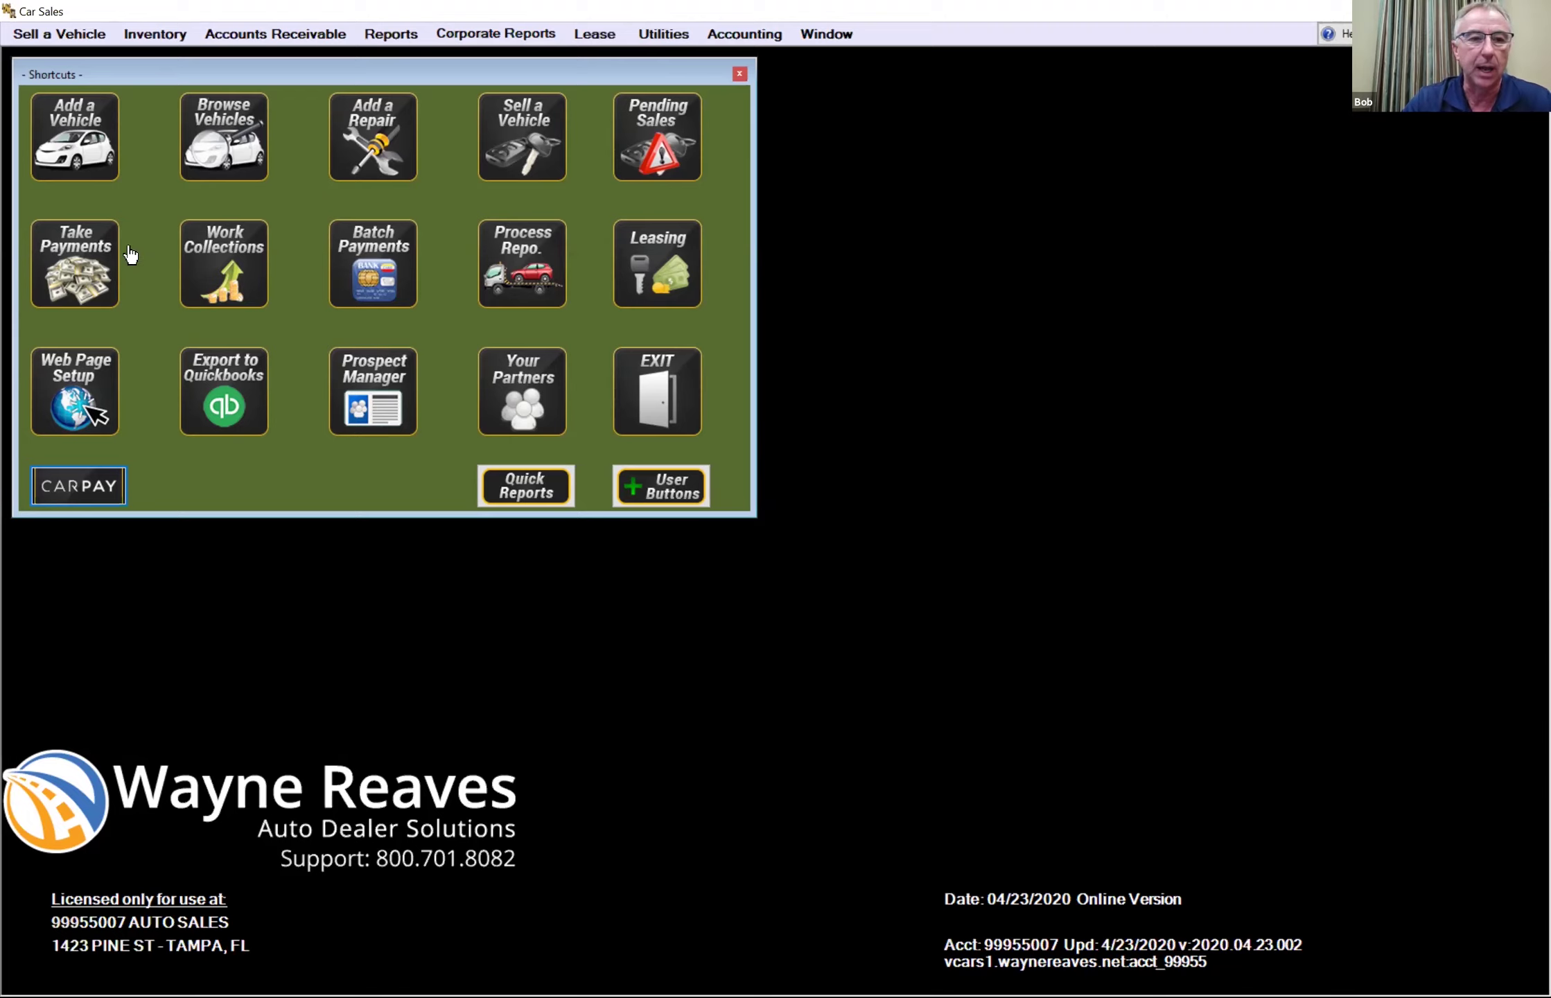
click(145, 38)
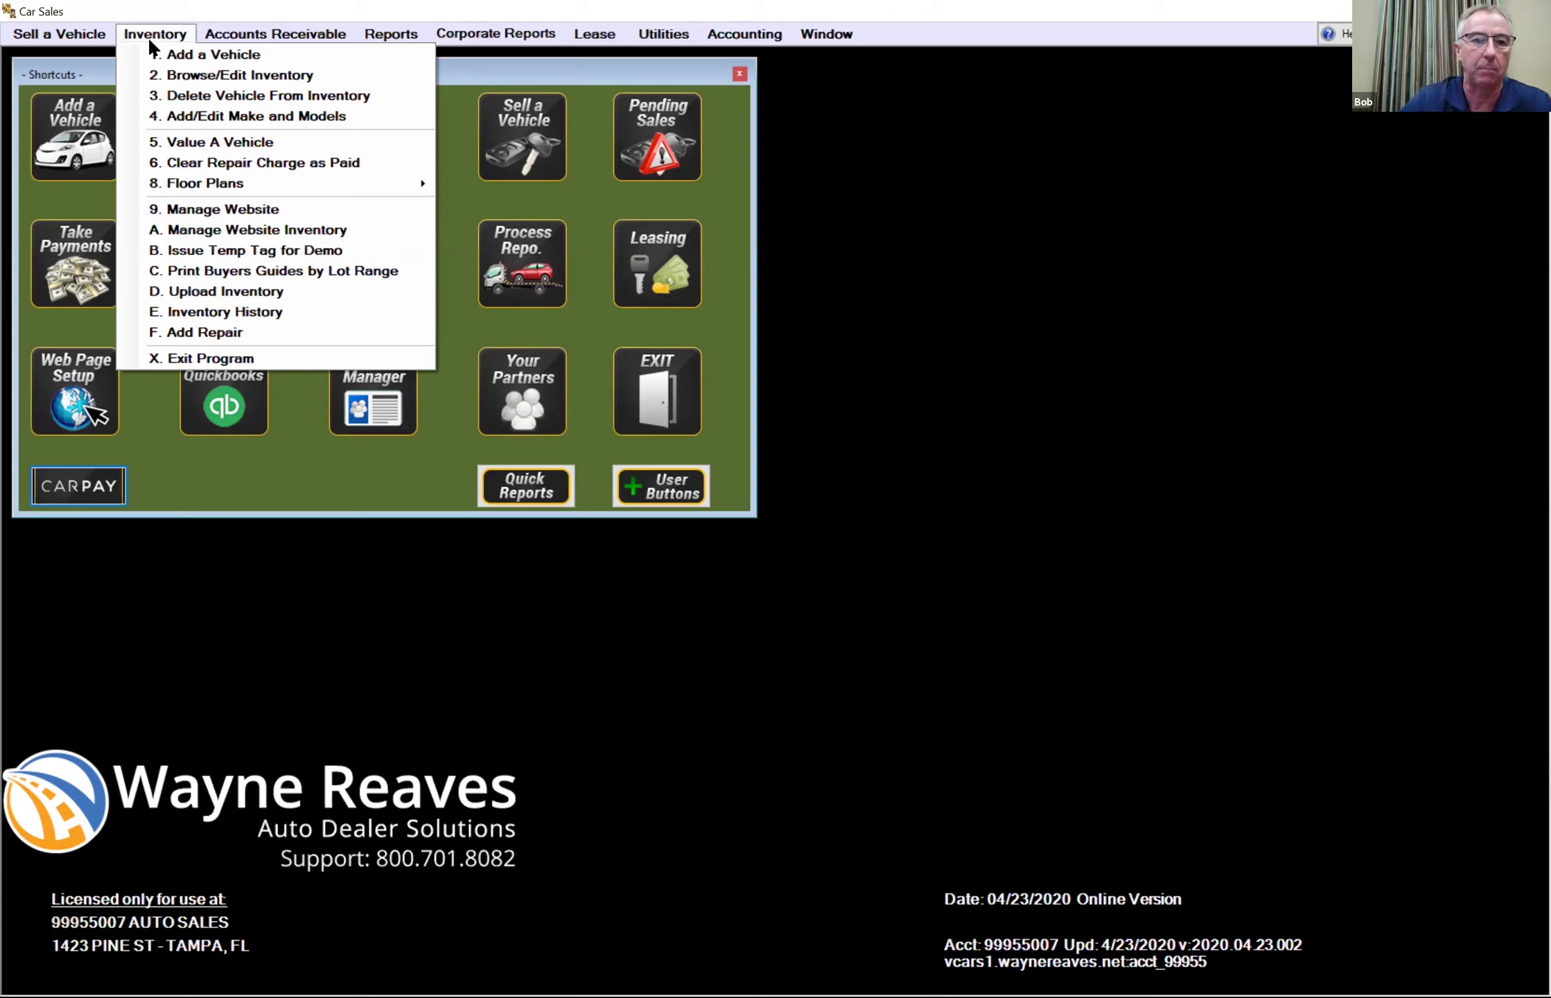
click(148, 34)
click(62, 35)
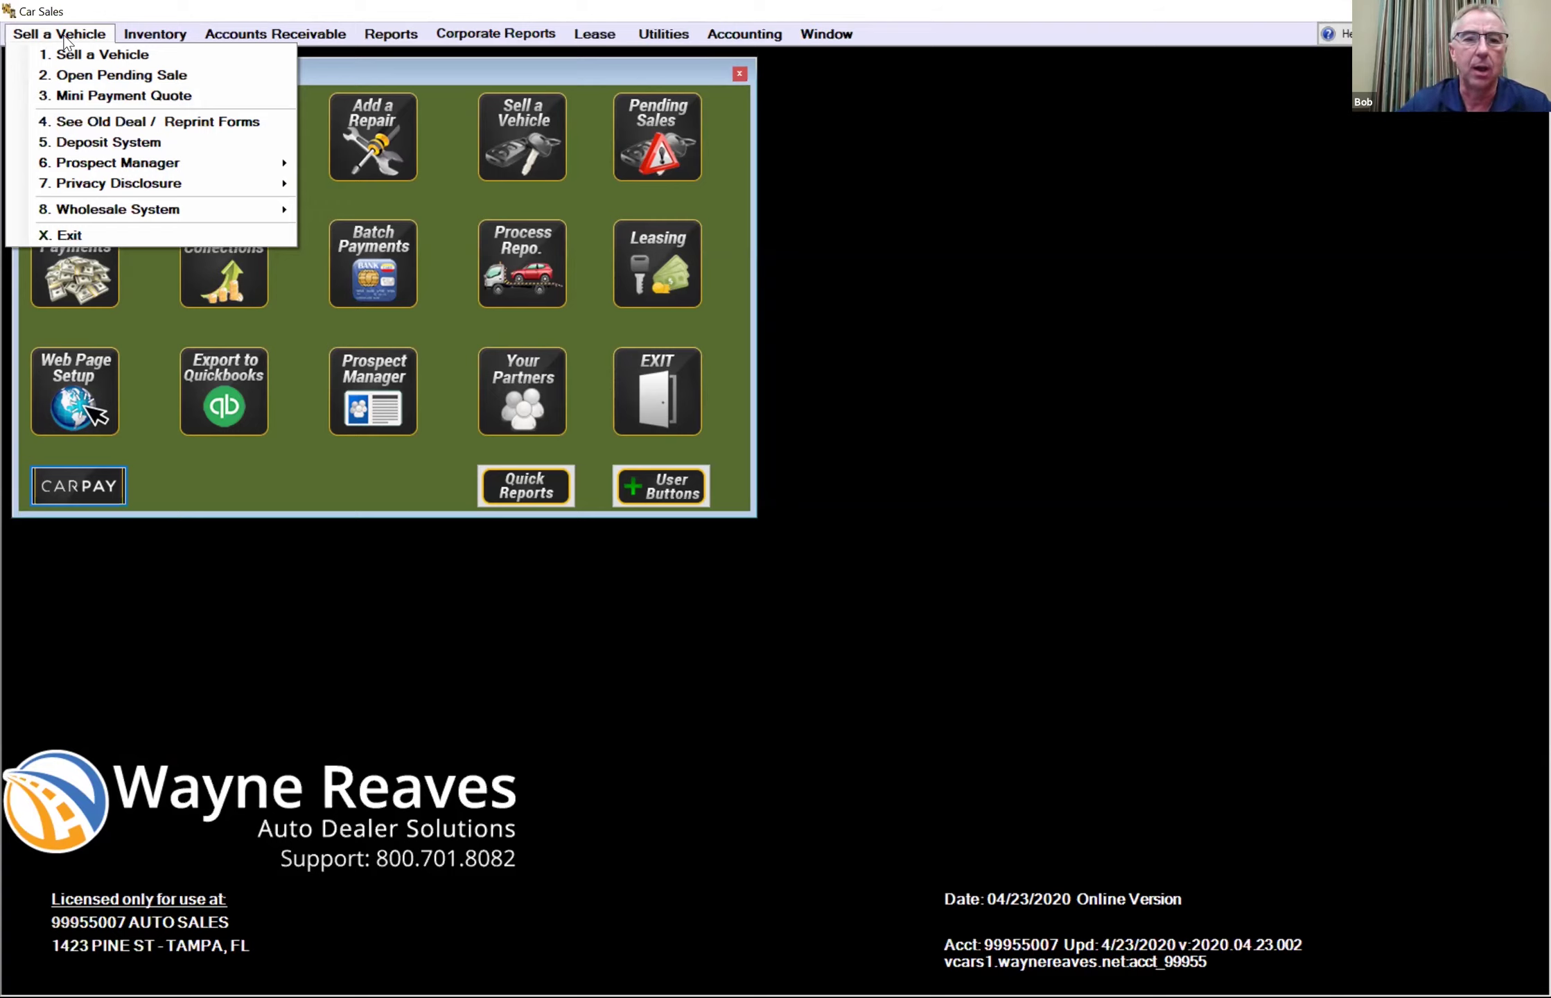
mouse_move(584, 40)
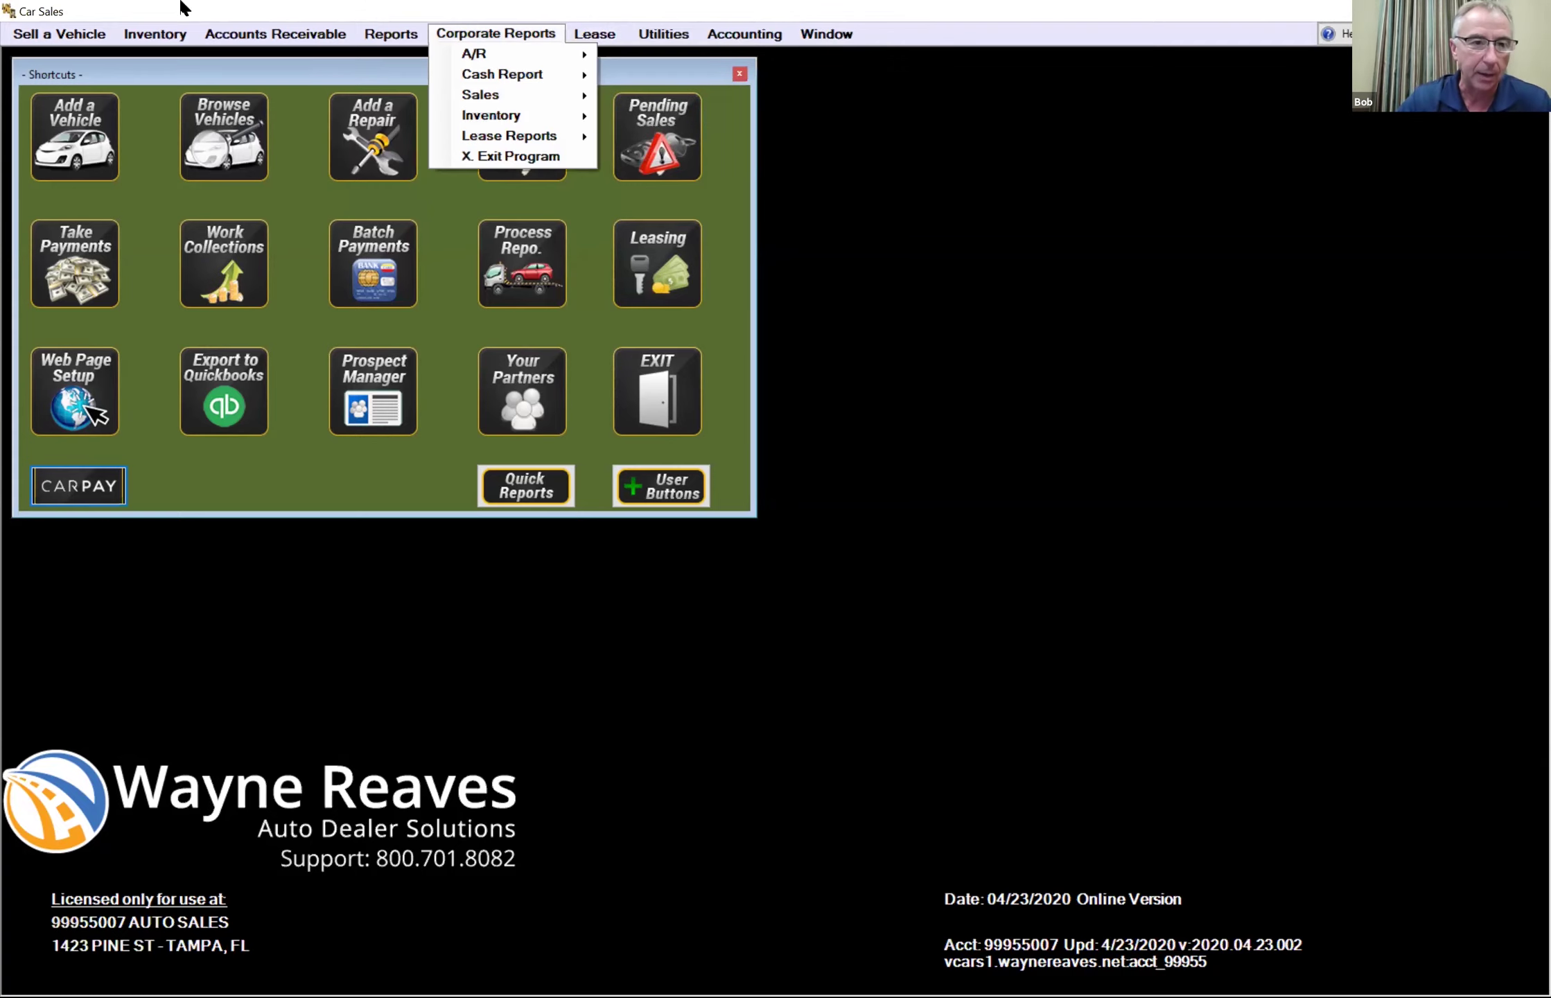
click(50, 36)
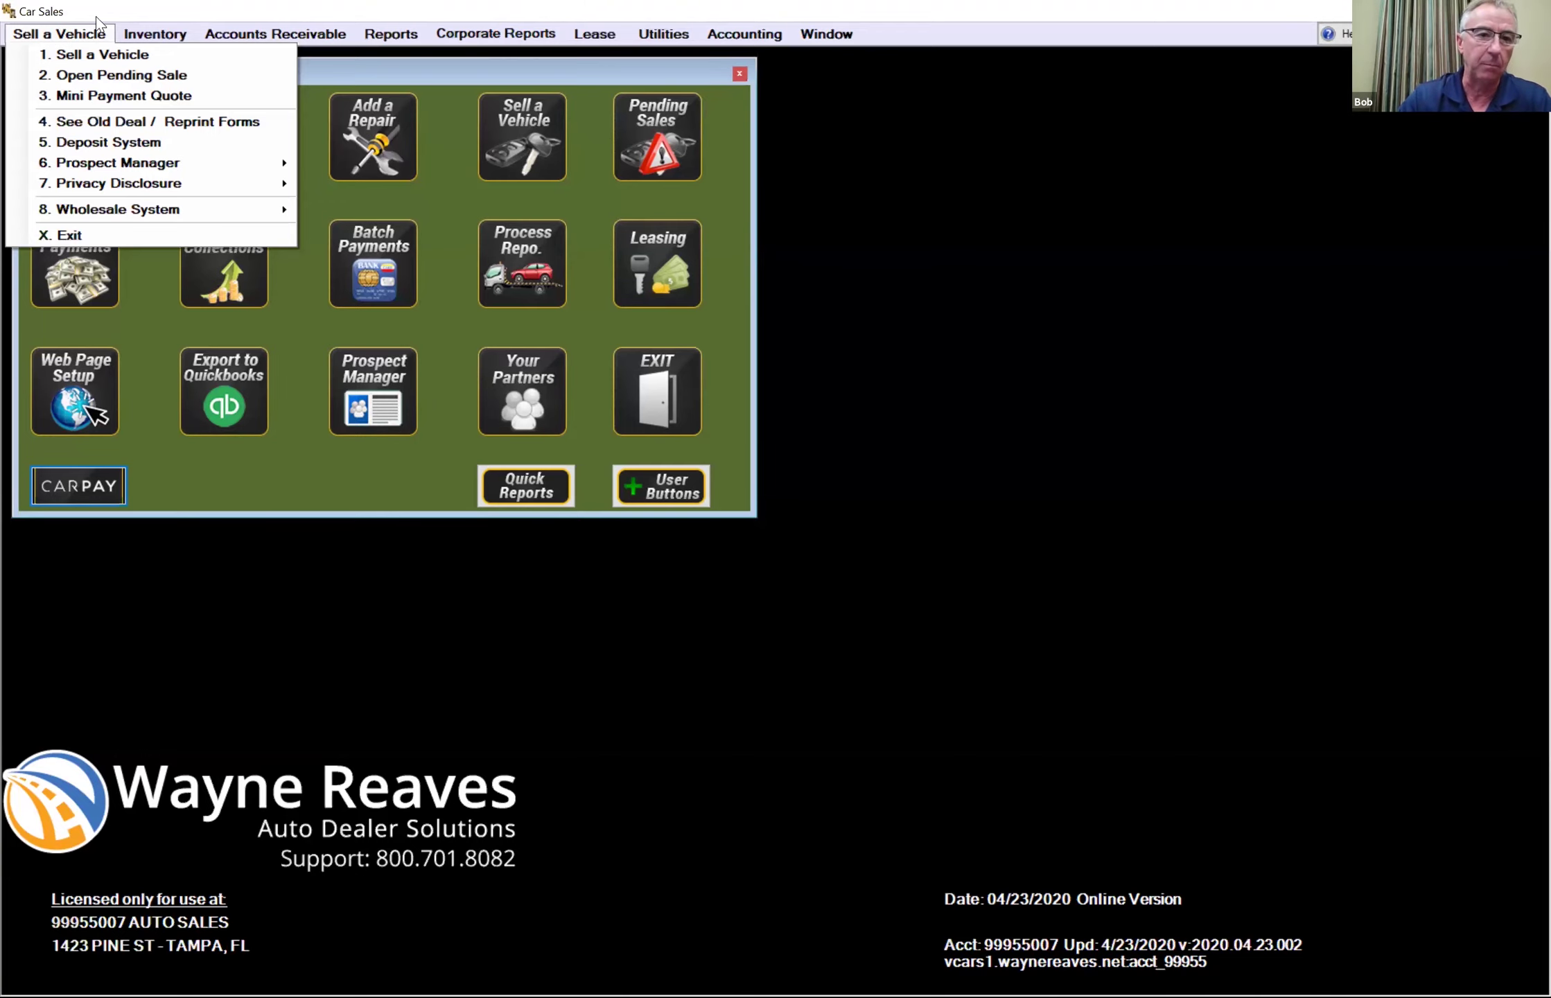
mouse_move(283, 41)
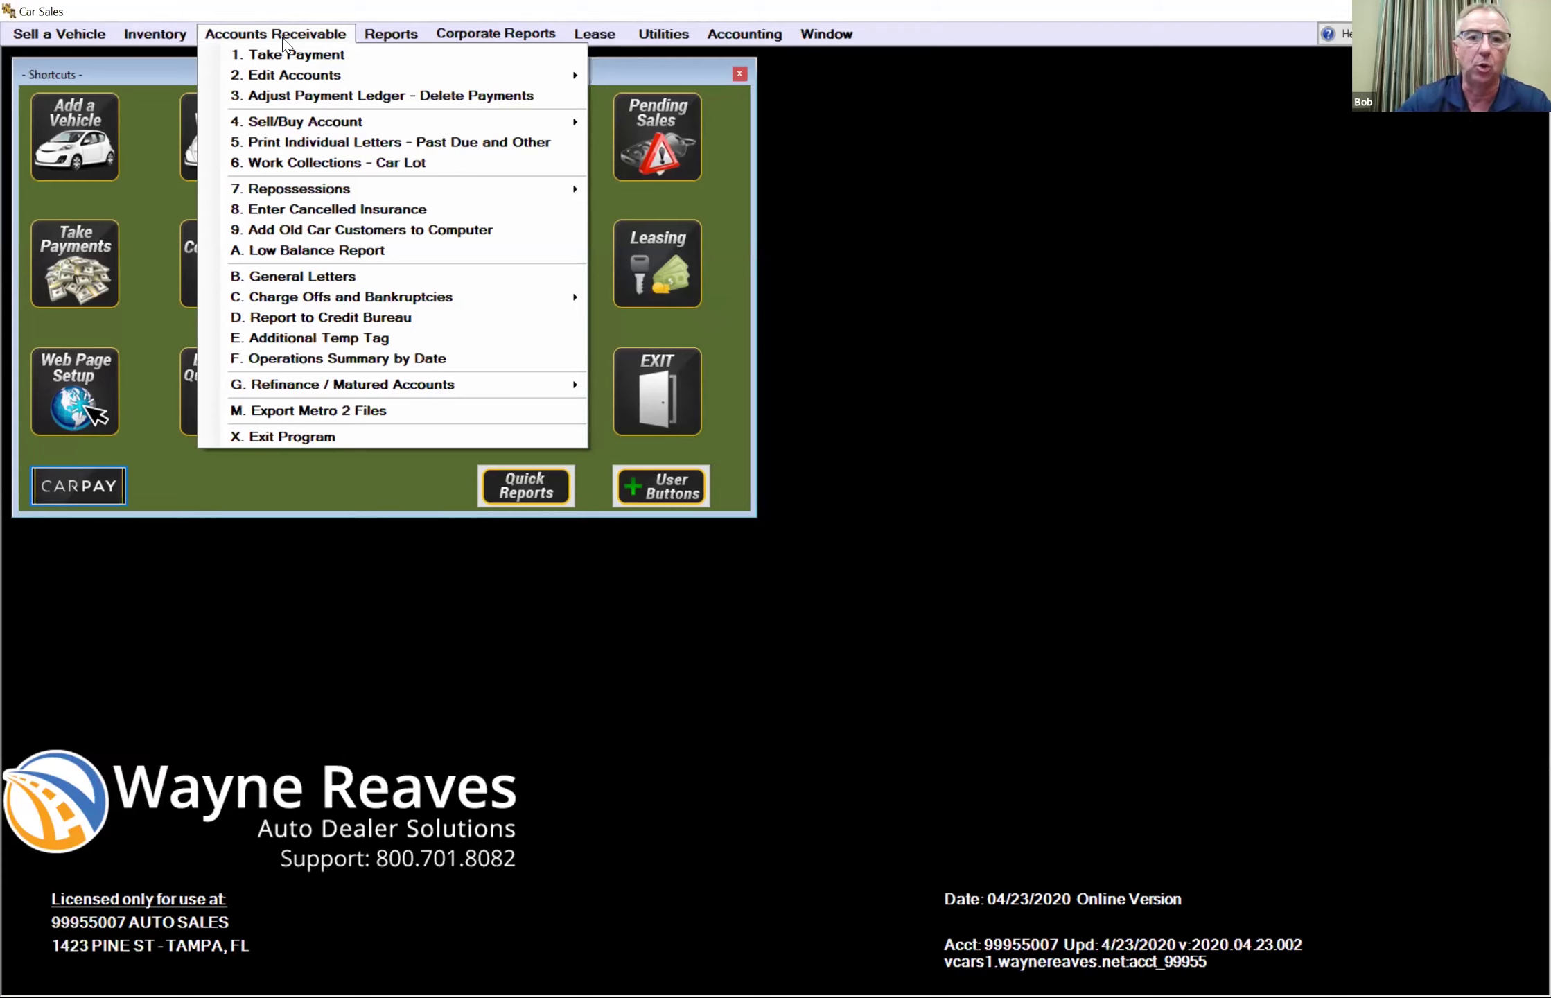
mouse_move(288, 117)
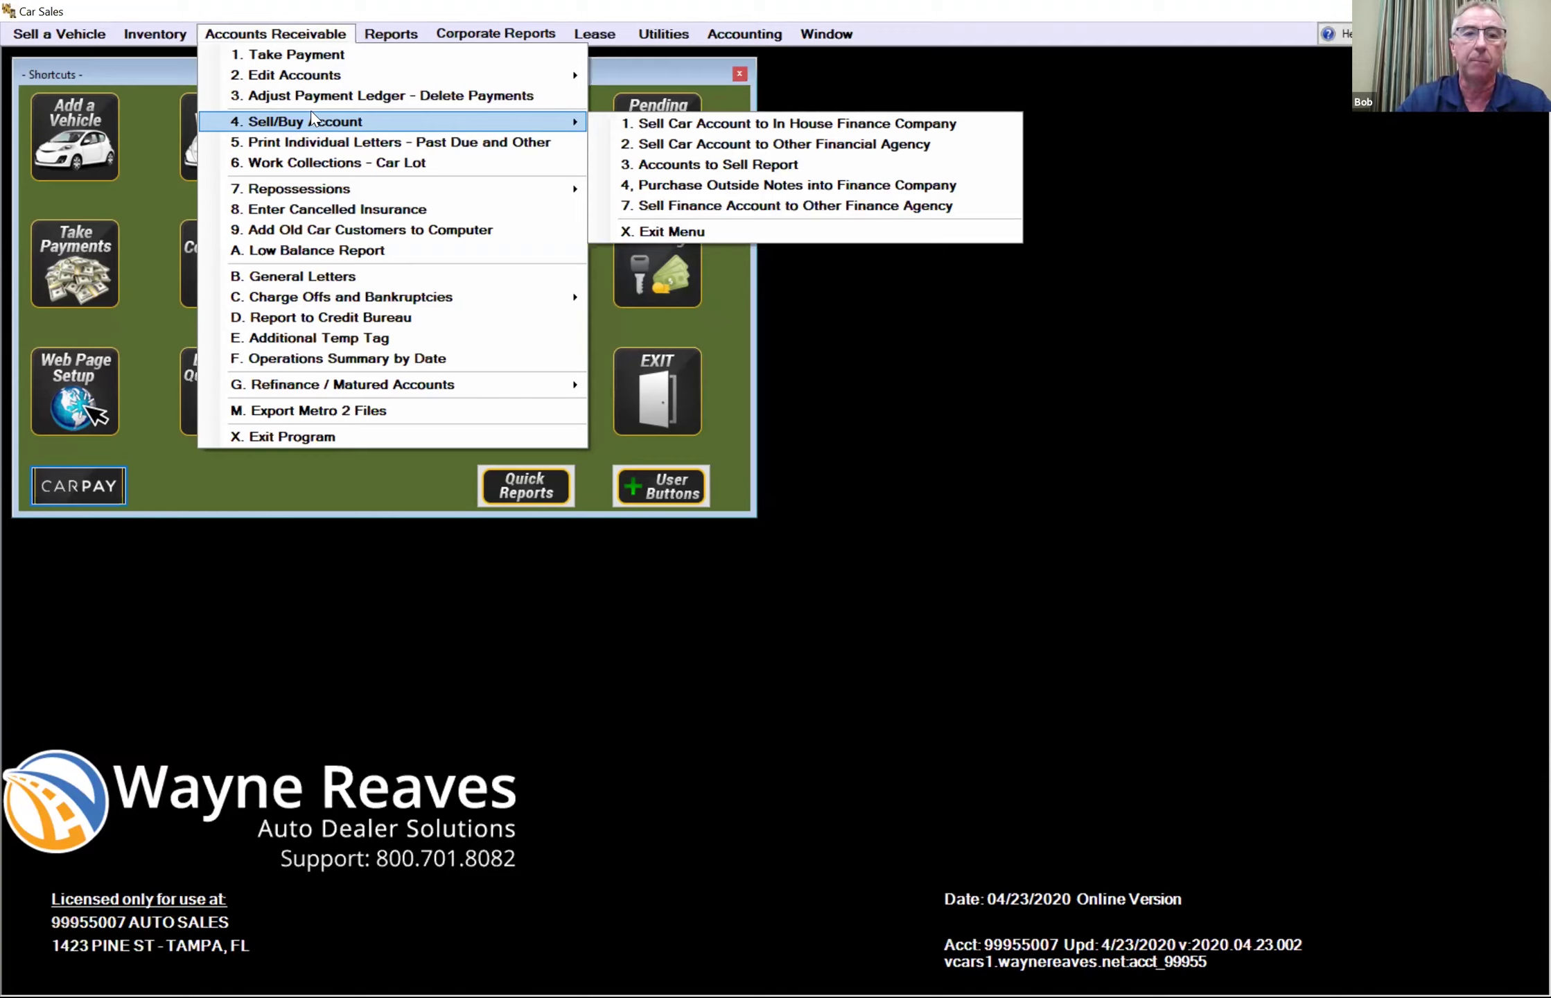
click(344, 33)
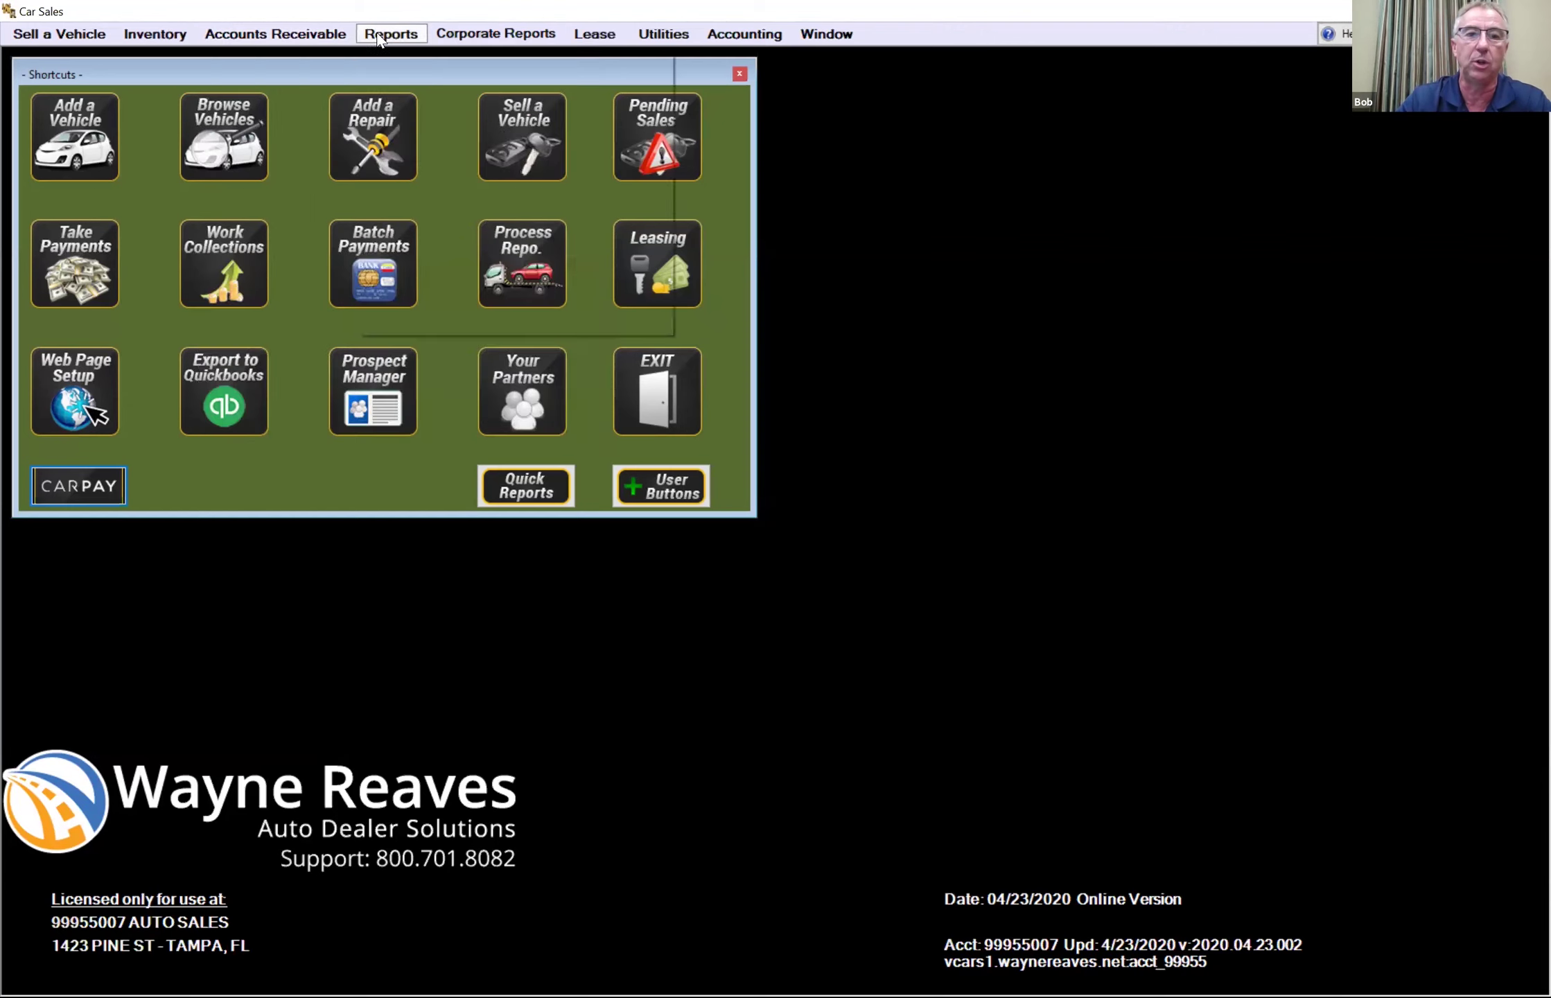
click(385, 35)
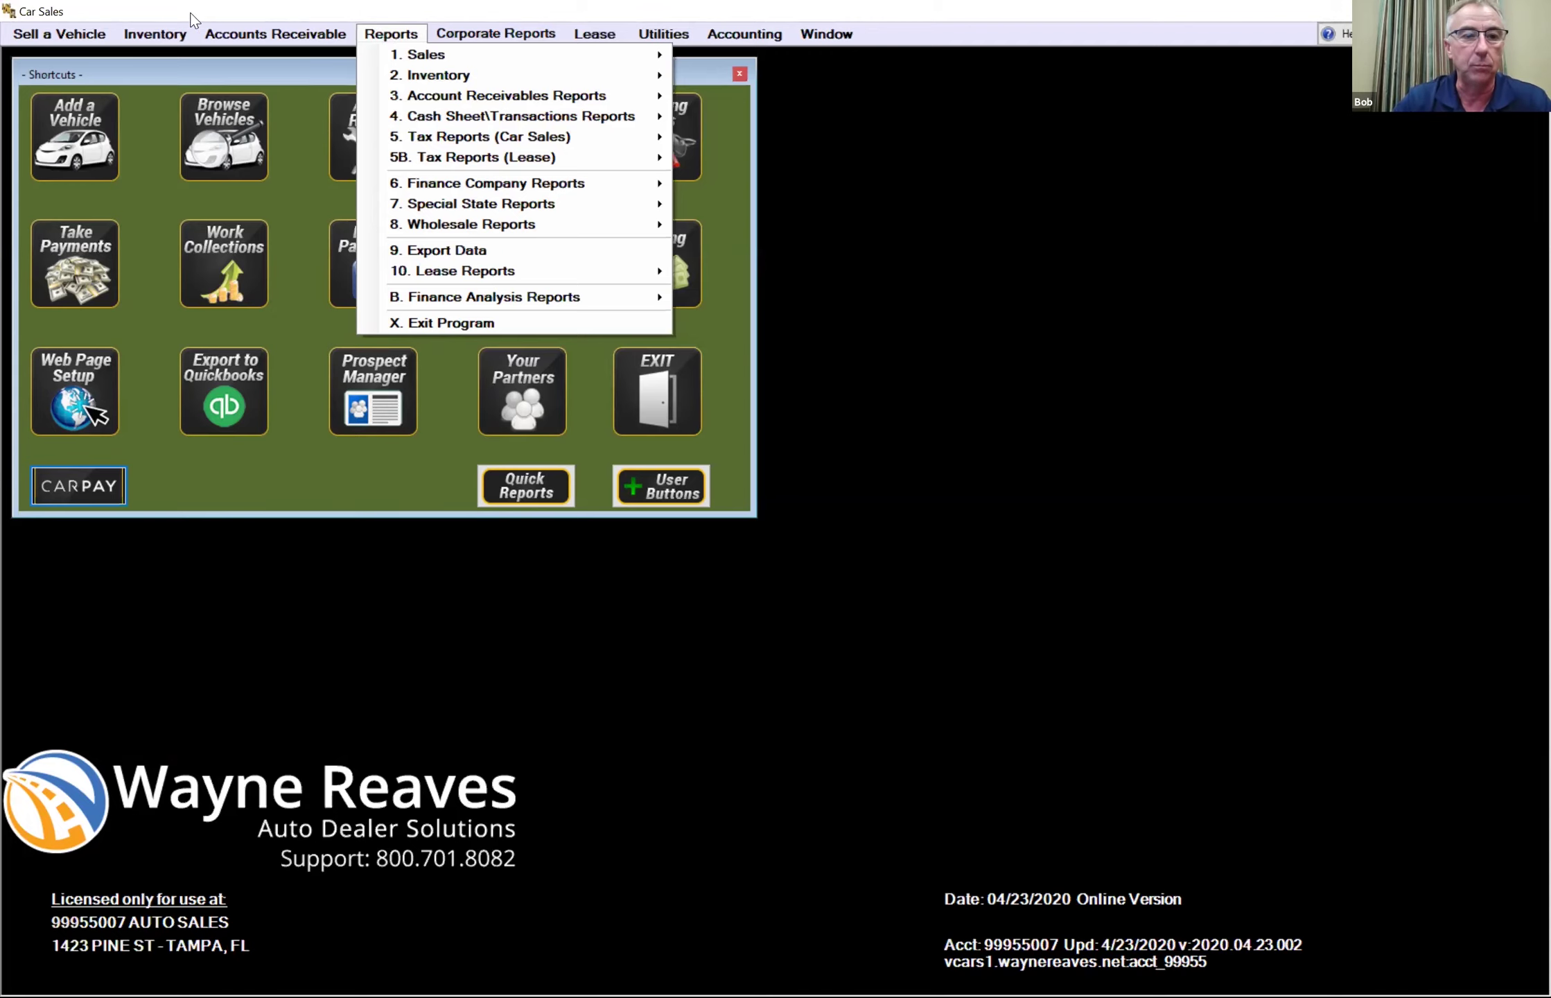
- Start a new vehicle record in the inventory and paste the copied VIN to decode the vehicle's details
click(155, 36)
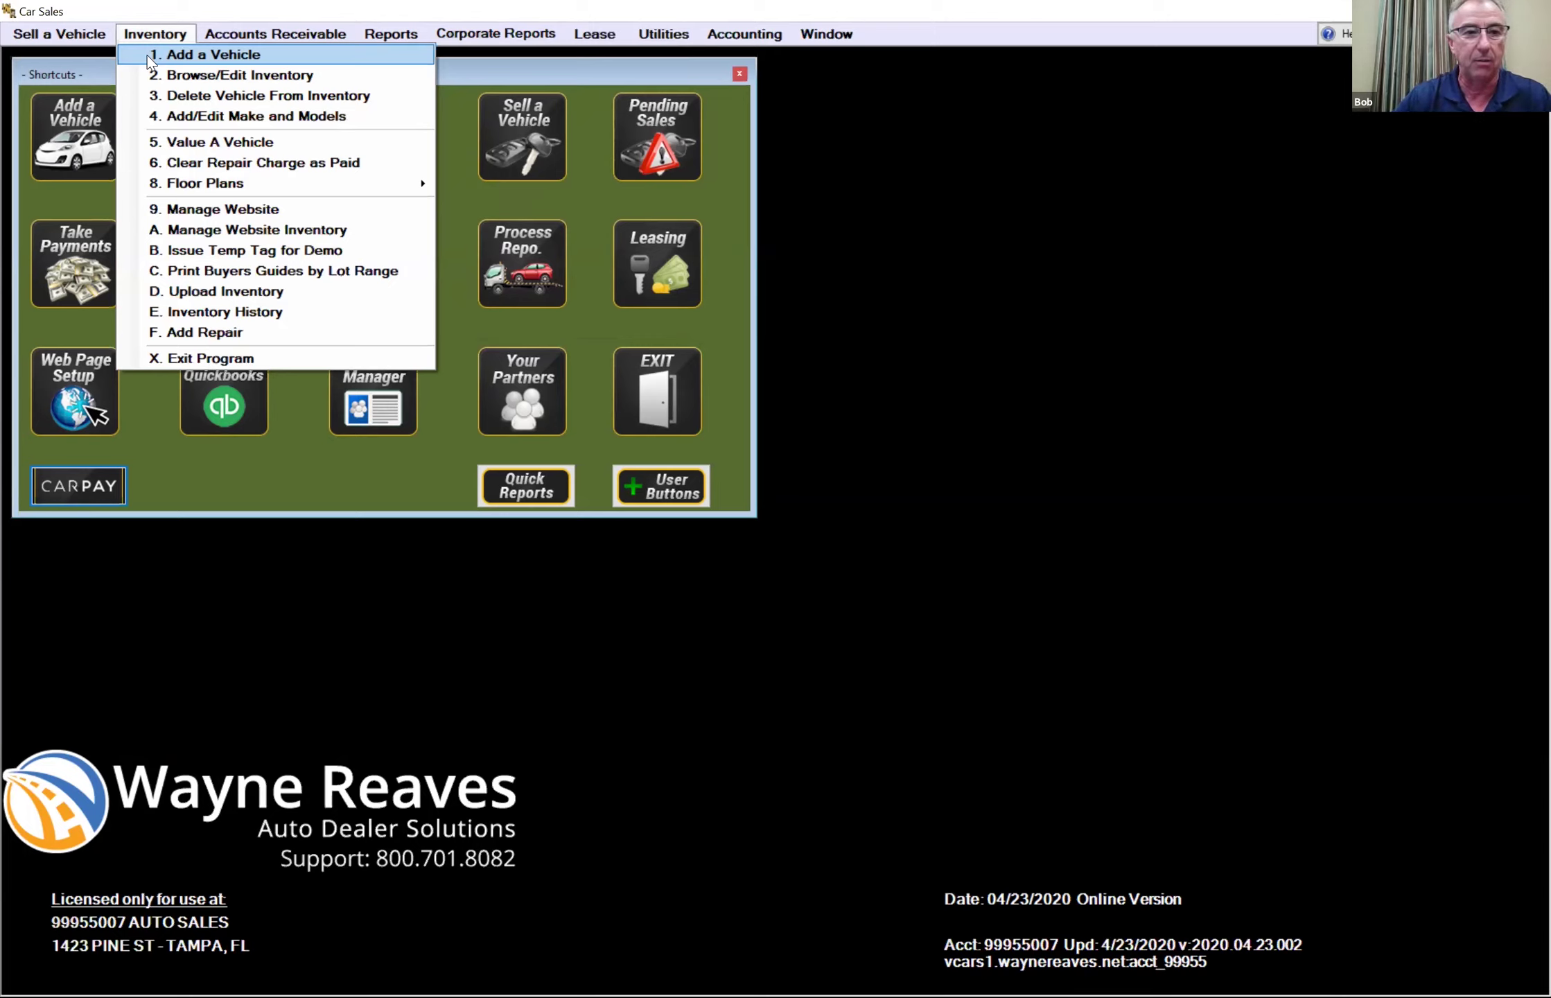
click(148, 58)
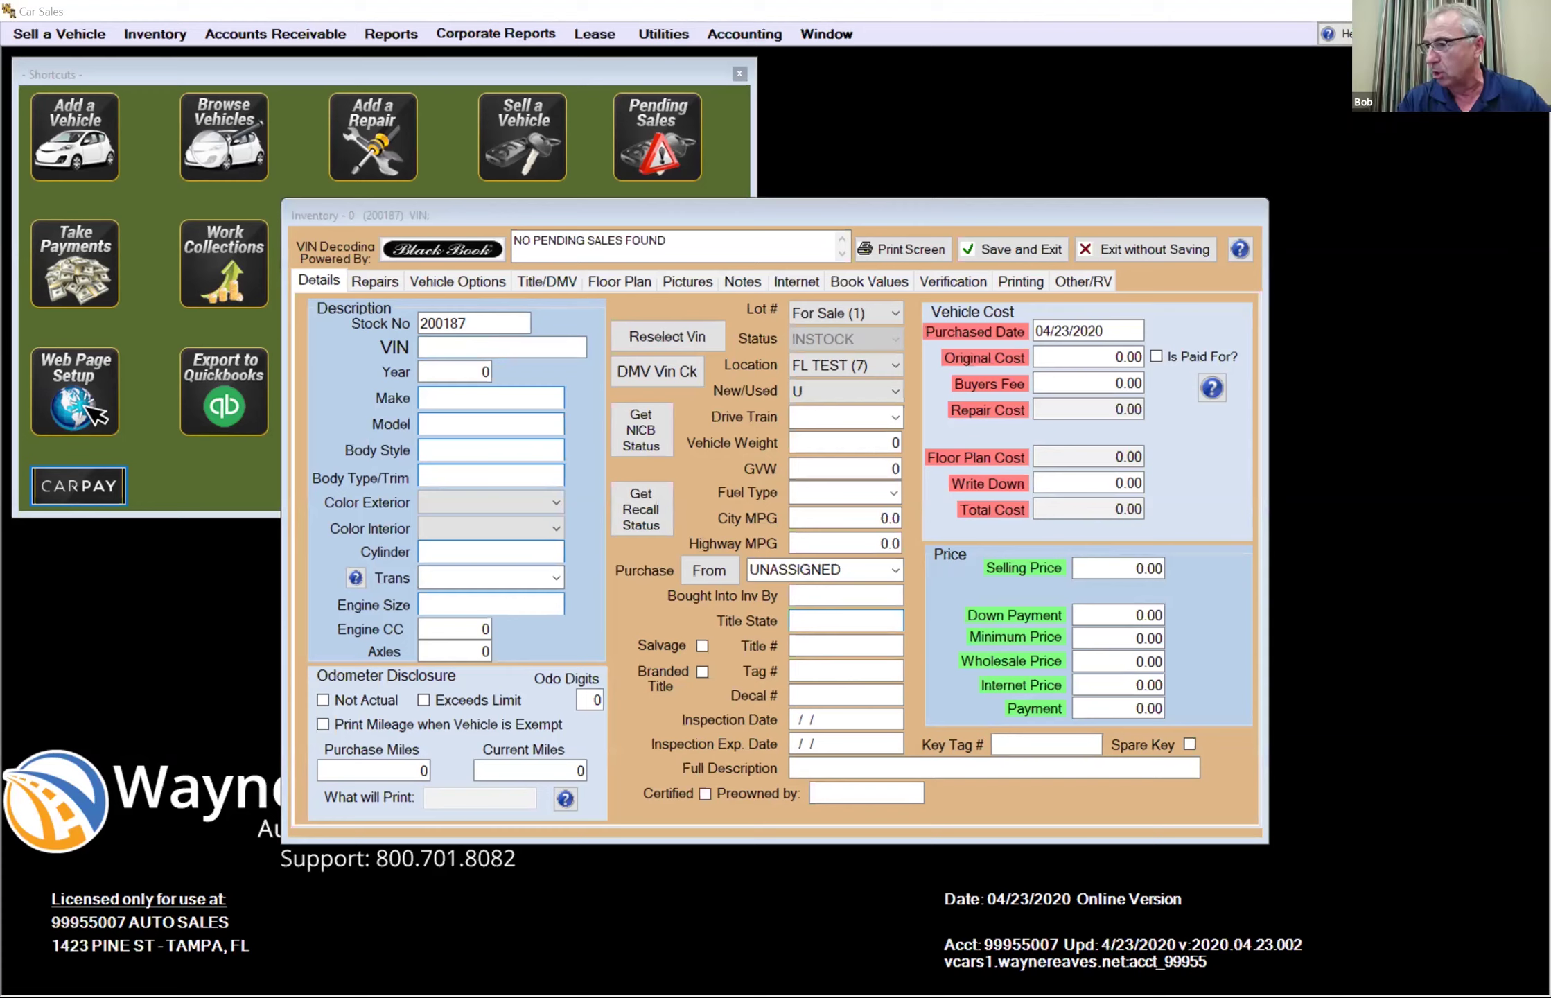
right_click(459, 348)
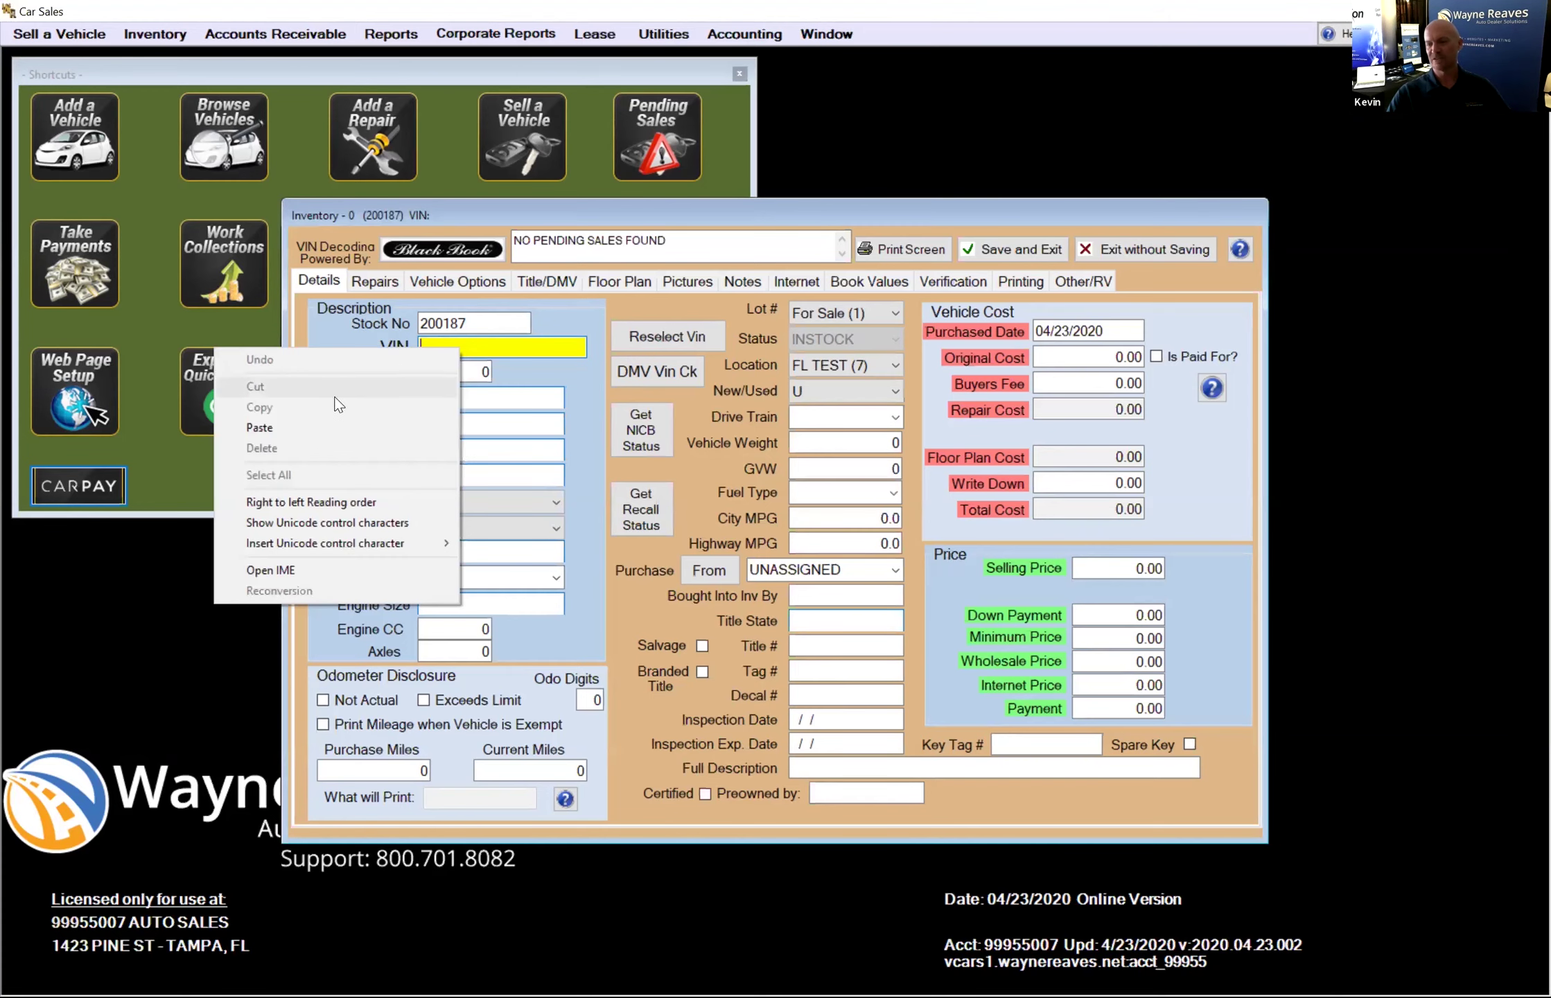
click(311, 426)
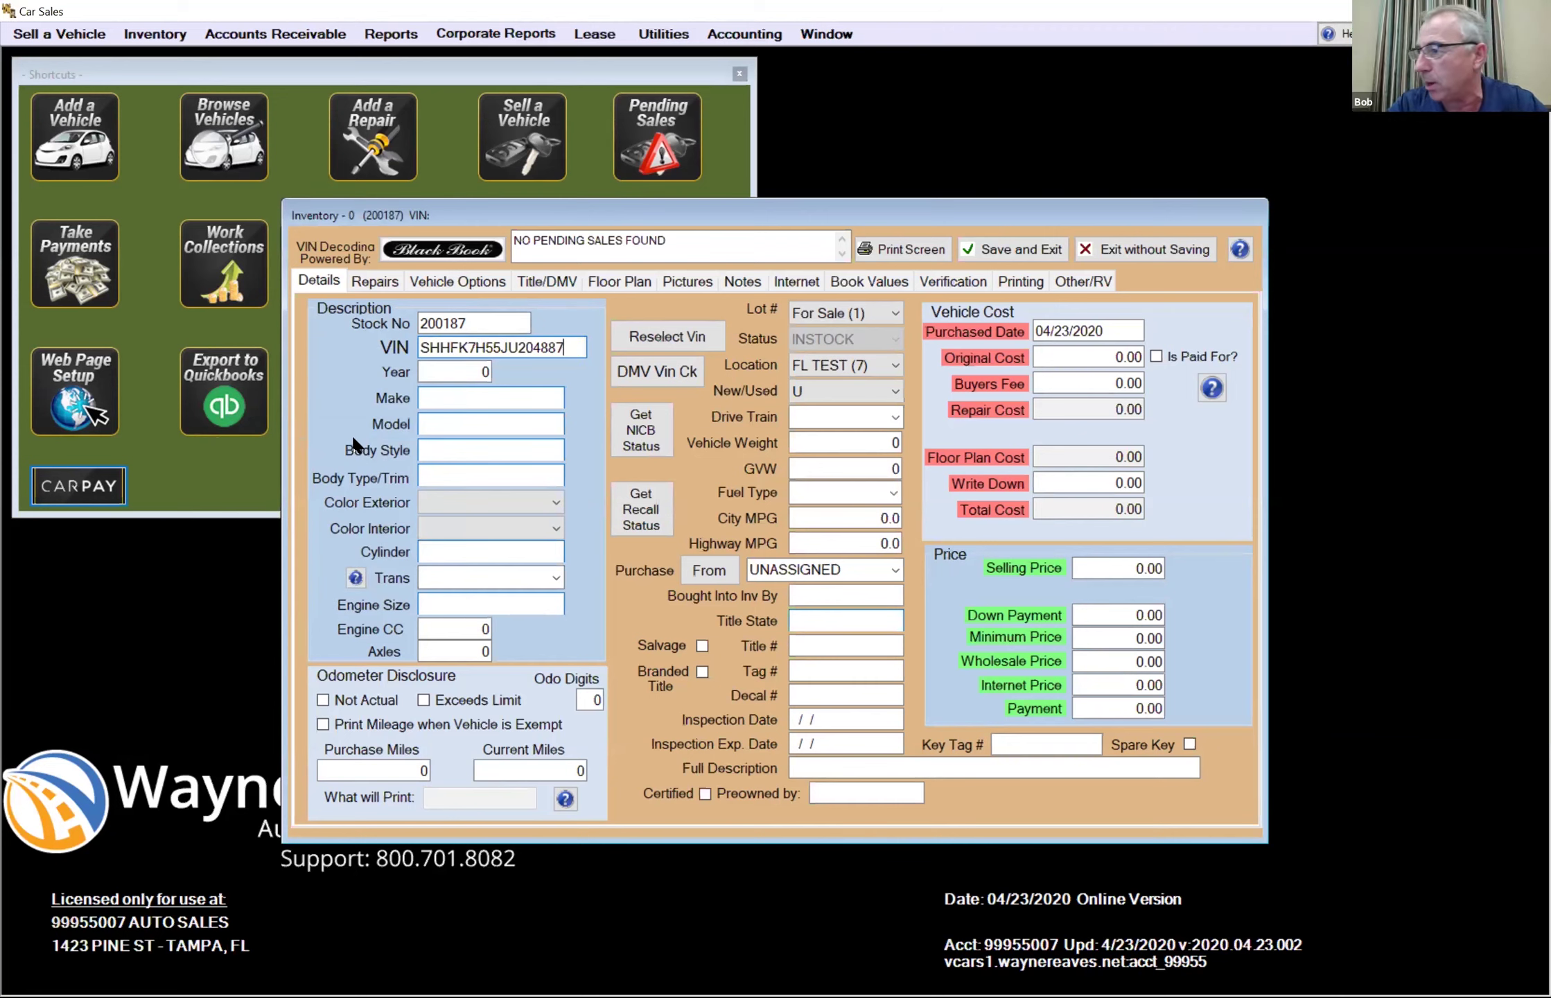
key(Tab)
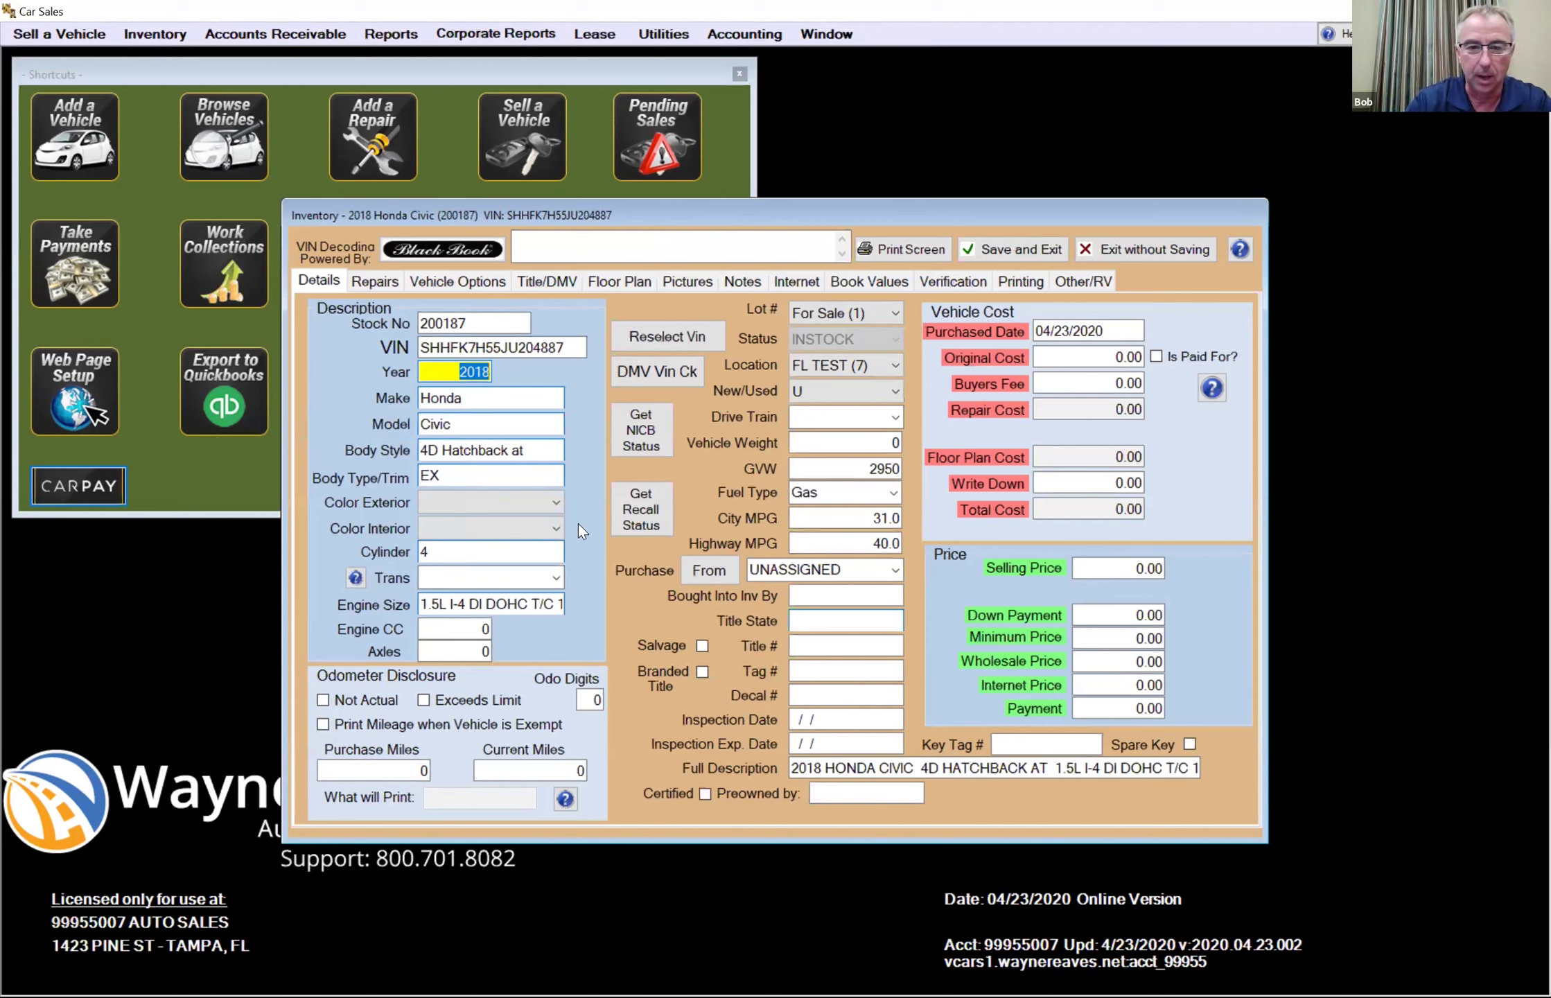
- Set the vehicle's exterior color to GRAY, interior color to BLACK and transmission to AUTO
click(556, 503)
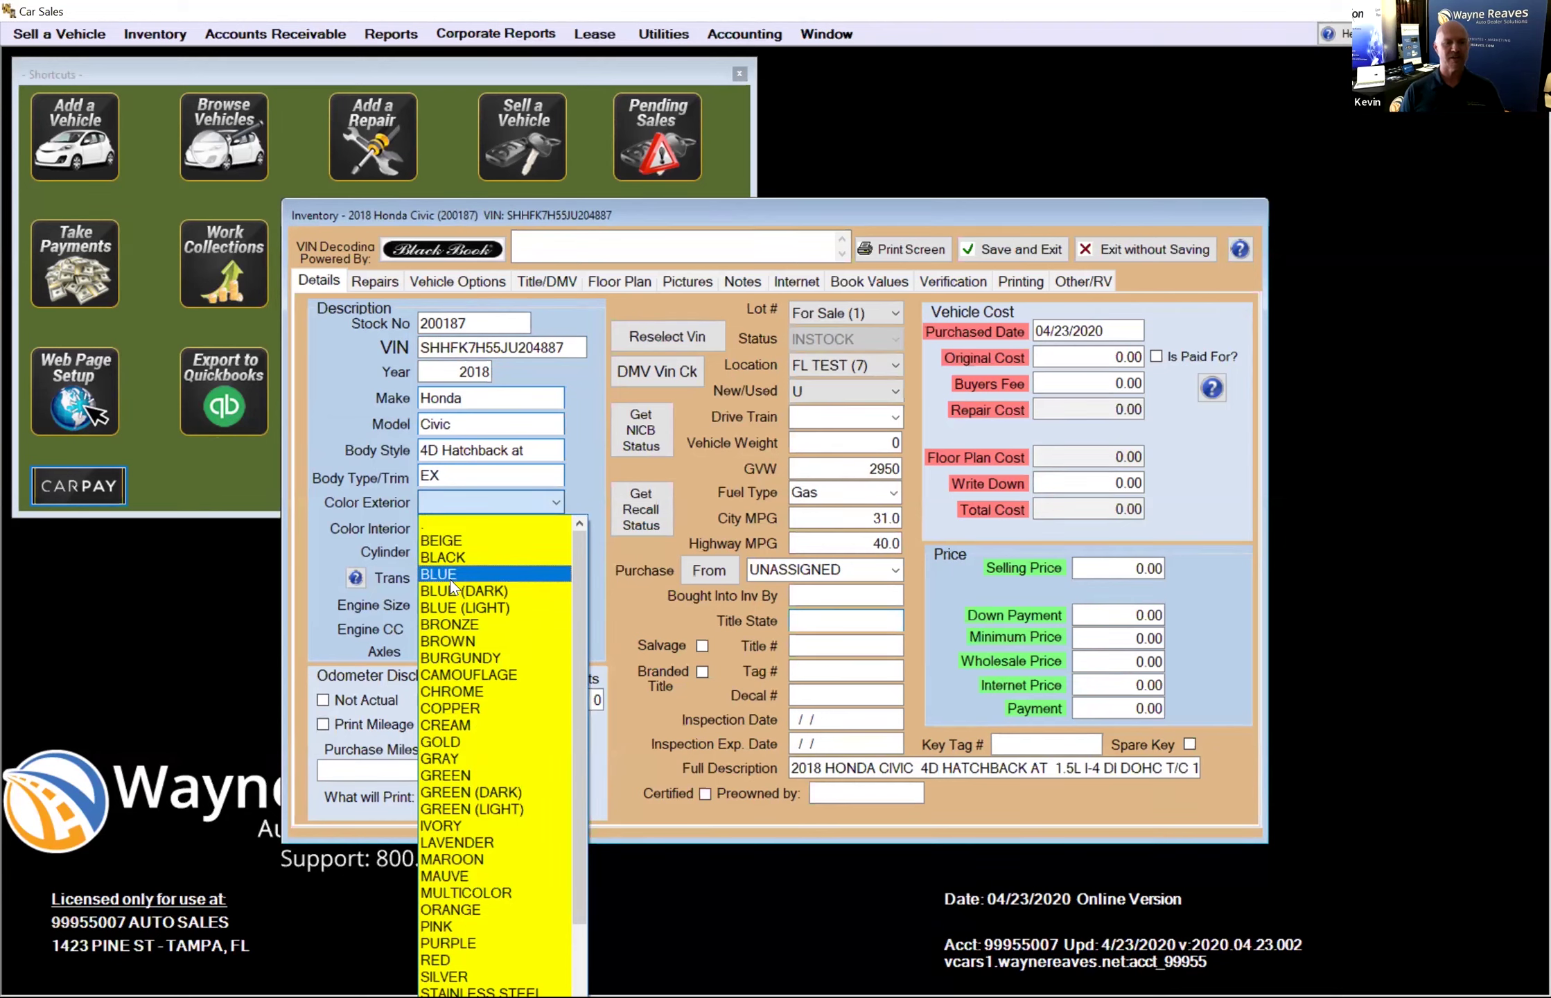
click(443, 758)
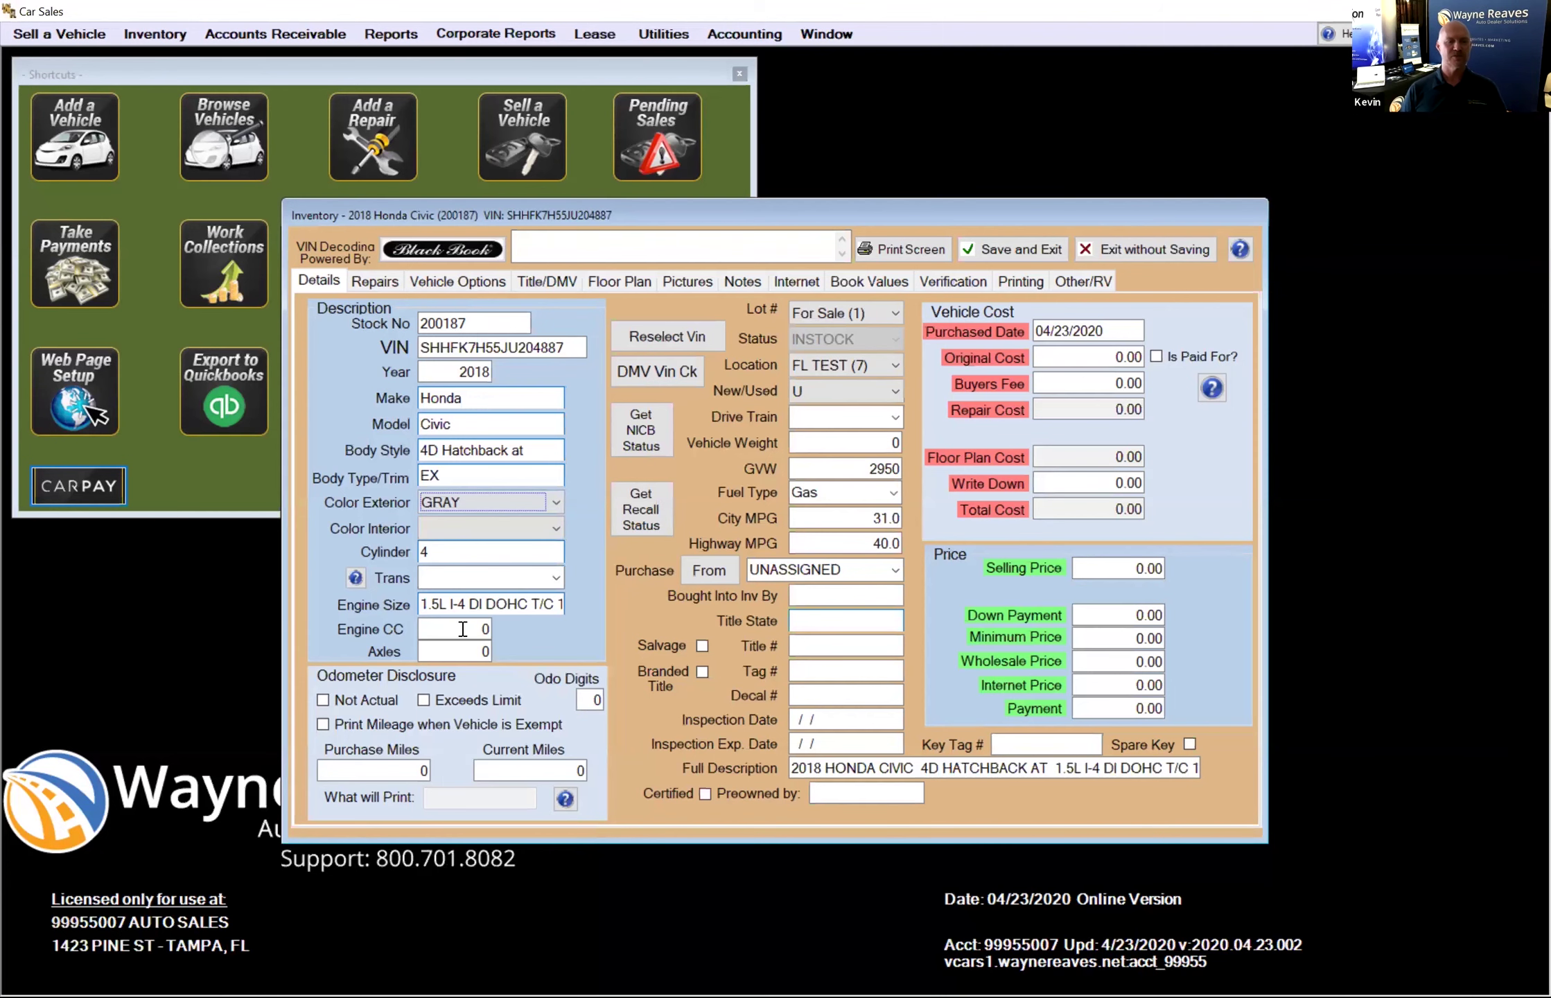
click(555, 531)
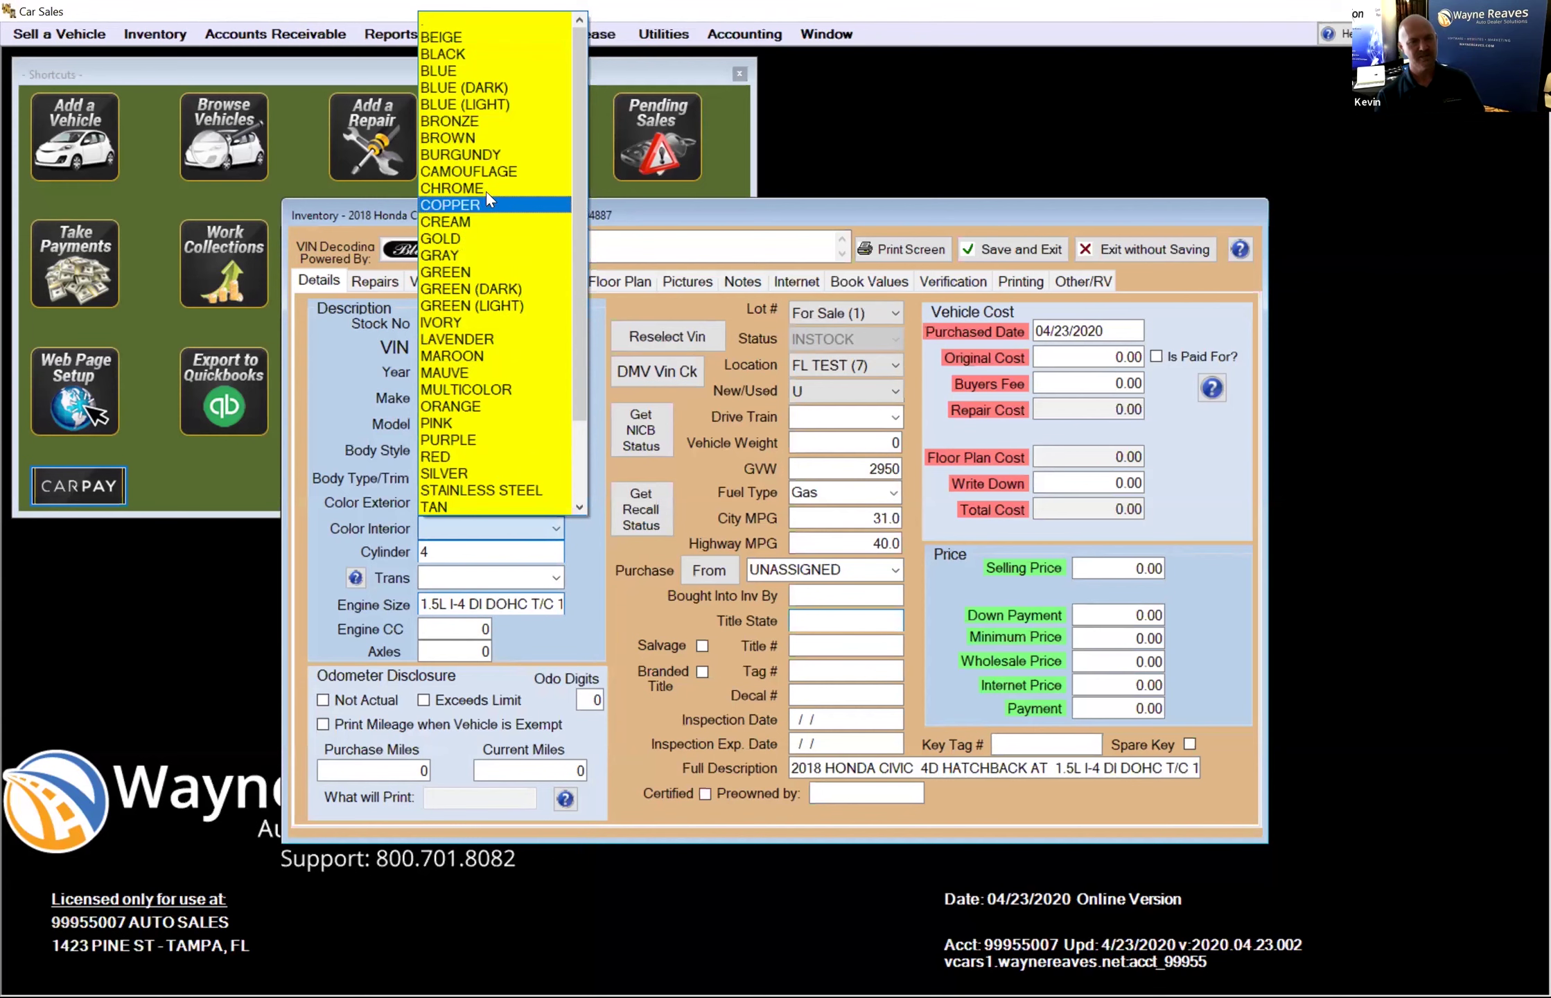
click(461, 56)
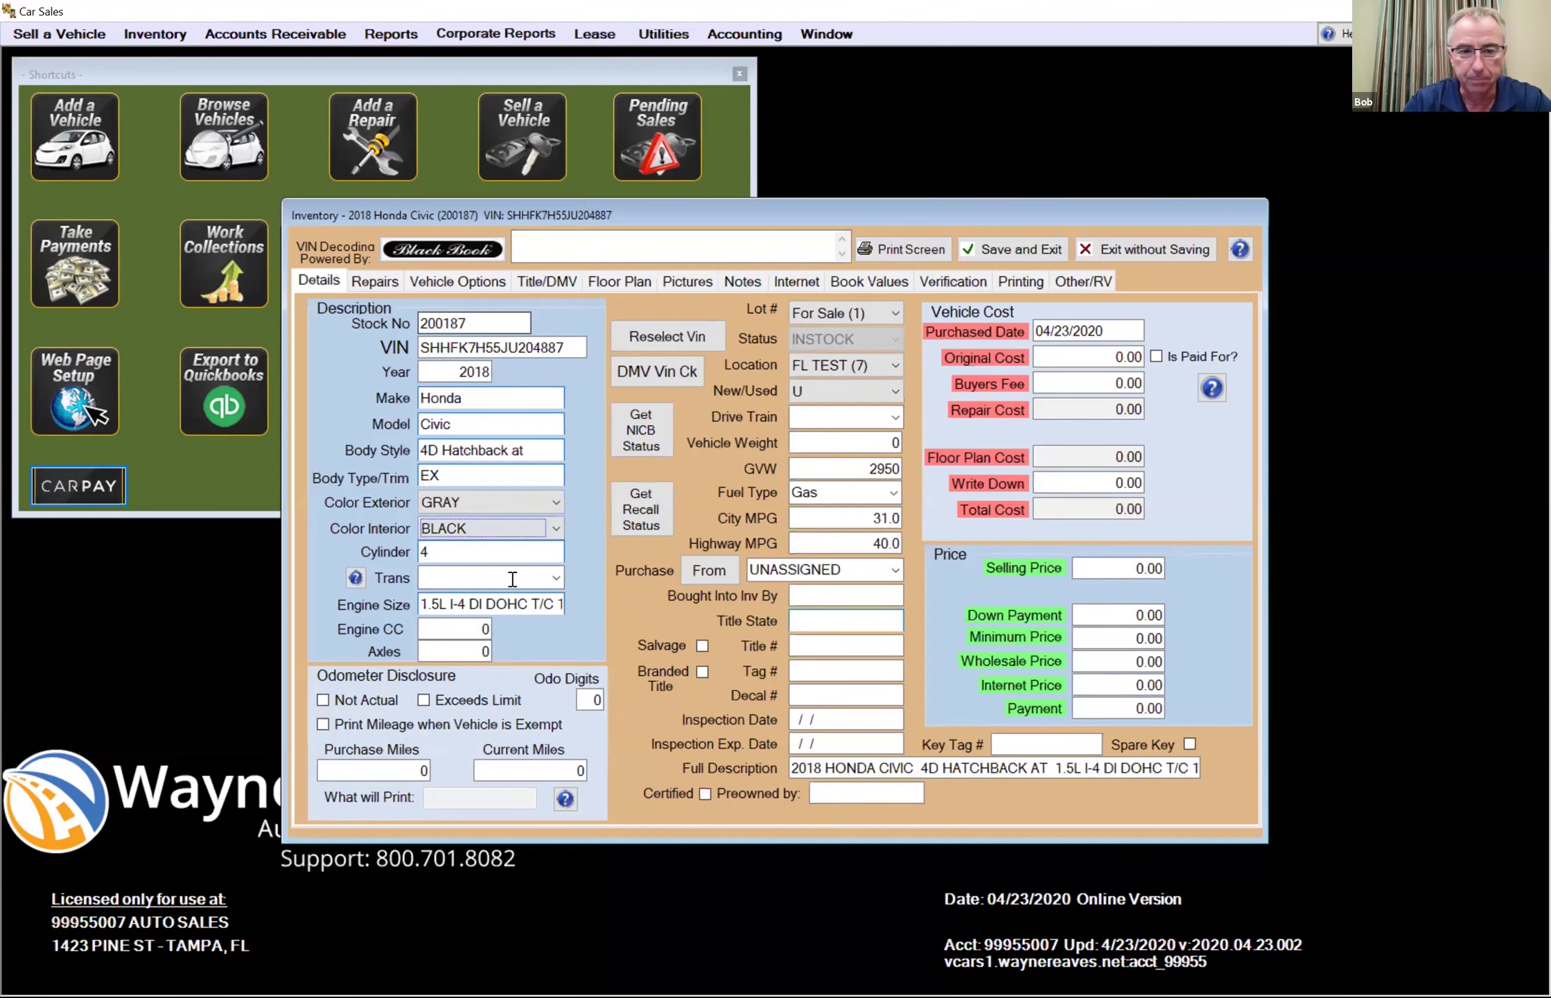
click(556, 577)
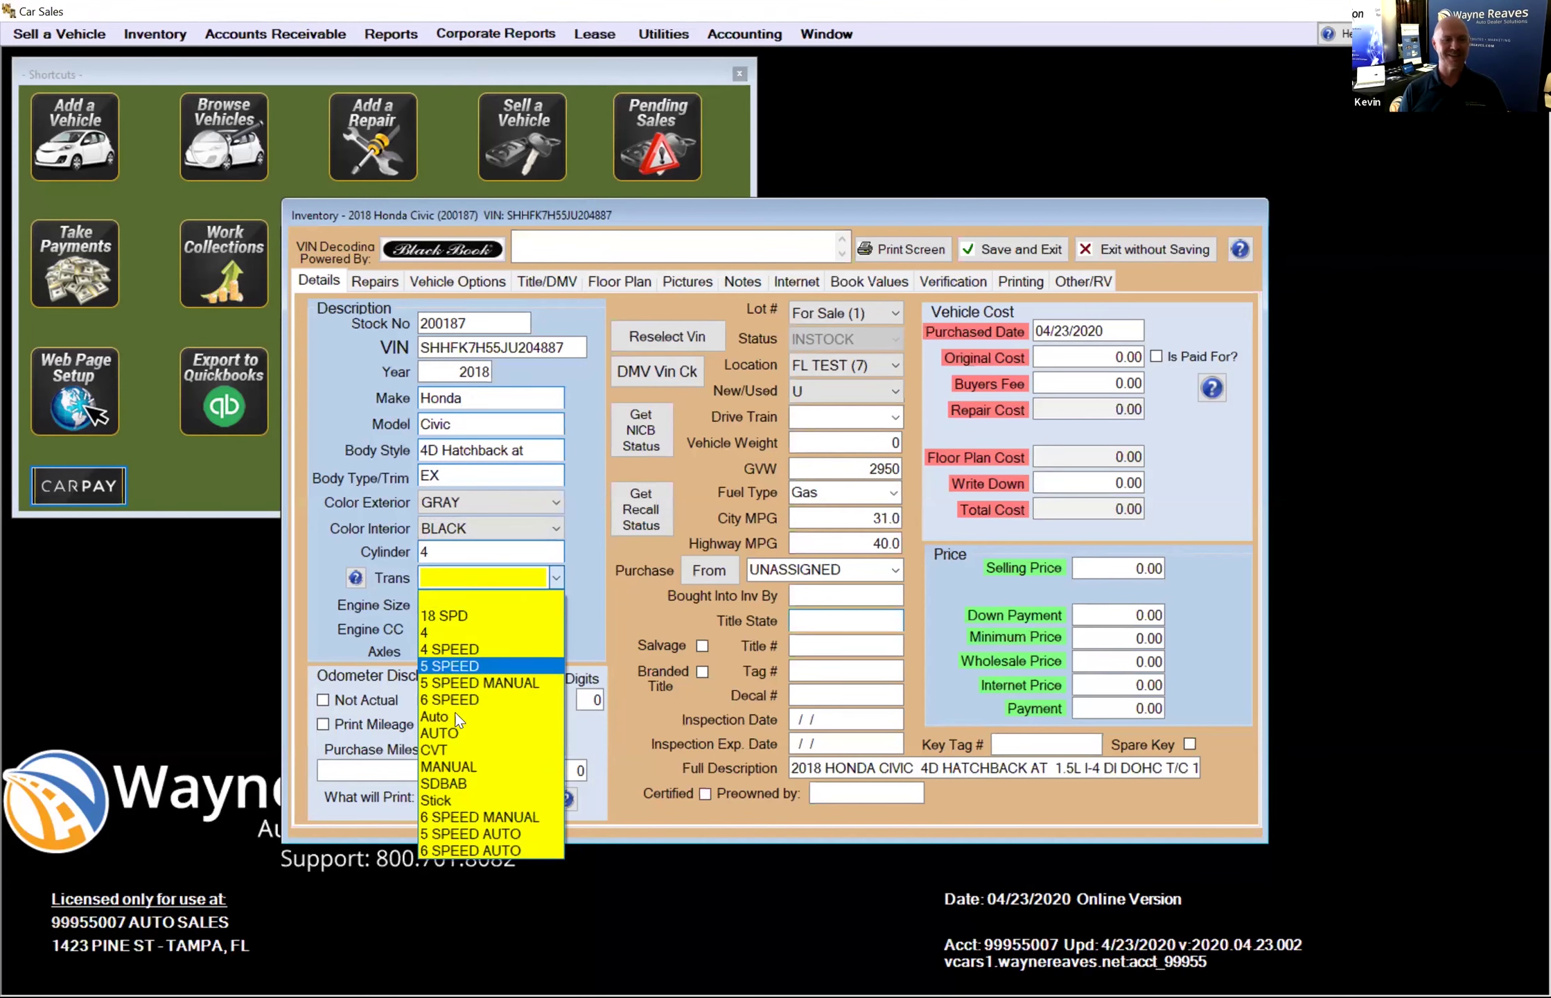
click(453, 731)
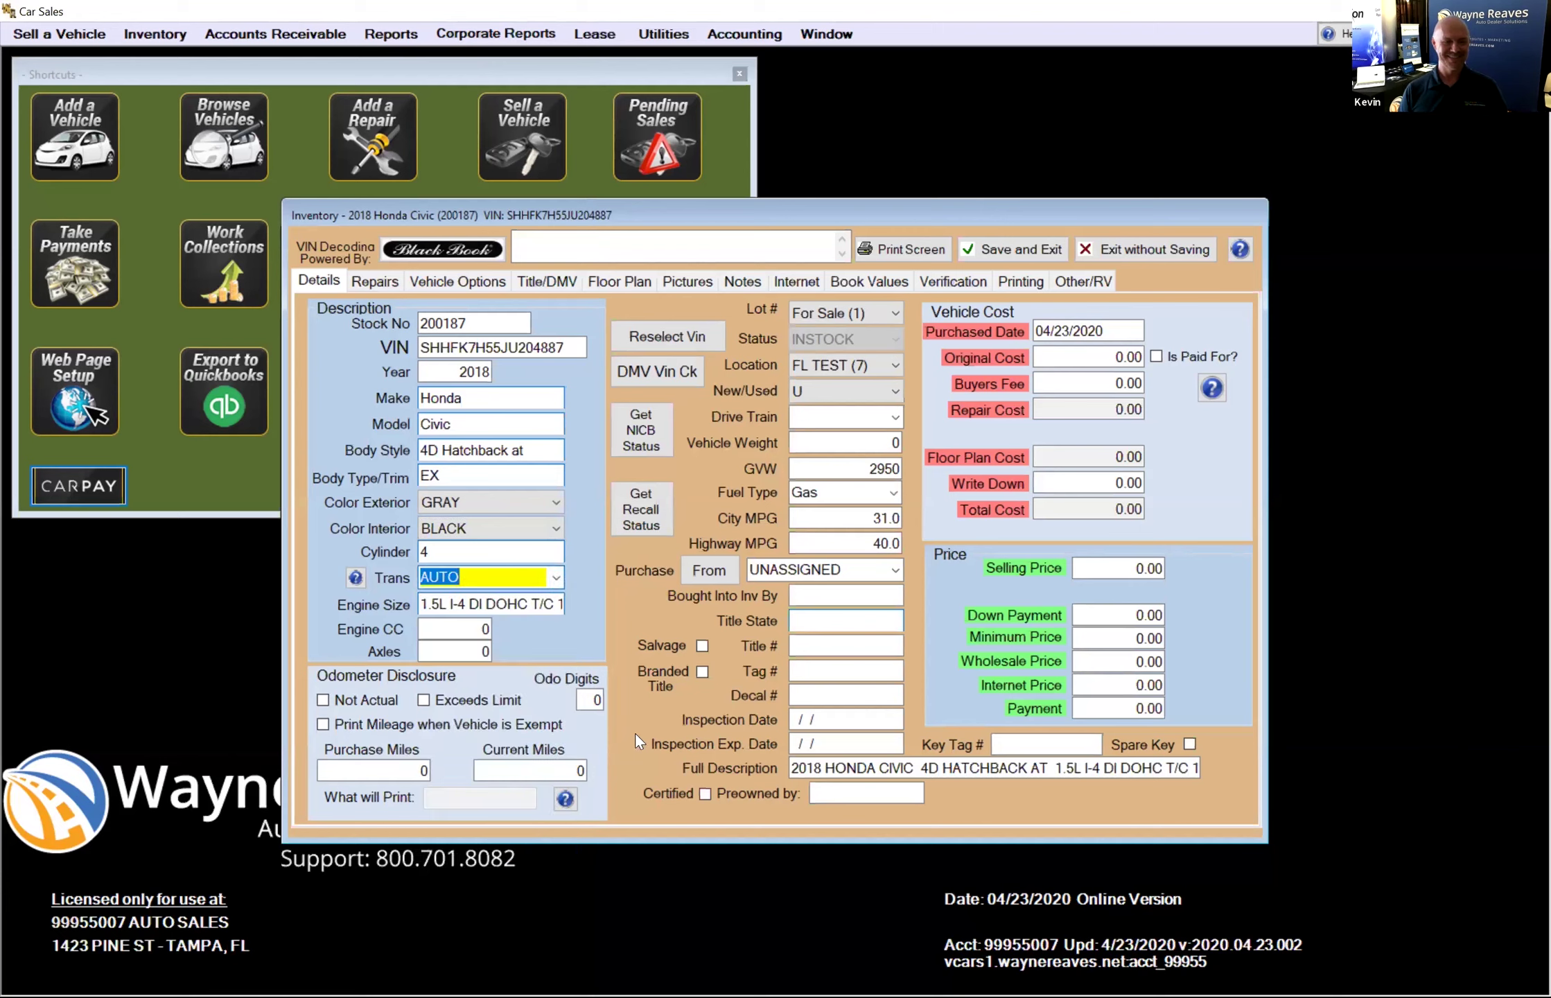
- Enter 59375 as the purchase miles, carry it over to the current miles, and set the odometer digits to 6
key(Tab)
key(Tab)
key(Tab)
key(Tab)
key(Tab)
click(367, 772)
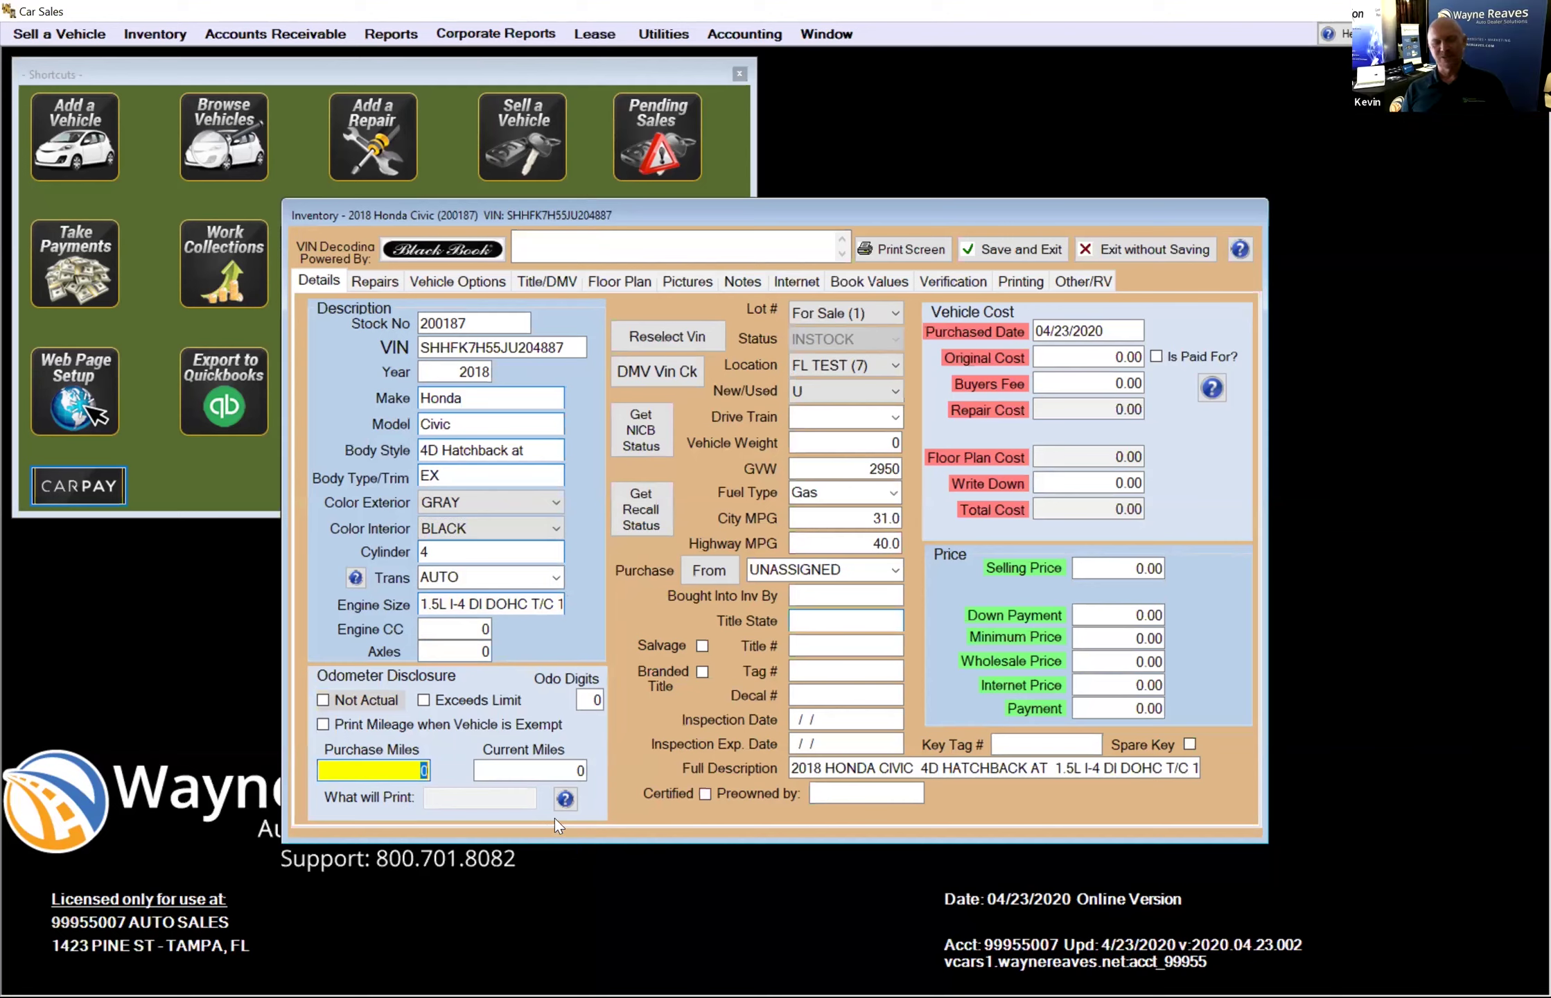
text(59)
text(000)
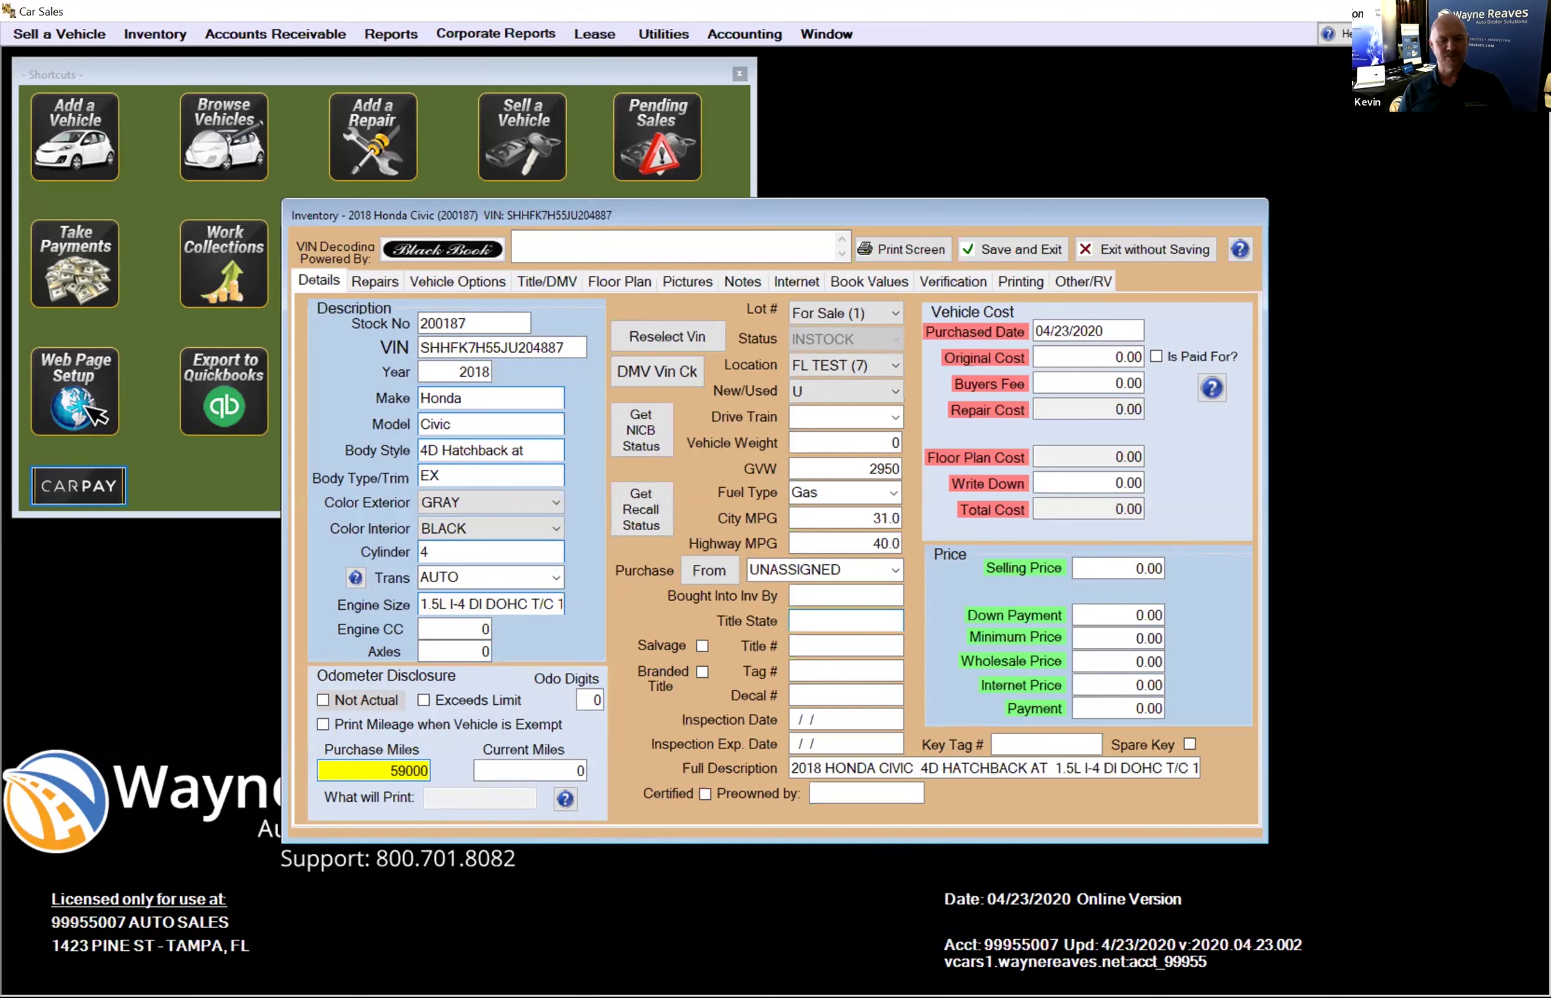
key(BackSpace)
key(BackSpace)
key(BackSpace)
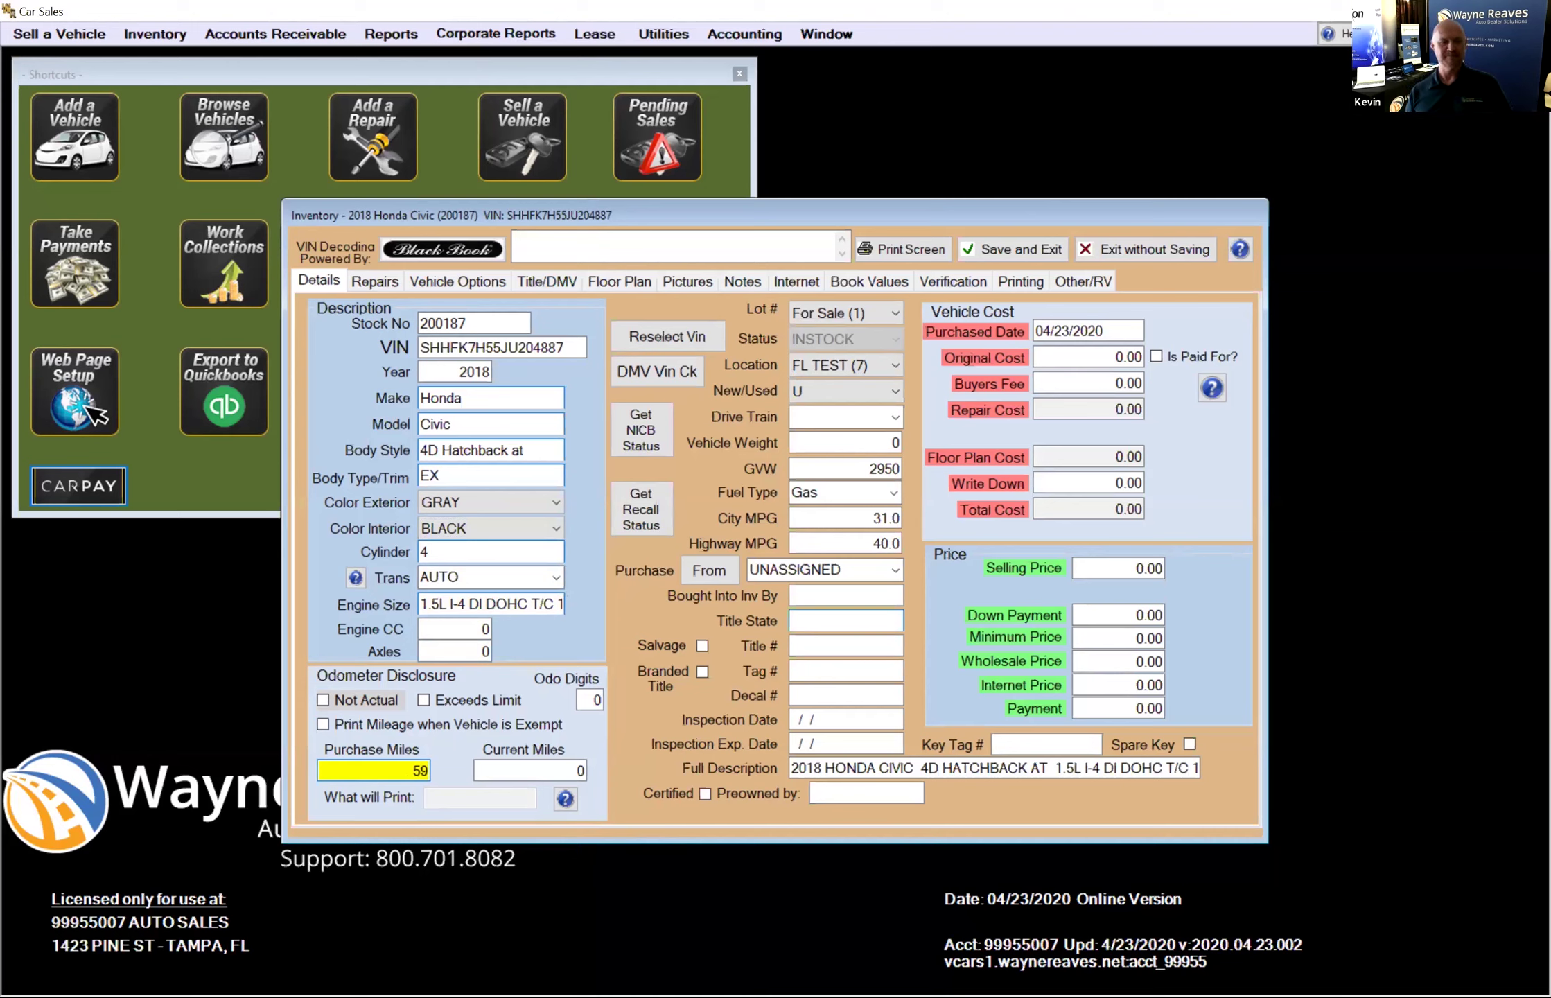
text(375)
key(Tab)
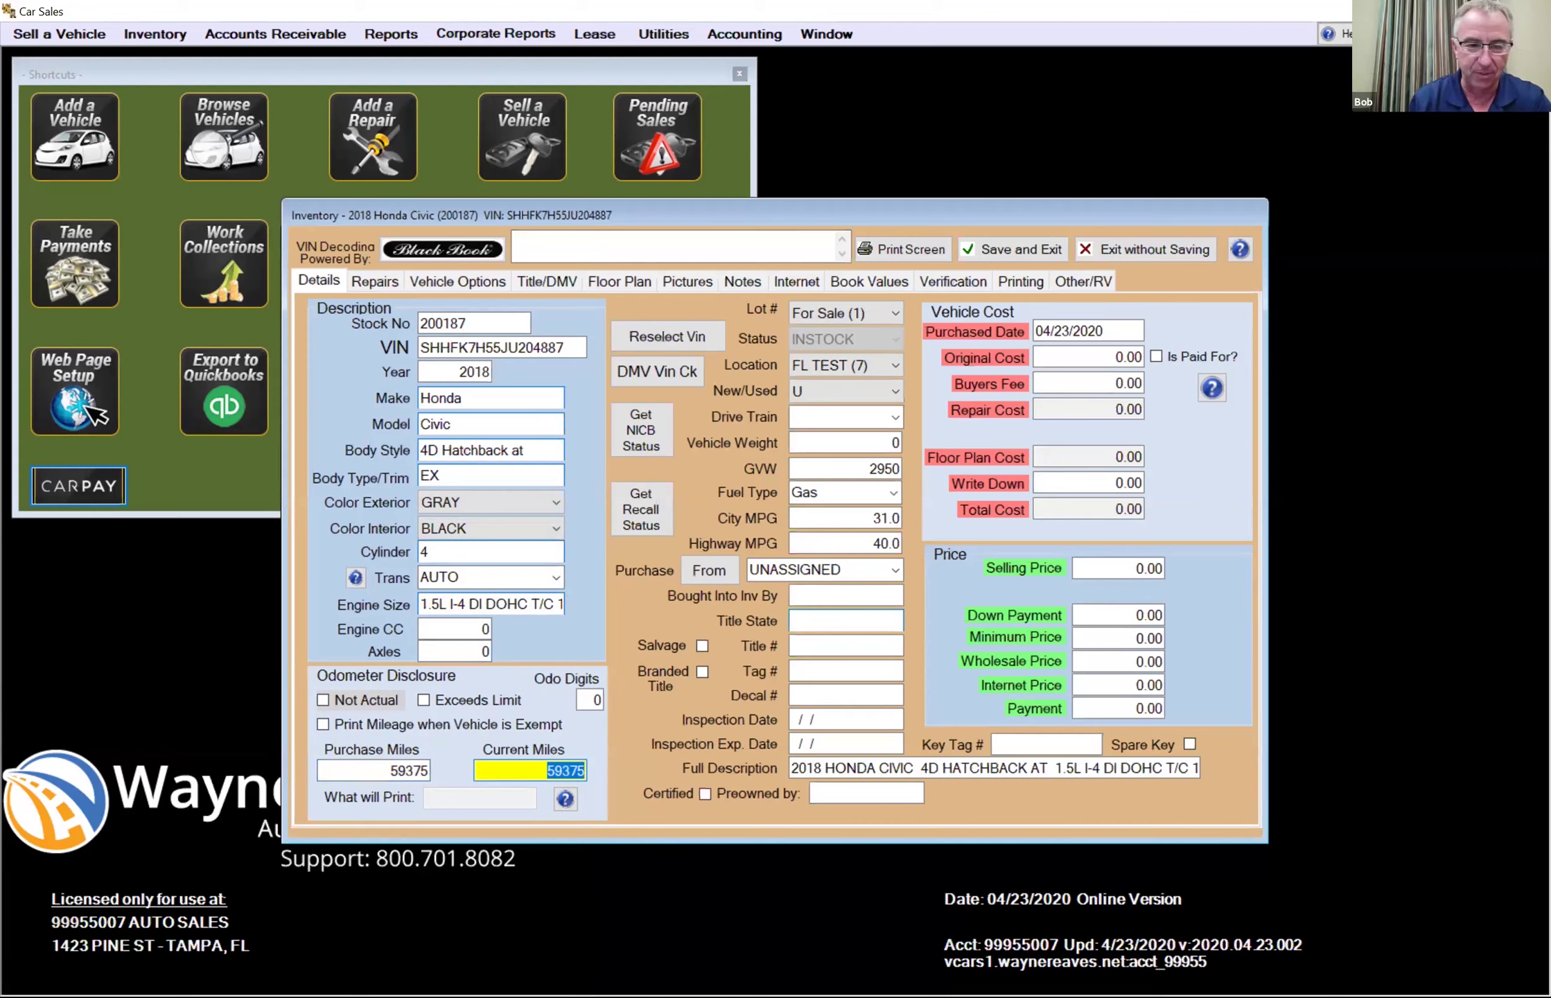
key(Tab)
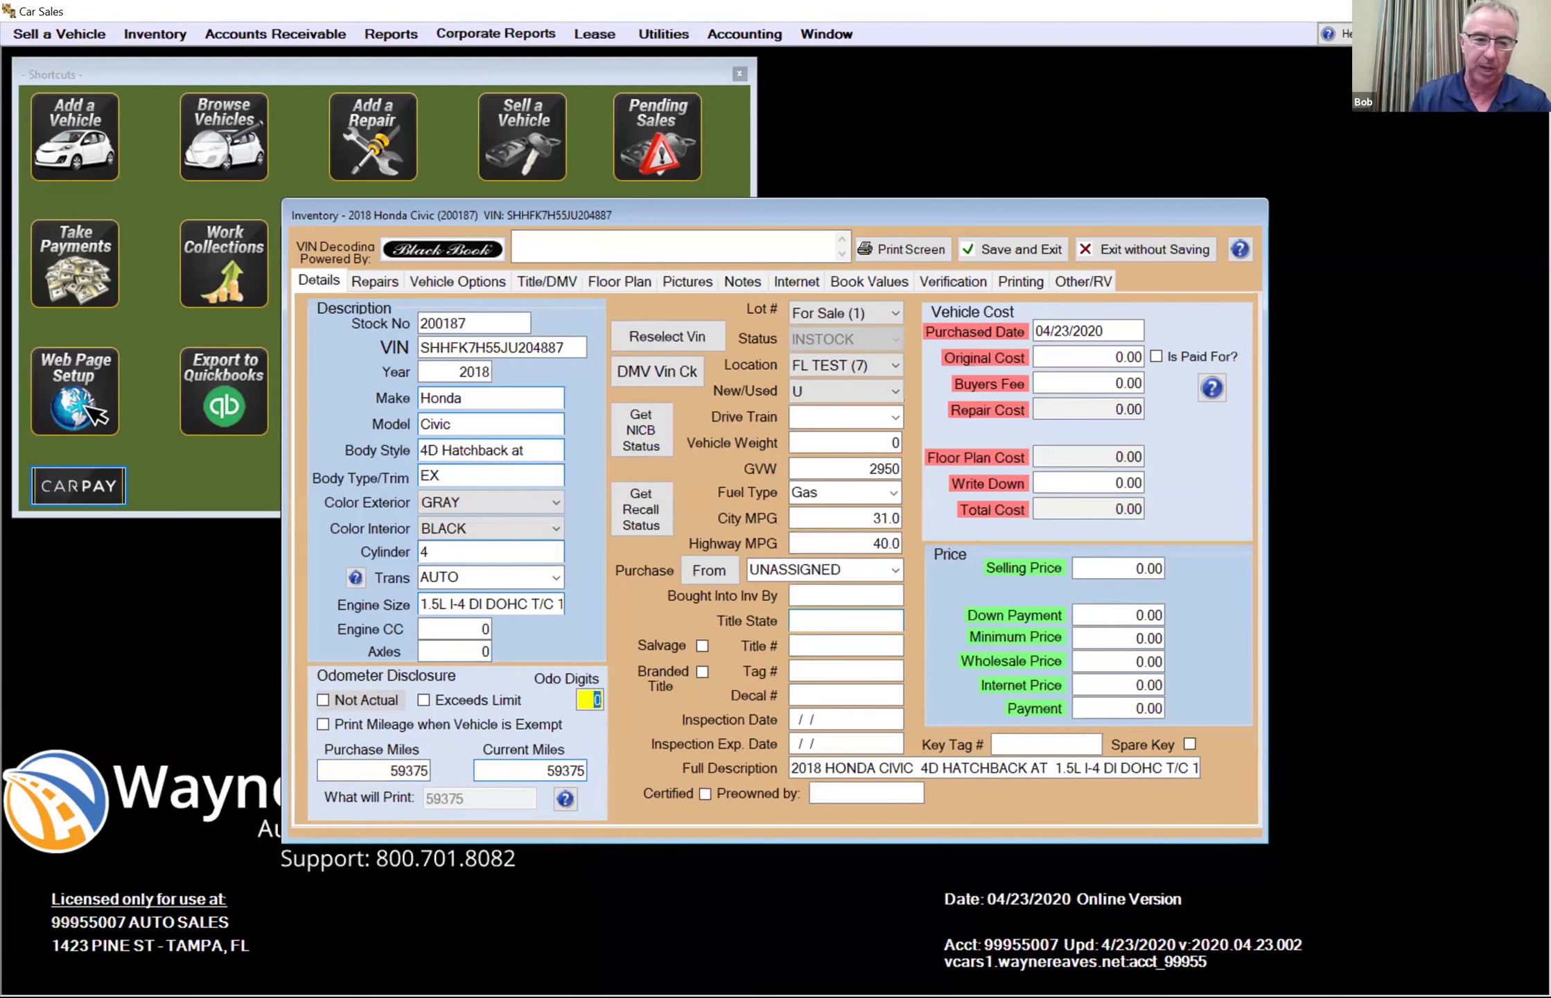
text(6)
- Set the vehicle's drive train to FWD
click(839, 391)
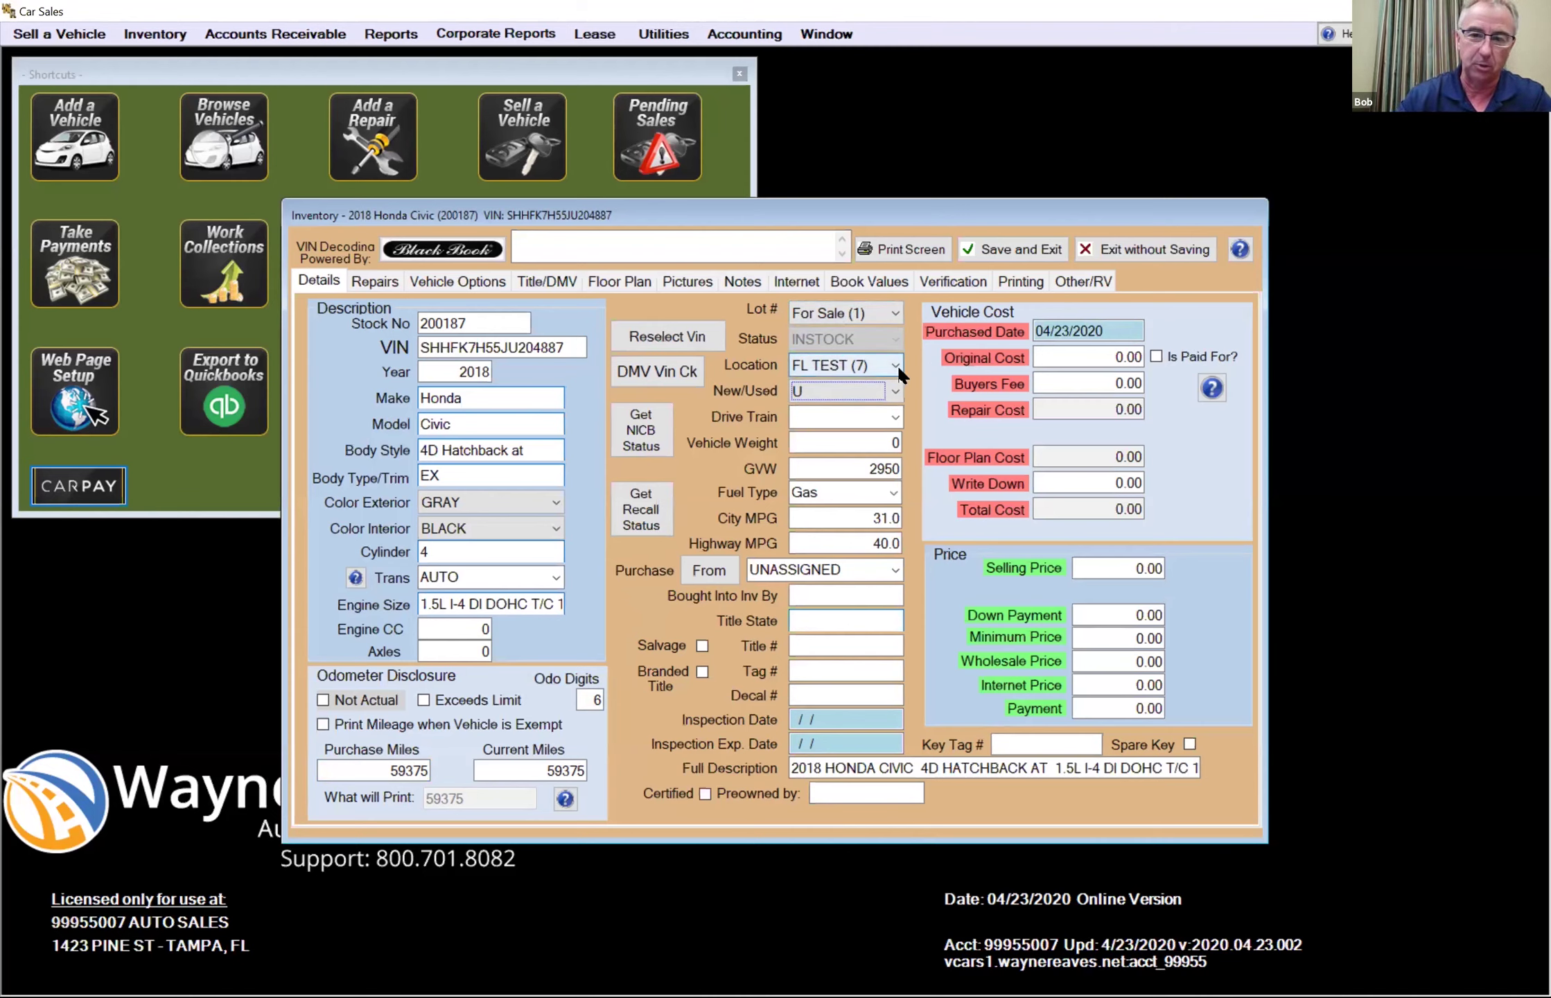
click(896, 417)
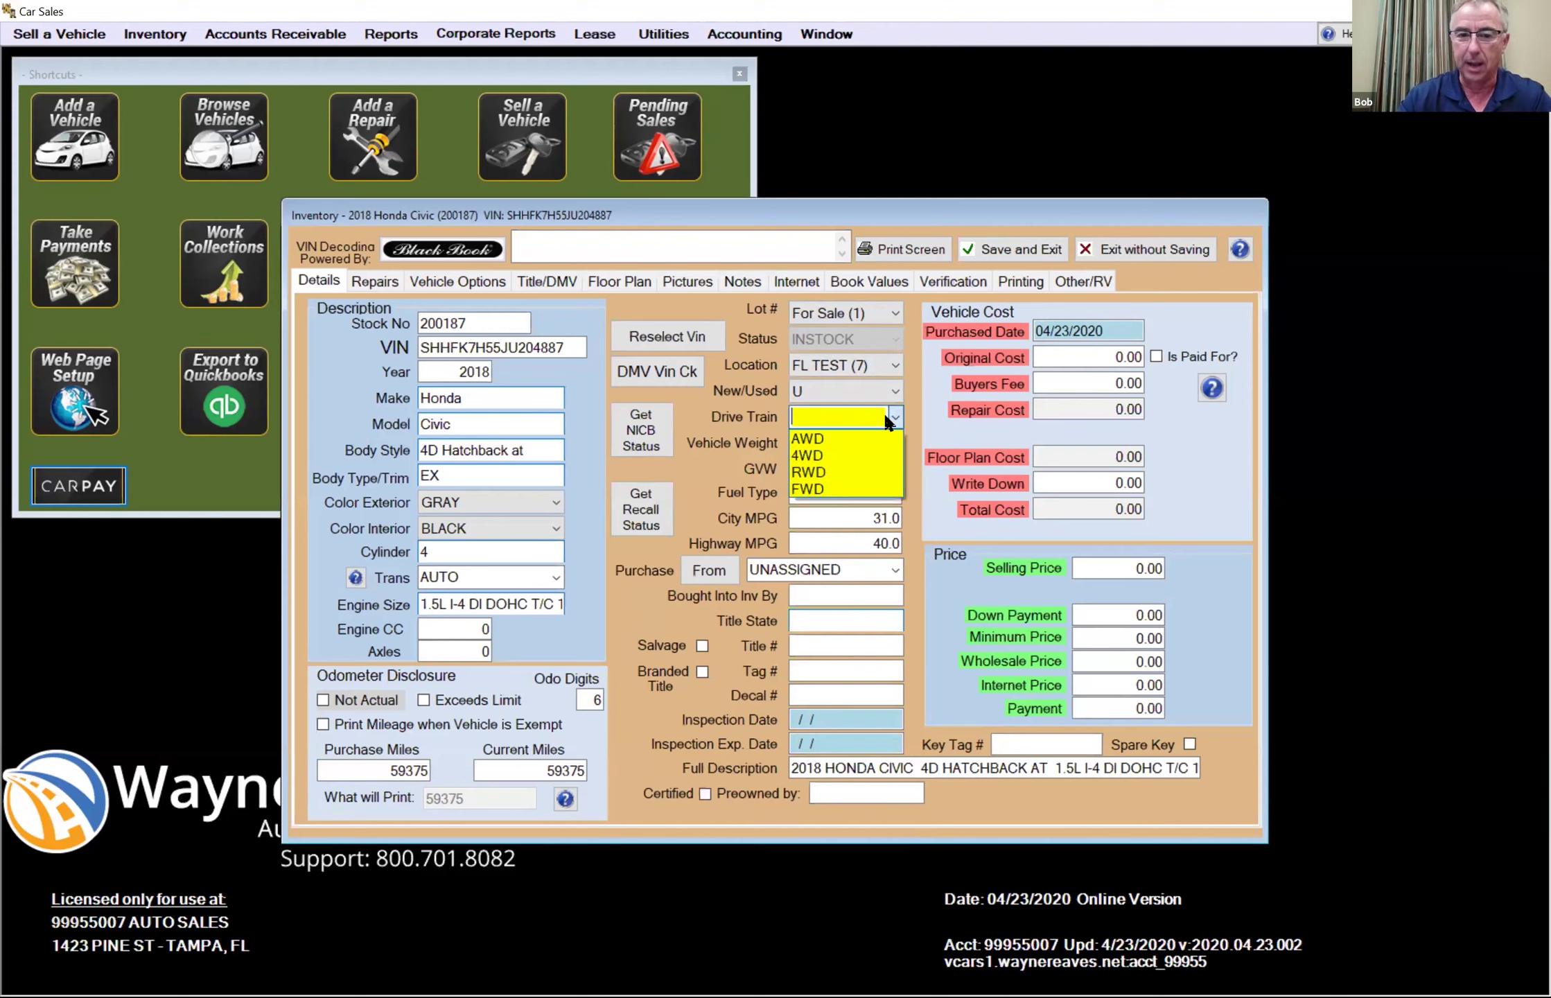
click(823, 489)
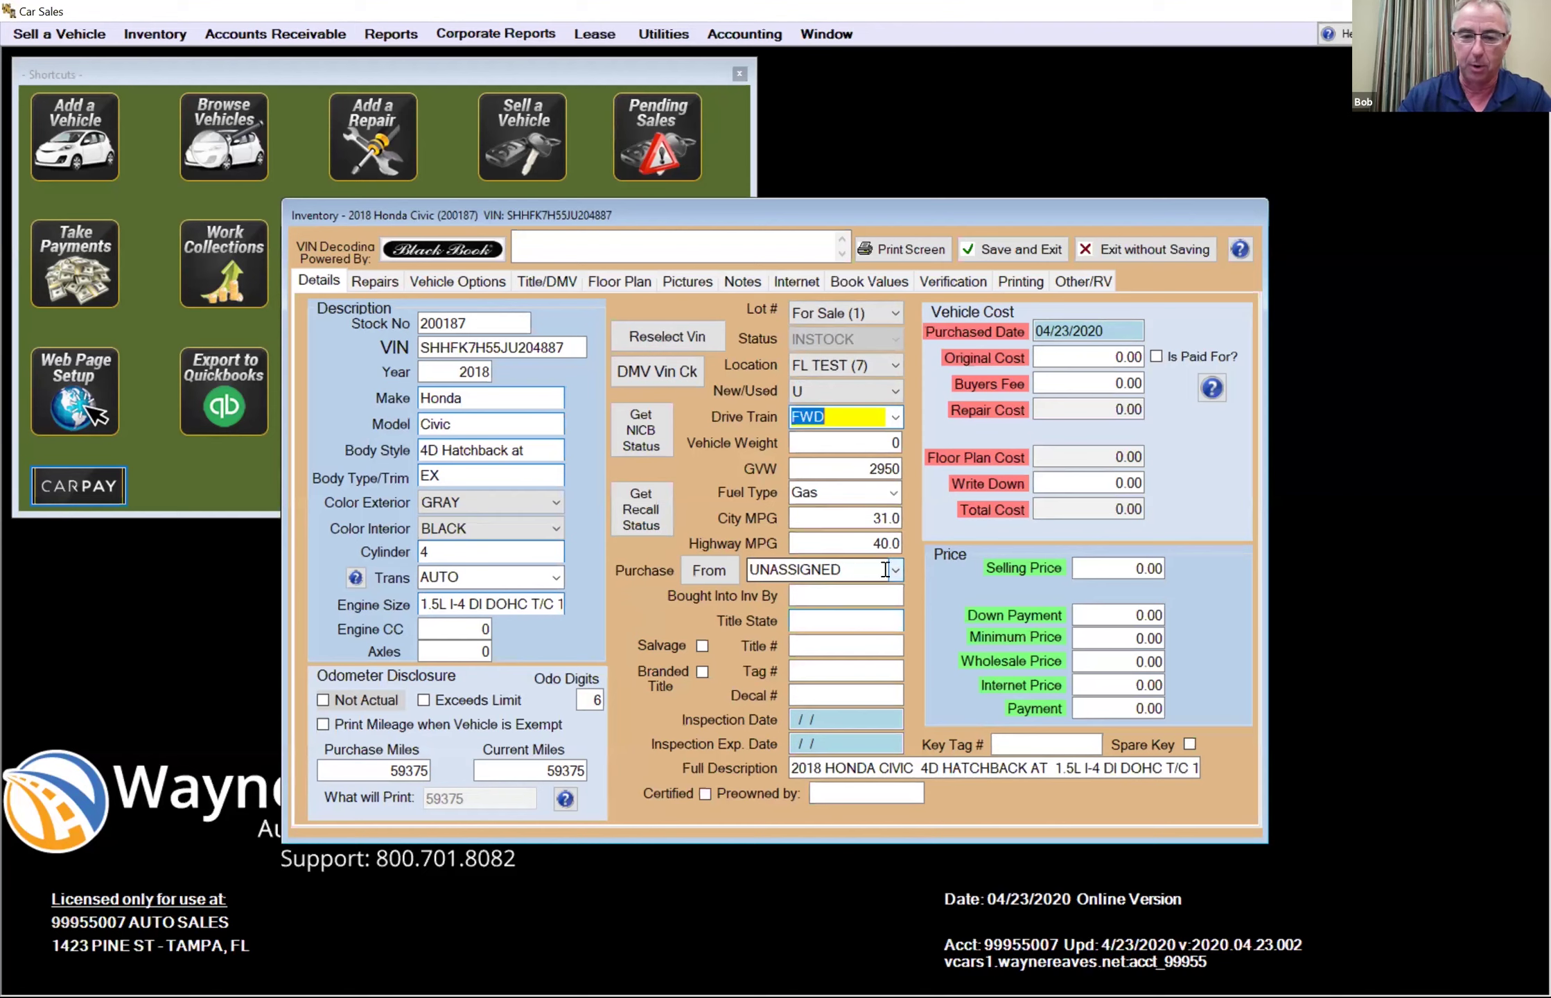
- Try to assign an individual from the contact list as the source the vehicle was purchased from
click(709, 572)
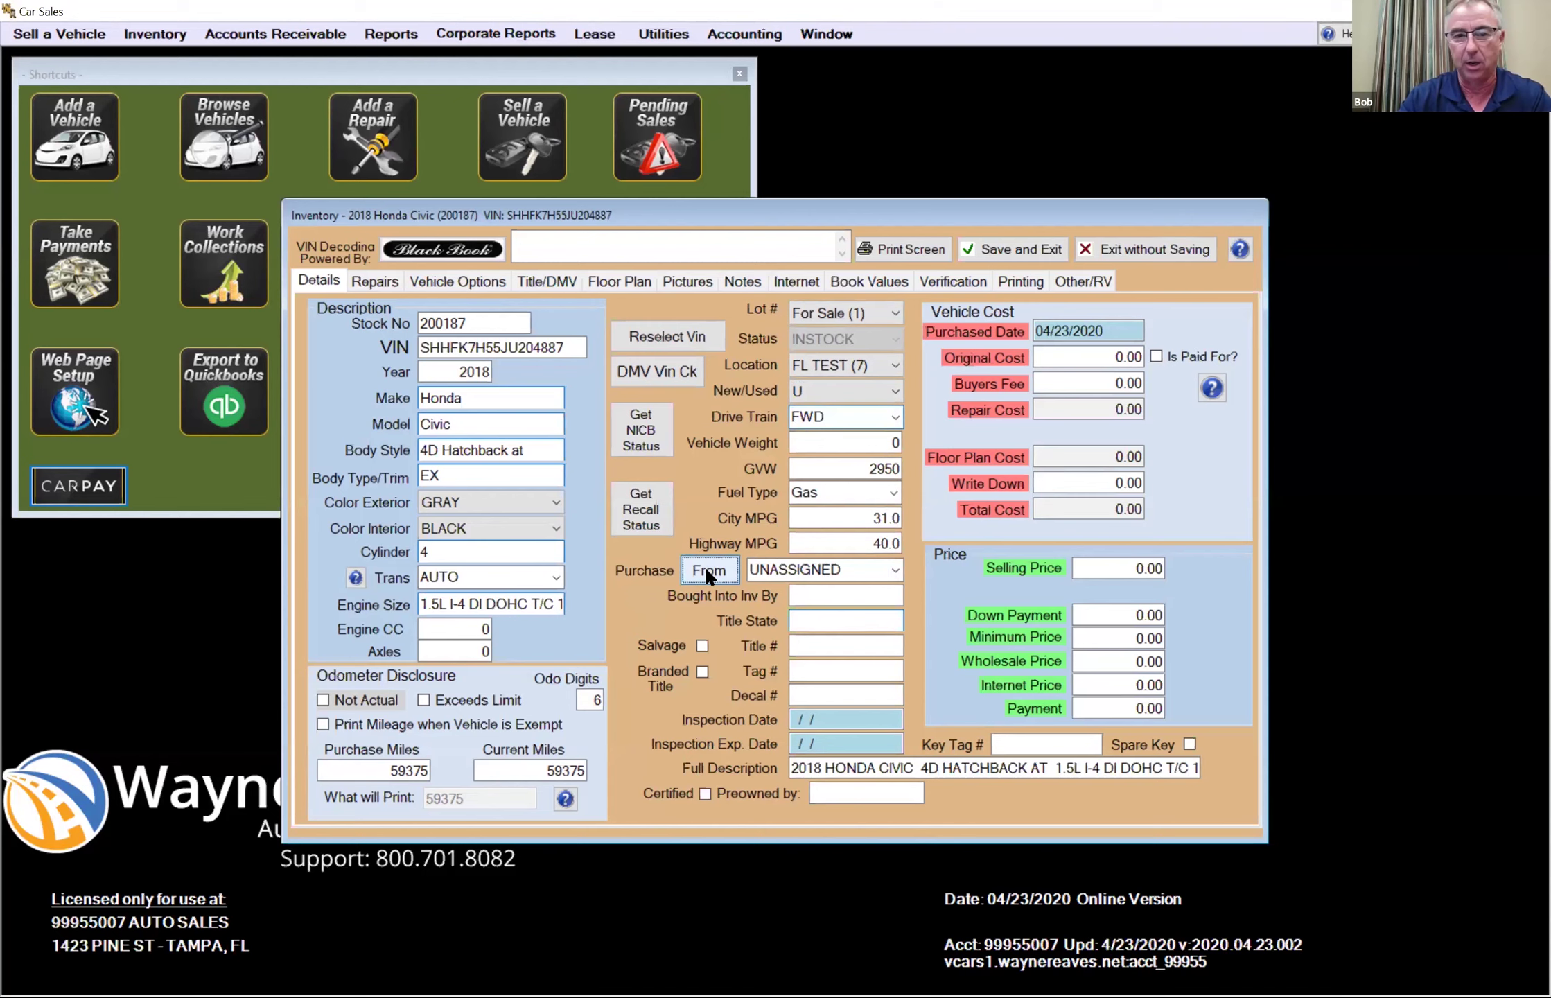
click(708, 573)
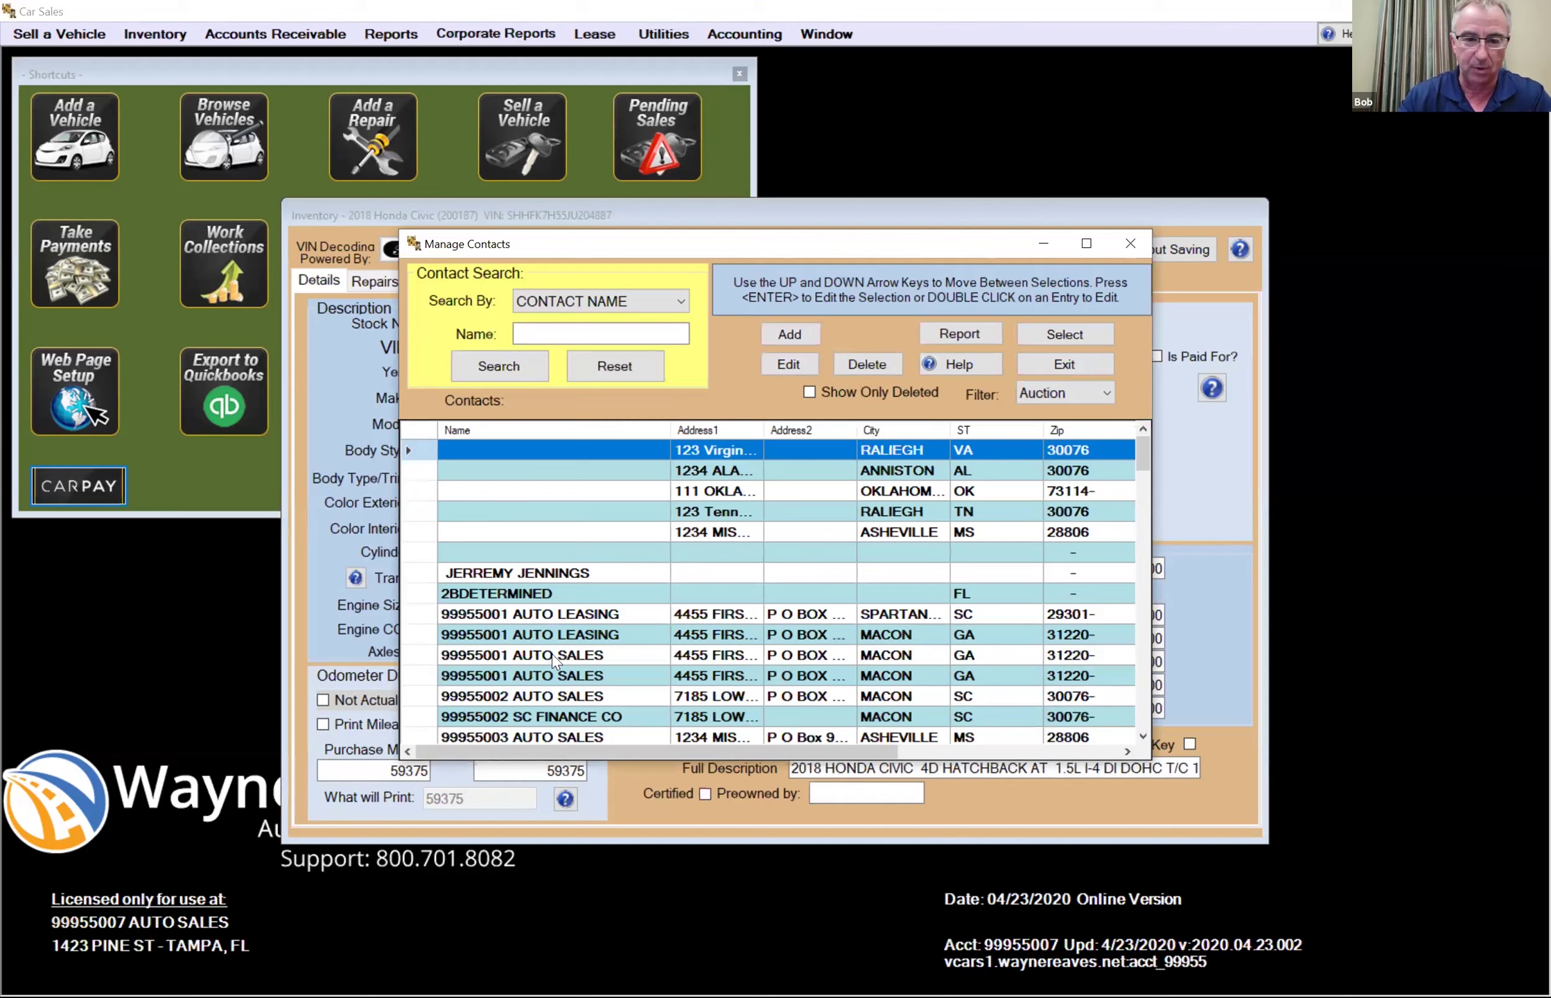
click(547, 572)
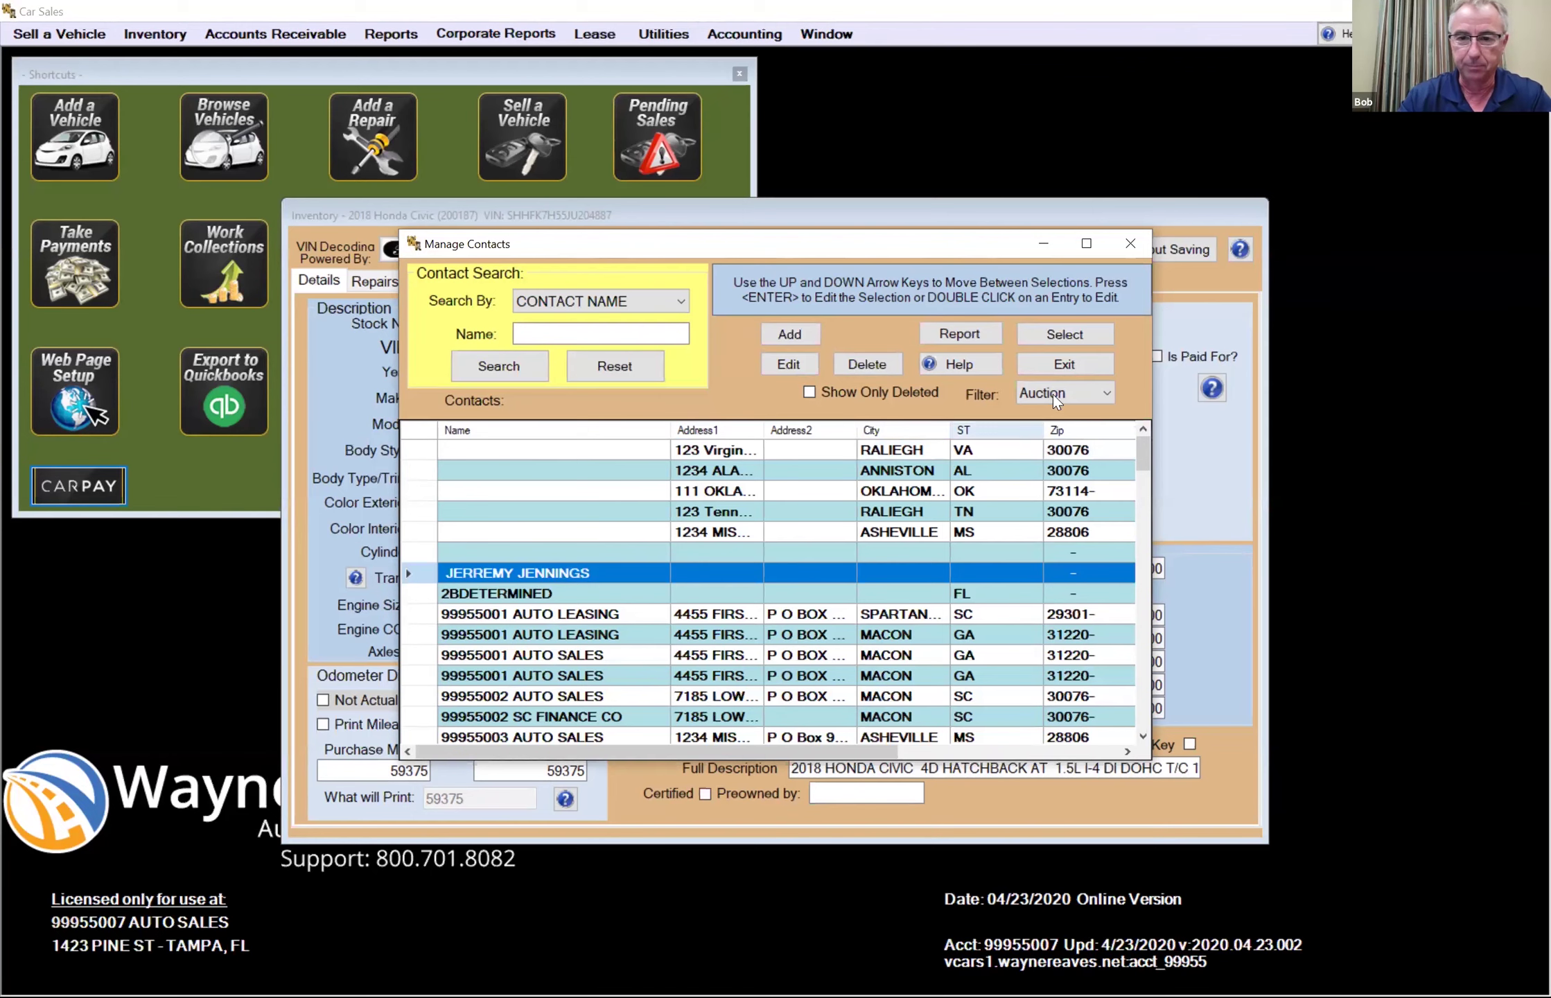
double_click(1032, 563)
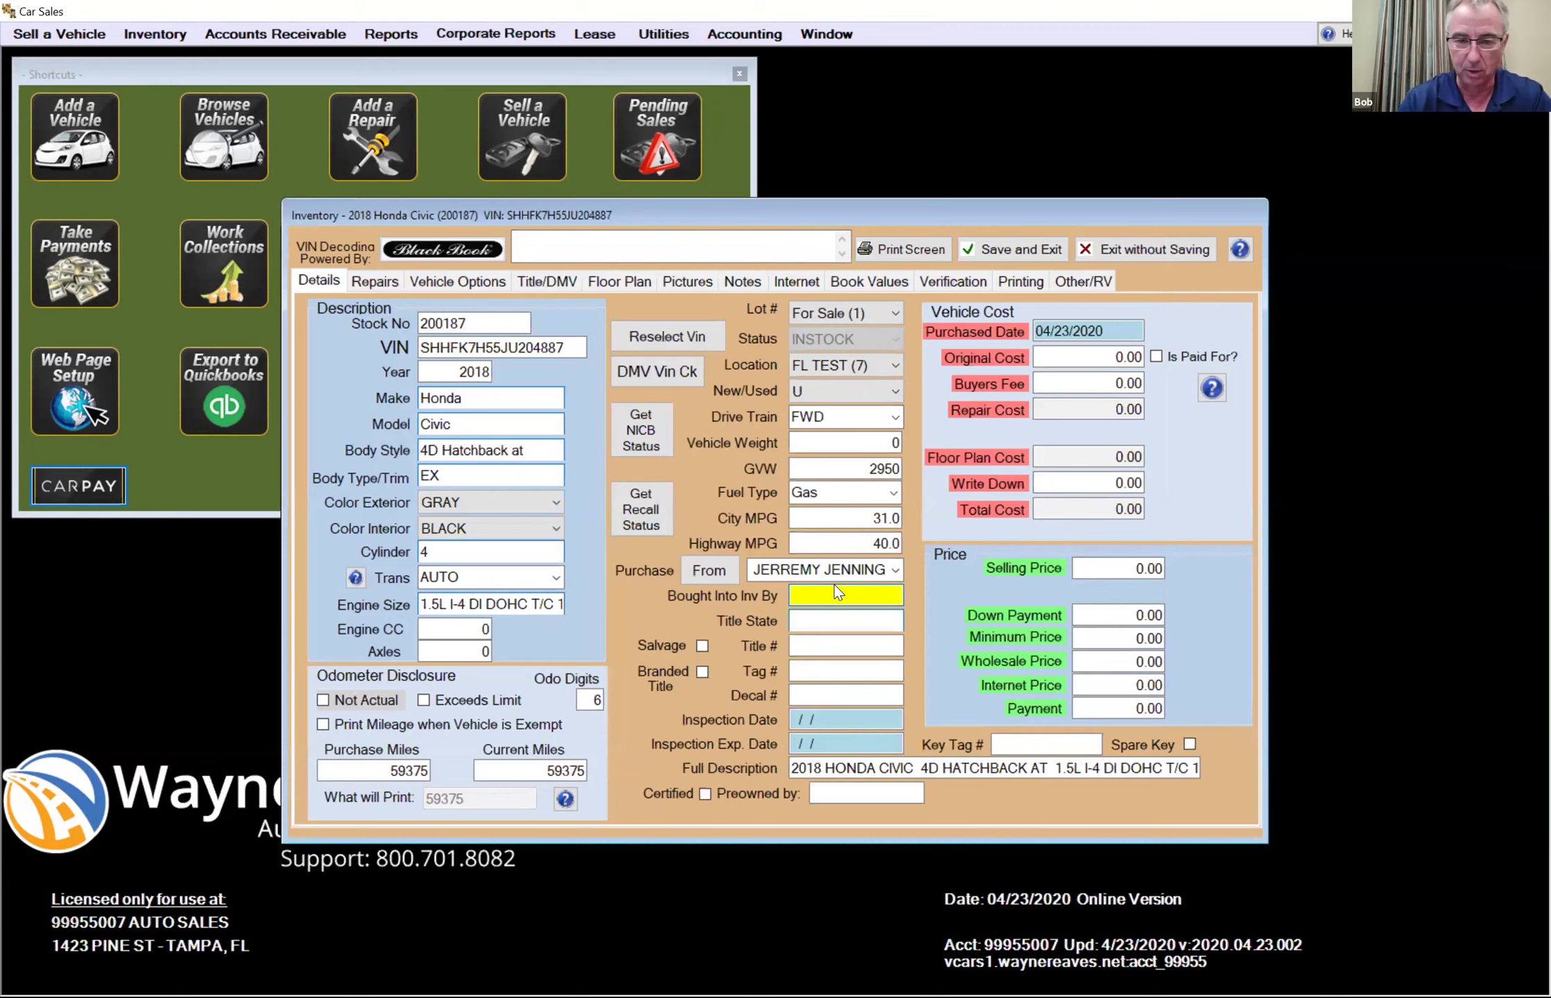
- Enter the first name of the person who bought the vehicle into inventory and set the title state to FL
text(BOB)
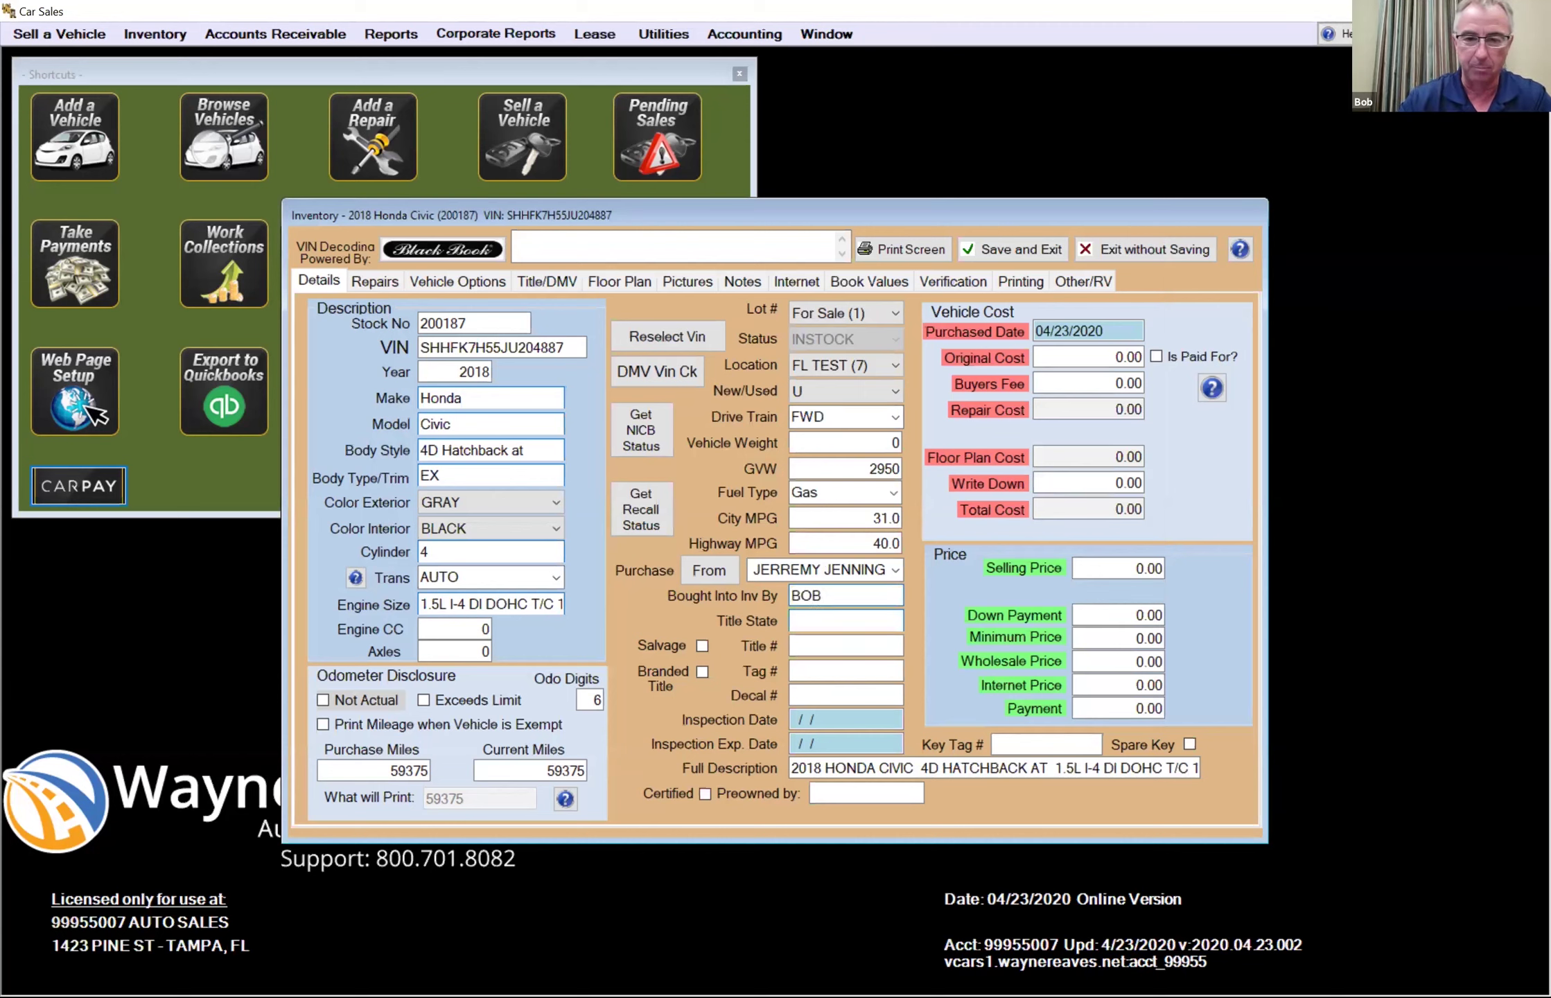
click(837, 620)
text(fl)
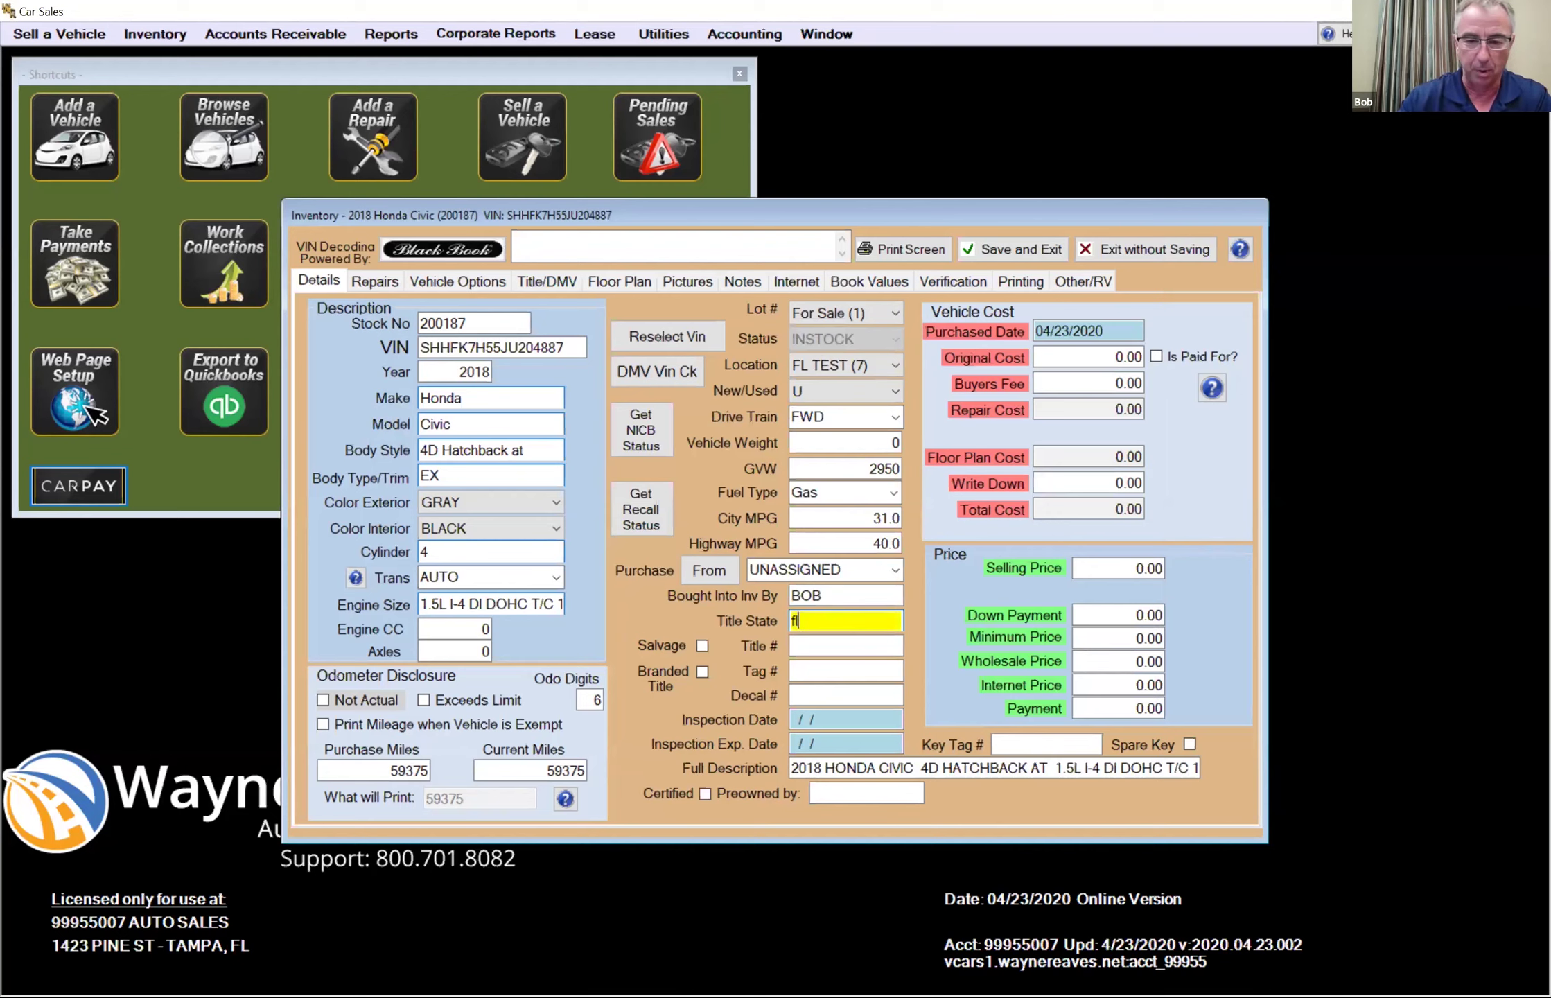
key(Tab)
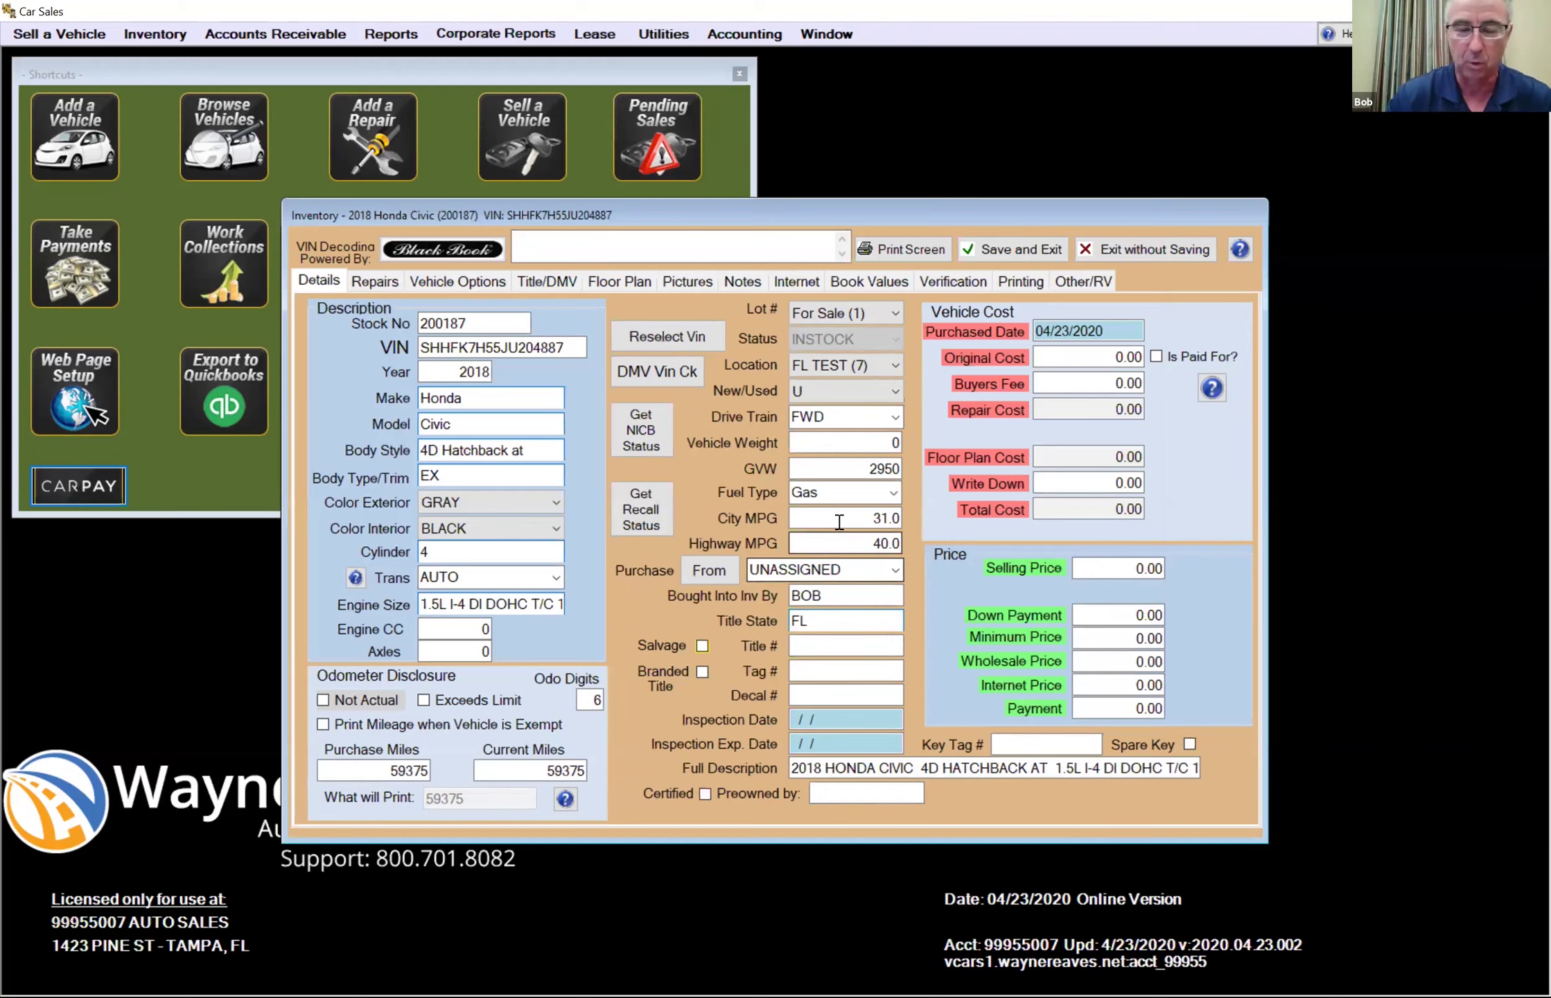
- Look up the vehicle's recall status on SaferCar.gov in the web browser using its VIN, completing the robot check
click(647, 516)
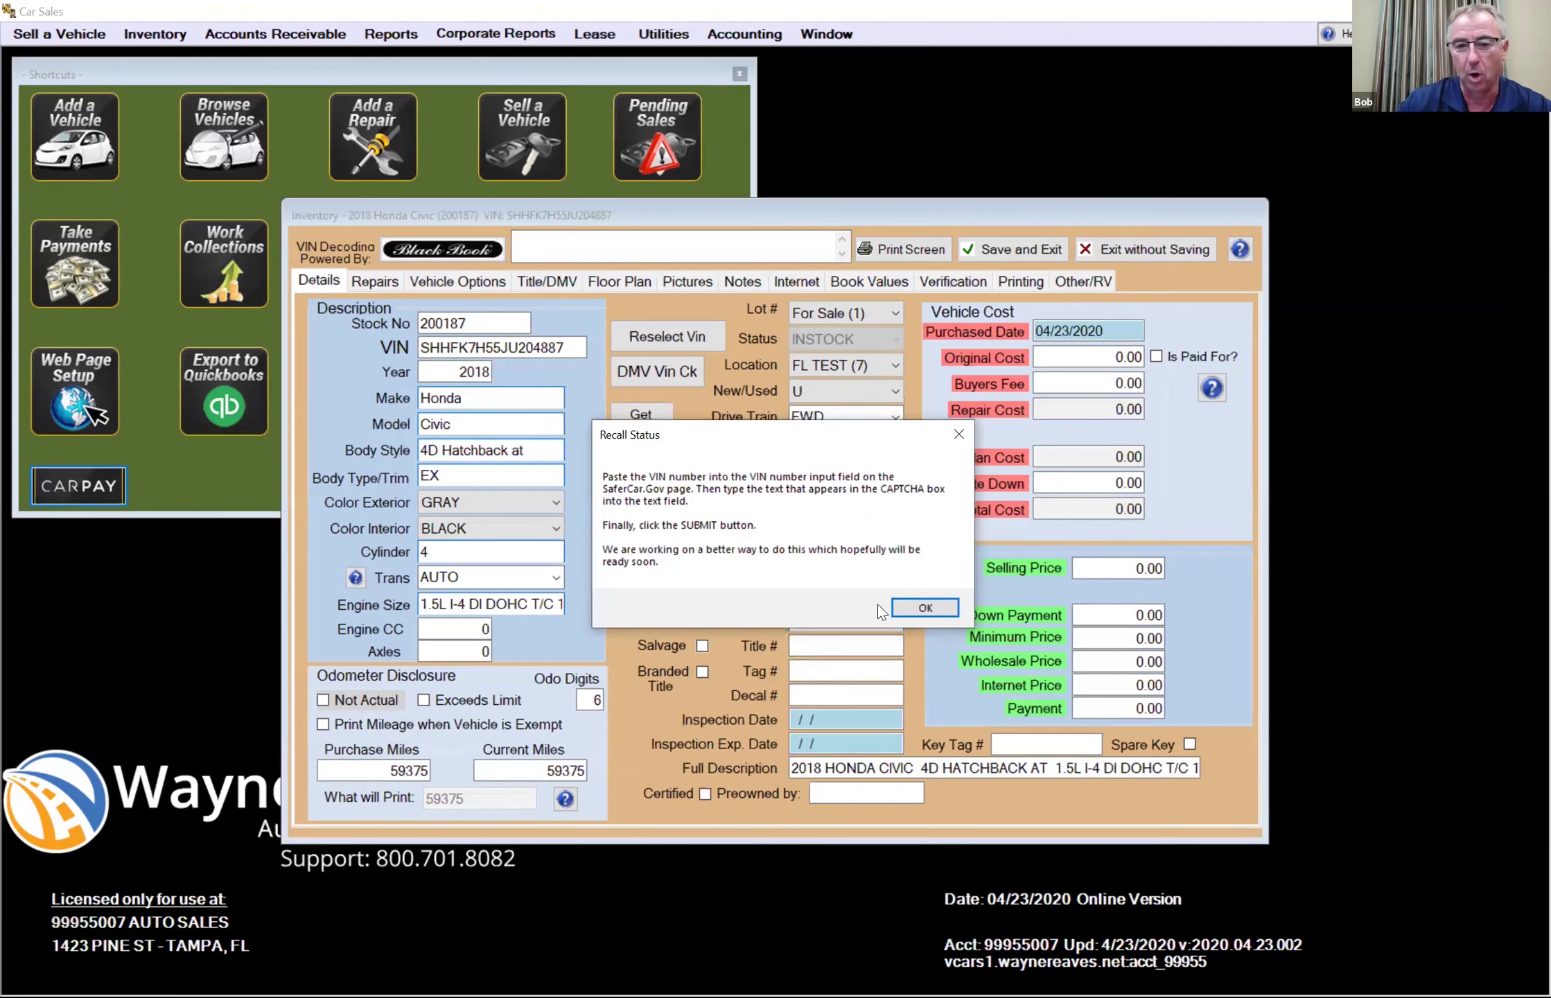
click(924, 609)
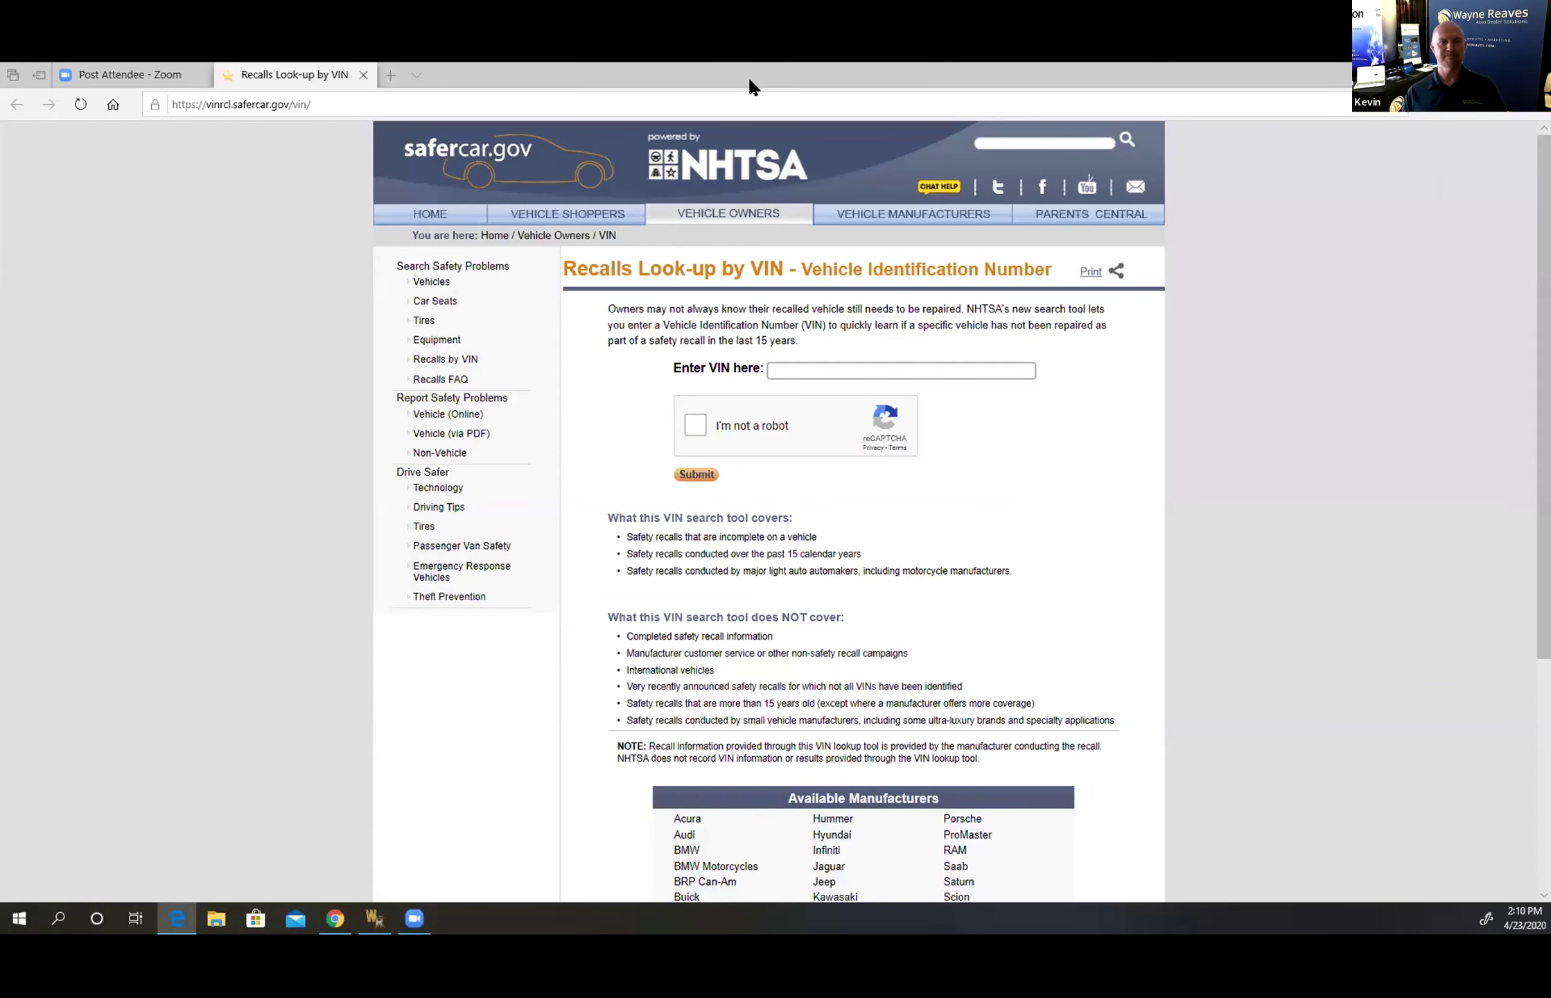
right_click(806, 372)
click(831, 381)
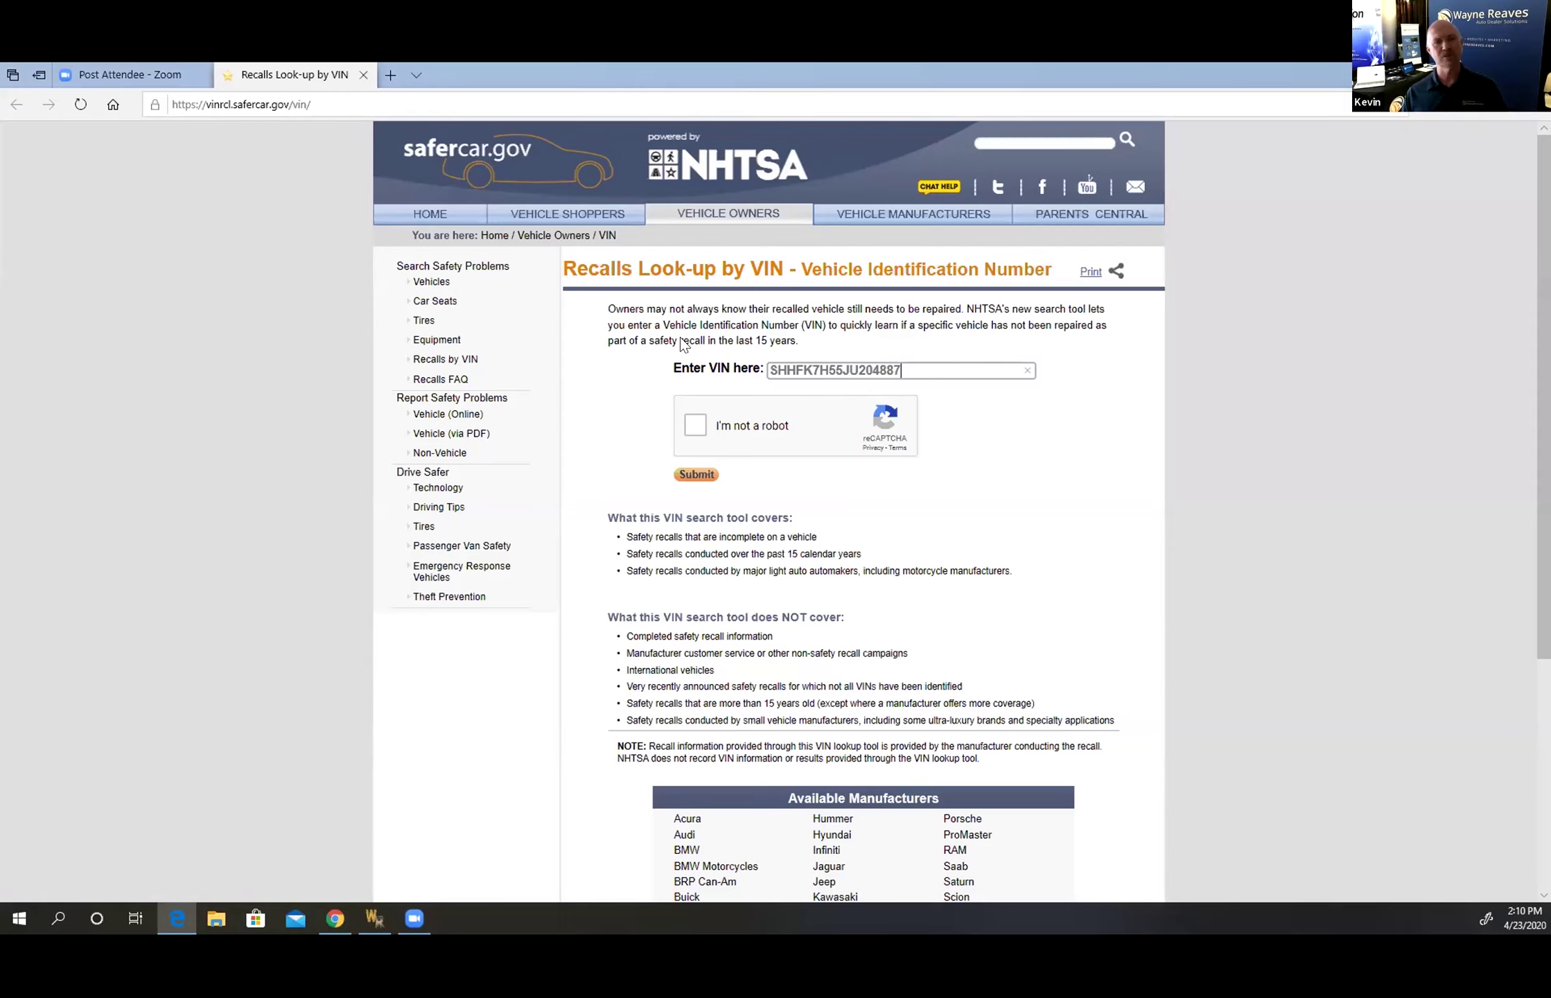
click(705, 435)
click(696, 475)
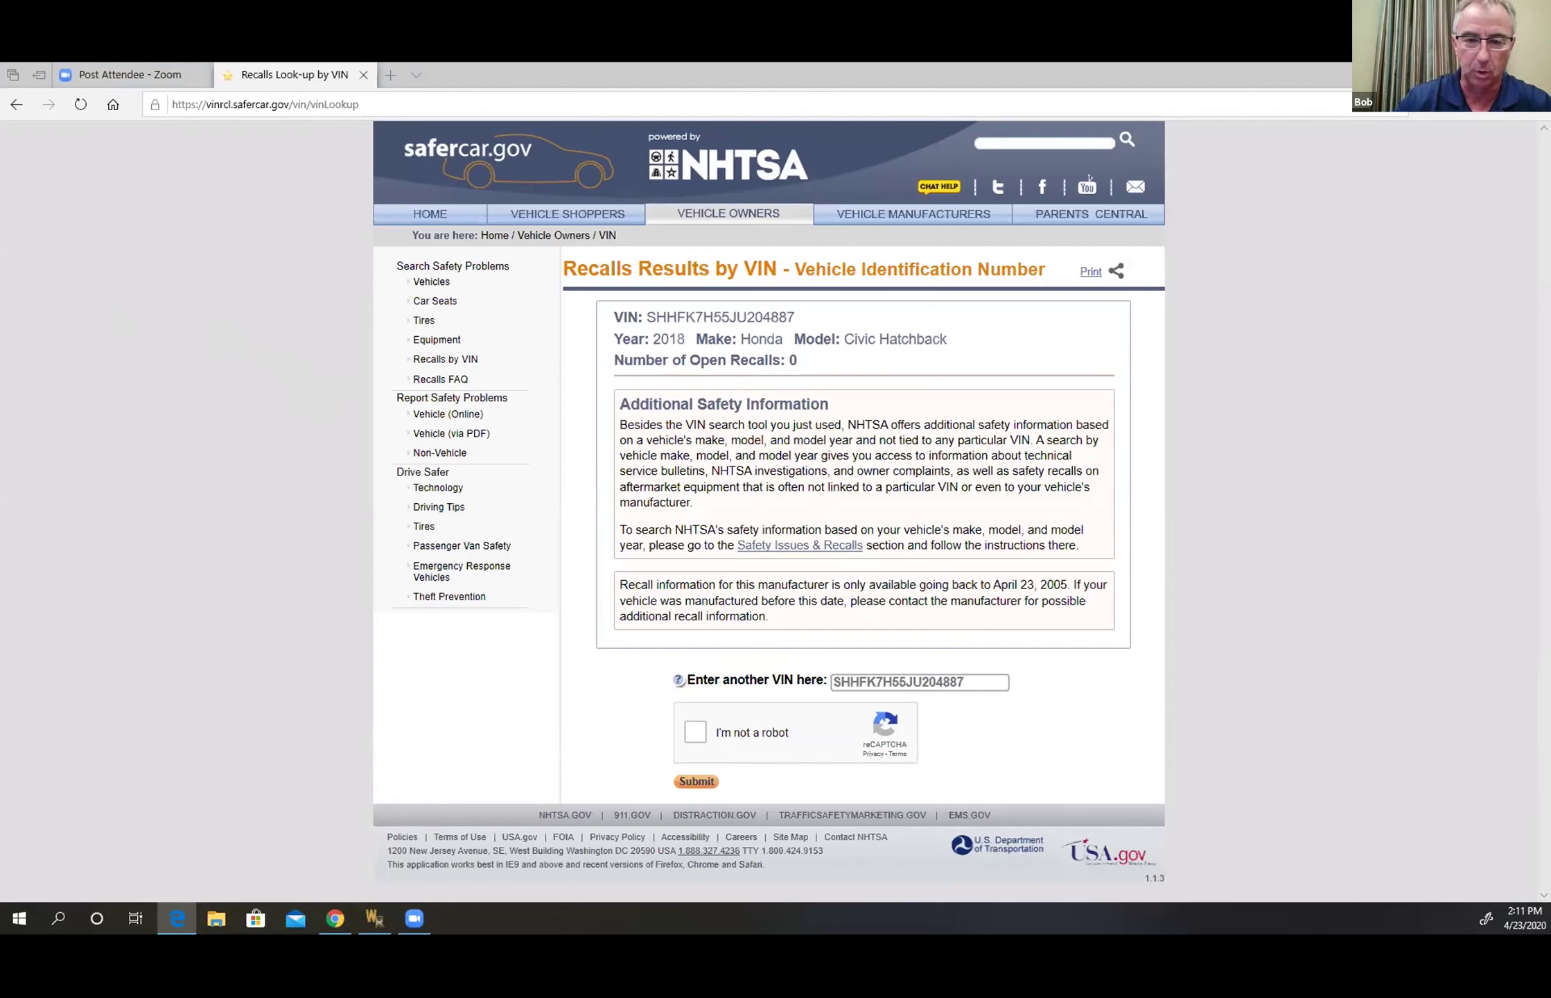
- Run an NICB VINCheck on the vehicle's VIN, accepting the terms and completing the robot check, and examine the theft and total loss records
key(alt+Tab)
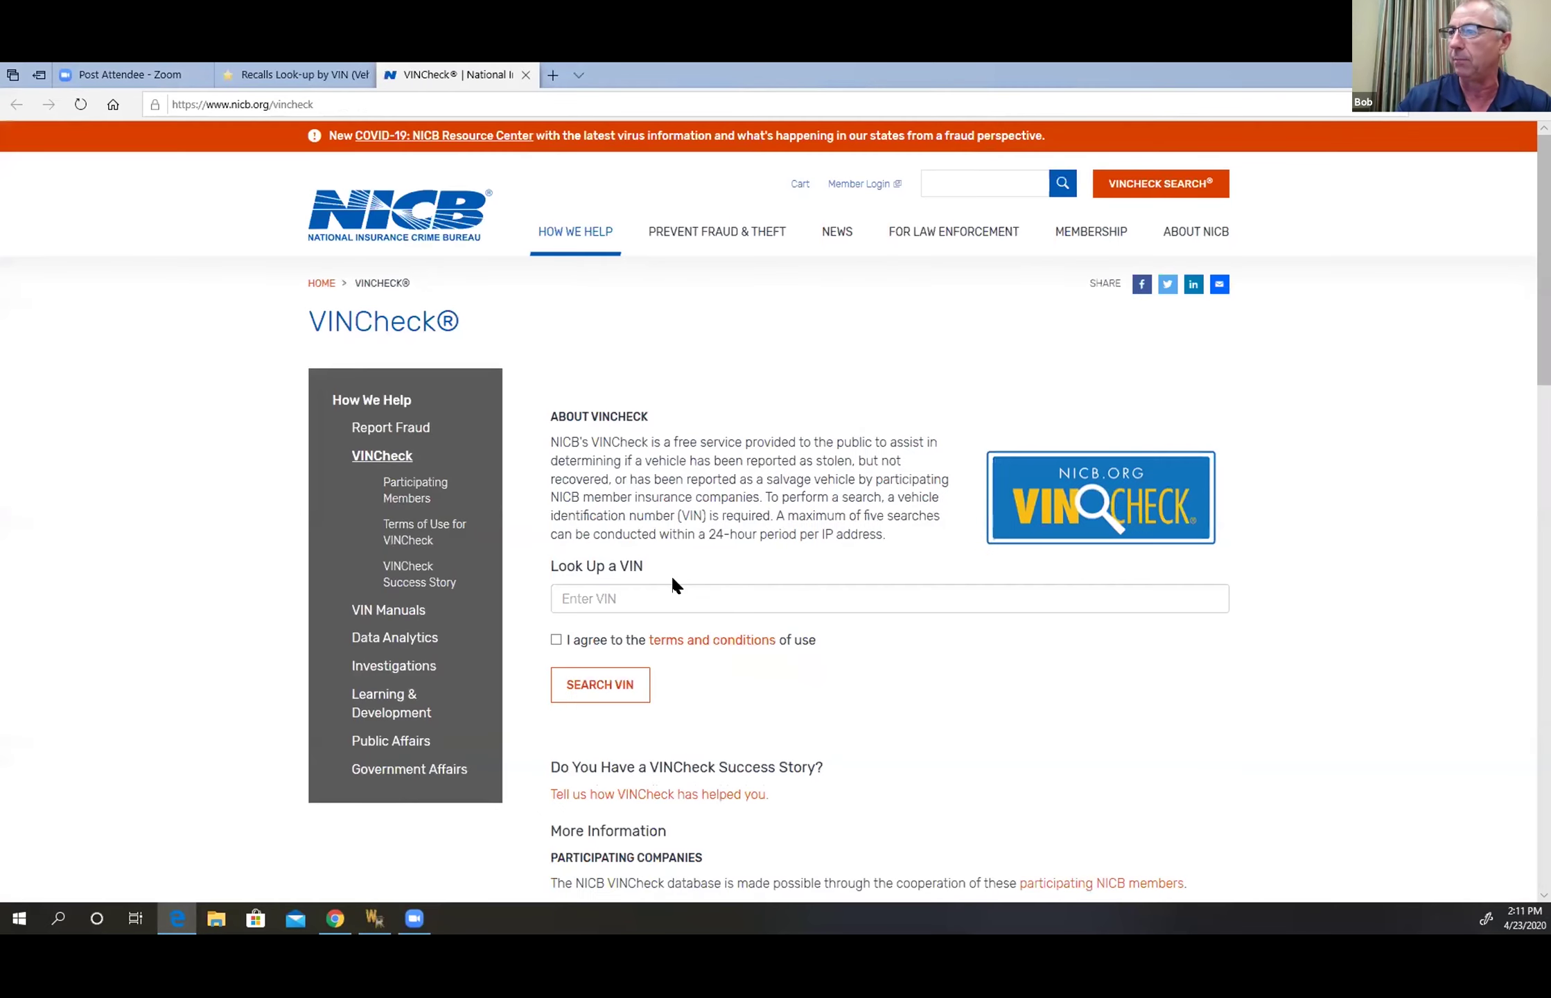
right_click(671, 584)
click(587, 600)
right_click(588, 600)
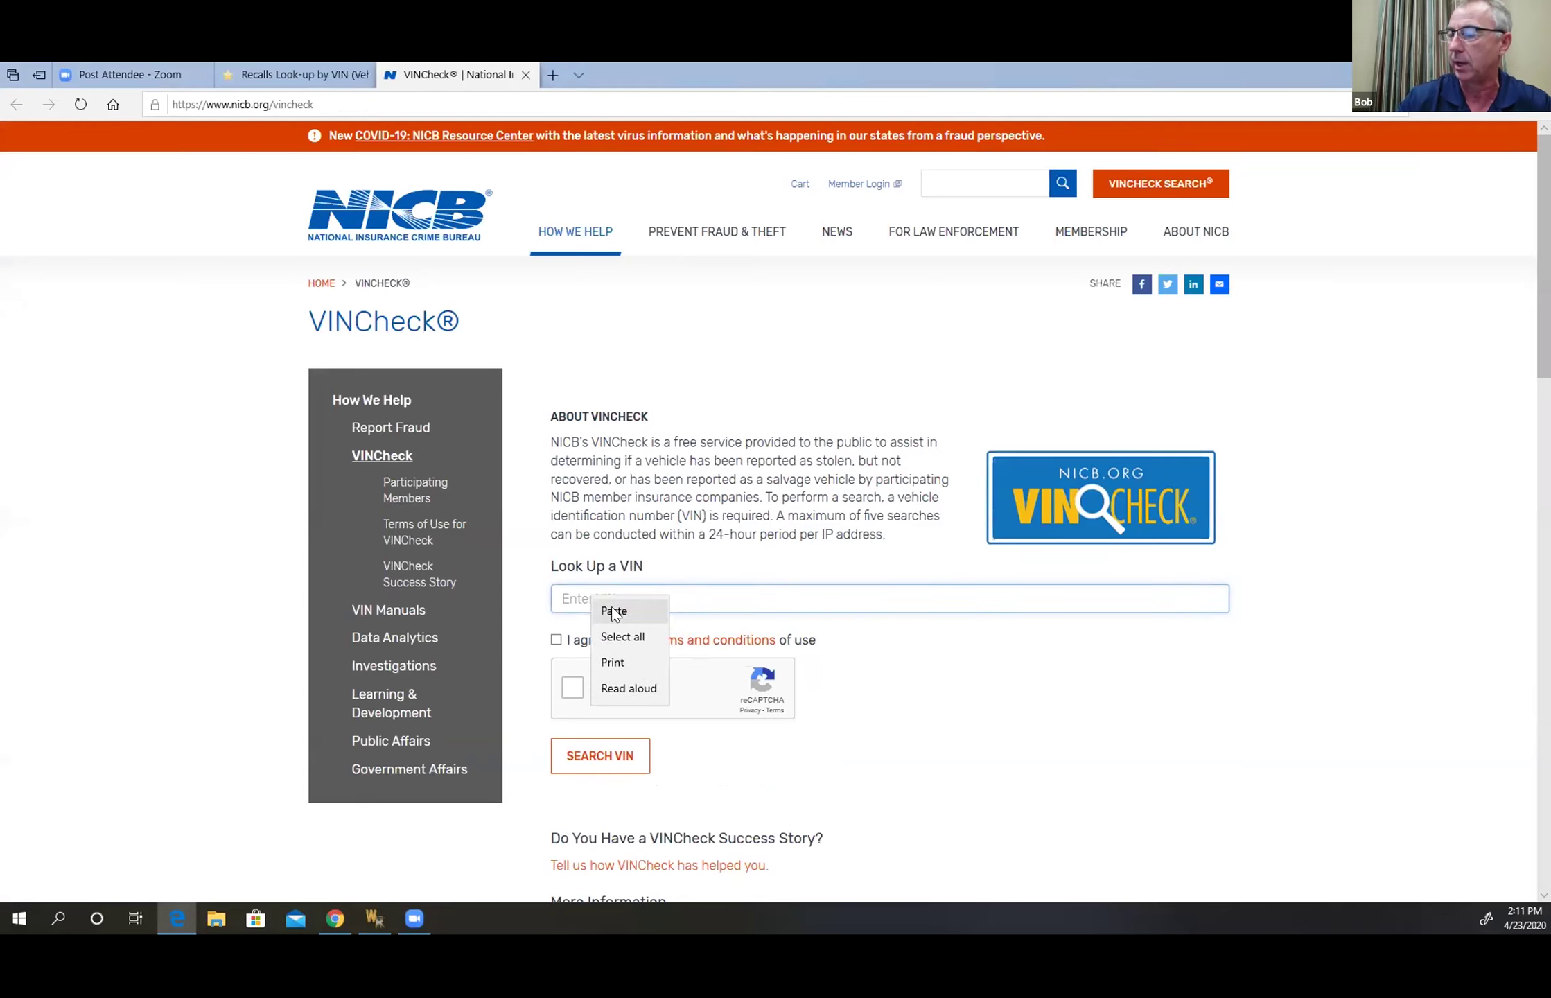
click(613, 611)
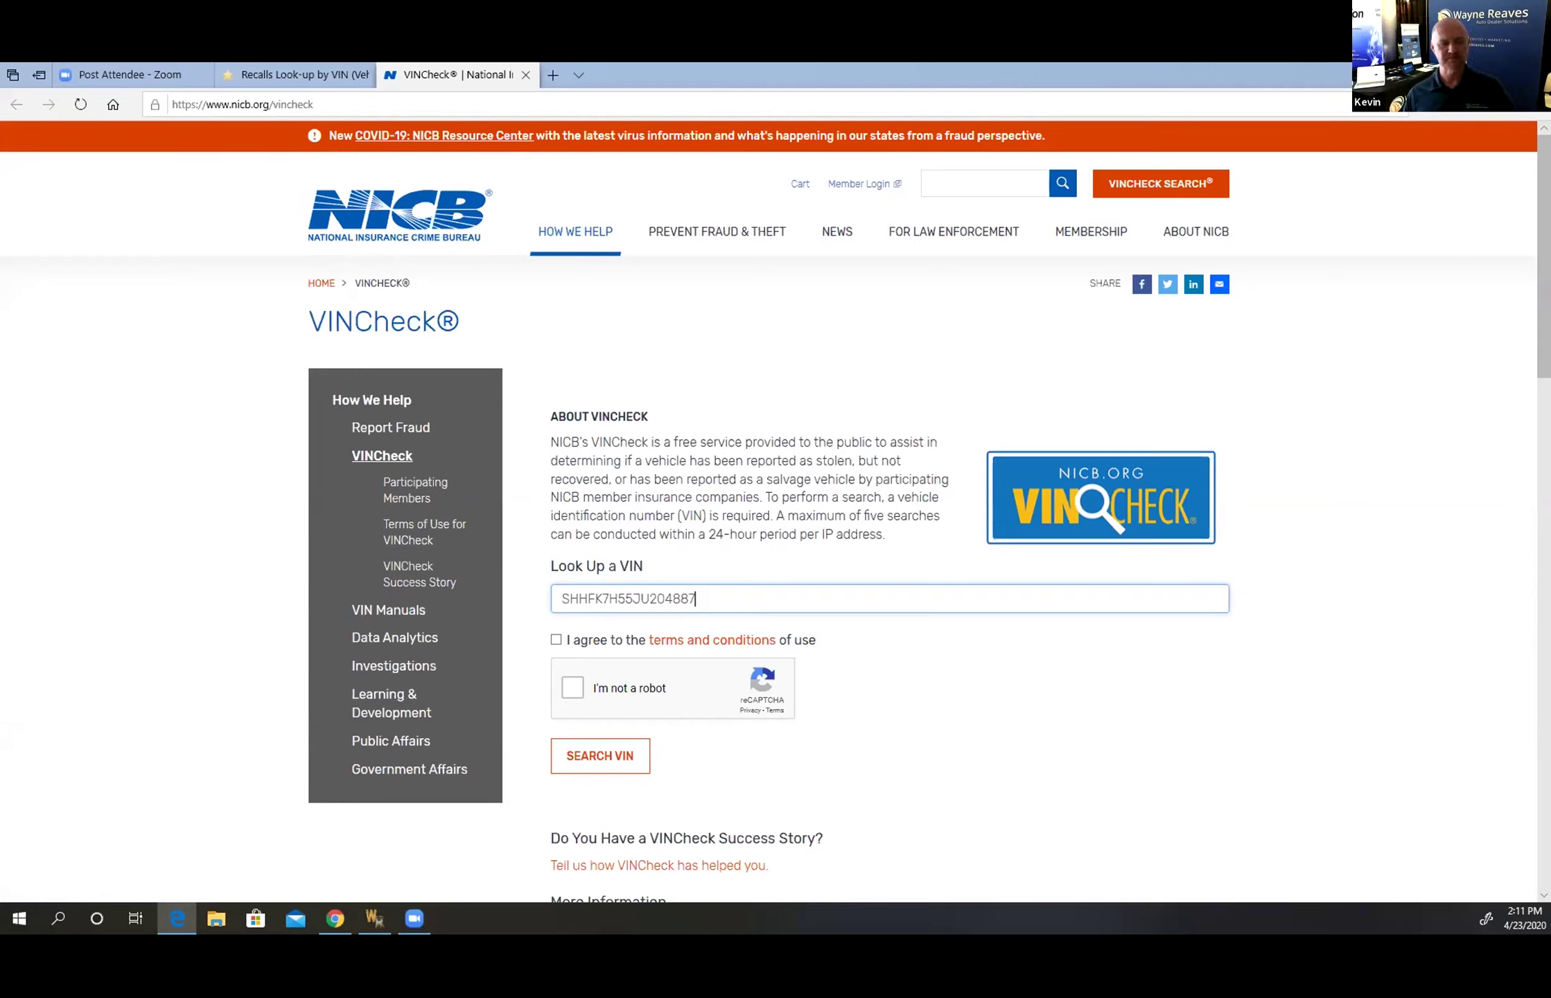
click(556, 640)
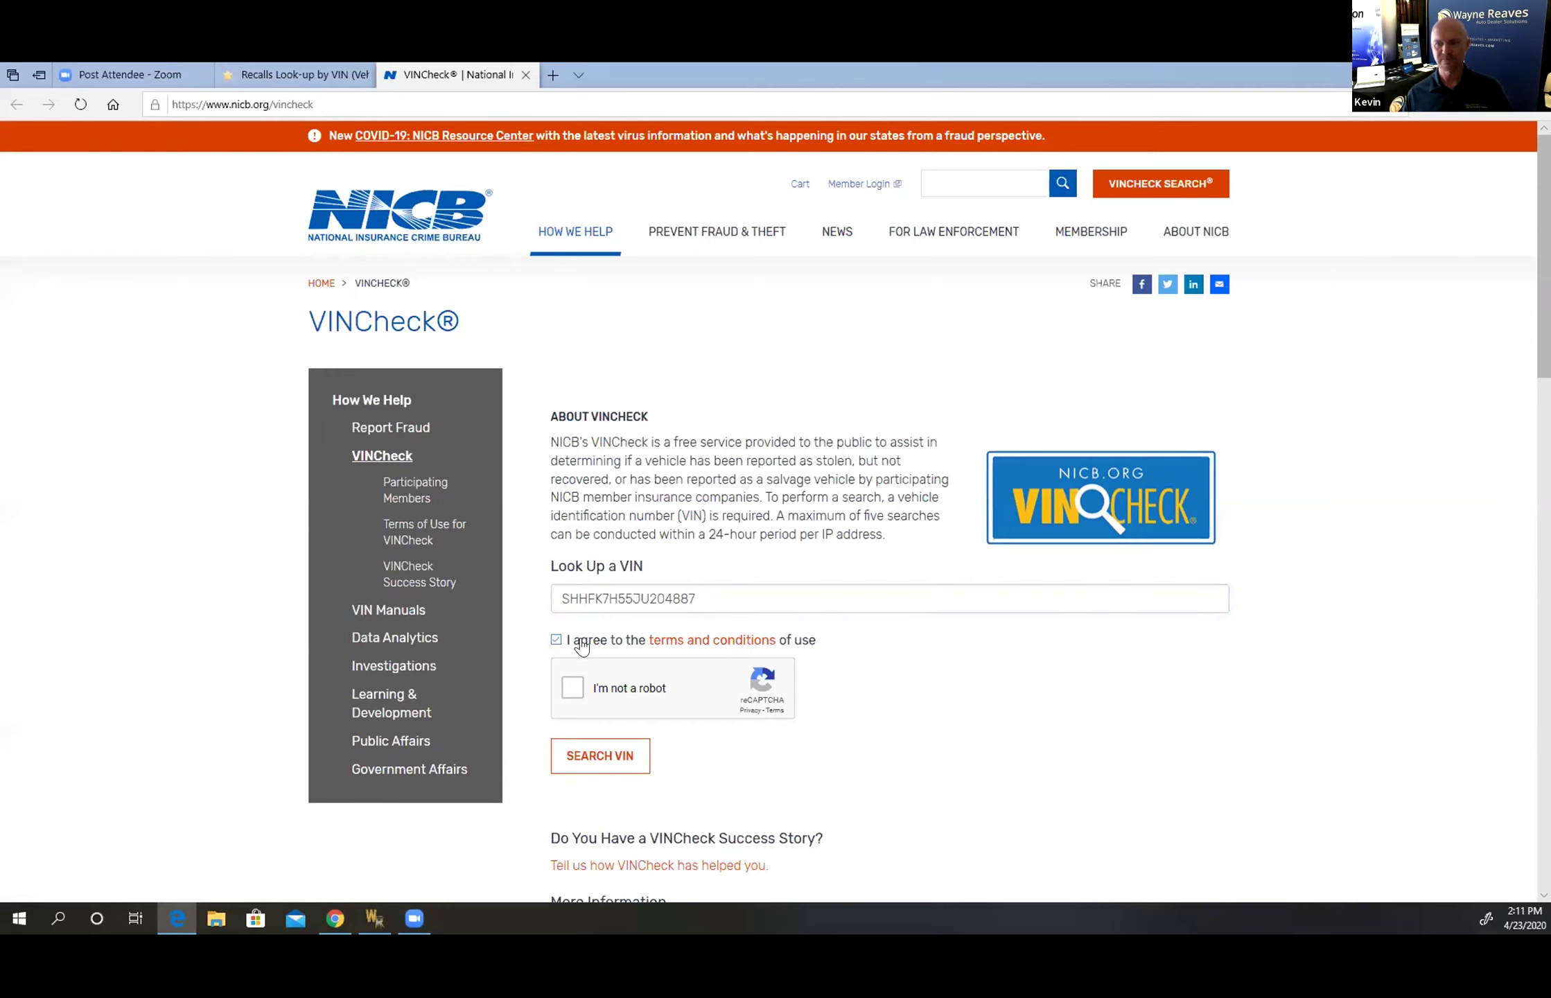
click(574, 688)
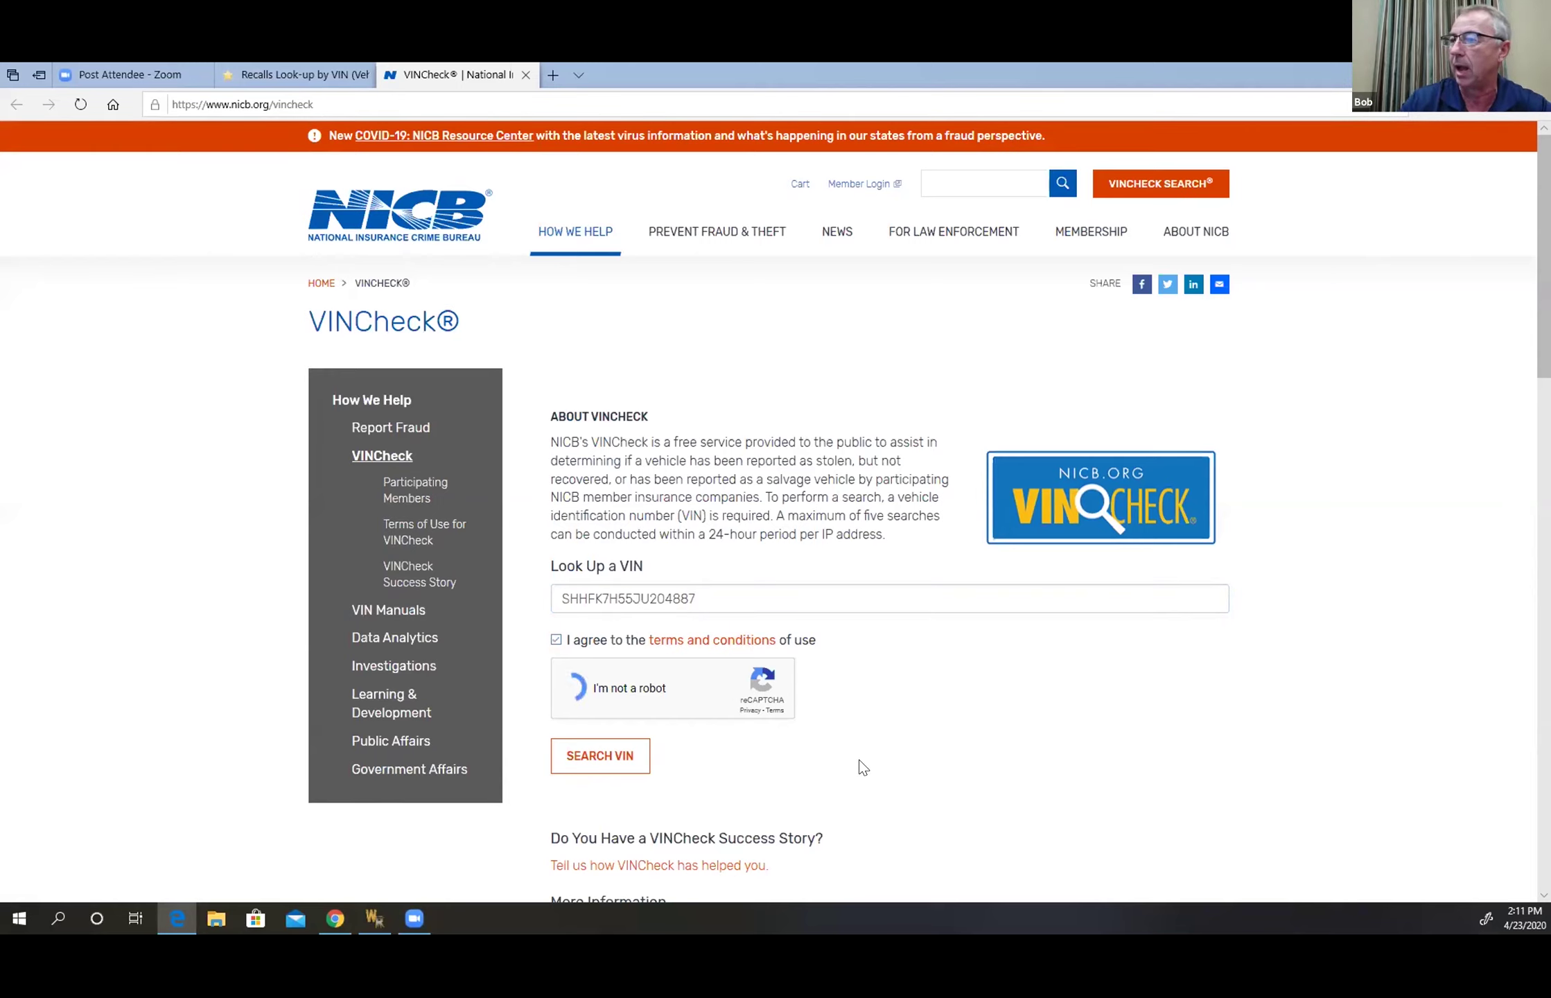
click(600, 756)
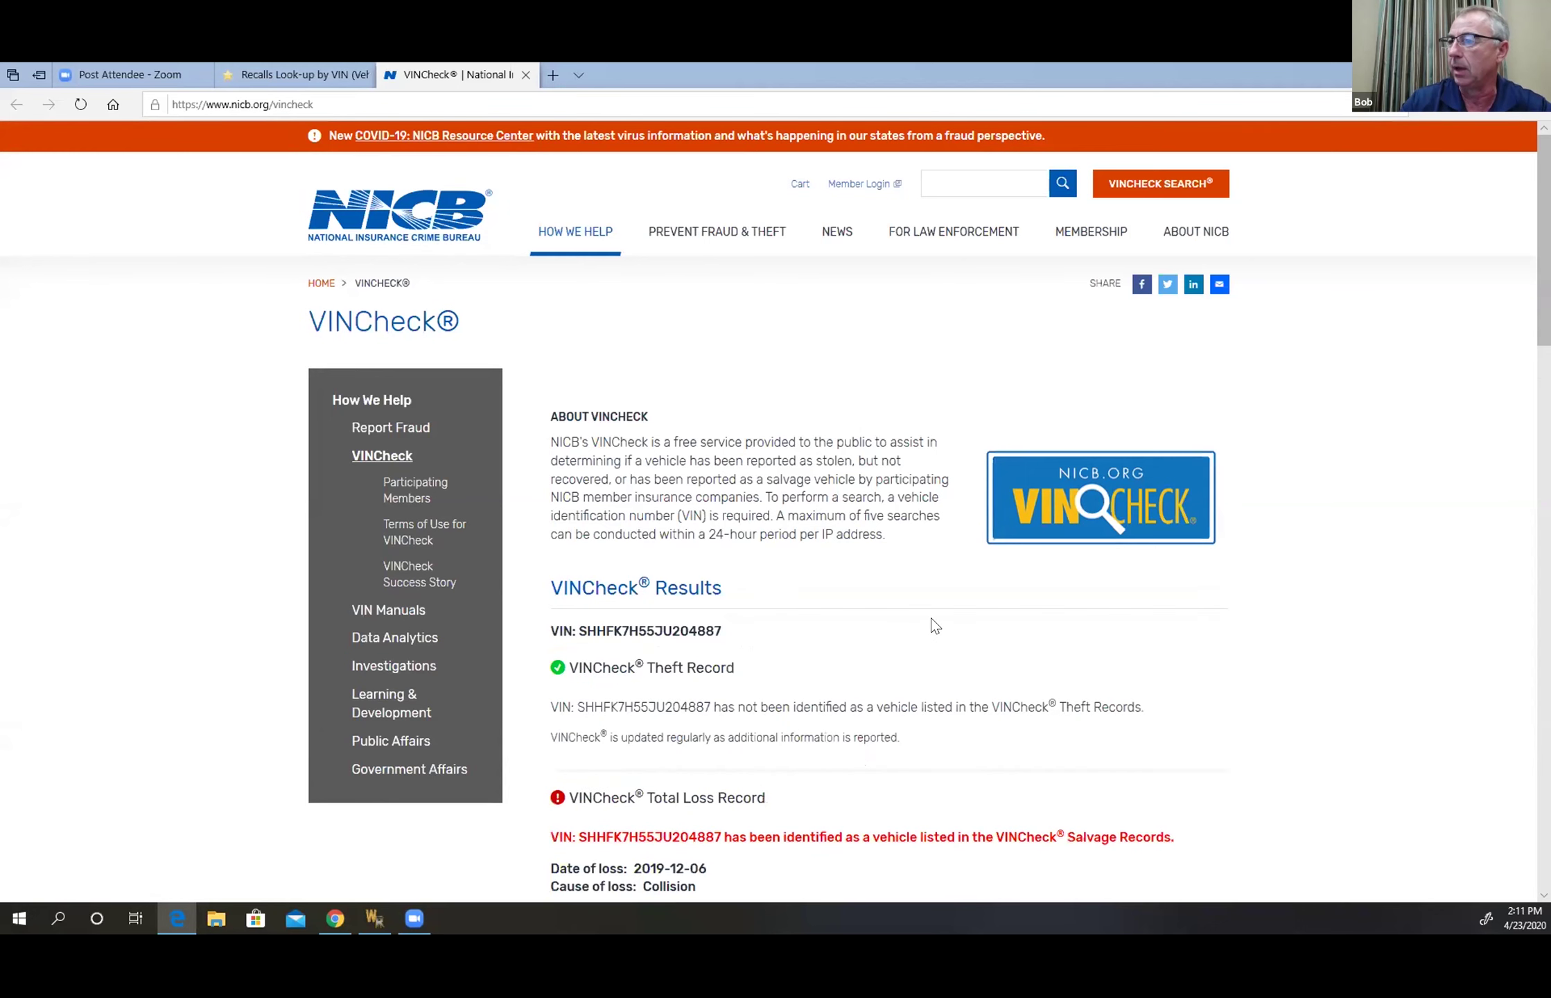
scroll(720, 355, down, 5)
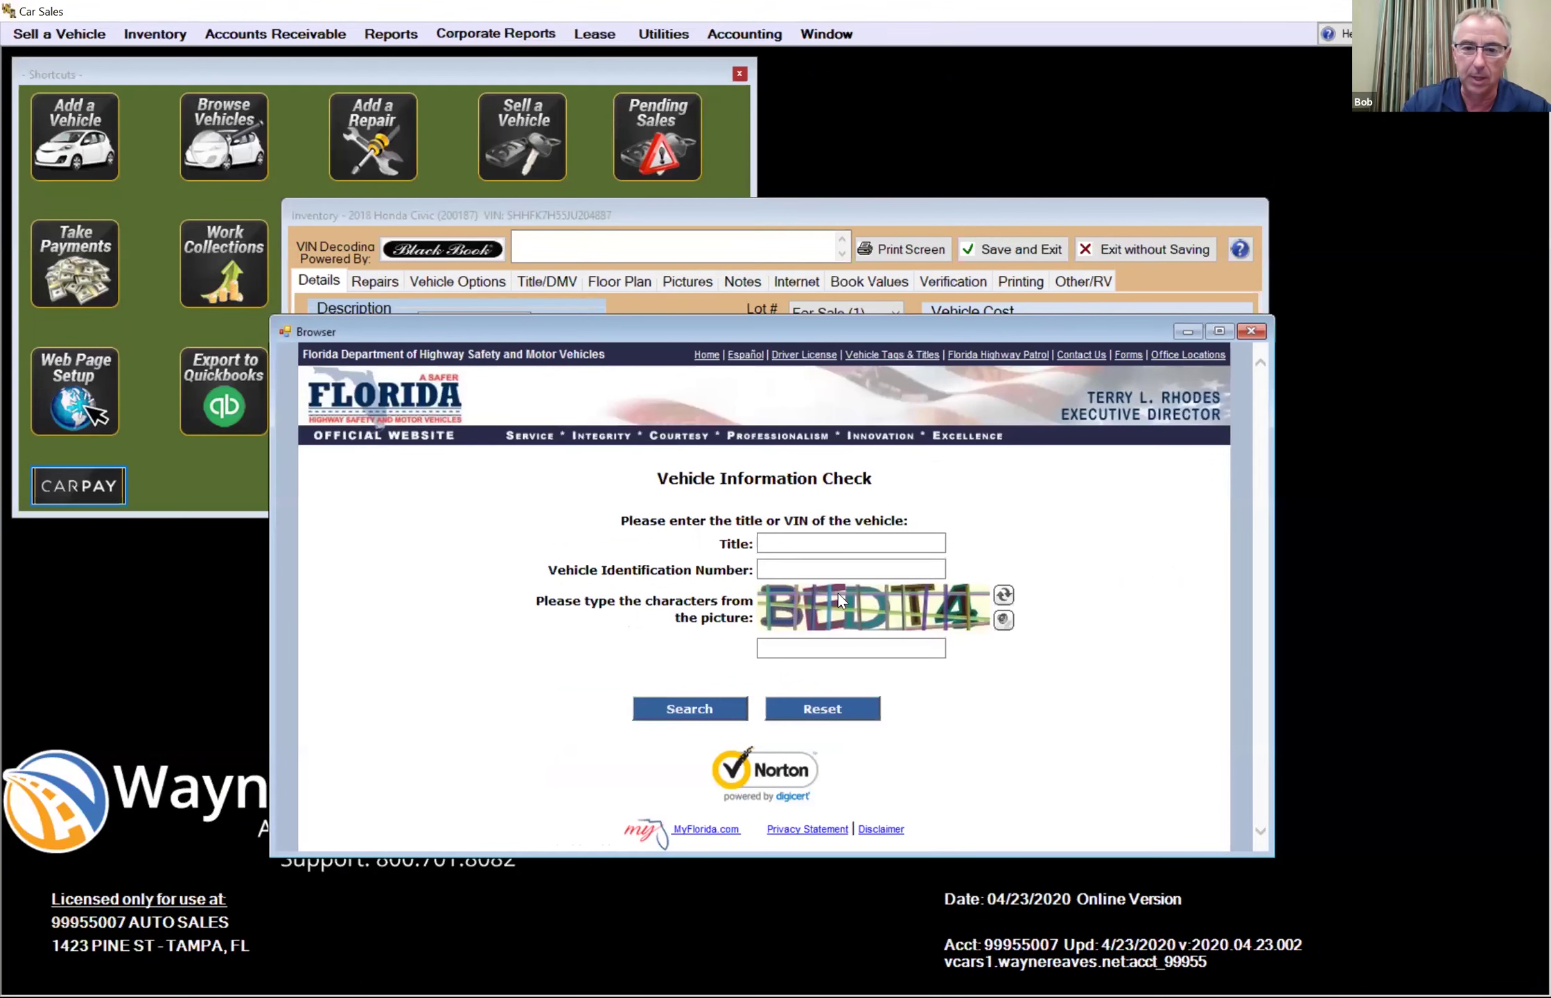
- Search the Florida Vehicle Information Check by VIN, entering the picture characters, and review the vehicle and lien information before closing it
click(798, 570)
right_click(799, 571)
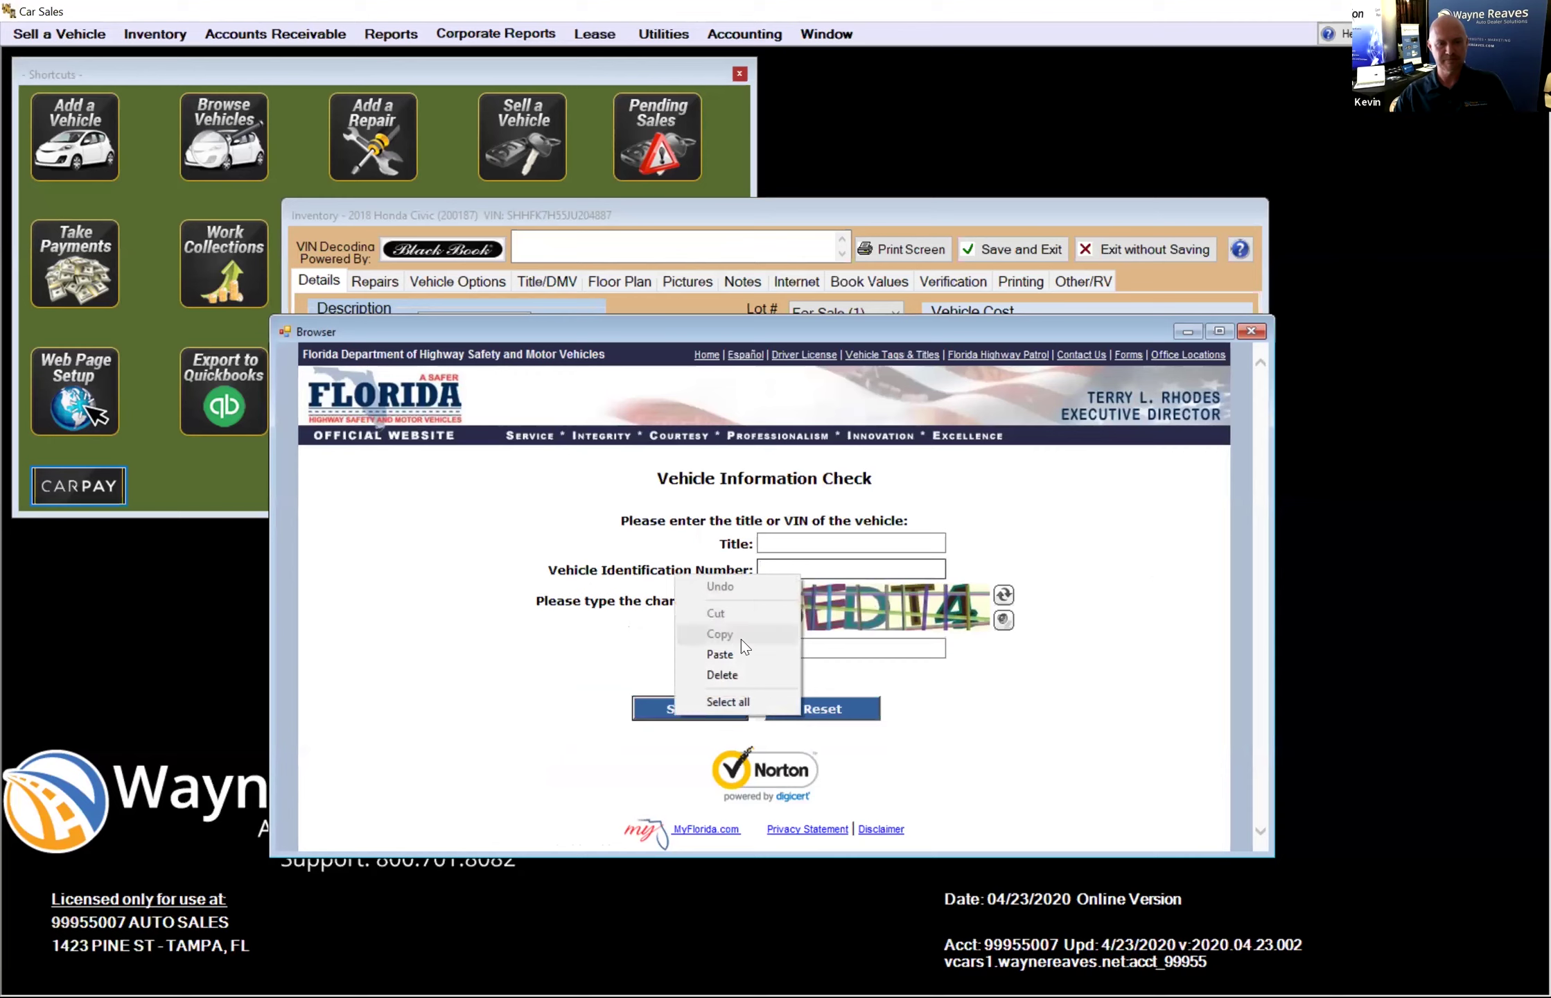
click(721, 653)
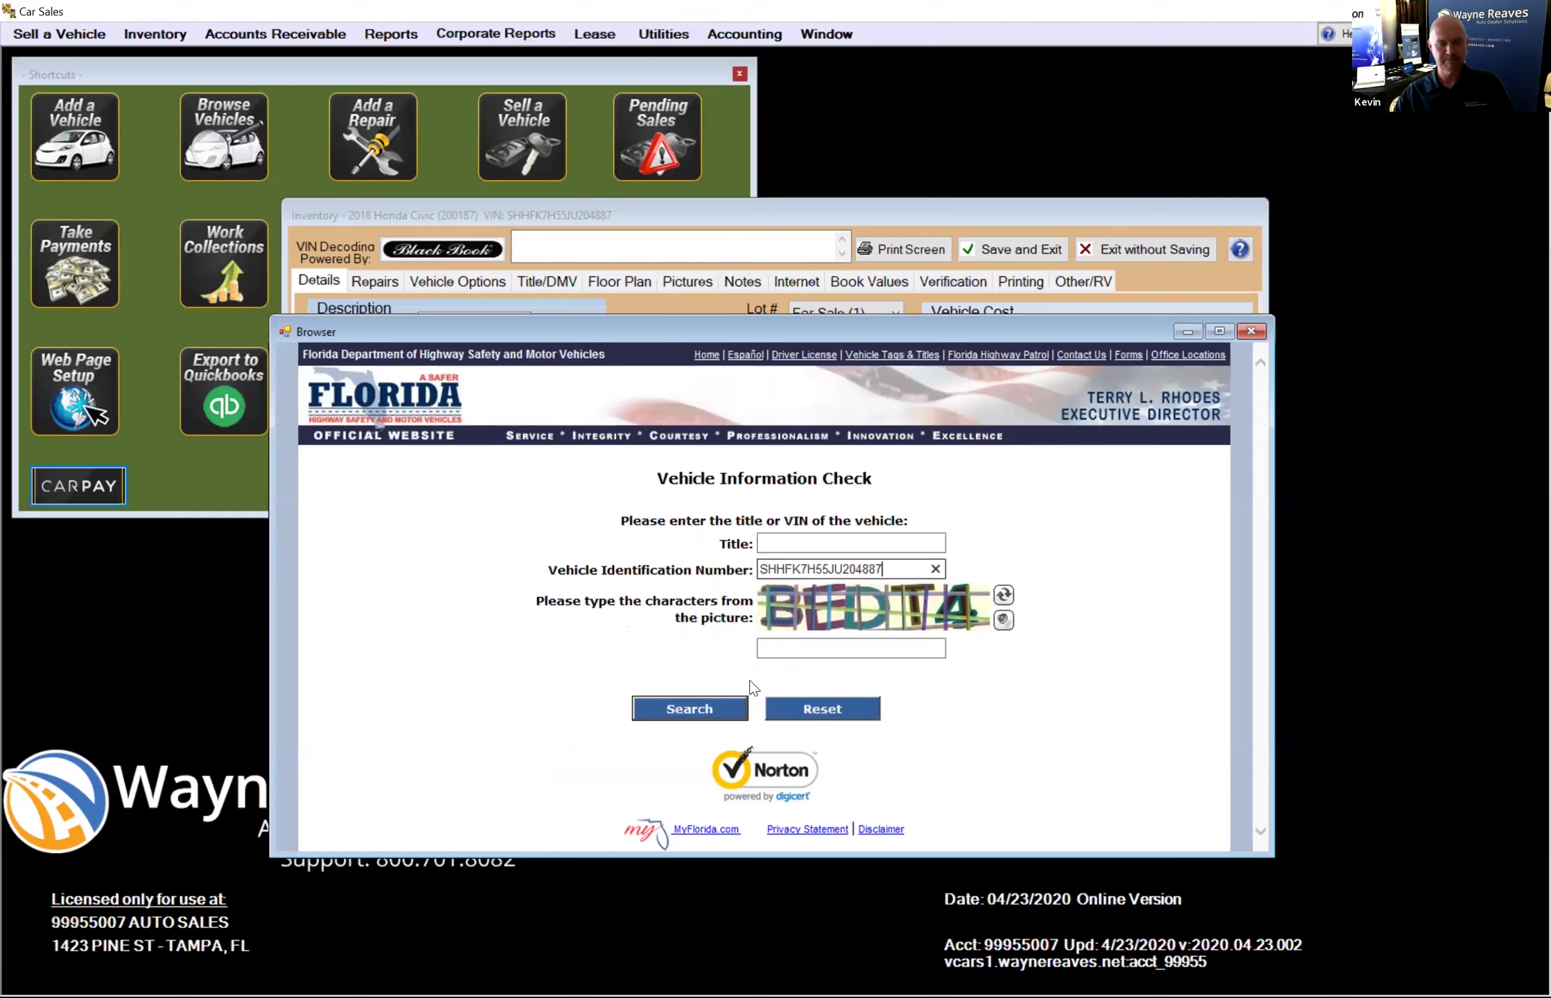
click(718, 709)
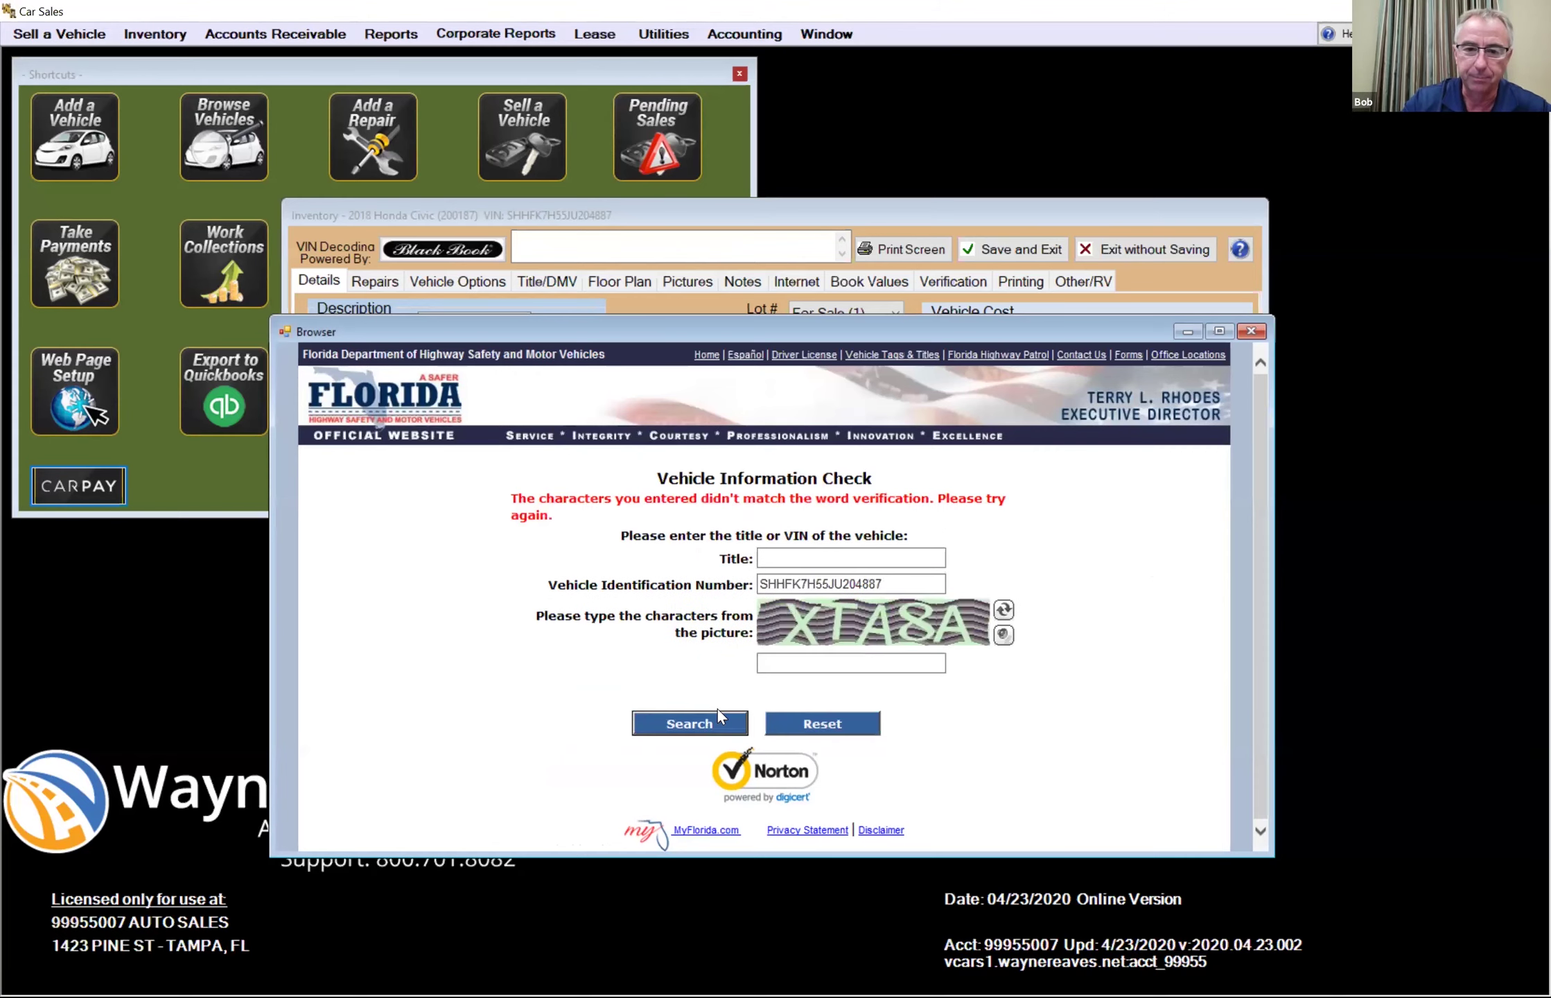
click(824, 664)
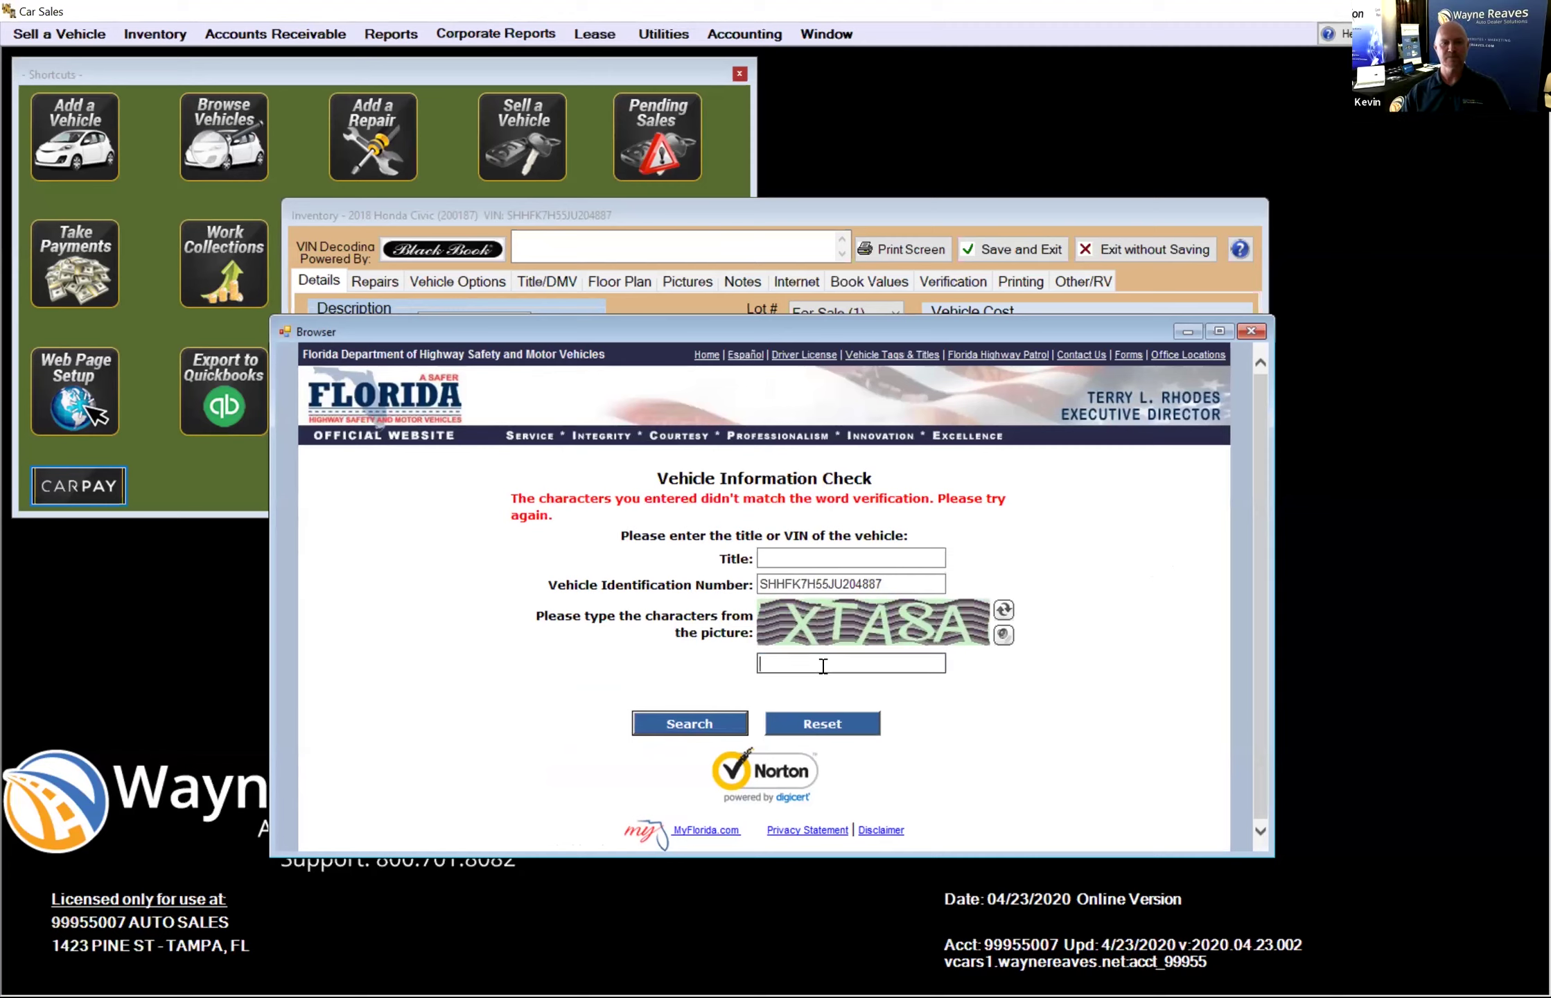
text(XTA8A)
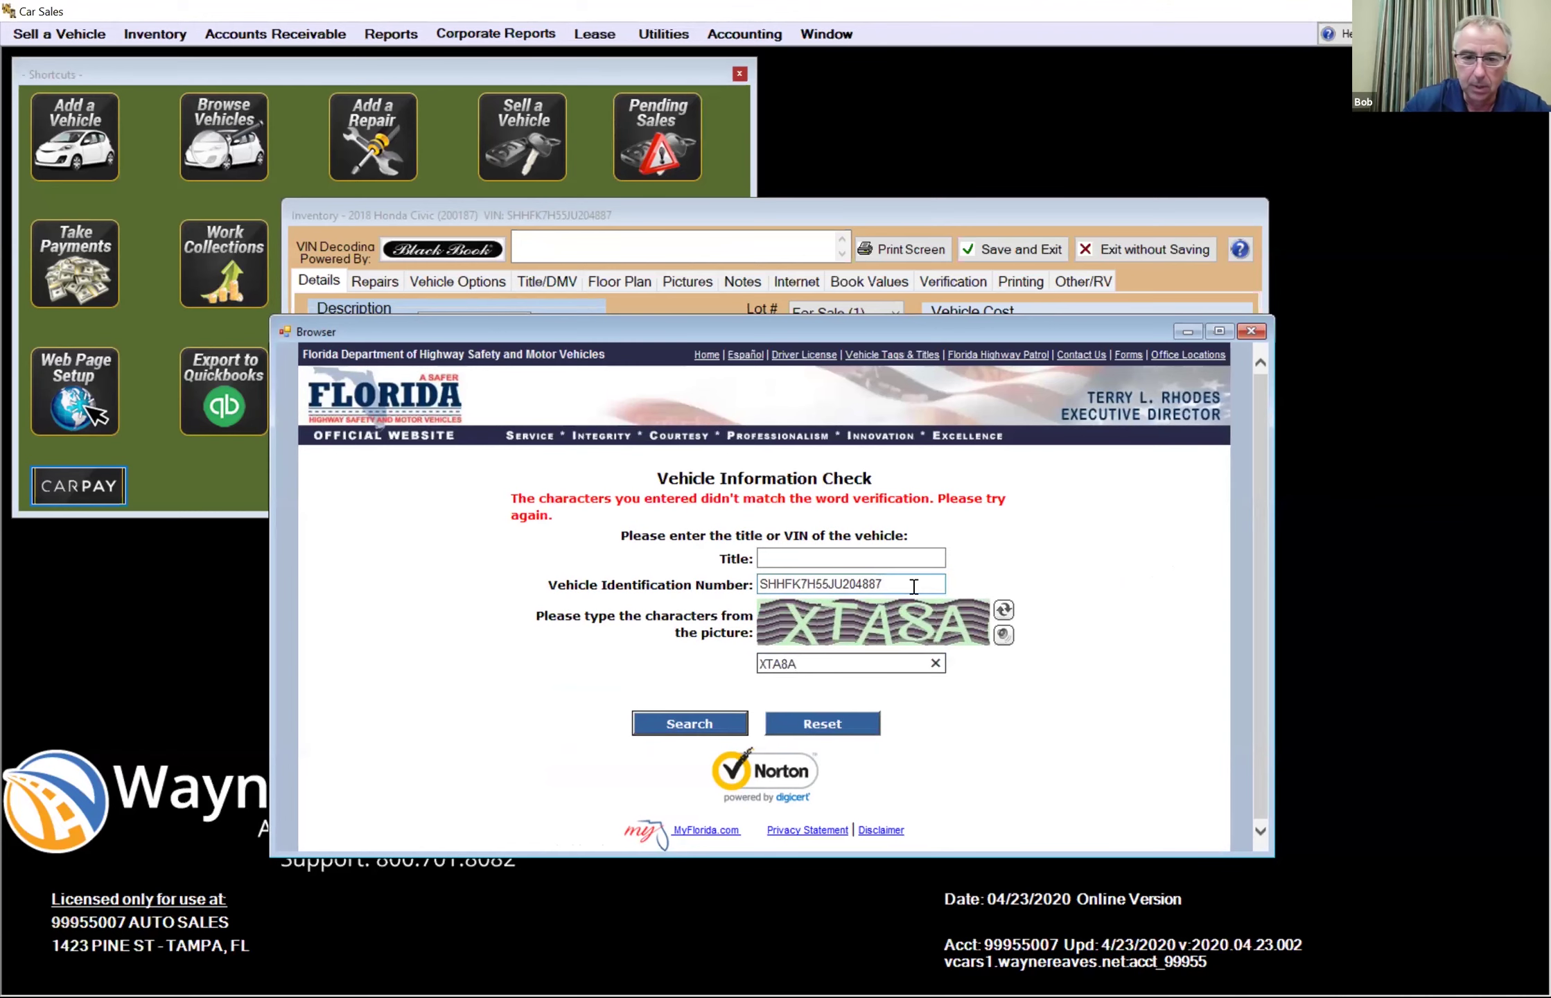
click(708, 725)
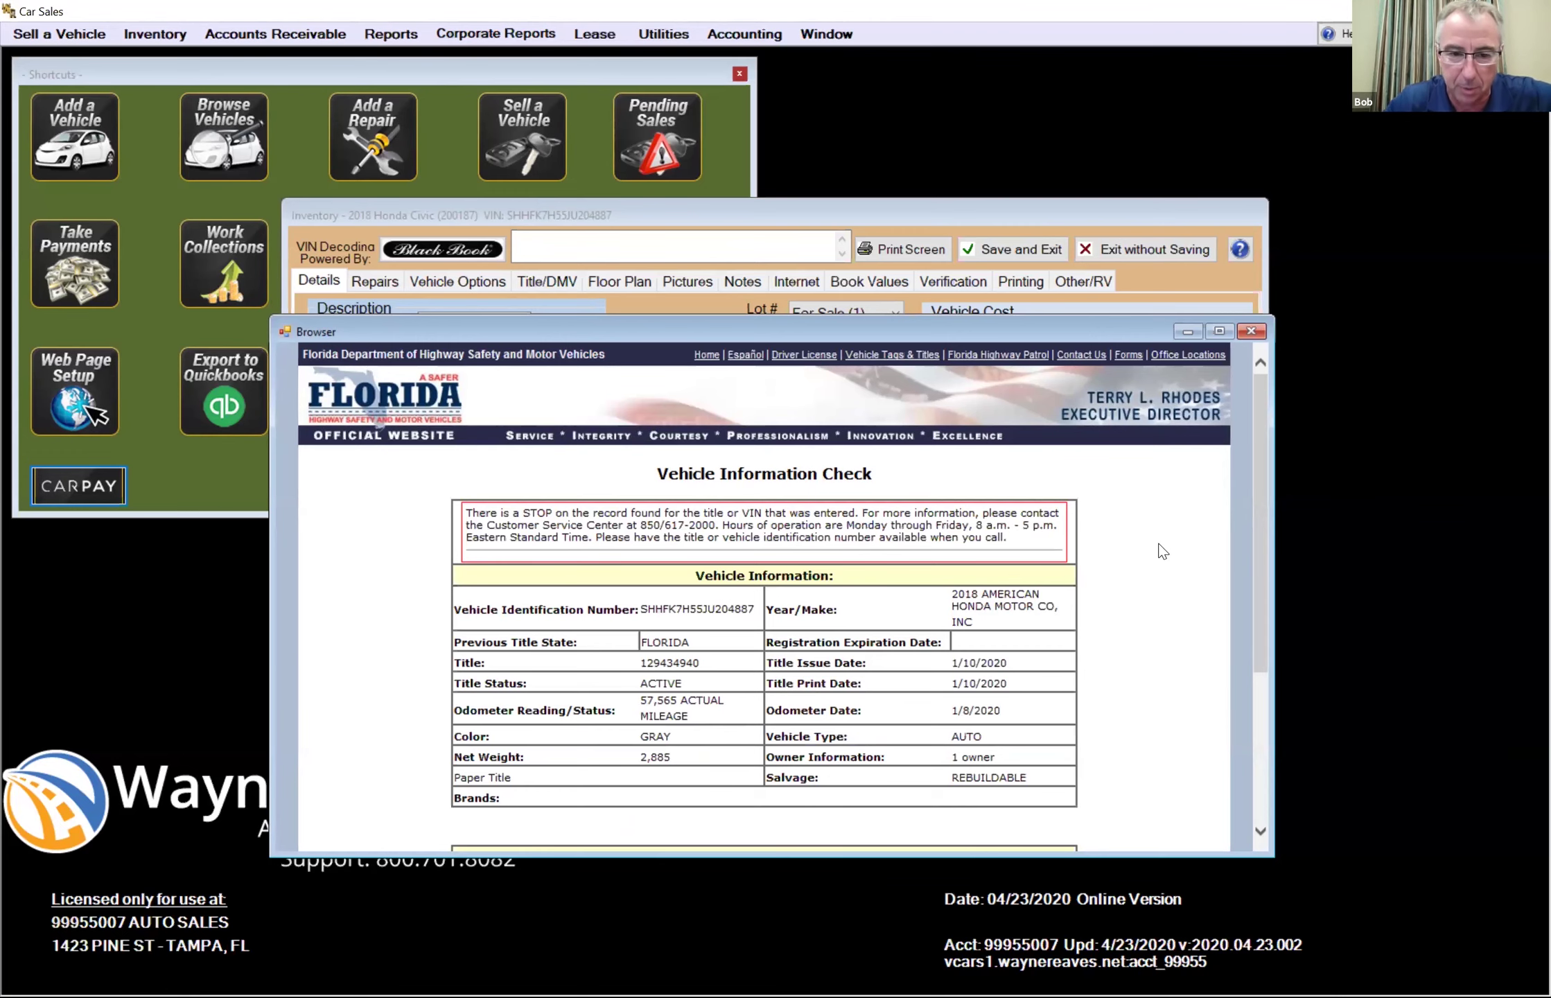
scroll(1164, 549, down, 1)
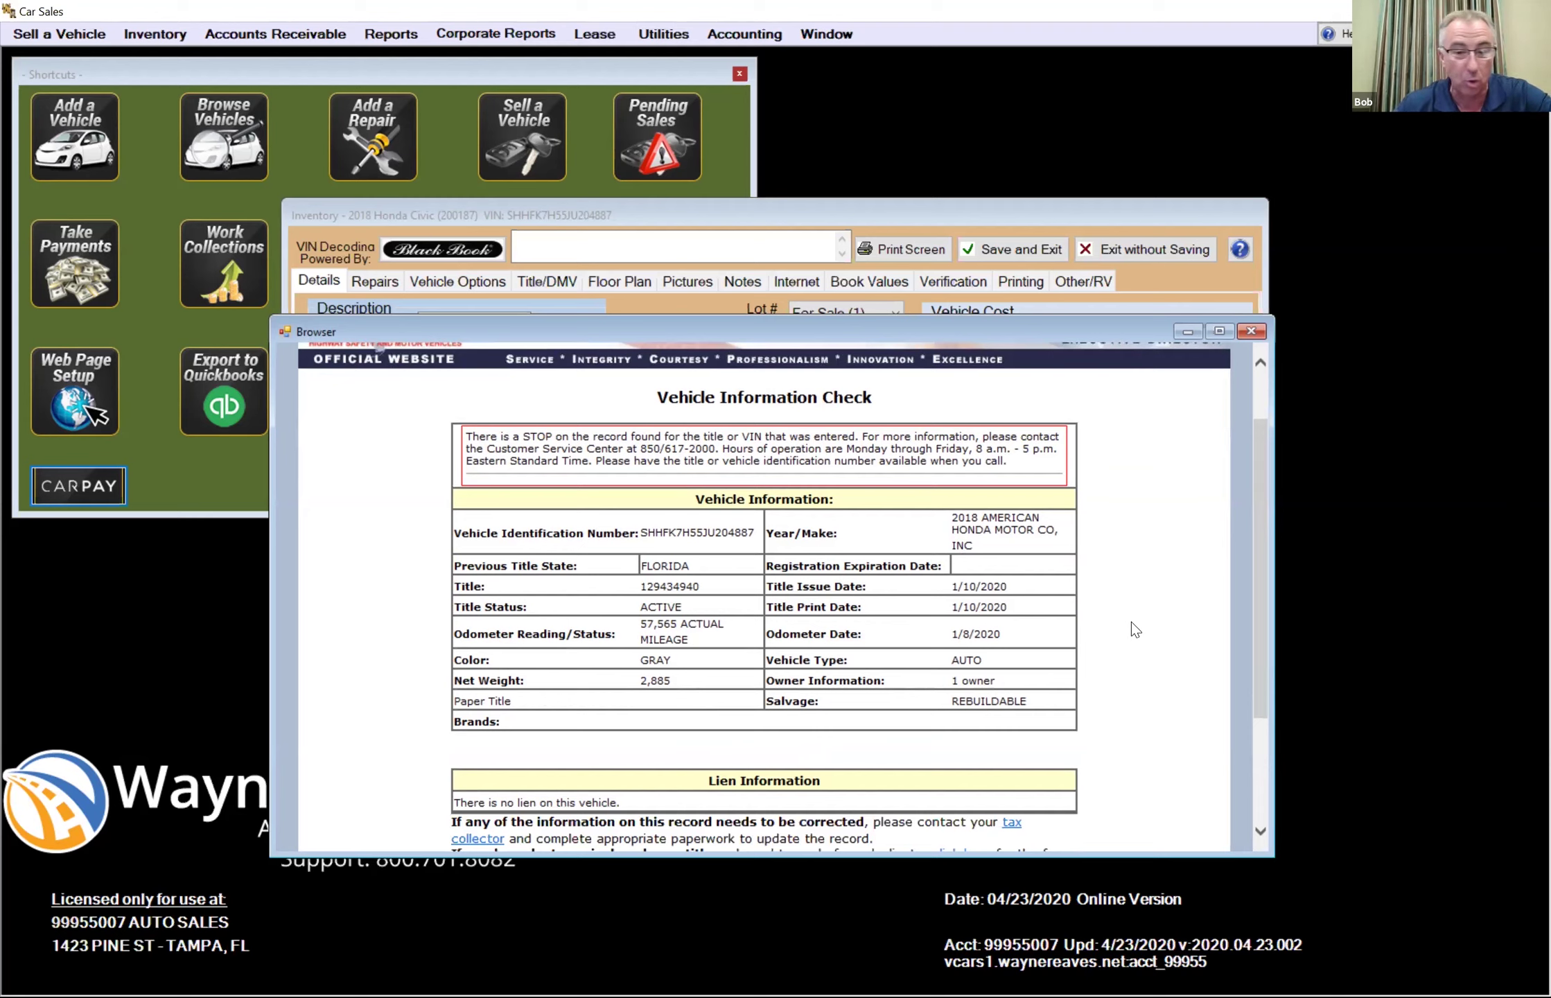
click(1250, 329)
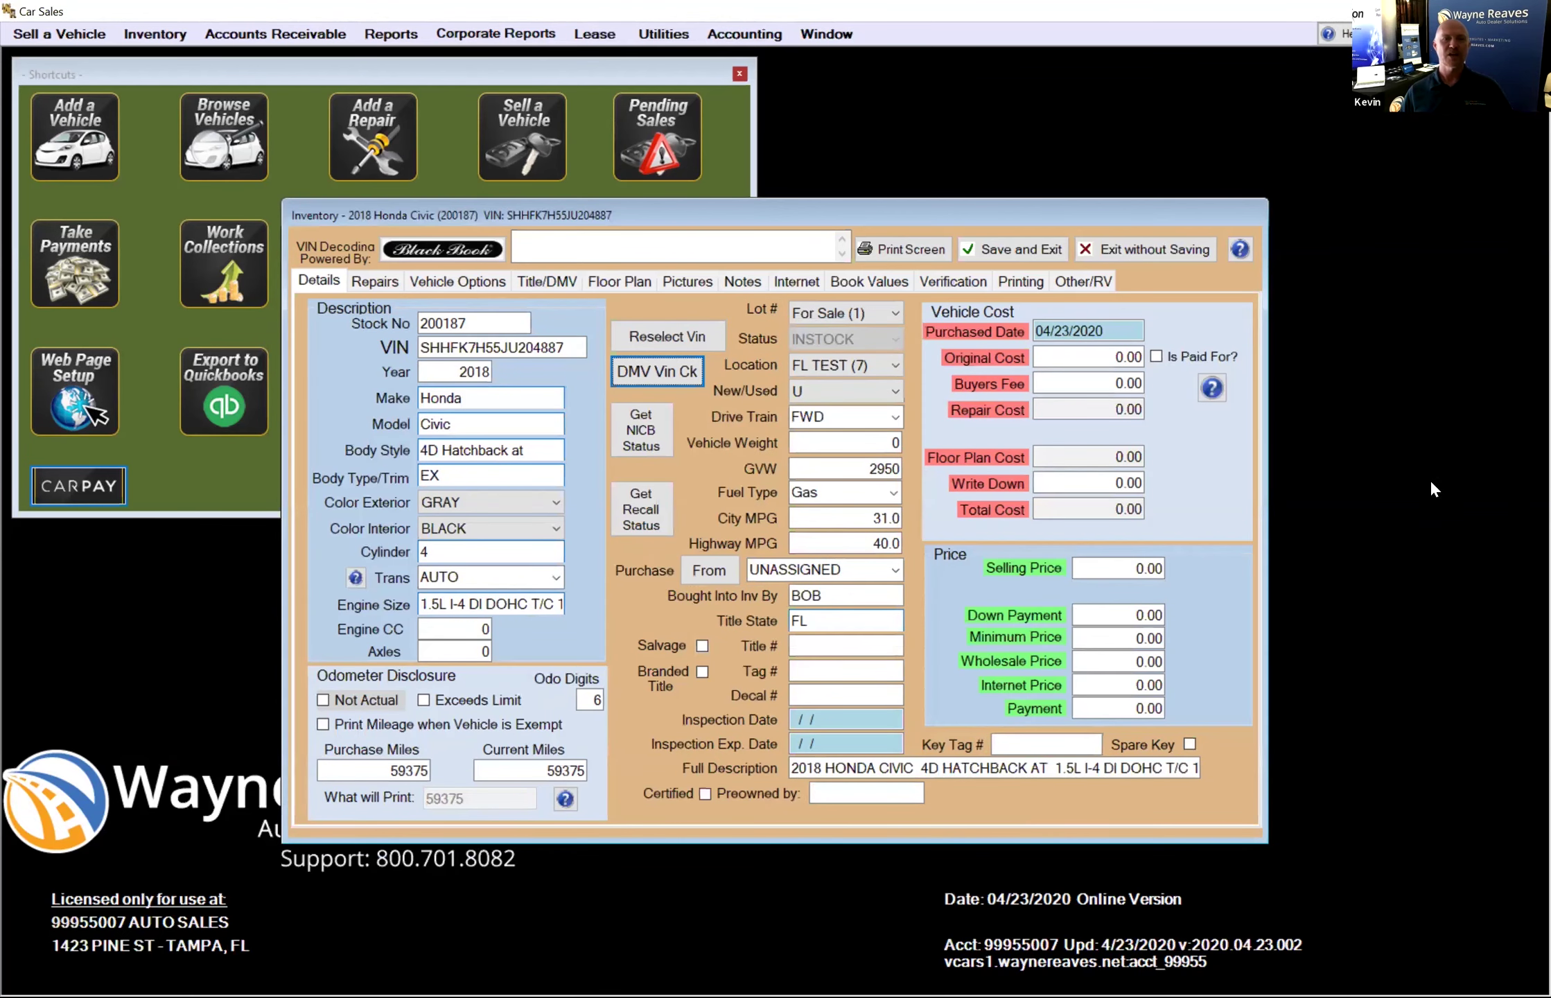
- Run the DMV VIN check again with the VIN and picture characters, examine the title issue and print dates, and close it
click(655, 374)
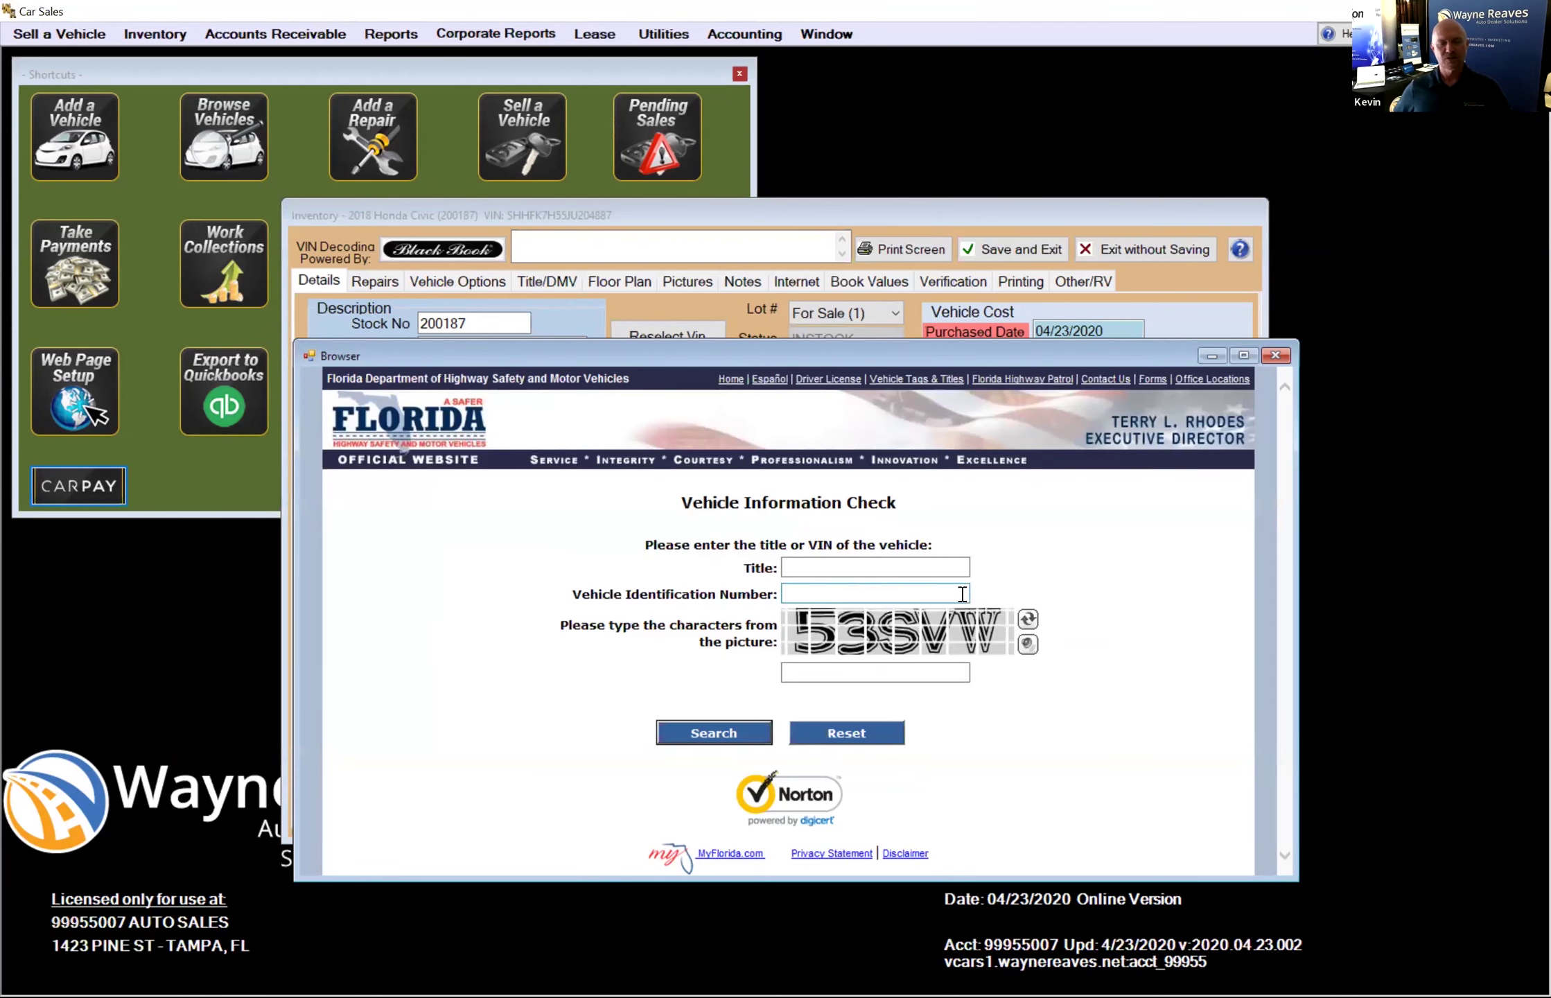
right_click(830, 593)
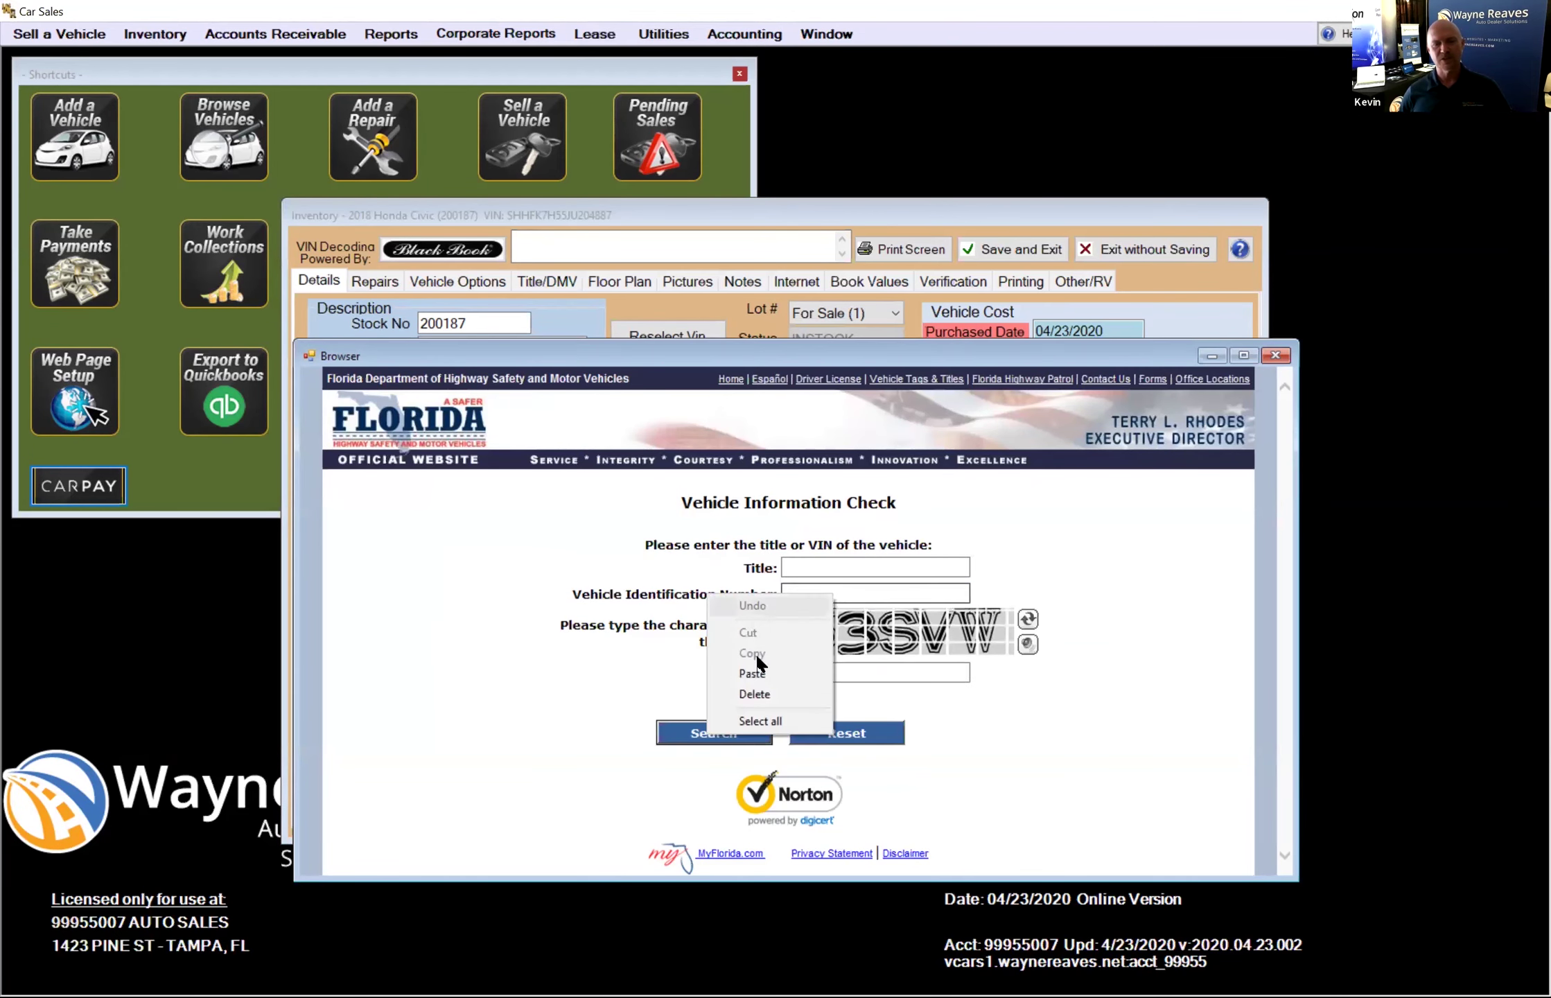
click(753, 674)
key(Tab)
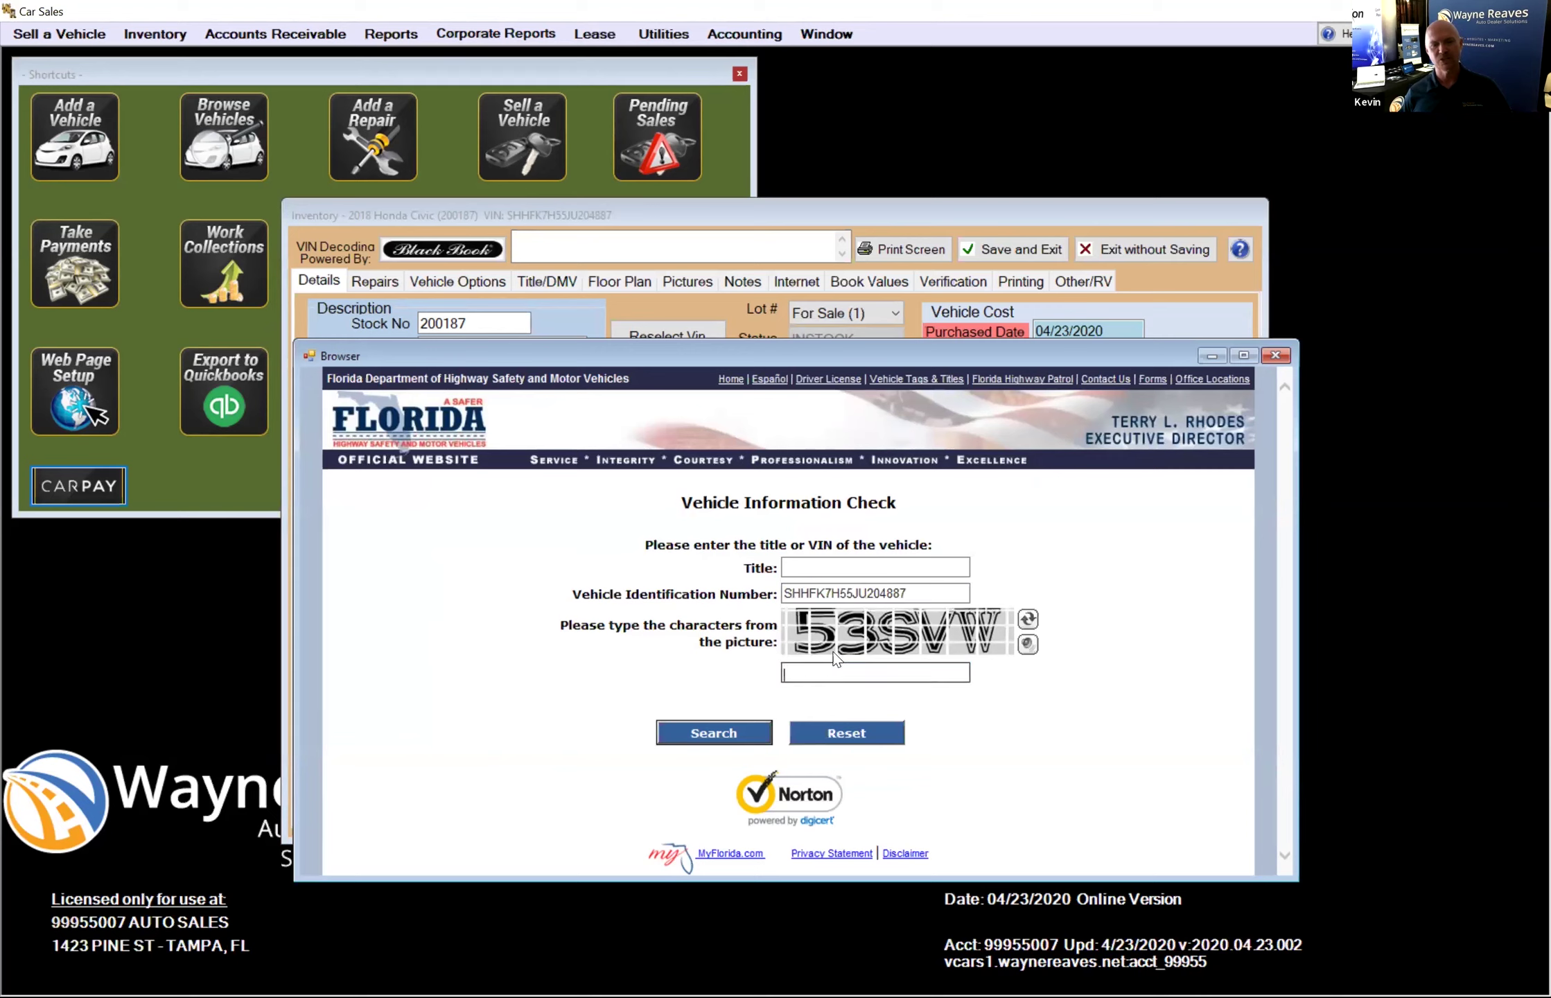
text(53svw)
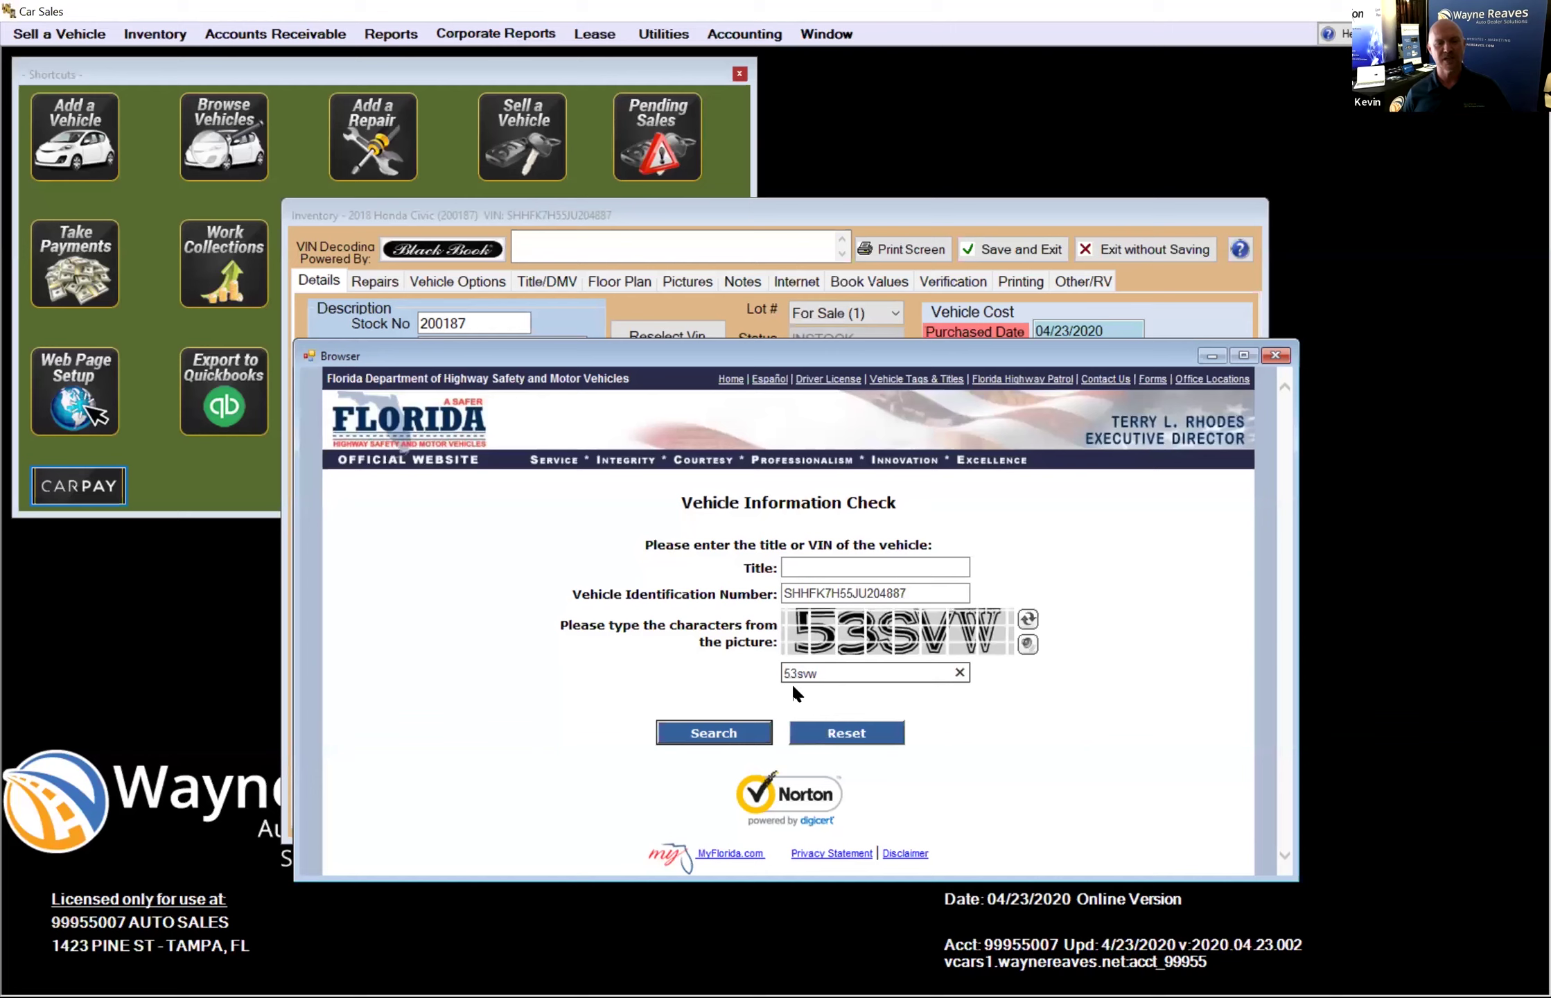
click(713, 729)
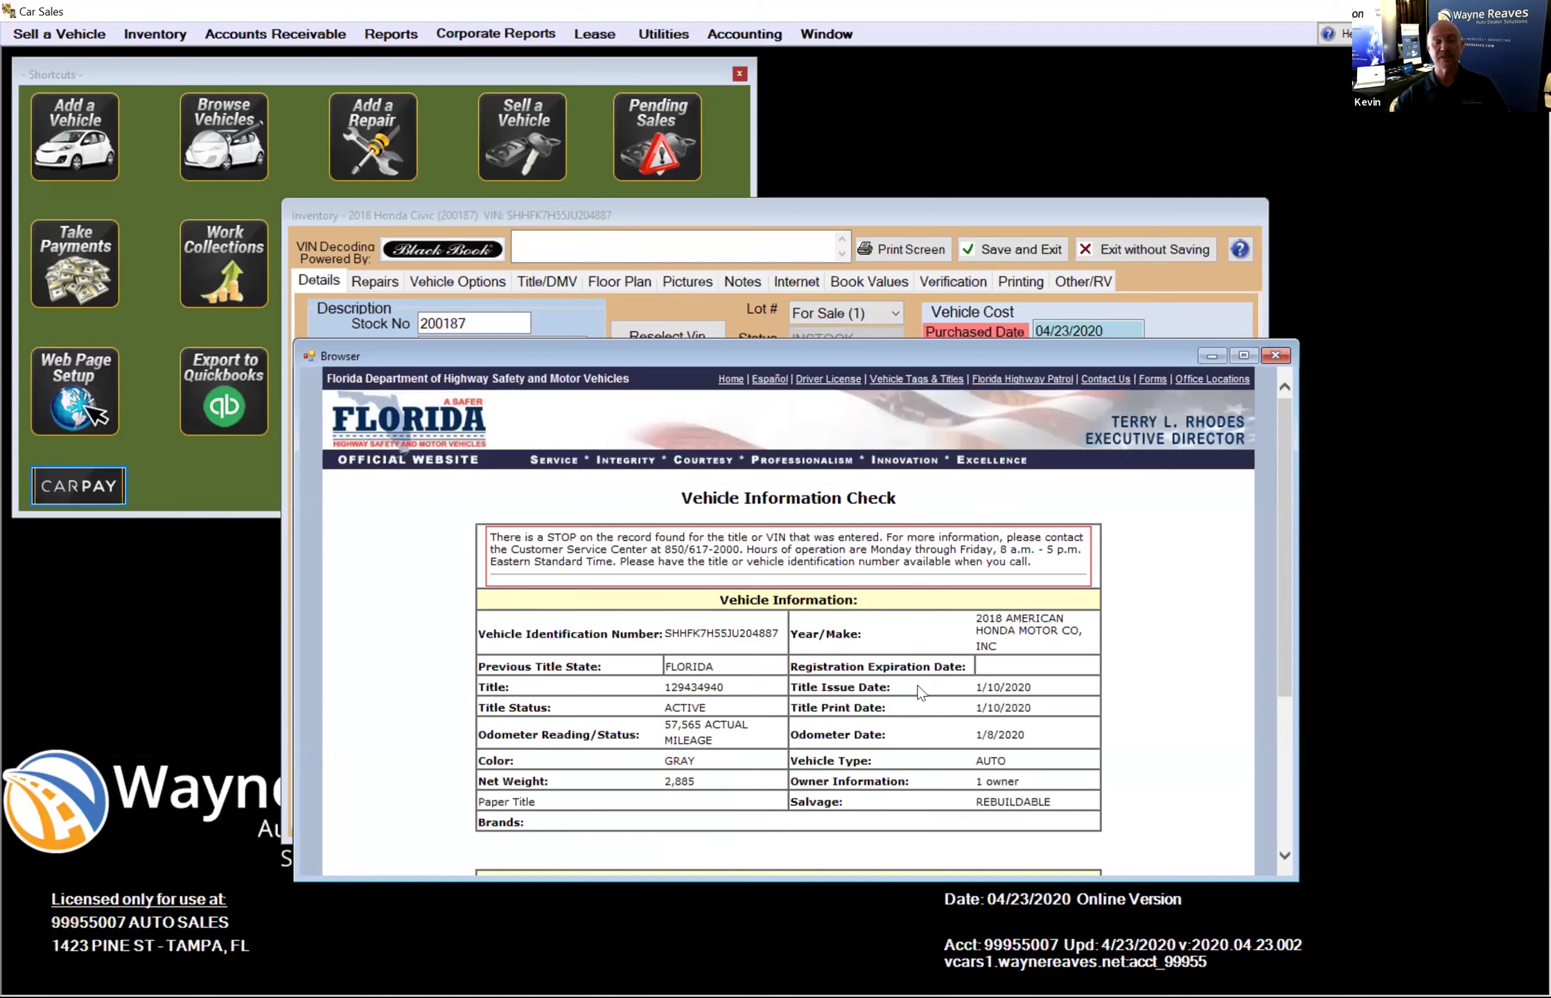
mouse_move(970, 691)
mouse_down()
mouse_move(1072, 695)
mouse_move(988, 703)
mouse_move(995, 714)
mouse_move(1047, 706)
mouse_move(984, 689)
mouse_move(1031, 707)
mouse_move(974, 708)
mouse_up()
click(1052, 706)
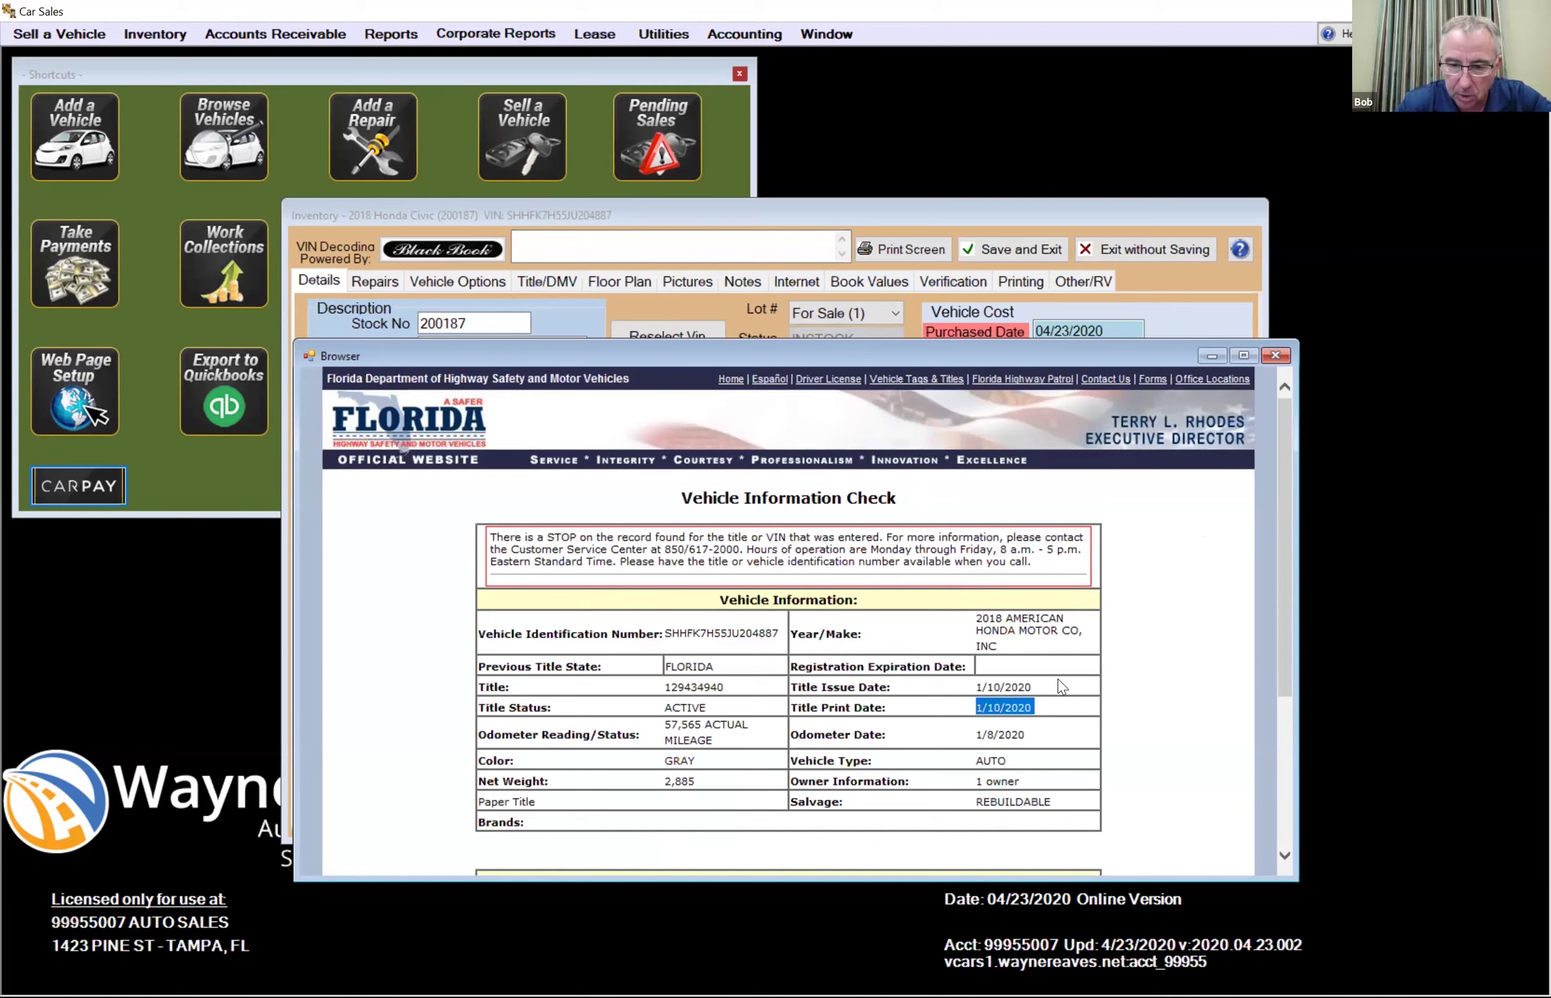
click(1273, 356)
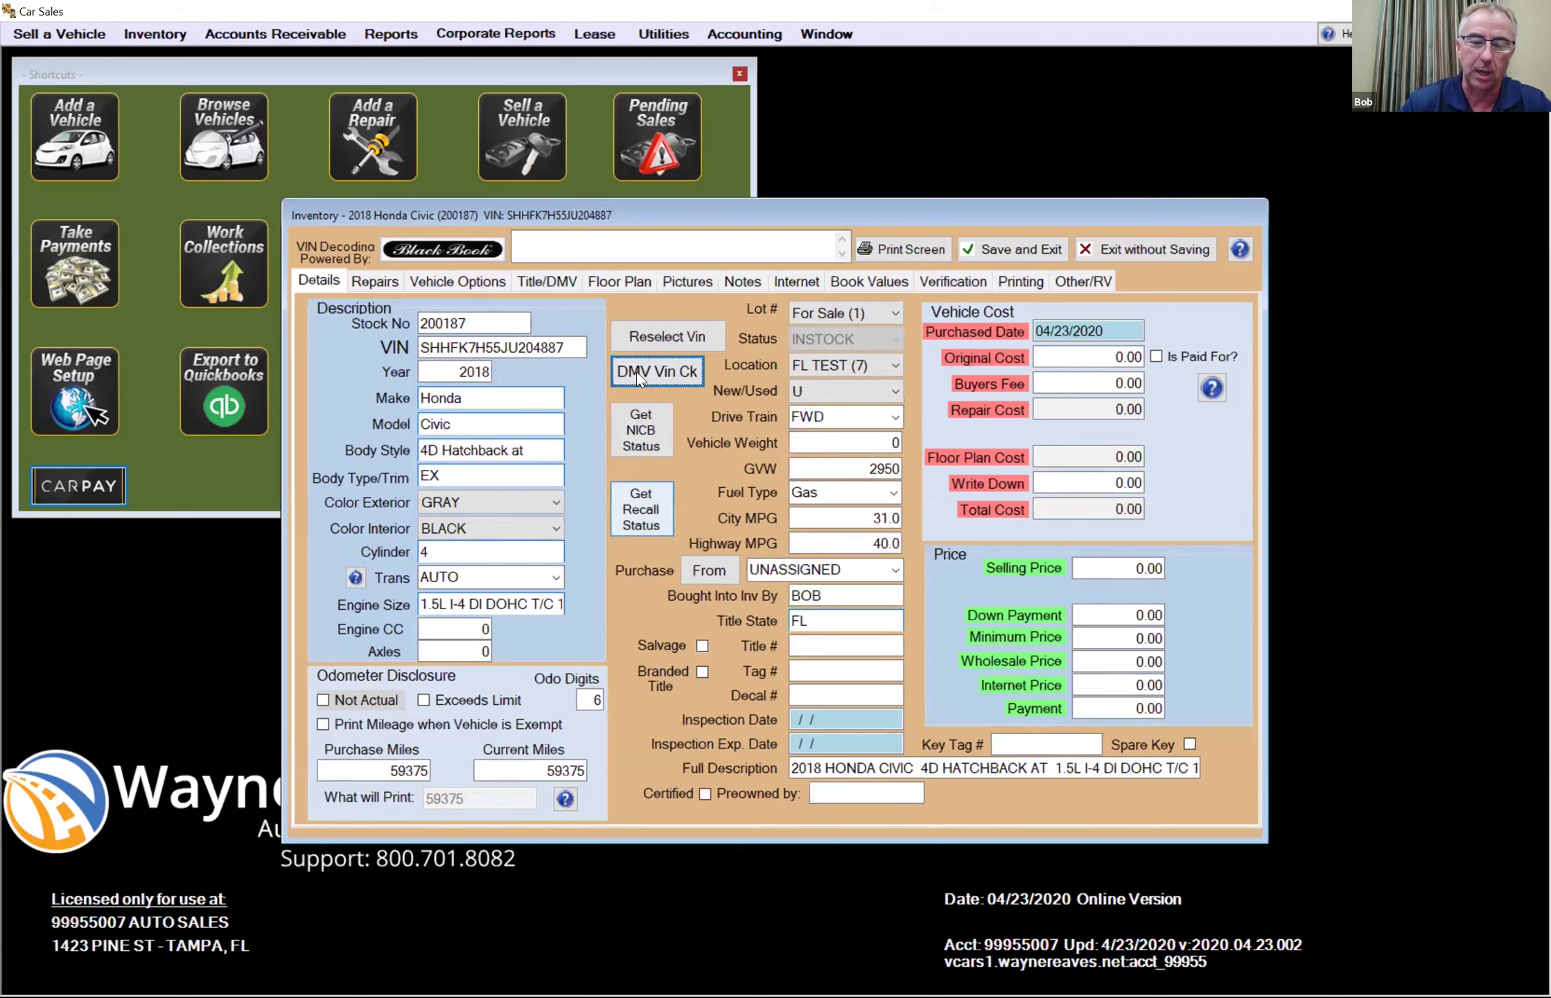
- View the vehicle's verification options, and enter 123123123 as the title number in its details
click(957, 285)
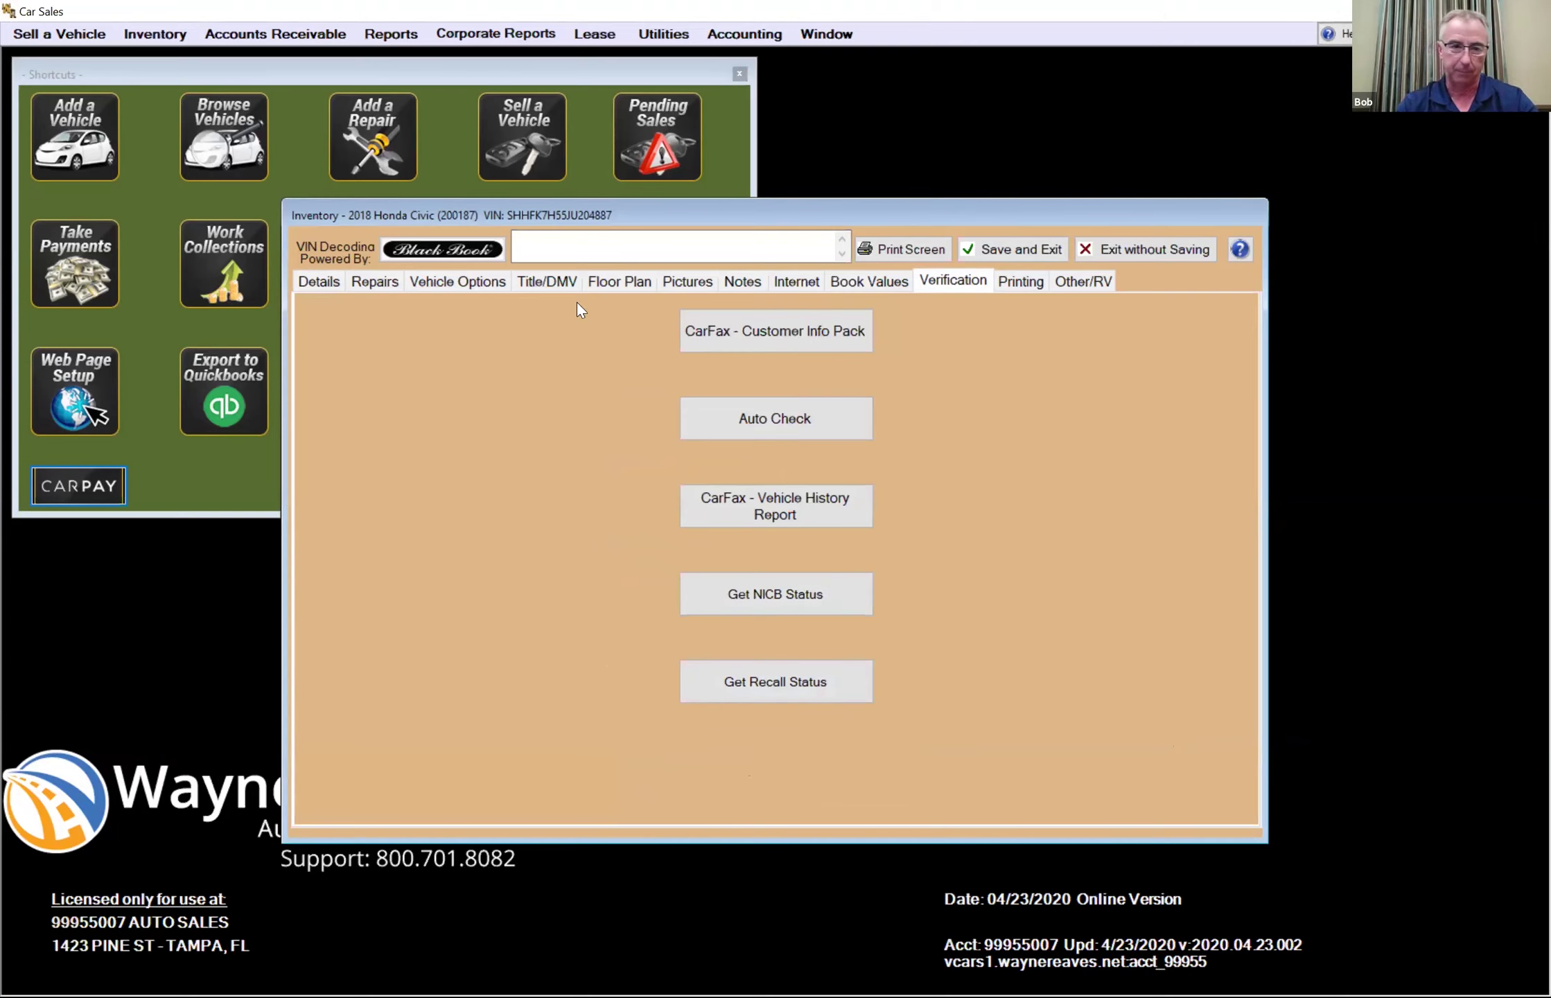
click(315, 284)
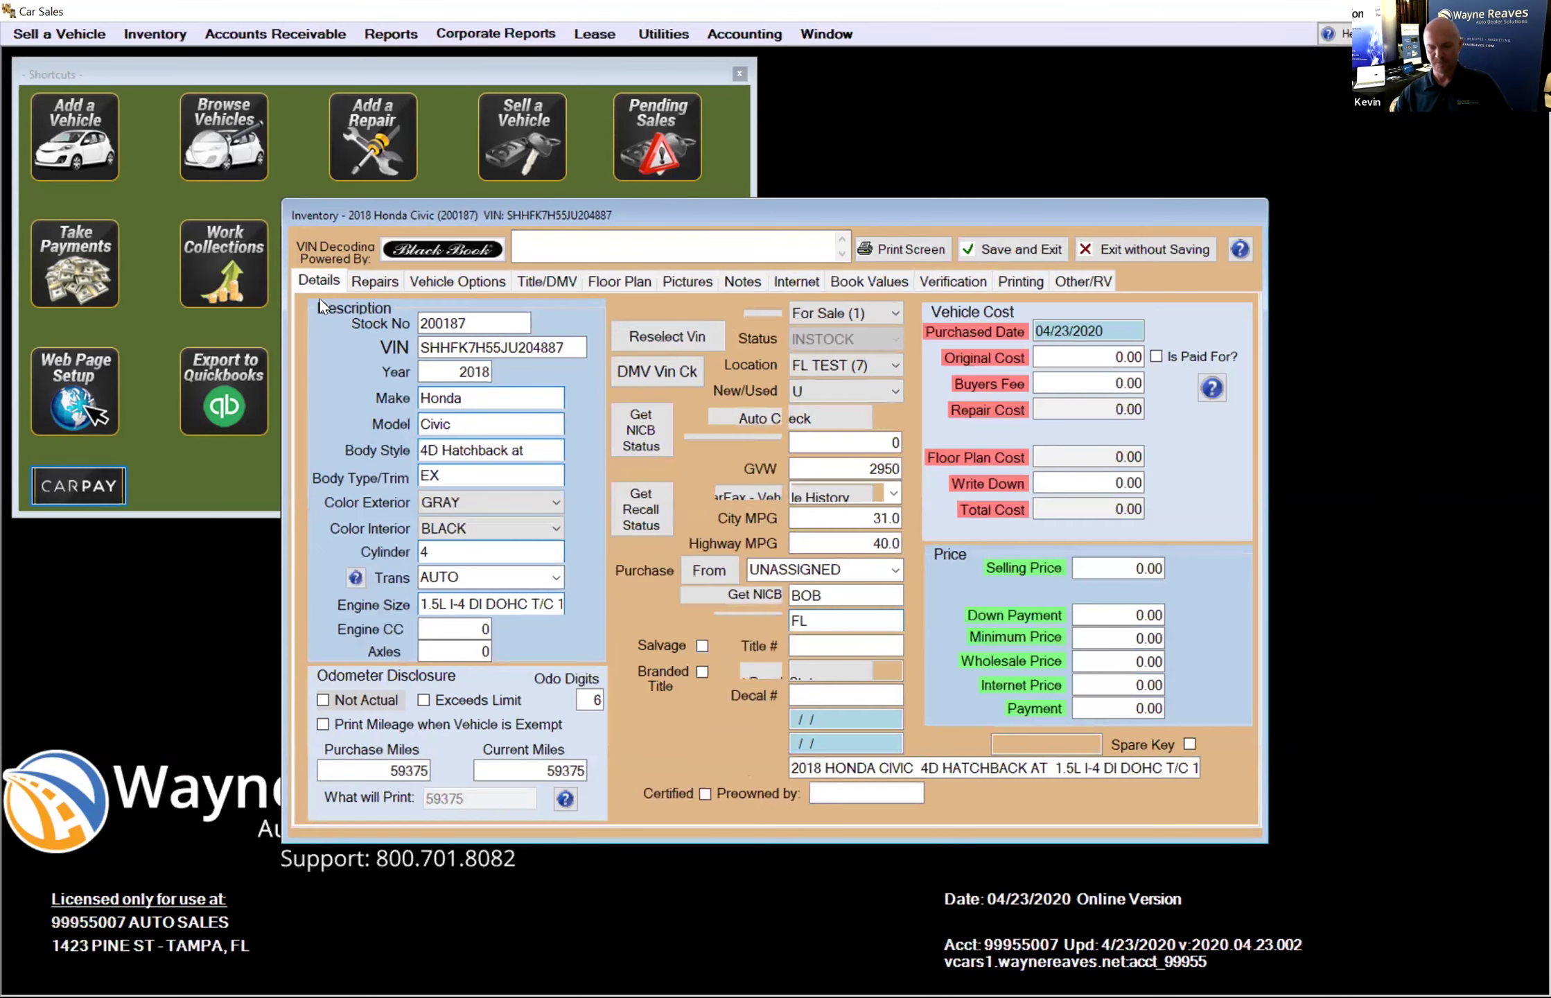
click(847, 644)
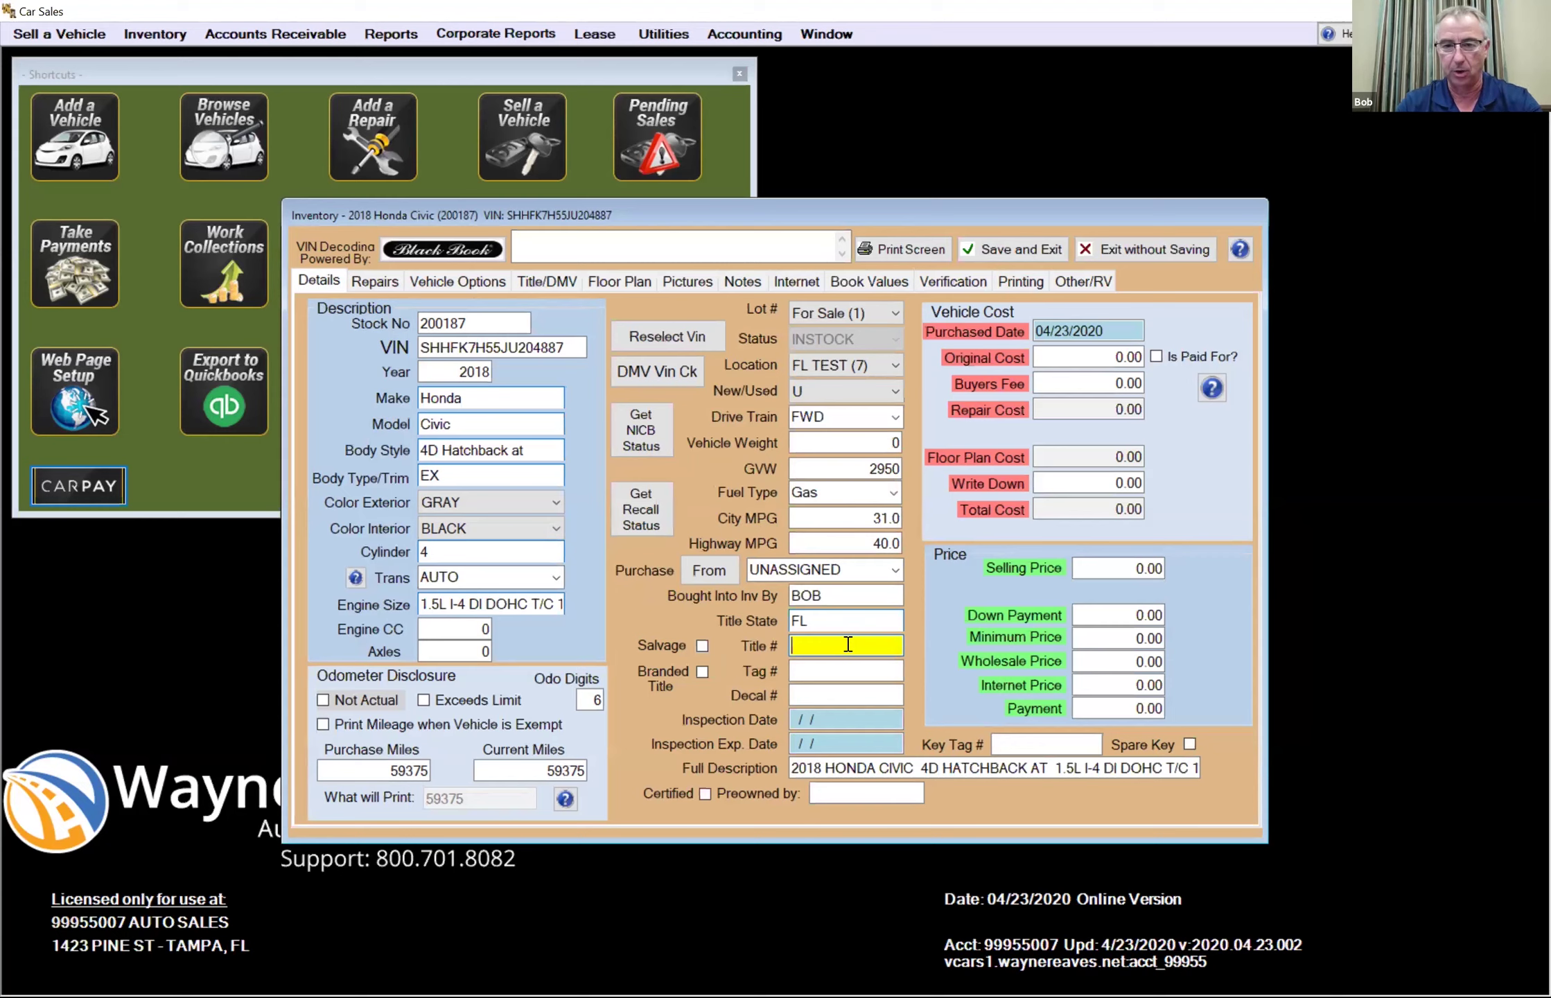
text(123123123)
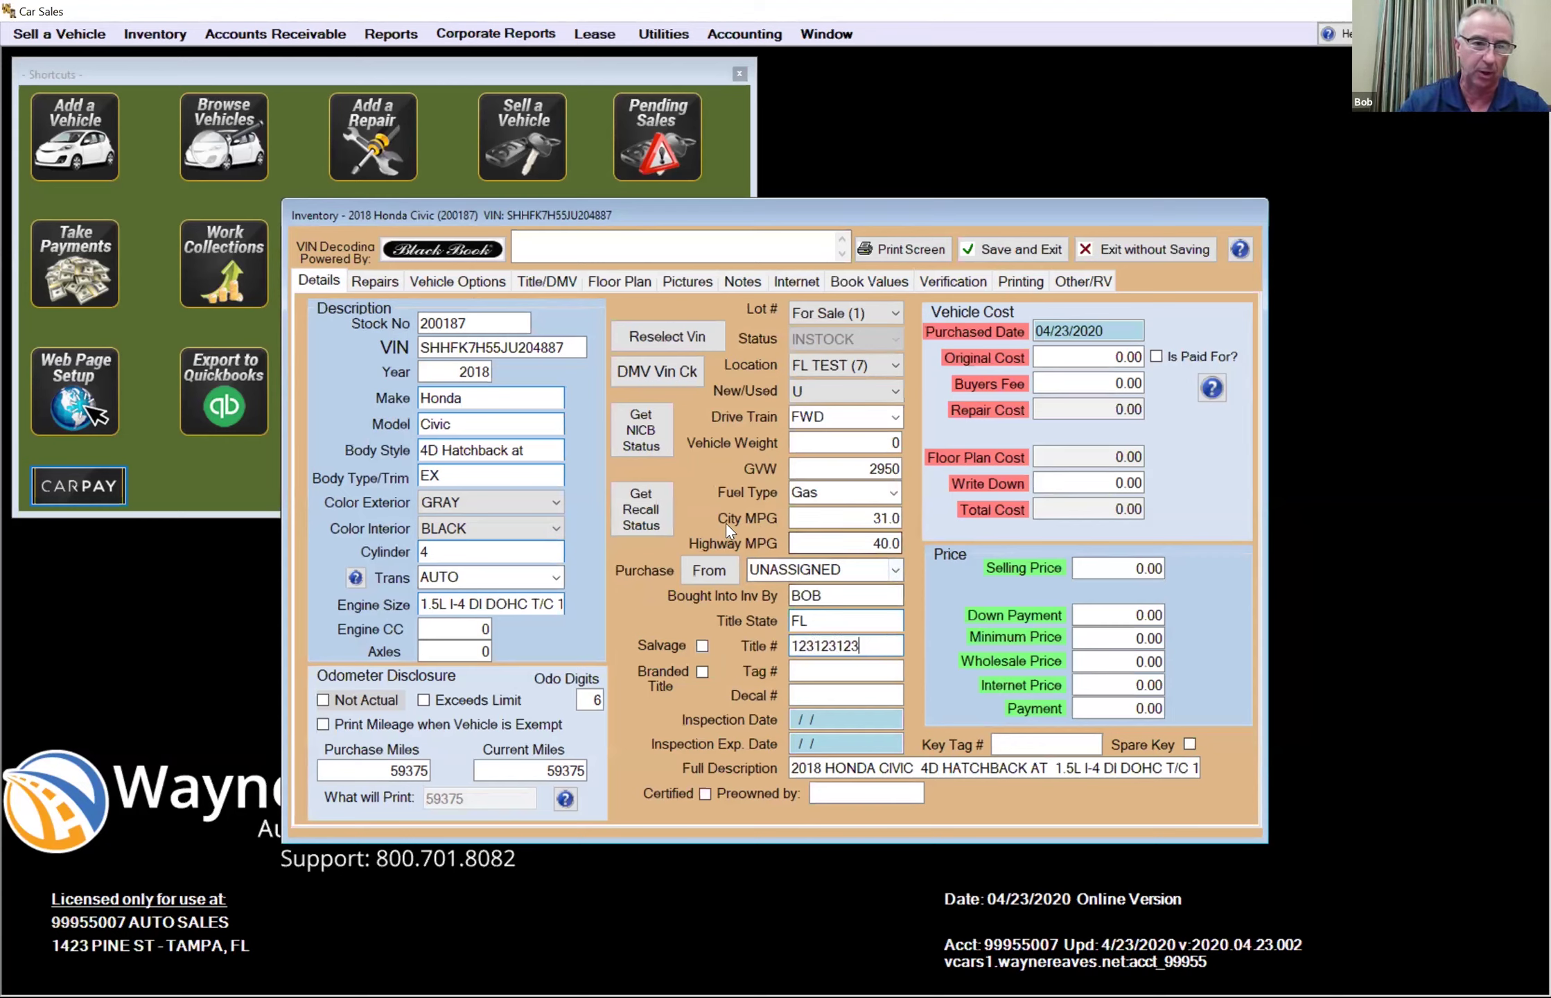
- Set the vehicle's original cost to 5000 and go through the cost and price fields up to the minimum price
click(1078, 356)
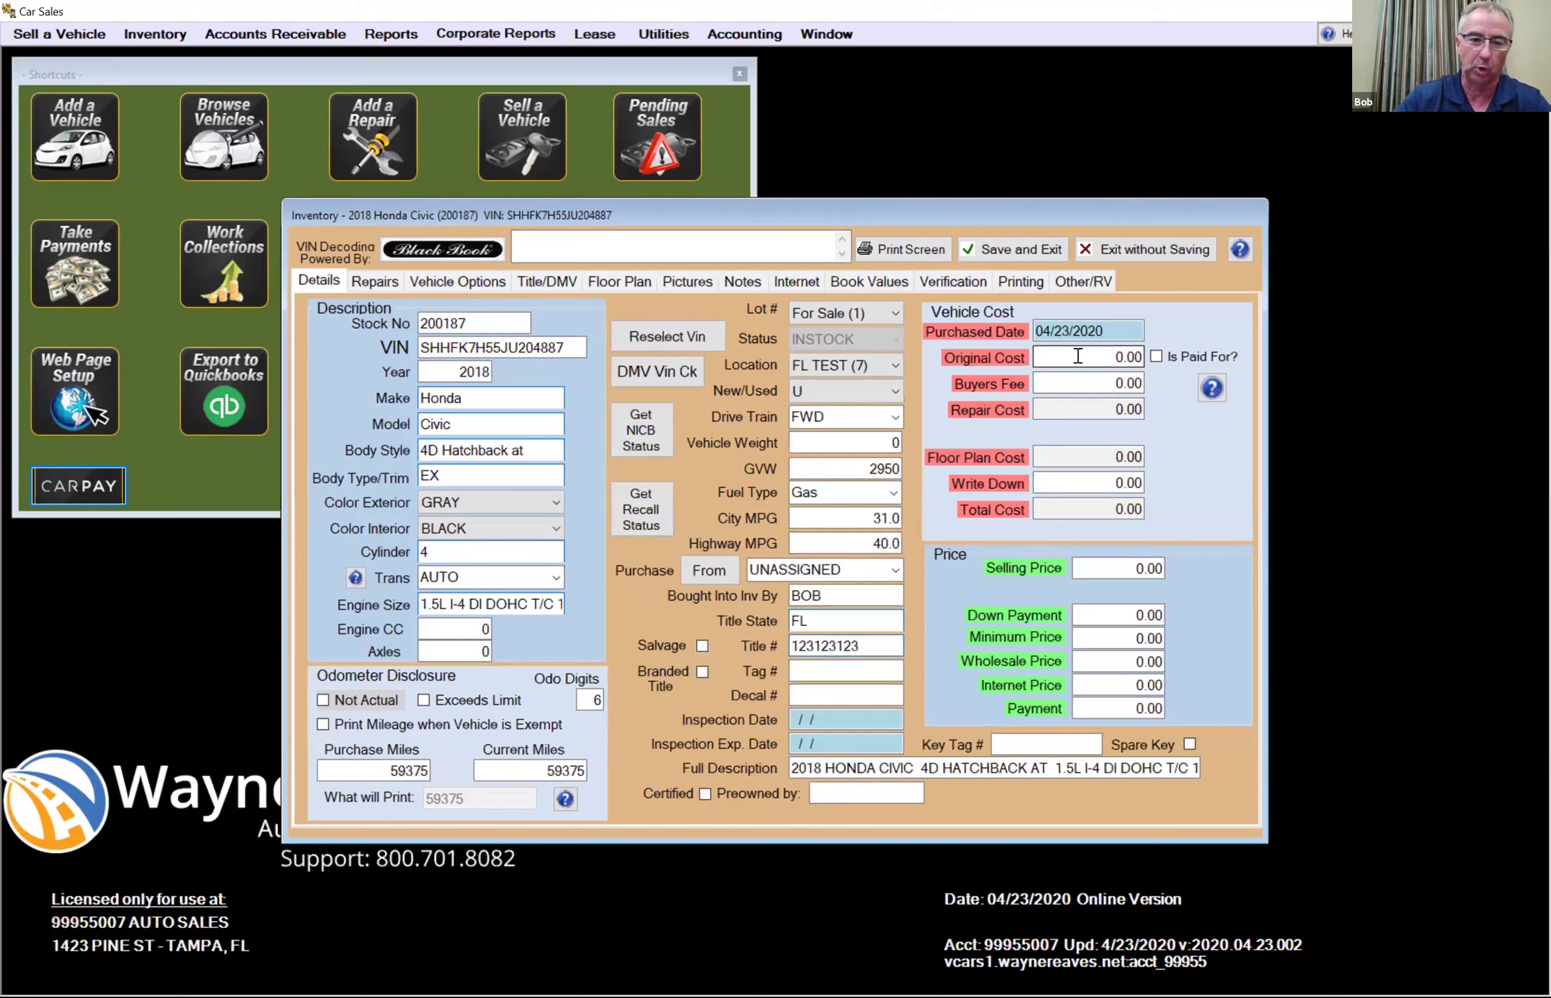
click(1077, 356)
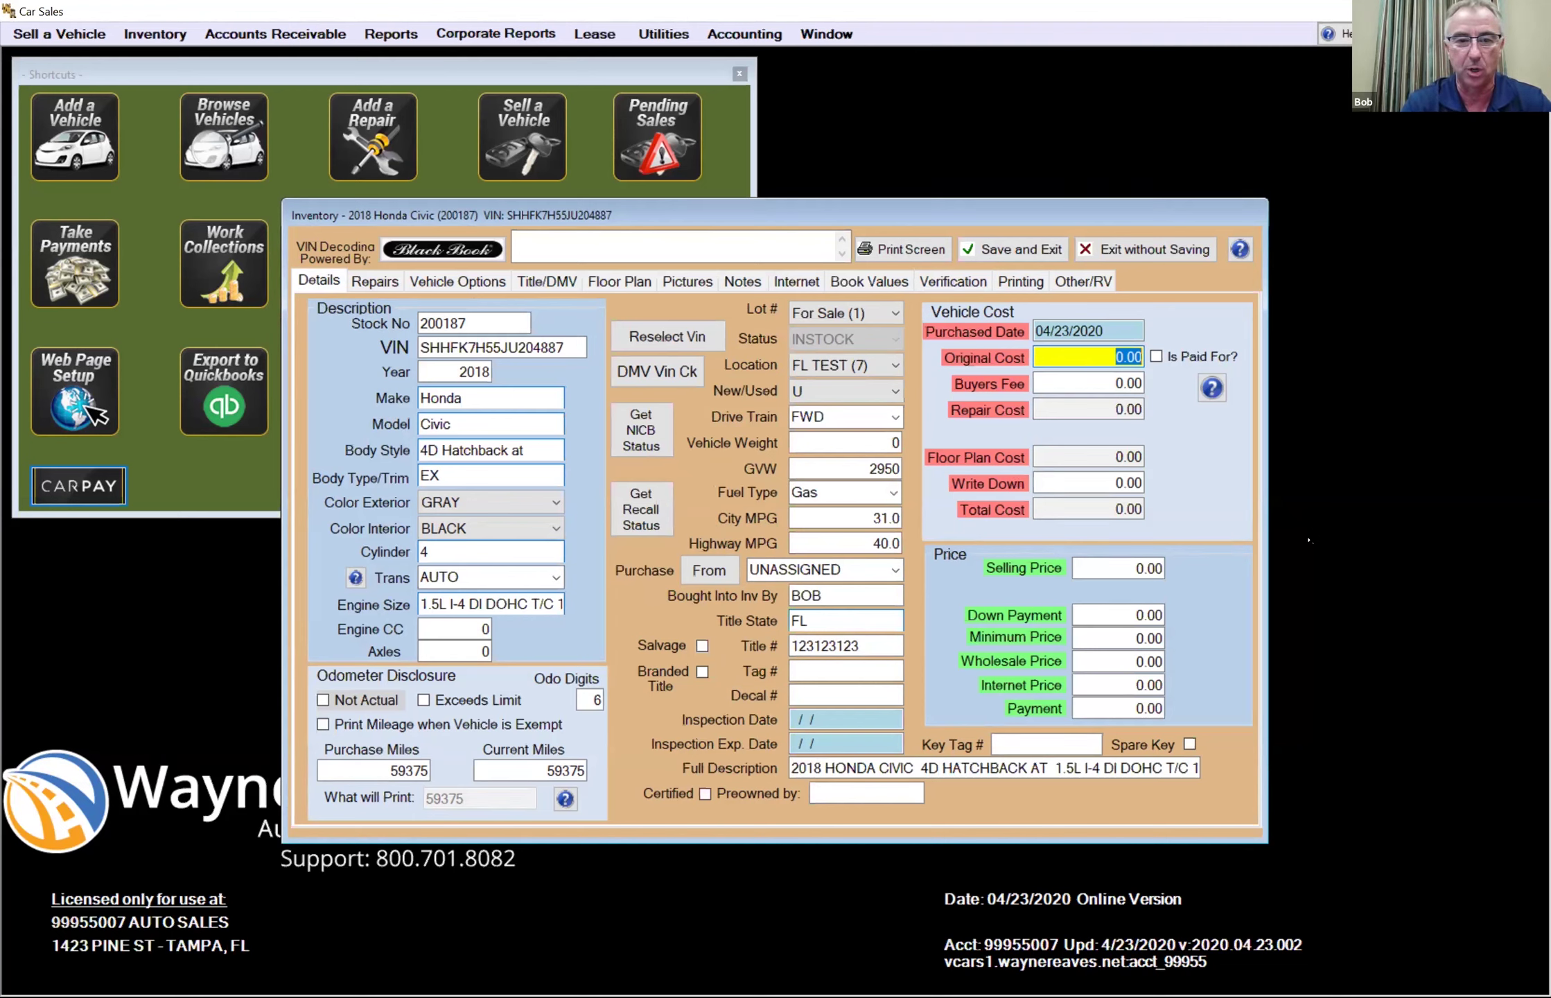
text(5000)
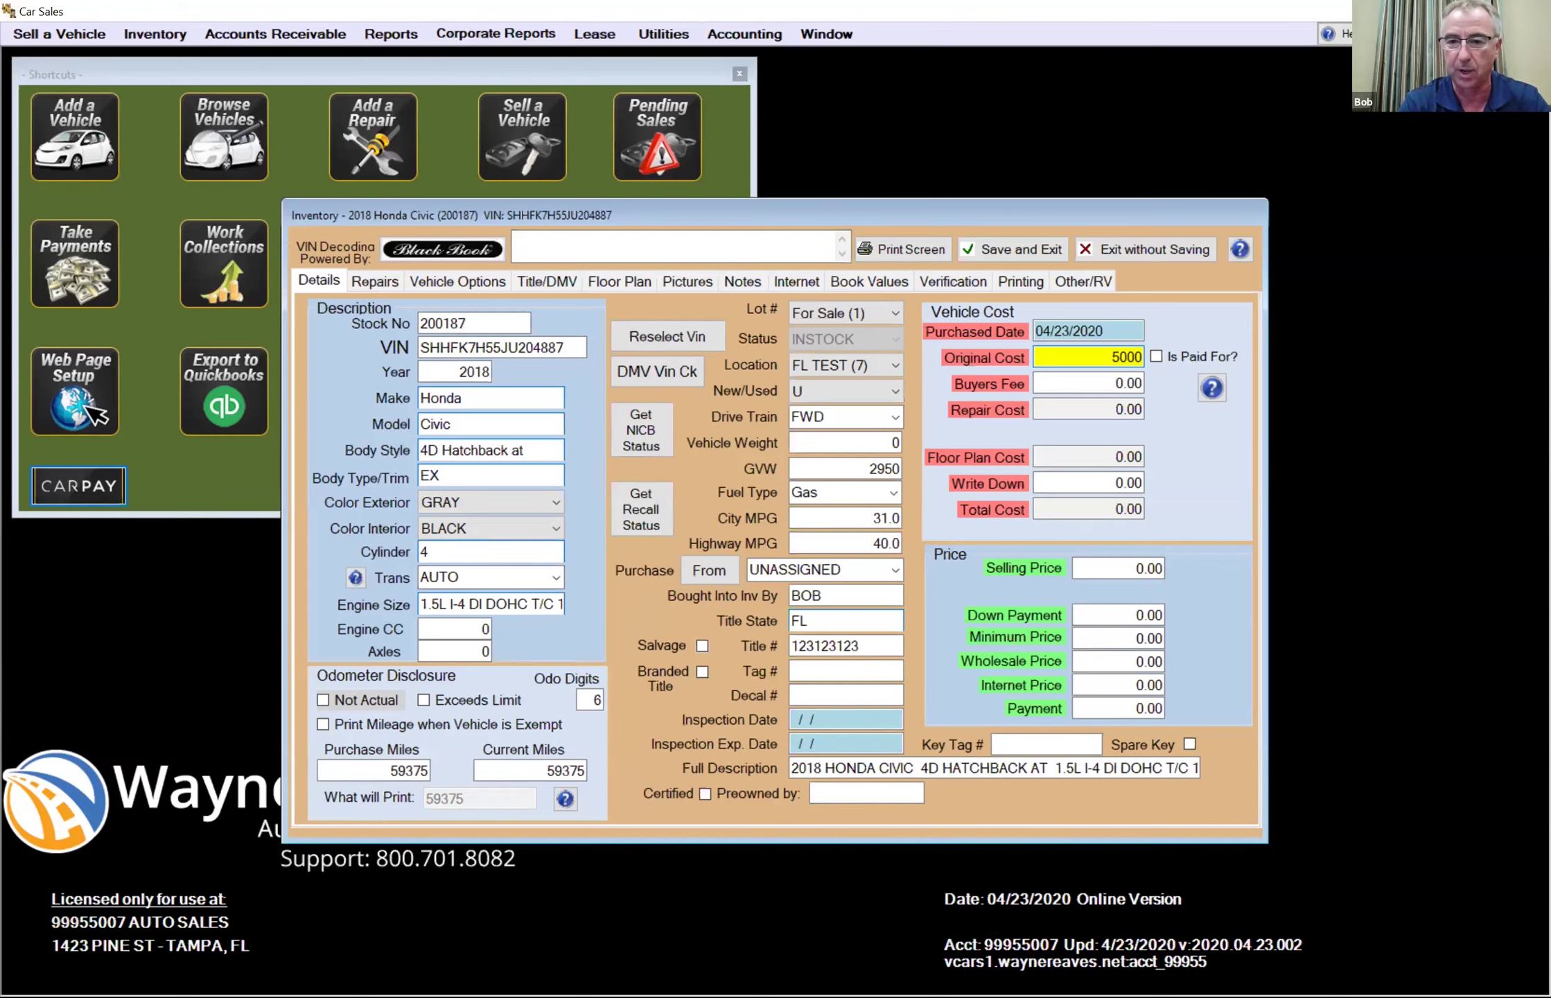
key(Tab)
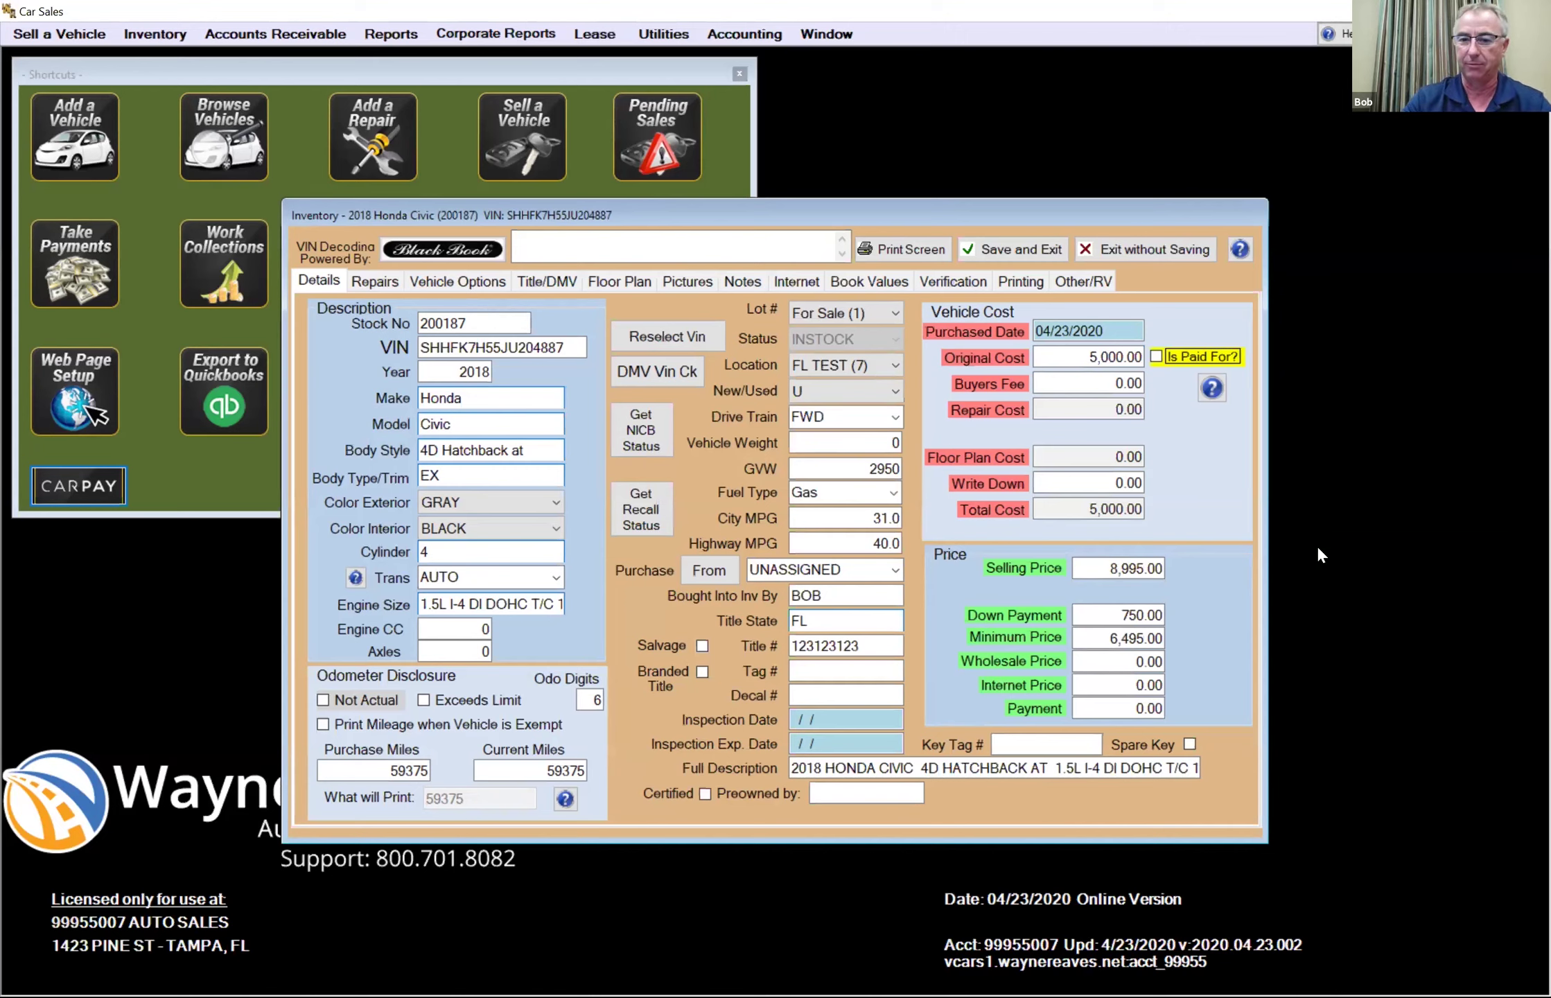
key(Tab)
key(Tab)
key(Tab)
key(Tab)
key(Tab)
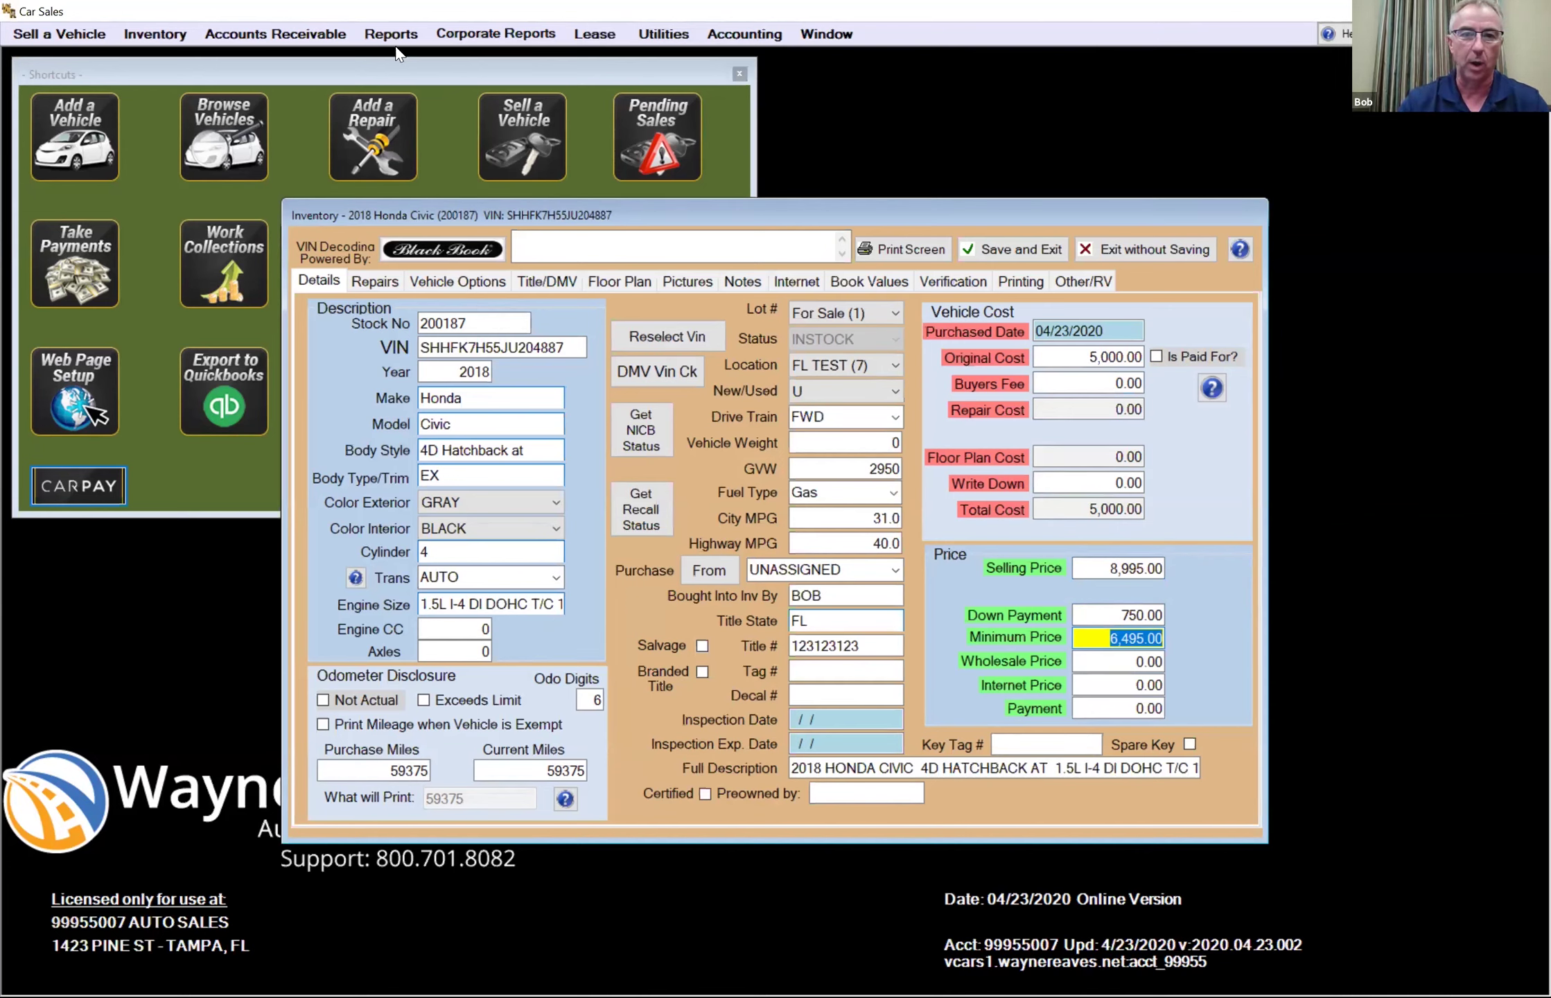
- Start a new repair record for the Civic with mileage 59300 and ADVANCE AUTO PARTS as the vendor that did the work
click(364, 280)
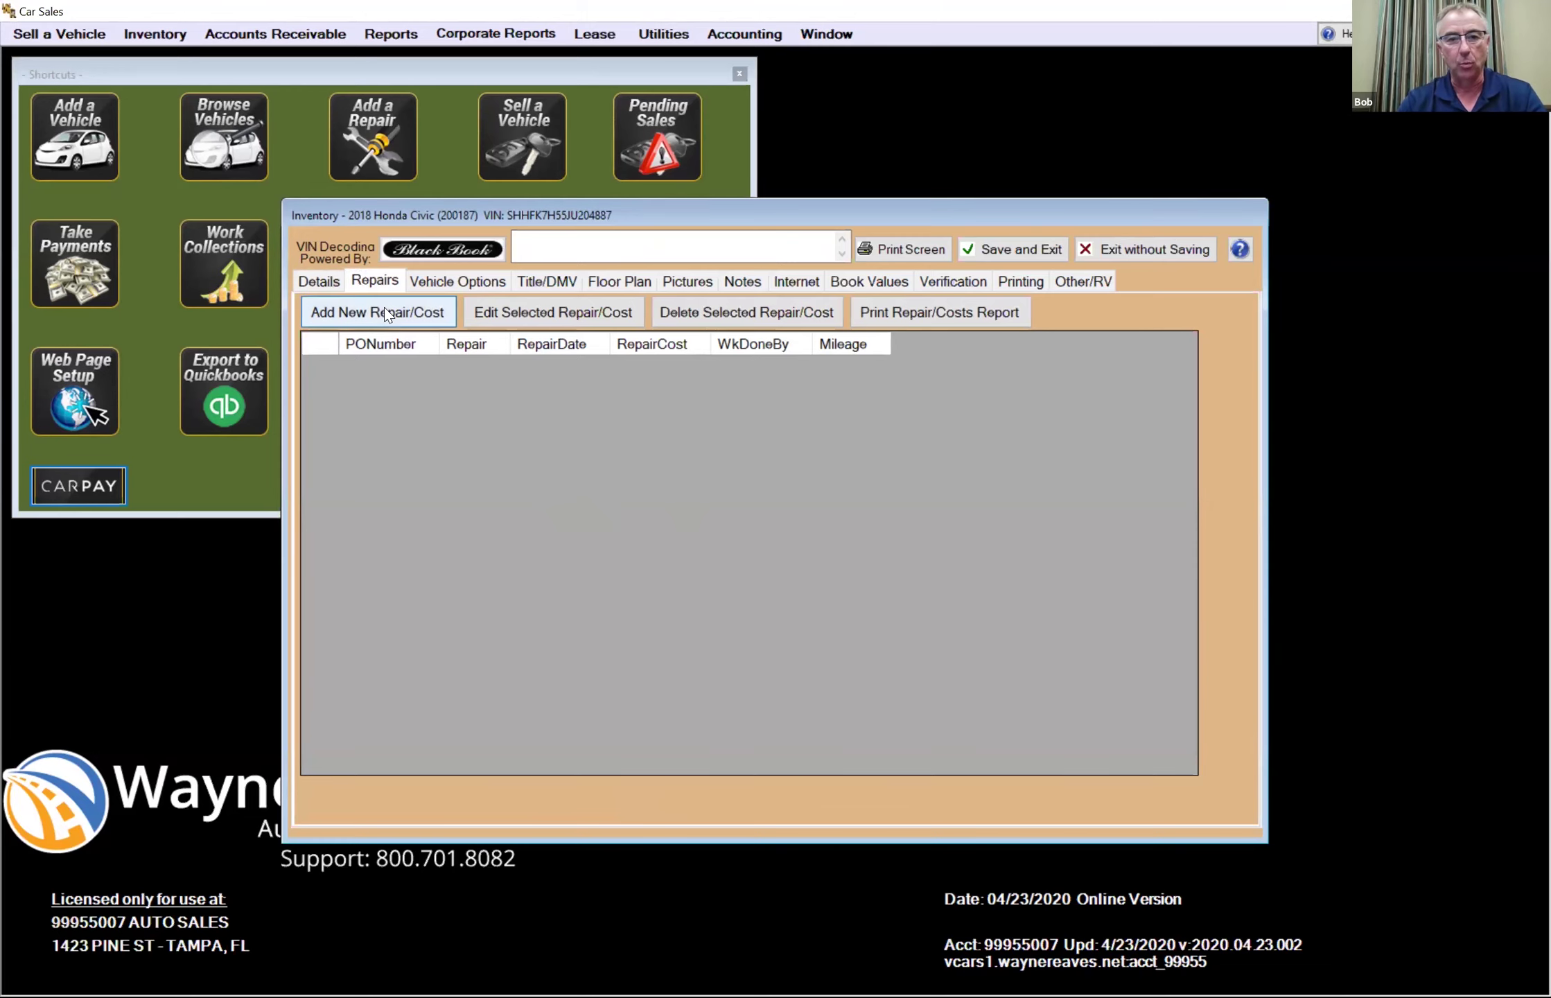
click(386, 311)
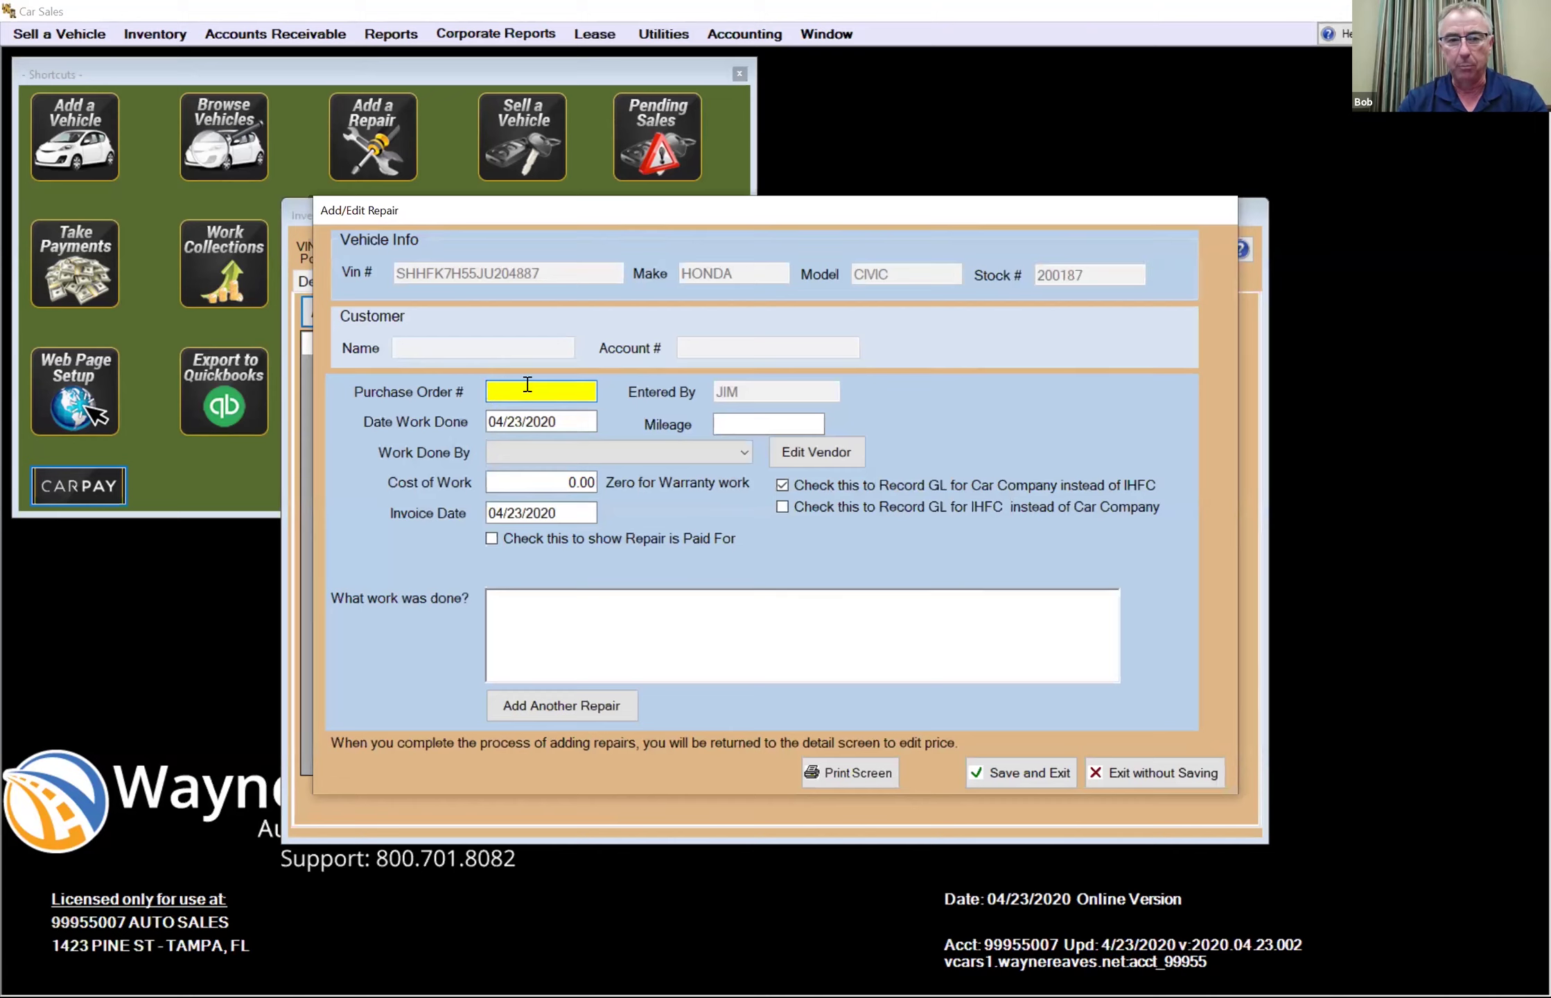
click(728, 424)
text(59300)
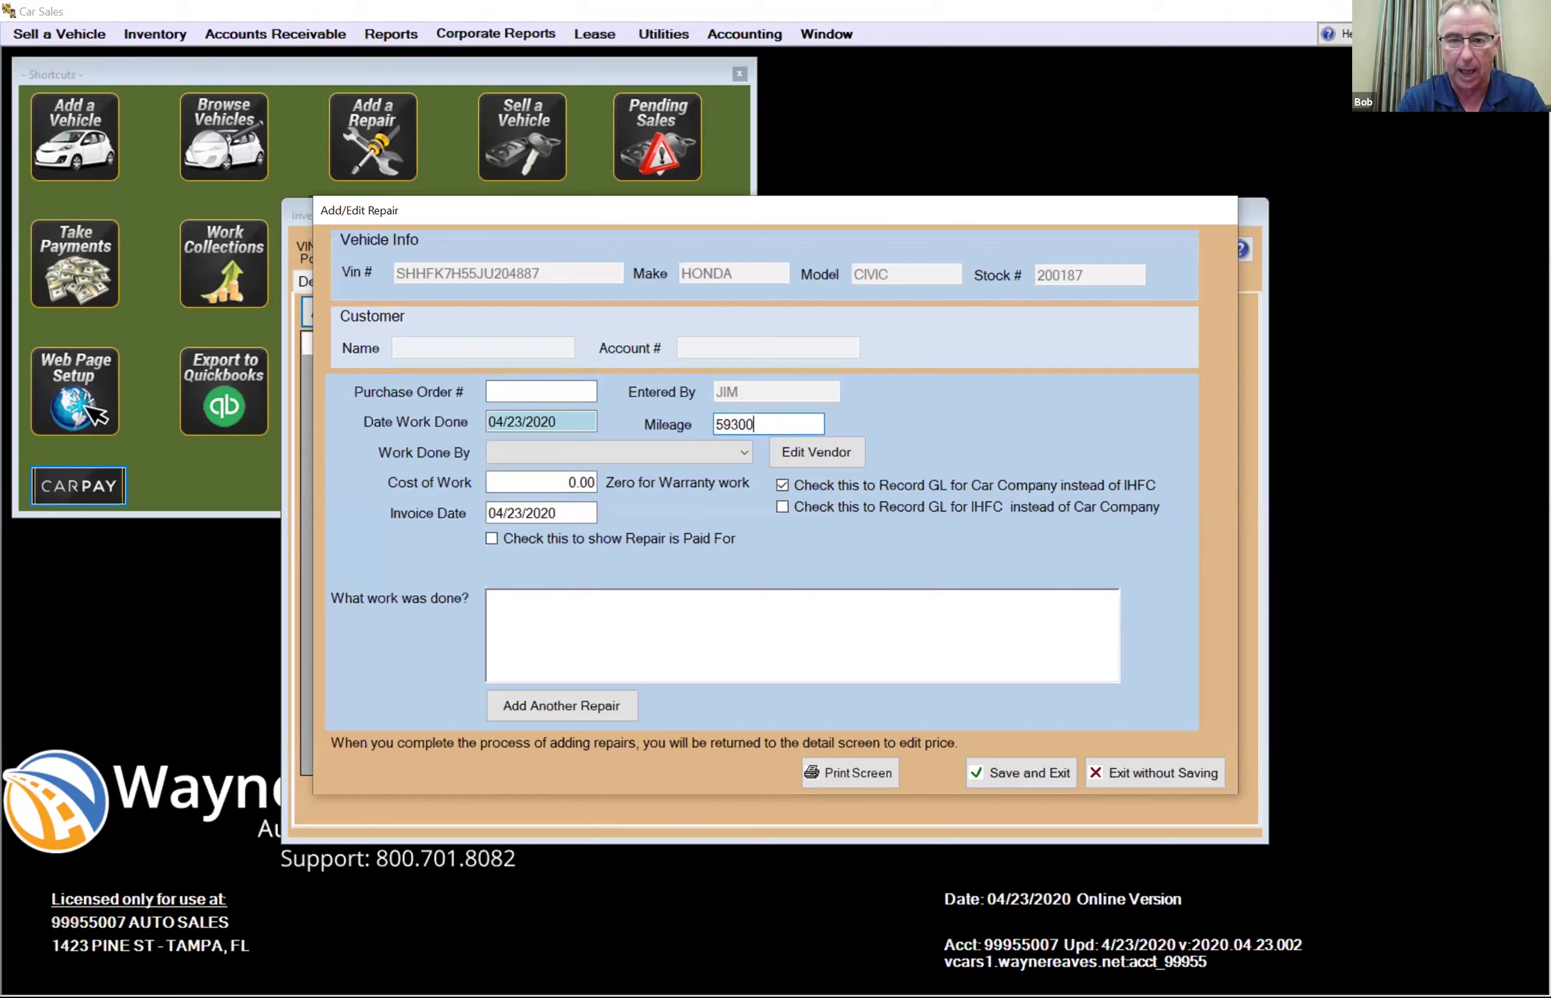
key(Tab)
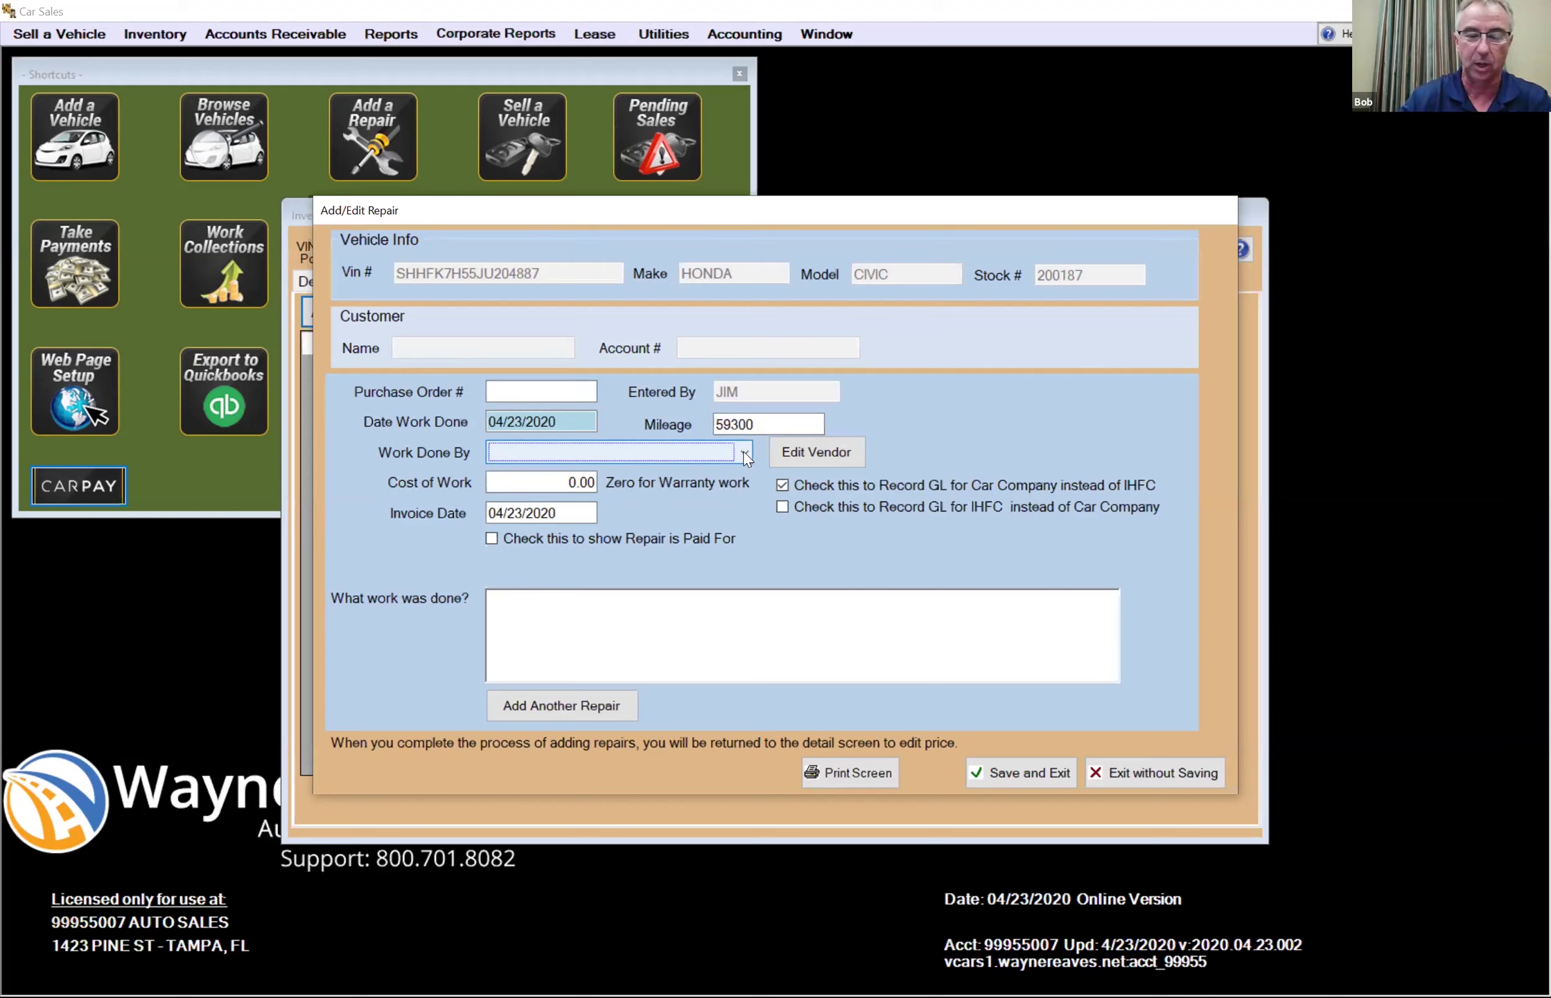
click(745, 453)
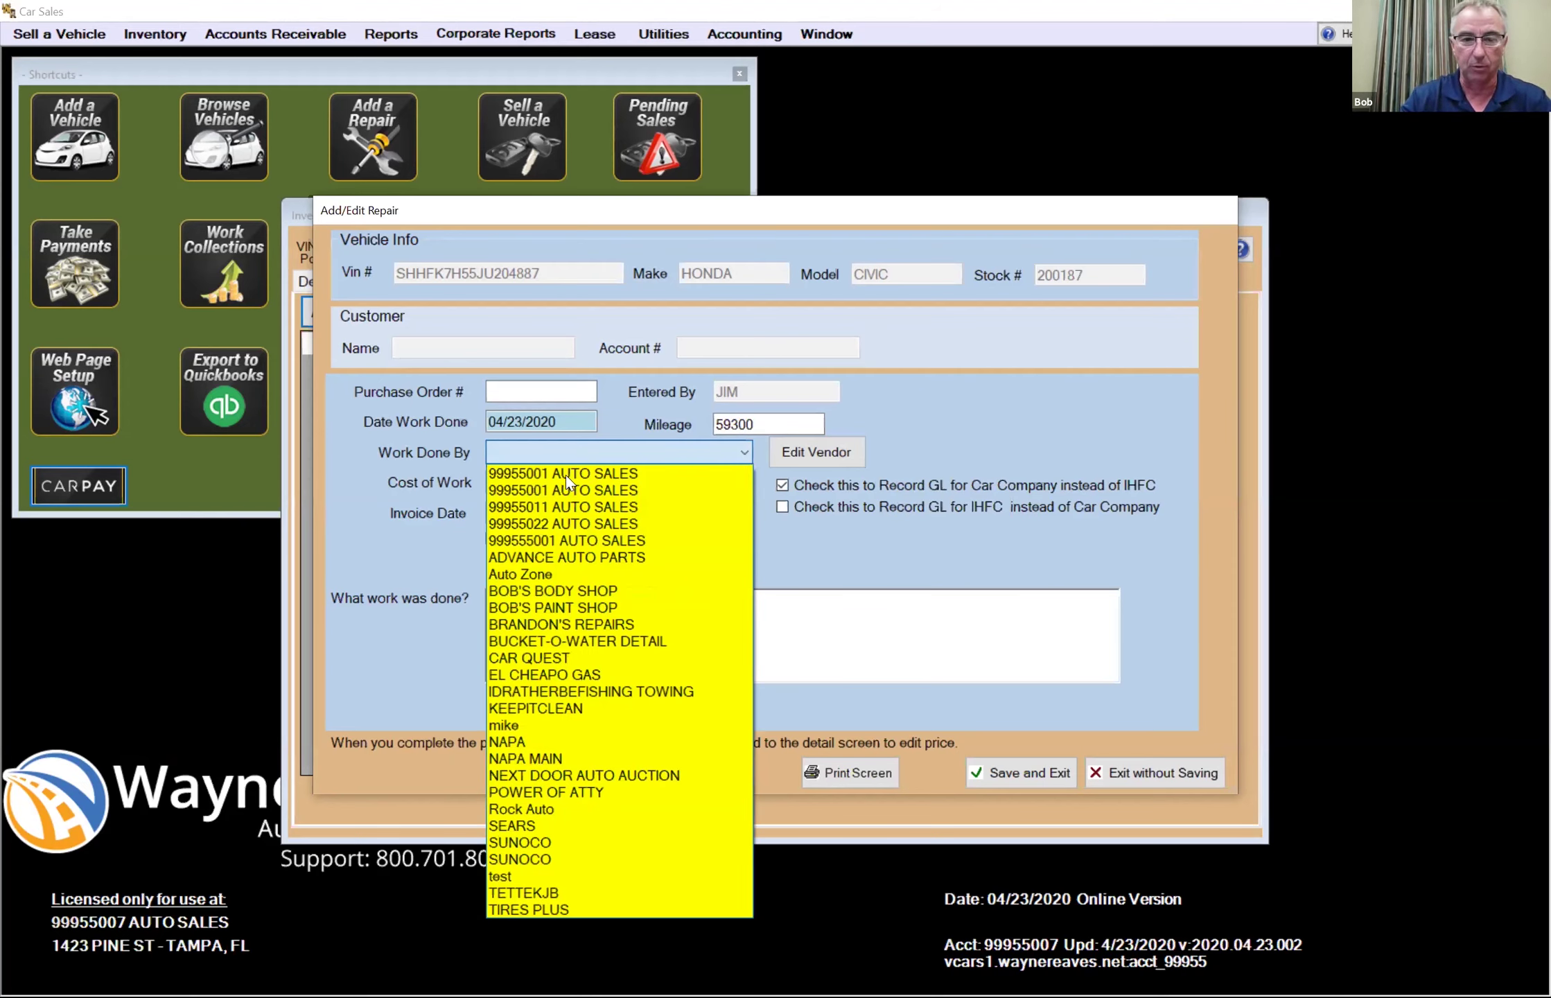
click(596, 555)
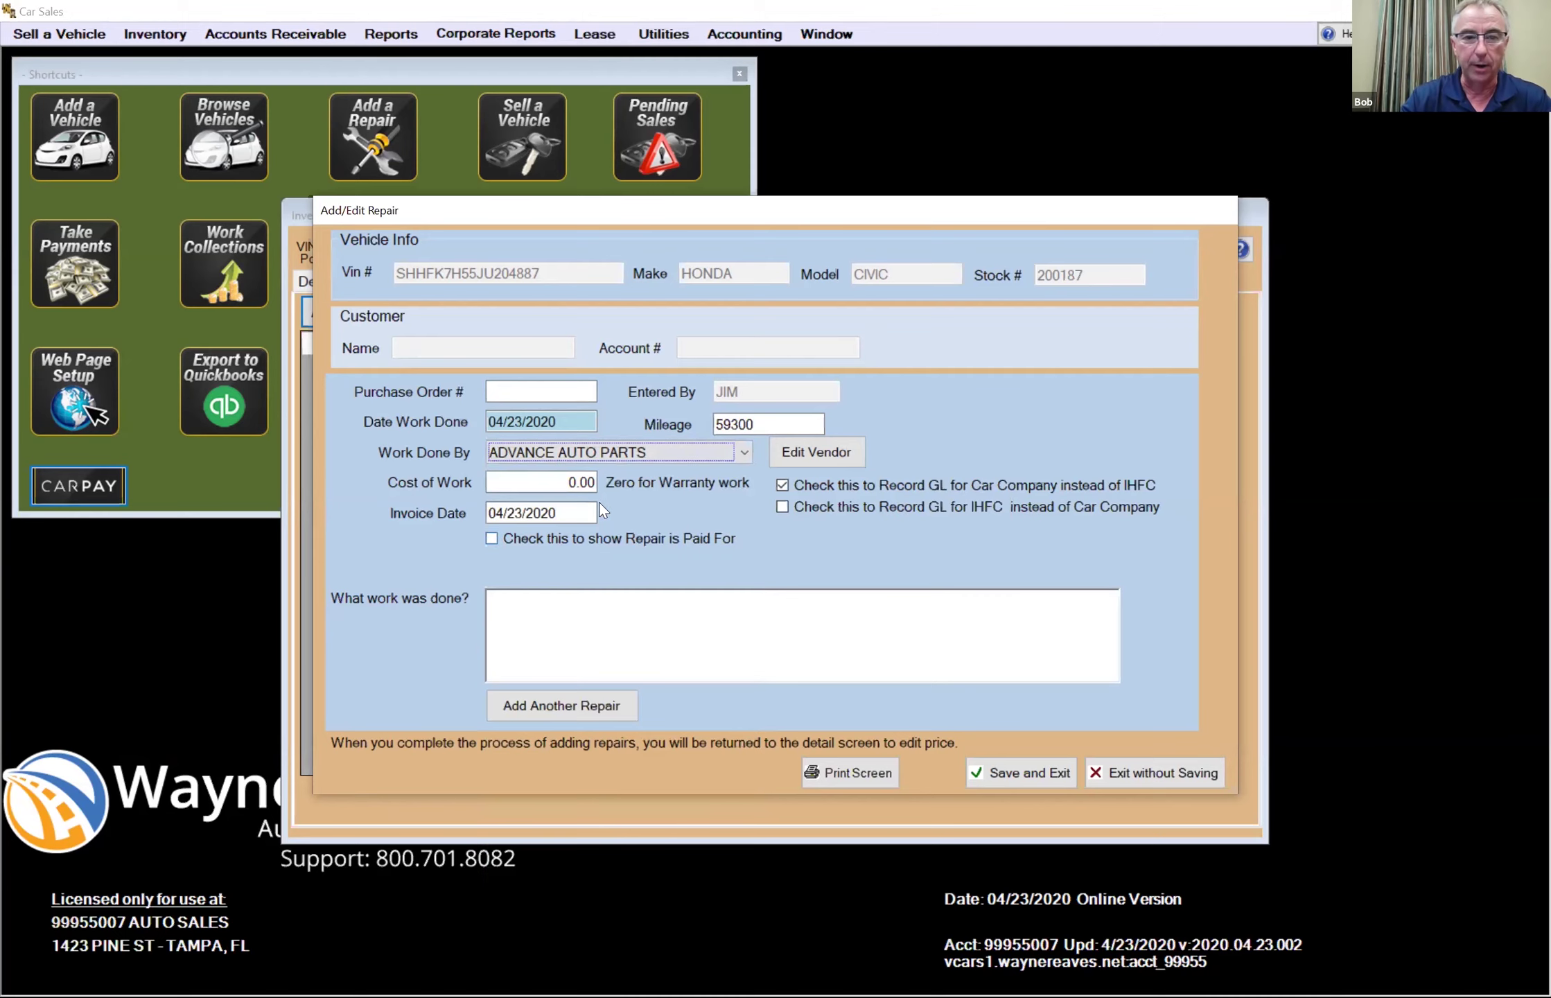
- Set the repair's cost of work to 35 and enter "wipers" as the work that was done
click(558, 485)
key(BackSpace)
text(35)
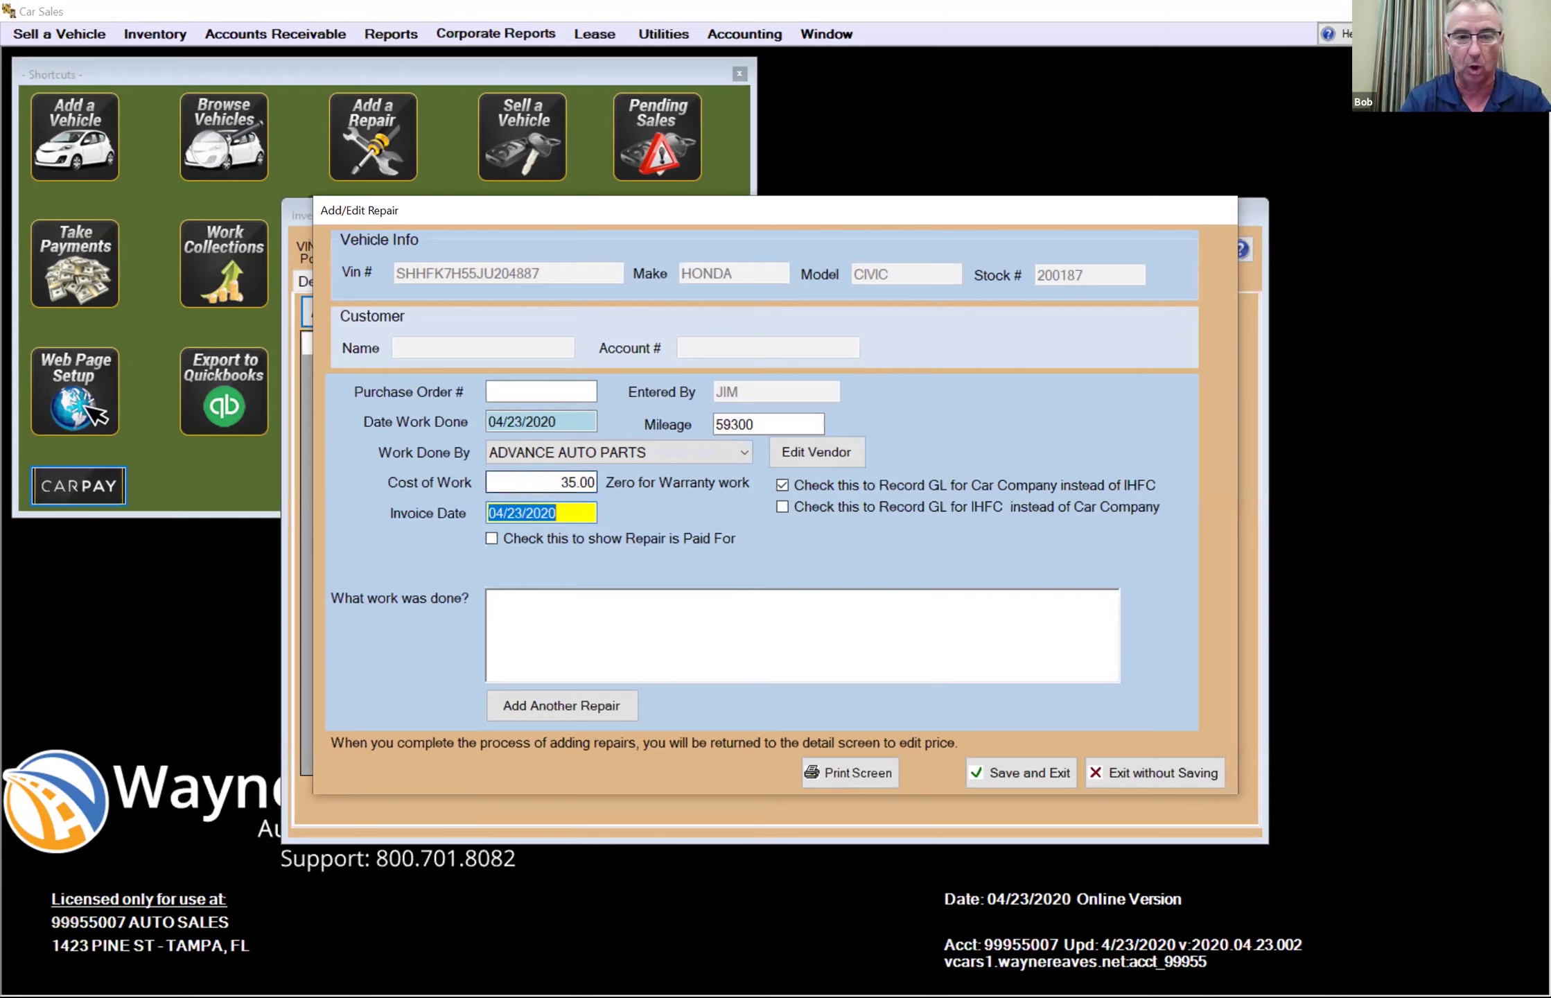
key(Tab)
key(Tab)
key(Tab)
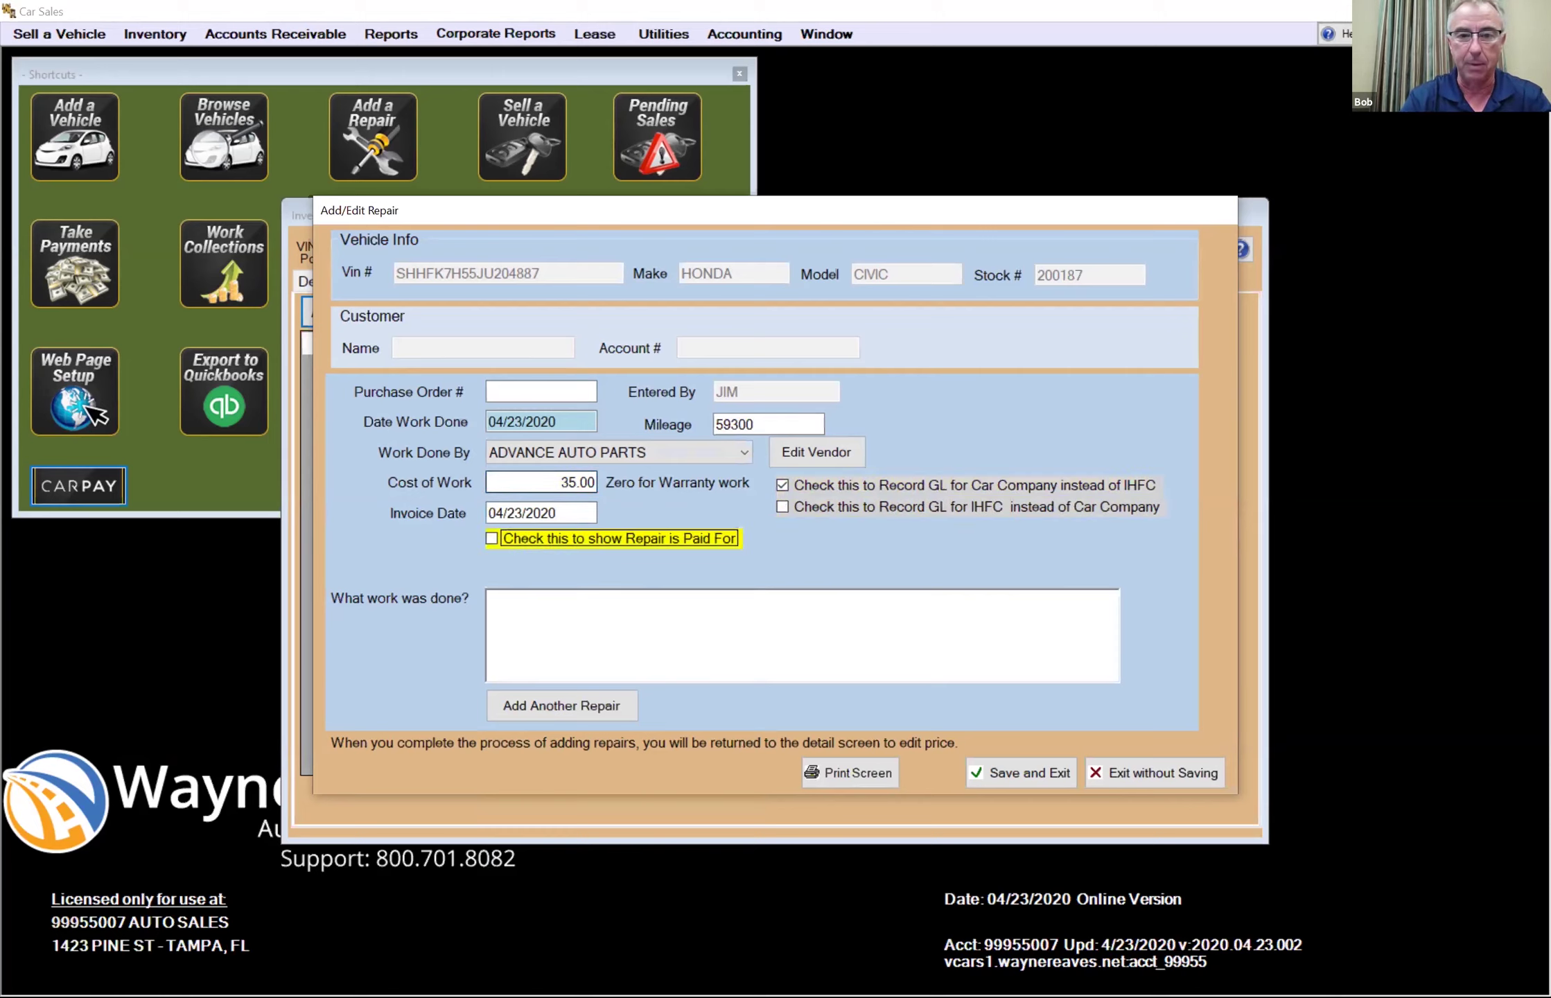
key(Tab)
text(wipers)
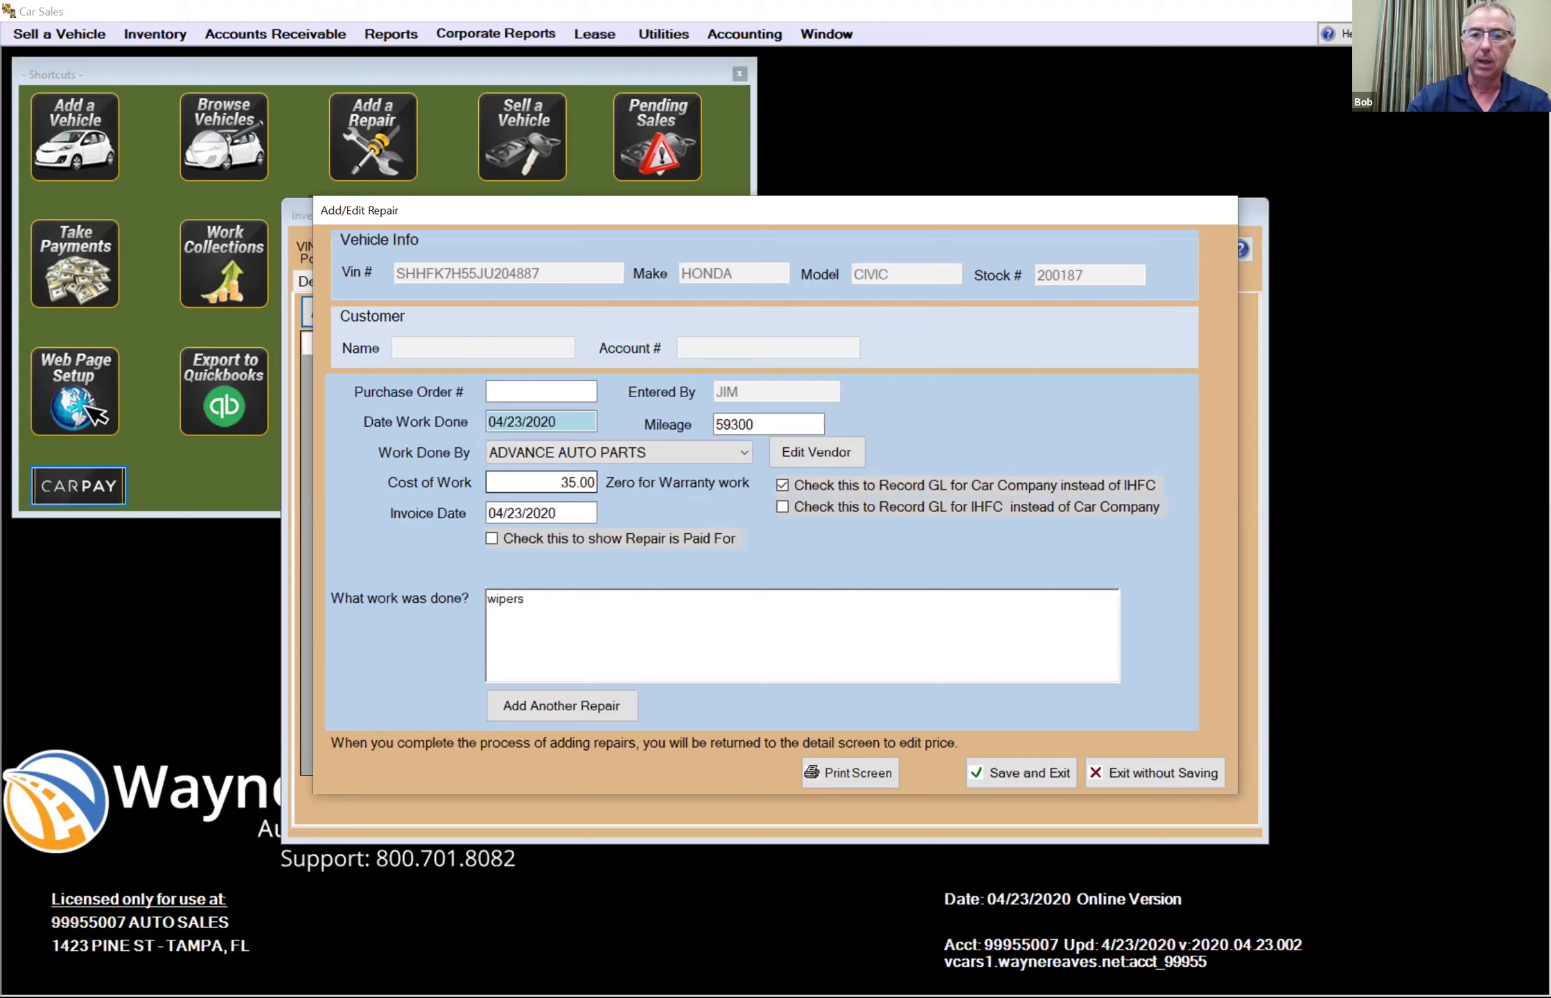
- Try out the repair's paid-for and GL recording options, attempt to save without a GL destination, and return to recording GL for the Car Company
click(784, 485)
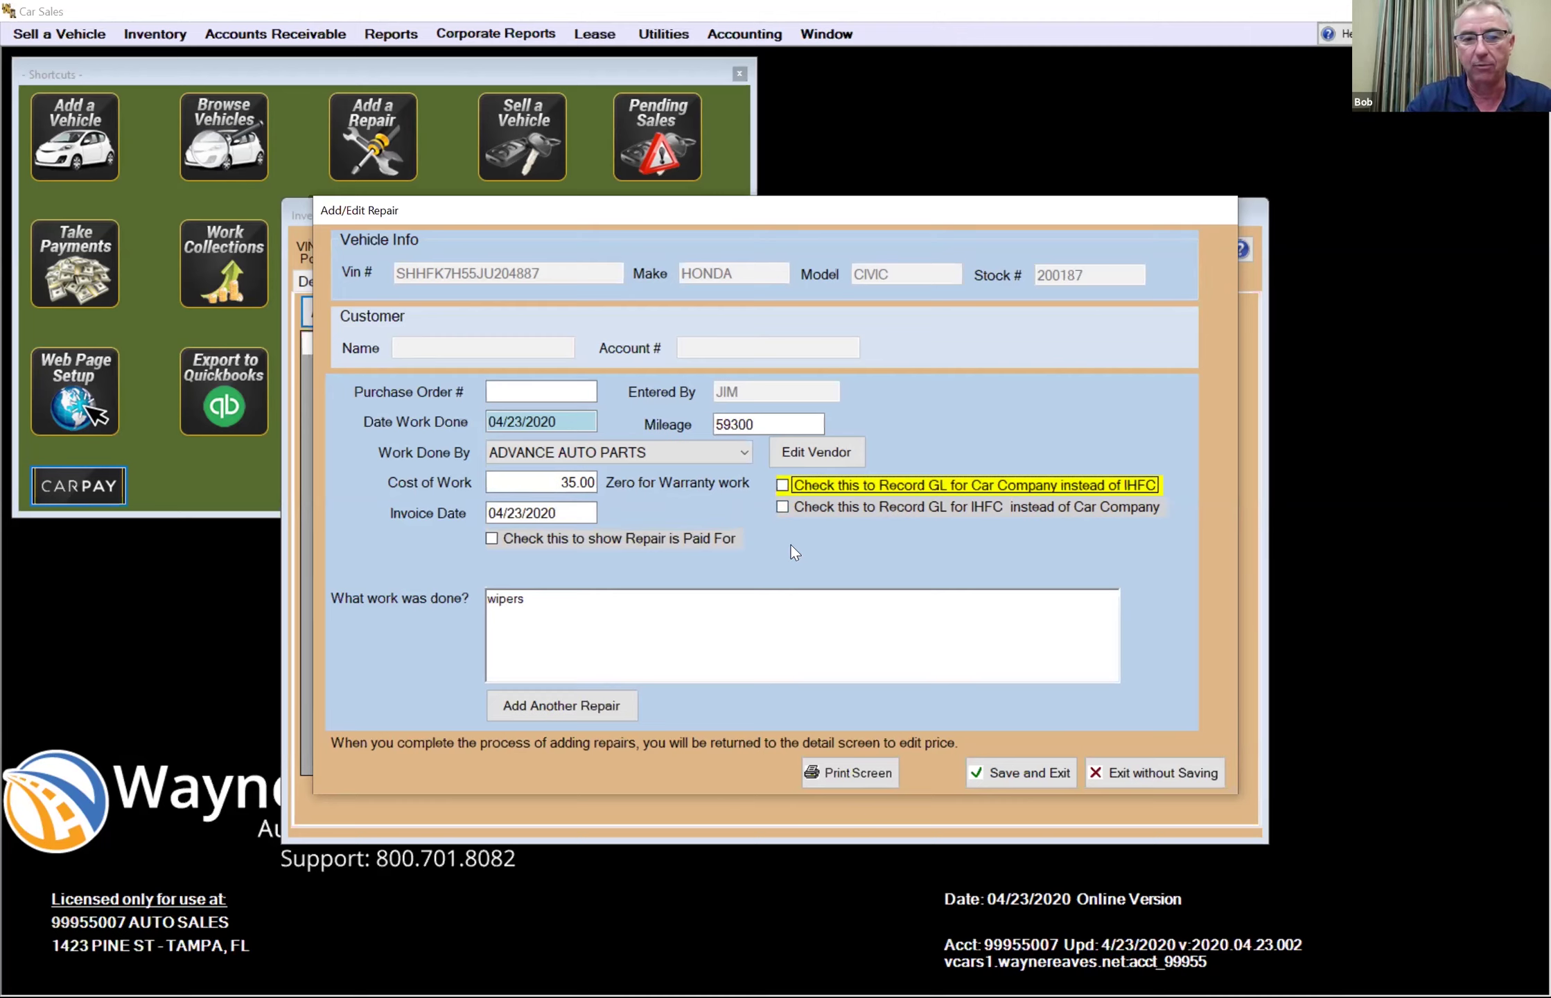
click(534, 545)
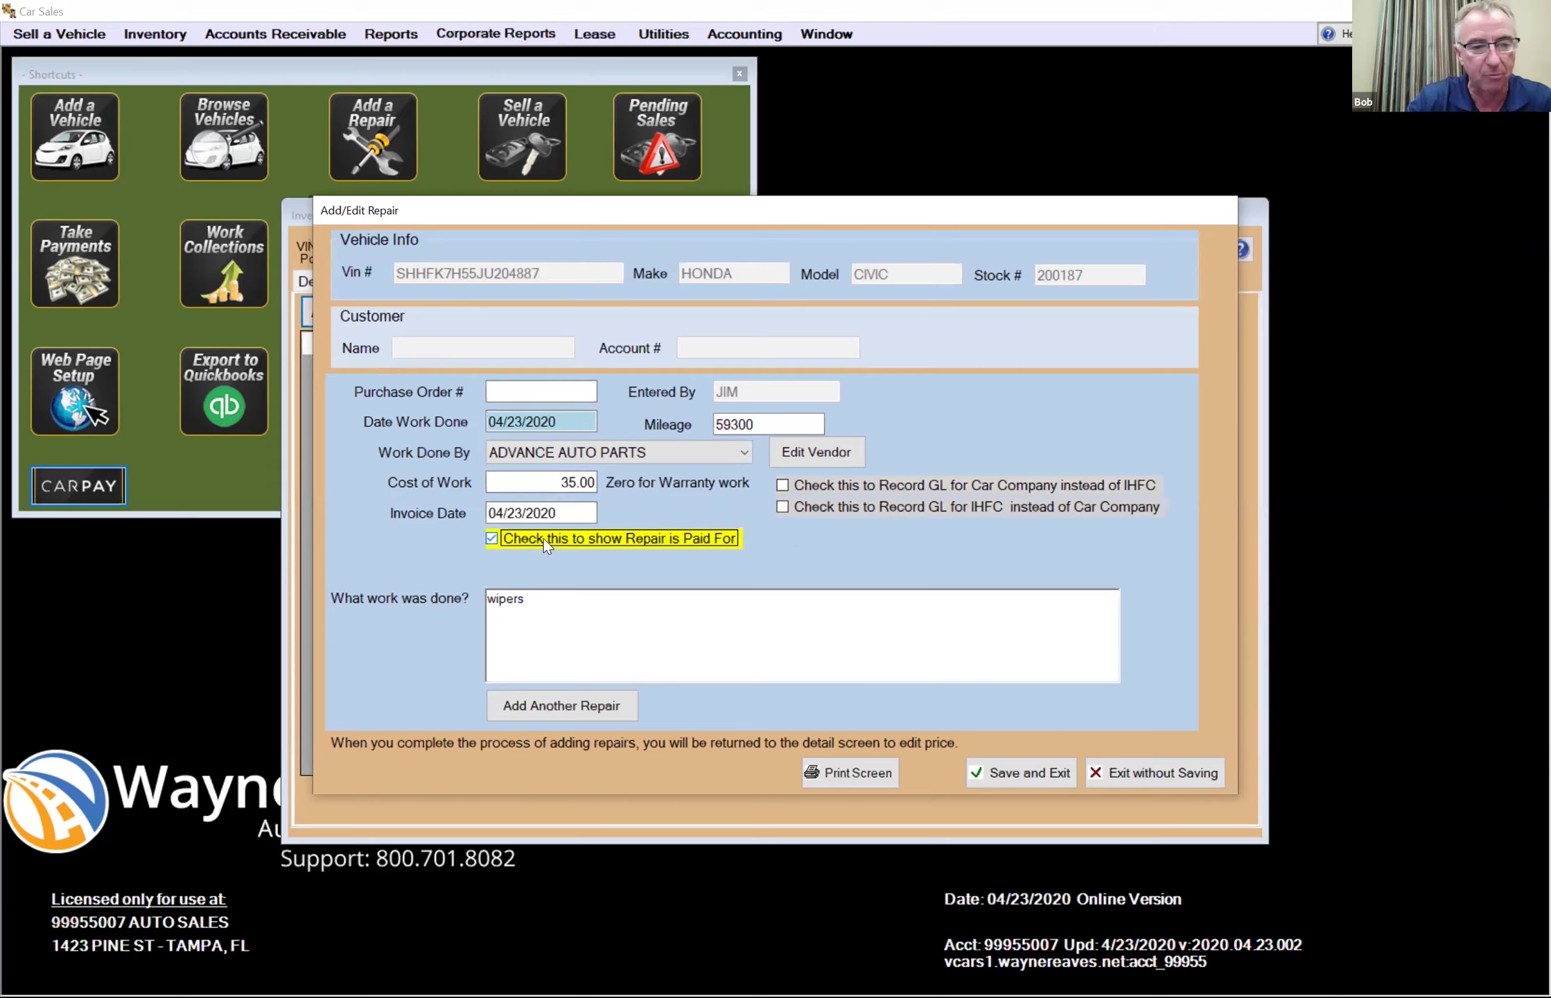
click(543, 538)
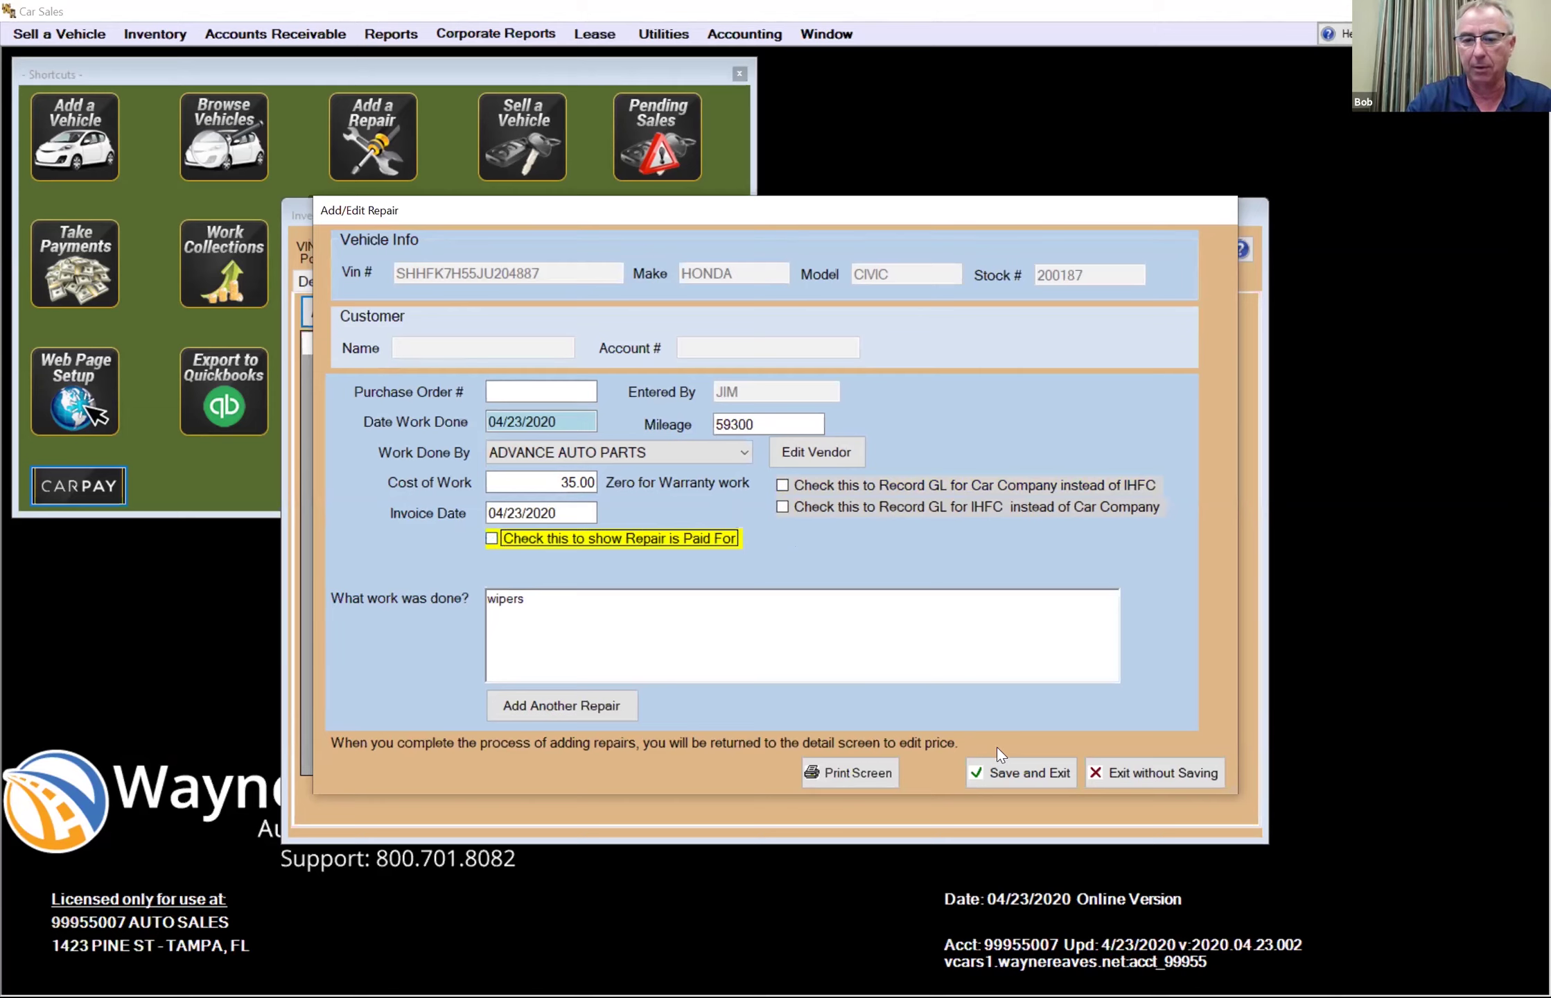
click(1023, 774)
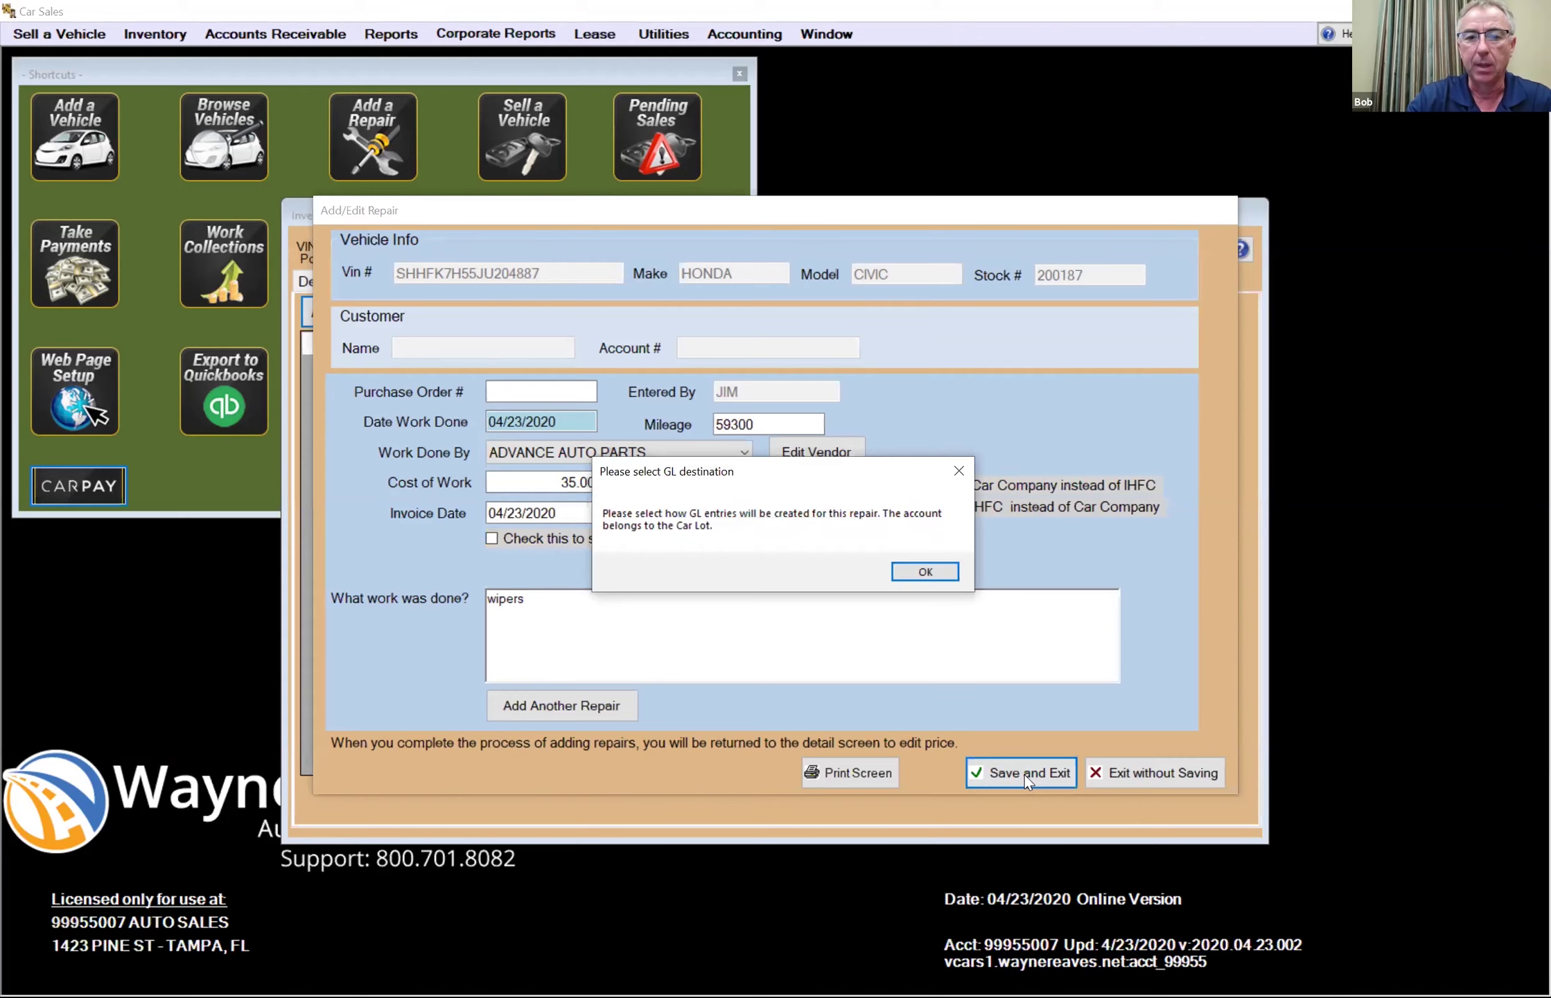
click(937, 572)
click(782, 507)
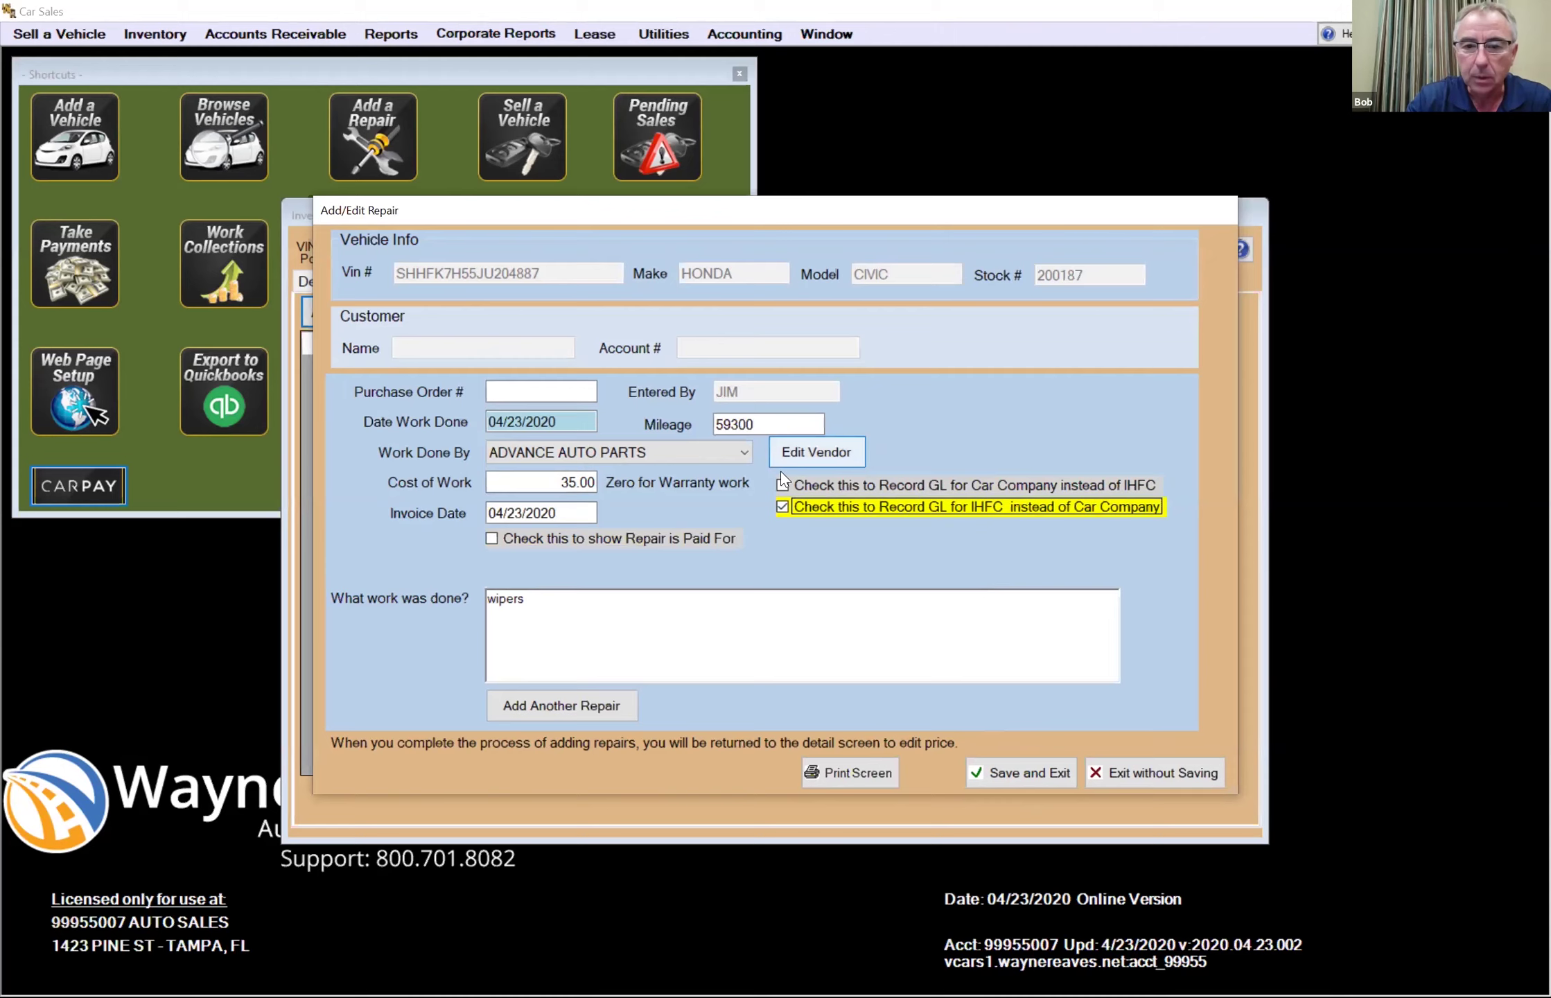
click(783, 485)
click(782, 507)
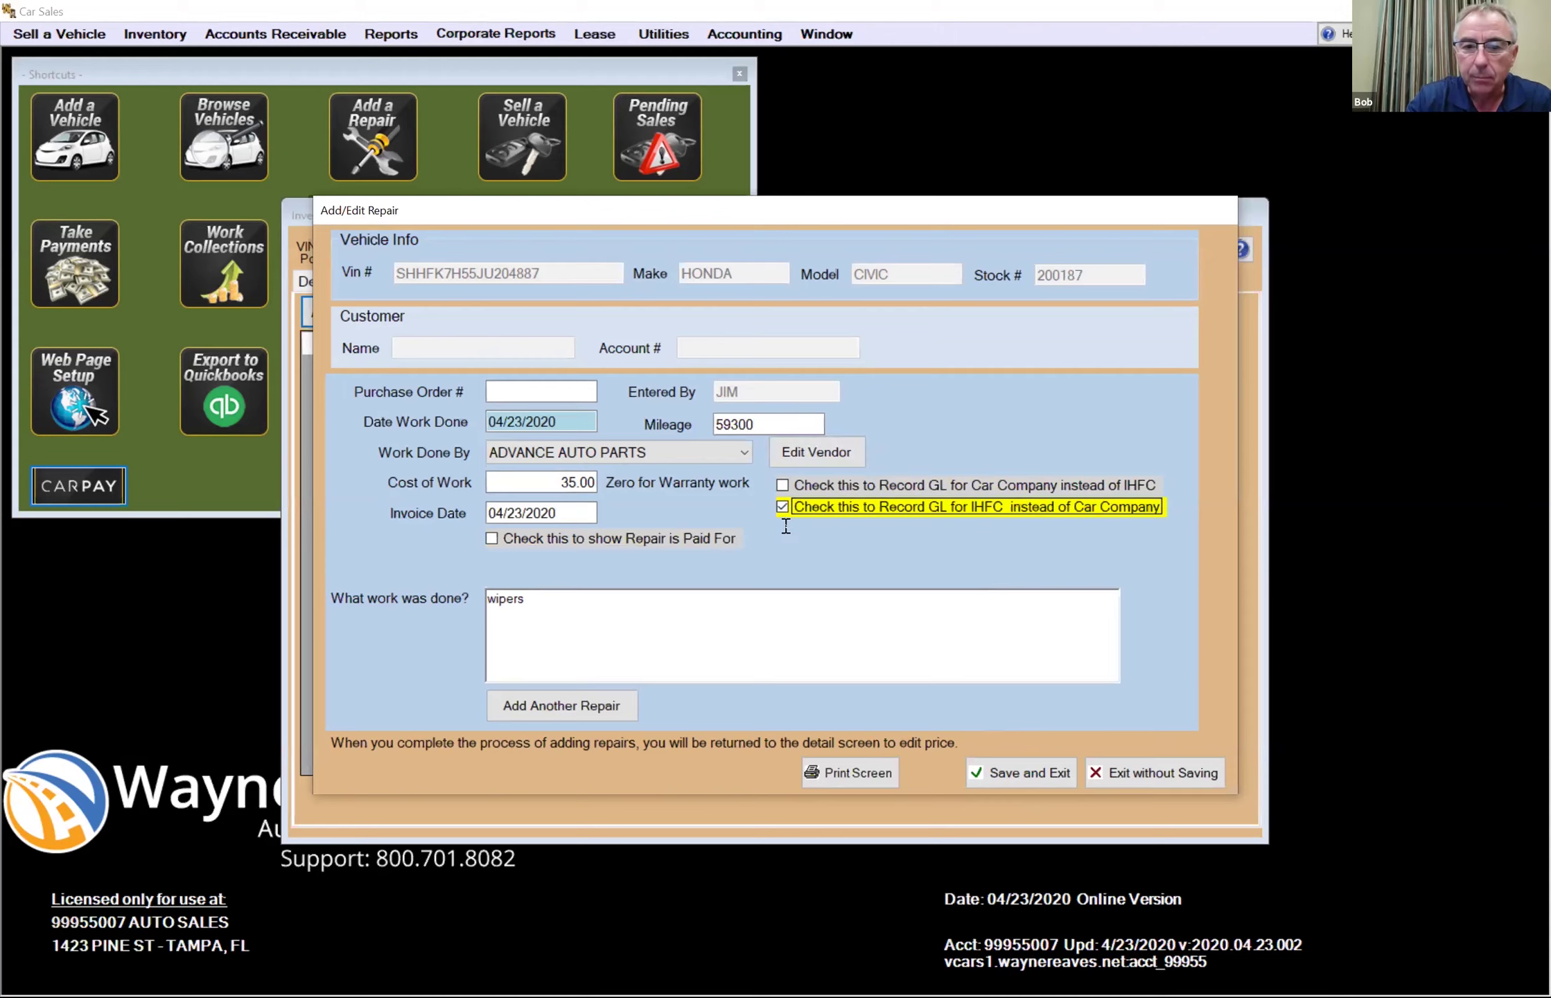
click(783, 485)
- Save the repair without updating the price by the pricing formula, and check the vehicle's repair list
click(995, 771)
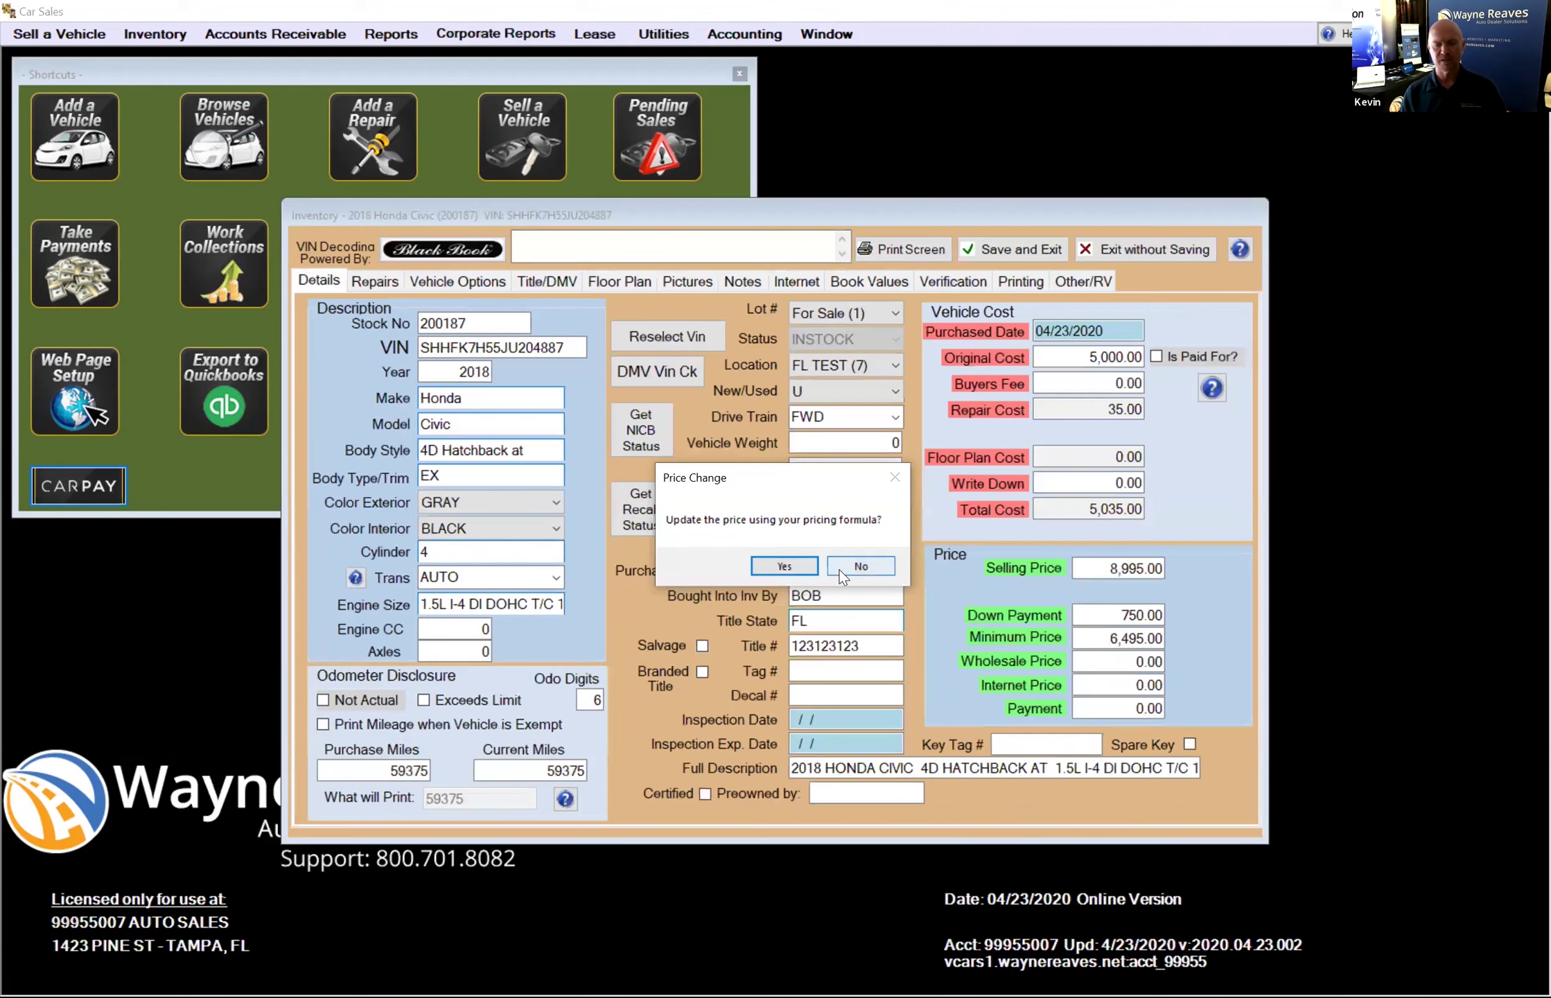
click(859, 566)
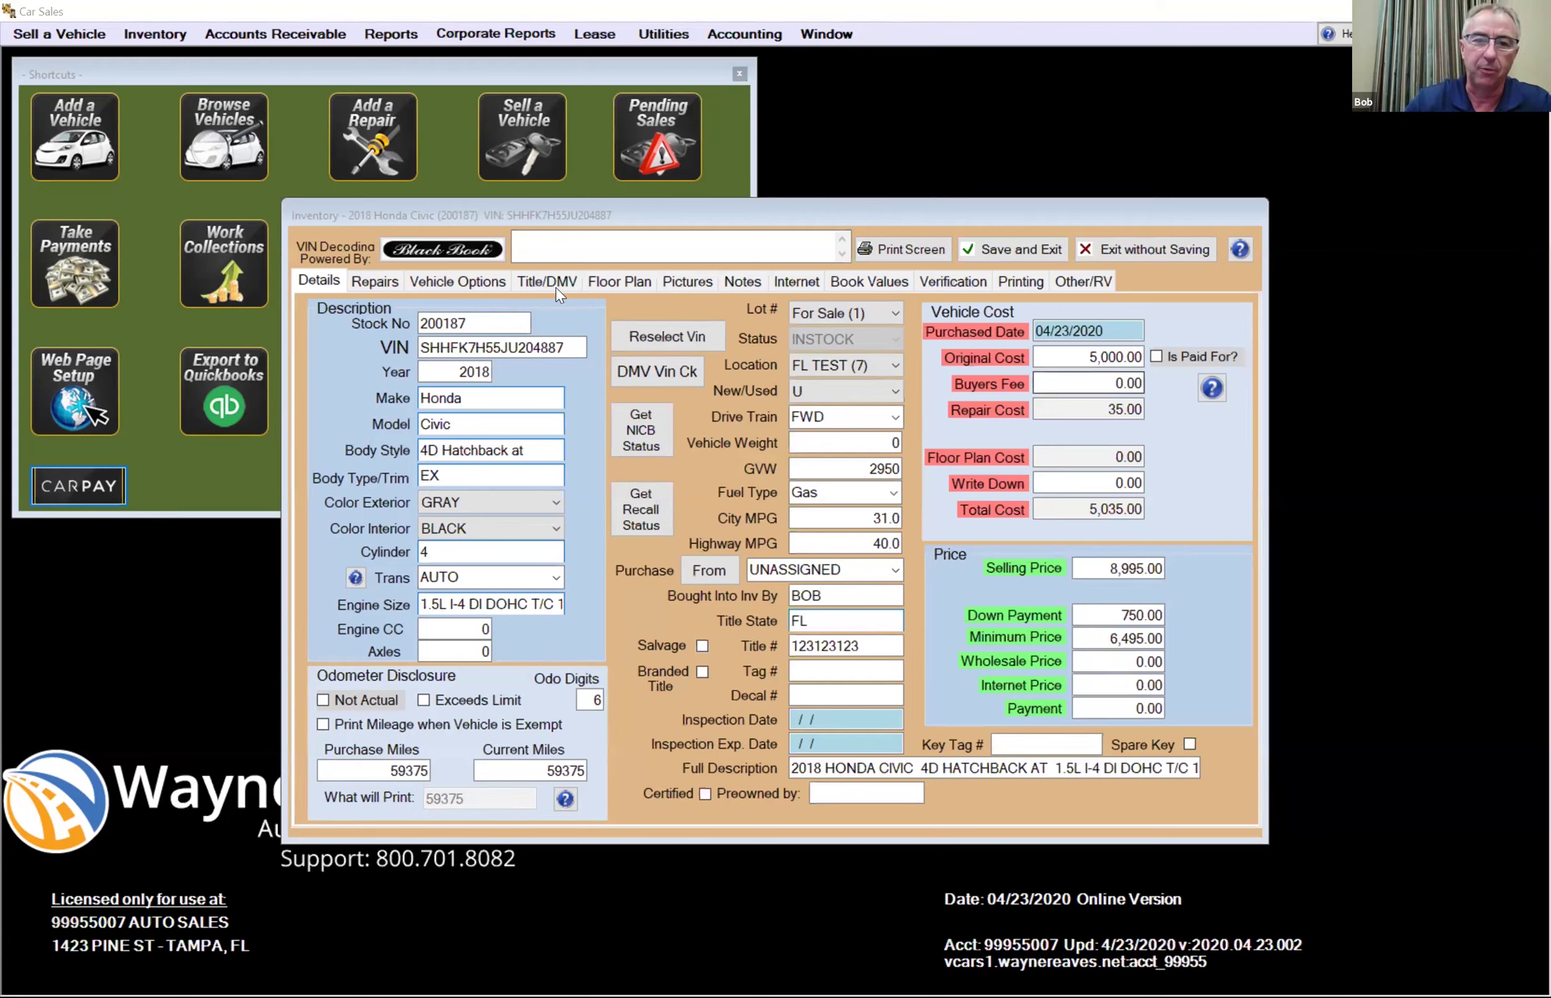
click(379, 282)
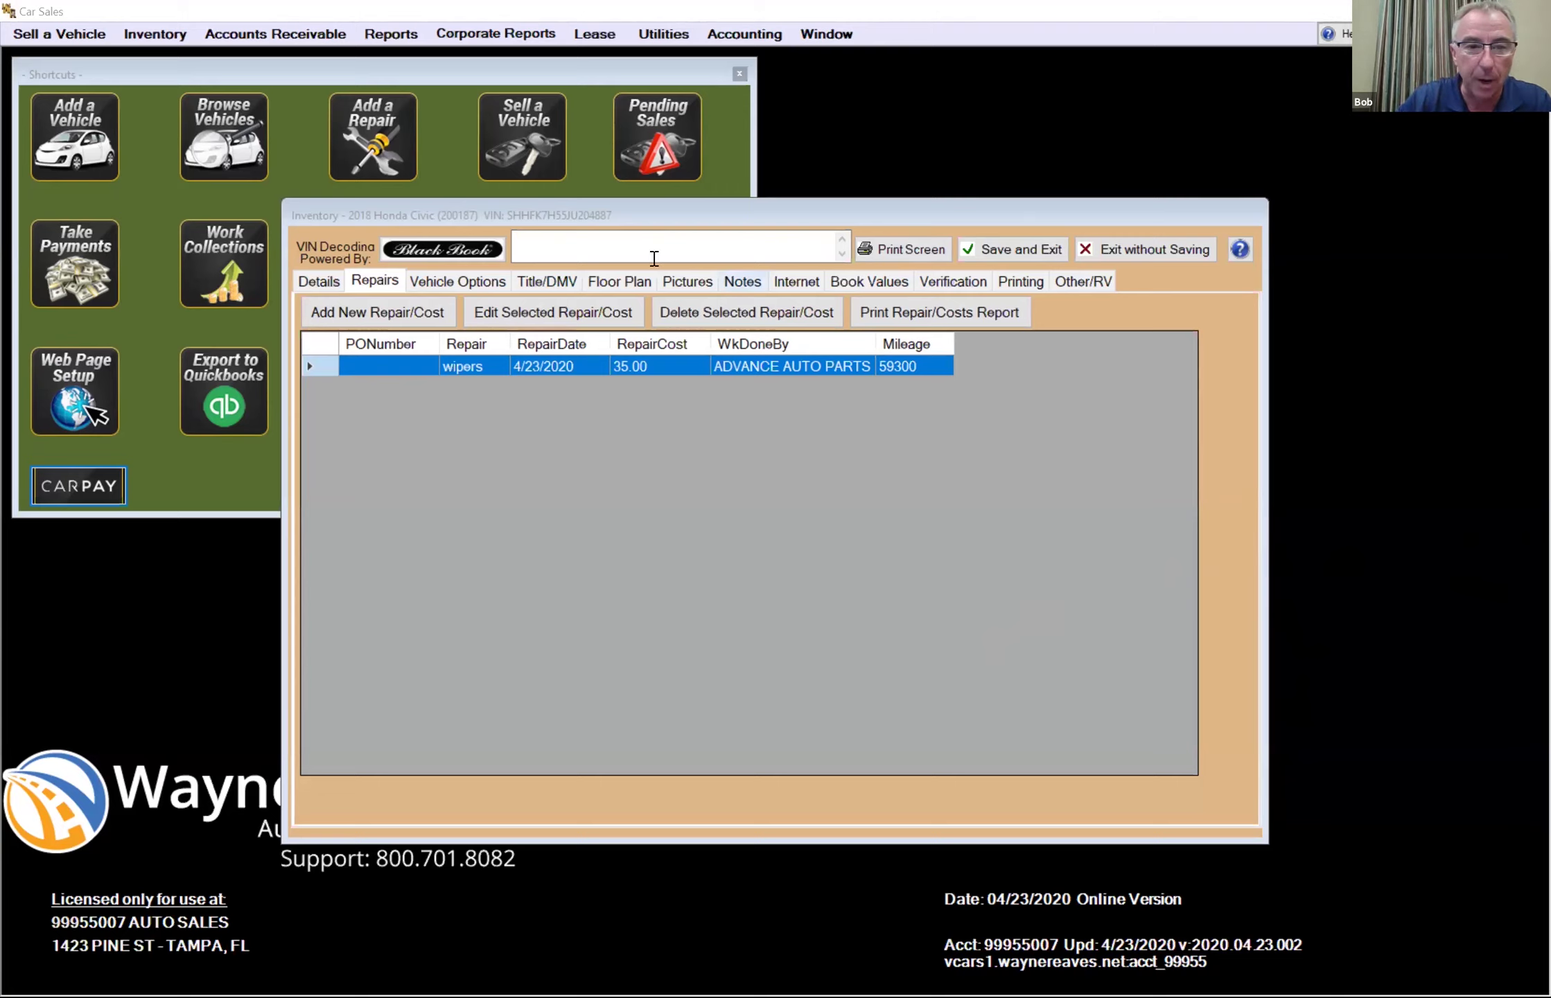
- Go through the vehicle's decoded options and categories, and set the satellite radio equipment to Satelite Radio / Not Filed
click(470, 281)
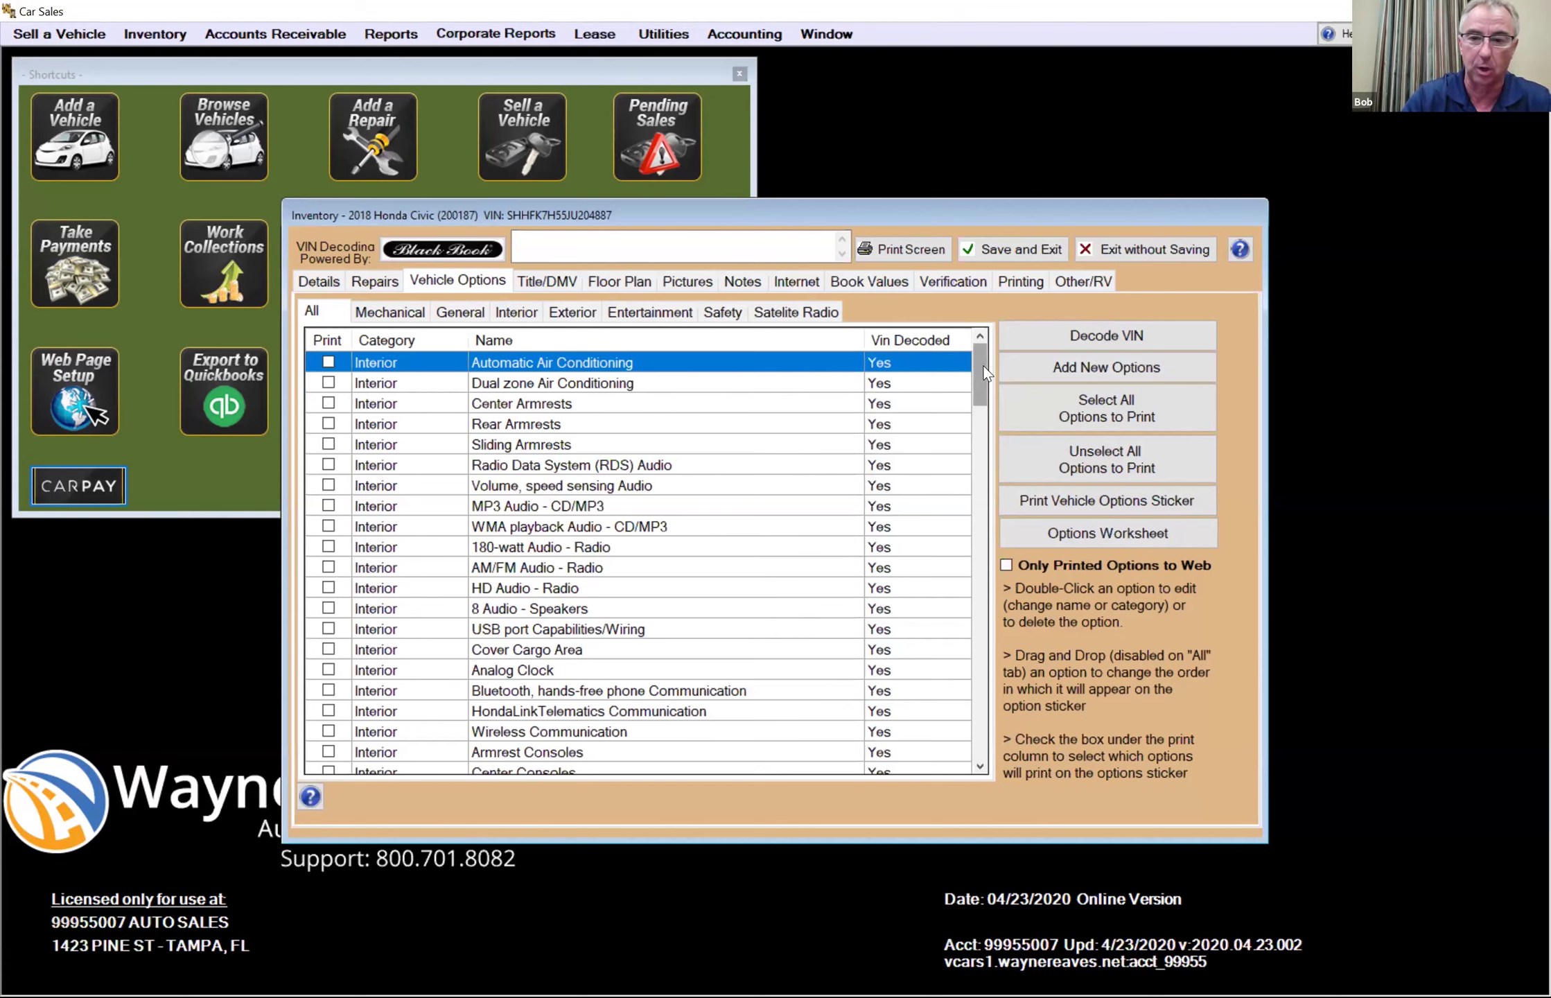
drag(983, 367, 976, 425)
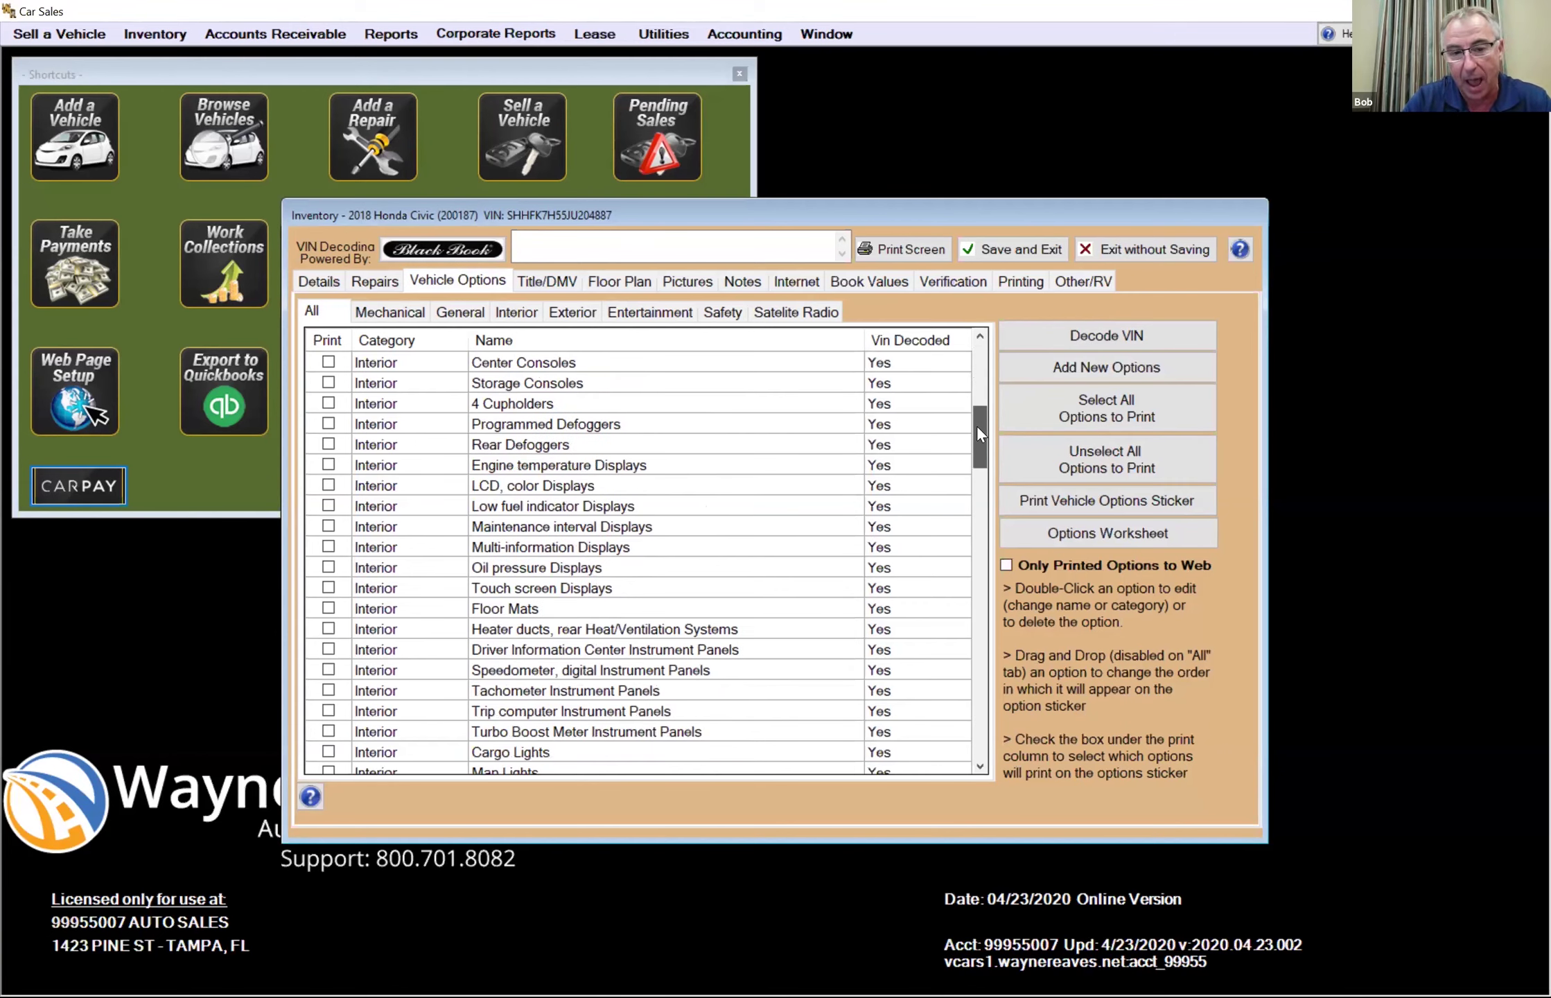
drag(976, 426, 977, 345)
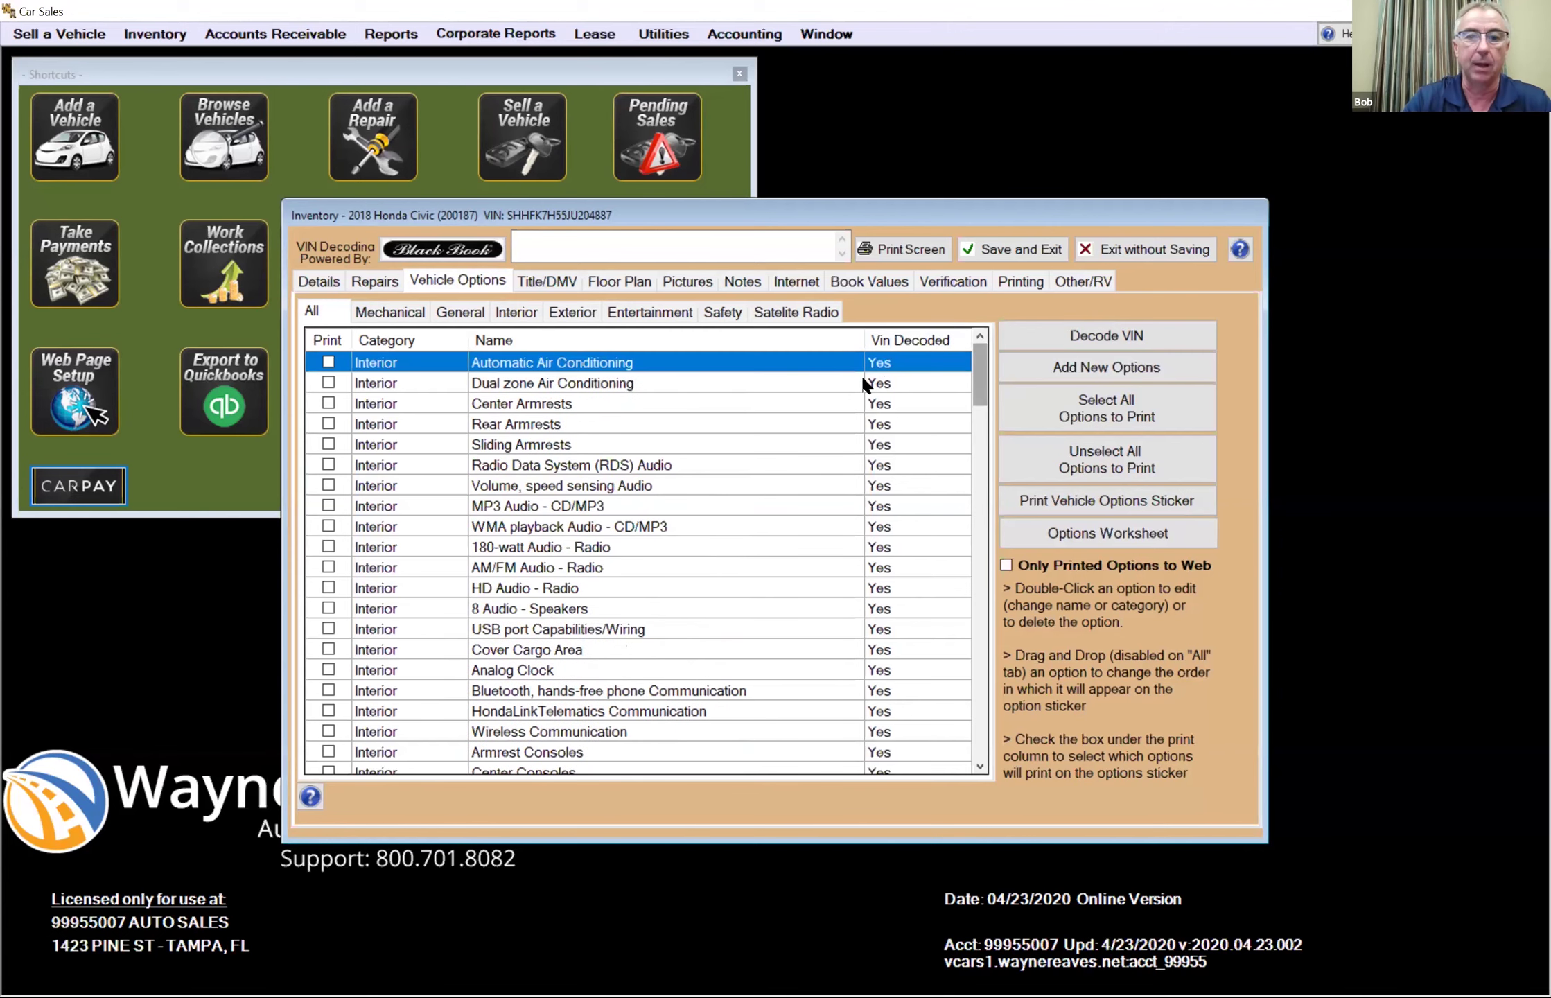
click(419, 313)
click(460, 312)
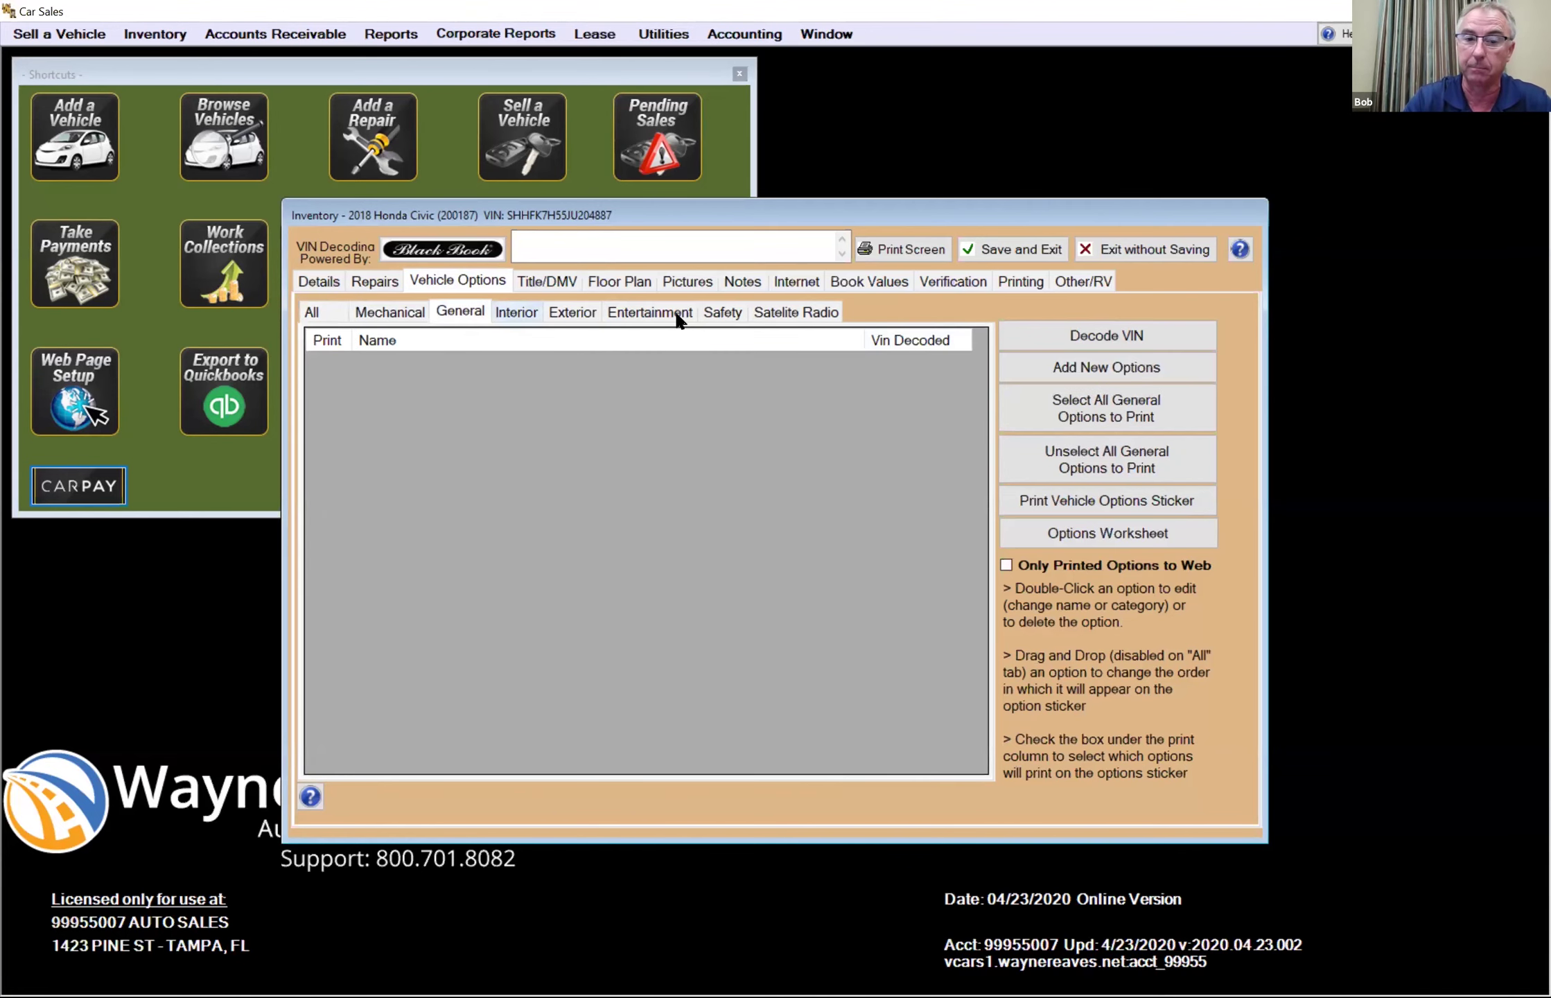
click(783, 312)
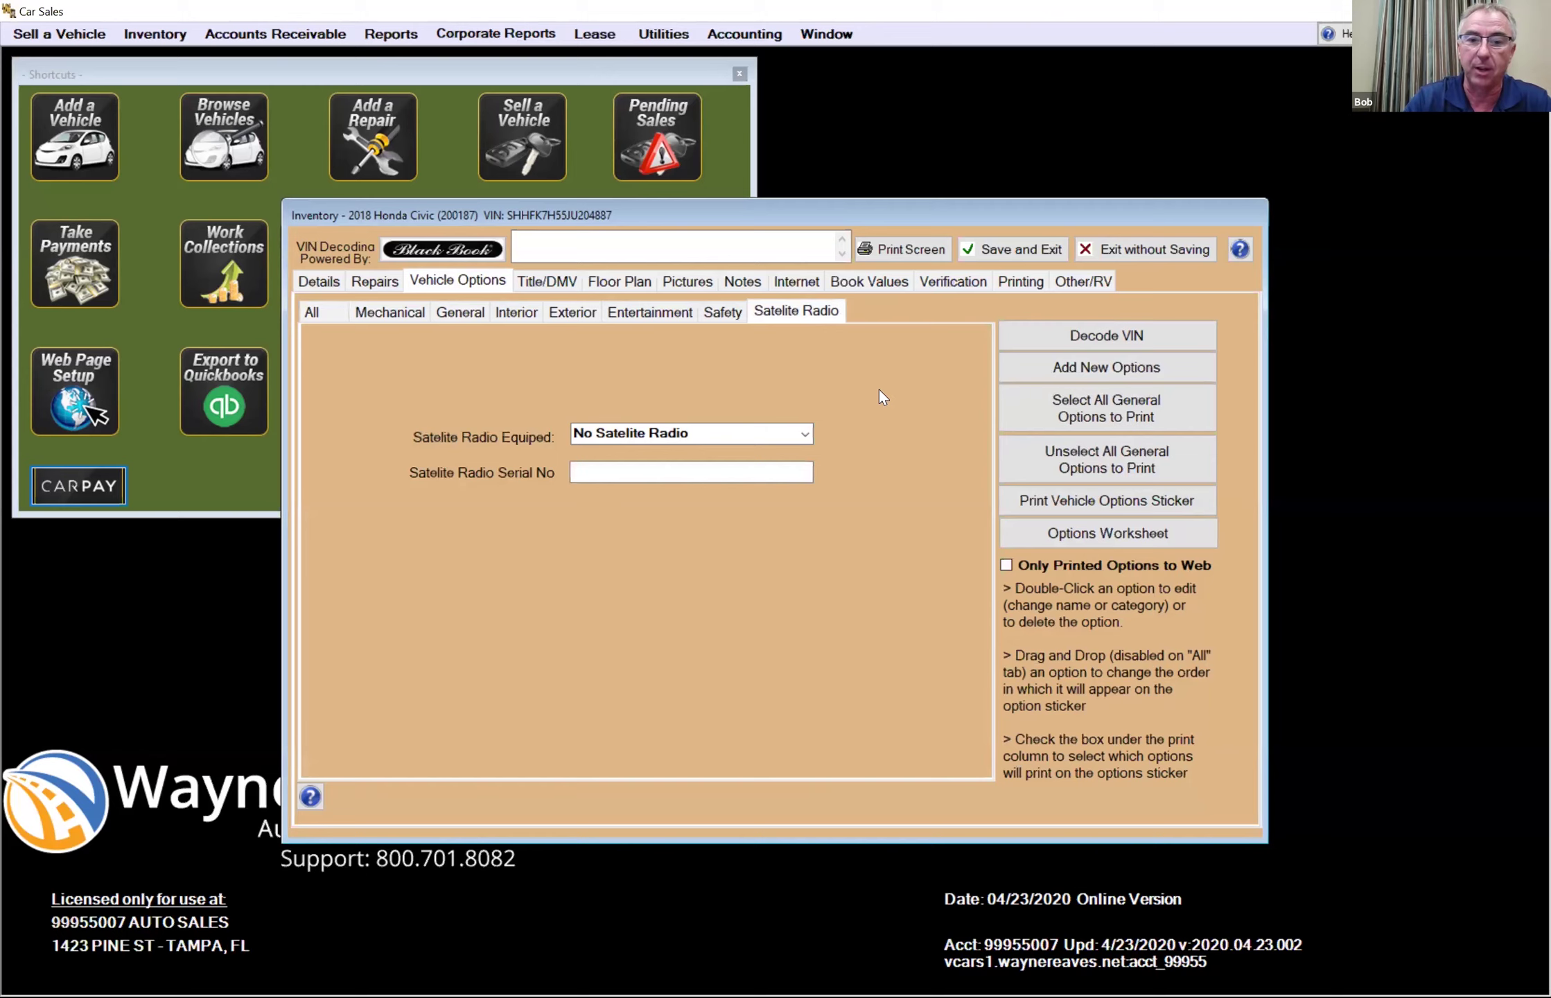
click(803, 435)
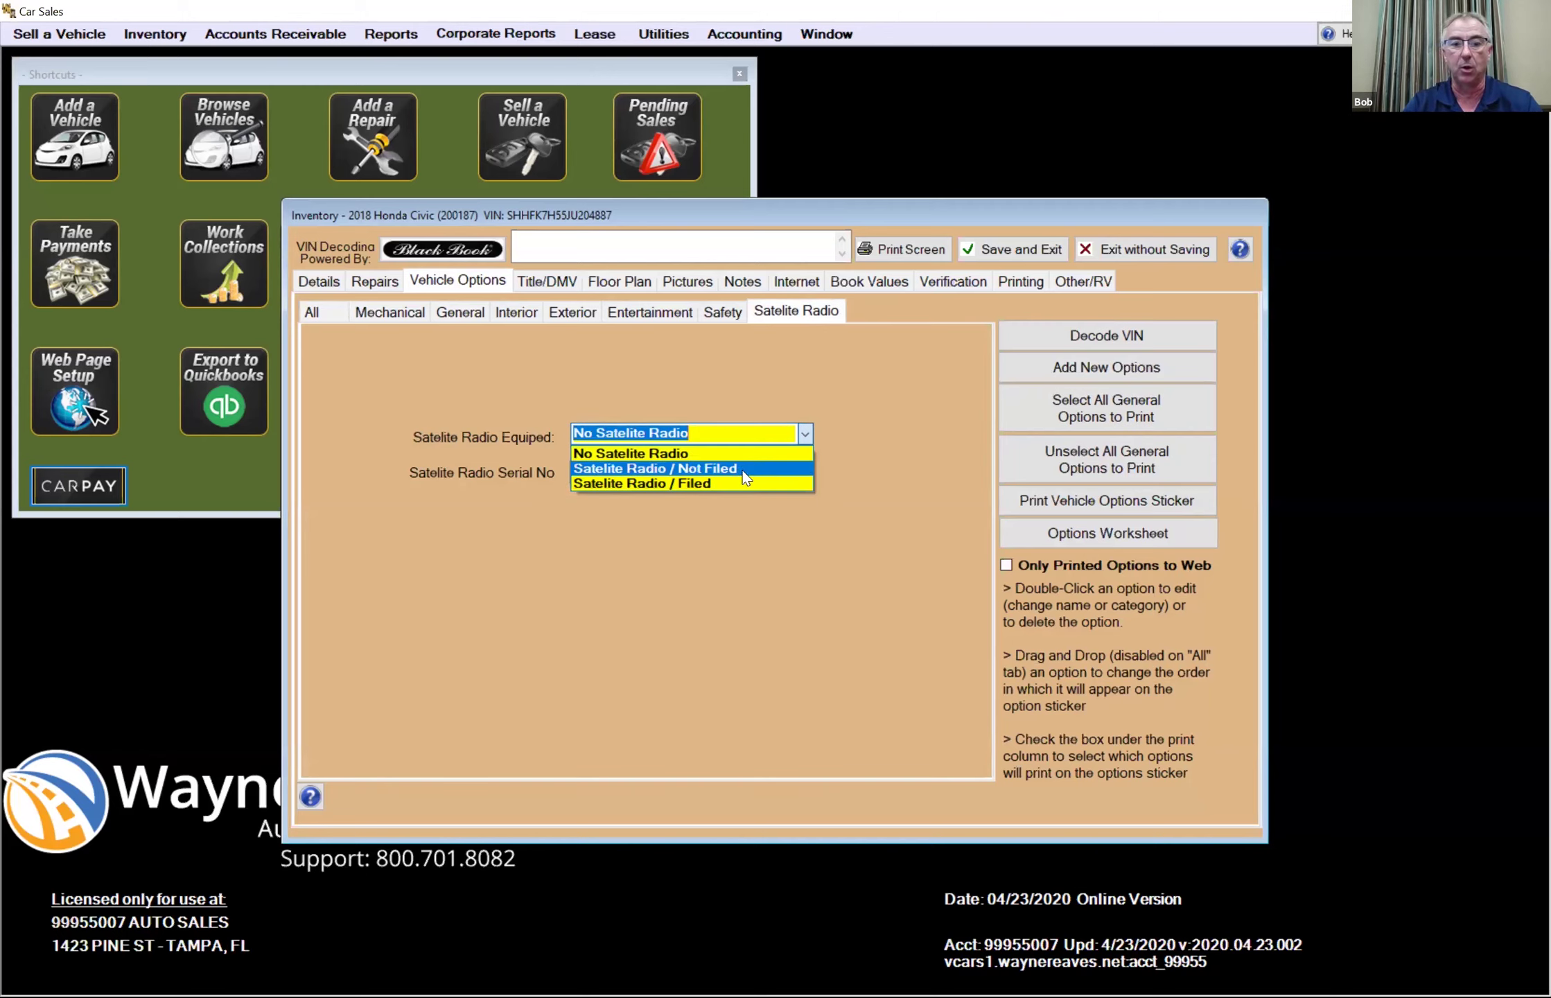
click(745, 470)
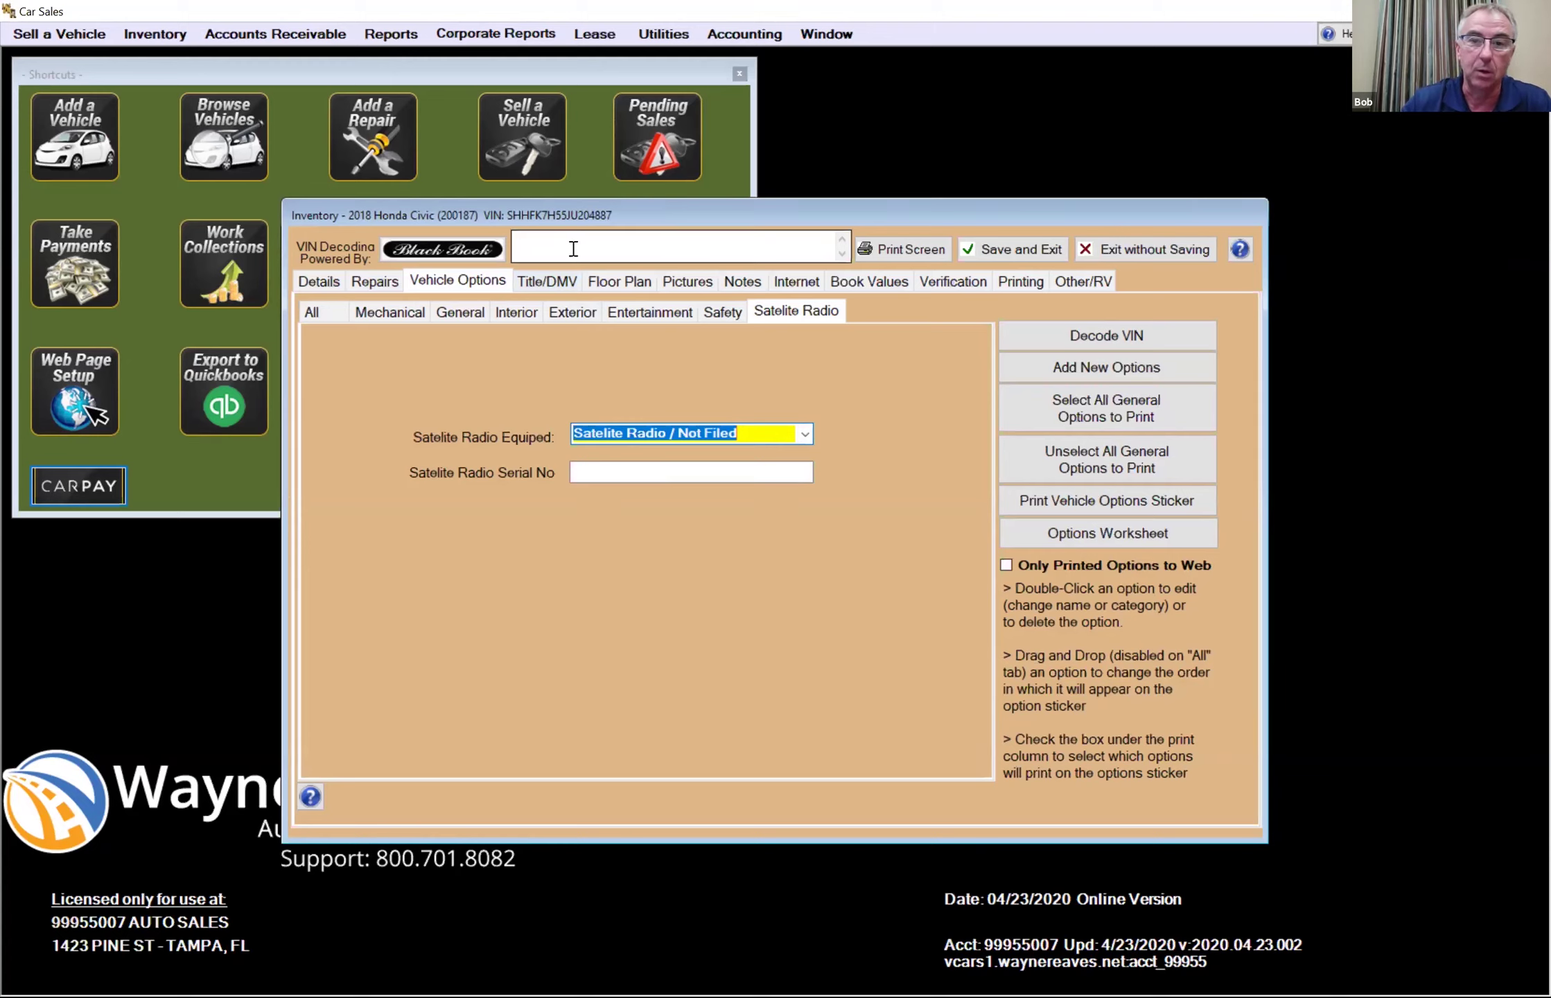
- Go through the vehicle's title and DMV details, marking it as Salvage and Branded, up to the GPS device serial number
click(537, 282)
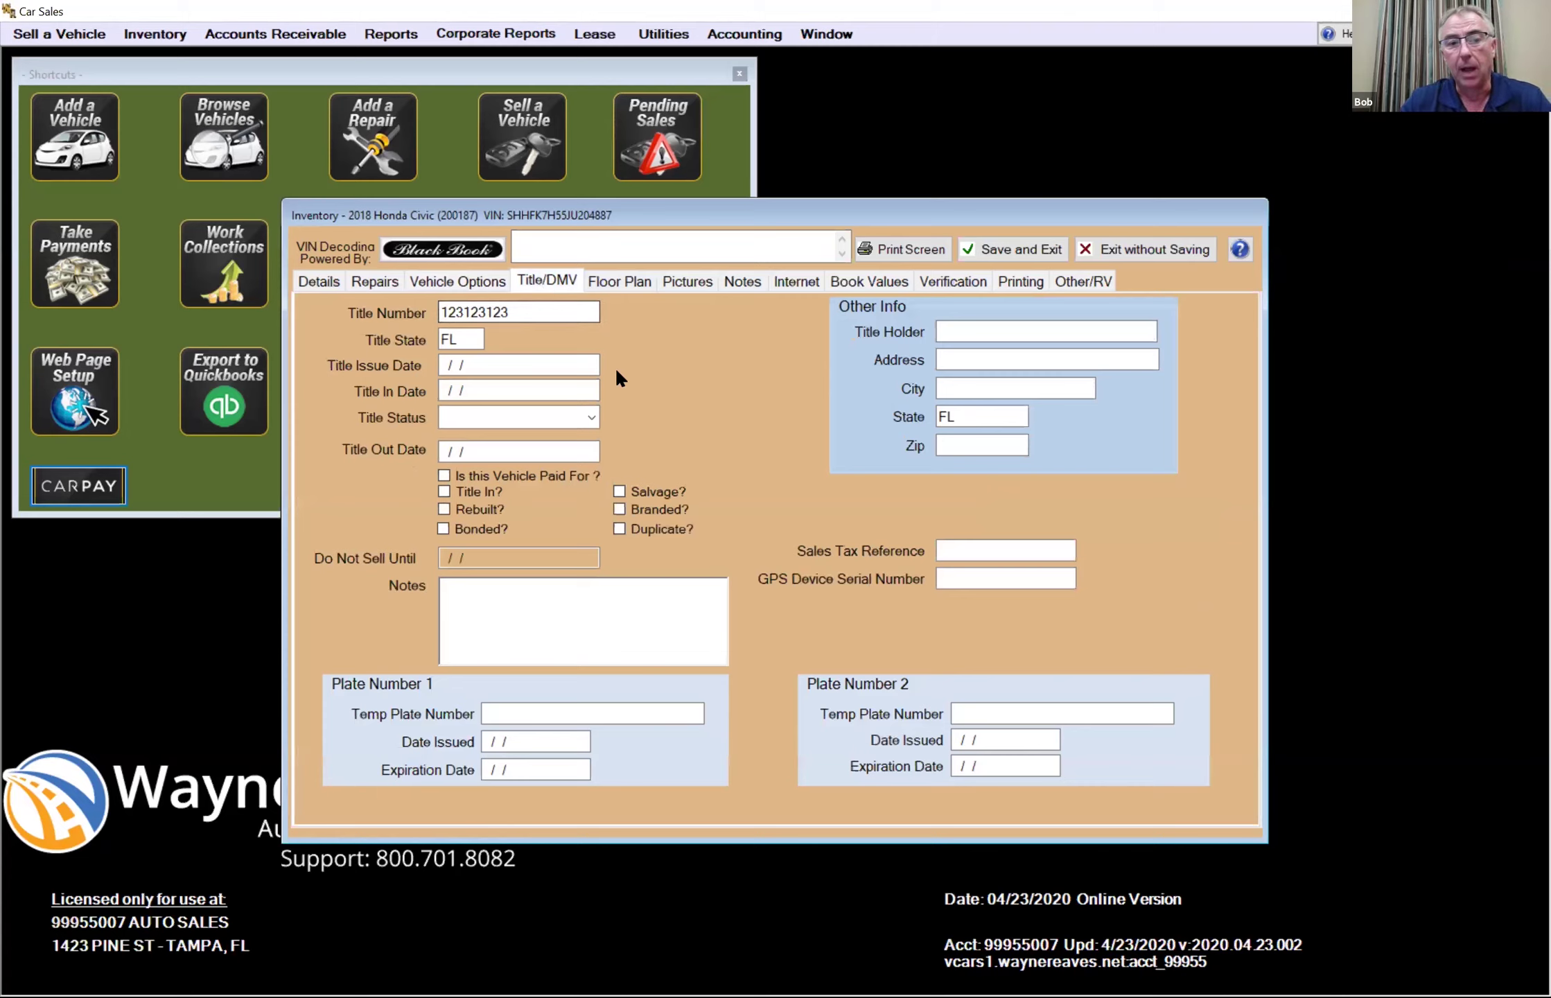
click(518, 365)
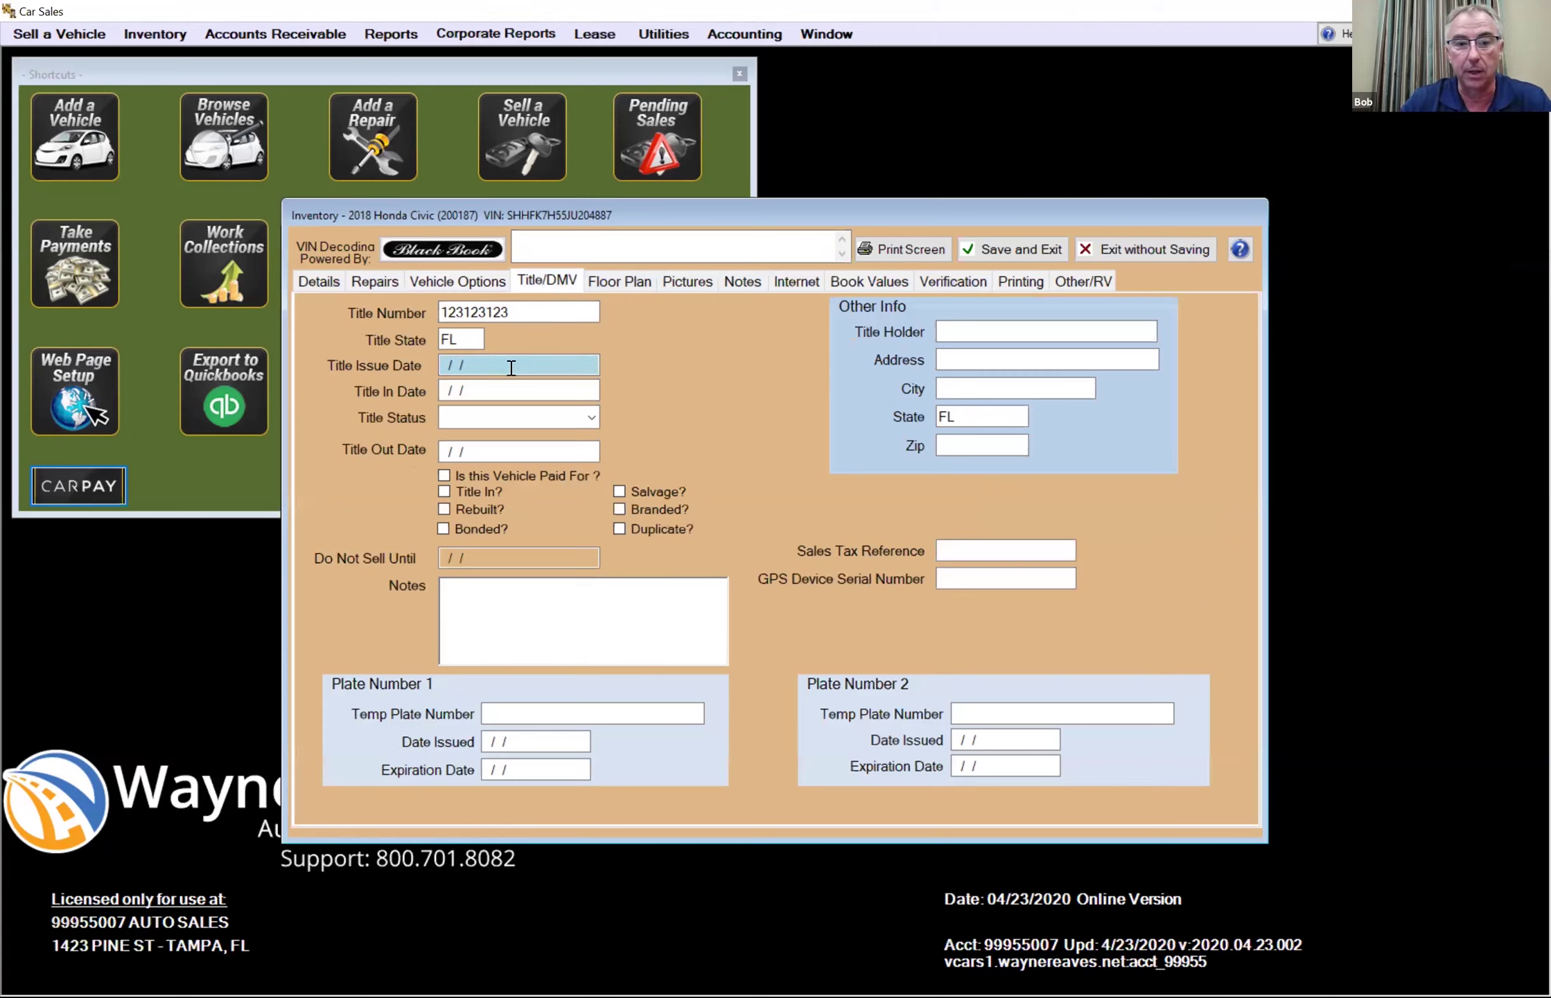
click(510, 365)
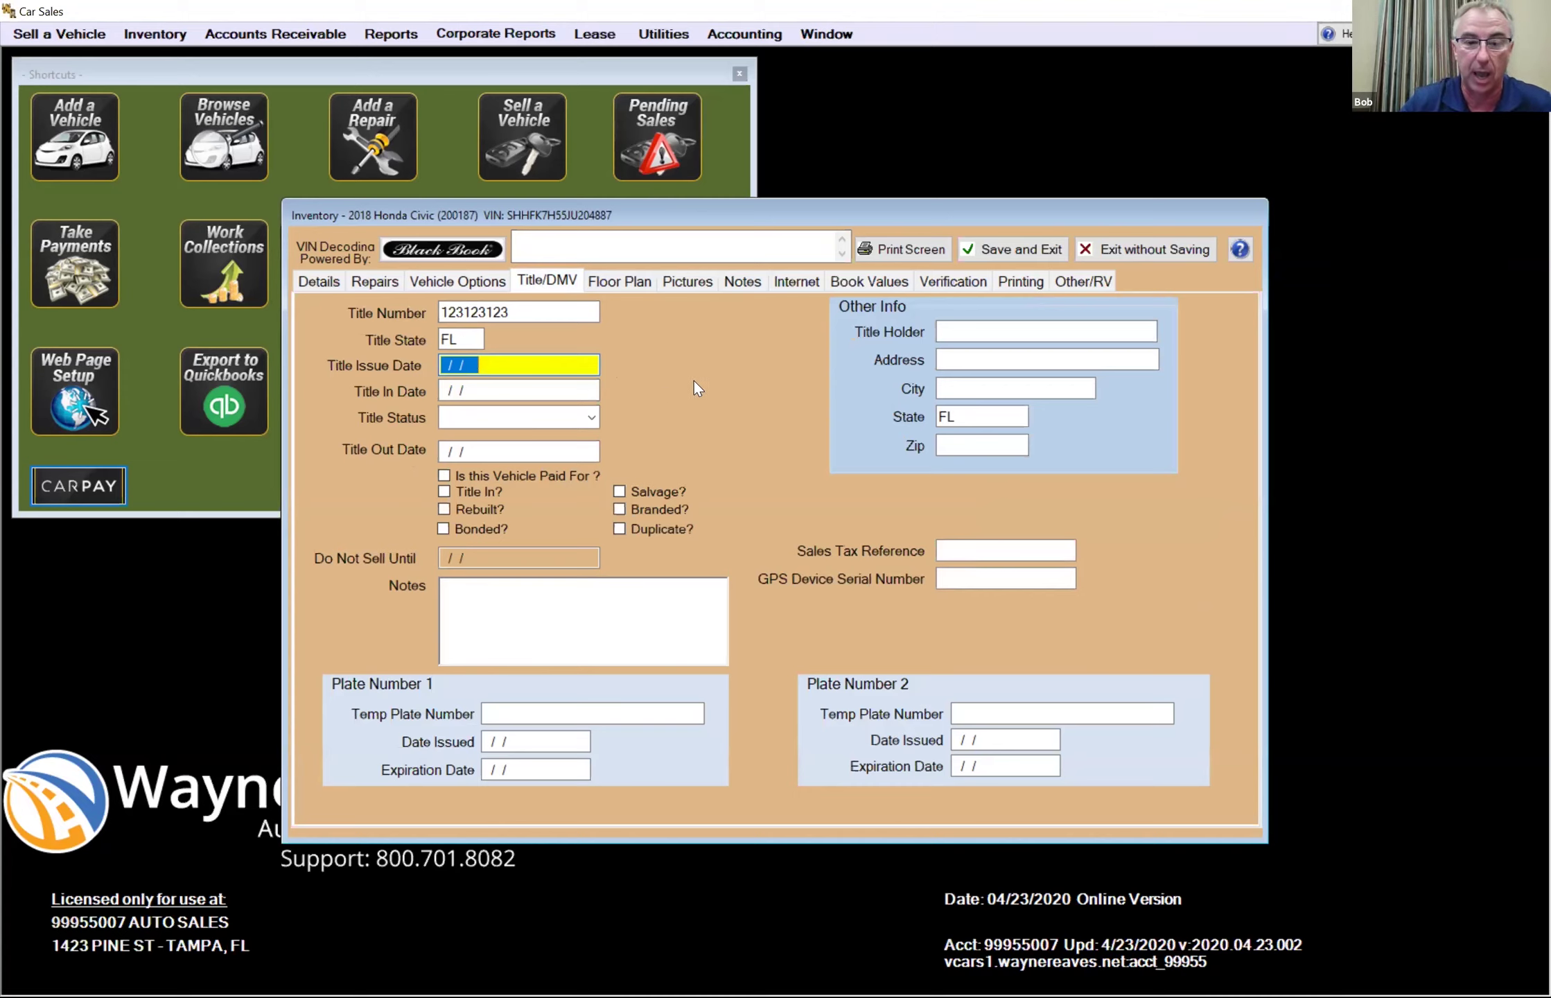
click(473, 491)
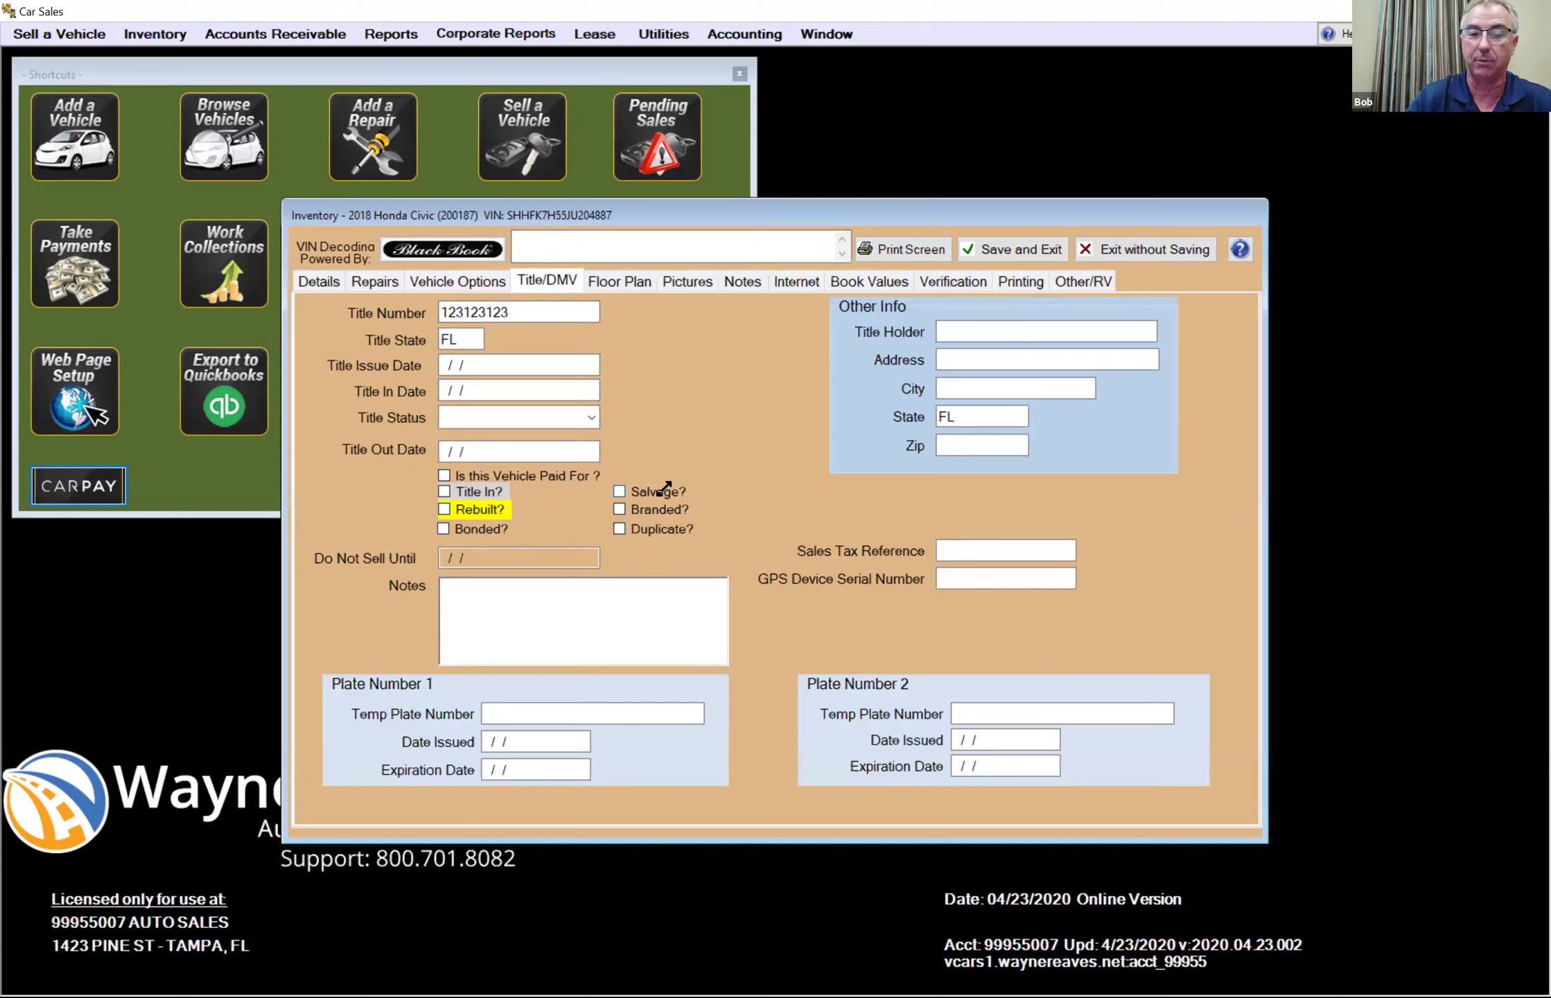
click(618, 492)
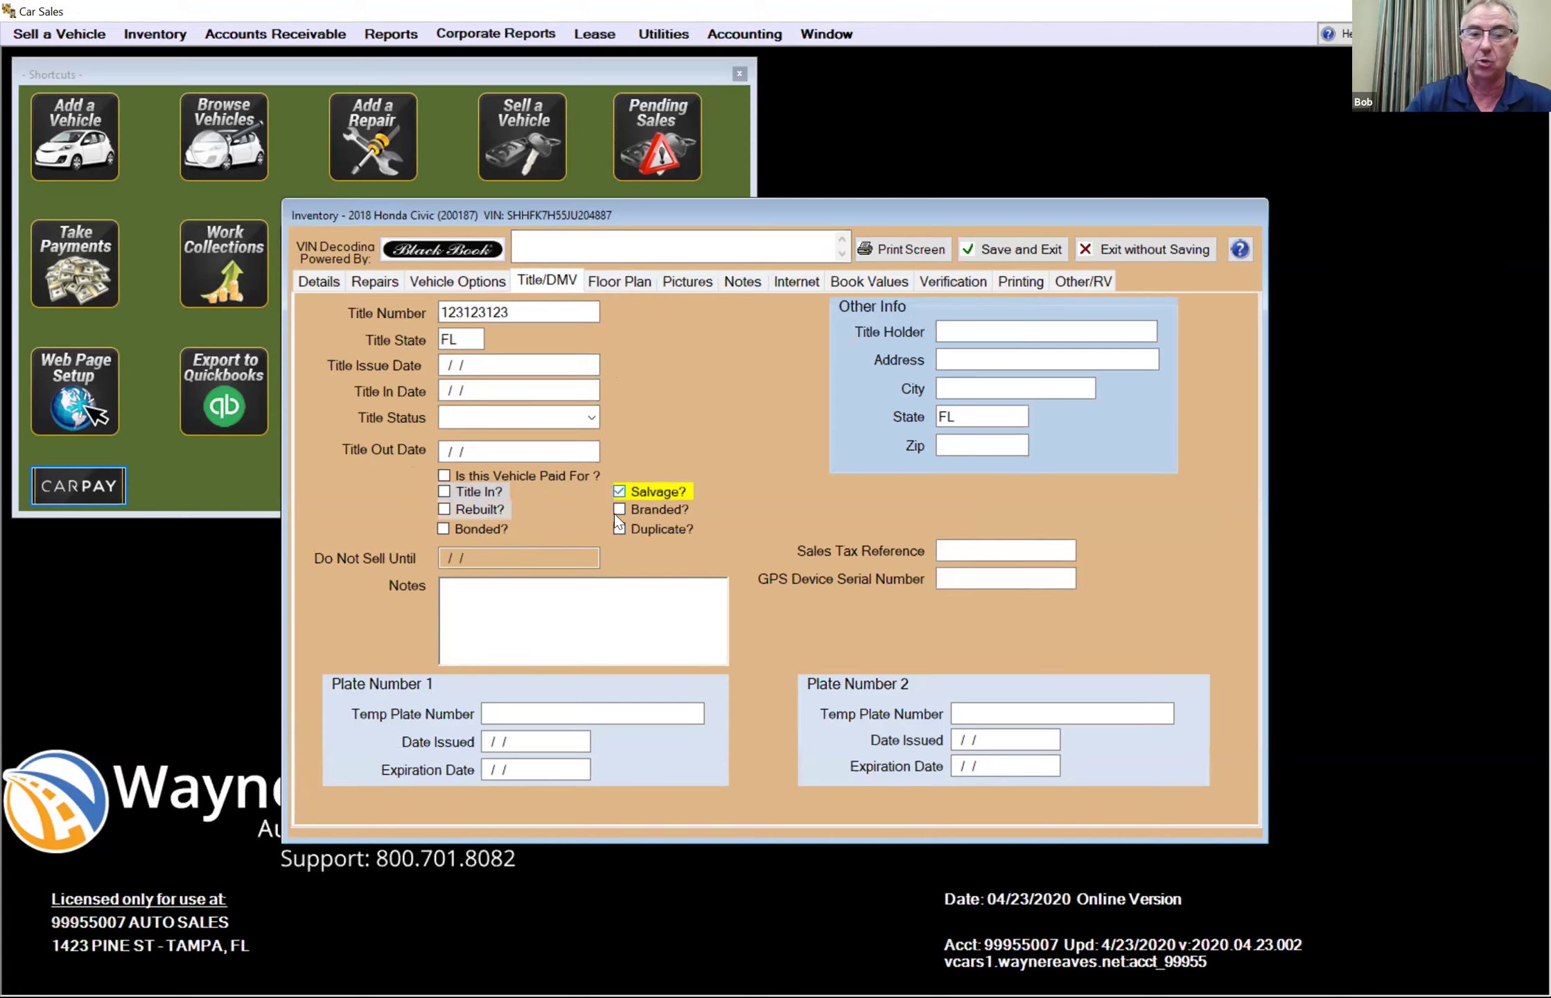
click(619, 510)
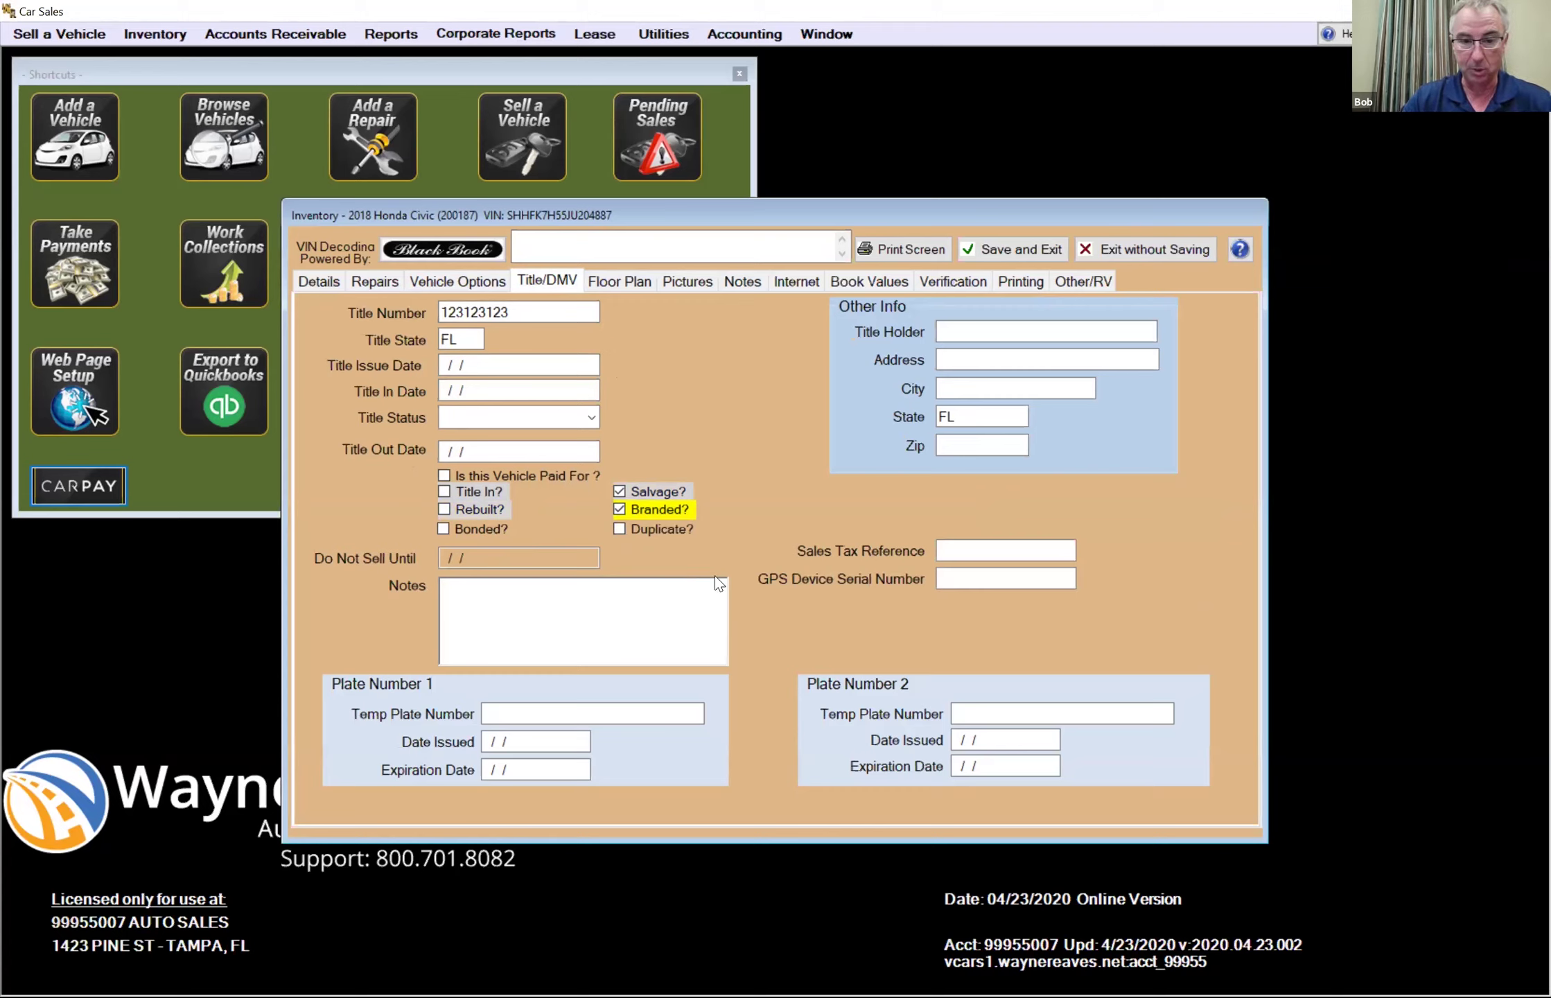
click(944, 578)
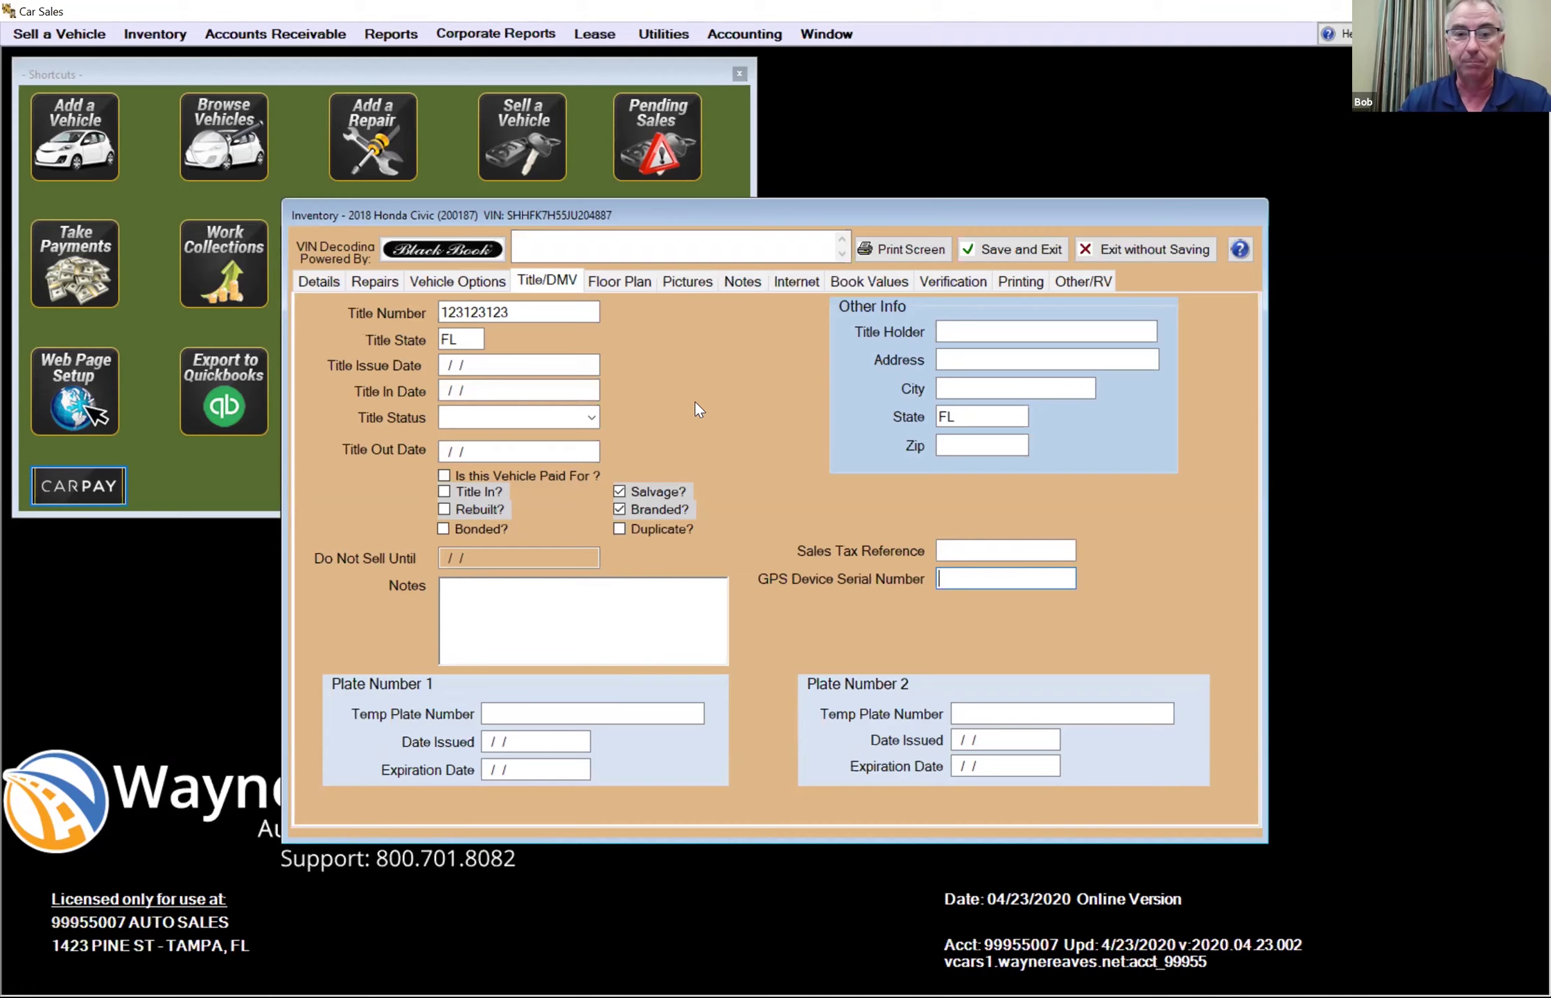
- Try marking the vehicle as floor planned, view the list of floor plan companies, and remove the vehicle's floor plan data
click(622, 281)
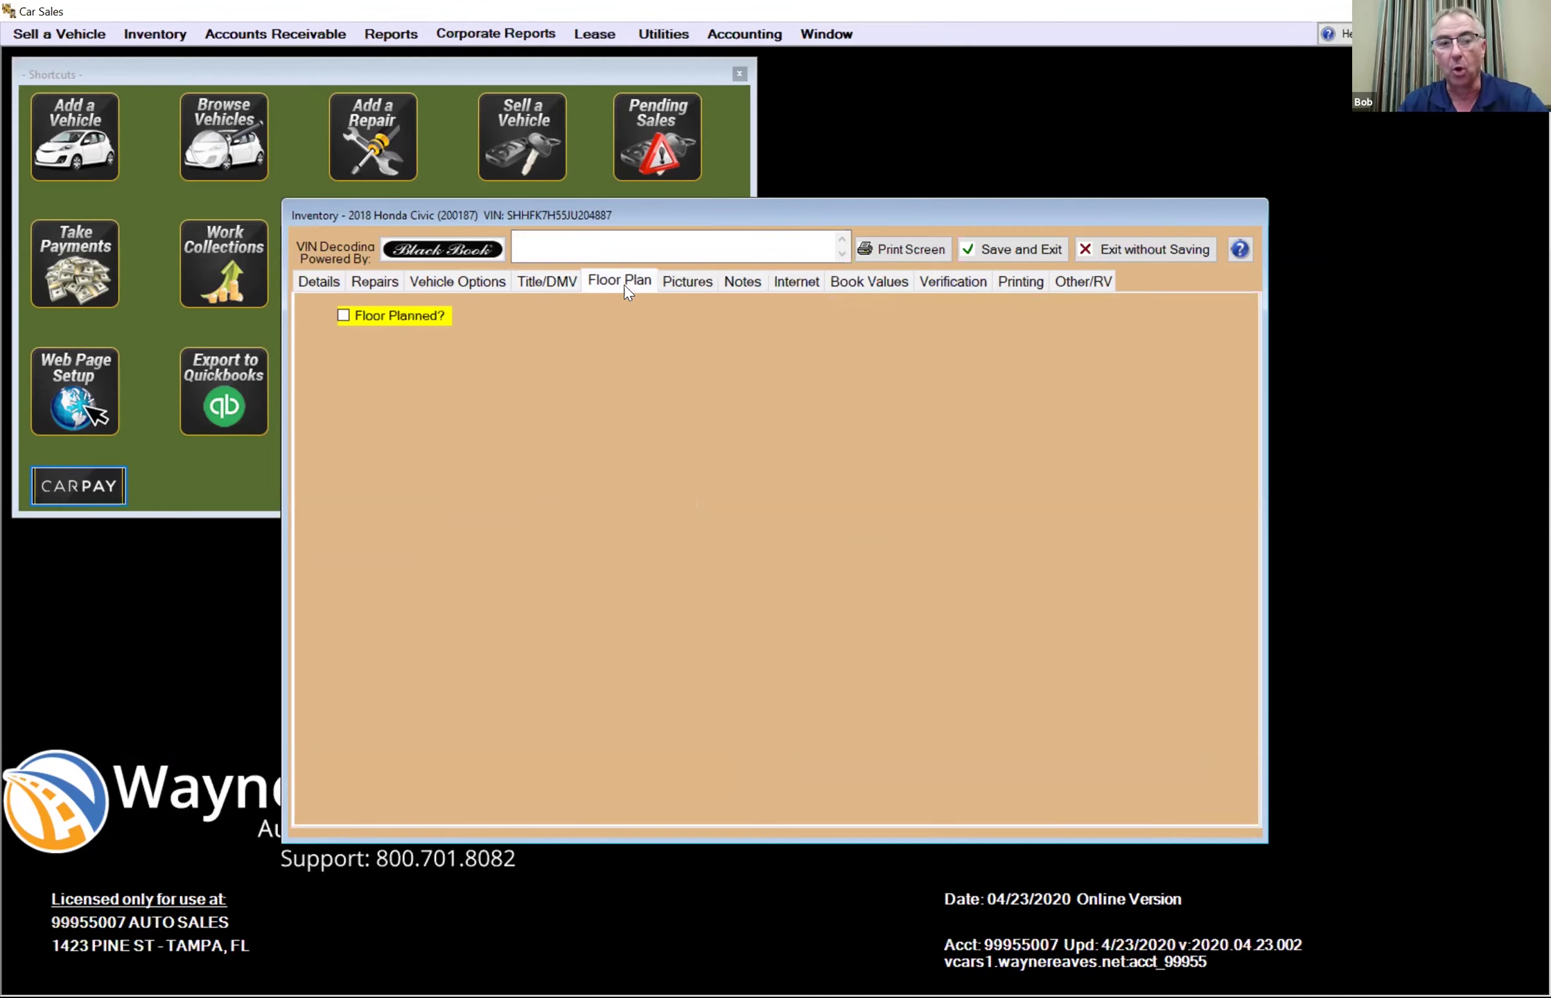
click(352, 315)
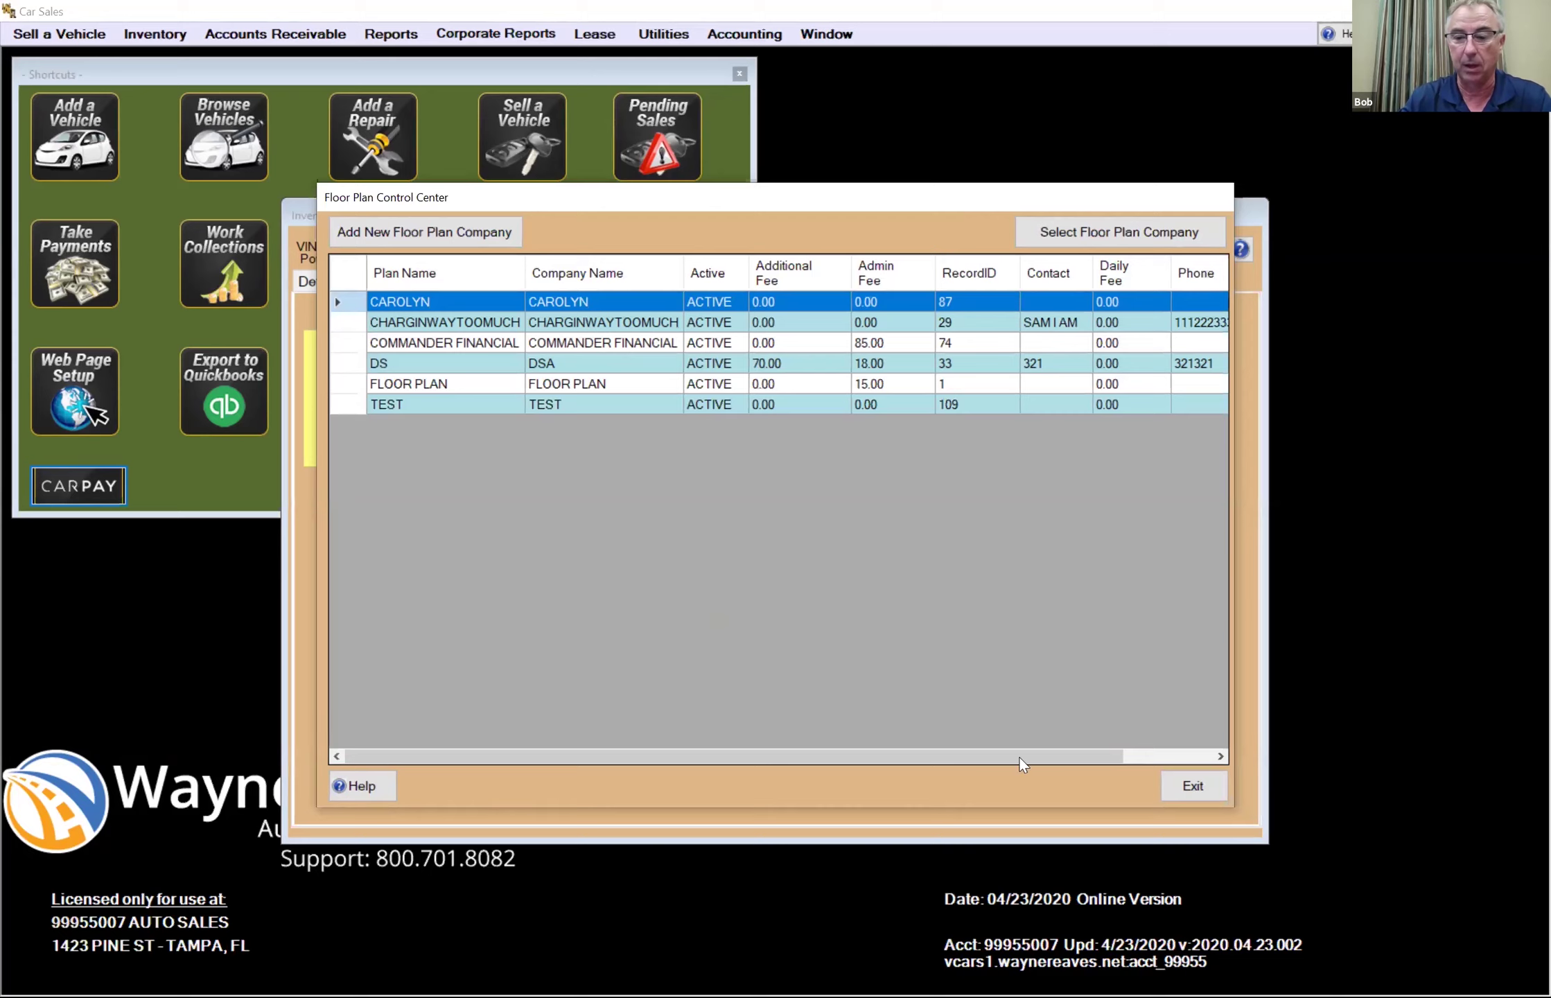
click(1177, 784)
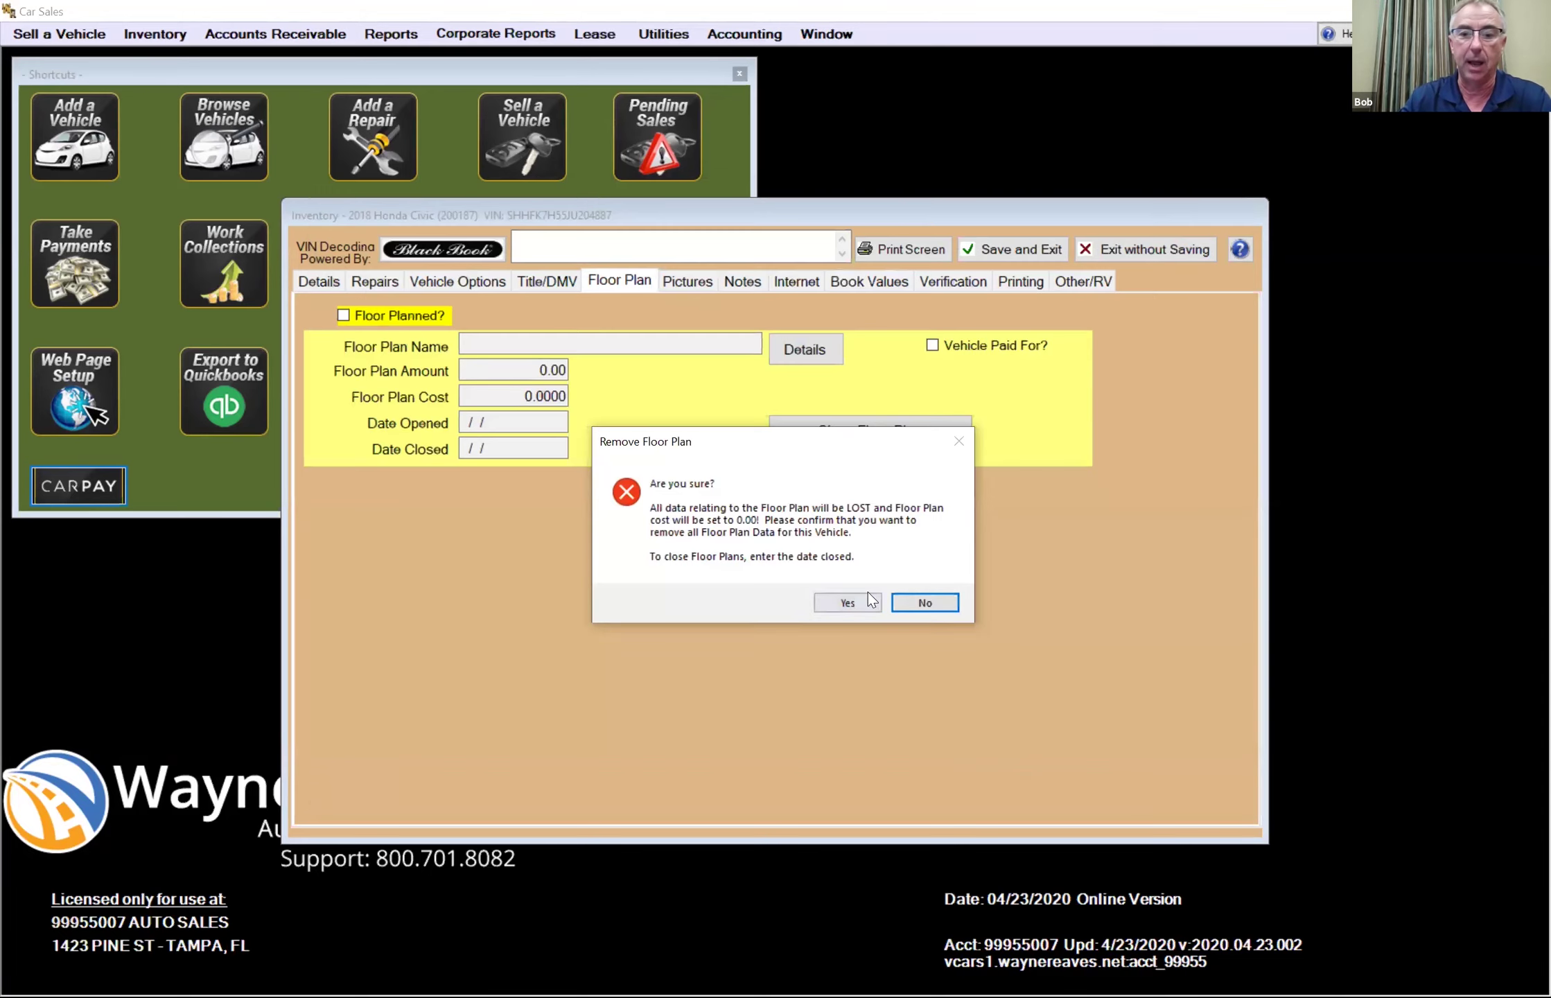
click(847, 602)
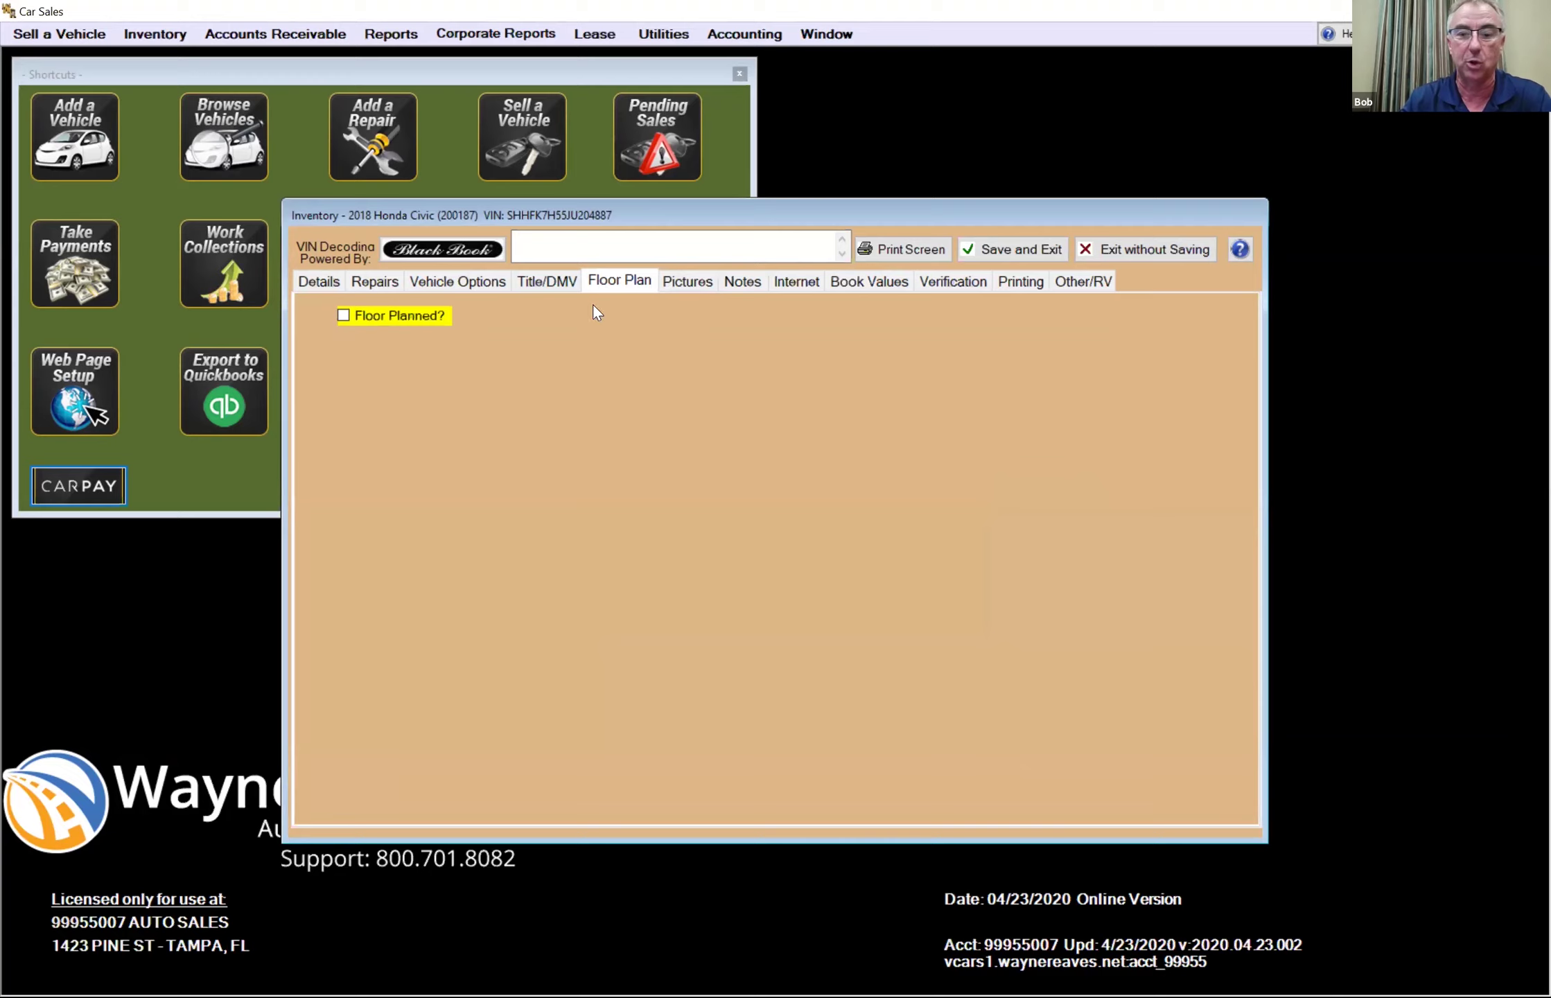
- Check the vehicle's uploaded pictures and its notes
click(688, 282)
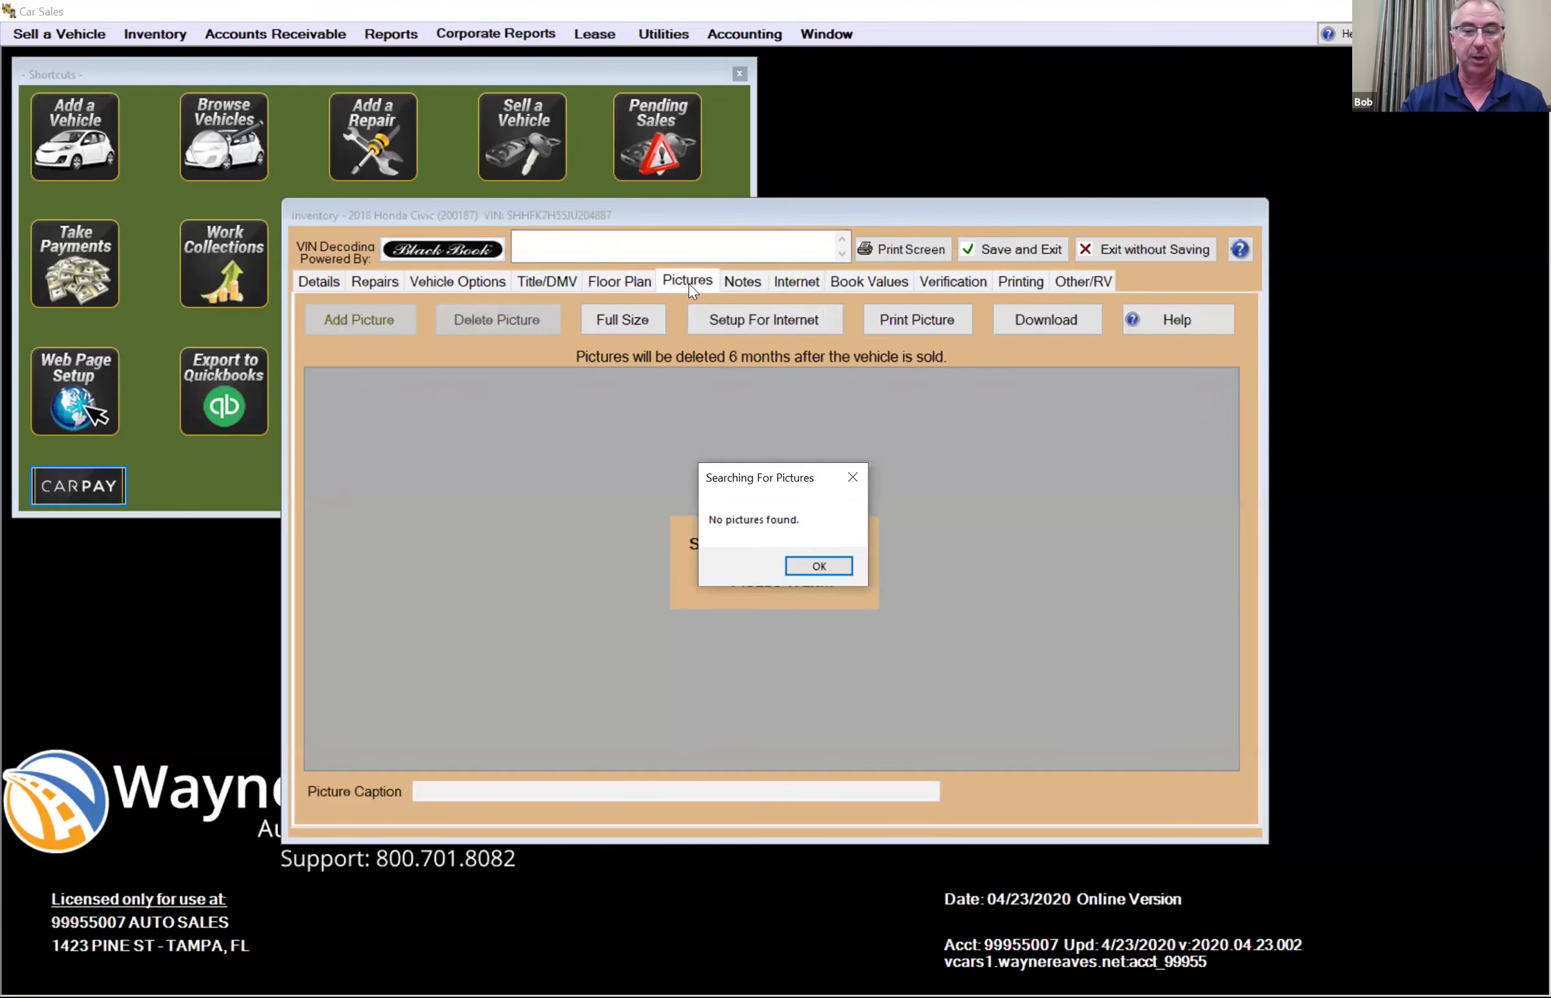
click(803, 566)
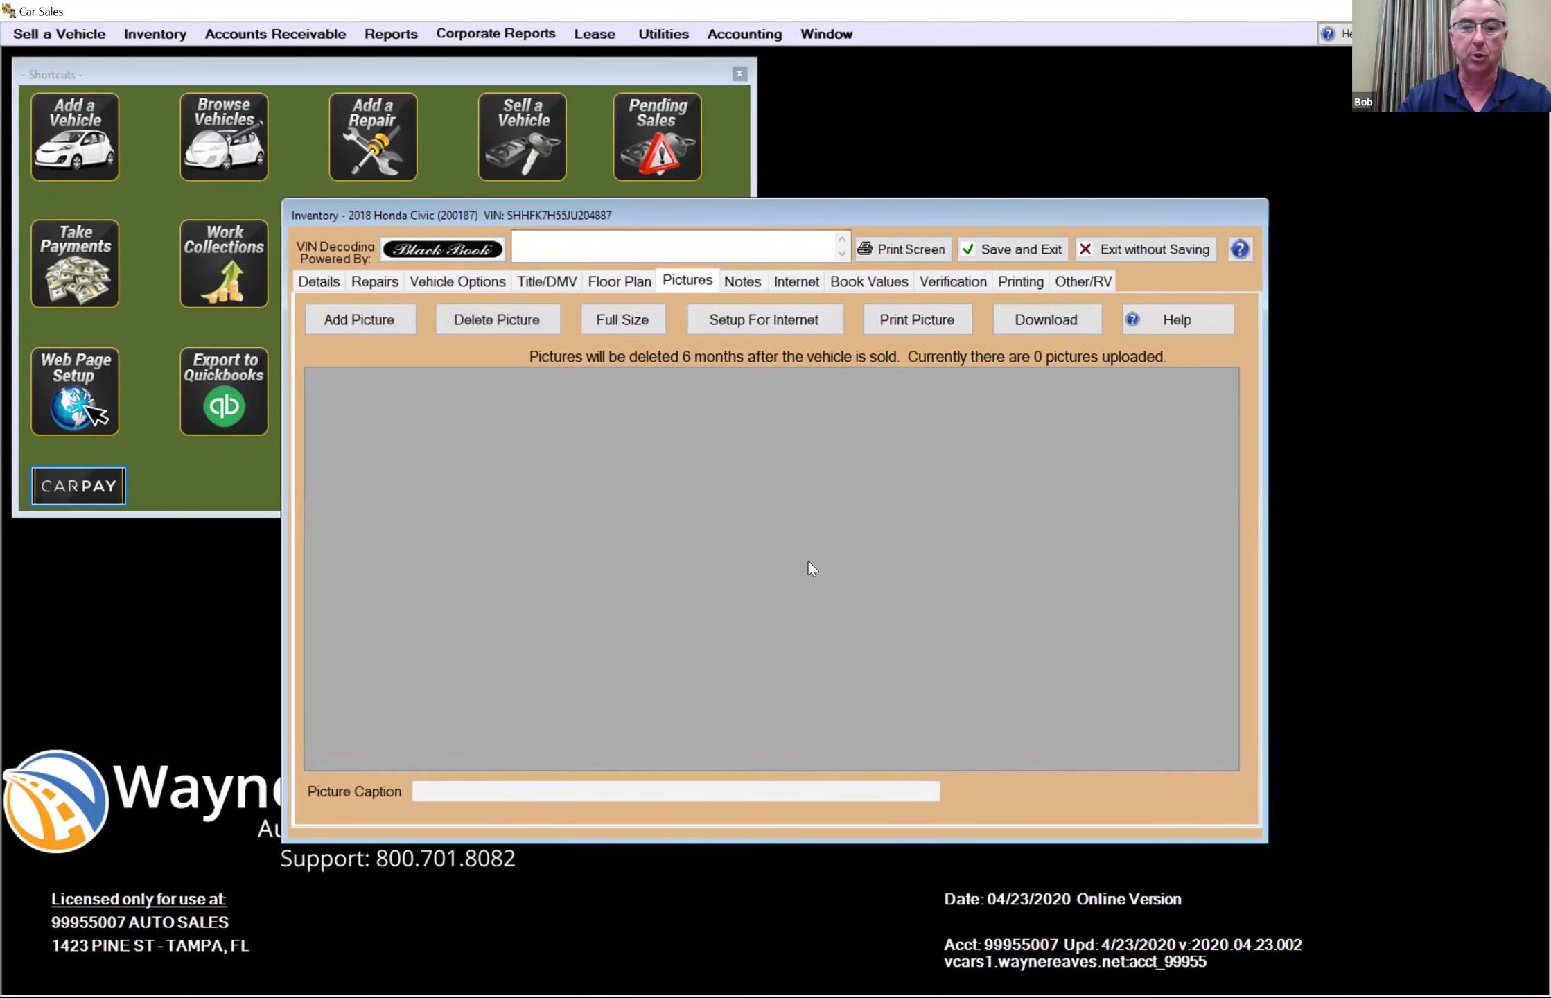
click(743, 286)
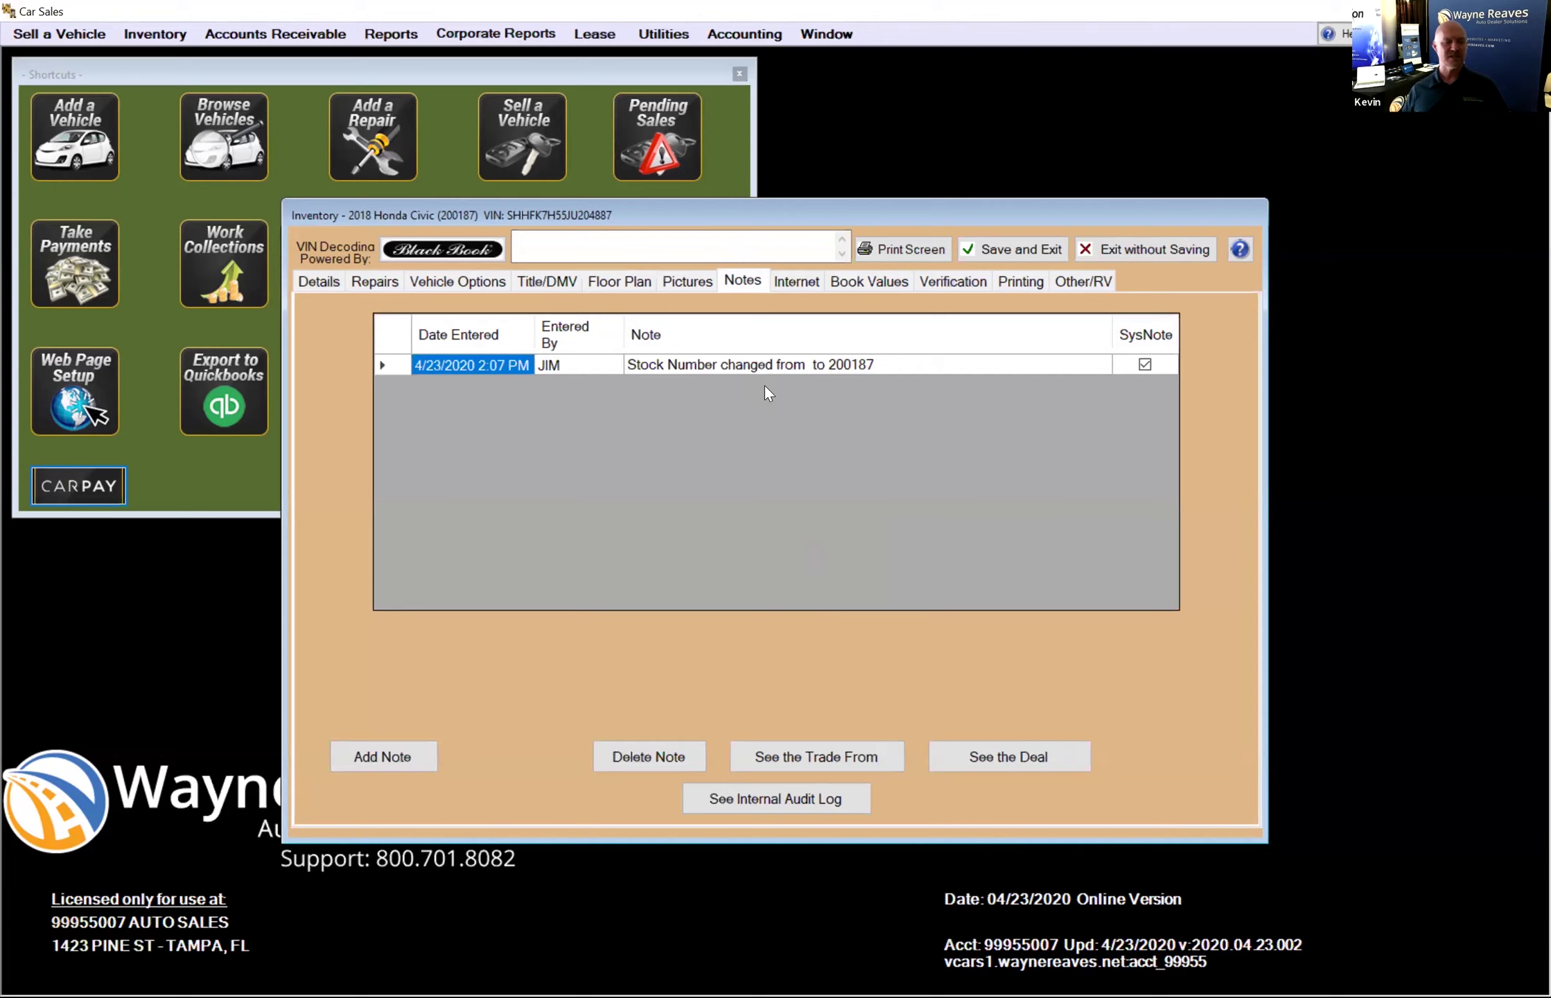
- Add the picture AdobeStock_312662.jpeg from the Zoom Backdrops folder under Pictures to the vehicle
click(676, 281)
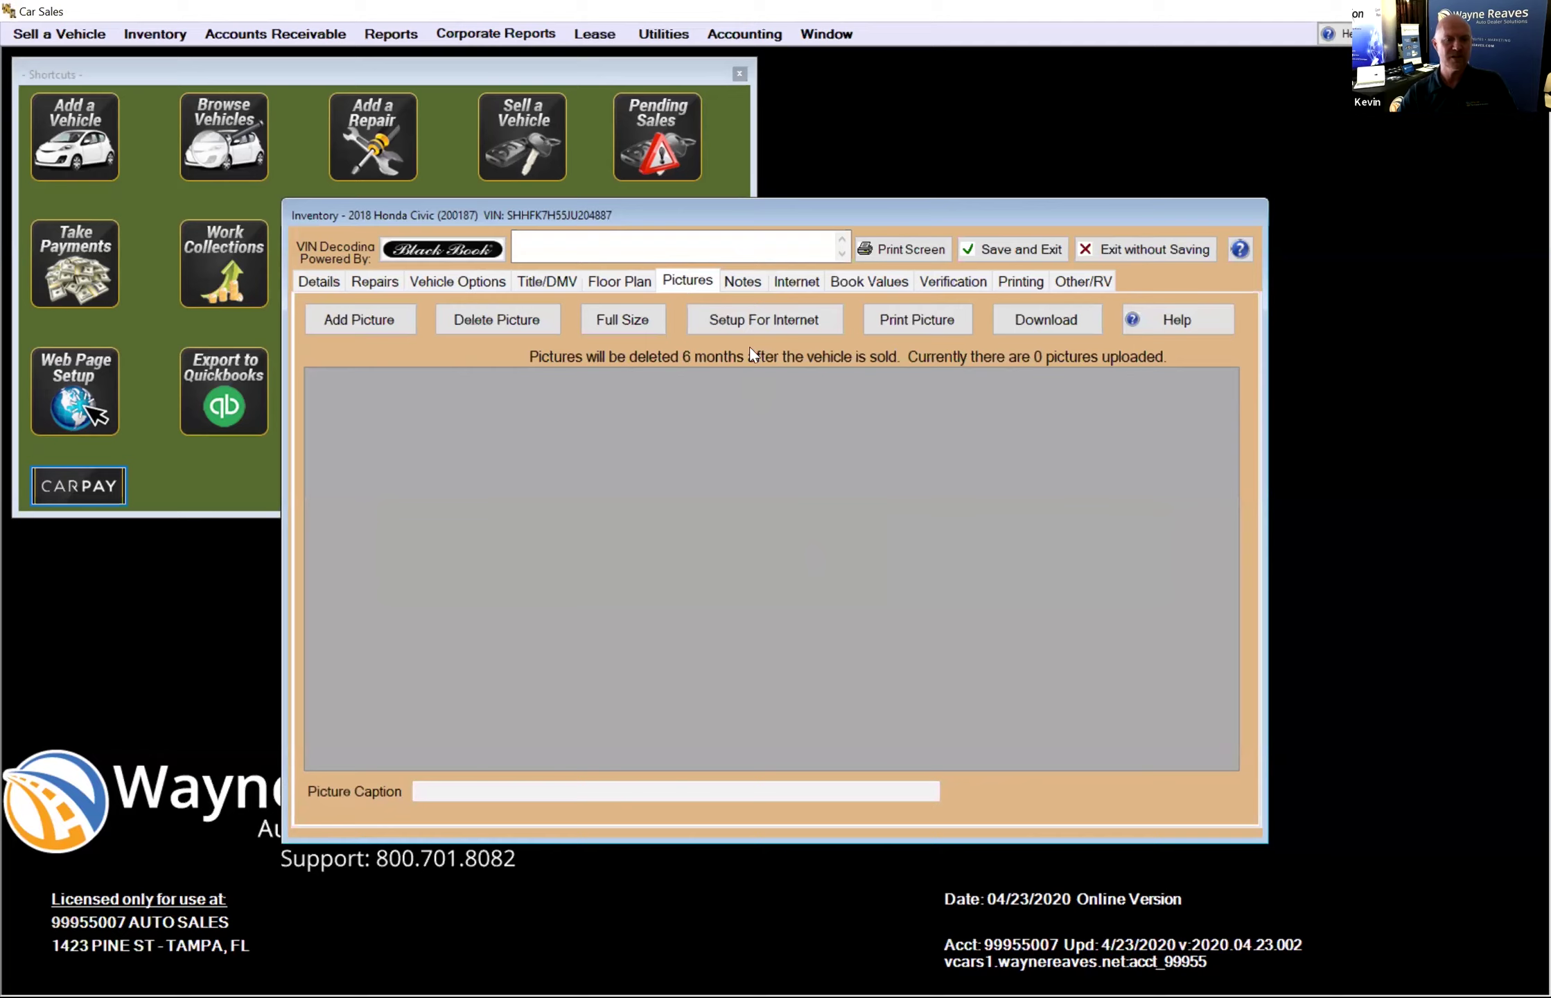
click(371, 317)
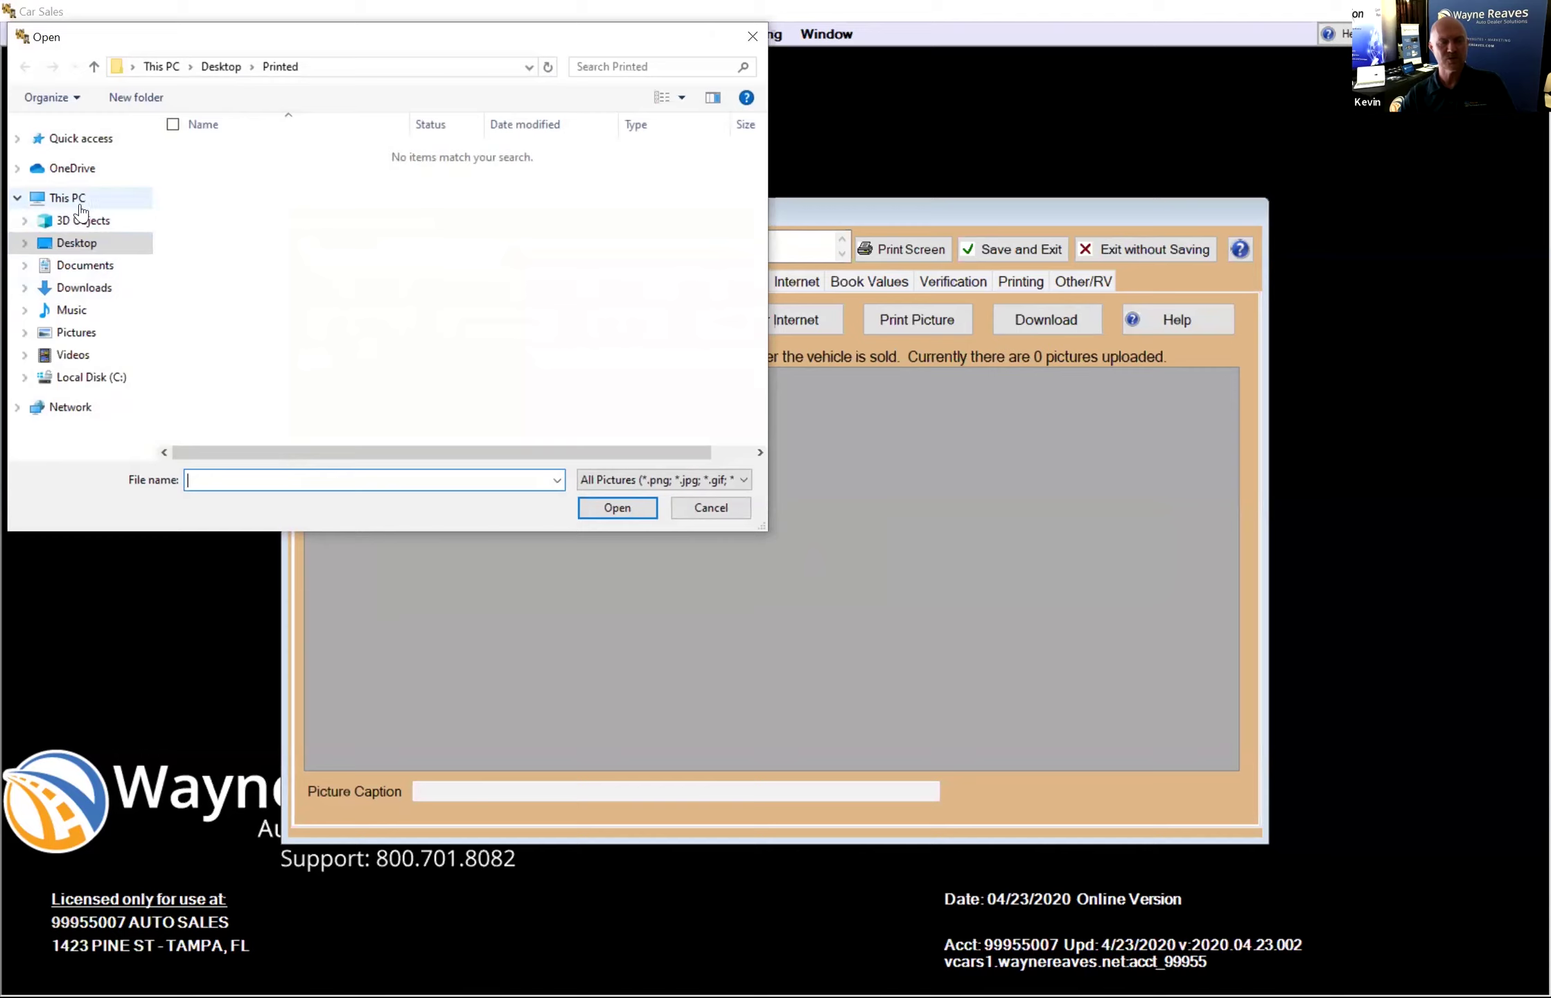
click(67, 334)
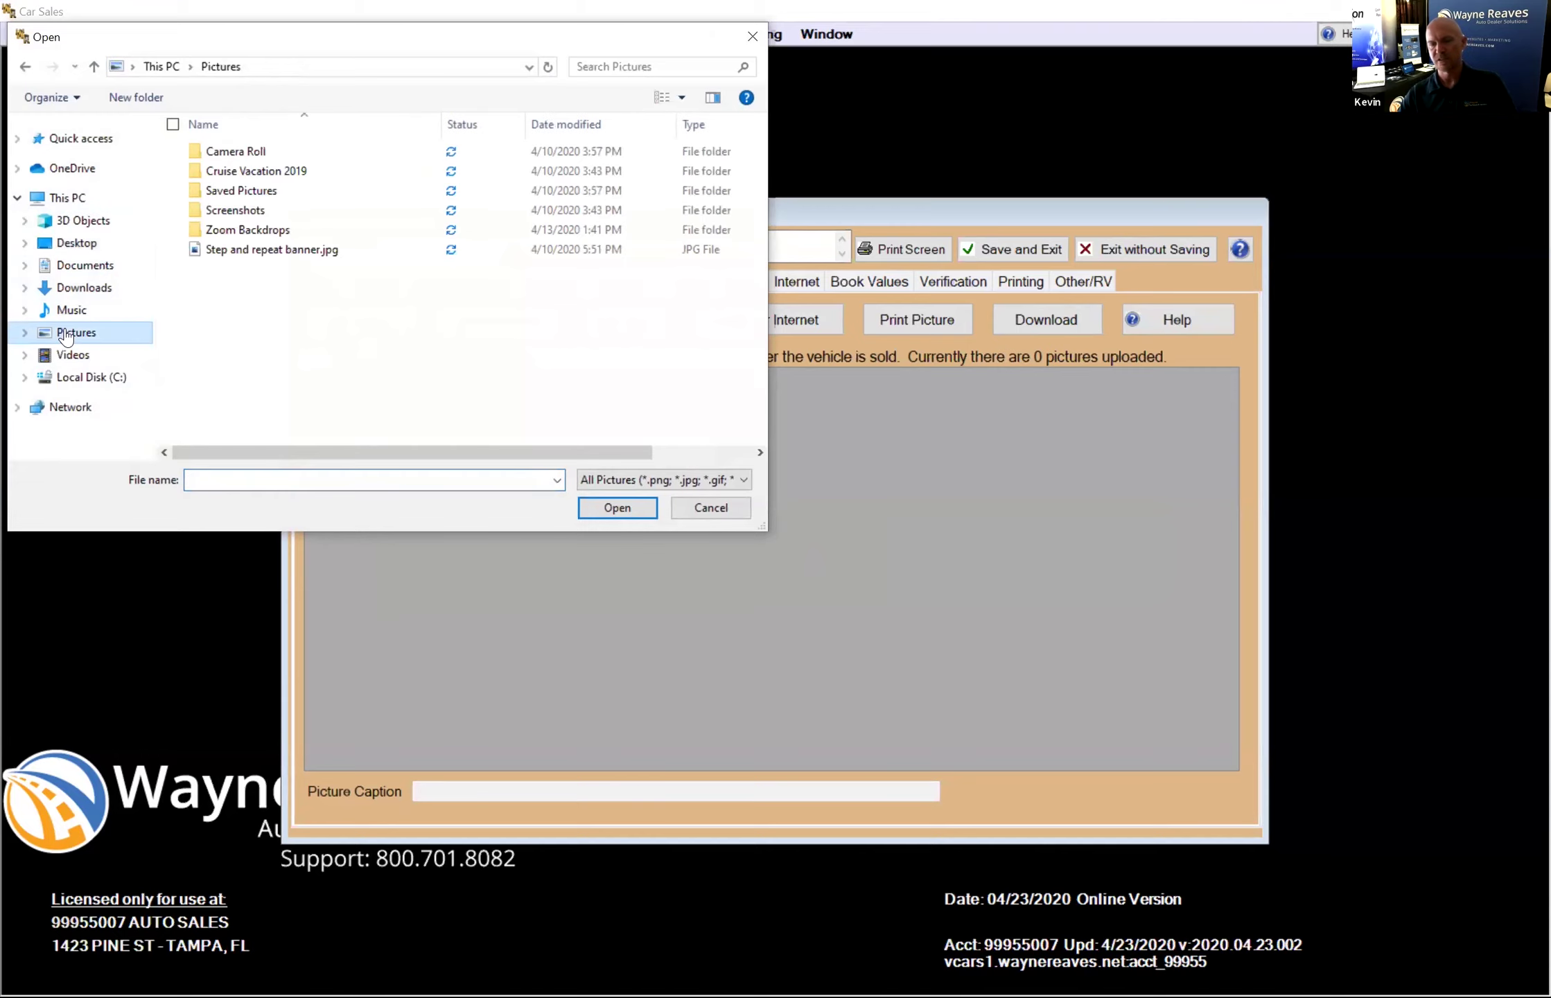
double_click(247, 194)
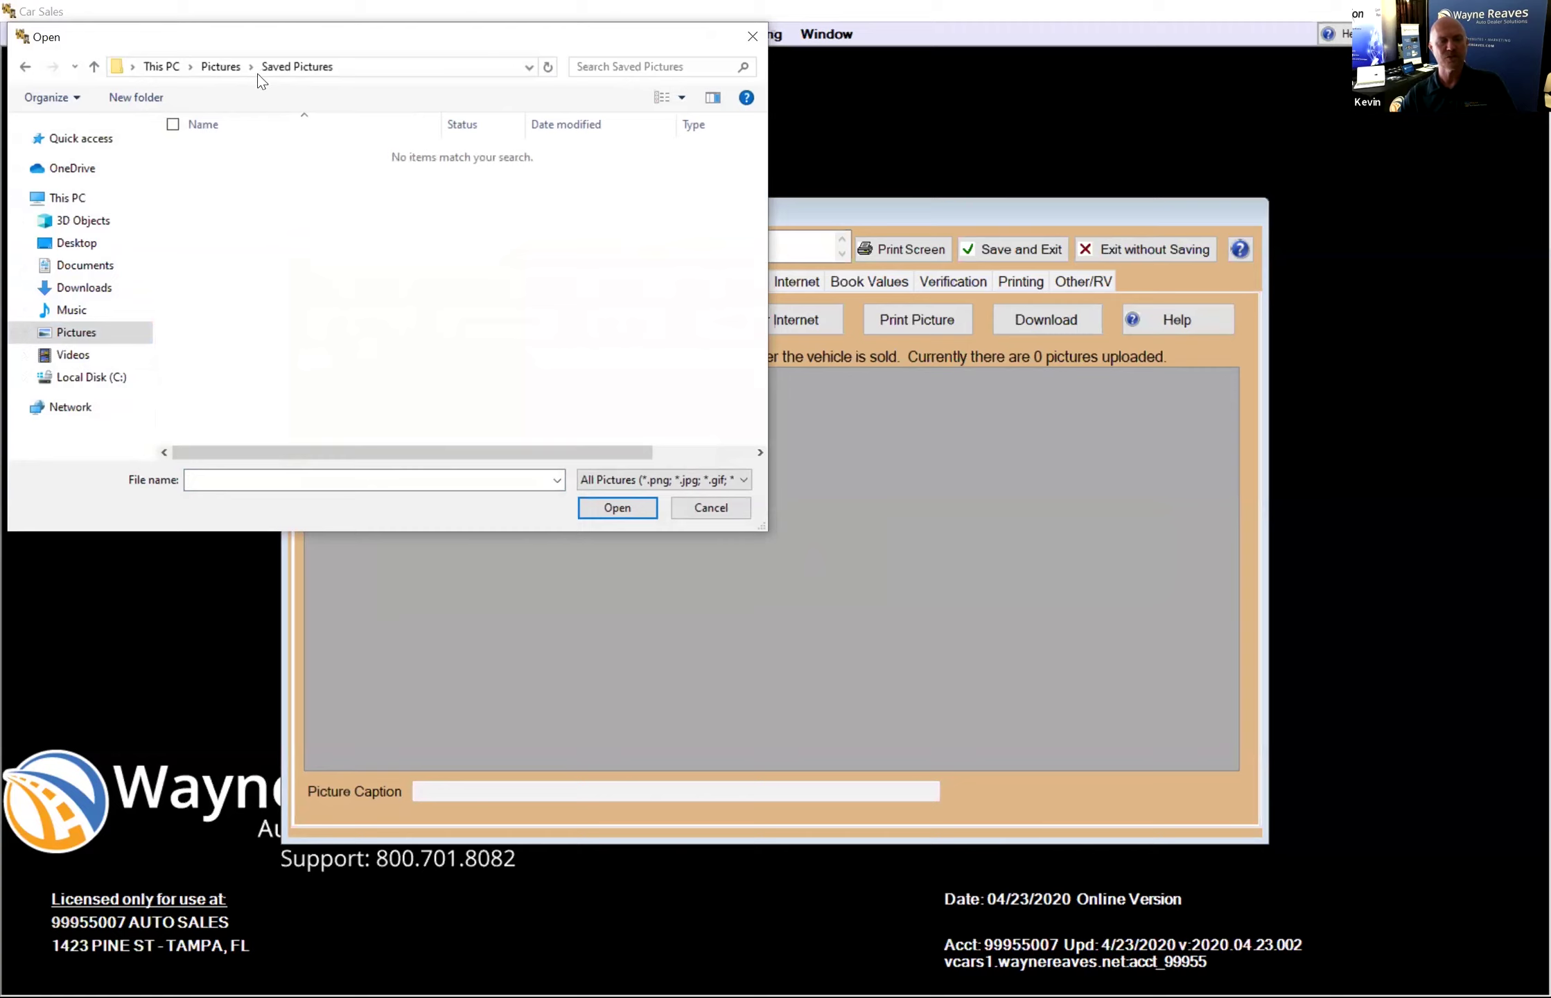
click(223, 66)
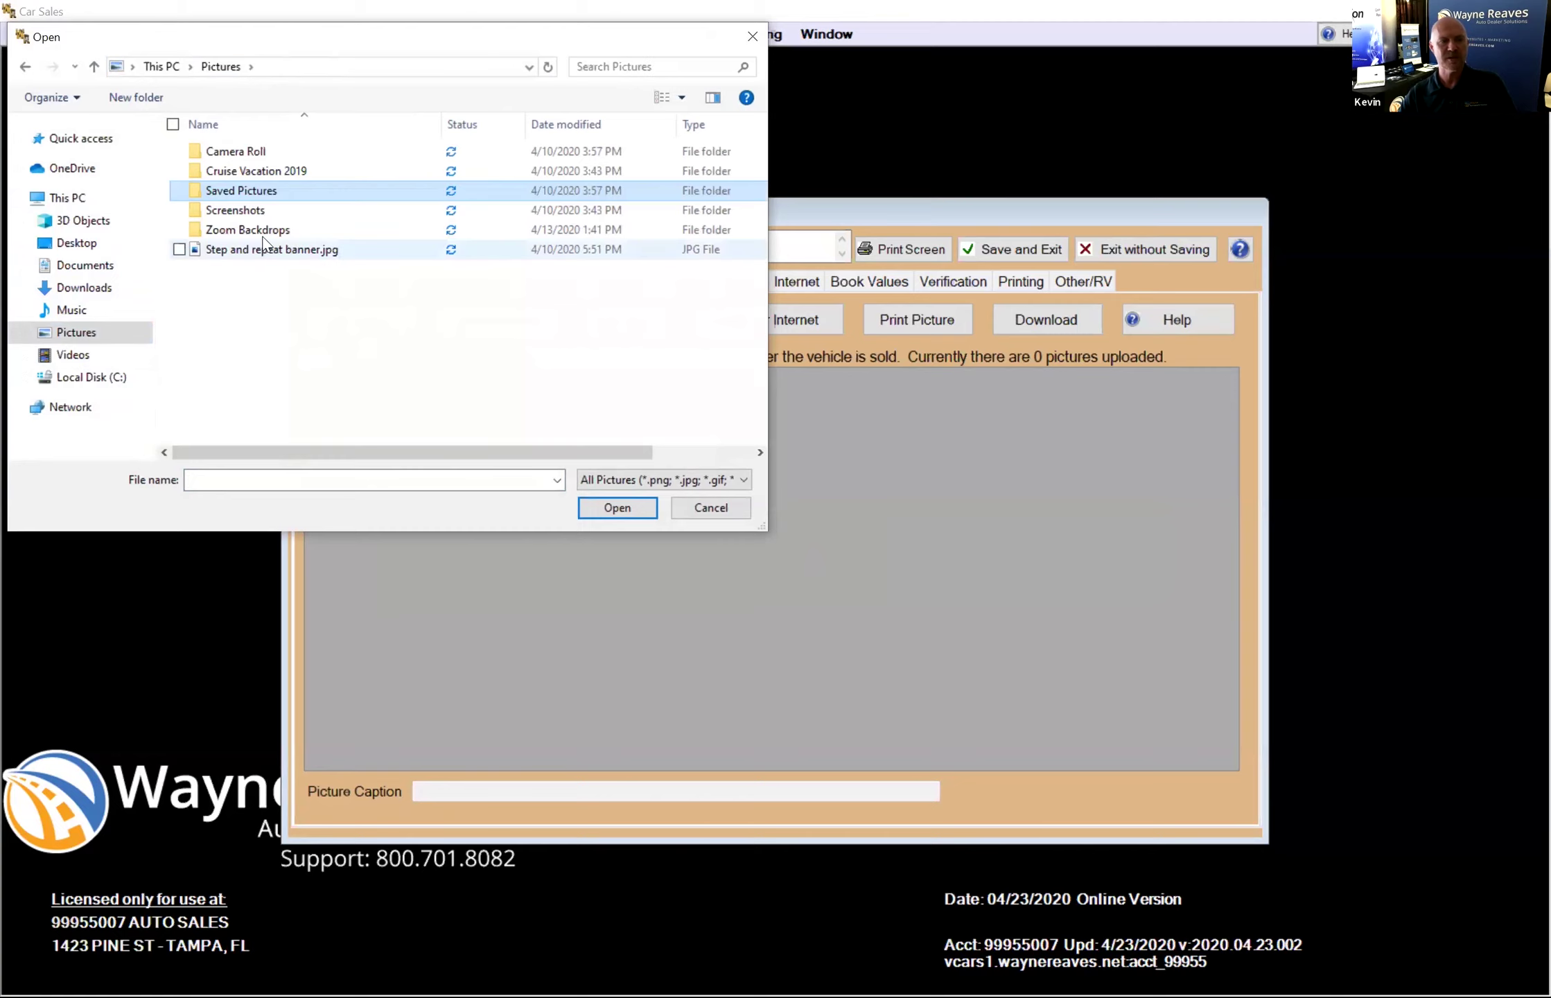
double_click(263, 230)
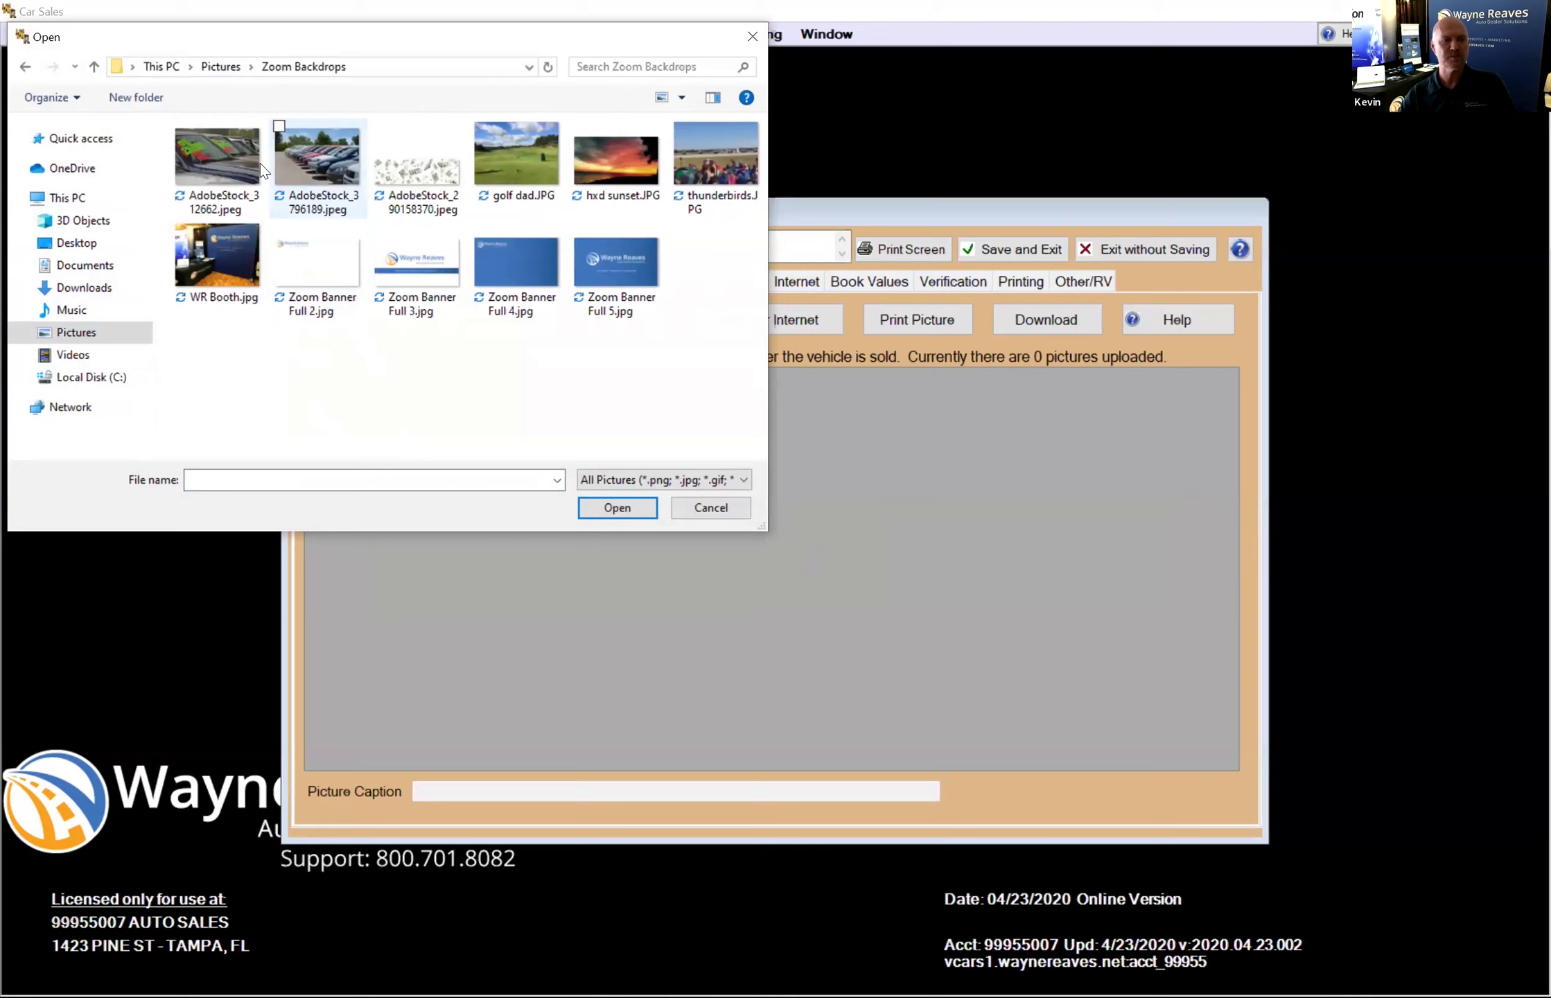
click(210, 156)
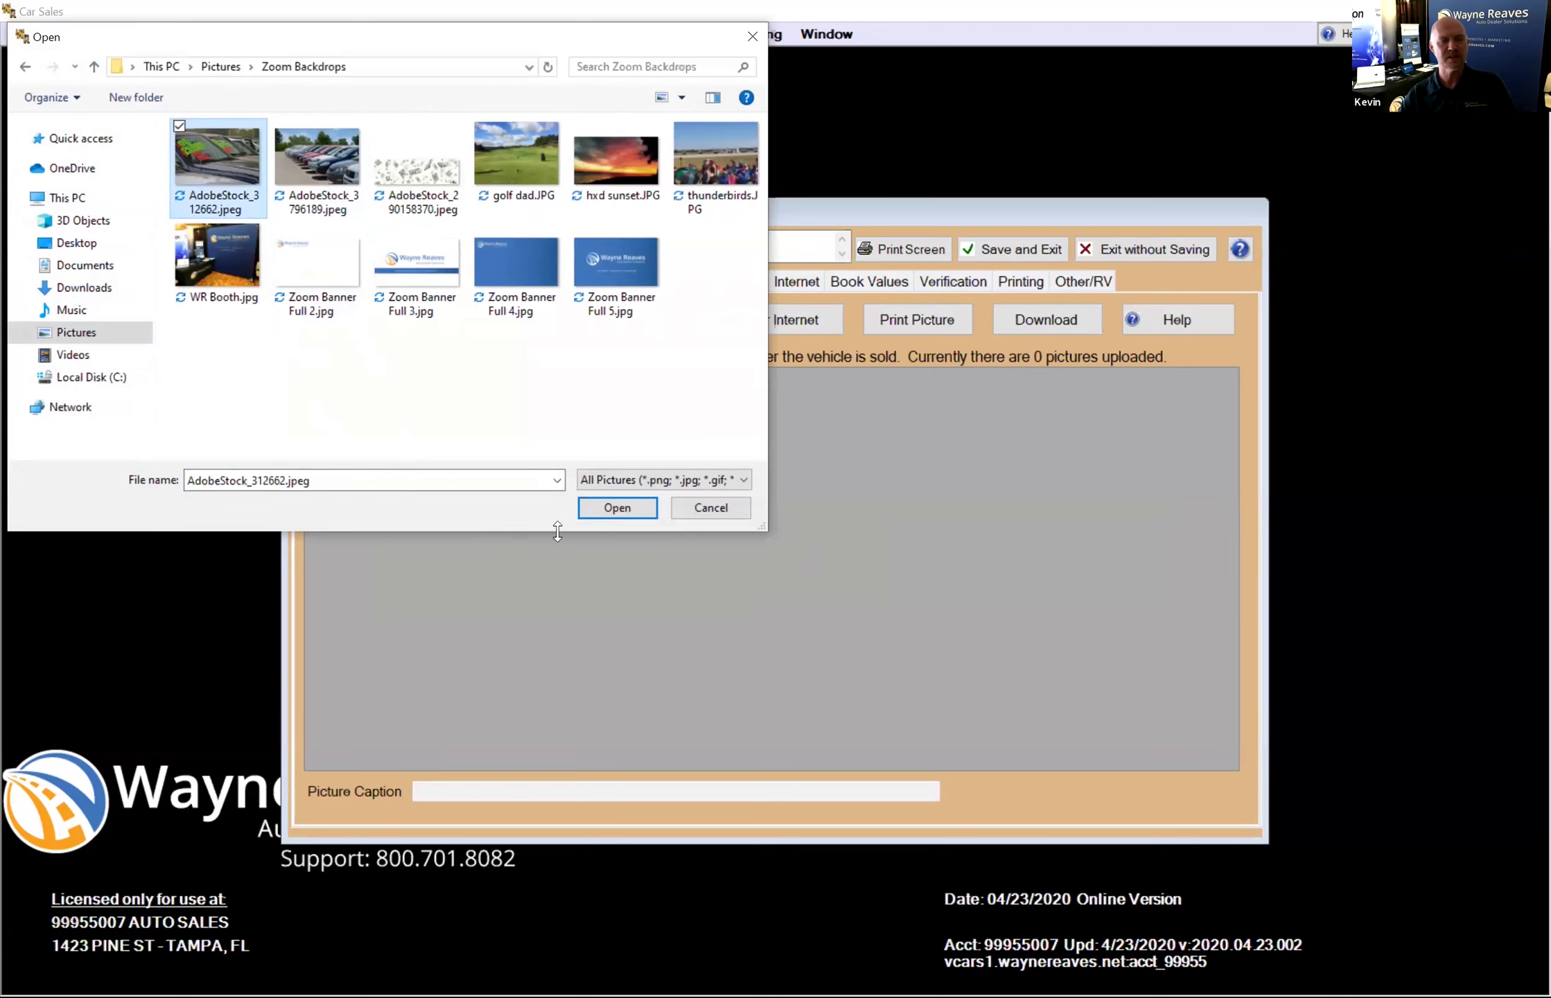
click(613, 508)
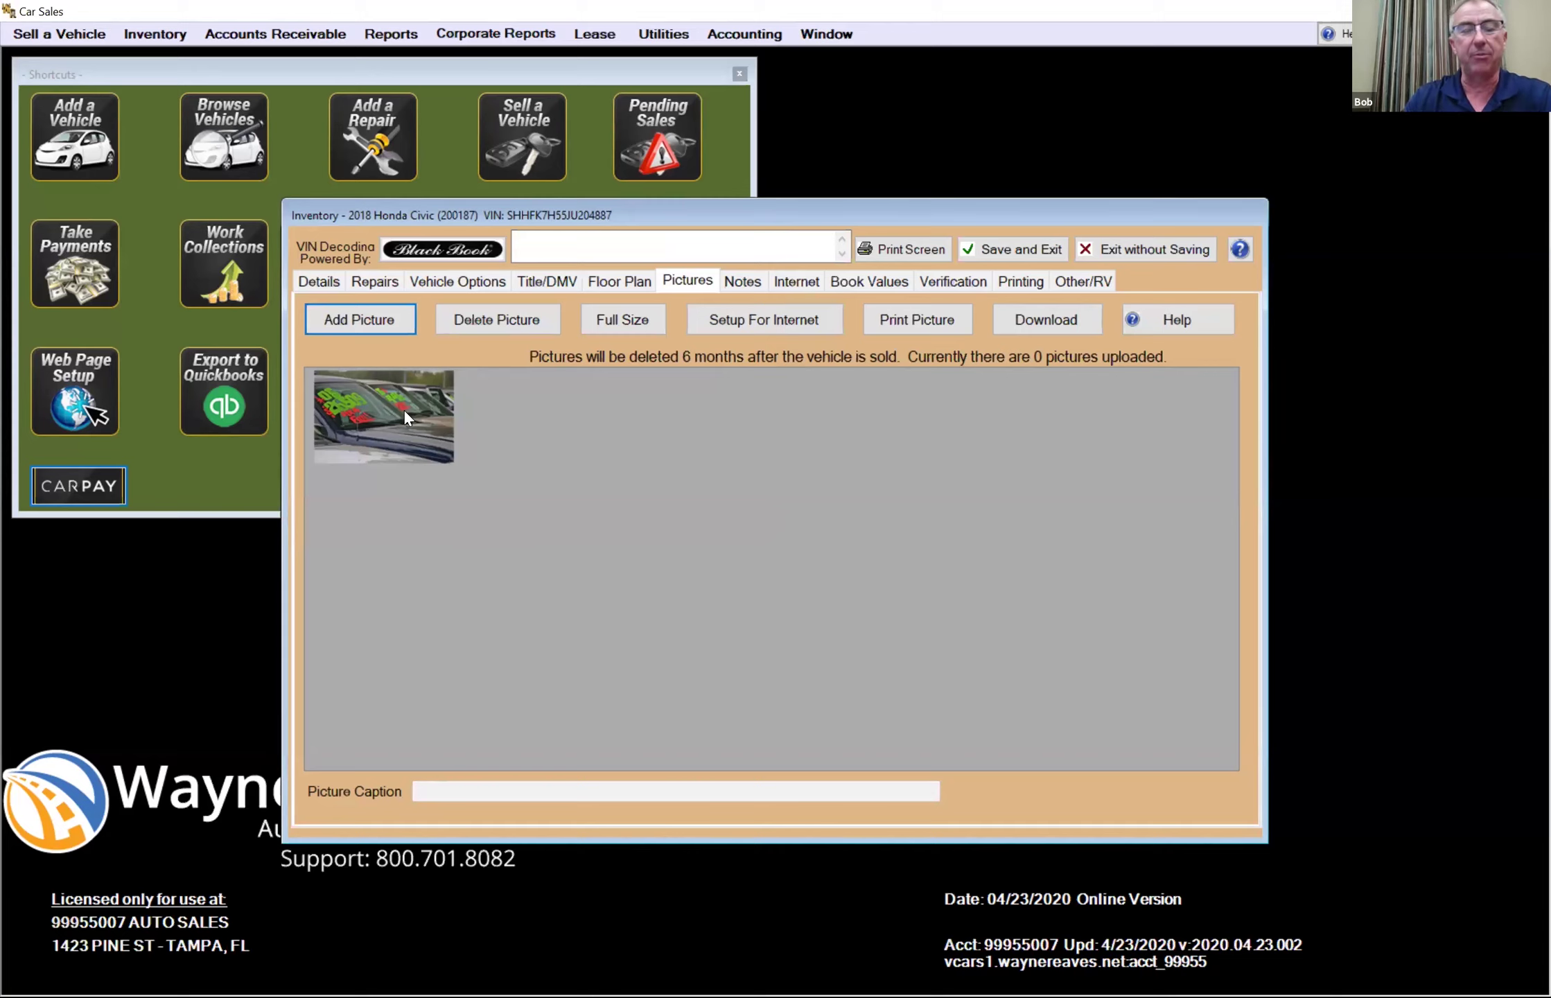
- Caption the vehicle's picture LOW MILES and look over the vehicle's notes
click(443, 793)
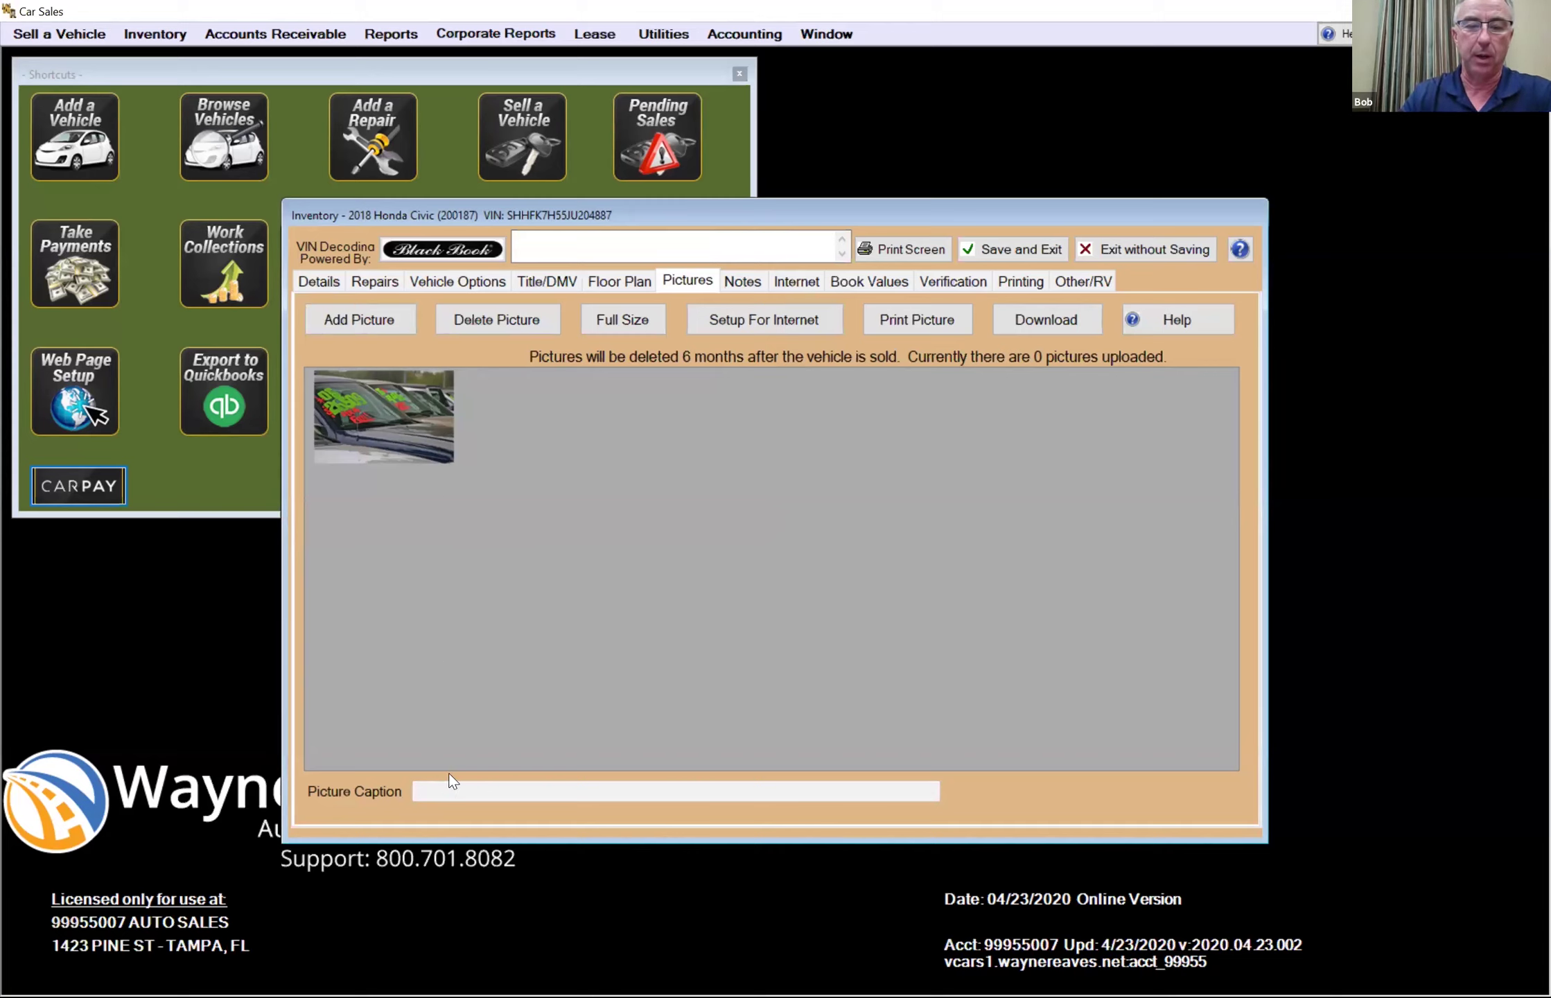
click(457, 792)
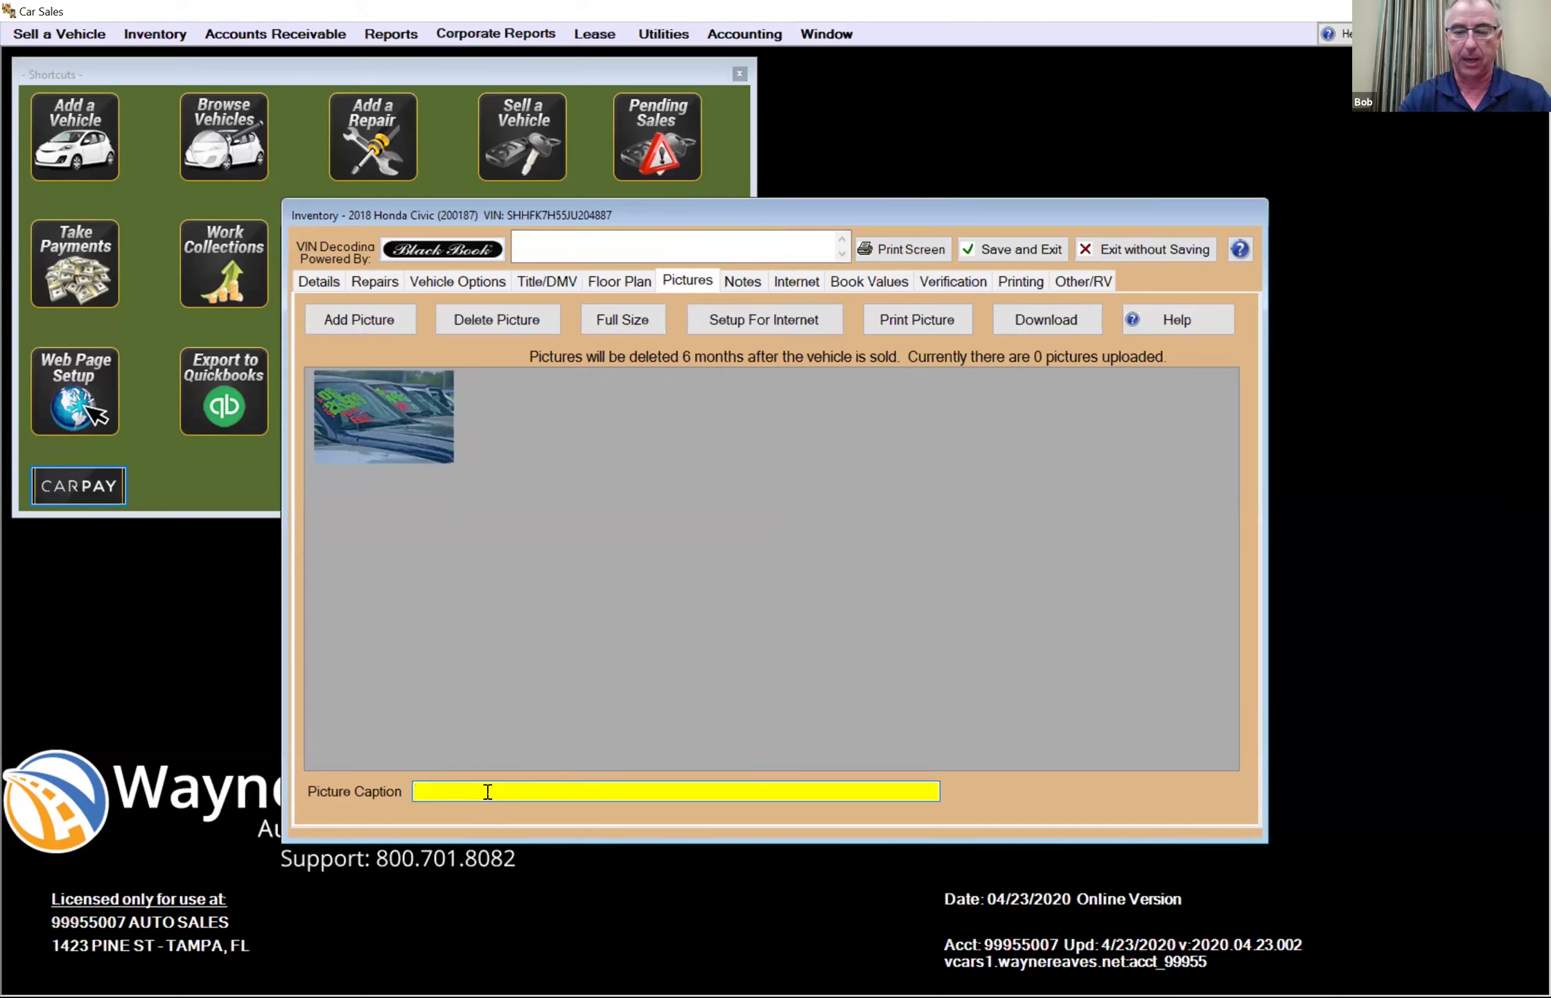
text(LOW MILES)
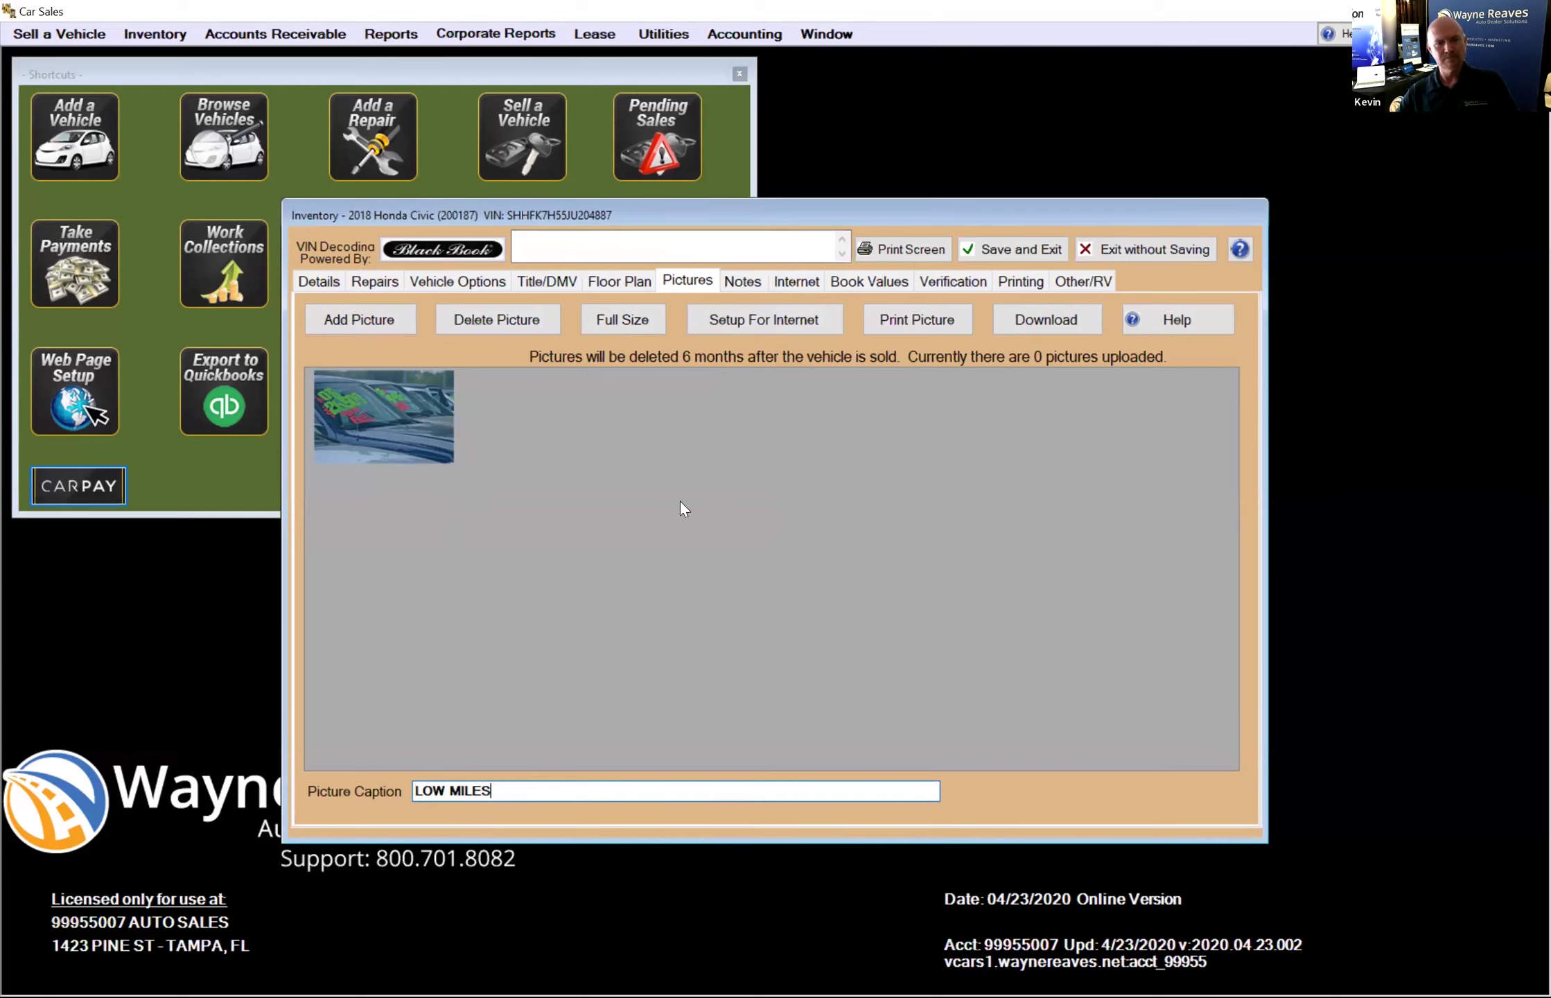
click(742, 280)
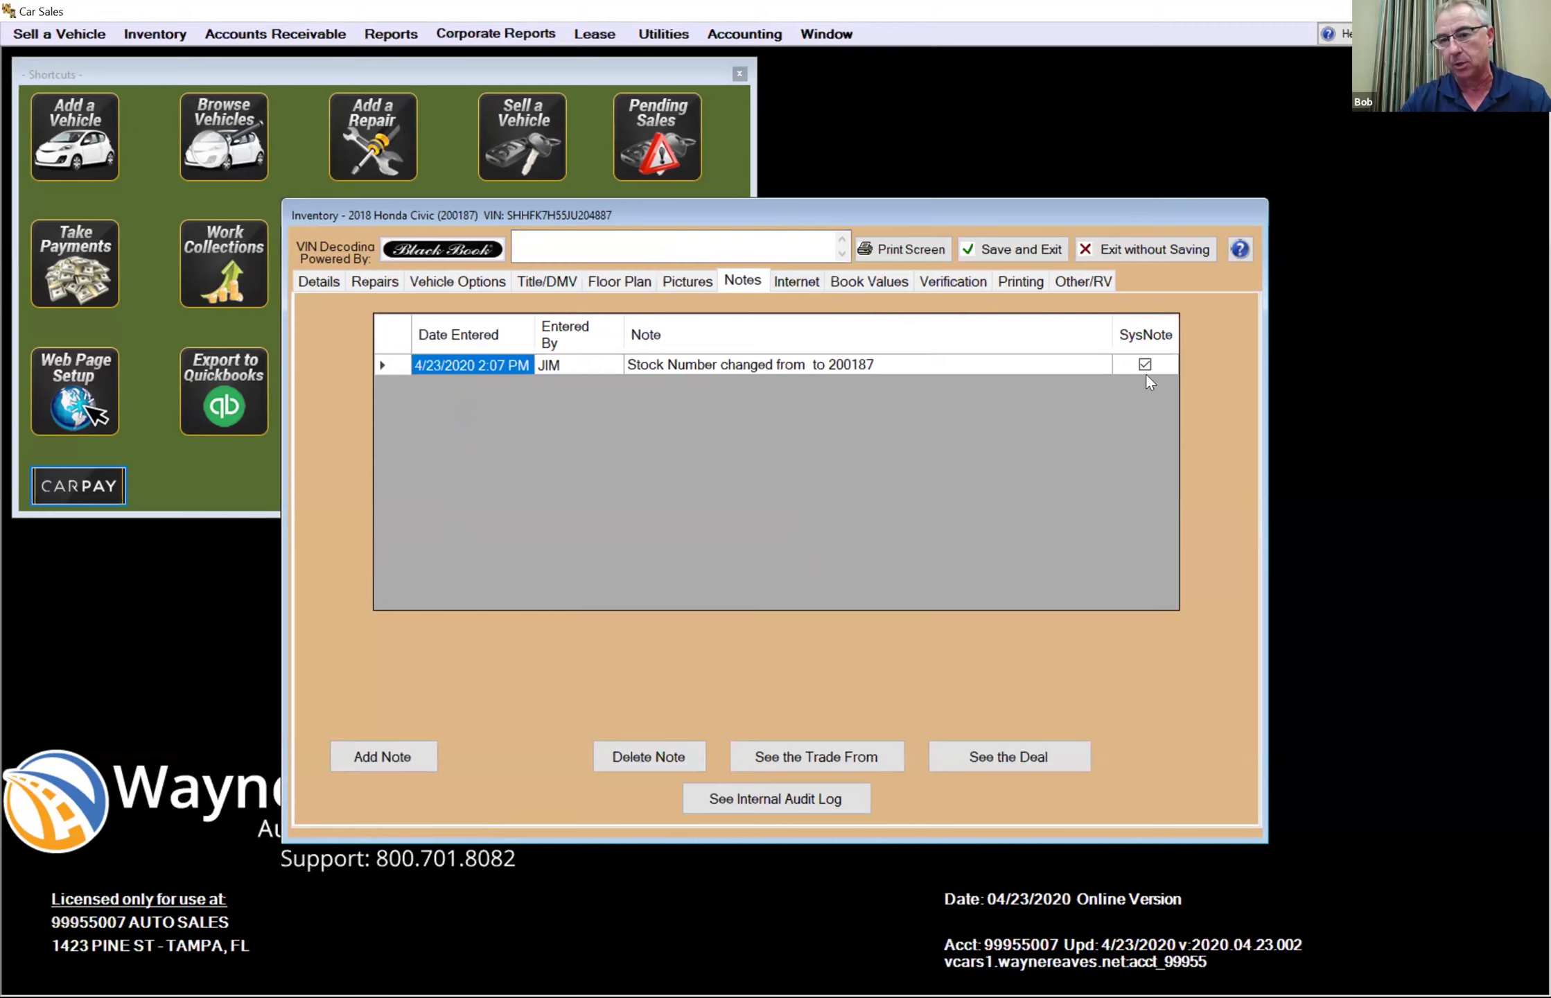
- Enable sending this vehicle to the web site and set its advertised color to Sonic Gray
click(795, 285)
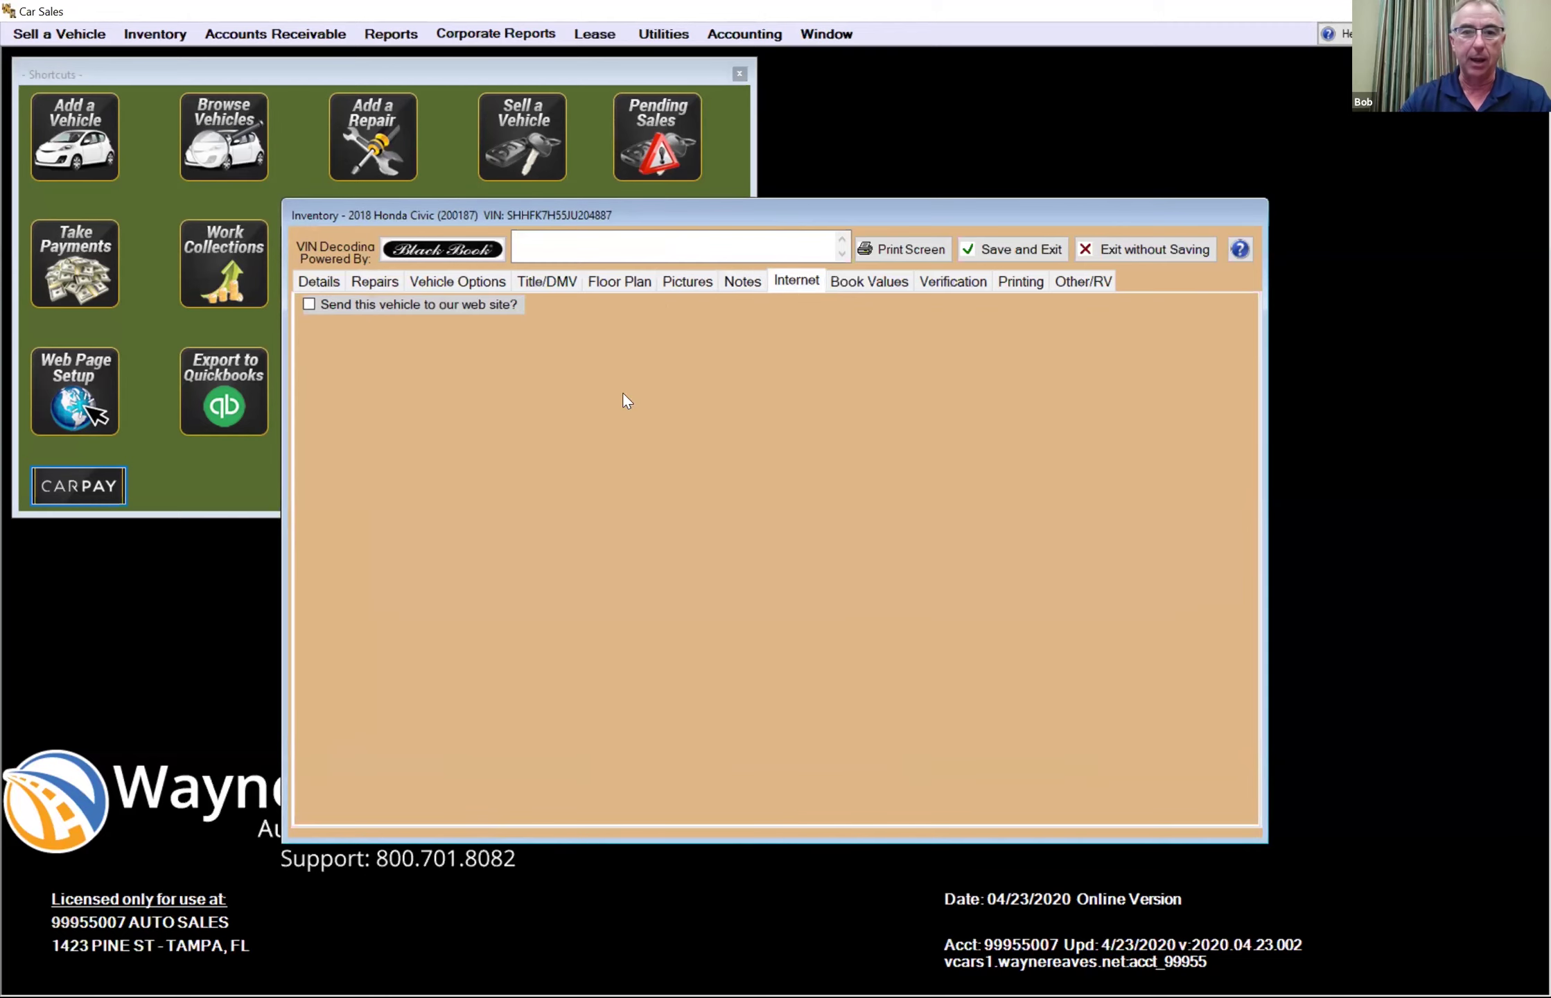
click(323, 300)
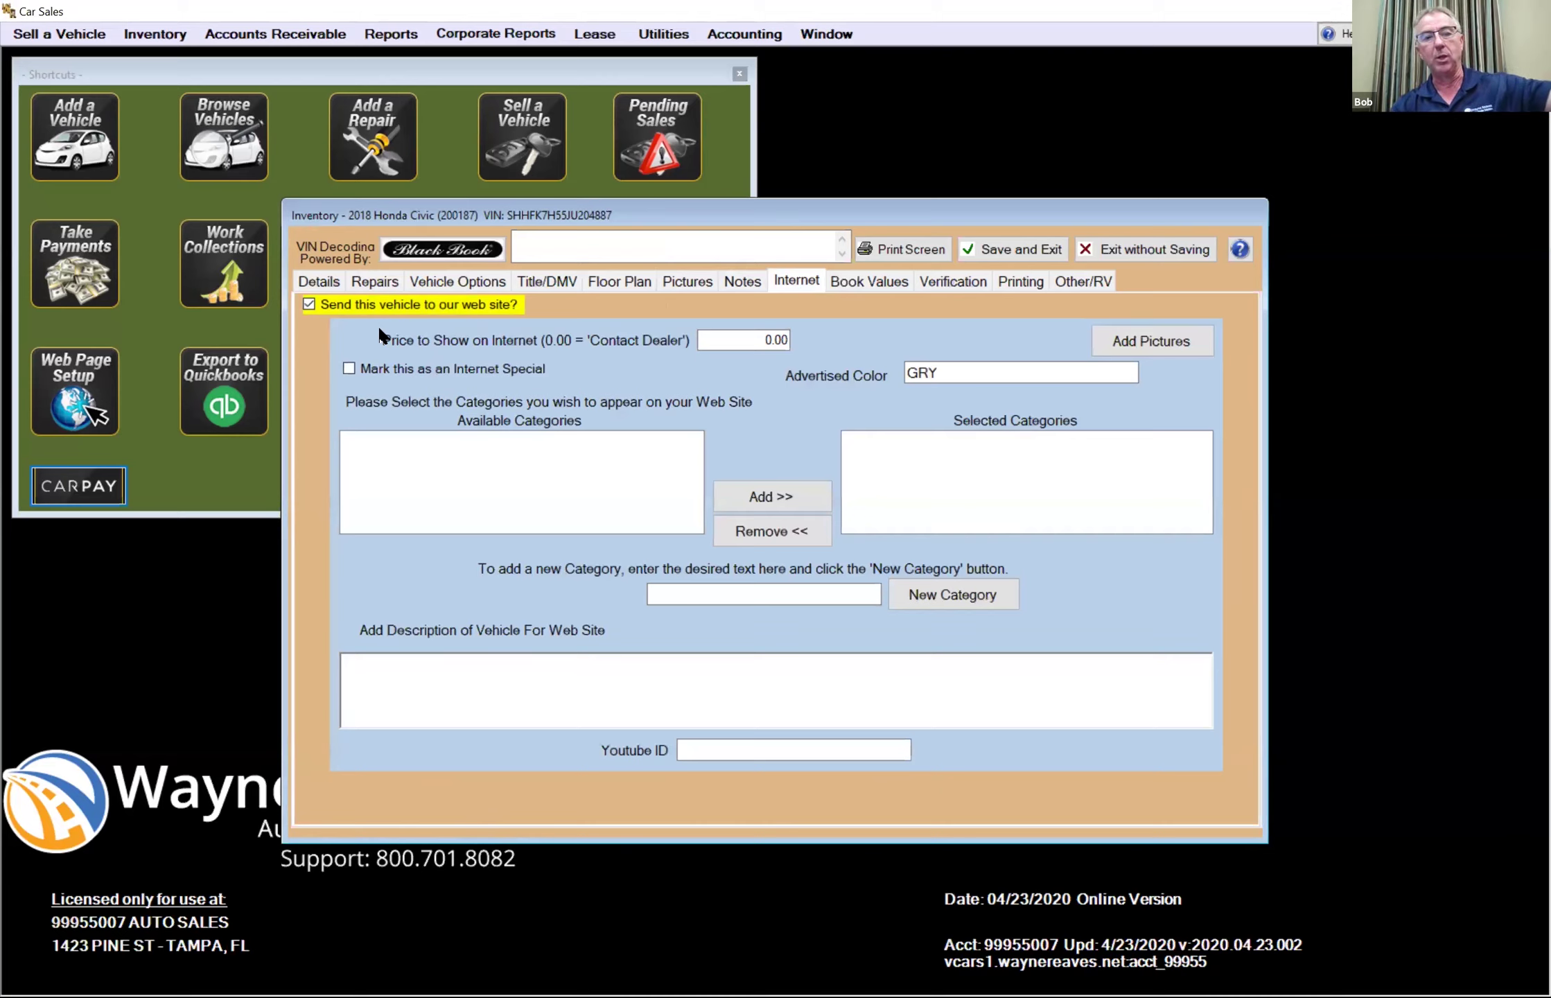
click(948, 371)
click(948, 372)
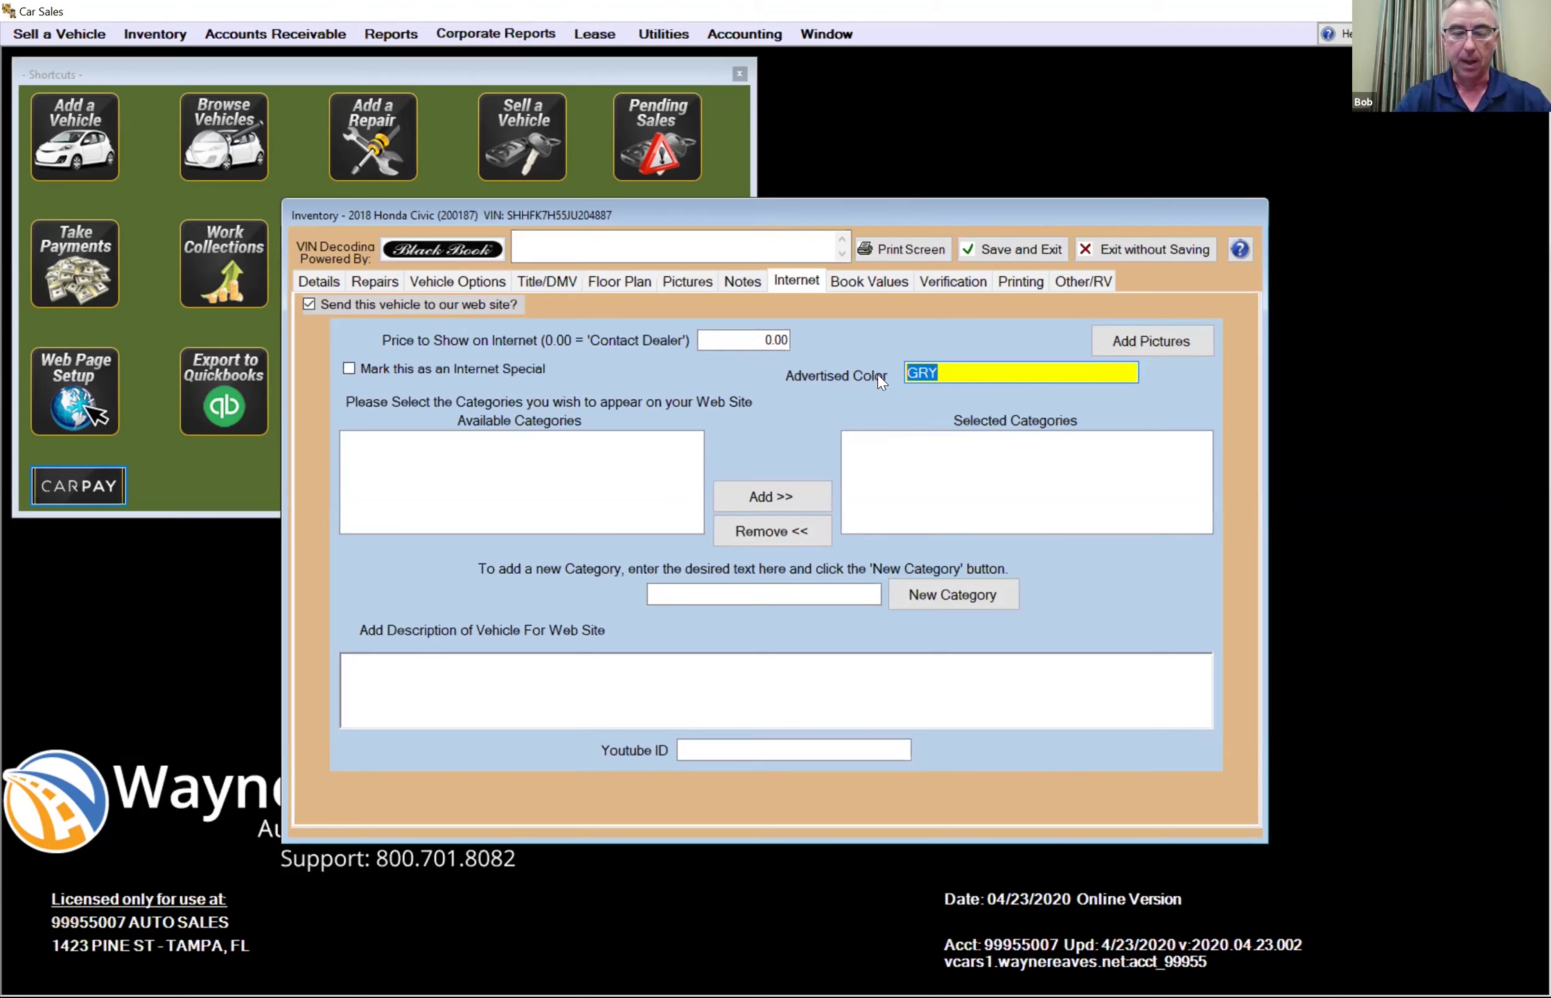
text(sonic )
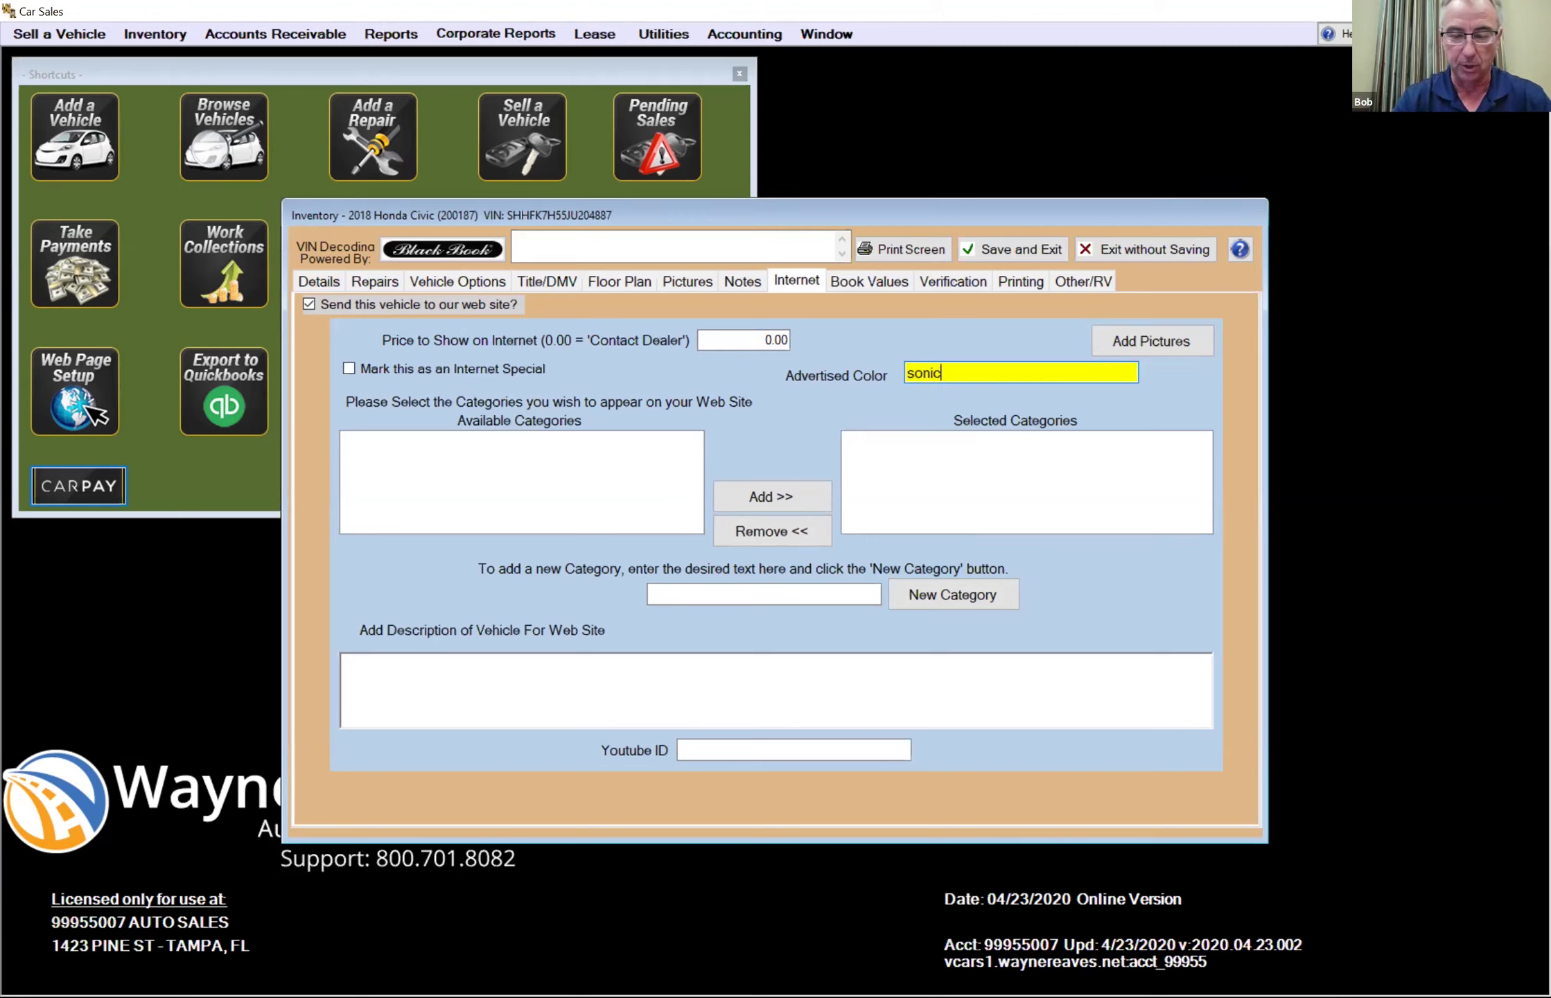
text(gray)
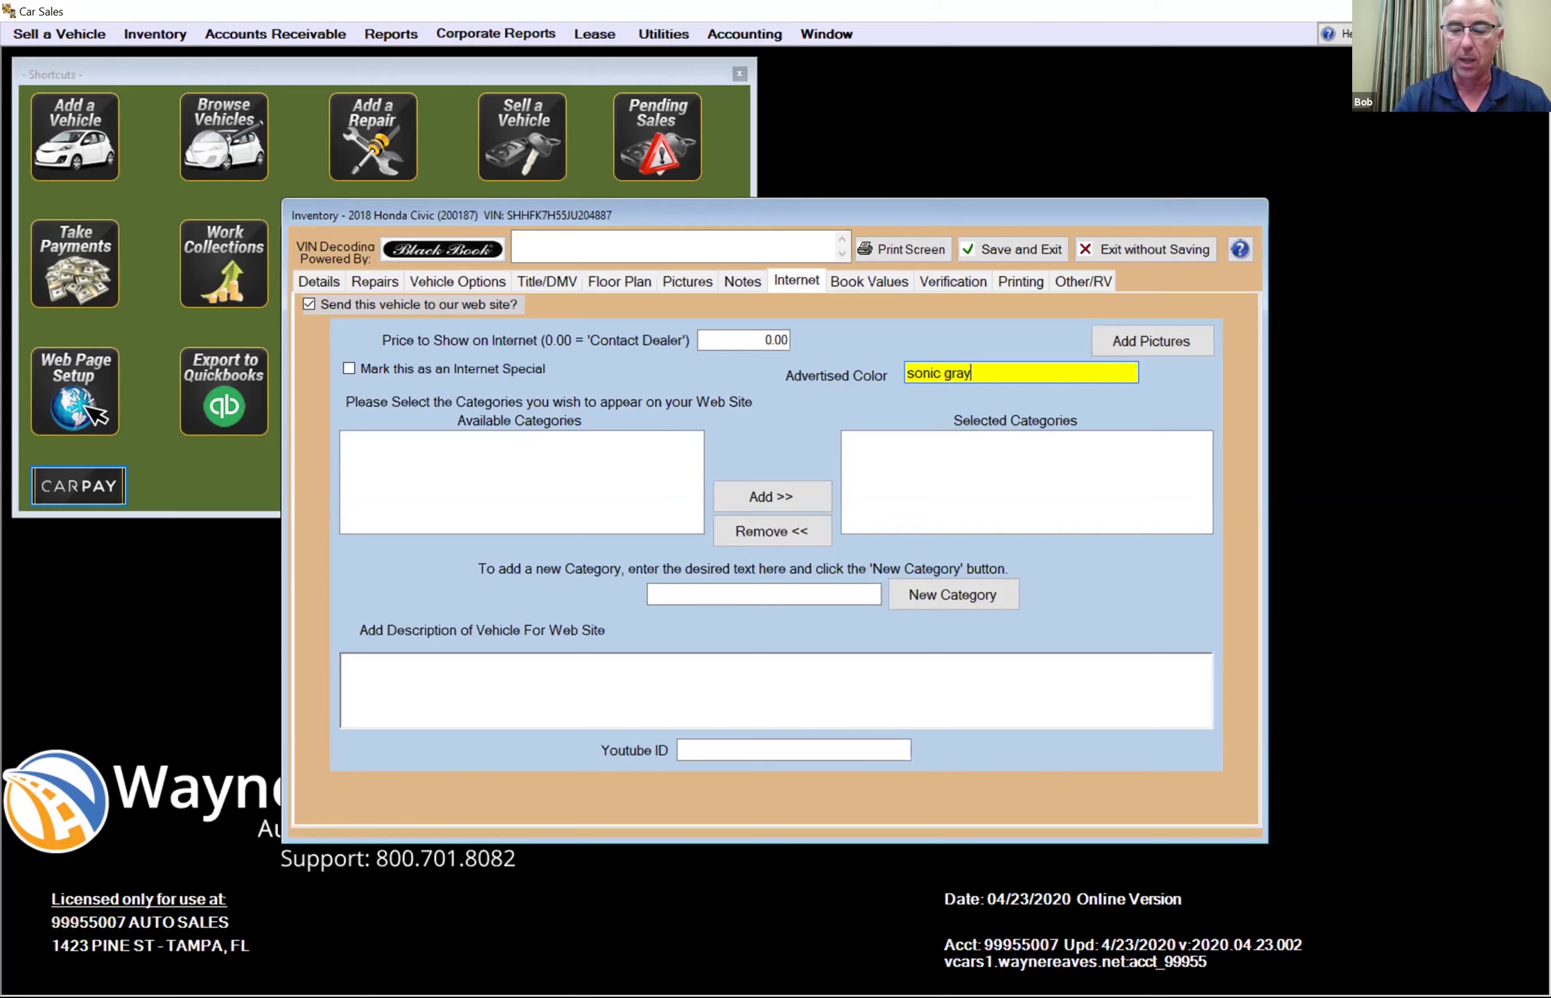
key(BackSpace)
key(BackSpace)
key(BackSpace)
key(BackSpace)
key(BackSpace)
key(BackSpace)
key(BackSpace)
key(BackSpace)
key(BackSpace)
key(BackSpace)
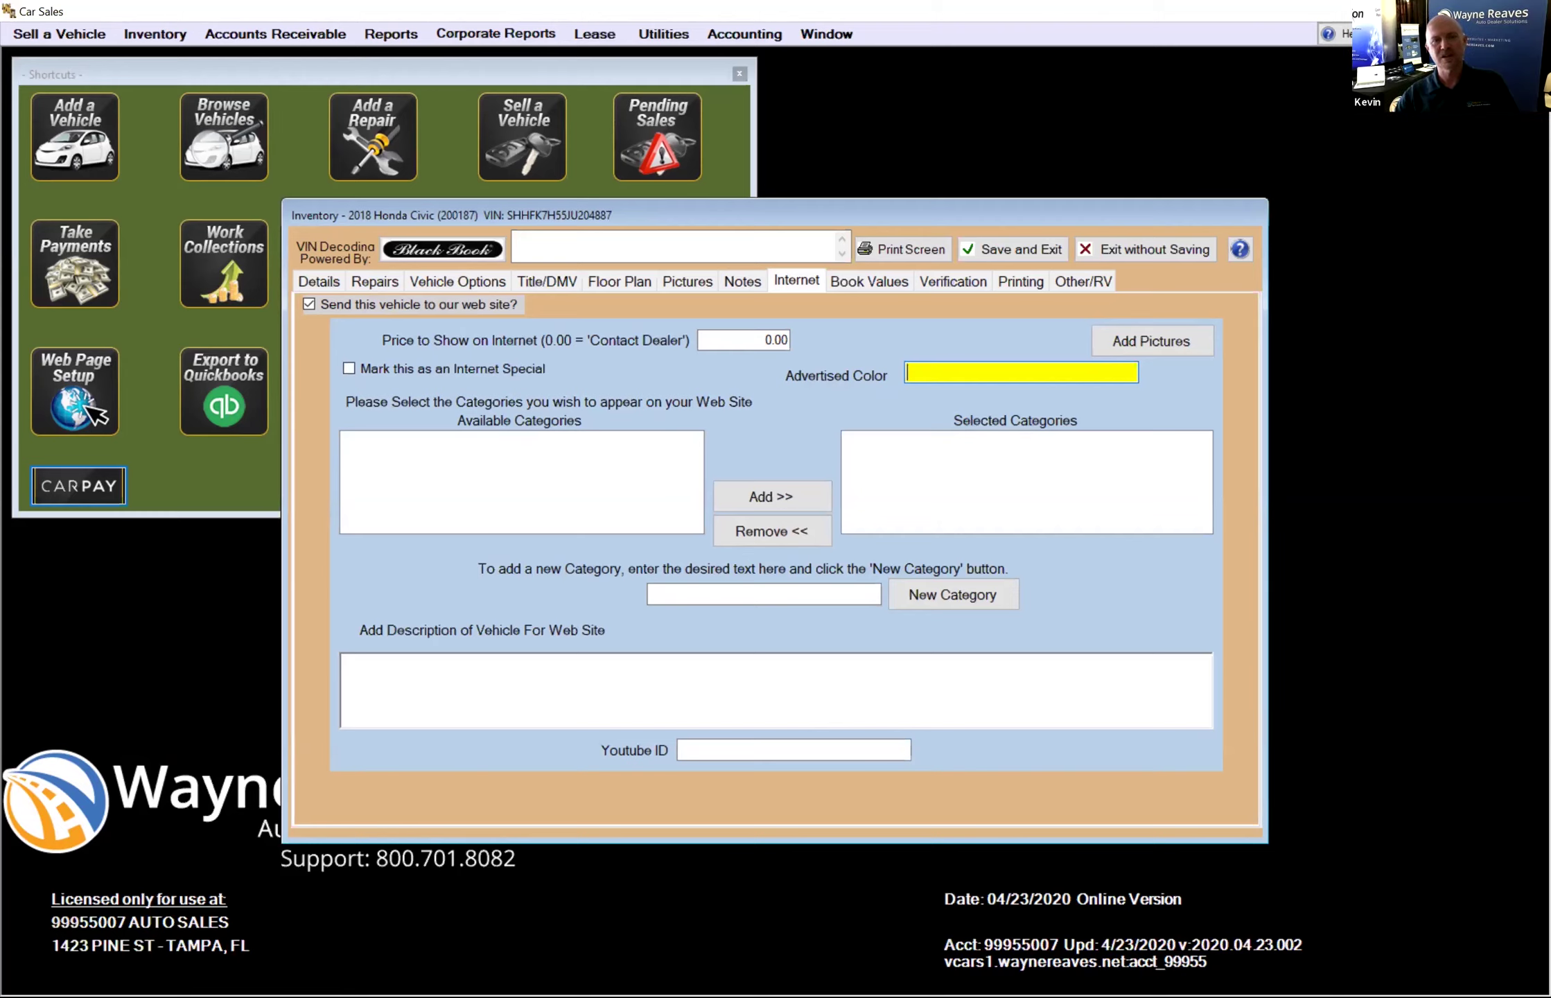
text(Sonic )
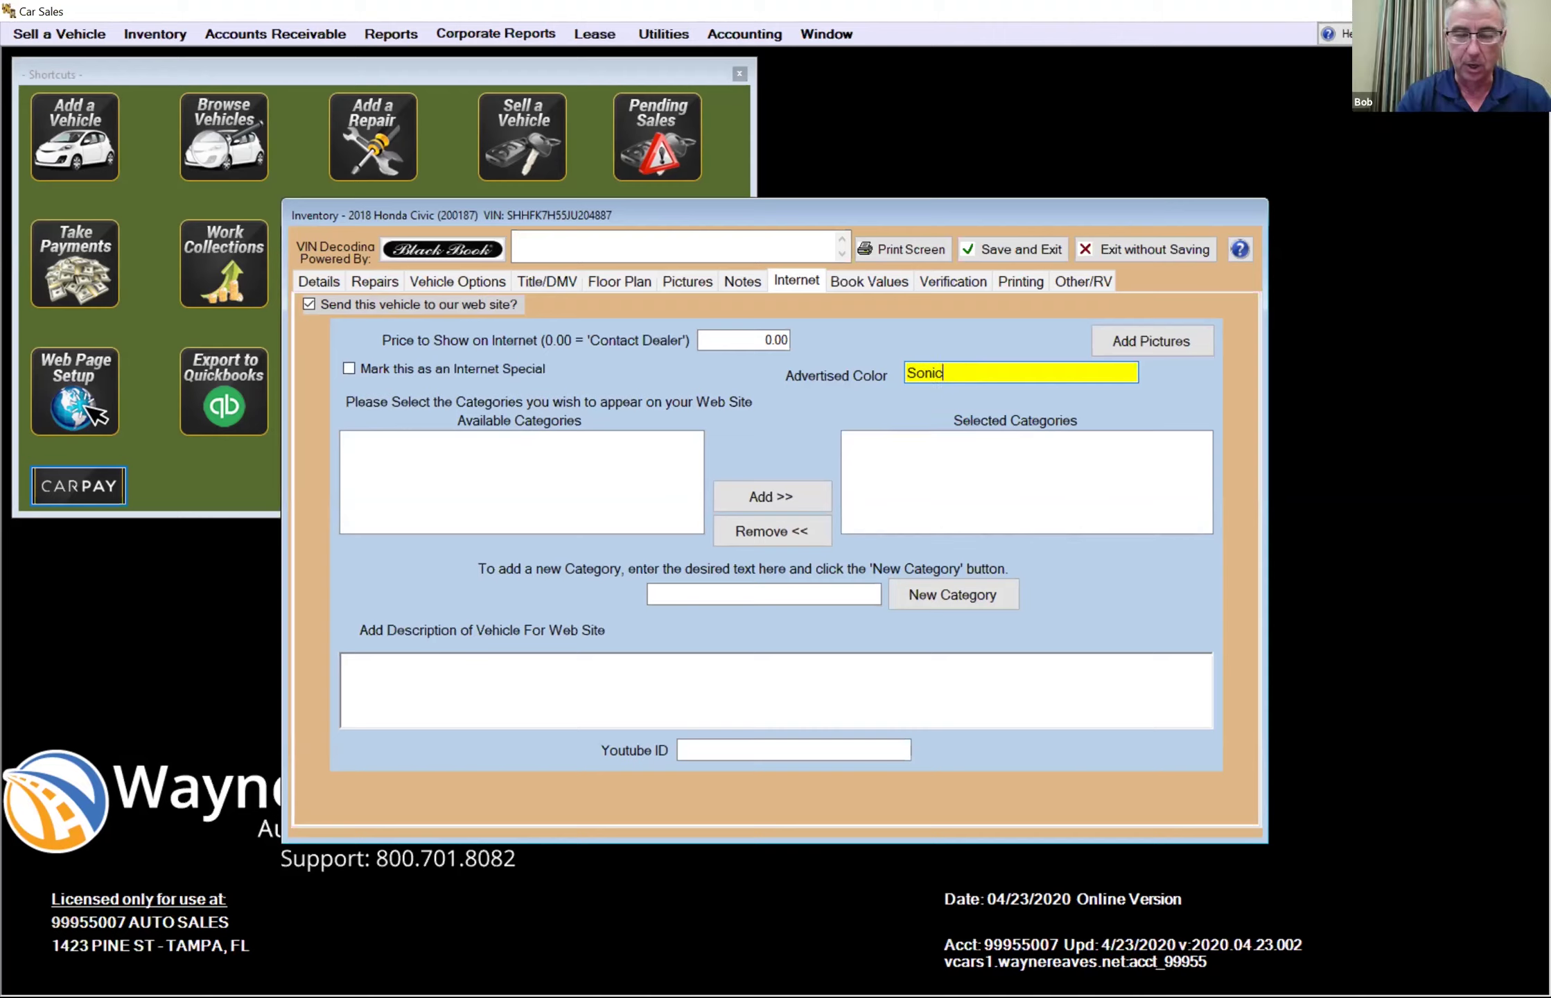
text(Gray)
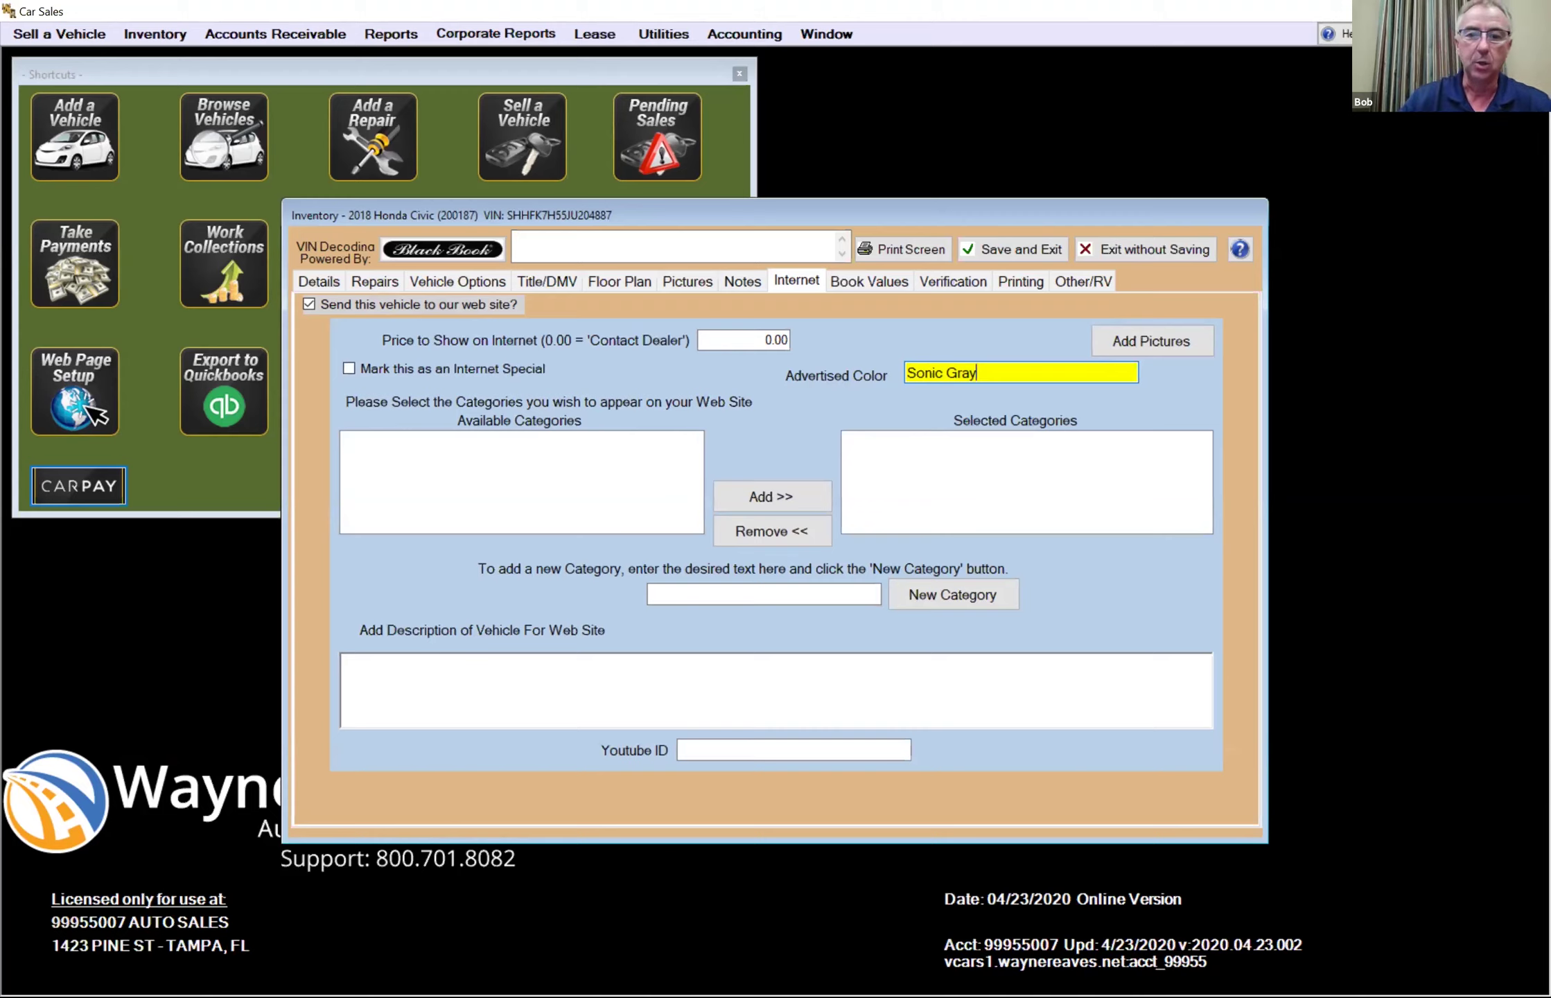
- Set the vehicle's price to show on the Internet to 8,995.00
click(779, 340)
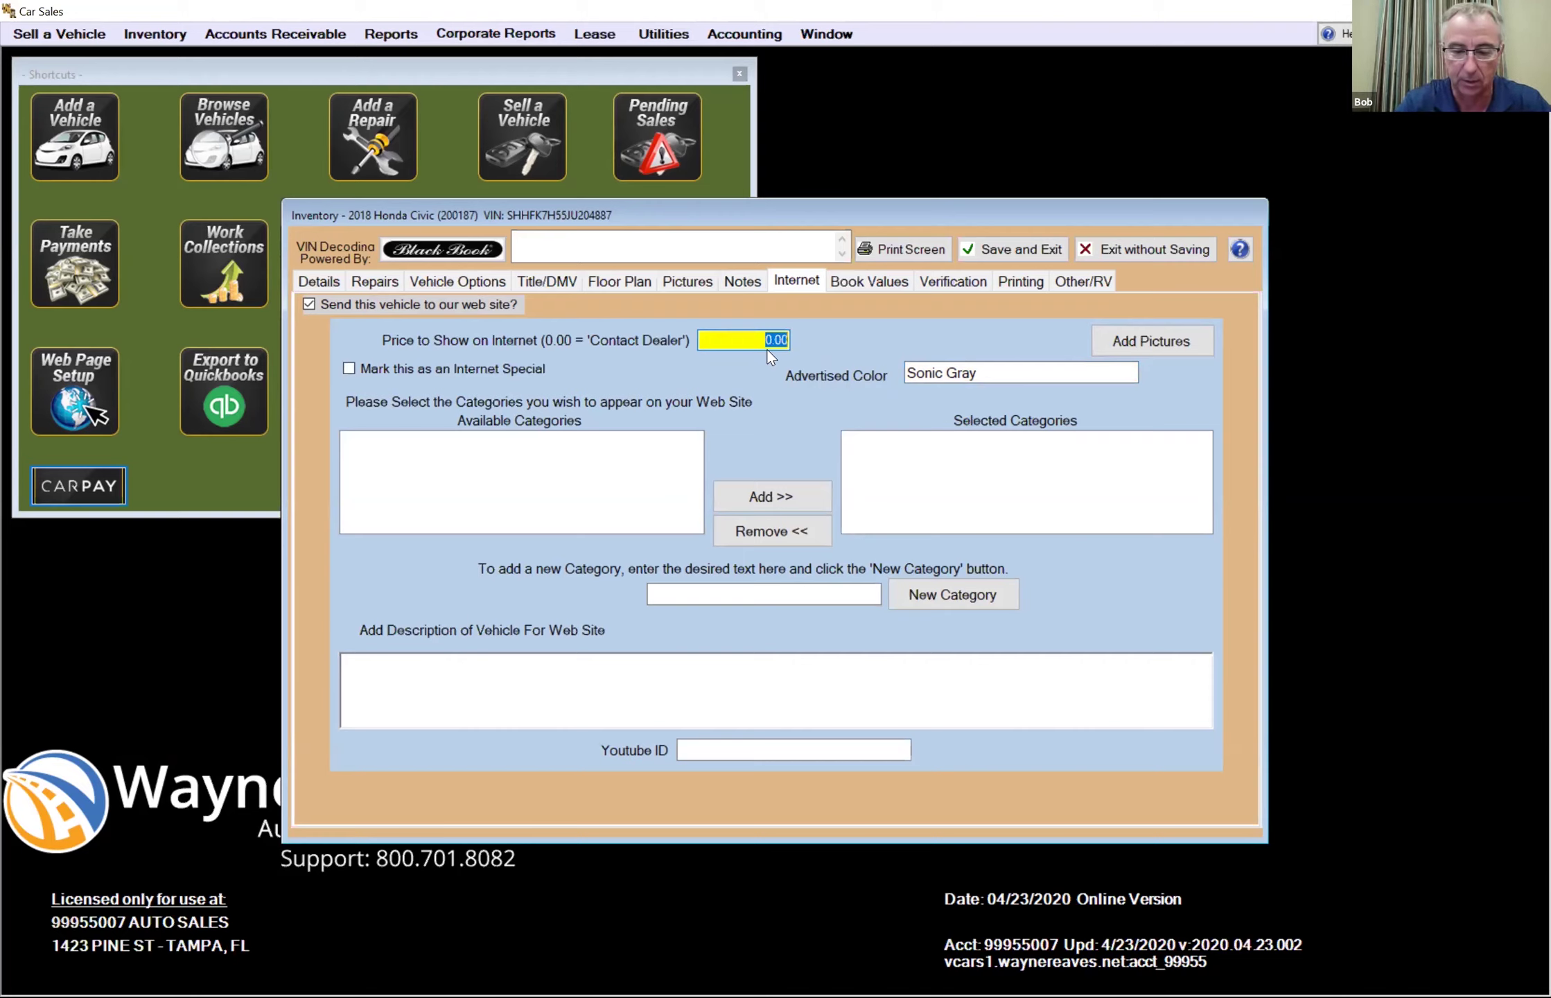
text(8995)
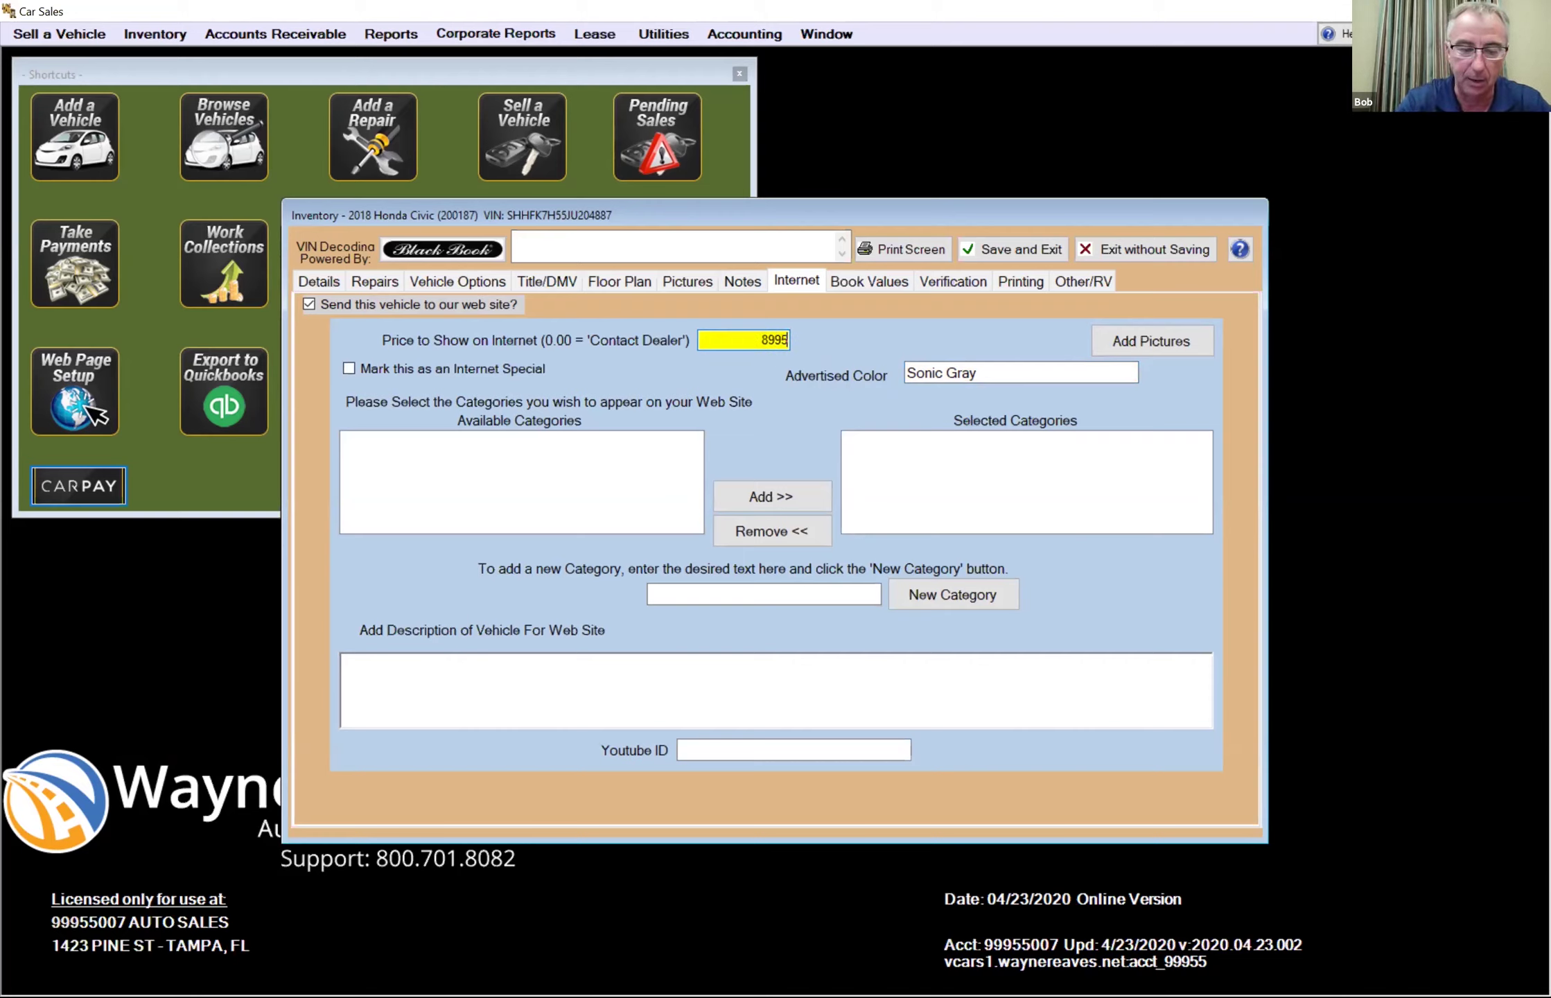
key(Tab)
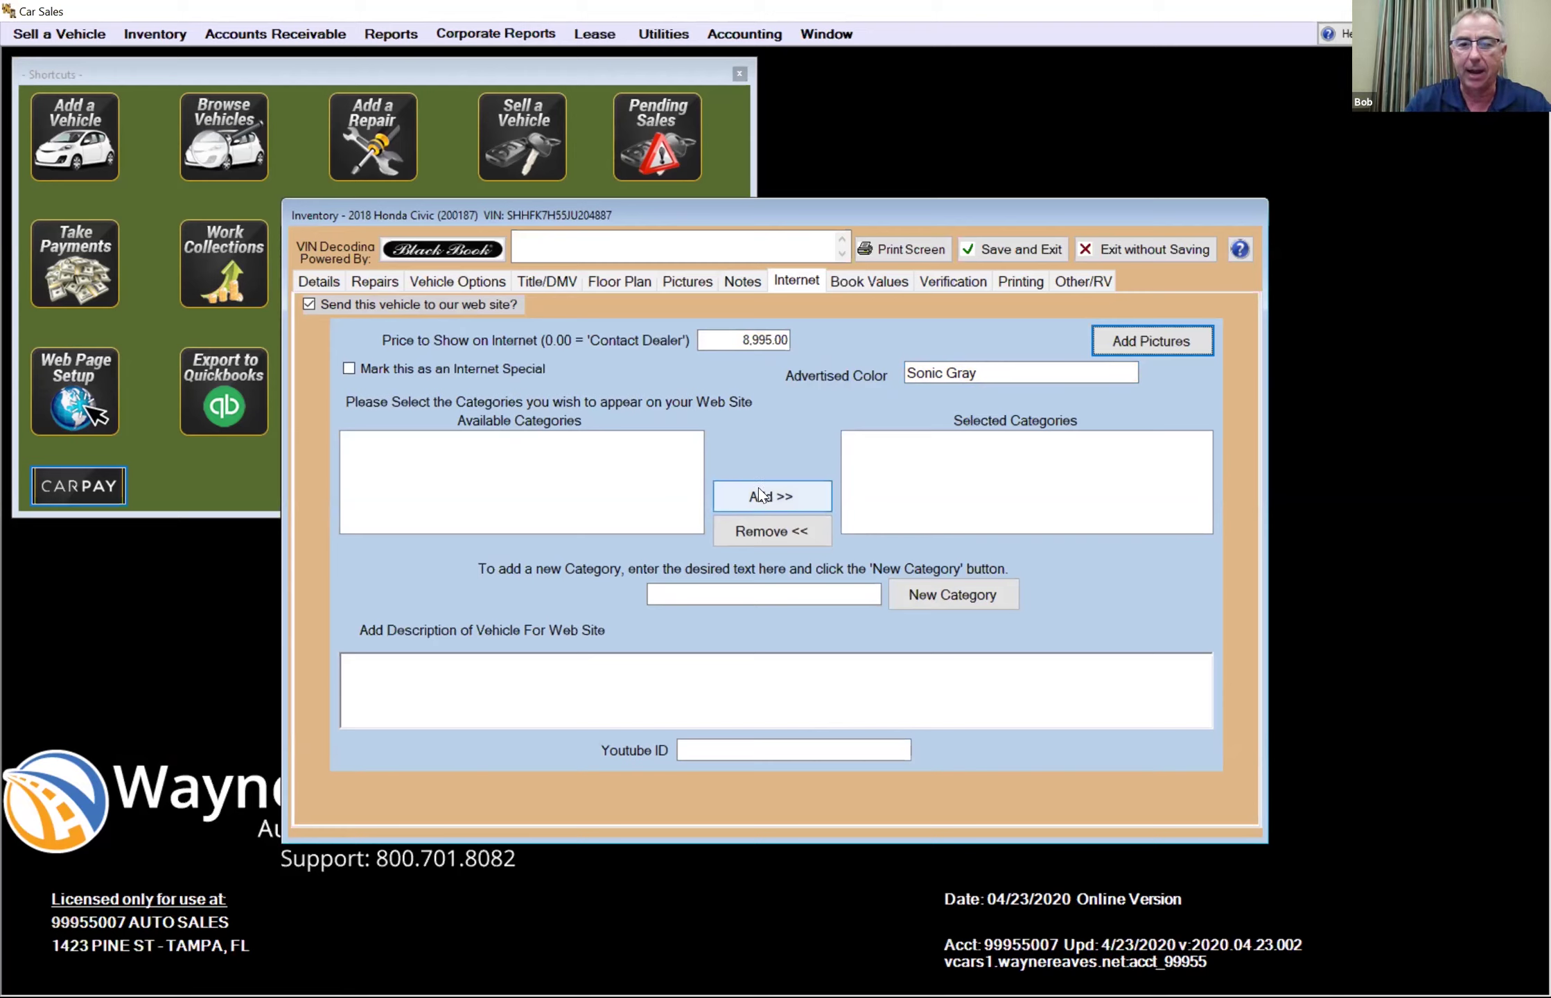
- Create a new web site category named Sedan for the vehicle and acknowledge the classification notice
click(692, 586)
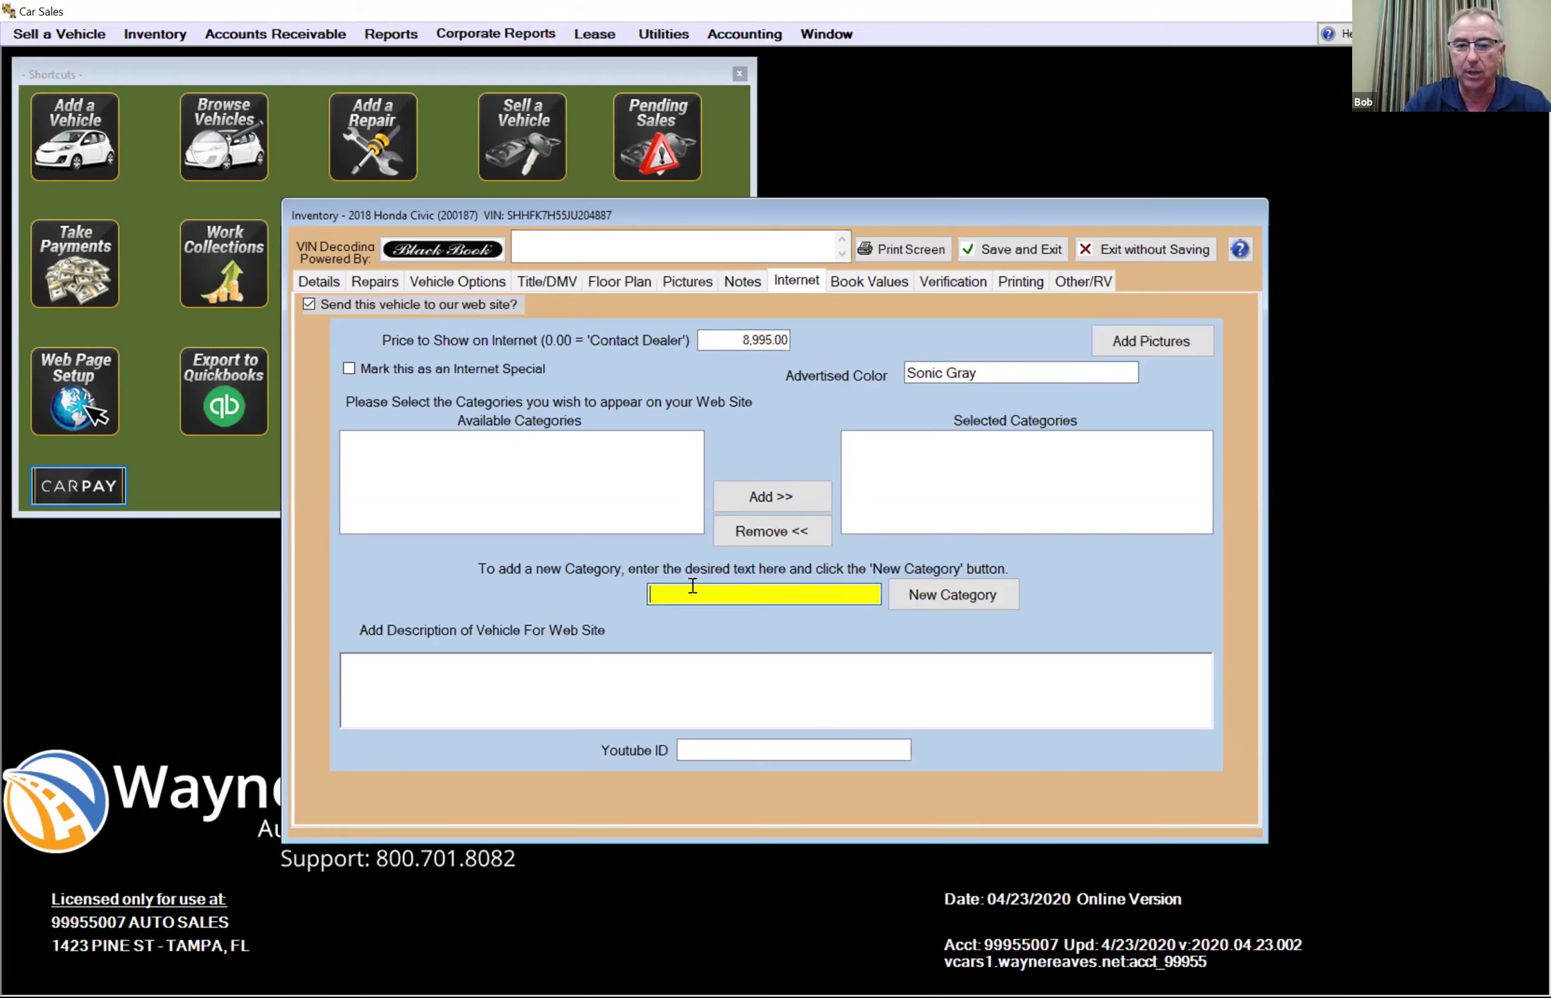
text(sed)
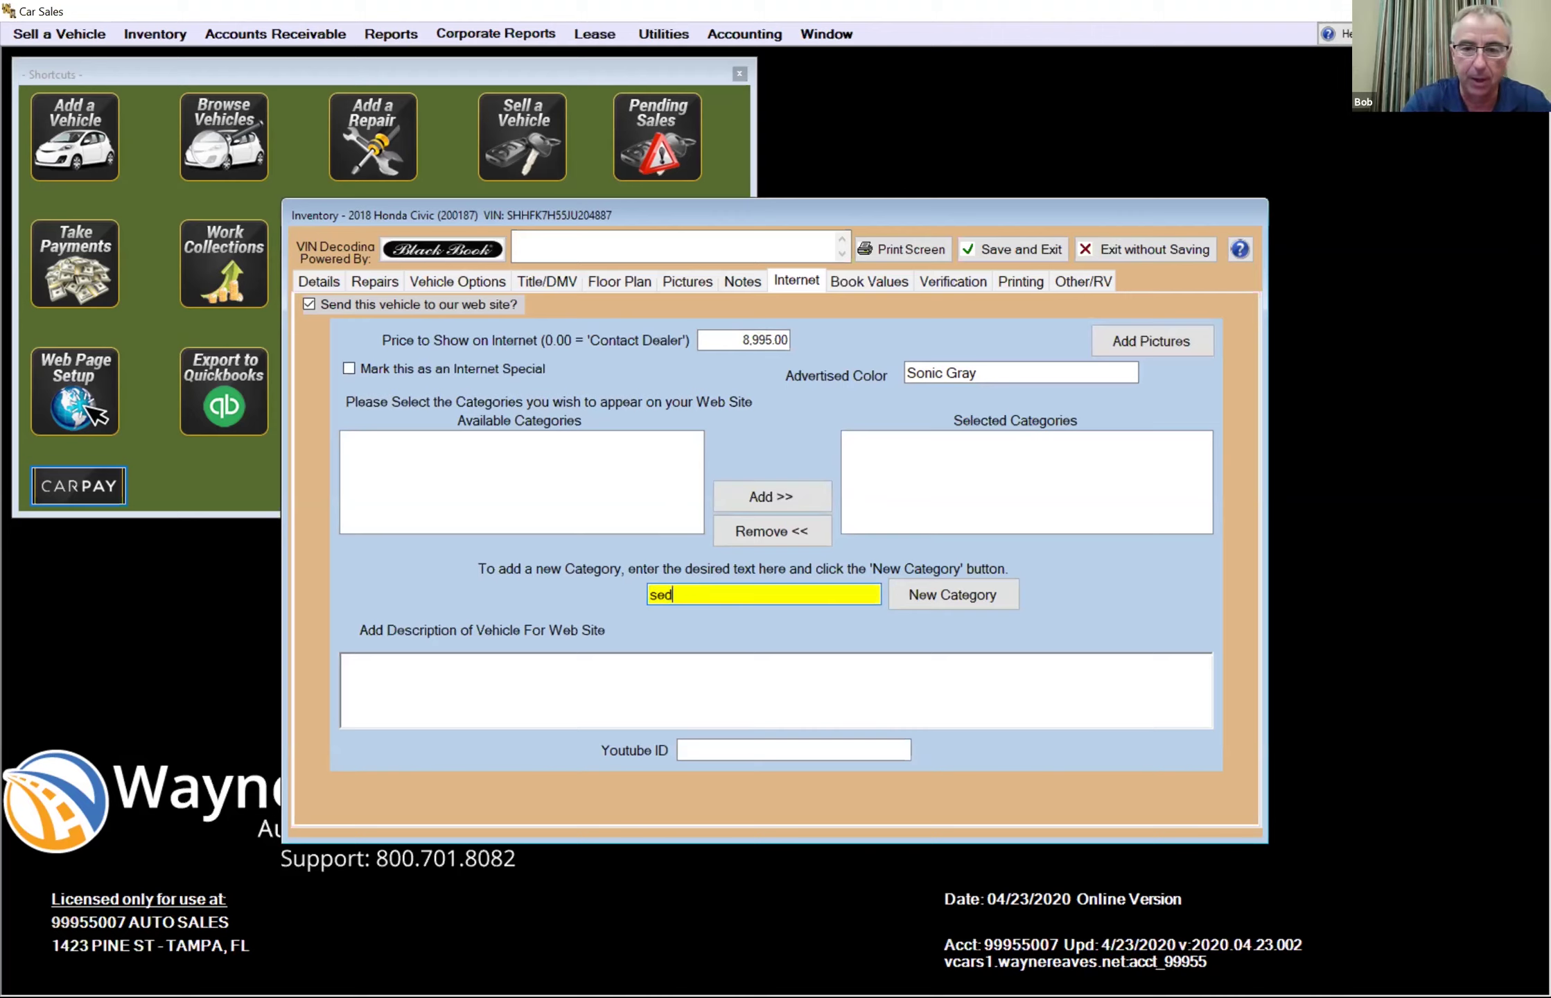
key(BackSpace)
key(BackSpace)
key(BackSpace)
text(Sedan)
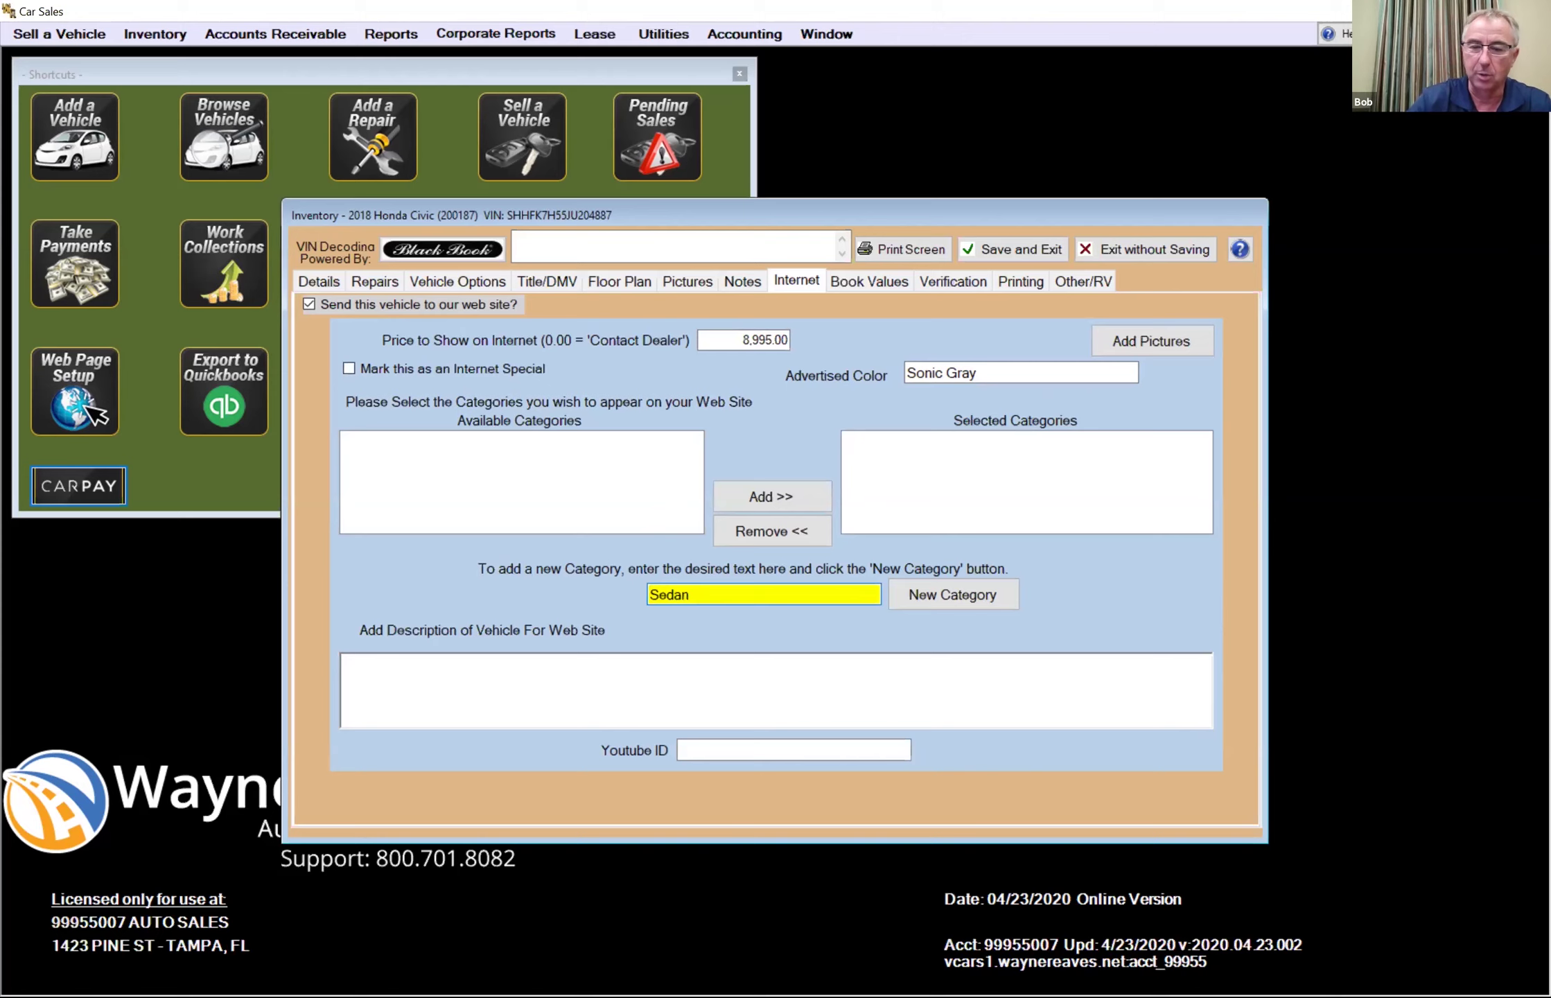
click(980, 594)
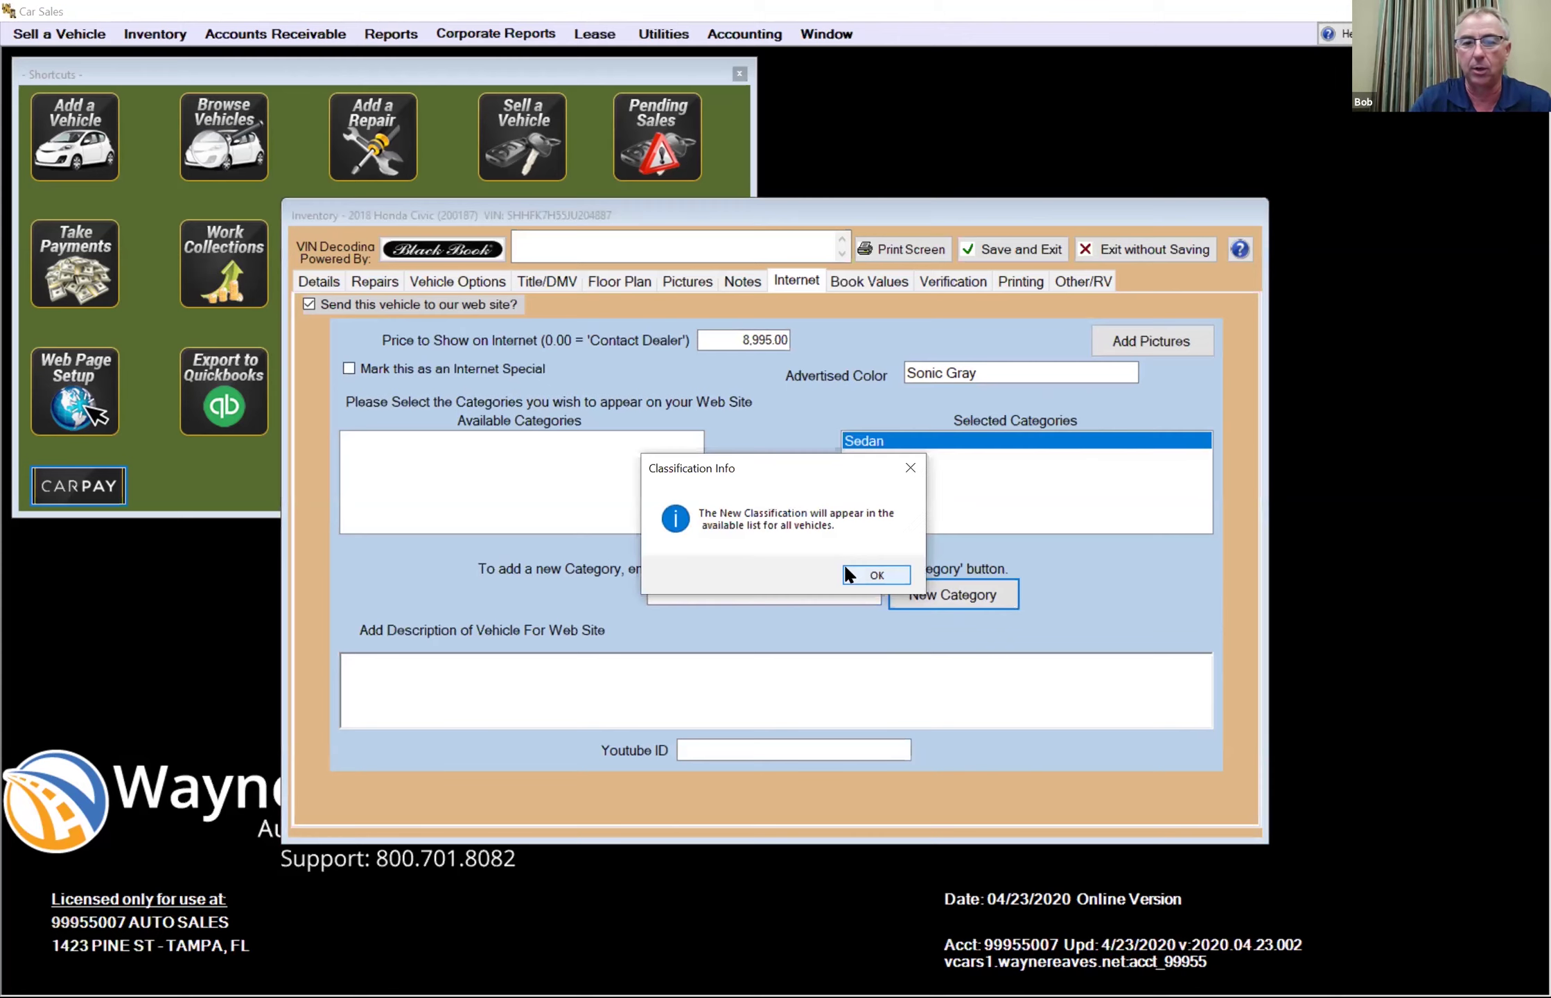
click(848, 574)
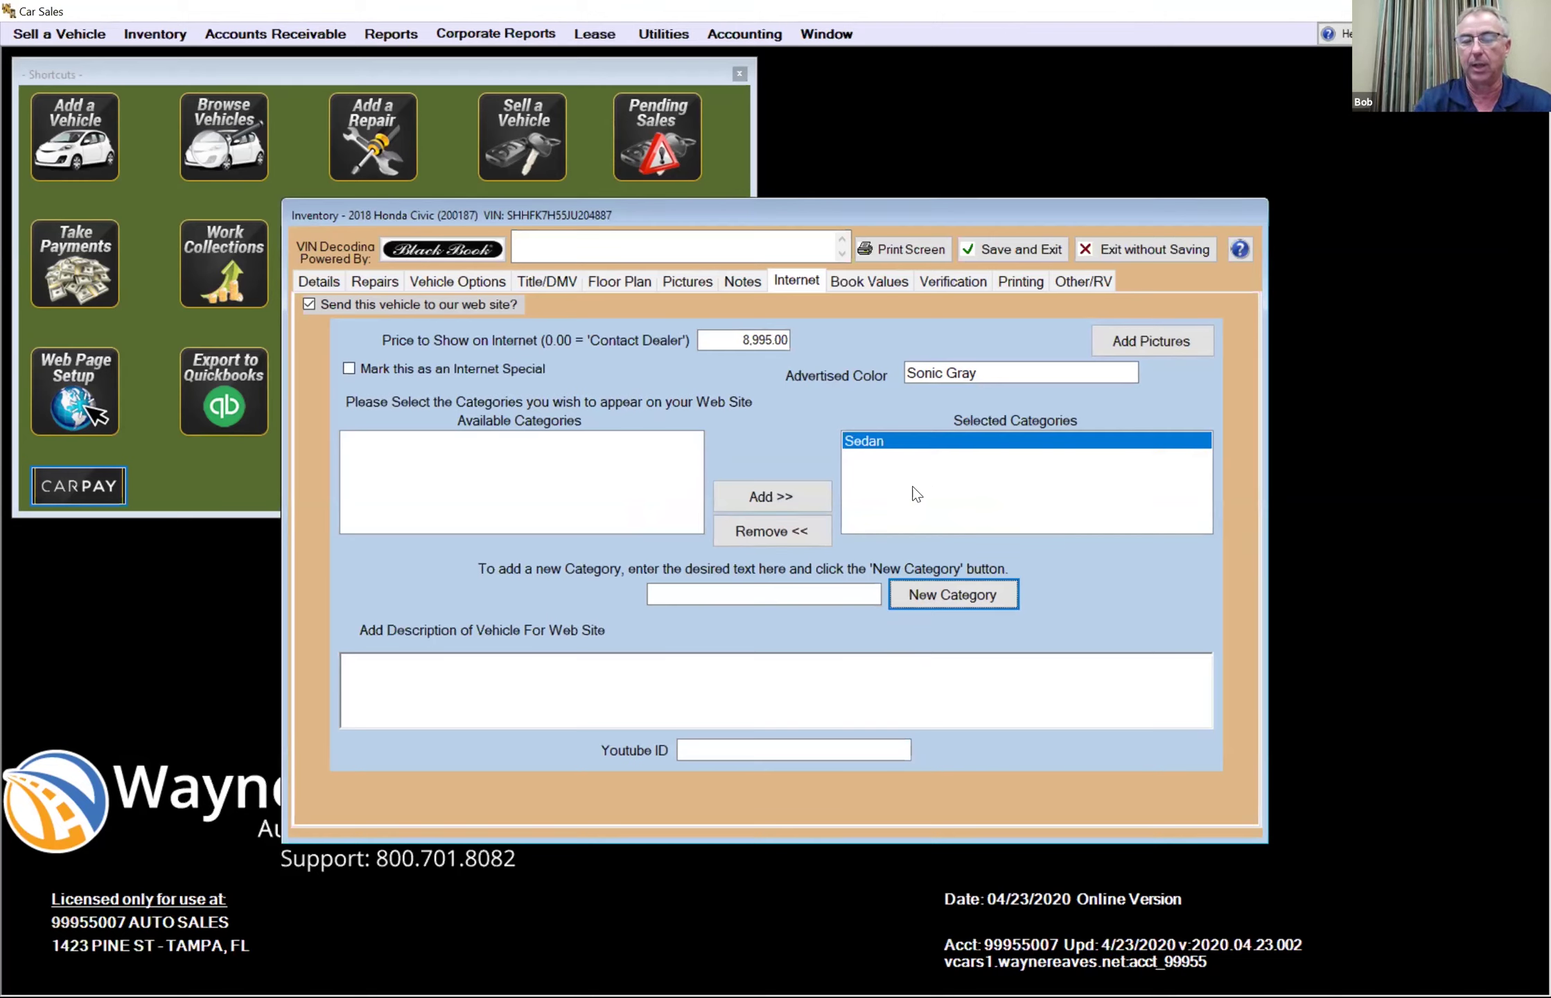
- Create a new web site category named Less than$10000 for the vehicle and acknowledge the notice
click(767, 594)
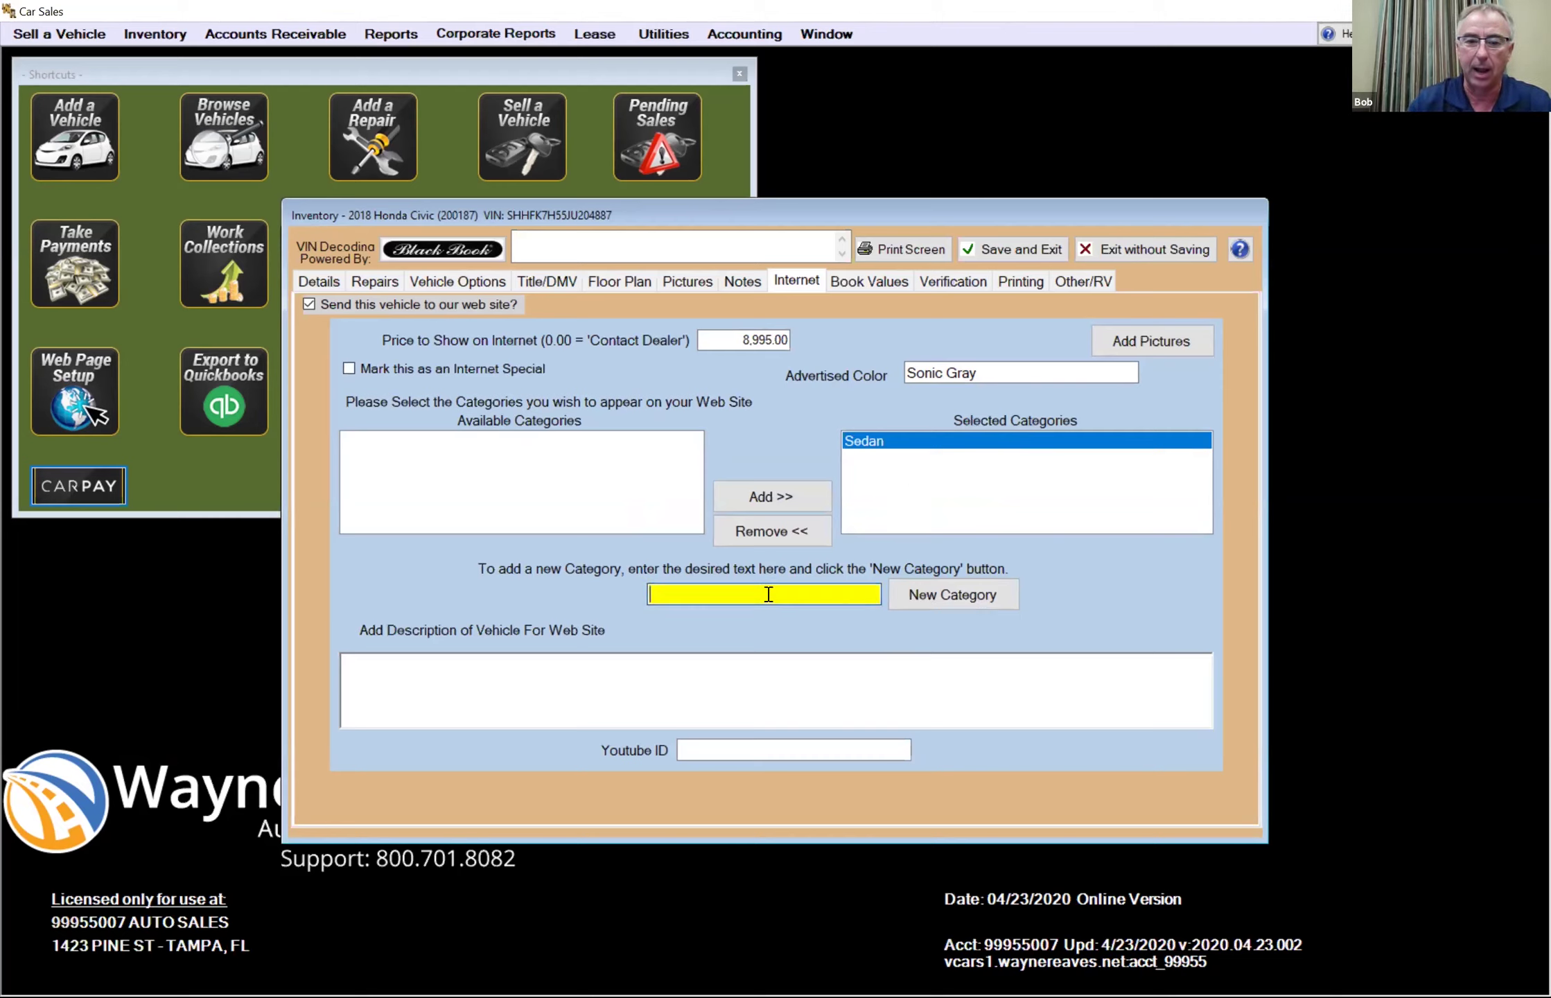
text(L)
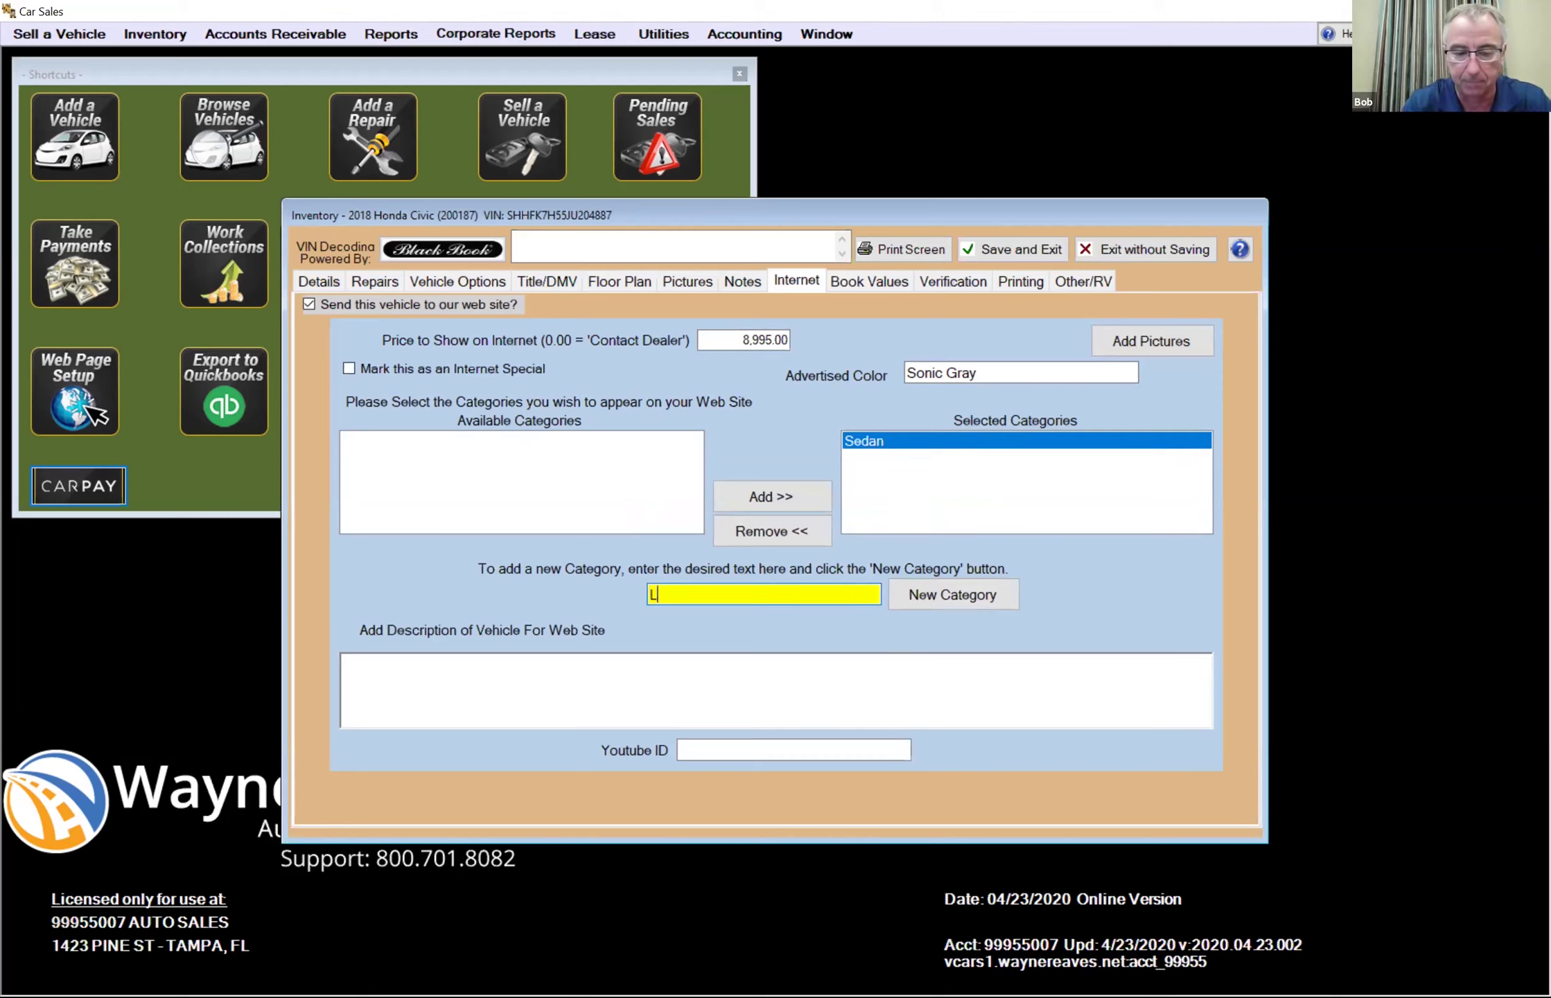
text(ess than)
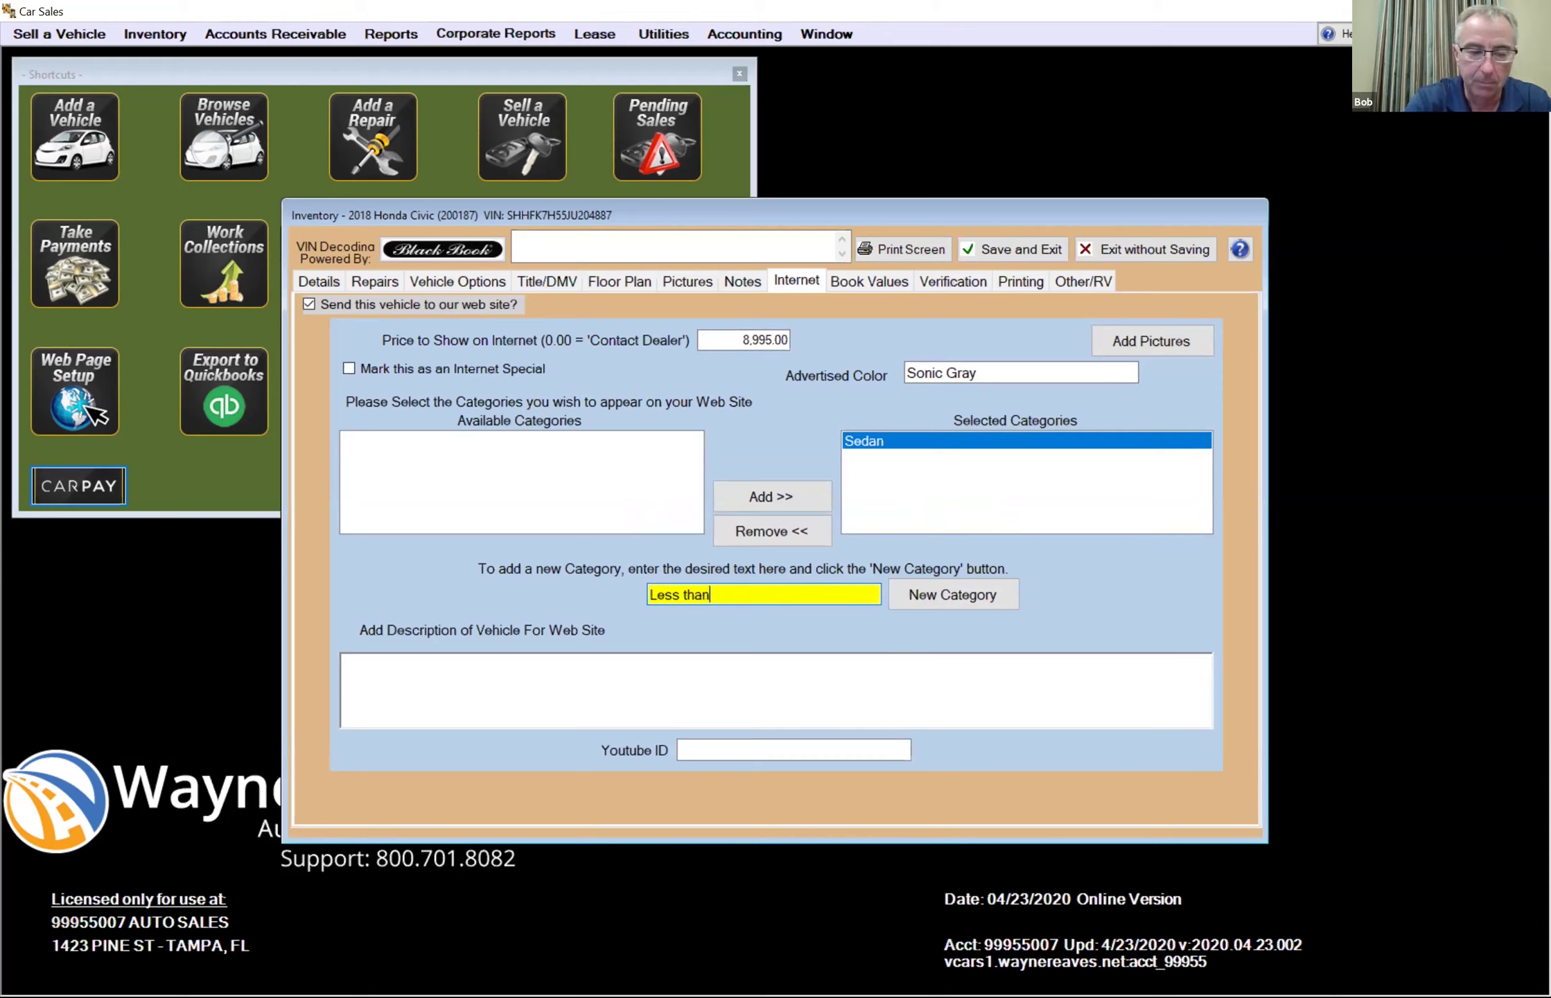
text($100)
text(00)
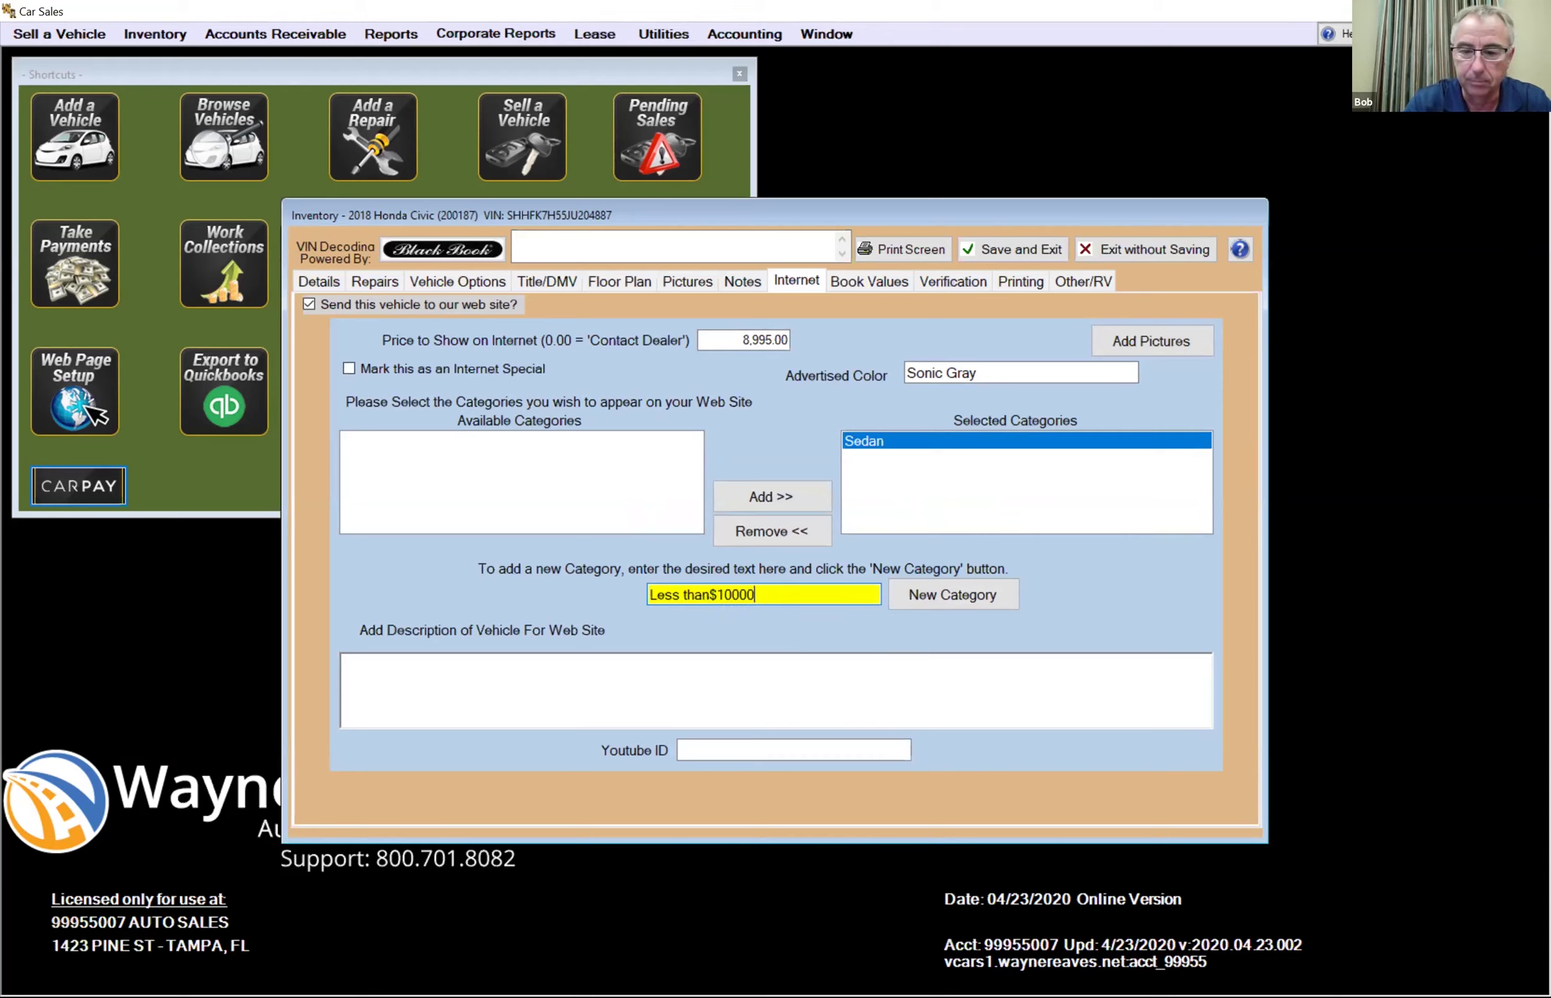
click(942, 591)
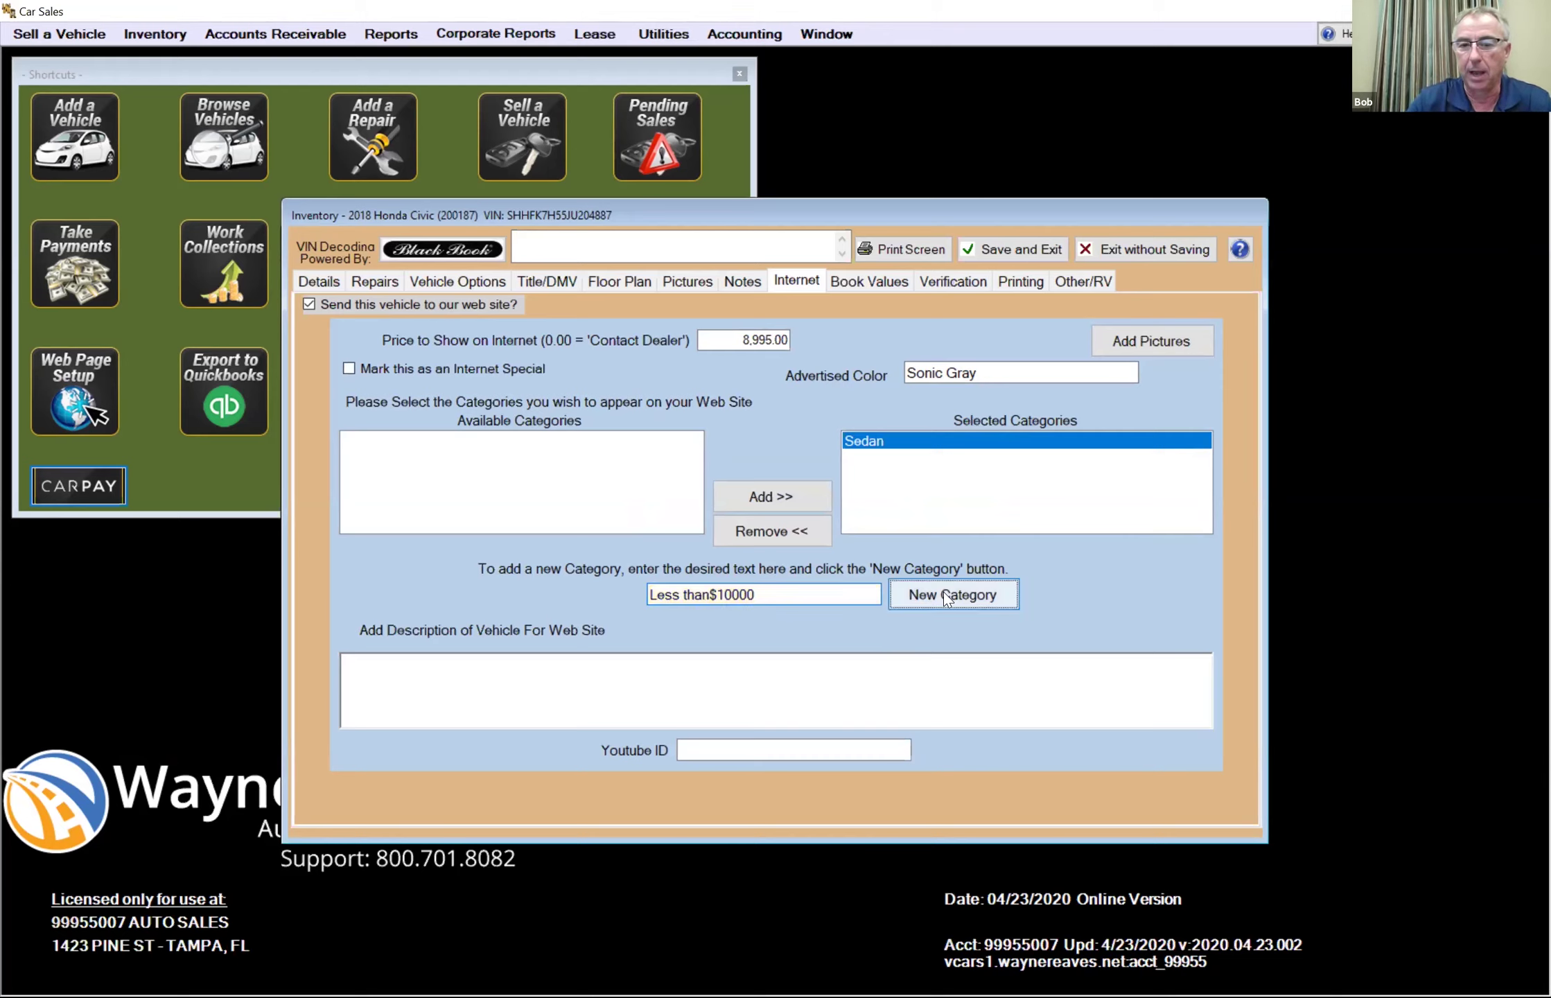
click(868, 575)
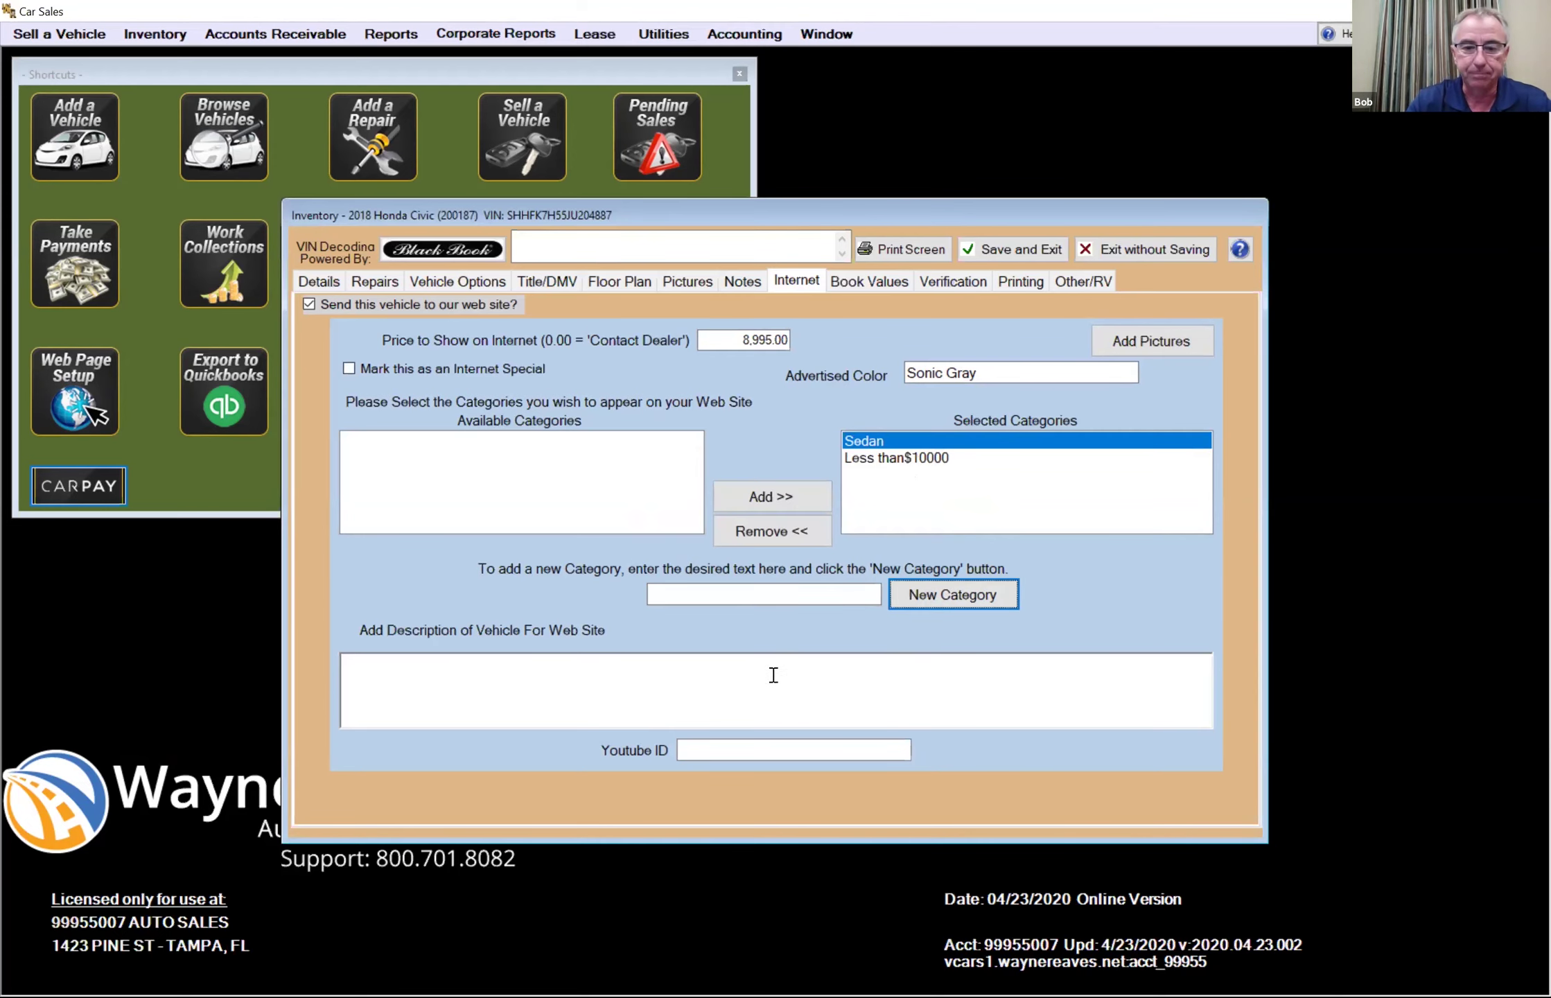
- Enter One Owner as the vehicle's web site description
click(707, 686)
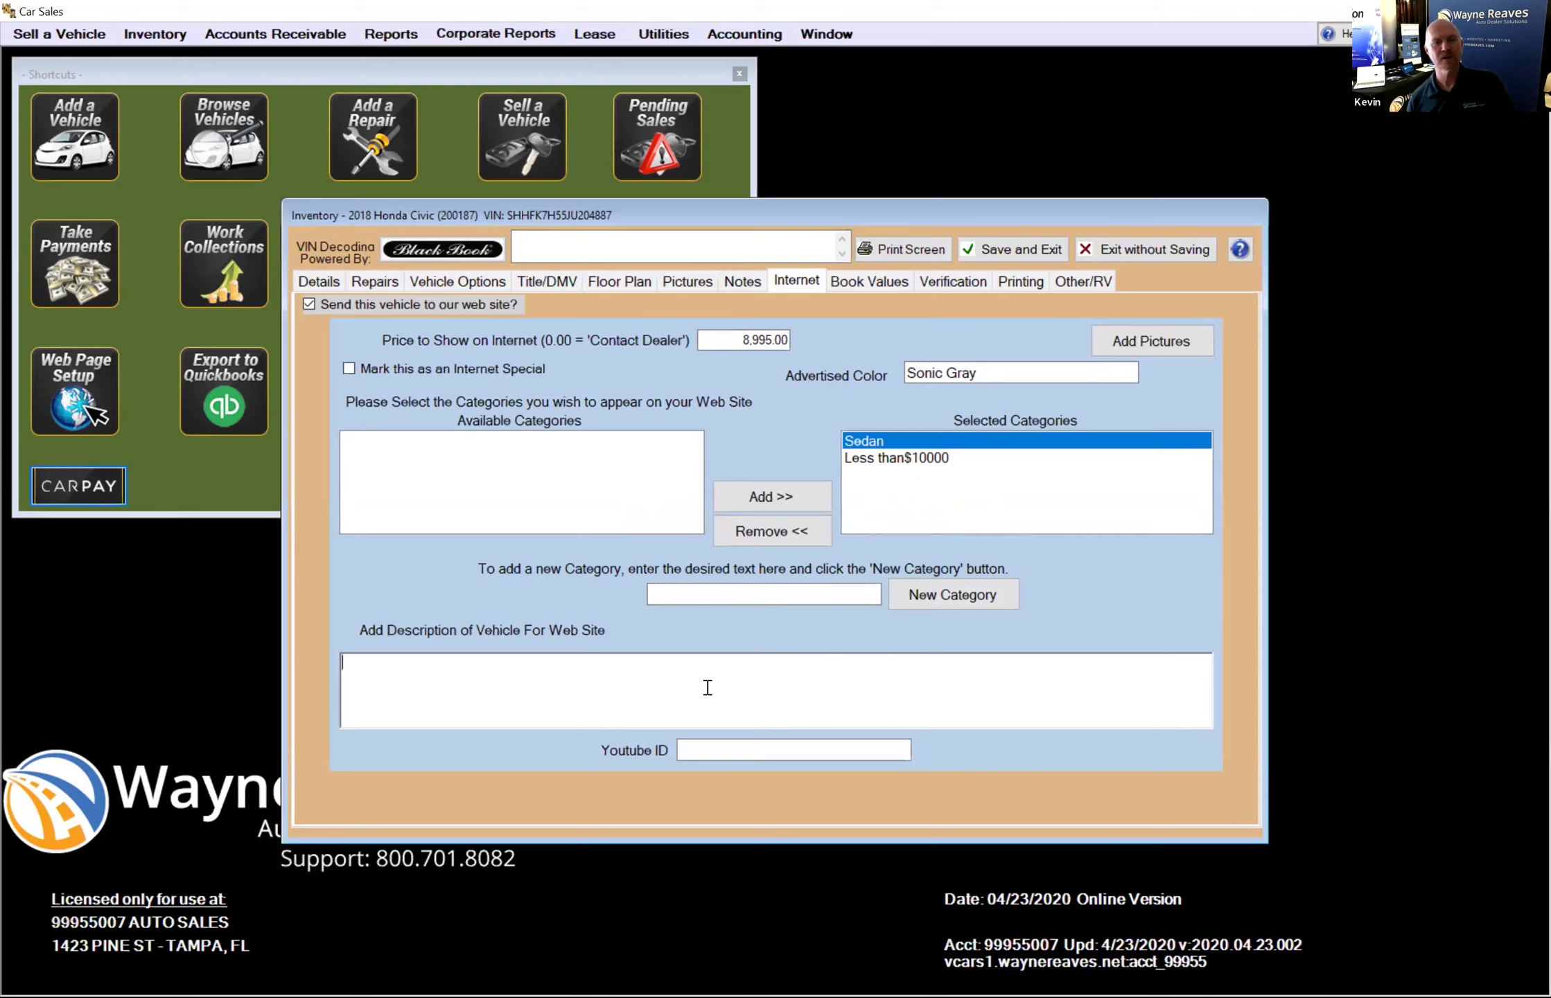
text(One O)
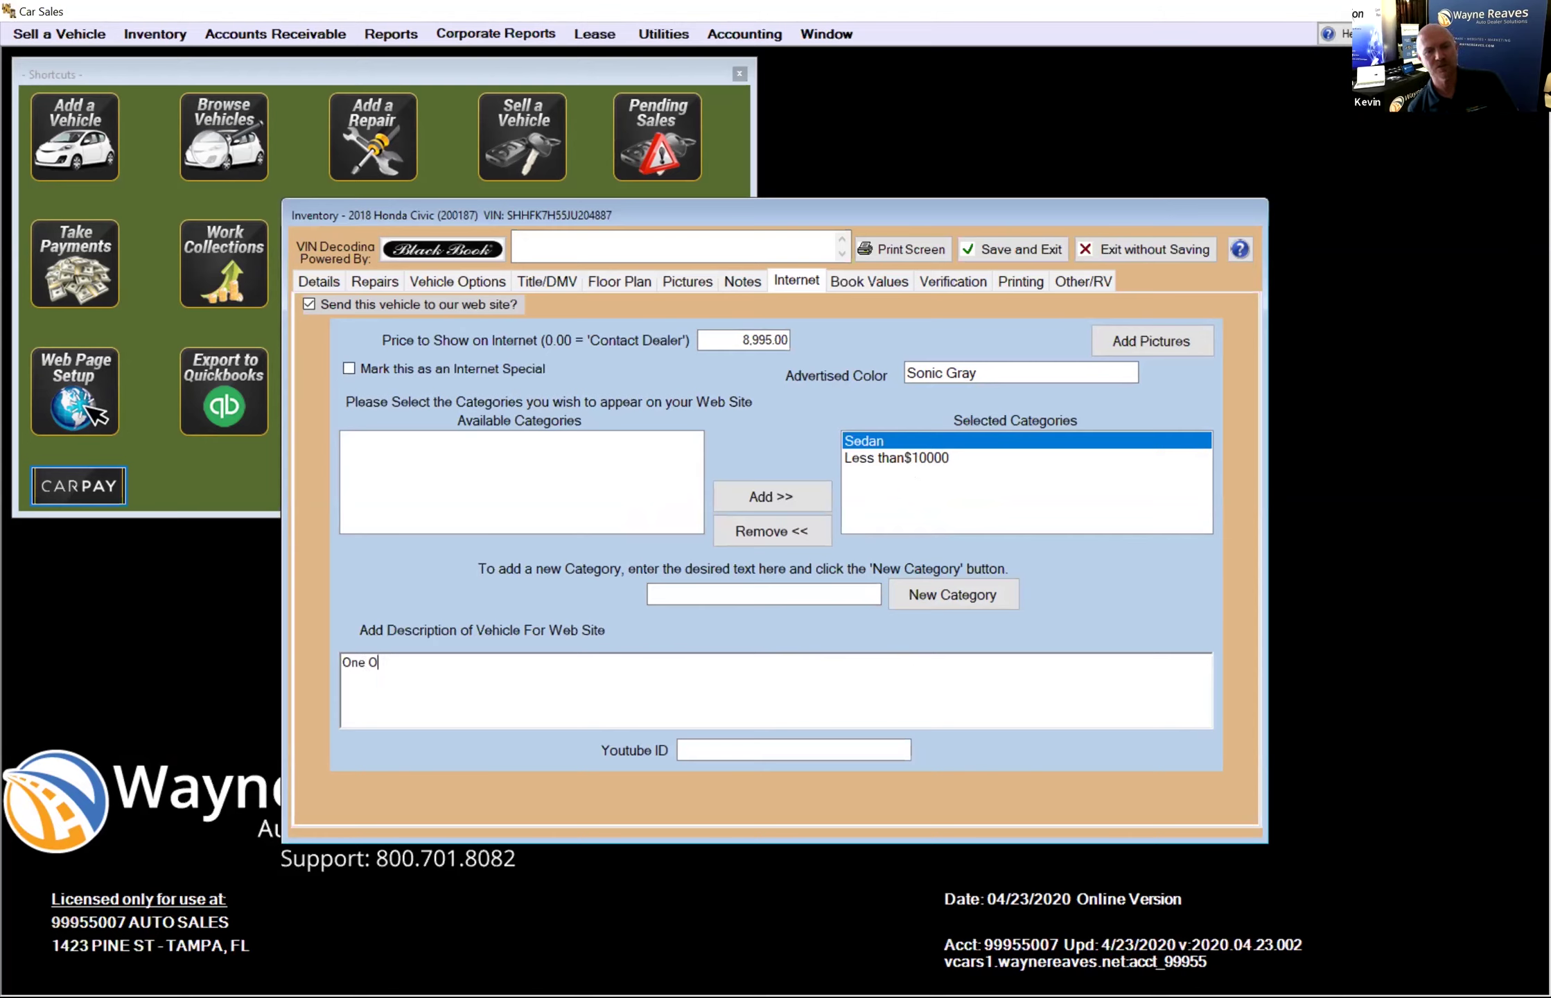
text(wner)
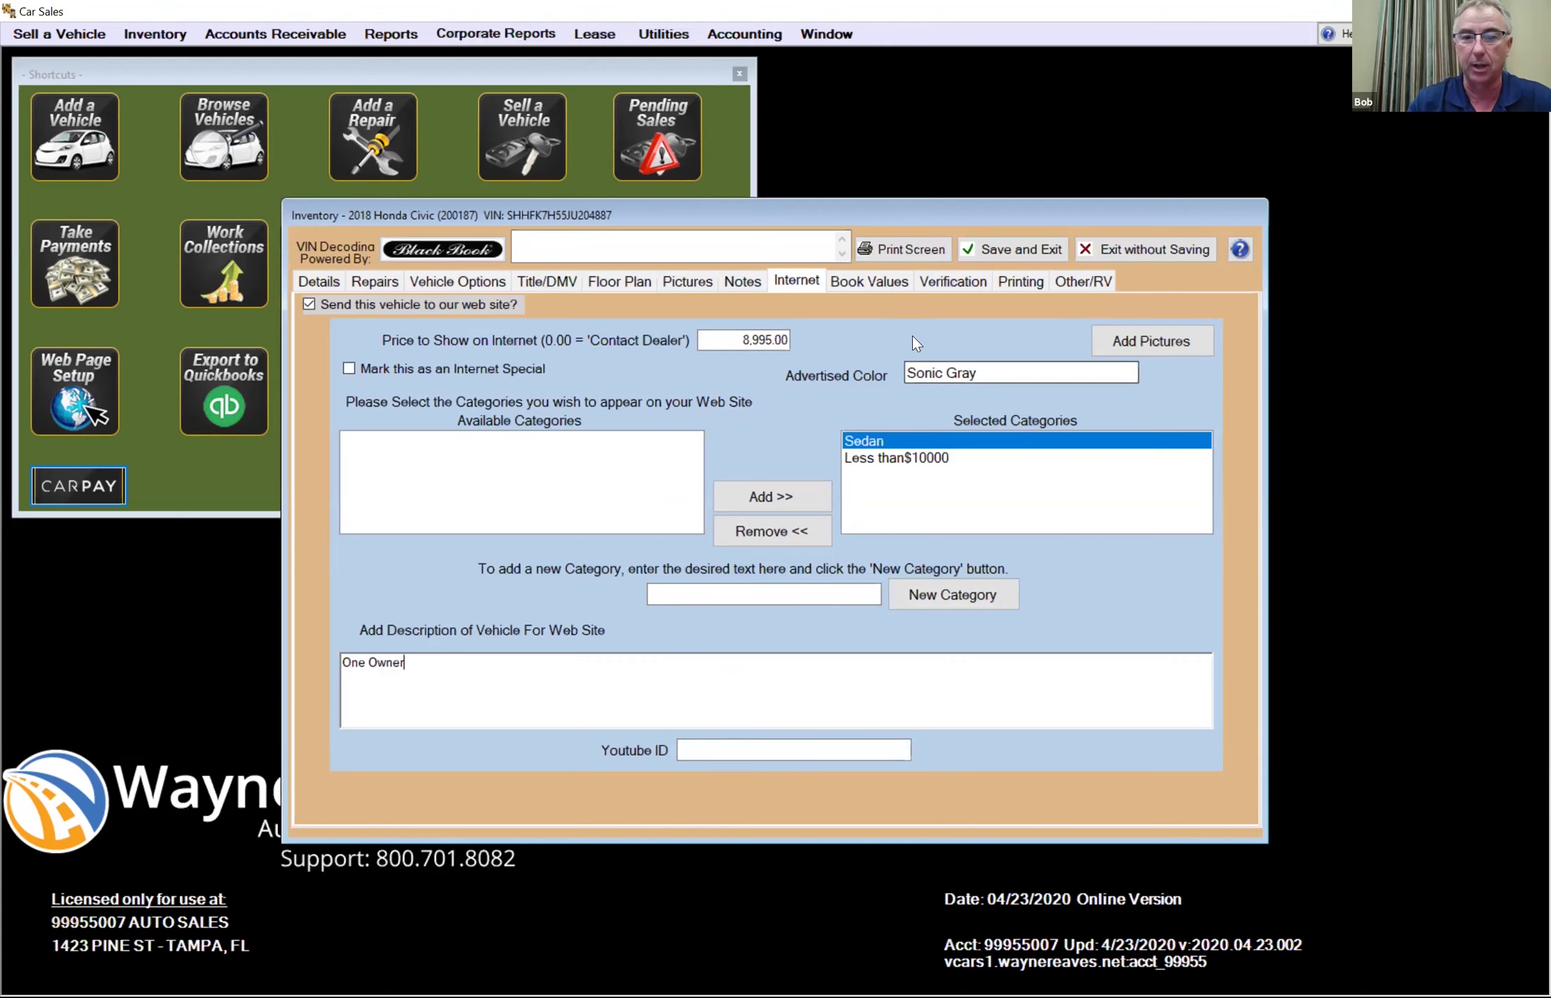
- Look over the vehicle's Black Book and NADA book values, dismissing the account notices, and view the available verification reports
click(874, 287)
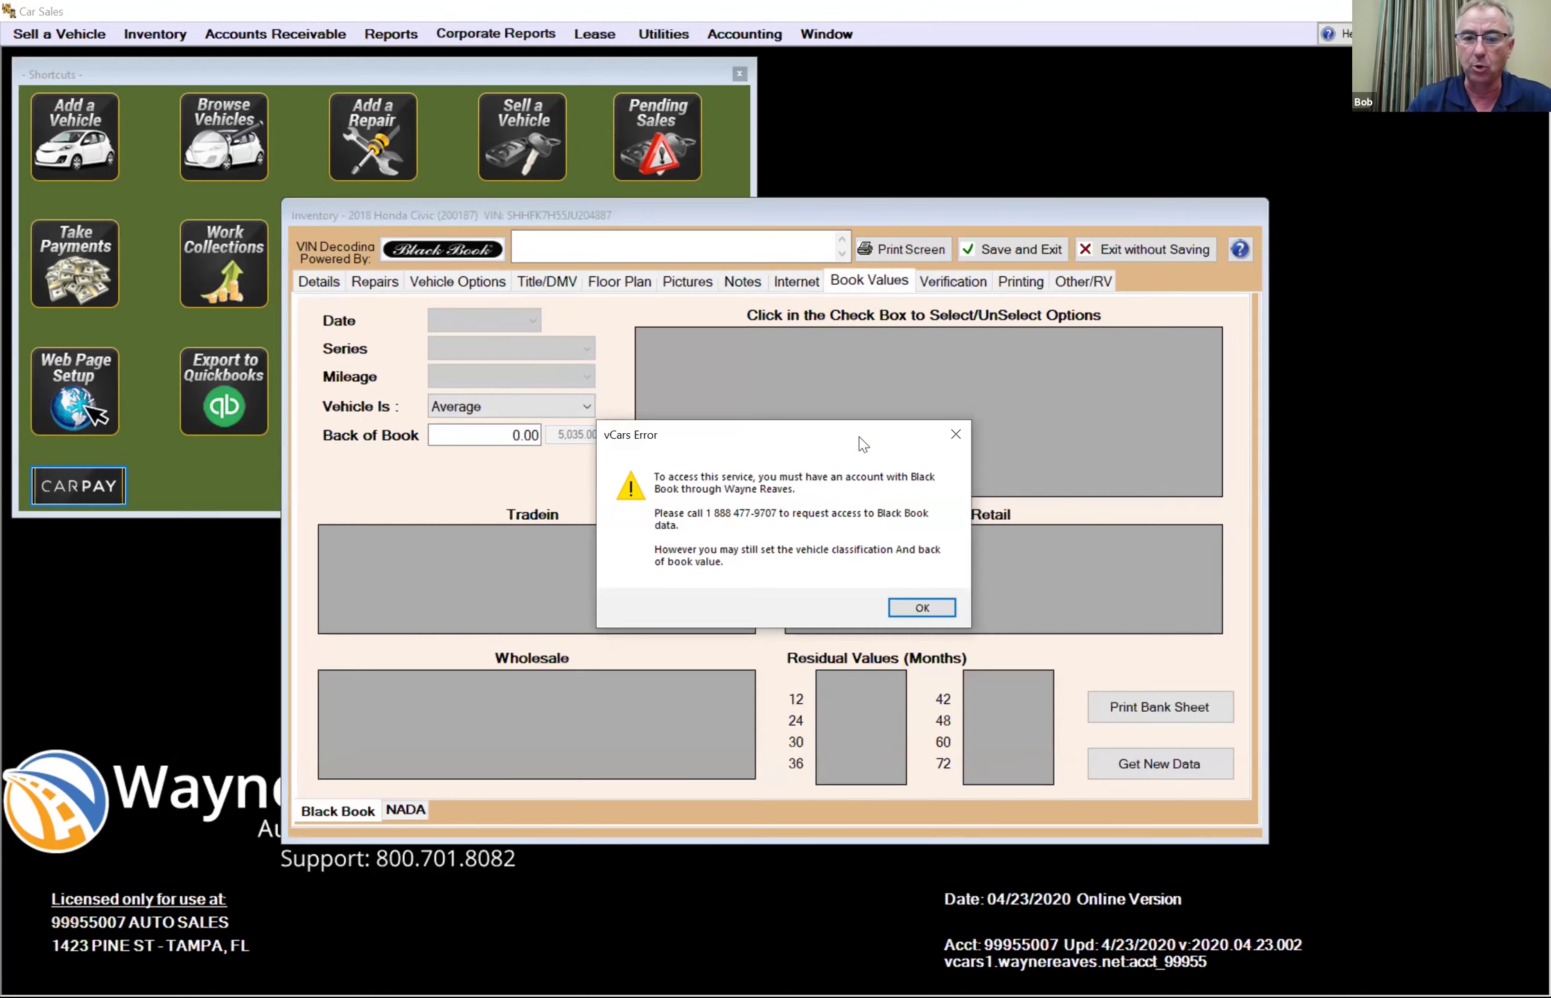
click(920, 608)
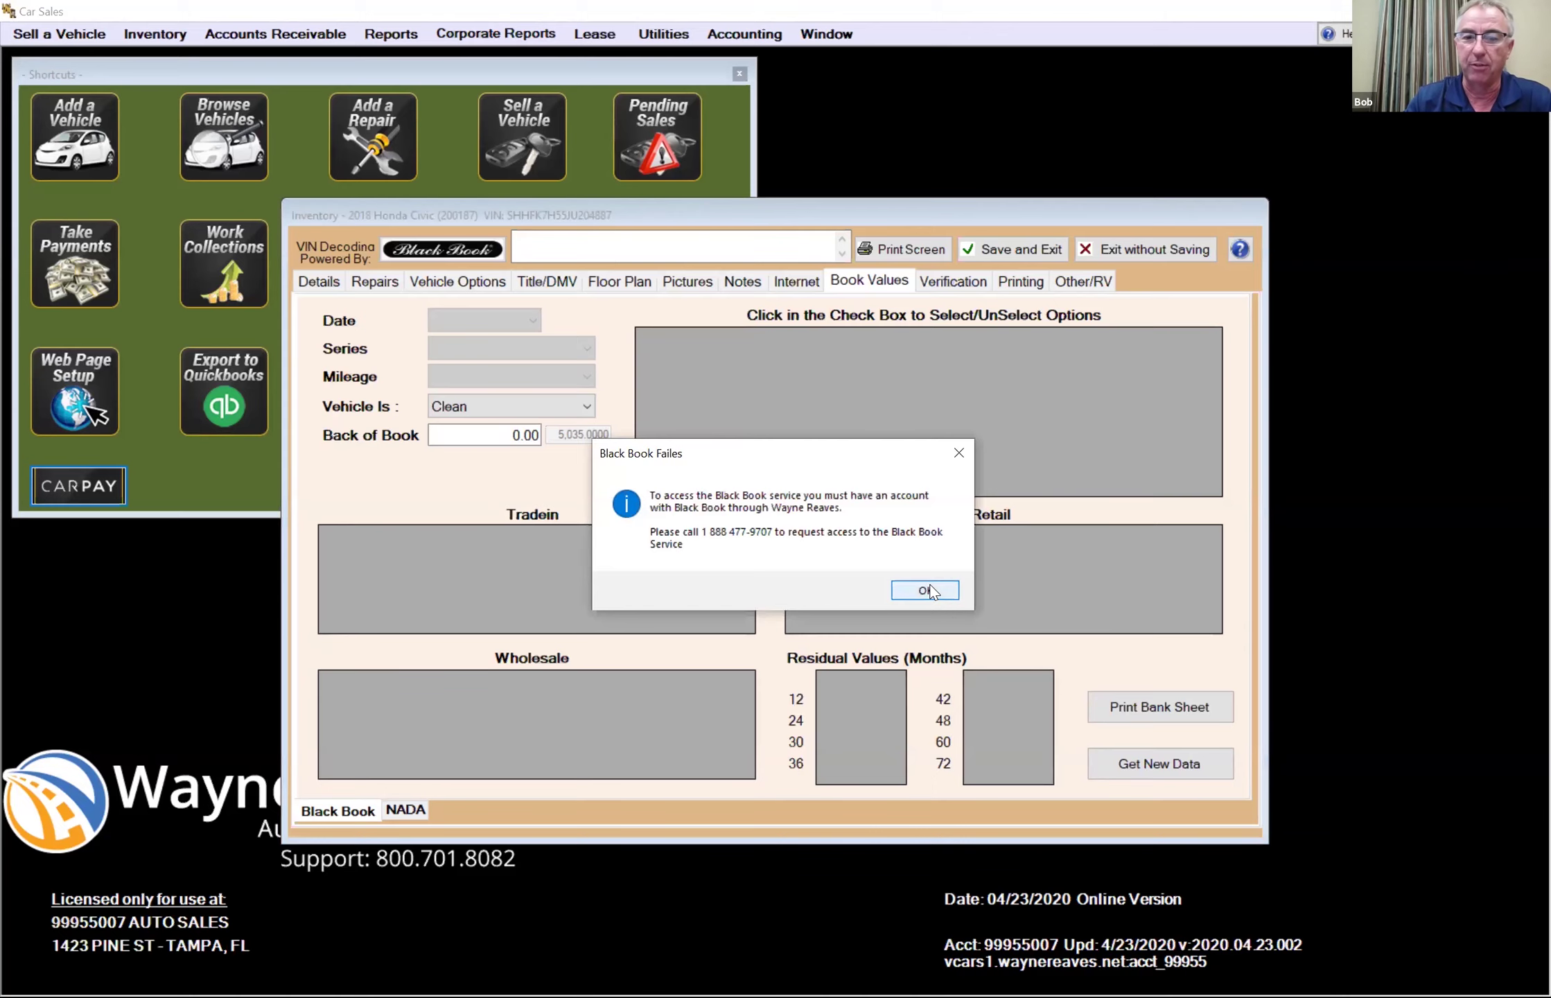
click(930, 591)
click(935, 586)
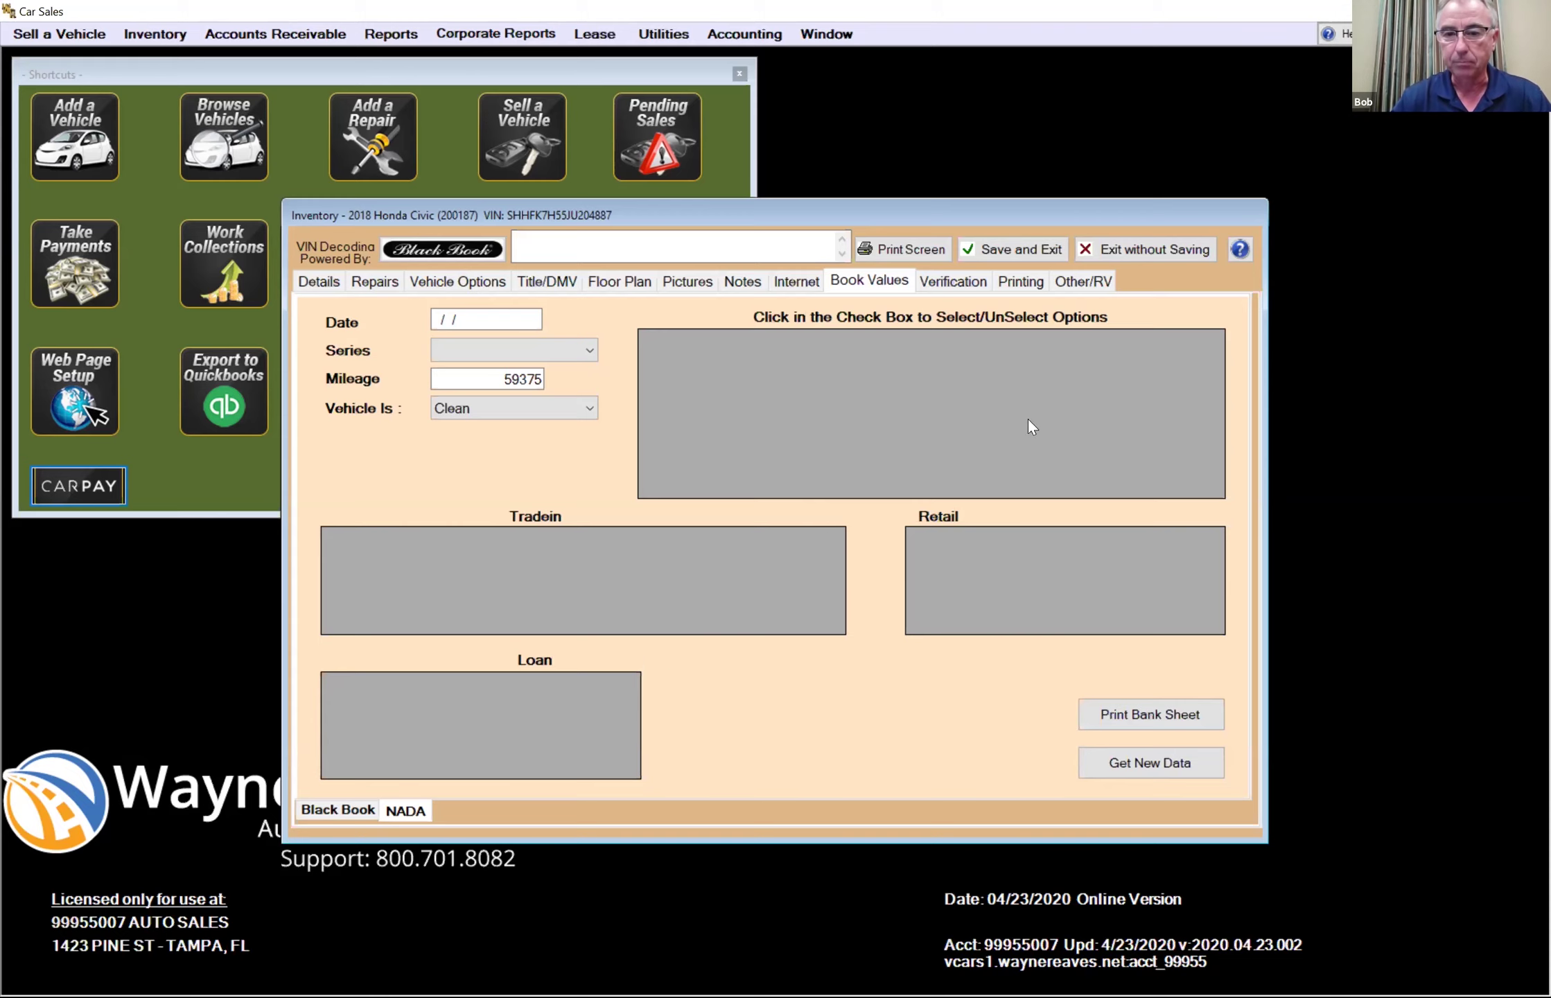
click(960, 290)
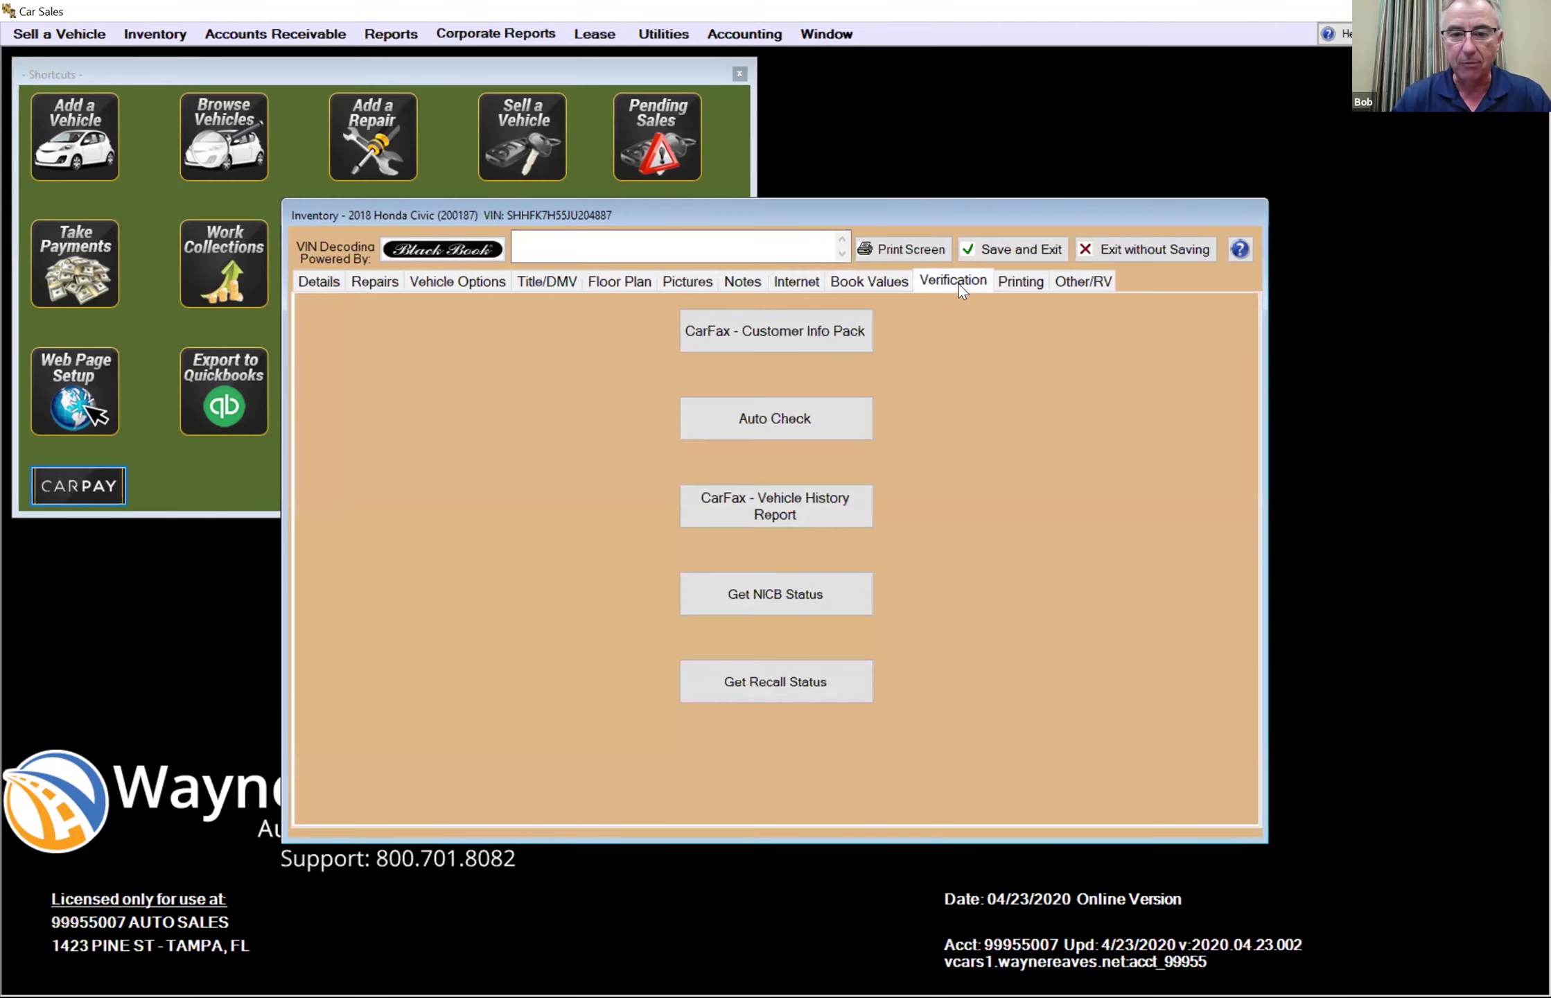
- Accept the existing stock number, review the Buyer's Guide warranty options for printing, and exit without saving default values
click(1022, 286)
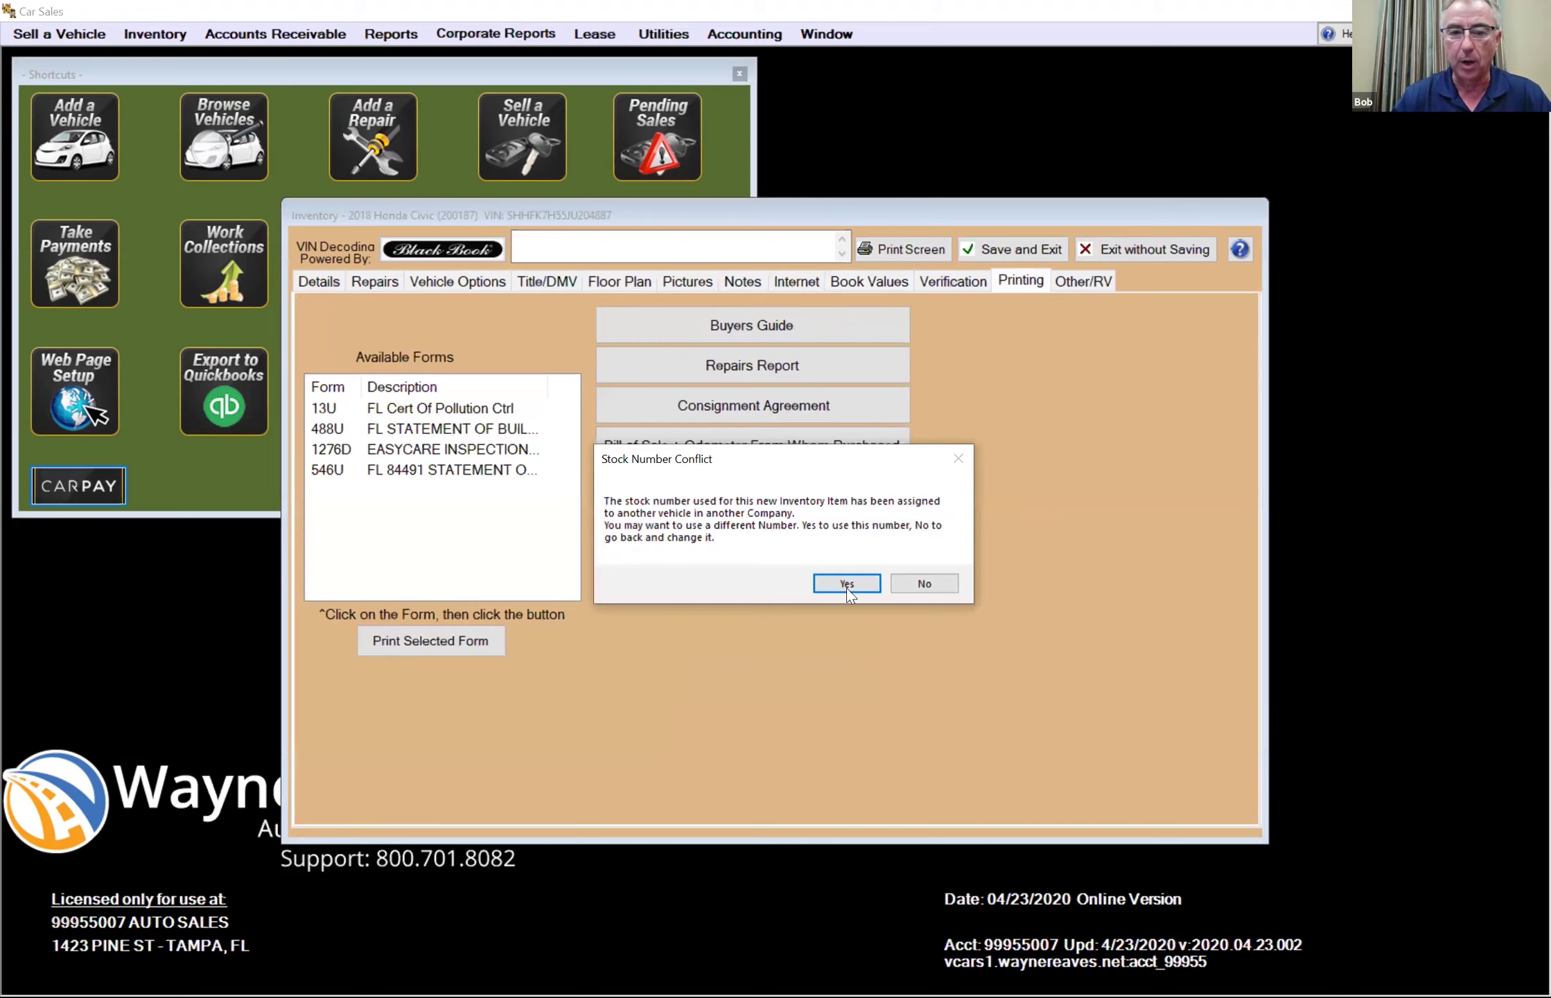
click(846, 583)
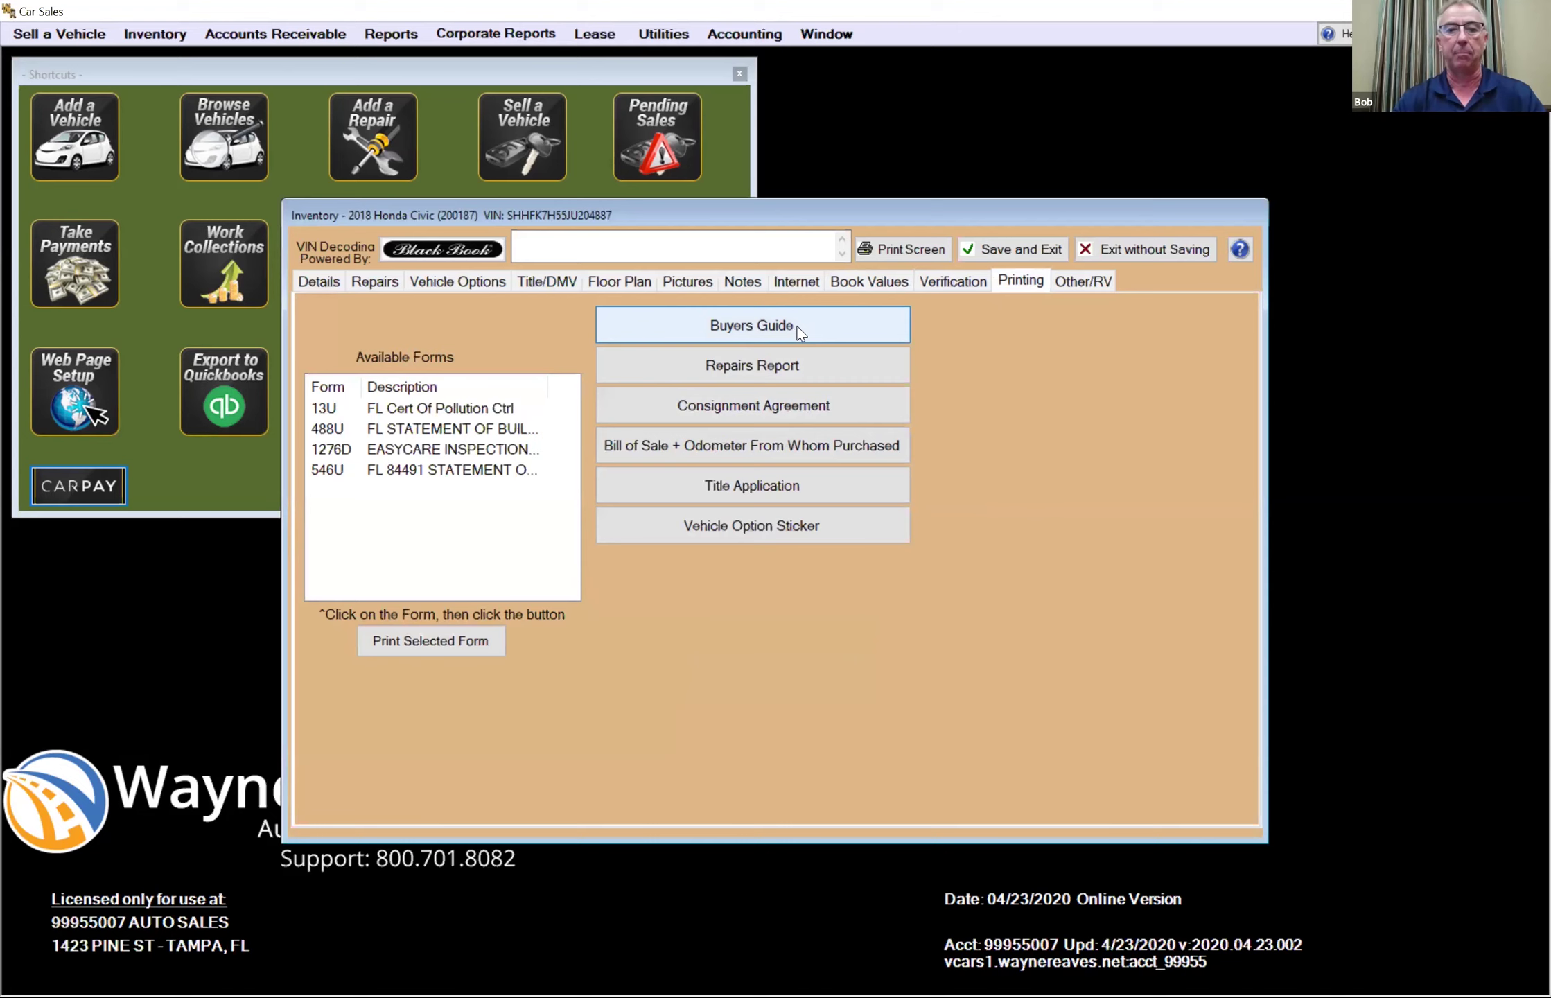
click(798, 331)
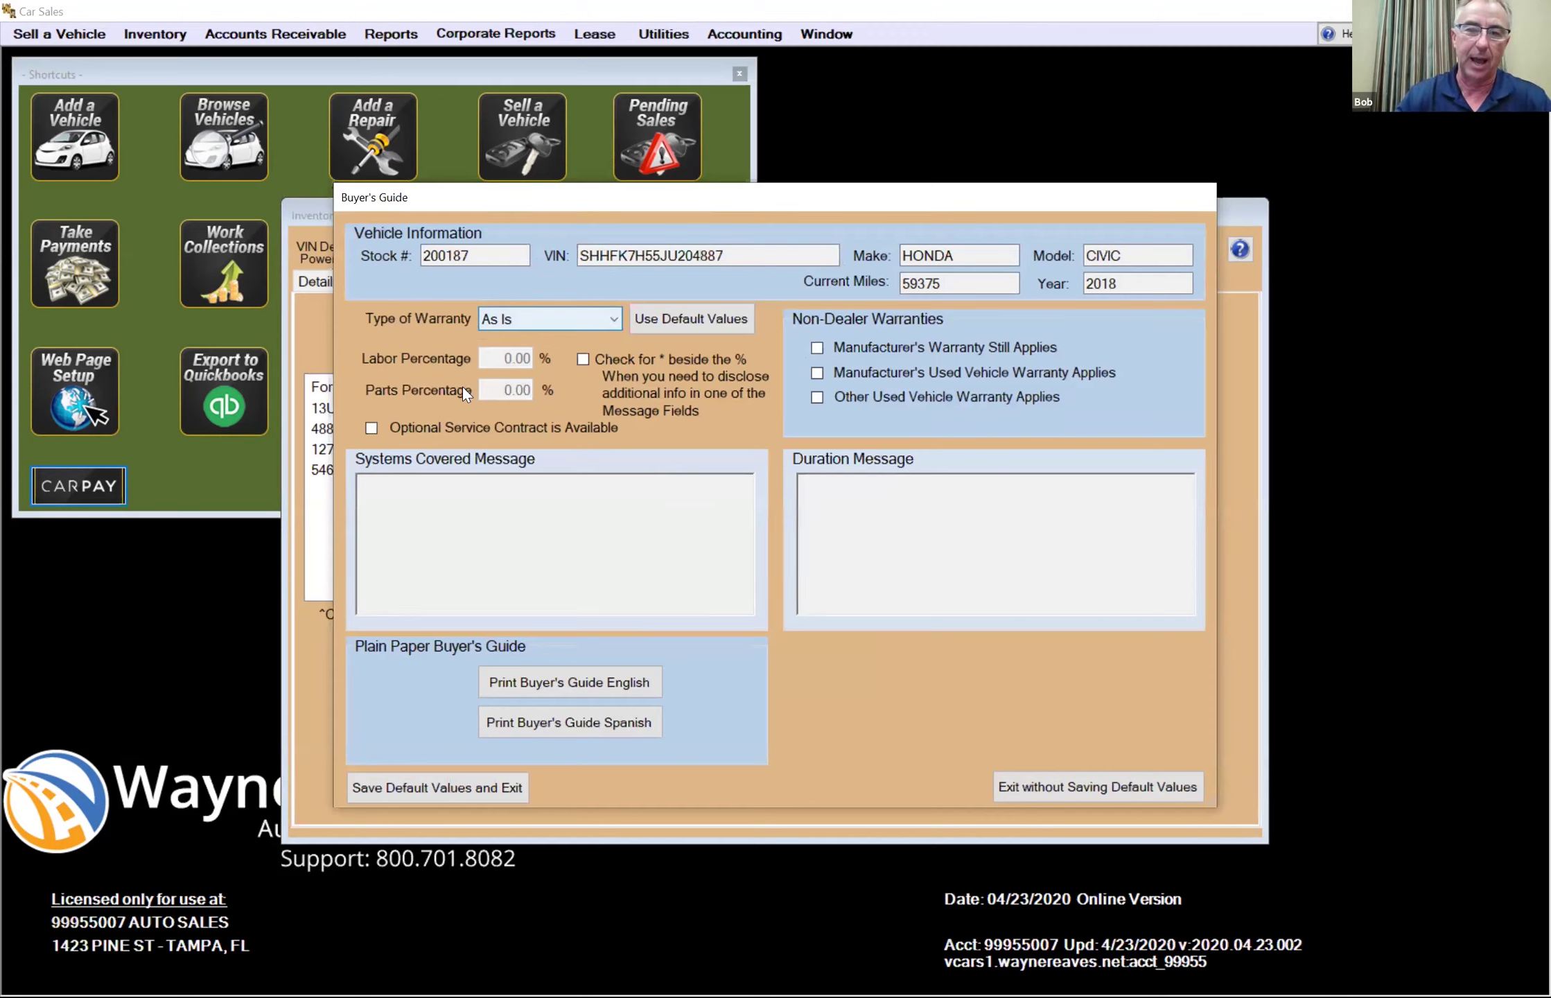
click(373, 429)
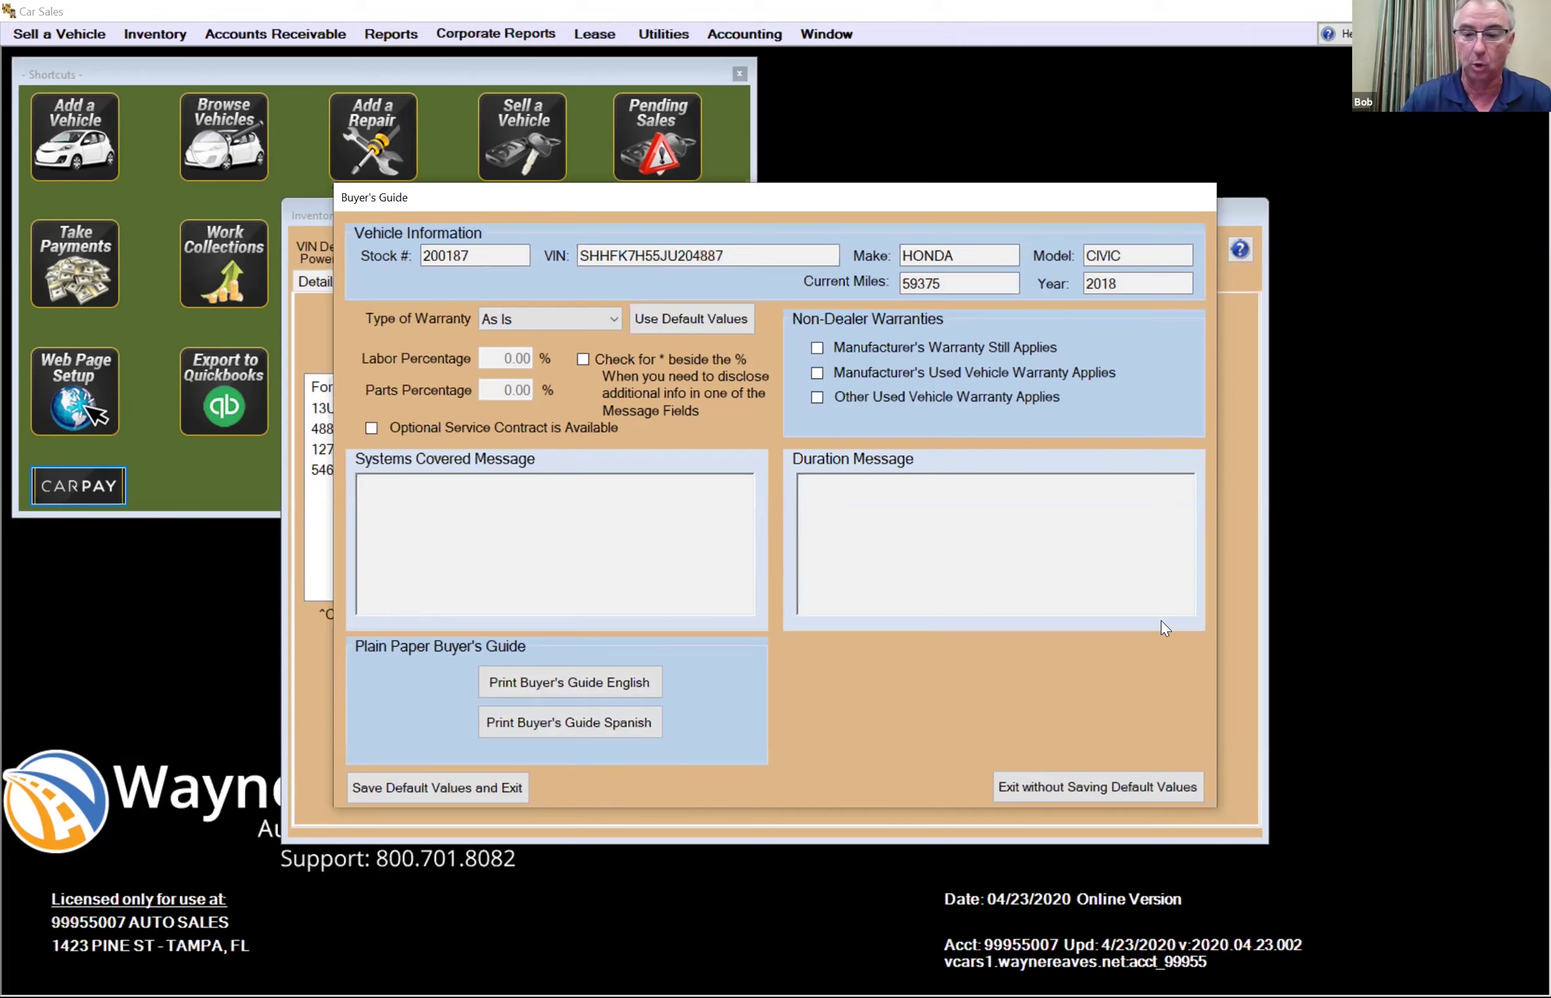
click(1120, 783)
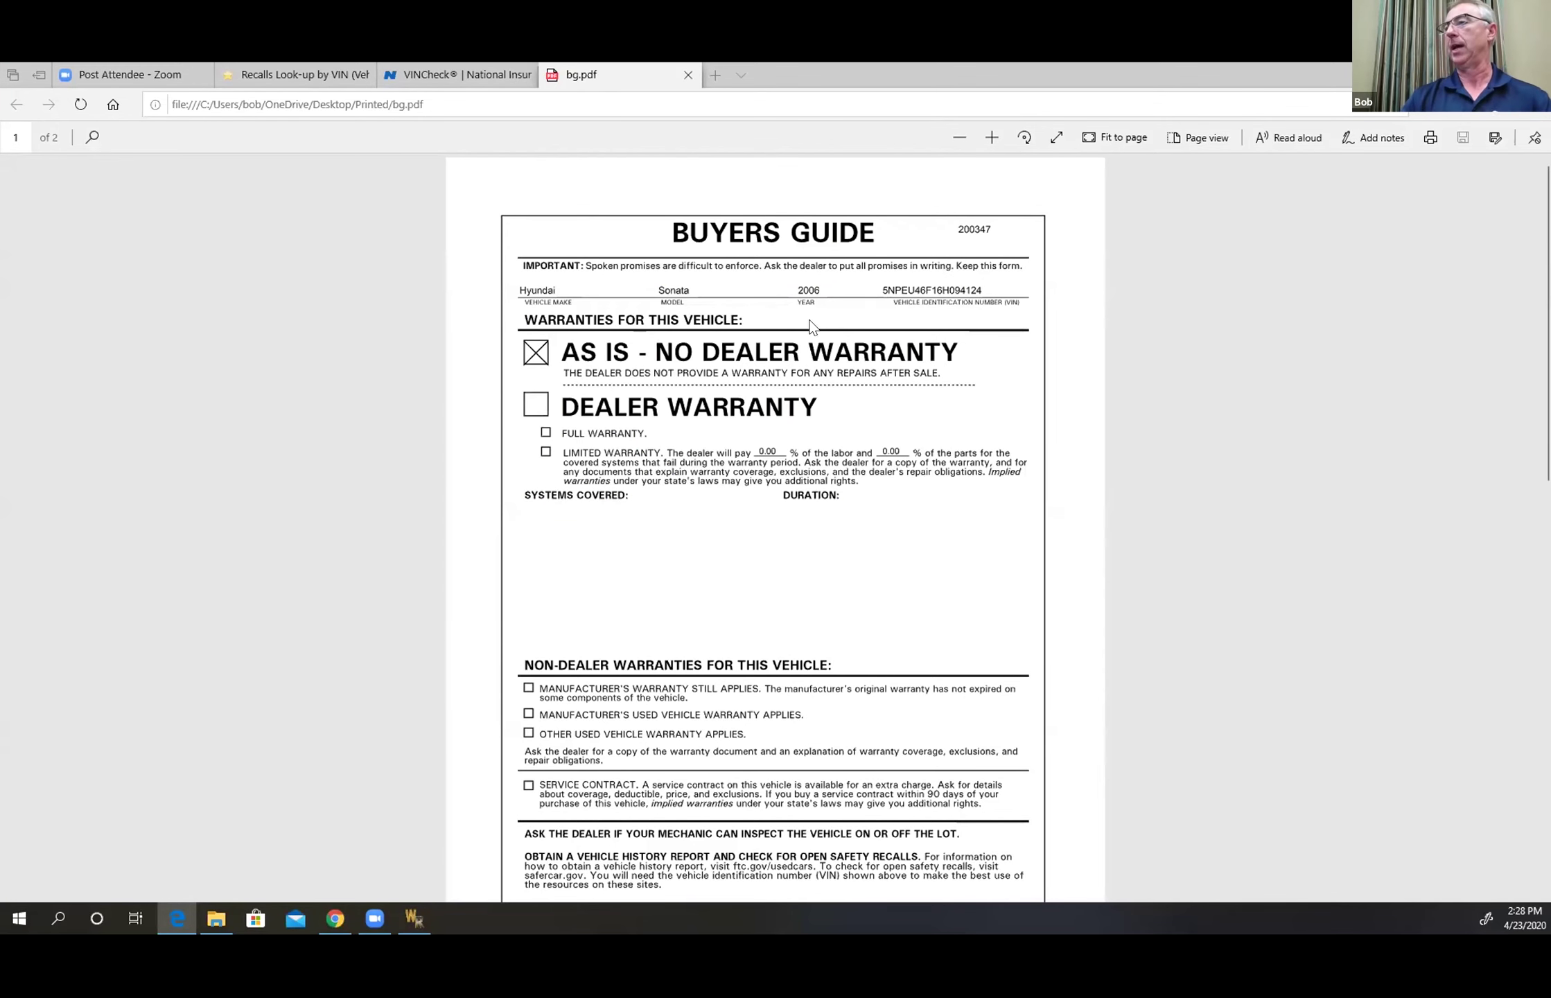
- Examine the warranty sections, defect list and dealer details in the Buyers Guide PDF, and switch back to the Car Sales inventory record
scroll(818, 499, down, 5)
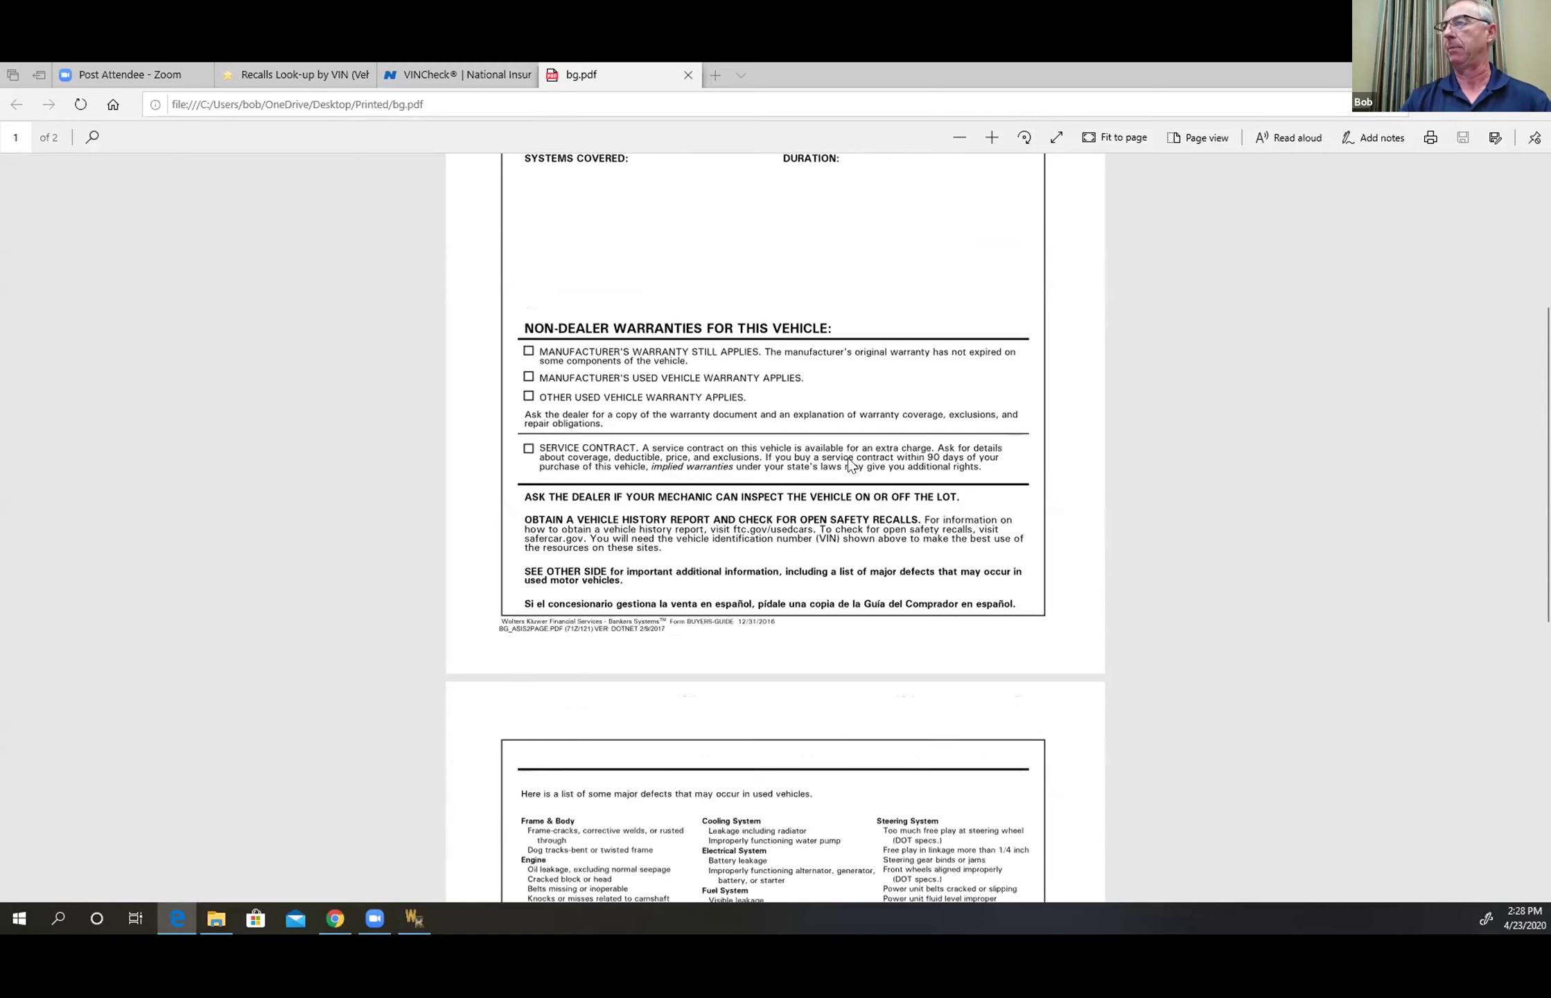
scroll(848, 460, down, 5)
scroll(852, 457, up, 8)
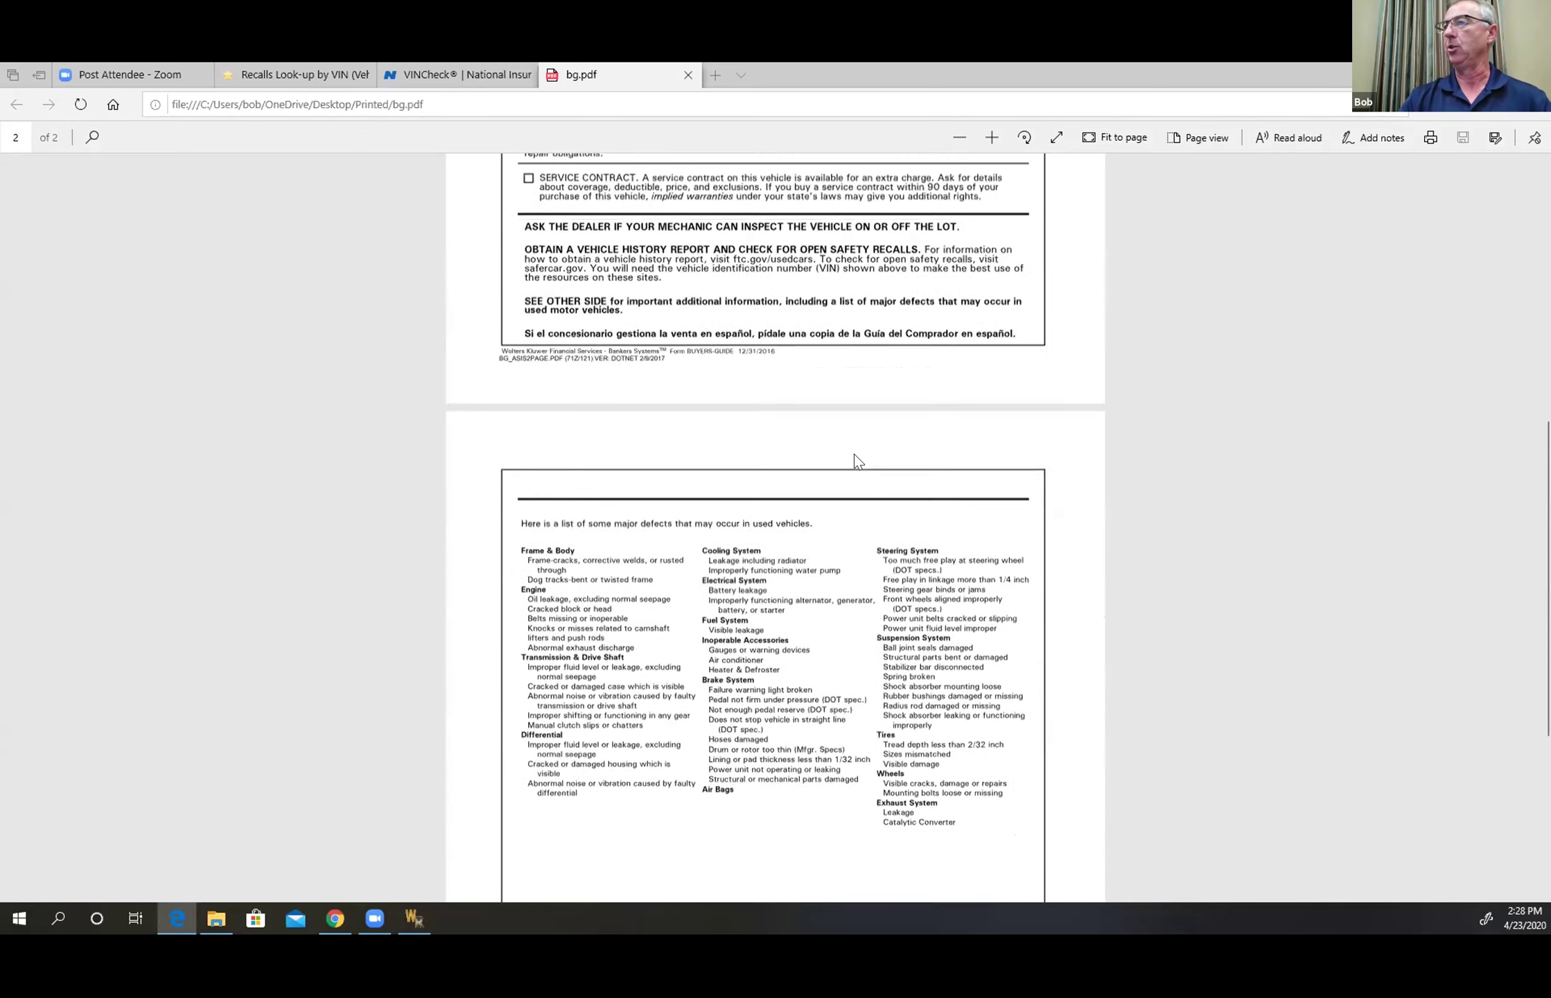
scroll(856, 459, up, 2)
scroll(856, 464, down, 2)
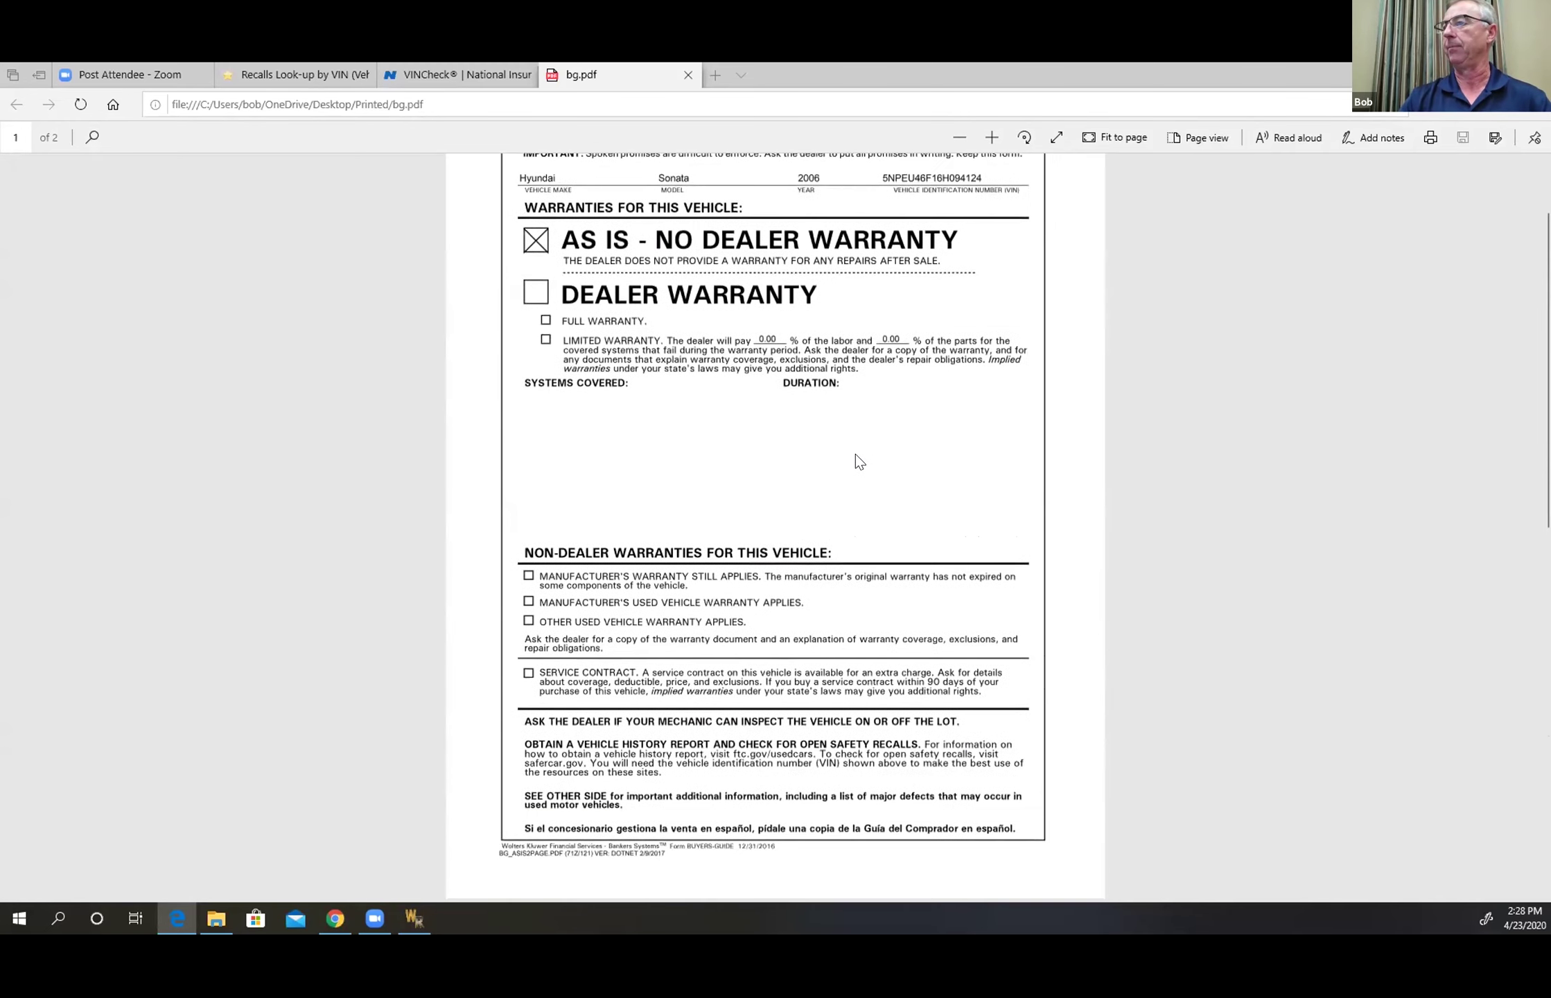
scroll(859, 474, down, 3)
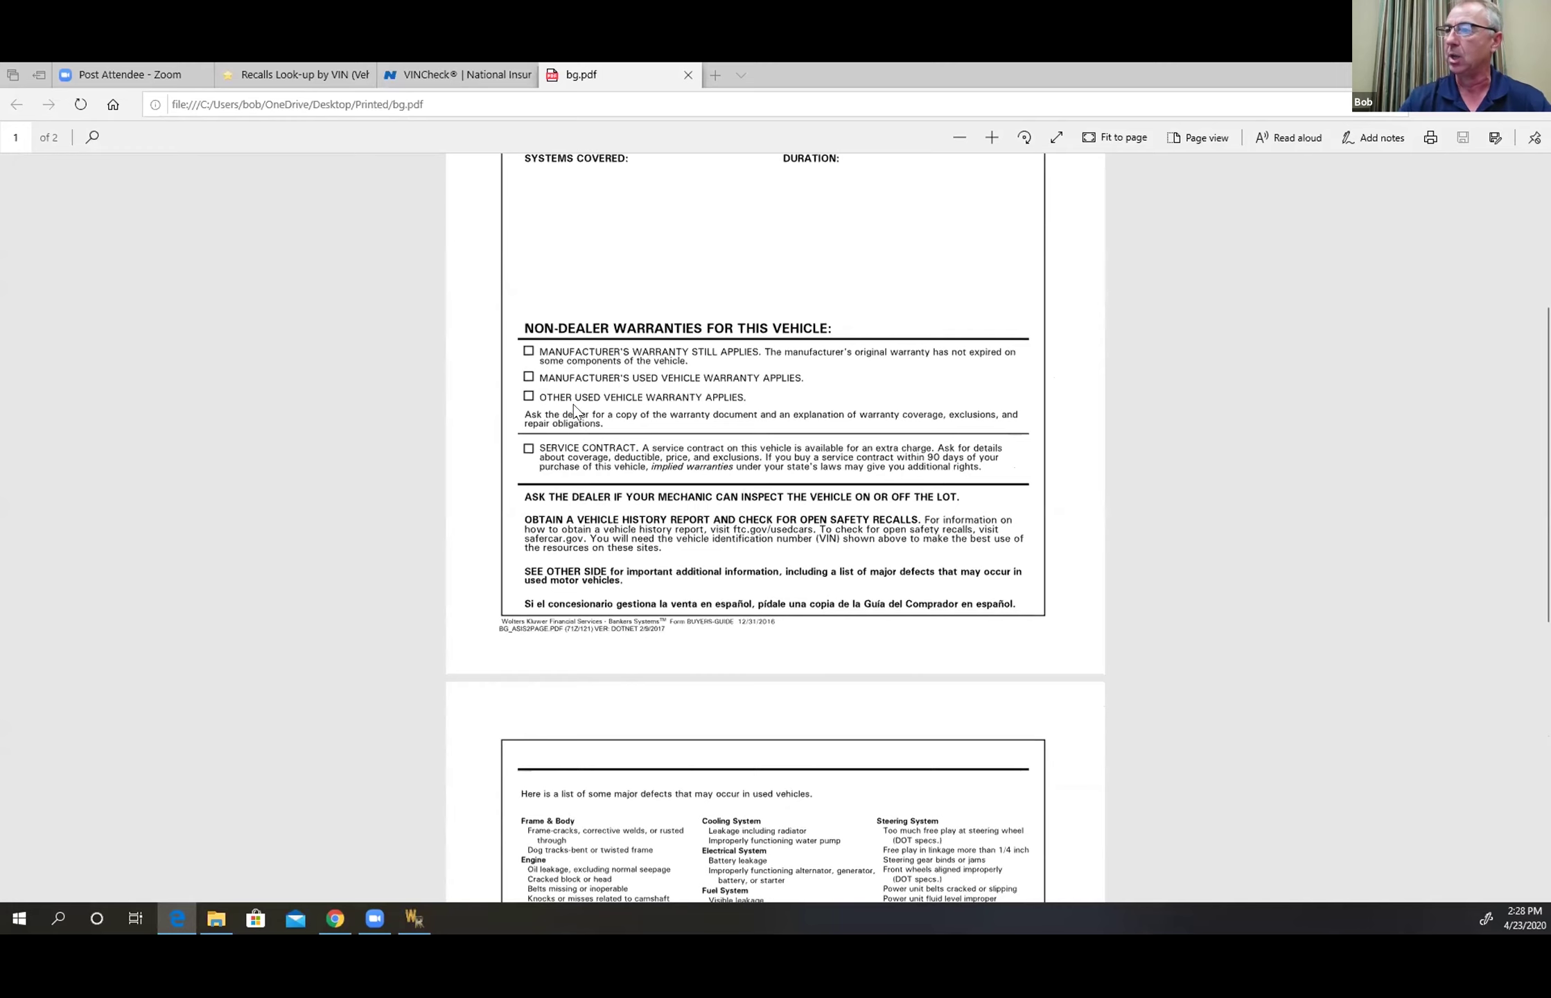
scroll(581, 384, down, 10)
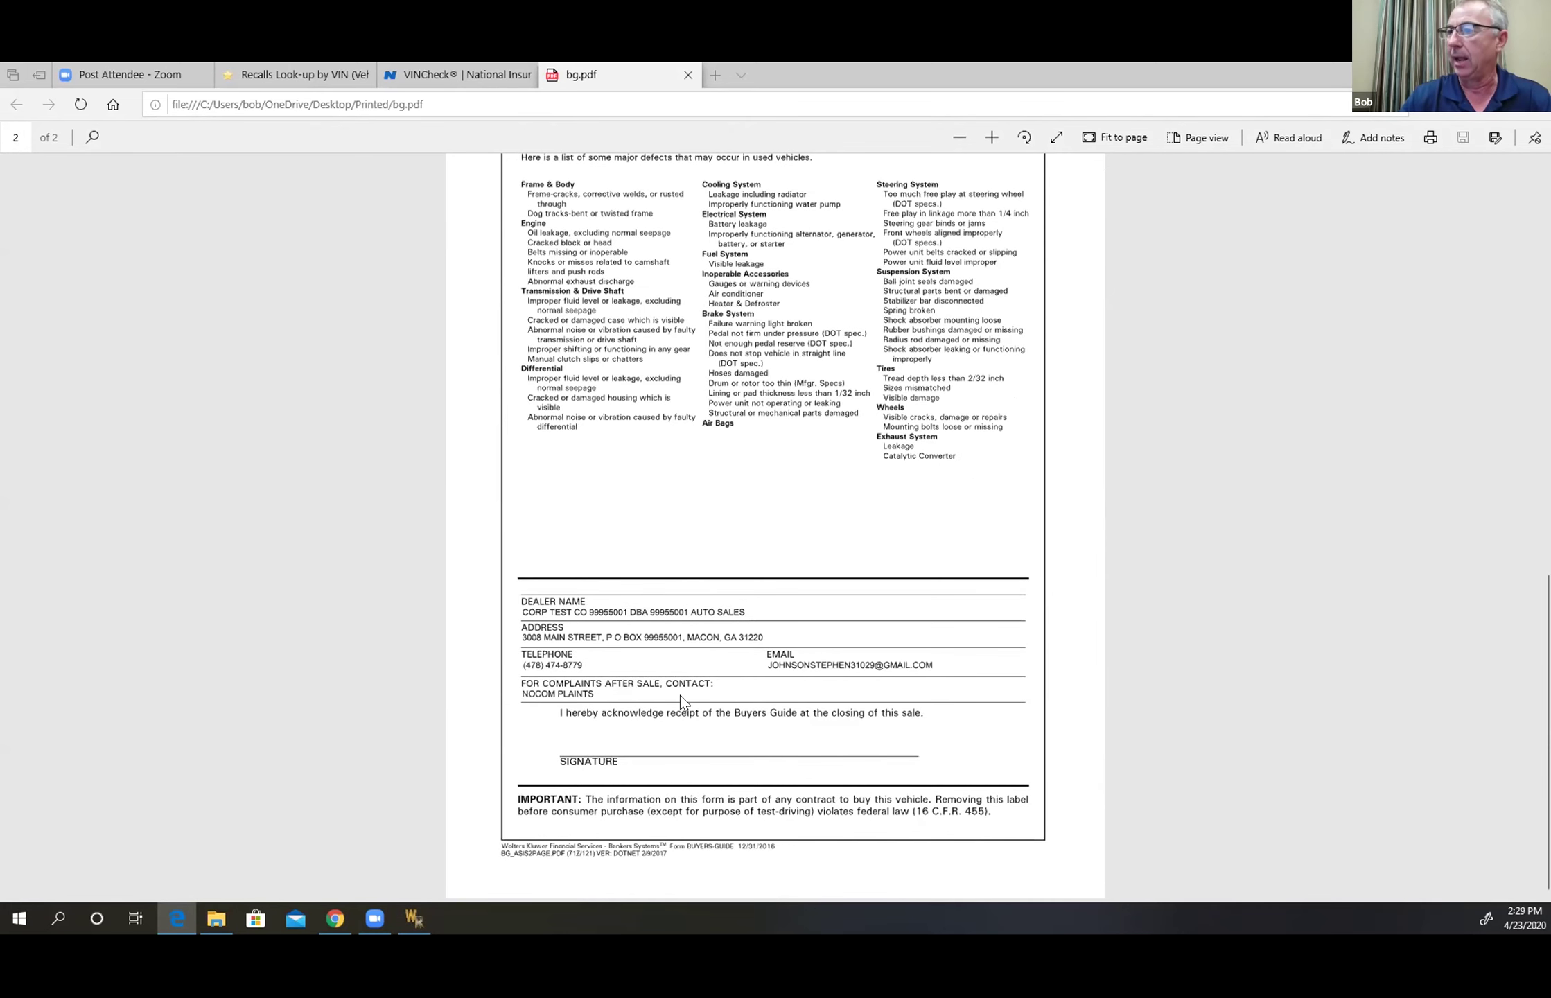
scroll(679, 696, up, 2)
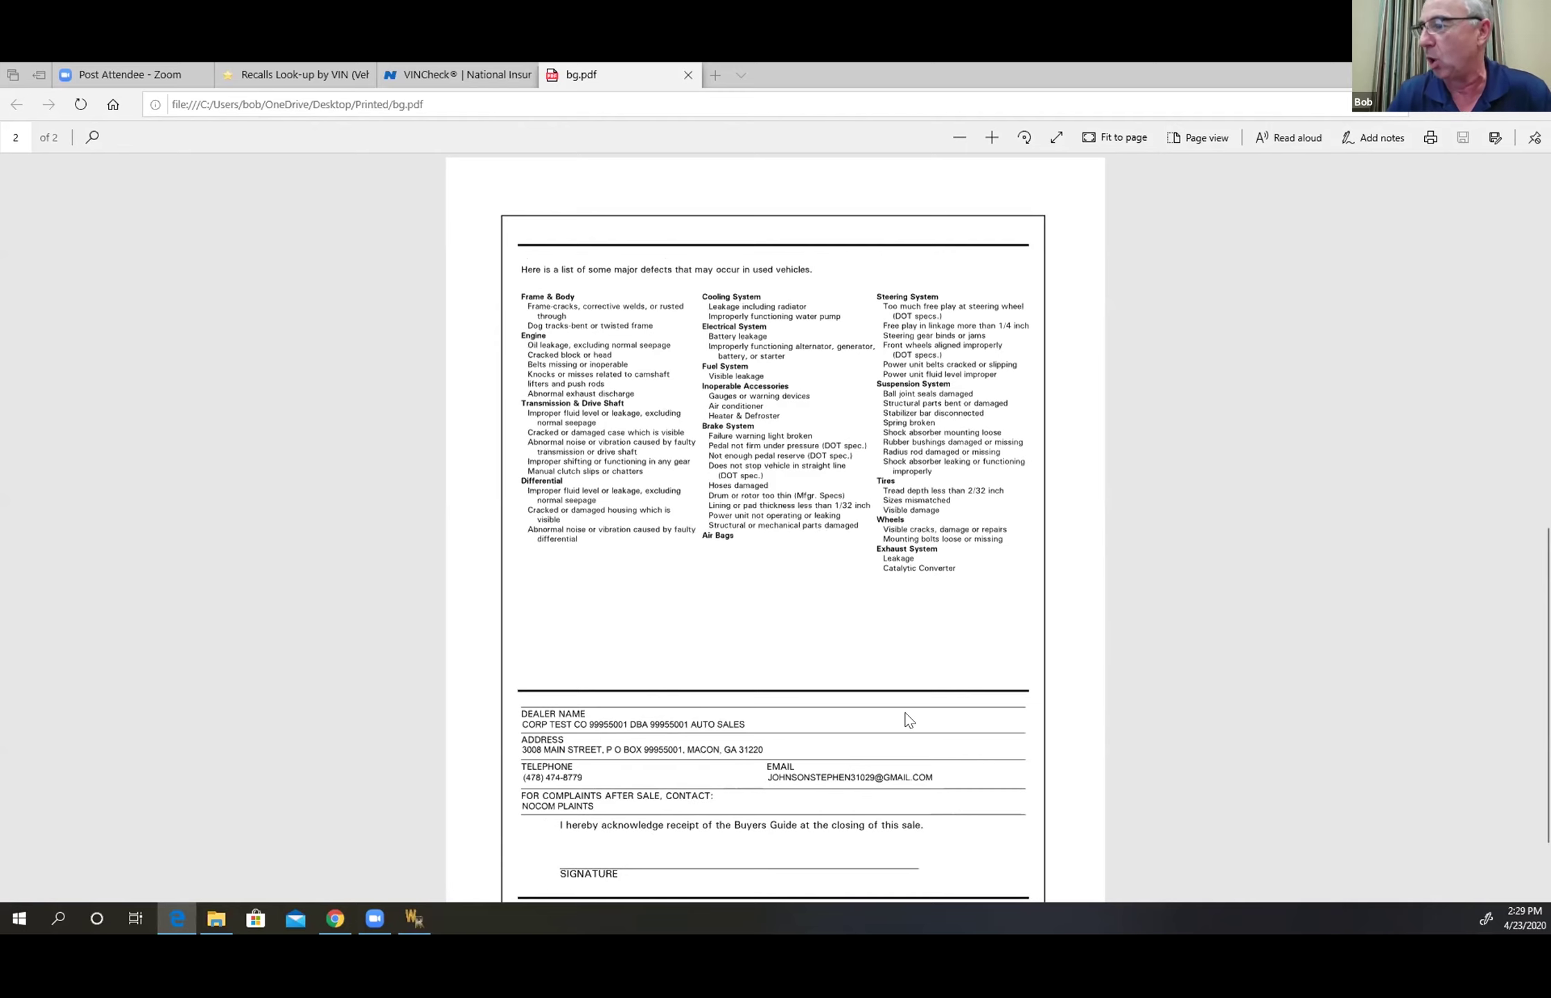
scroll(904, 718, up, 10)
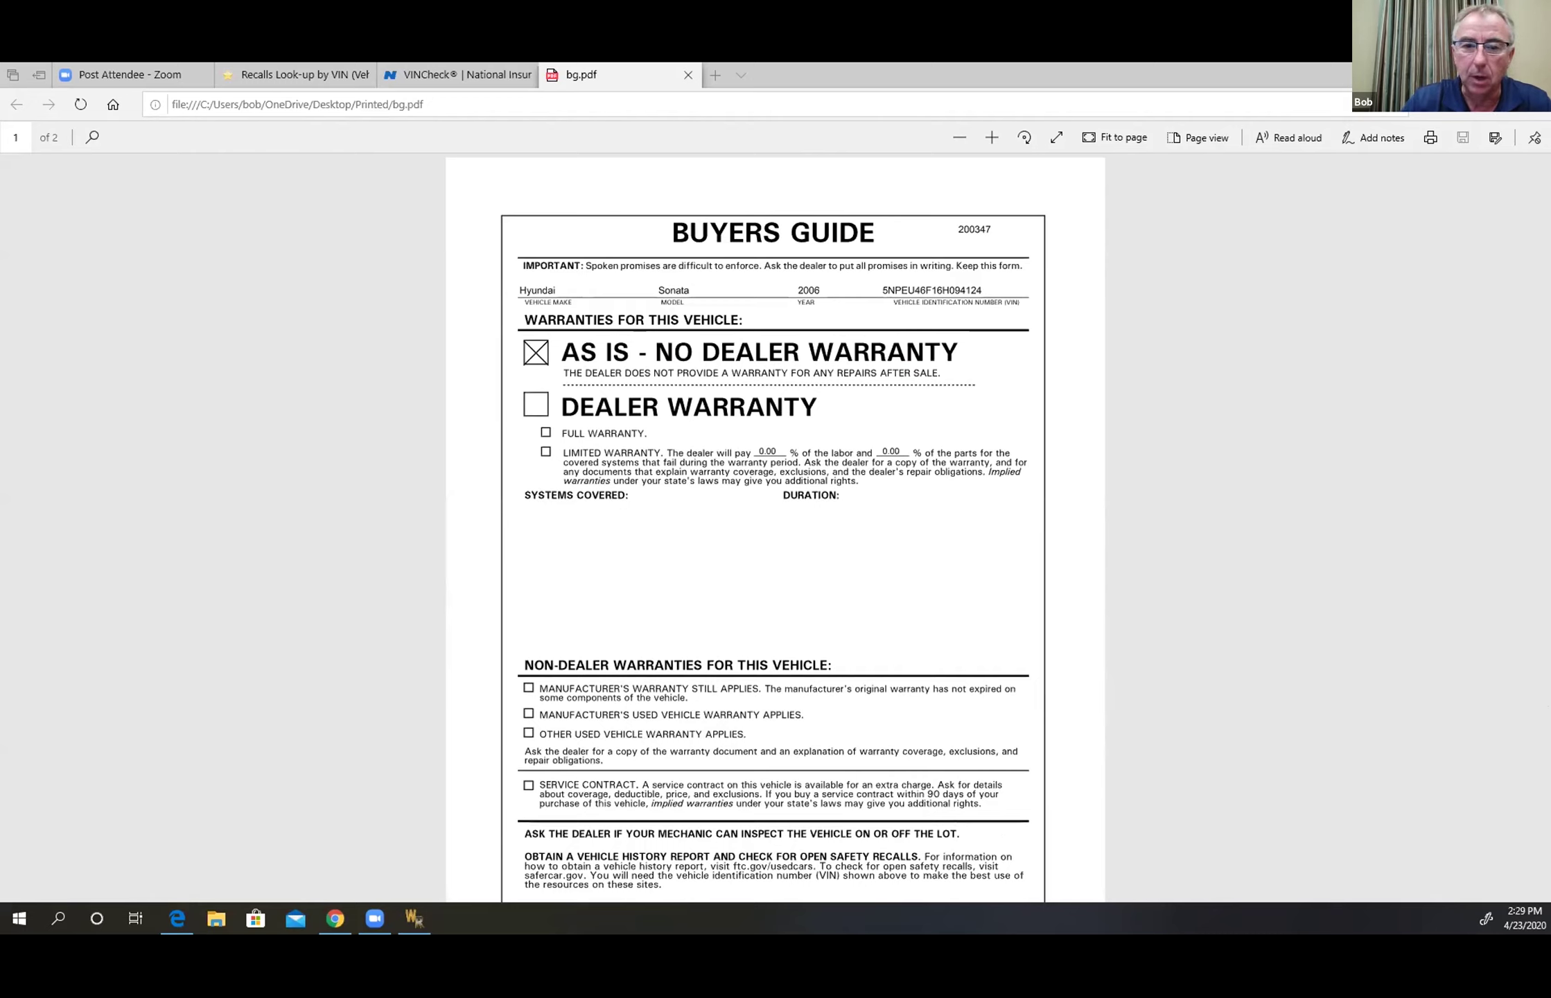
click(413, 918)
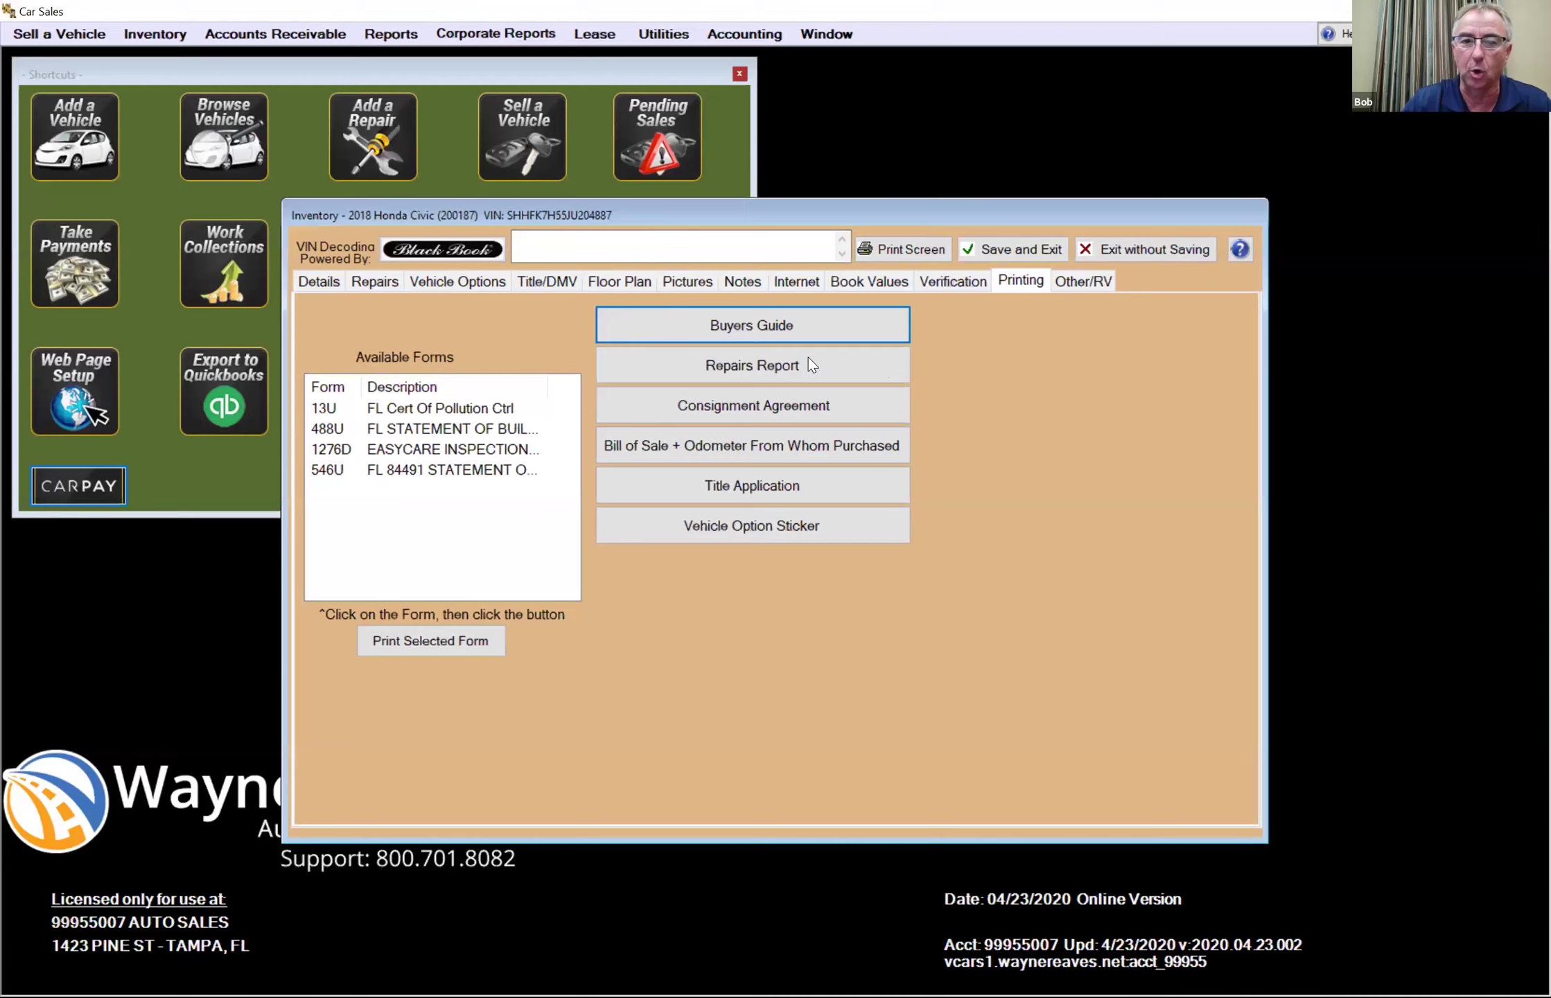
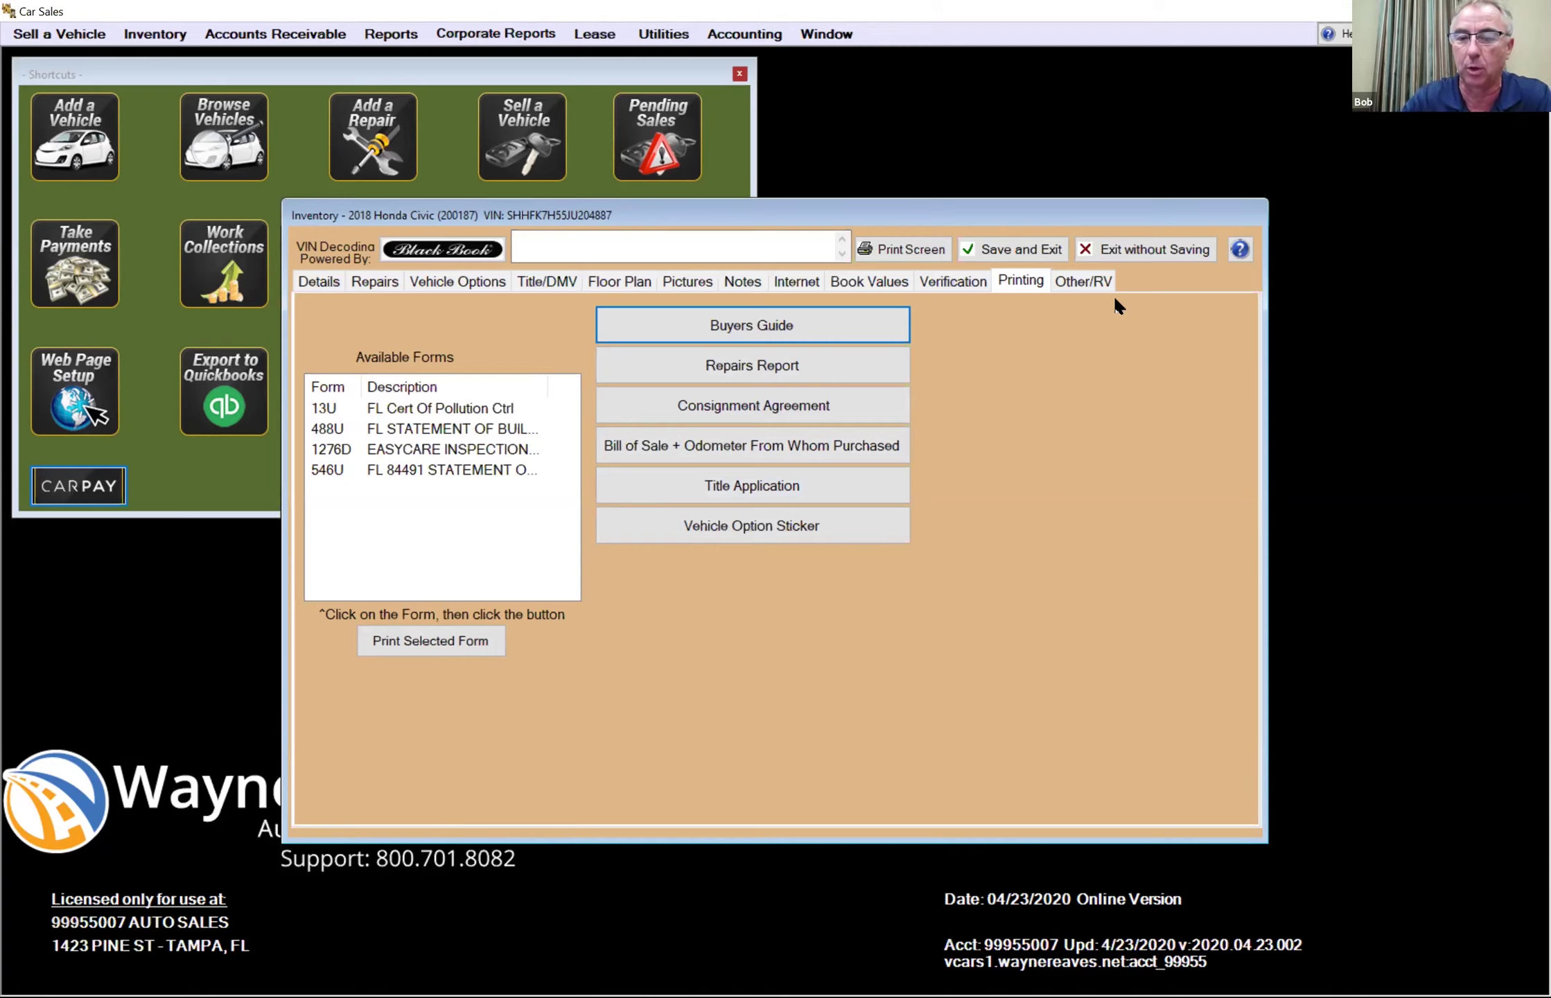
- Look over the RV-specific fields for brand, length, slide outs and sleeping capacity, and return to the vehicle's main details
click(1096, 283)
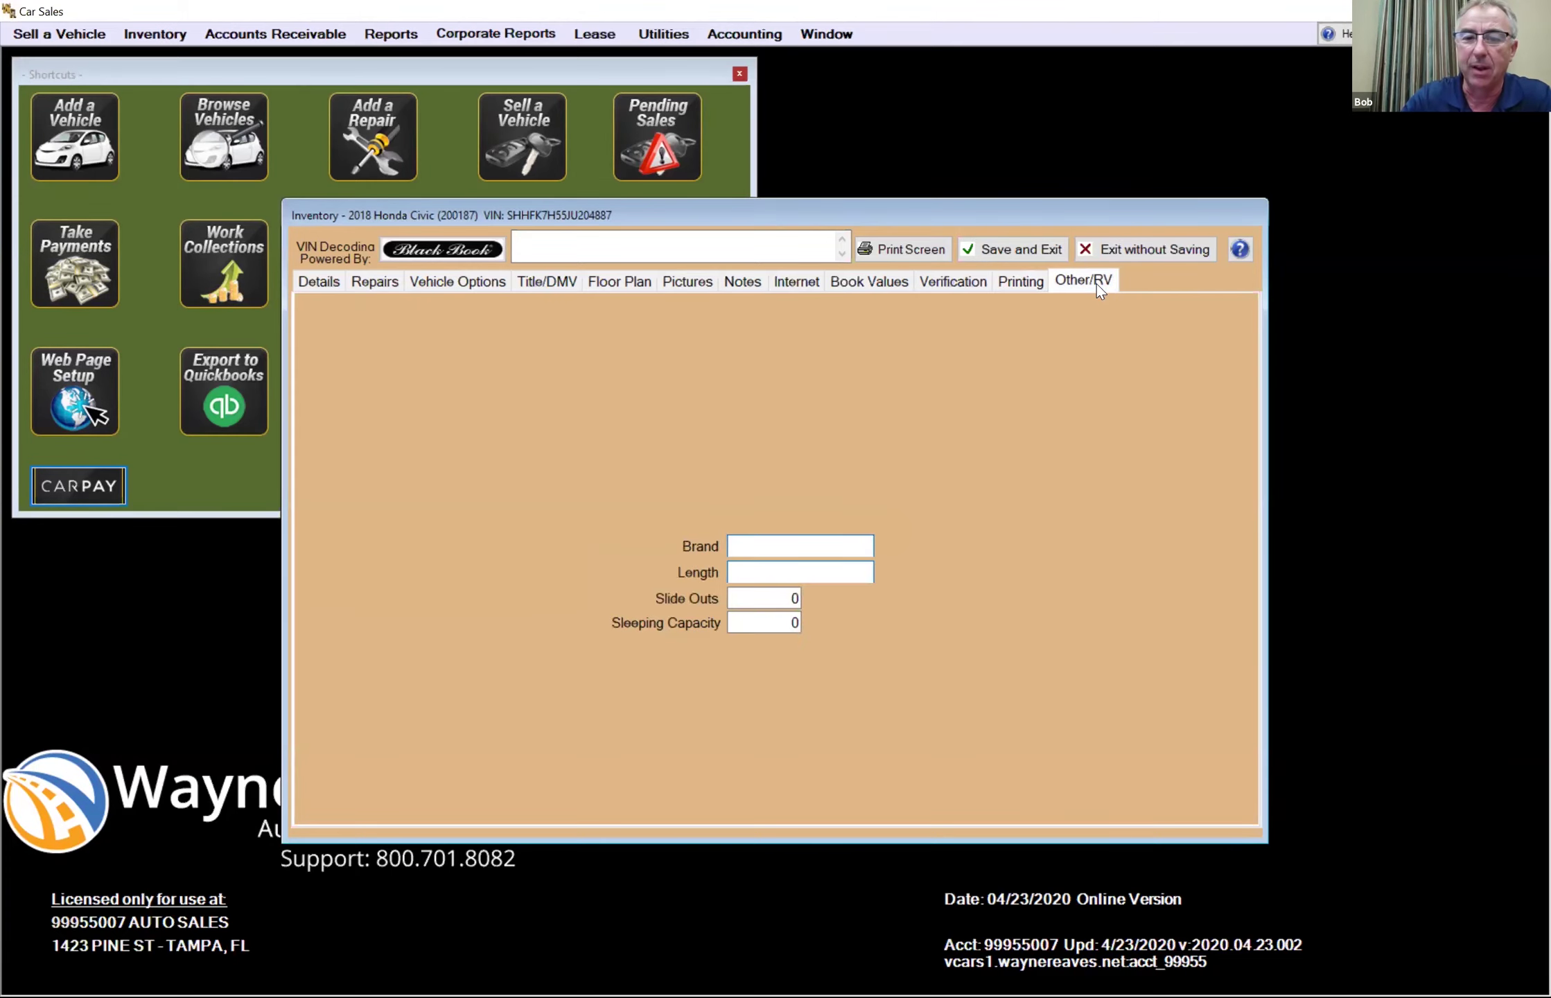
click(801, 545)
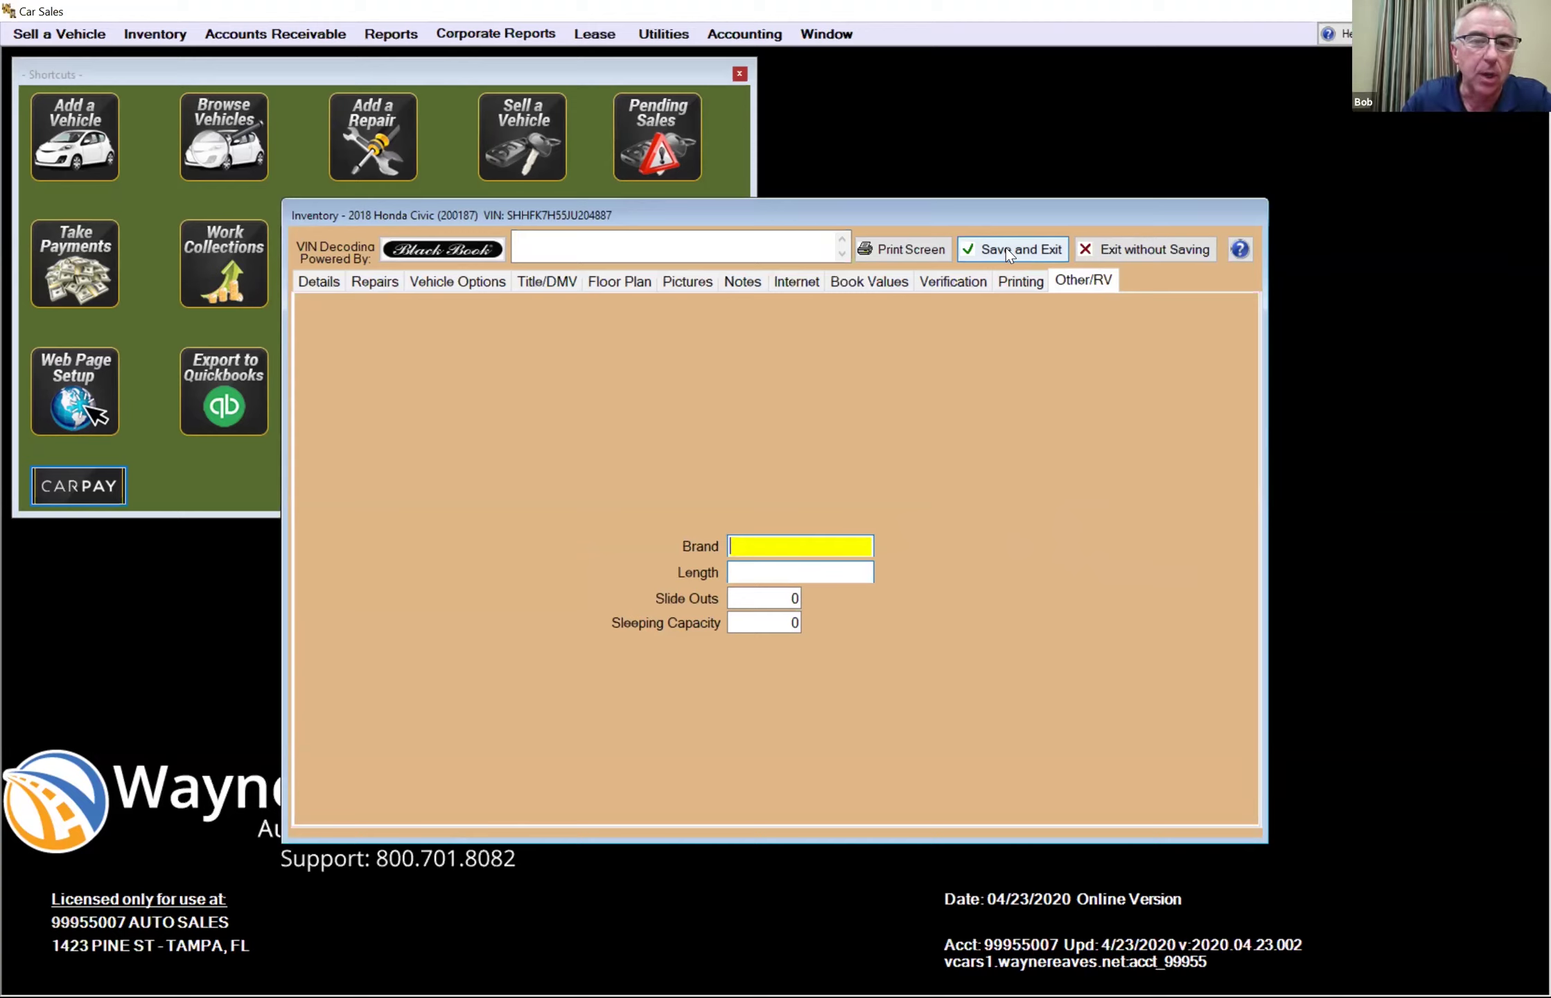
click(312, 282)
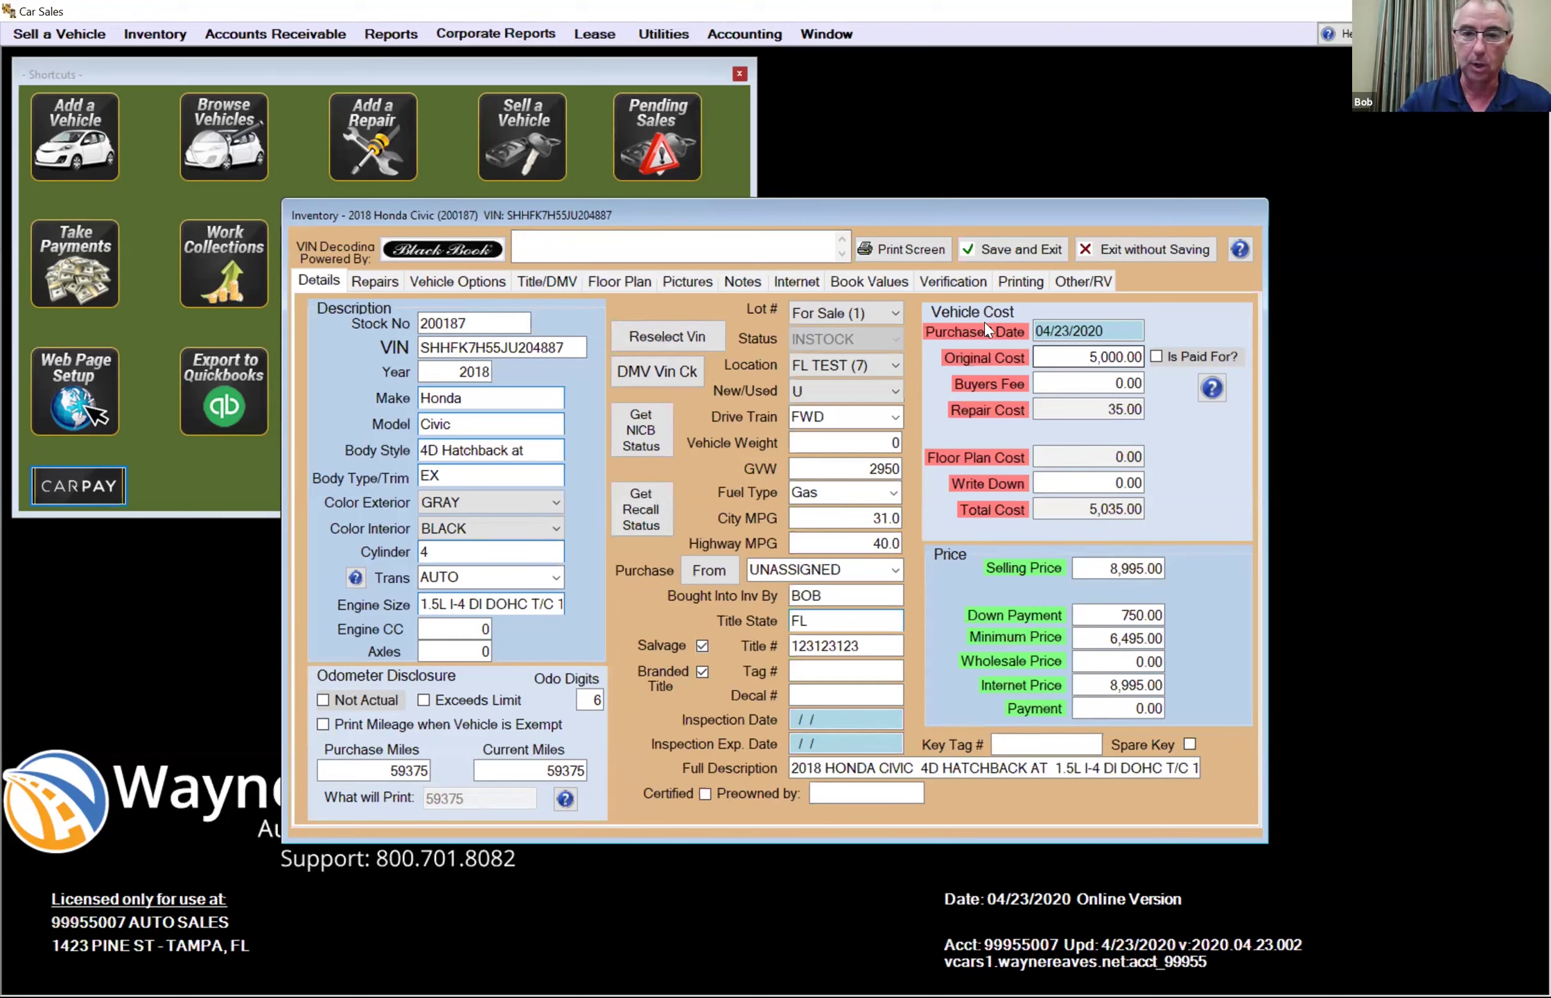
click(989, 249)
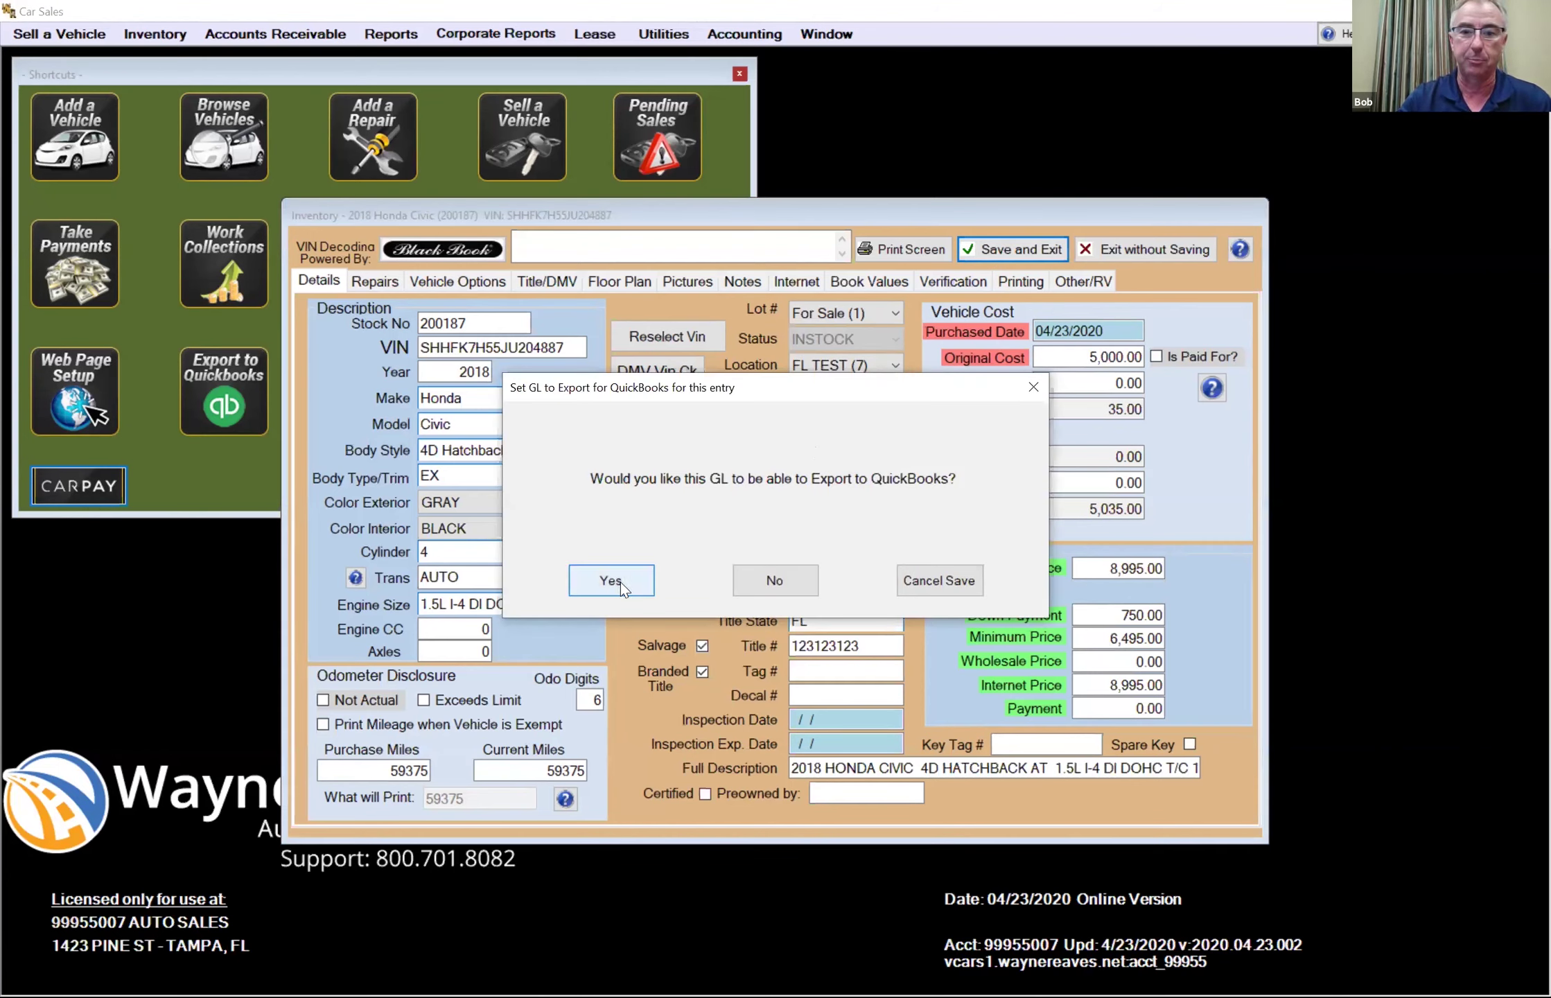
click(776, 582)
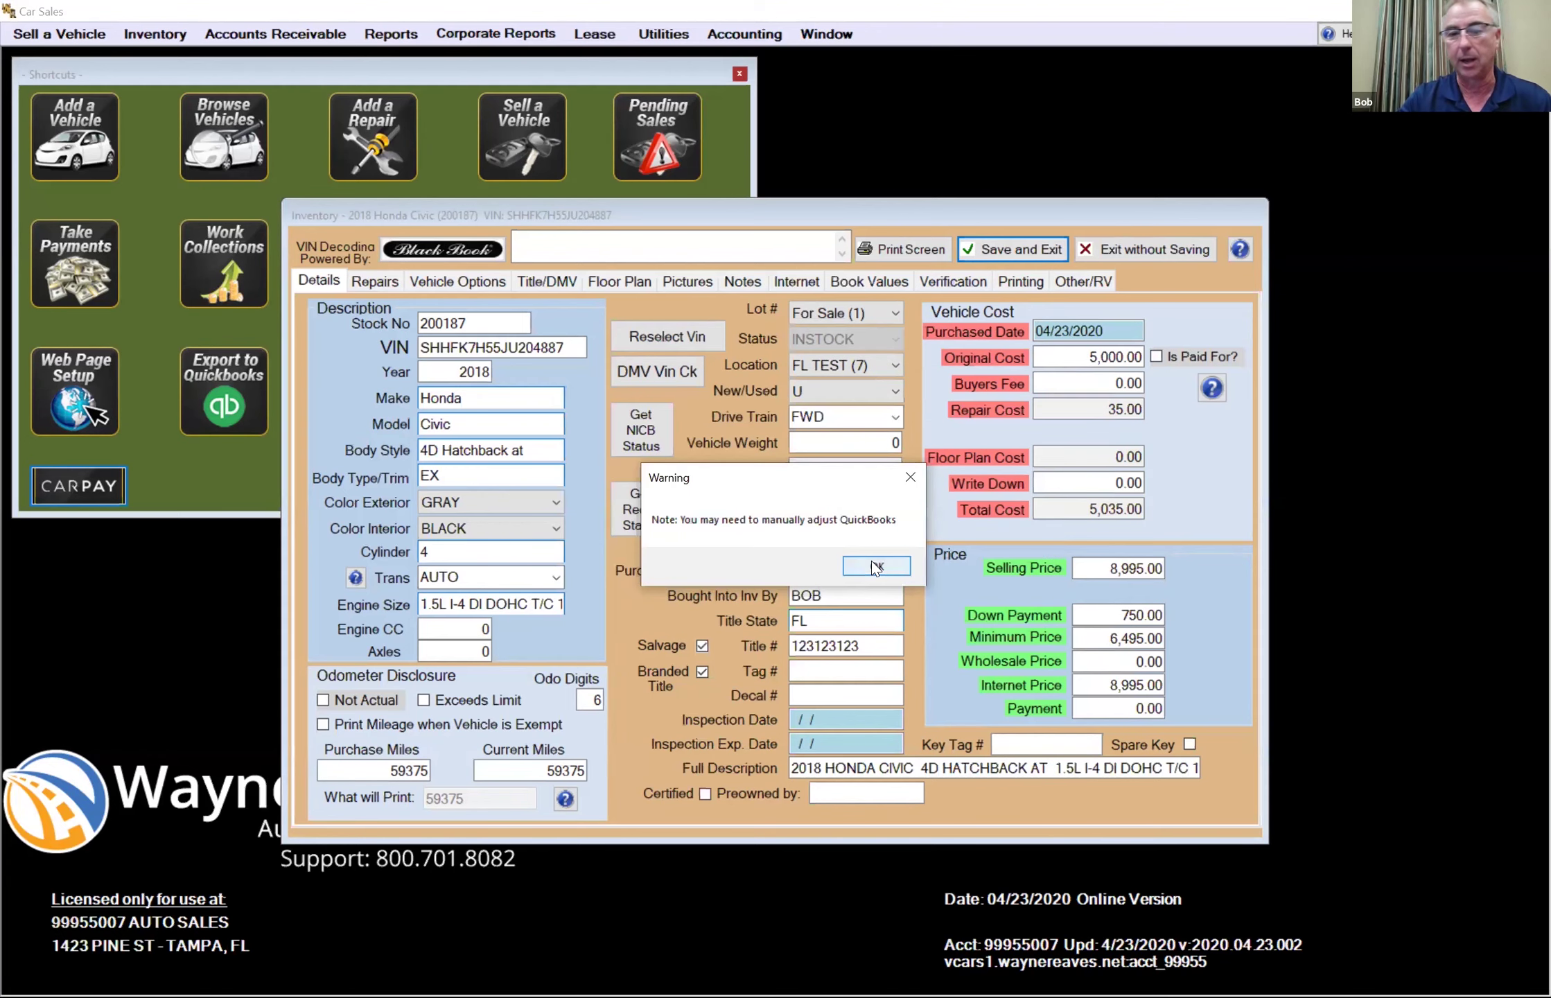
click(872, 564)
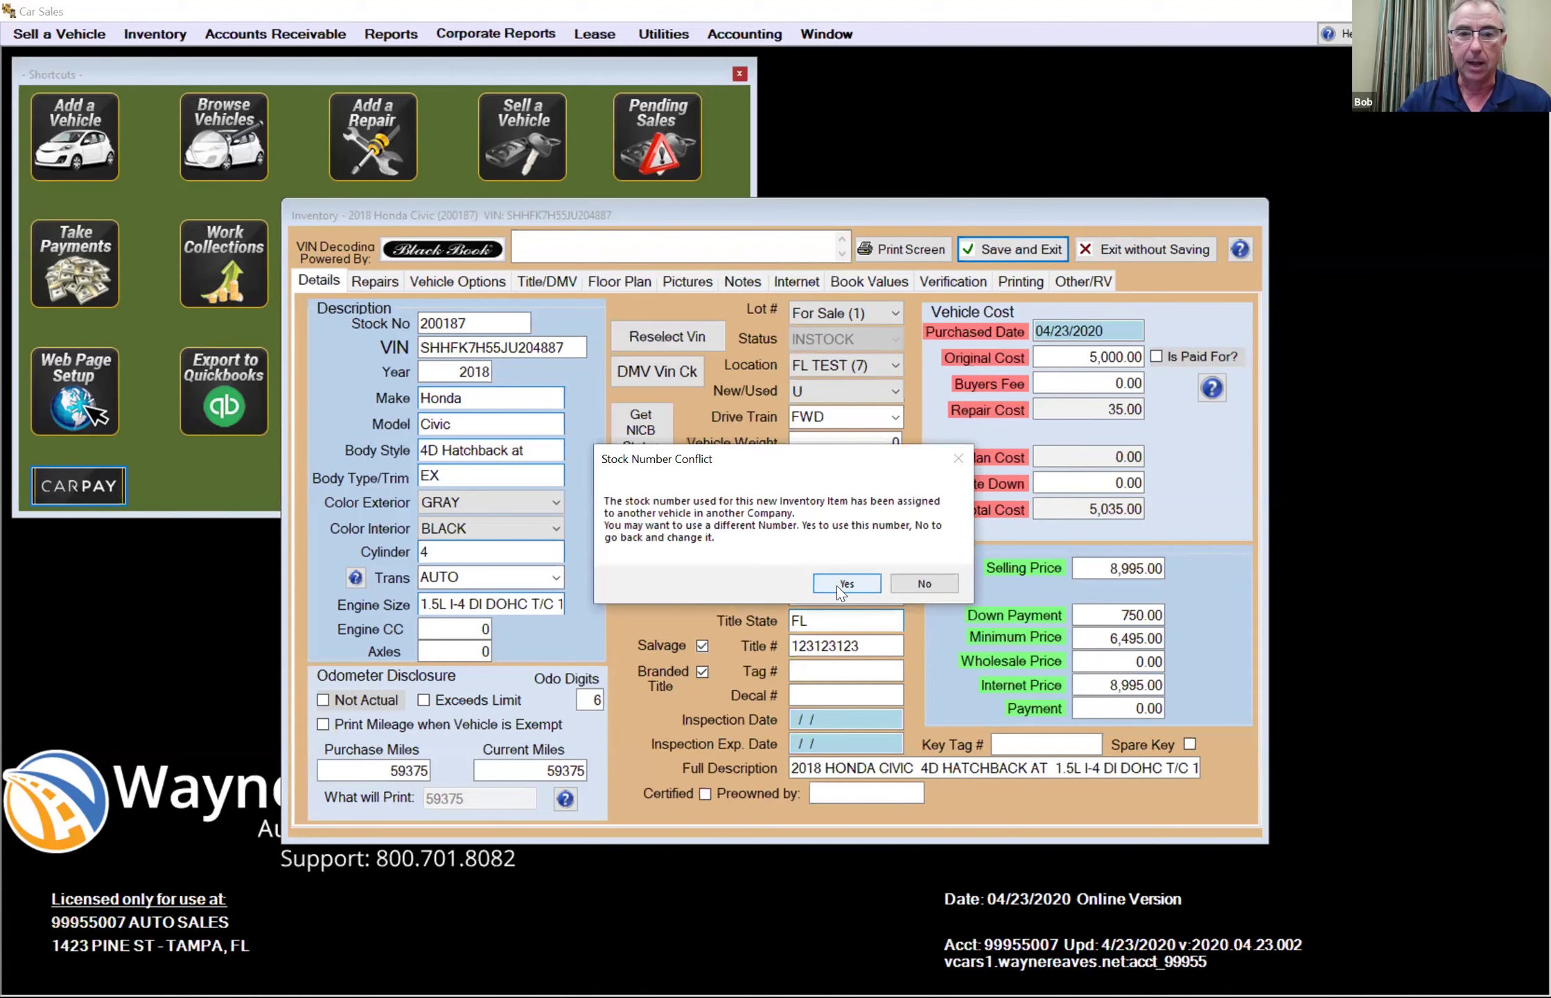
click(927, 581)
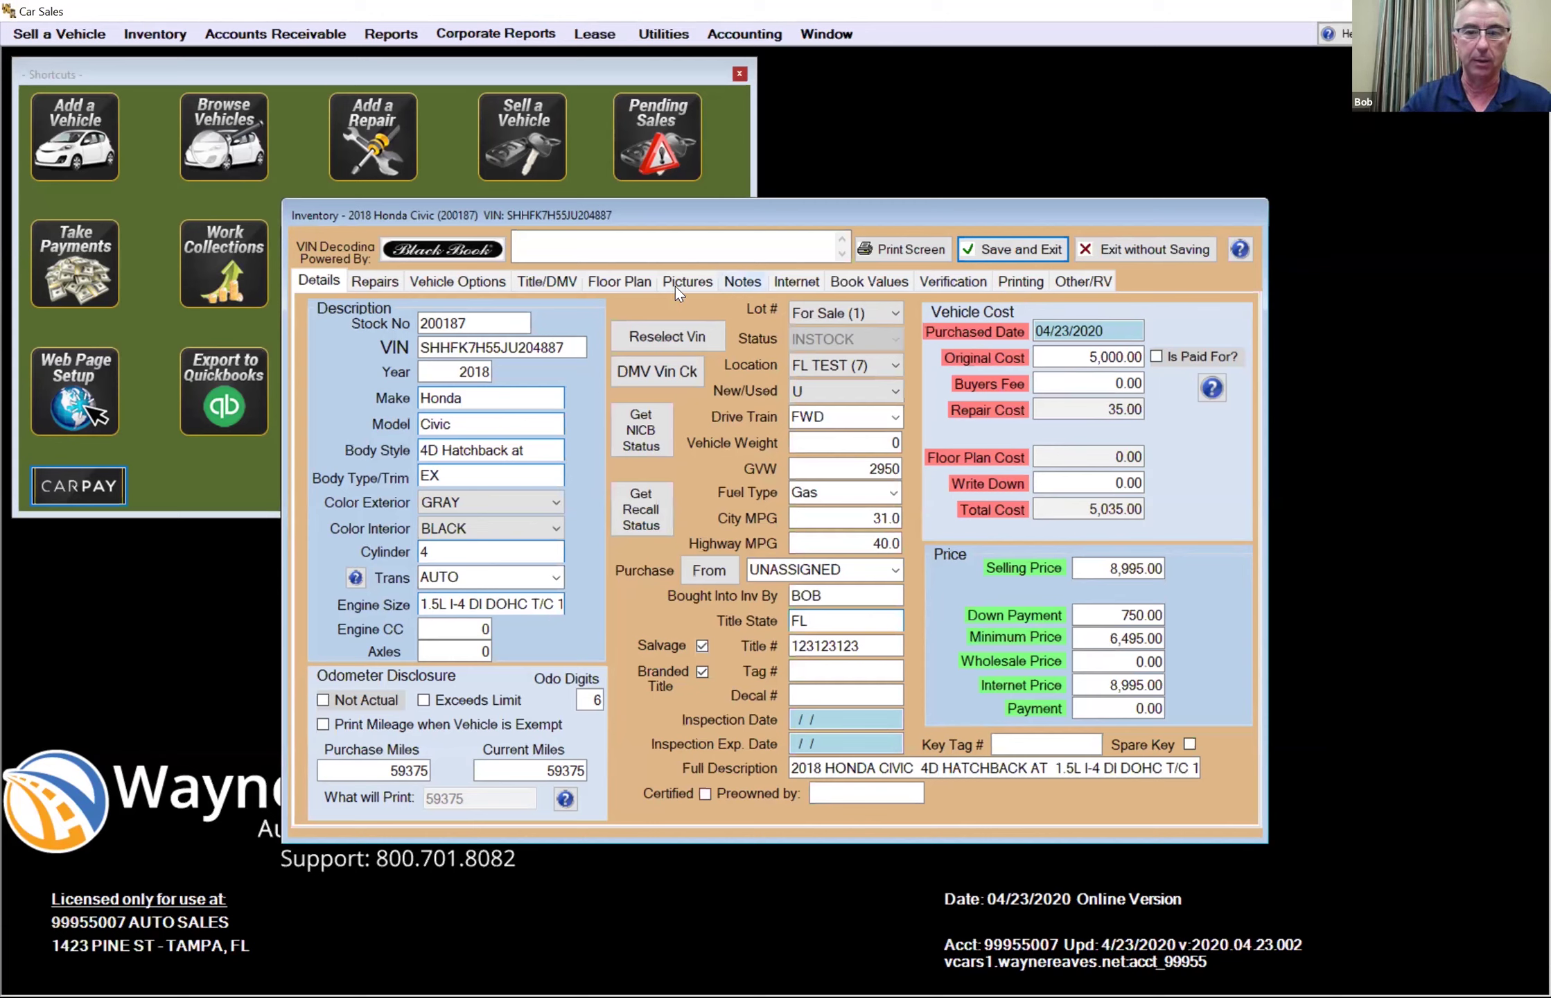
- Save the 2018 Honda Civic's inventory record, declining the QuickBooks export for this entry and keeping the conflicting stock number
click(1018, 254)
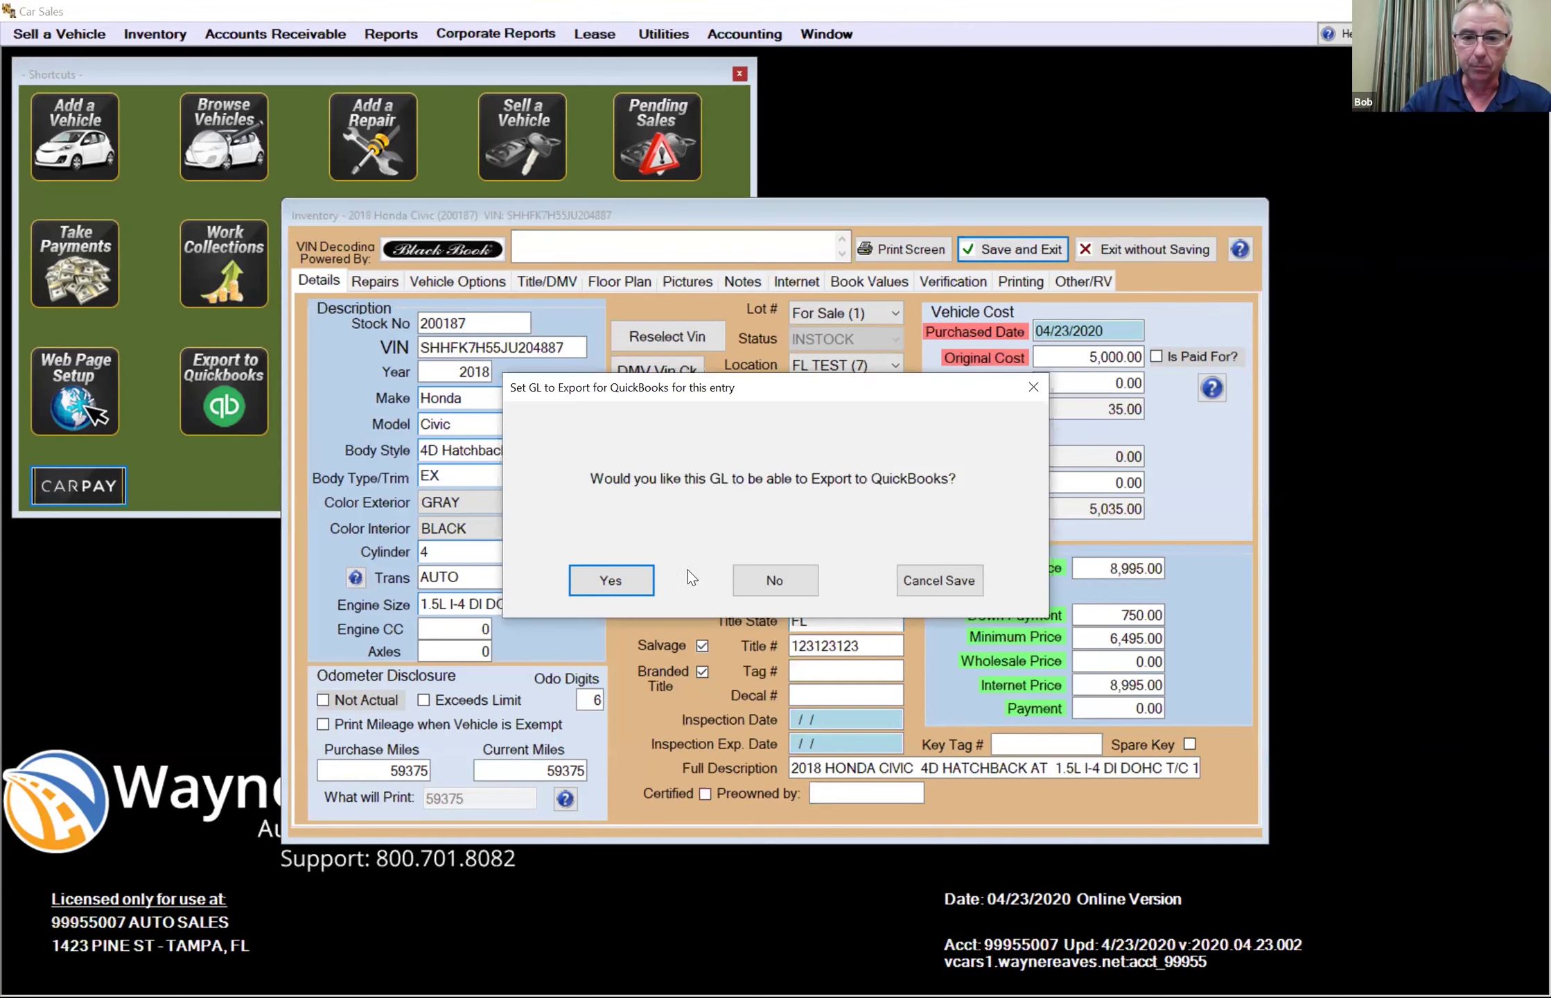
click(797, 582)
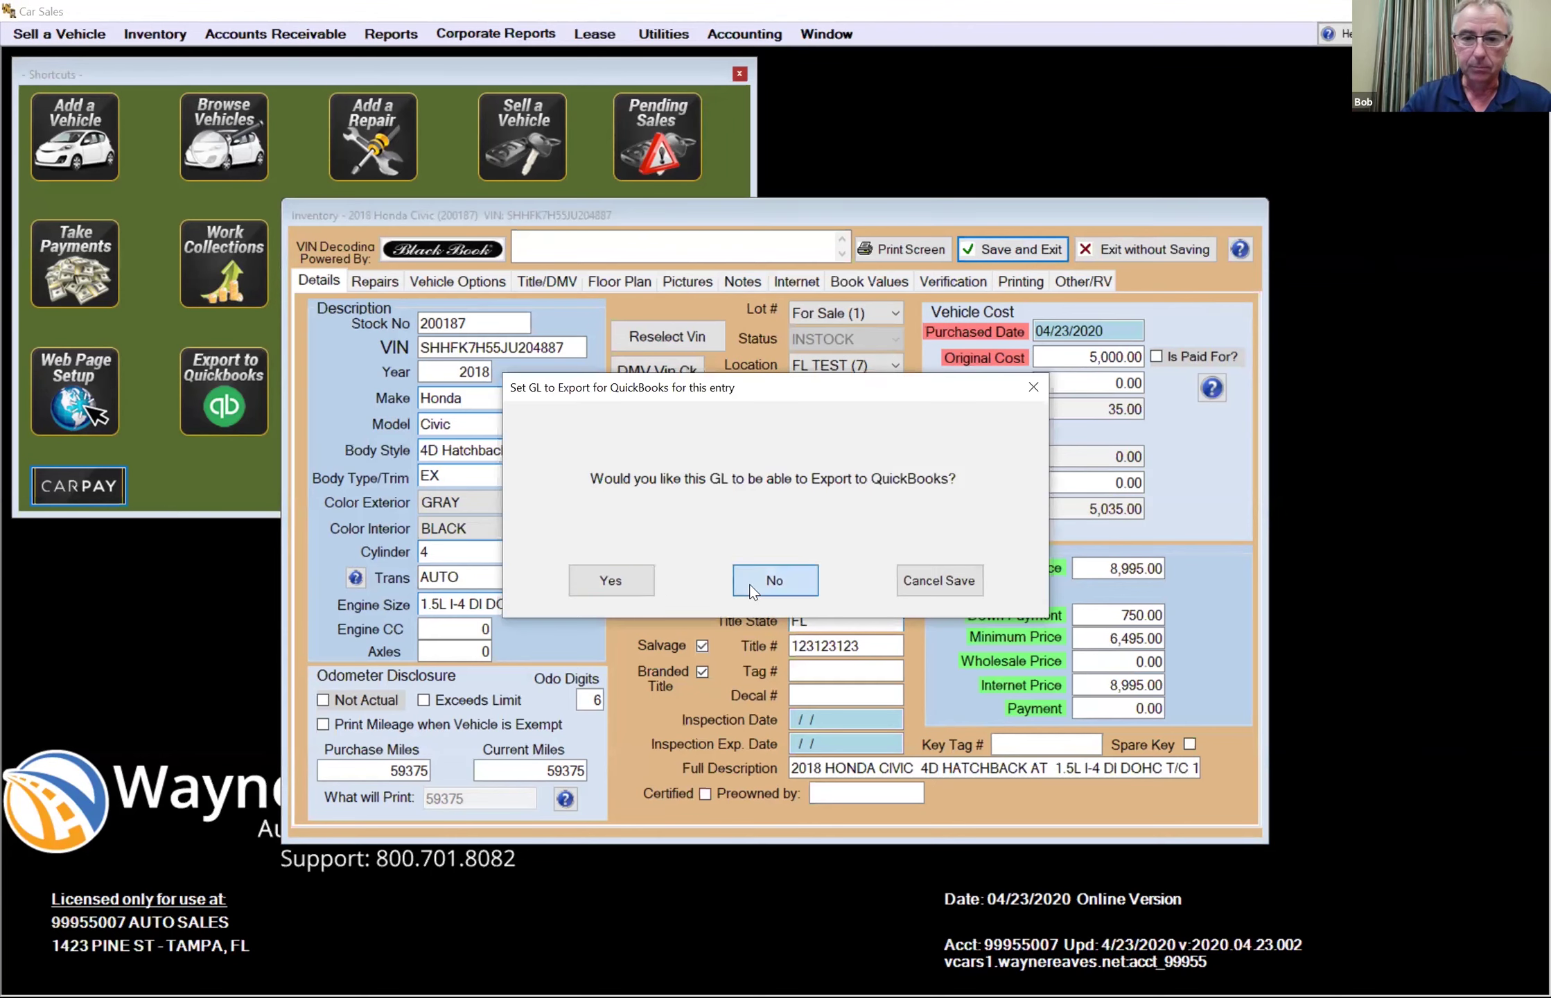
click(861, 568)
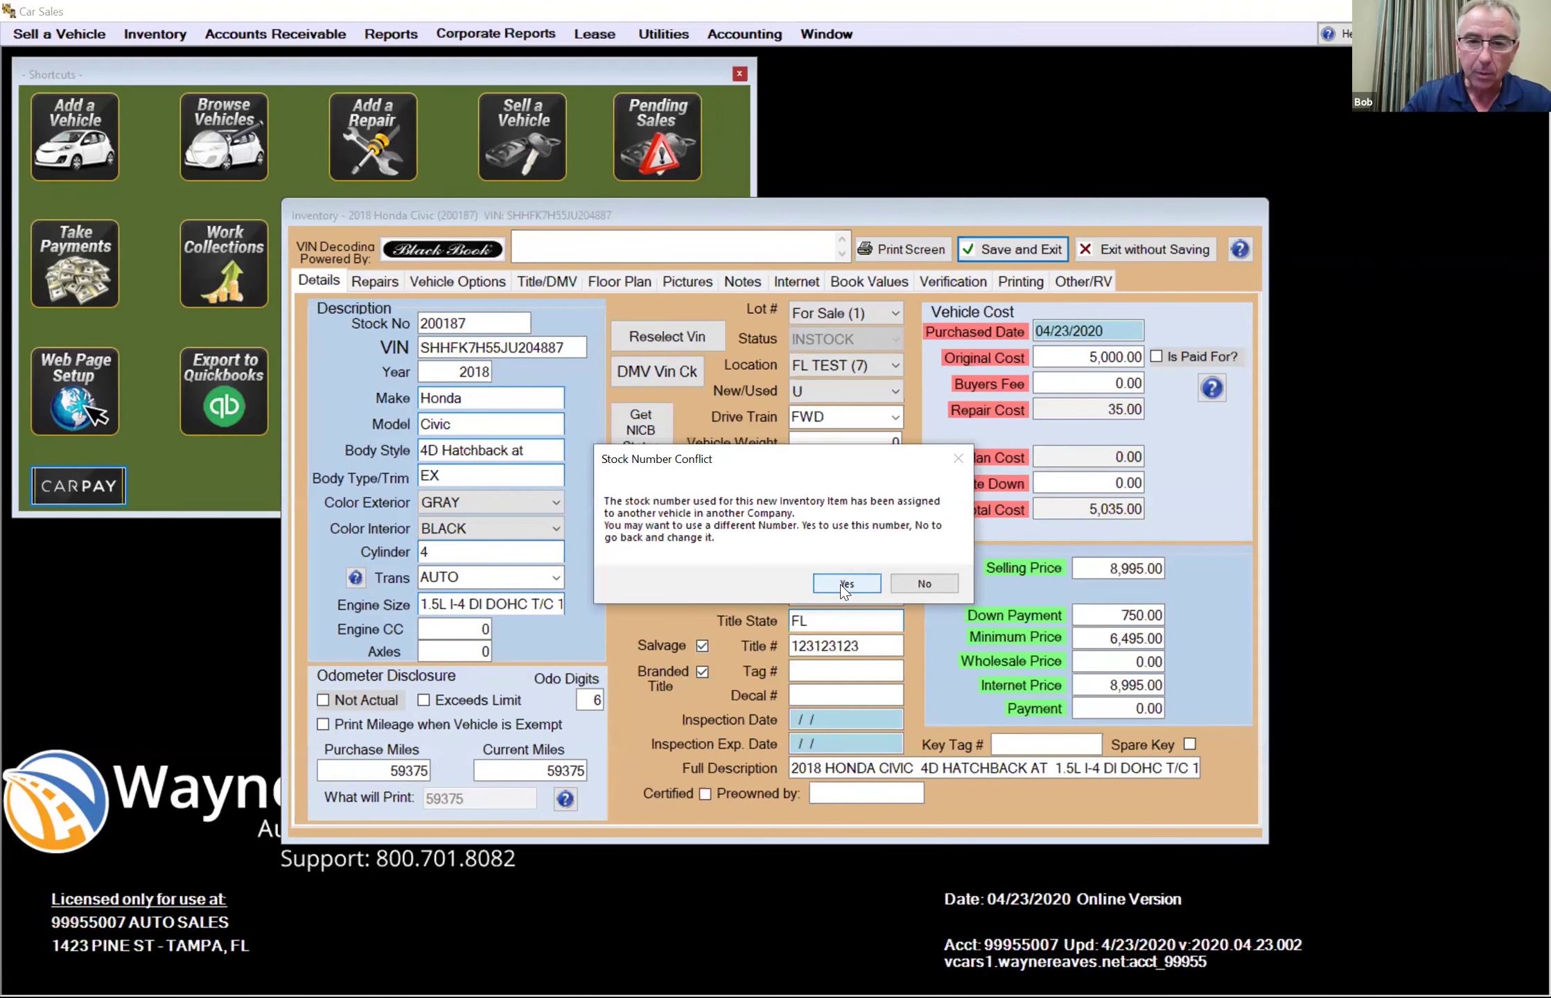
click(845, 584)
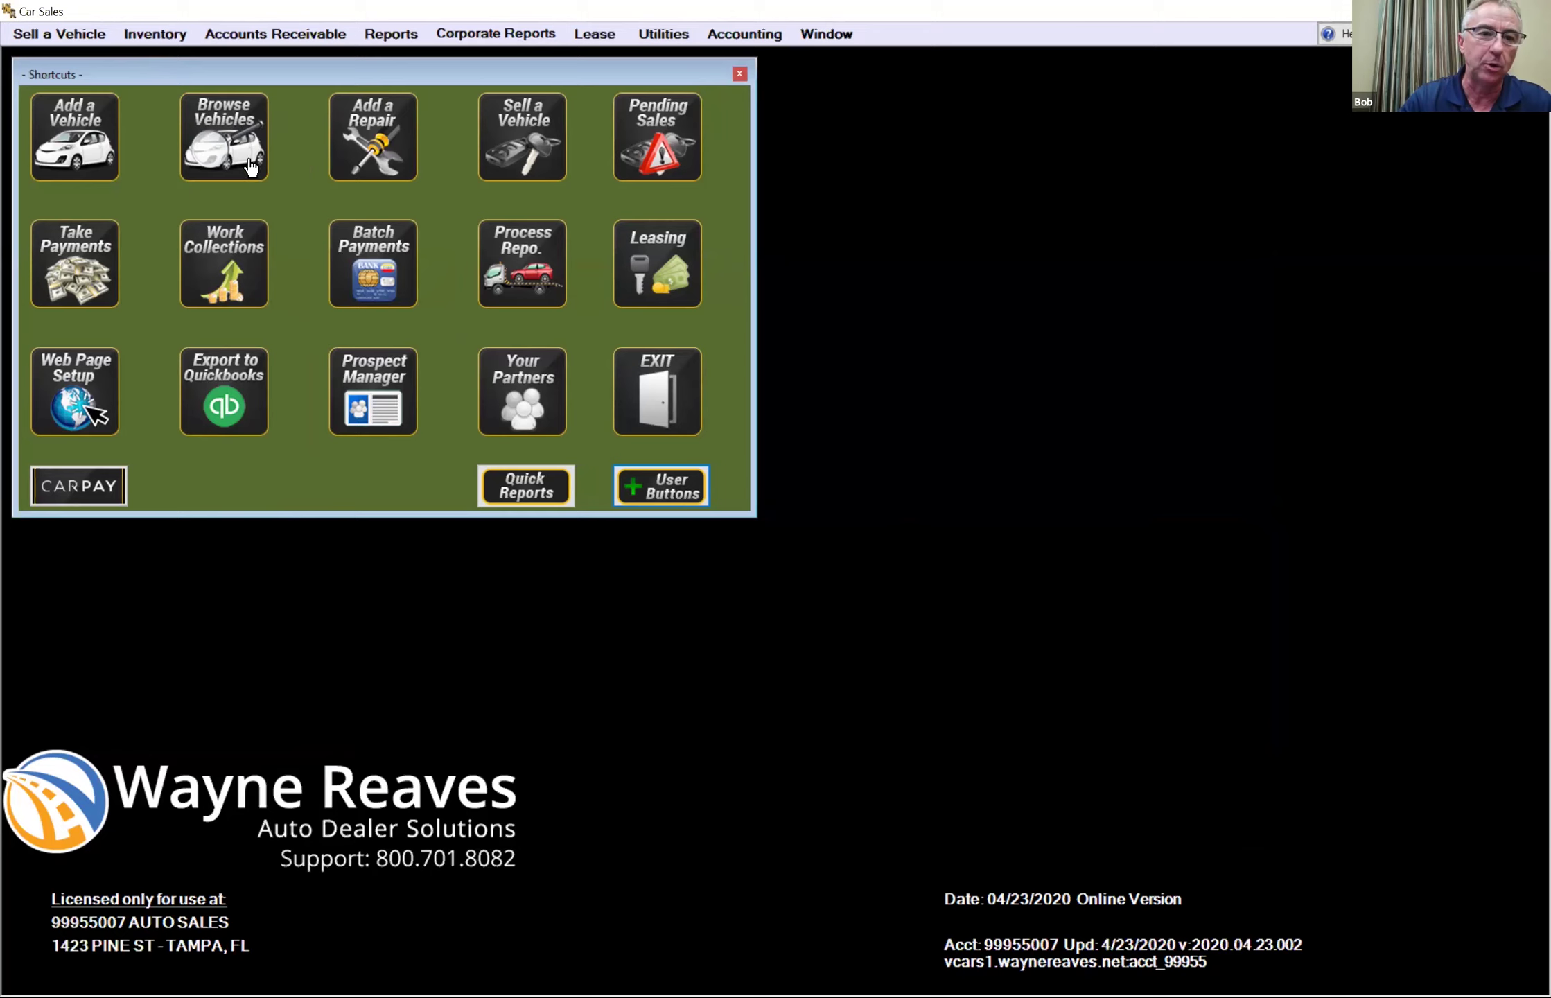
click(154, 34)
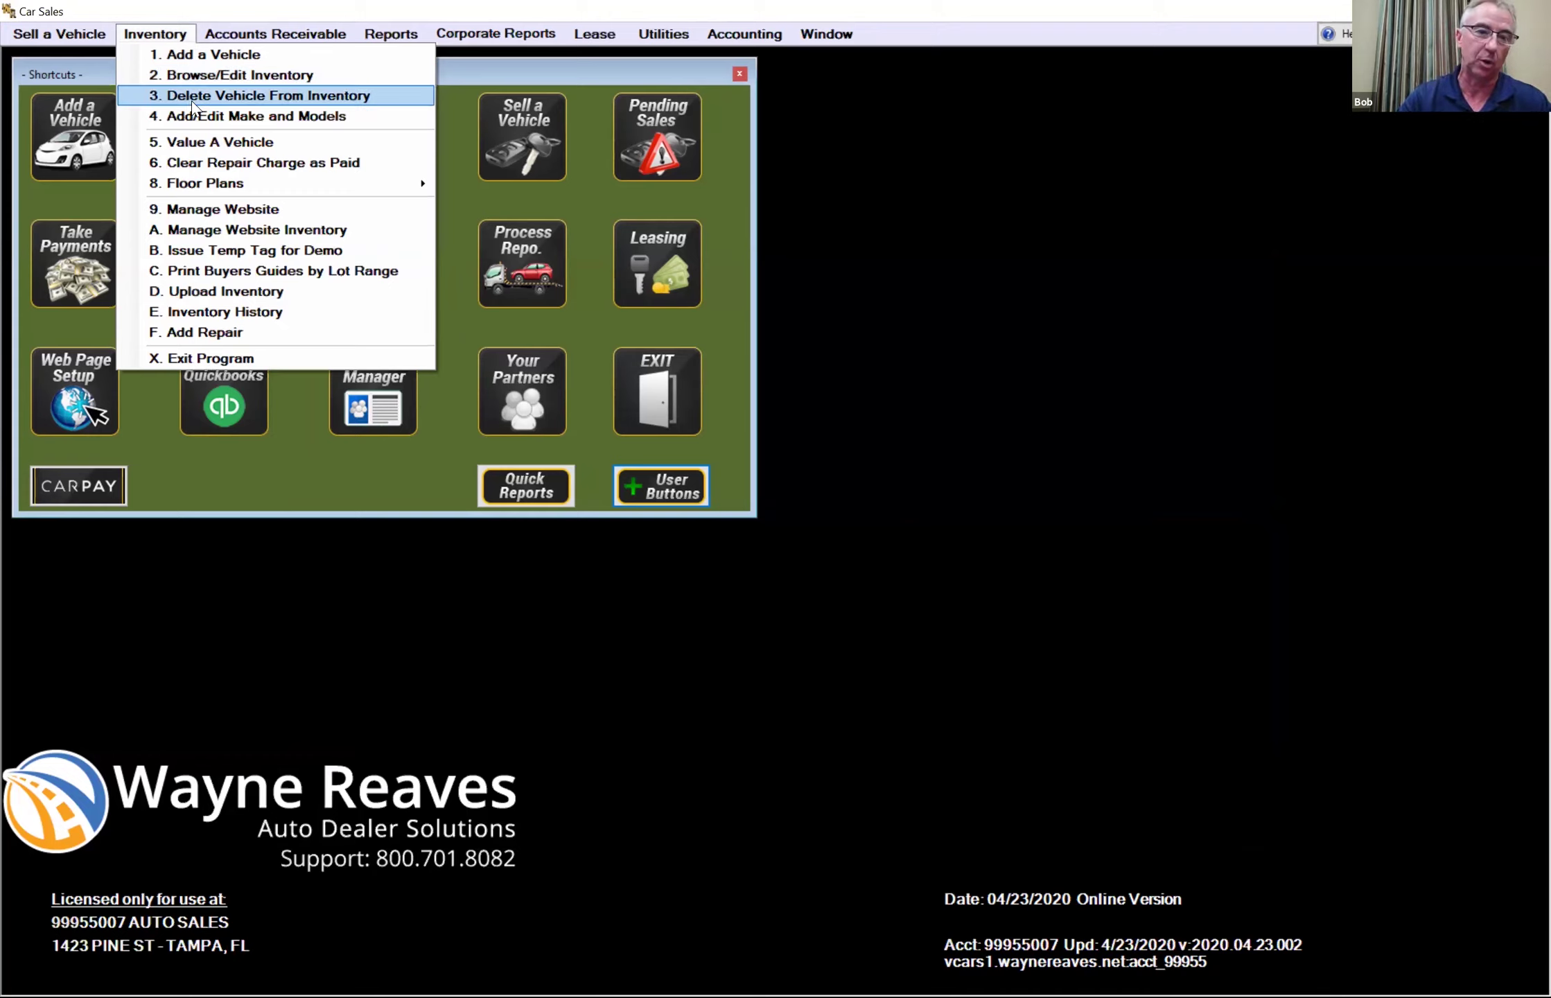
click(157, 35)
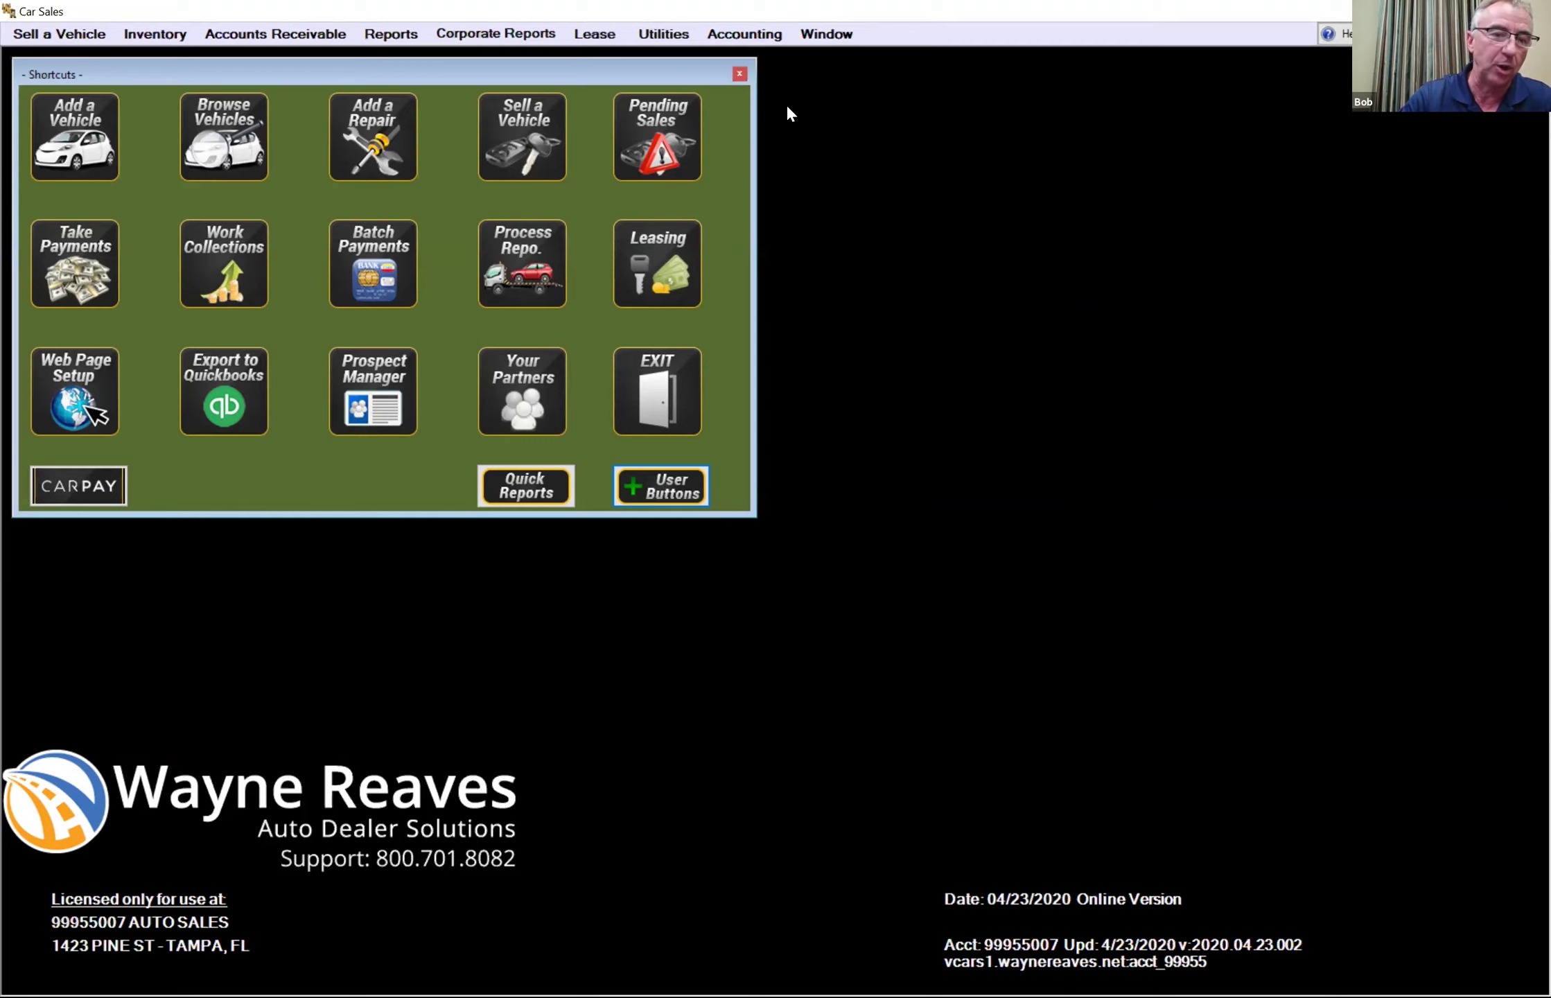
- Review the car company's inventory defaults, including the selling price formulas, down payment percentage and default lot fee, and save and exit the setup
click(664, 36)
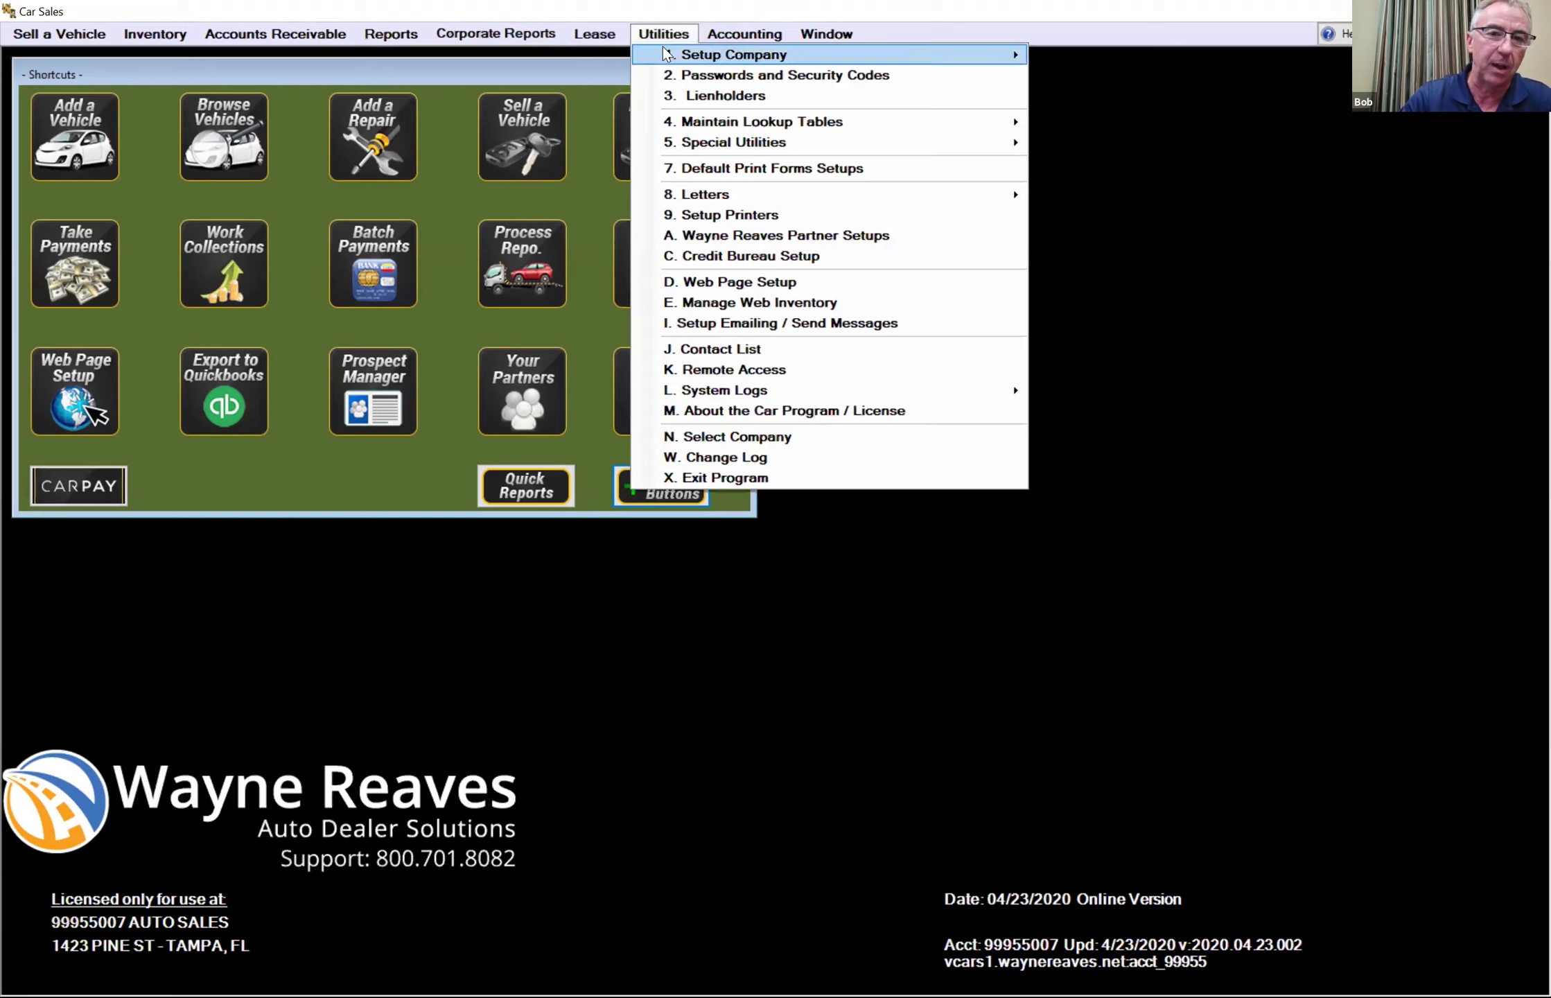
mouse_move(664, 53)
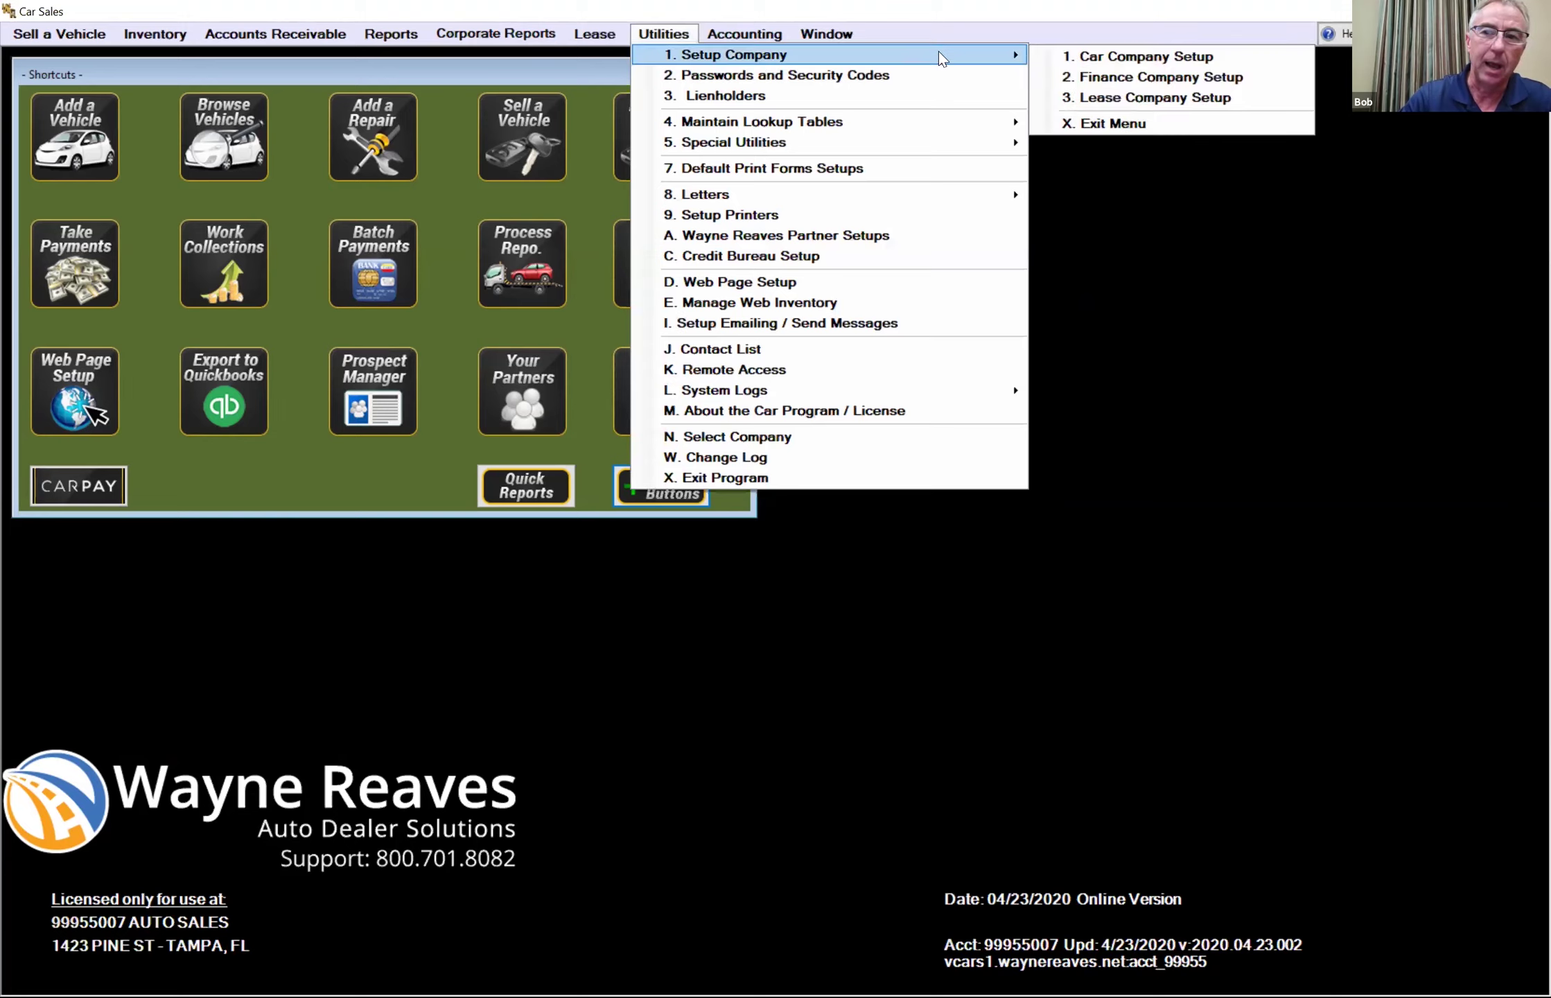
click(1082, 55)
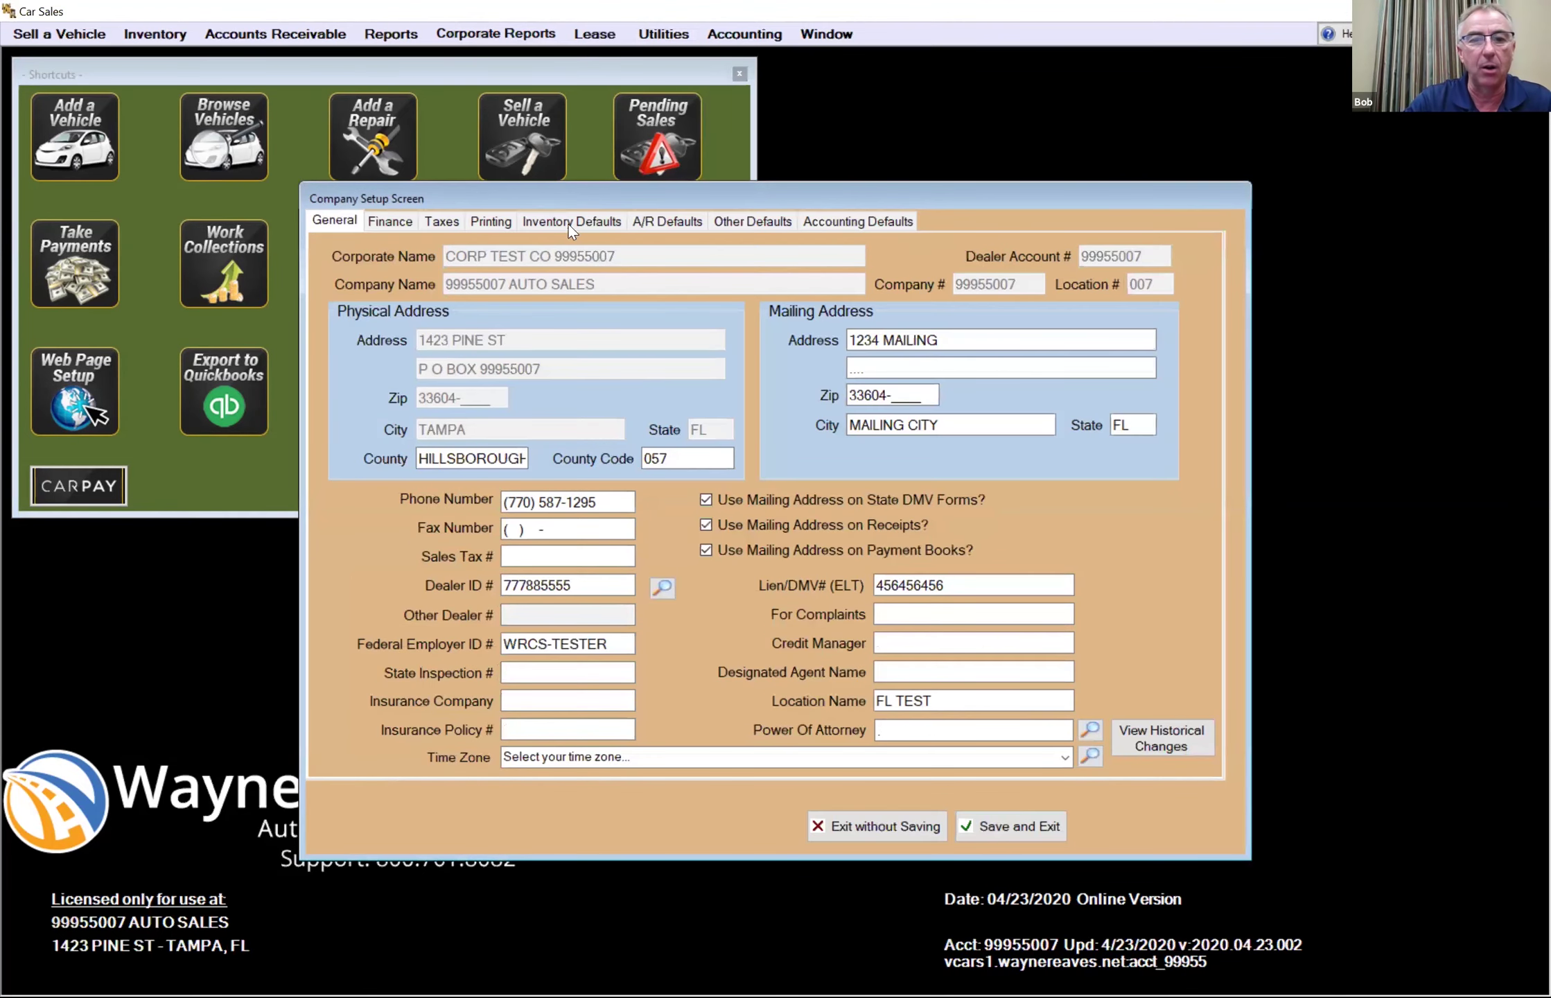
click(569, 220)
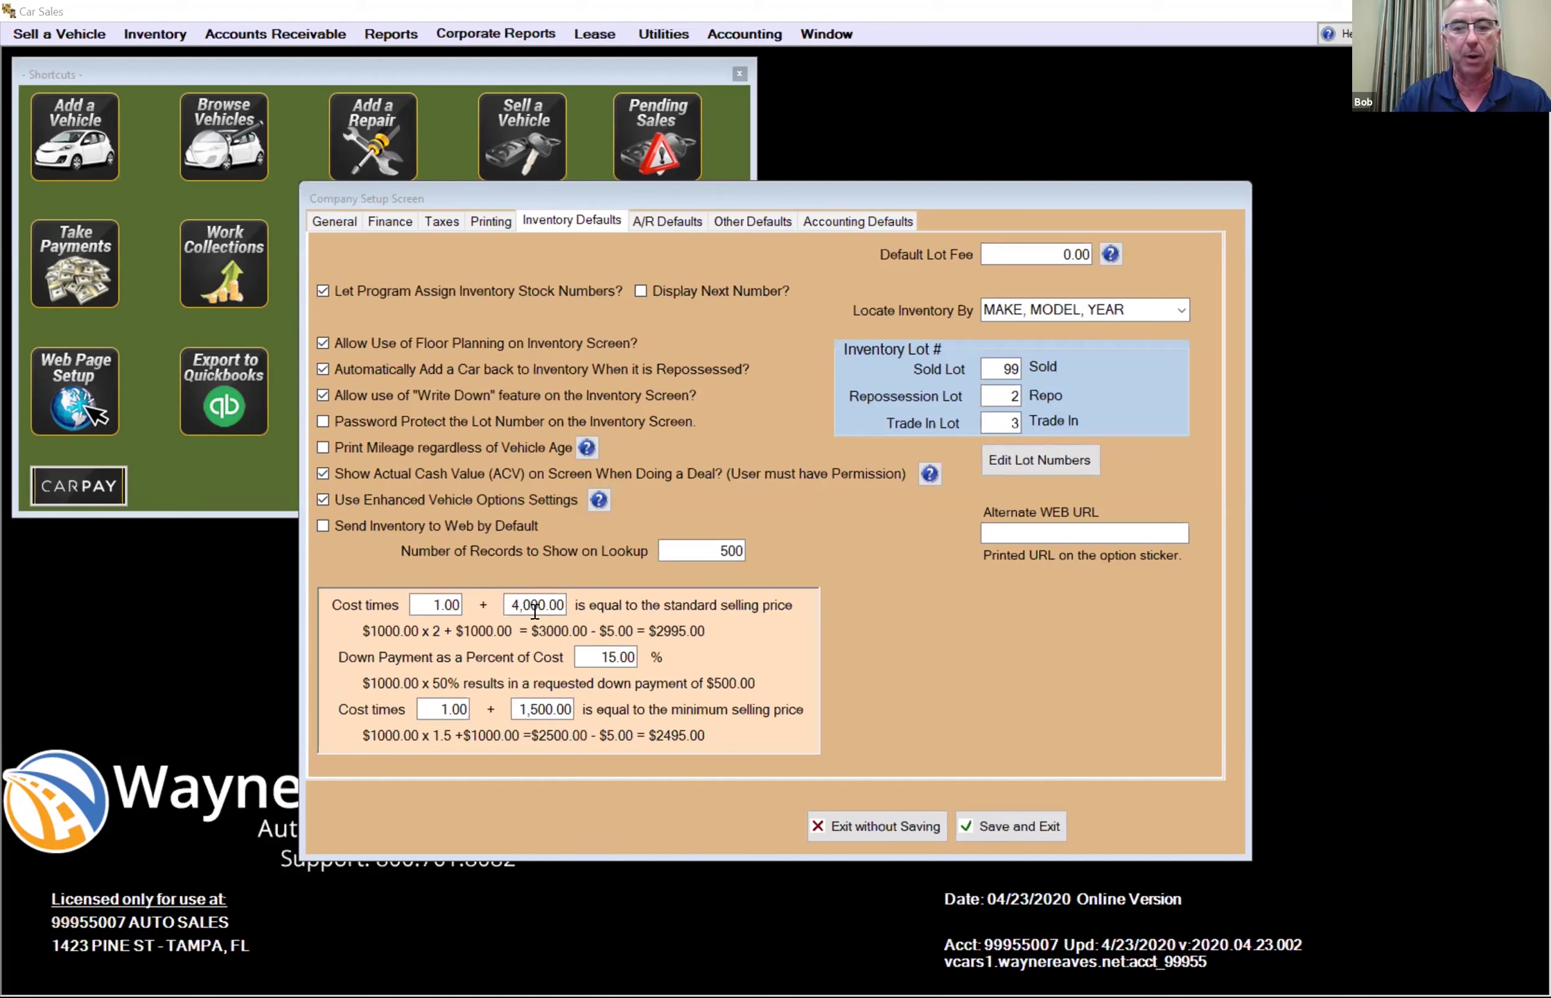
click(446, 609)
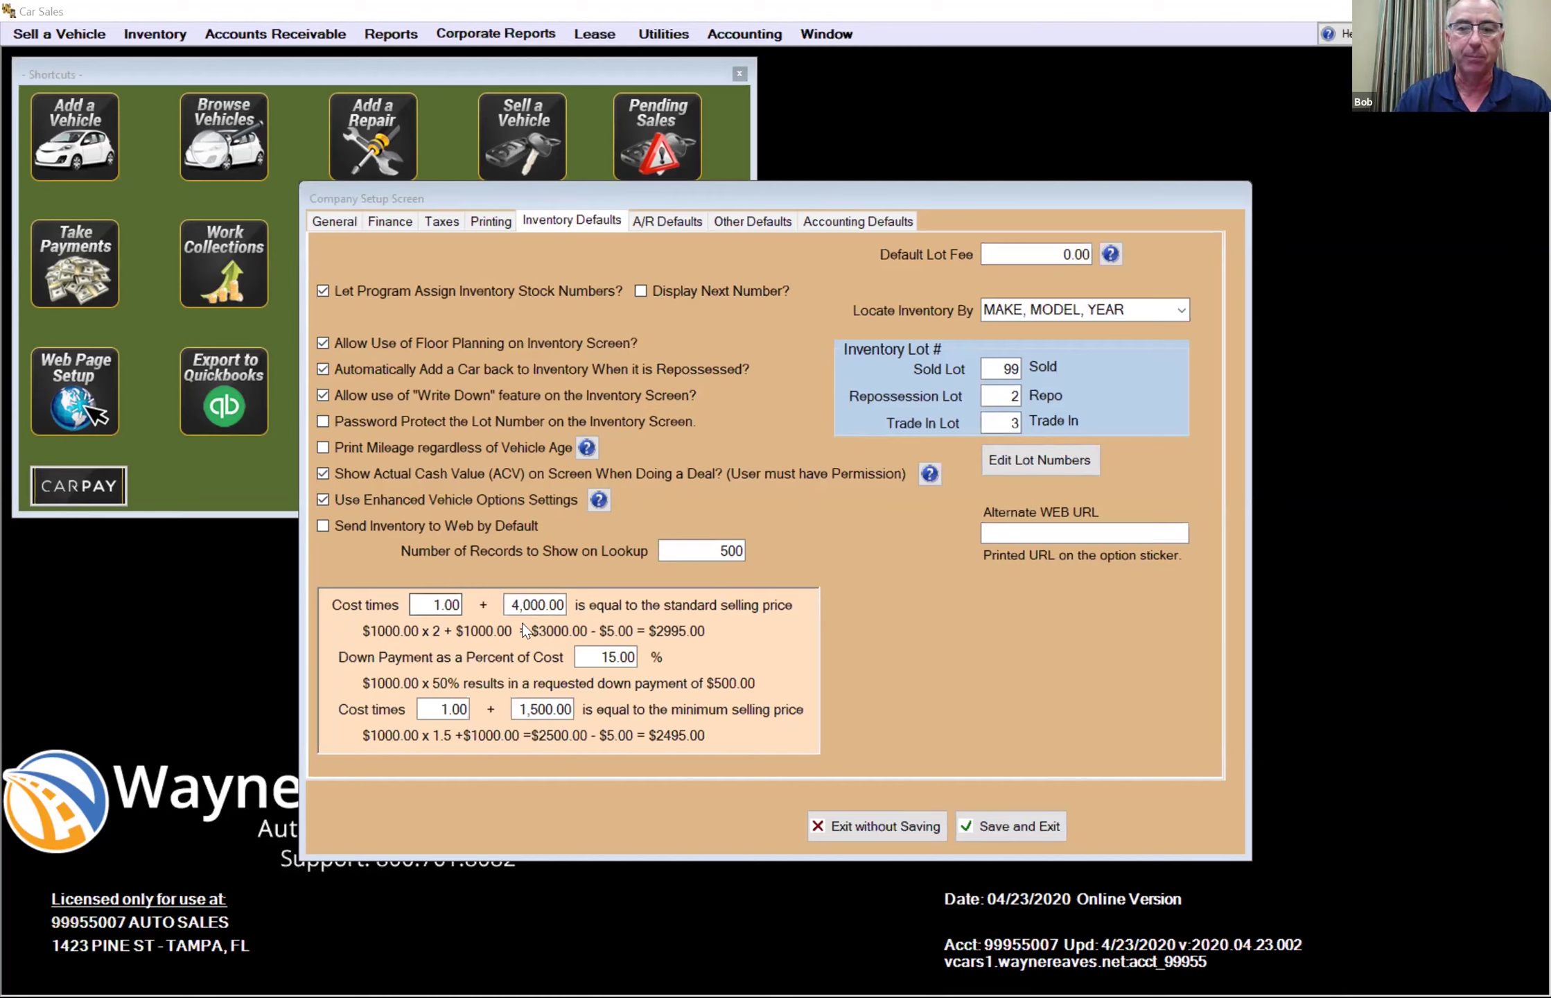
click(891, 643)
click(636, 662)
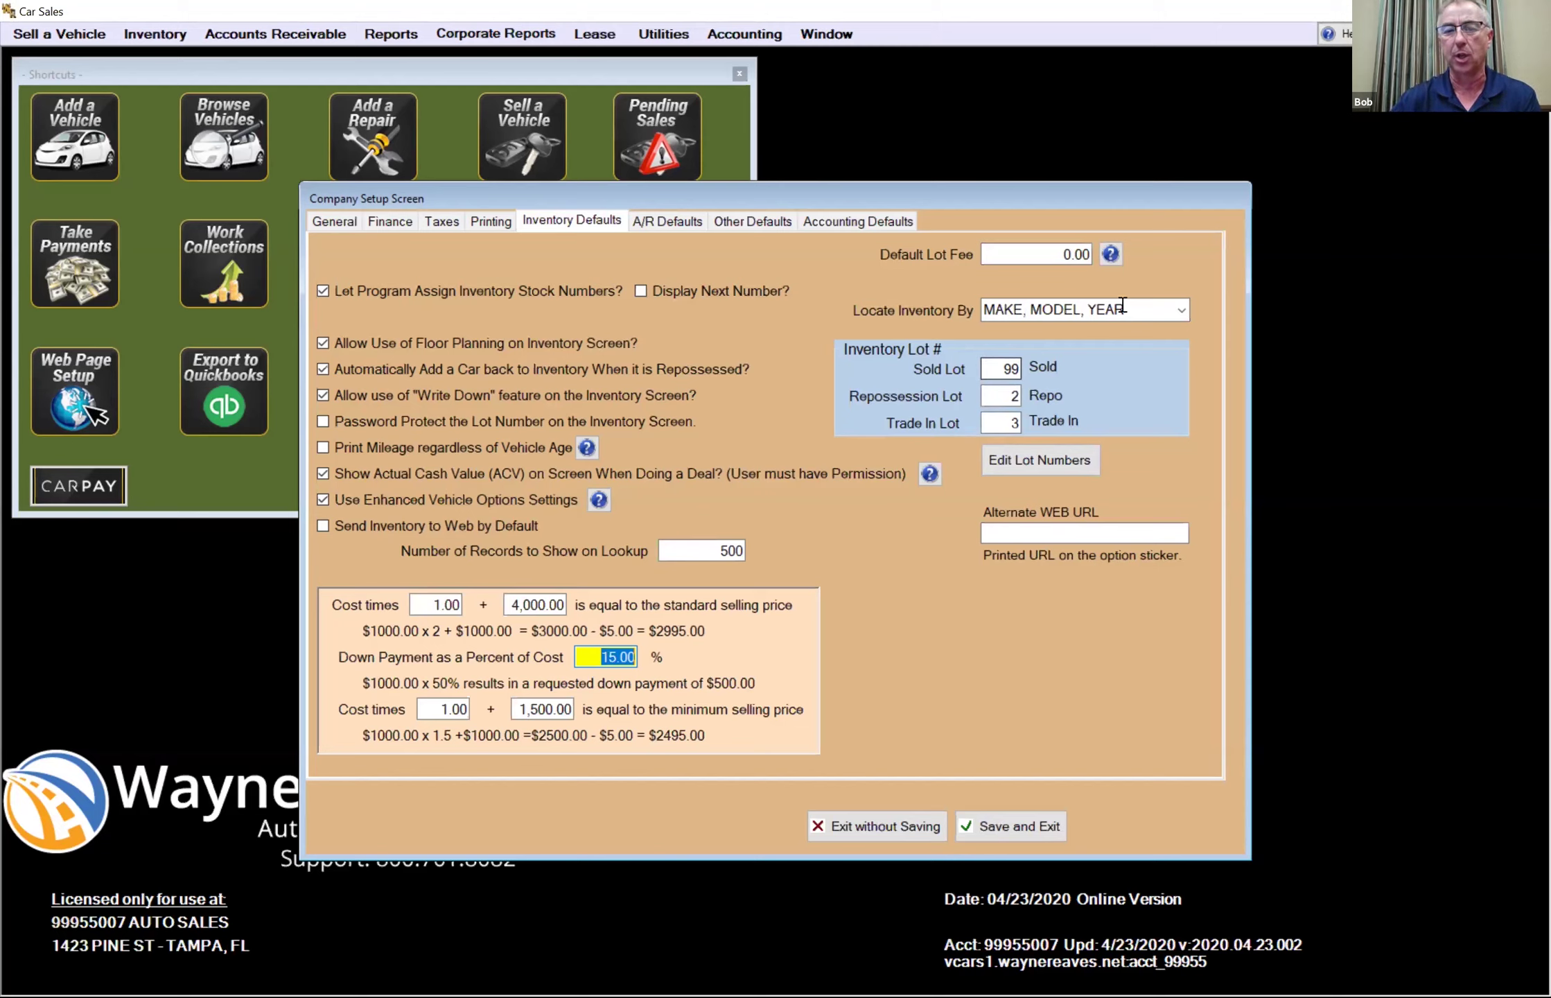
click(1036, 256)
double_click(1037, 255)
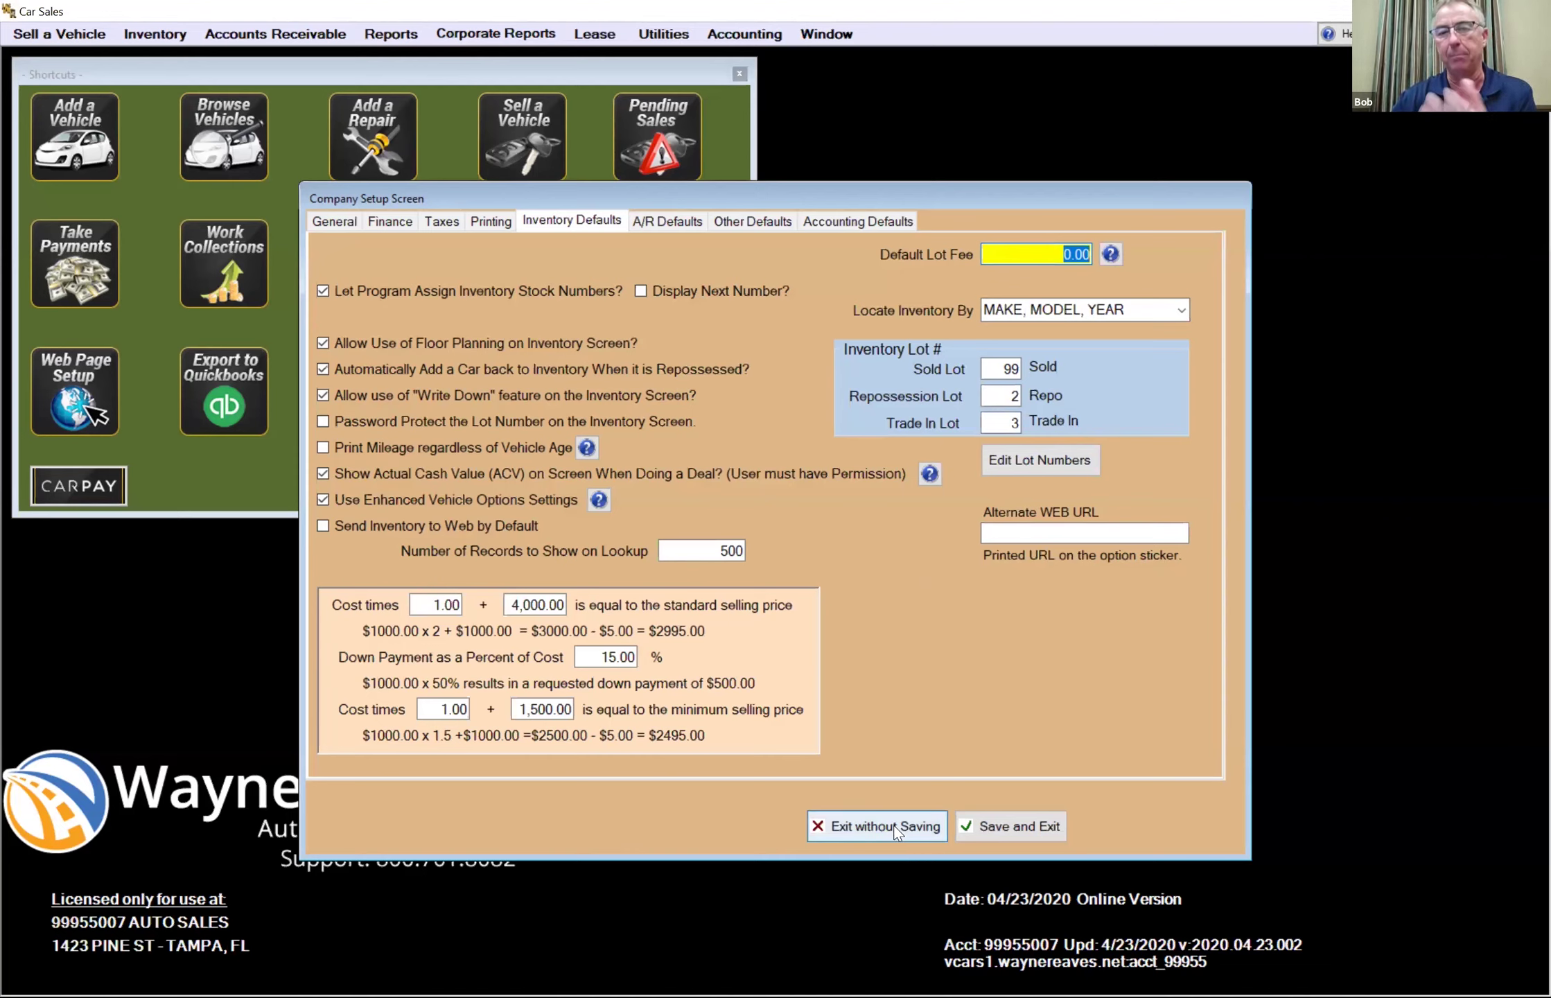
click(1017, 829)
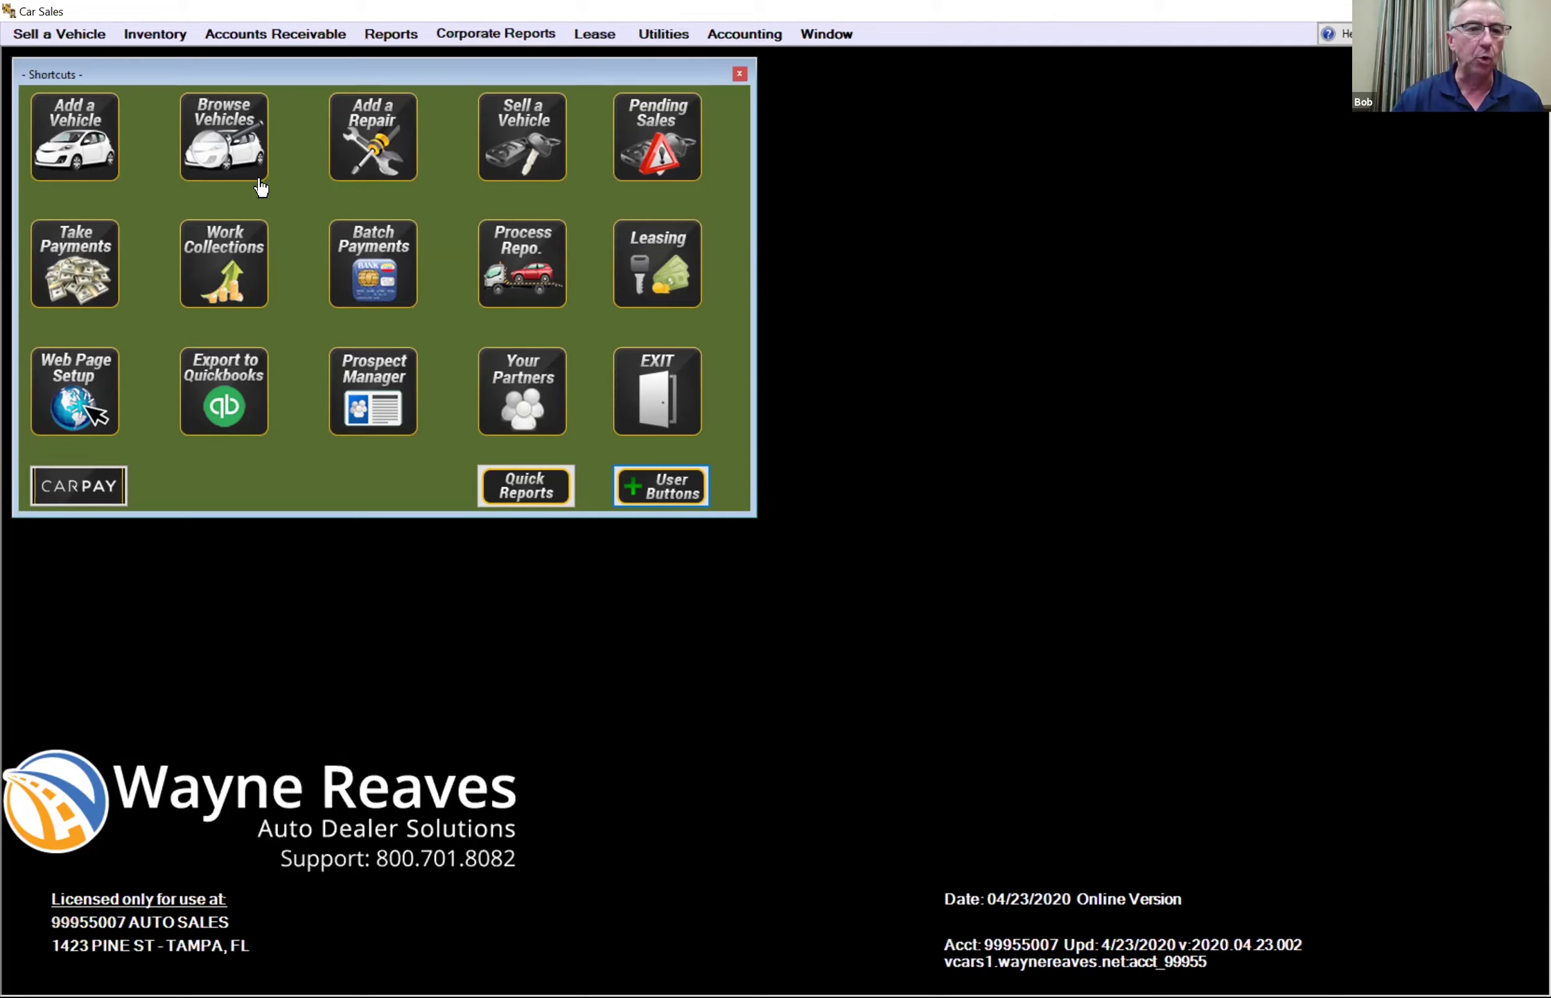
- Switch the active company to the GEORGIA location
click(60, 36)
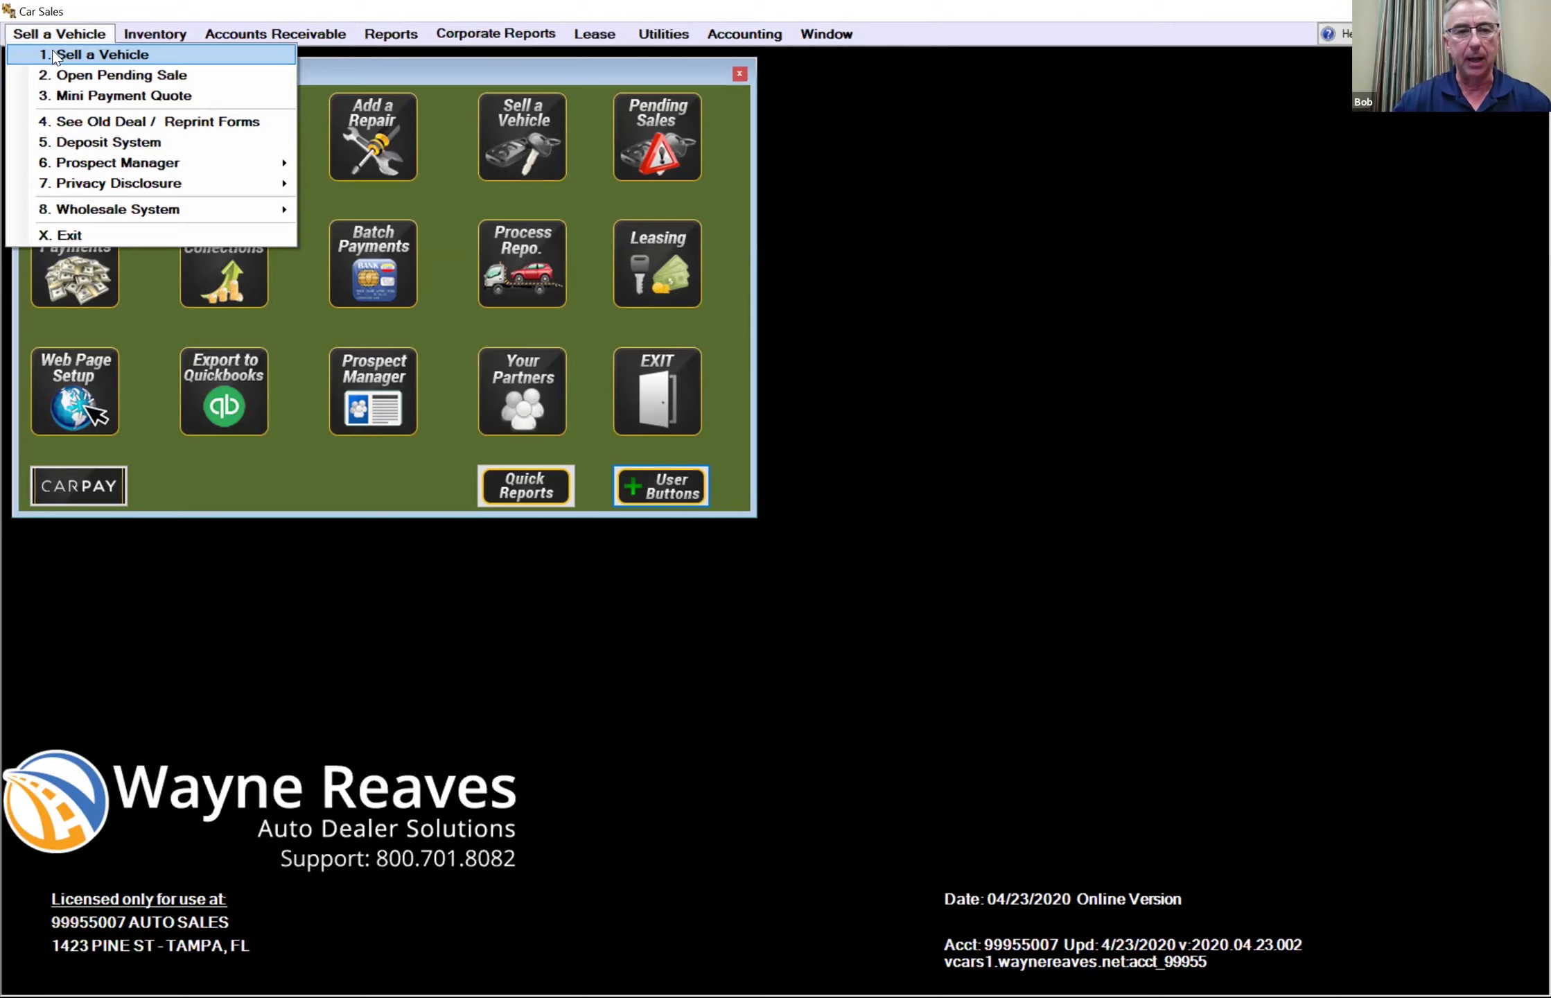
click(1216, 359)
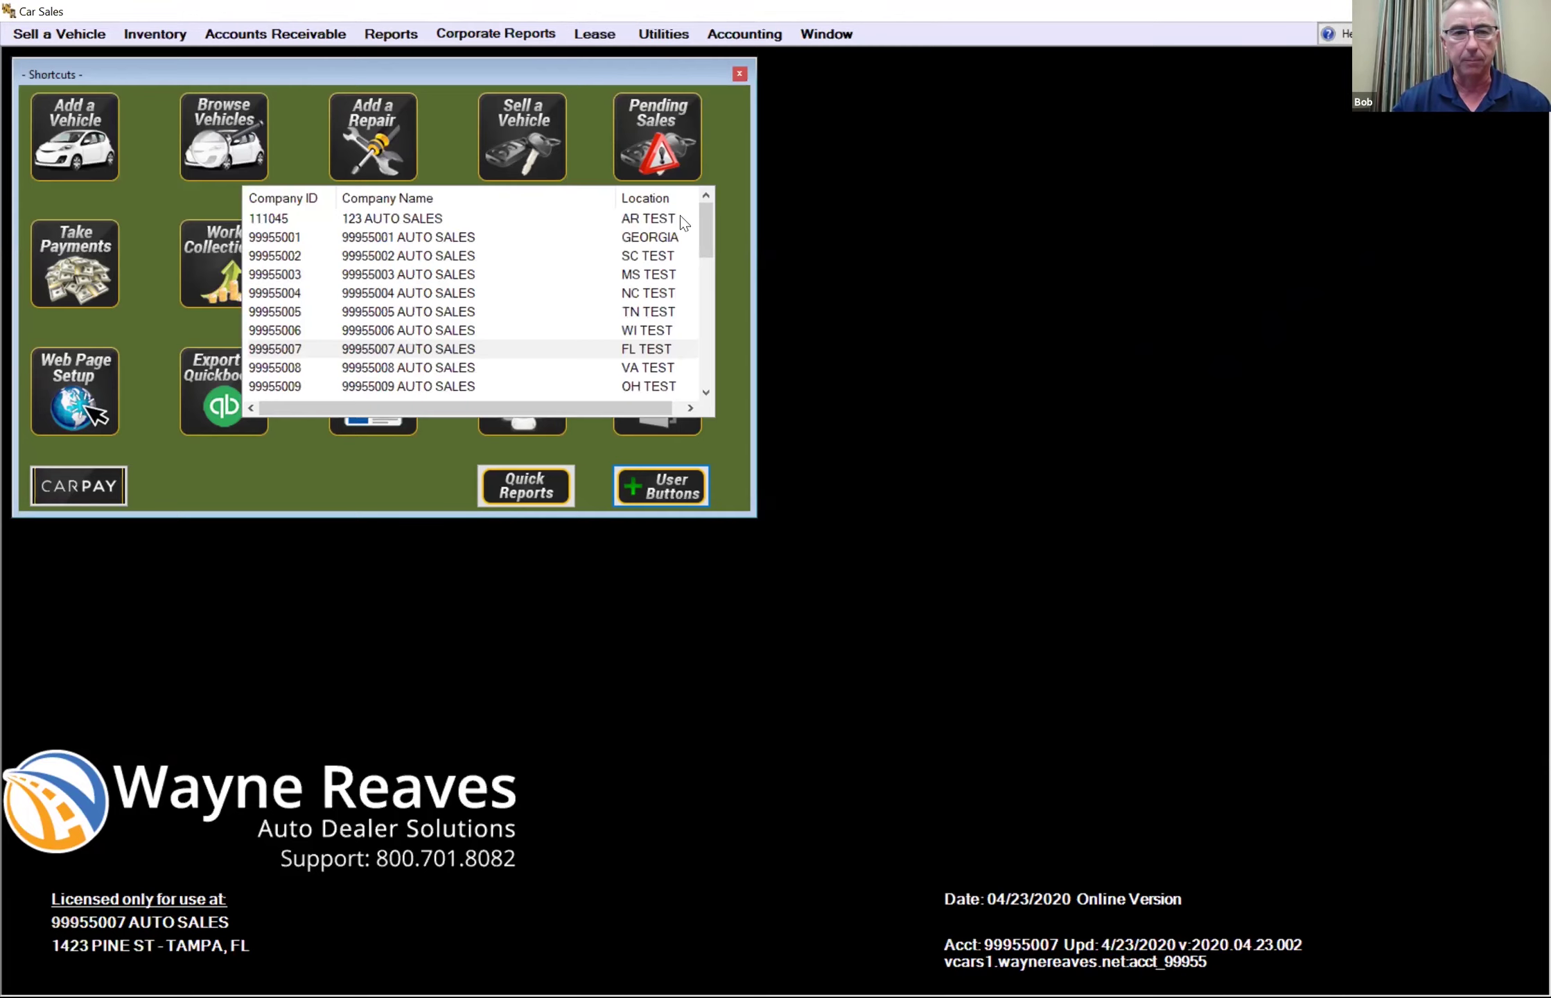
click(669, 237)
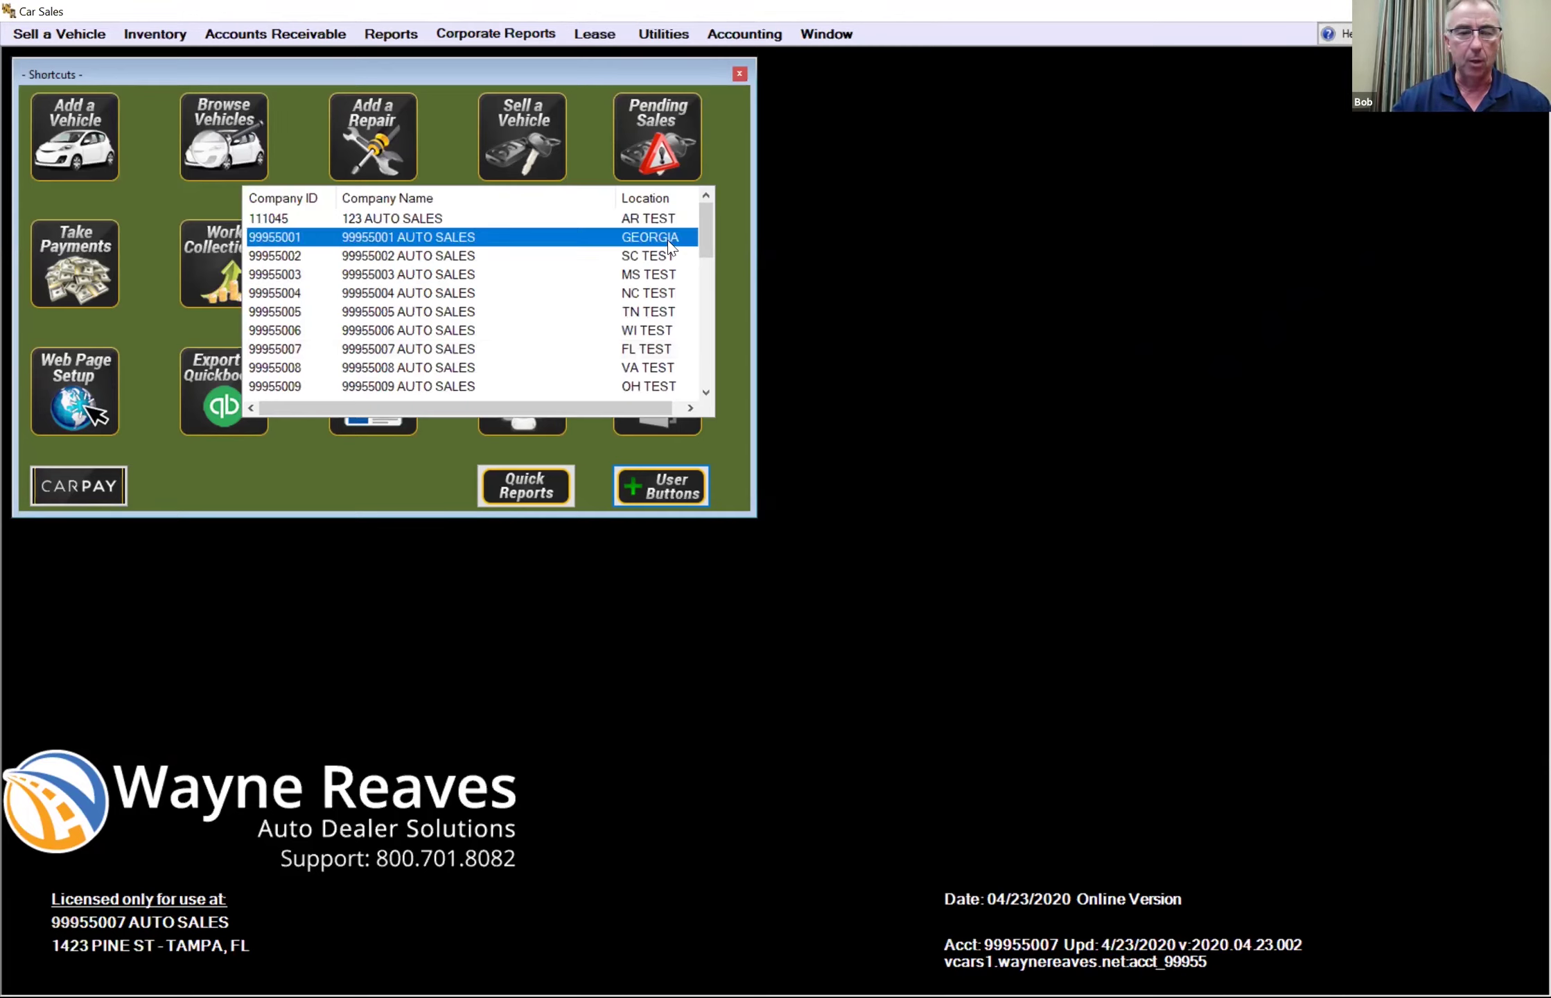
double_click(669, 239)
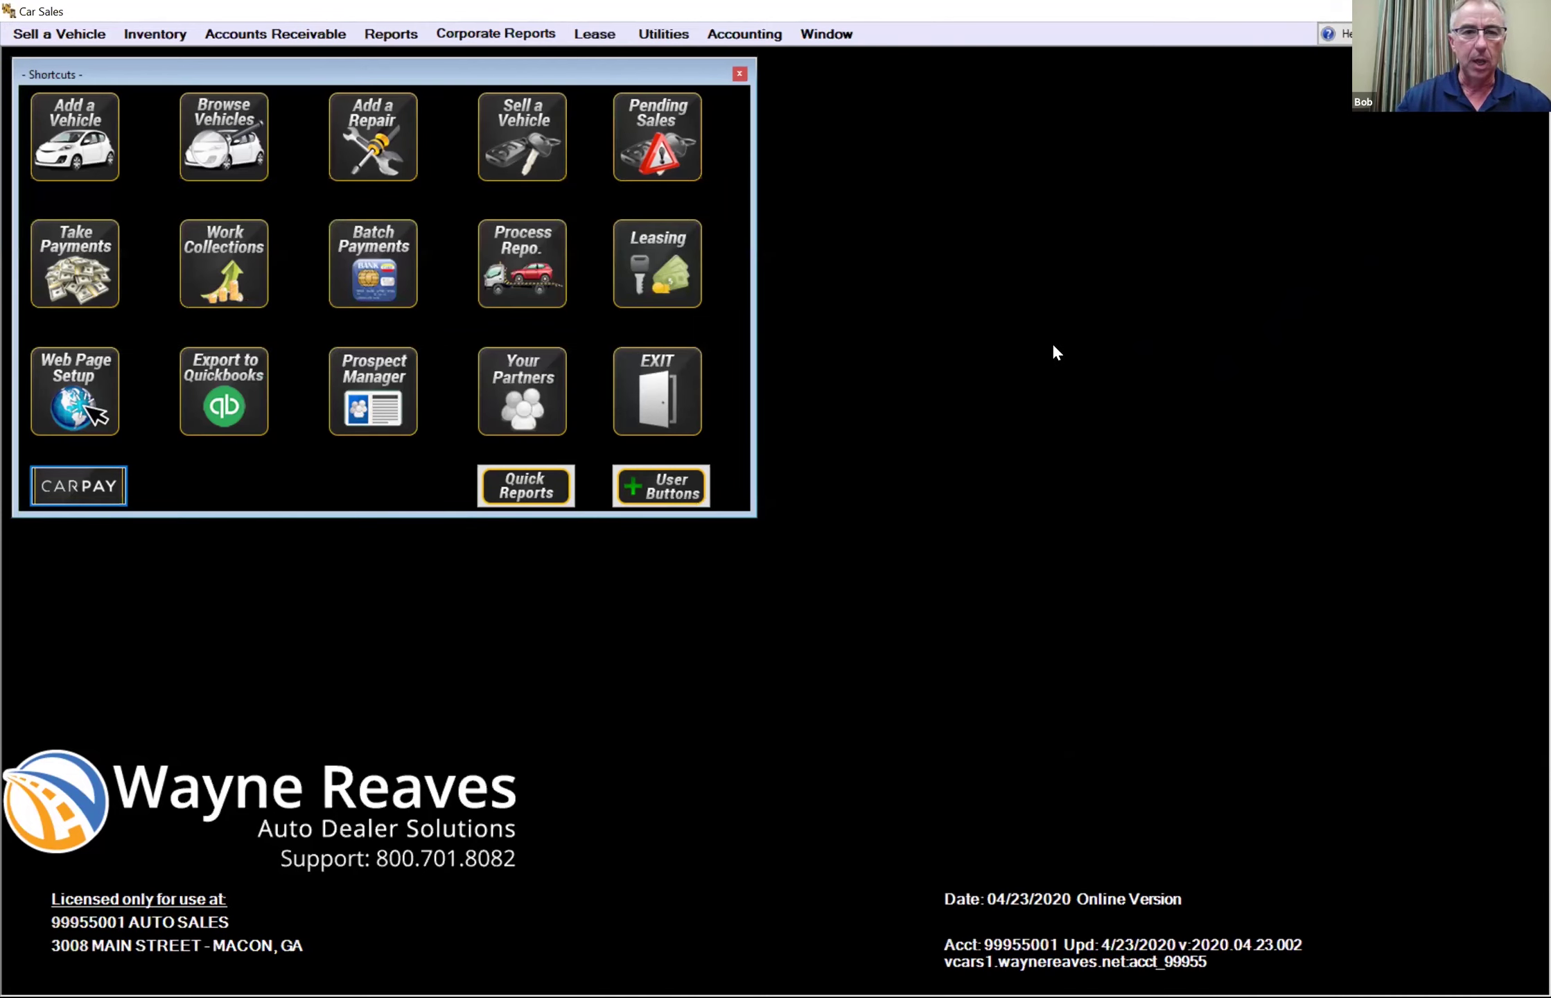
- Examine the verification options for the 2006 Hyundai Sonata in stock, including the GA emission test check, and exit without saving
click(241, 161)
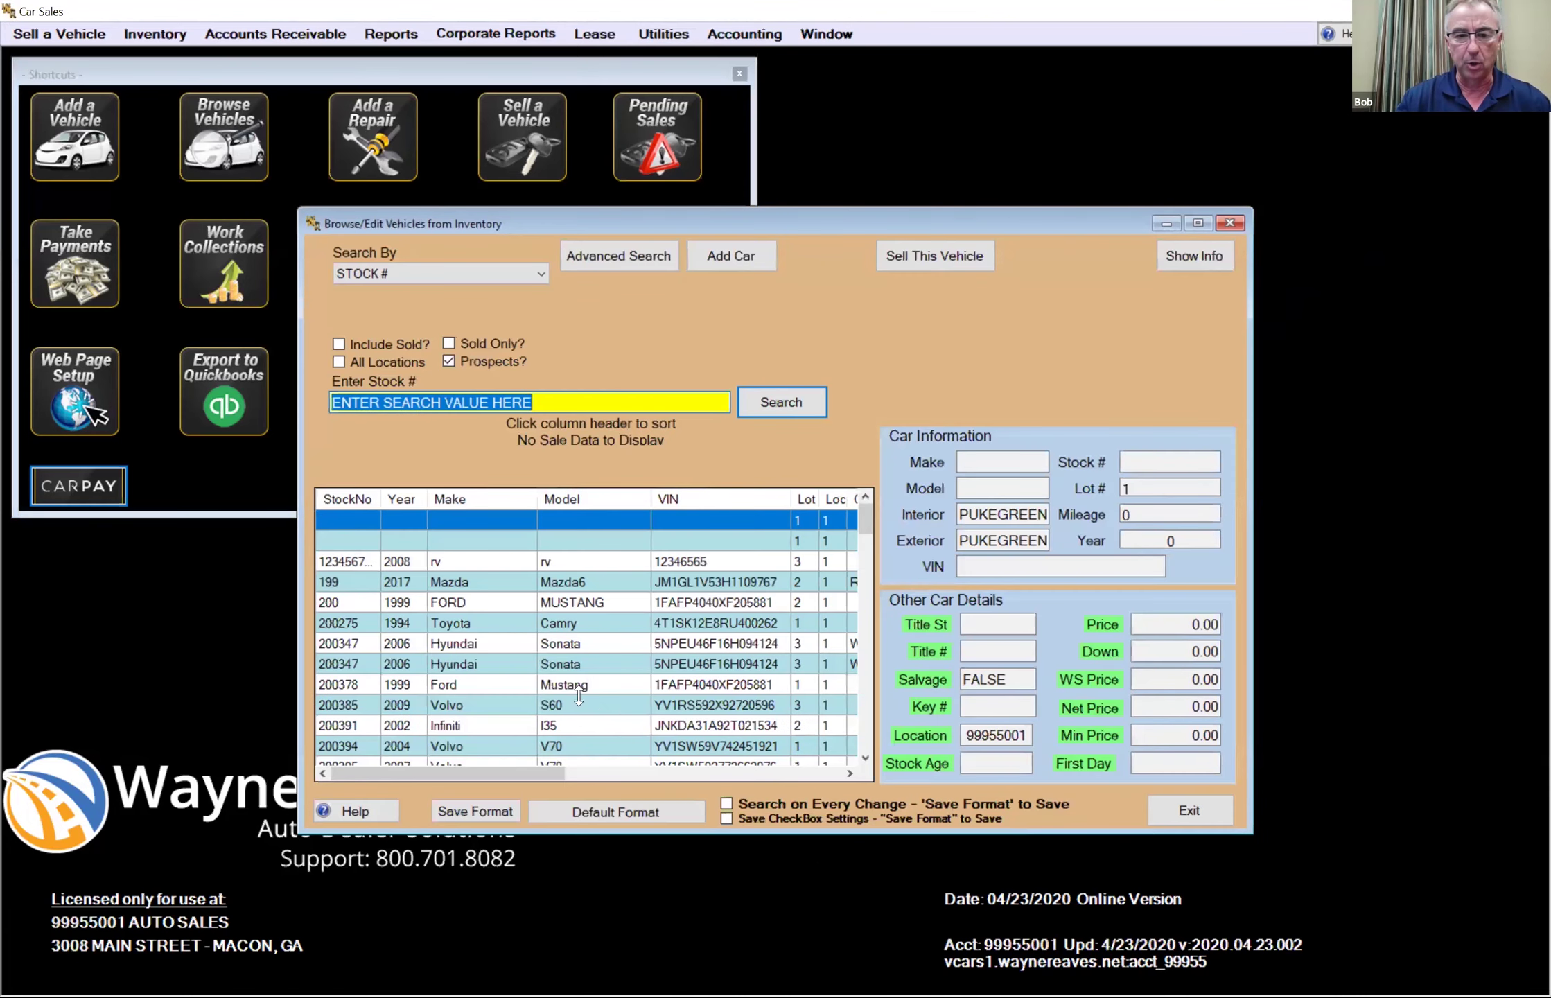
click(595, 644)
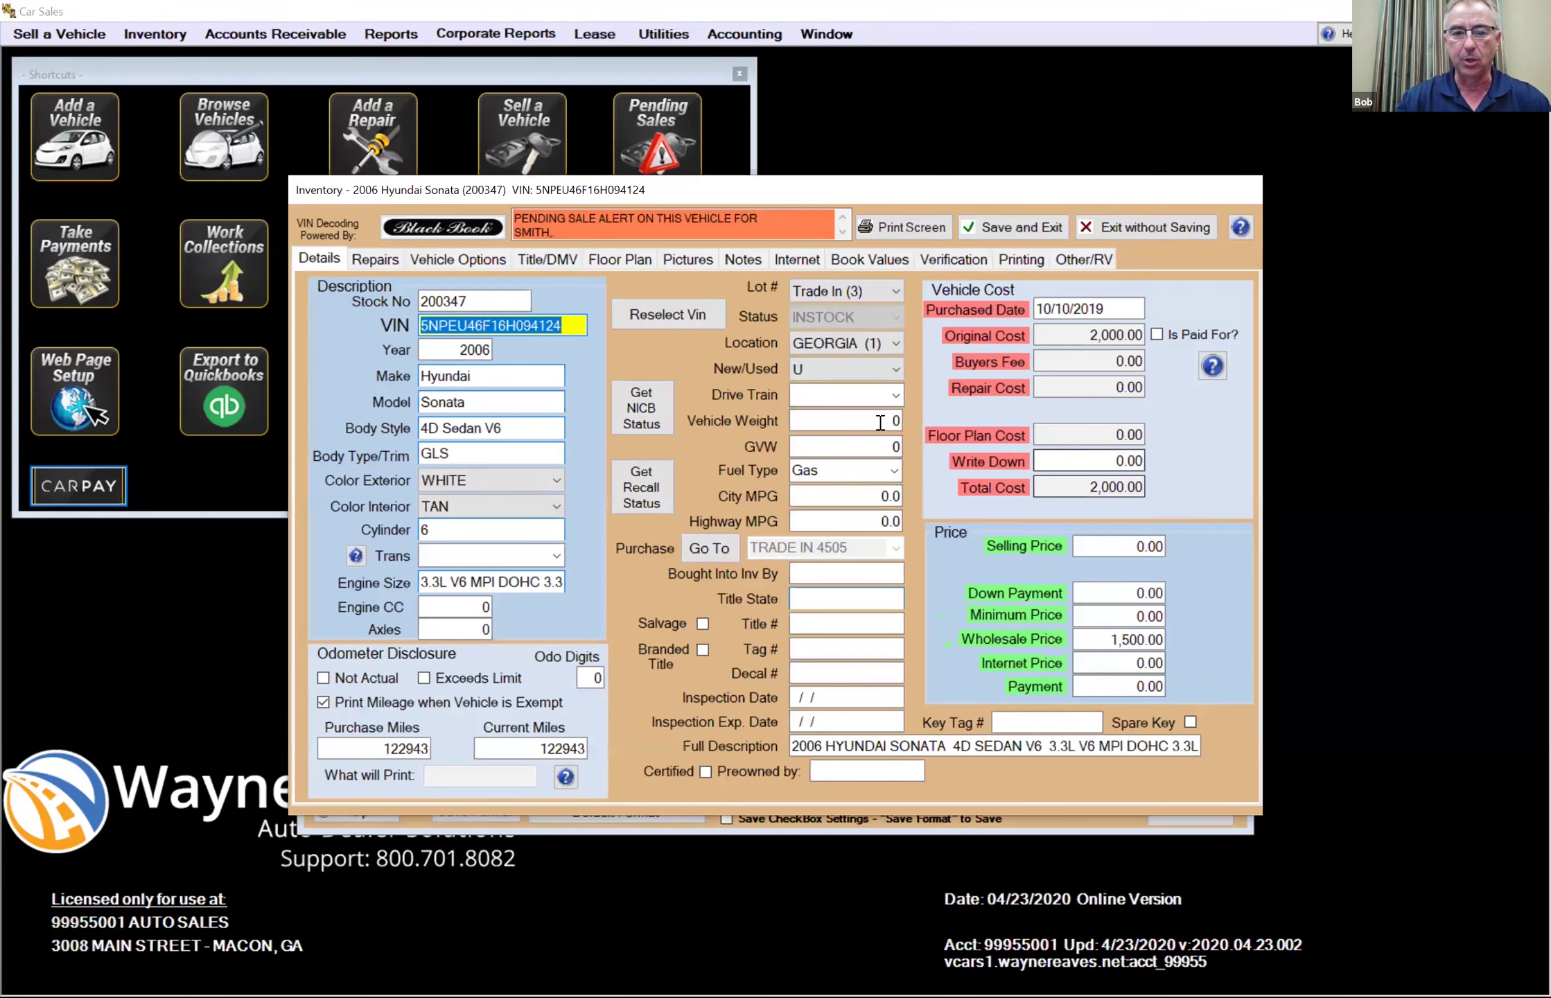
click(955, 262)
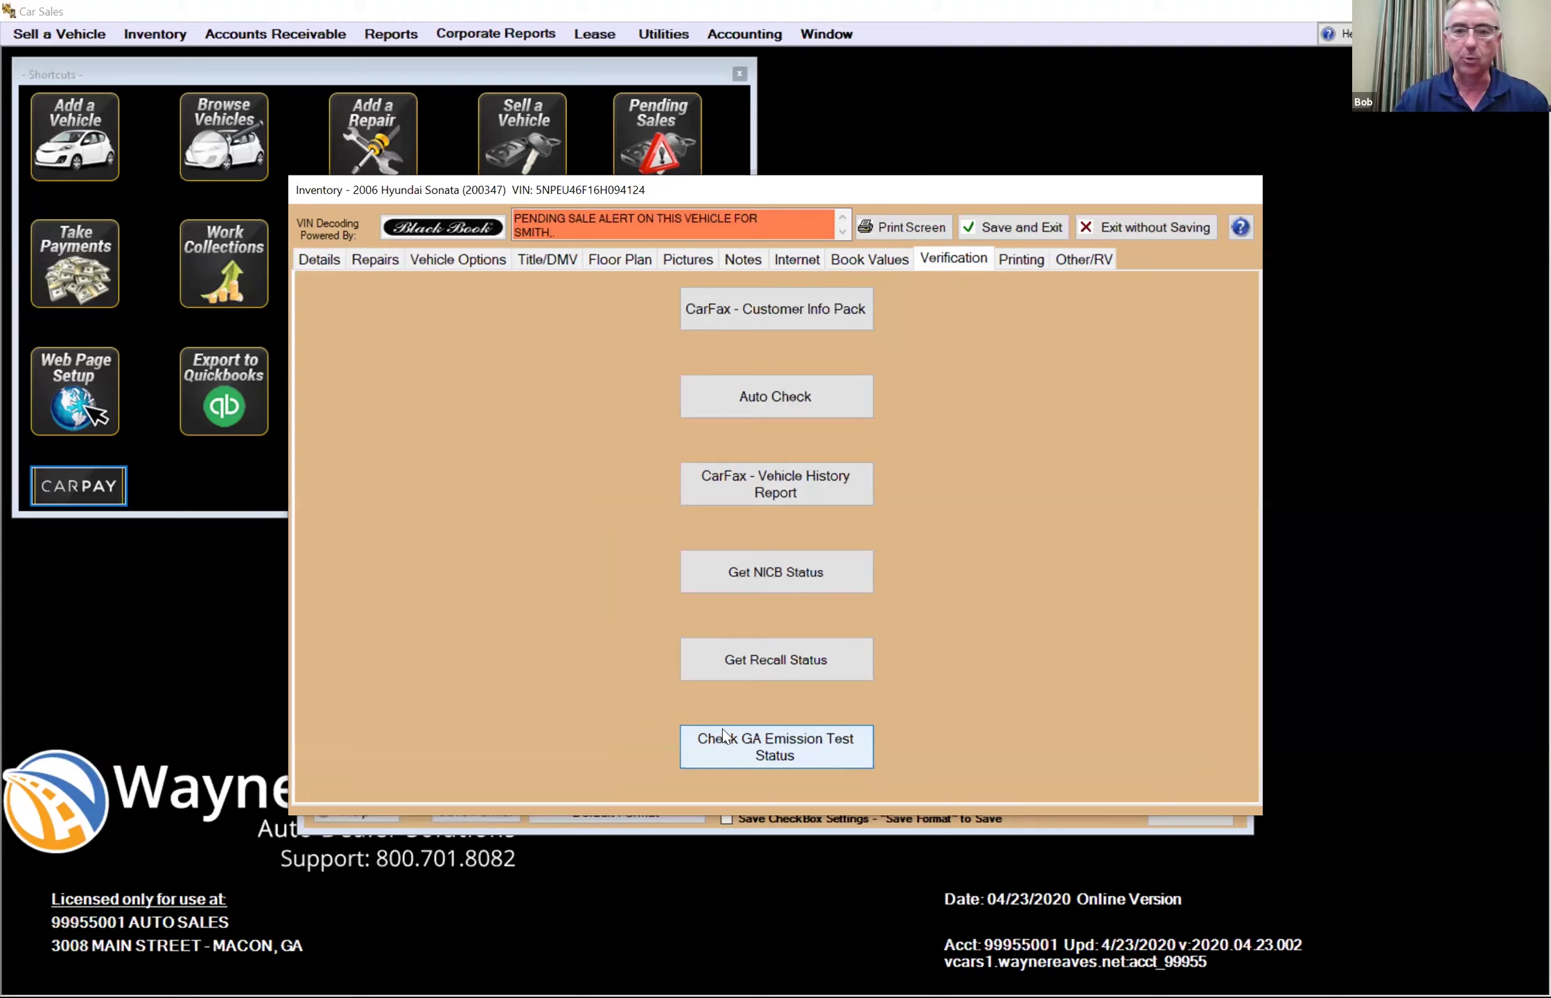
click(1154, 225)
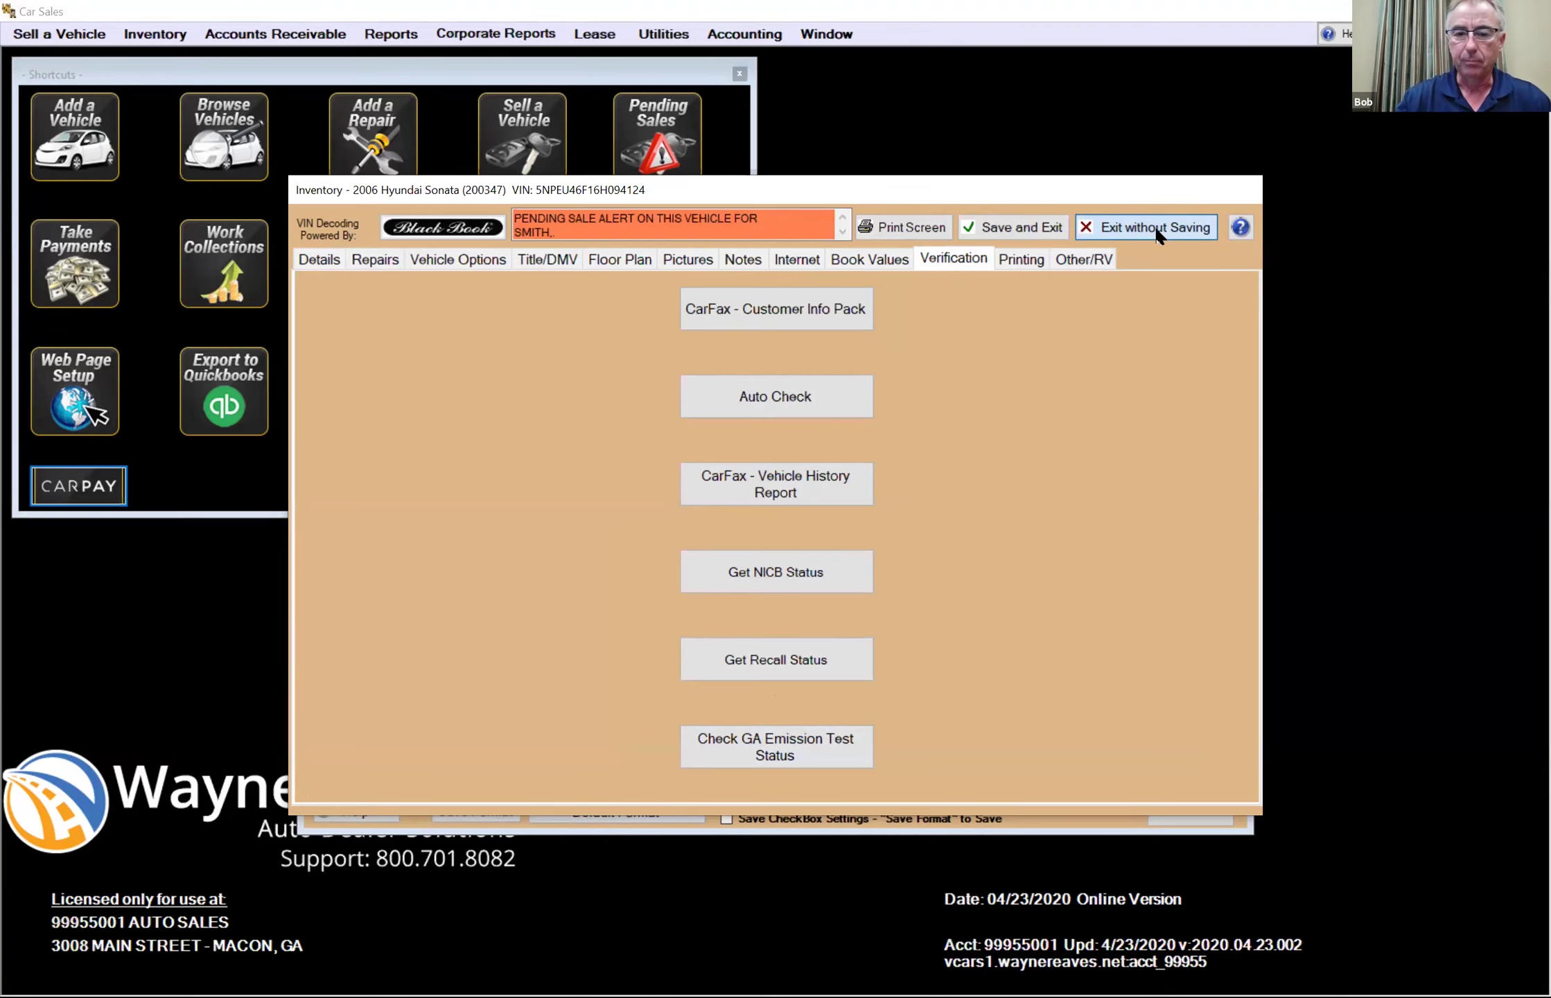
click(1182, 808)
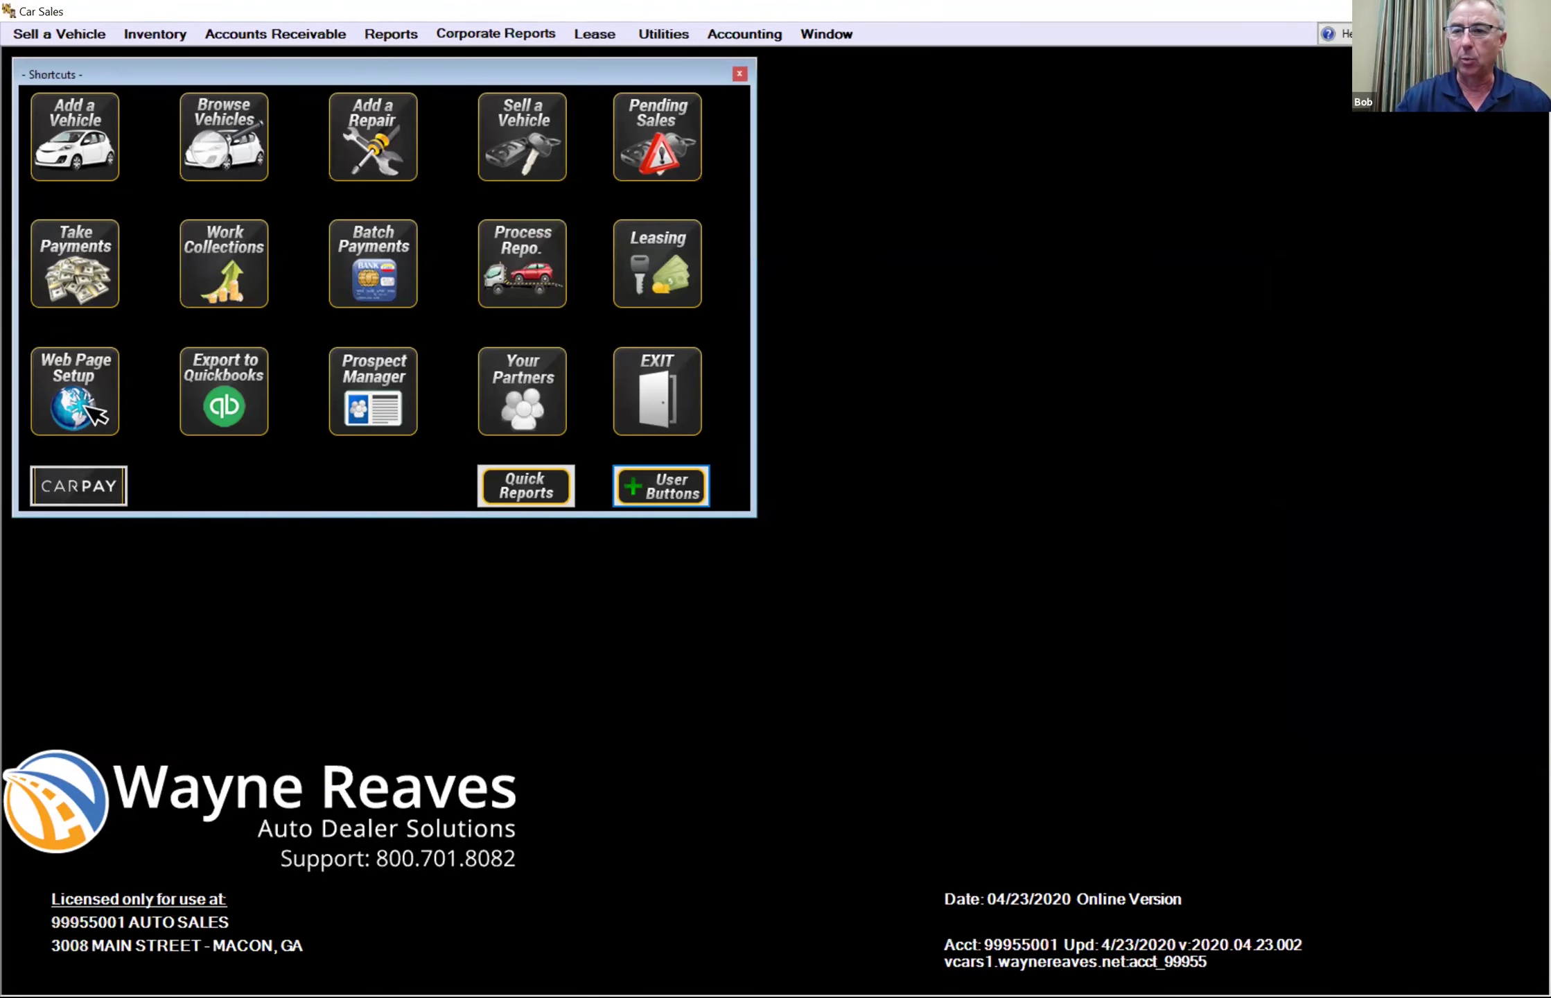
- Switch back to the FL TEST location and start a new vehicle sale, dismissing the Florida forms notice
click(865, 154)
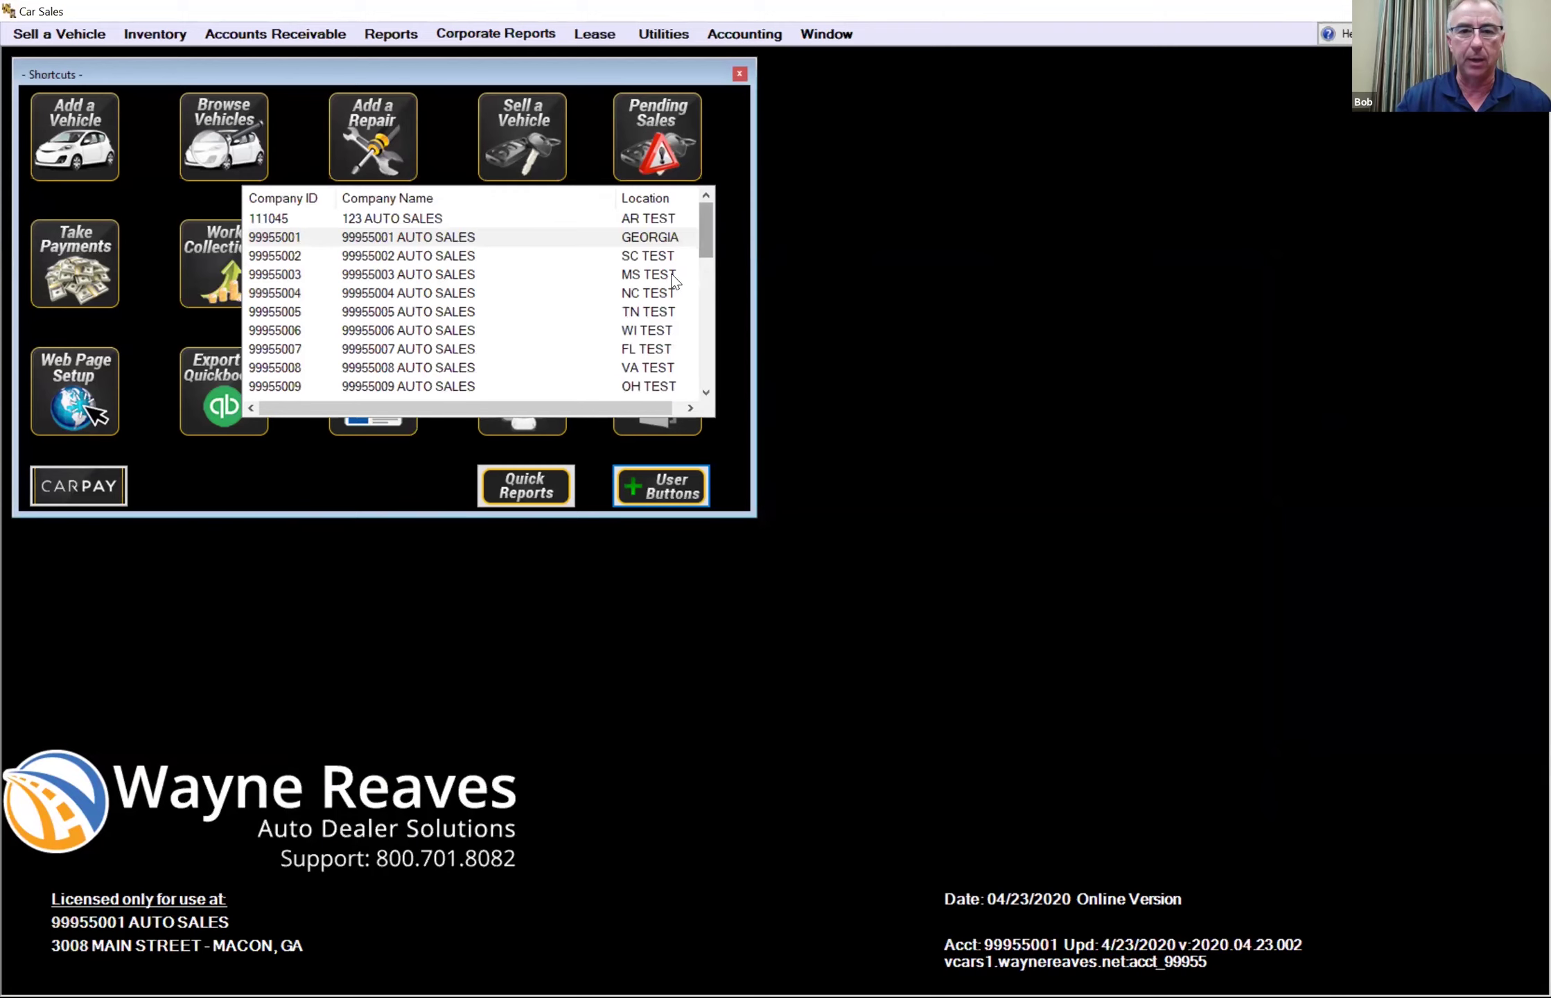
double_click(644, 350)
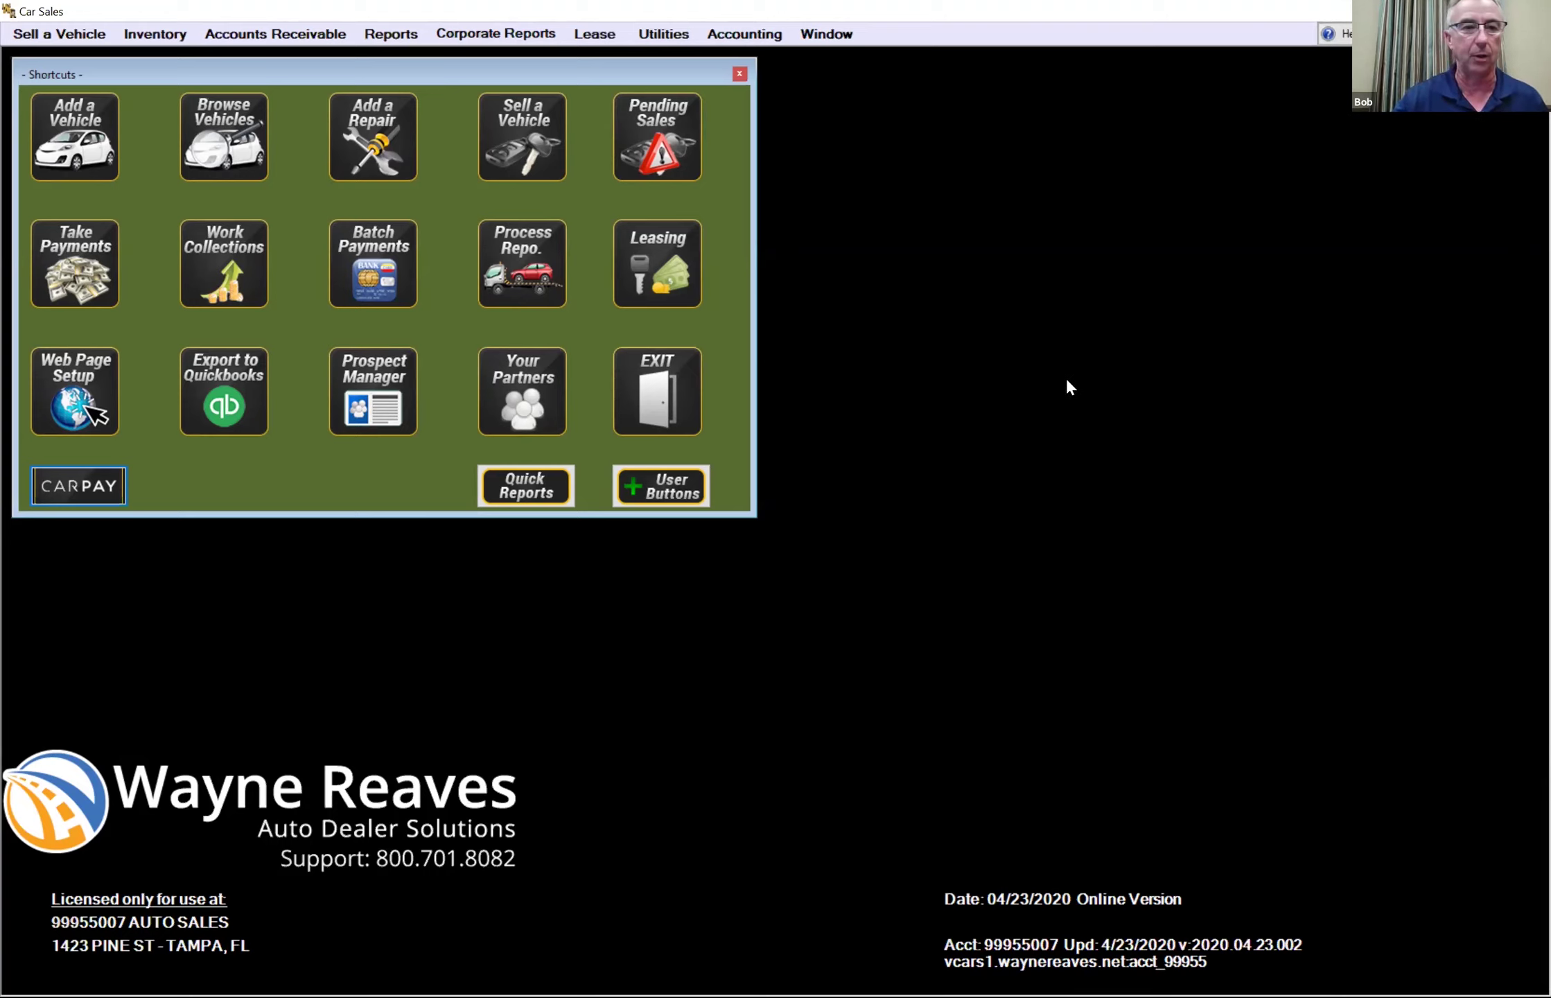
click(69, 35)
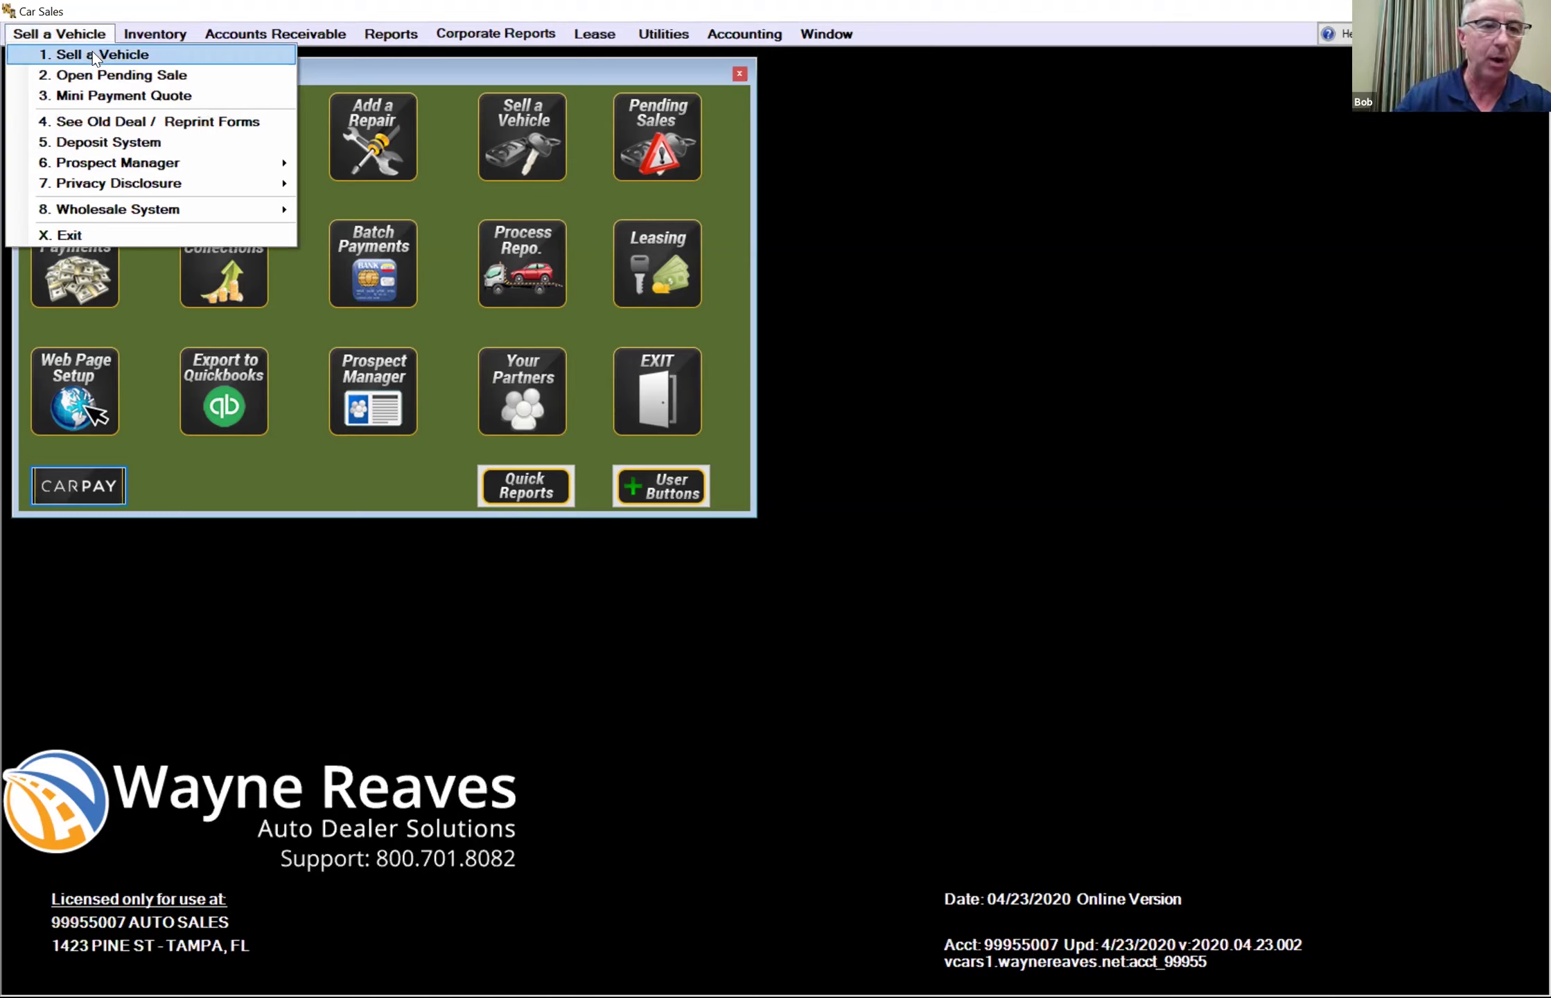
click(92, 54)
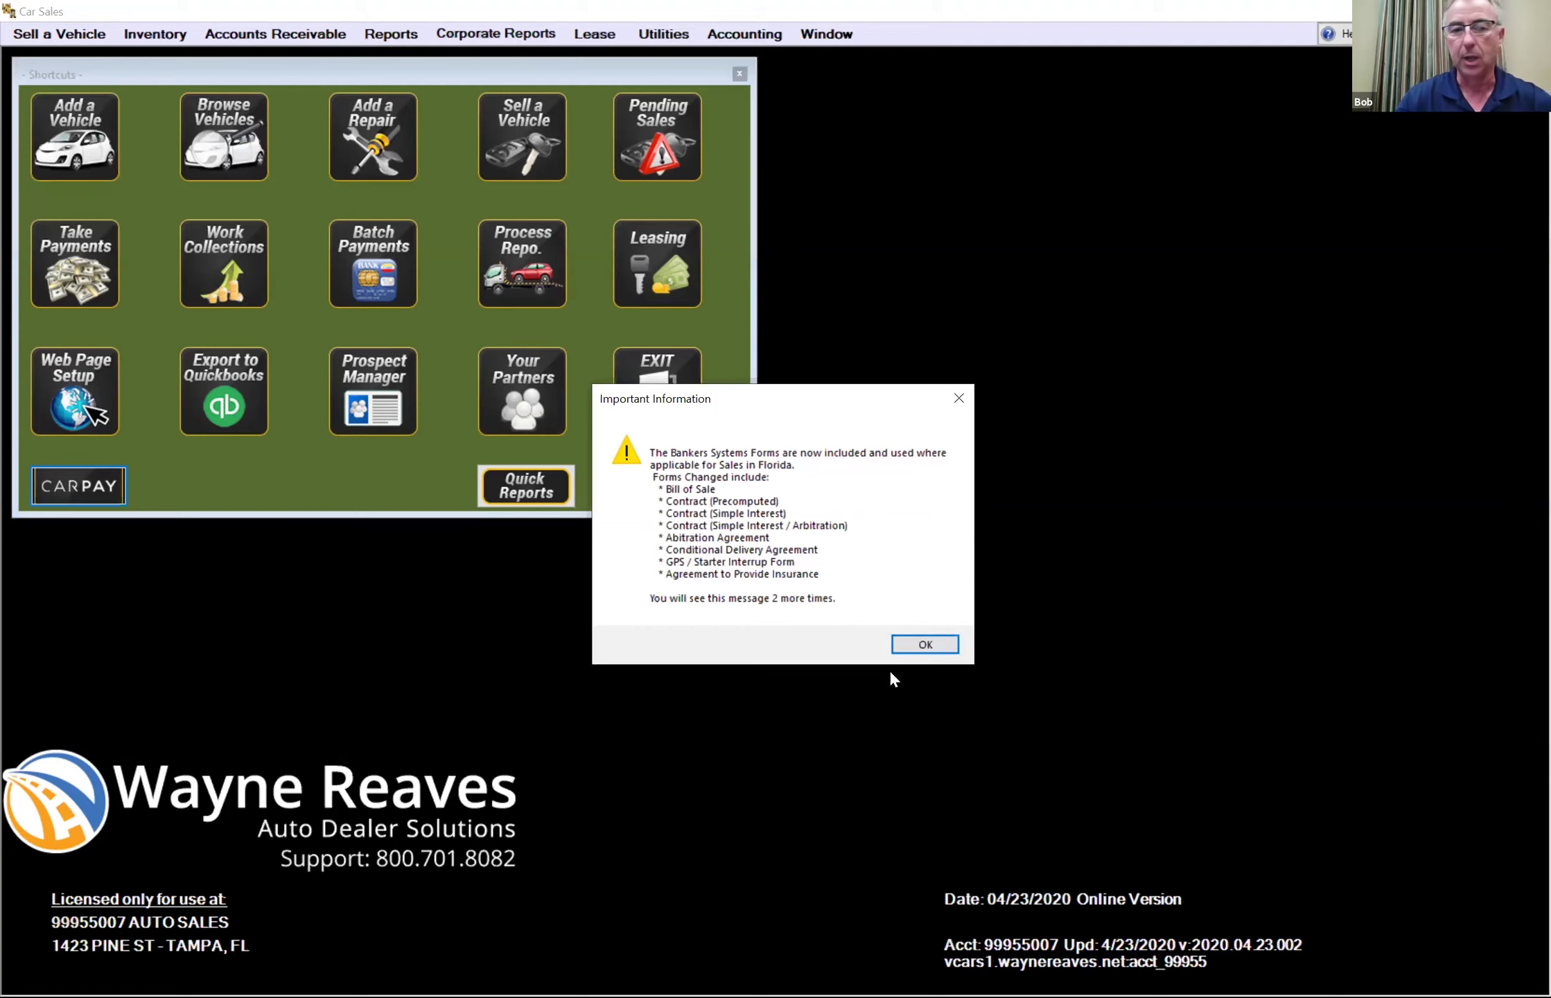
click(923, 646)
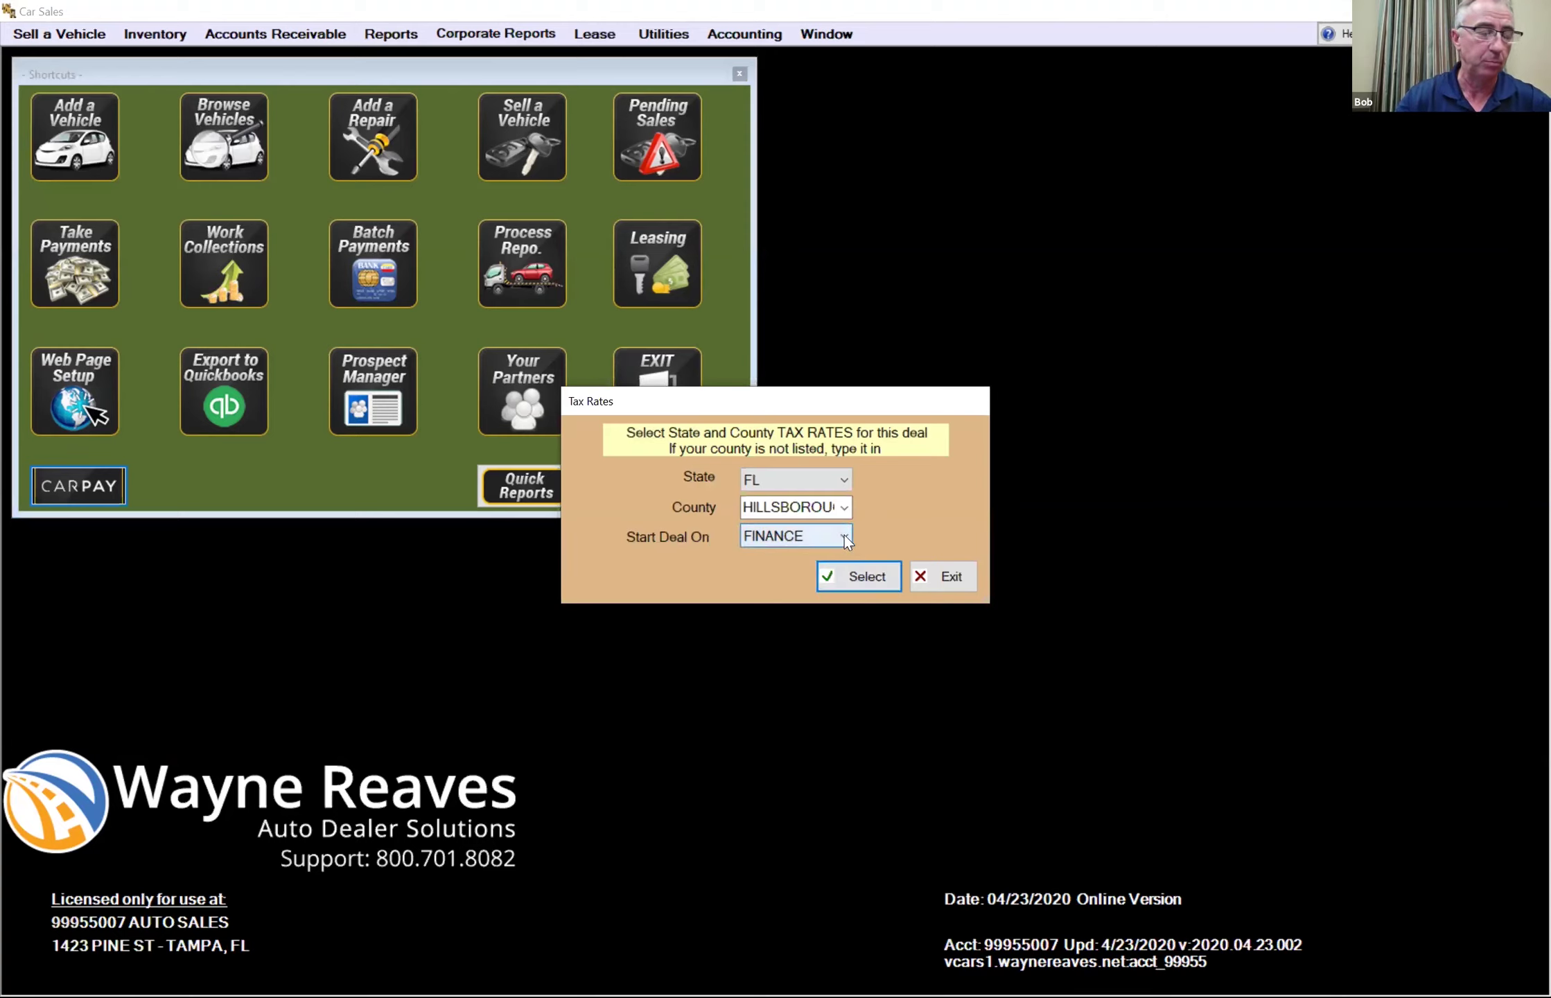
- Set the deal to start on VEHICLE and accept the FL, Hillsborough tax rates
click(845, 536)
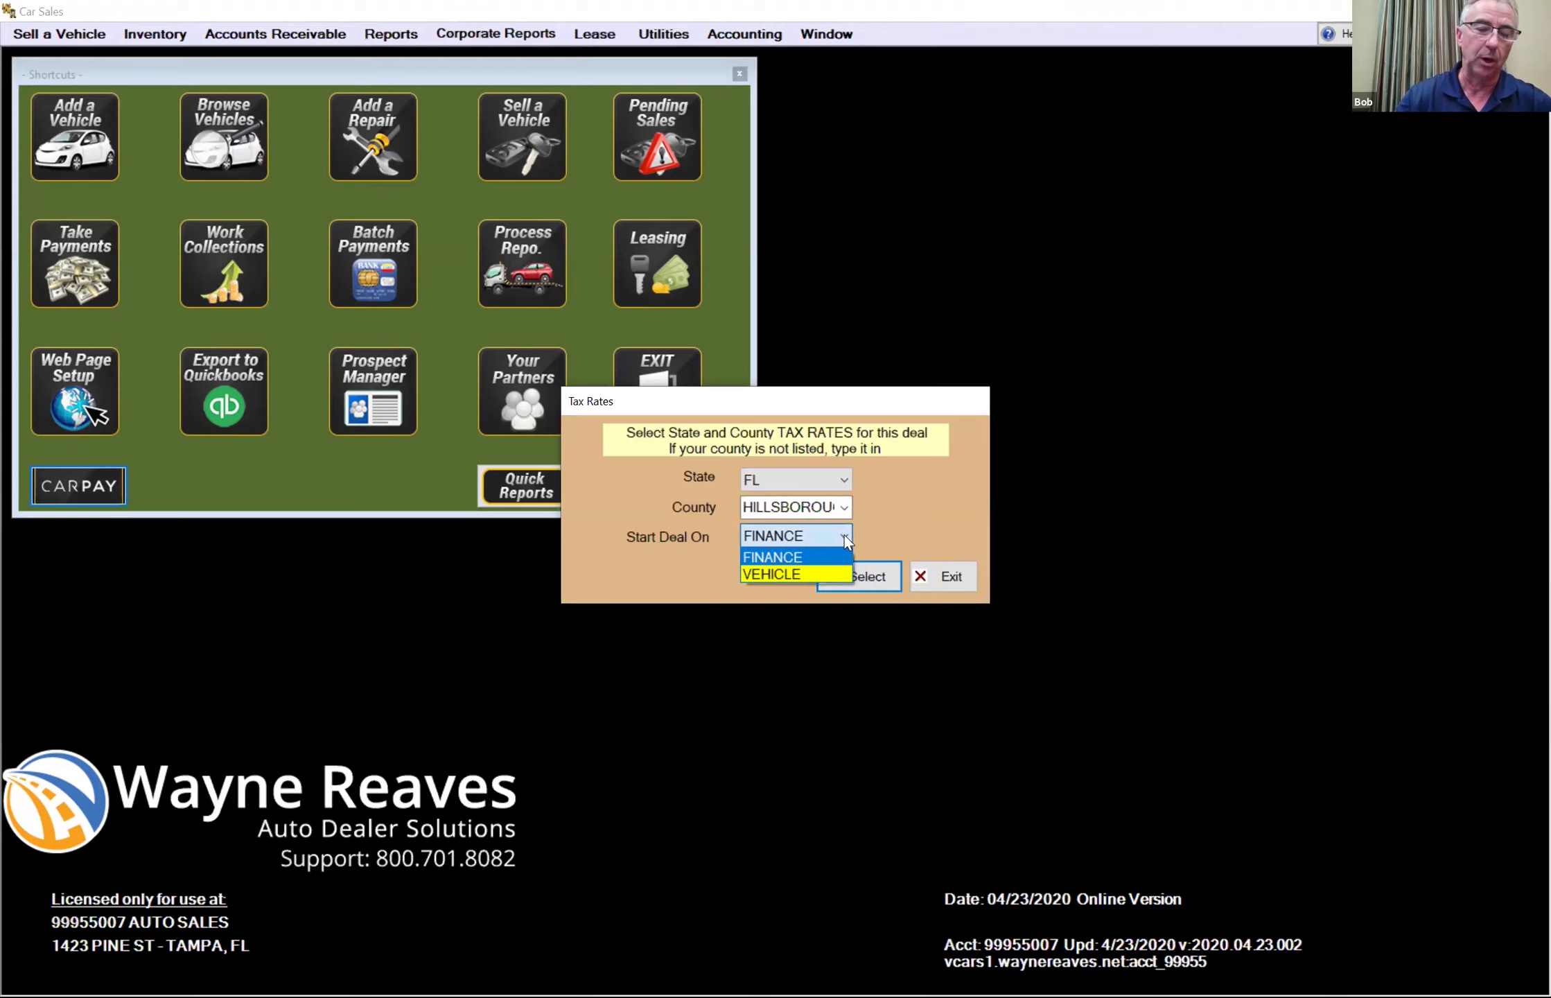
click(809, 572)
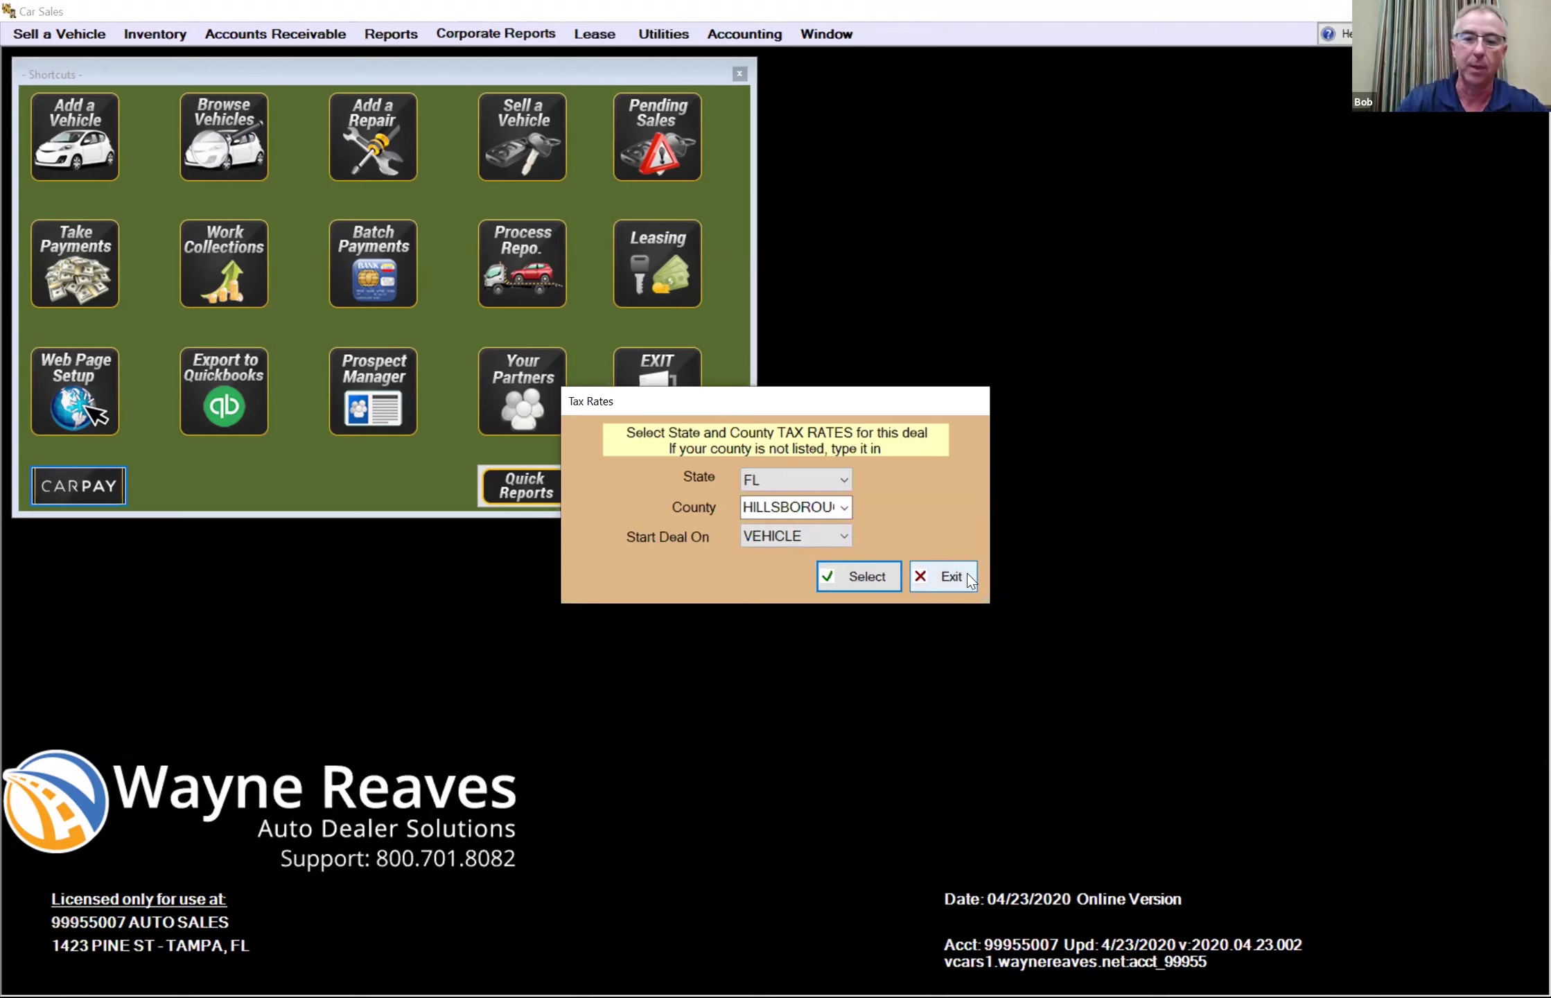
click(845, 537)
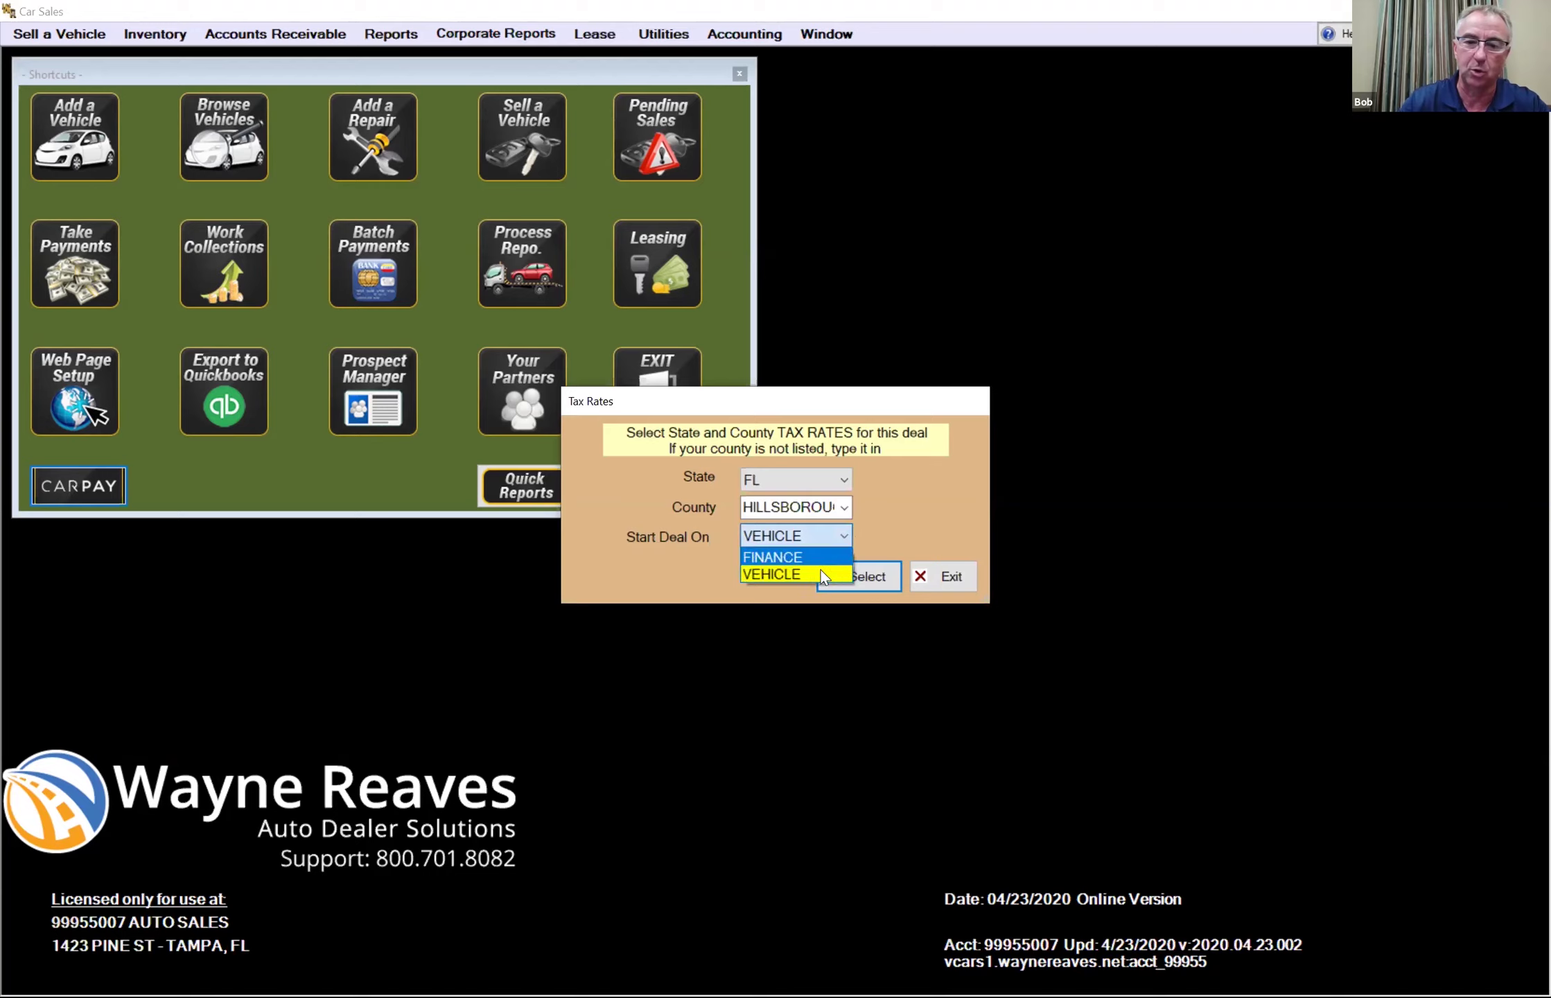
click(820, 572)
click(850, 565)
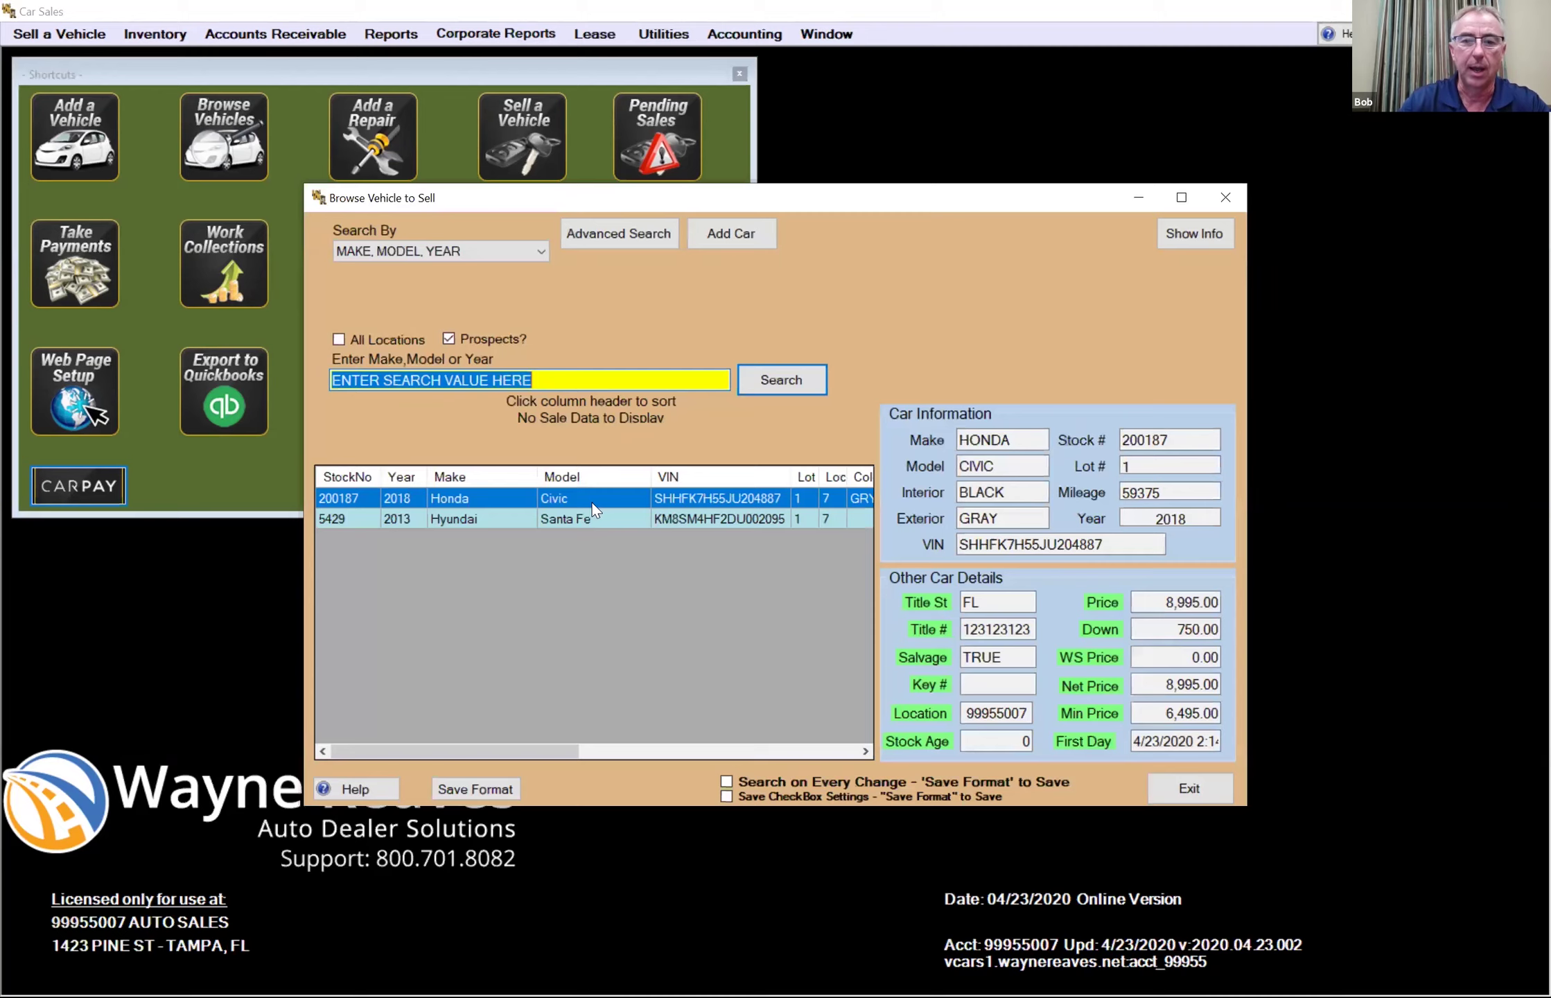
- Choose the 2018 Honda Civic as the vehicle for the deal and acknowledge the branded and salvage title warnings
double_click(591, 503)
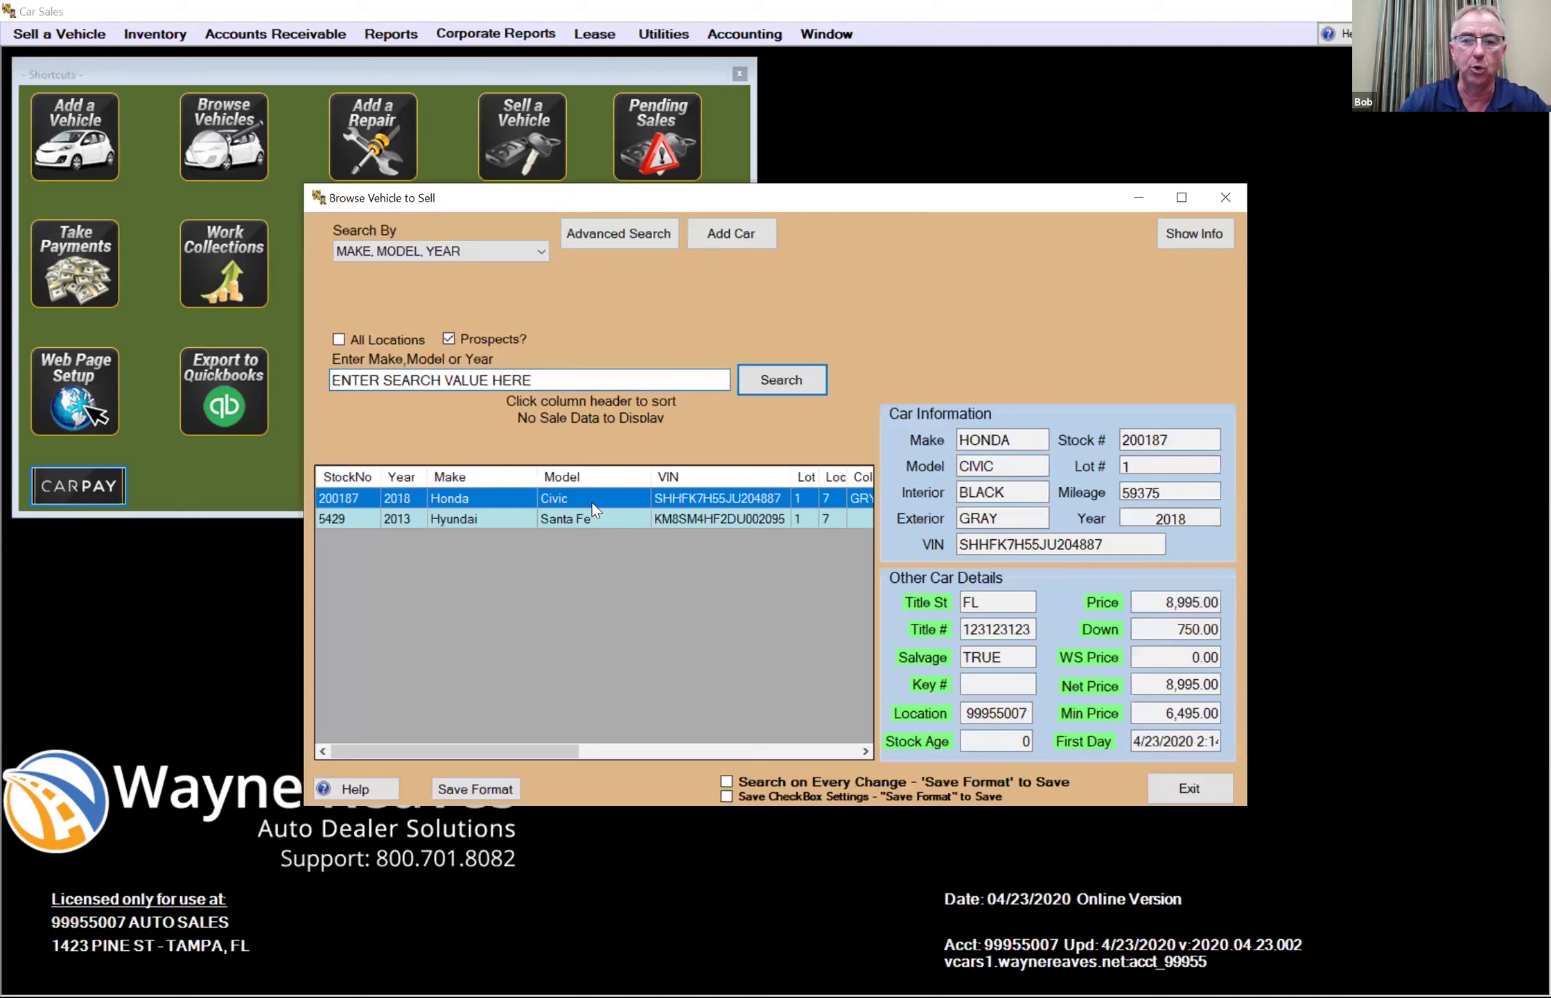
click(754, 623)
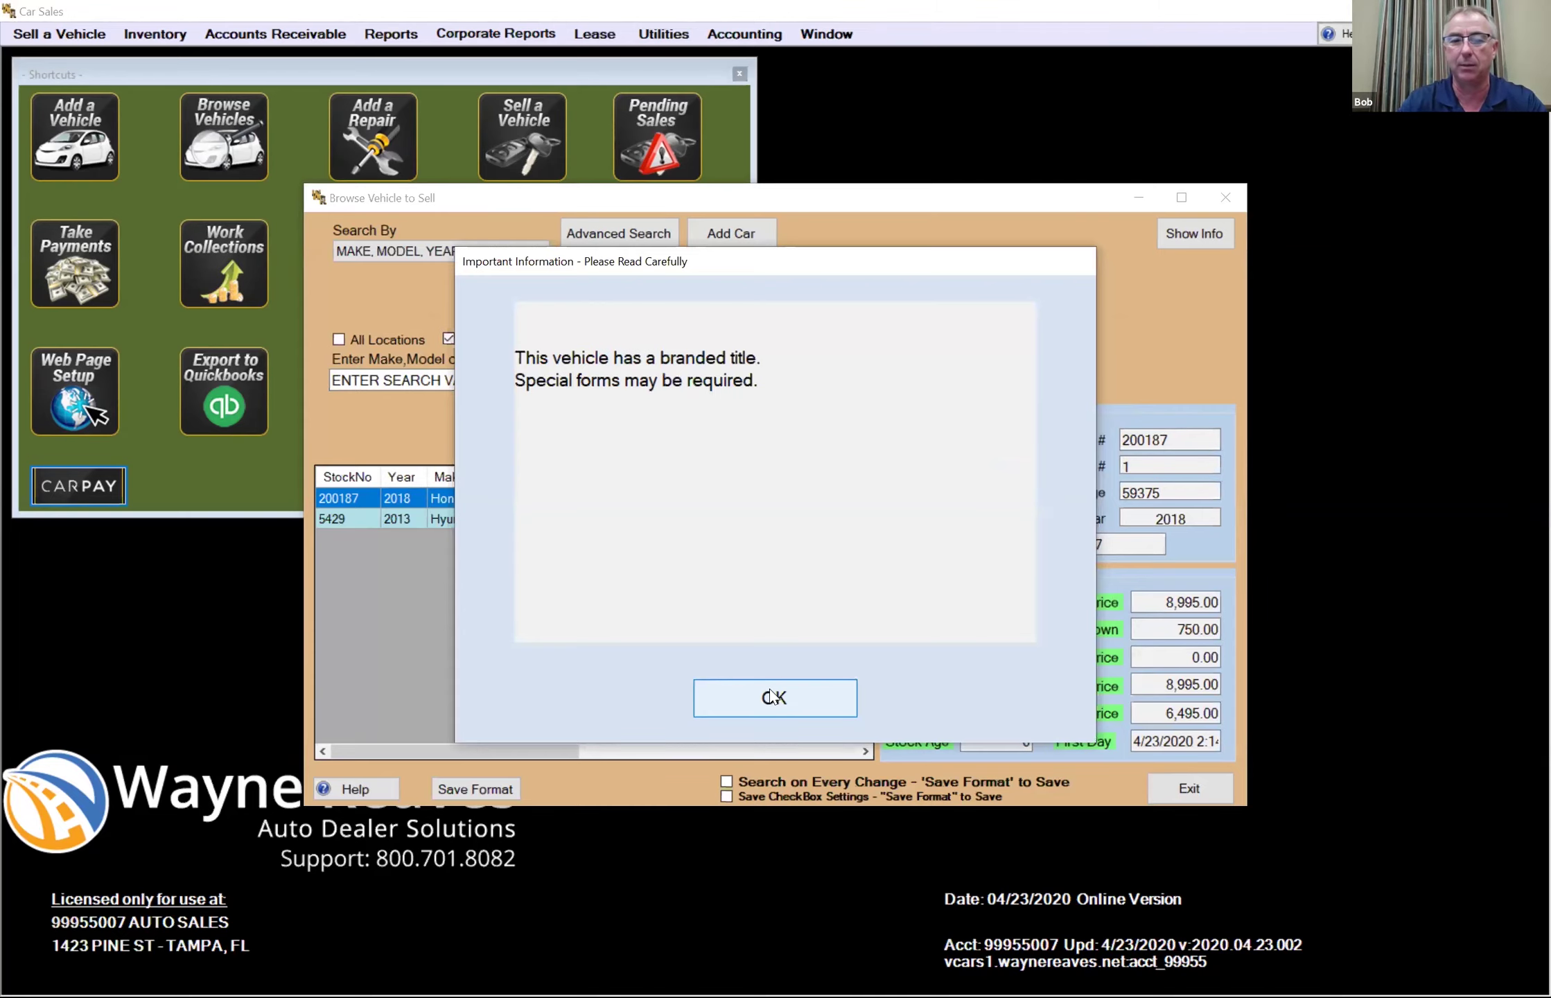
click(780, 700)
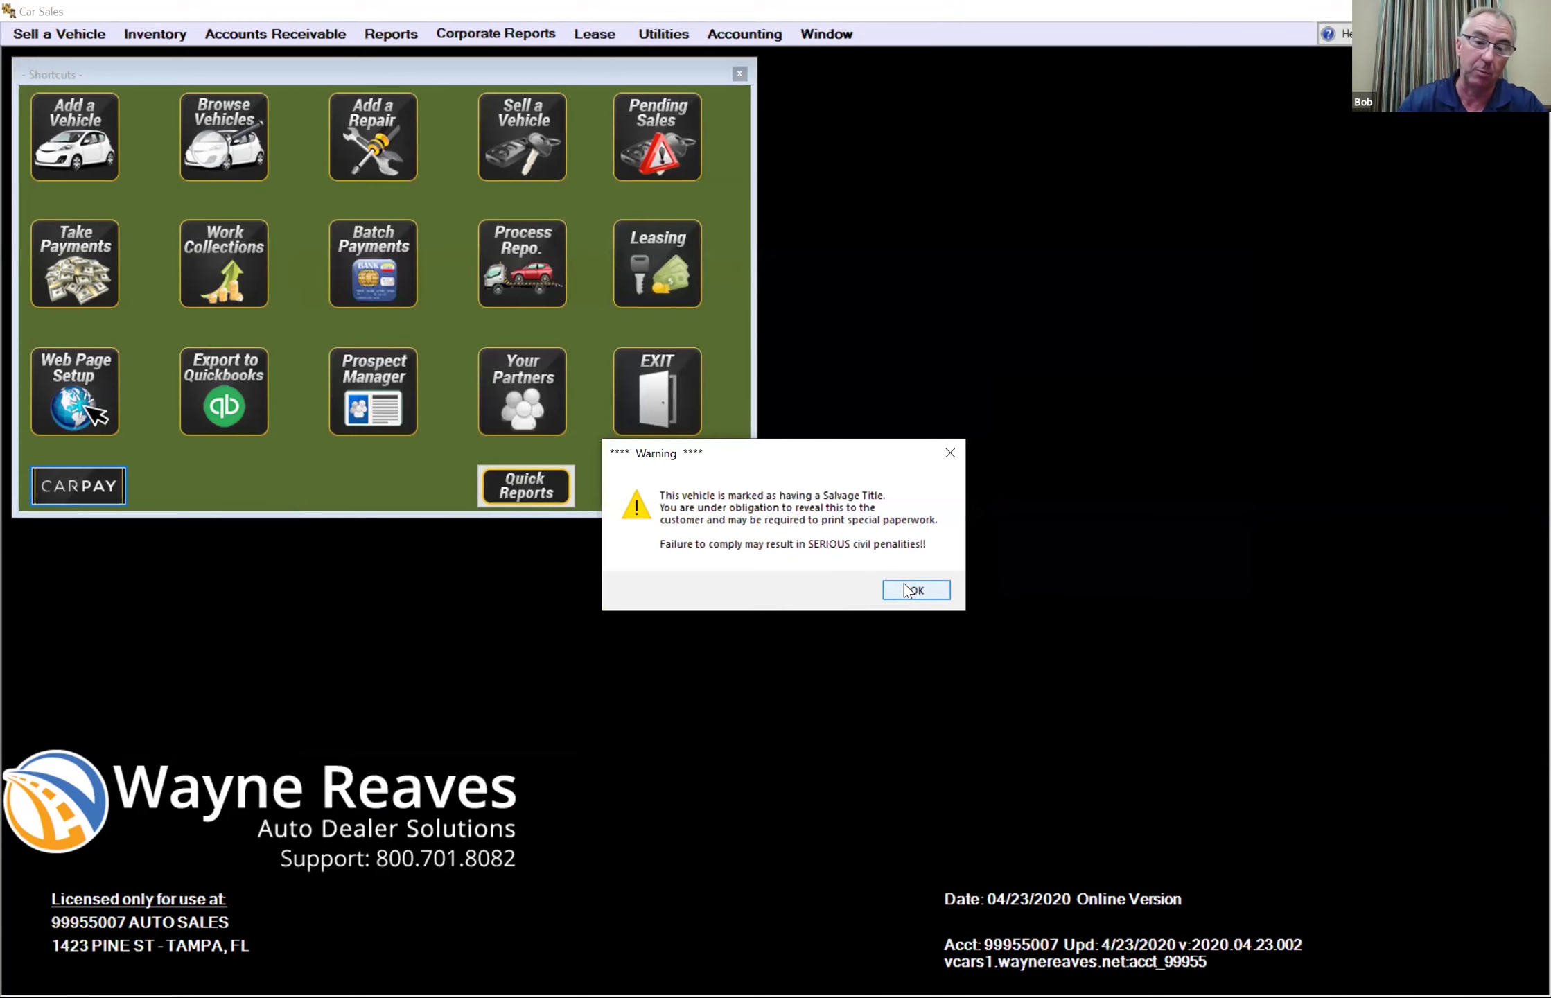
click(903, 582)
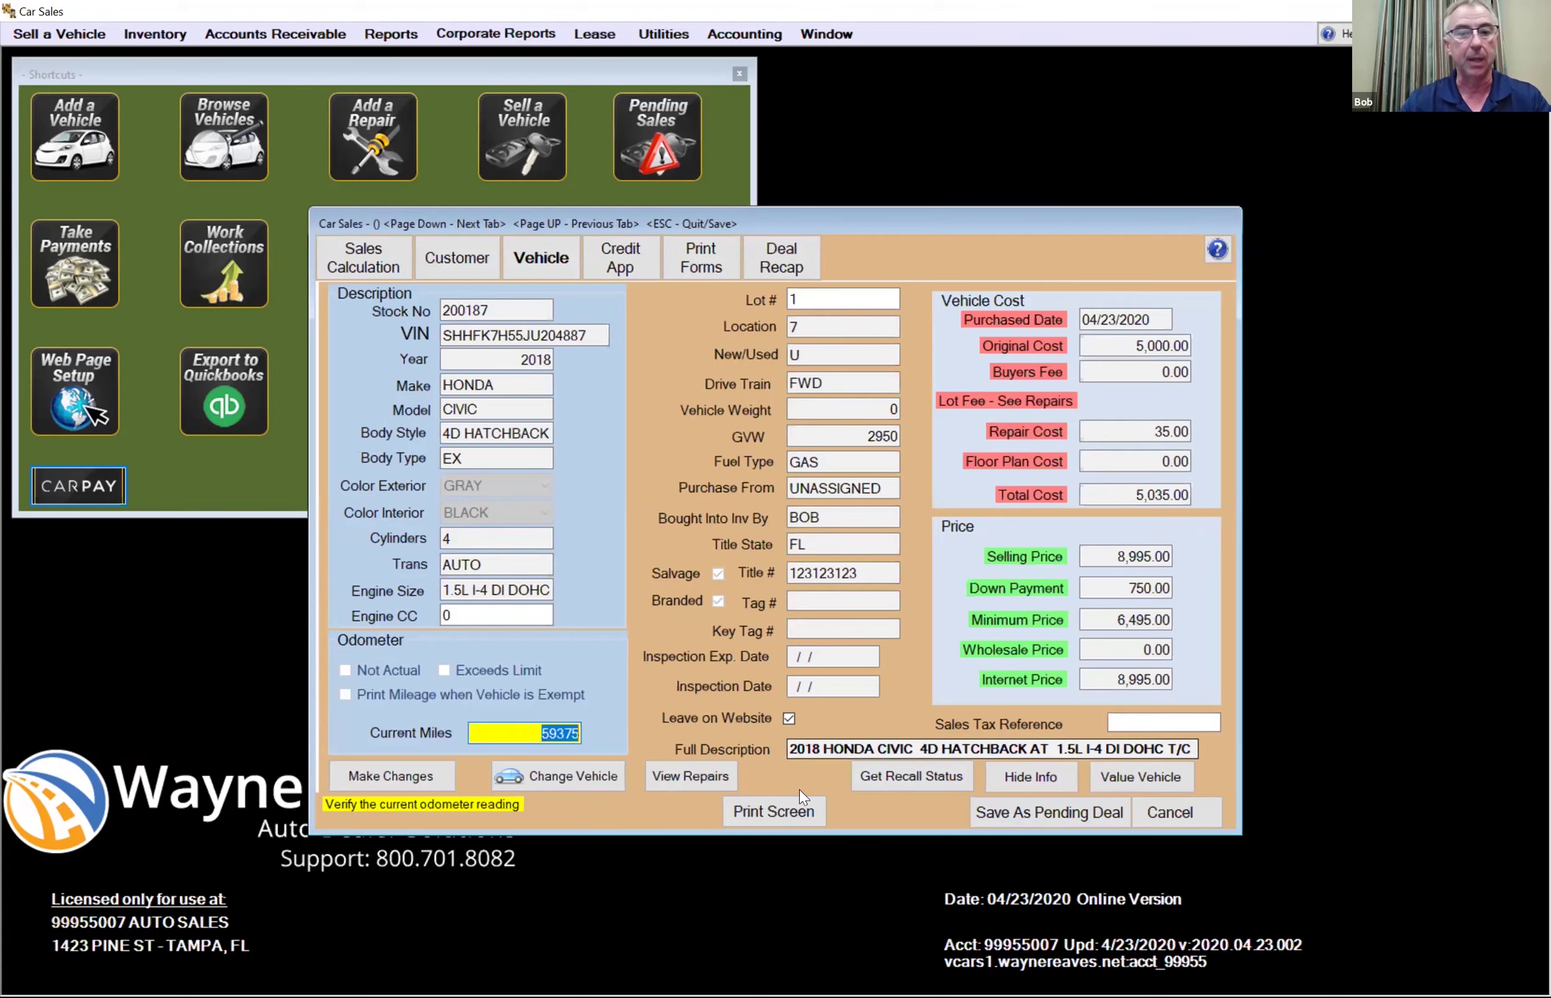
- Enter the customer's Social Security number in the deal's customer details and load the information from their prior deal
click(455, 256)
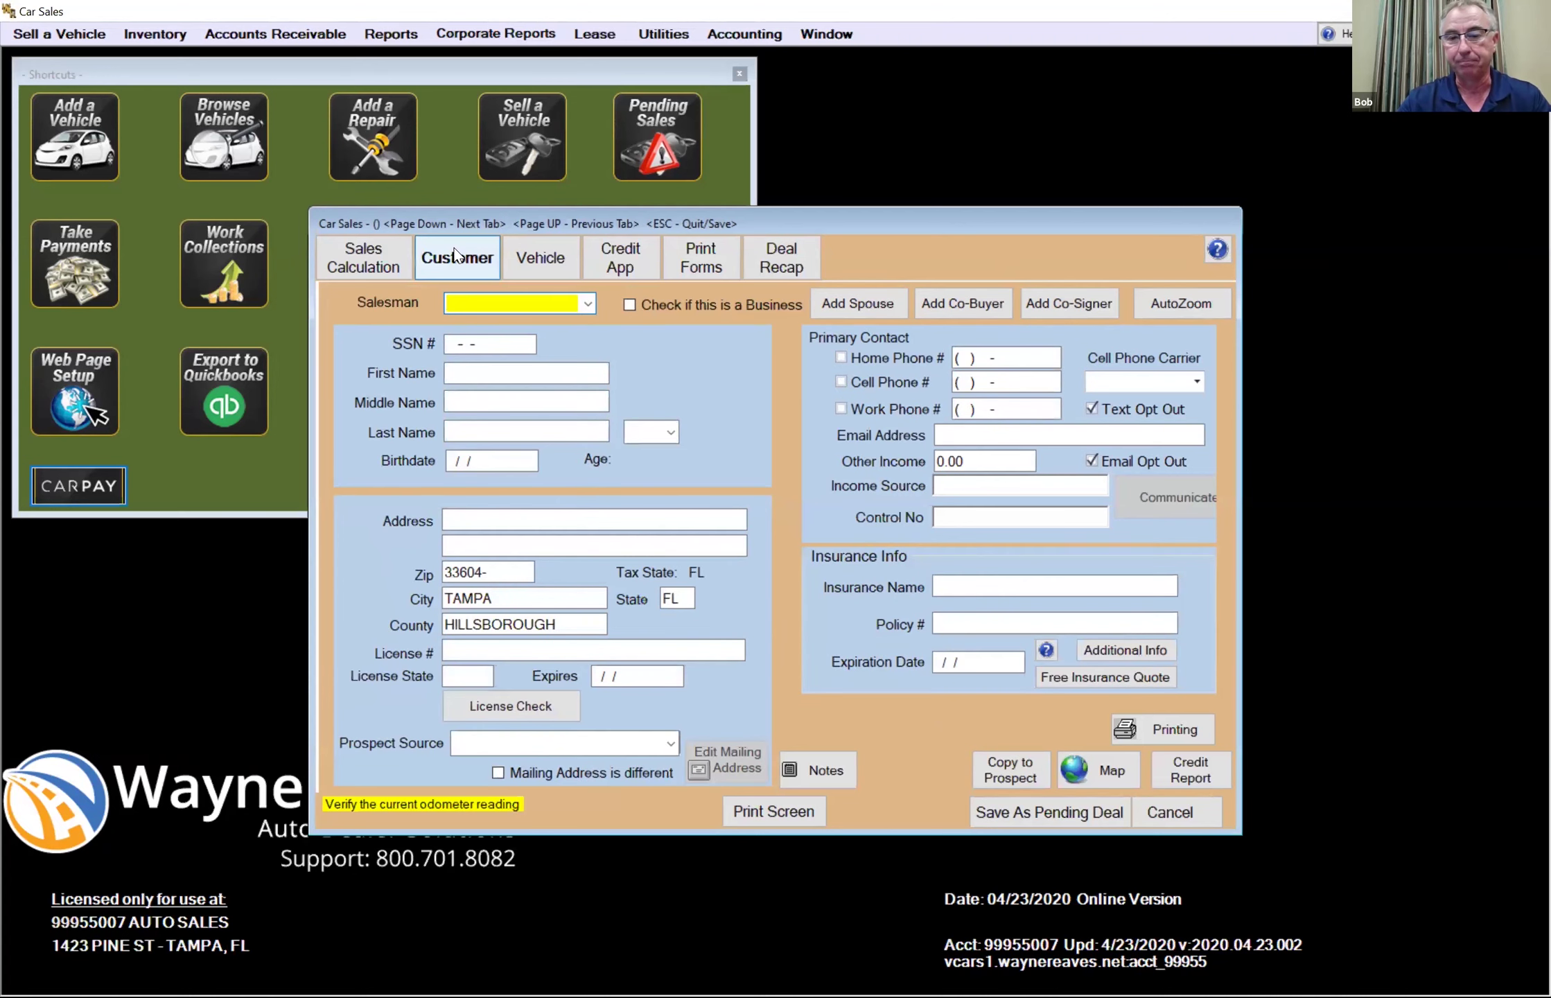
click(509, 344)
double_click(509, 344)
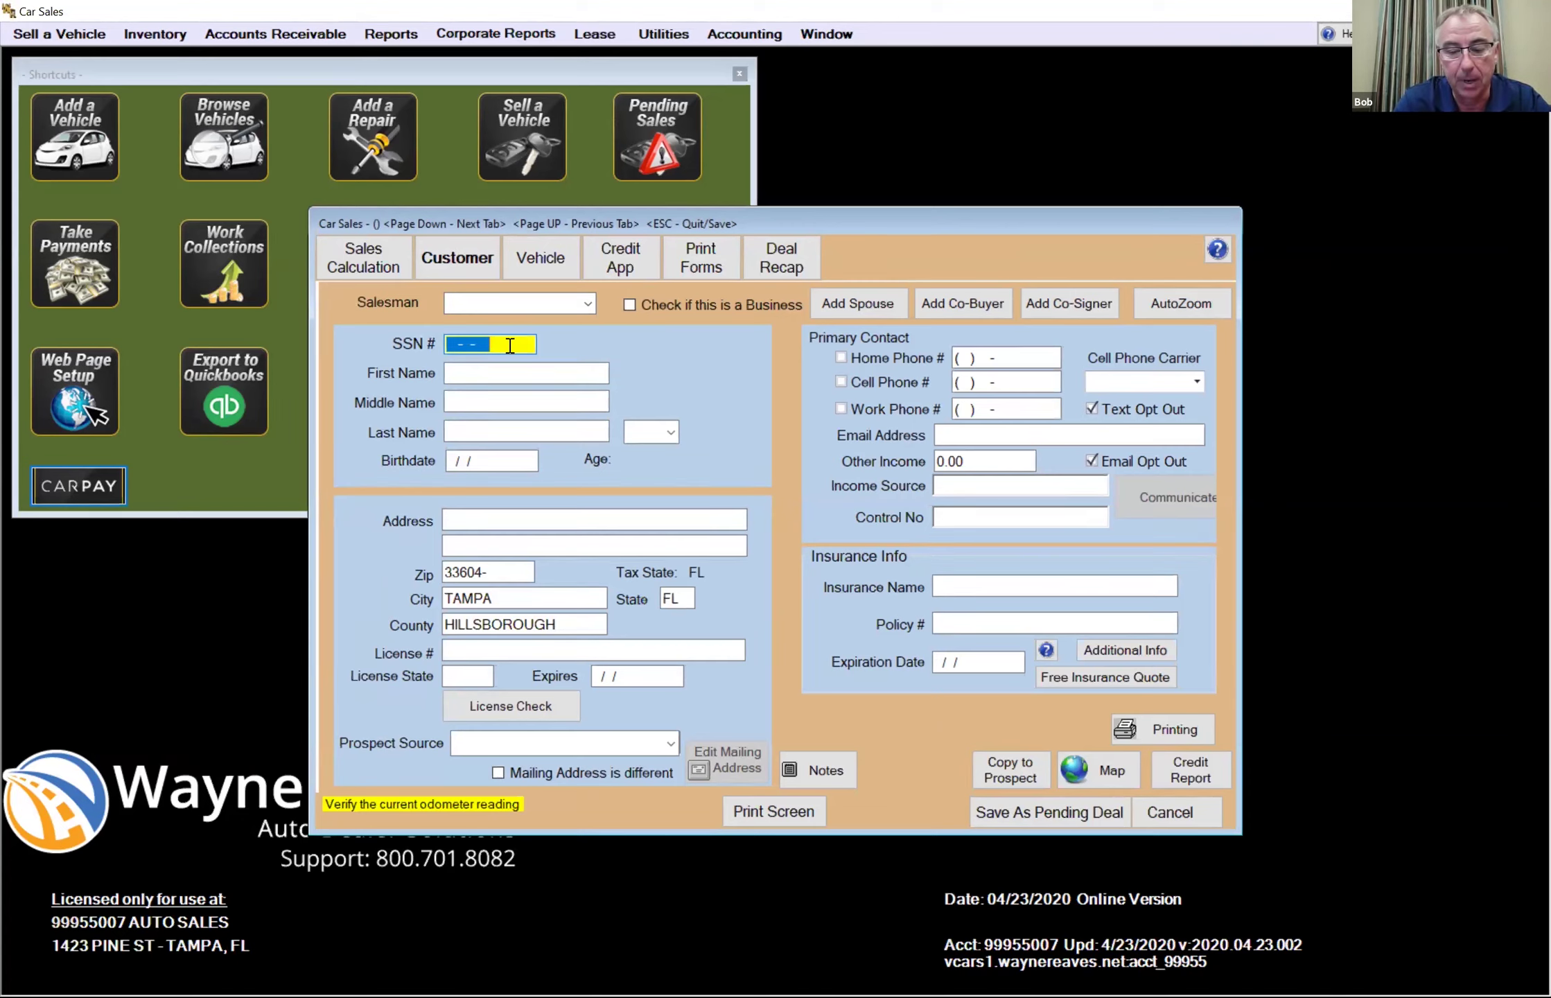
text(111-77-11)
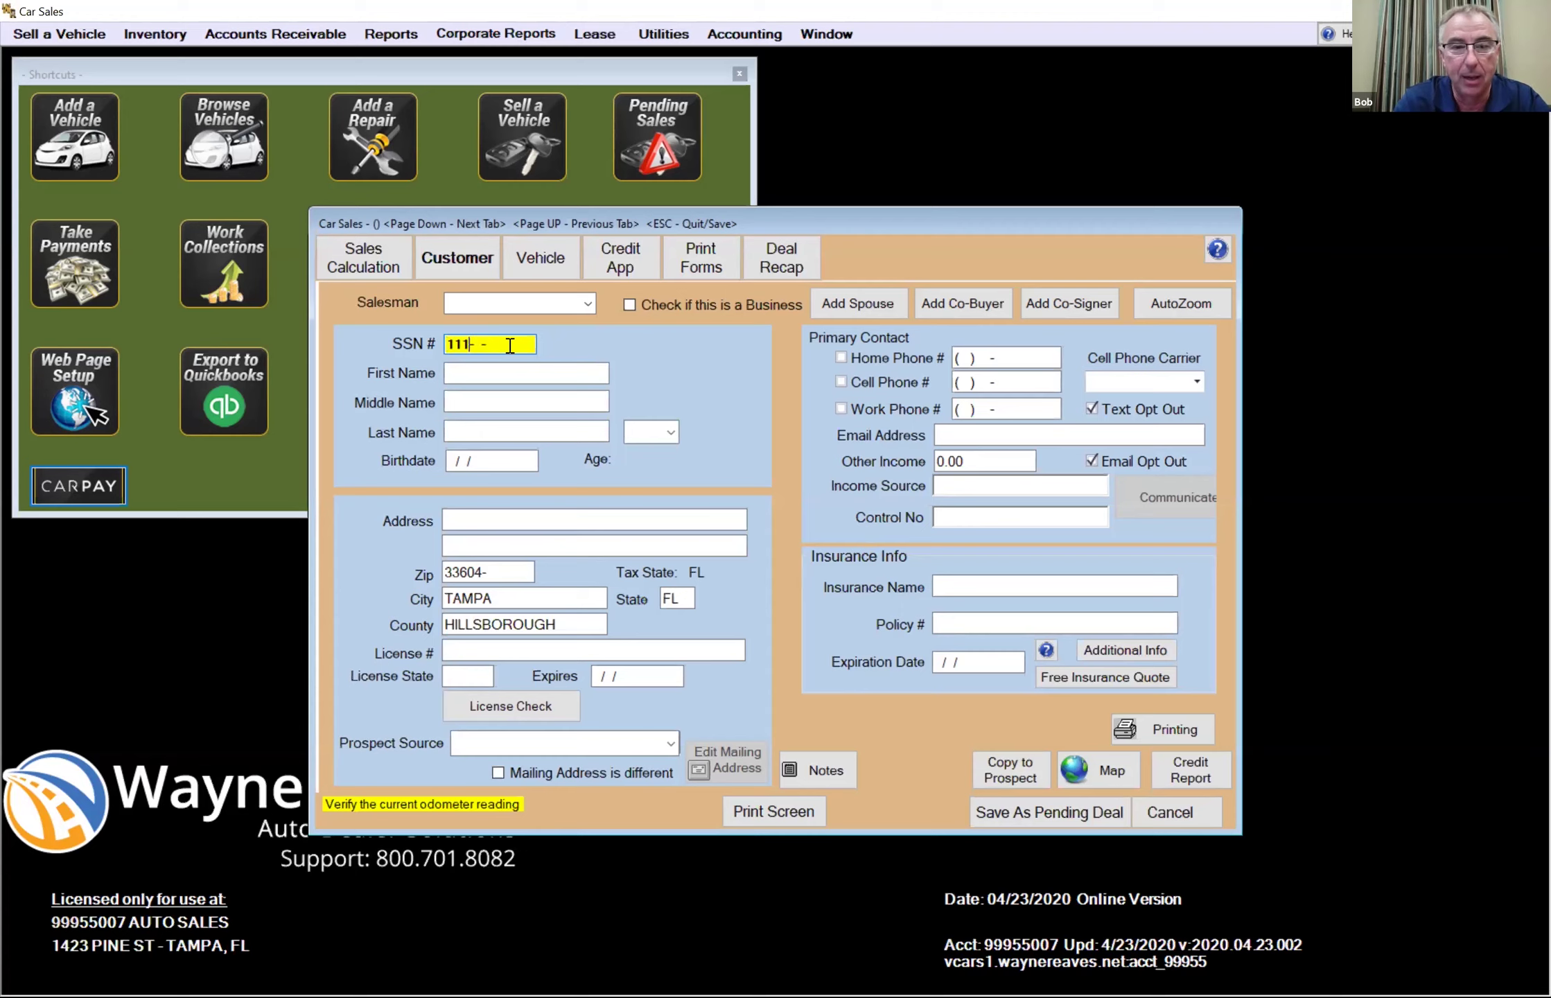
text(11)
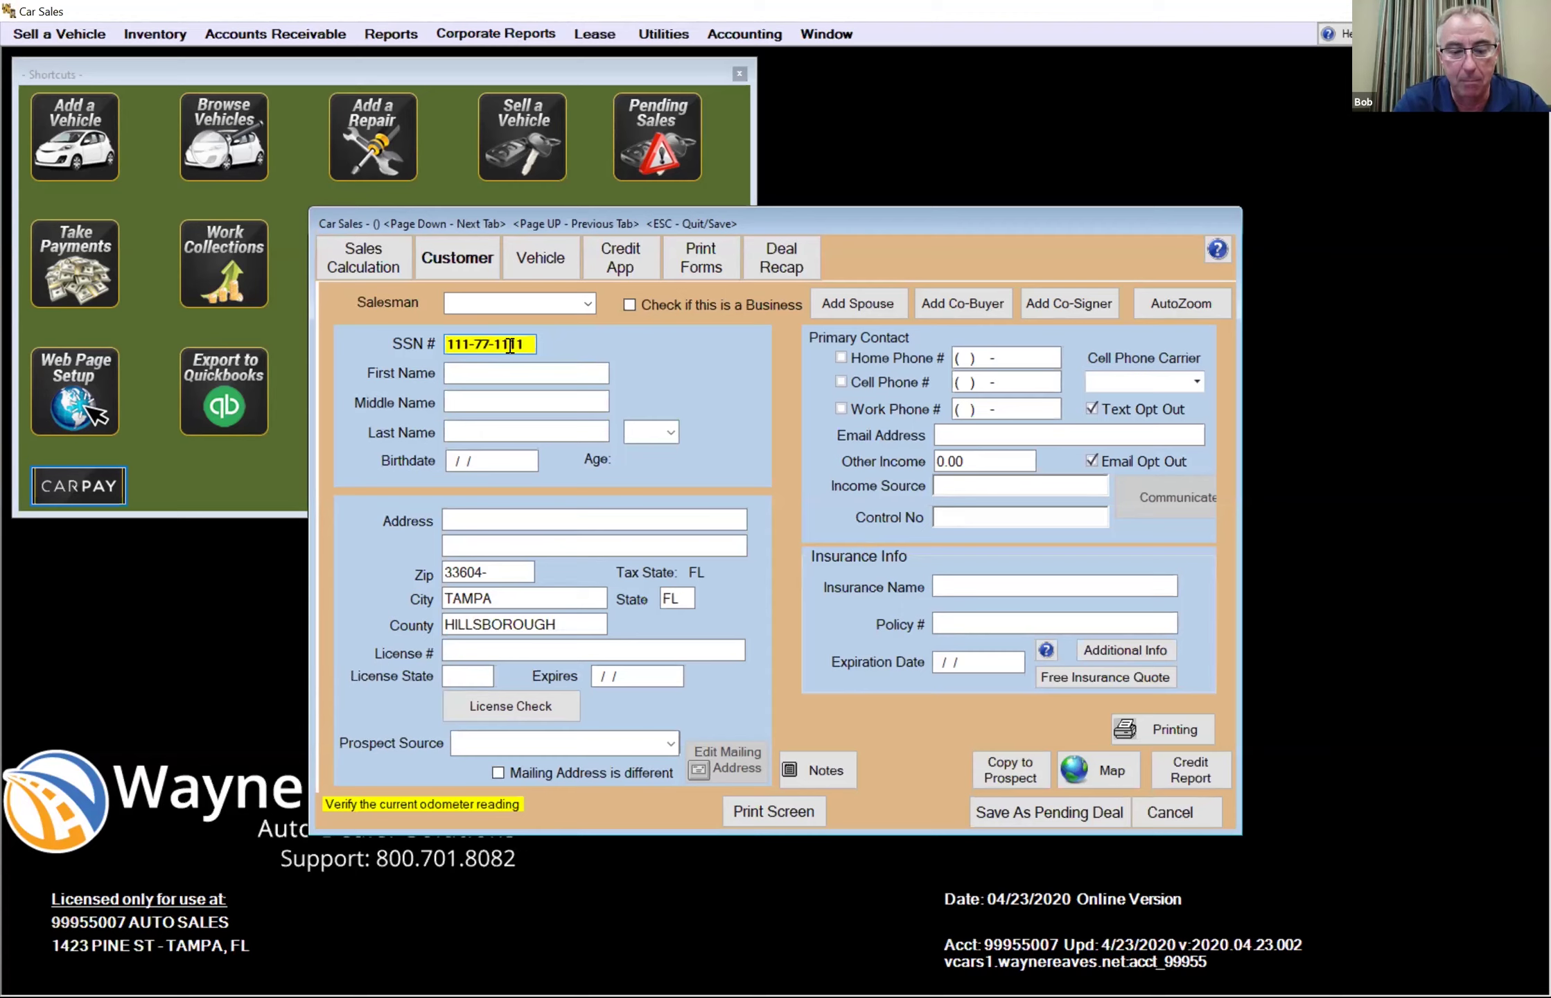
key(Tab)
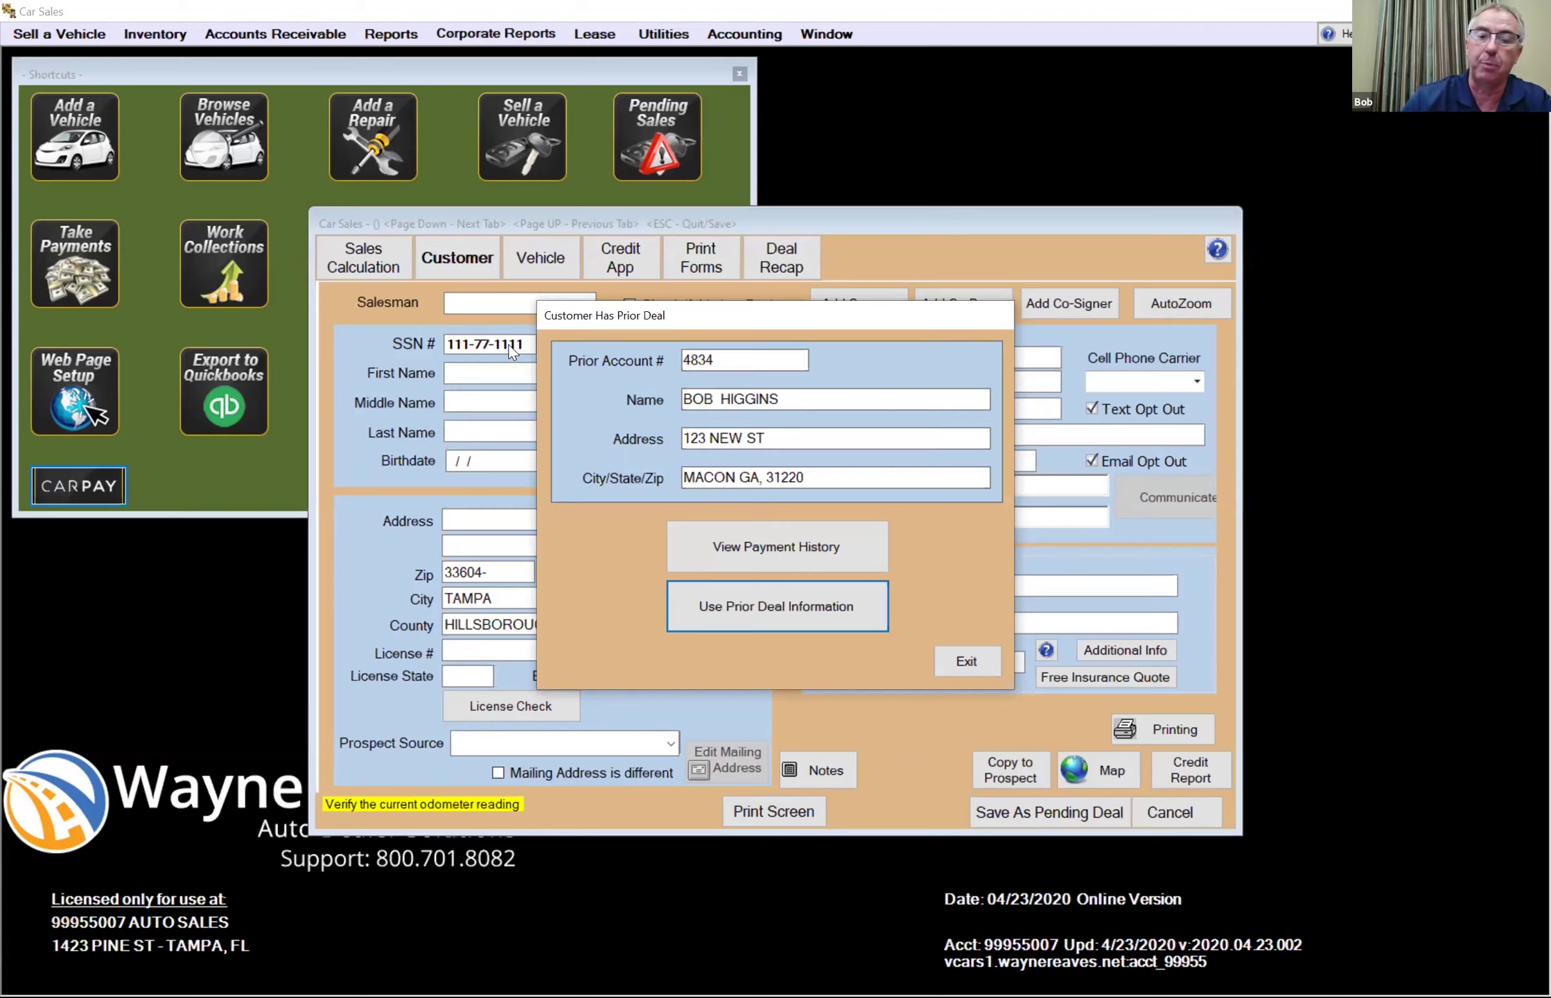
click(819, 614)
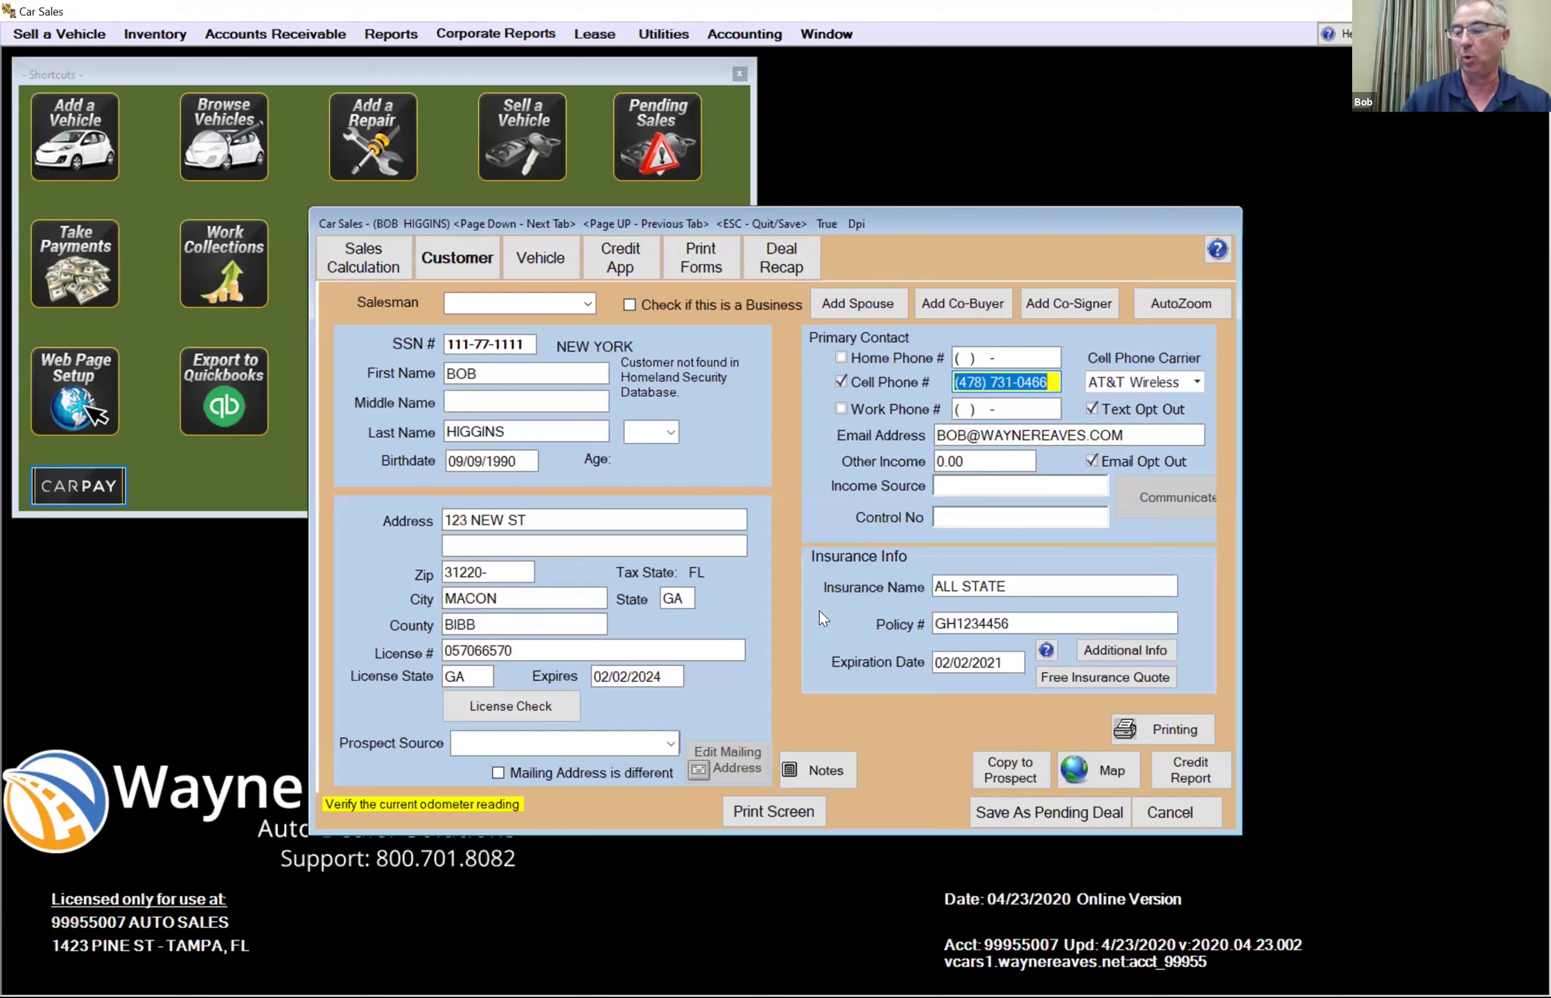
- Run a license check, submitting the customer's driver's license number on the Georgia DDS license status page
click(466, 343)
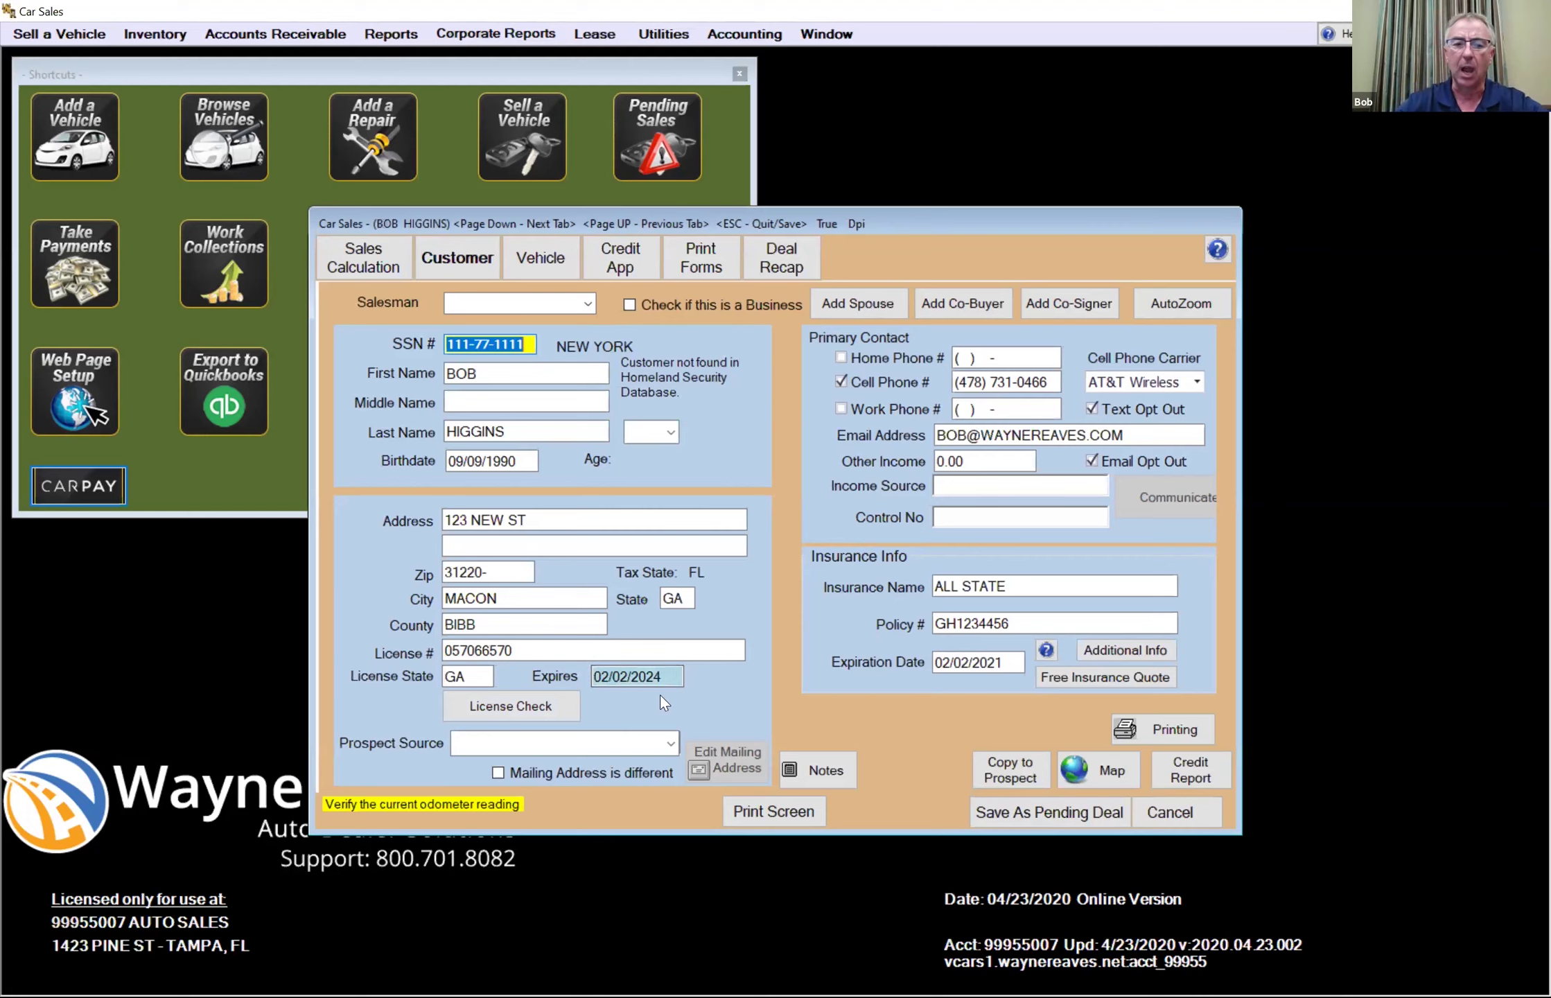
click(518, 704)
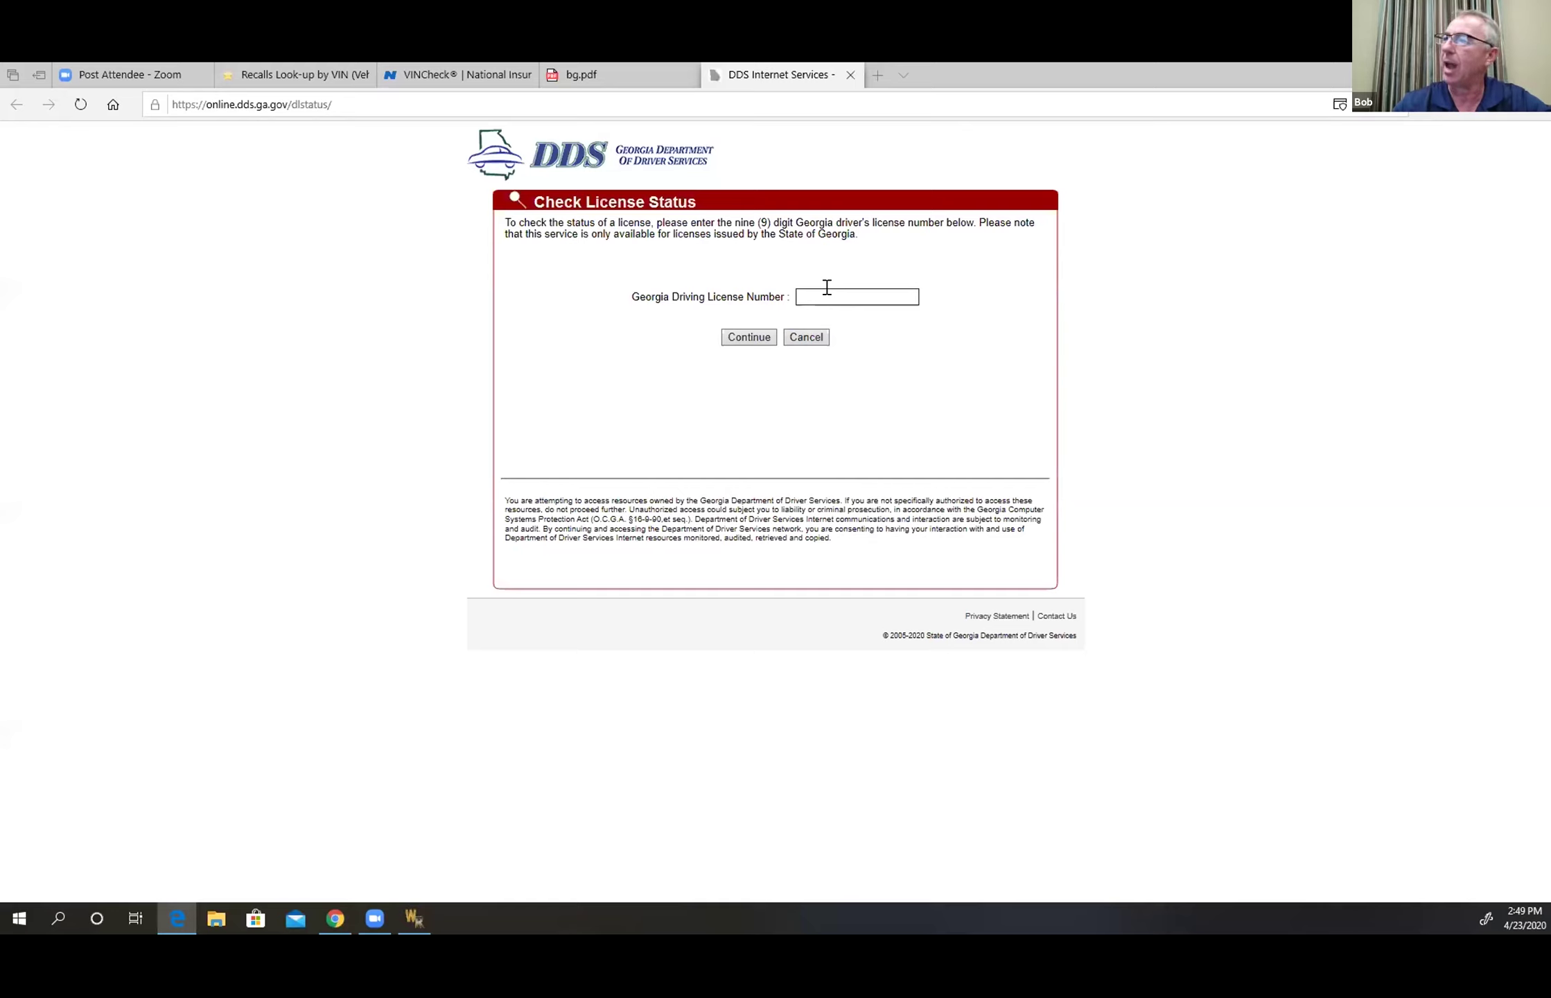
right_click(828, 293)
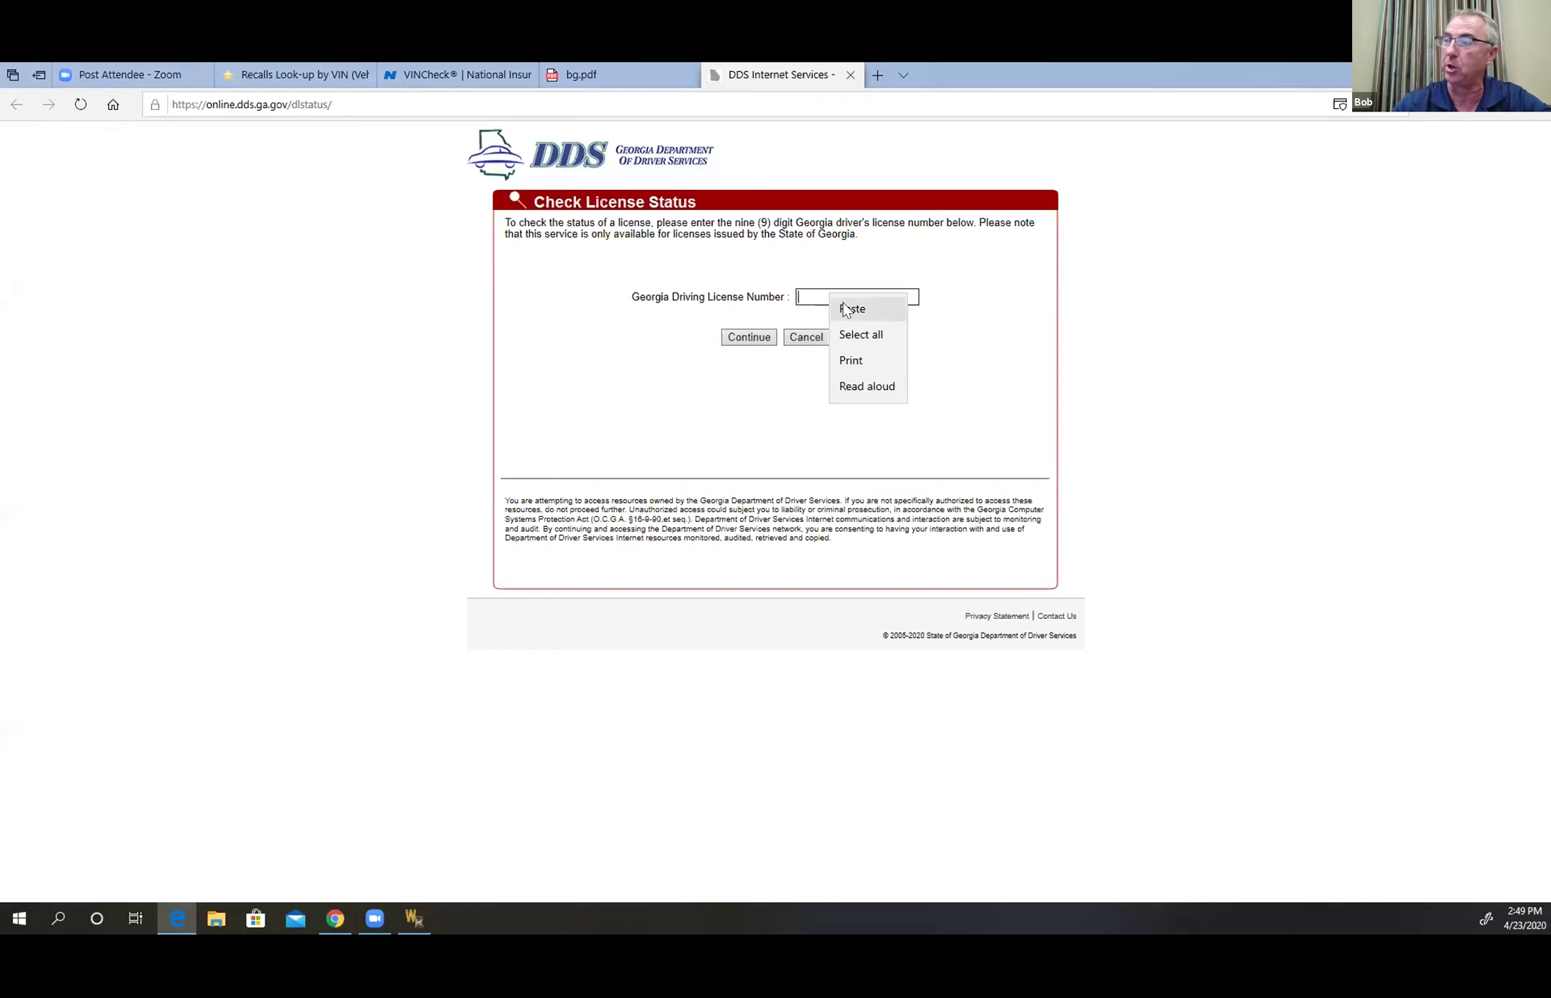
click(845, 310)
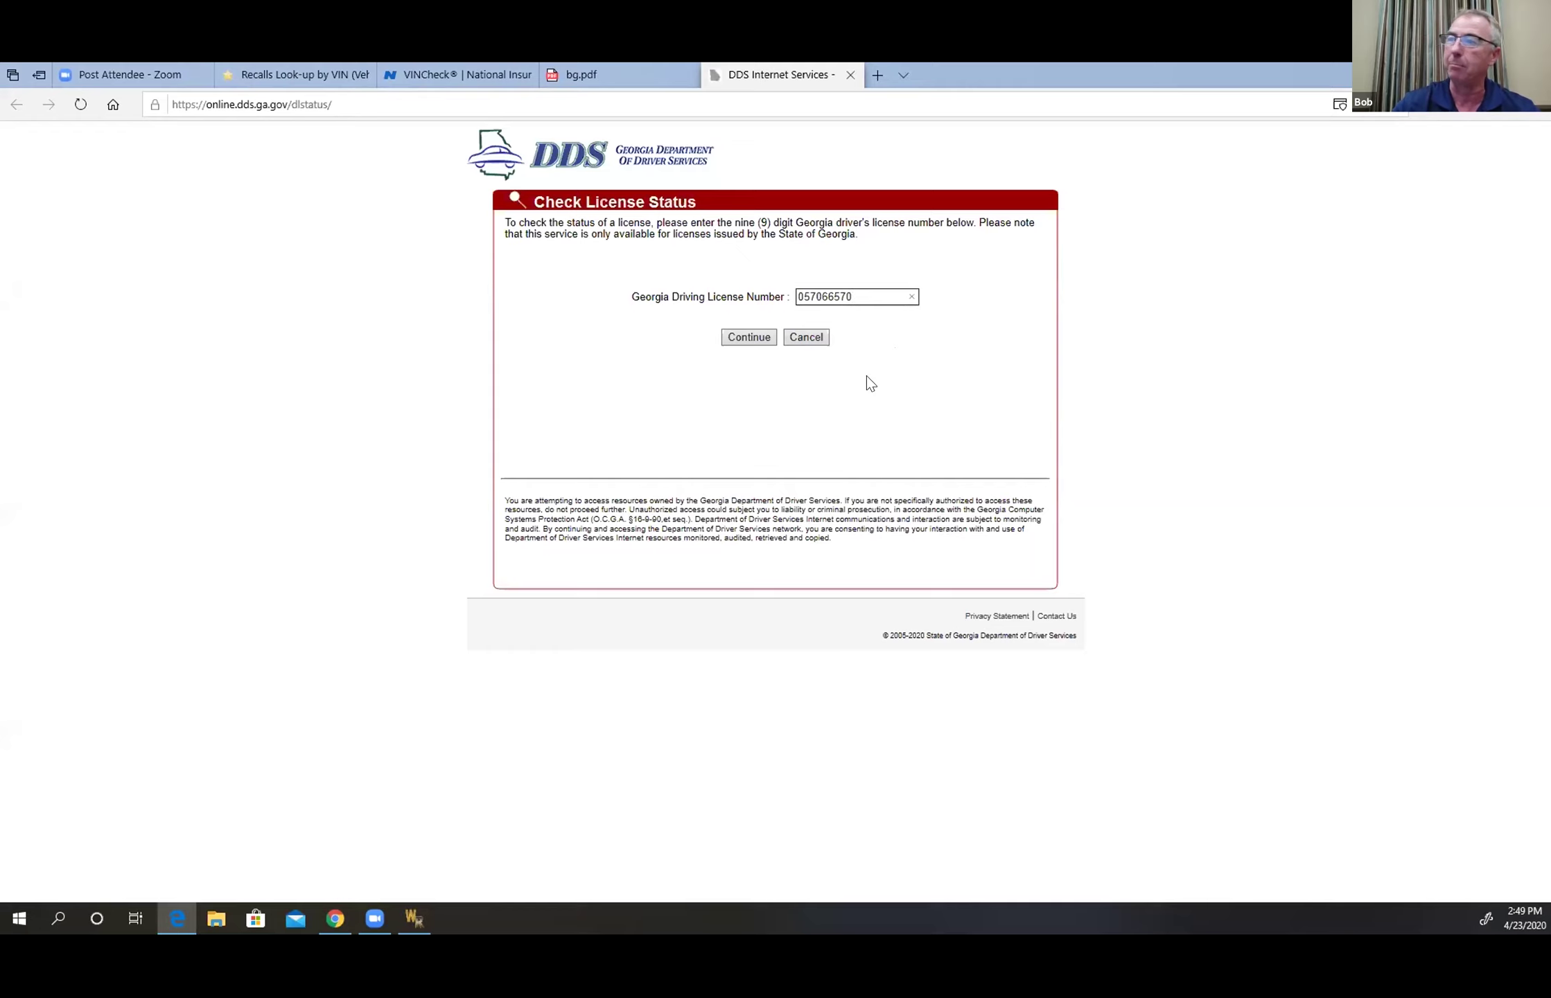
click(753, 338)
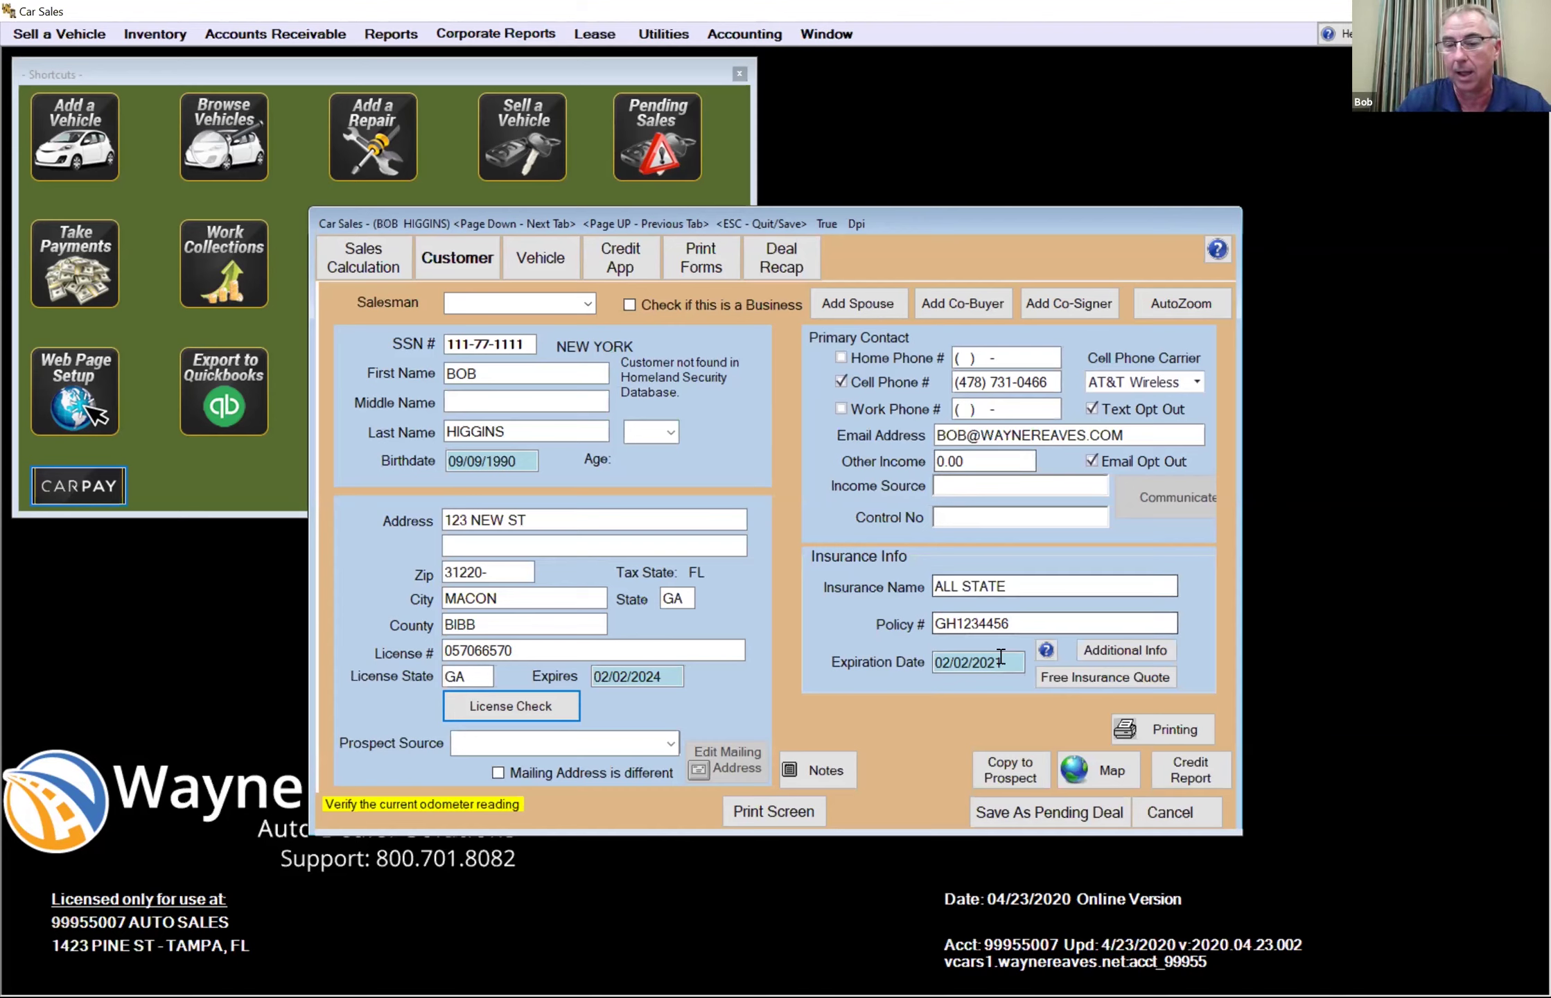
- View the customer printing options without printing, and turn off Text Opt Out and Email Opt Out for the customer
click(1142, 733)
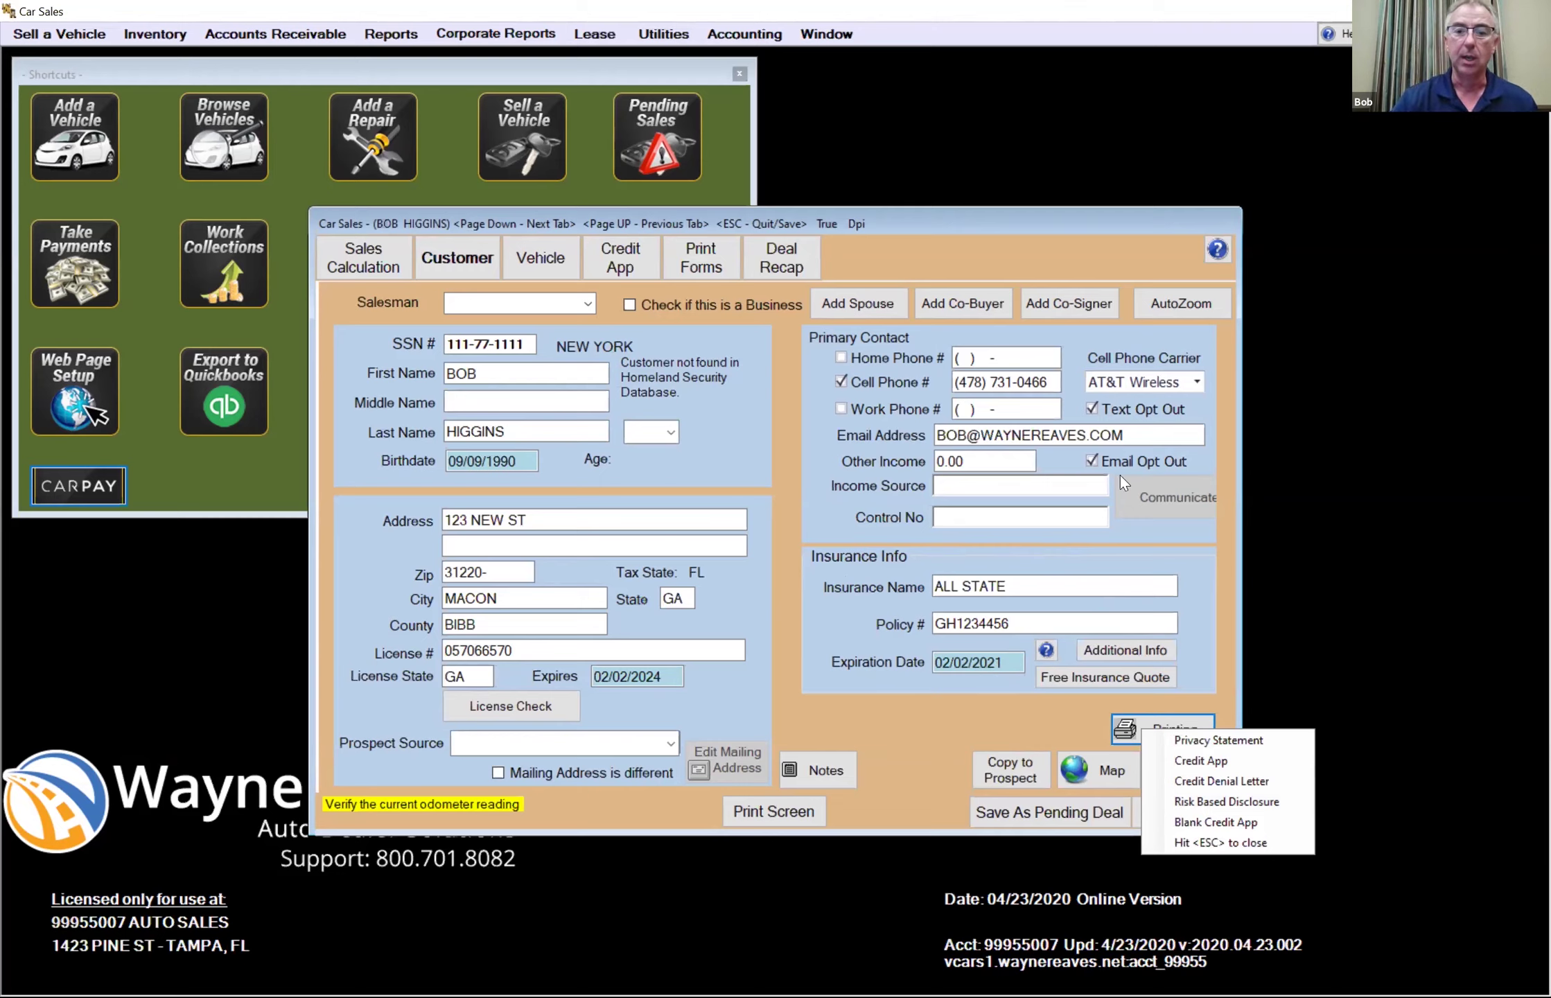
click(1033, 386)
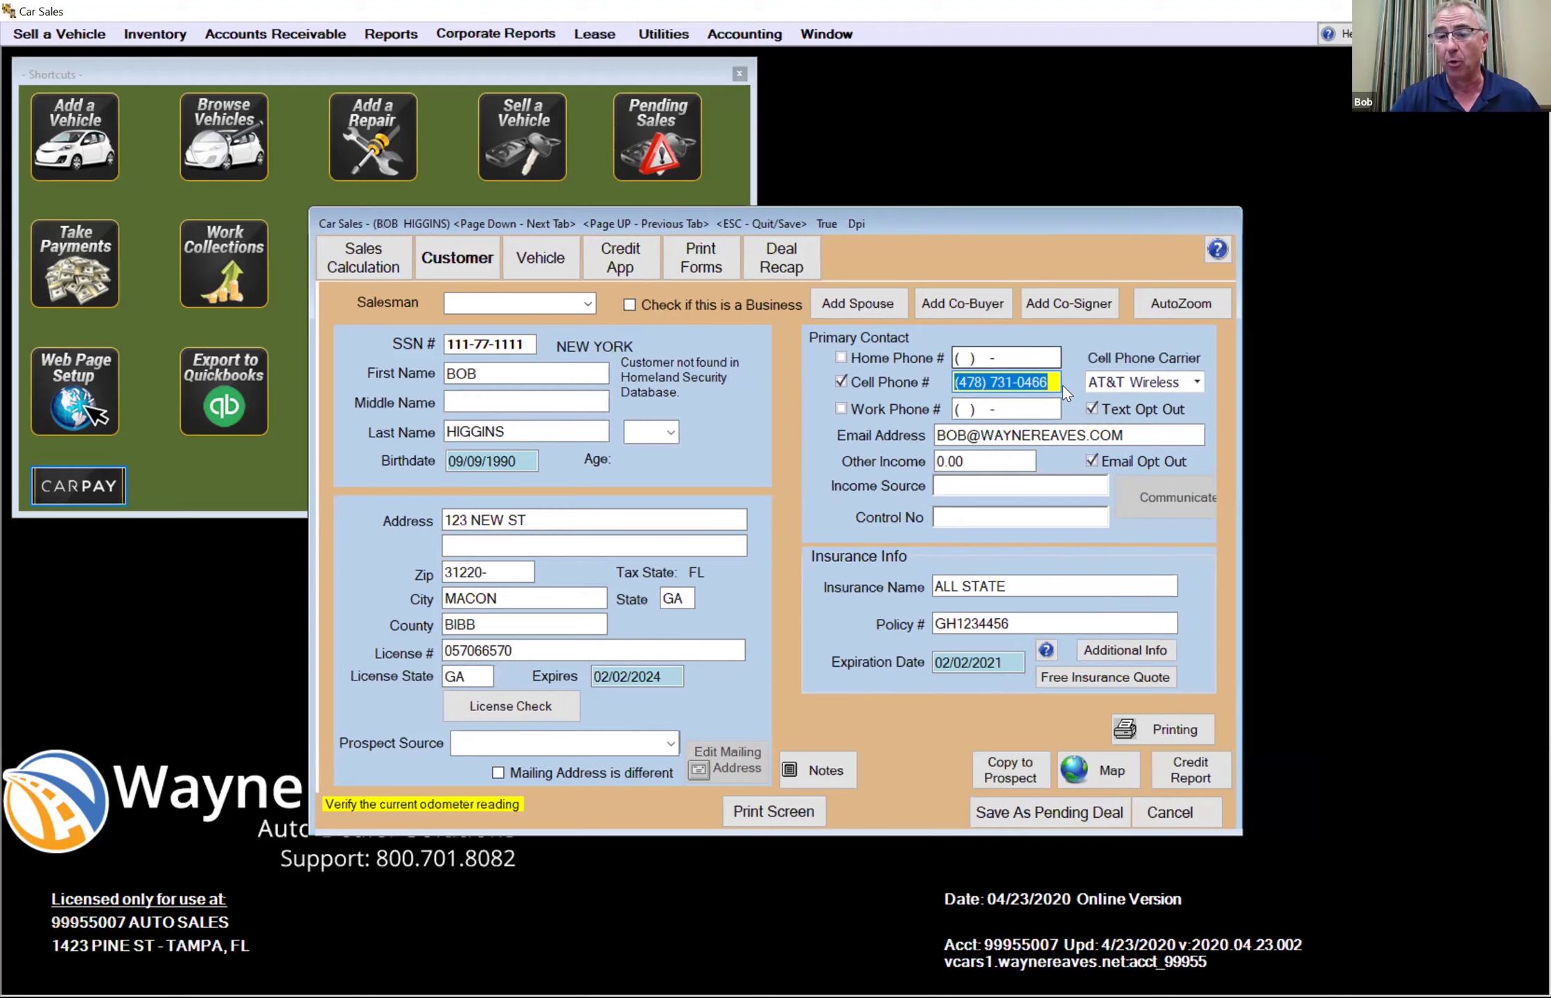
click(1094, 407)
click(1100, 459)
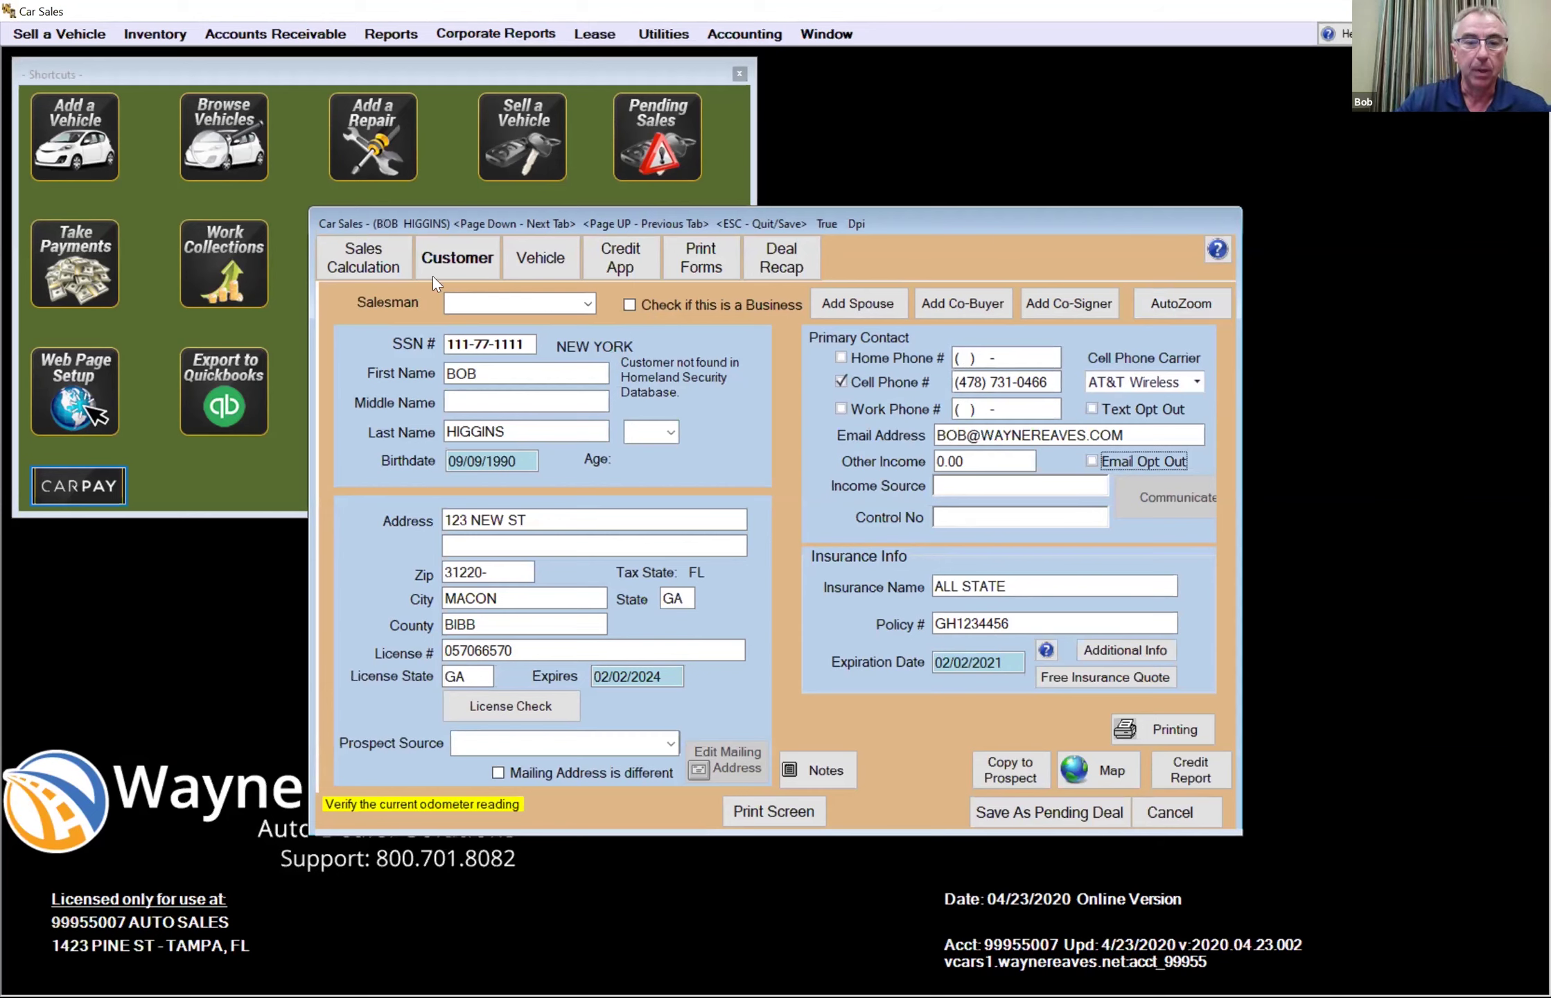
- Review the deal's sales calculation and change the customer's address state to FL
click(385, 261)
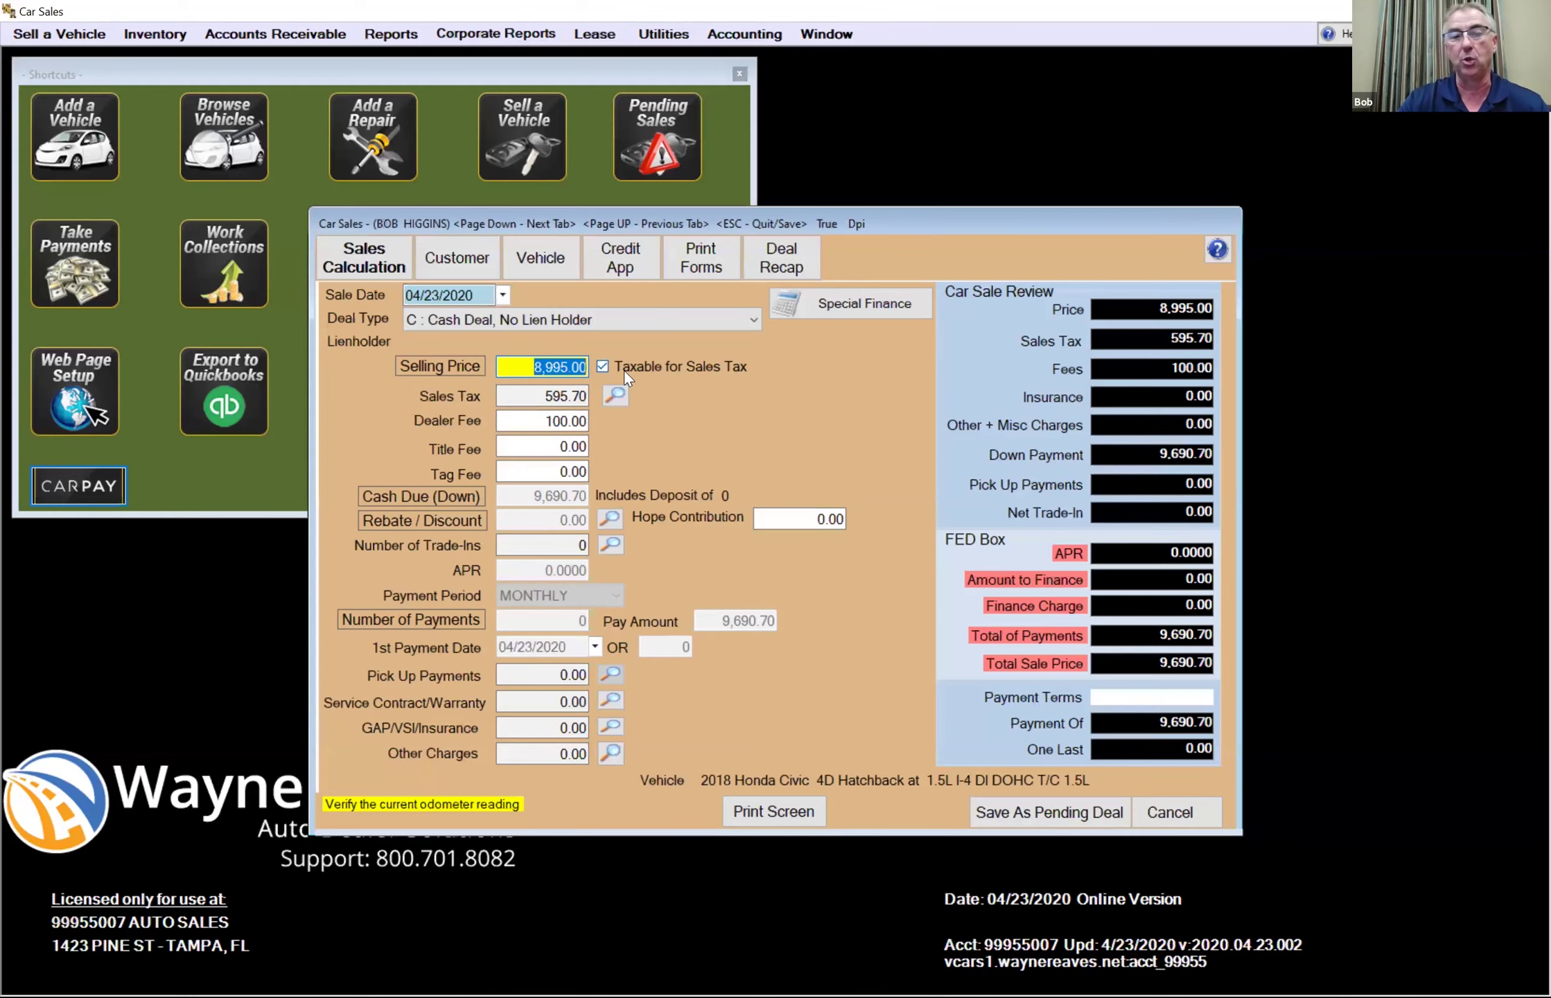
click(474, 271)
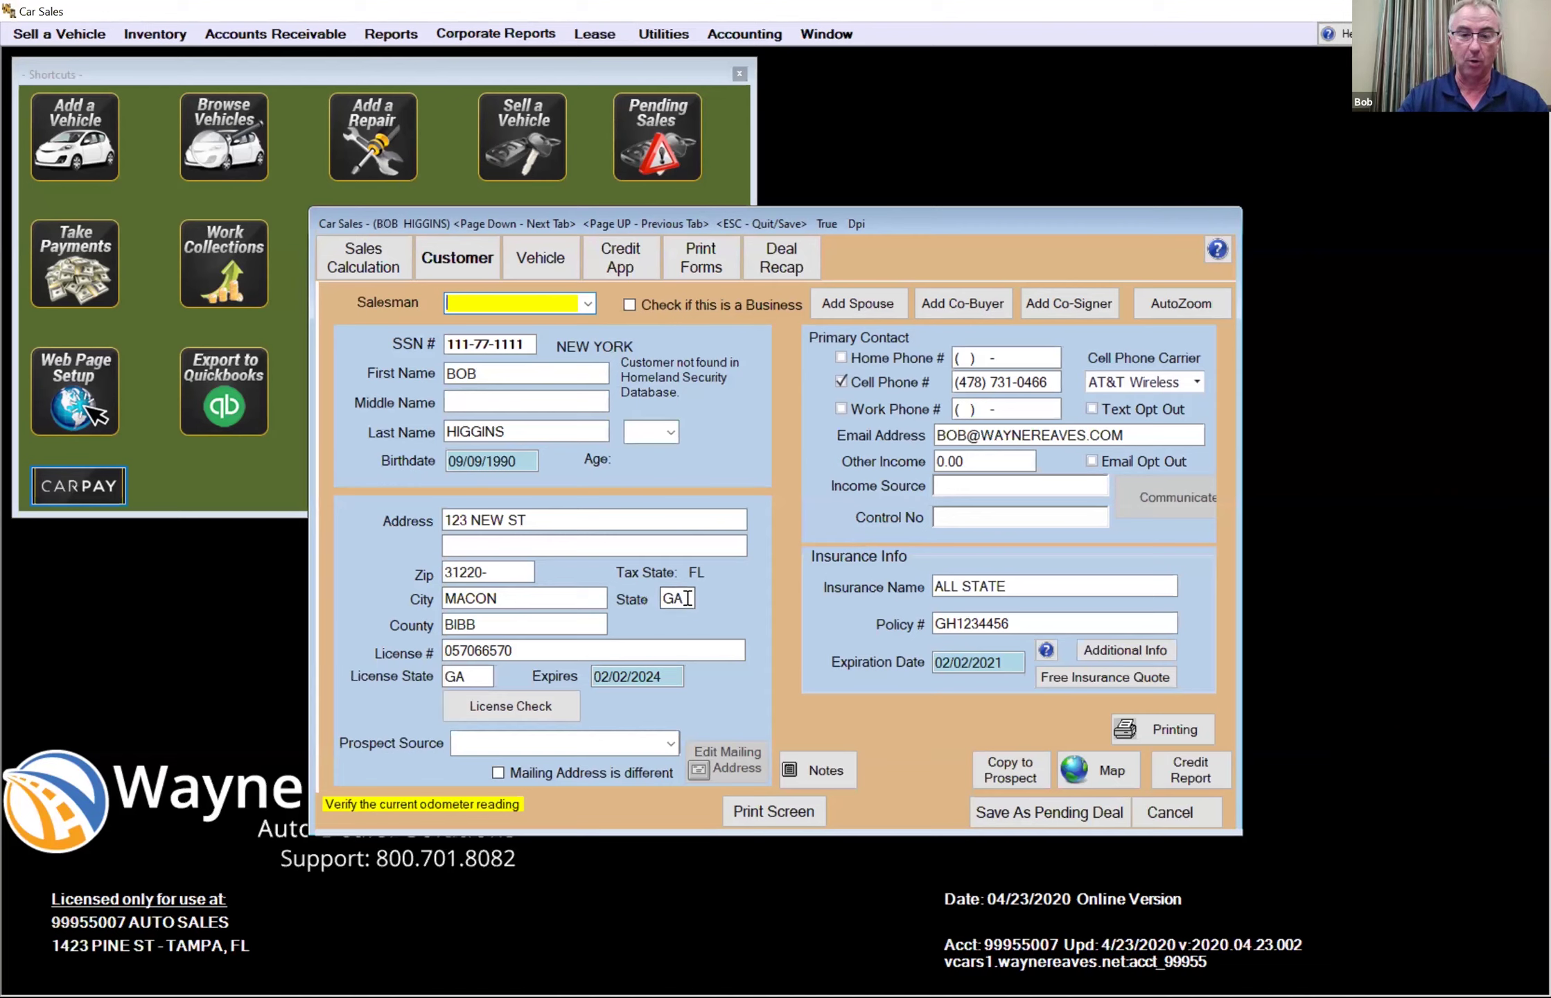
click(658, 599)
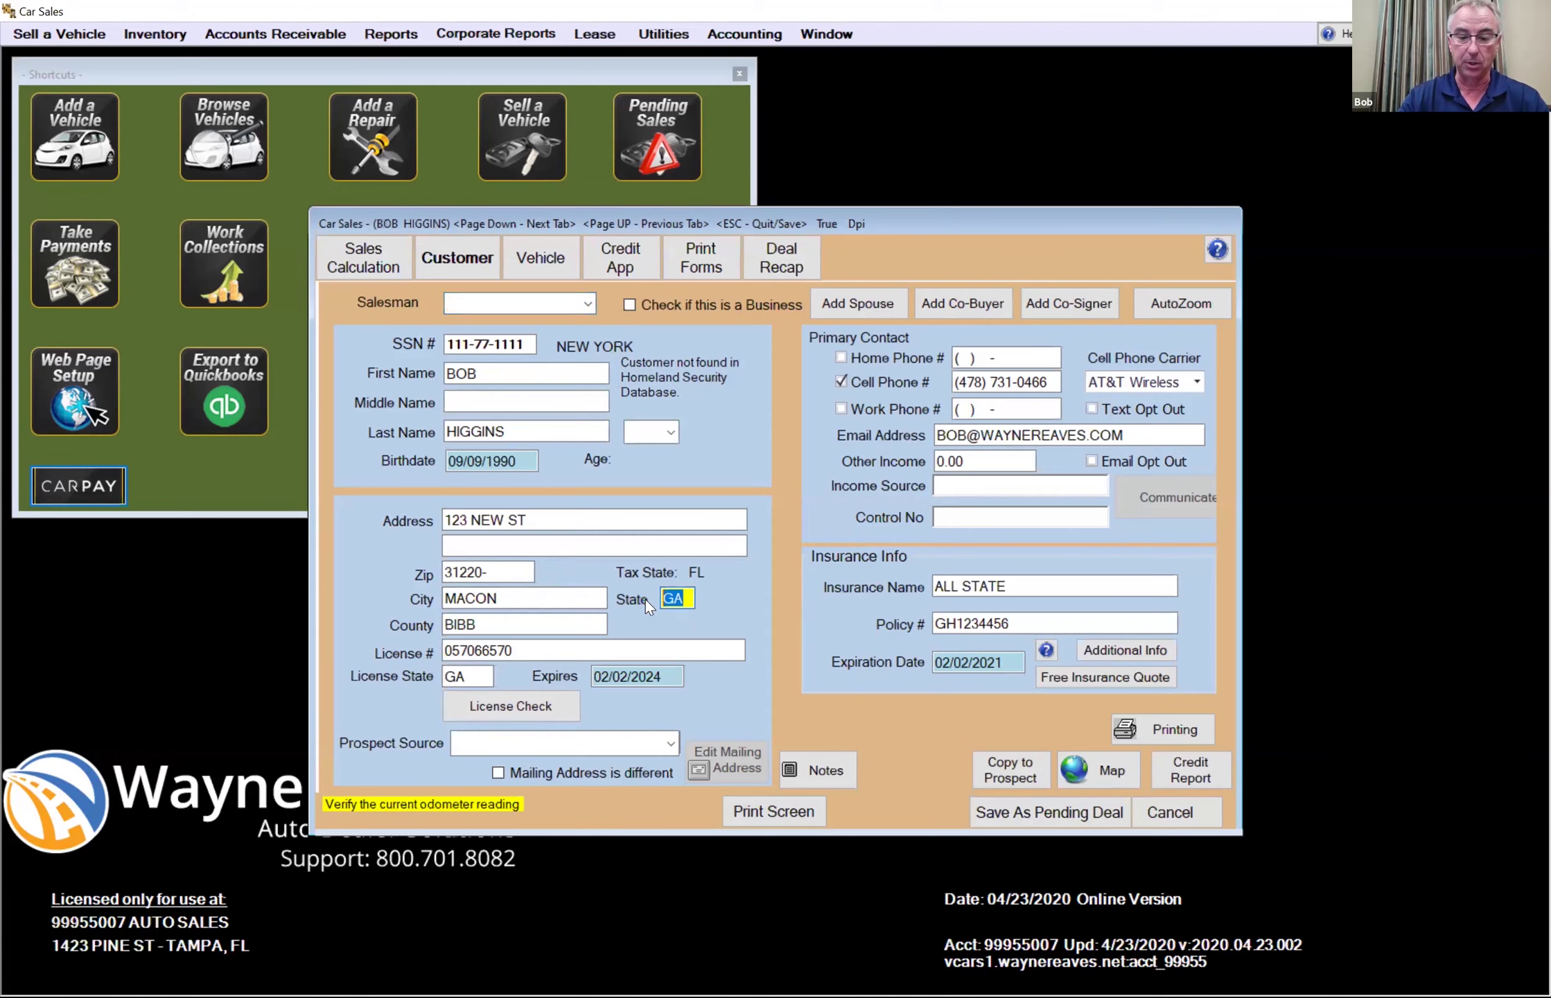
text(FL)
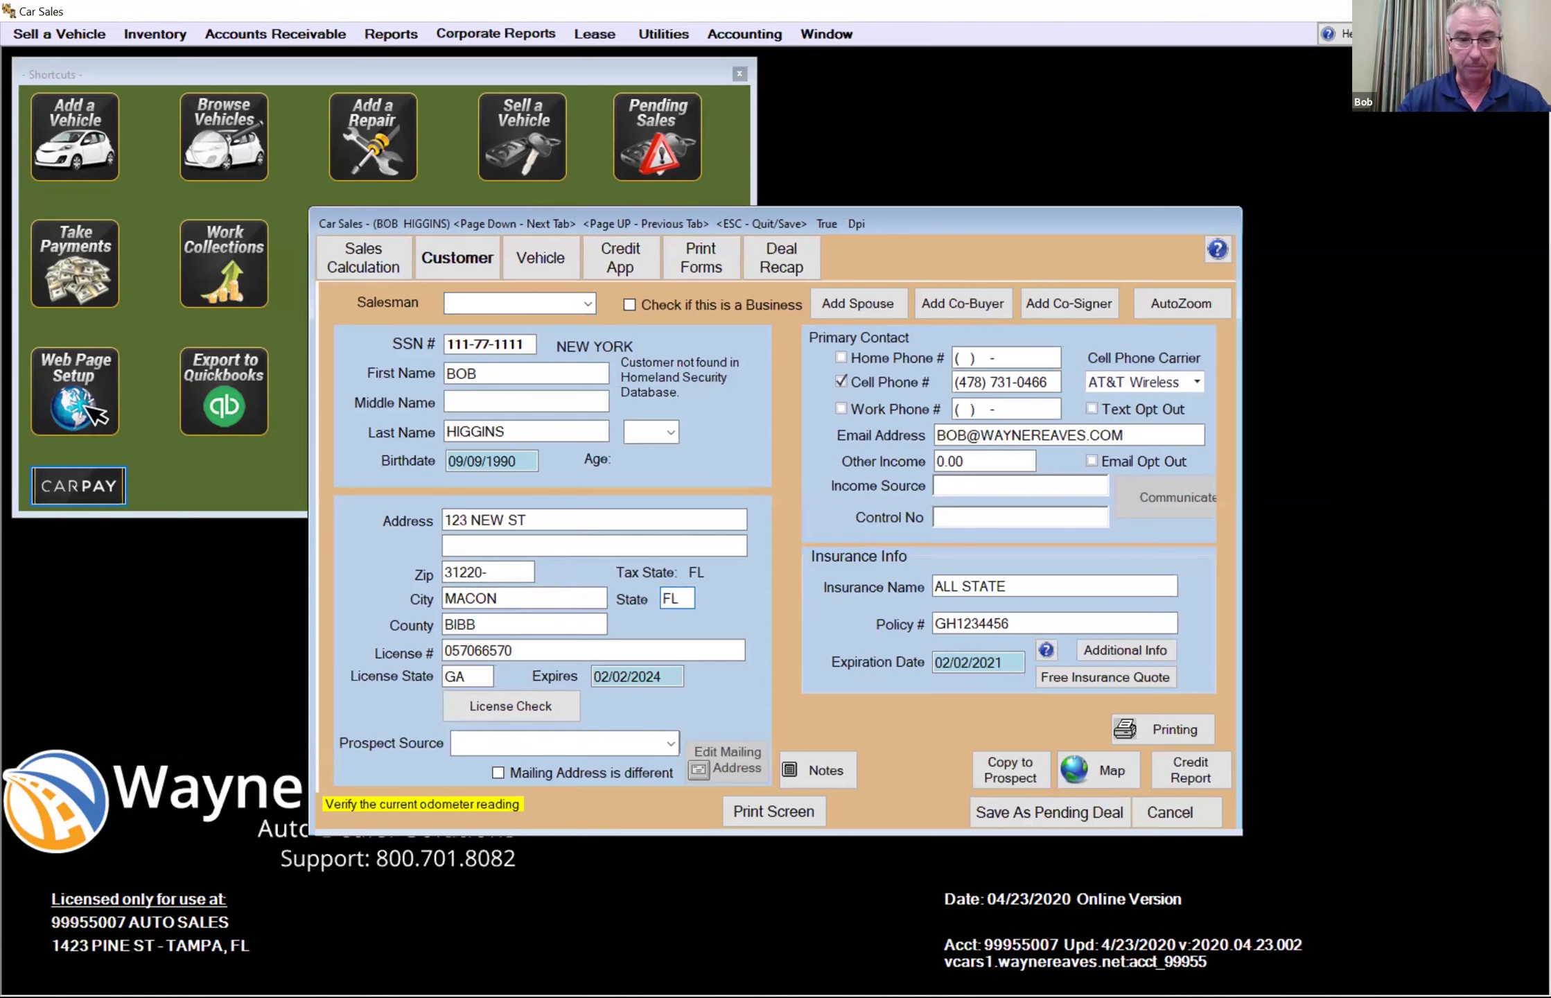
- Replace the customer's ZIP code with an Ocala, Florida one and set the county to MARION
click(513, 574)
click(950, 579)
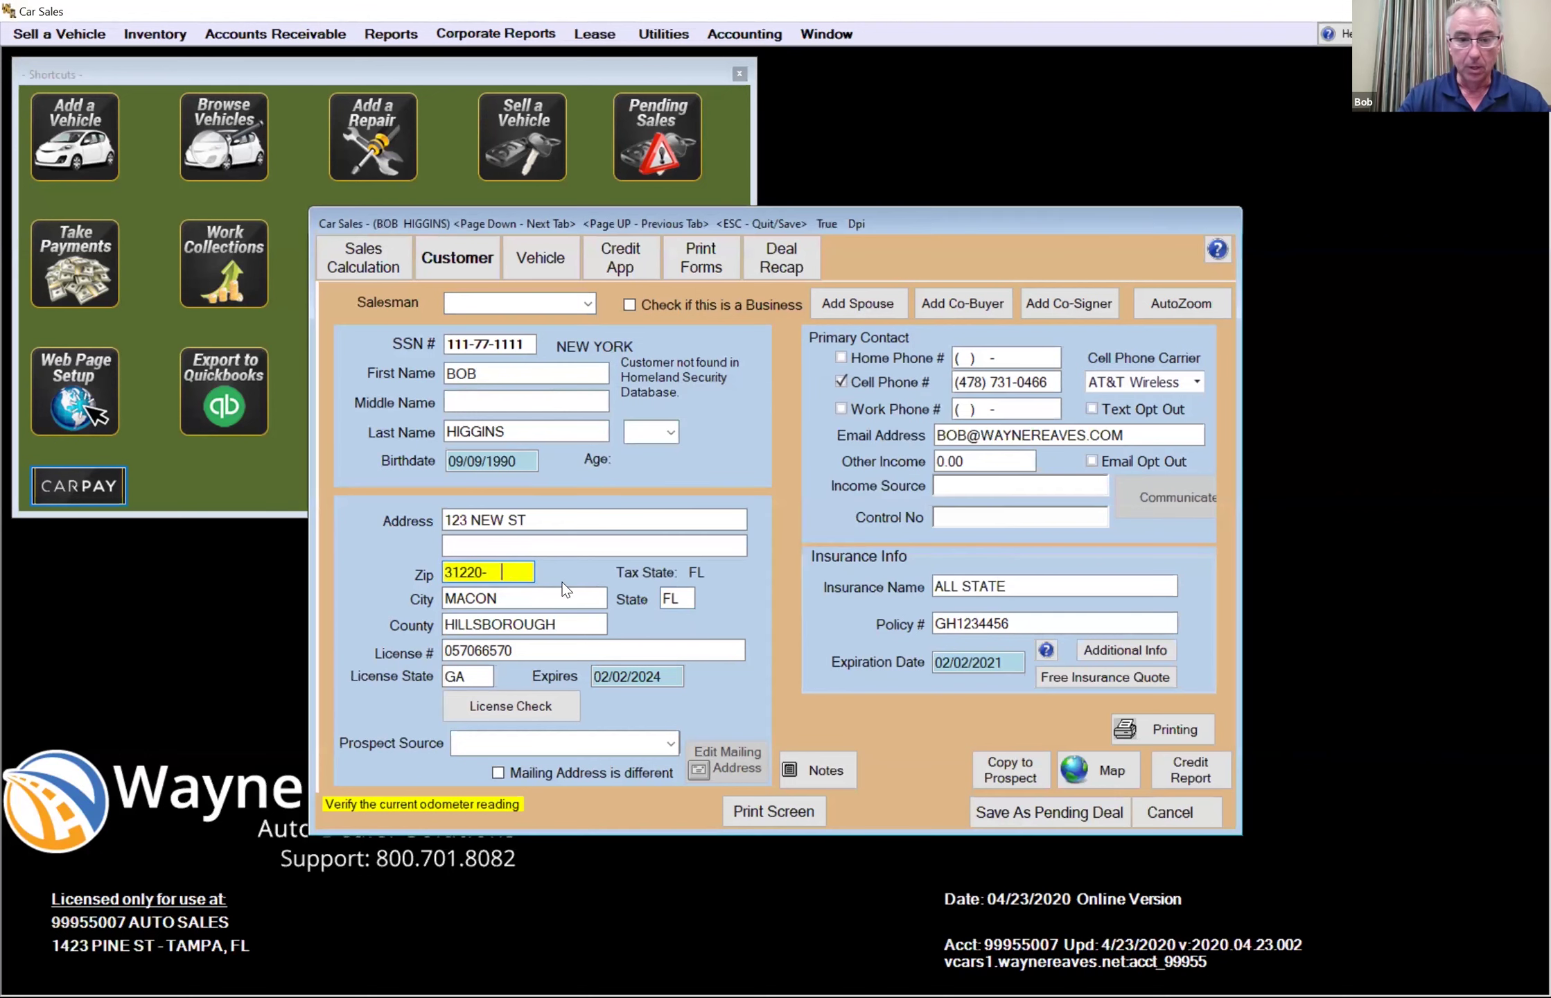
double_click(468, 573)
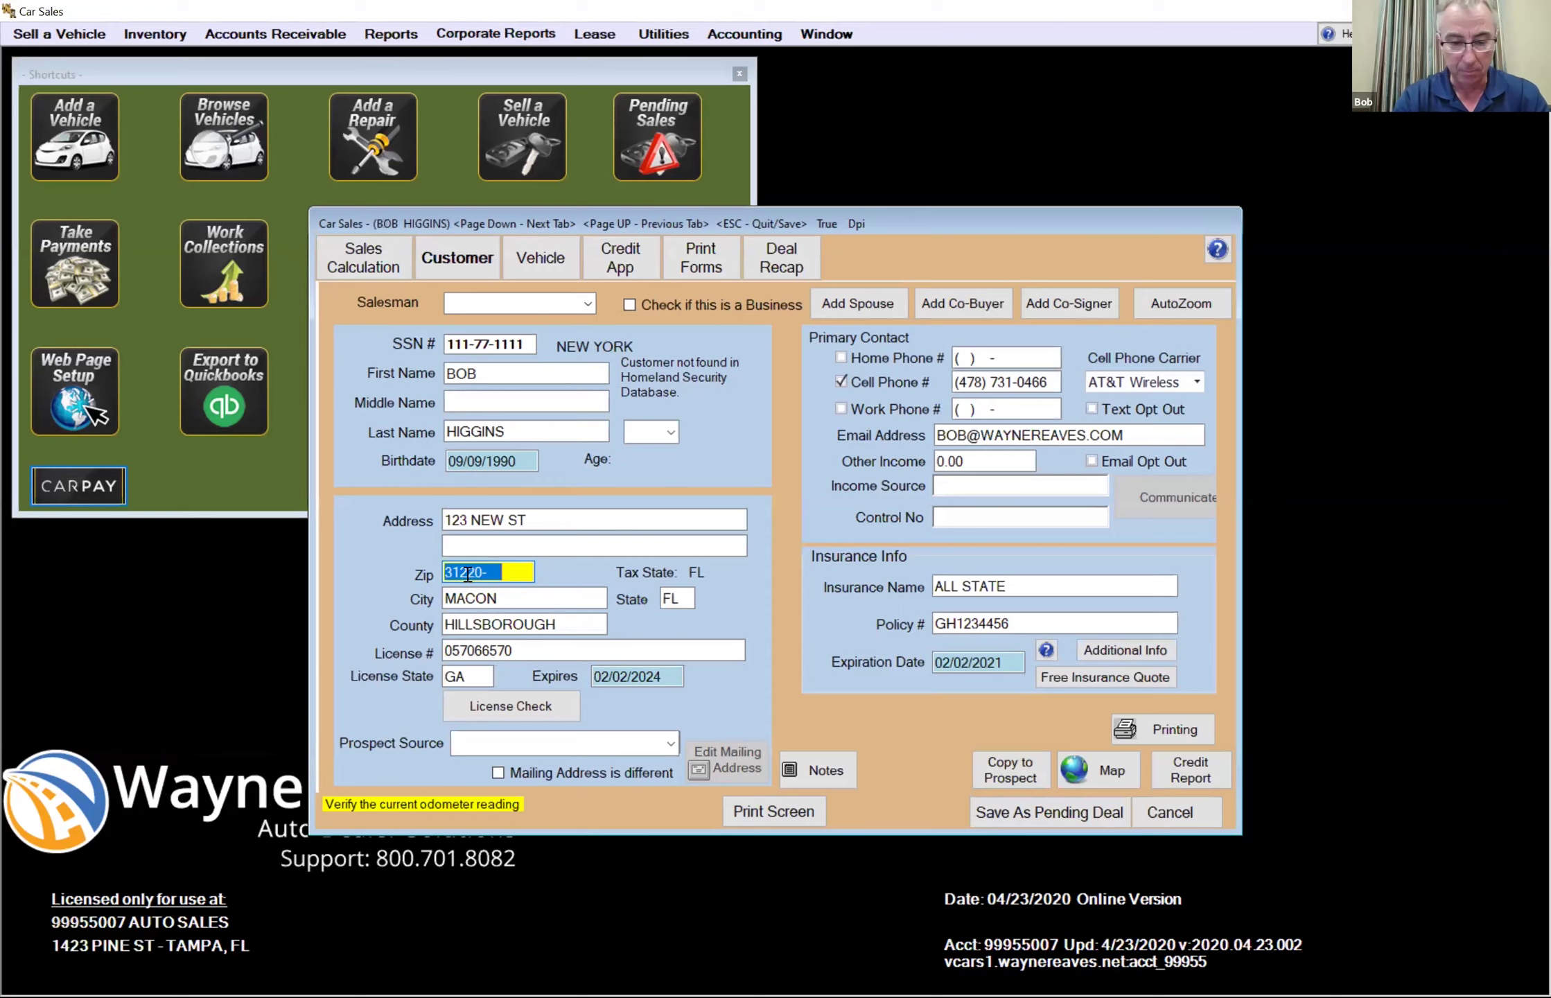
text(3)
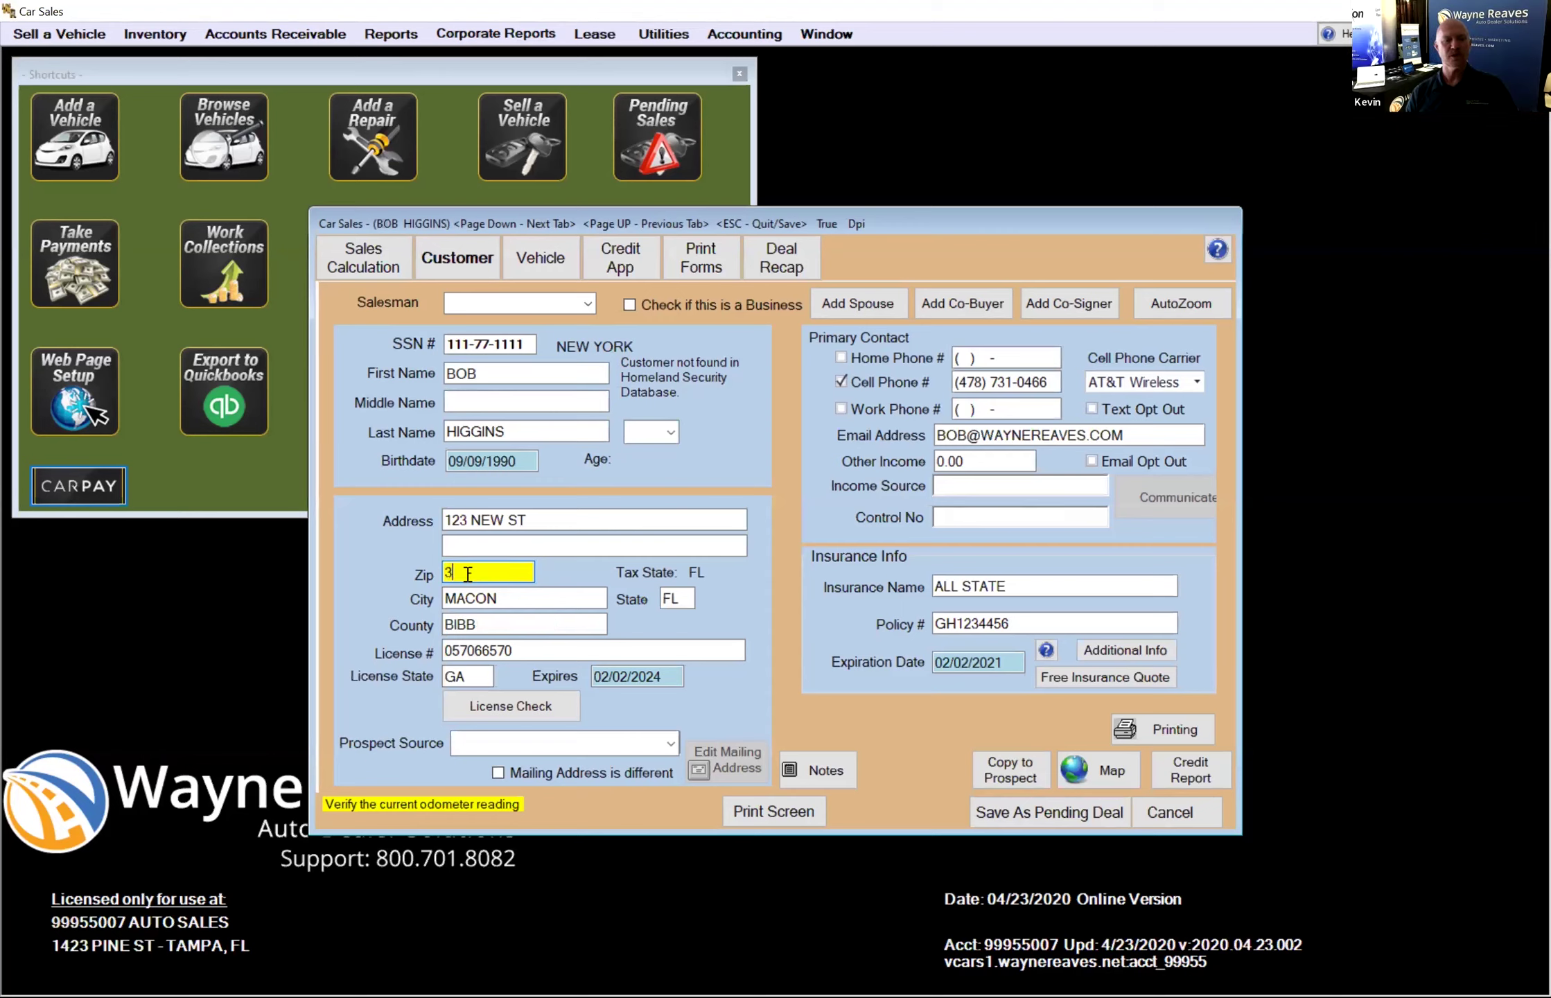
text(4480-)
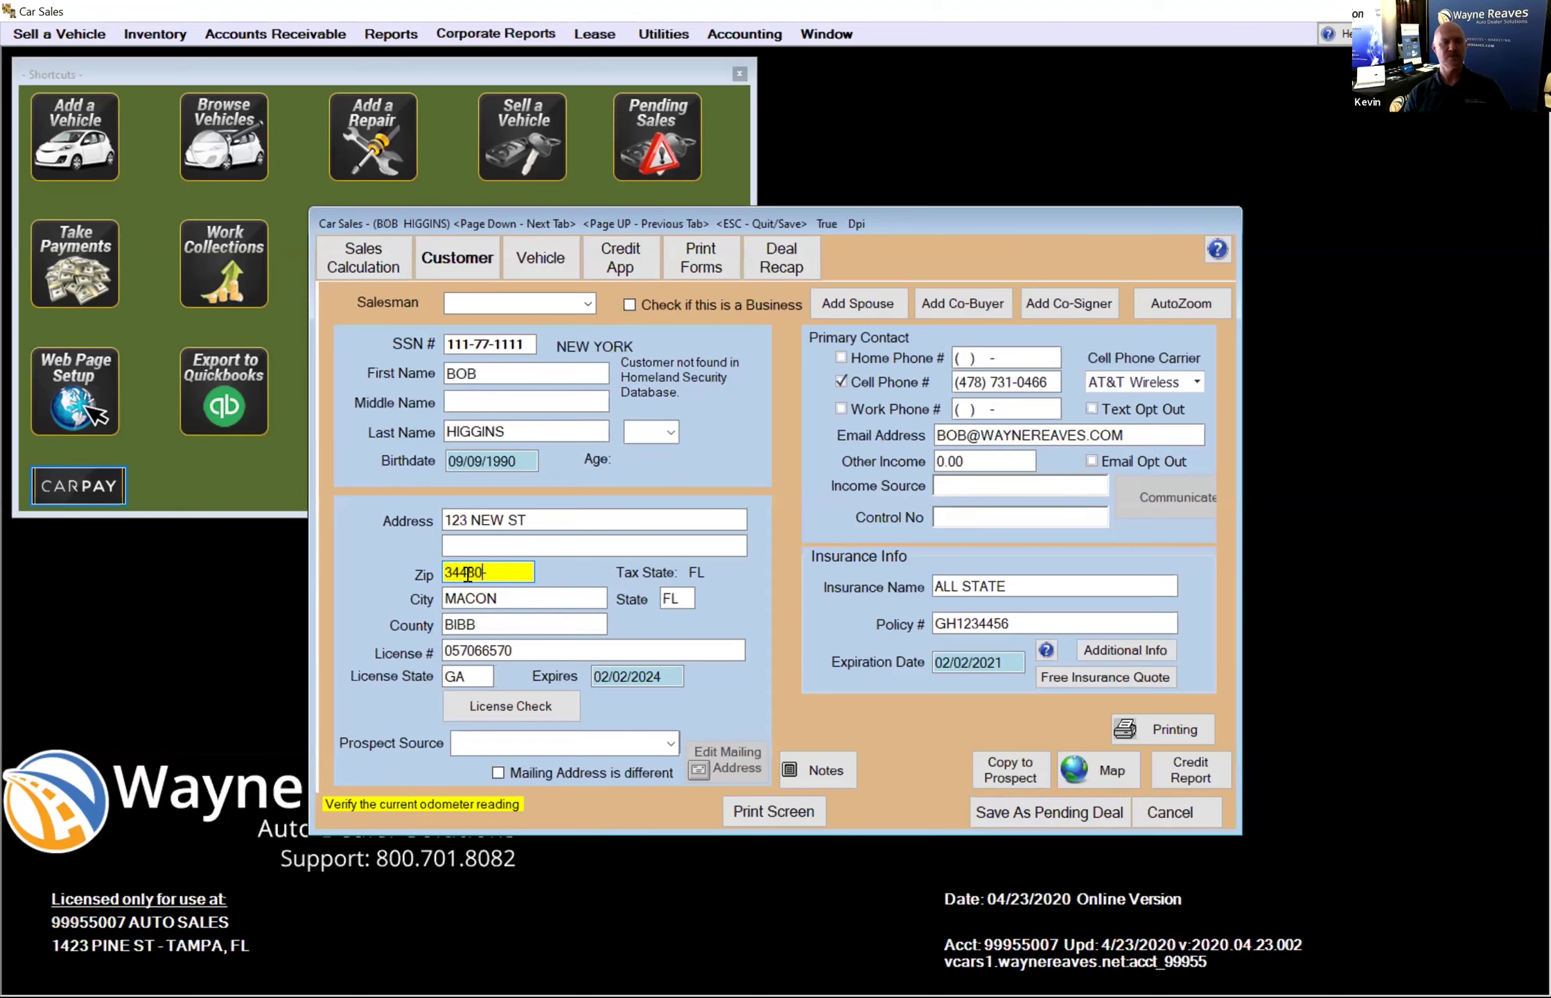
key(Tab)
key(Tab)
key(Tab)
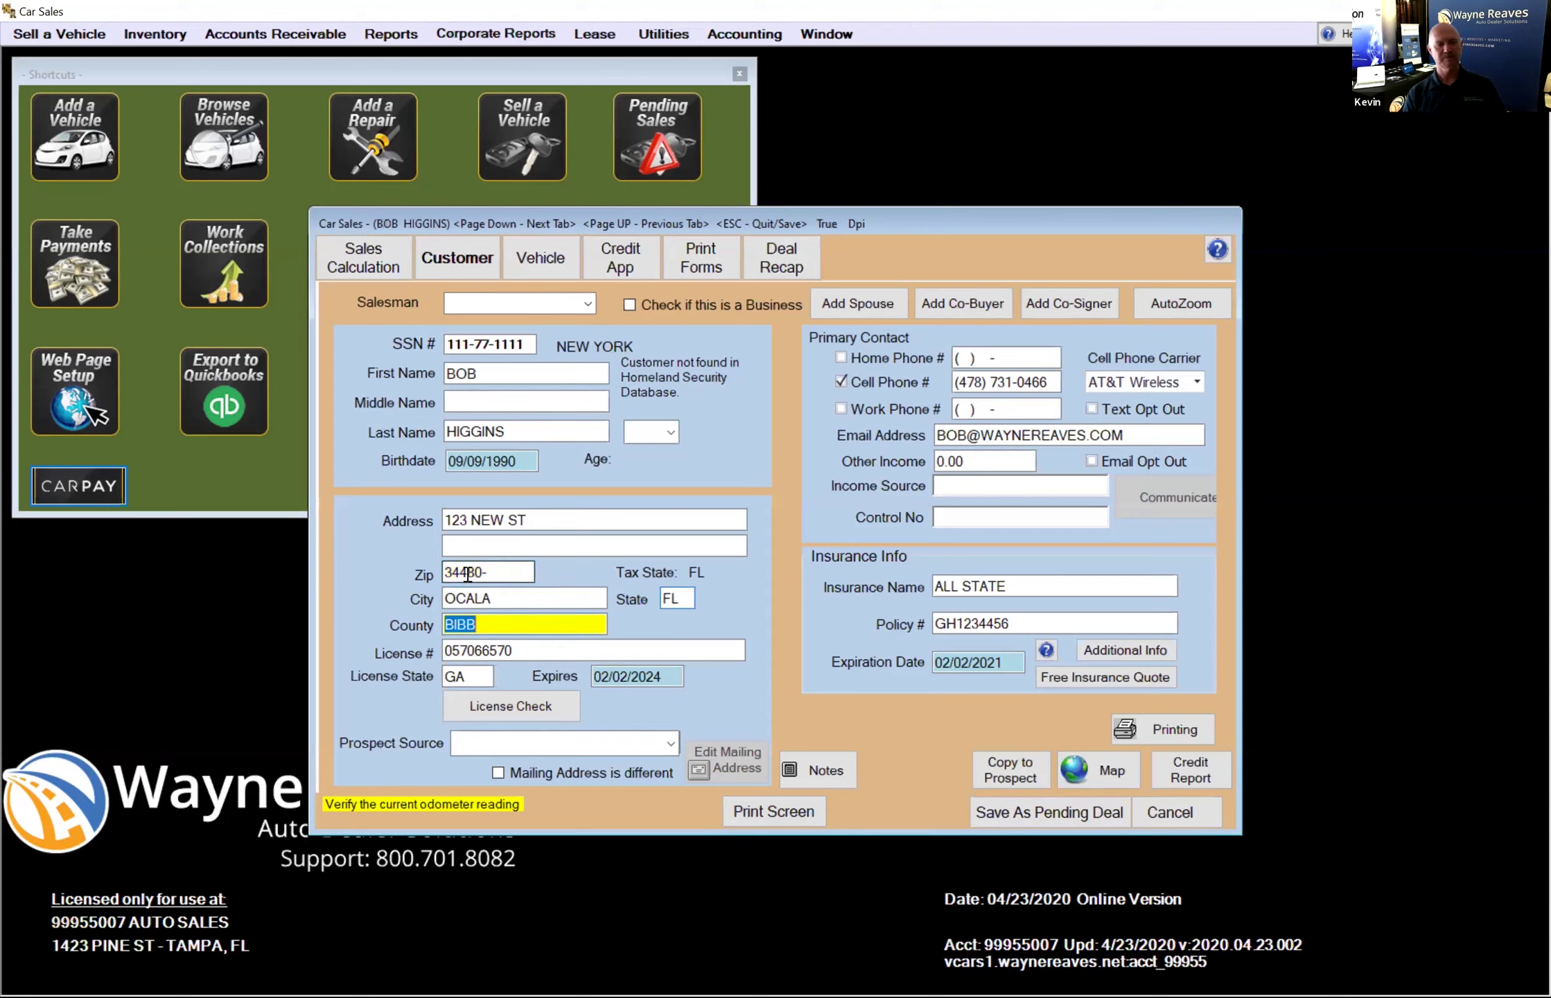
text(MARION)
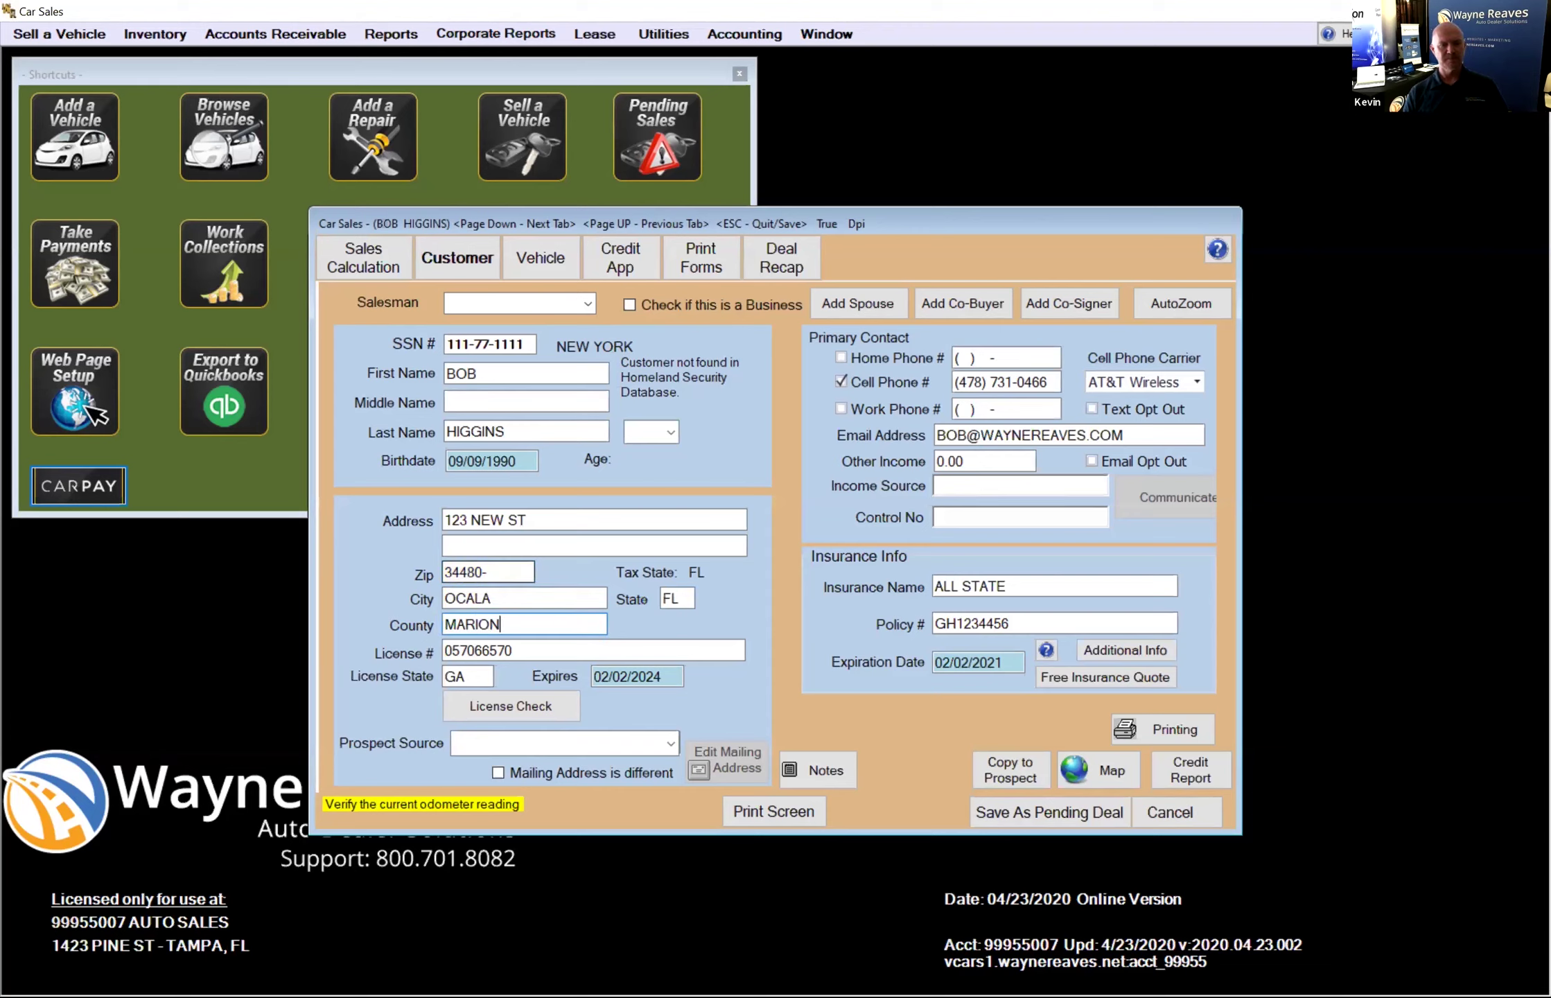
key(Tab)
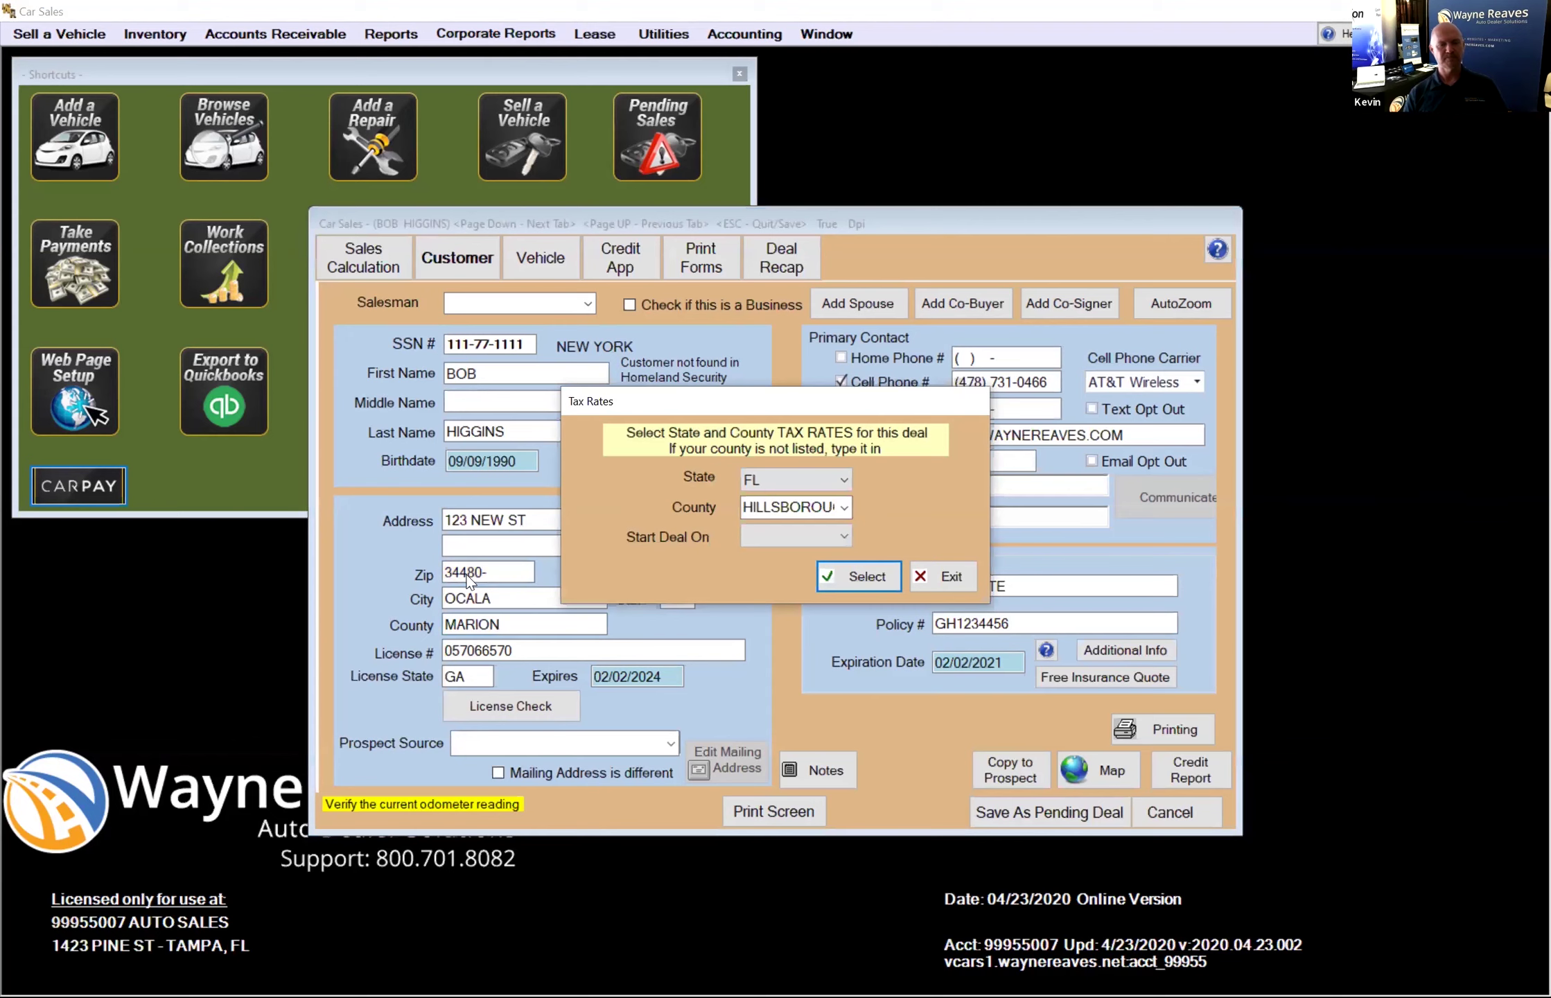
- Look through the Florida counties available for the deal's tax rates and exit without selecting one
click(845, 509)
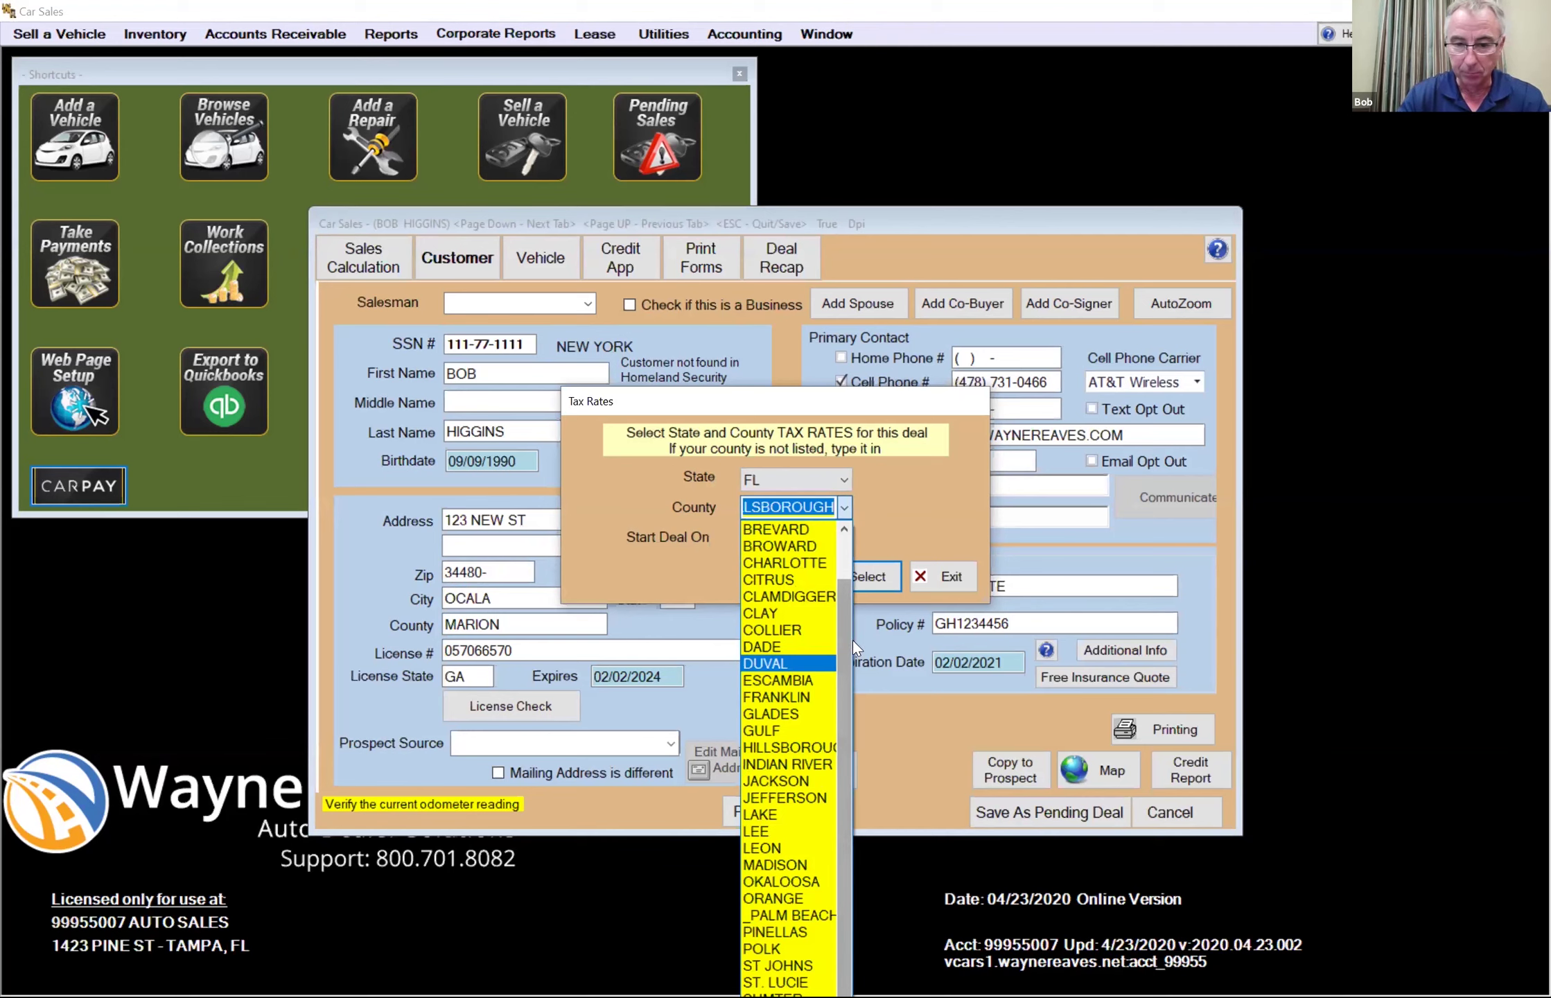
drag(845, 647, 846, 585)
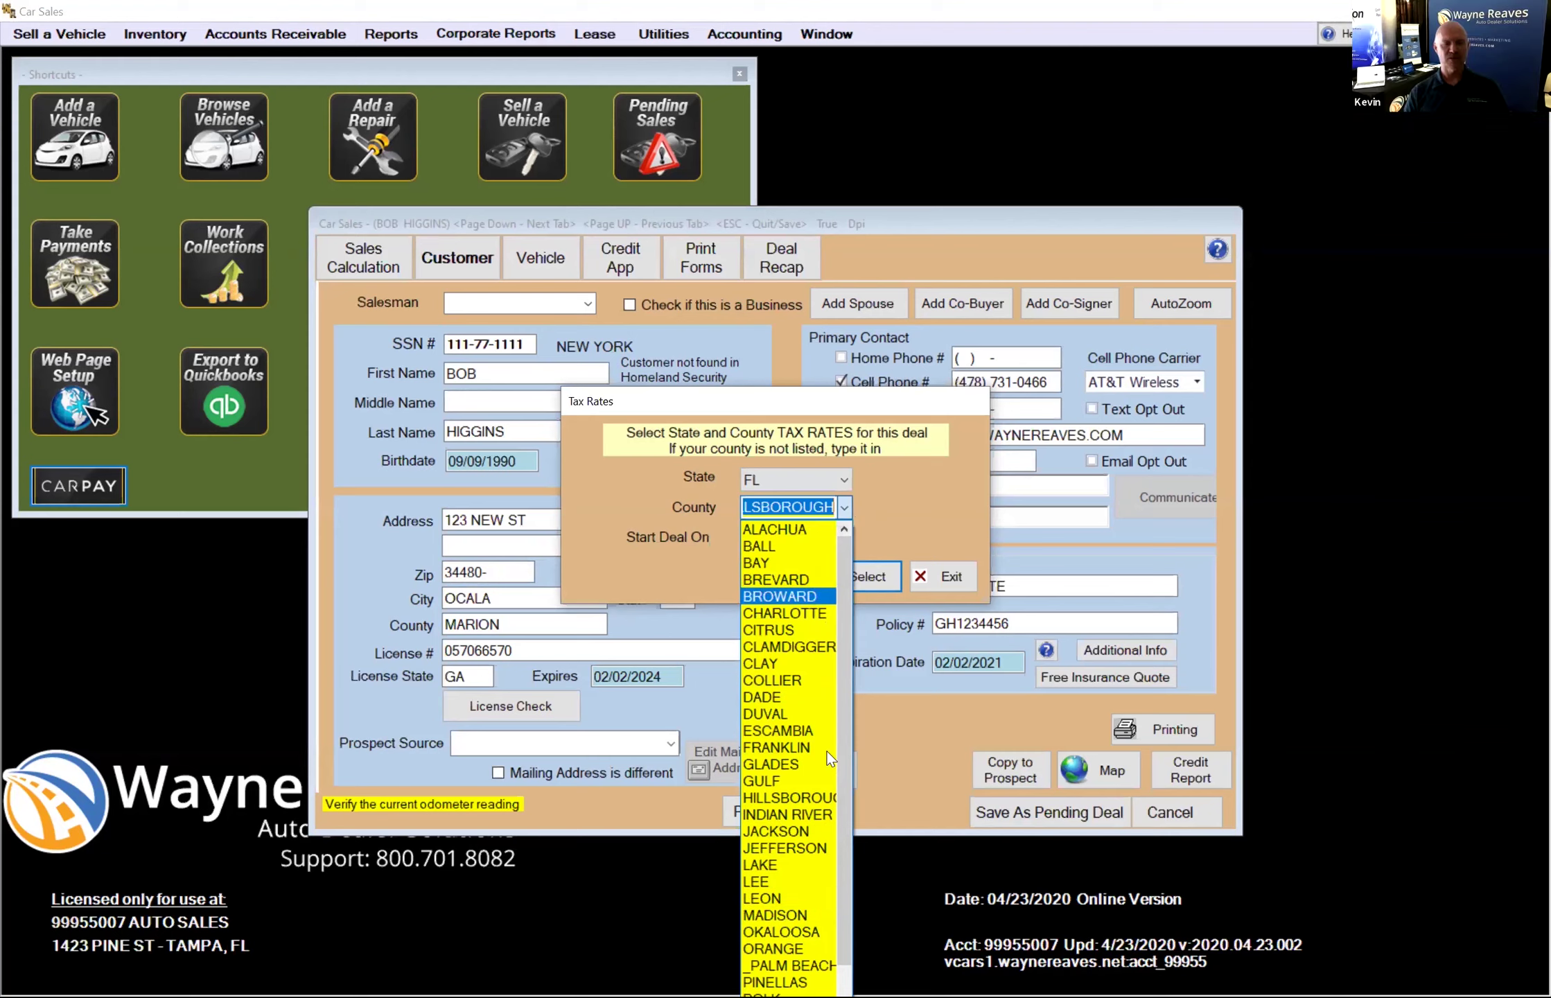
click(840, 511)
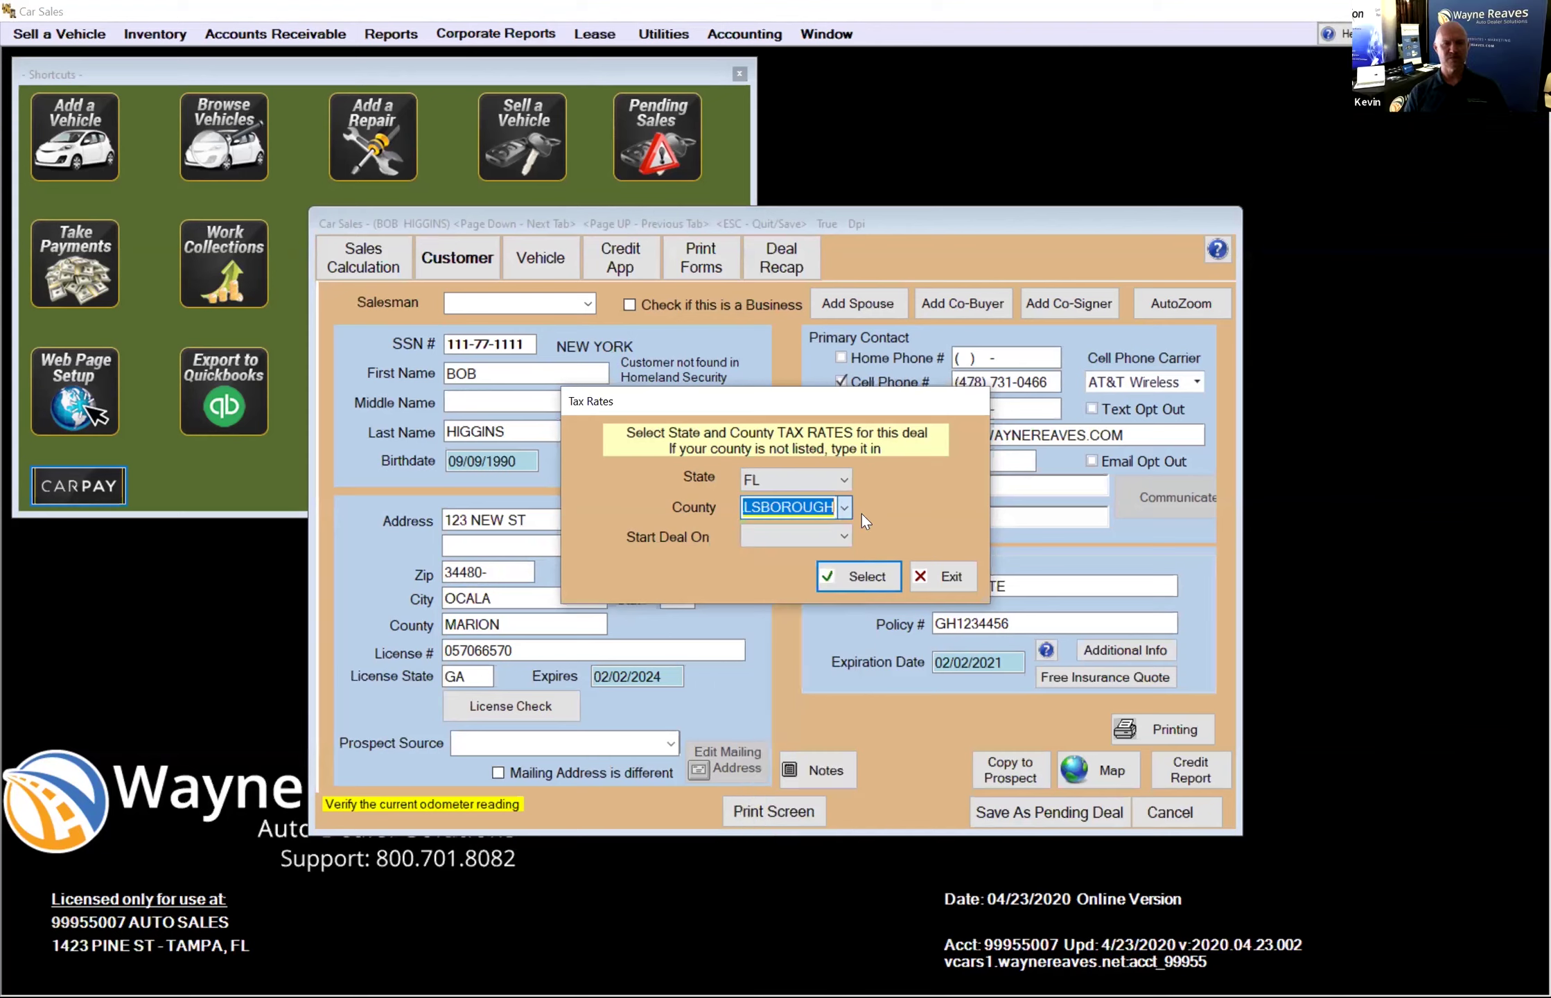
click(925, 579)
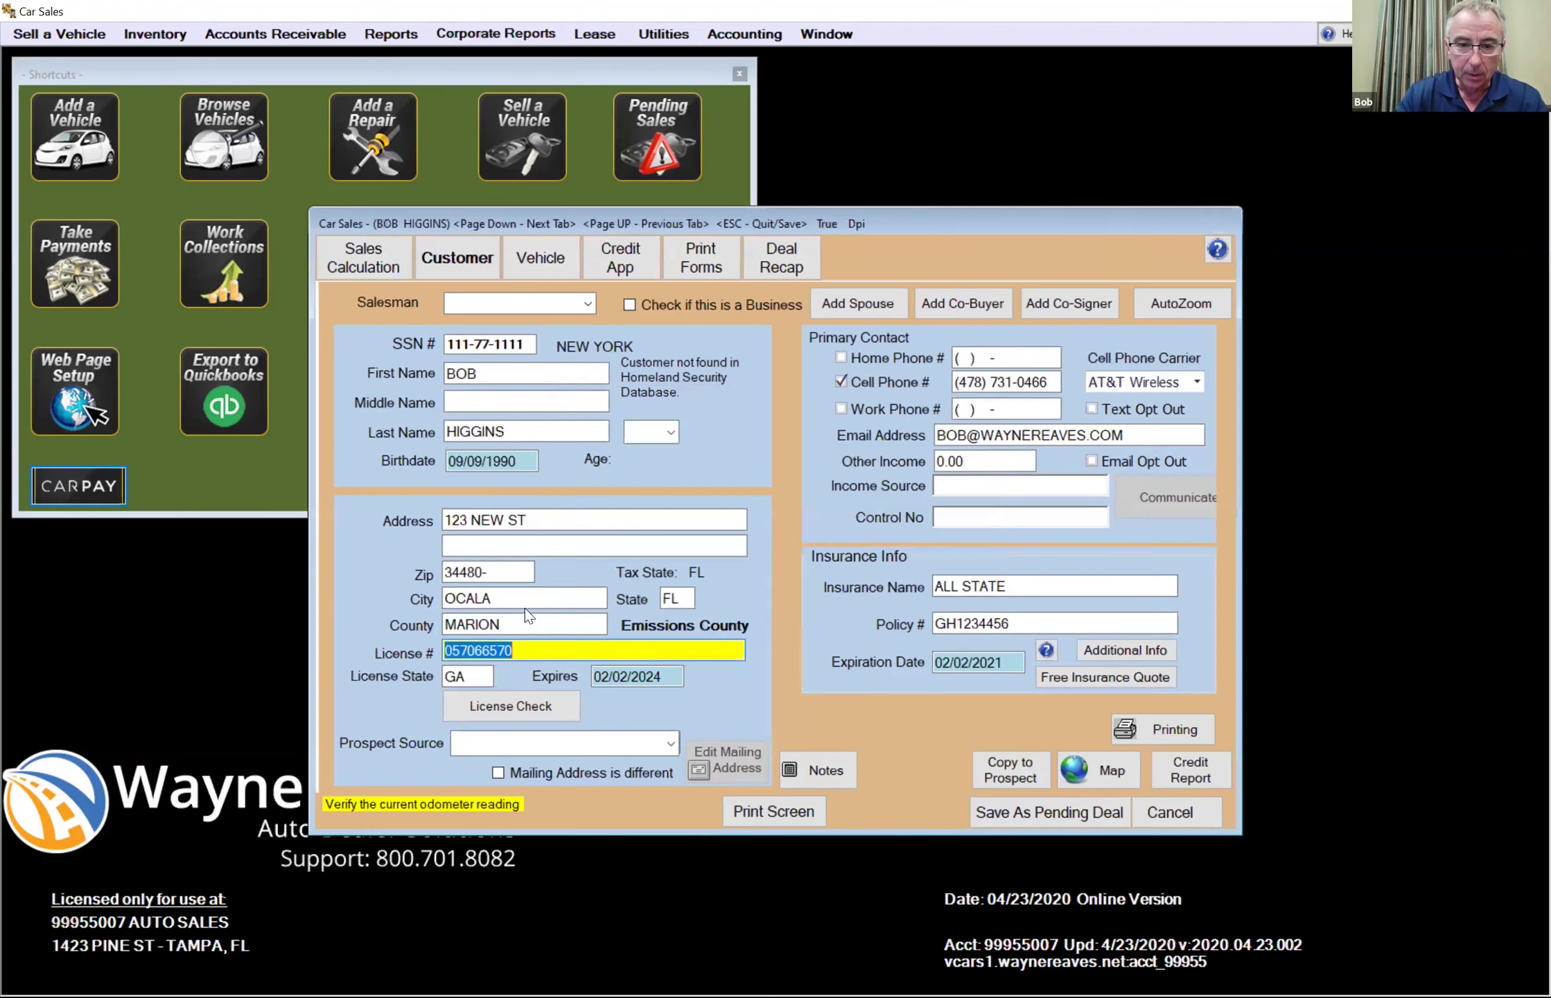
- Change the customer's ZIP code to one in Orlando, Florida
click(509, 600)
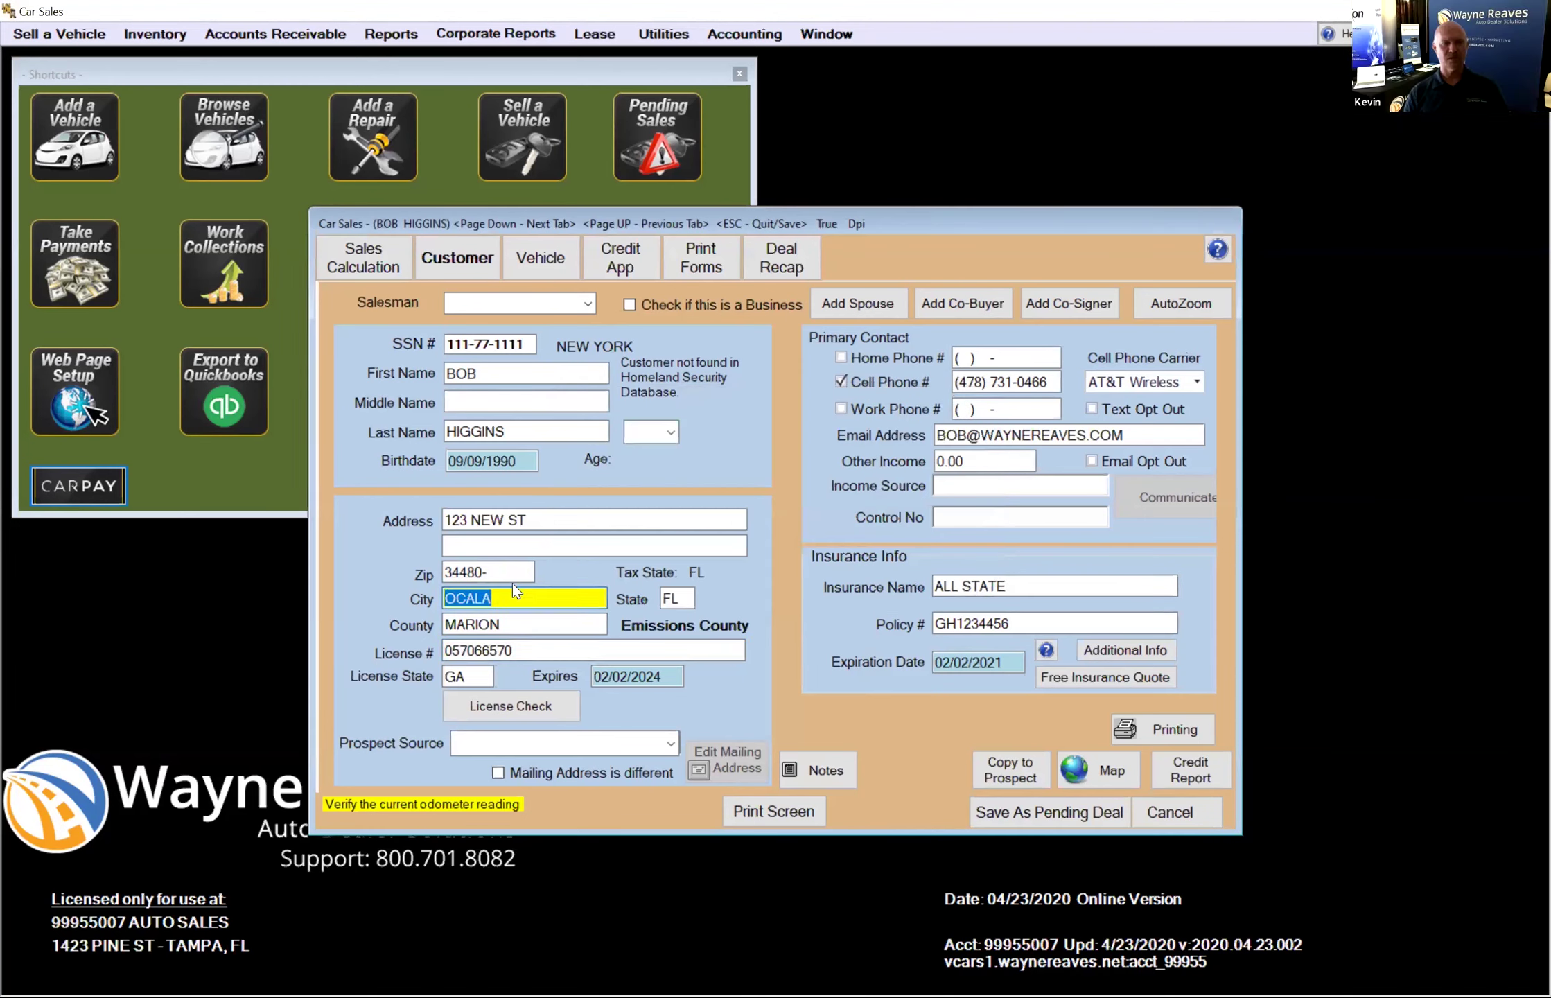
click(509, 575)
text(32814)
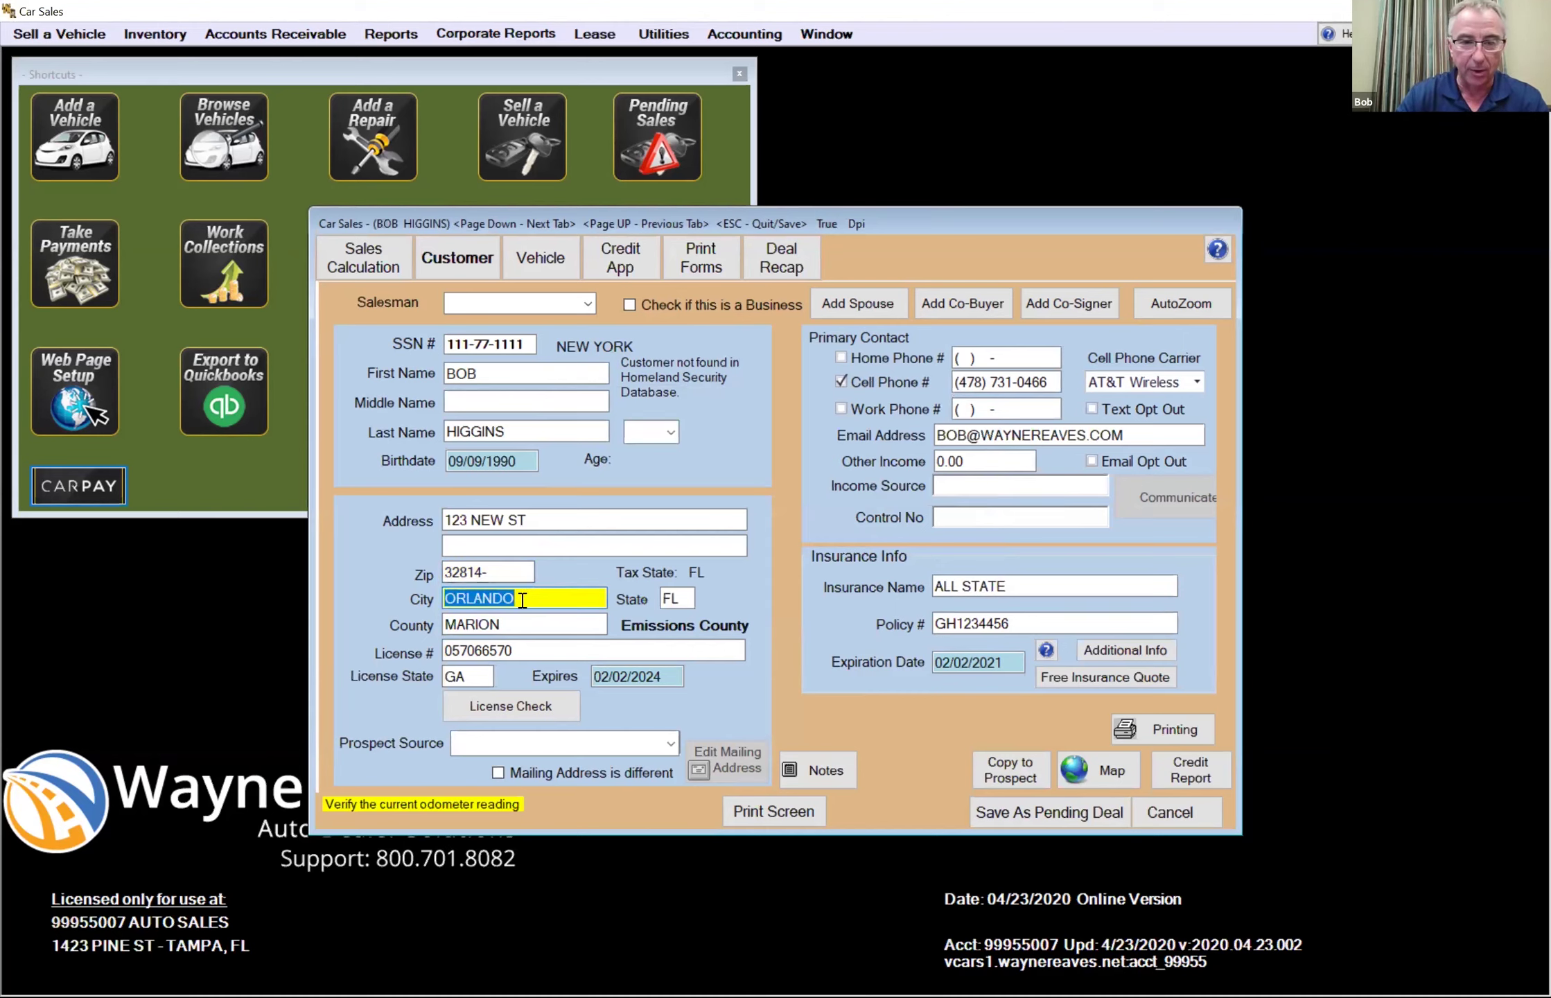
- Set the customer's county to ORANGE and apply that county's Florida sales tax rate to the deal
key(Tab)
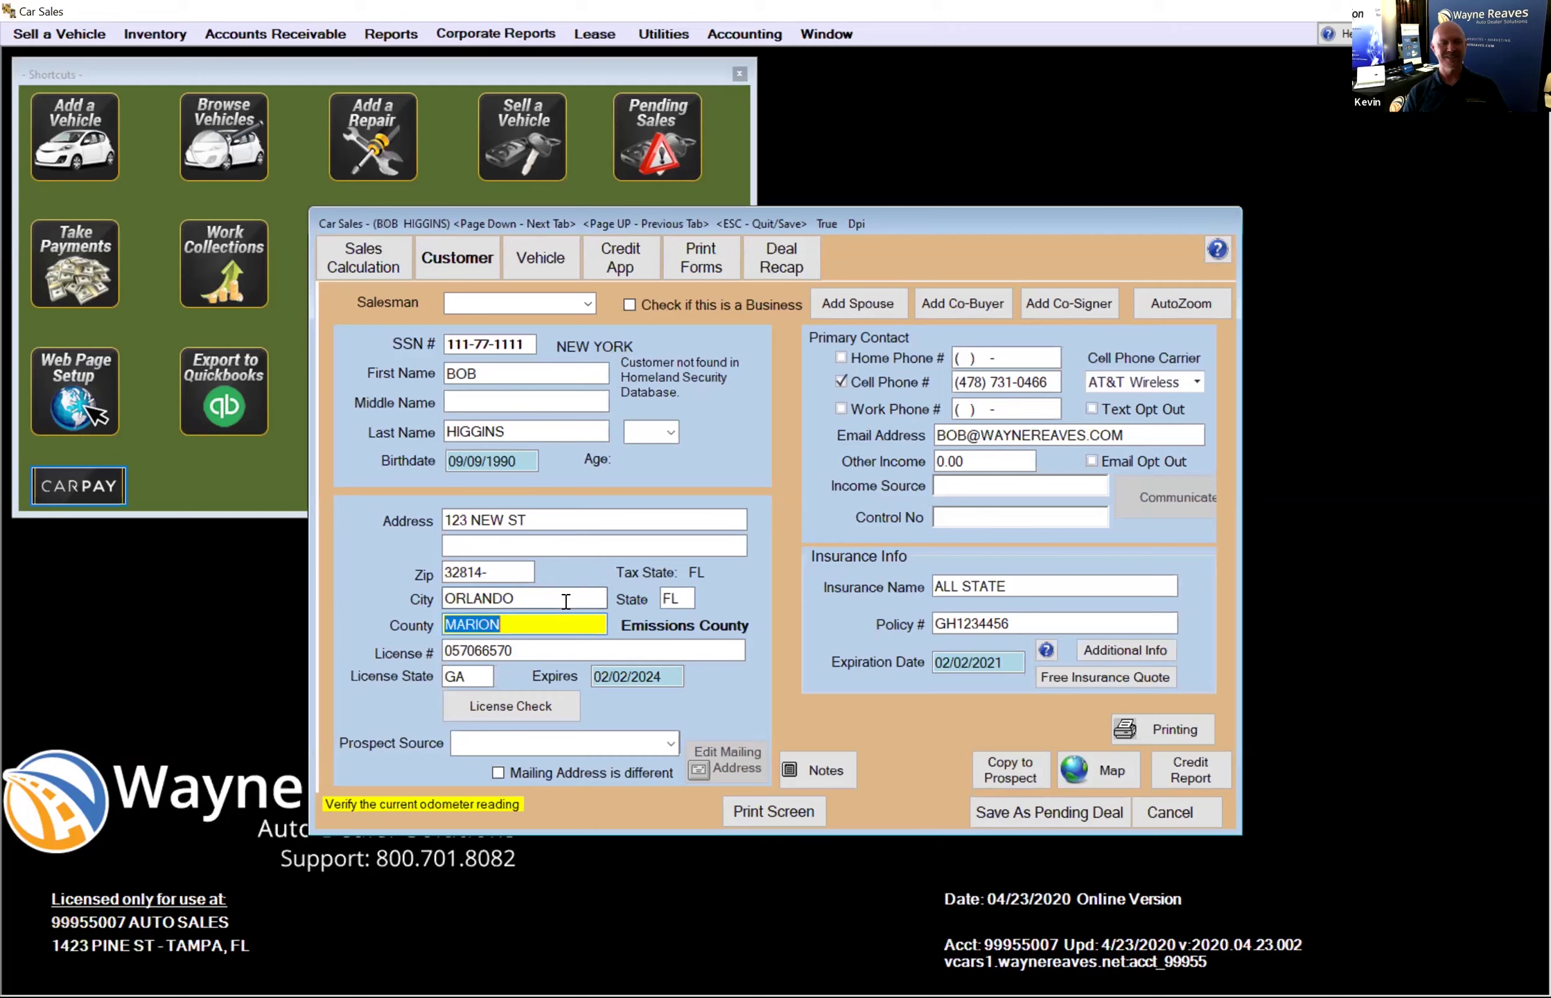
text(ORANGE)
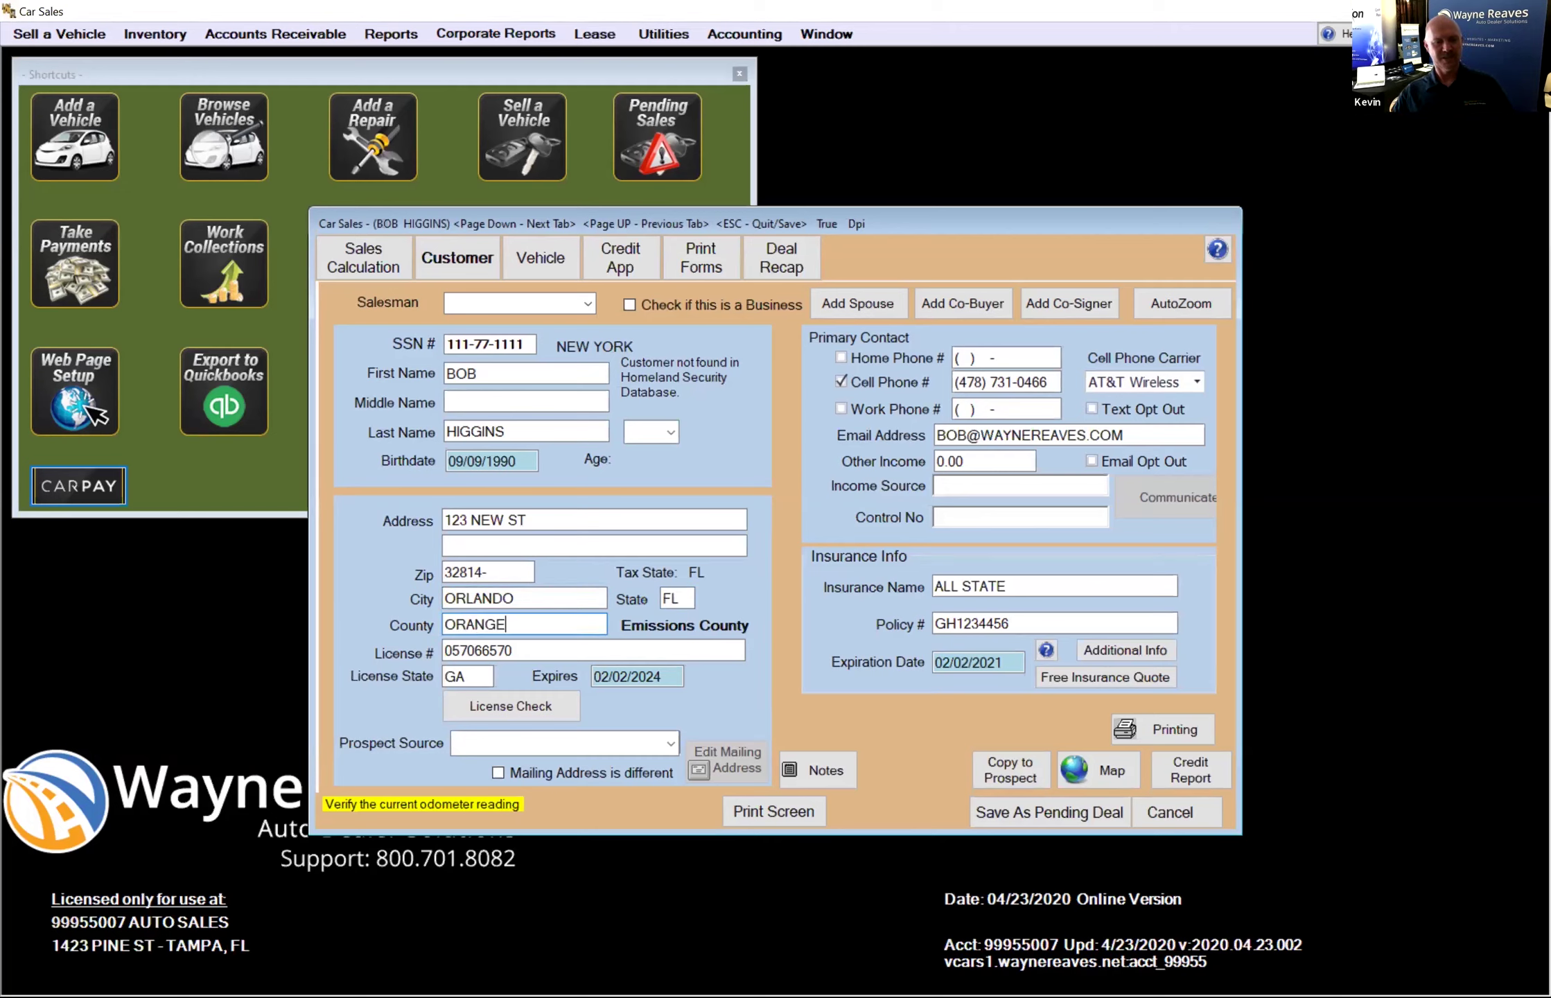
key(Tab)
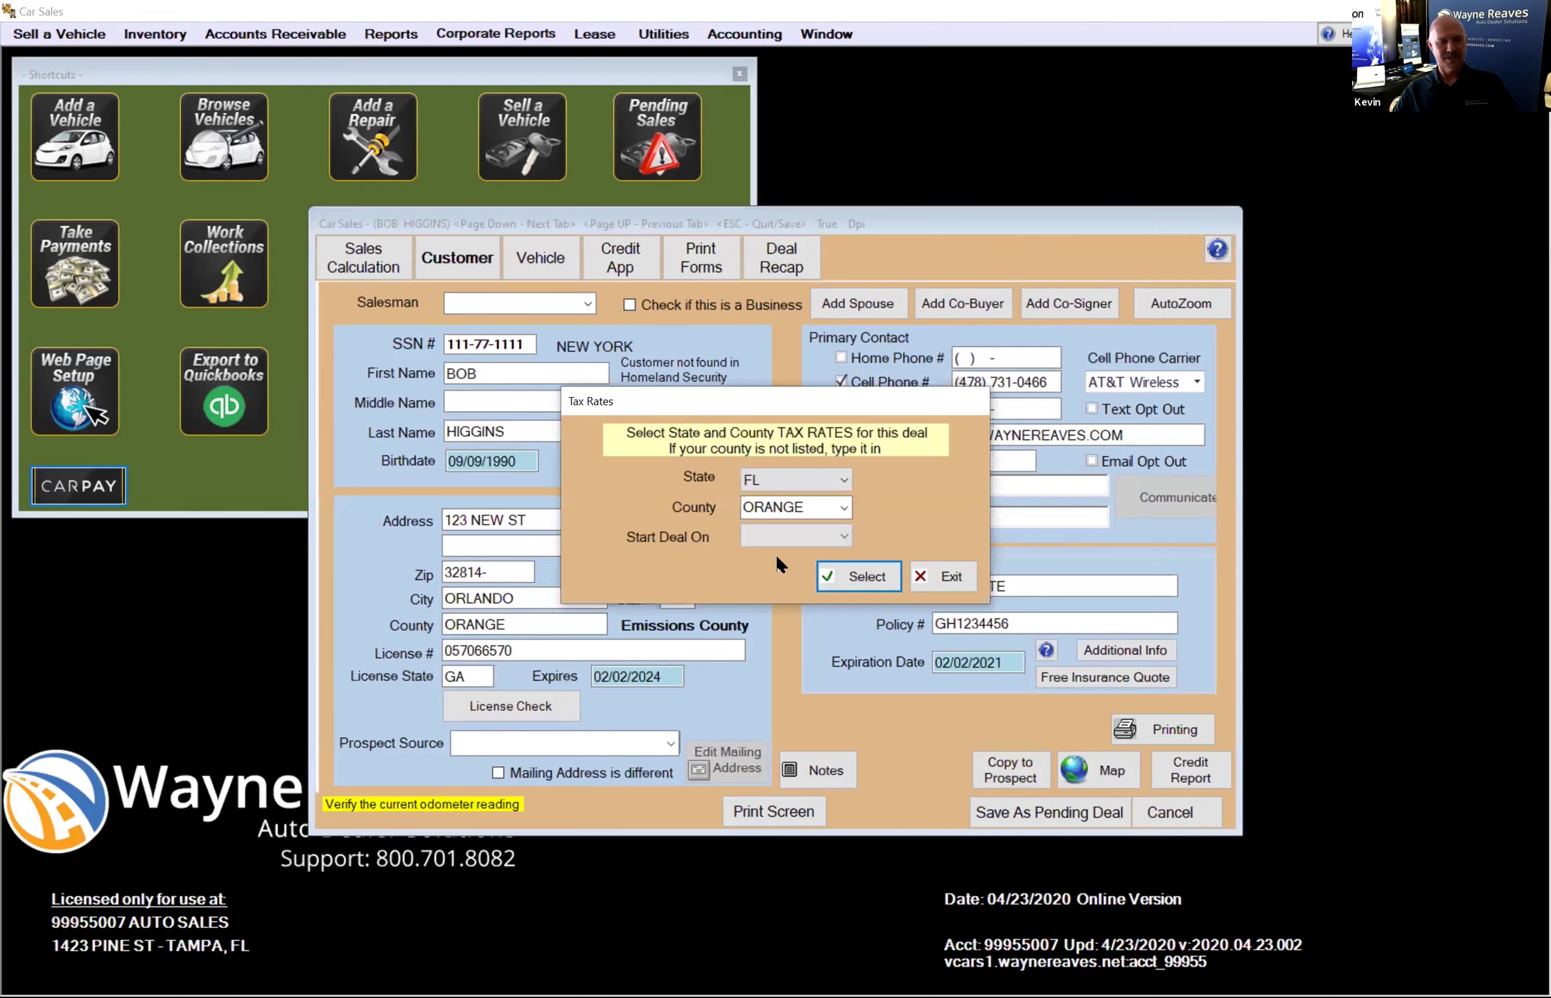
click(847, 578)
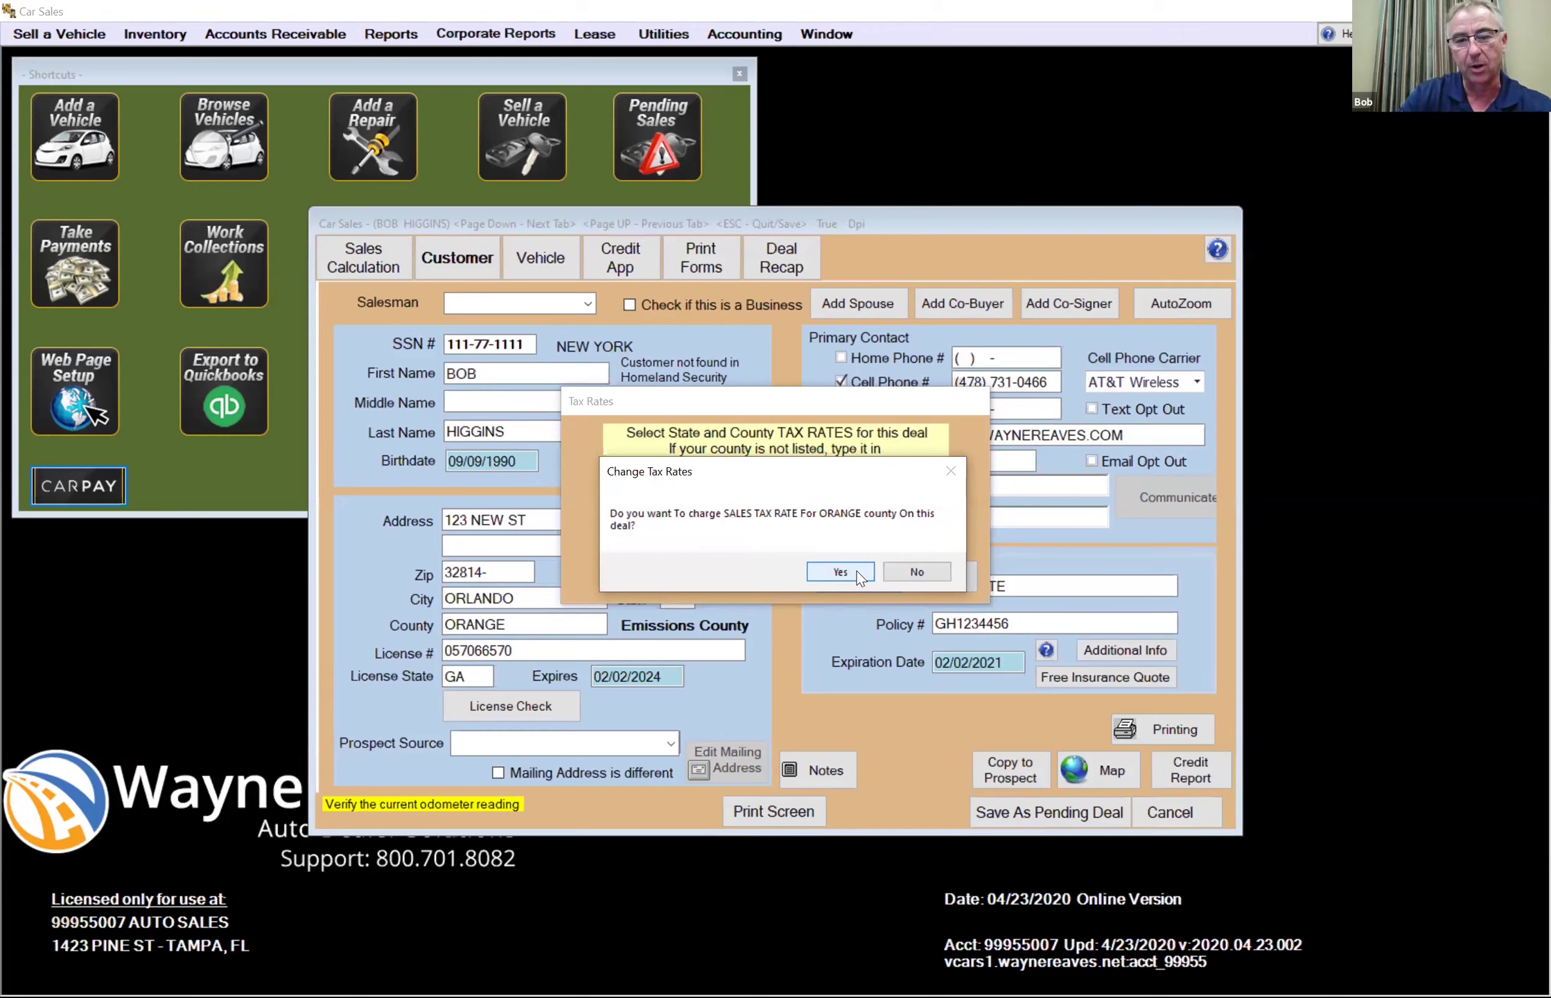
click(859, 577)
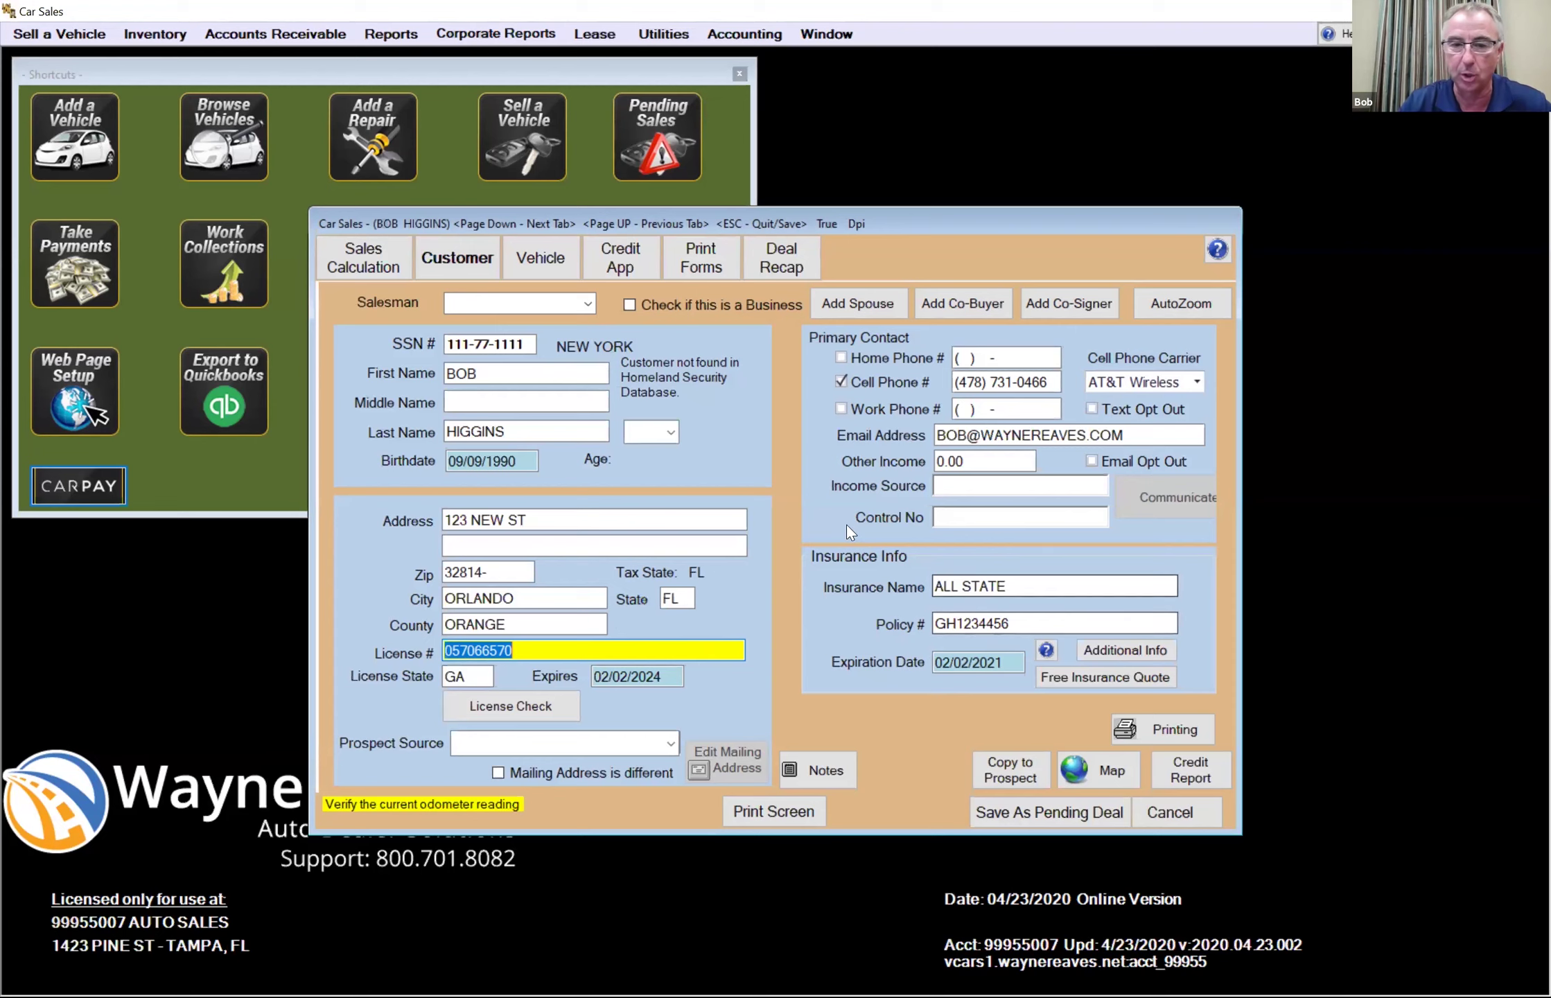
- Return to the deal's sales calculation and review its sales tax, dealer fee and cash due
click(353, 249)
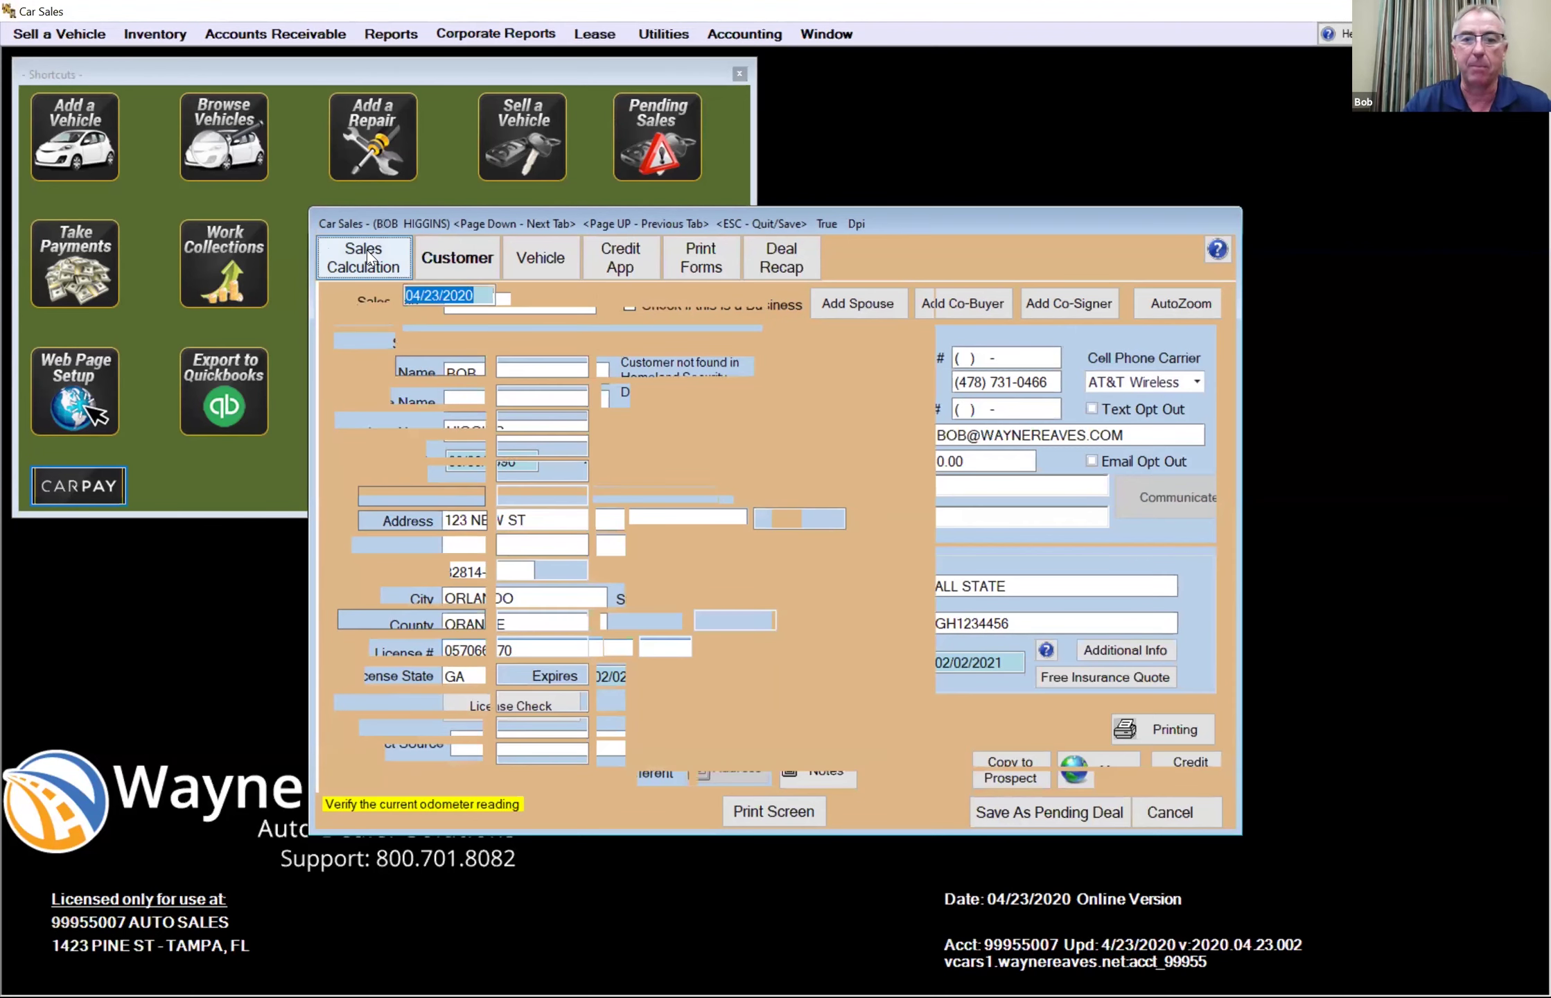
key(Tab)
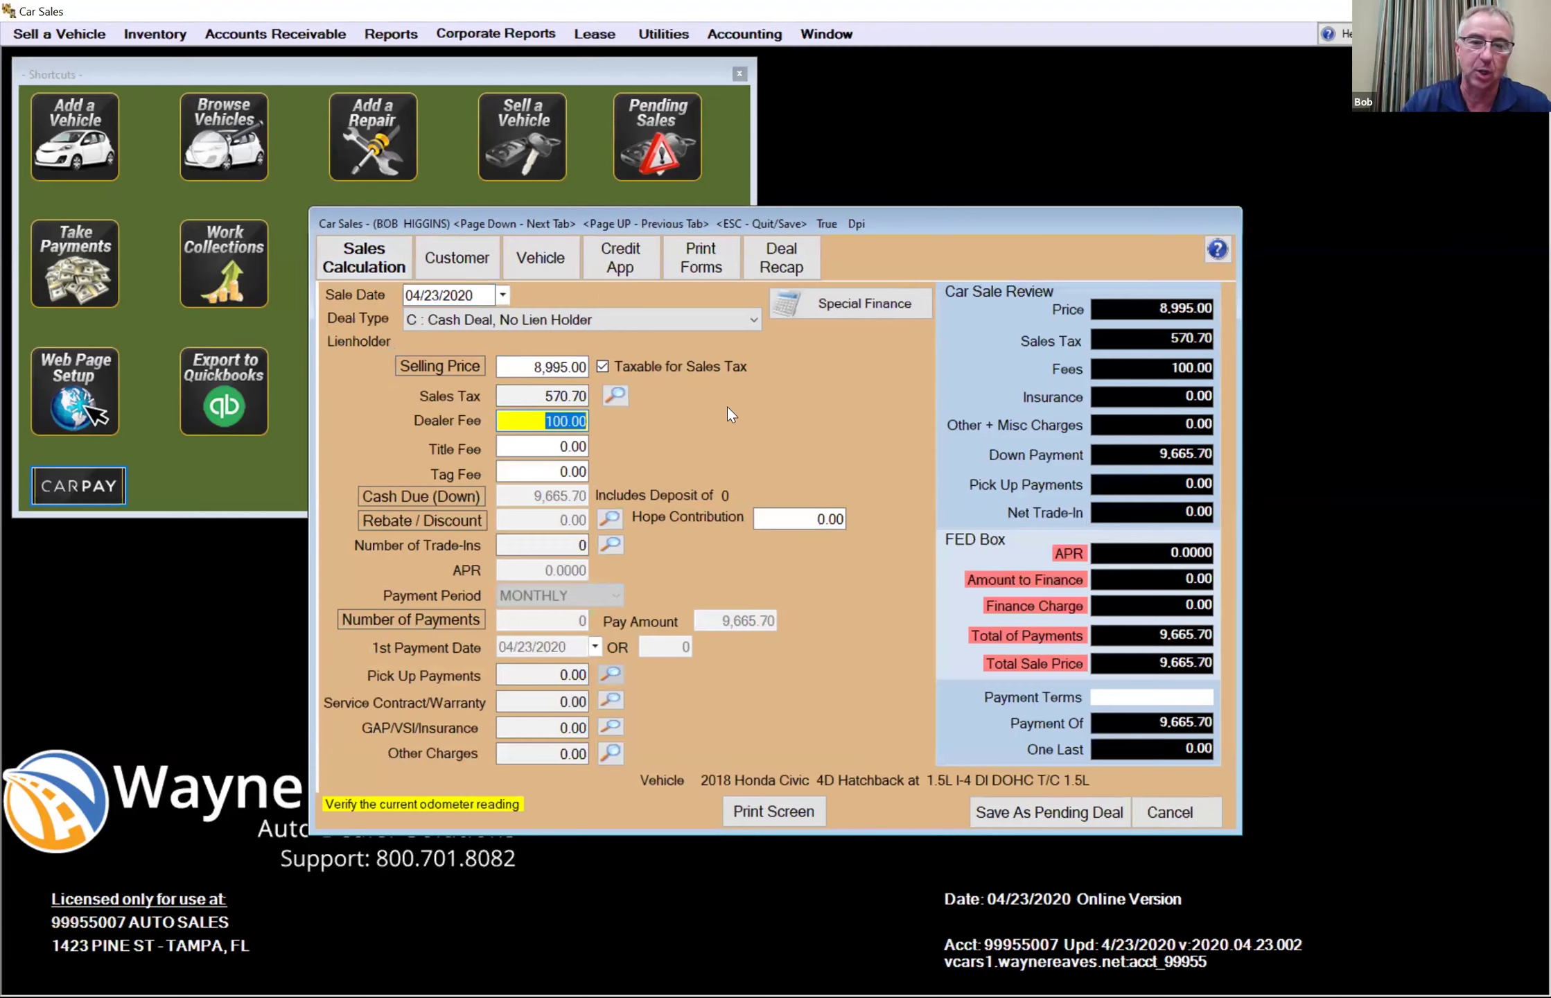
key(Tab)
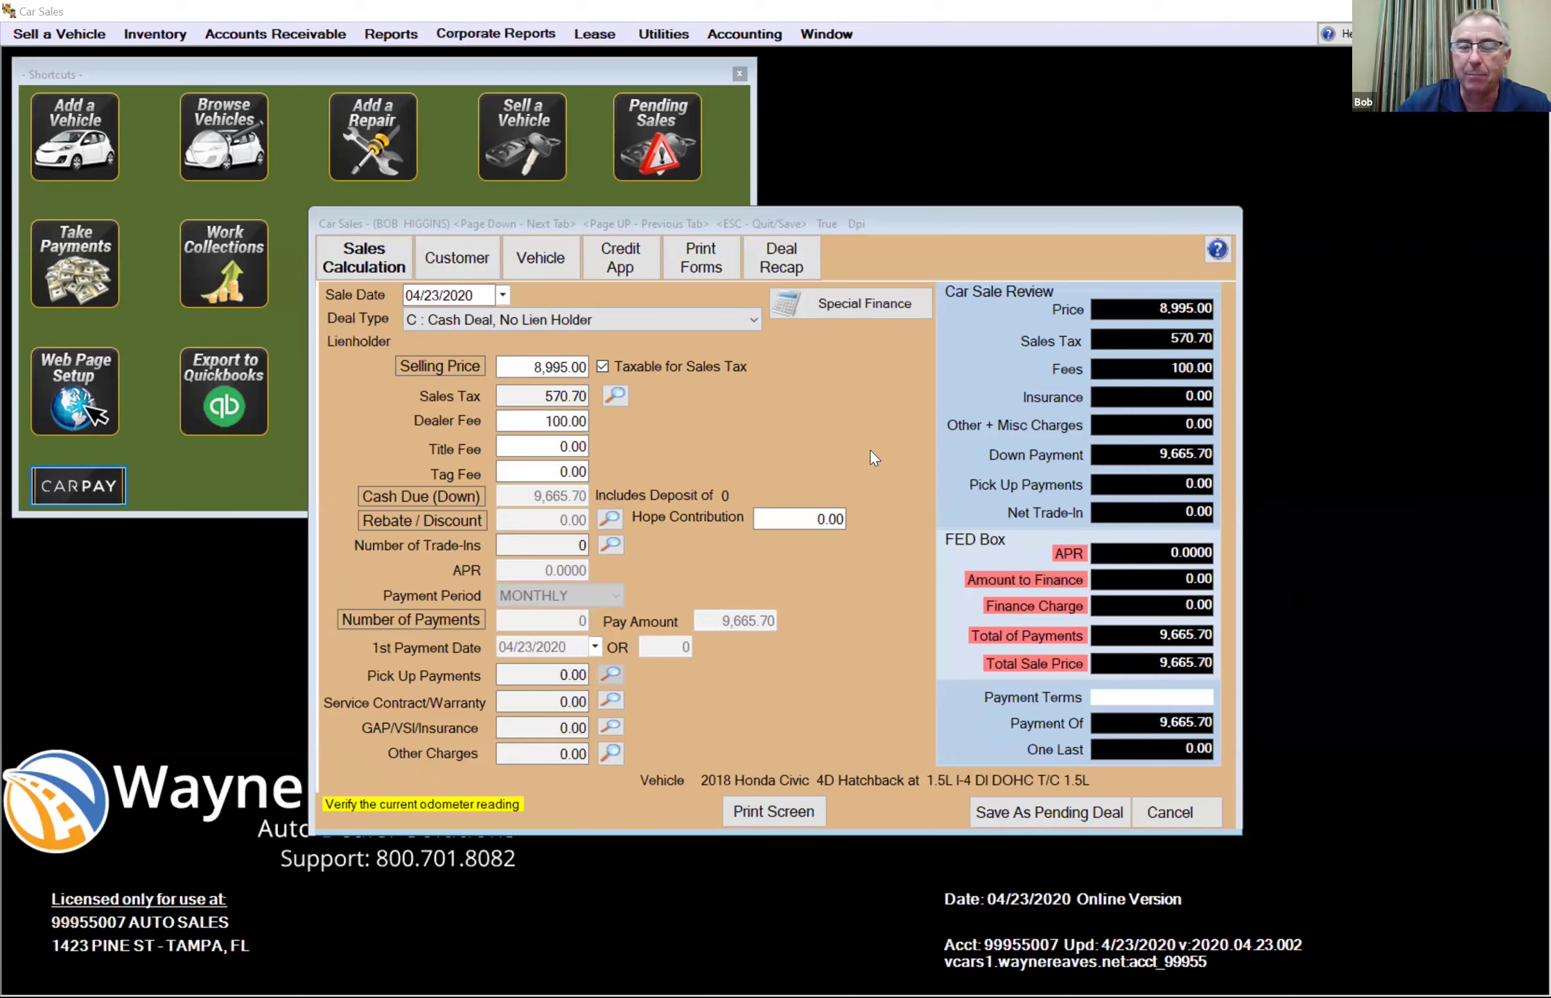
- Calculate the deal from an out-the-door cash offer of 9,500 in Special Finance and accept the offer
click(845, 311)
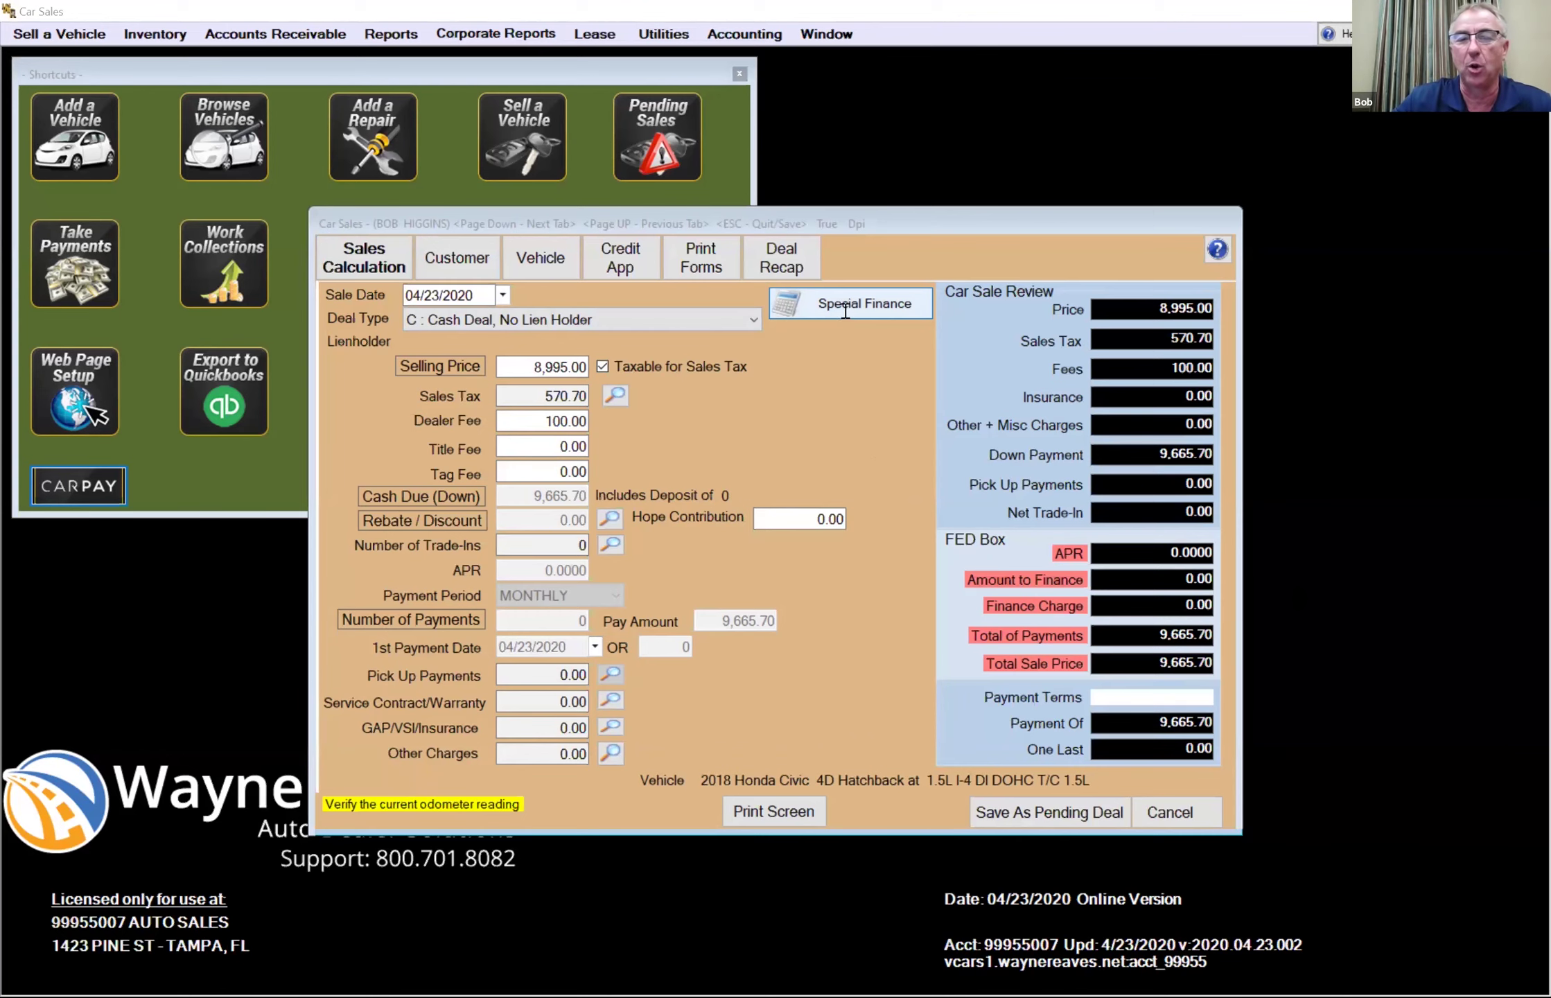
text(9500)
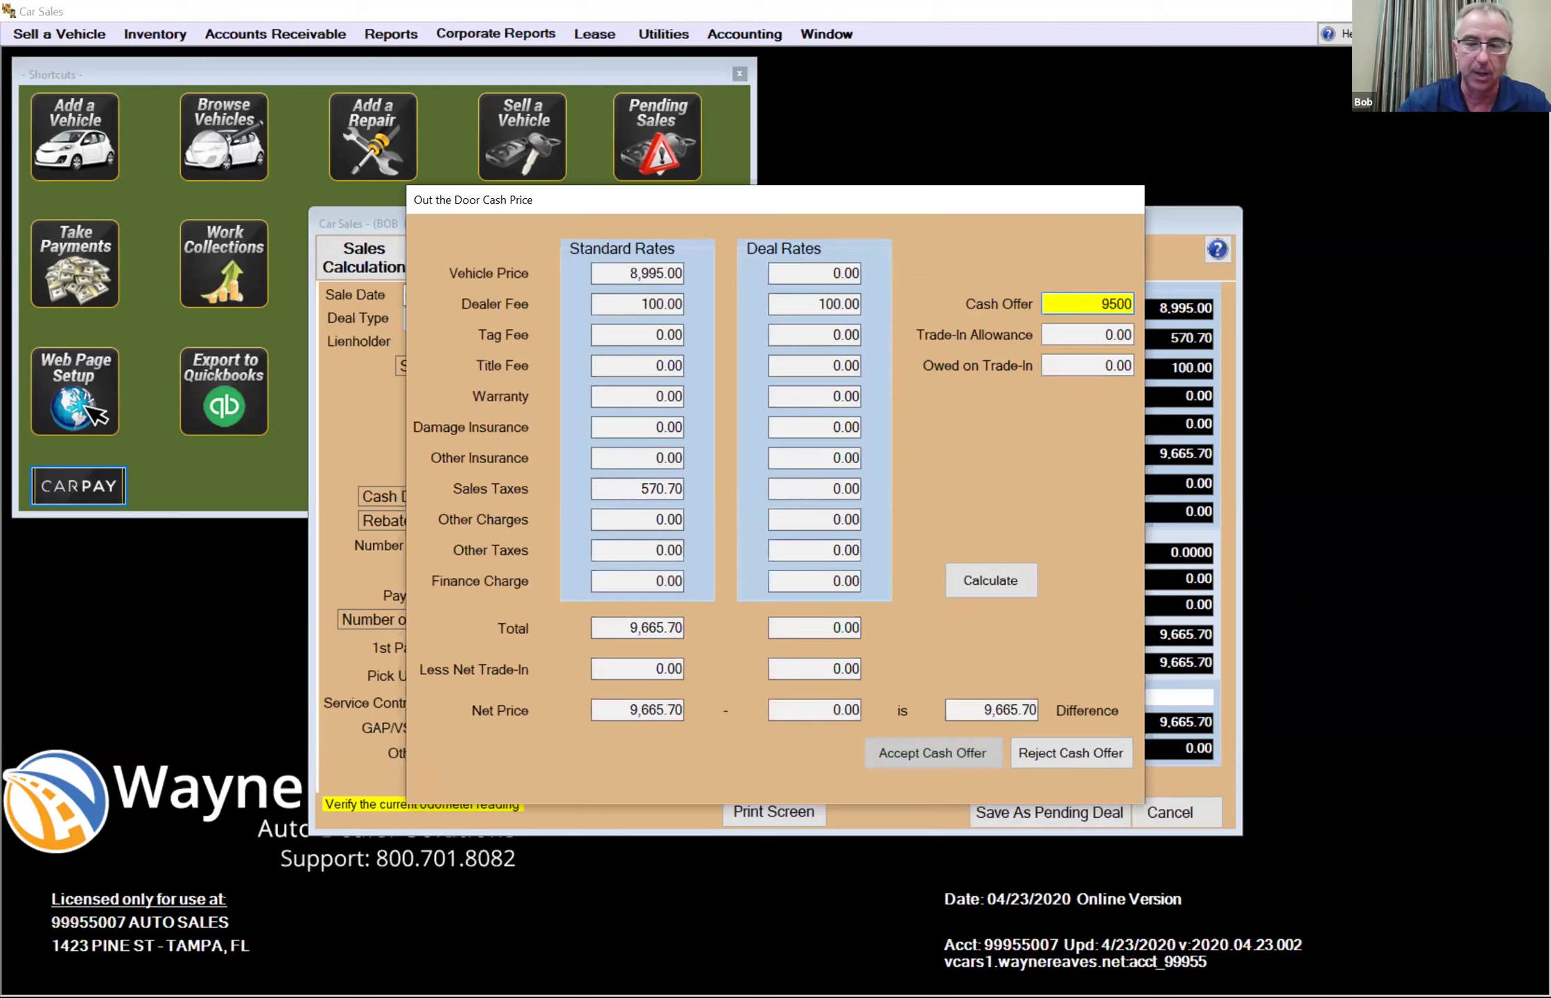
key(Tab)
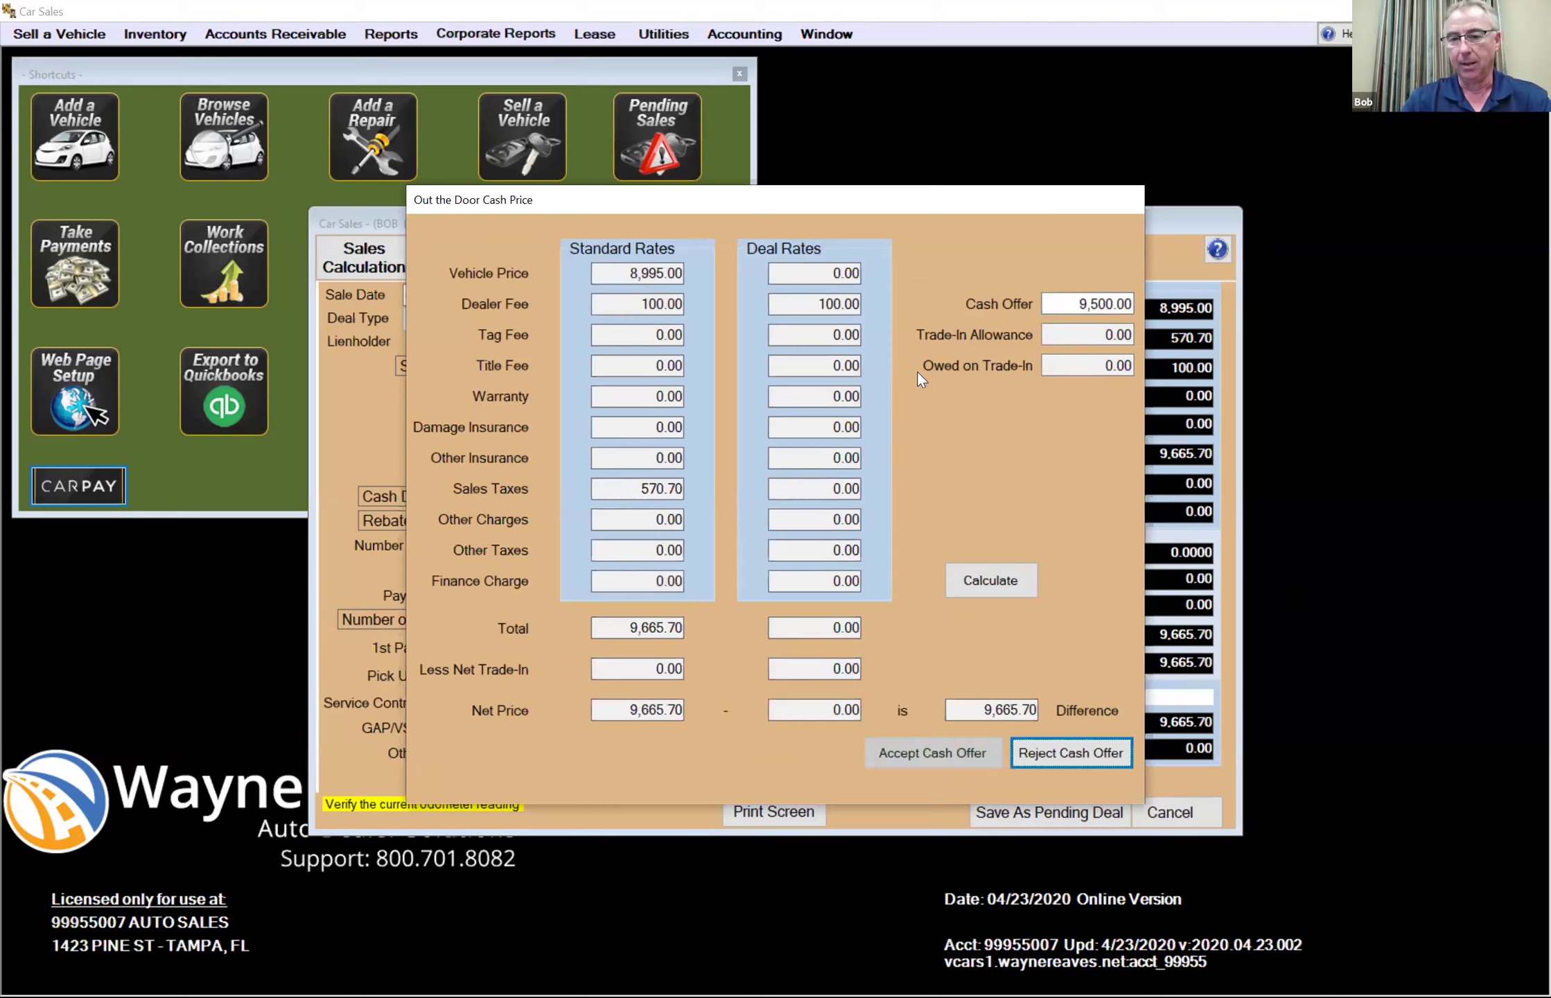
click(989, 580)
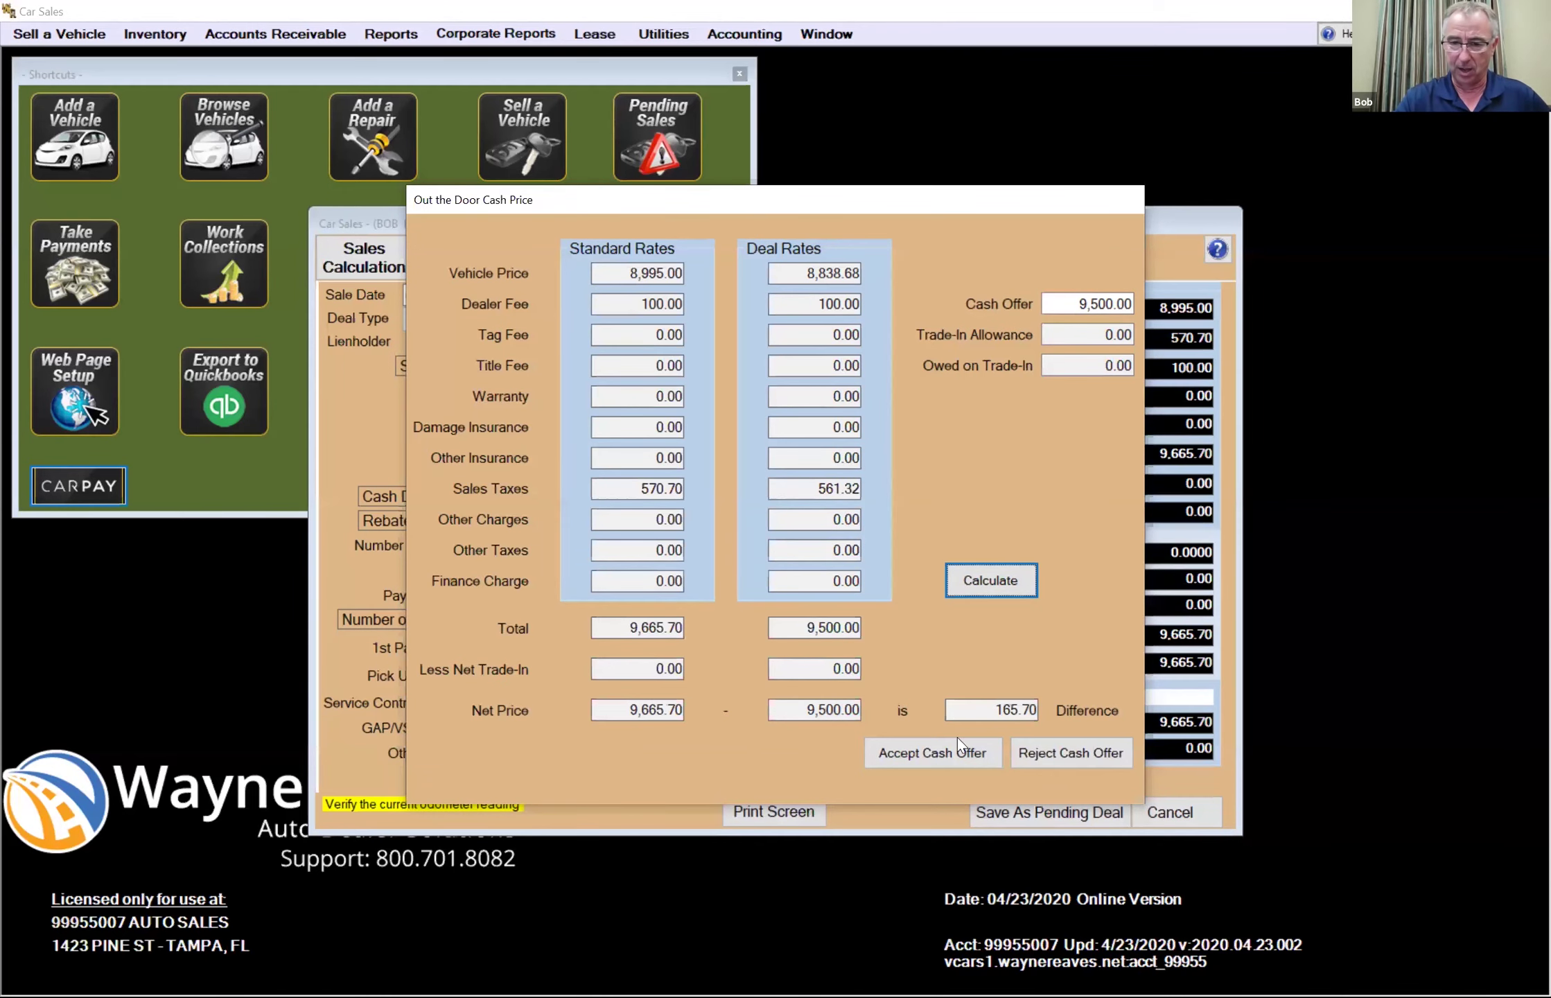
click(954, 761)
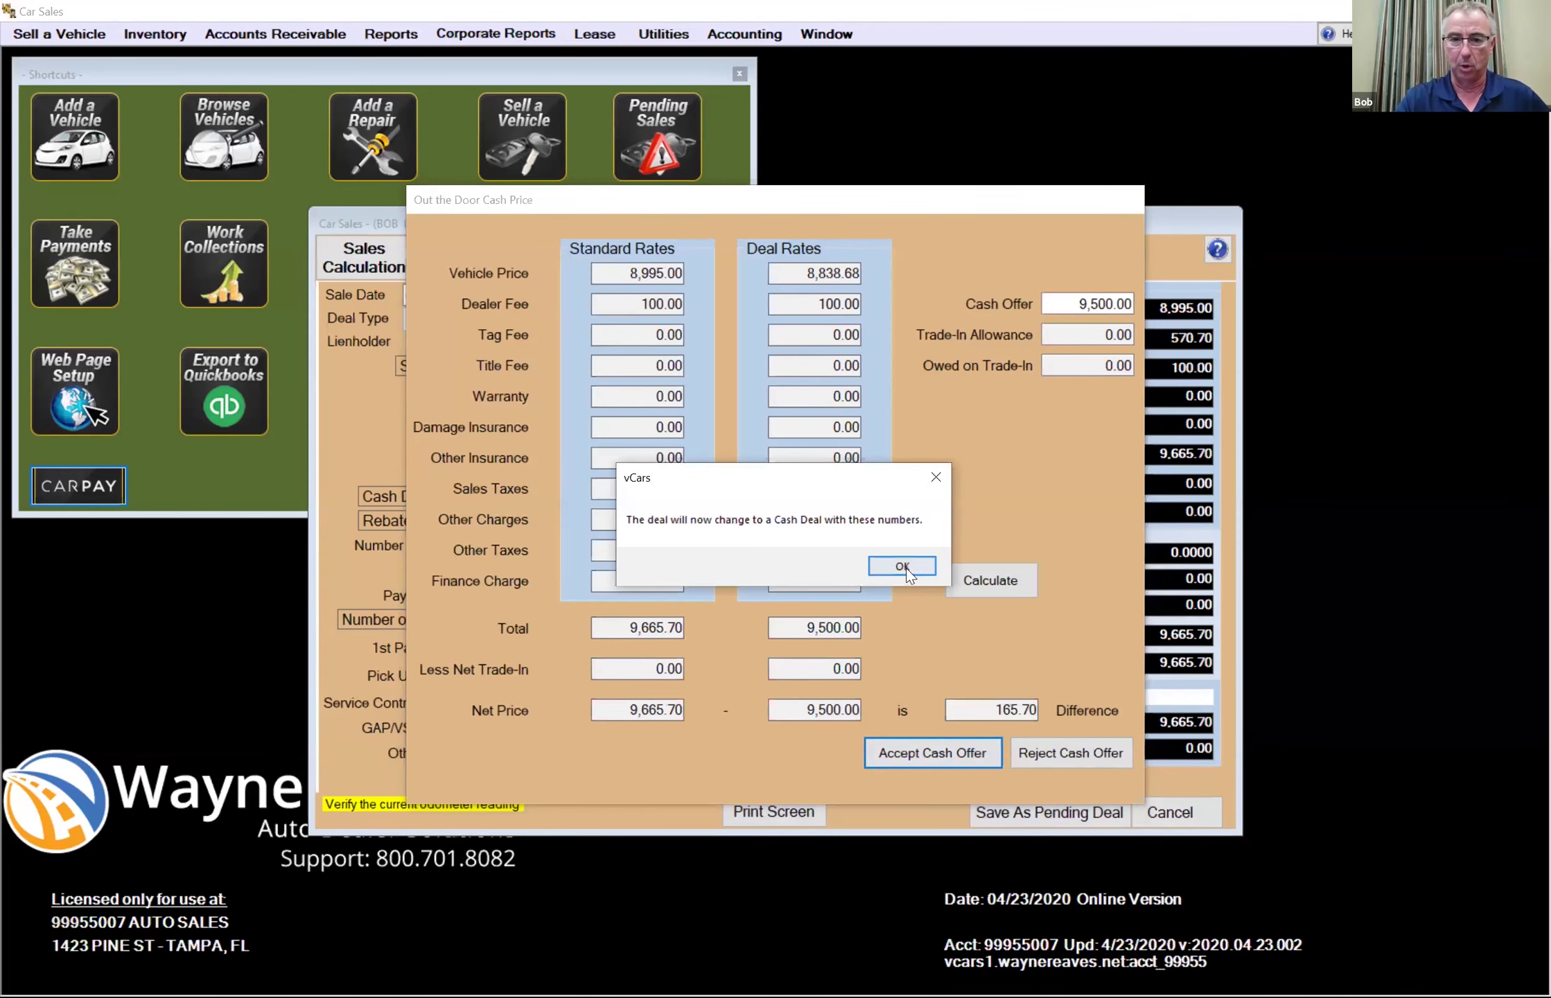
click(904, 566)
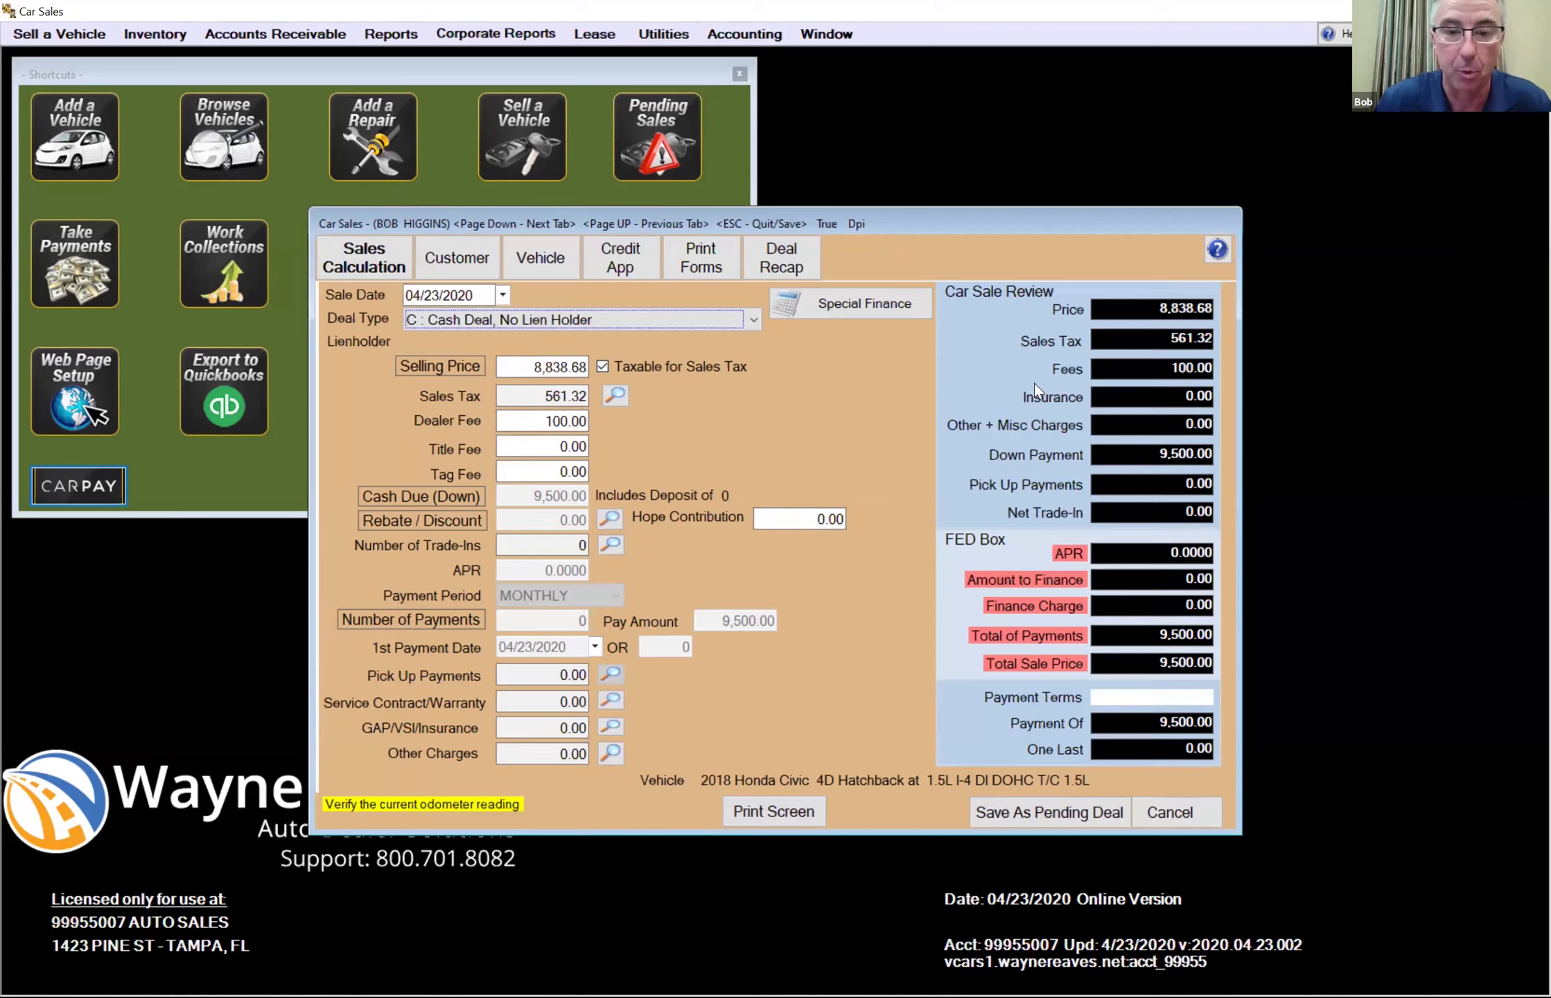
- Change the deal type to Buy Here, Pay Here, Simple Interest and set the selling price to 8,995
click(752, 321)
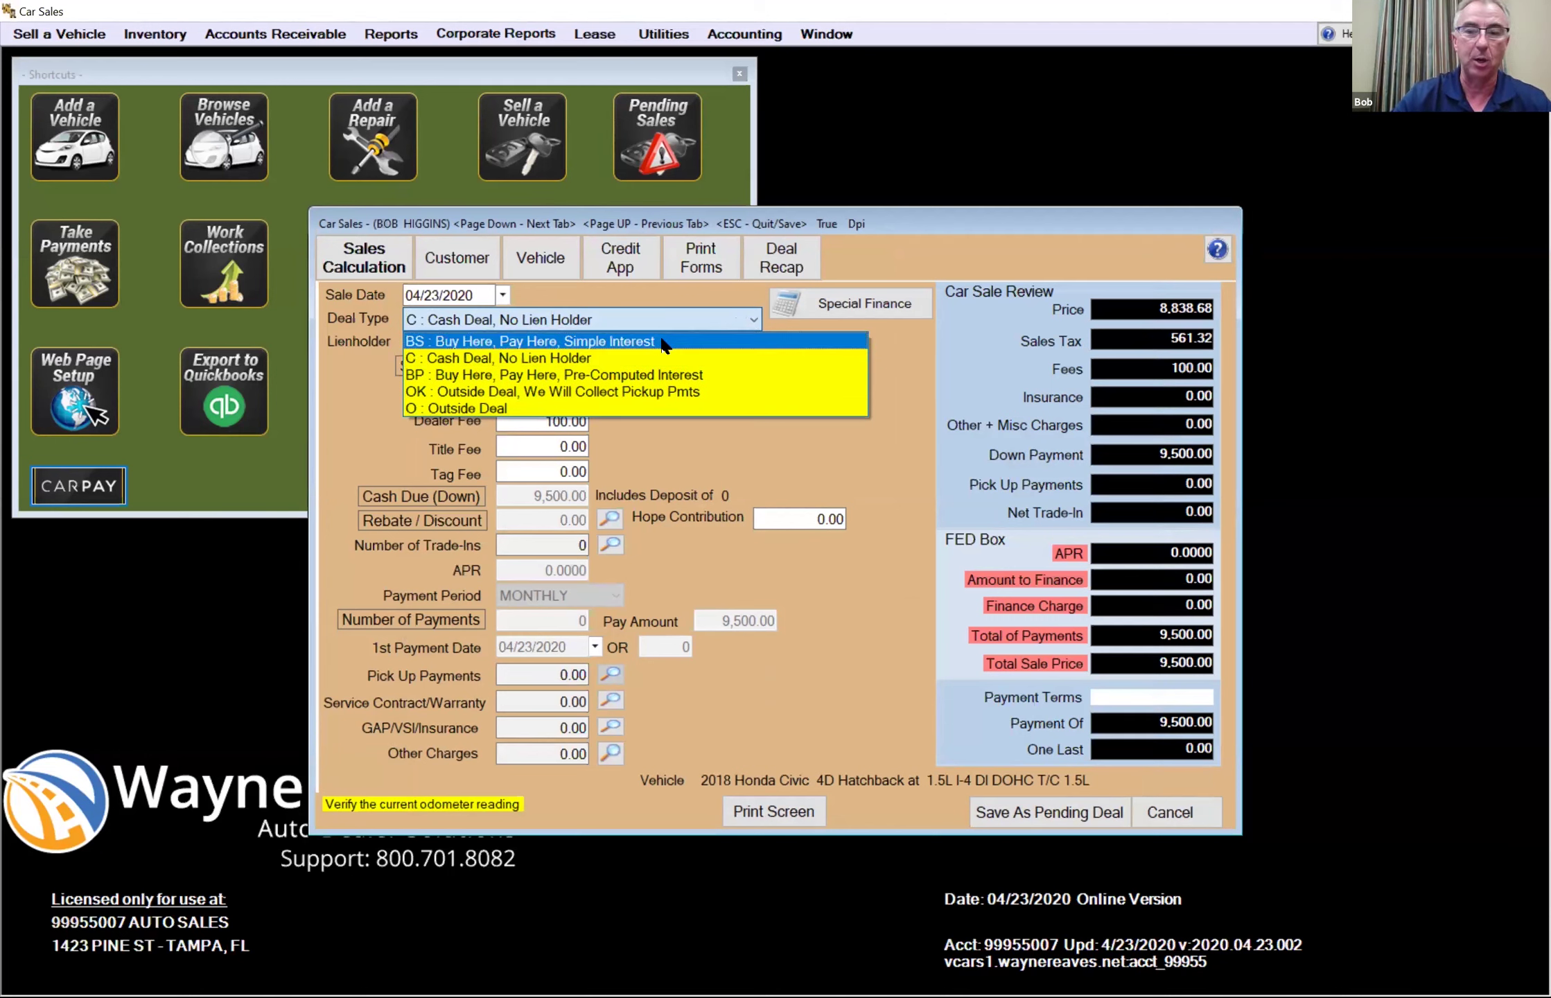
click(663, 342)
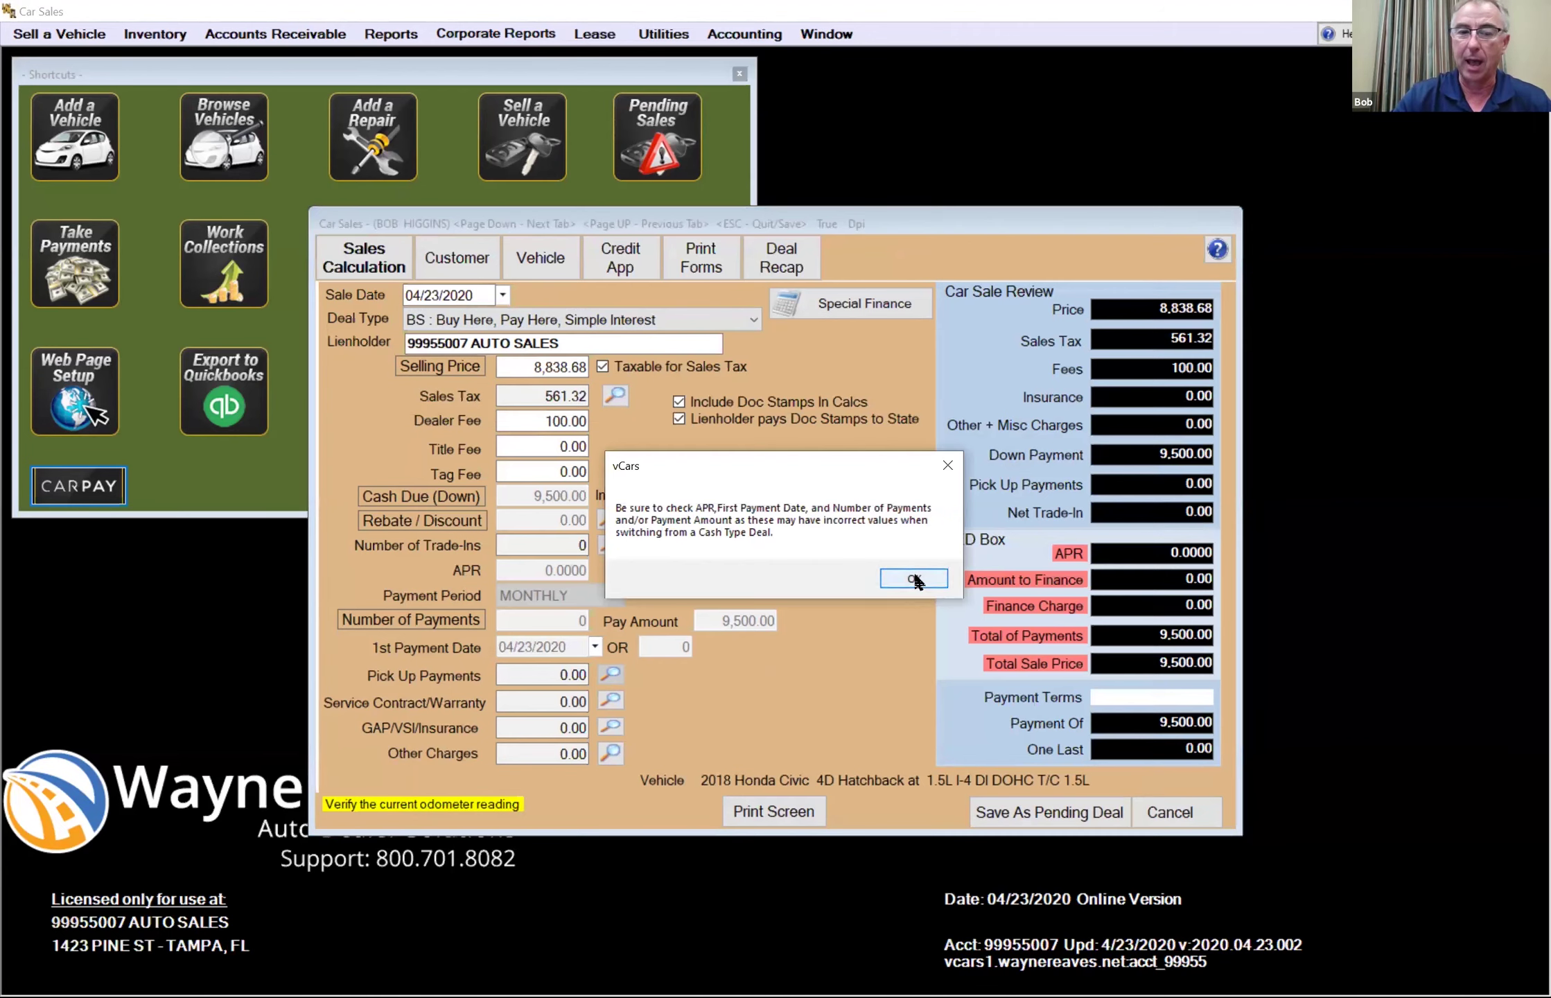
click(913, 578)
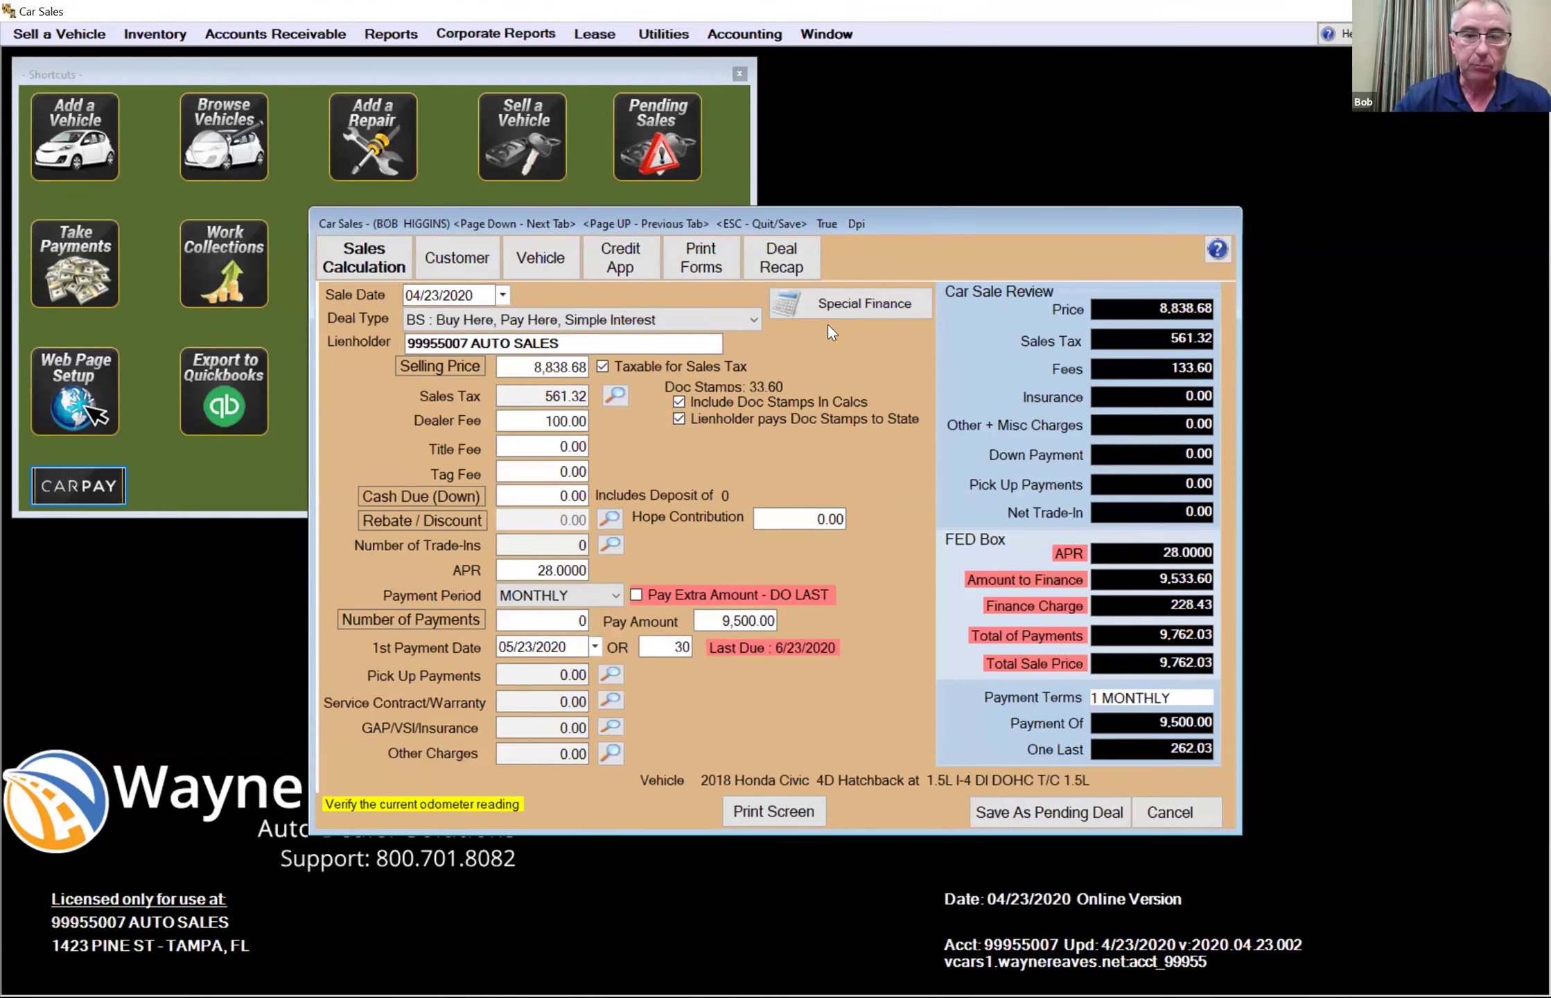
click(579, 361)
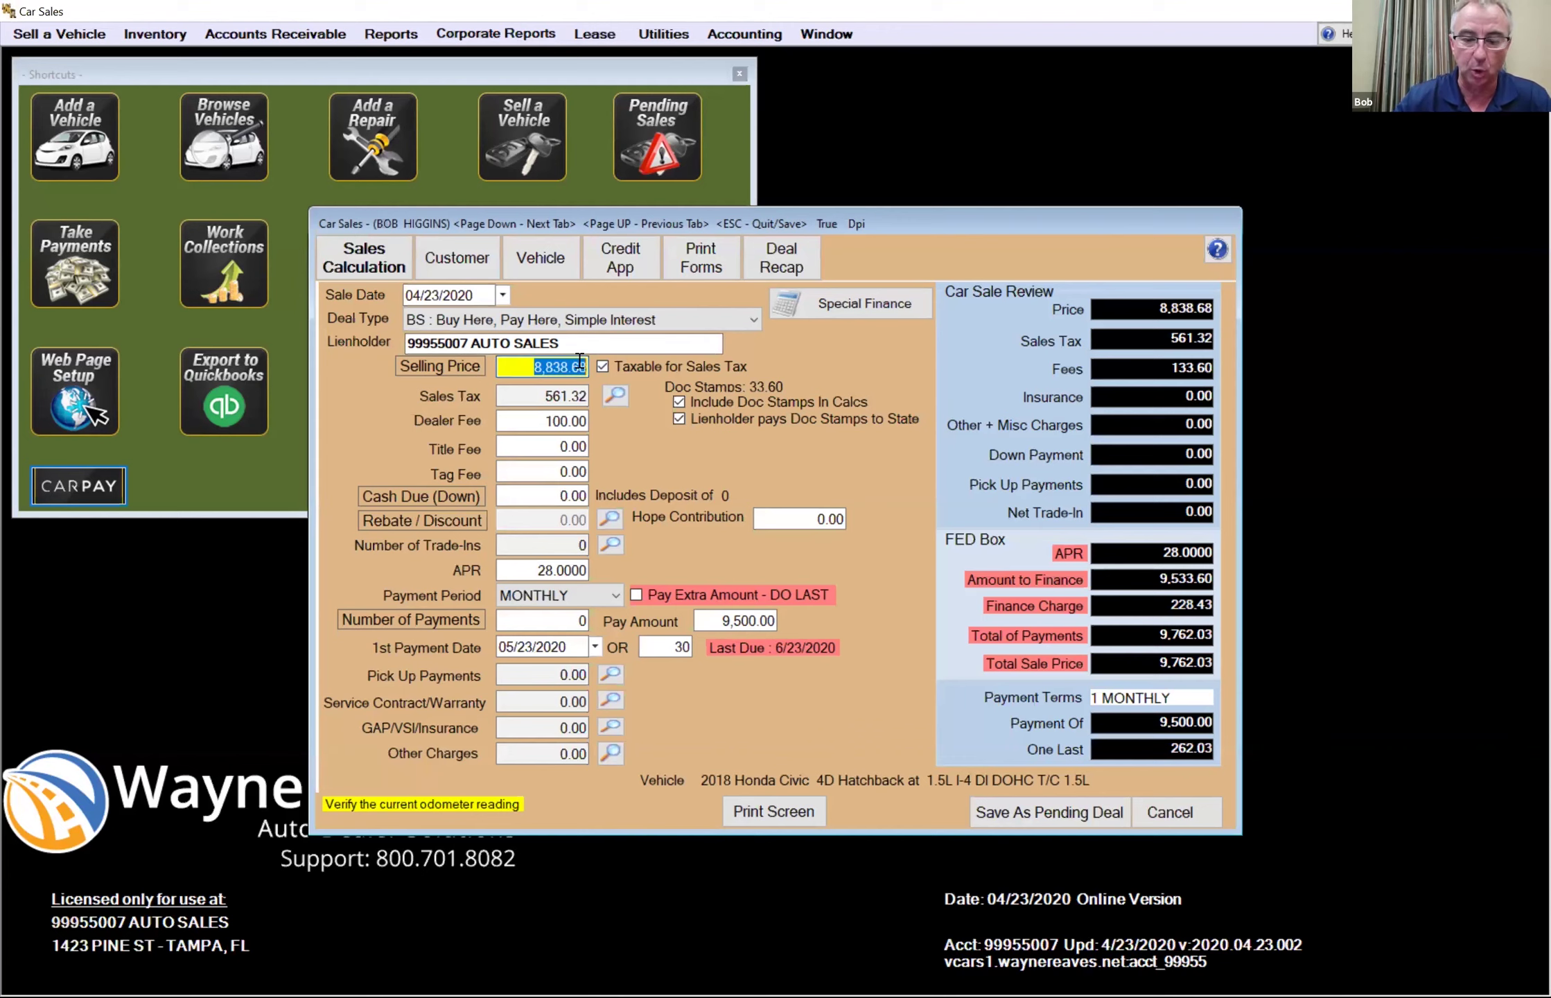
text(8995)
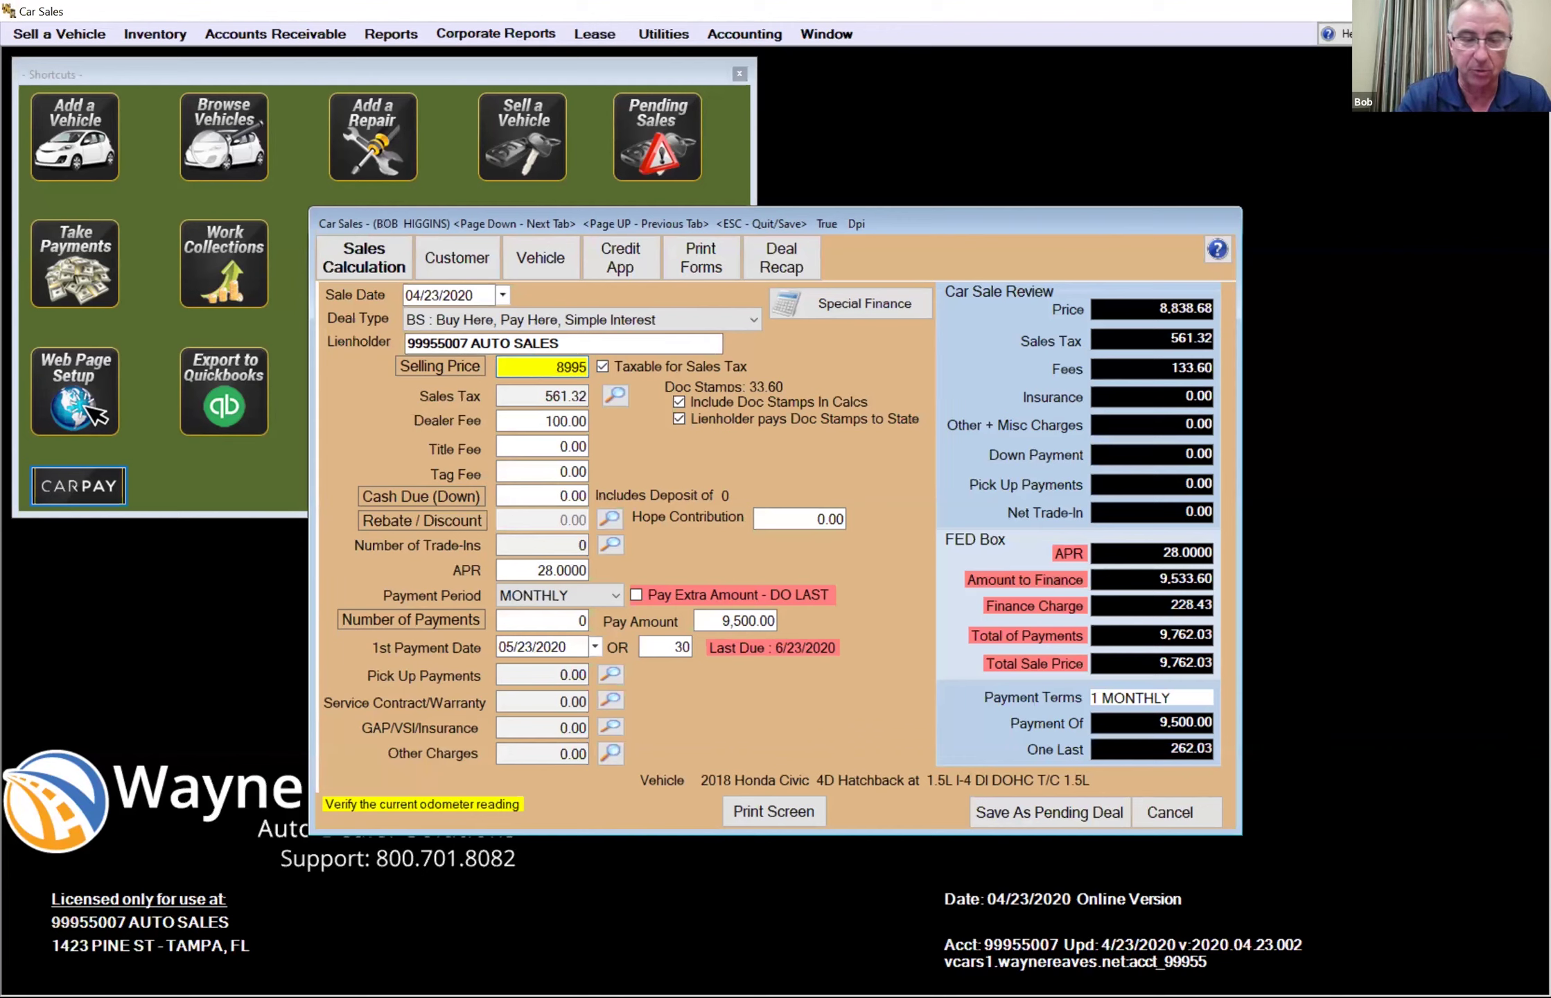
key(Tab)
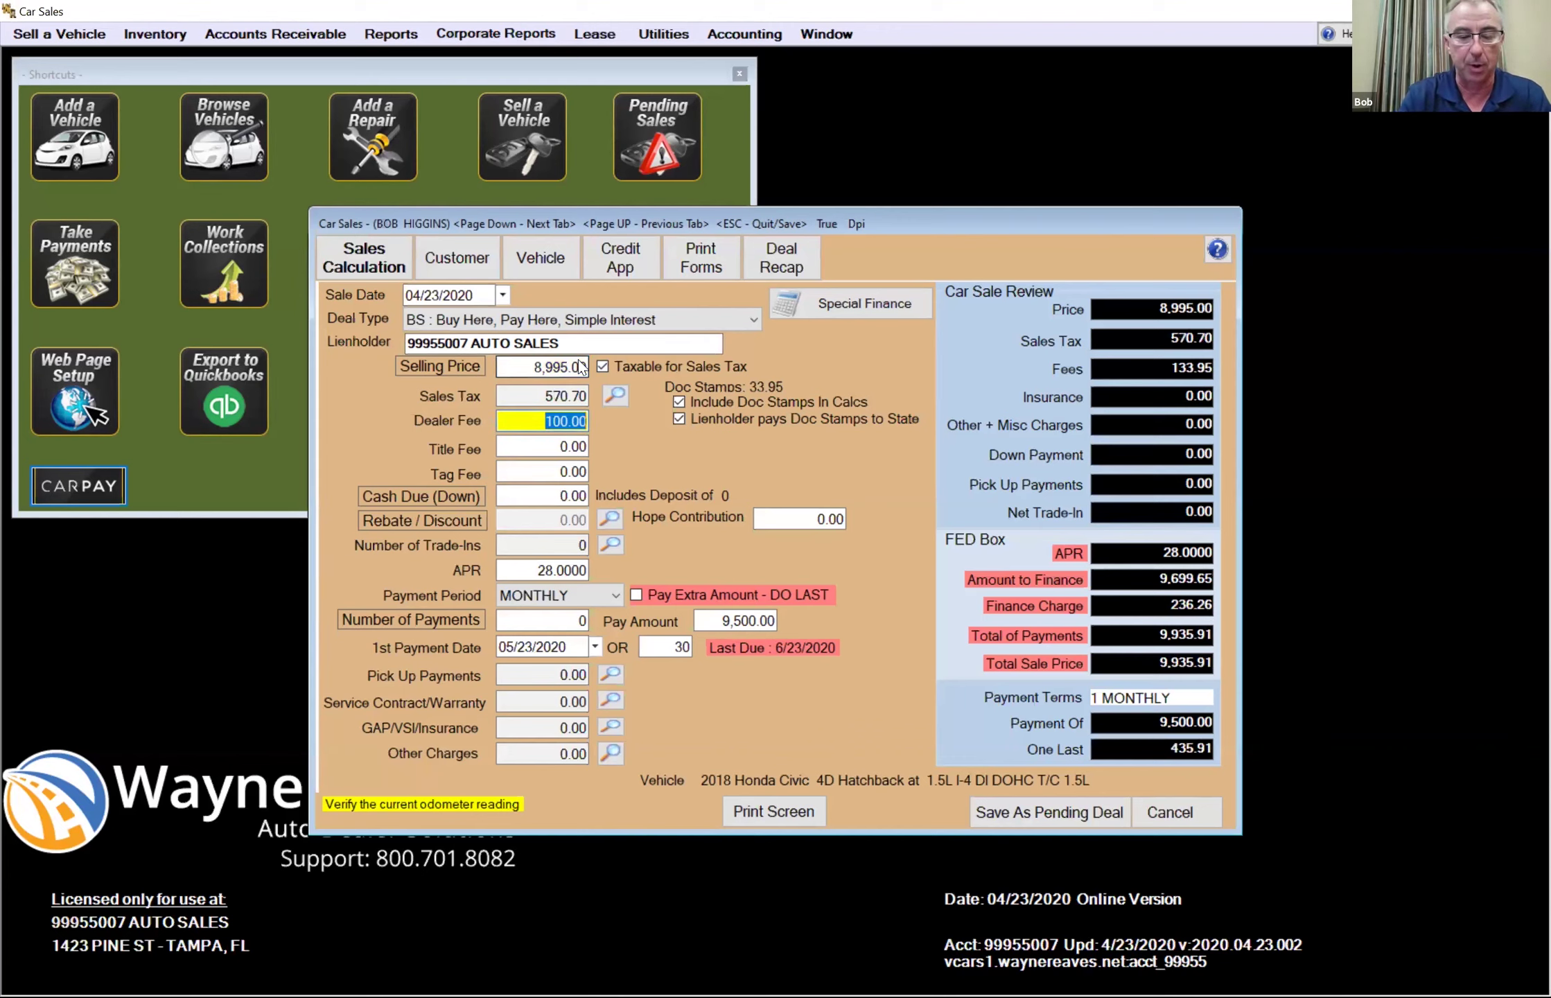
- Set the cash due down to 1,500 and the pay amount to 400, accepting the maximum allowed APR
key(Tab)
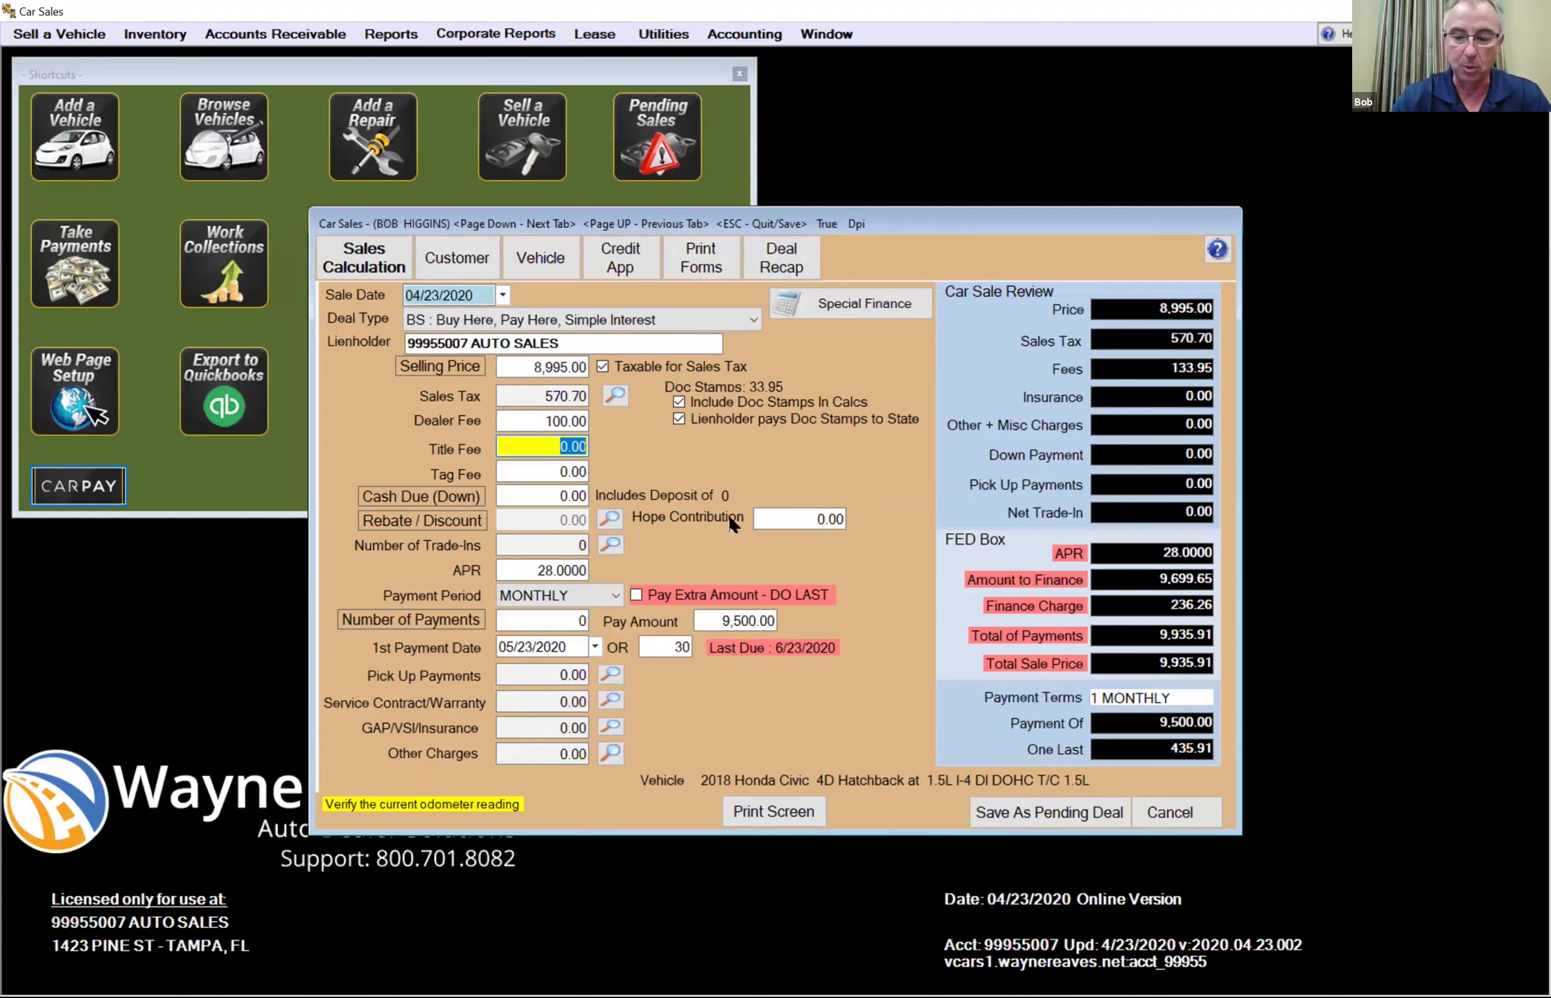
key(Tab)
key(Tab)
text(1,500)
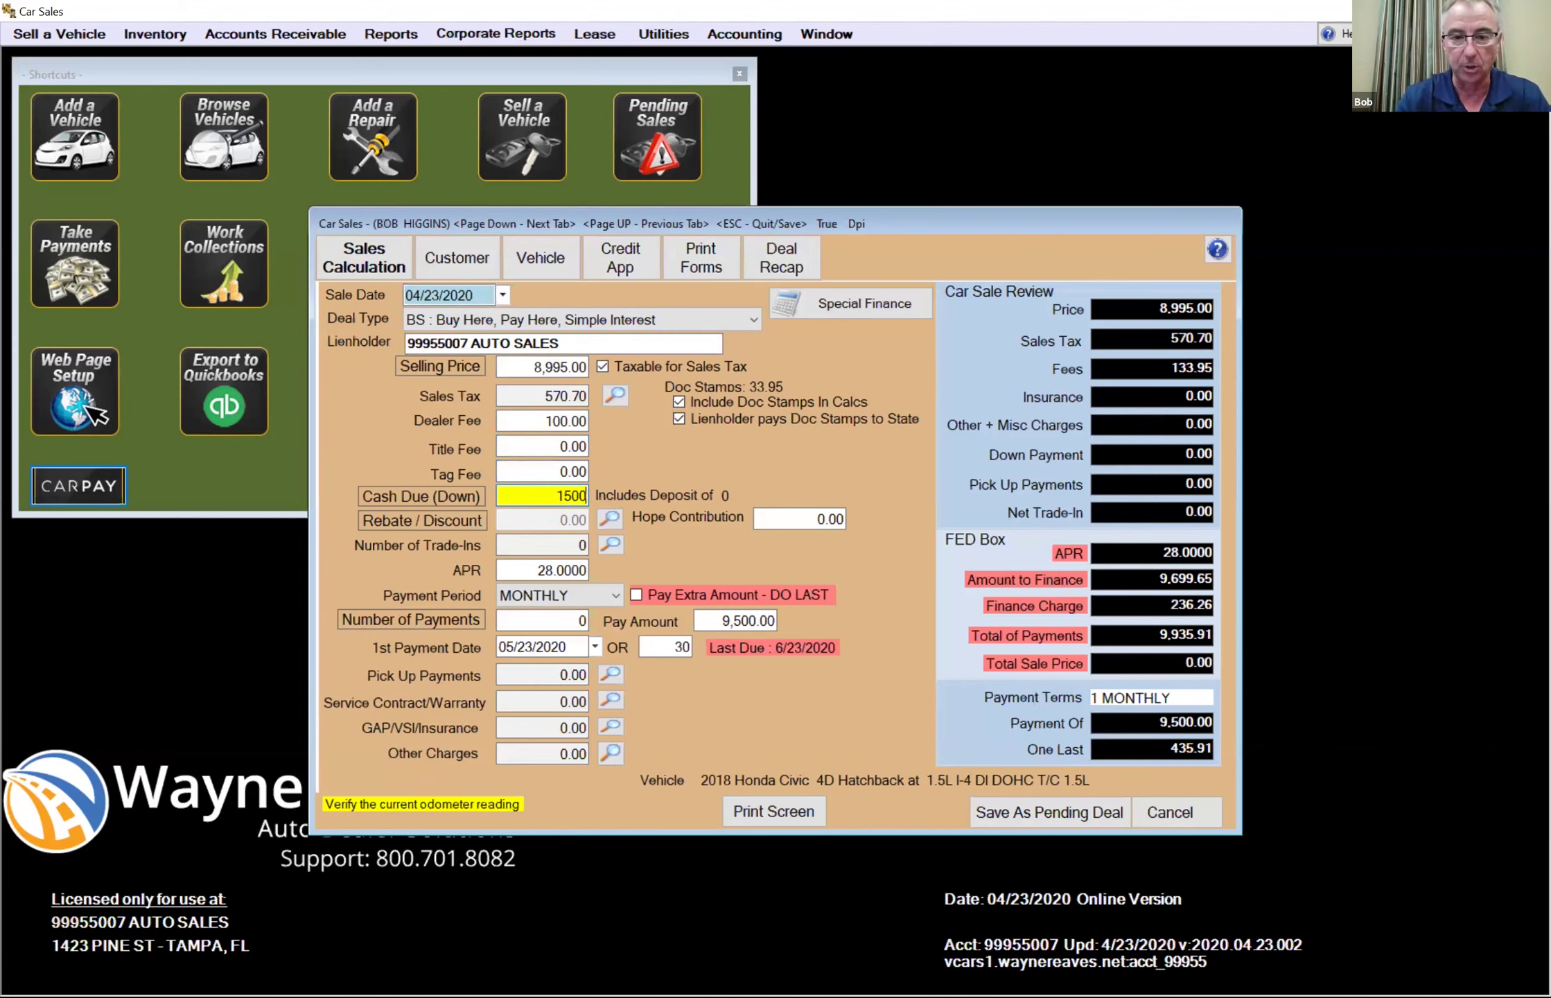
key(Tab)
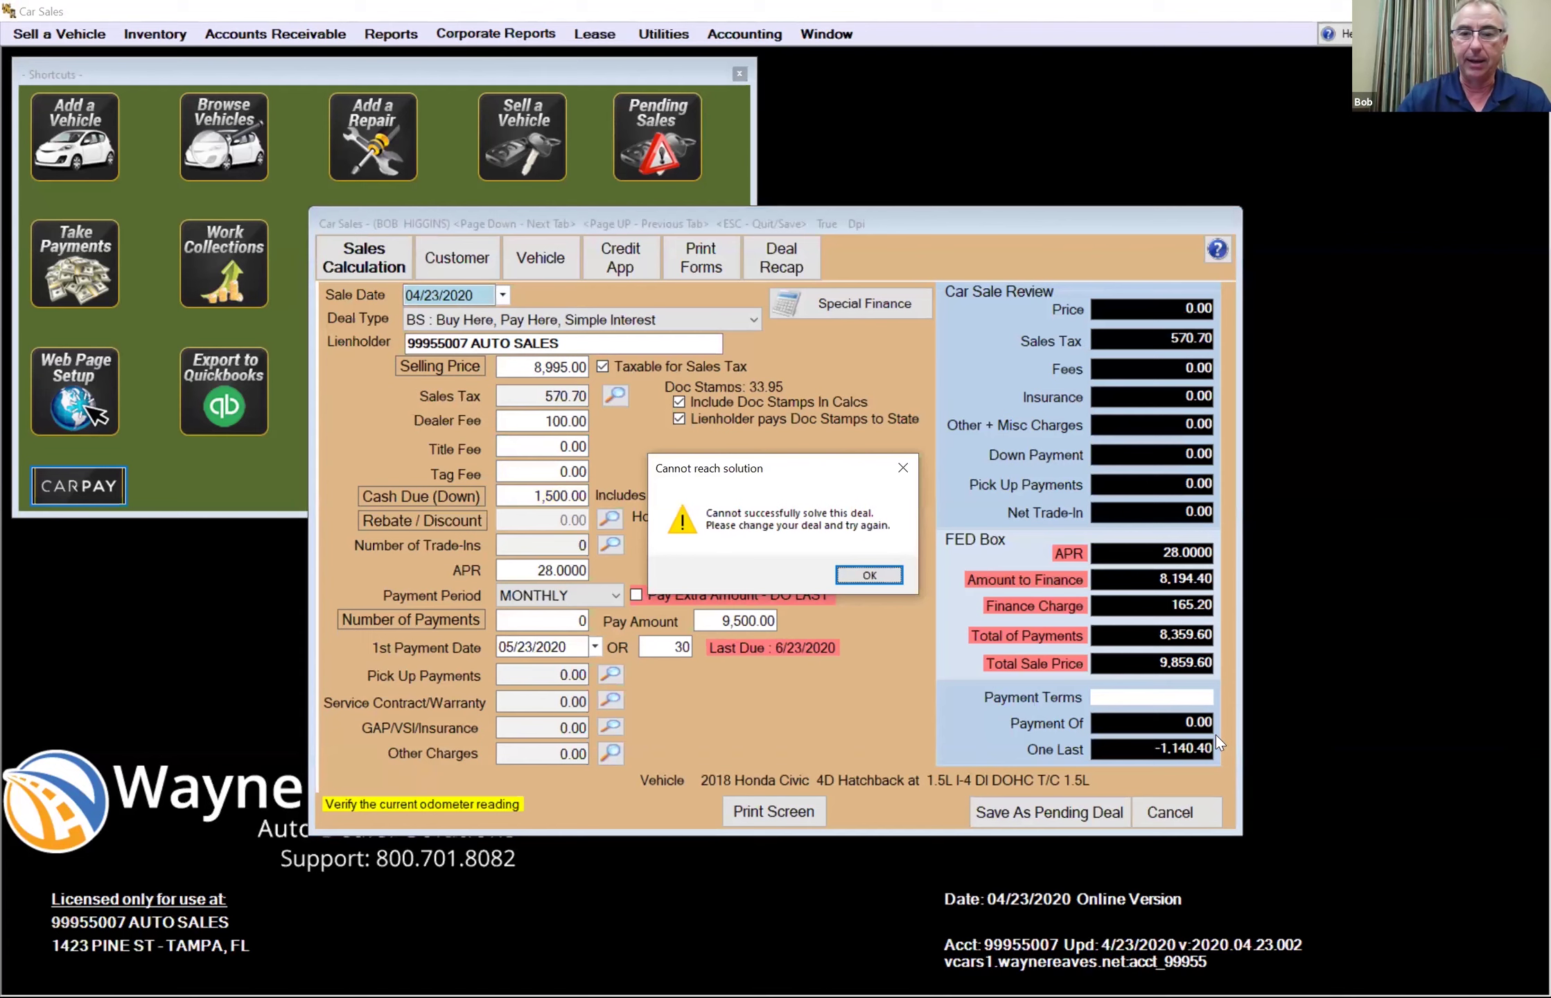
click(868, 574)
click(756, 618)
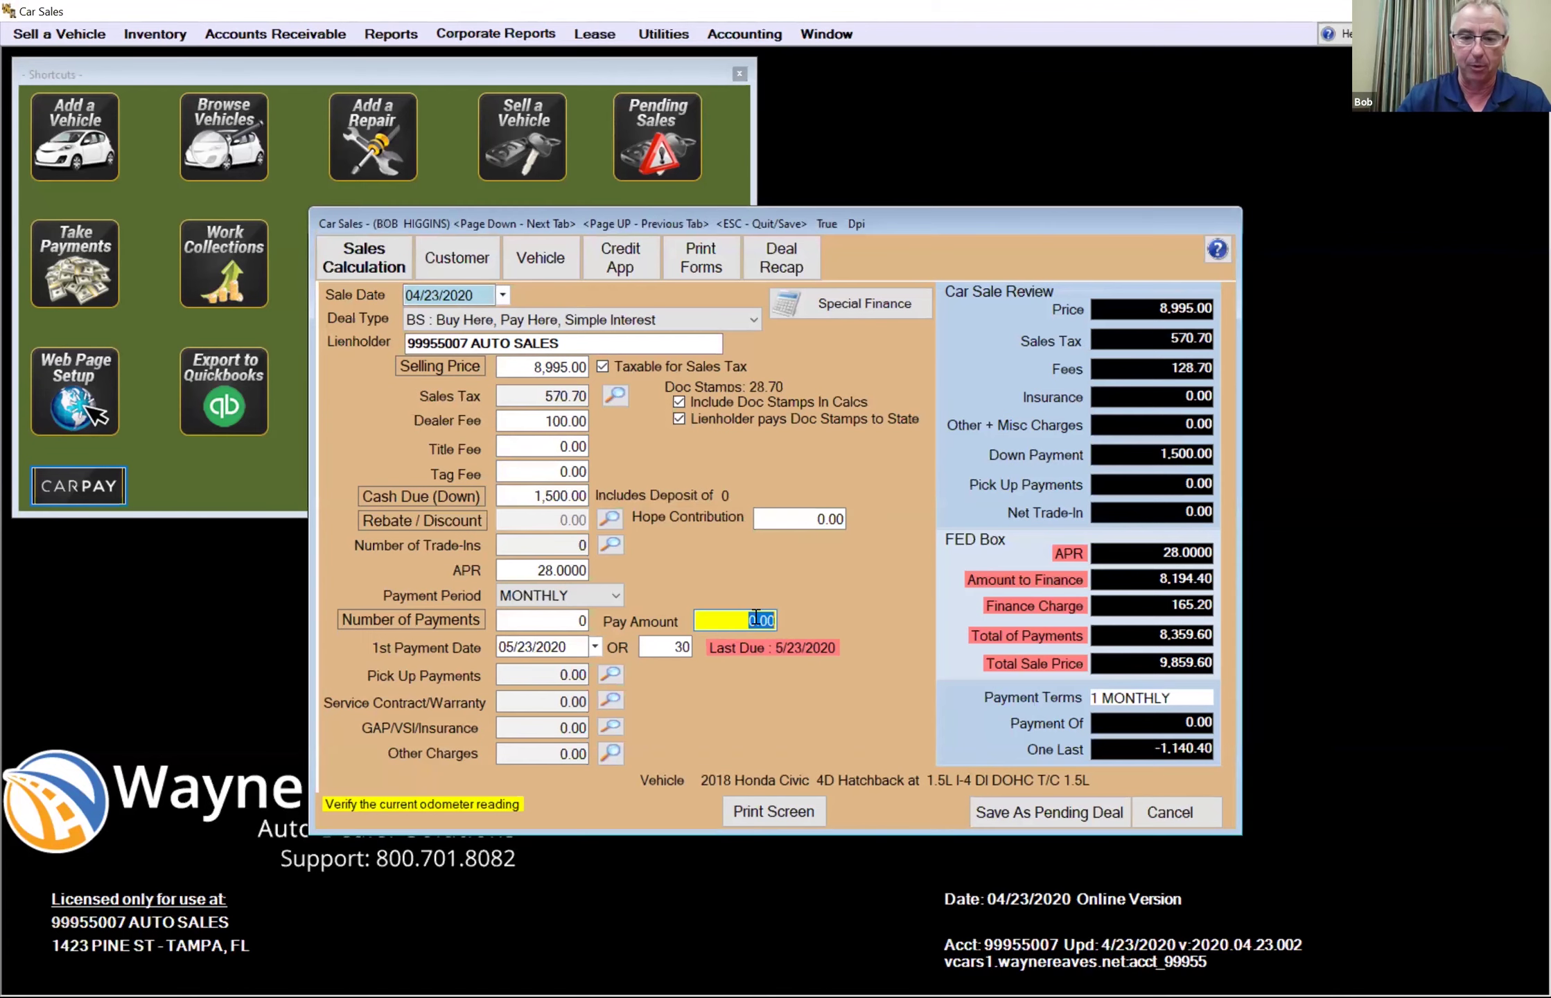
text(400)
key(Return)
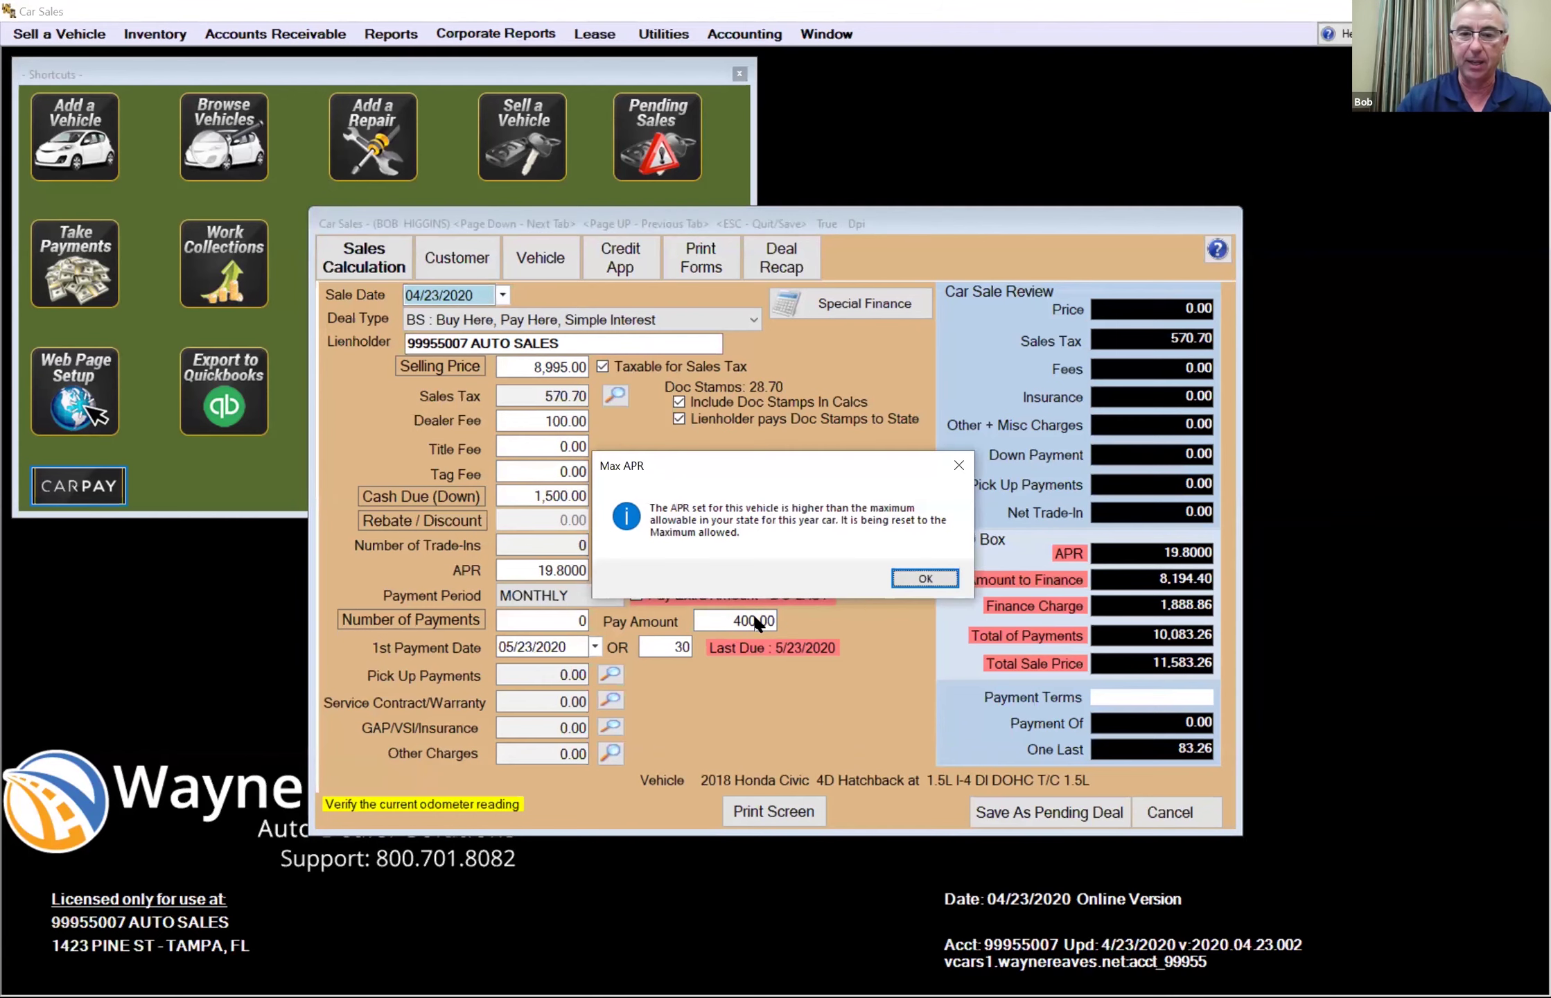
click(933, 576)
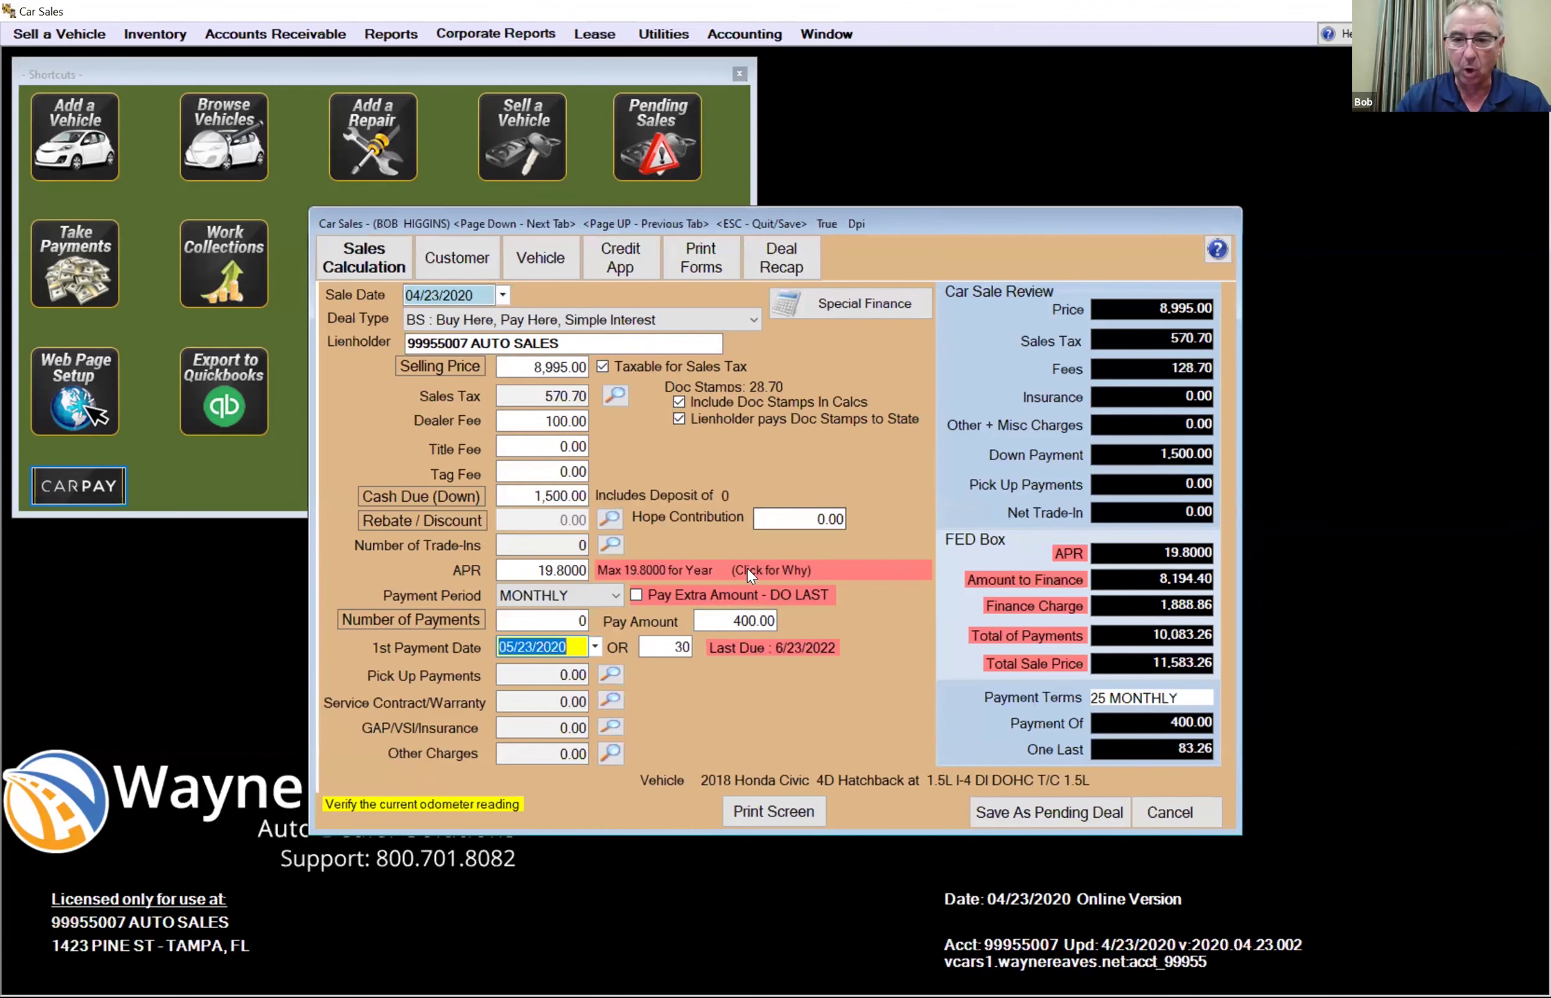
- Try to set the deal's APR to 28 and view the explanation of the maximum rate
click(560, 558)
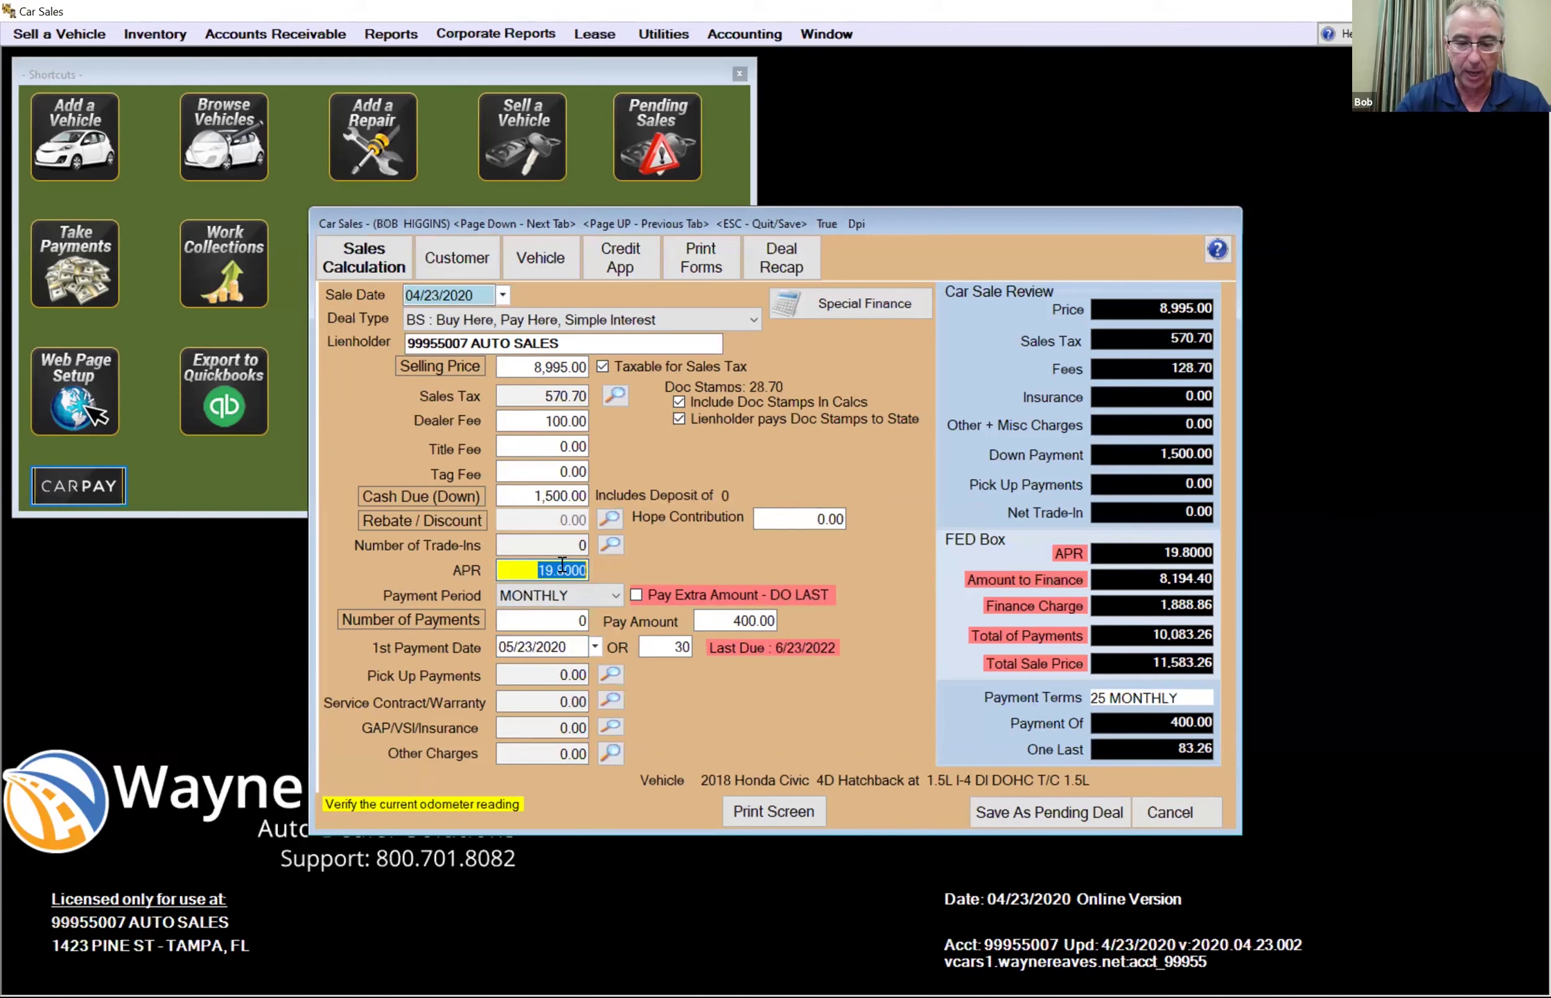
text(28)
click(560, 565)
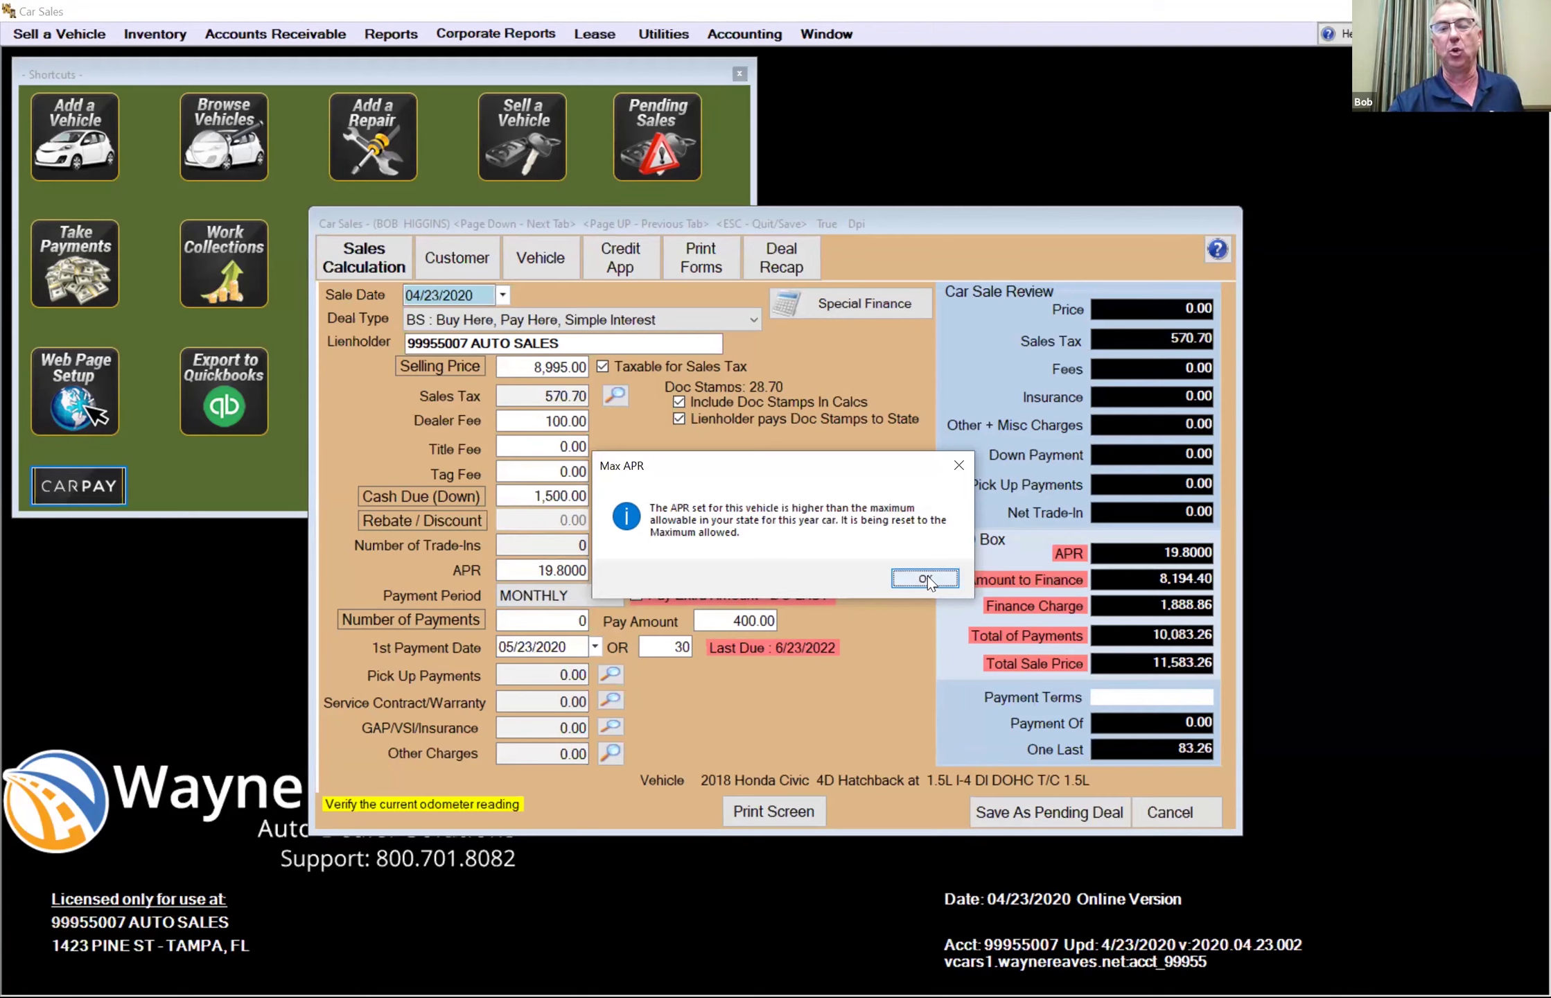
click(927, 576)
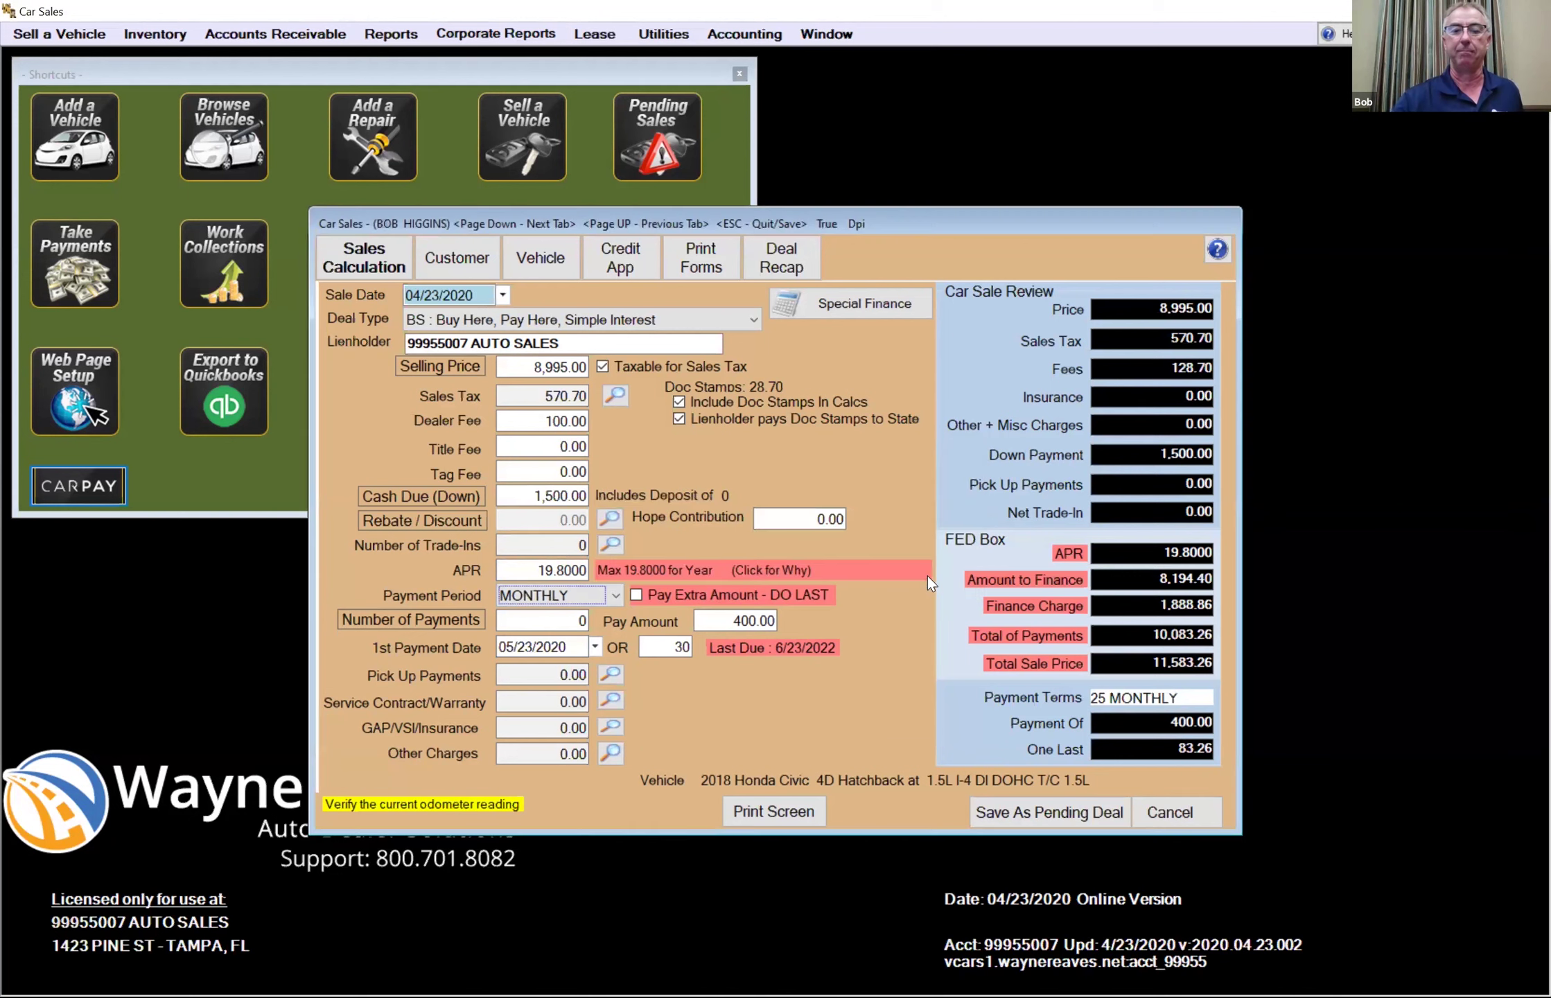
click(789, 570)
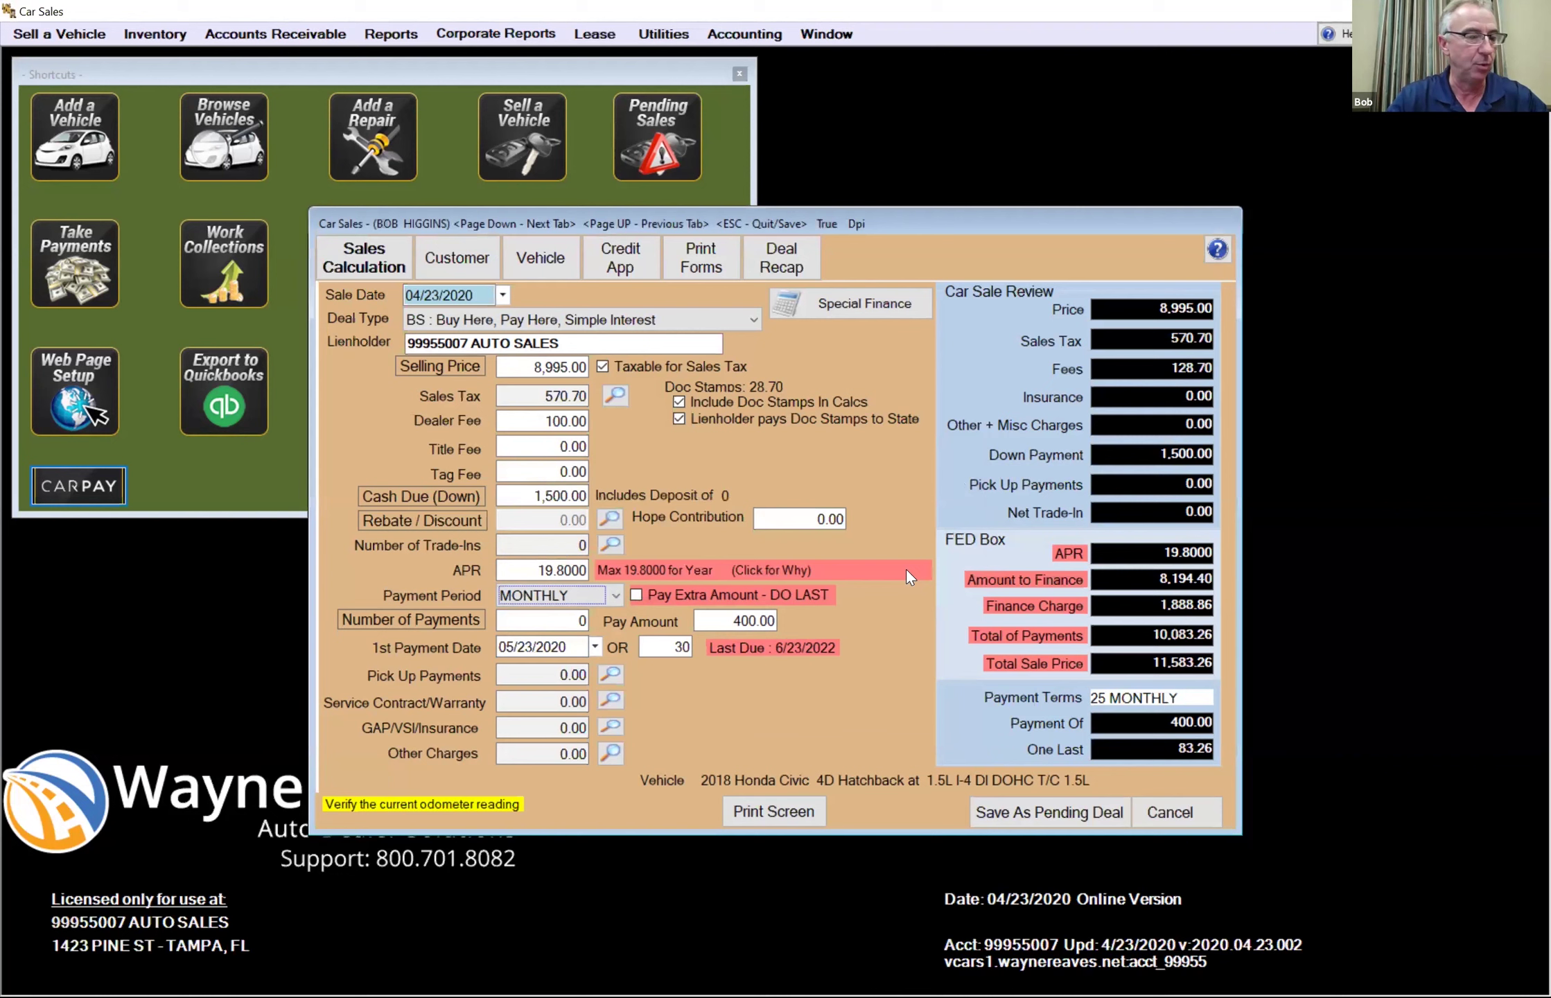
click(916, 573)
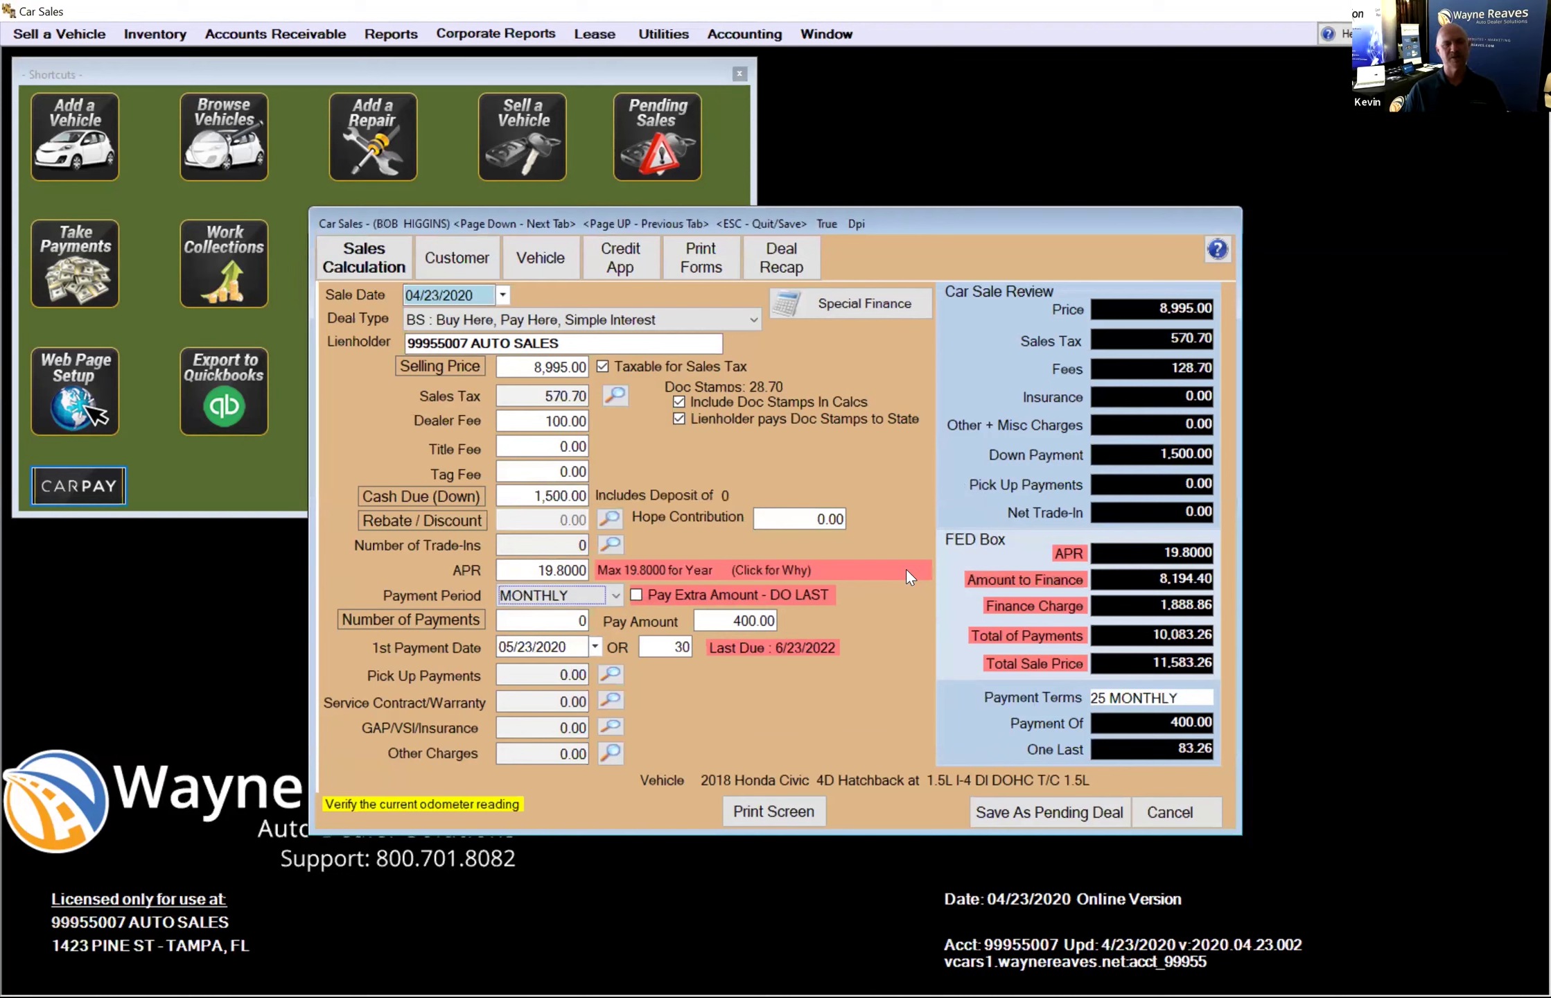
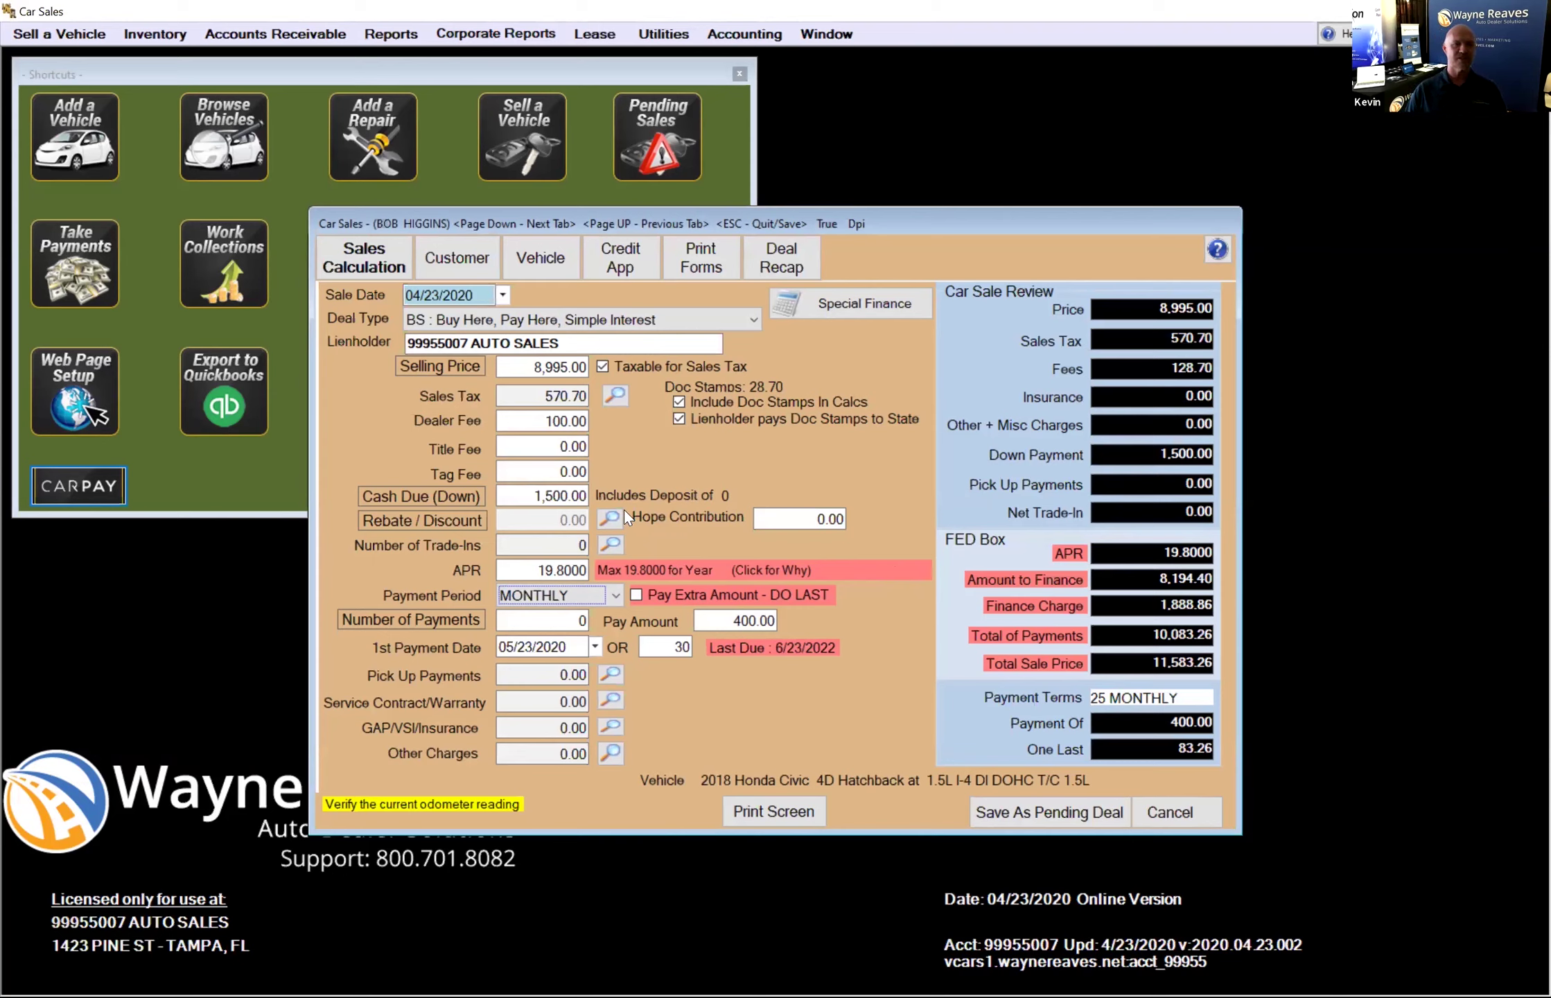
- Lower the cash due down to 1,200 and set the payment period to BI-WEEKLY
click(567, 495)
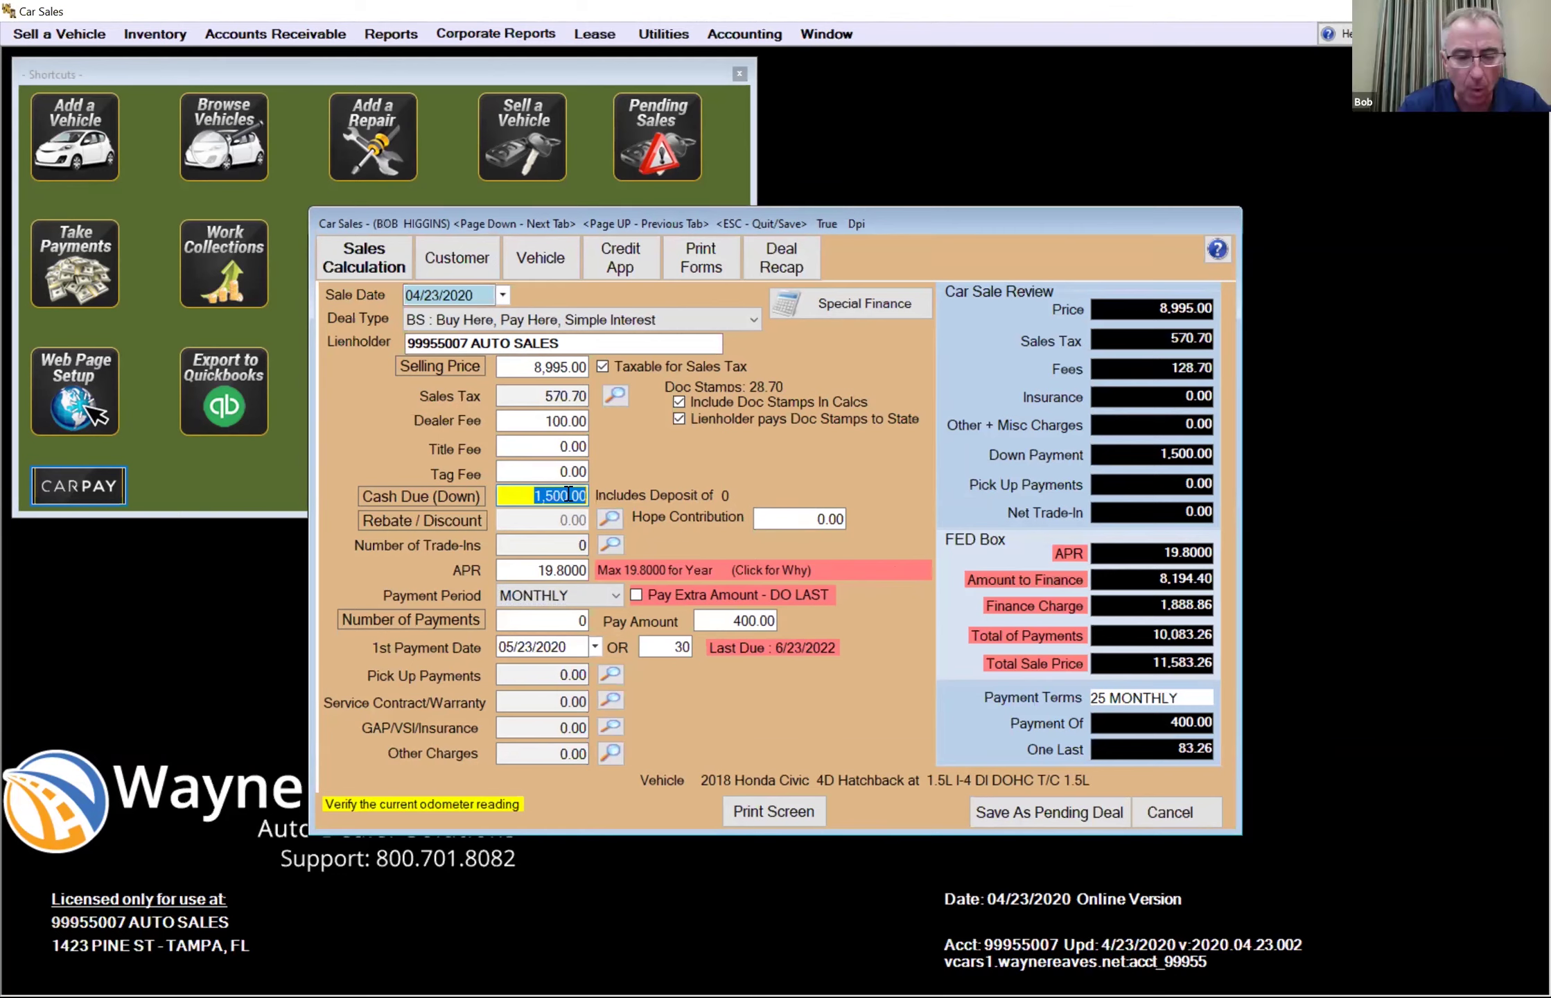
text(1200)
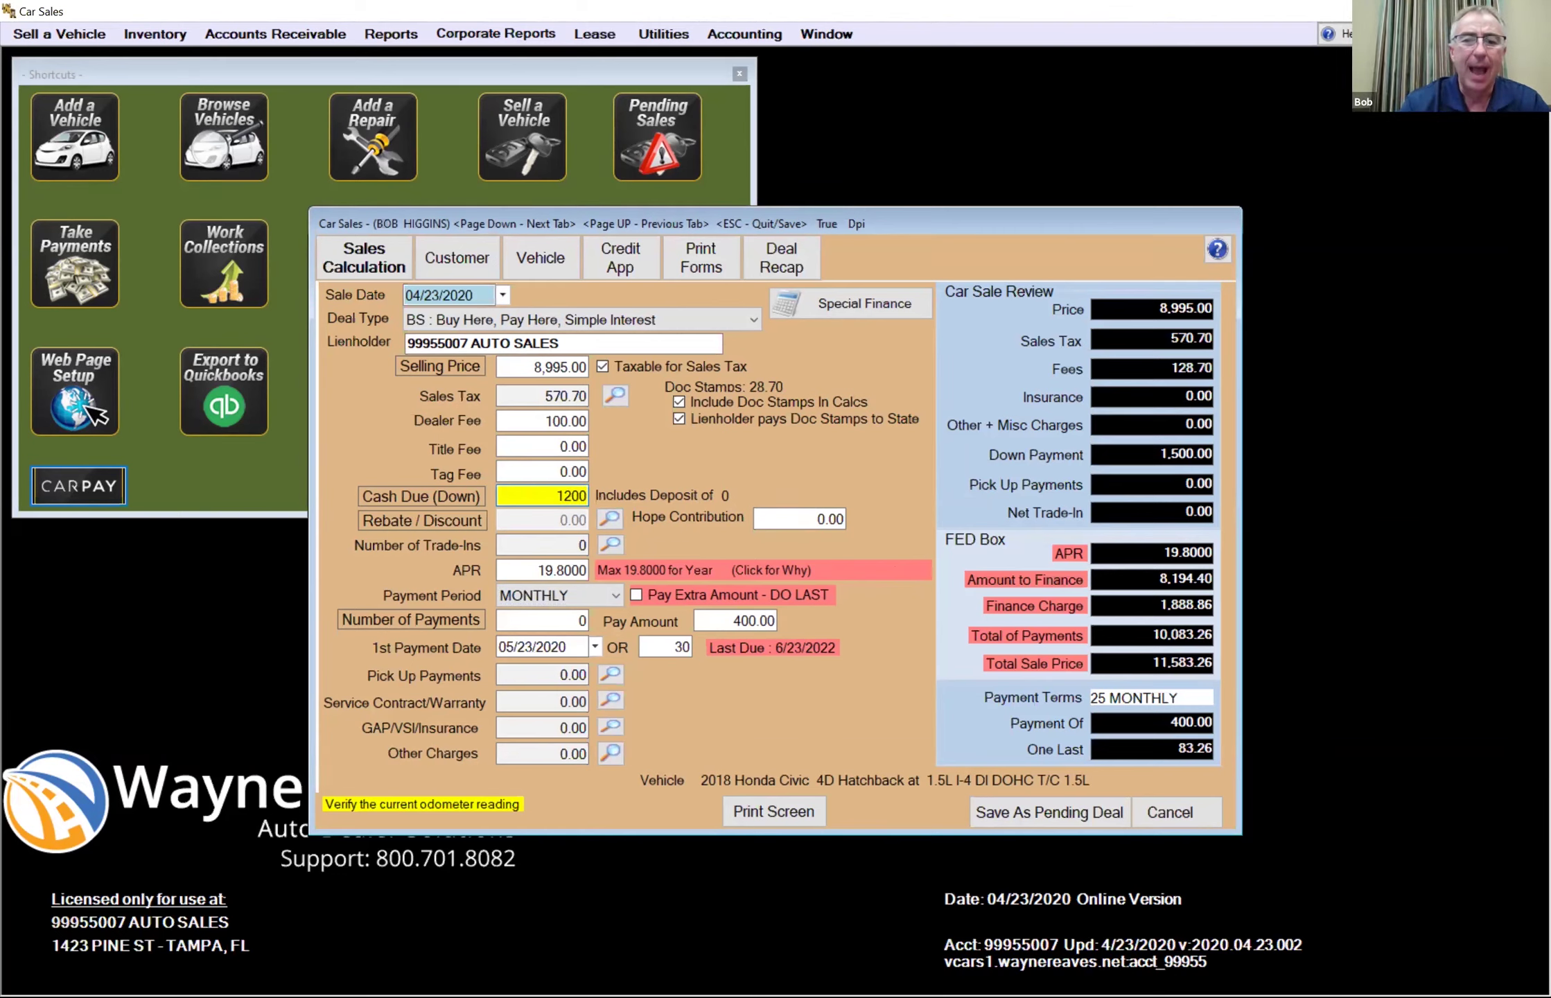
key(Tab)
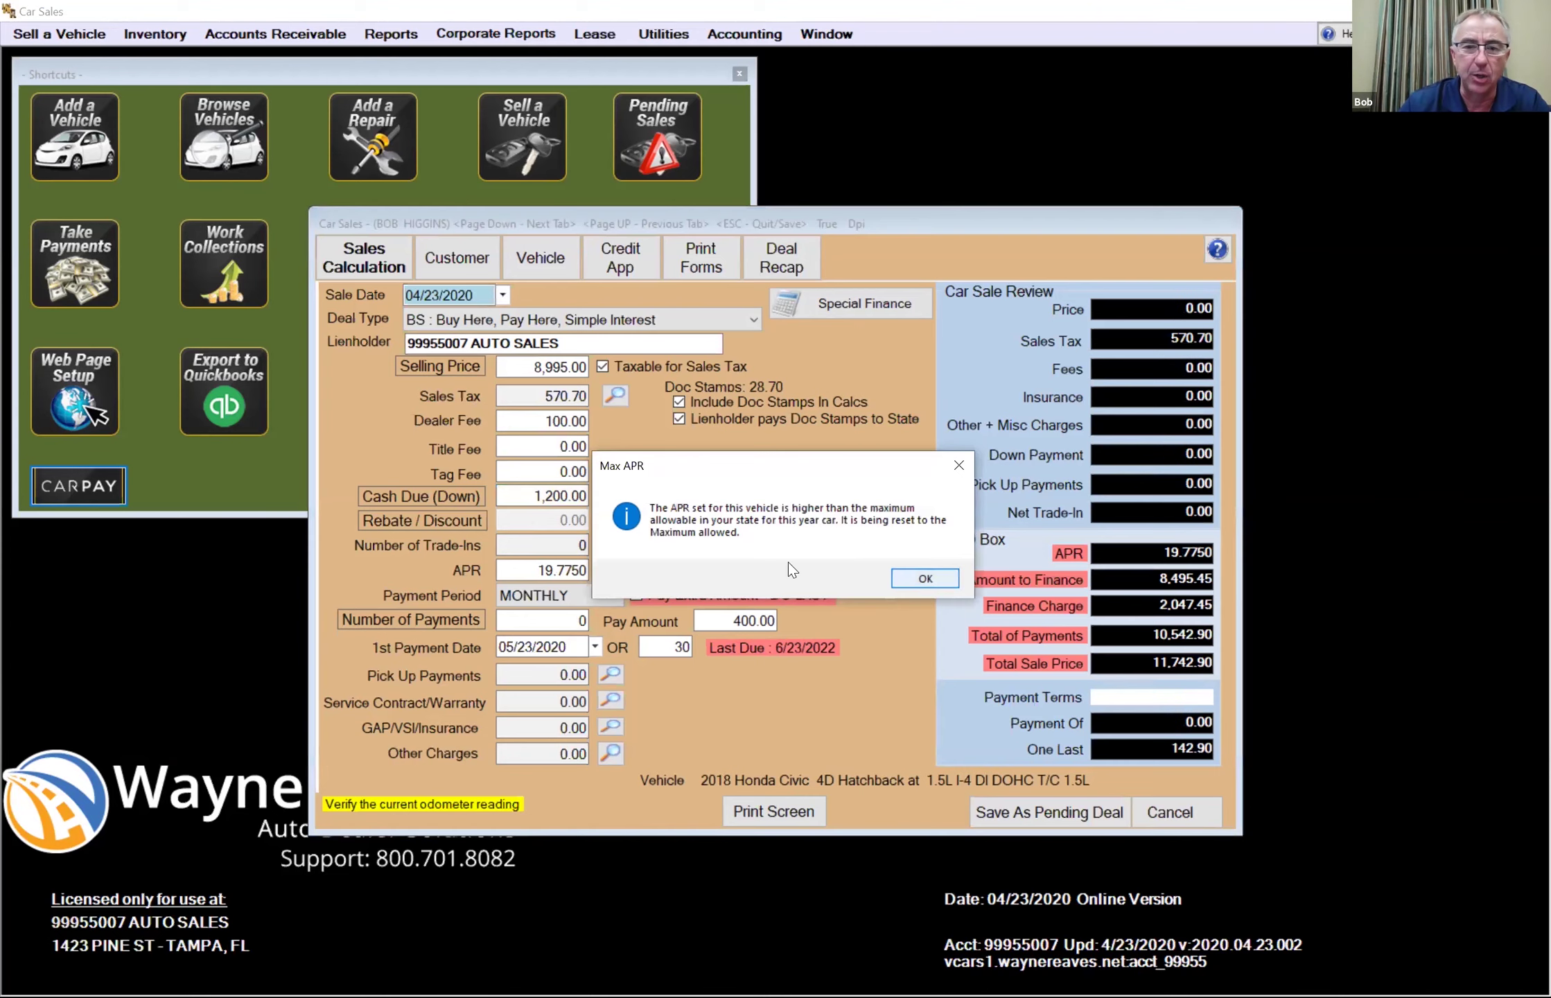
key(Return)
click(620, 595)
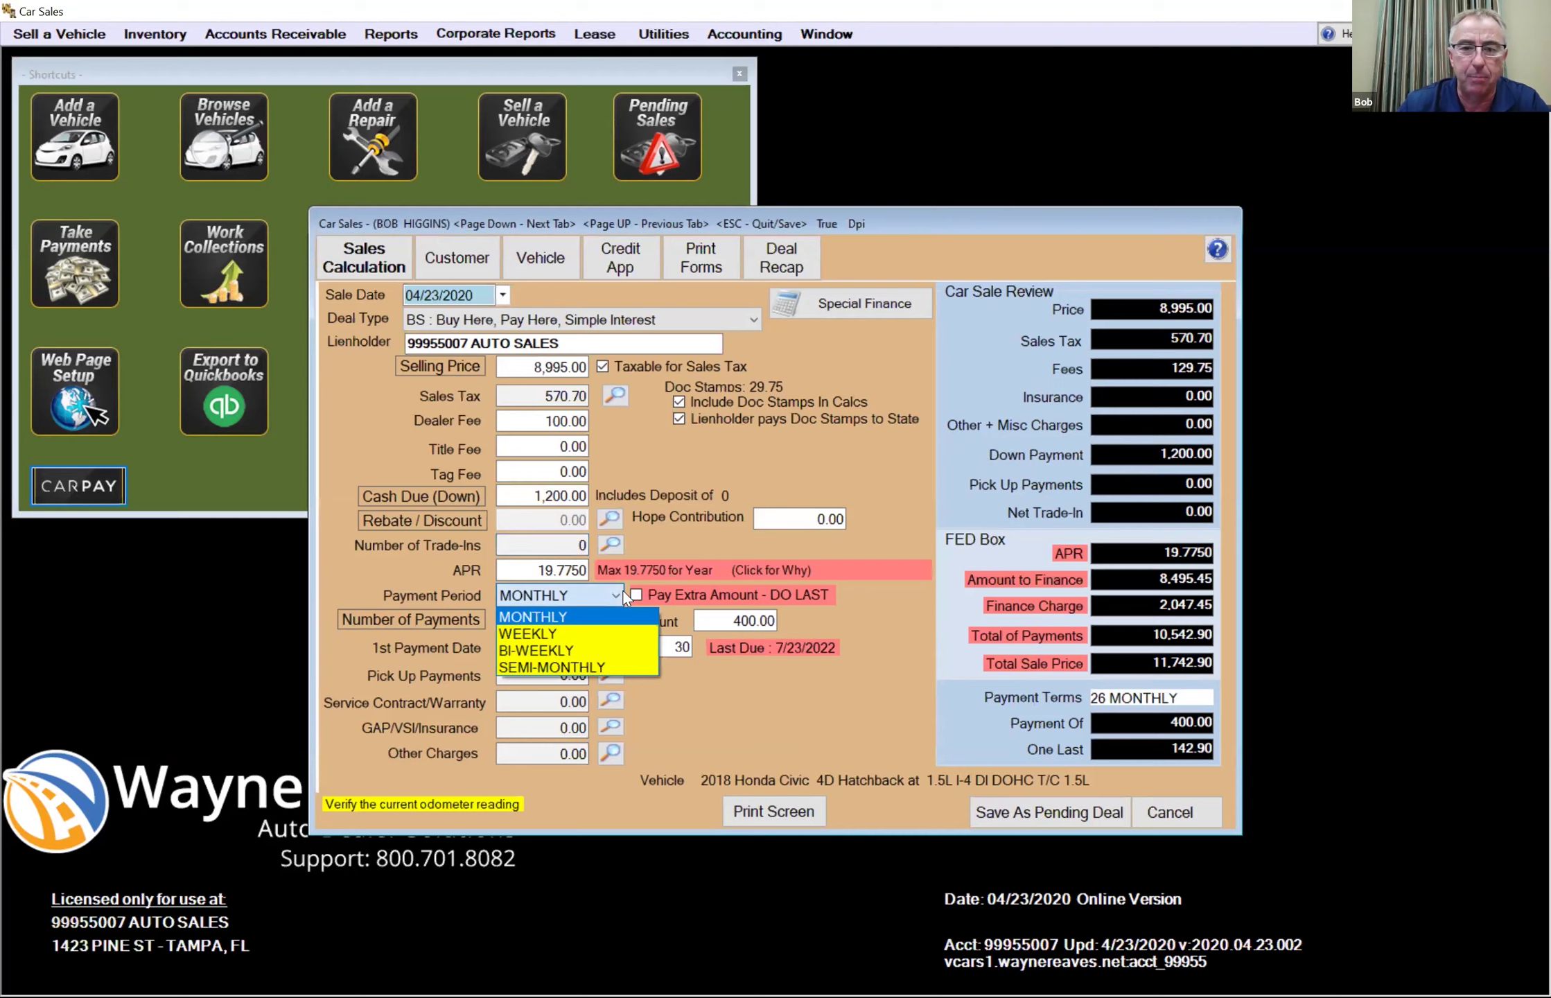
click(531, 649)
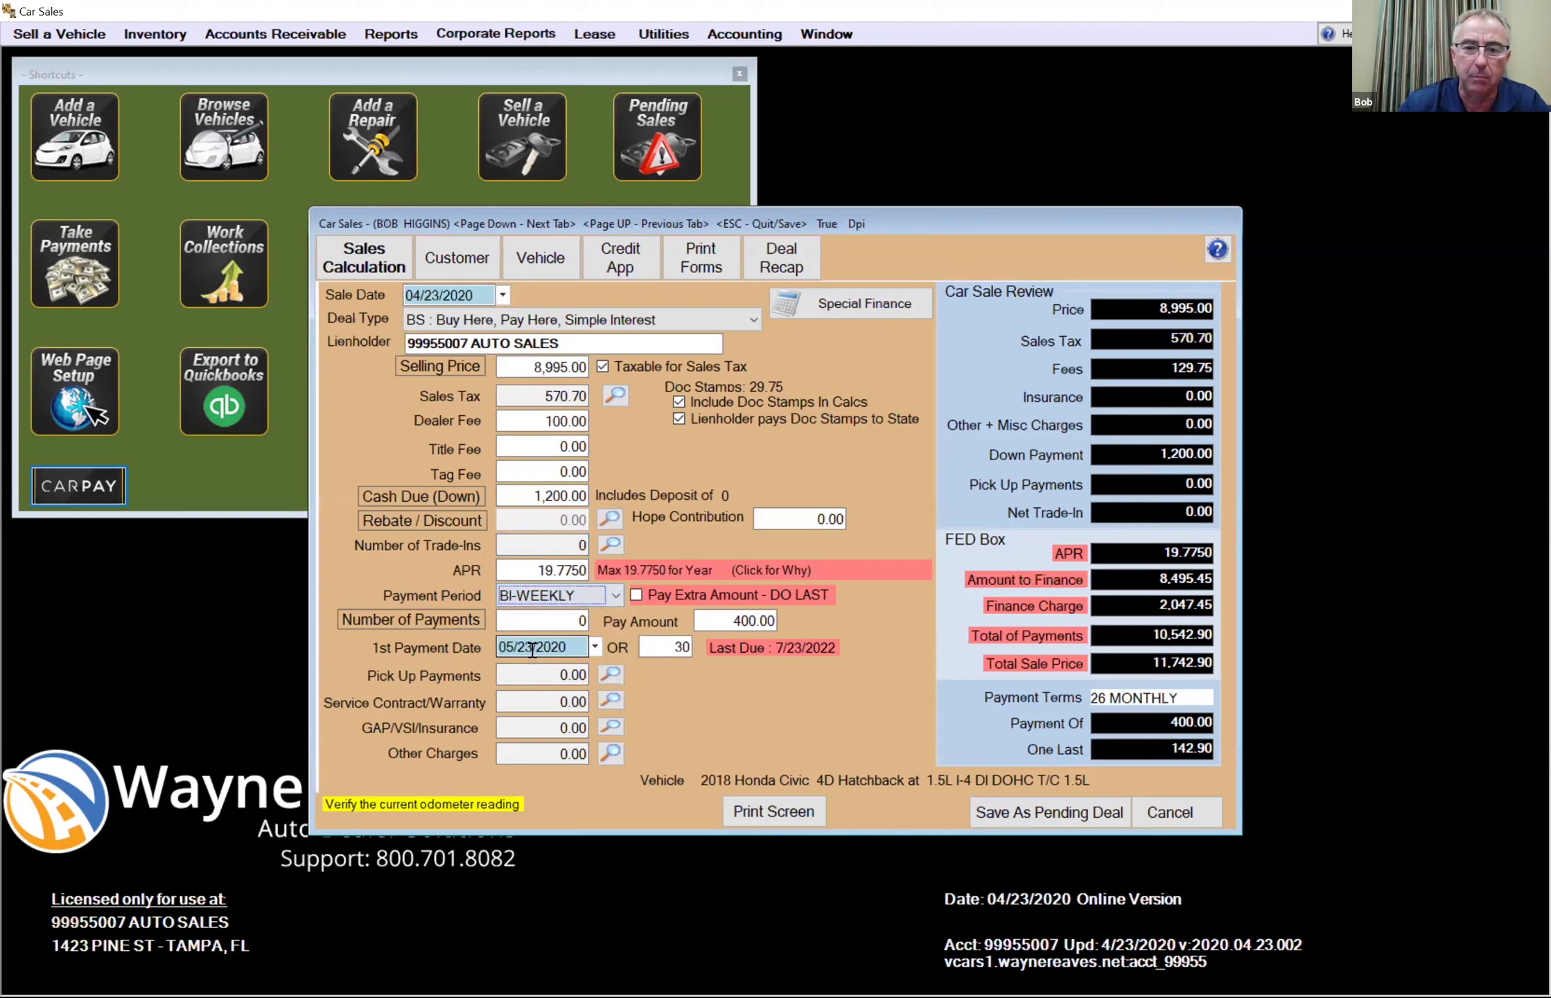
- Set the bi-weekly pay amount to 150.00 and accept the reset to the maximum allowed APR
click(767, 624)
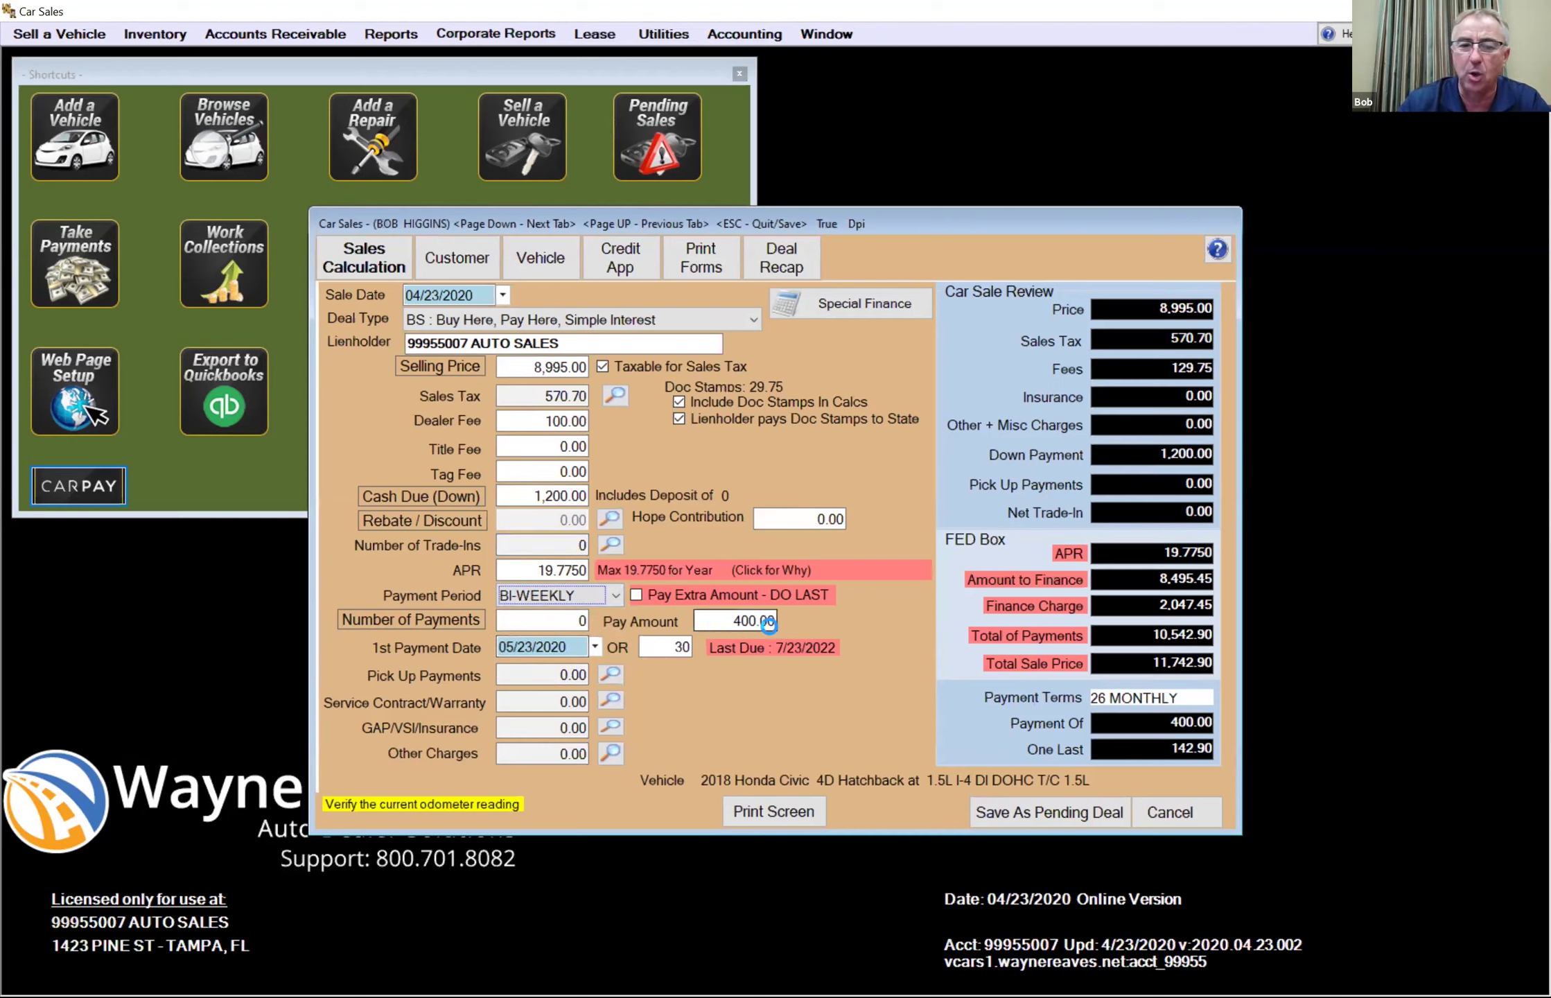
click(918, 569)
key(Return)
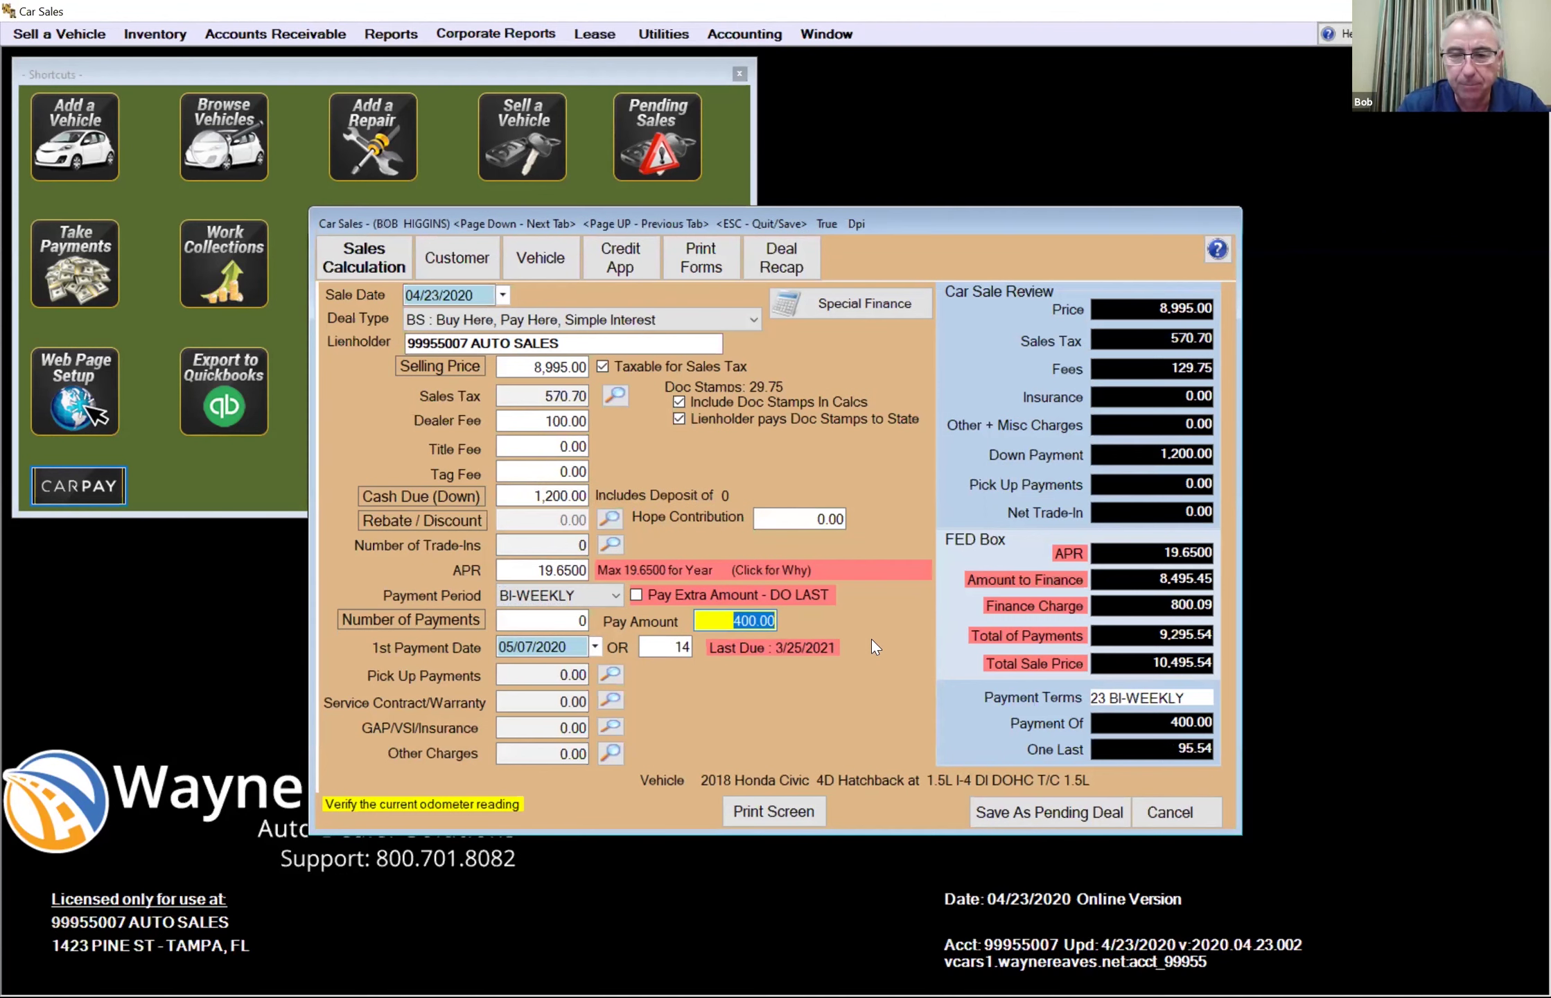
text(150)
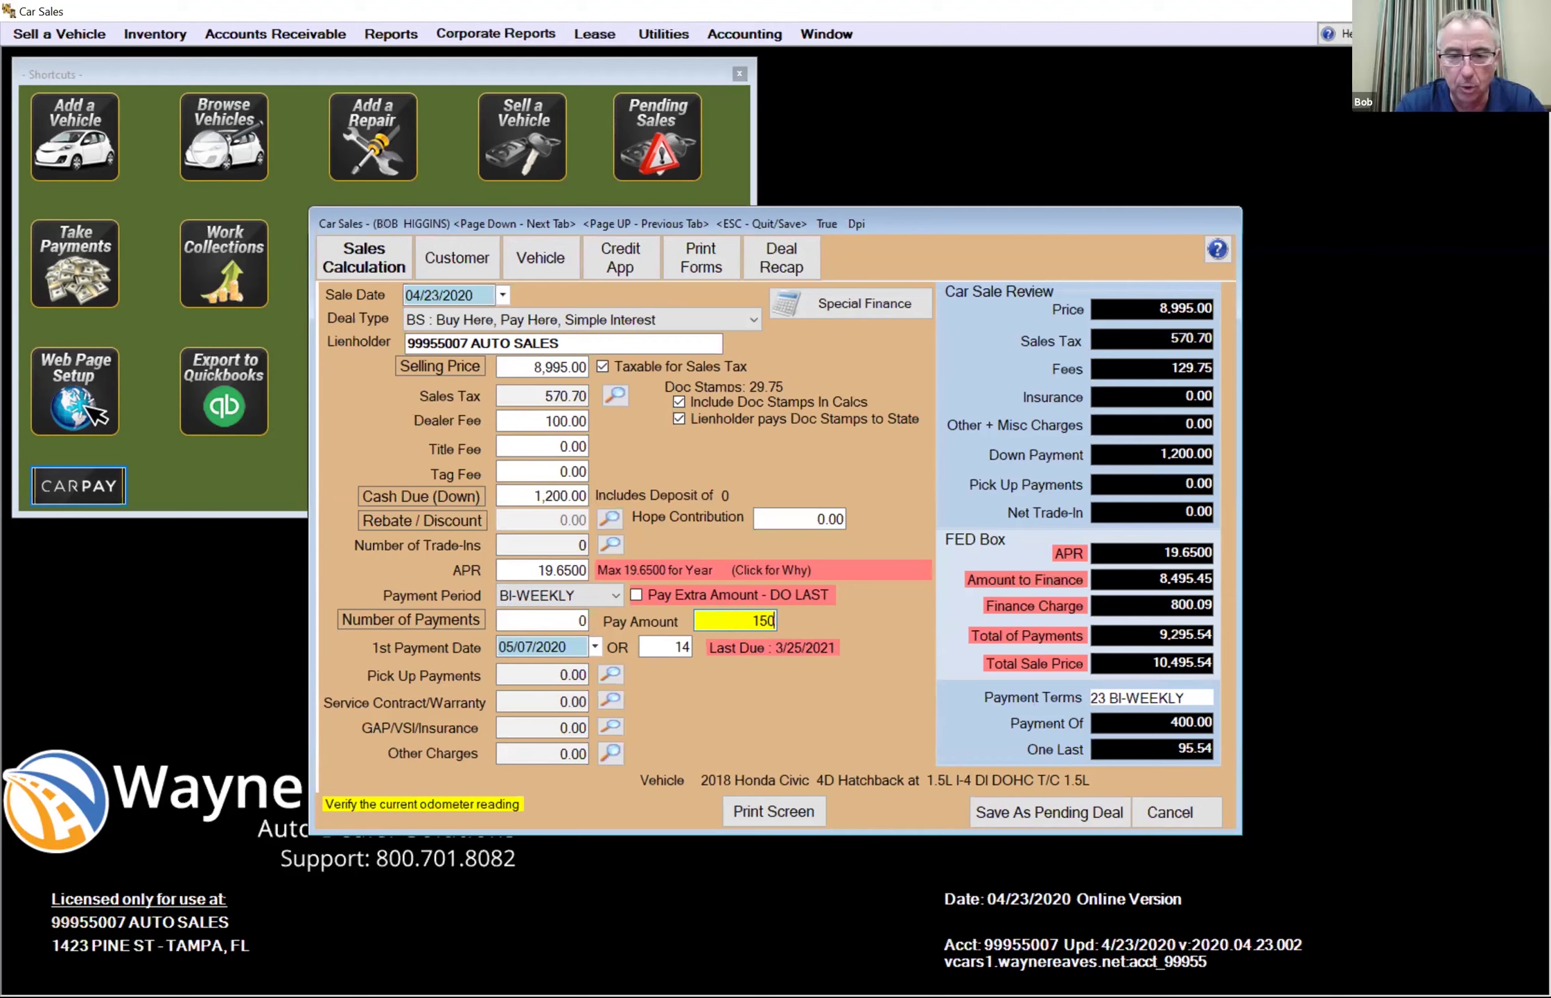
key(Return)
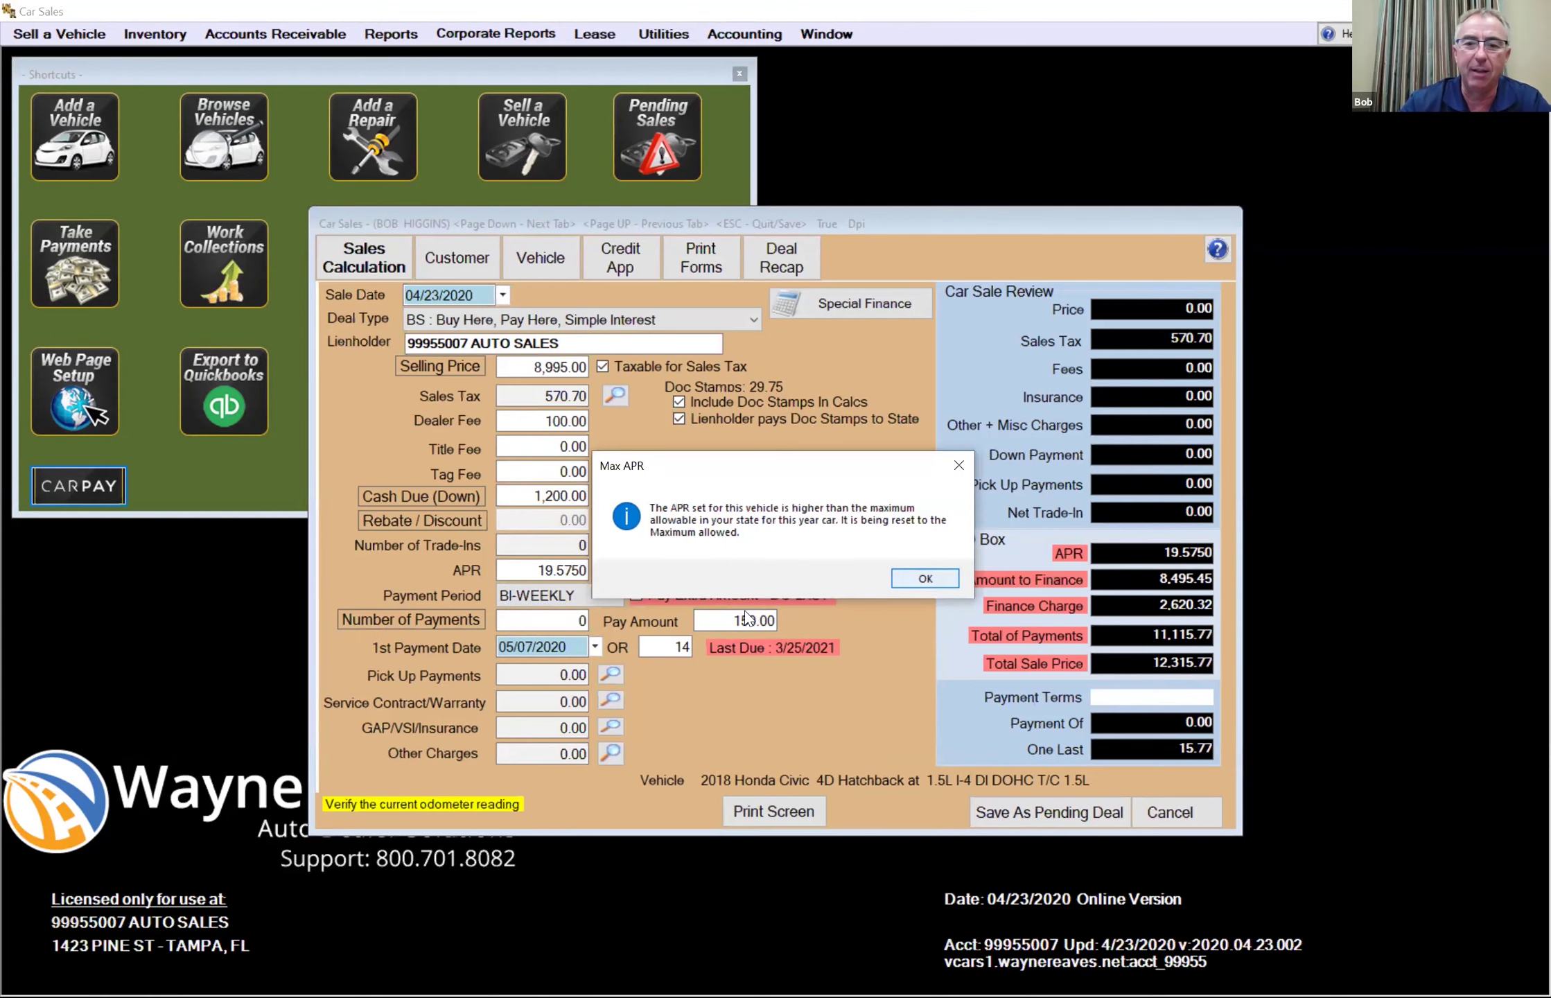
click(923, 577)
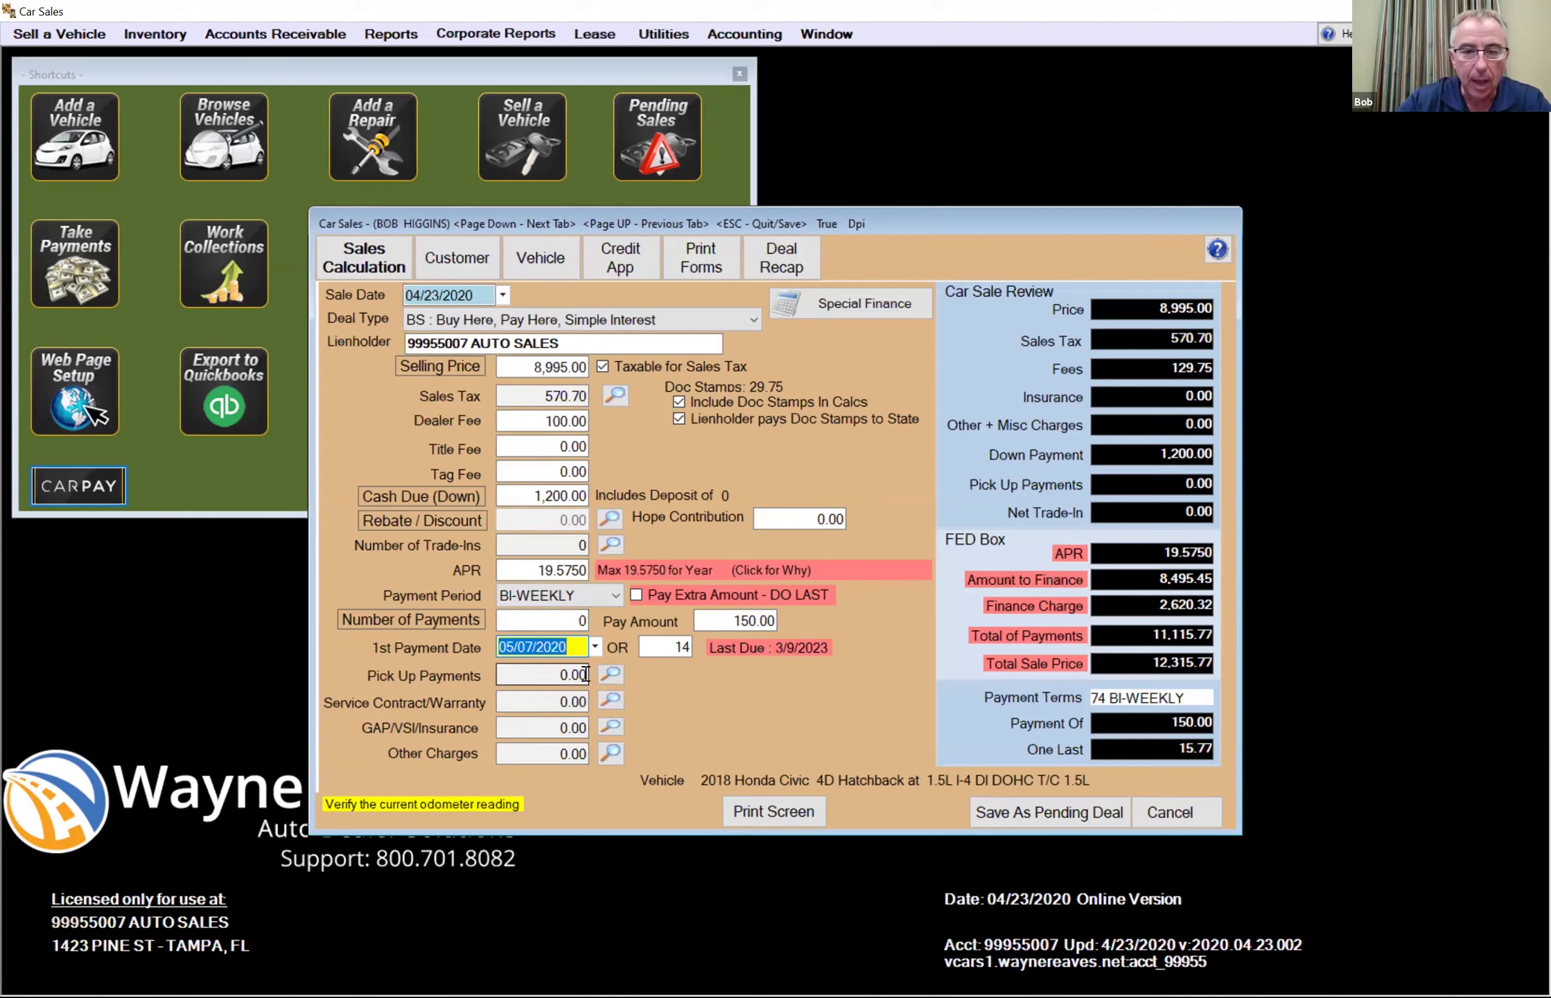
- Enter a first pick-up payment of 300.00 and try 05/23/2020 as its due date
click(611, 675)
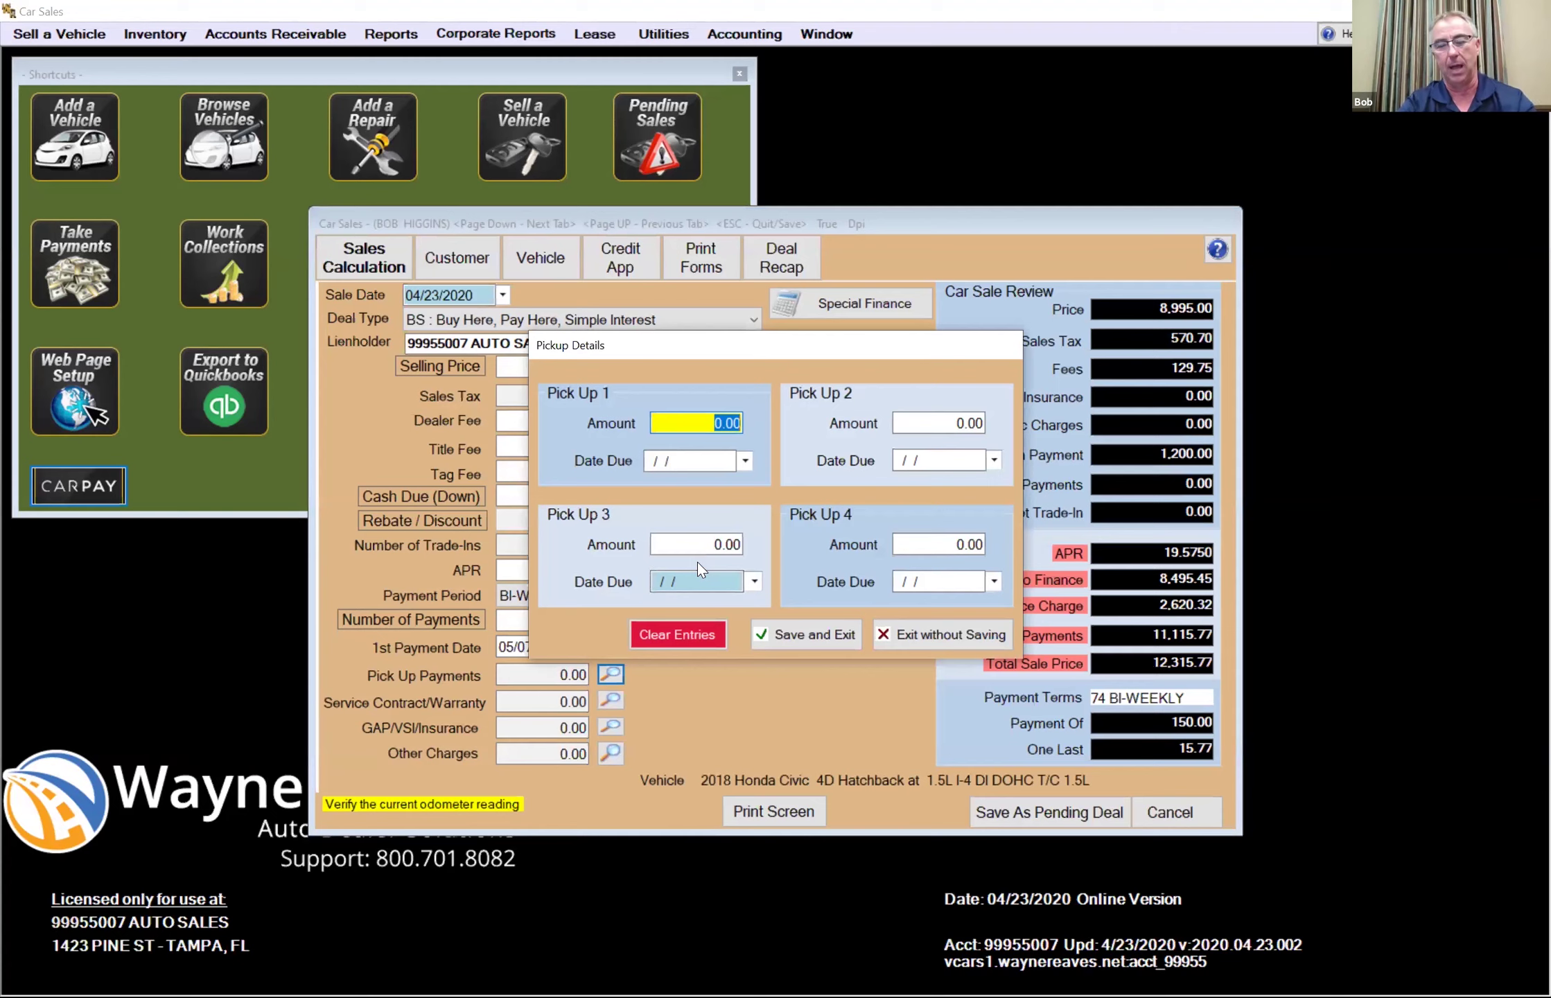
text(300)
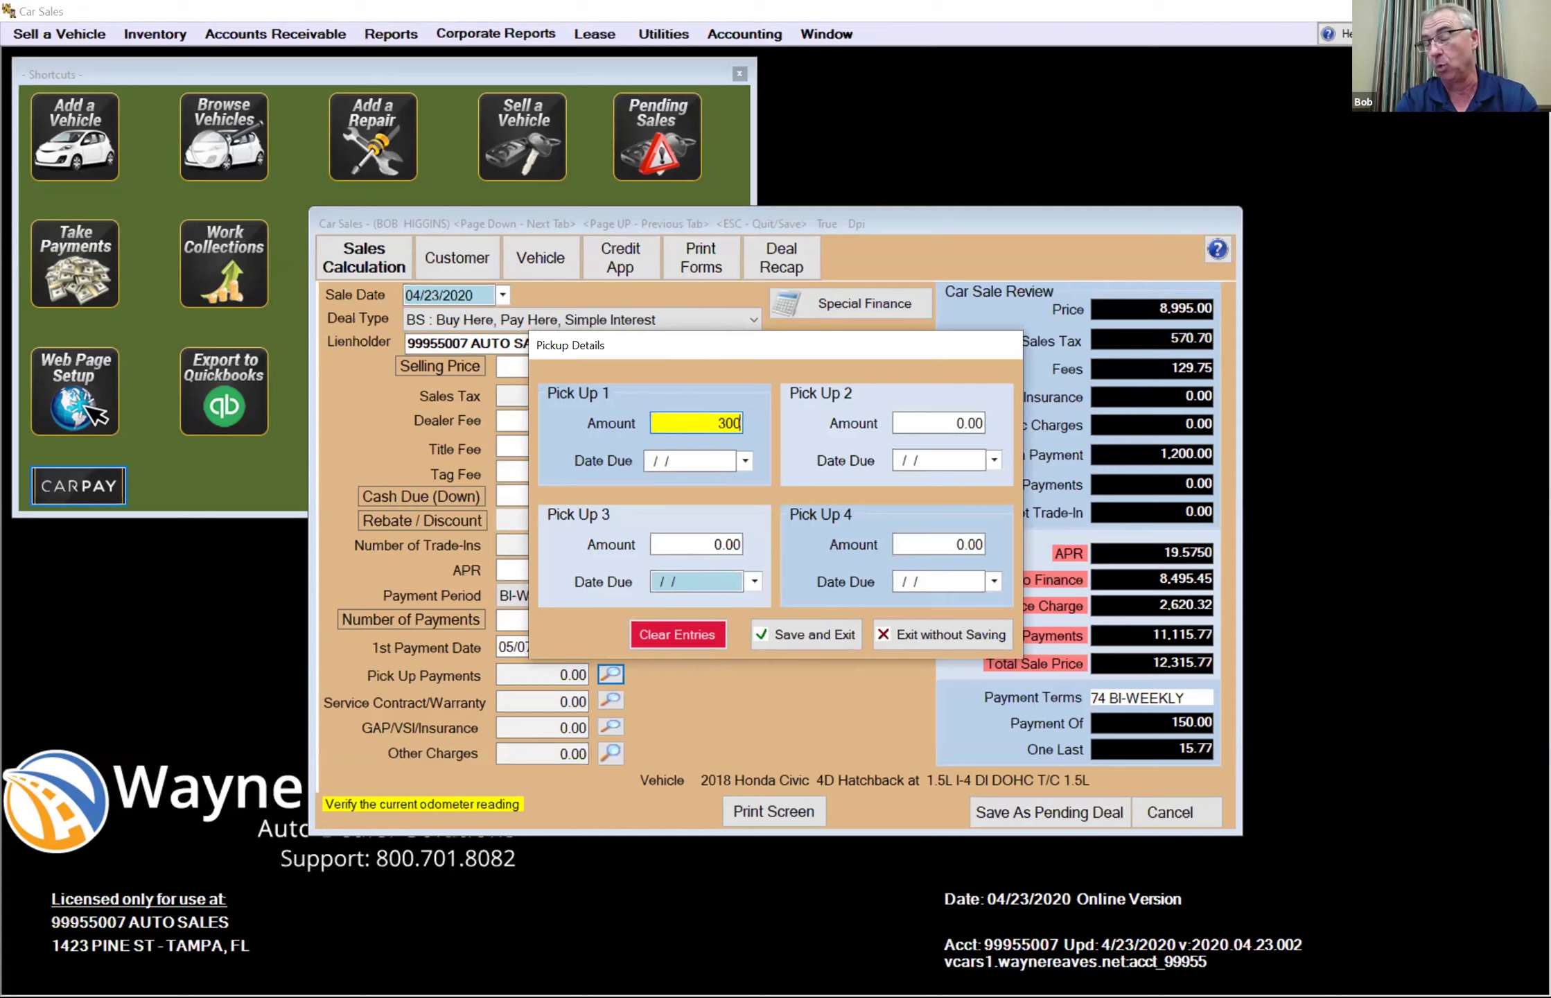
click(689, 460)
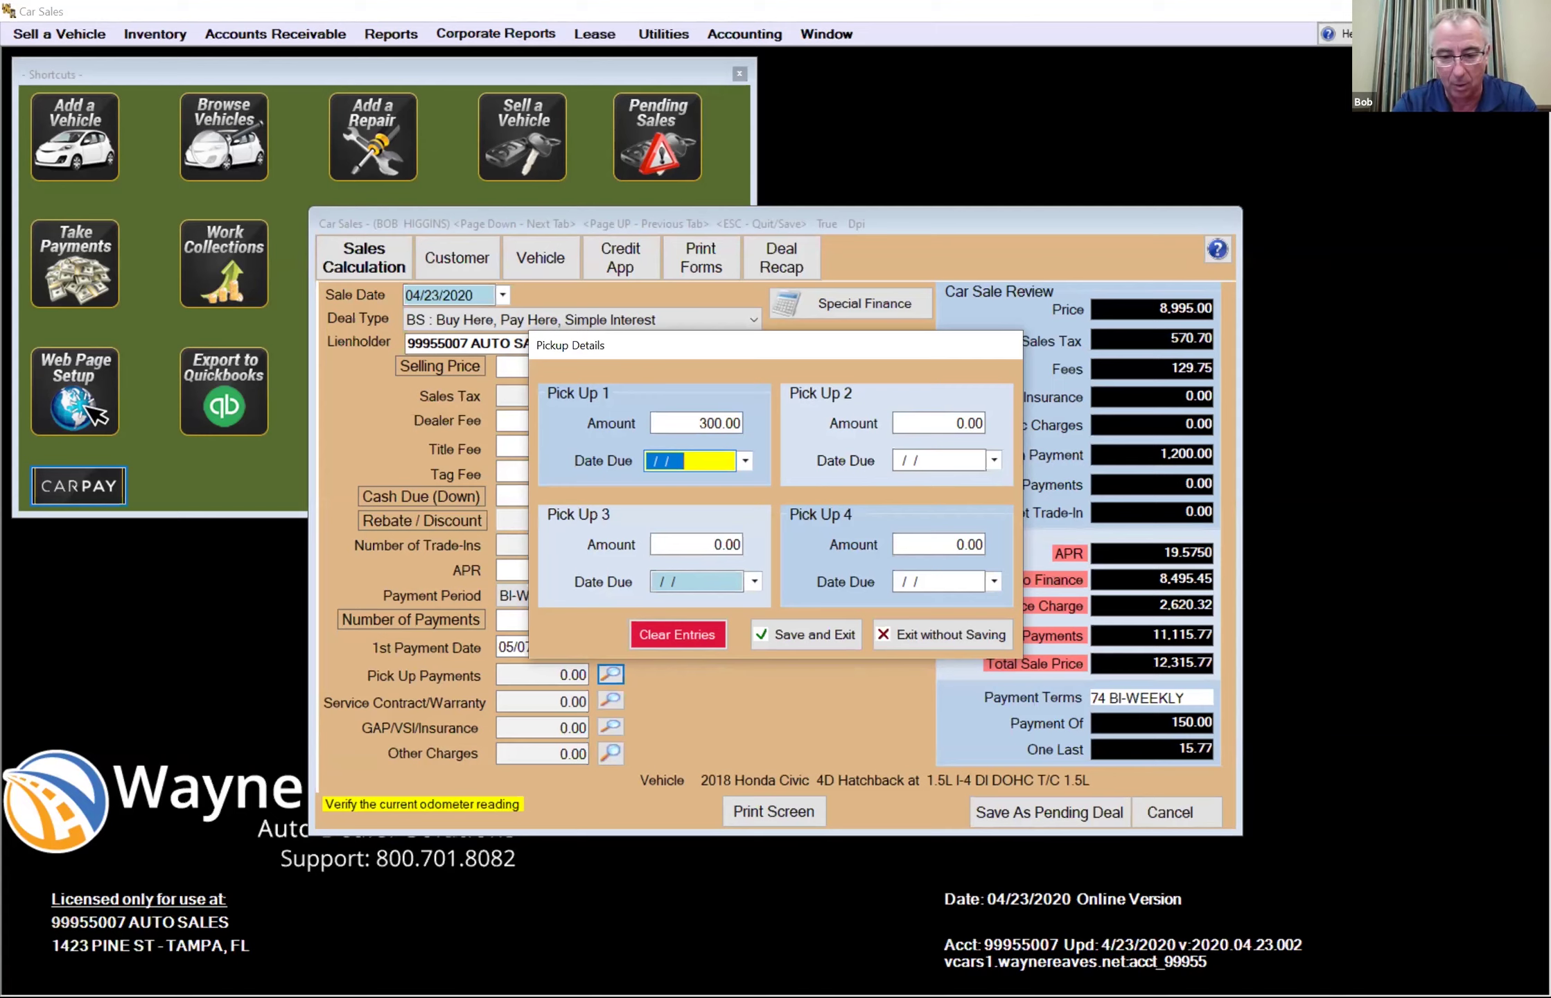
text(0)
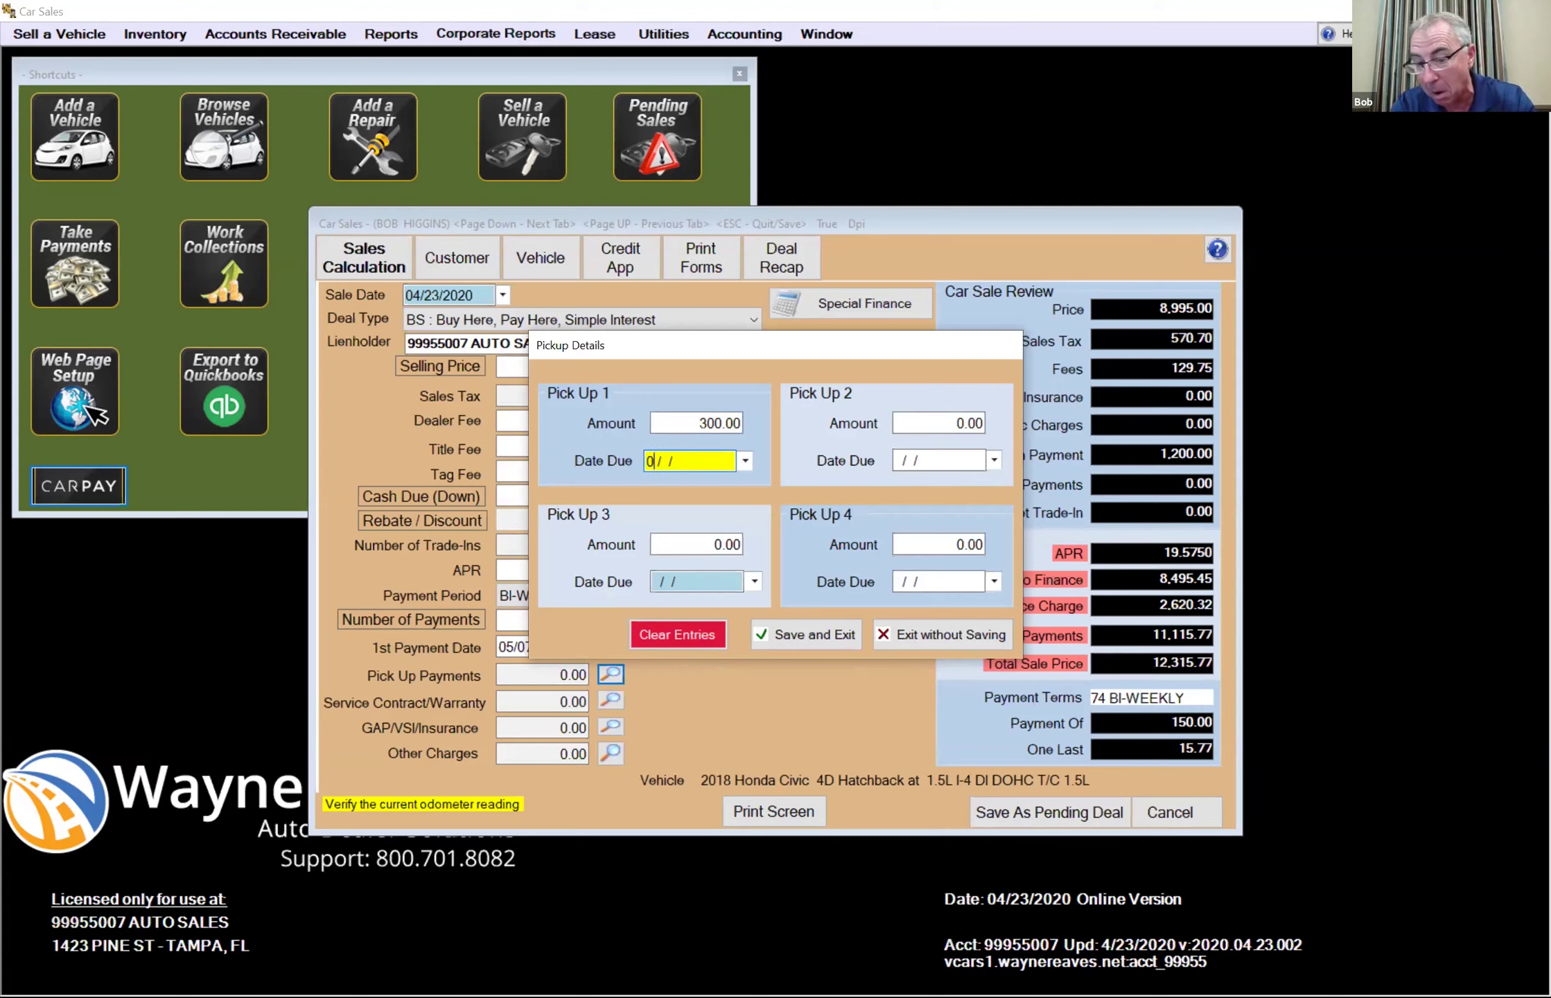
text(5/)
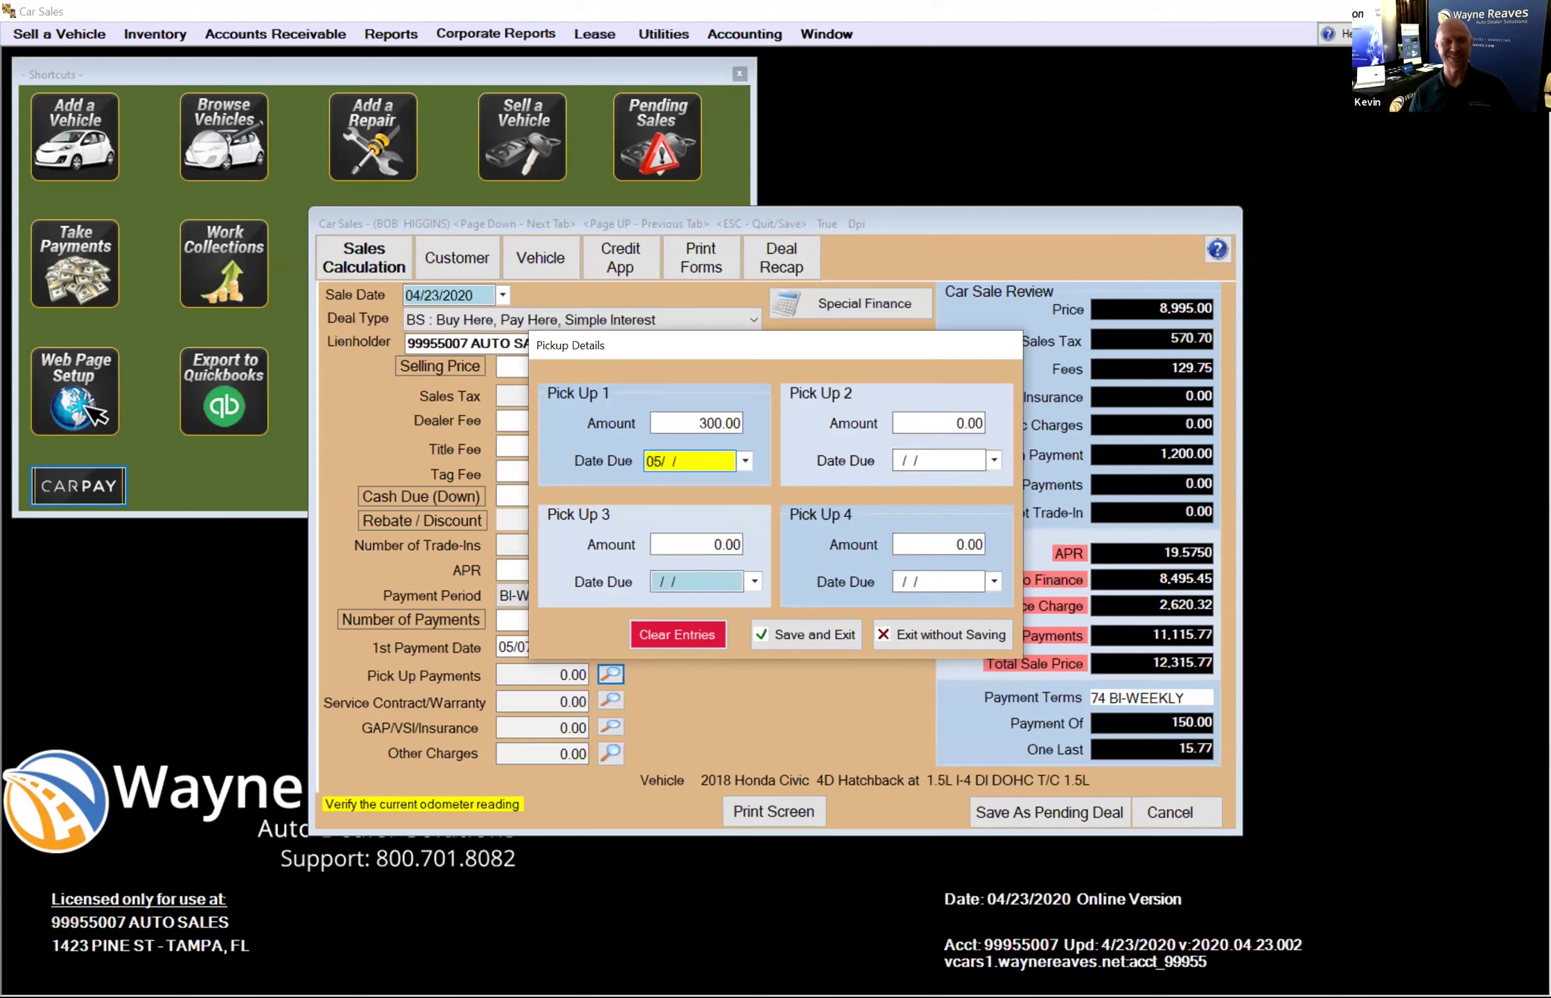
text(23/2020)
key(Tab)
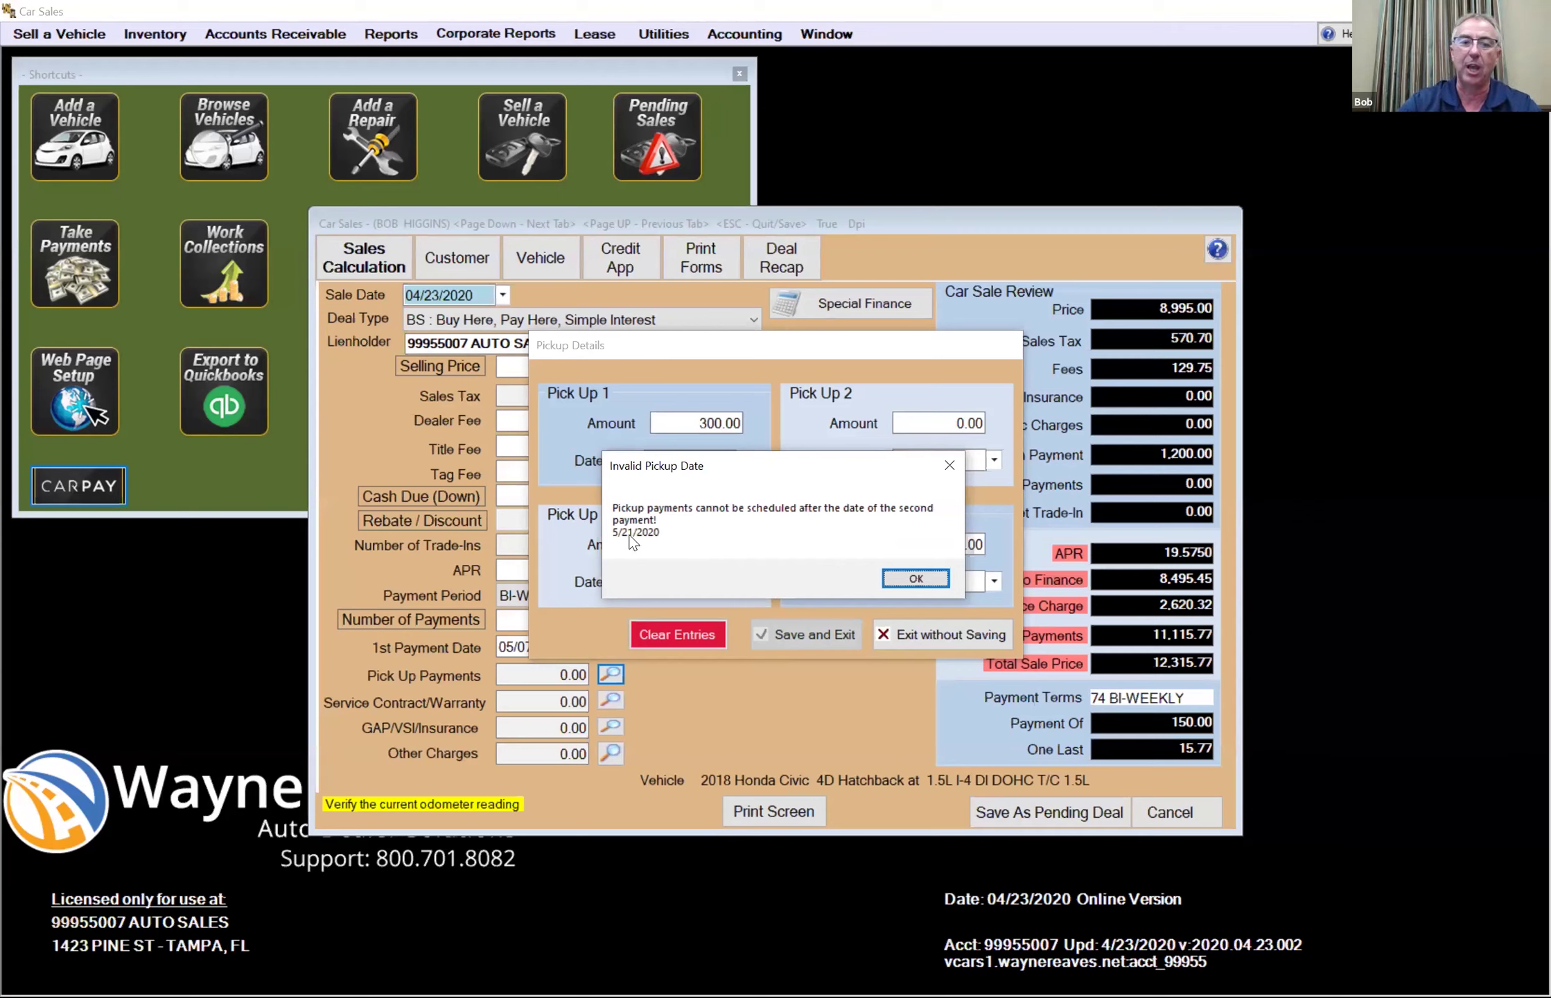
- Set the first pick-up payment's due date to 05/20/2020 and save the pickup details
click(916, 579)
text(05/21/)
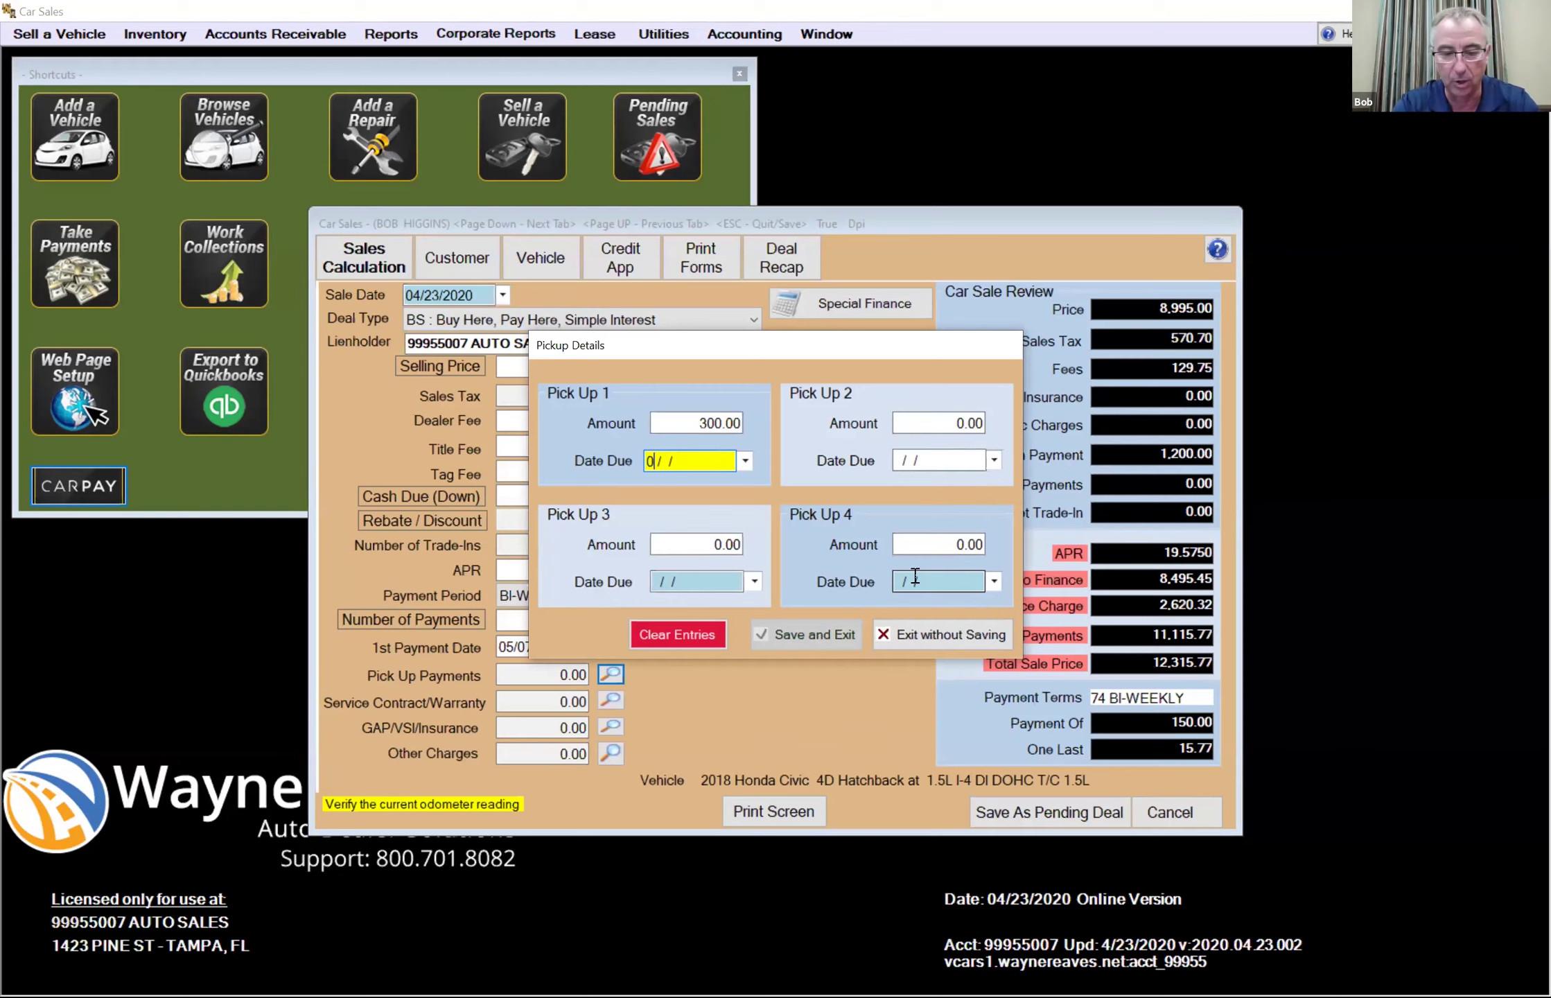
text(2020)
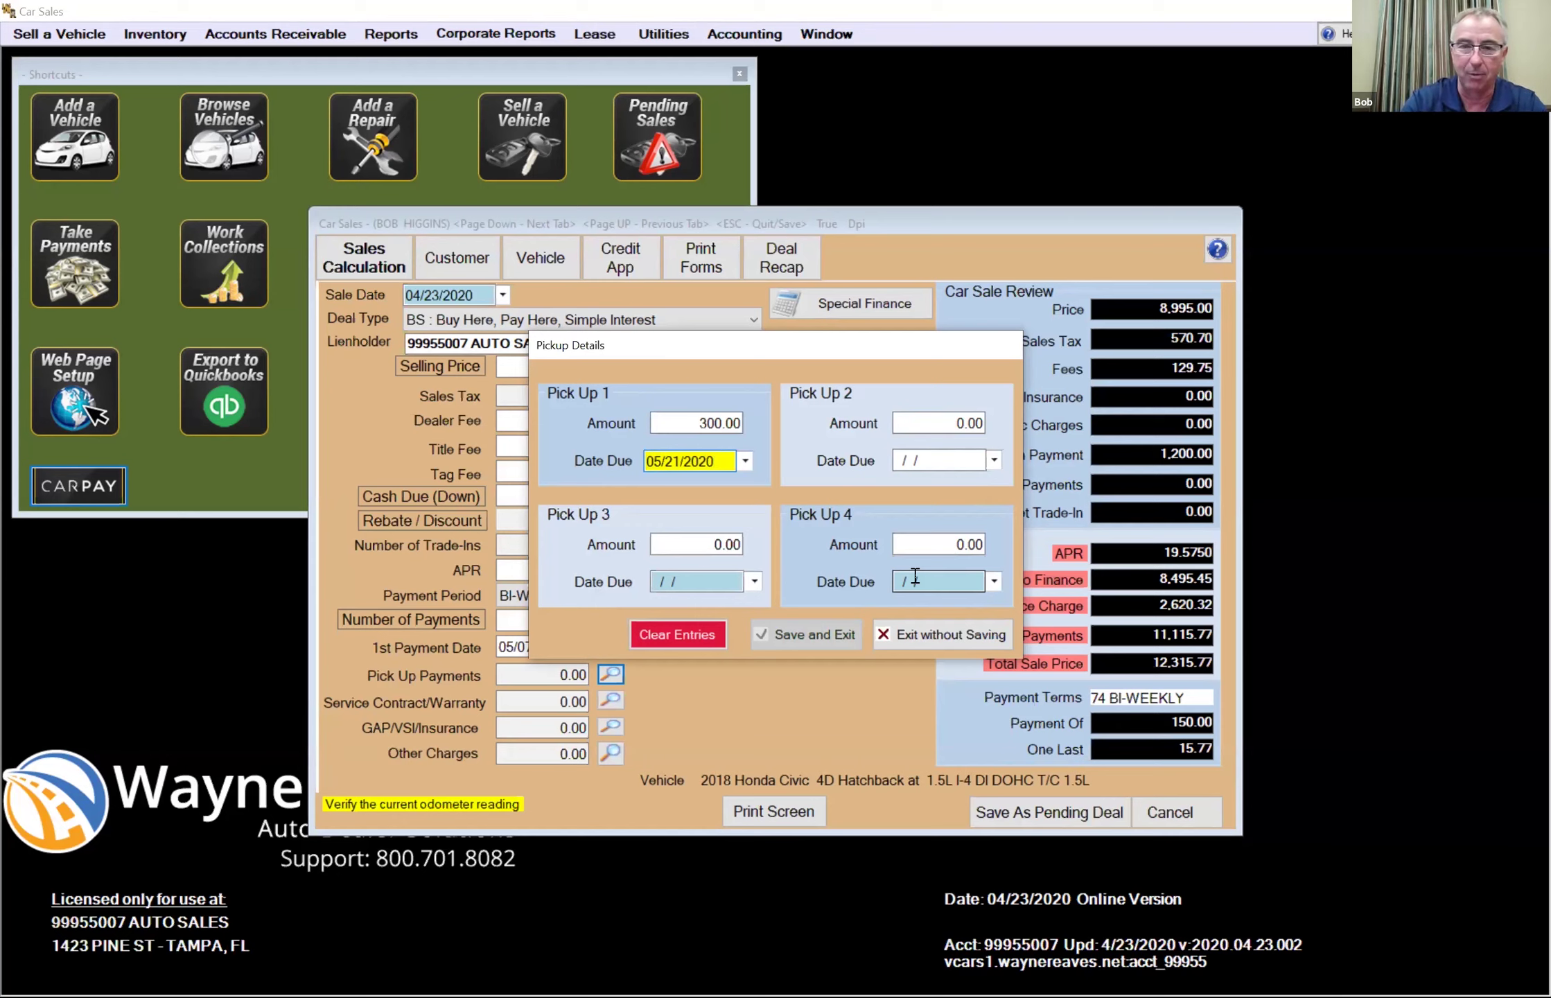
key(BackSpace)
key(BackSpace)
key(BackSpace)
key(BackSpace)
key(BackSpace)
key(BackSpace)
key(BackSpace)
text(20/2020)
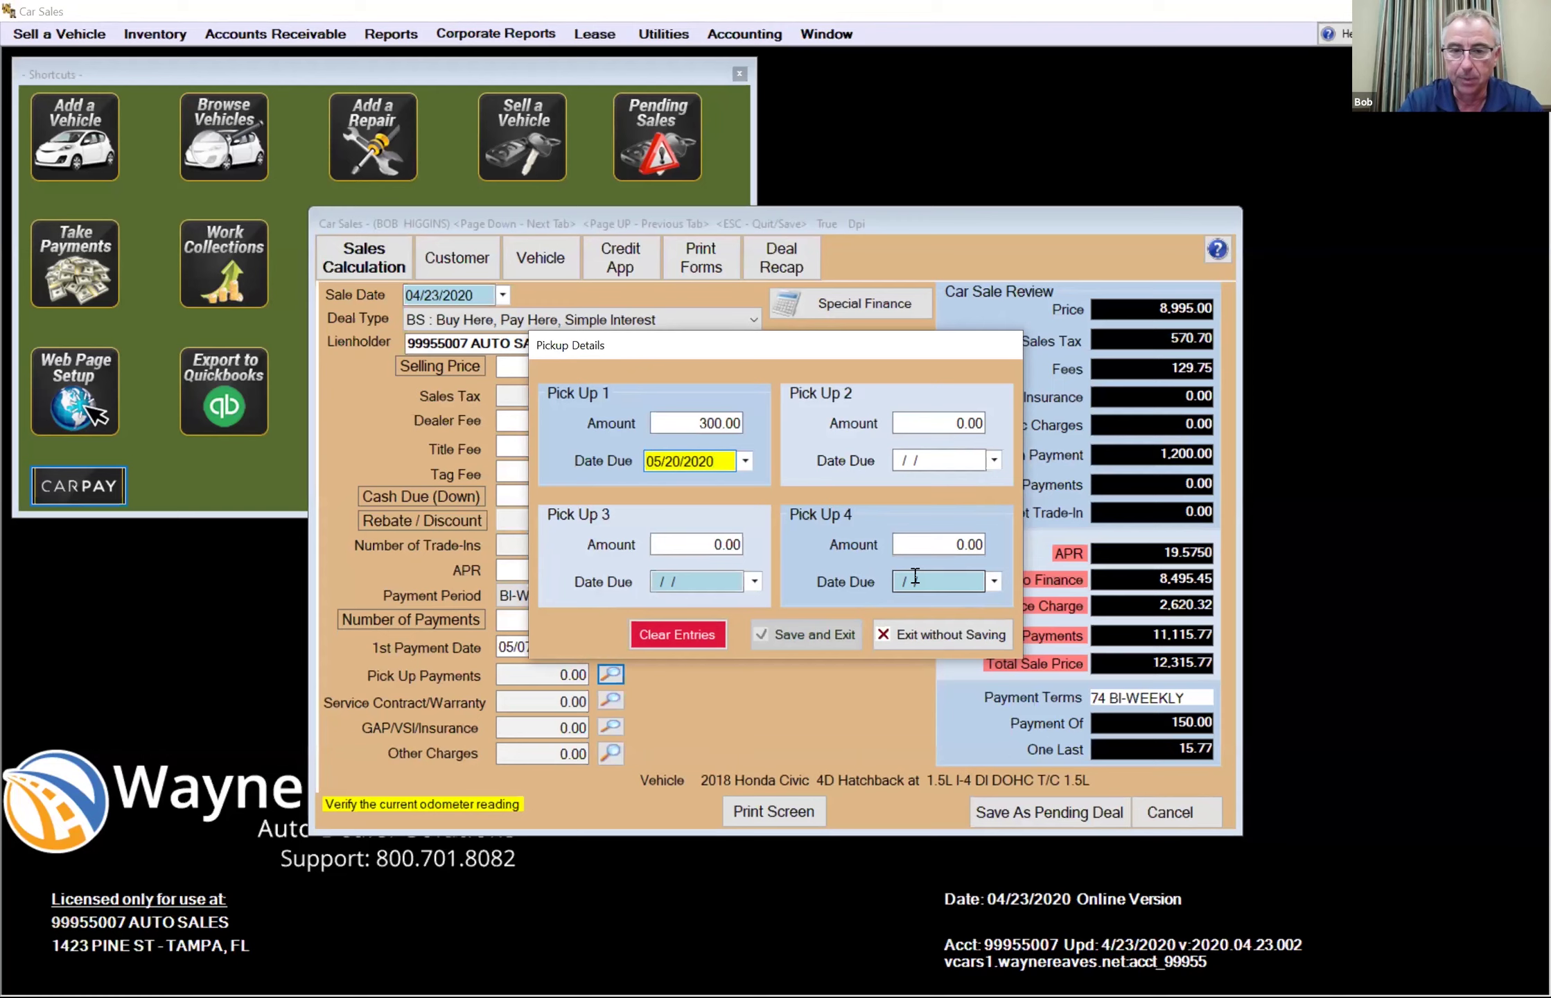
key(Tab)
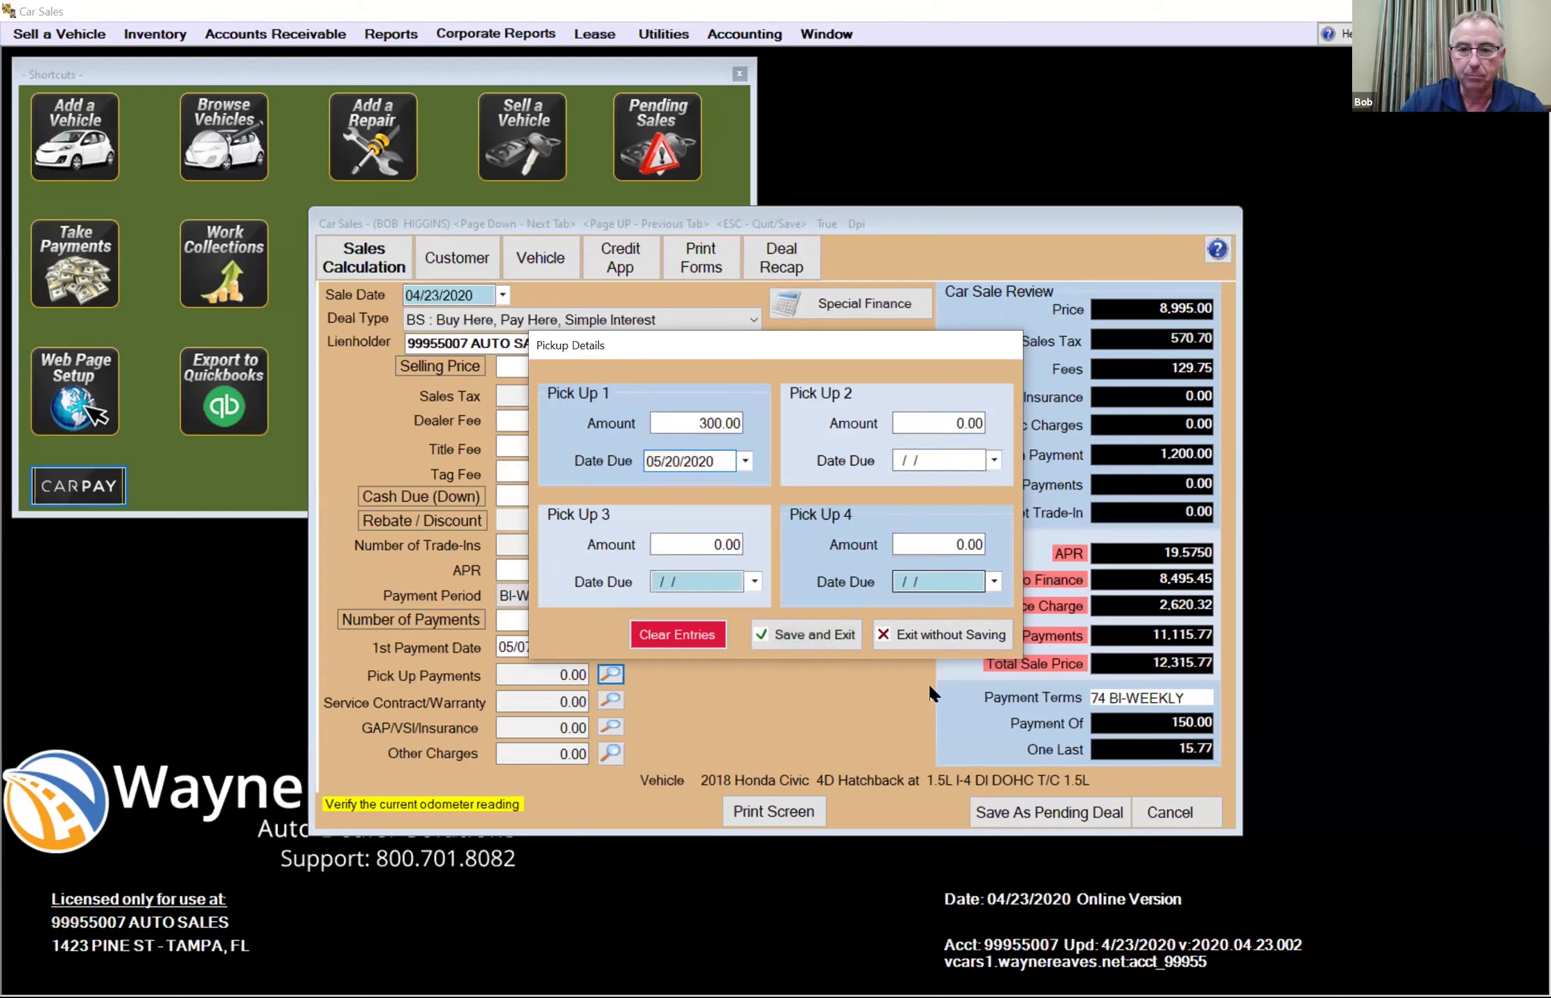
click(814, 634)
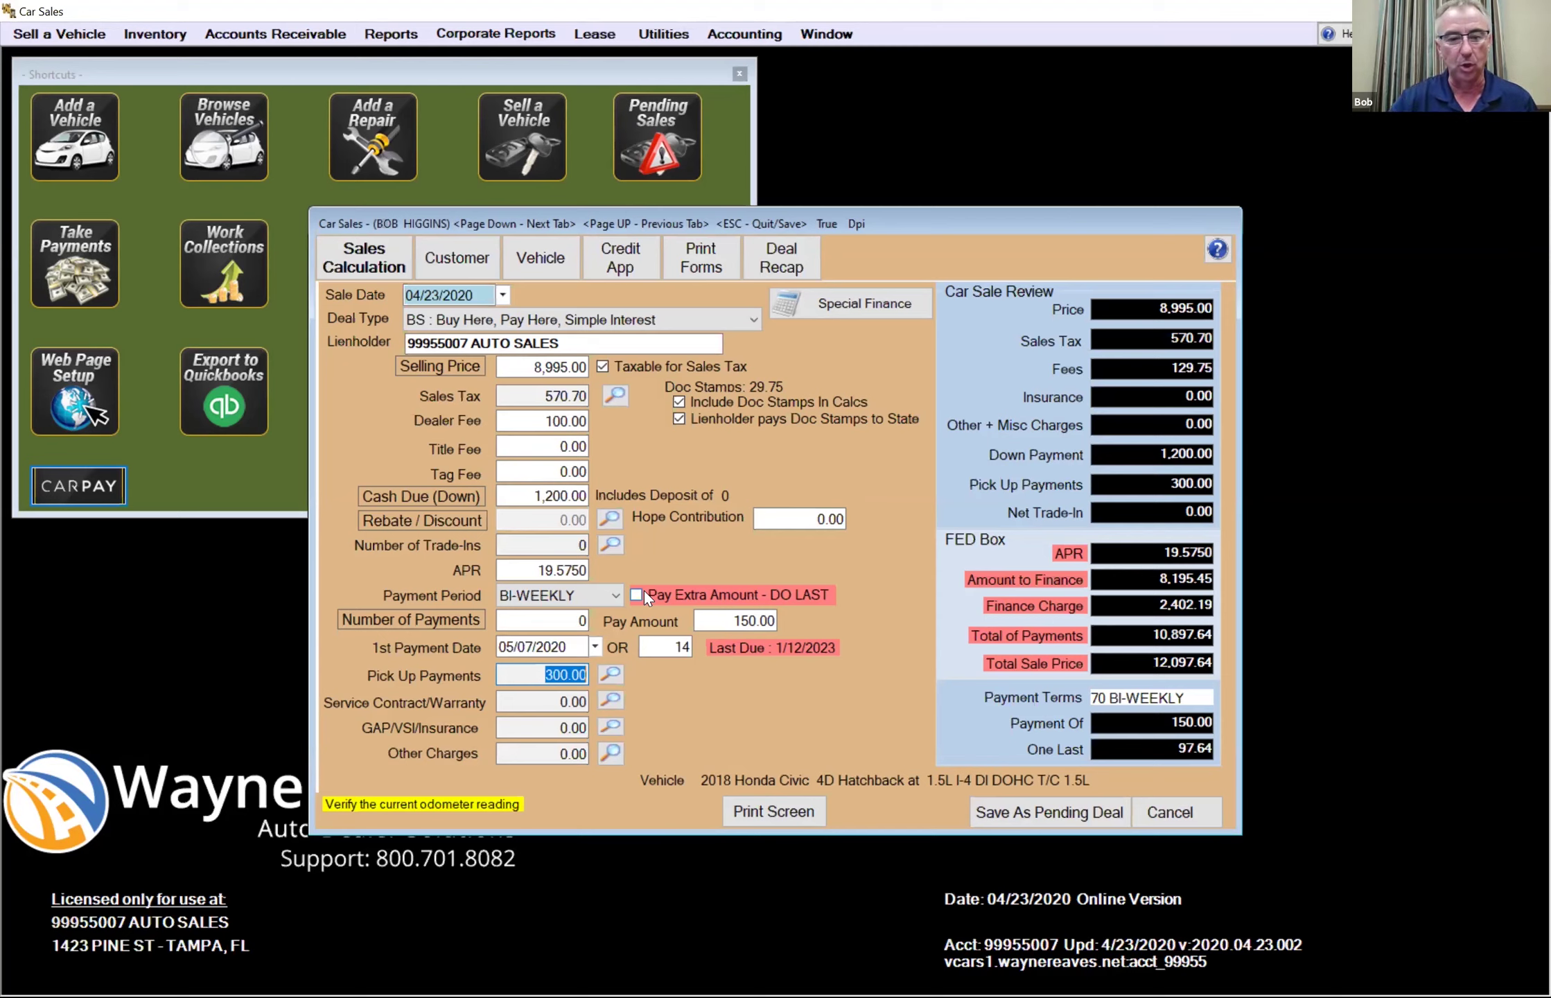
- Add an extra amount of 1,000.00 to the payment dated 7/16/2020 and save it
click(644, 593)
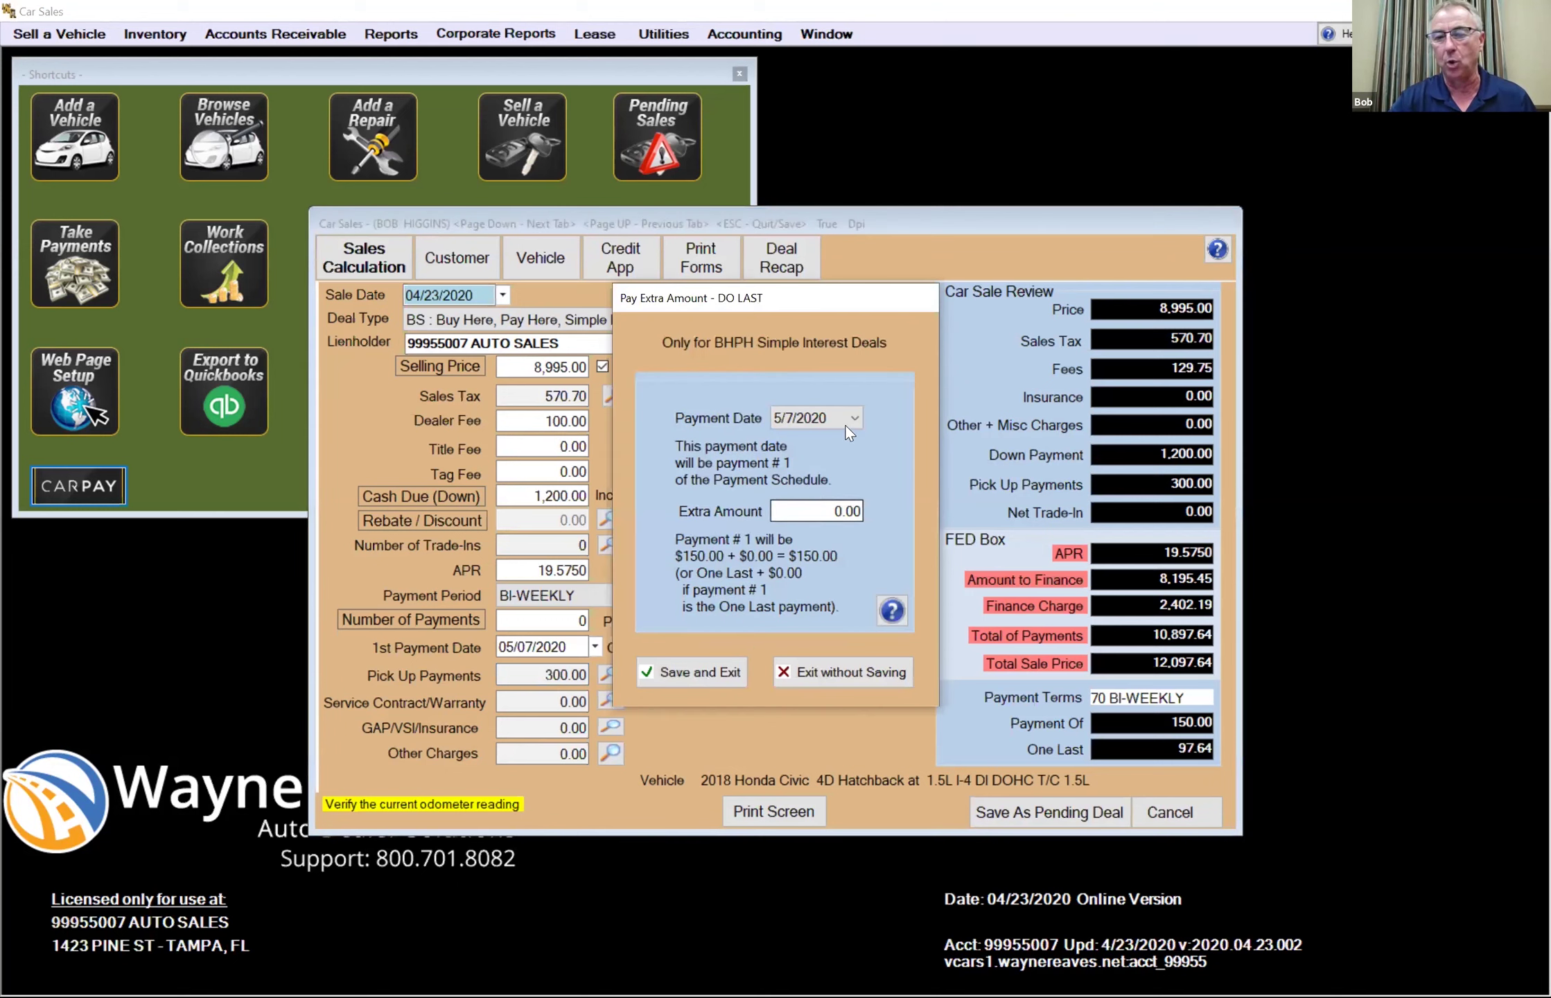
click(854, 419)
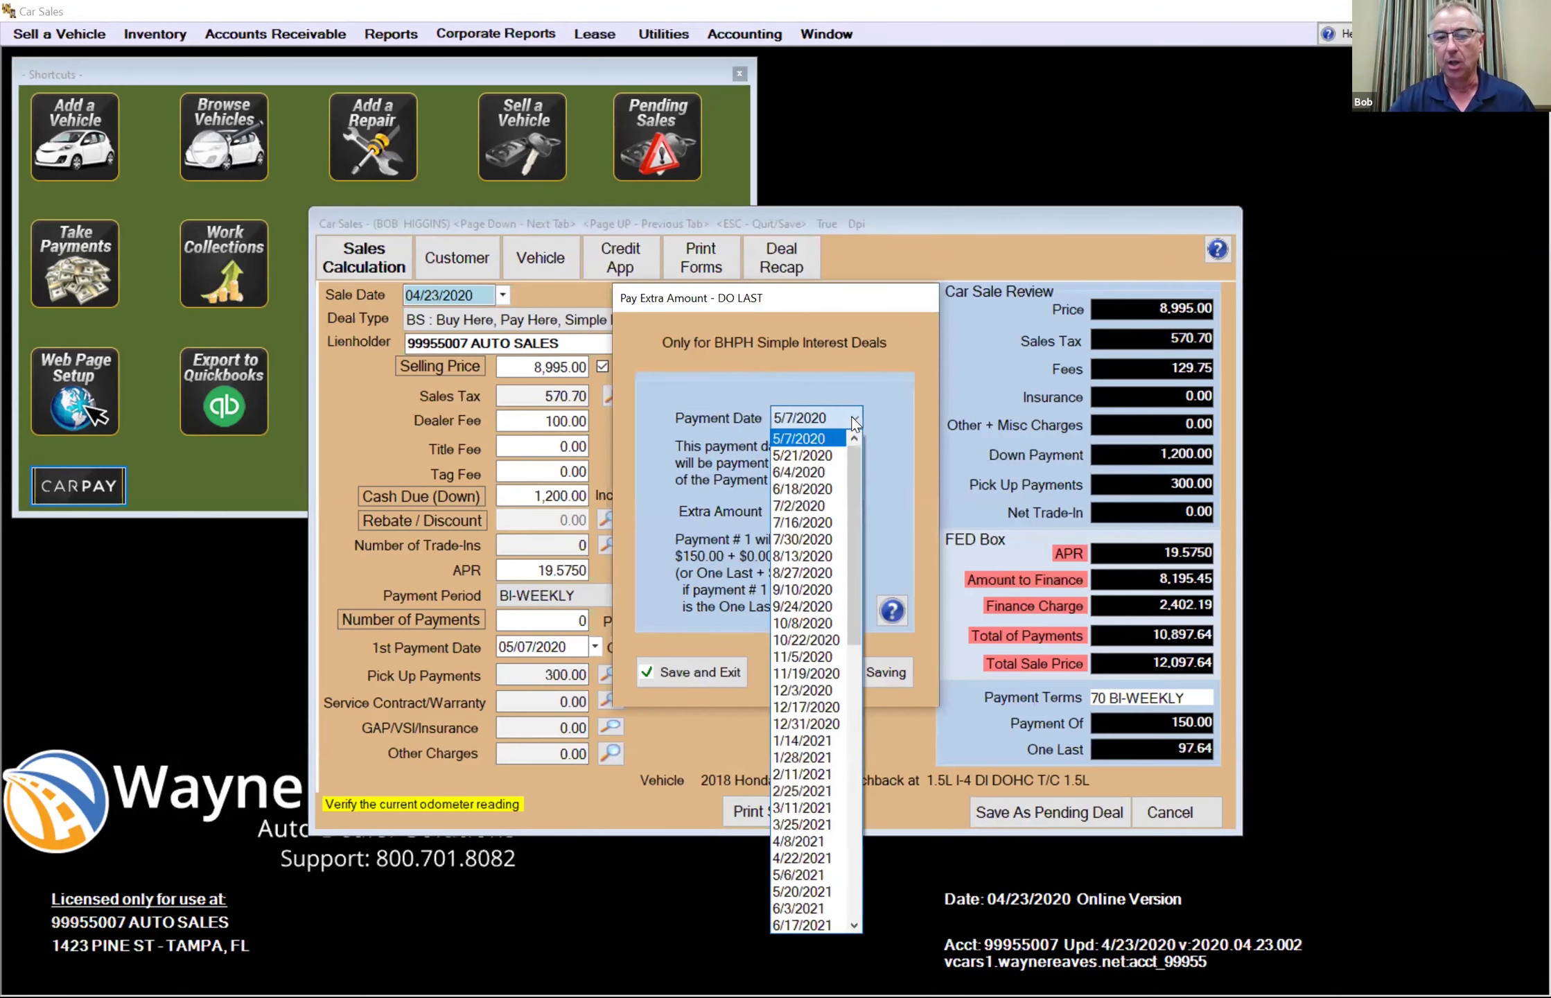
click(804, 522)
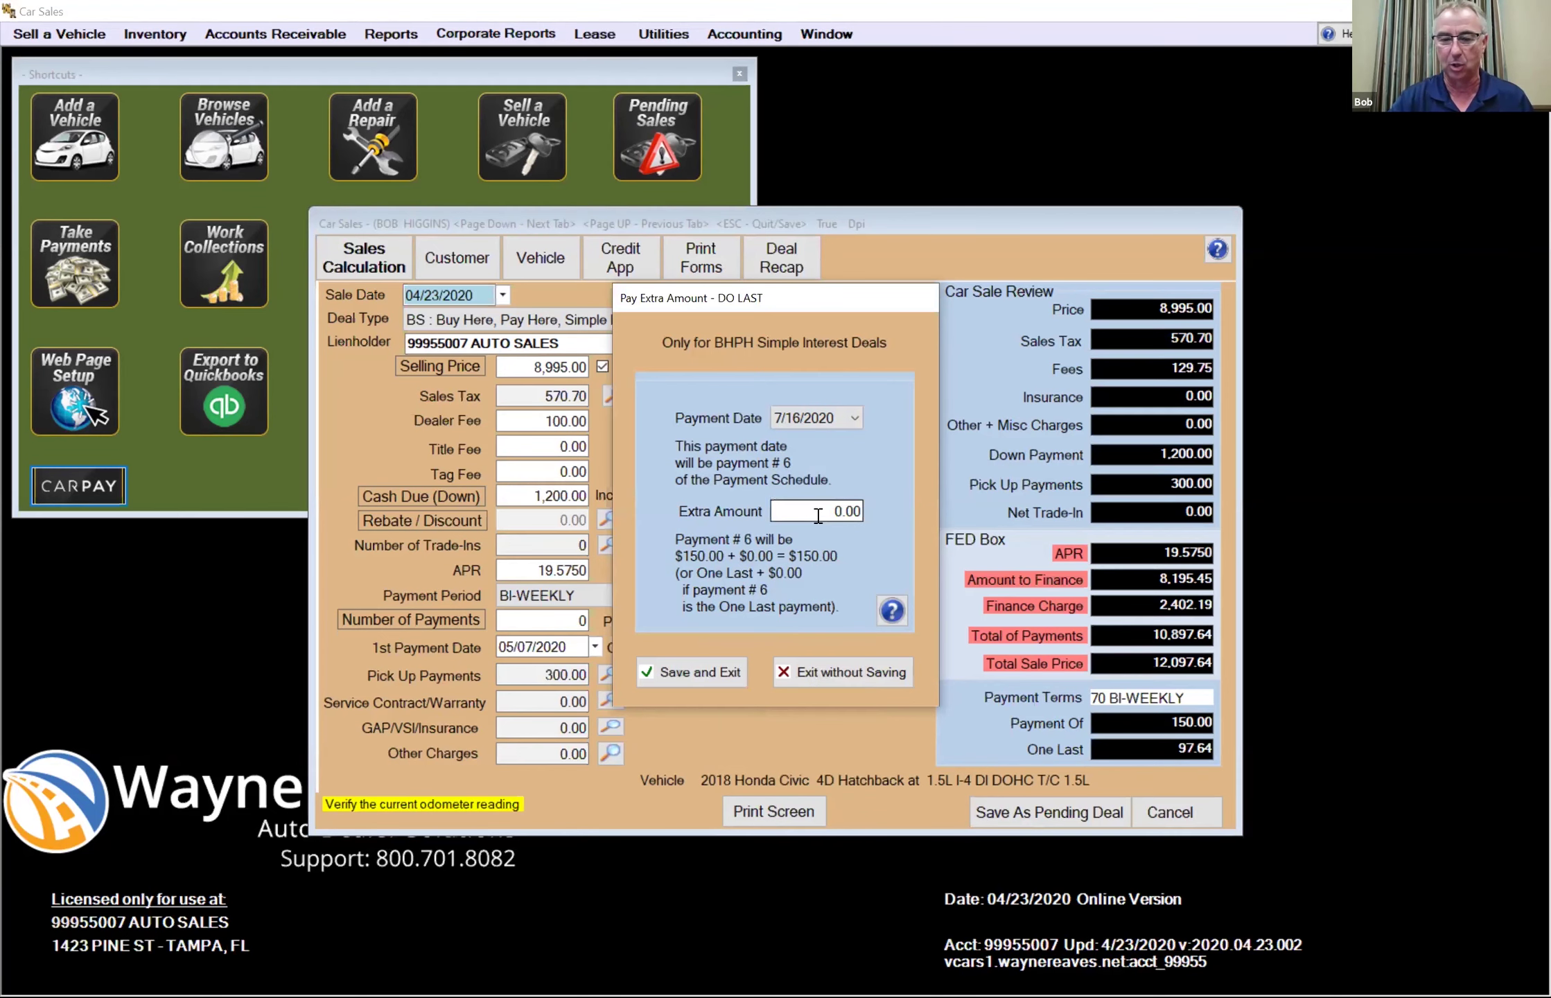
click(819, 513)
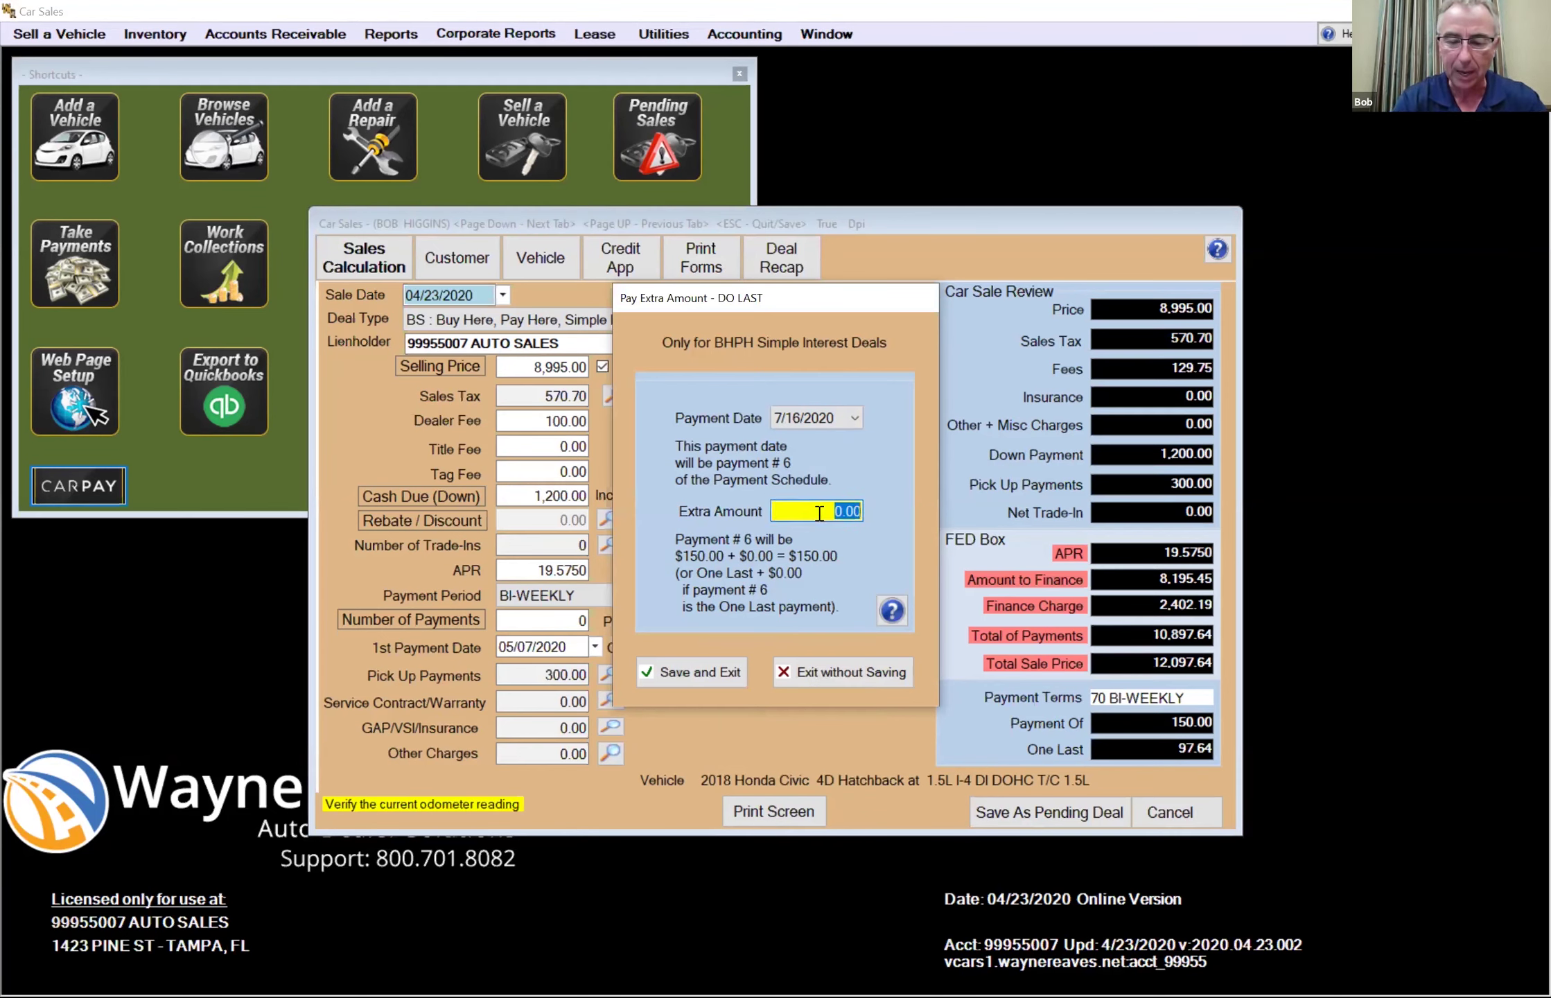
text(10000)
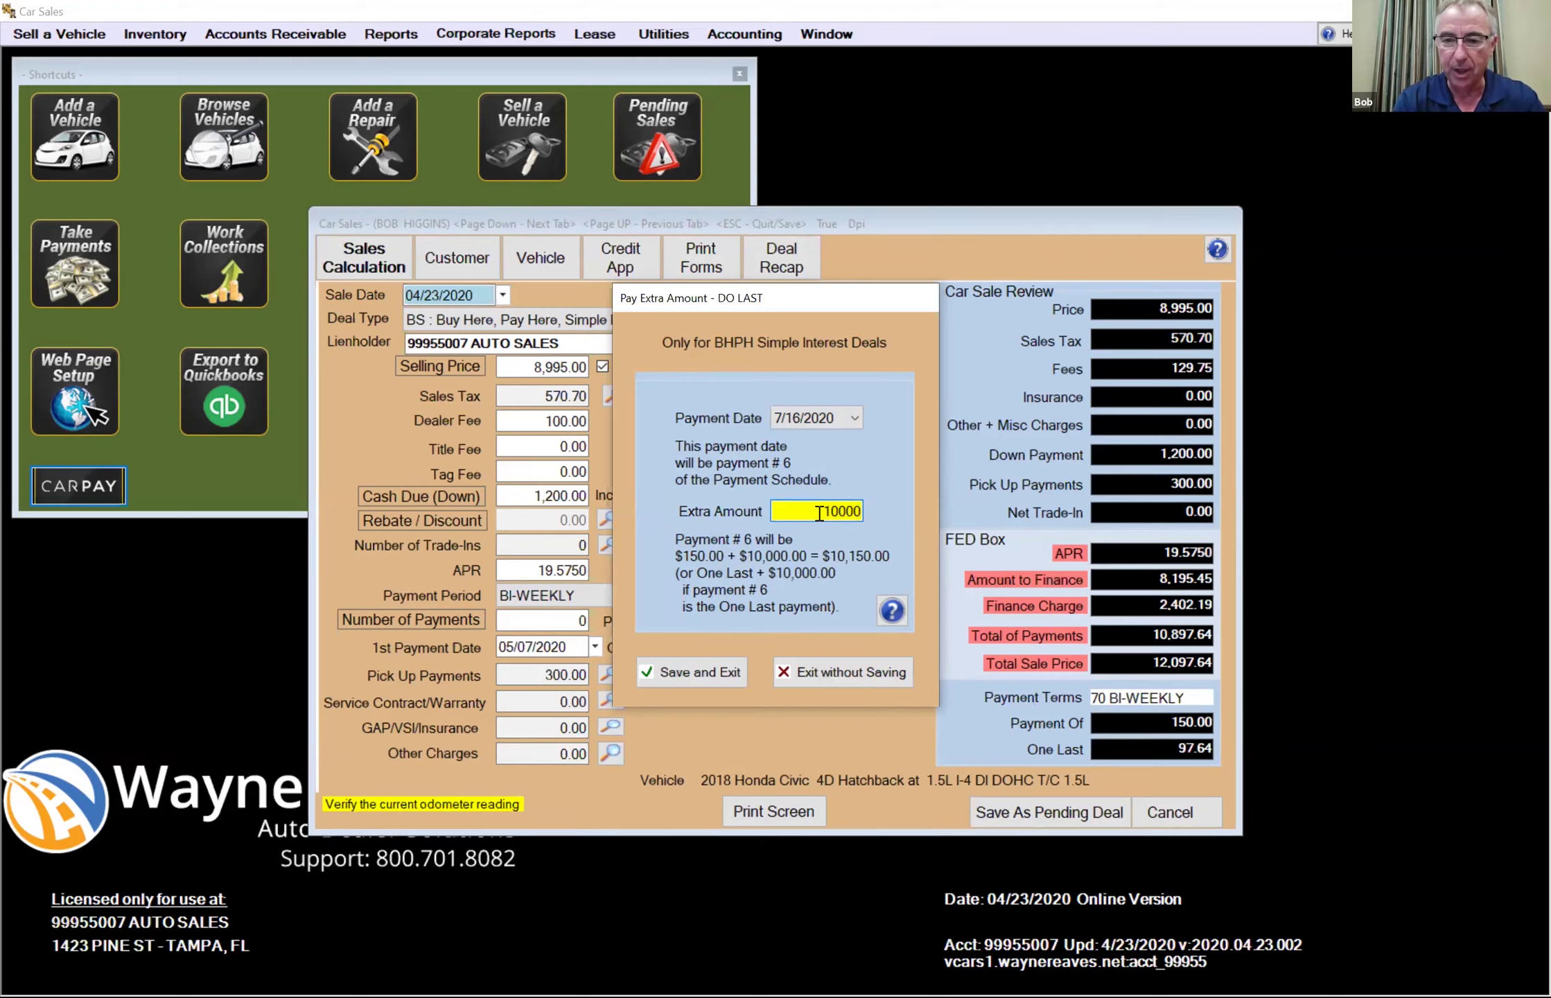
key(BackSpace)
key(Tab)
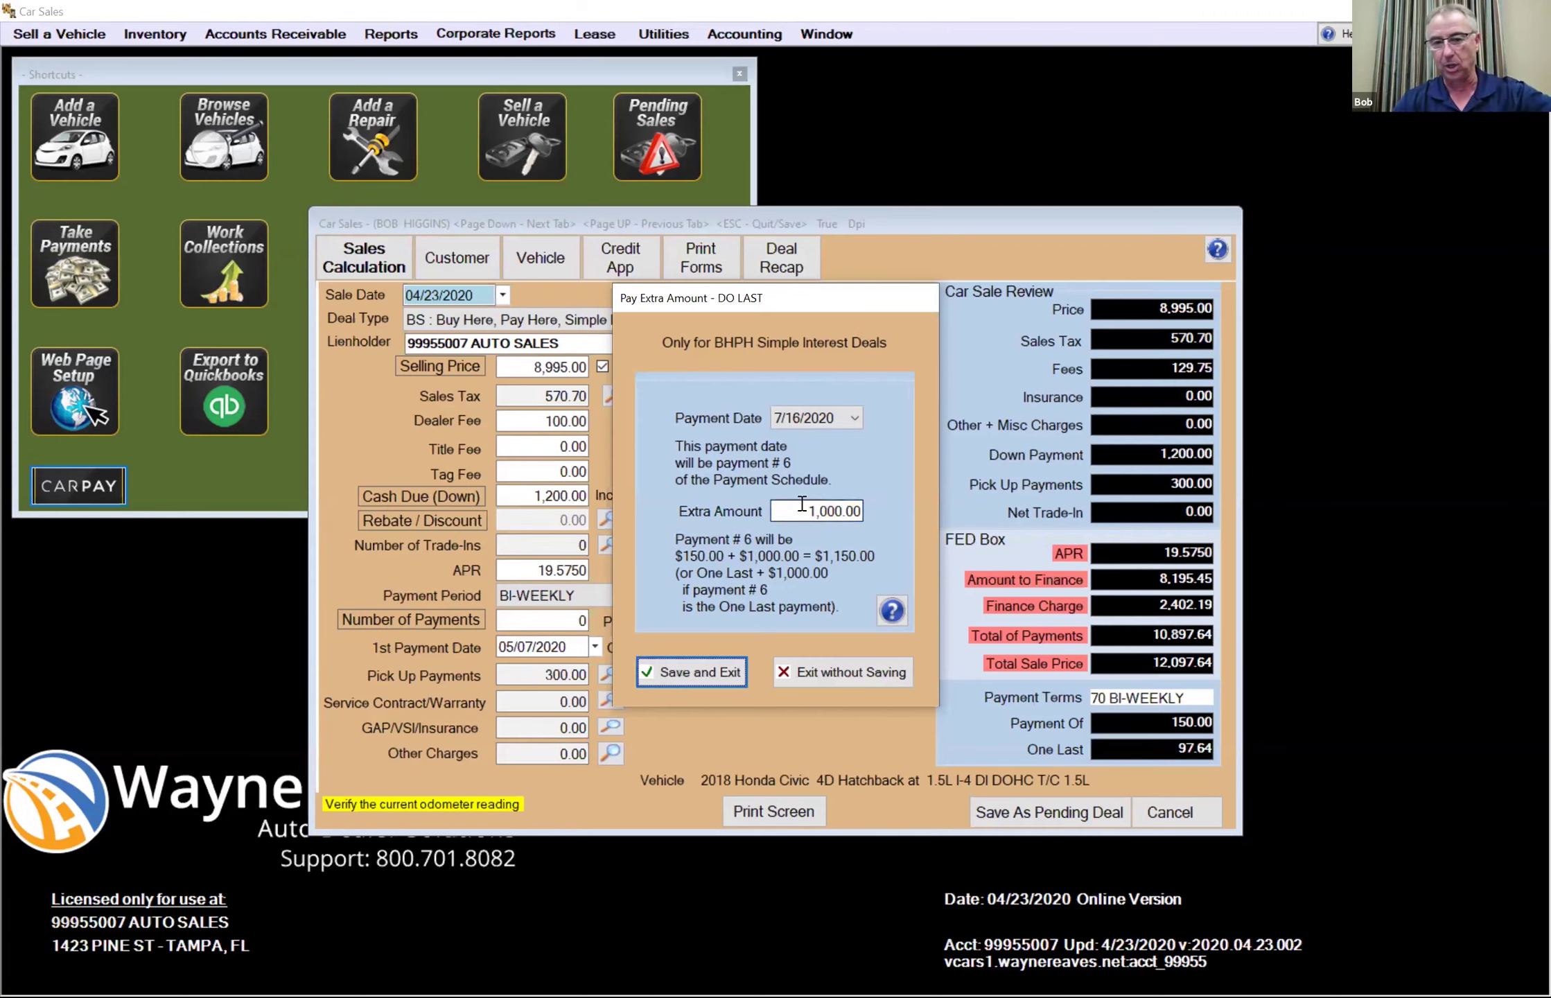
click(720, 674)
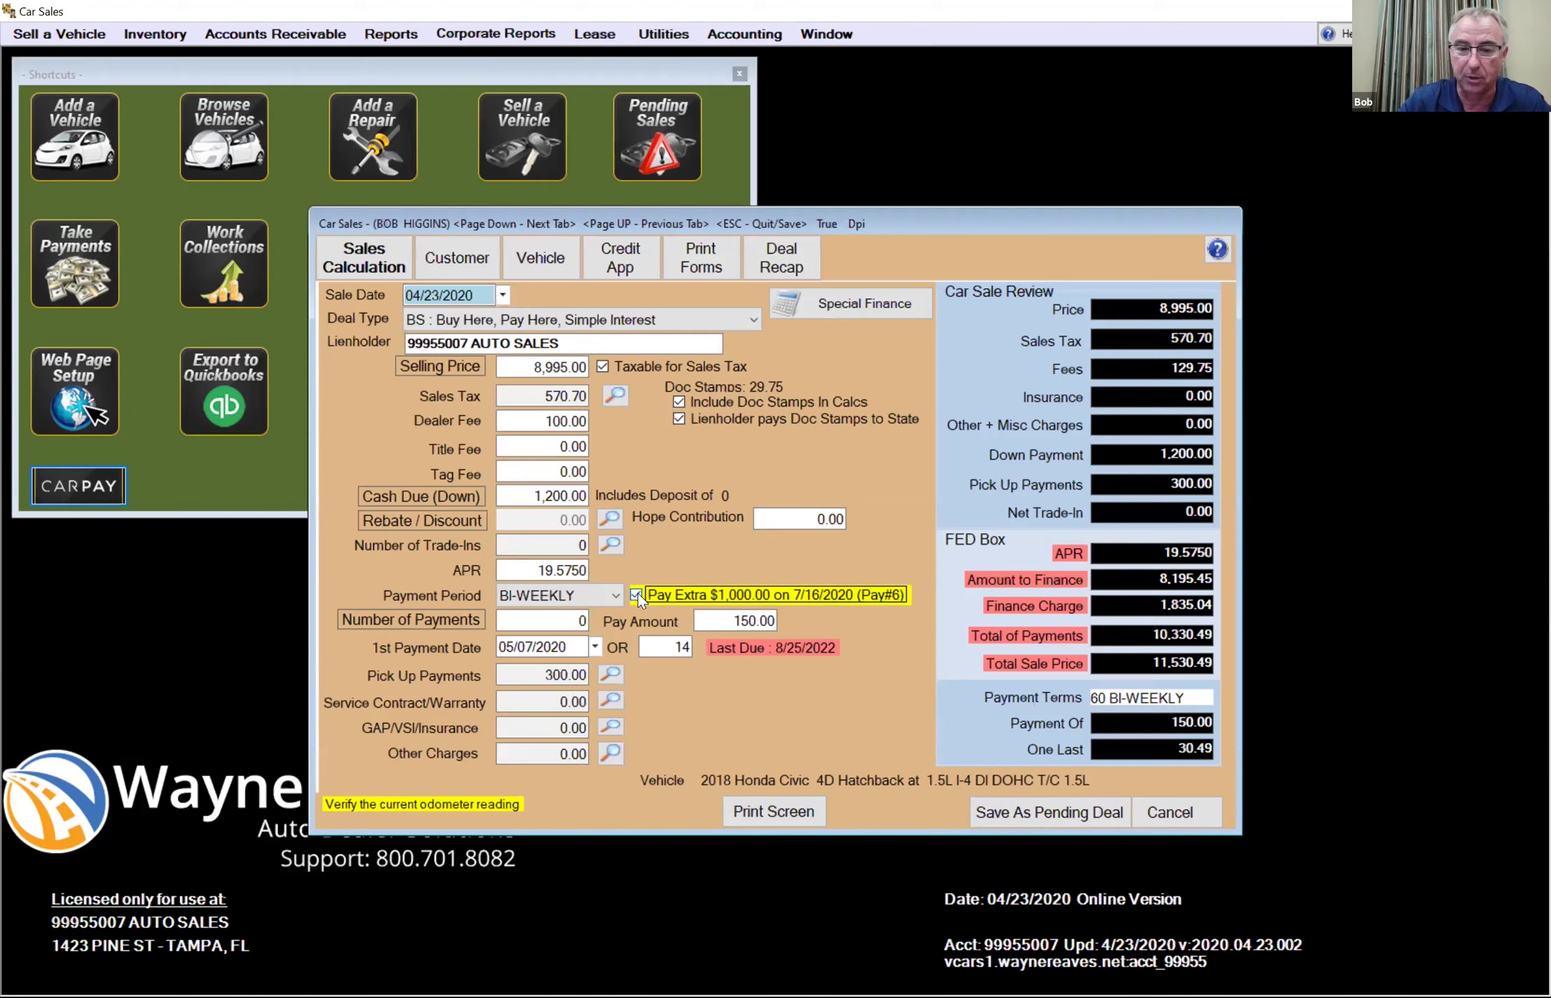
- Review the deal types, choose BS : Buy Here, Pay Here, Simple Interest again, and highlight the finance charge
click(817, 519)
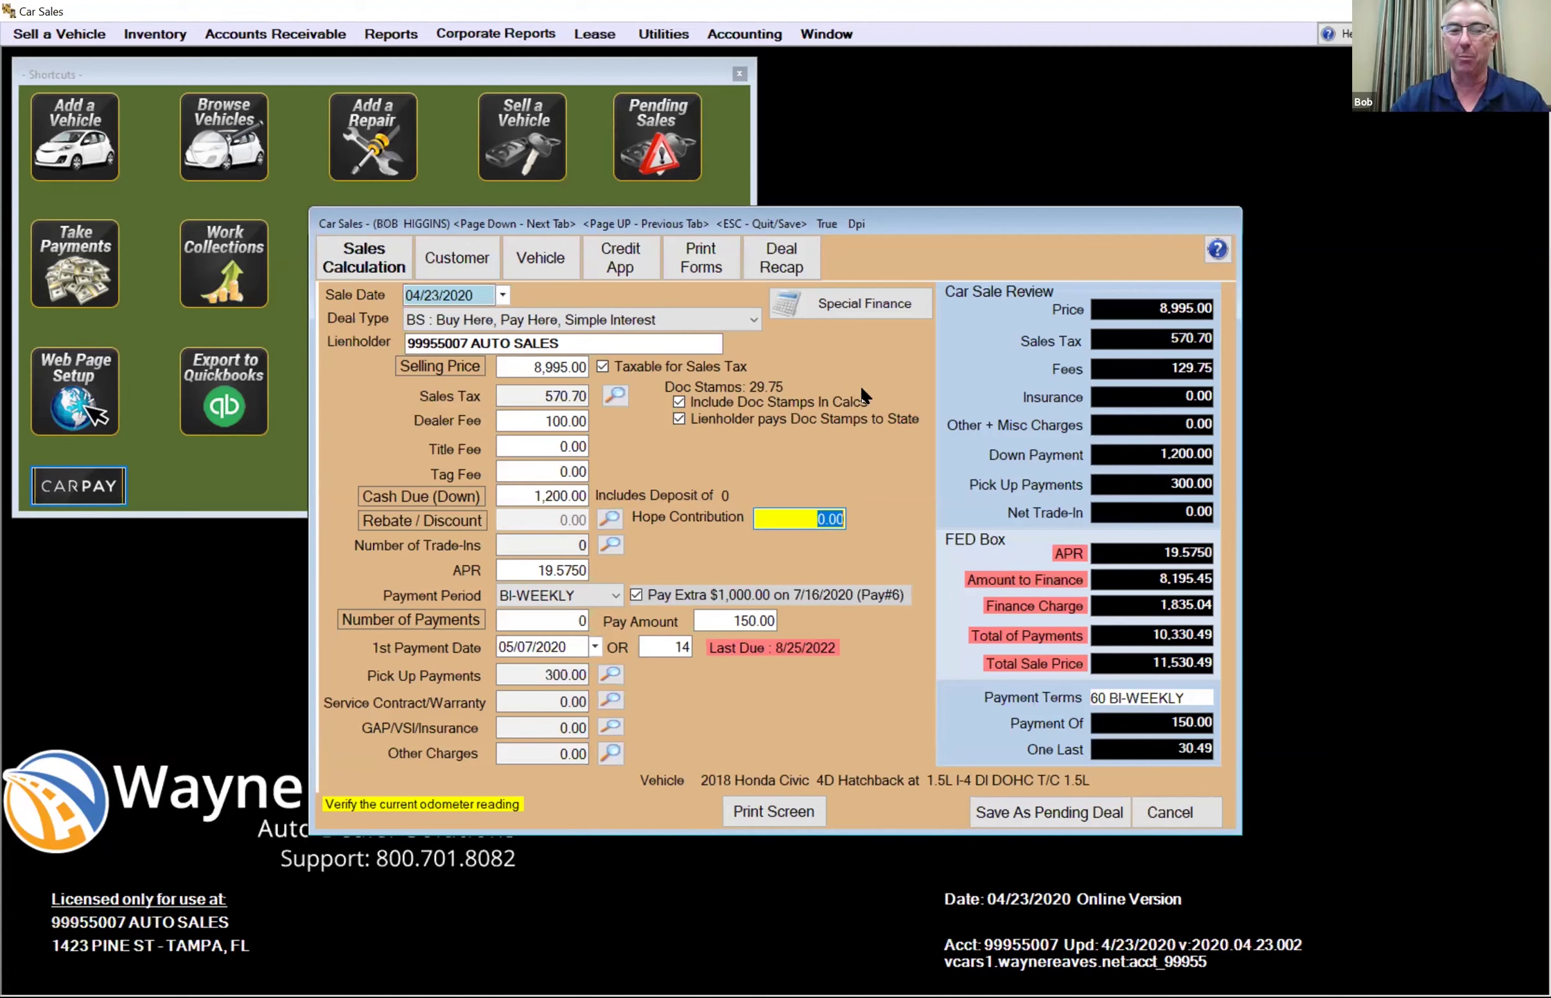
click(755, 318)
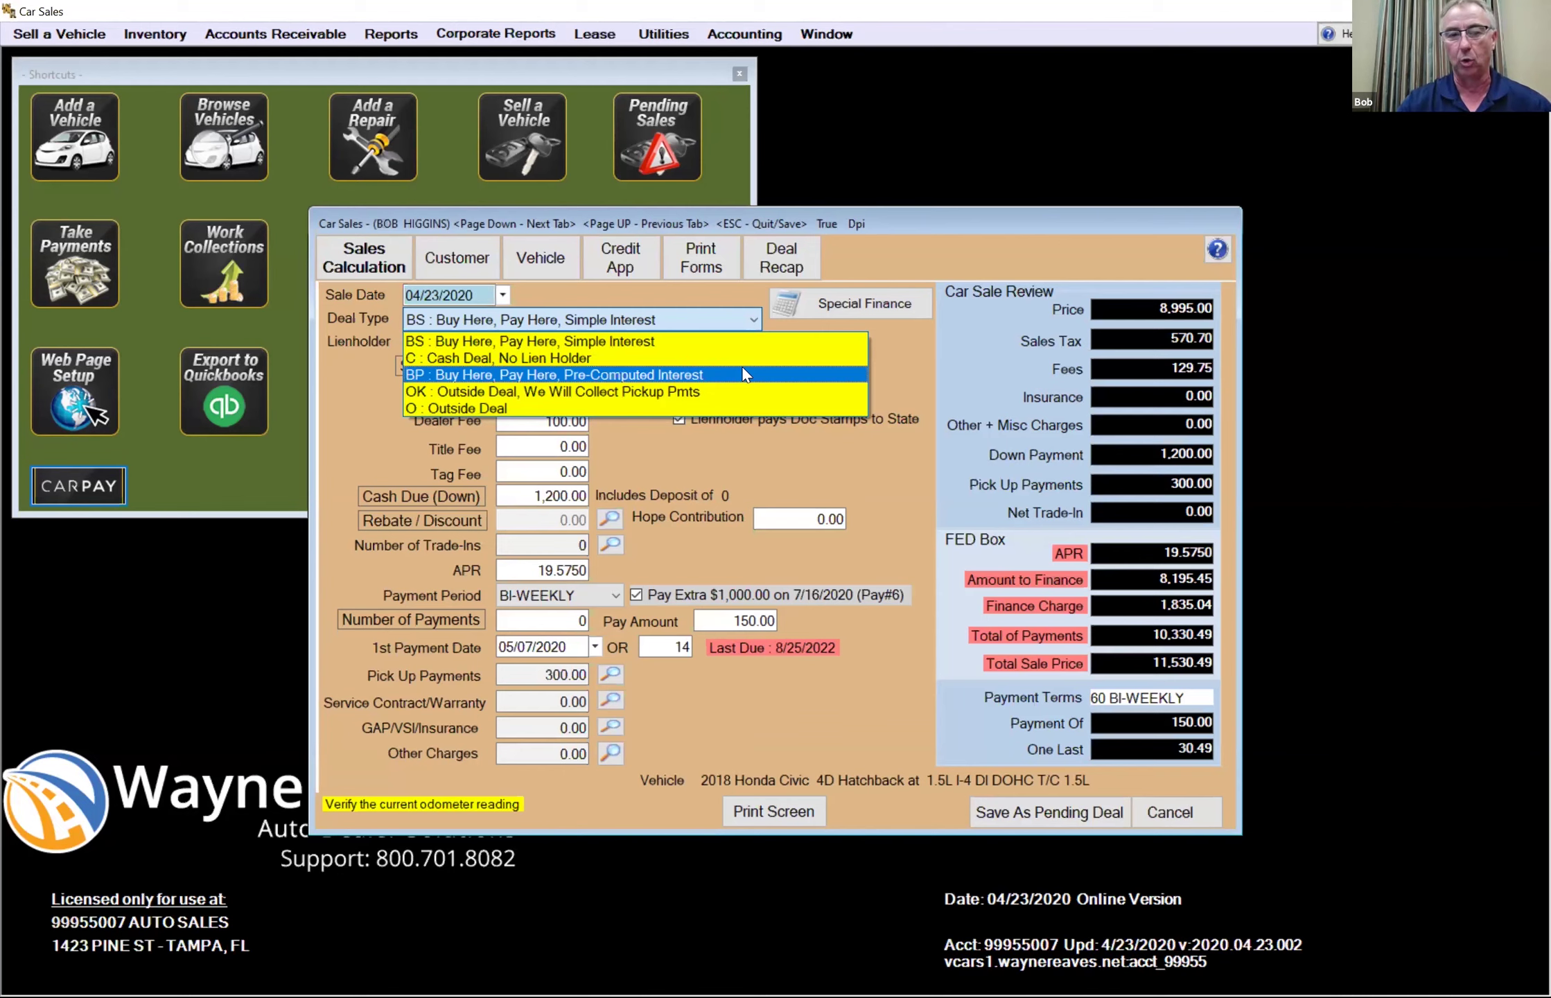
click(647, 345)
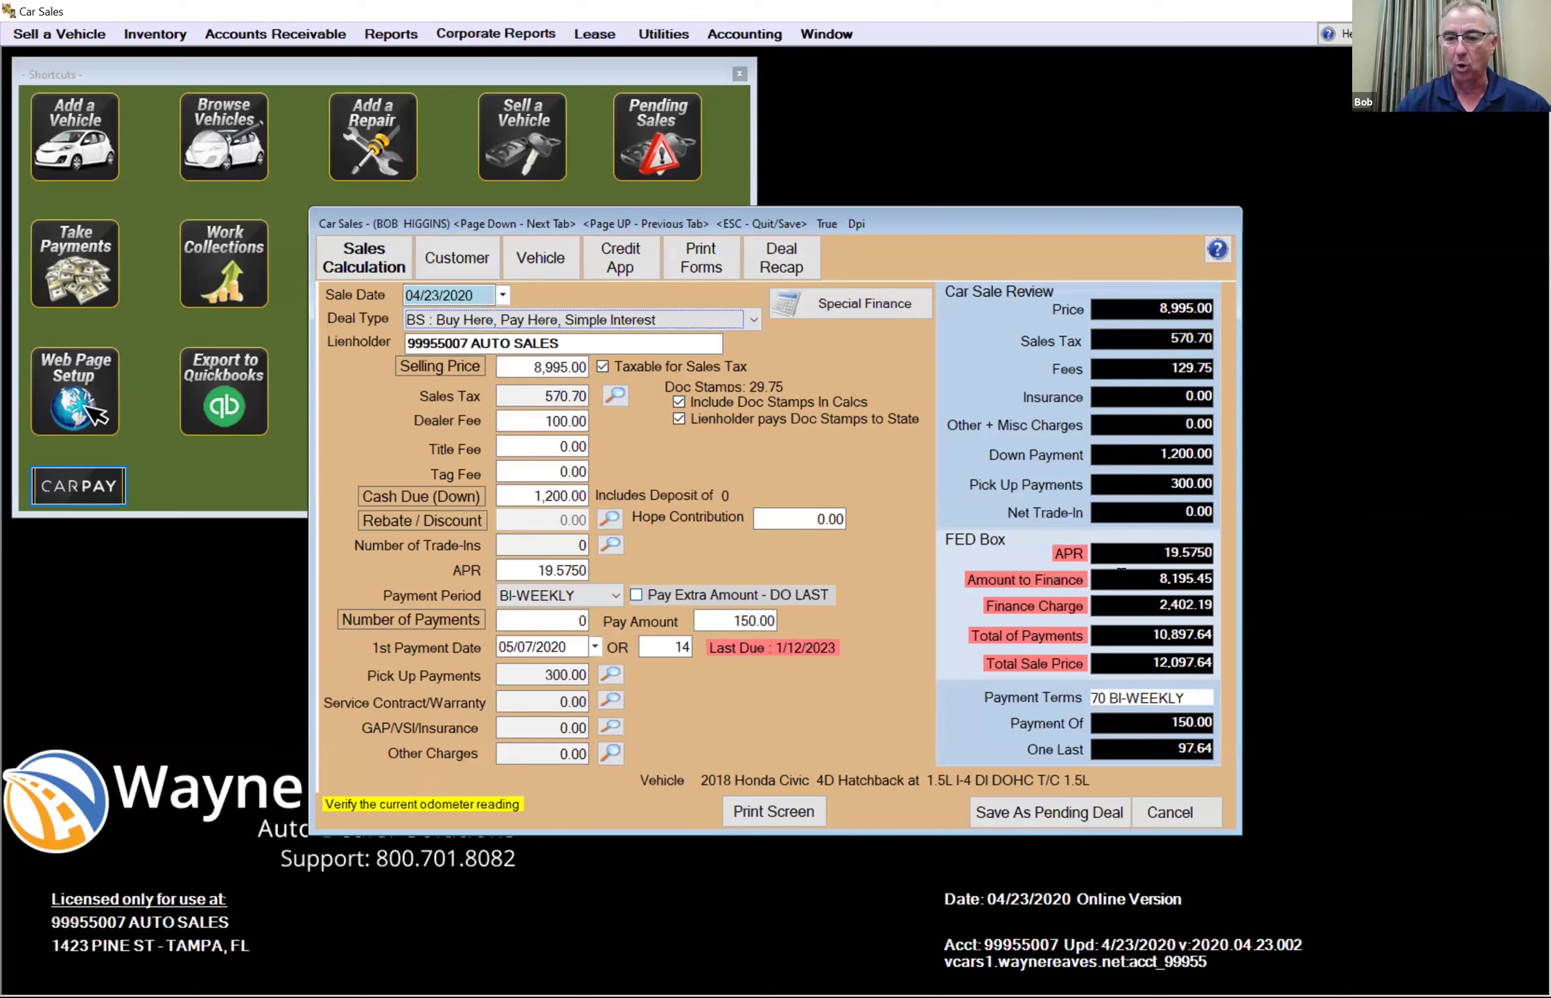
click(1185, 605)
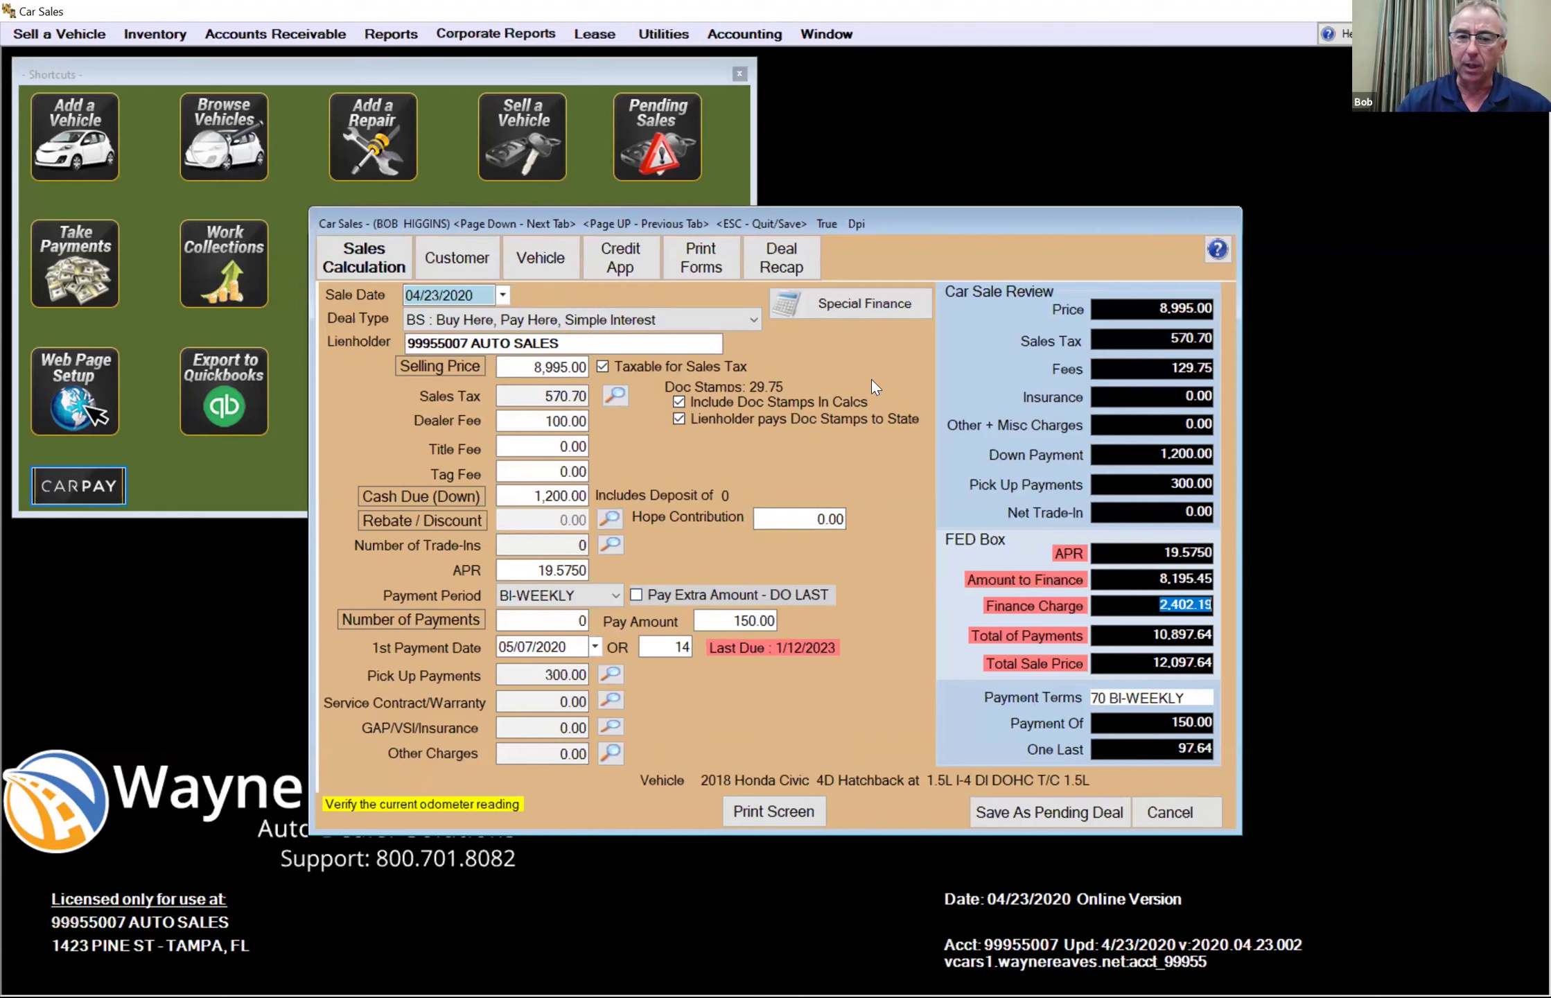
- Show a Bi-Weekly payment schedule comparison beginning at 50 payments, with alternate payment amounts separated by 2 payment periods
click(874, 304)
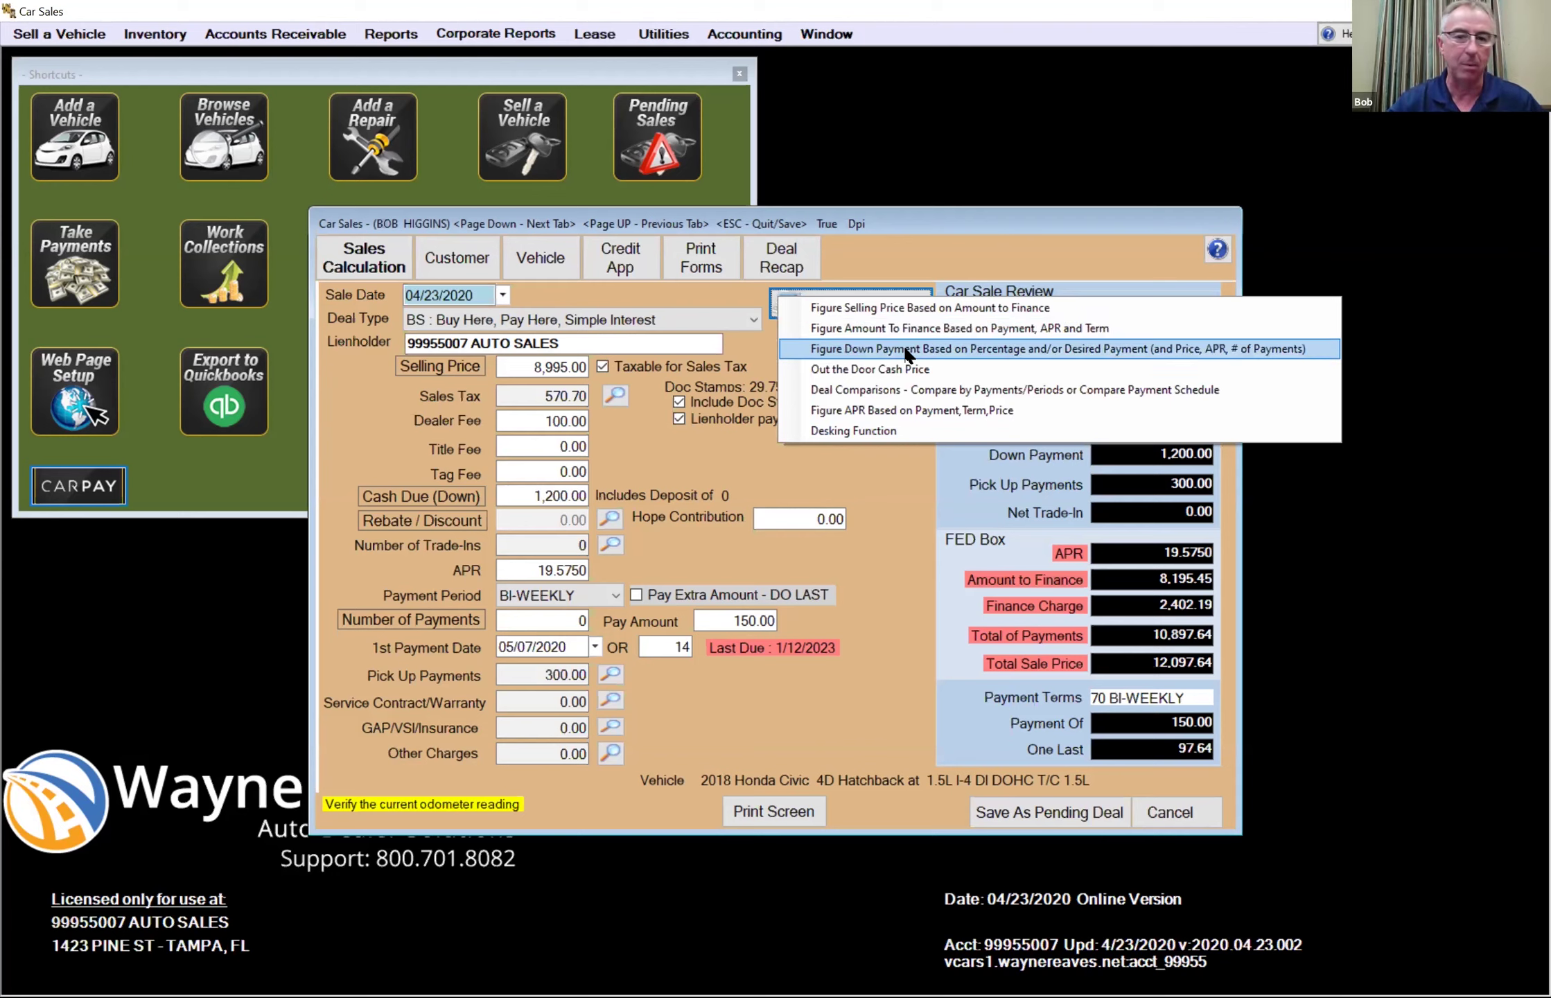
click(940, 389)
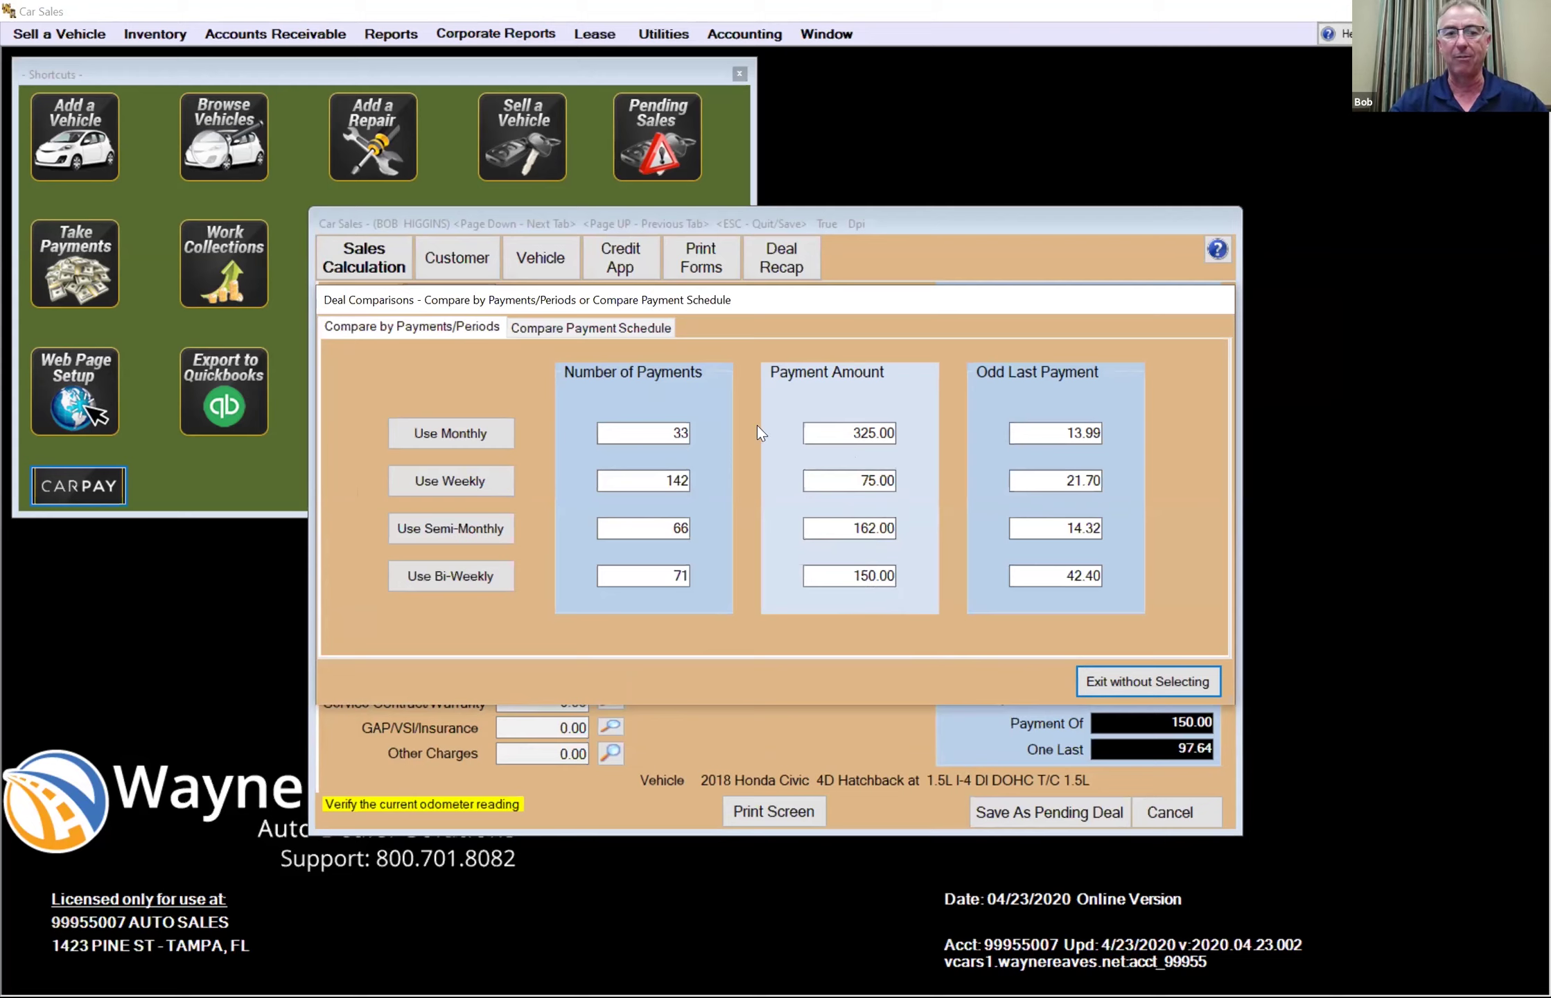
click(606, 331)
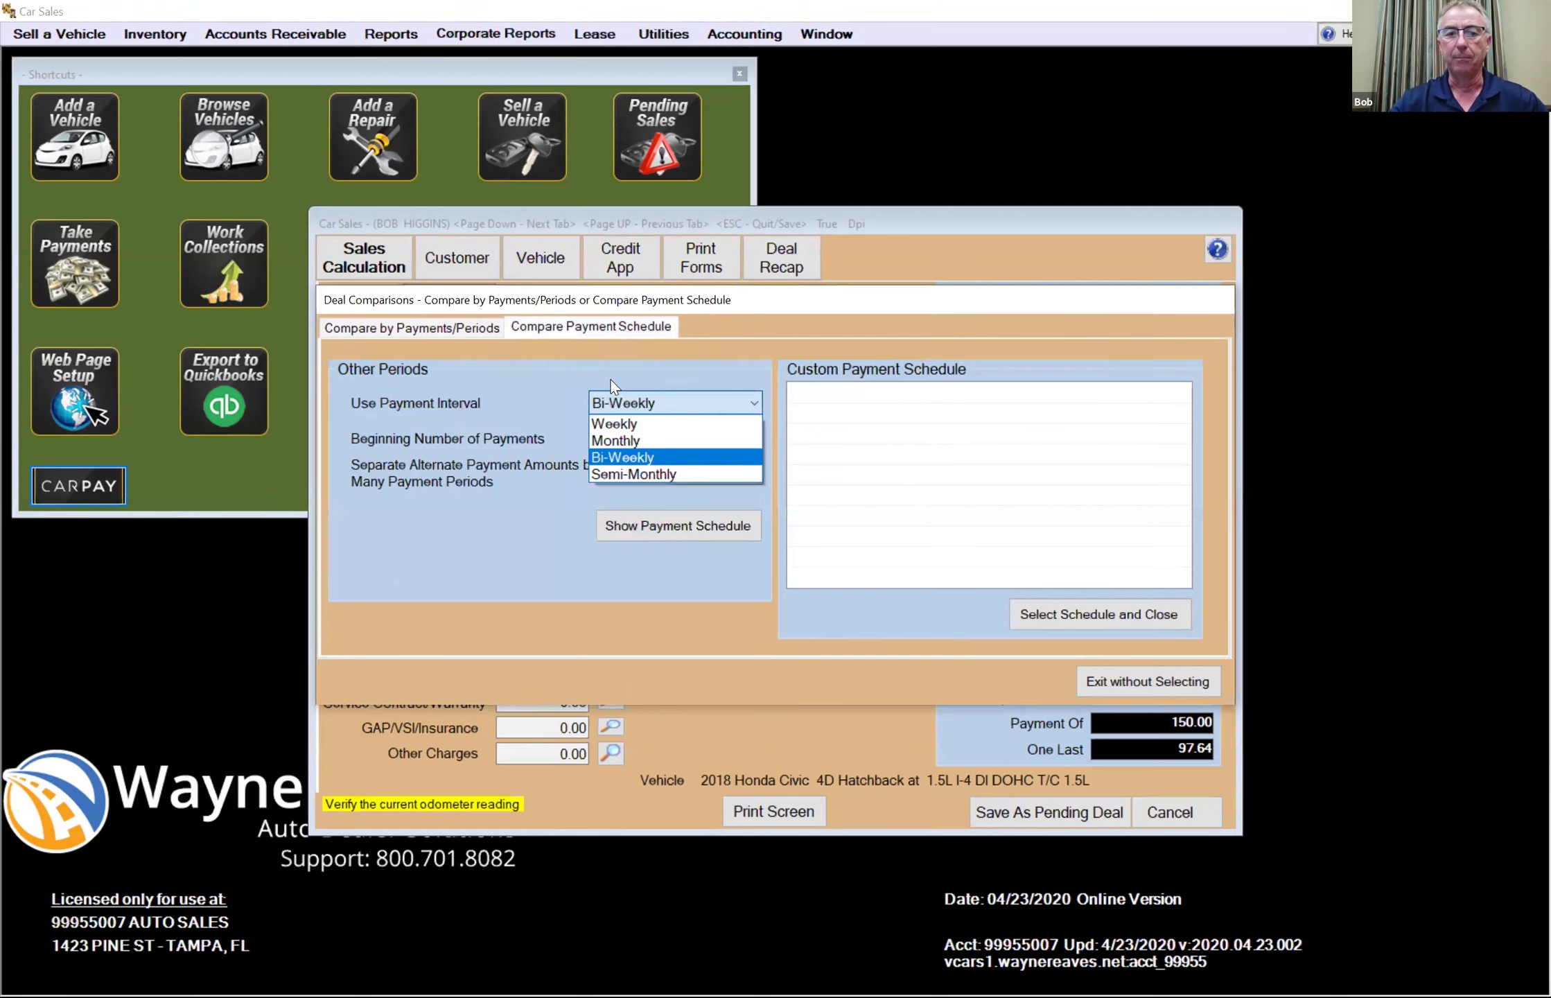
click(623, 457)
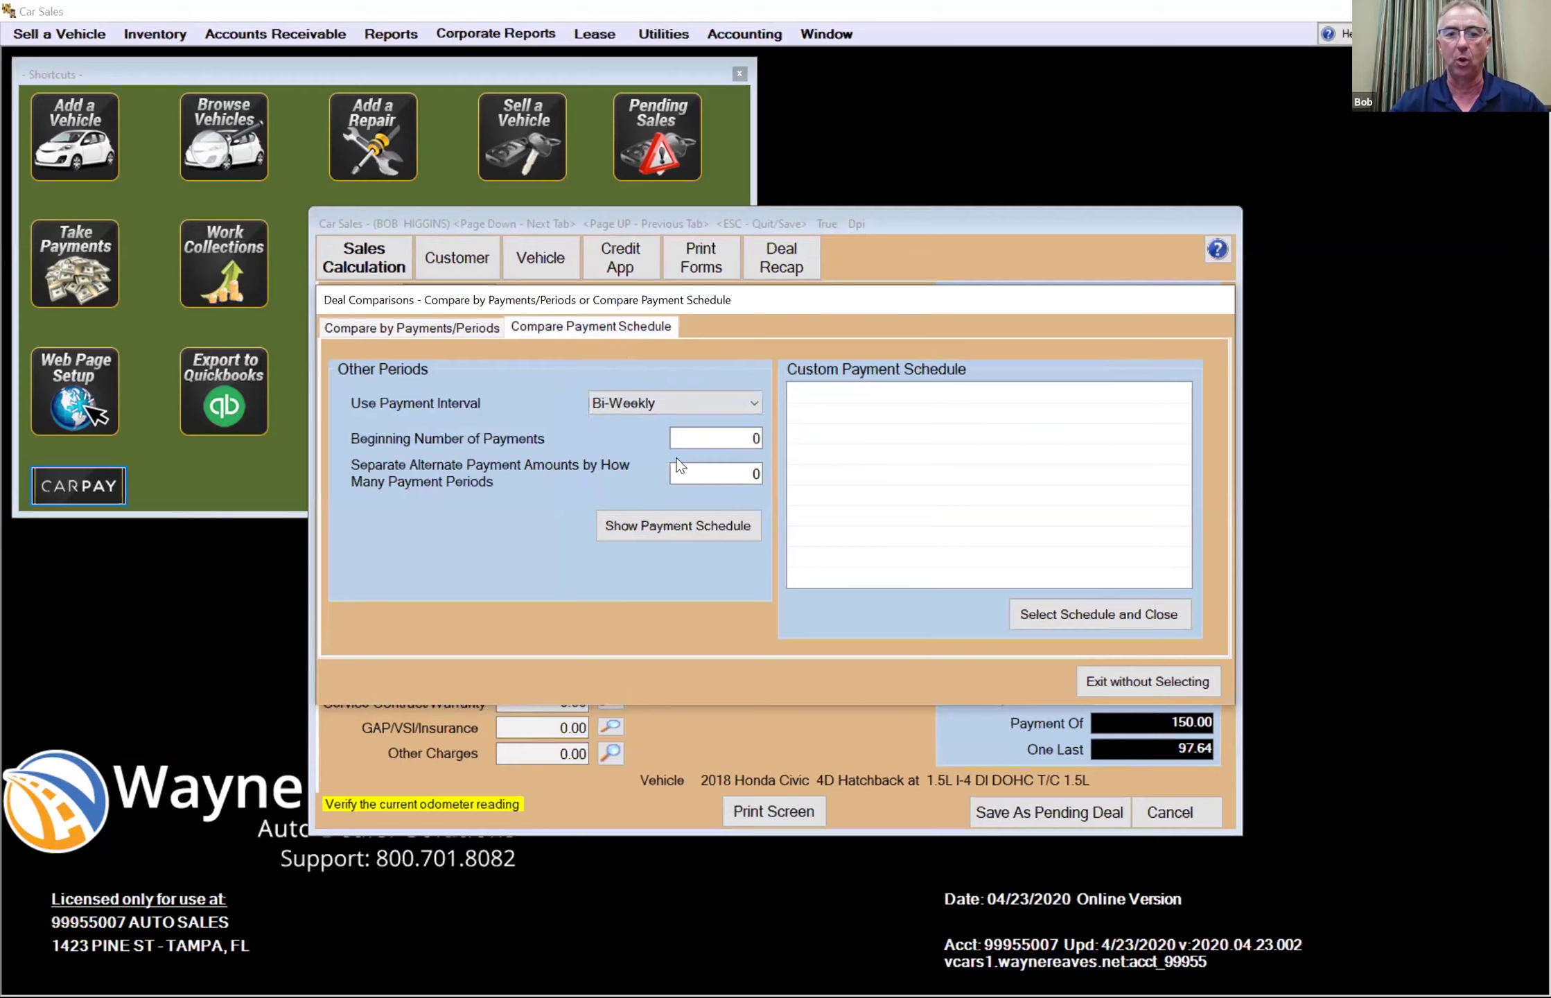
click(740, 447)
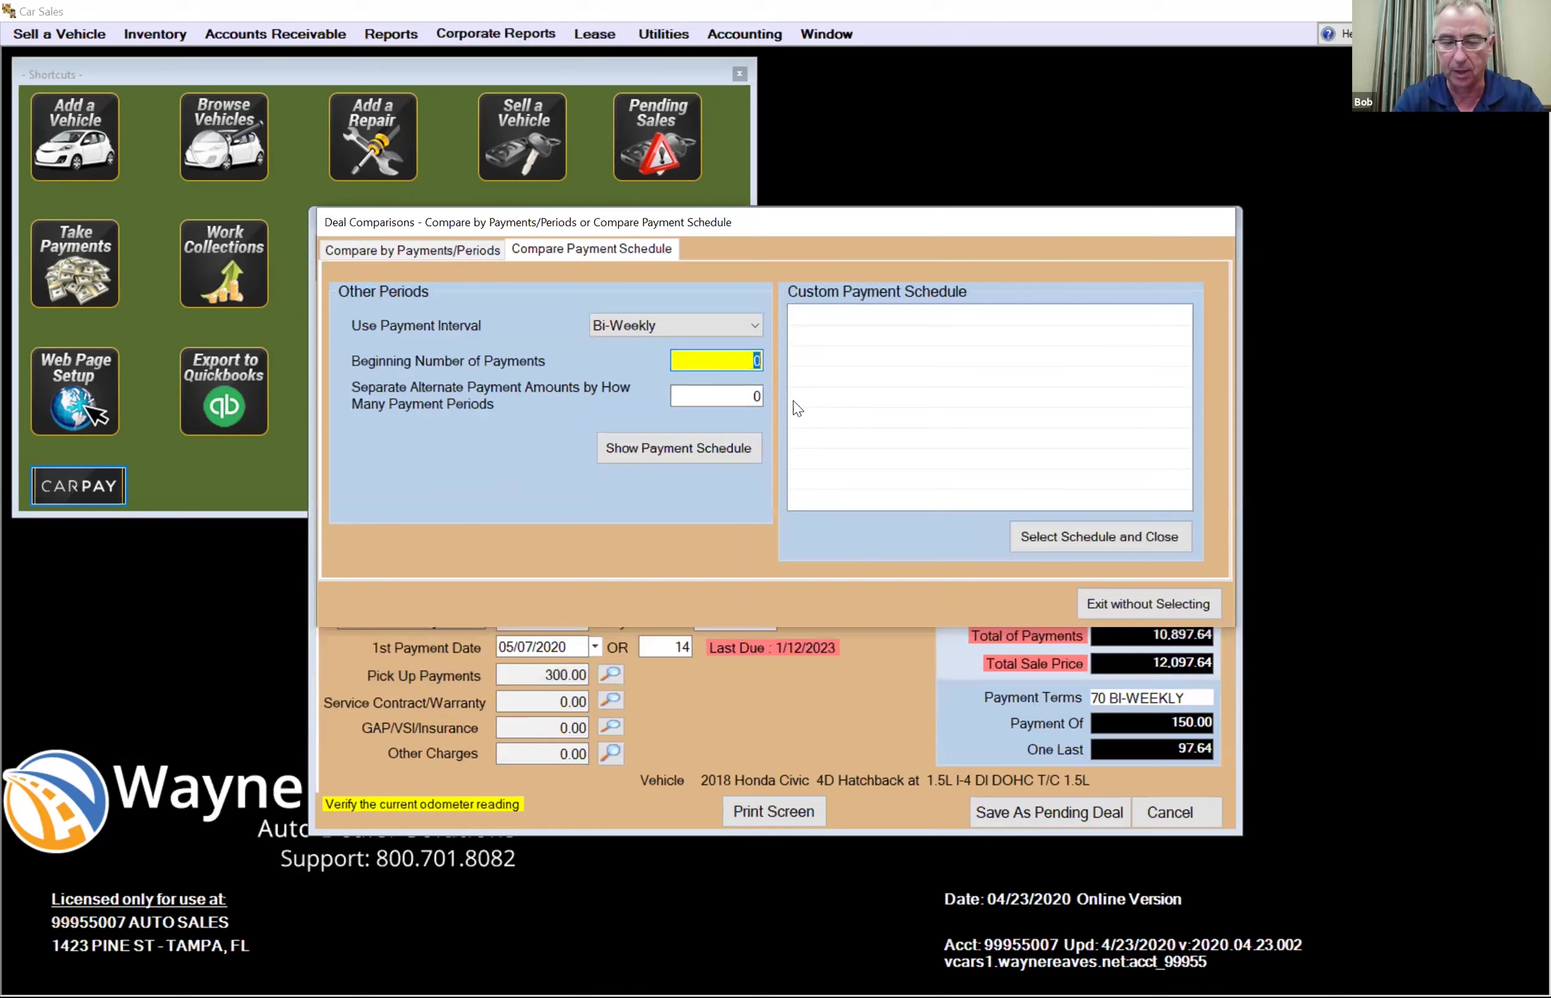
text(50)
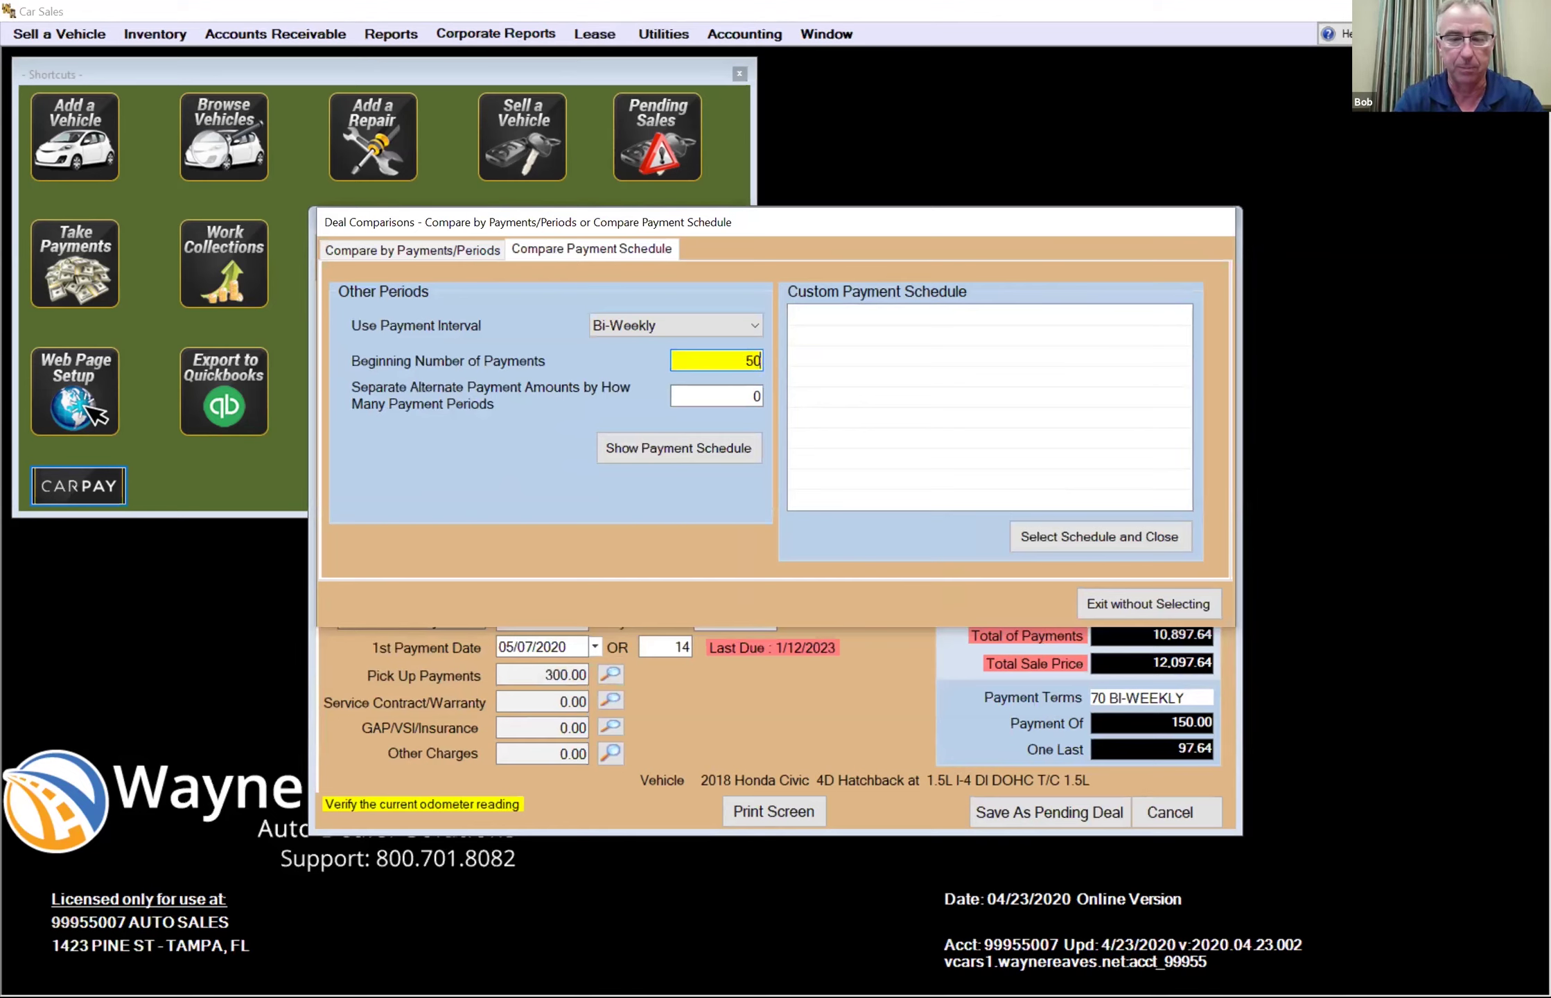
click(716, 396)
text(2)
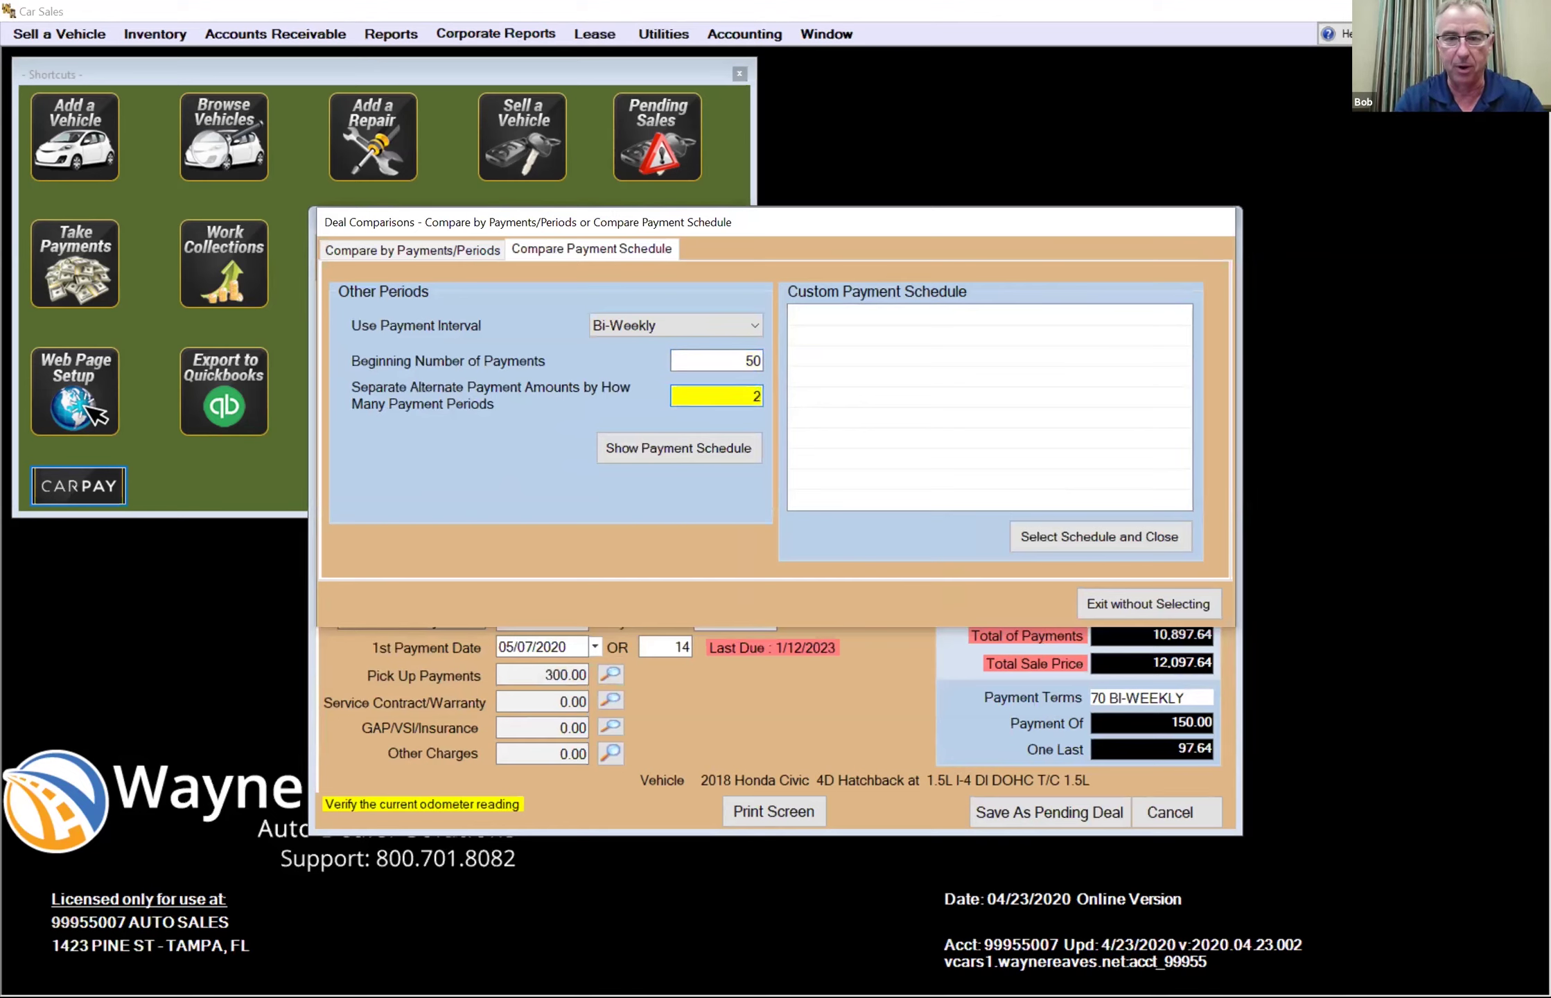
click(696, 442)
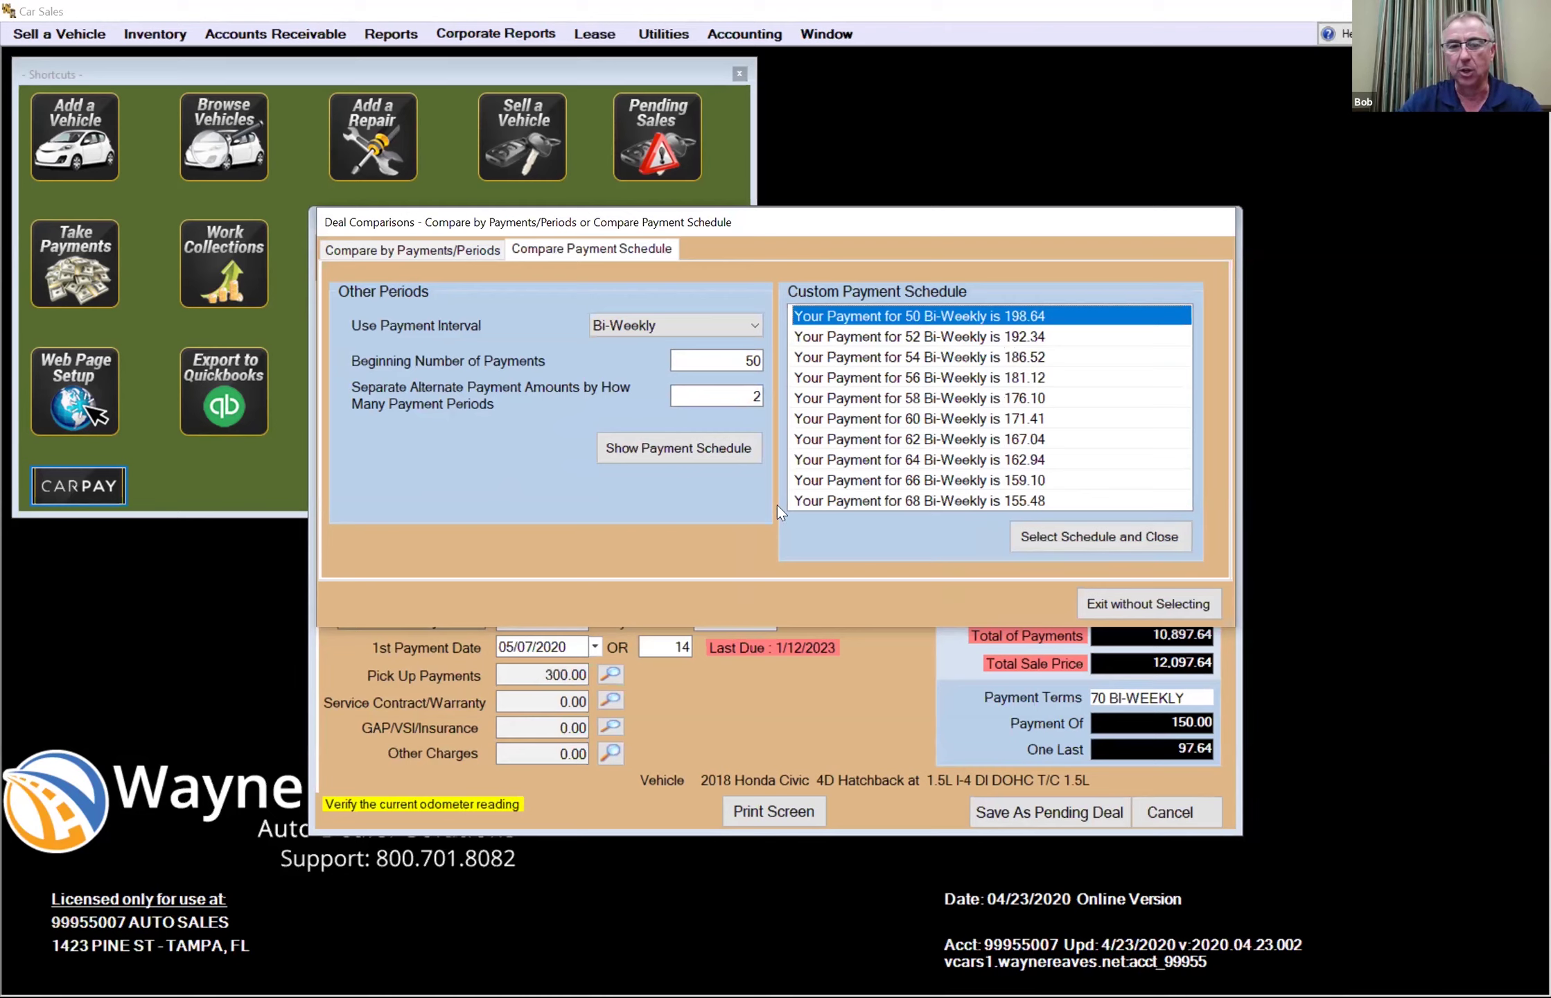
- Review the deal comparison by payments and periods, and leave it without selecting a payment option
click(434, 250)
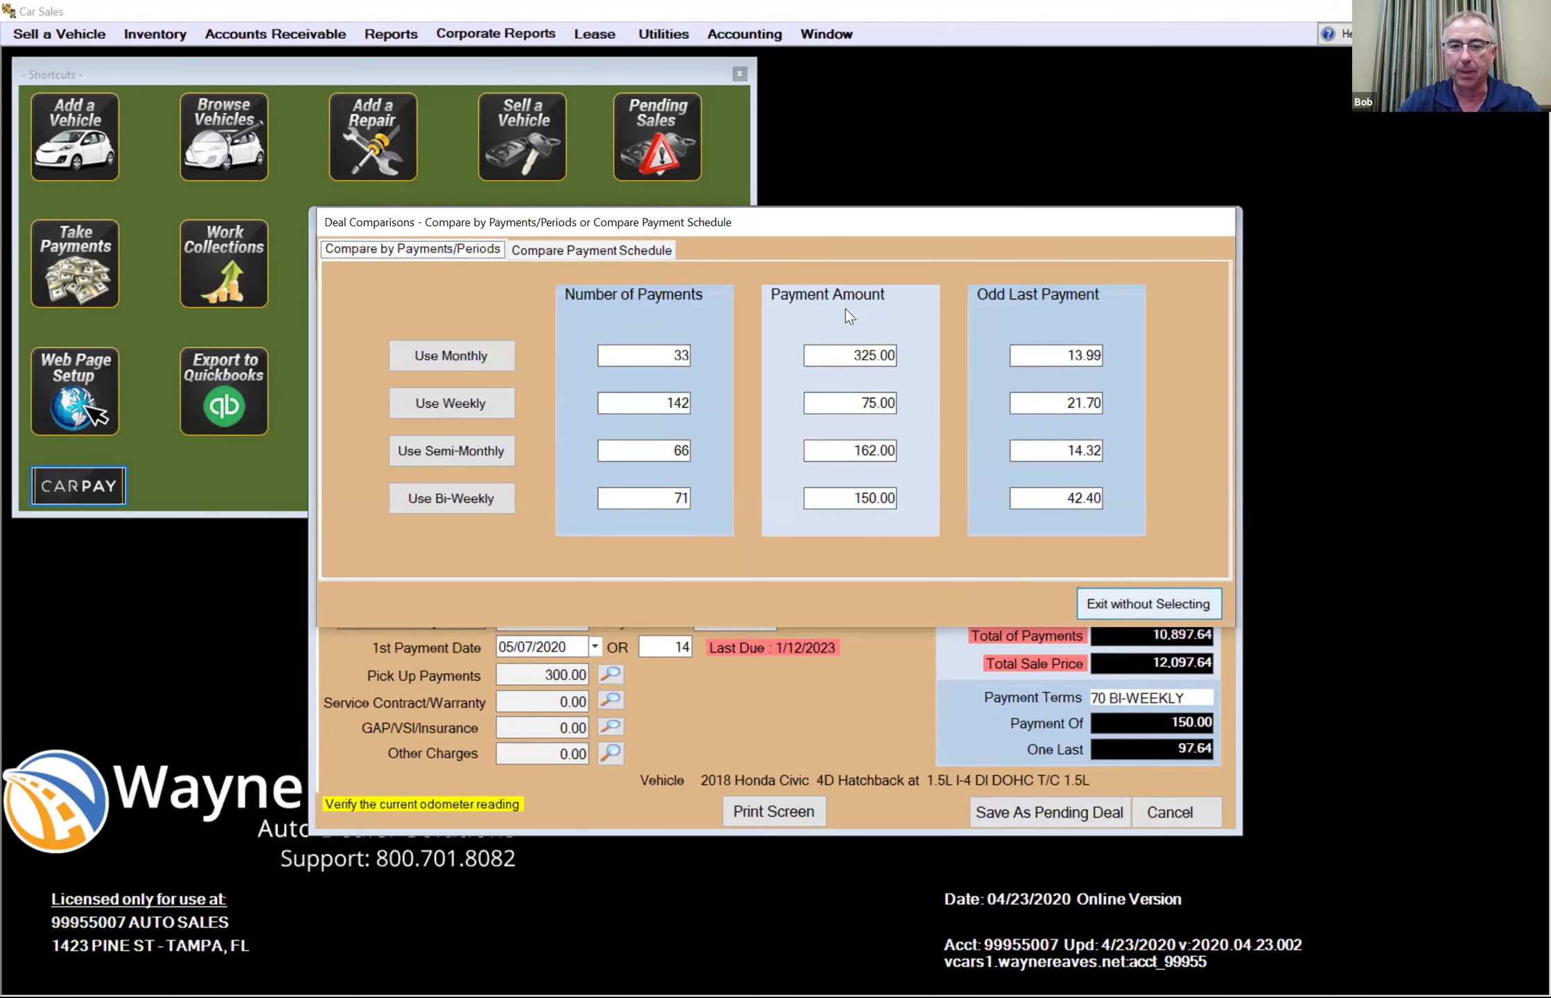
key(Escape)
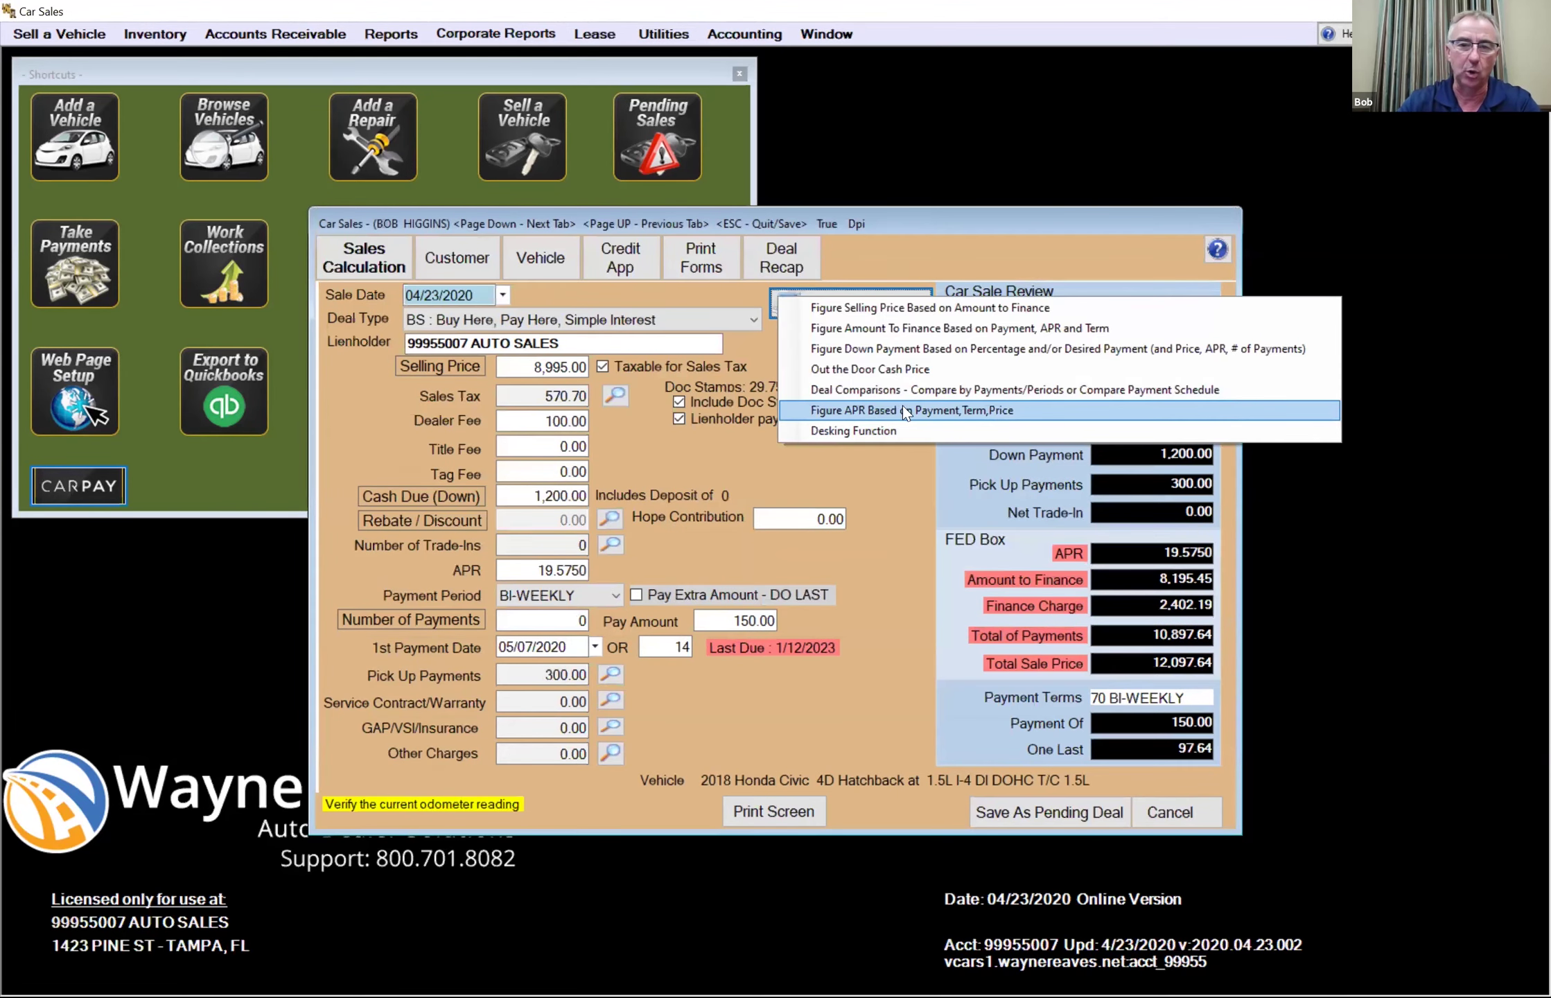
- Calculate 9 deals with the Desking Function, varying the total down payment by 100.00
click(897, 431)
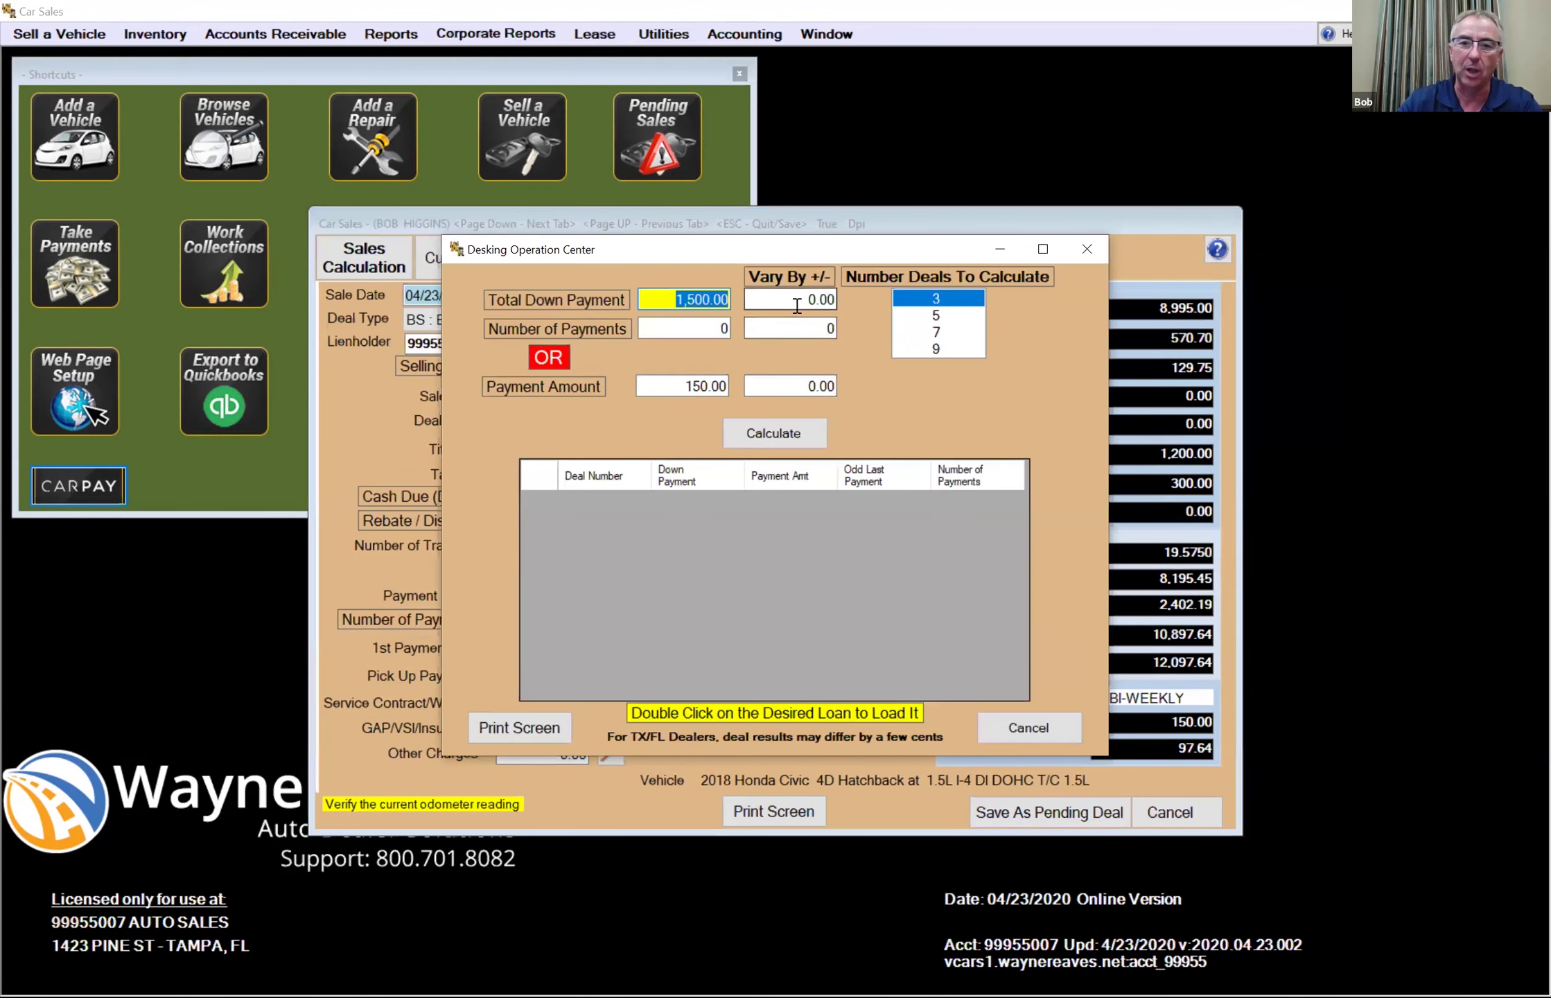
click(804, 305)
text(100)
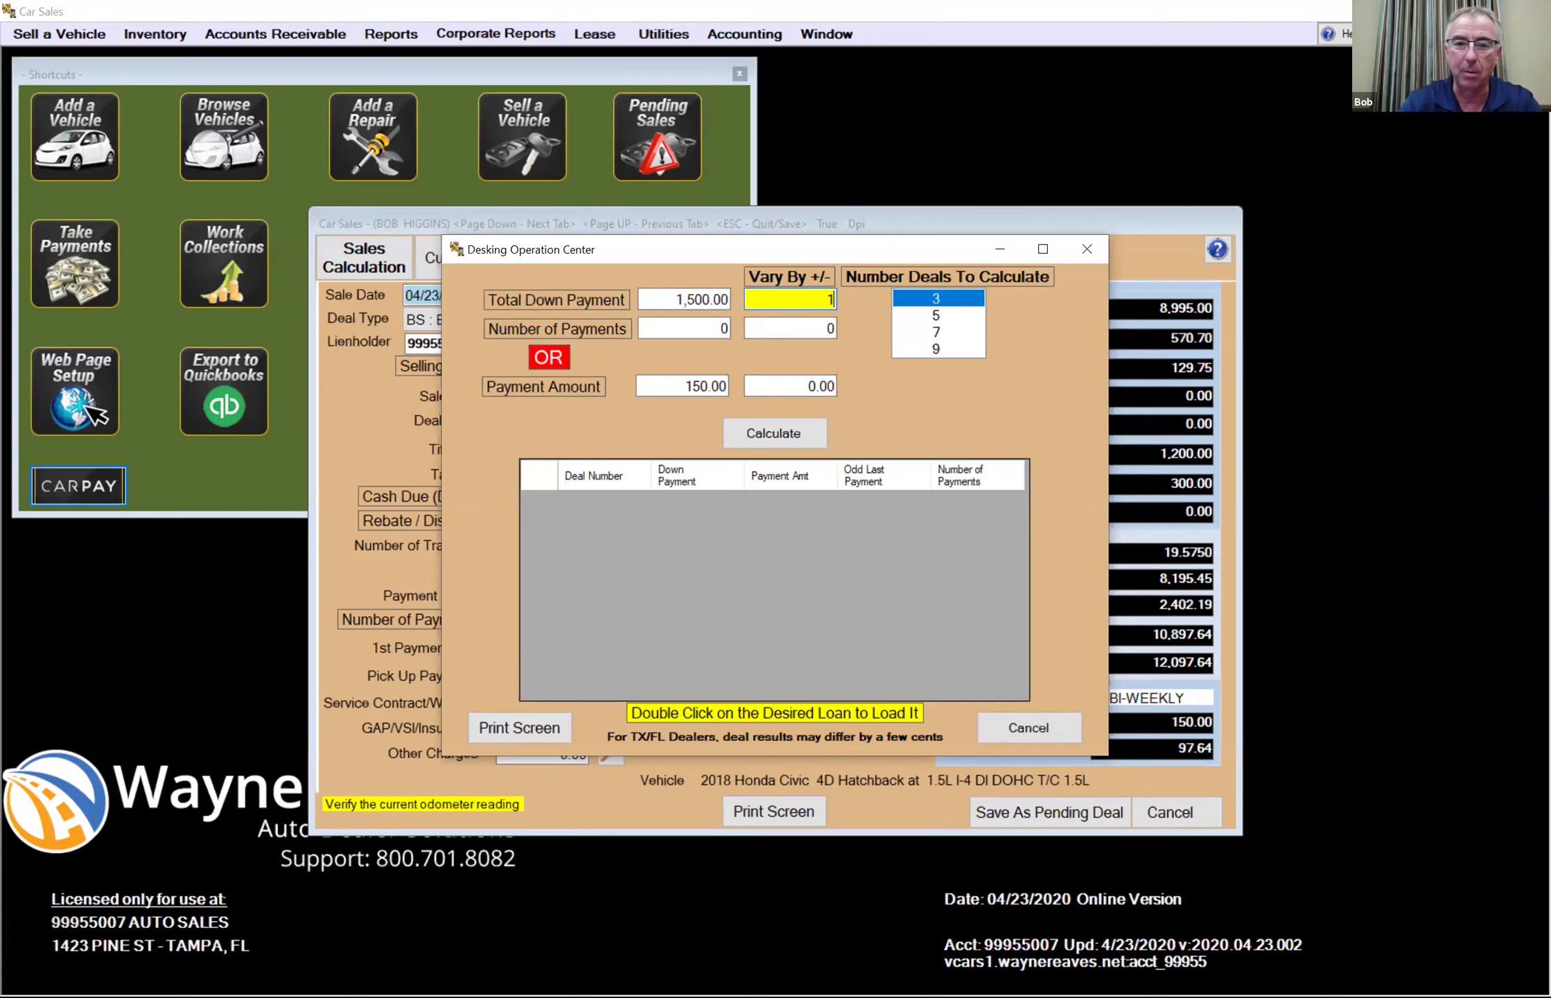
click(928, 349)
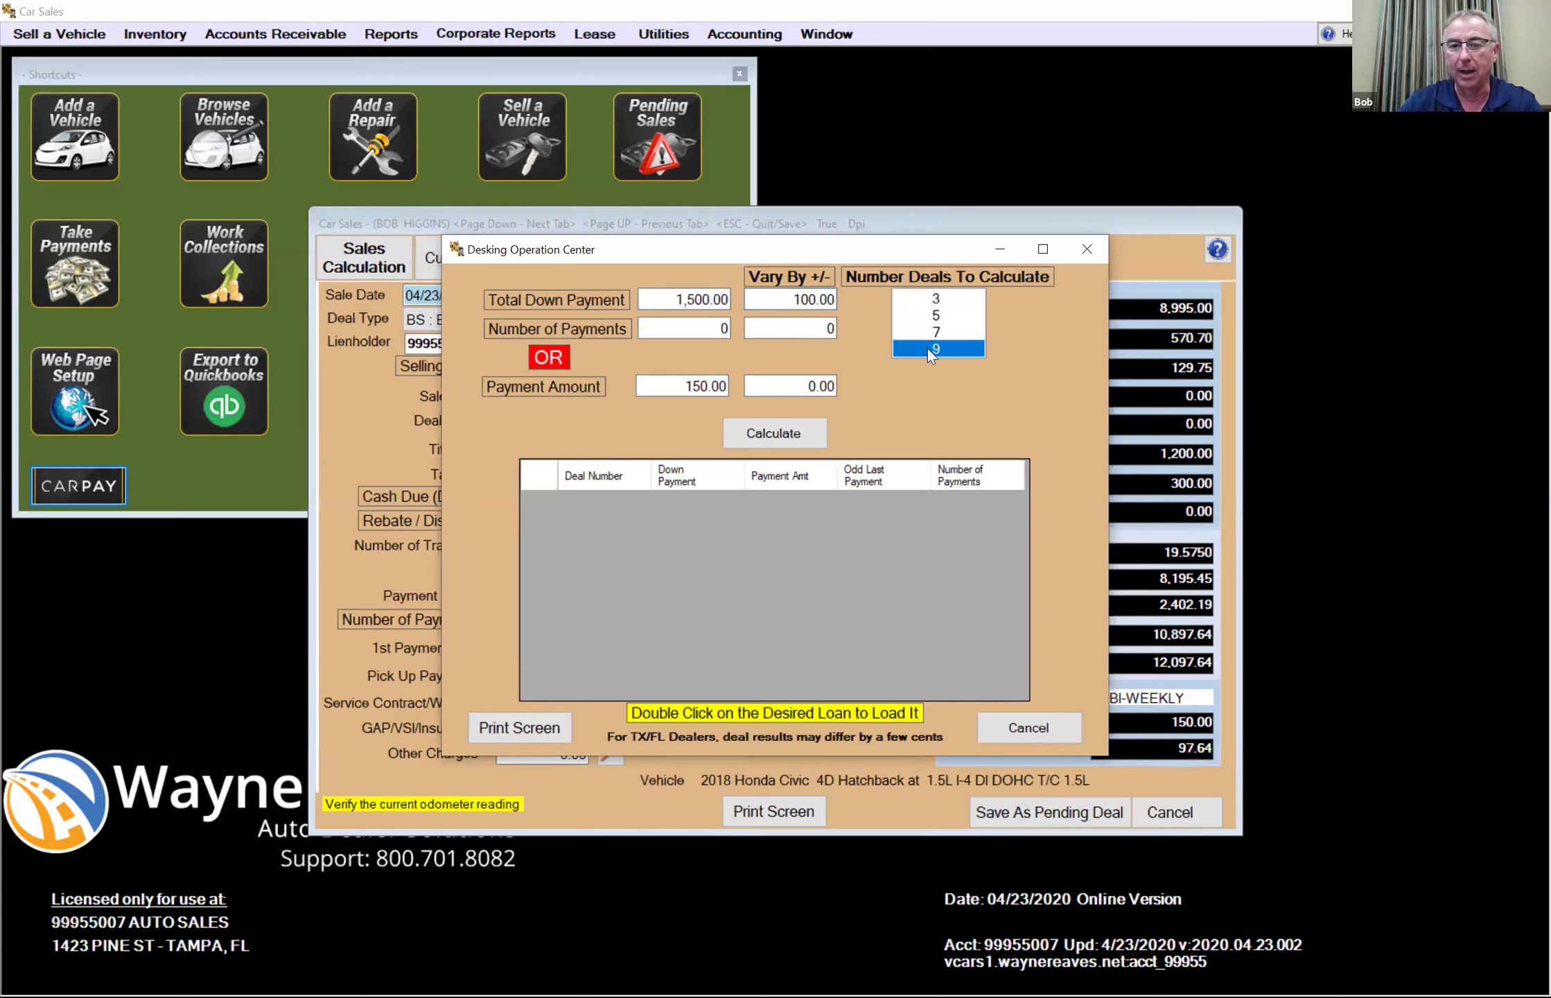
click(797, 431)
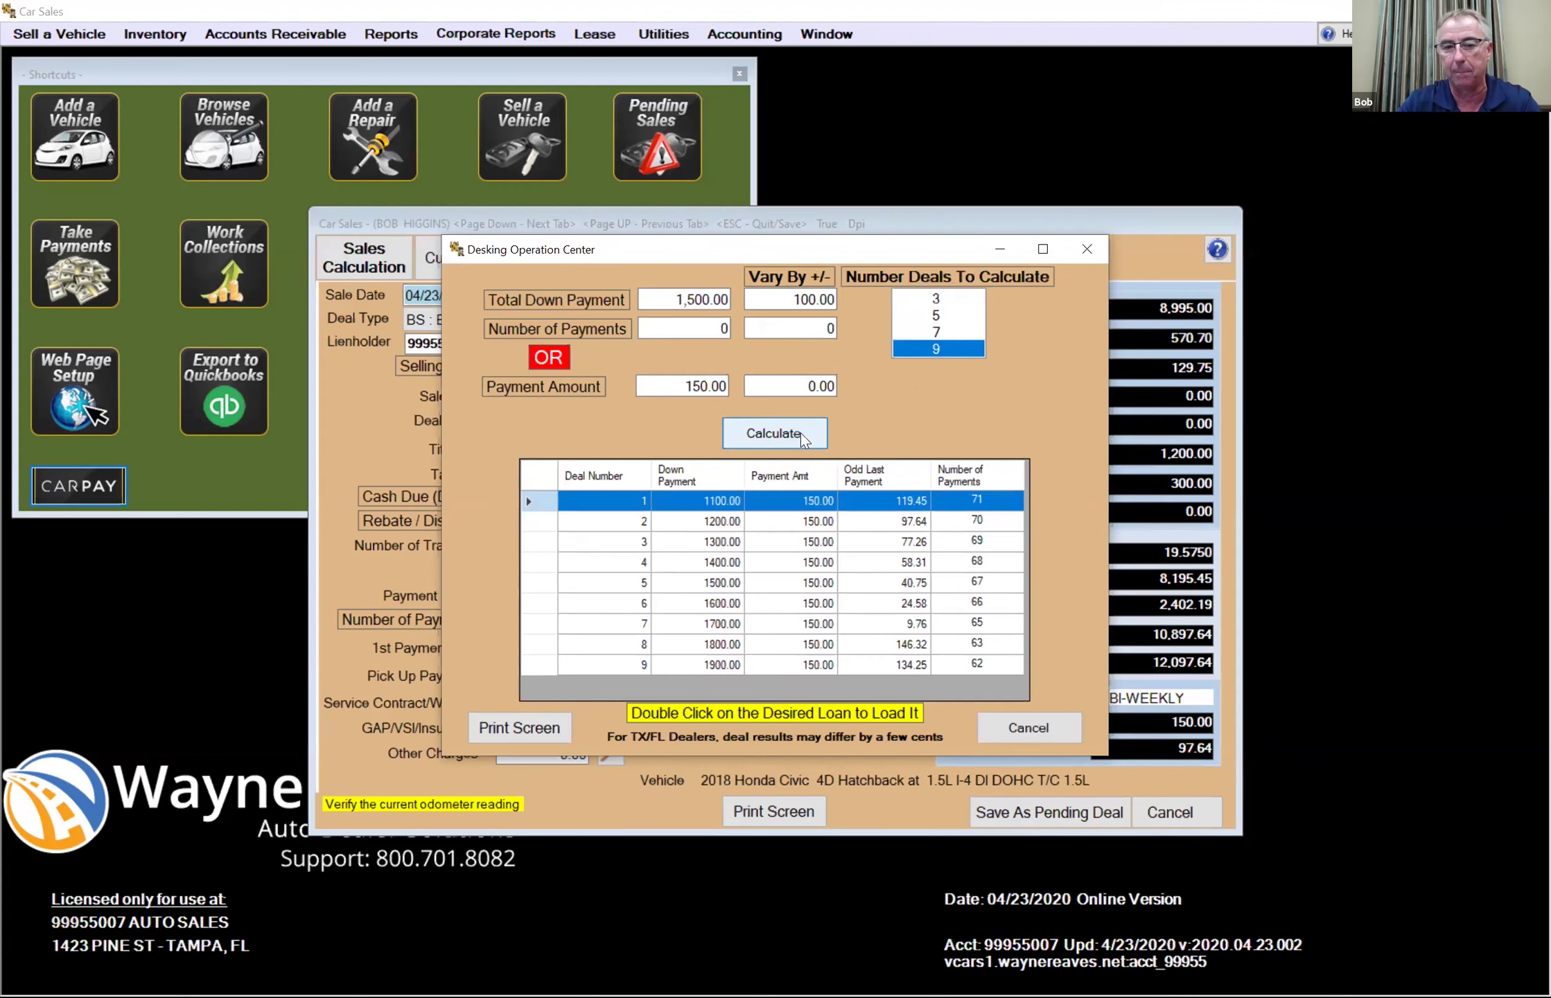
- Examine the calculated deals with 1500.00 and 1900.00 down, and leave desking without loading a deal
click(719, 586)
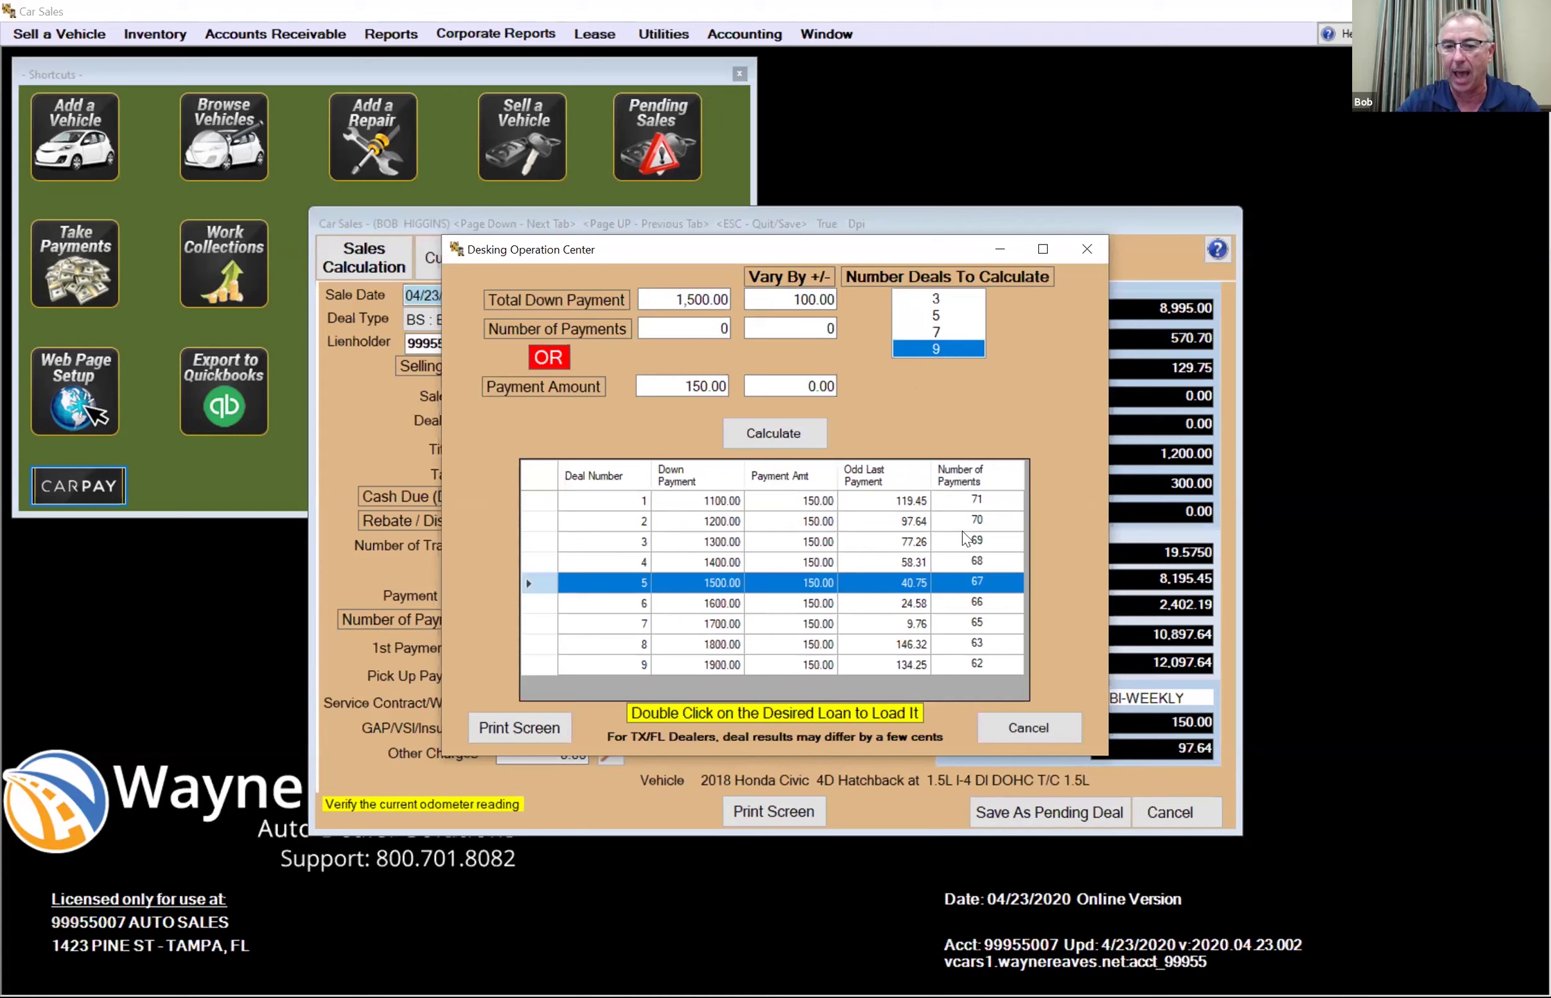
click(634, 664)
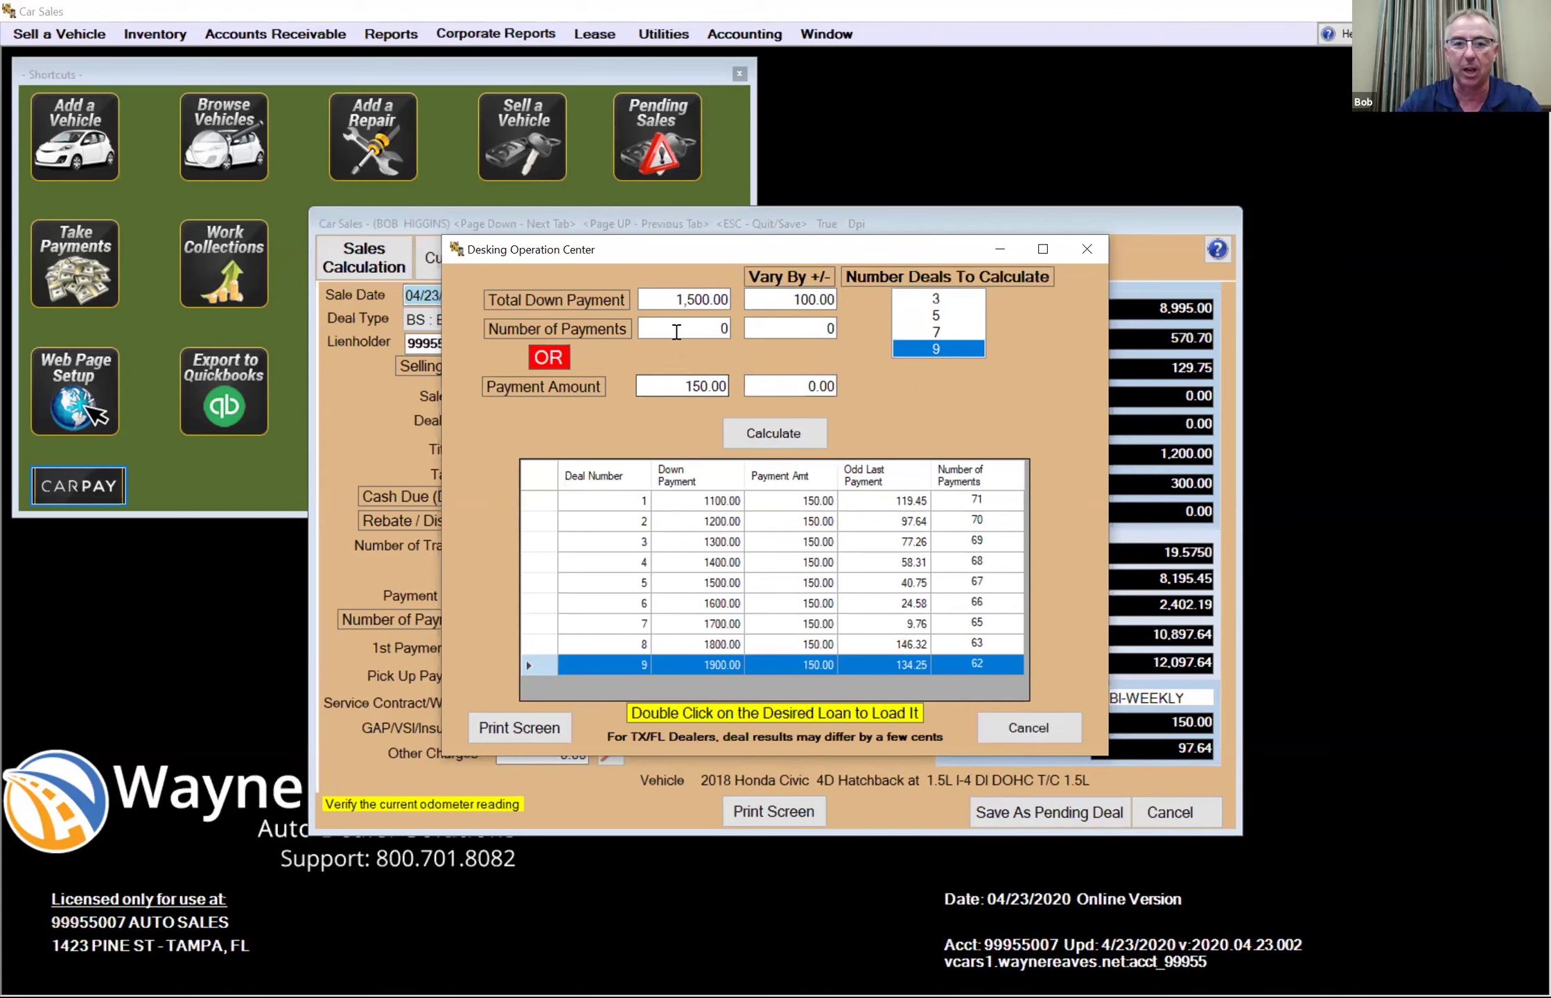
click(1021, 726)
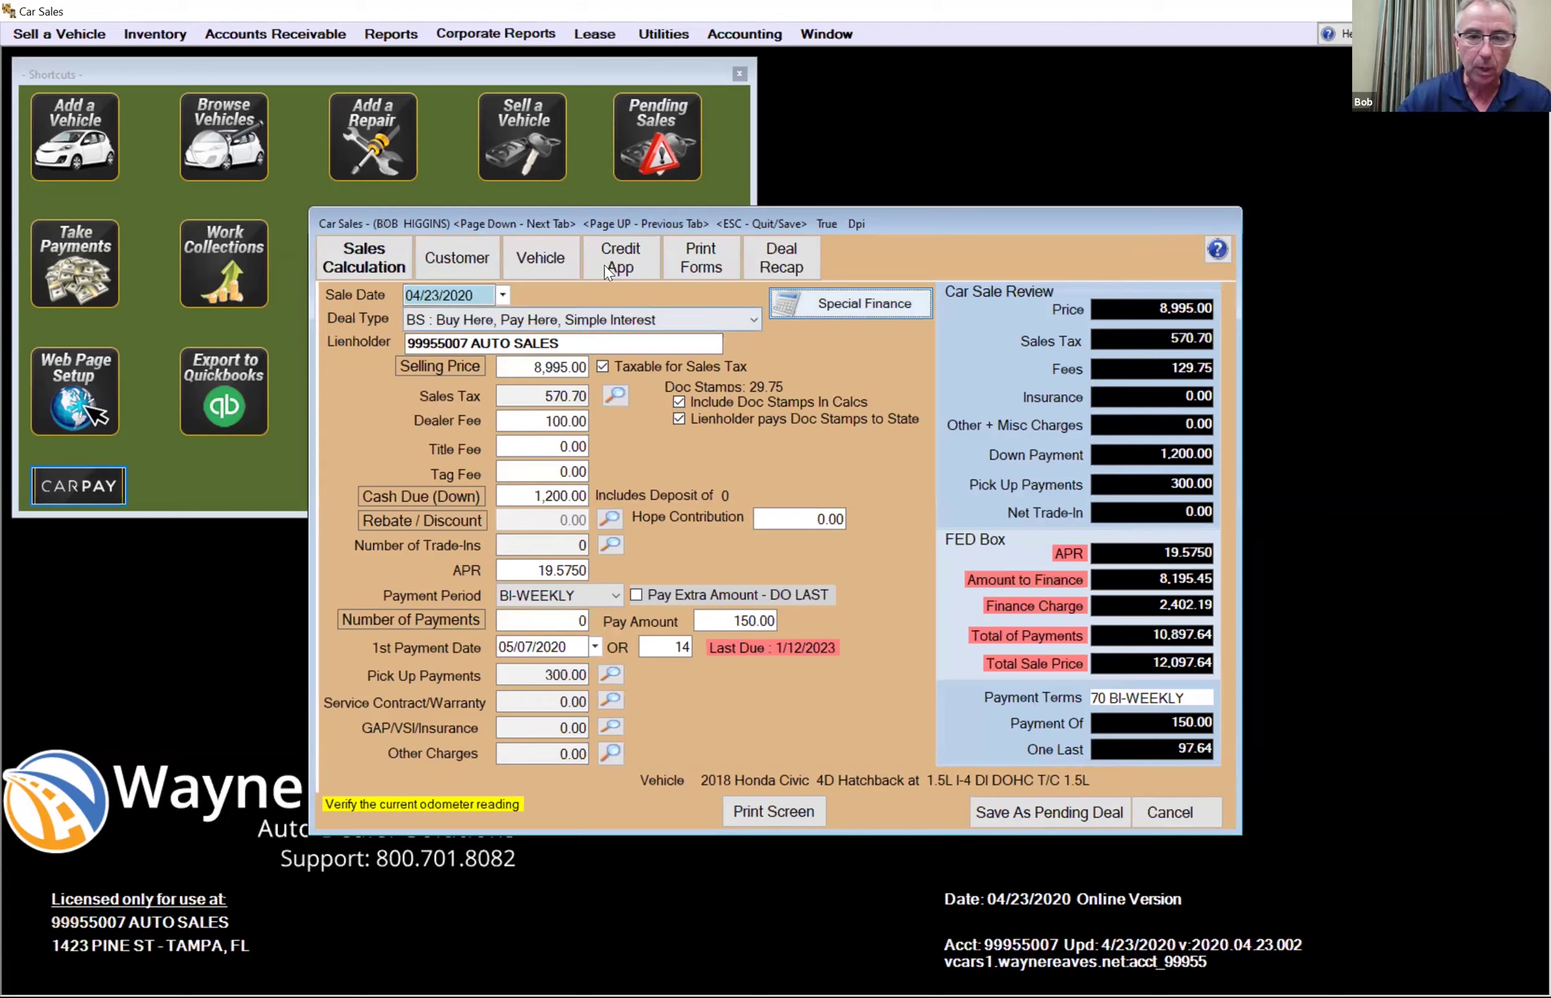
- Examine the Deal Recap, highlighting the Total Profit and Money in the Street amounts
click(783, 263)
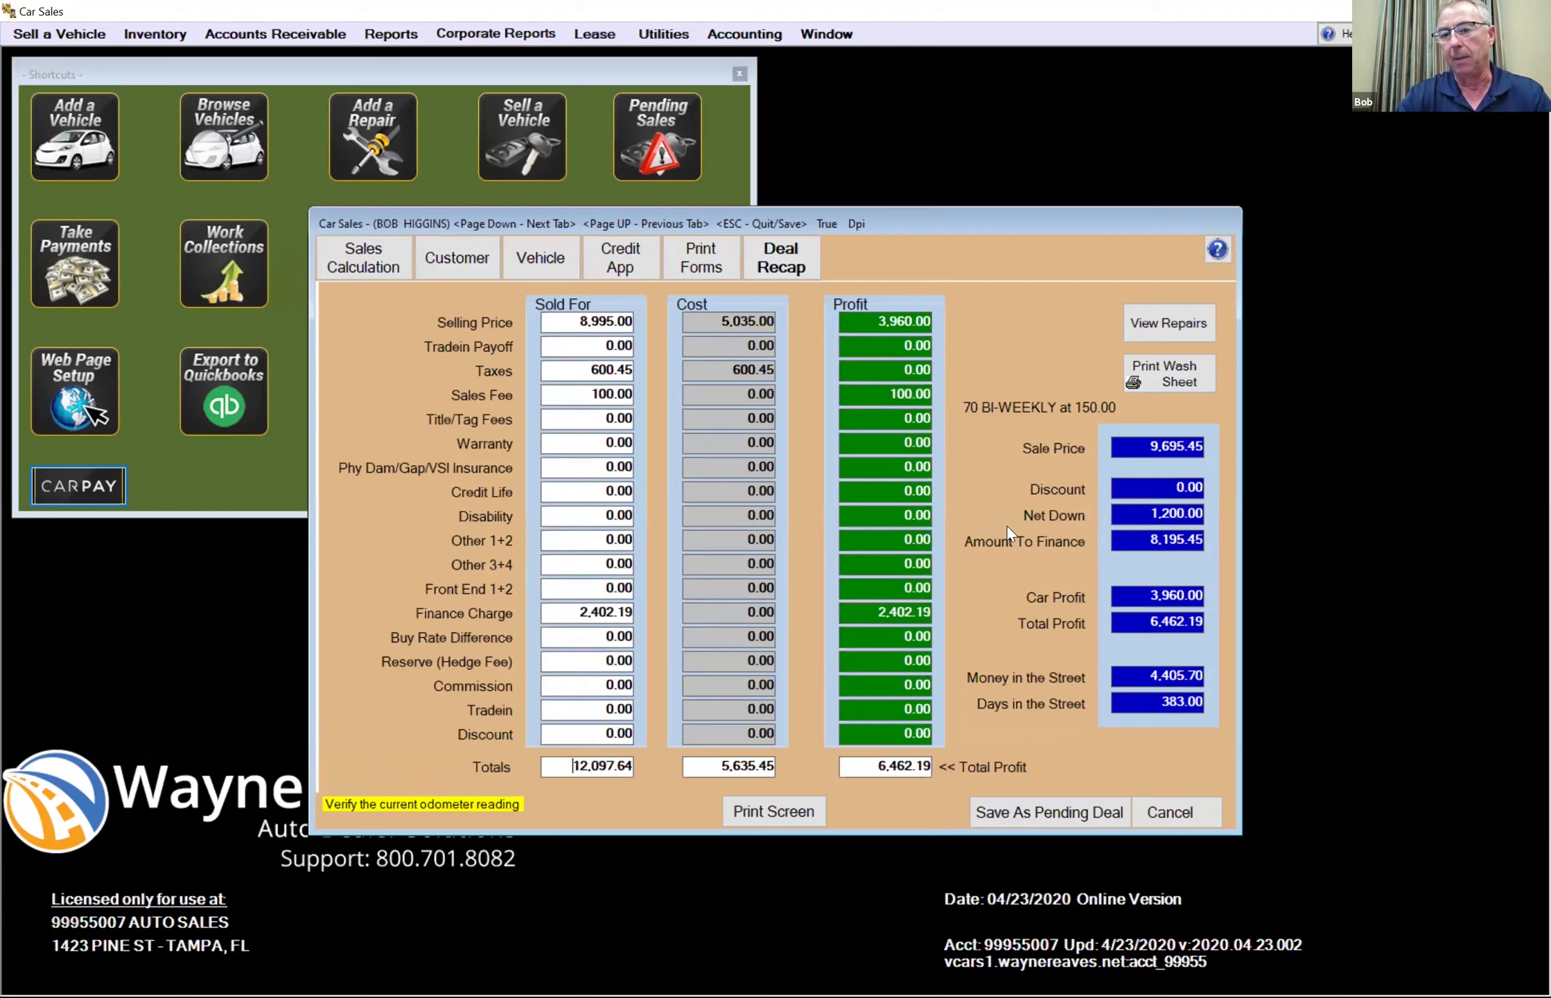
click(1199, 609)
drag(1130, 621, 1223, 622)
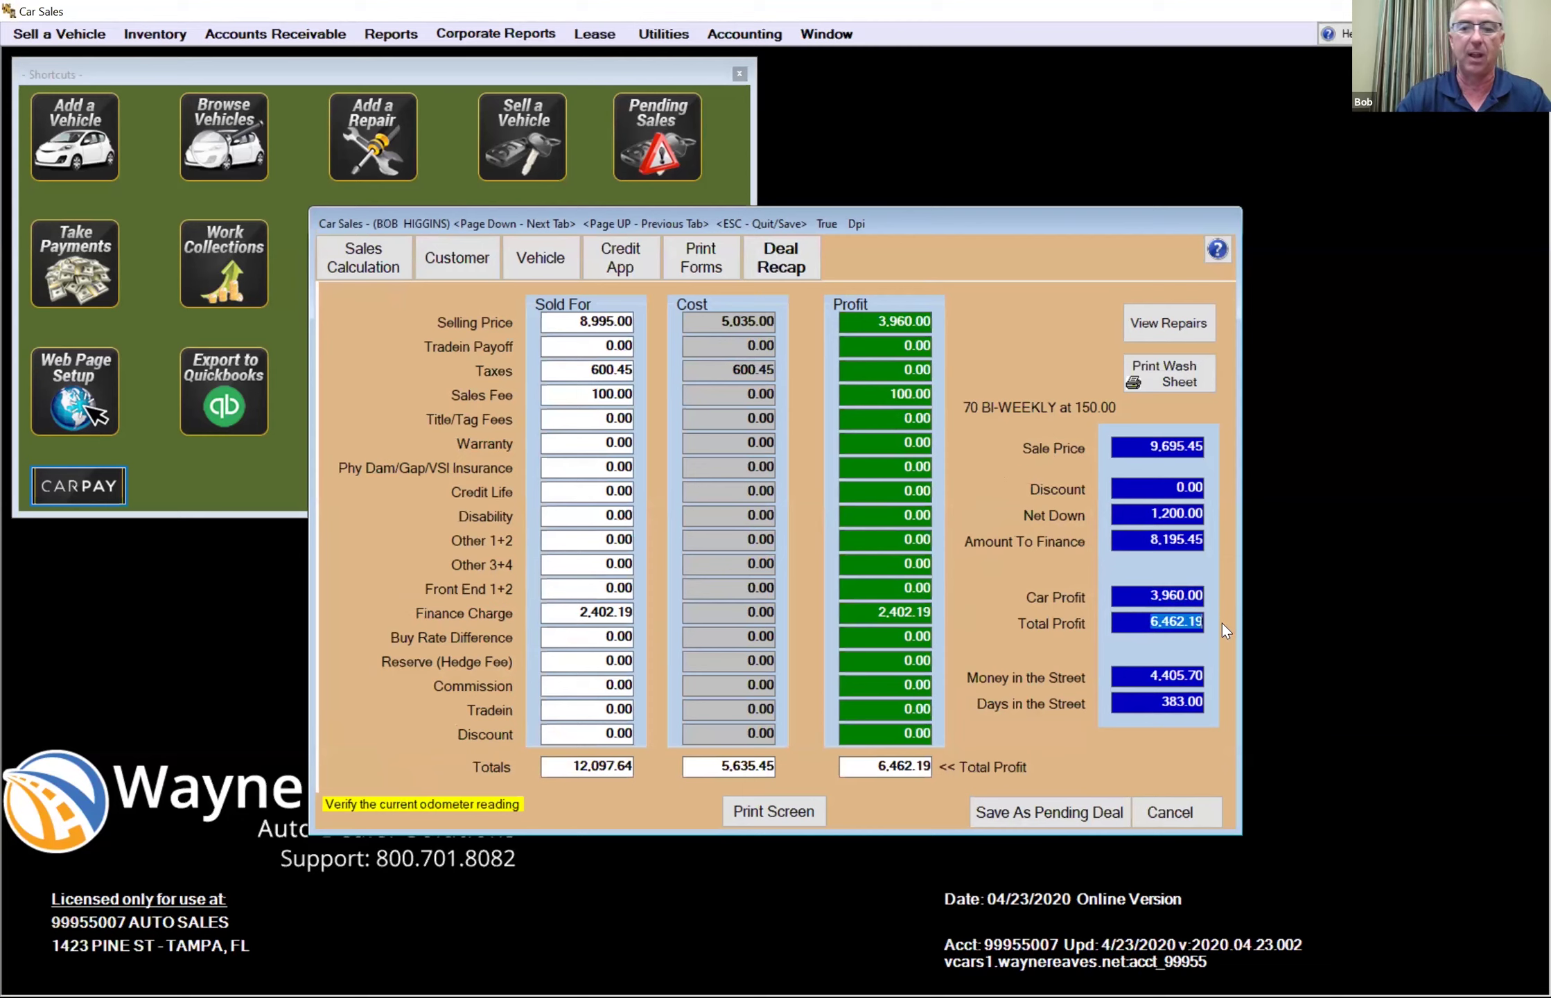
mouse_move(1153, 675)
mouse_down()
mouse_move(1211, 674)
mouse_move(1136, 666)
mouse_up()
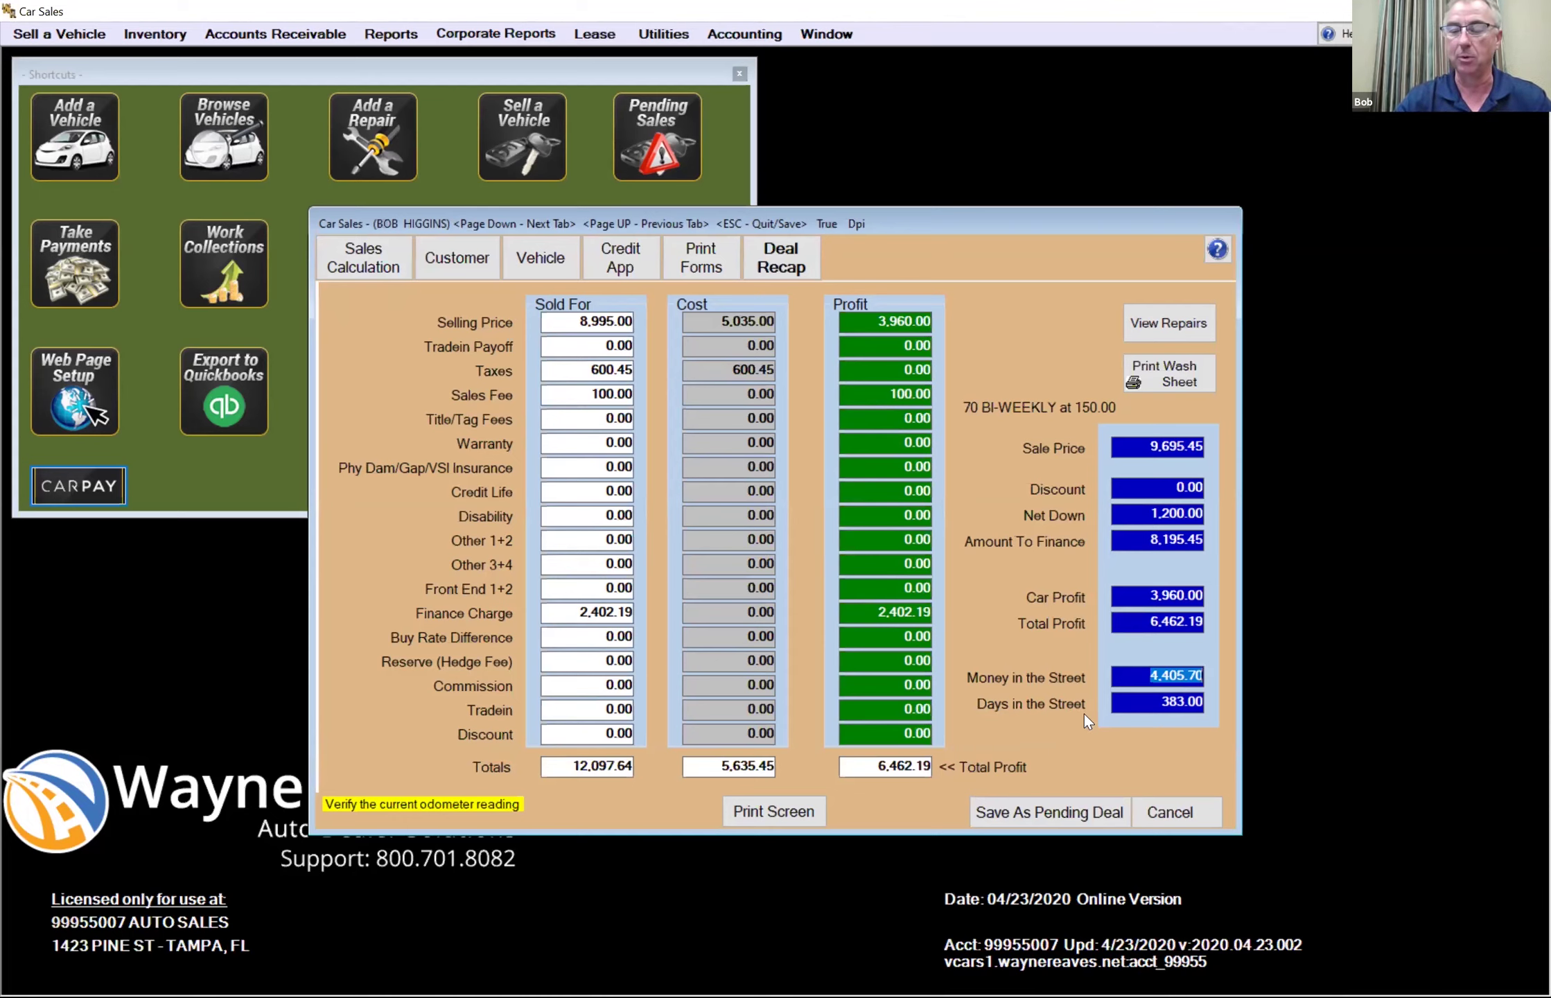
- Review the list of printable forms for the Buy Here, Pay Here deal, and exit without printing
click(718, 263)
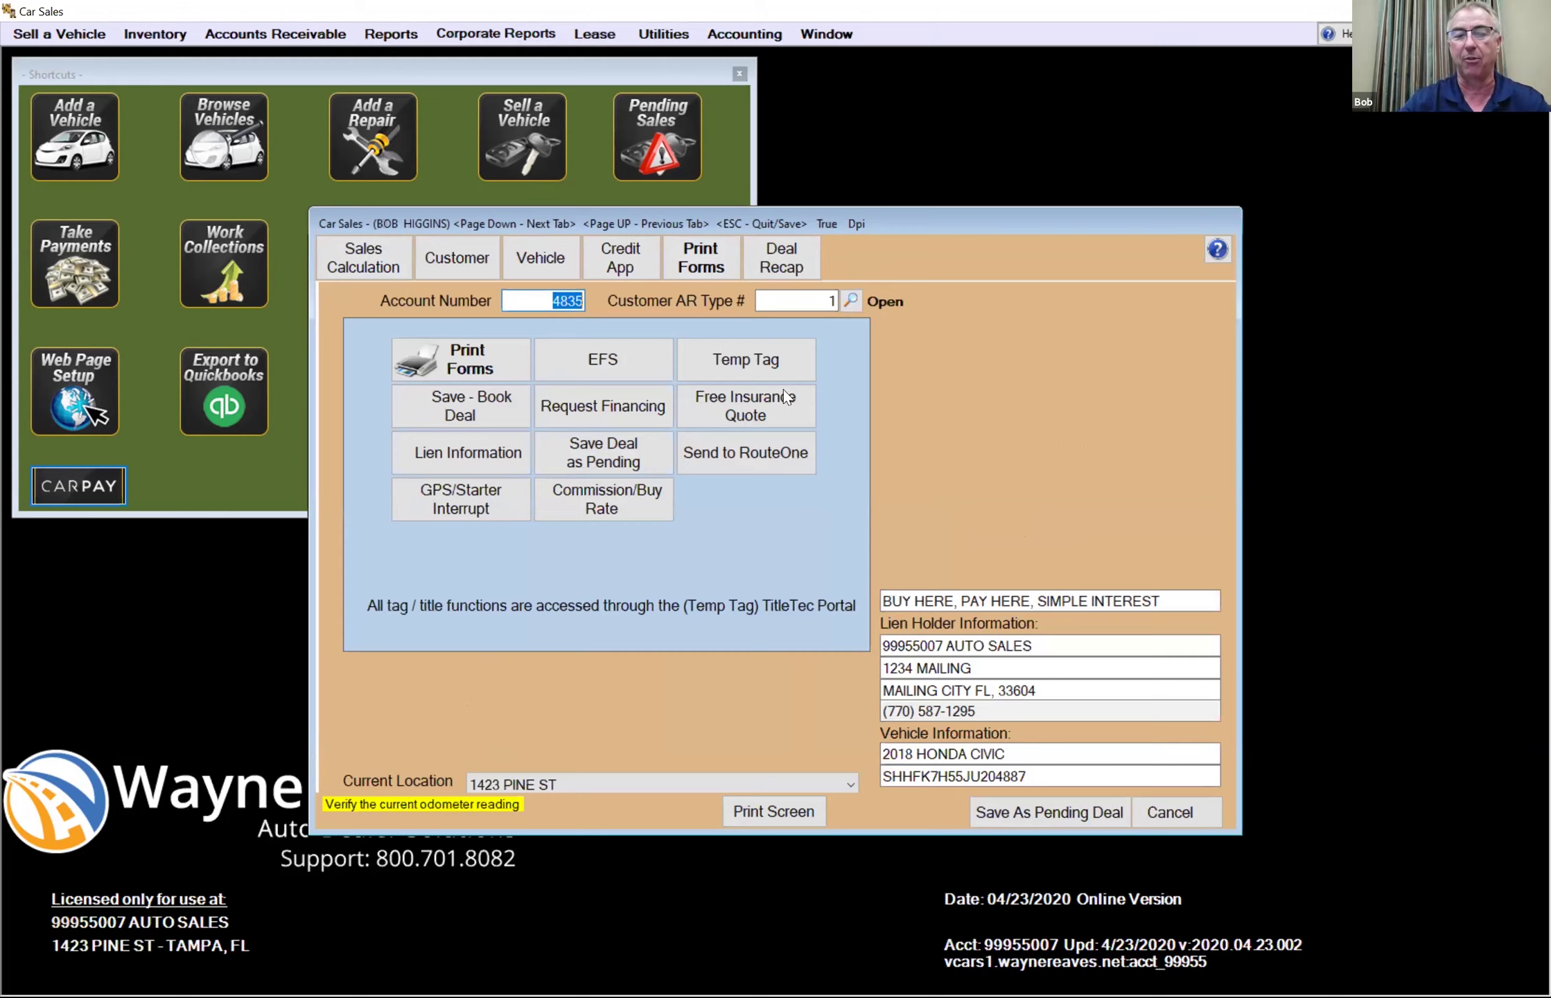
click(488, 373)
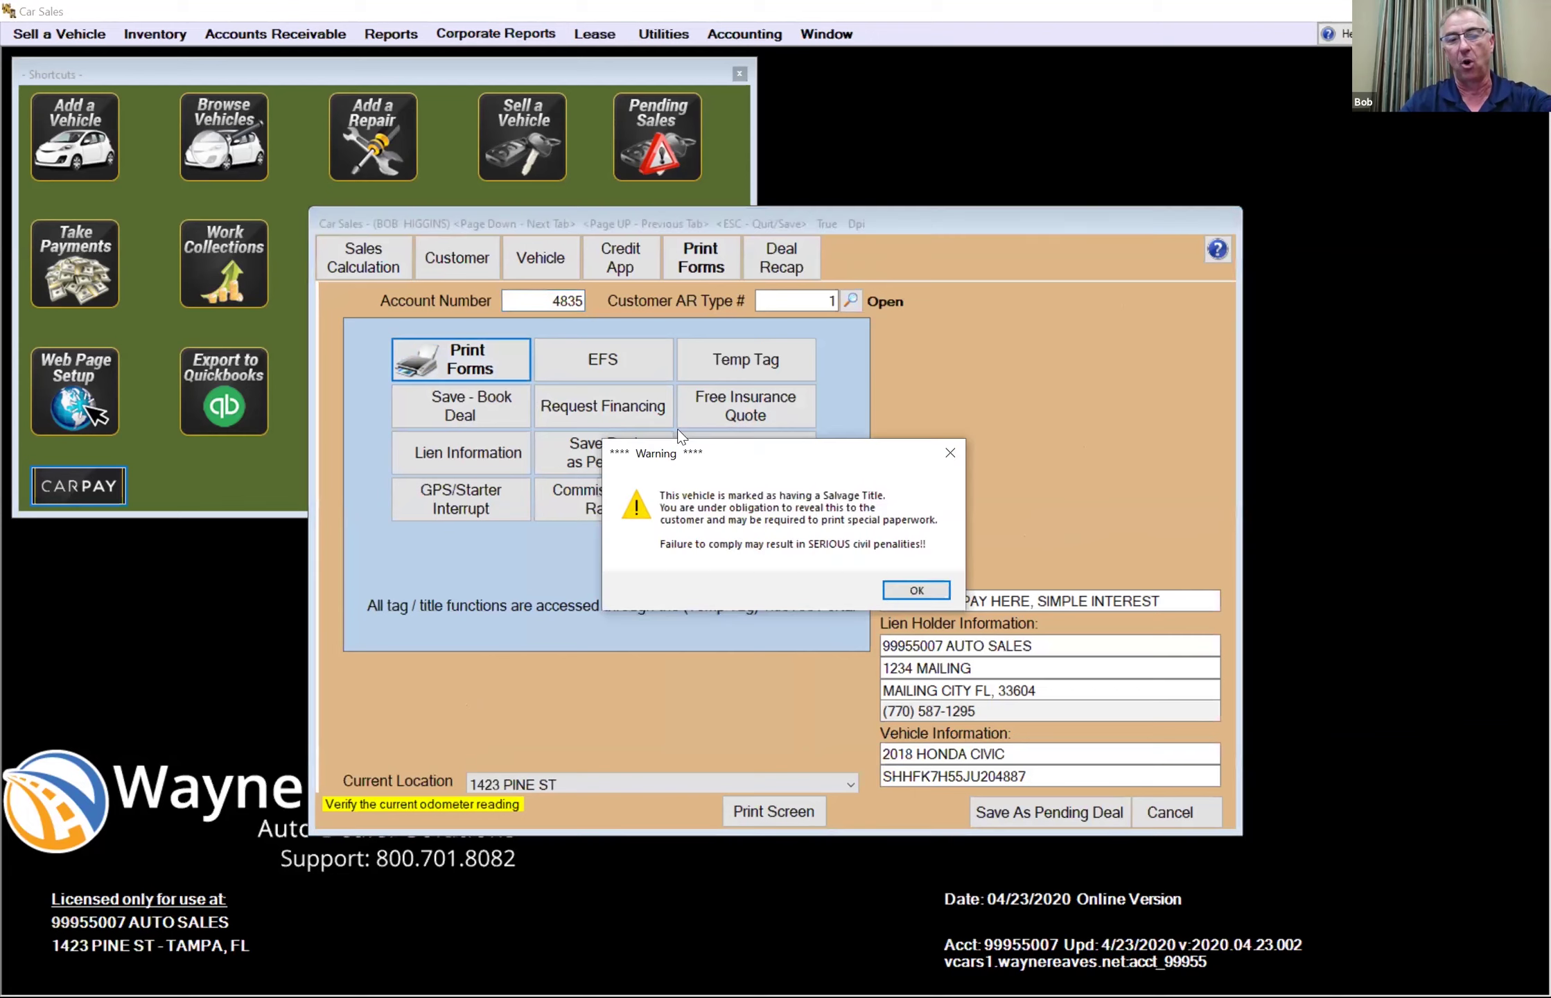
click(897, 591)
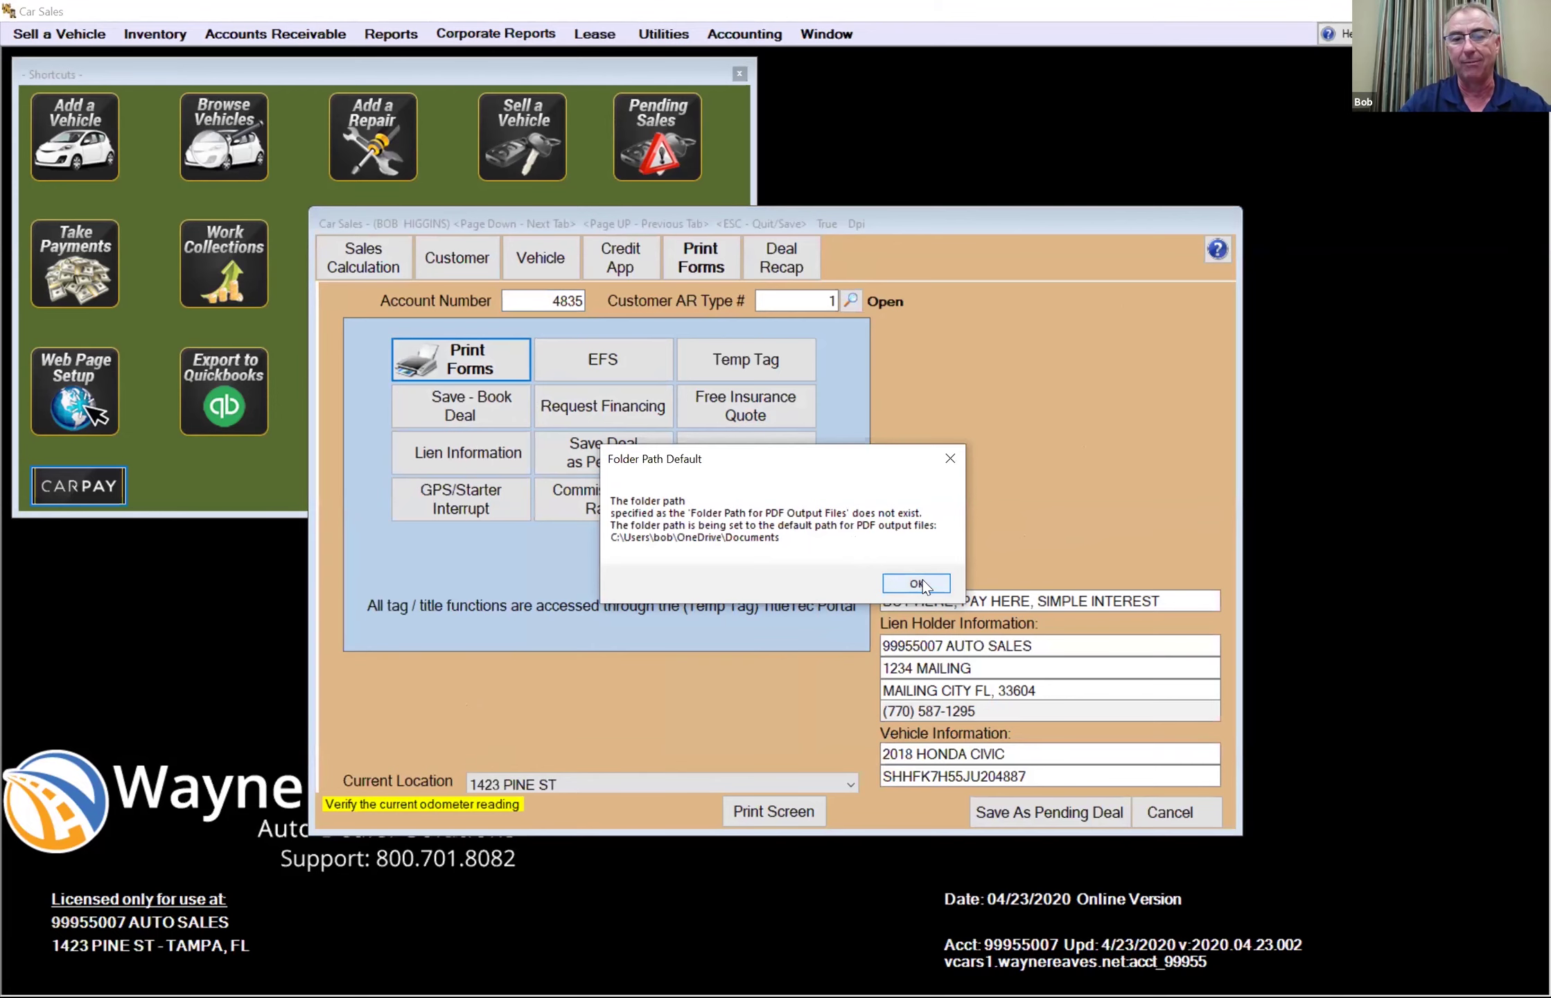
click(919, 584)
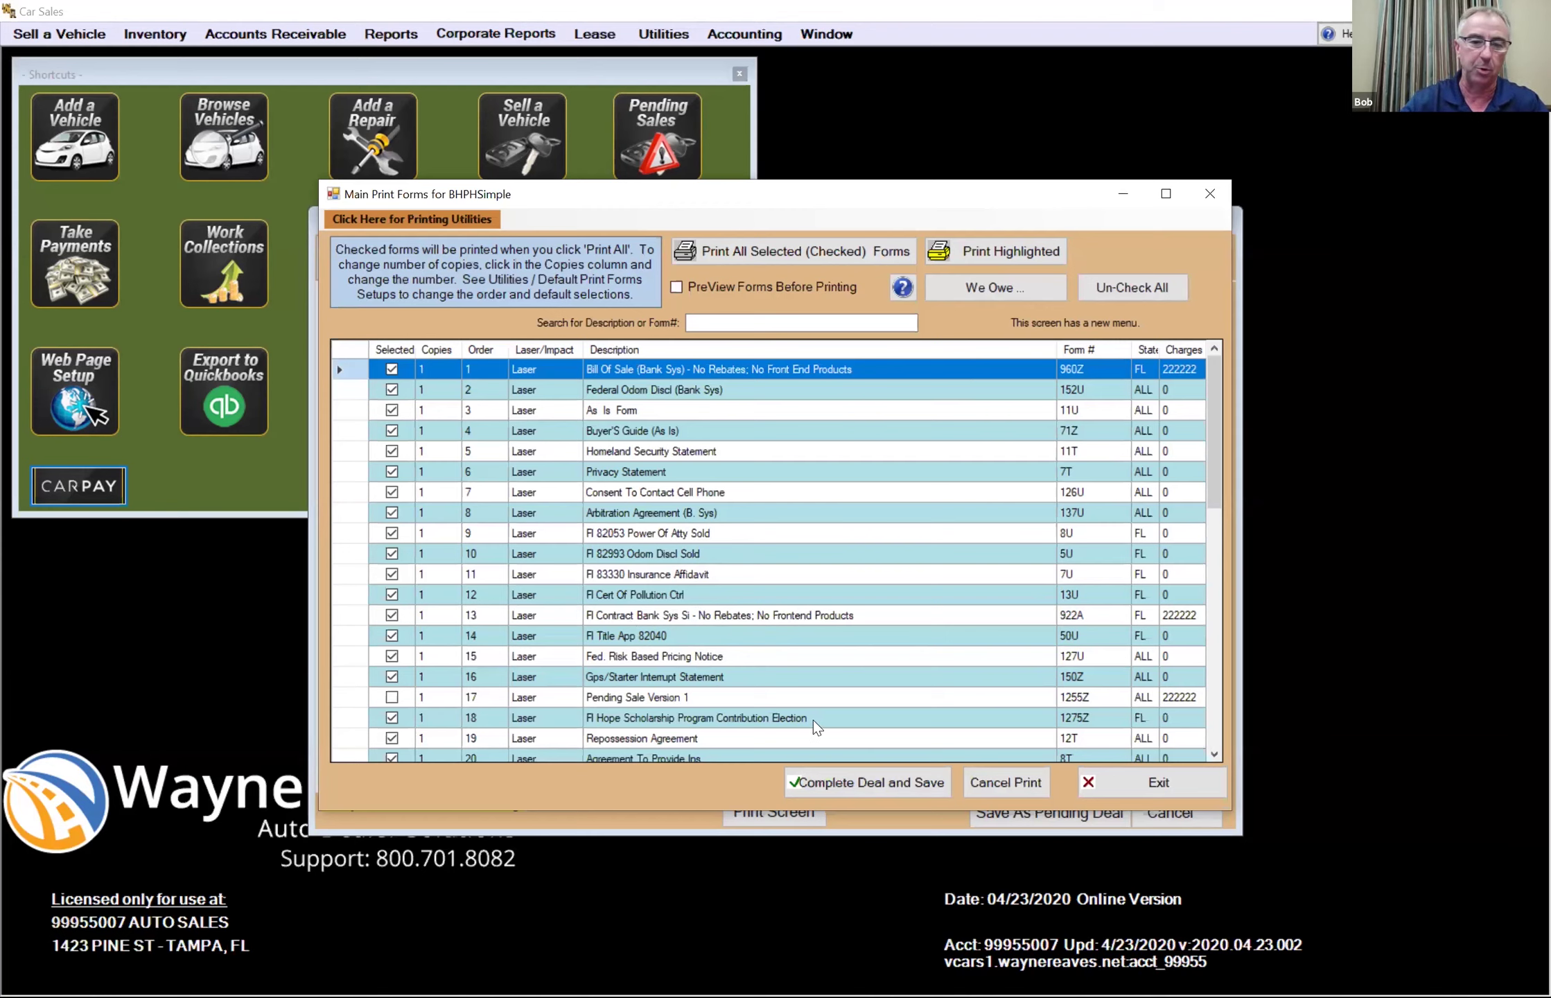
scroll(756, 635, down, 3)
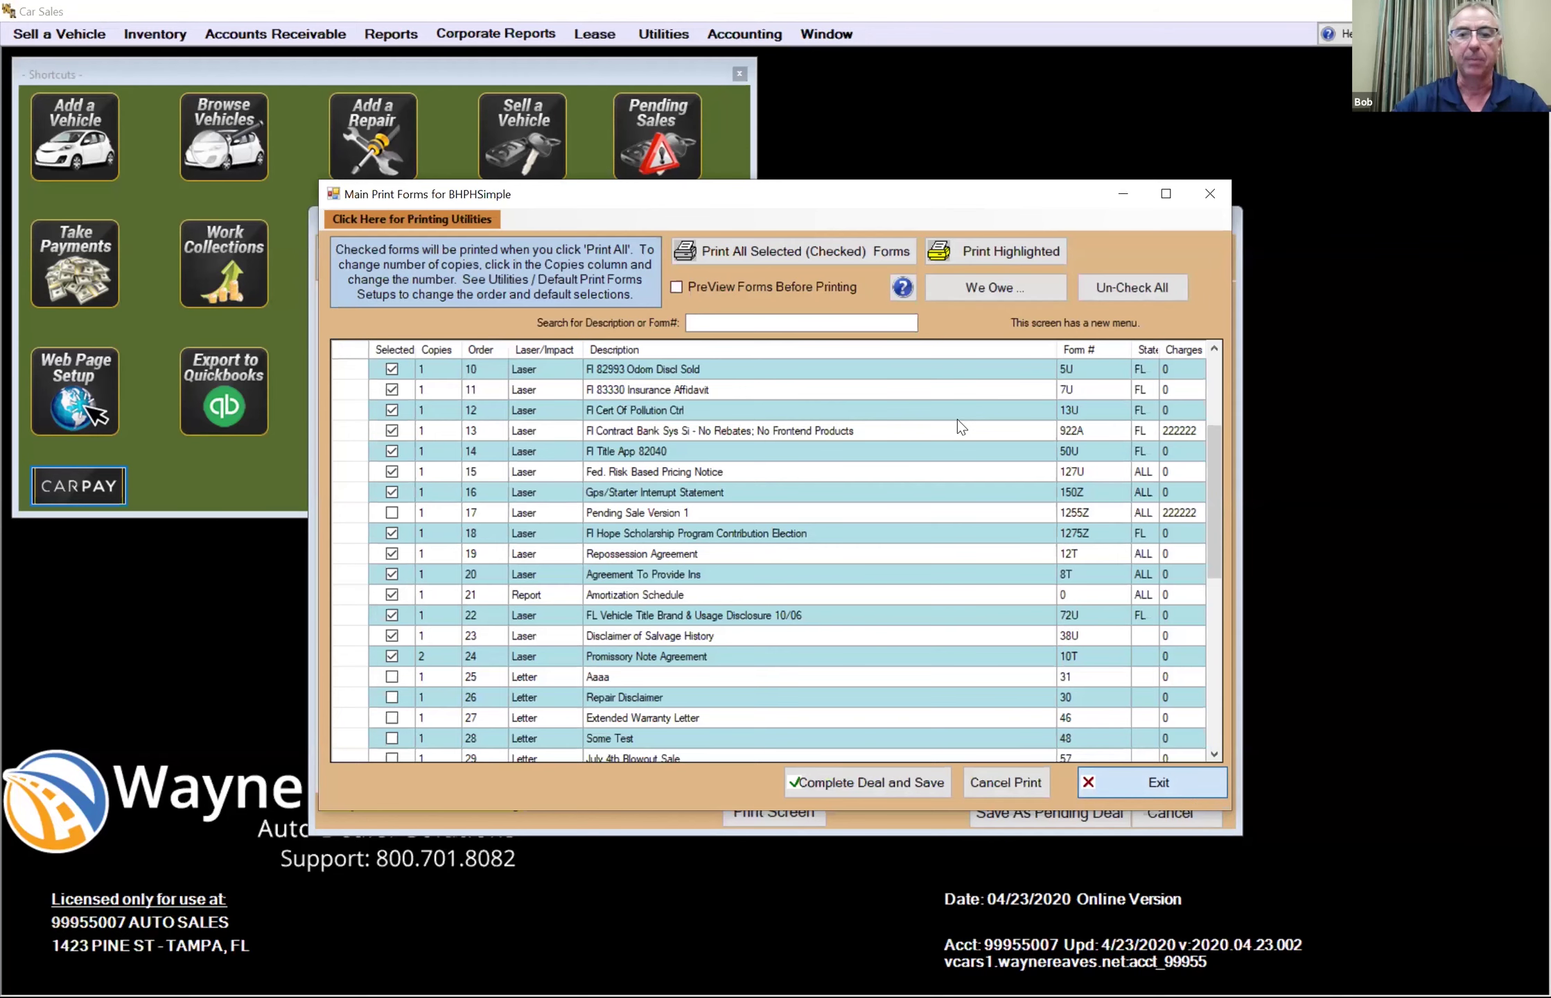
key(Escape)
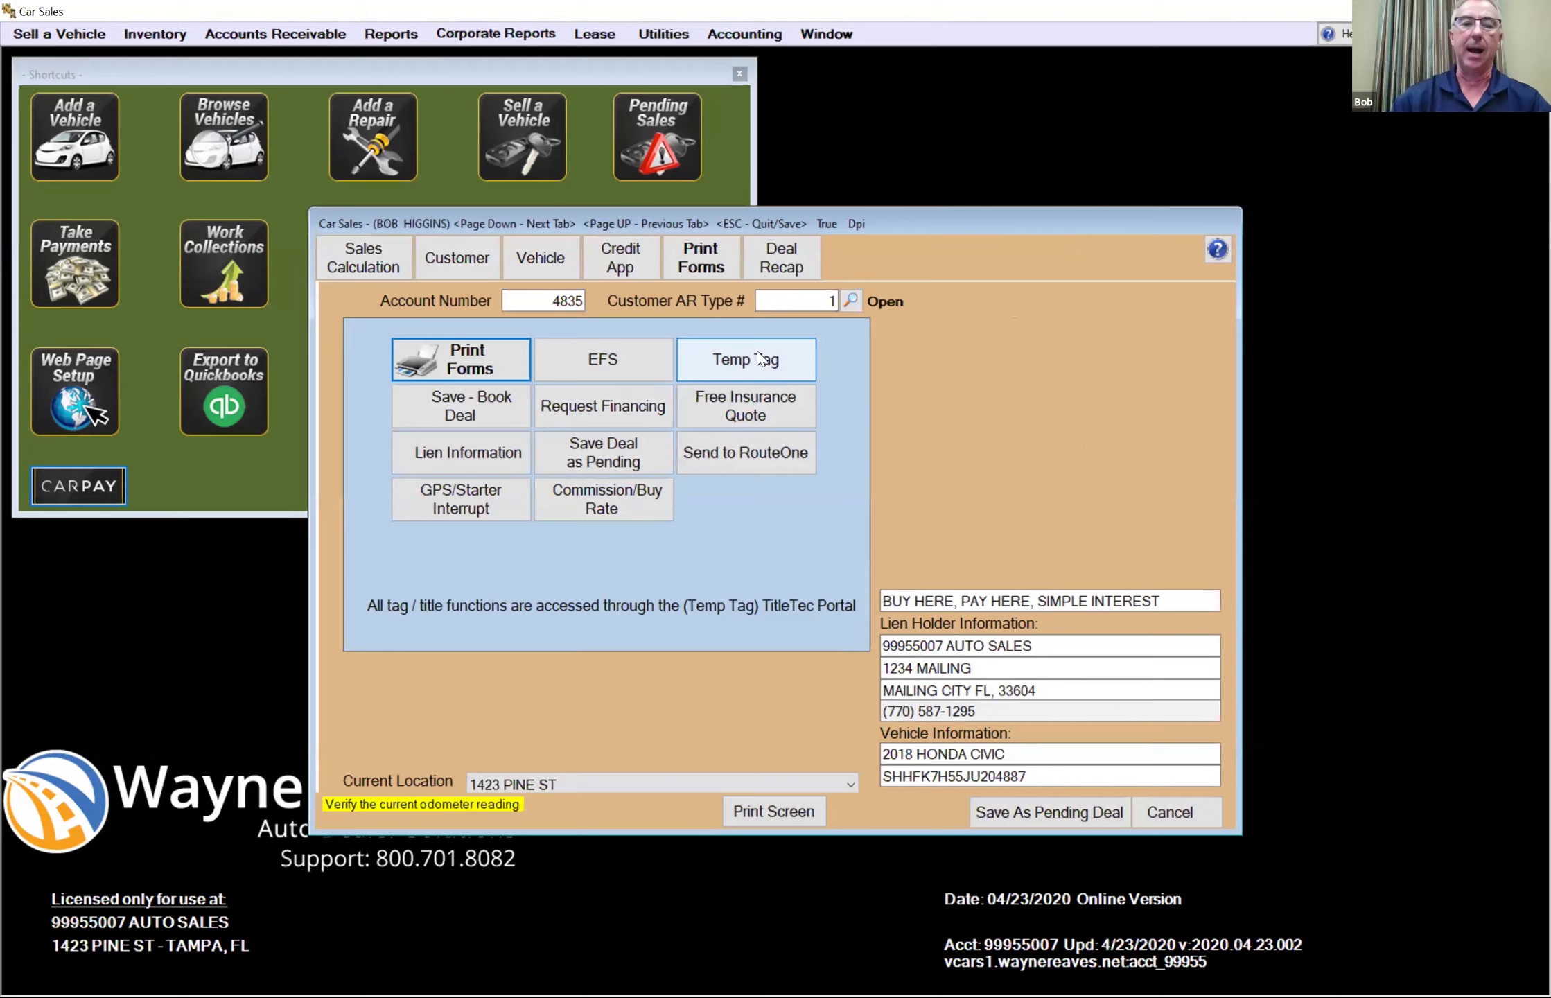
- Review the finance companies the deal can be sent to, and close the selection without sending
click(780, 359)
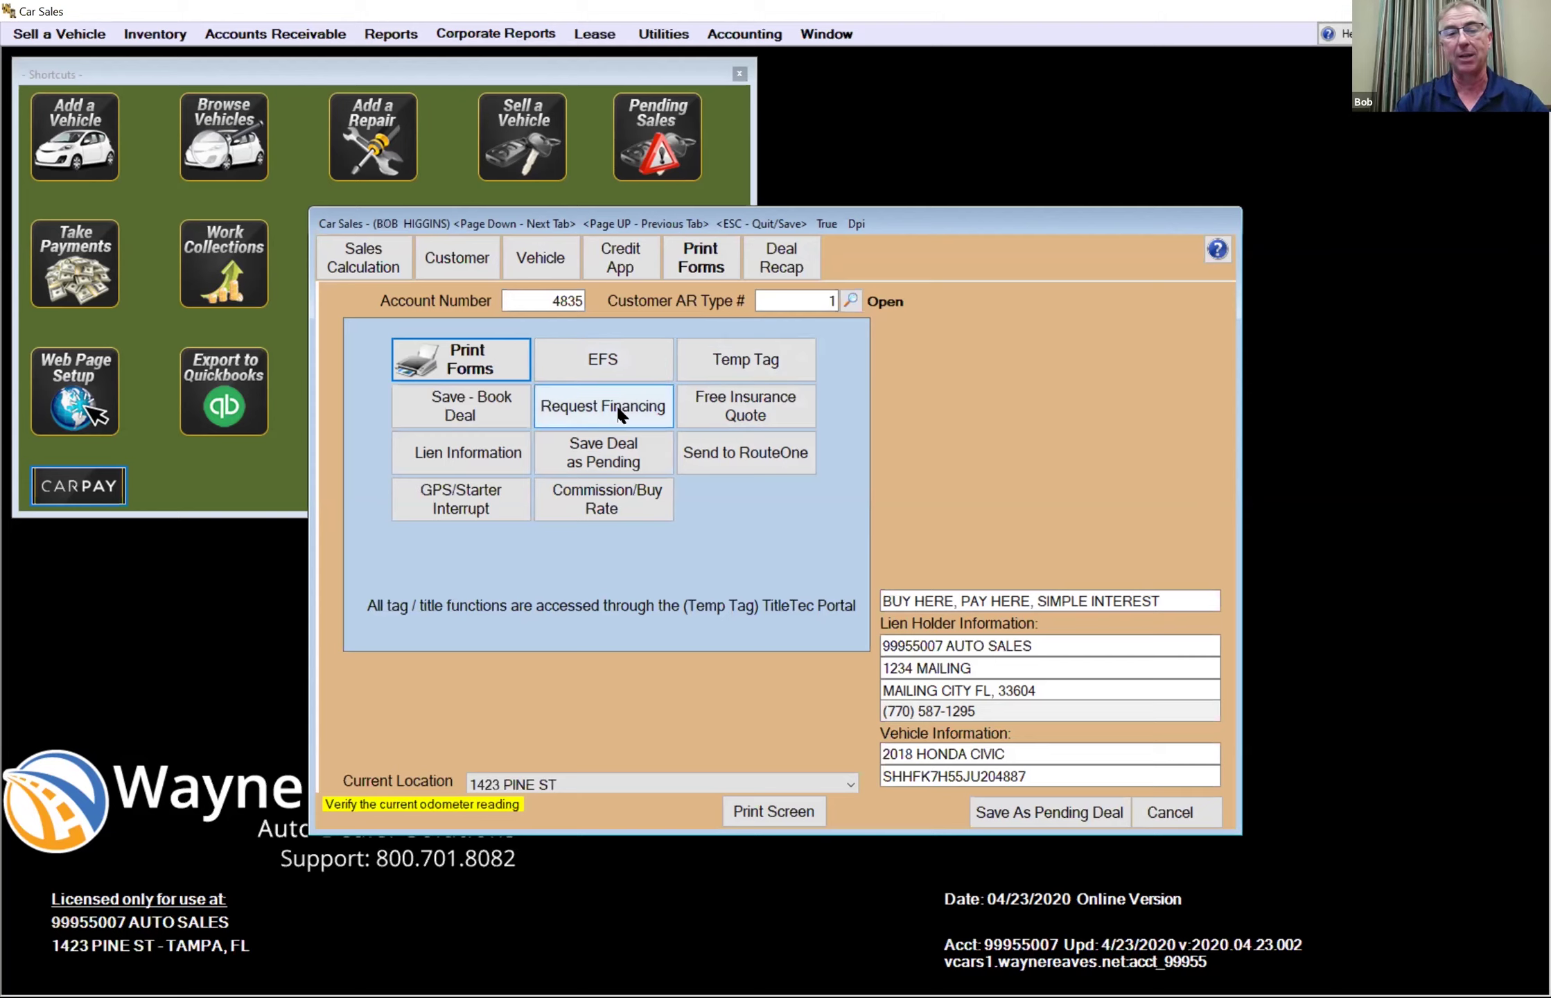
click(768, 444)
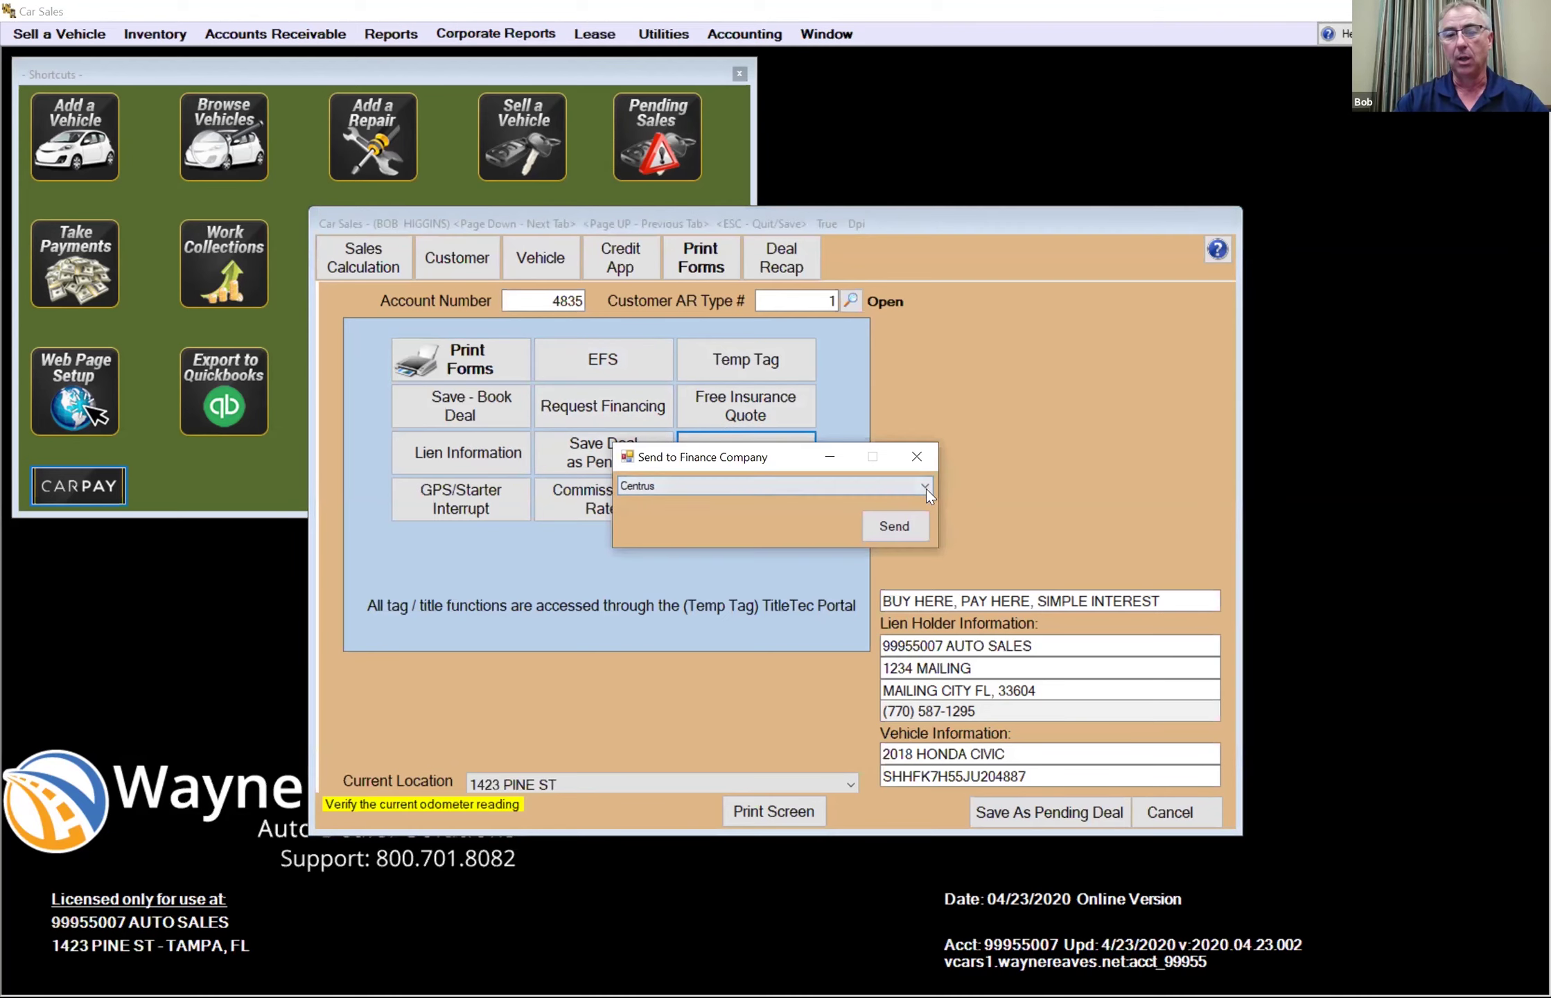
click(922, 488)
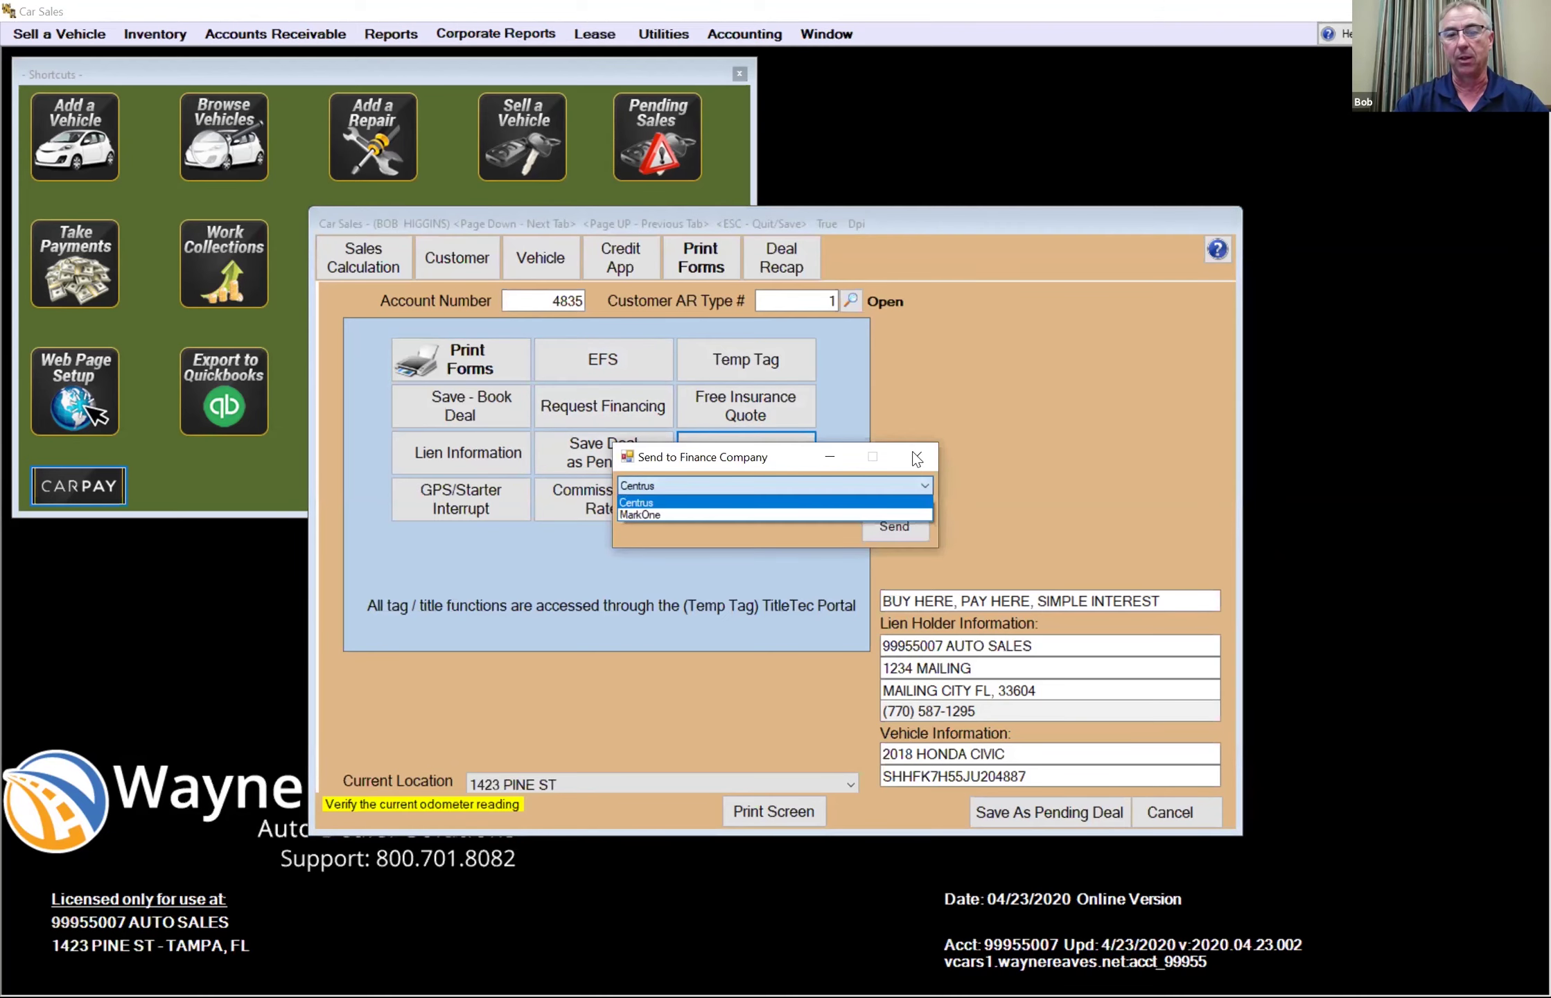
click(915, 458)
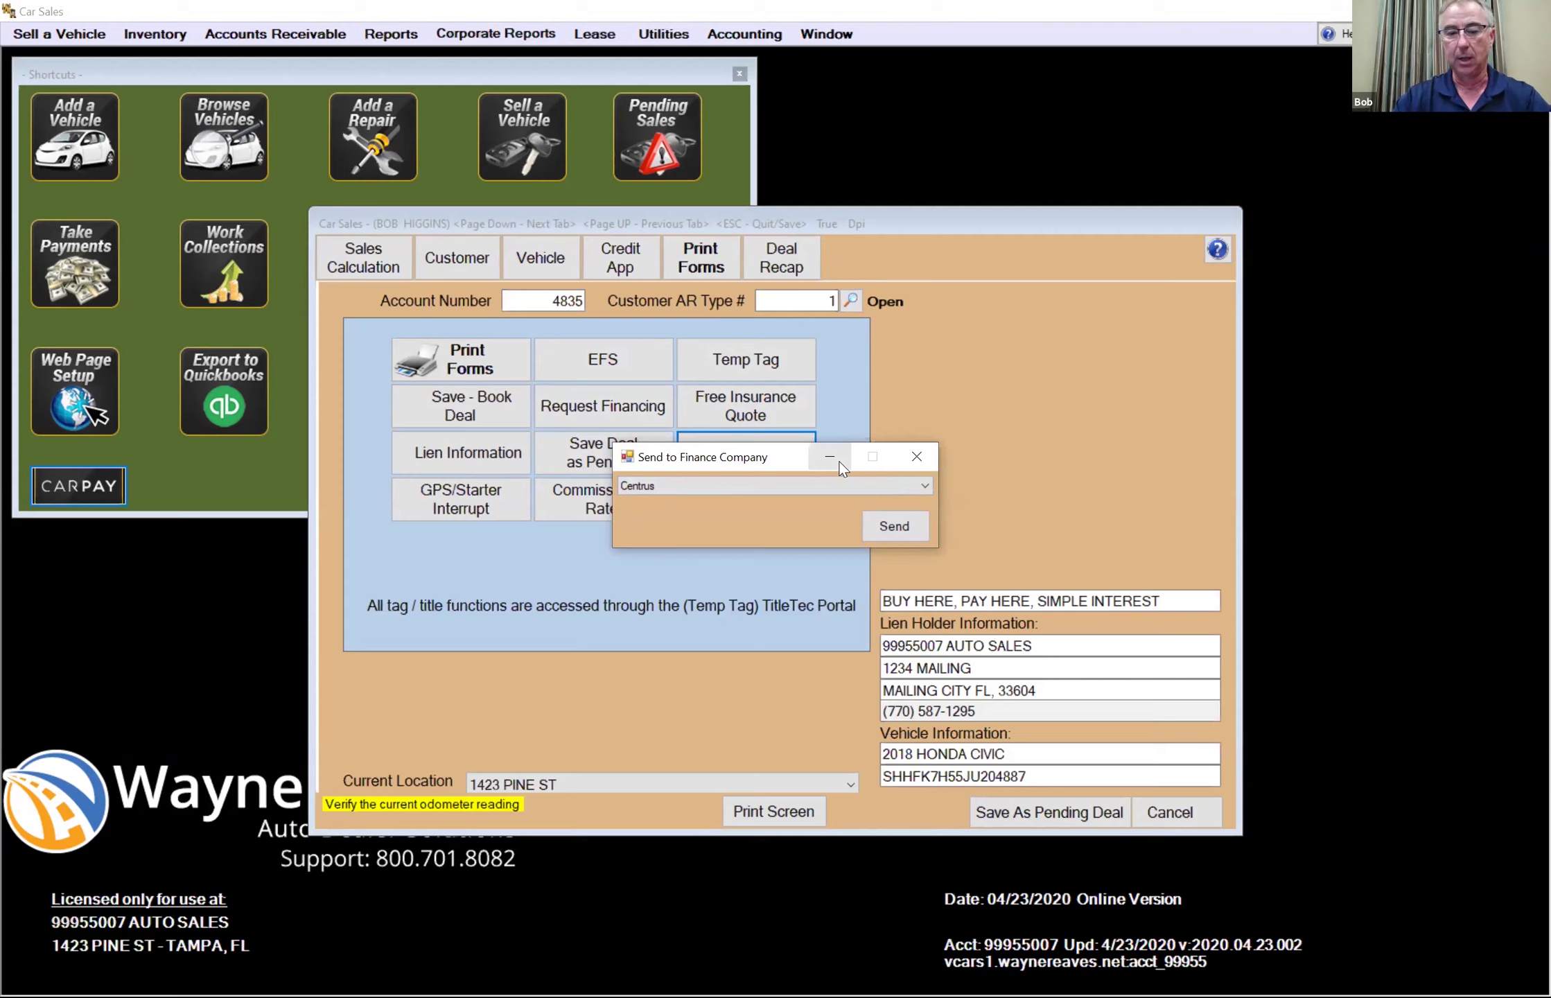
click(913, 460)
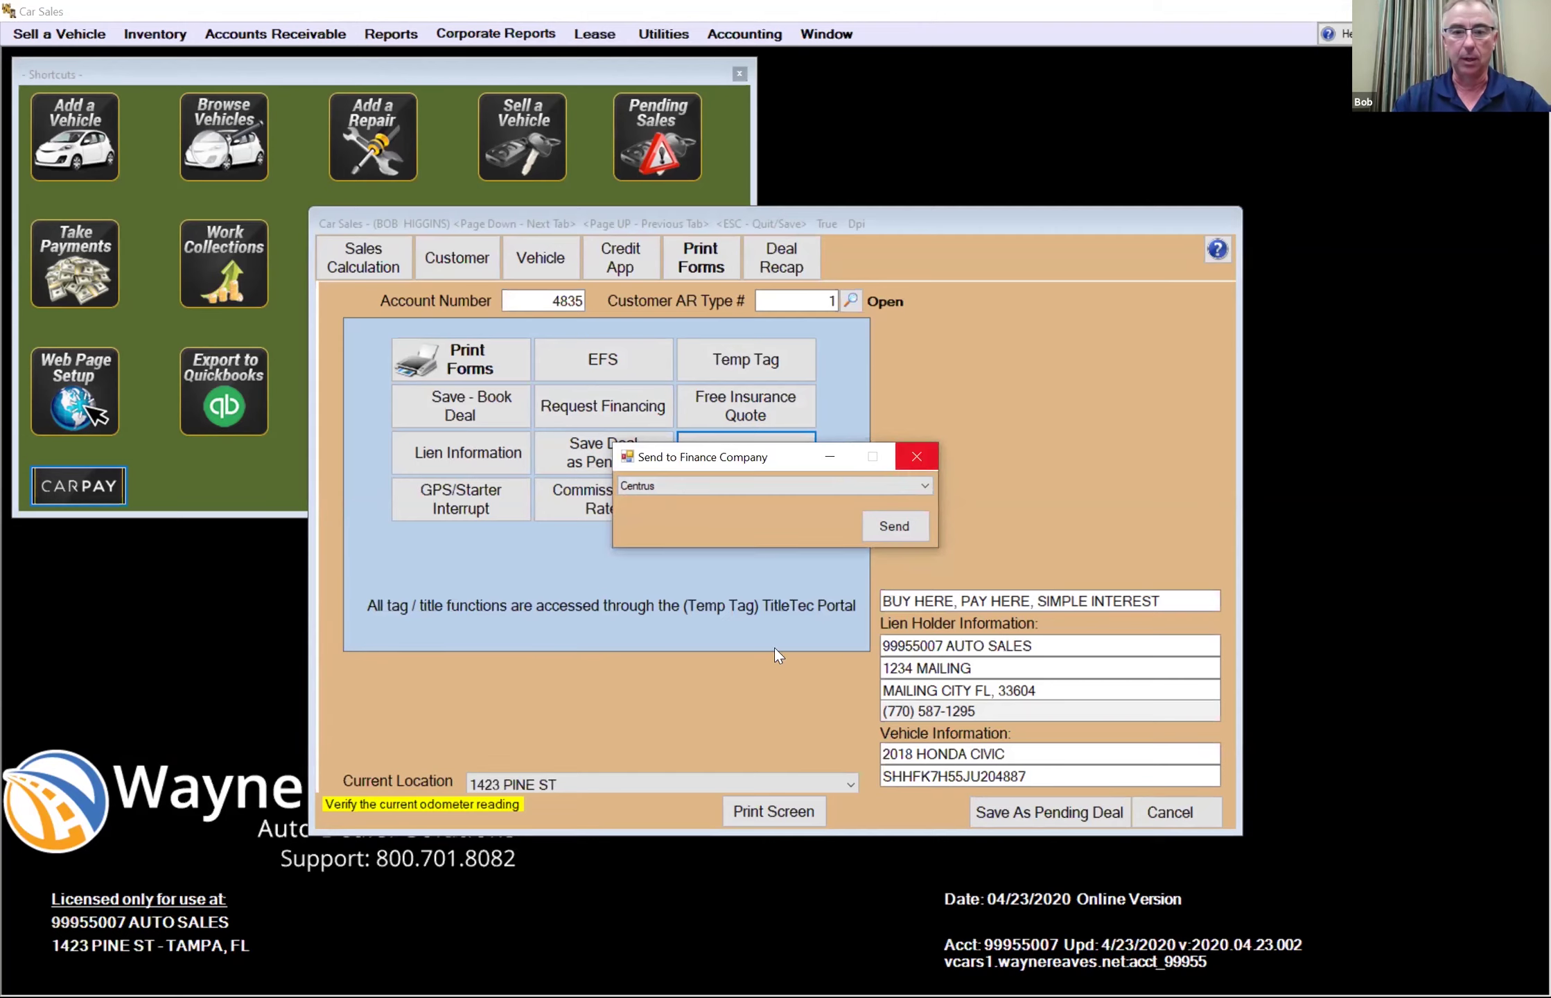
- Review the lending services for requesting financing and the deal's lien holder information, without submitting or changing anything
click(613, 401)
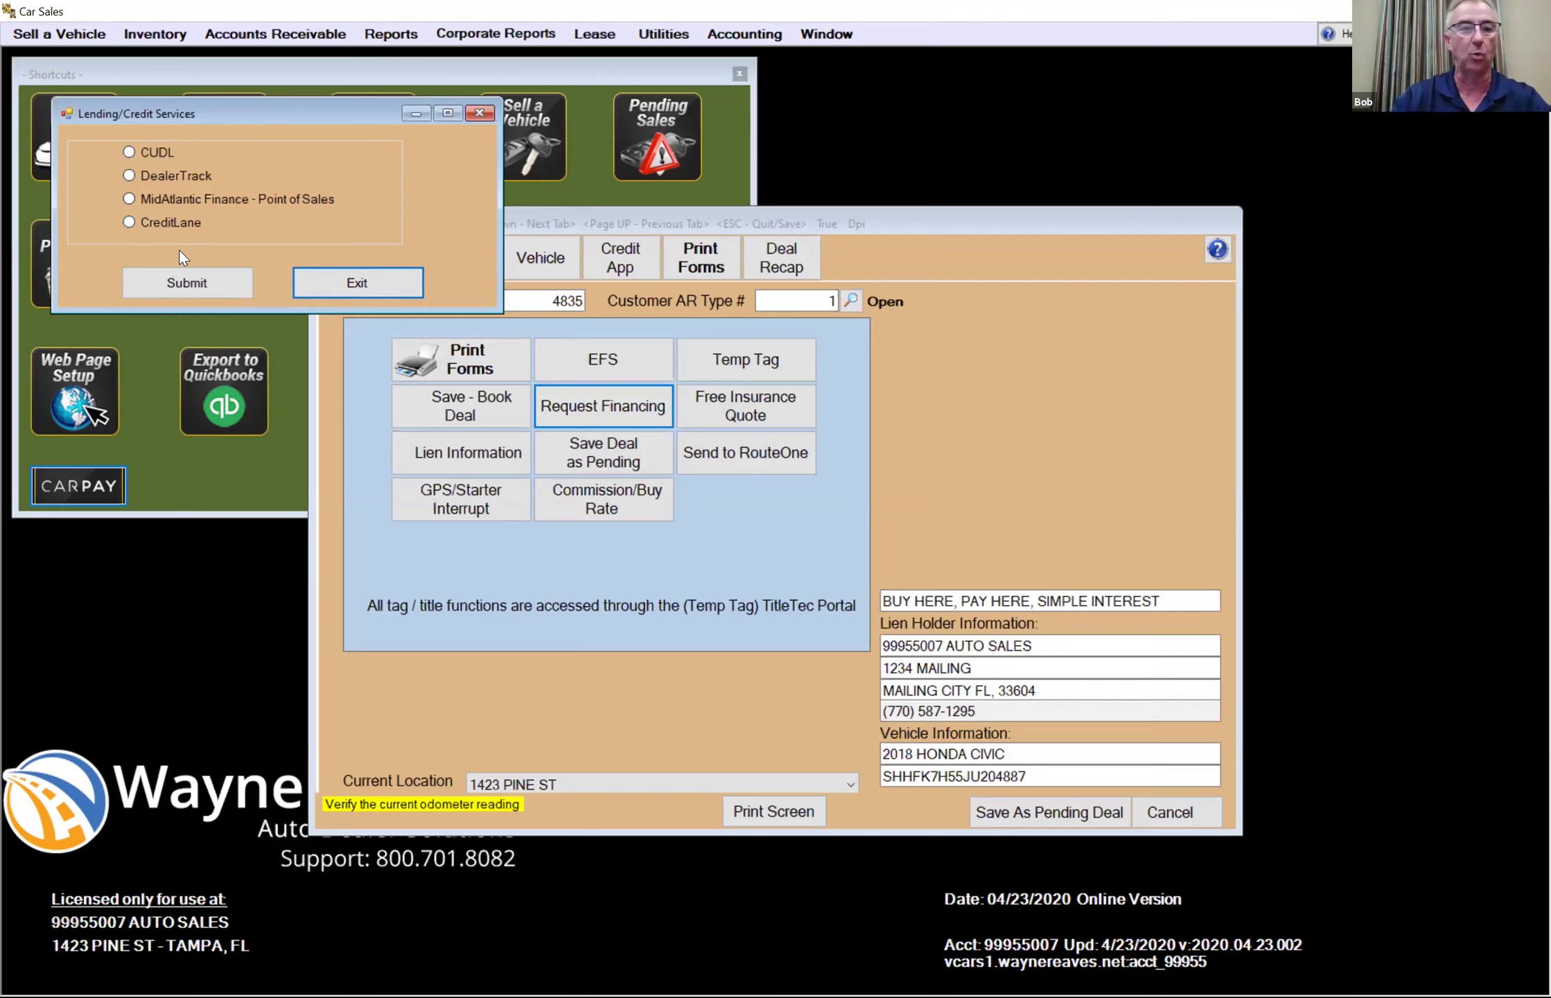
click(367, 282)
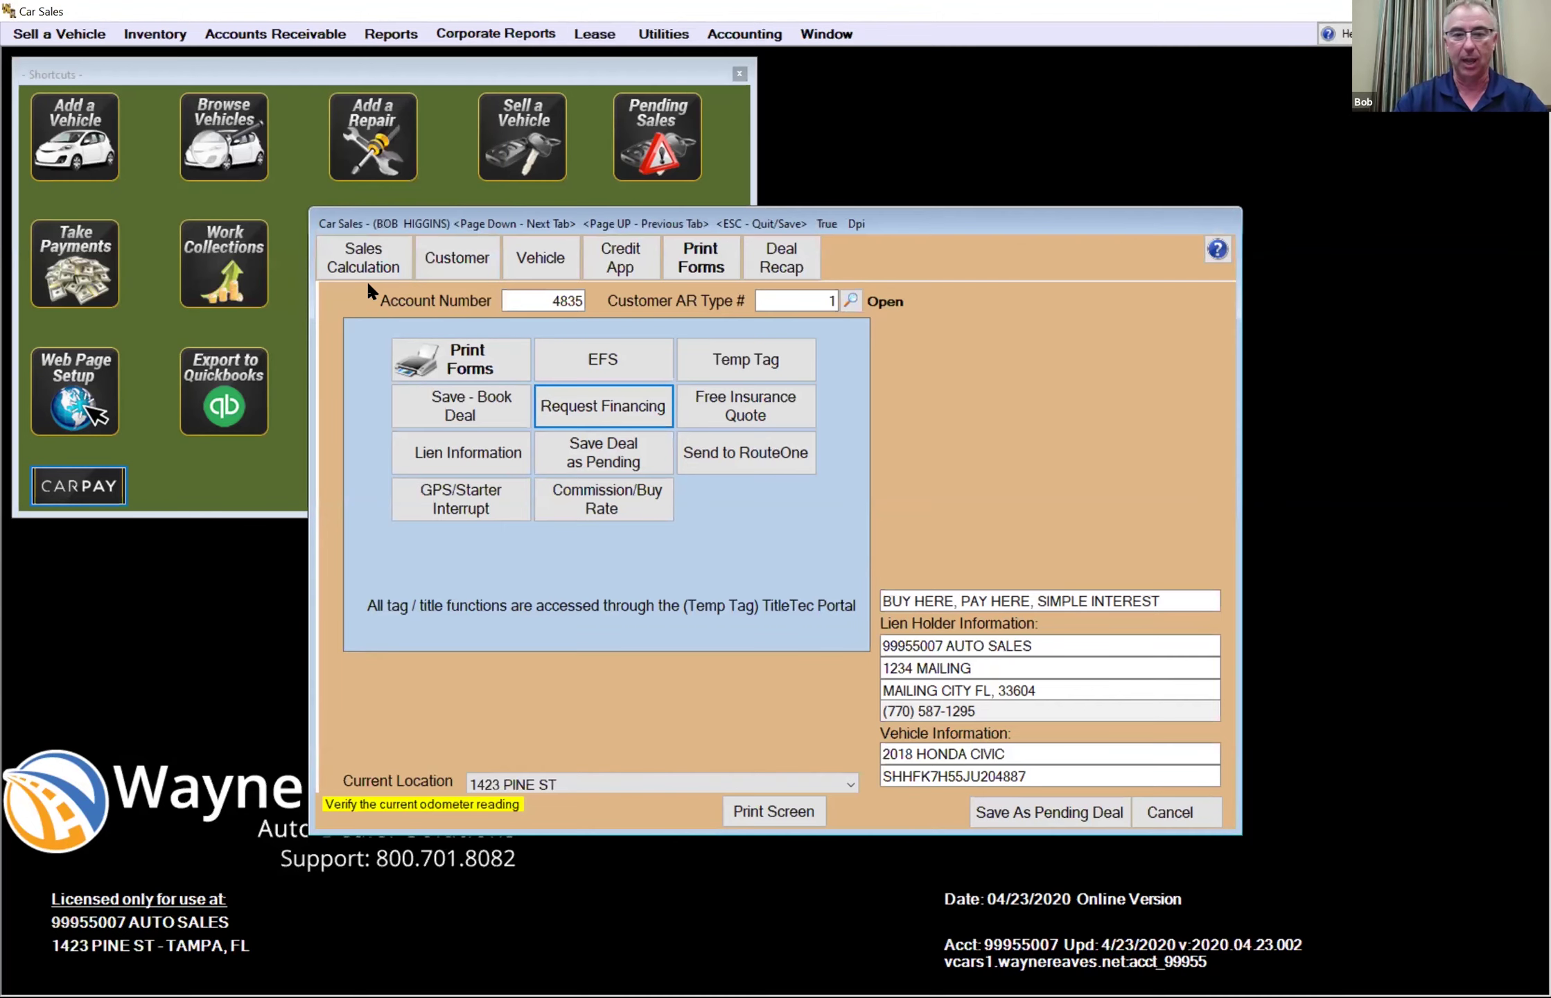
click(495, 458)
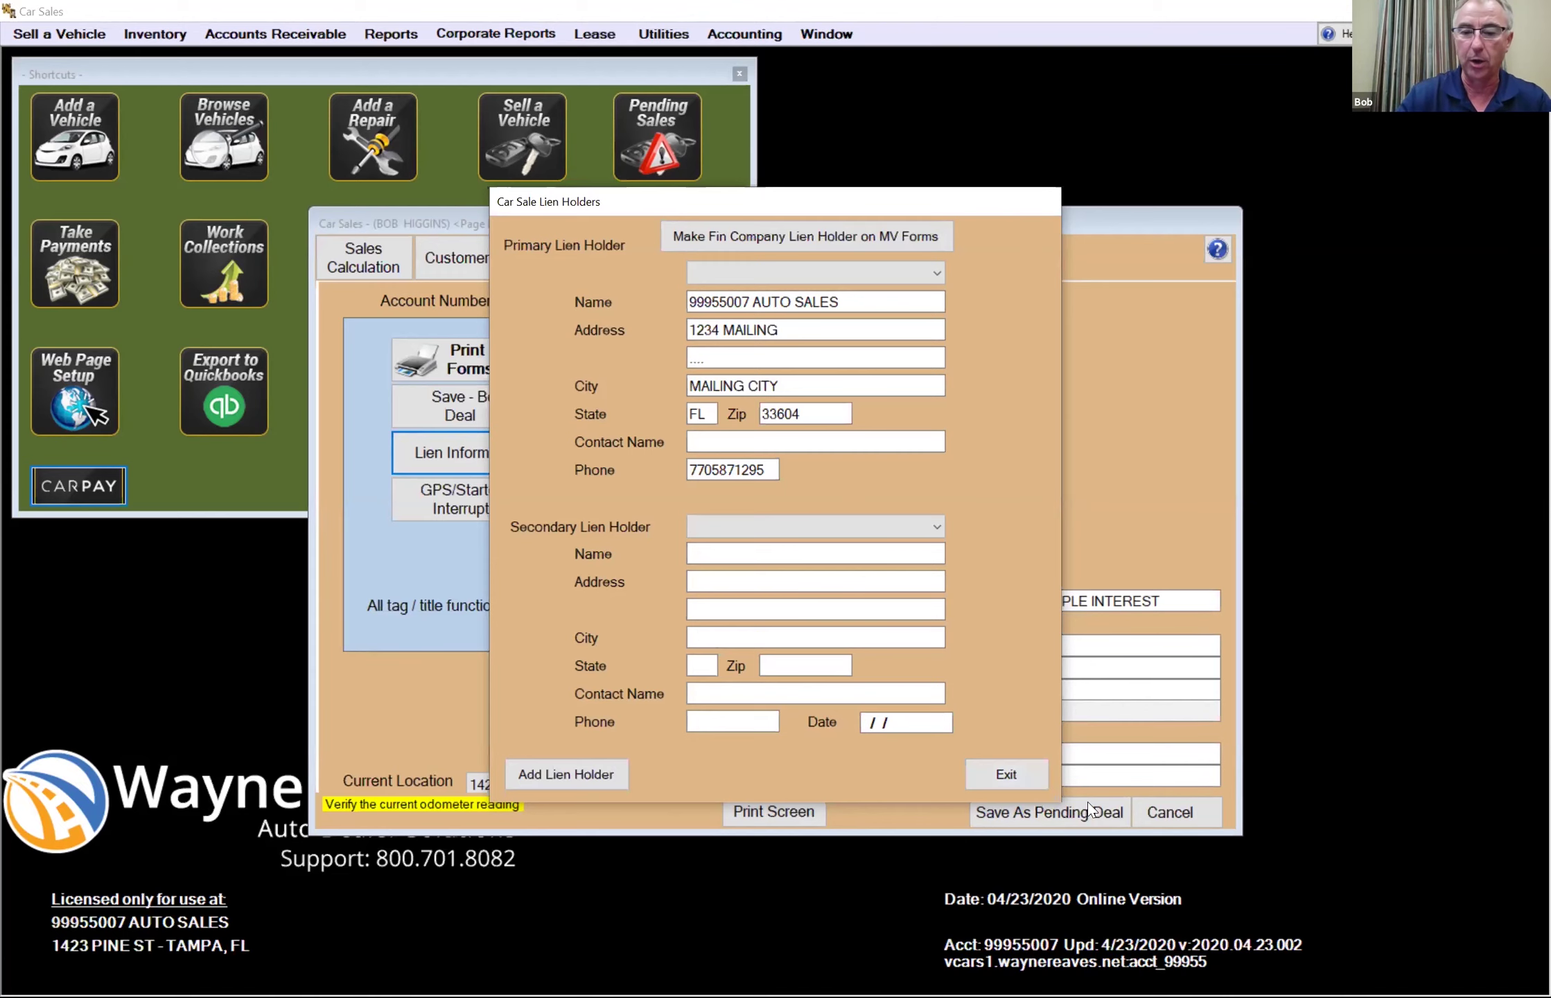
key(Escape)
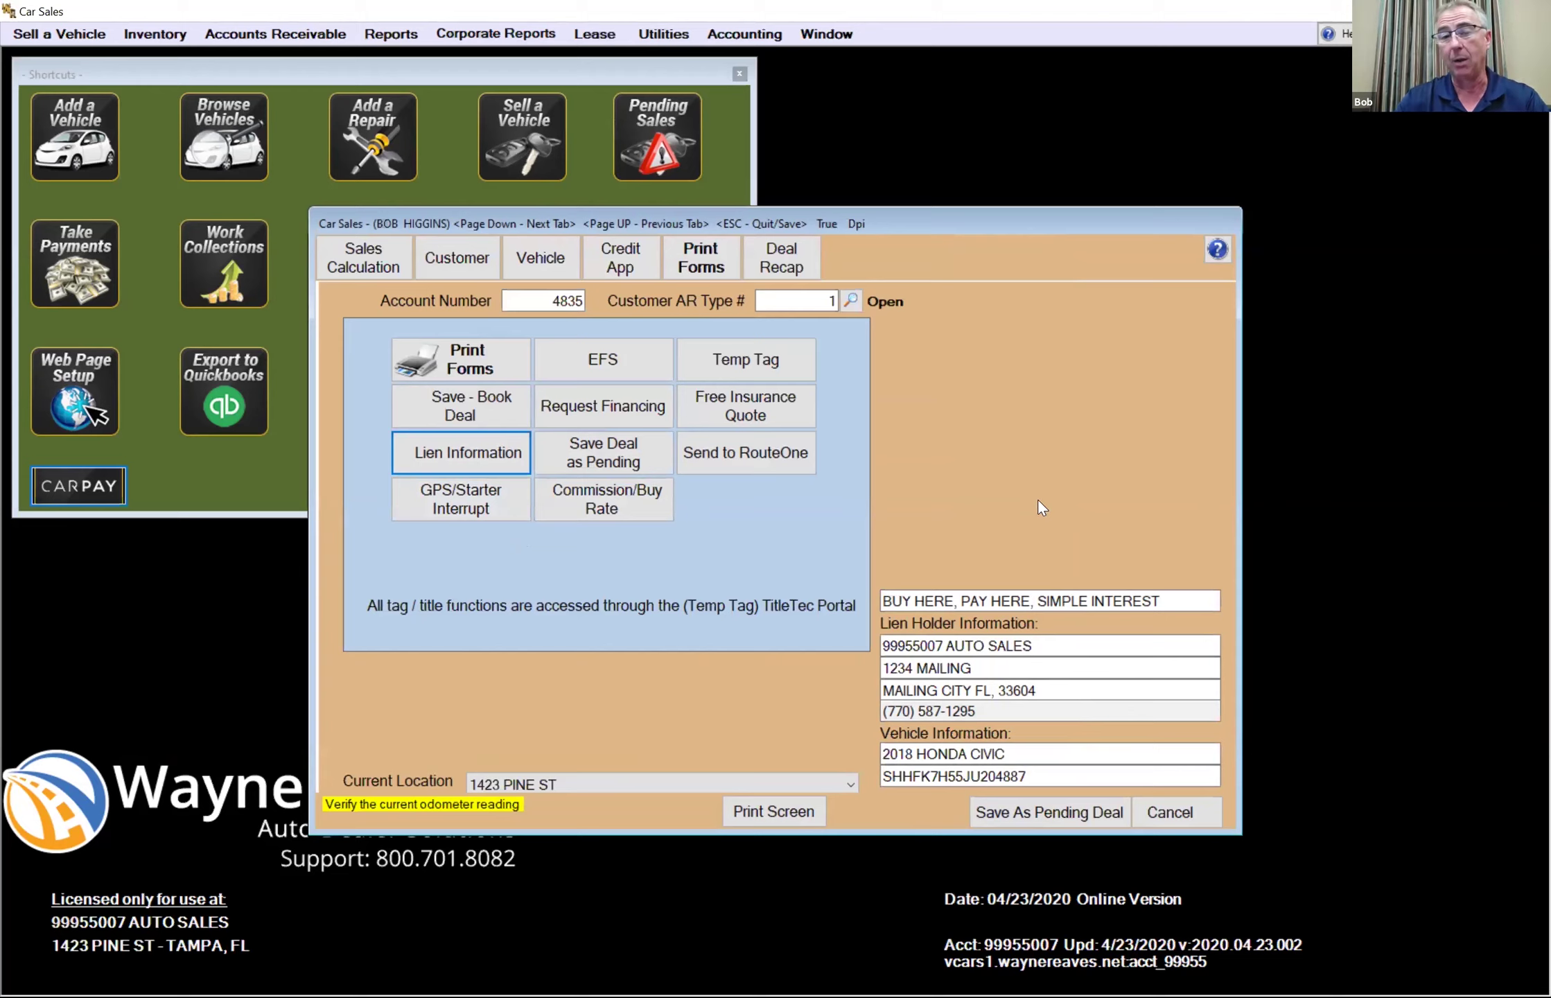
- Book the deal with 1,200.00 received in cash, and decline printing a payment schedule
click(480, 414)
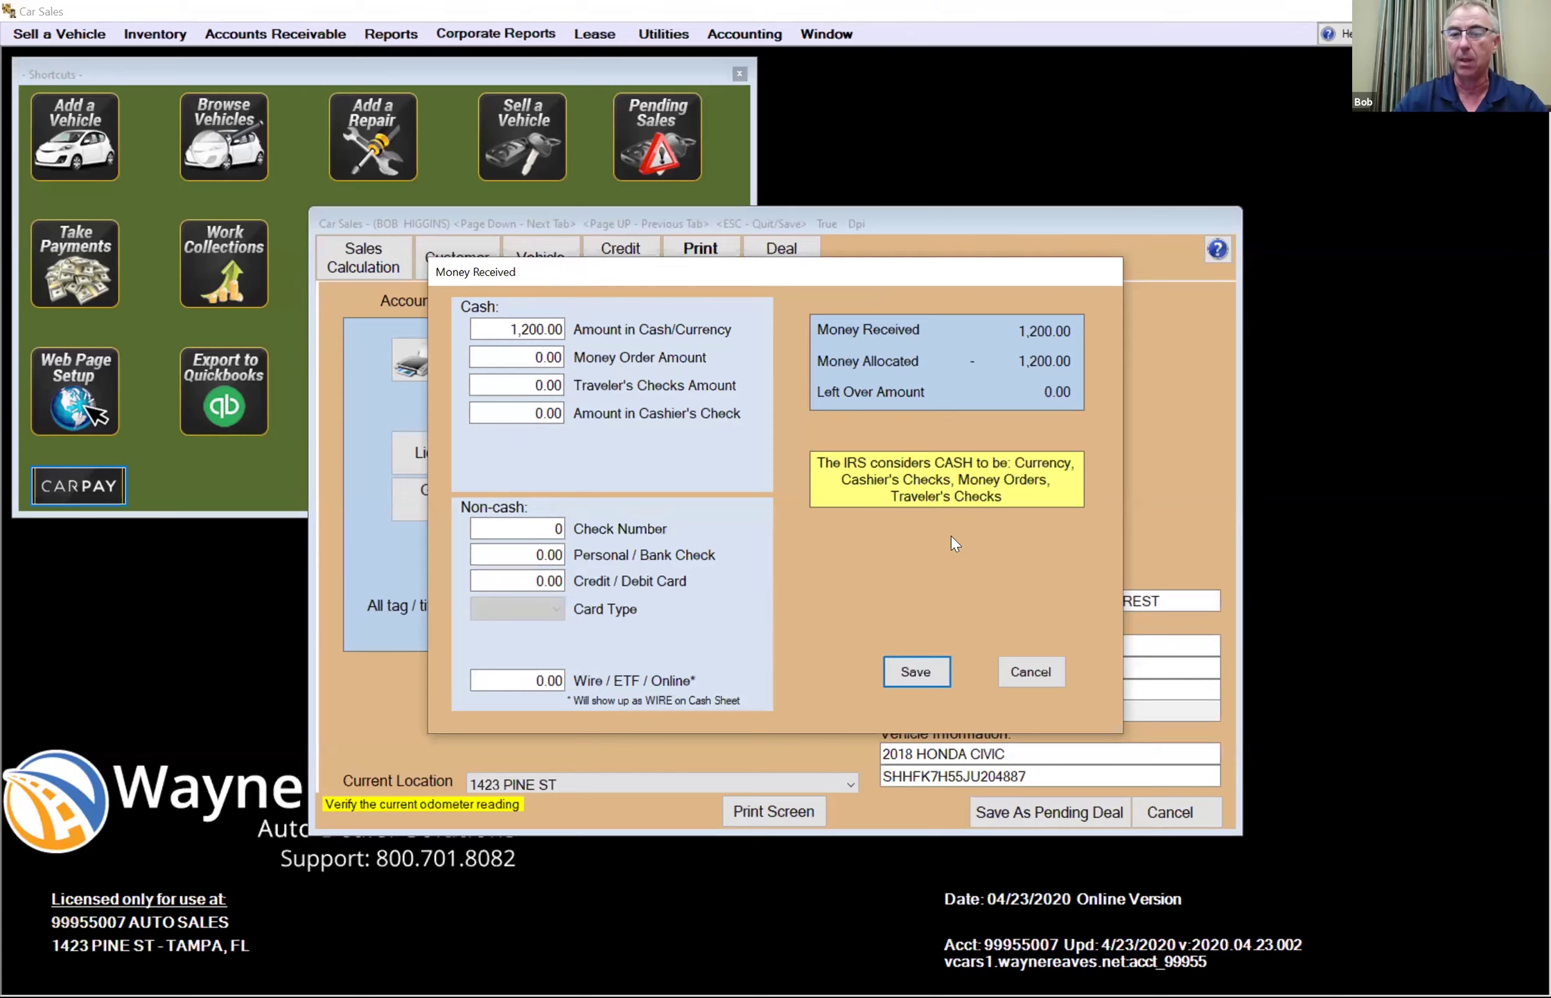
click(900, 672)
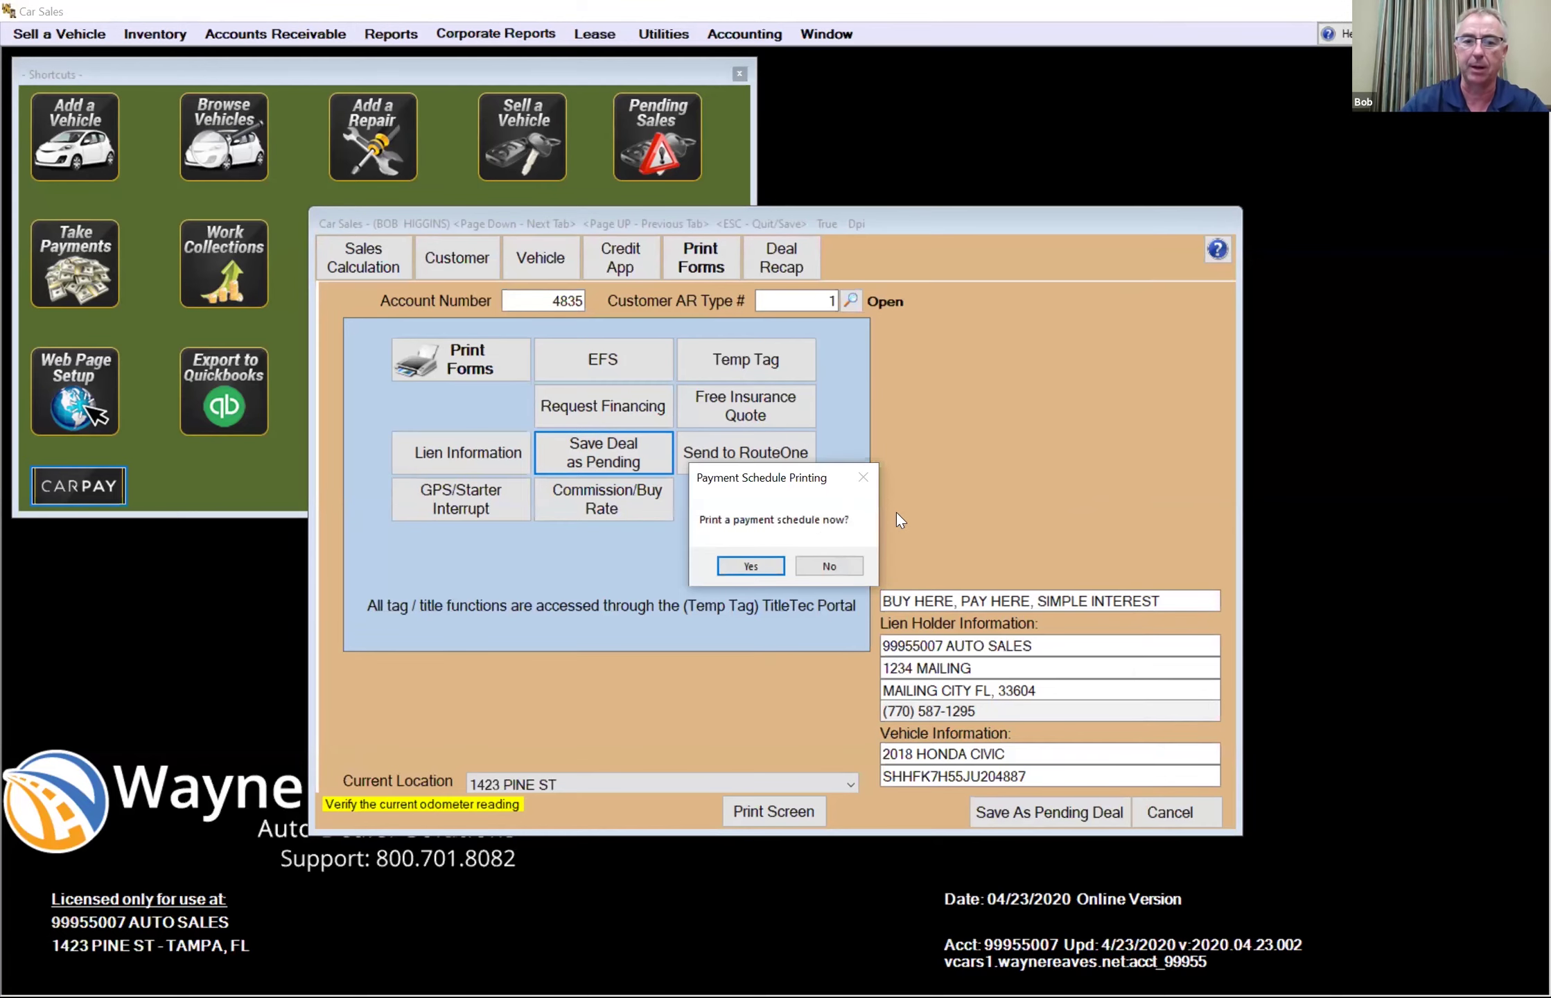
click(839, 563)
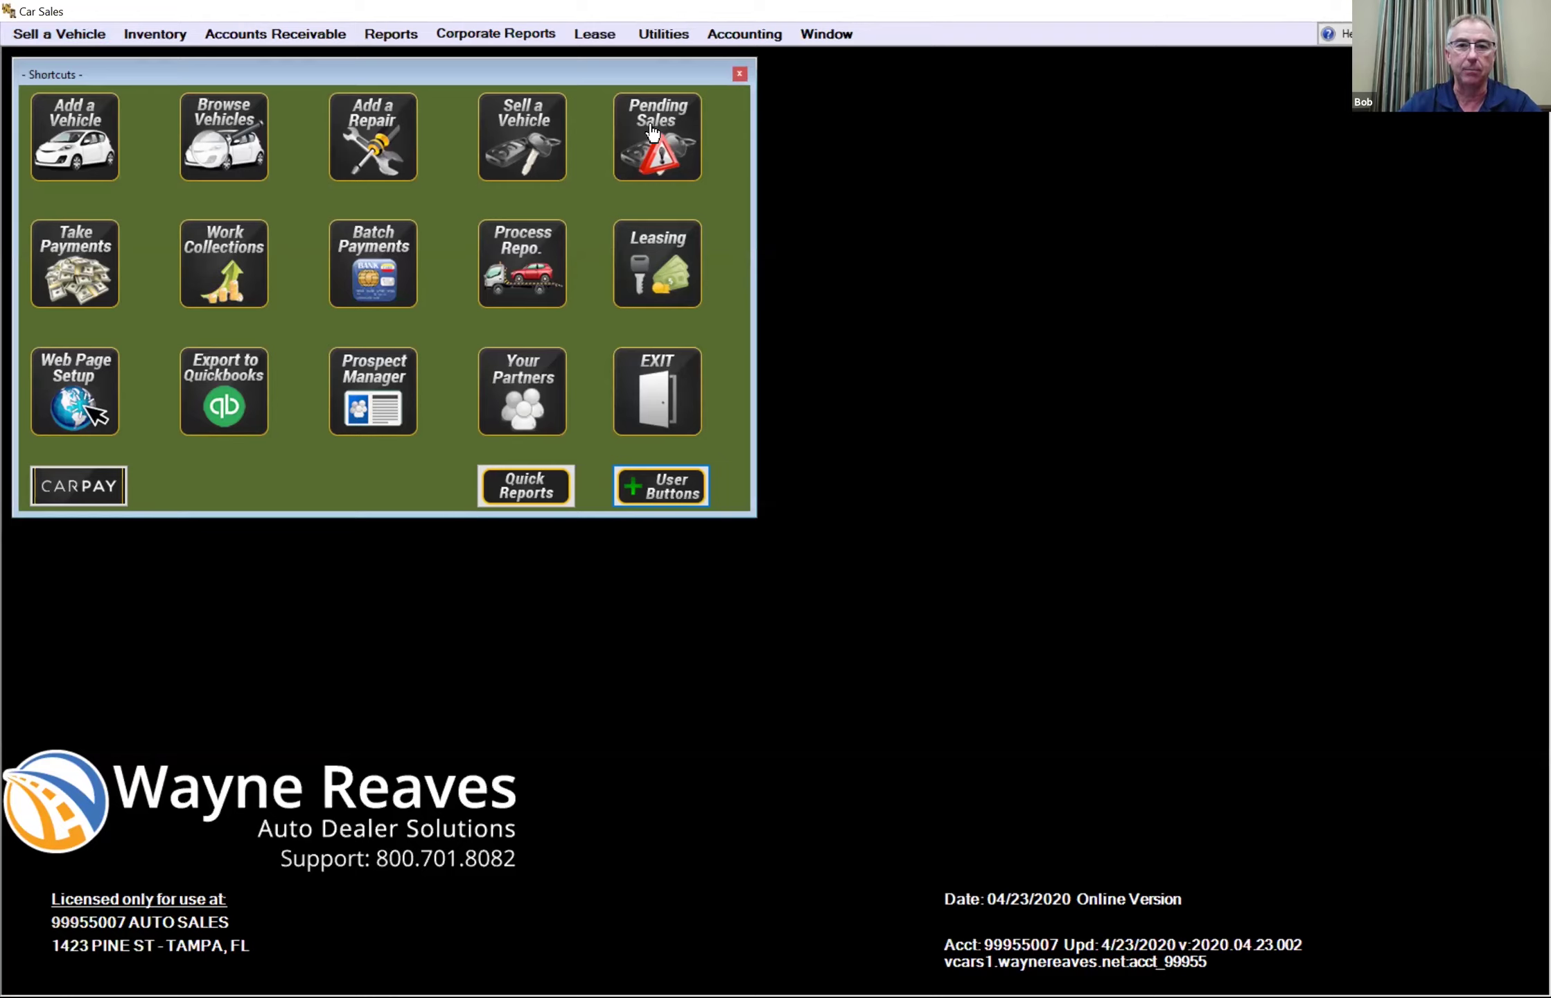
- Start a new vehicle sale using the FL, Hillsborough County tax rates and the FINANCE starting option
click(521, 126)
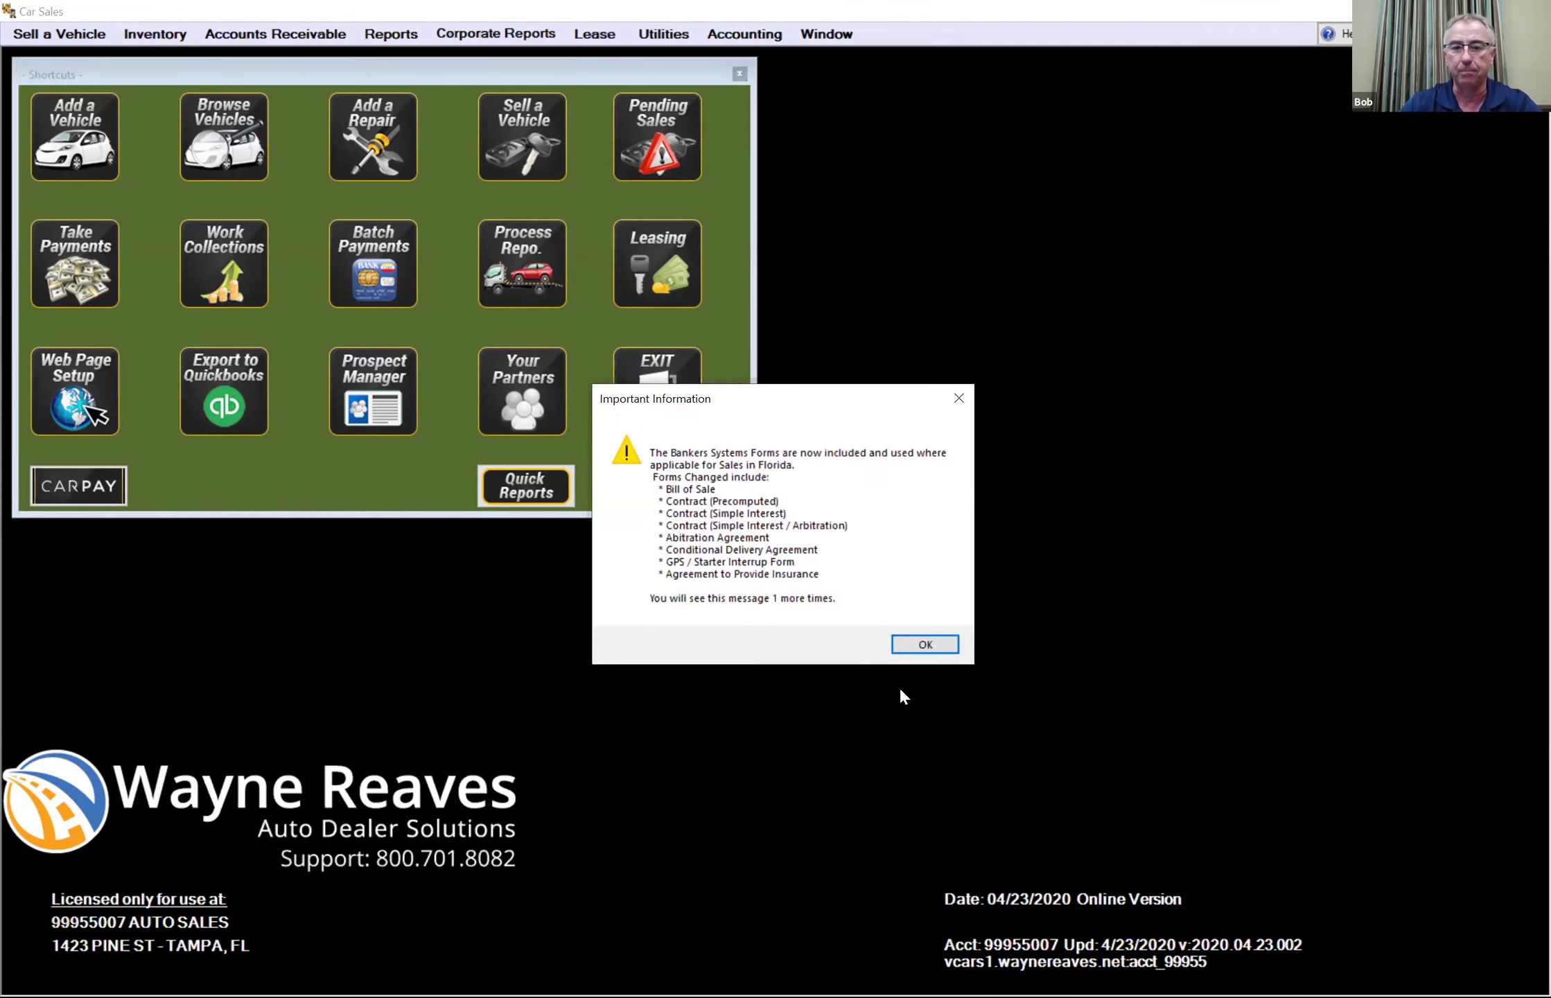
click(908, 644)
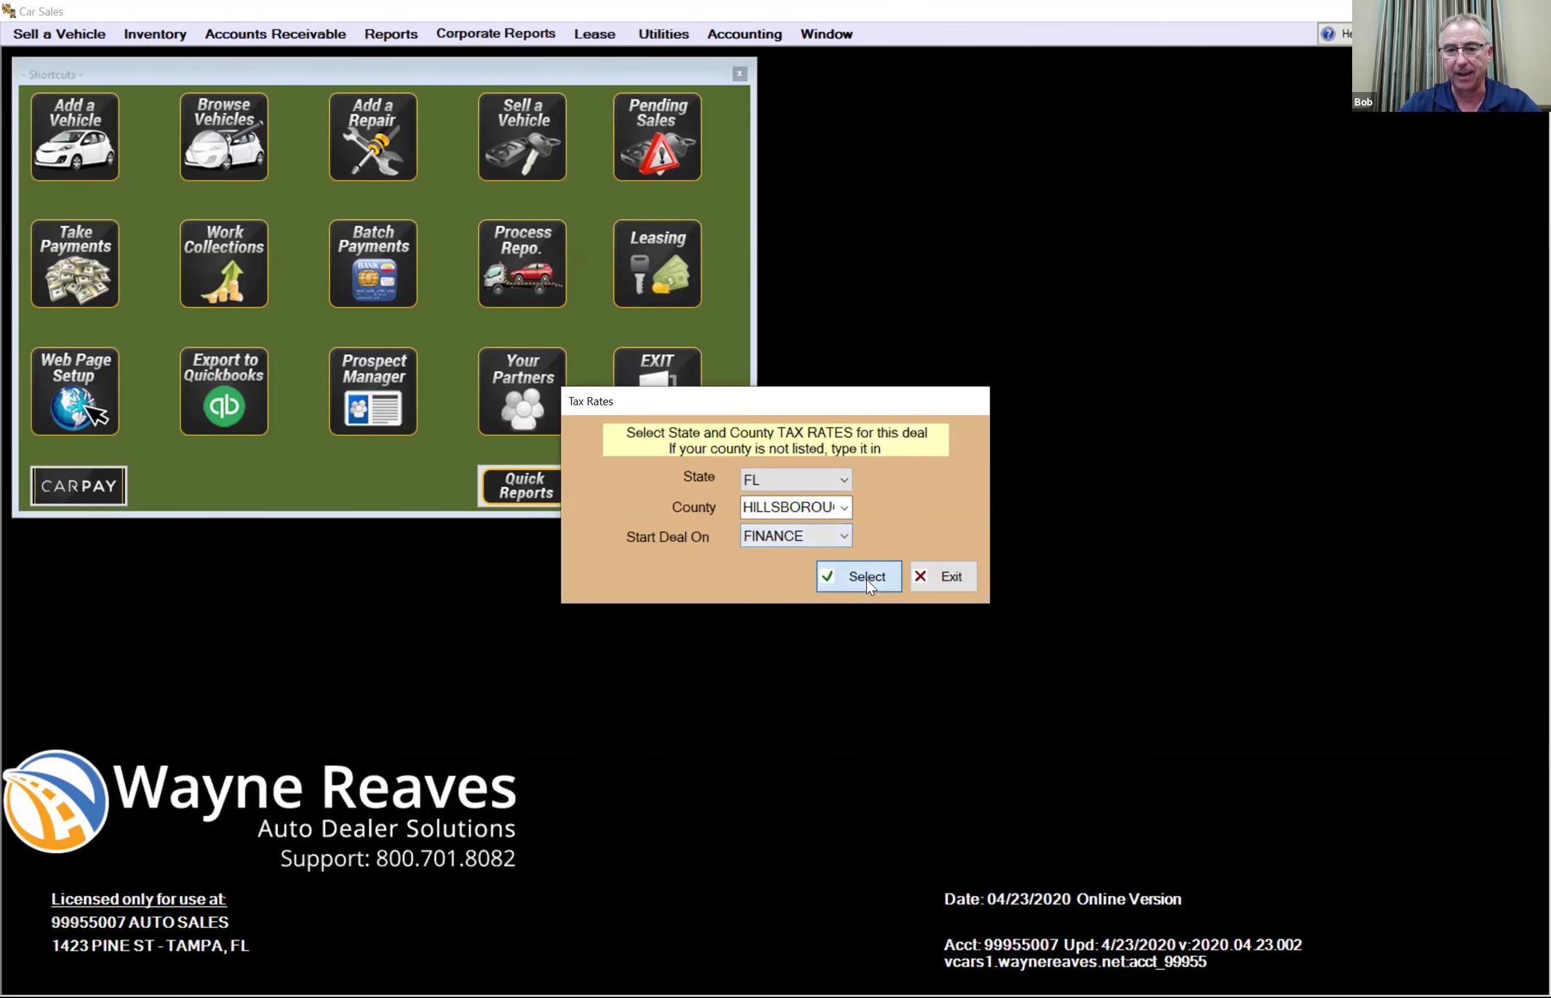
click(866, 580)
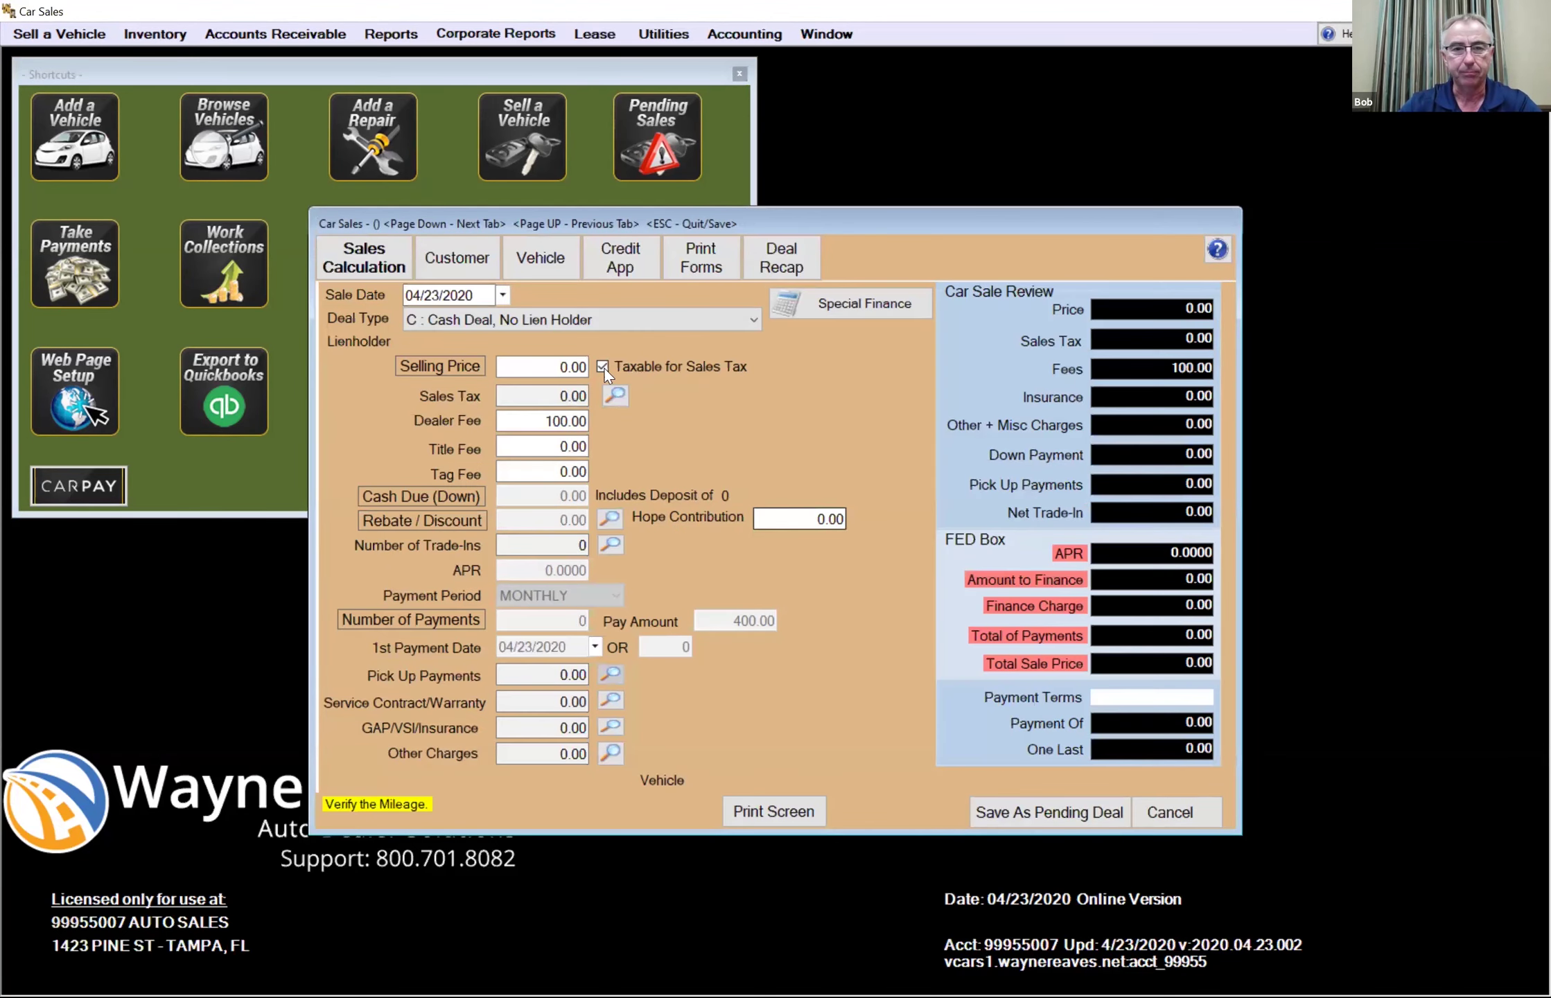
- Set the cash deal's selling price to 8,000.00
click(549, 365)
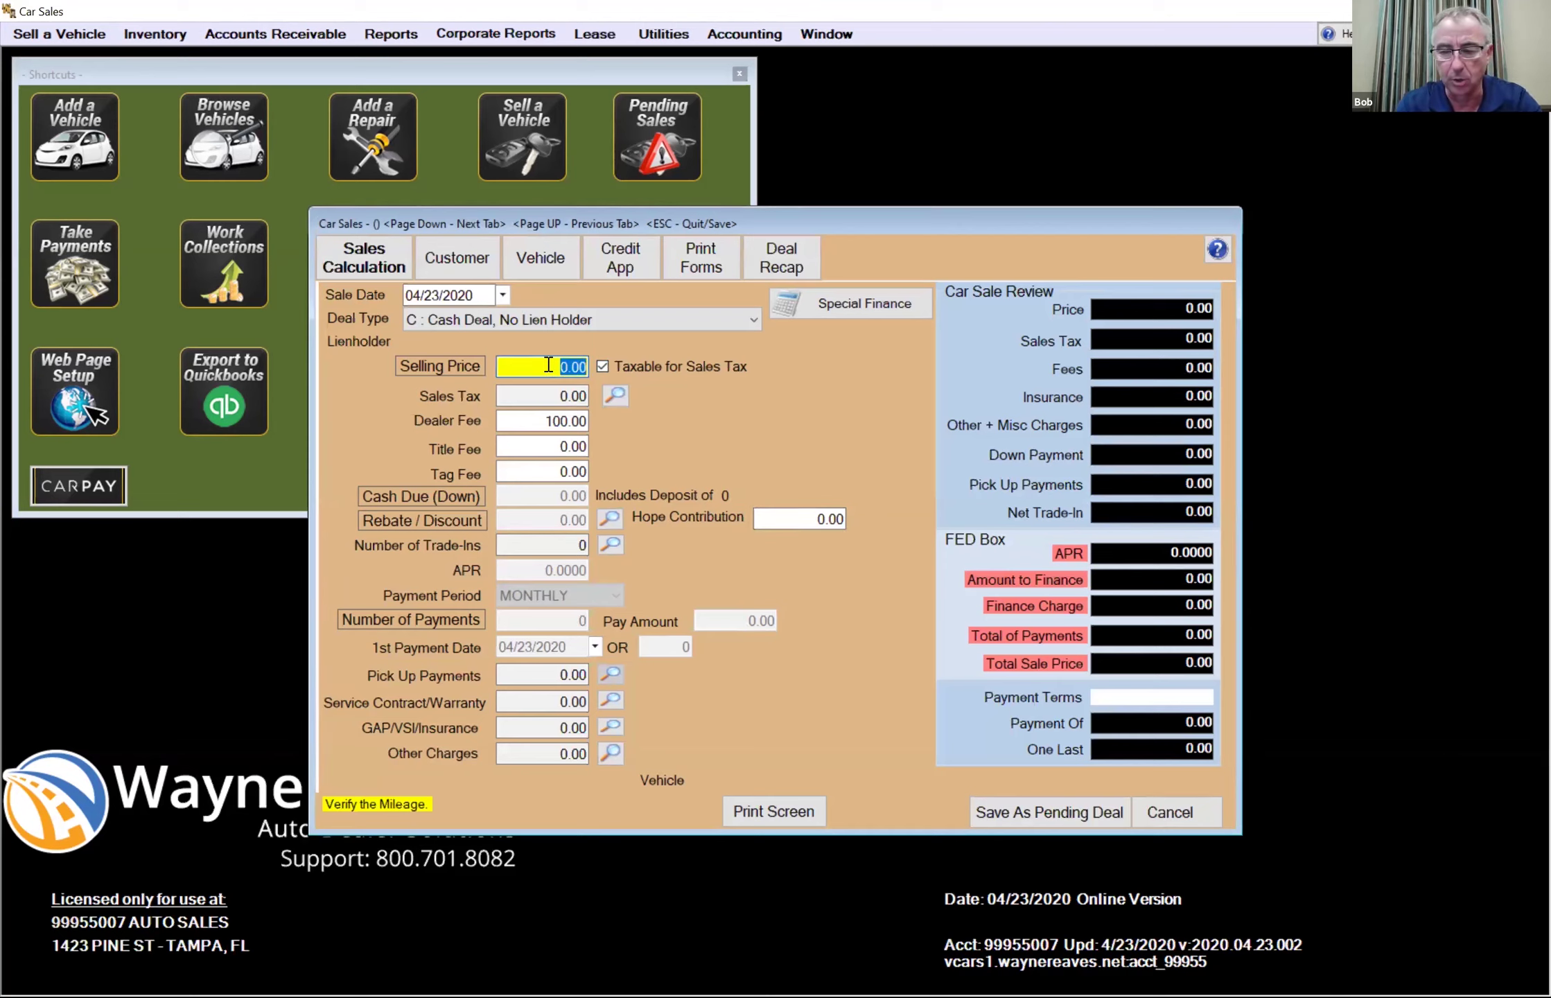
text(8000)
key(Tab)
key(Tab)
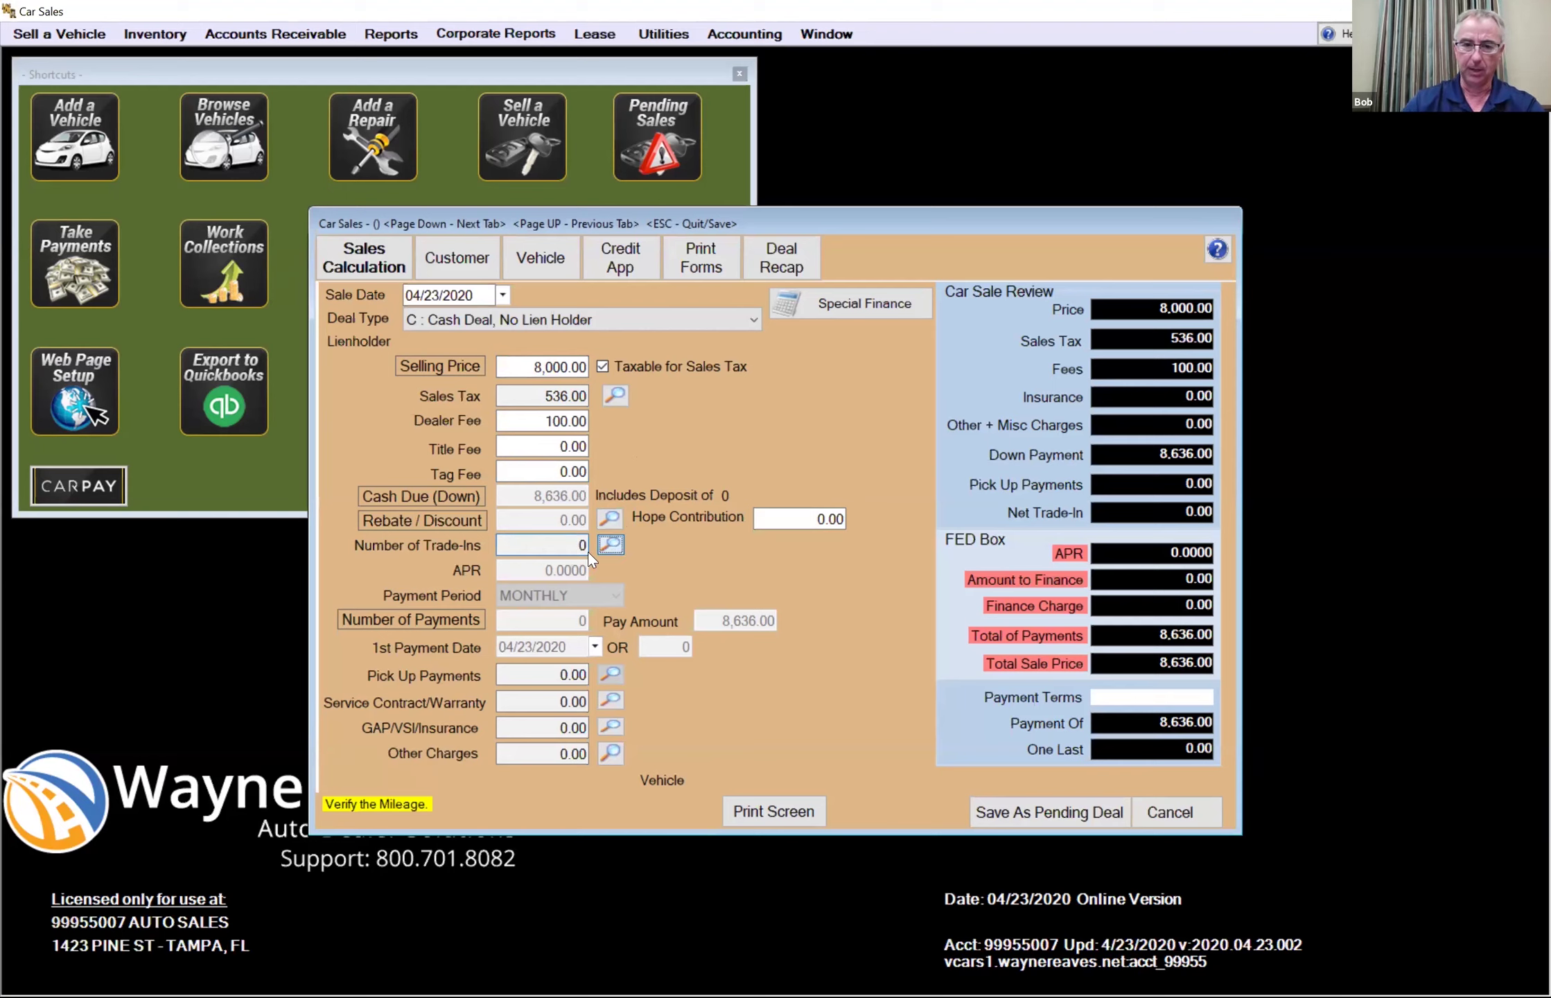
- Add a trade-in to the cash deal with a 3,000.00 trade allowance and a 2,000.00 payoff, allowing the conflicting stock number
click(612, 547)
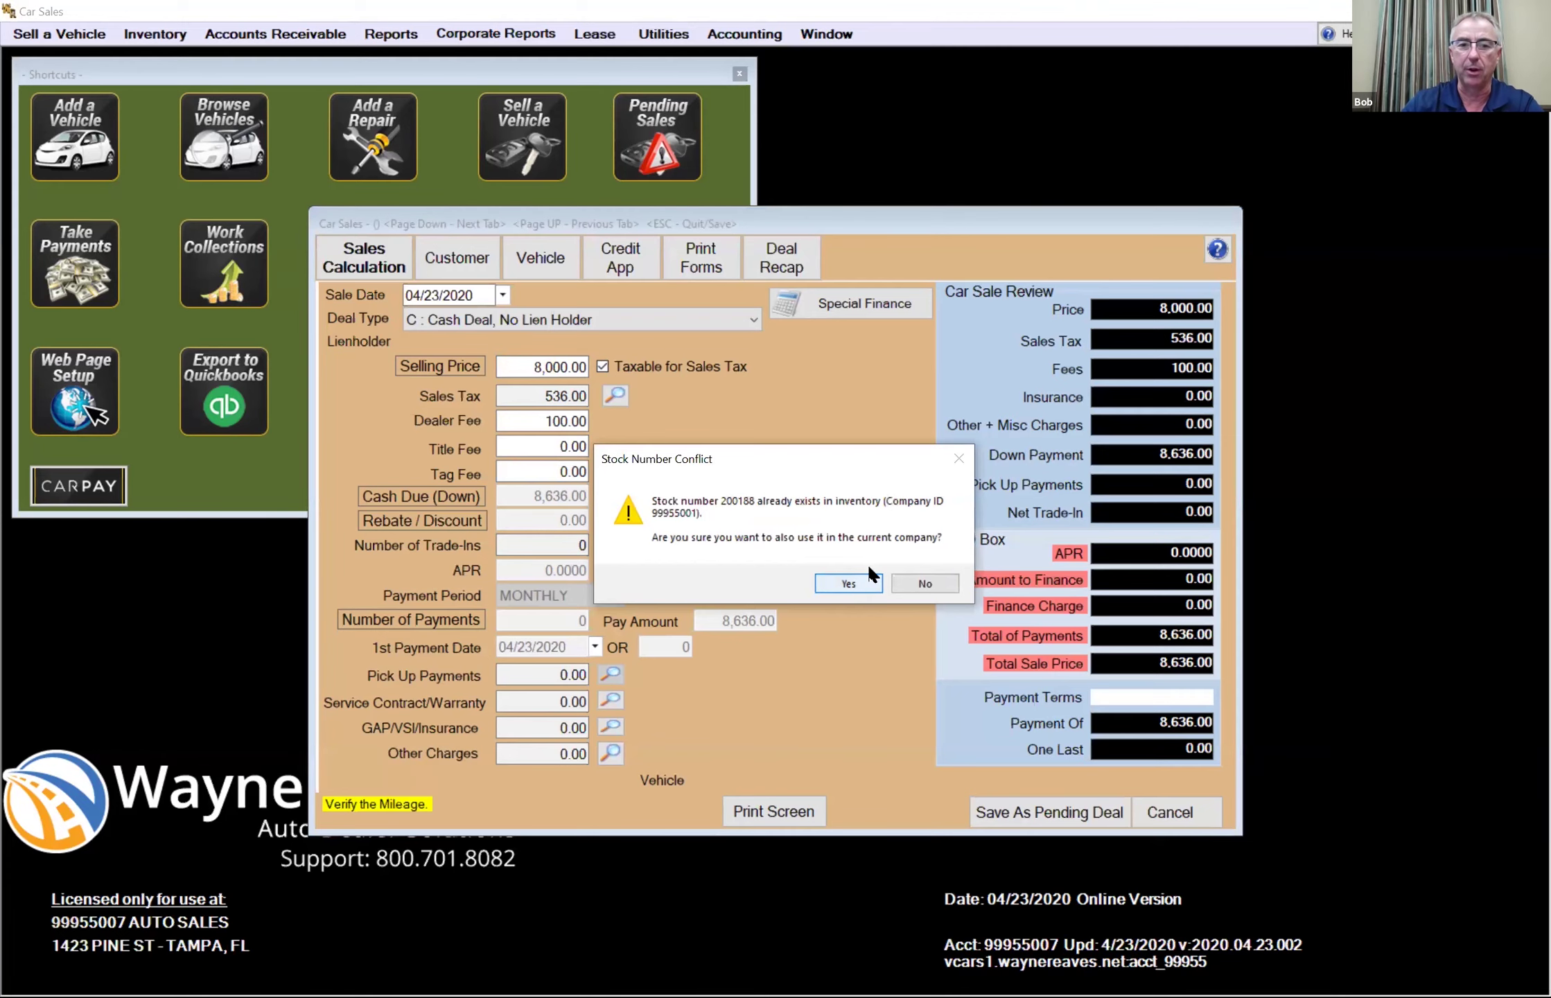
click(848, 583)
key(Return)
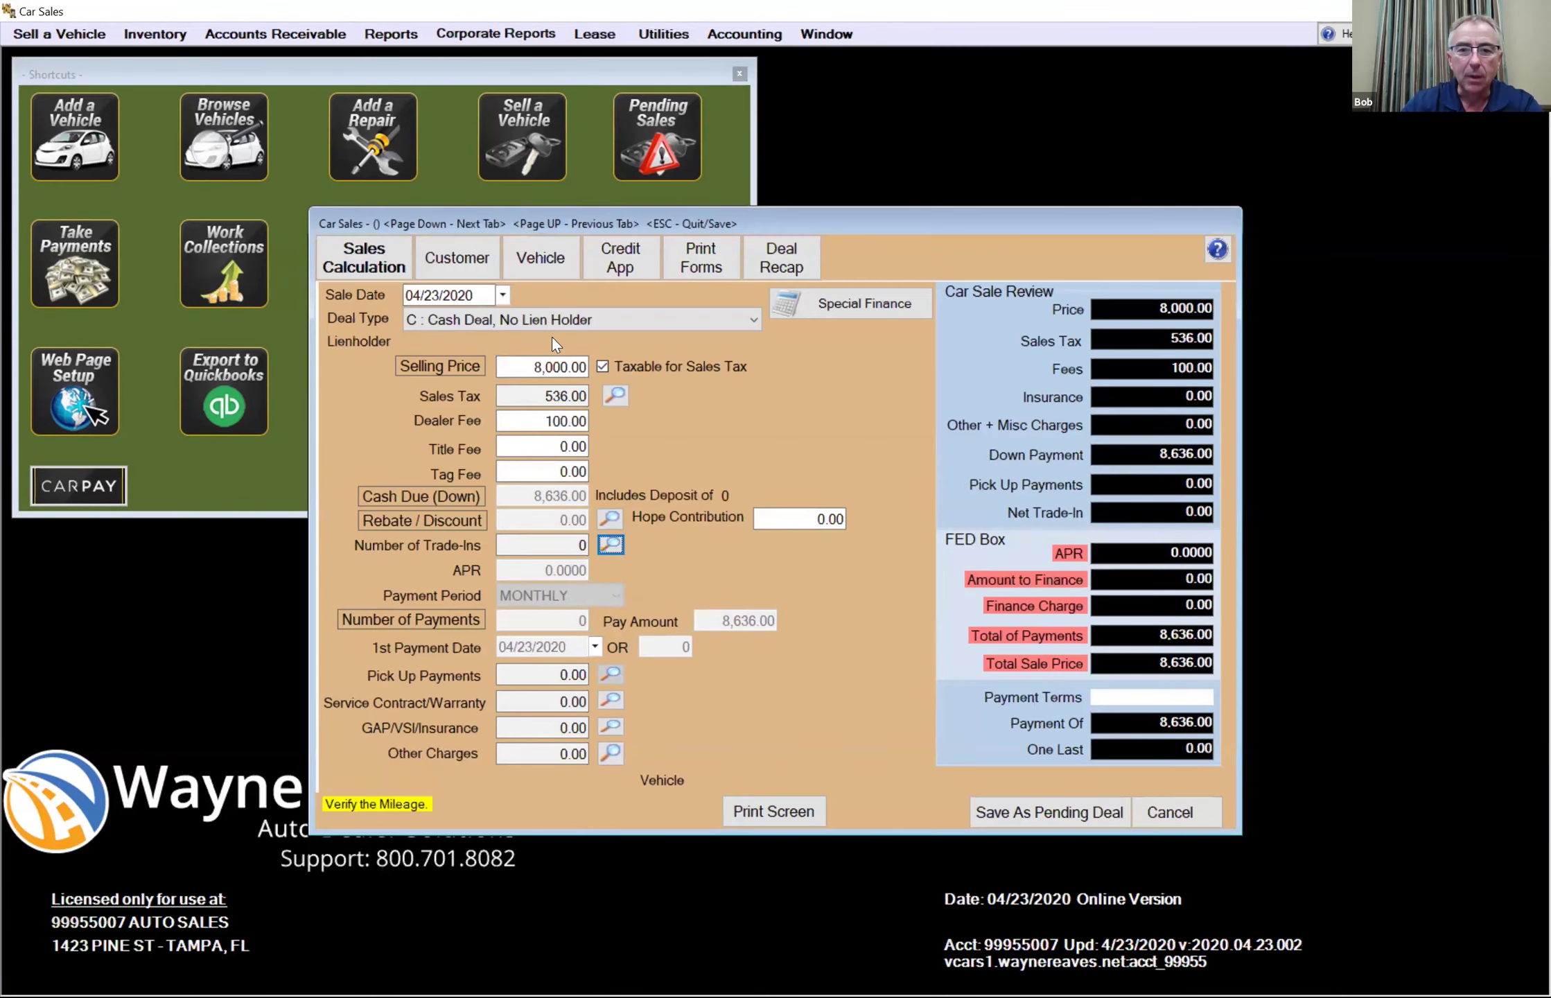
key(Return)
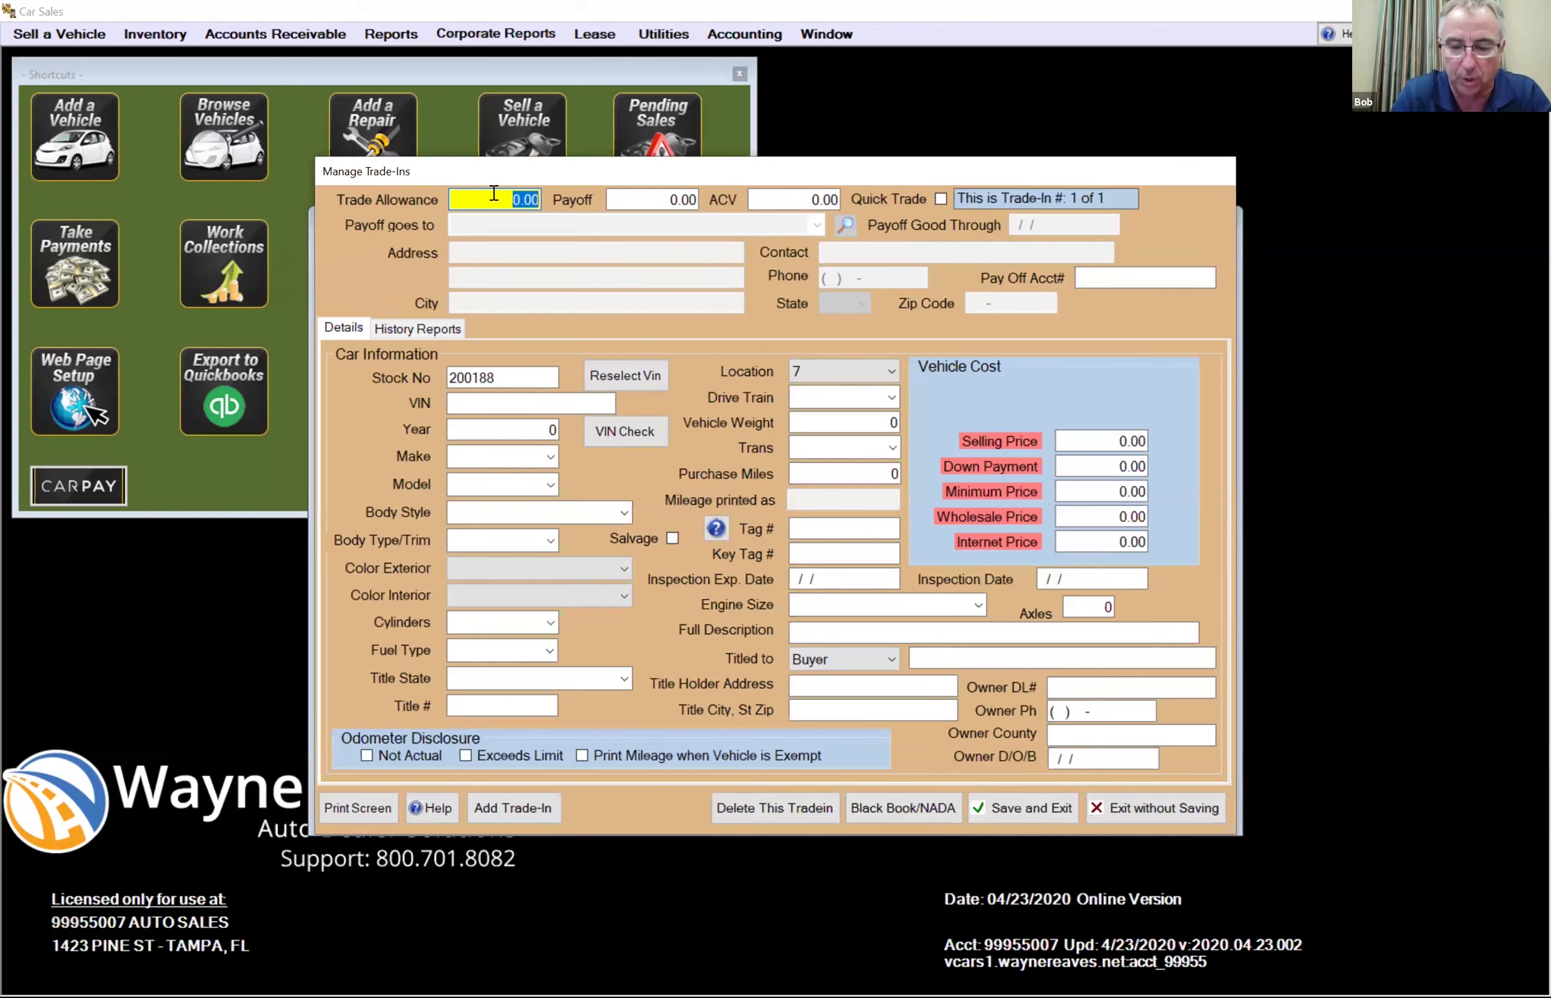
text(3000)
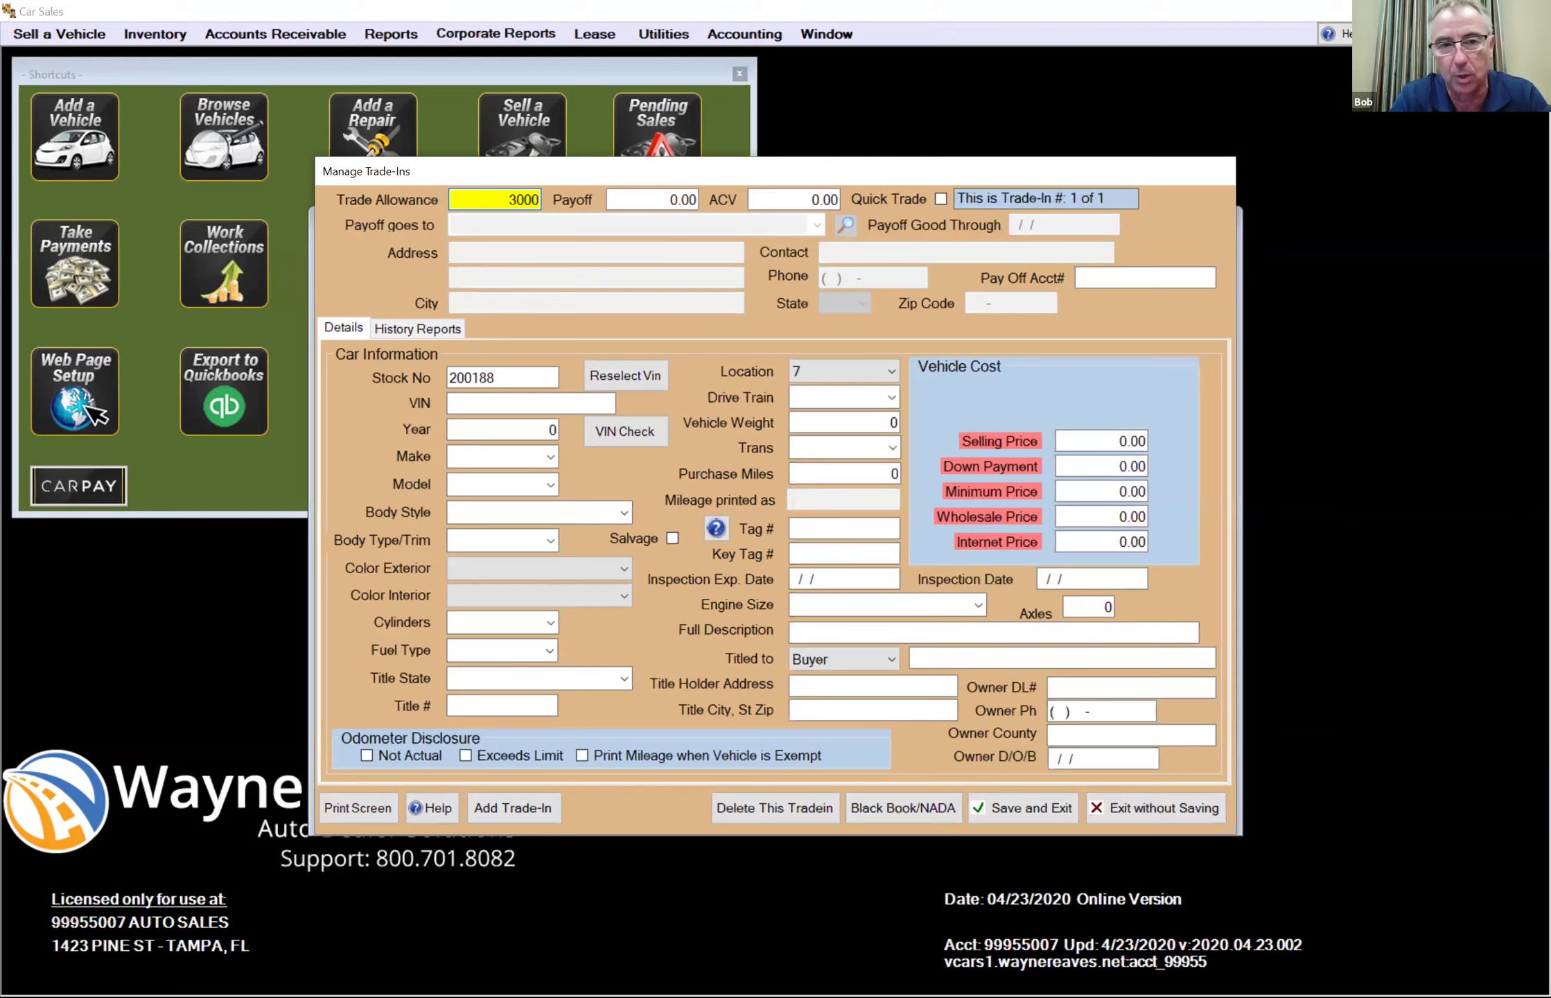
key(Tab)
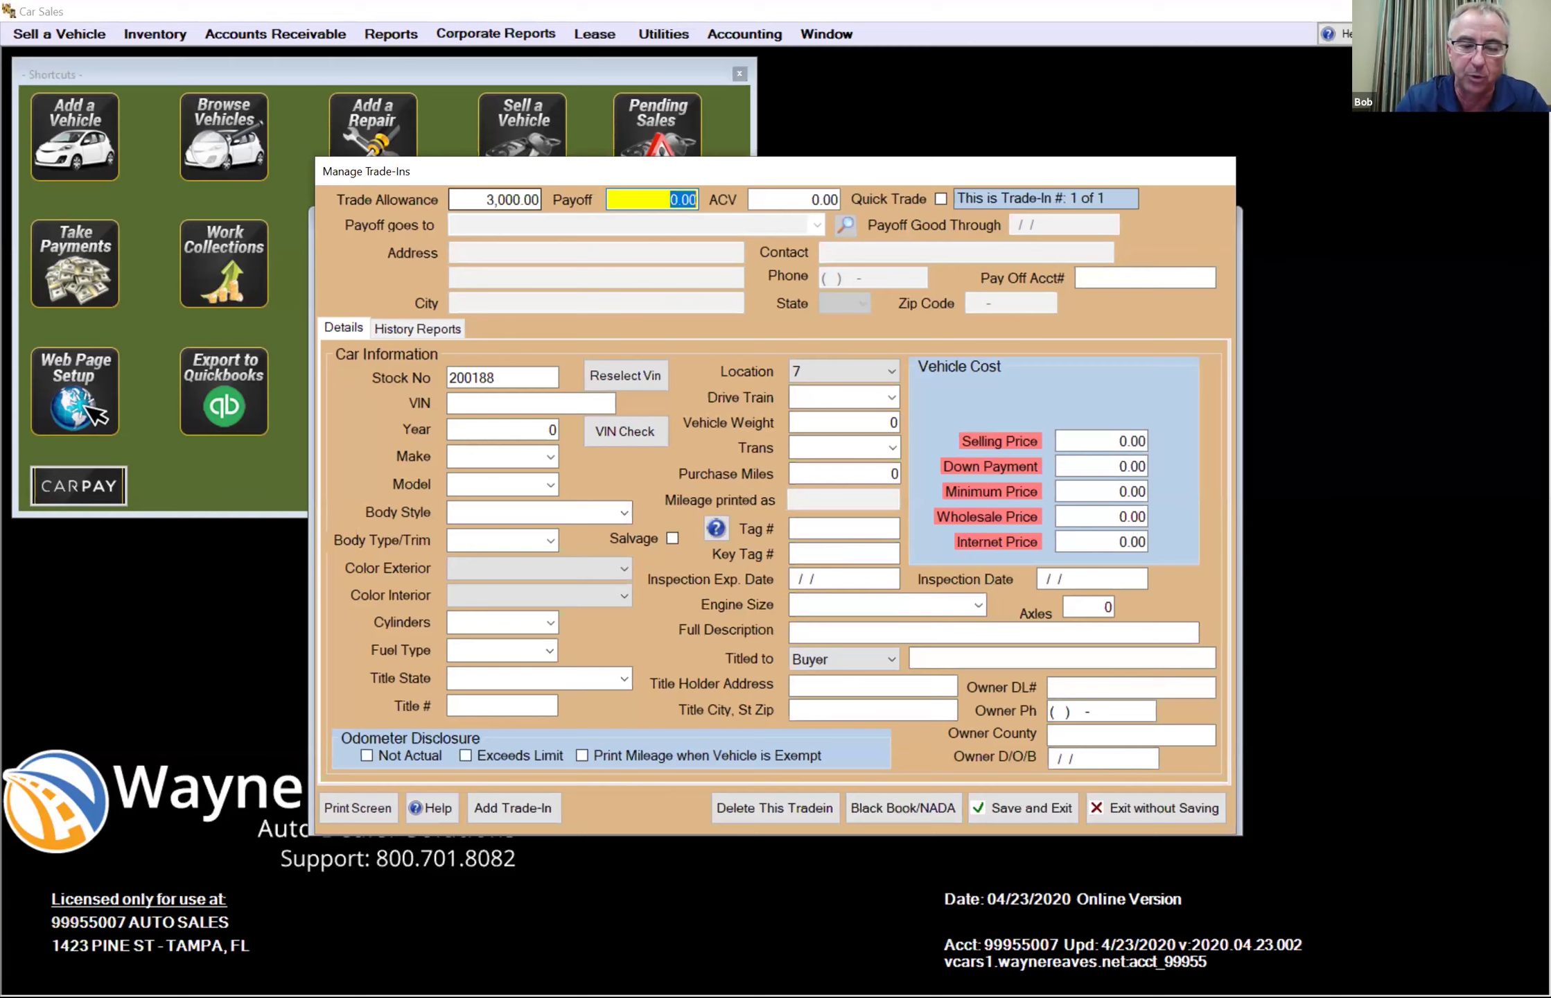
text(2000)
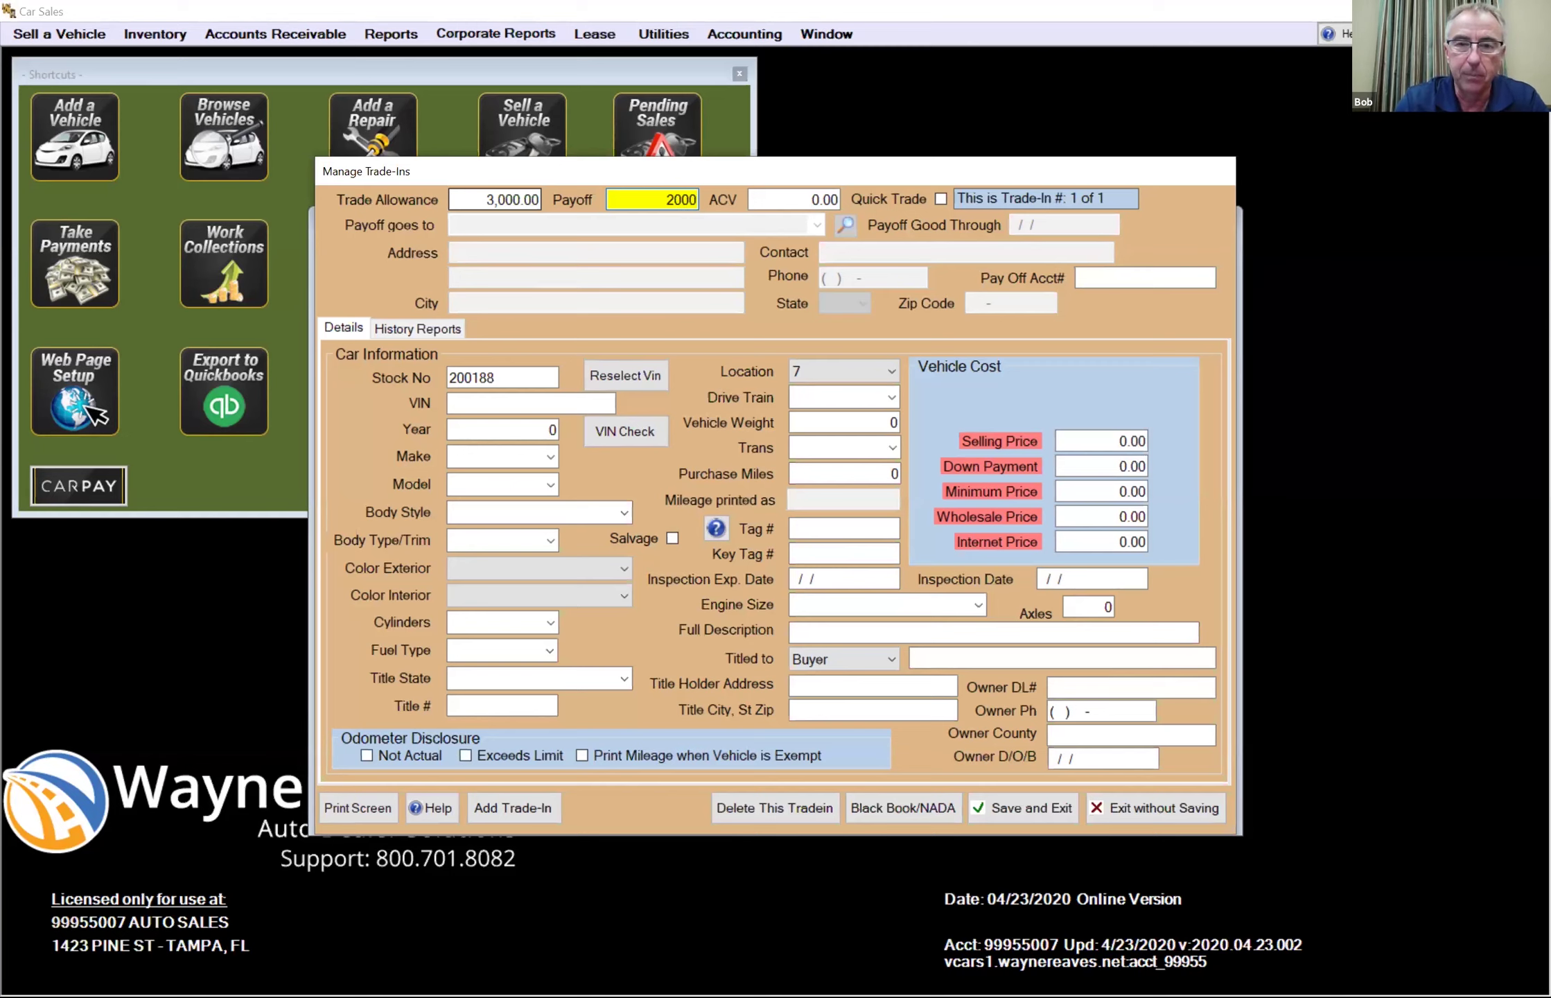
key(Tab)
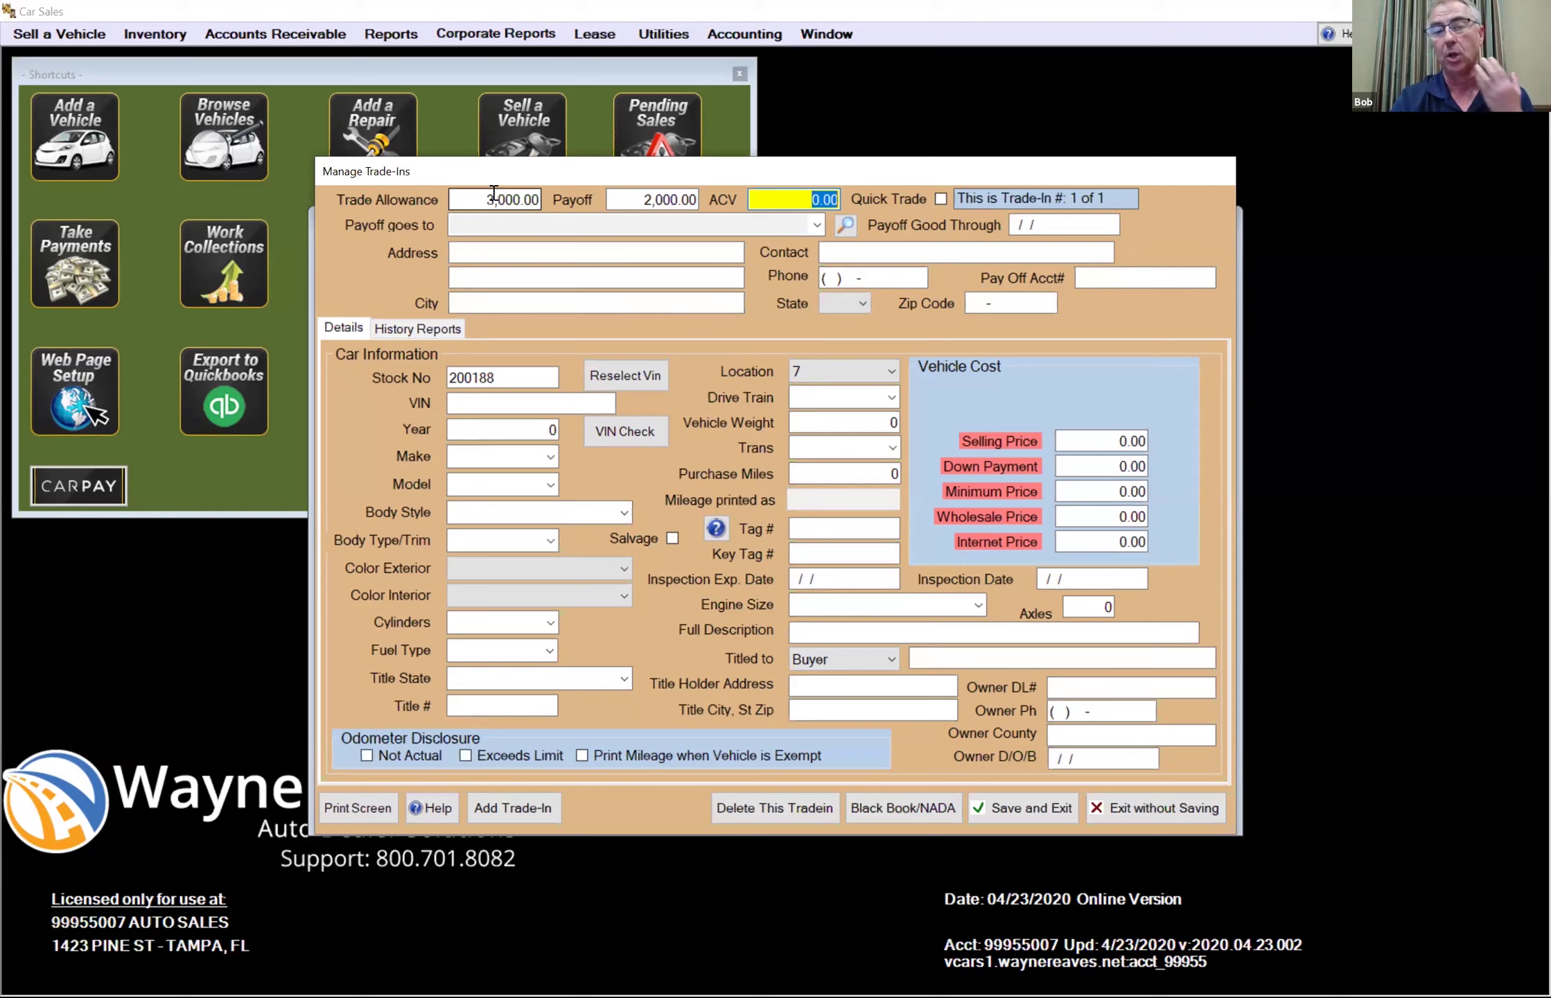
- Set the trade-in's ACV to 1,500.00 and save it as a quick trade
text(4000)
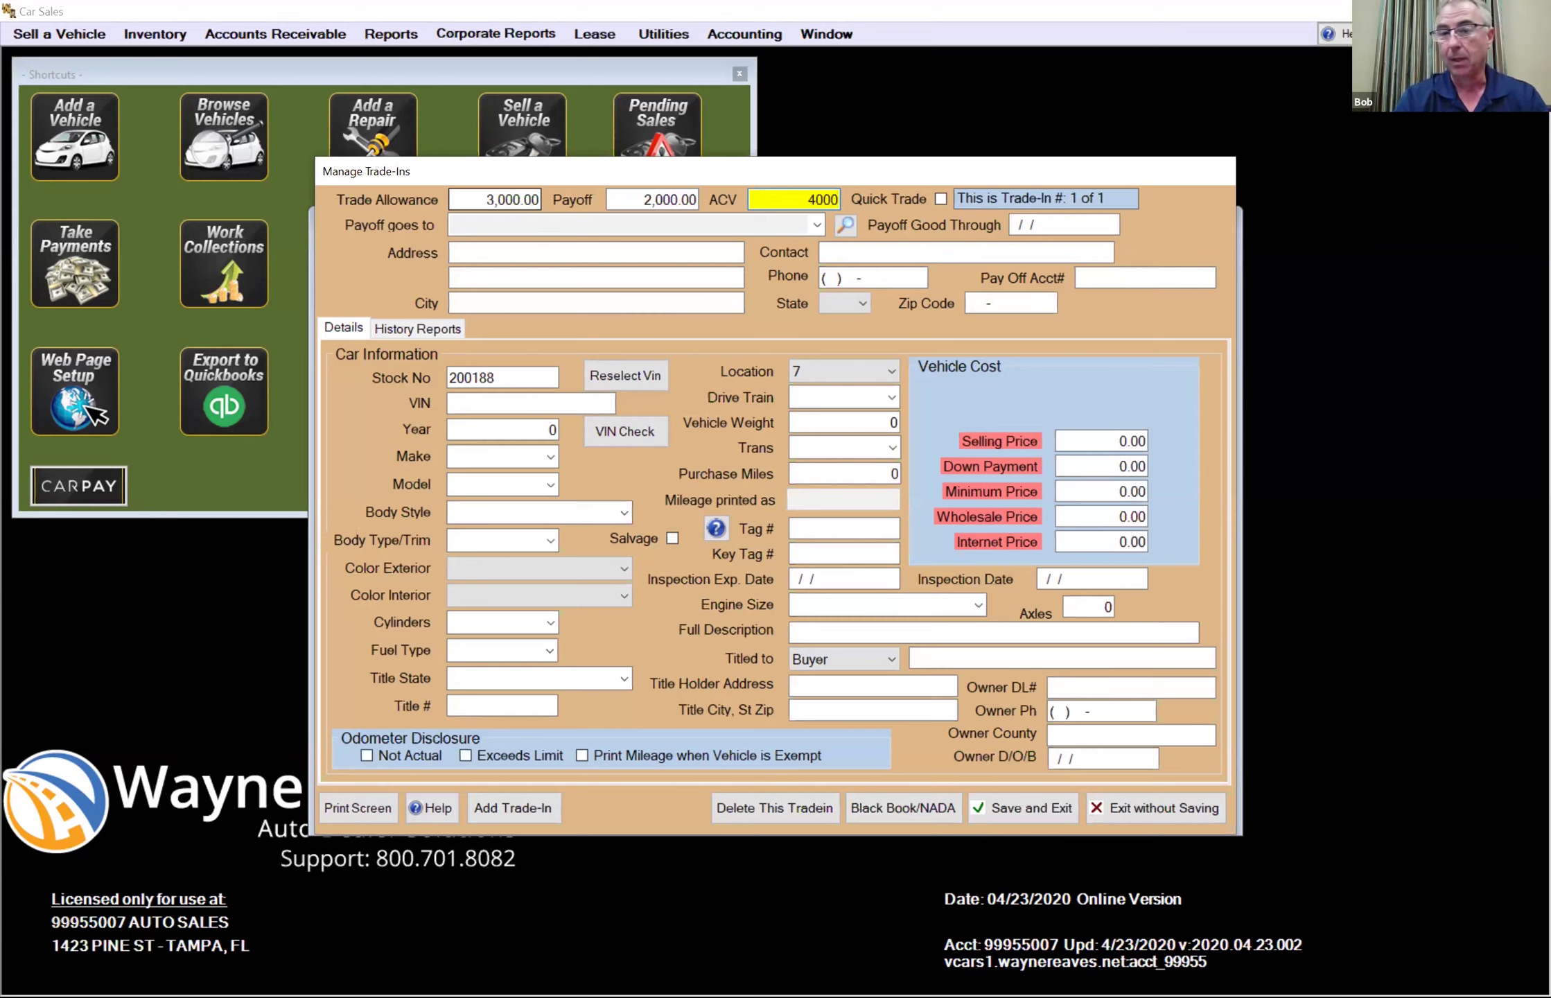
key(BackSpace)
key(BackSpace)
key(BackSpace)
key(BackSpace)
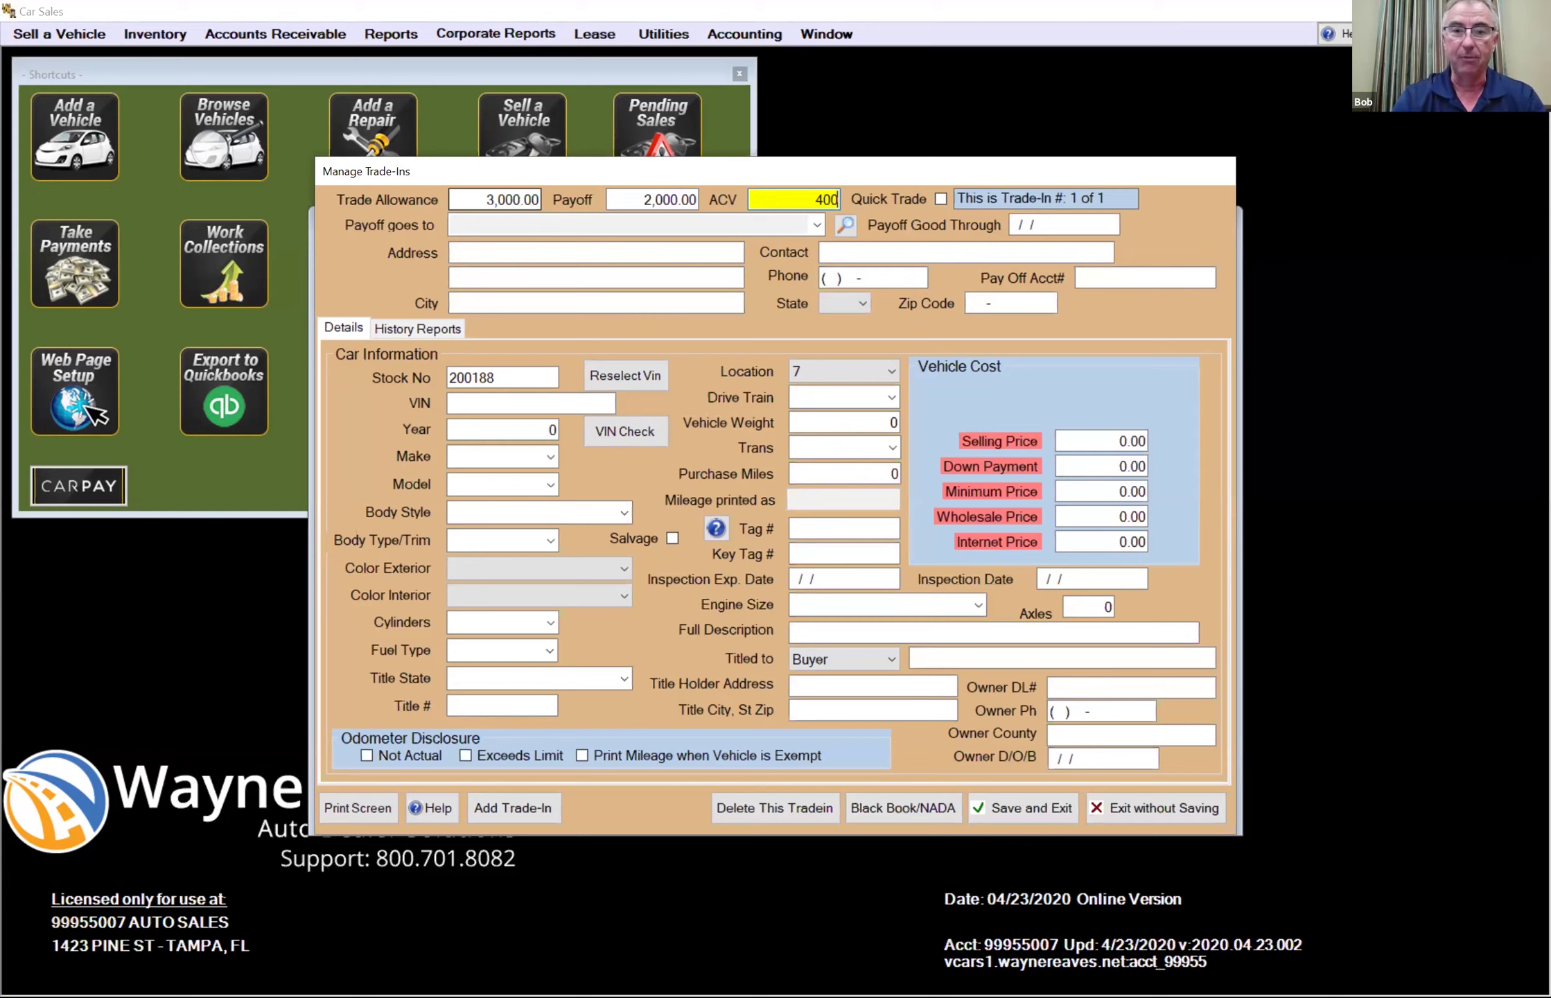
text(2)
key(BackSpace)
text(1500)
key(Delete)
key(Tab)
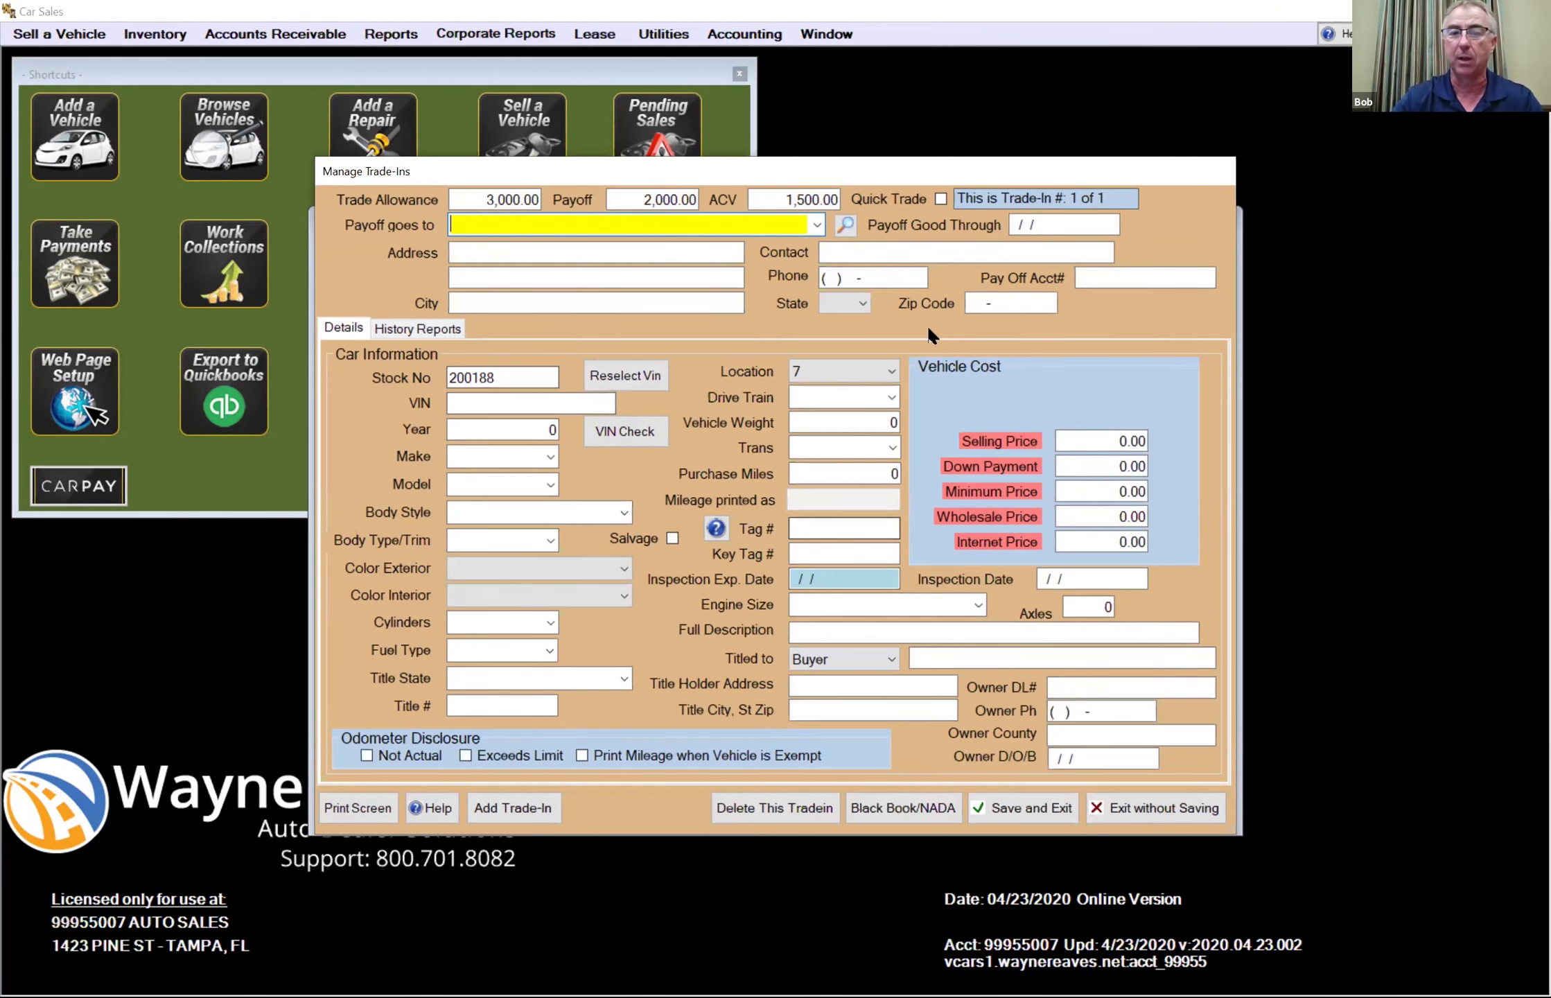
click(940, 198)
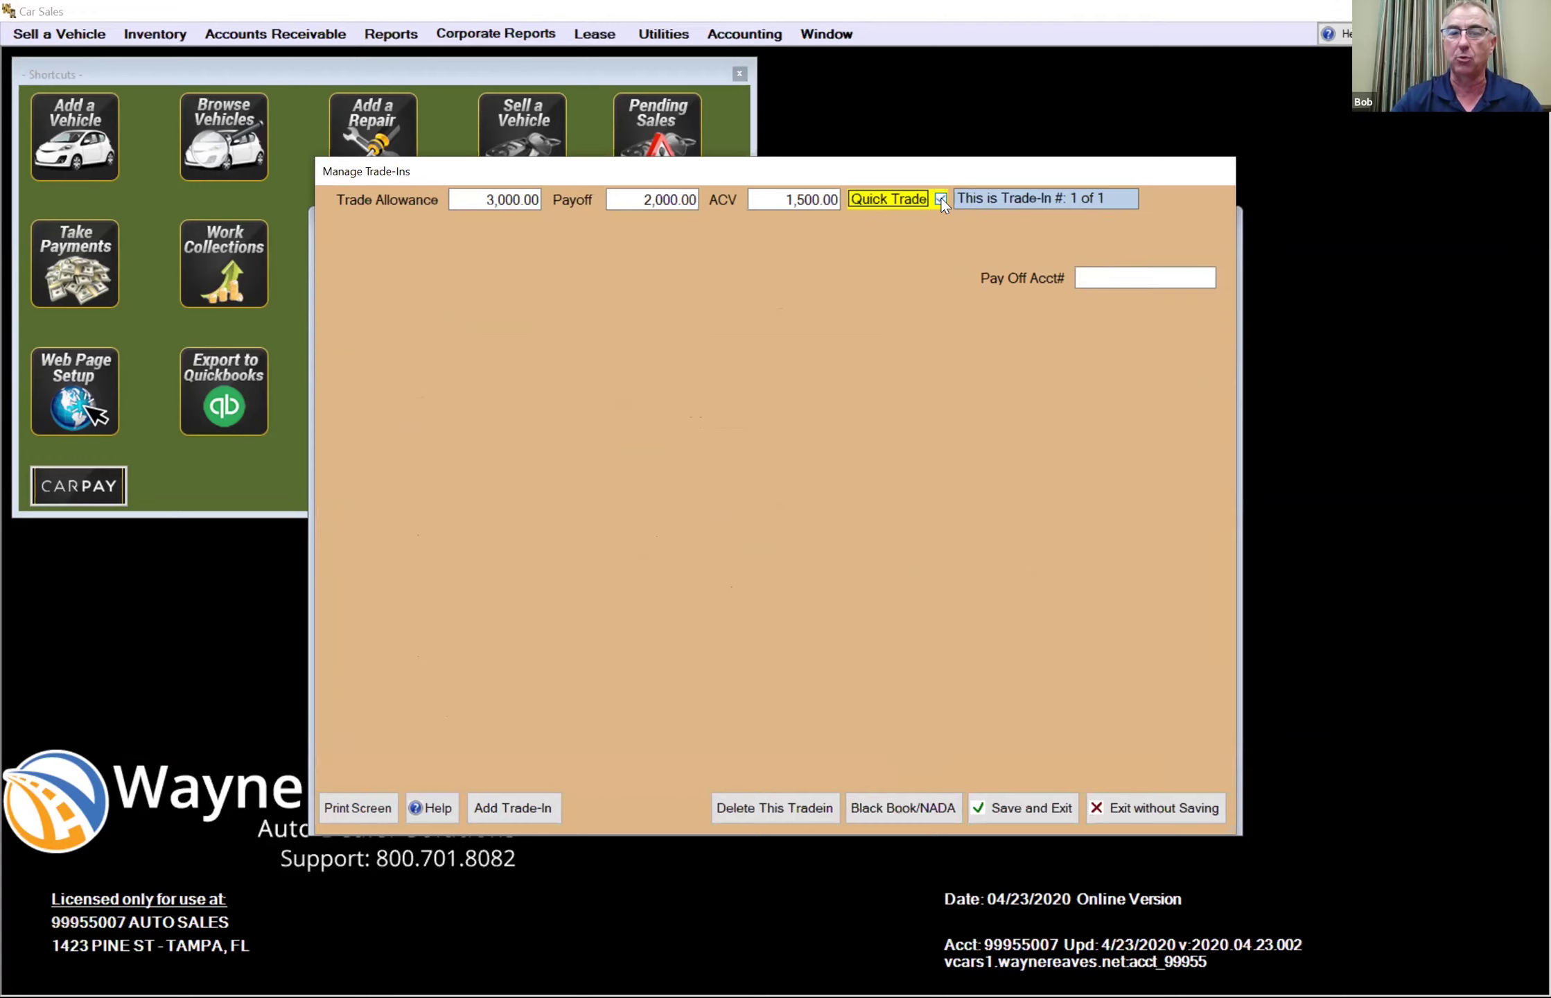
click(1031, 811)
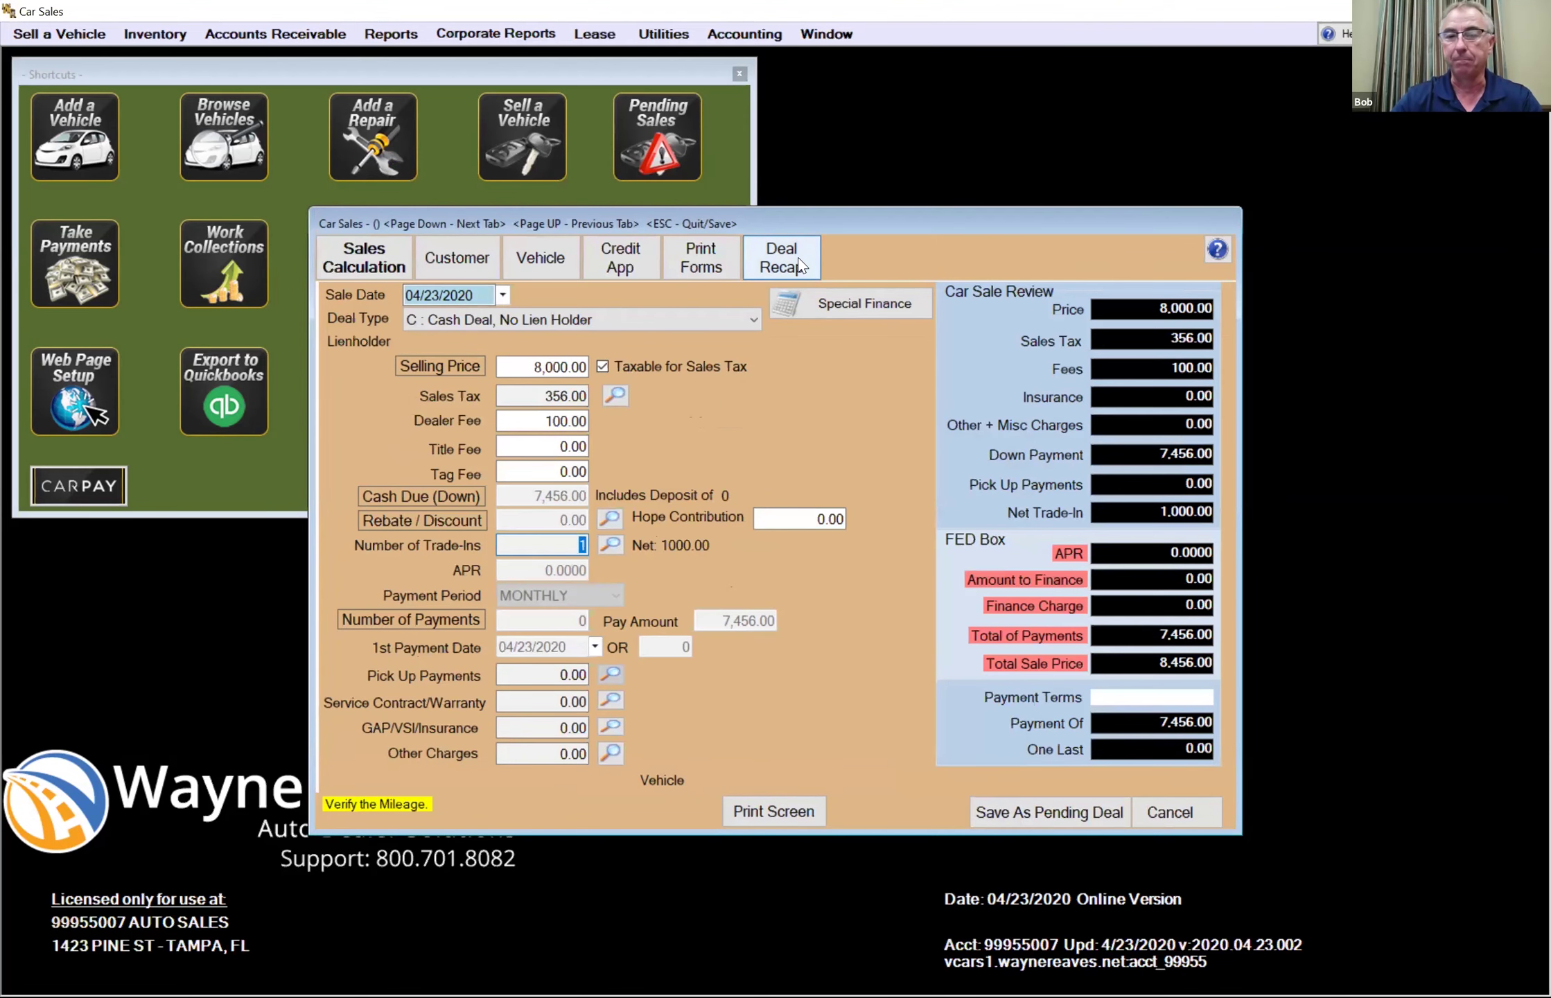
- Review the selling price cost and the trade-in figures in the deal recap, and cancel the cash deal without saving
click(799, 260)
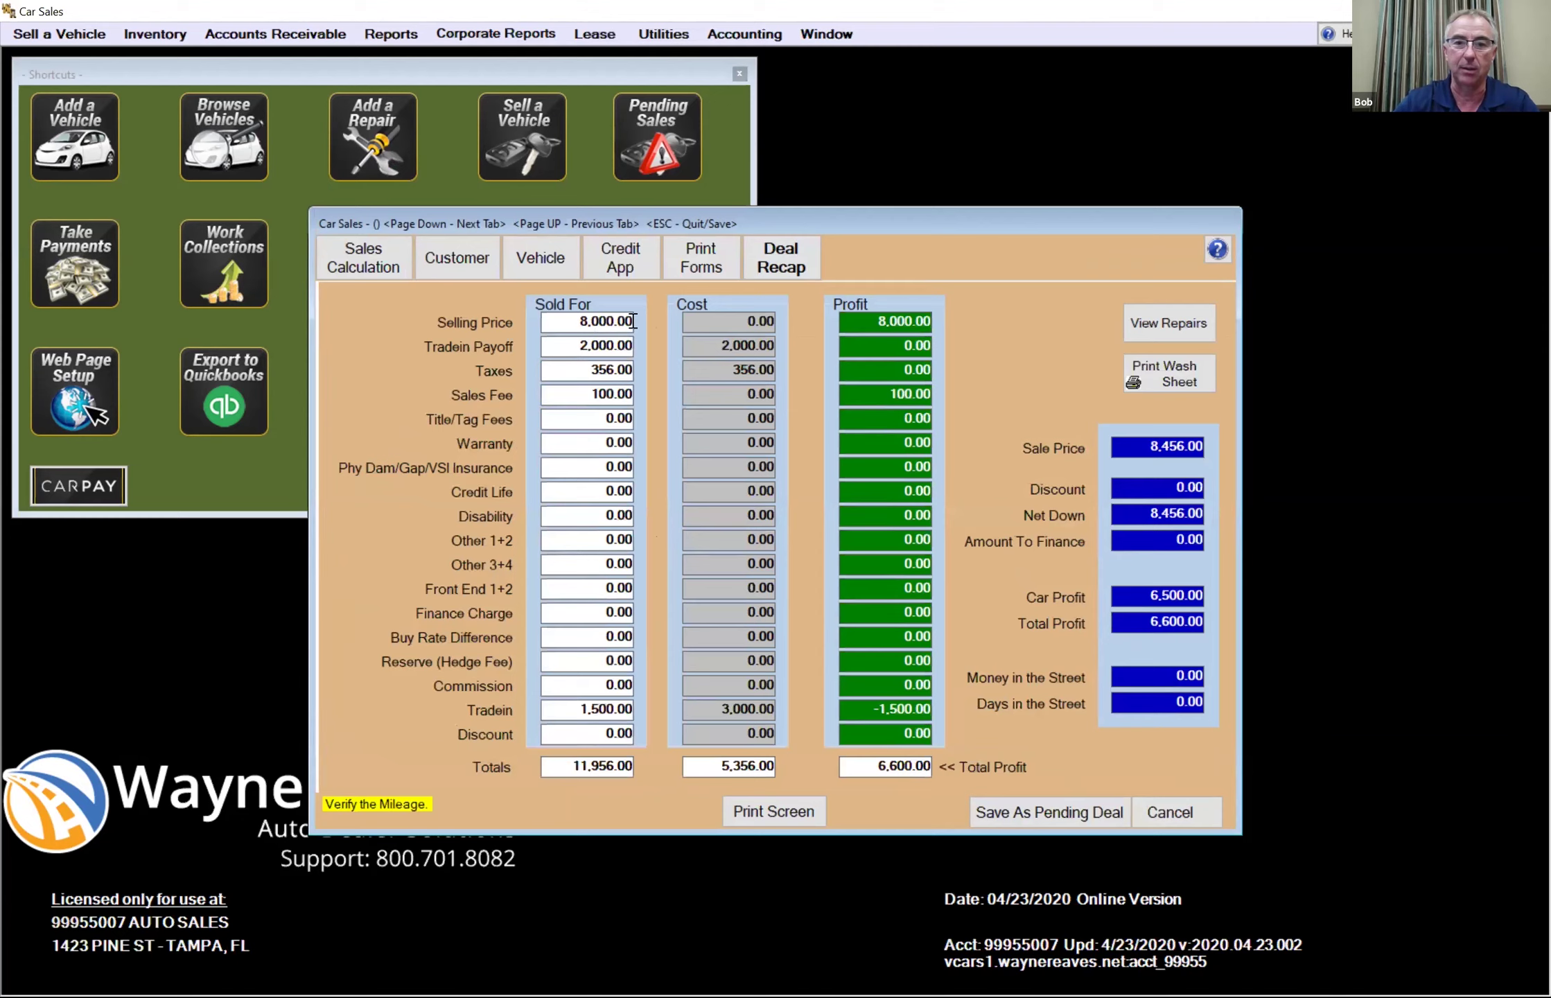
click(720, 321)
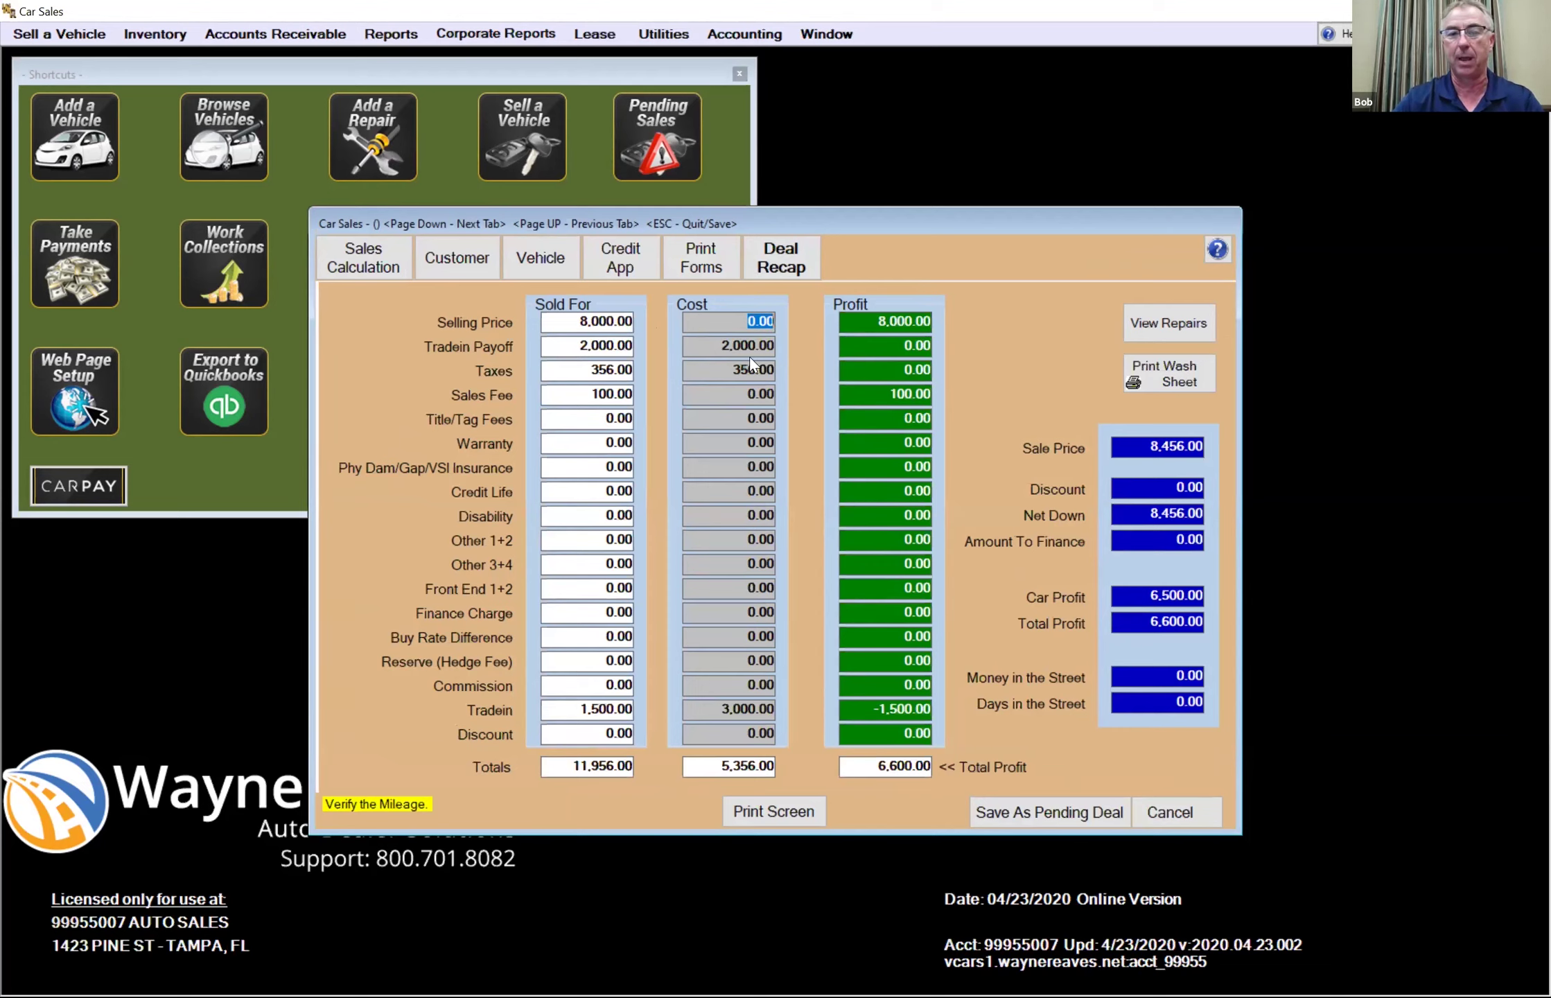
click(709, 708)
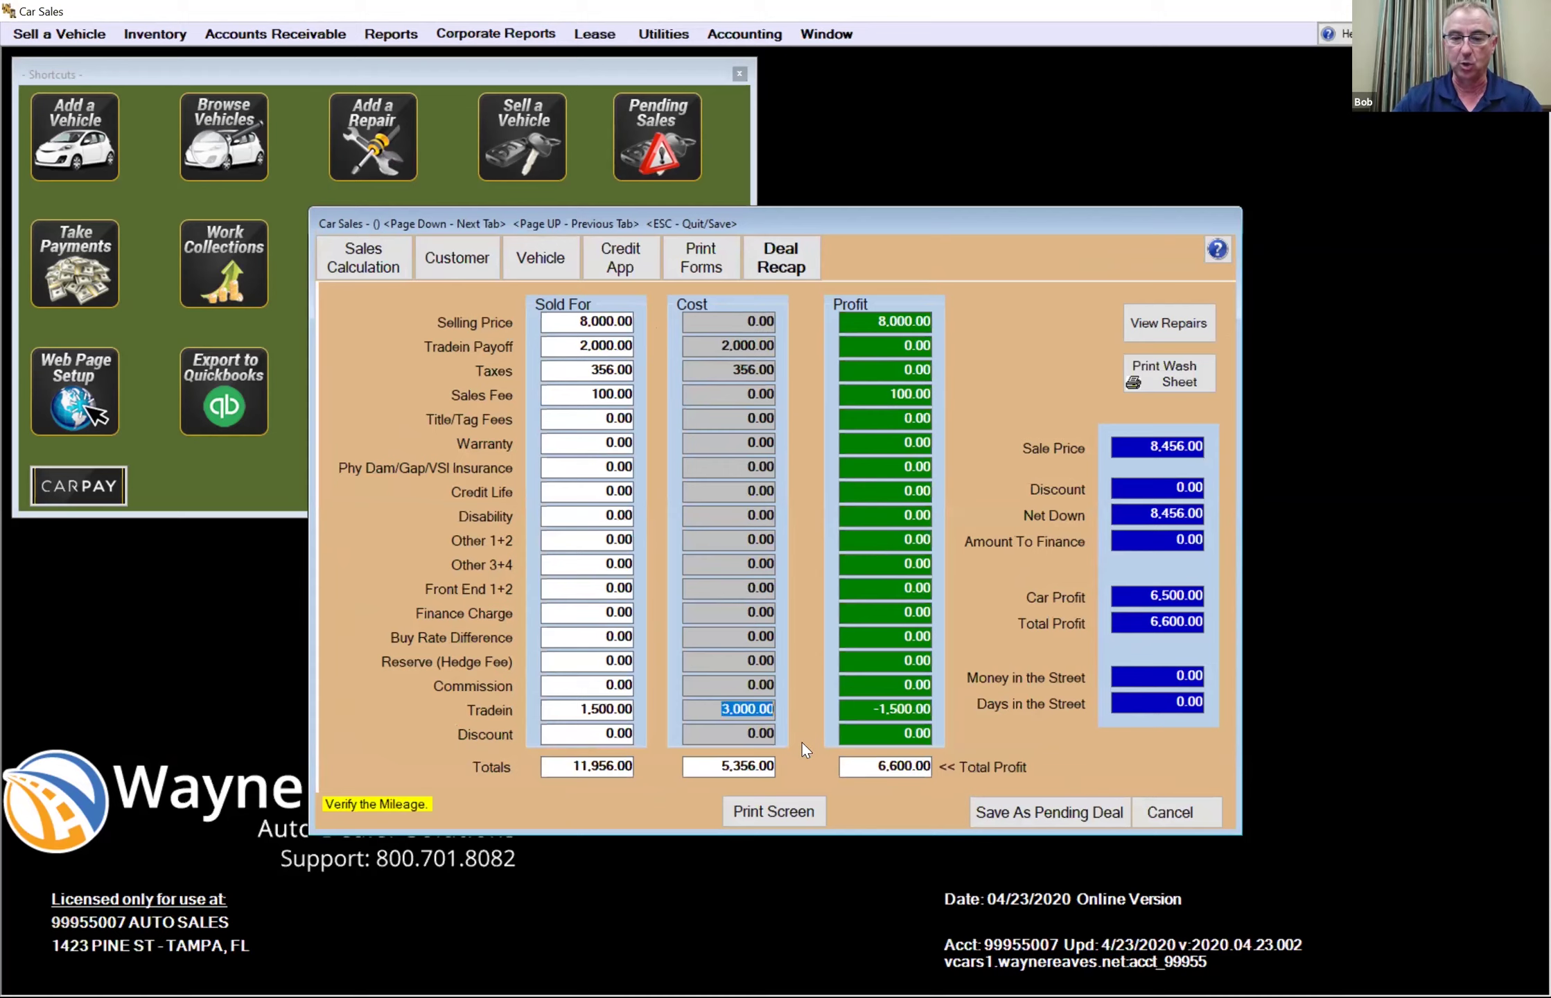
click(558, 708)
click(841, 710)
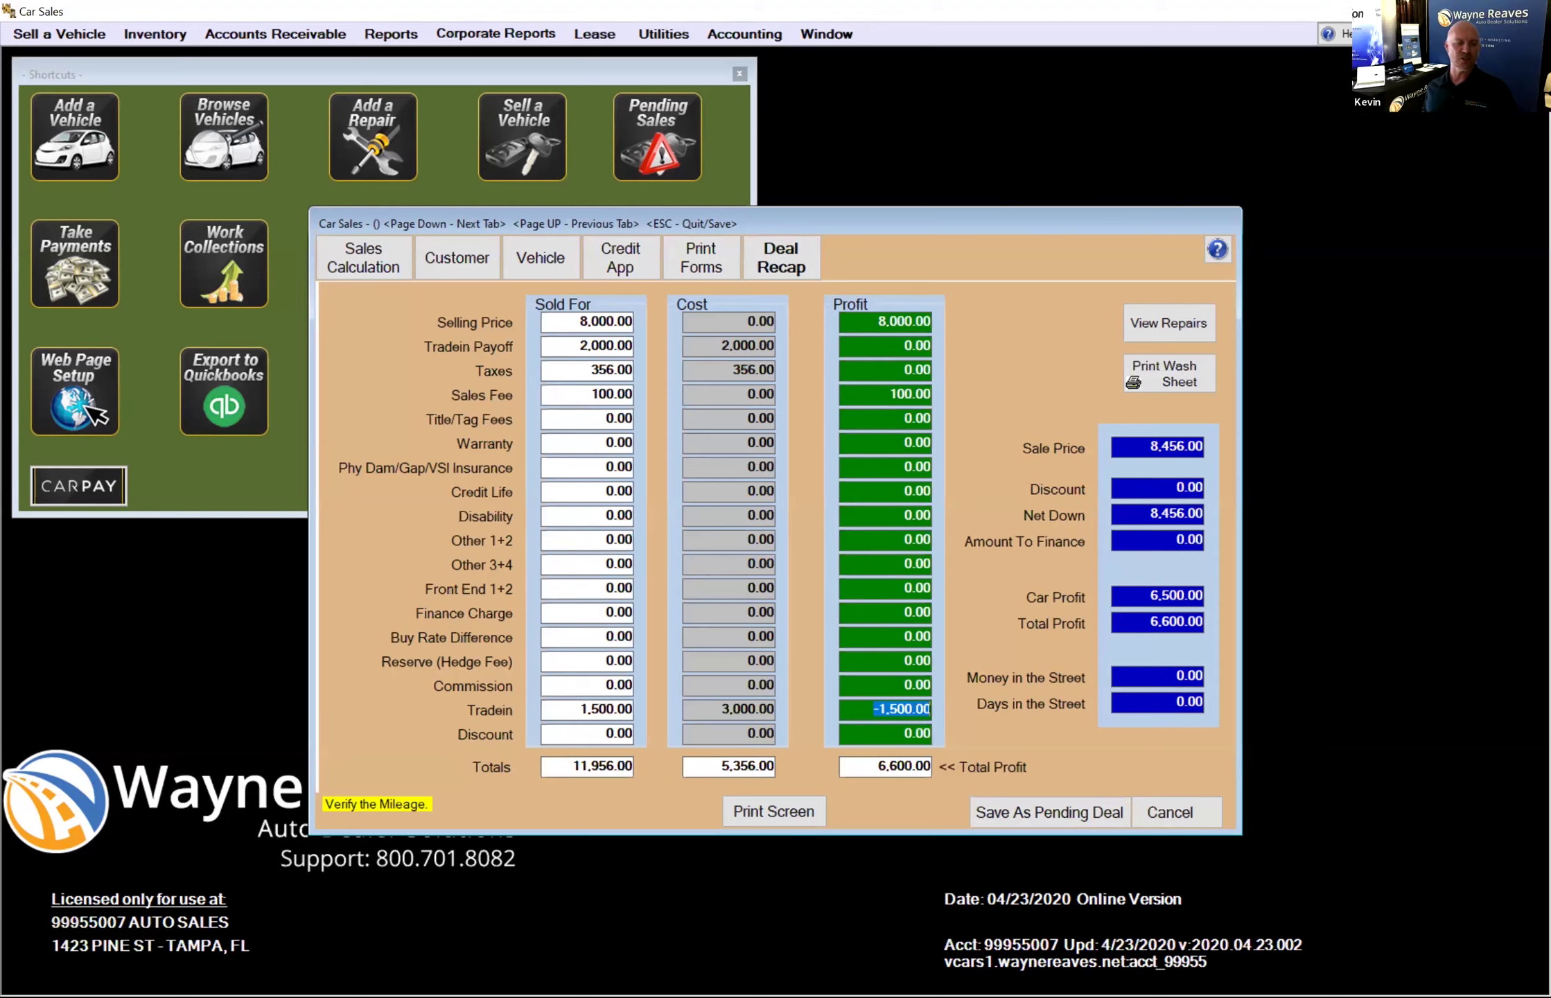
click(1186, 816)
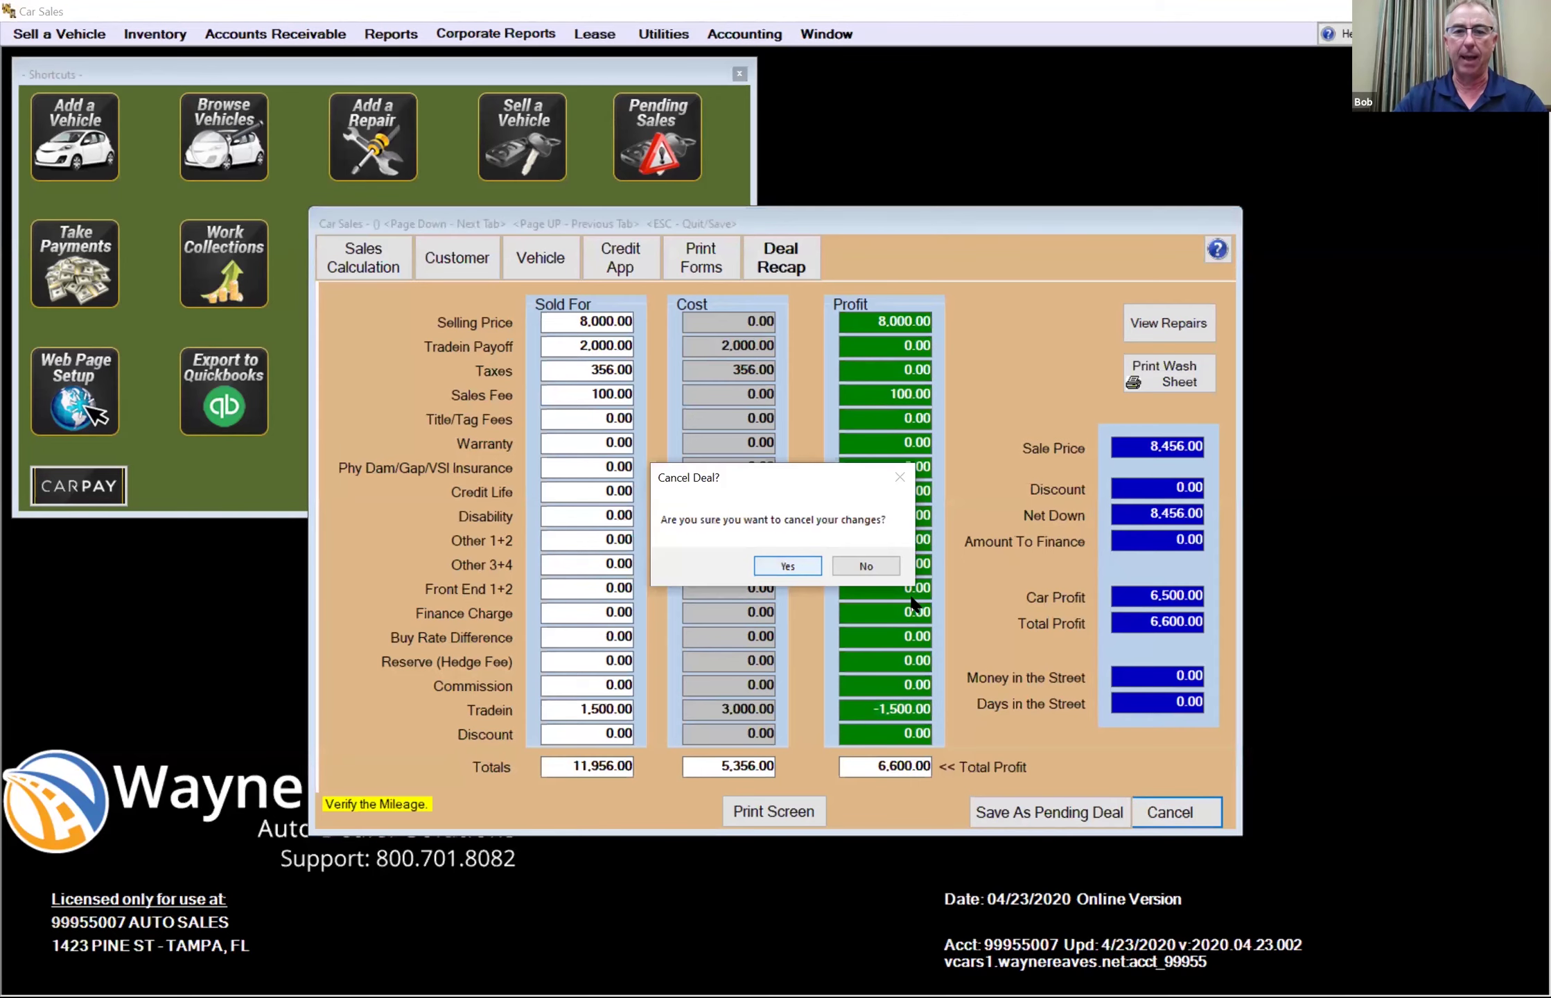
click(803, 570)
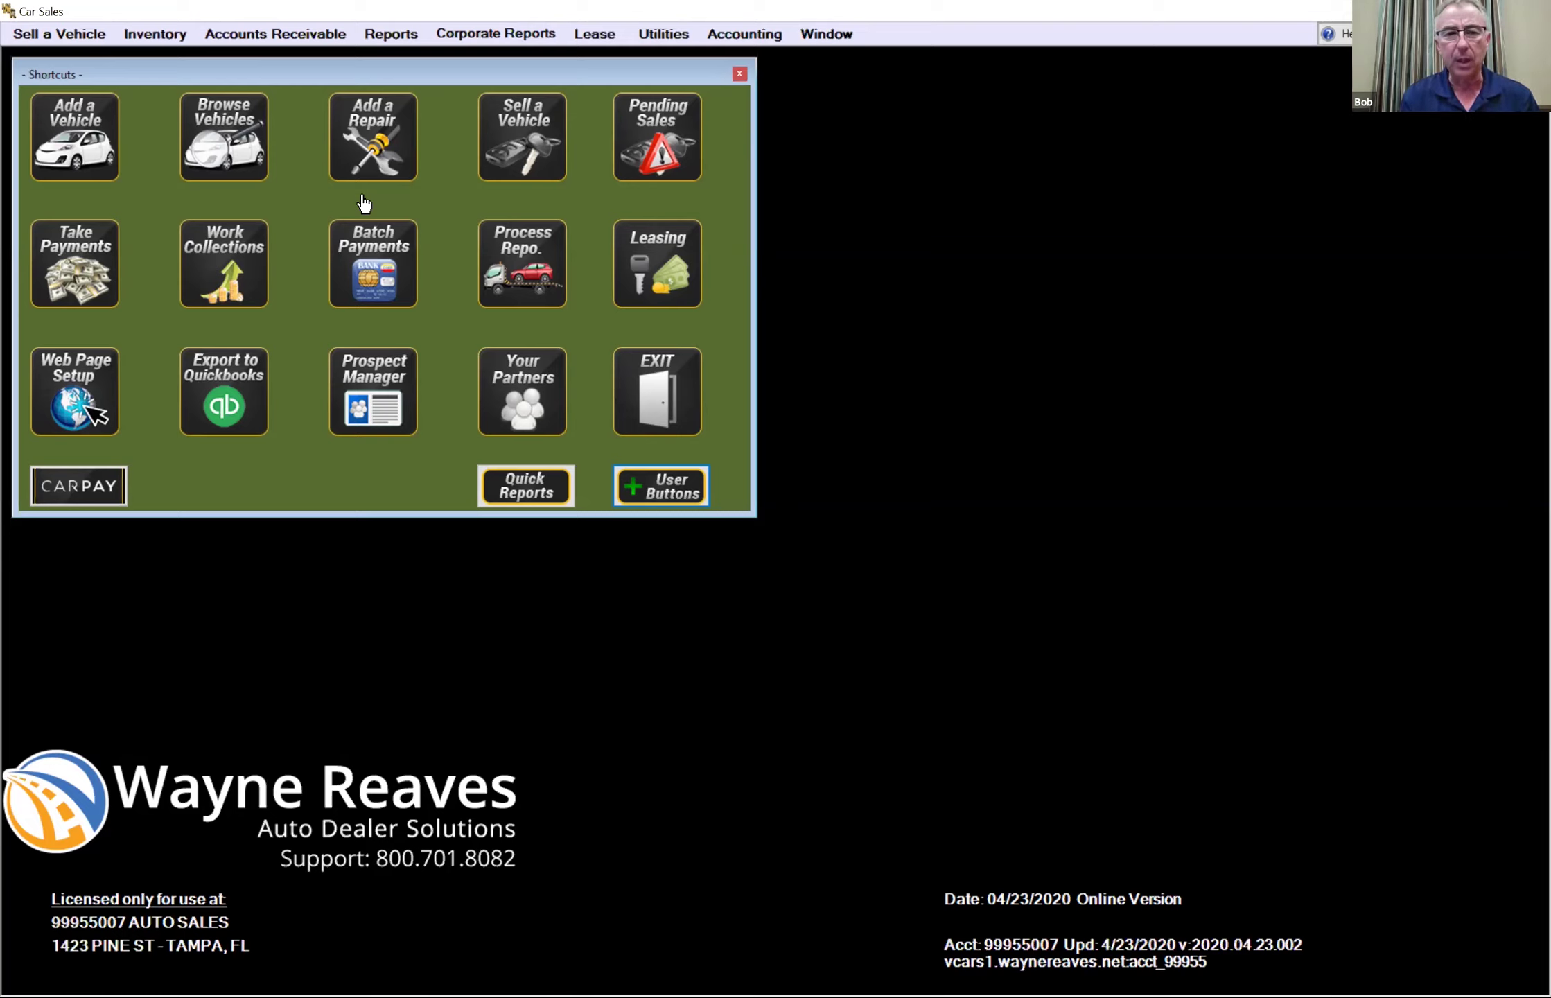
- Start taking a payment and search for the customer by last name, limiting the accounts to the current location
click(264, 36)
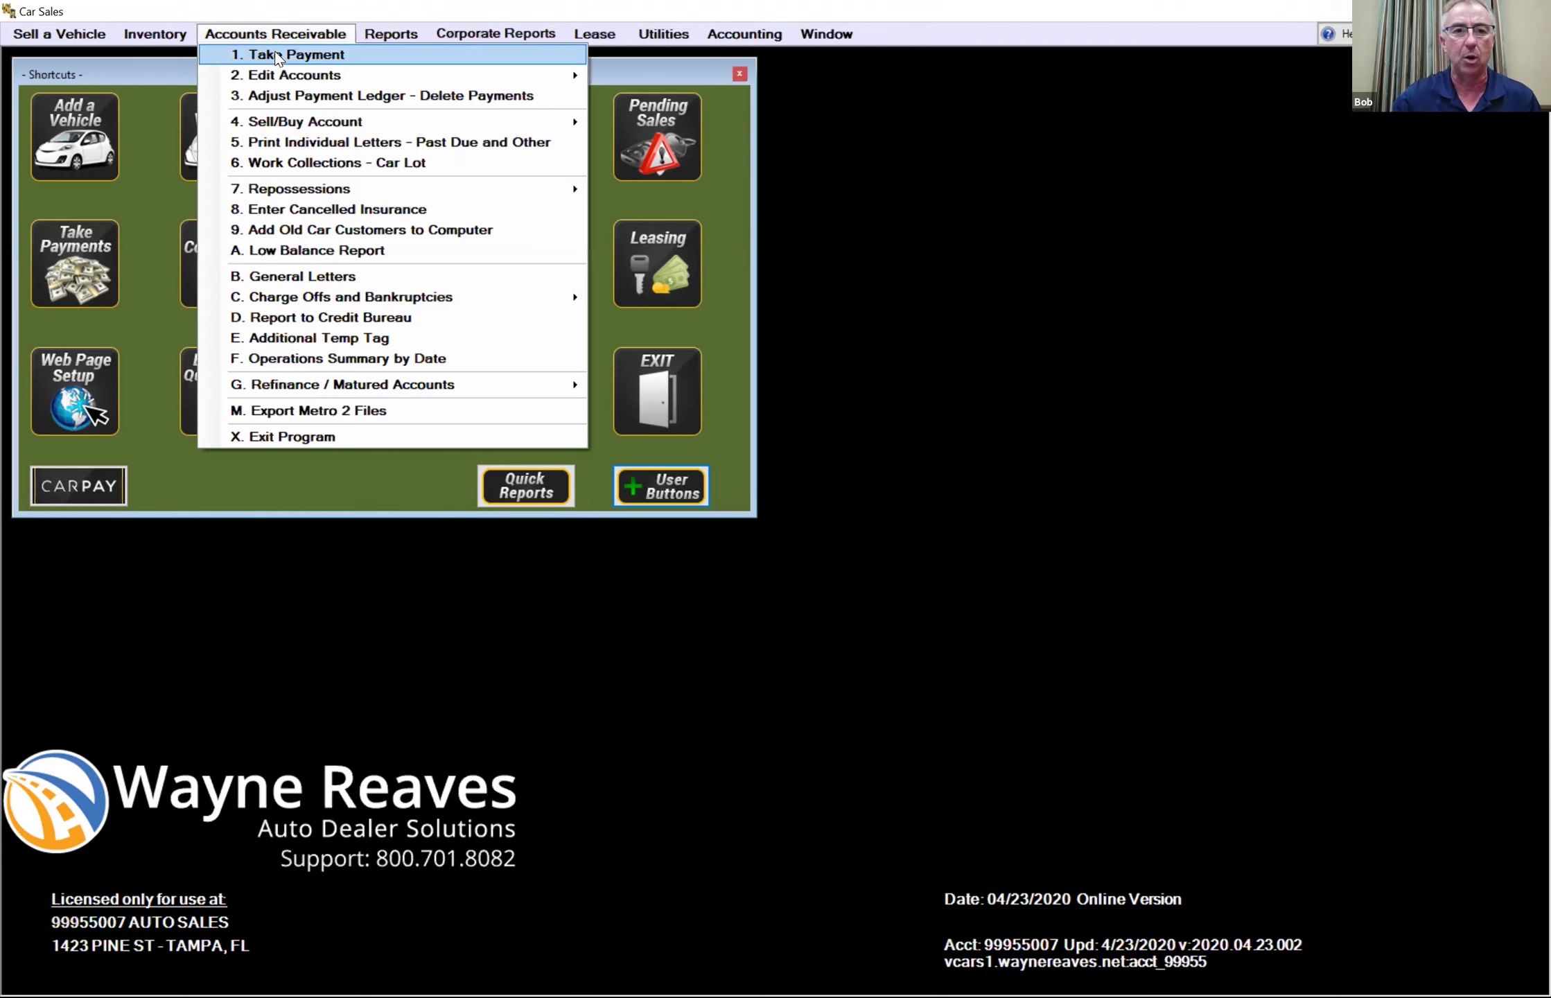
click(276, 55)
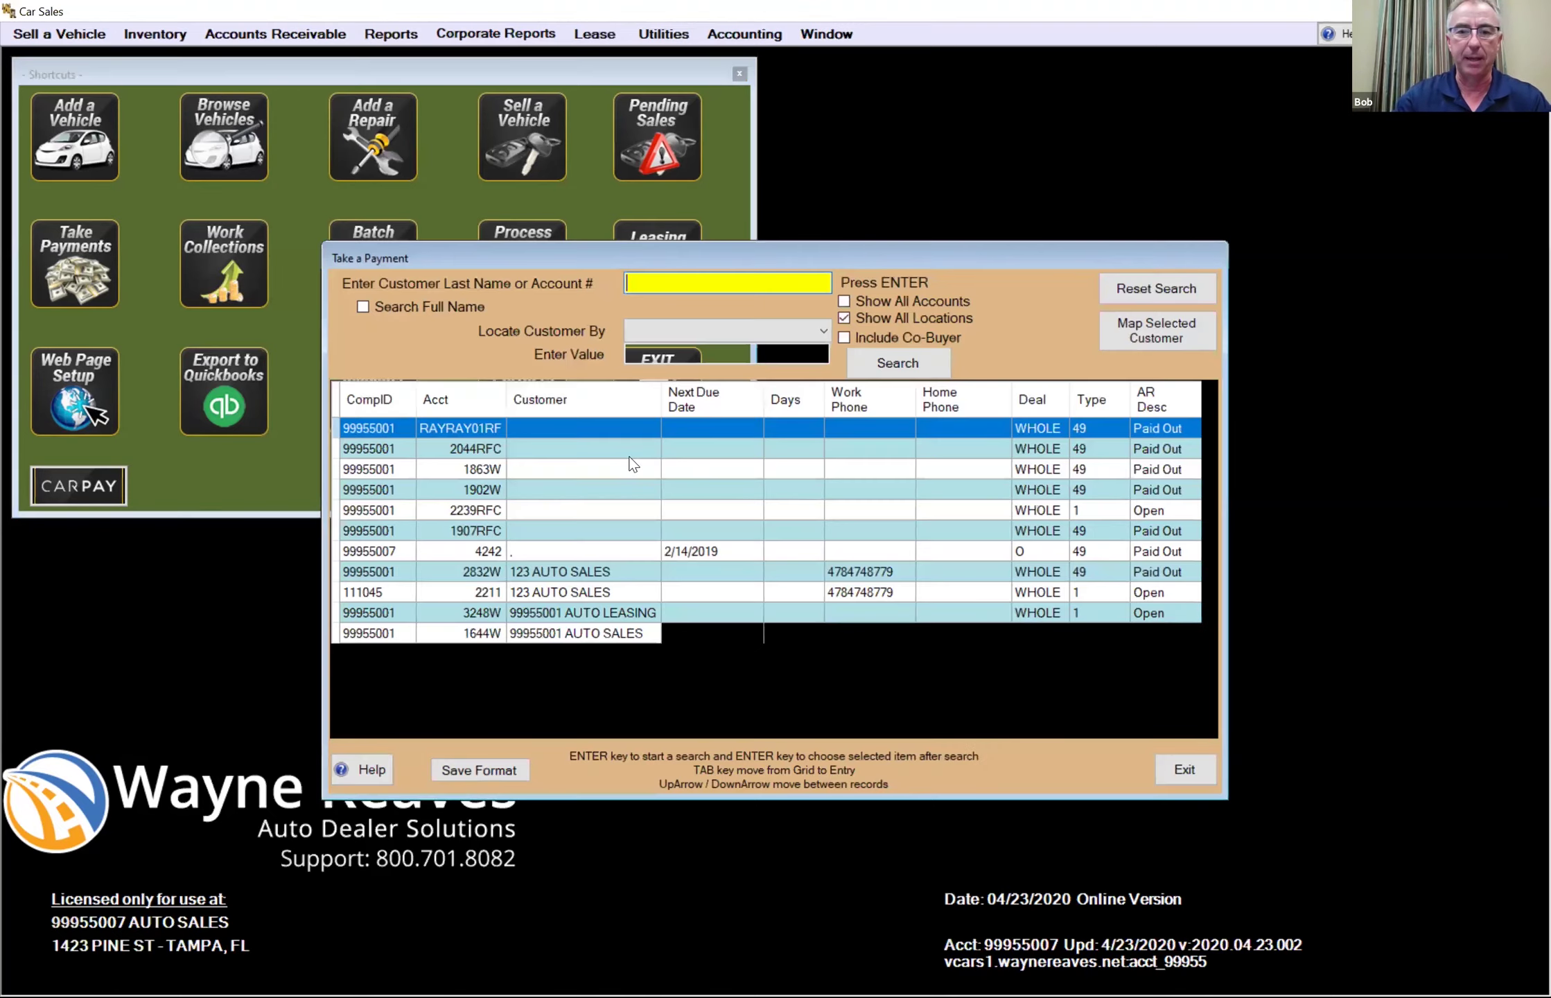
text(HIGG)
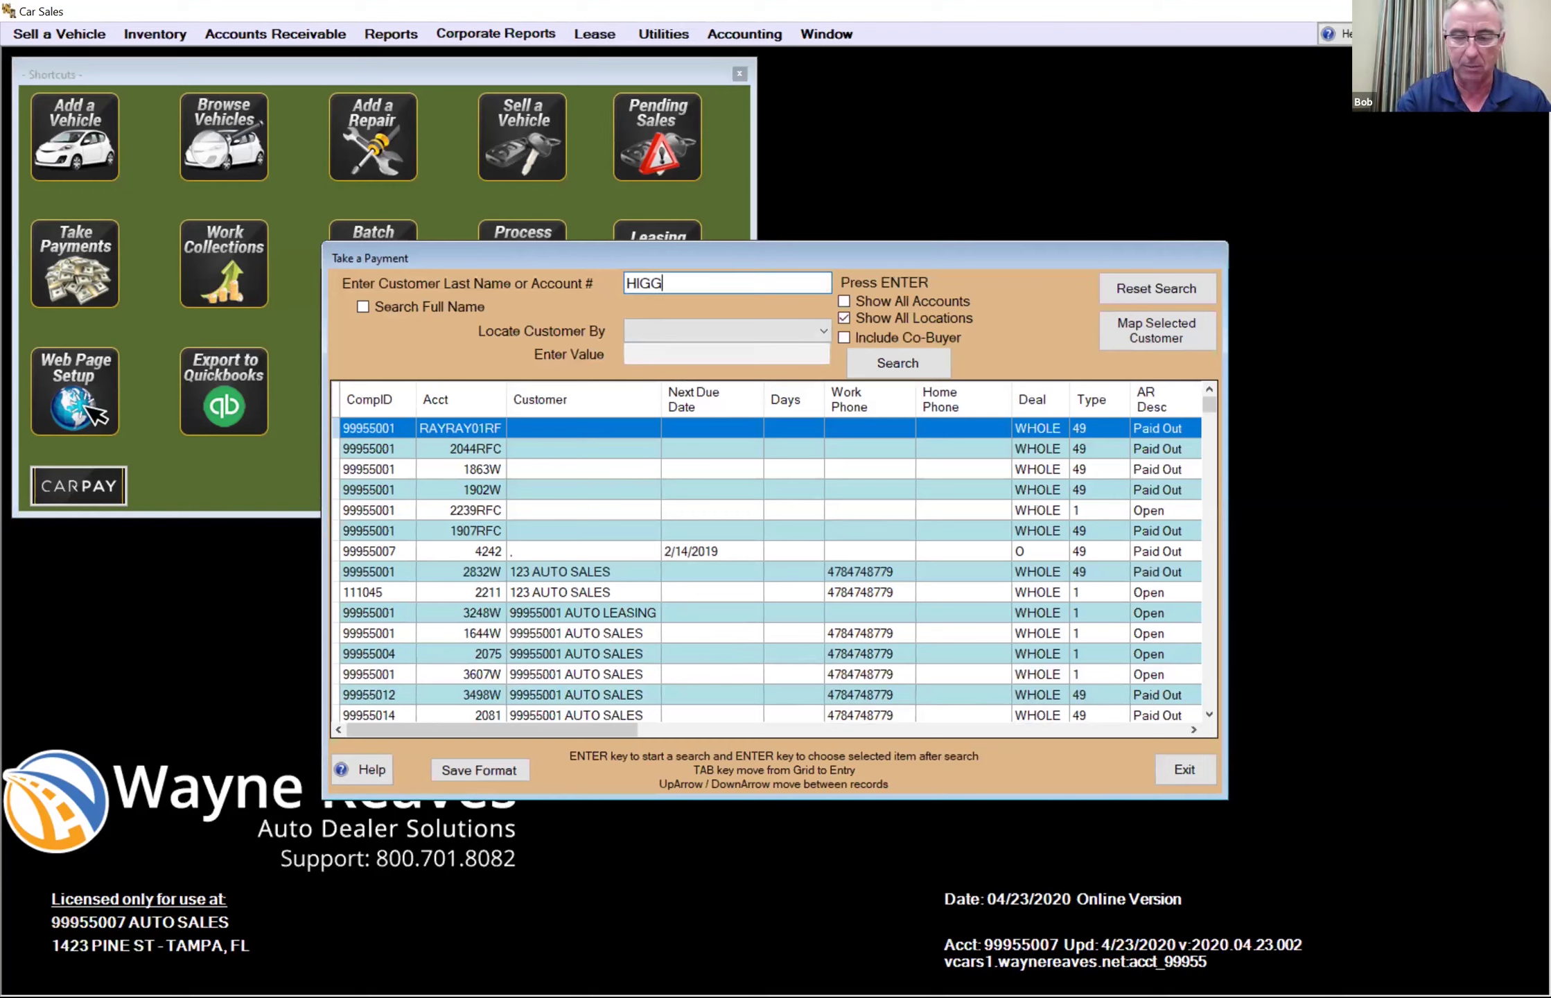
text(INS)
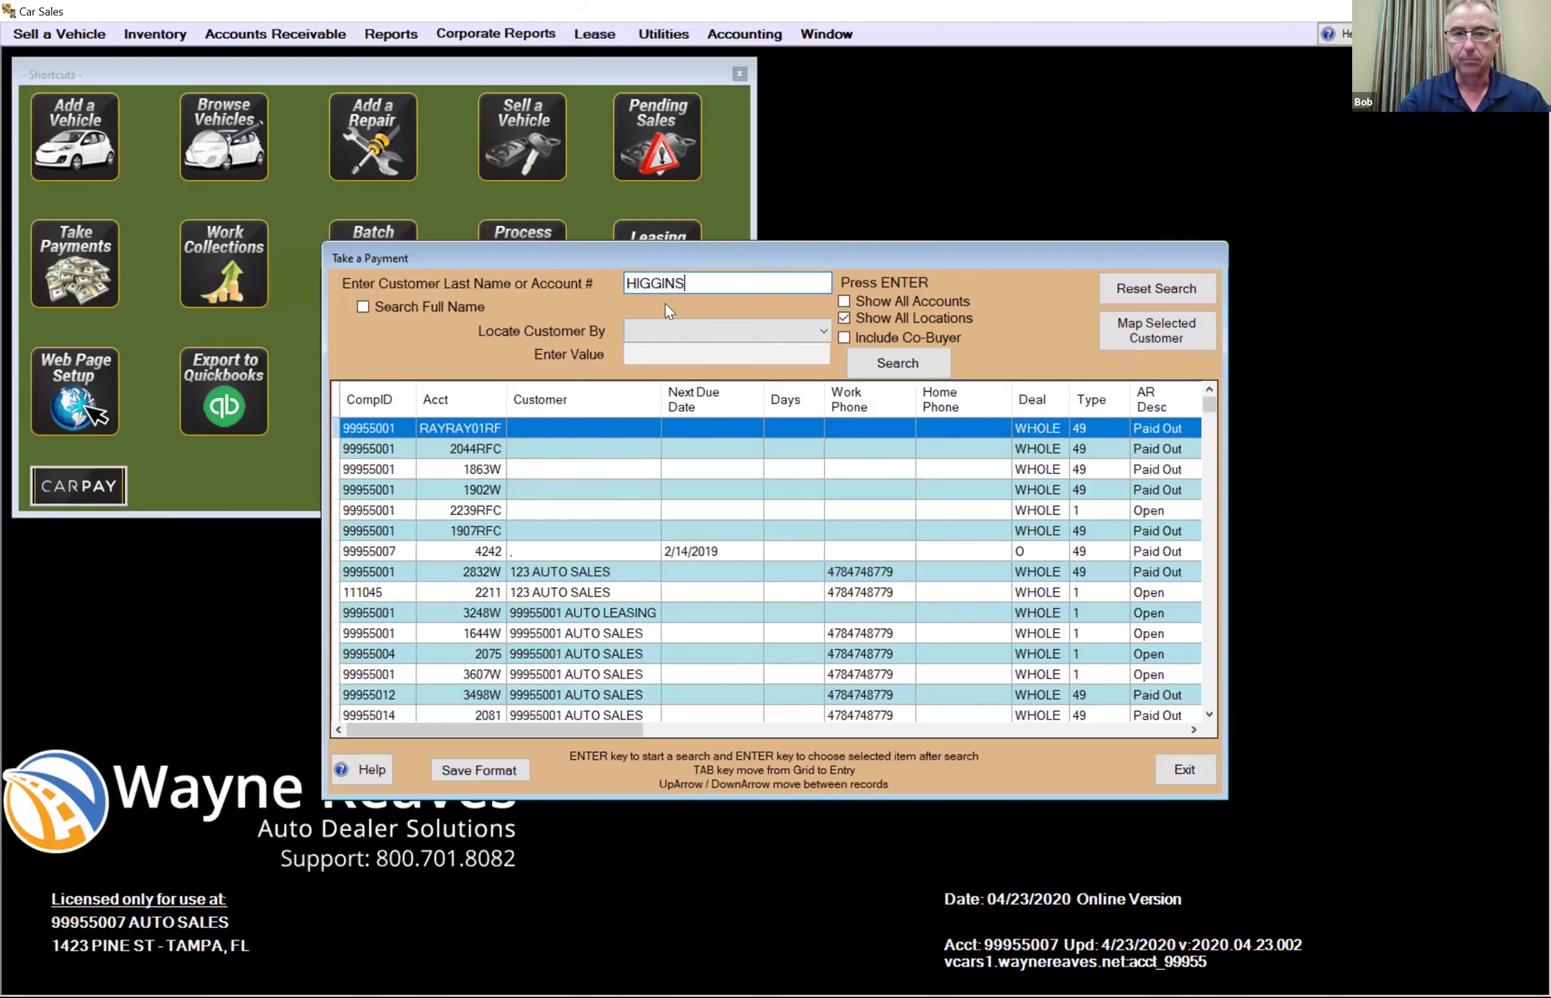
key(Return)
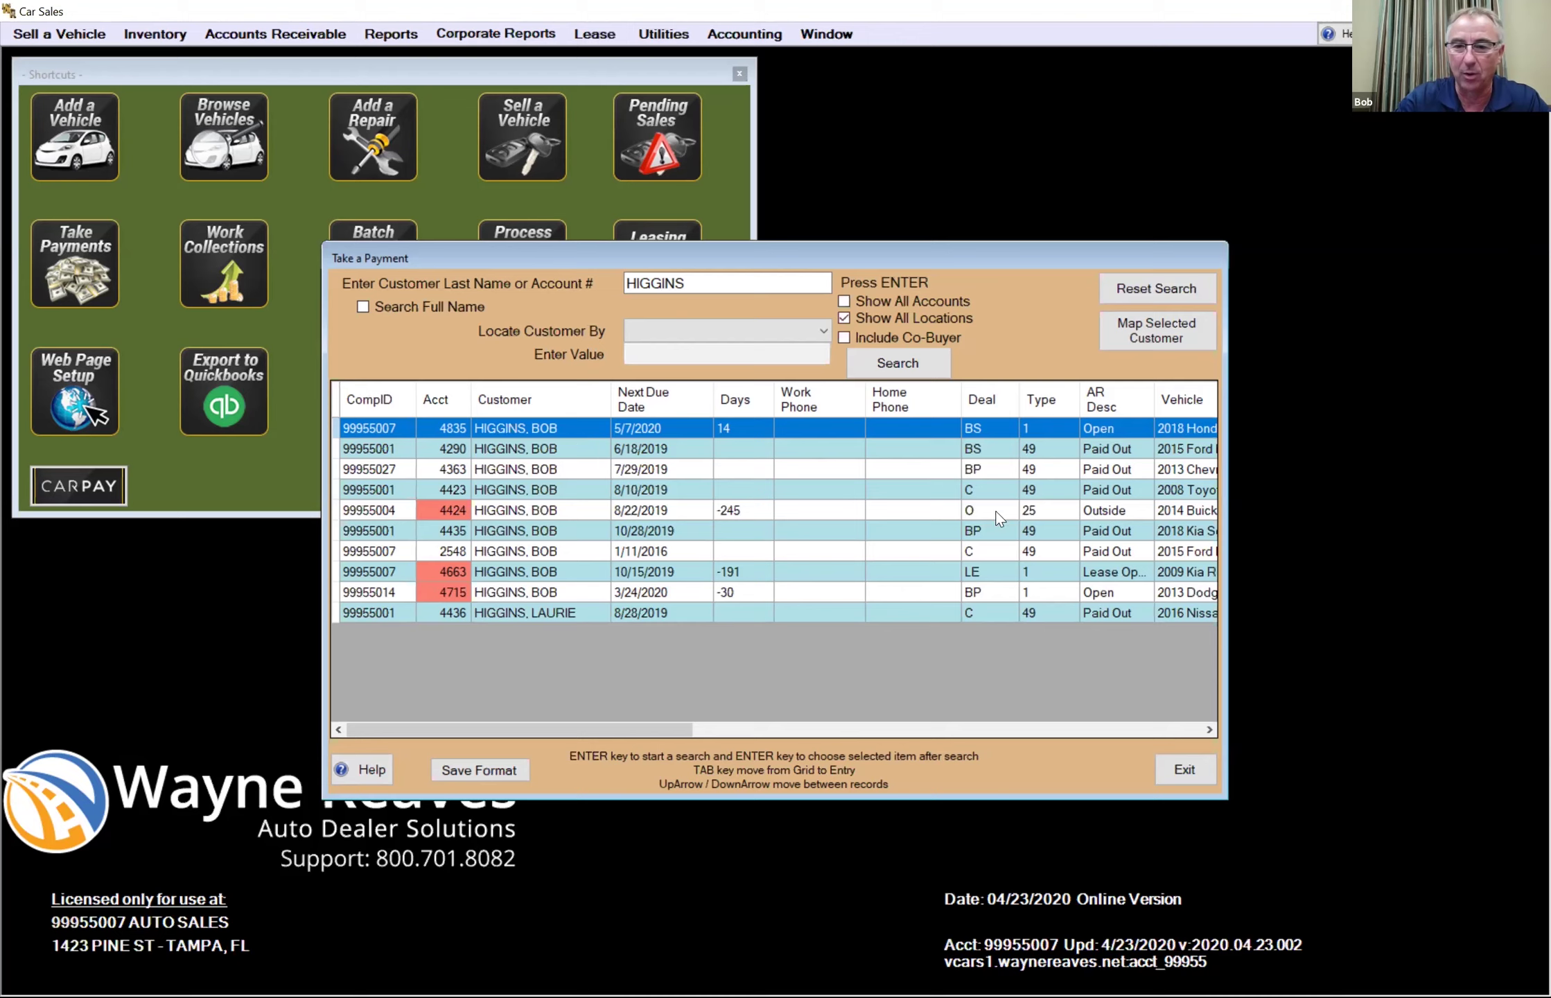
click(847, 317)
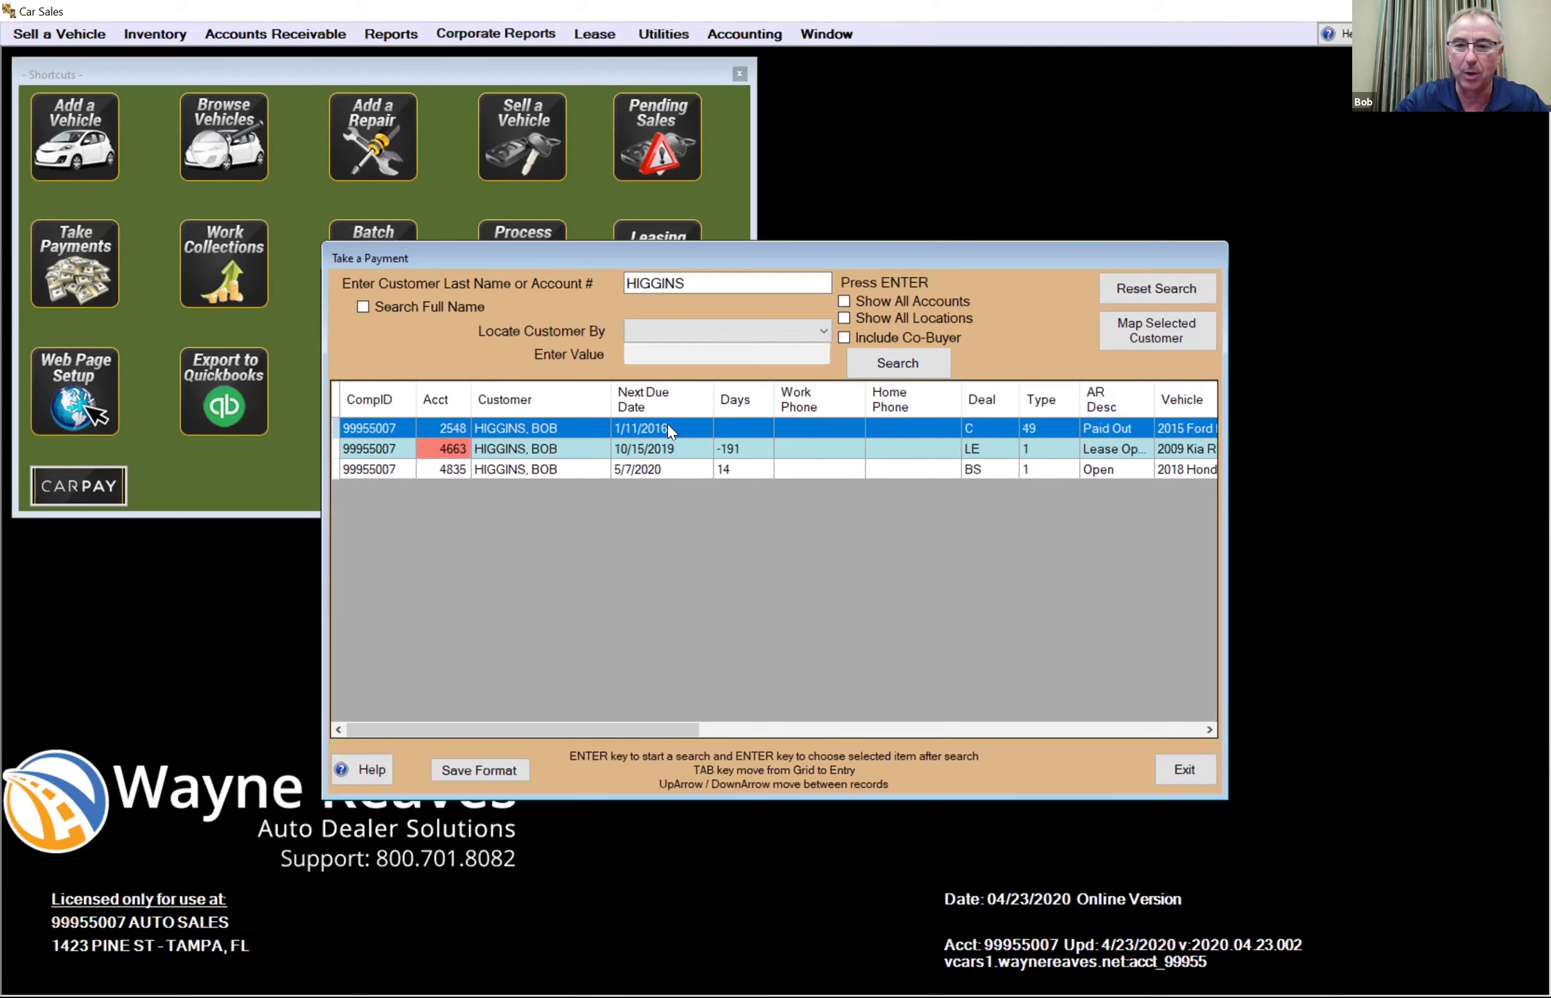
- Open the customer's open 2018 Honda account for a payment dated 04/23/2020, and mark the privacy statement as printed
click(572, 447)
click(581, 470)
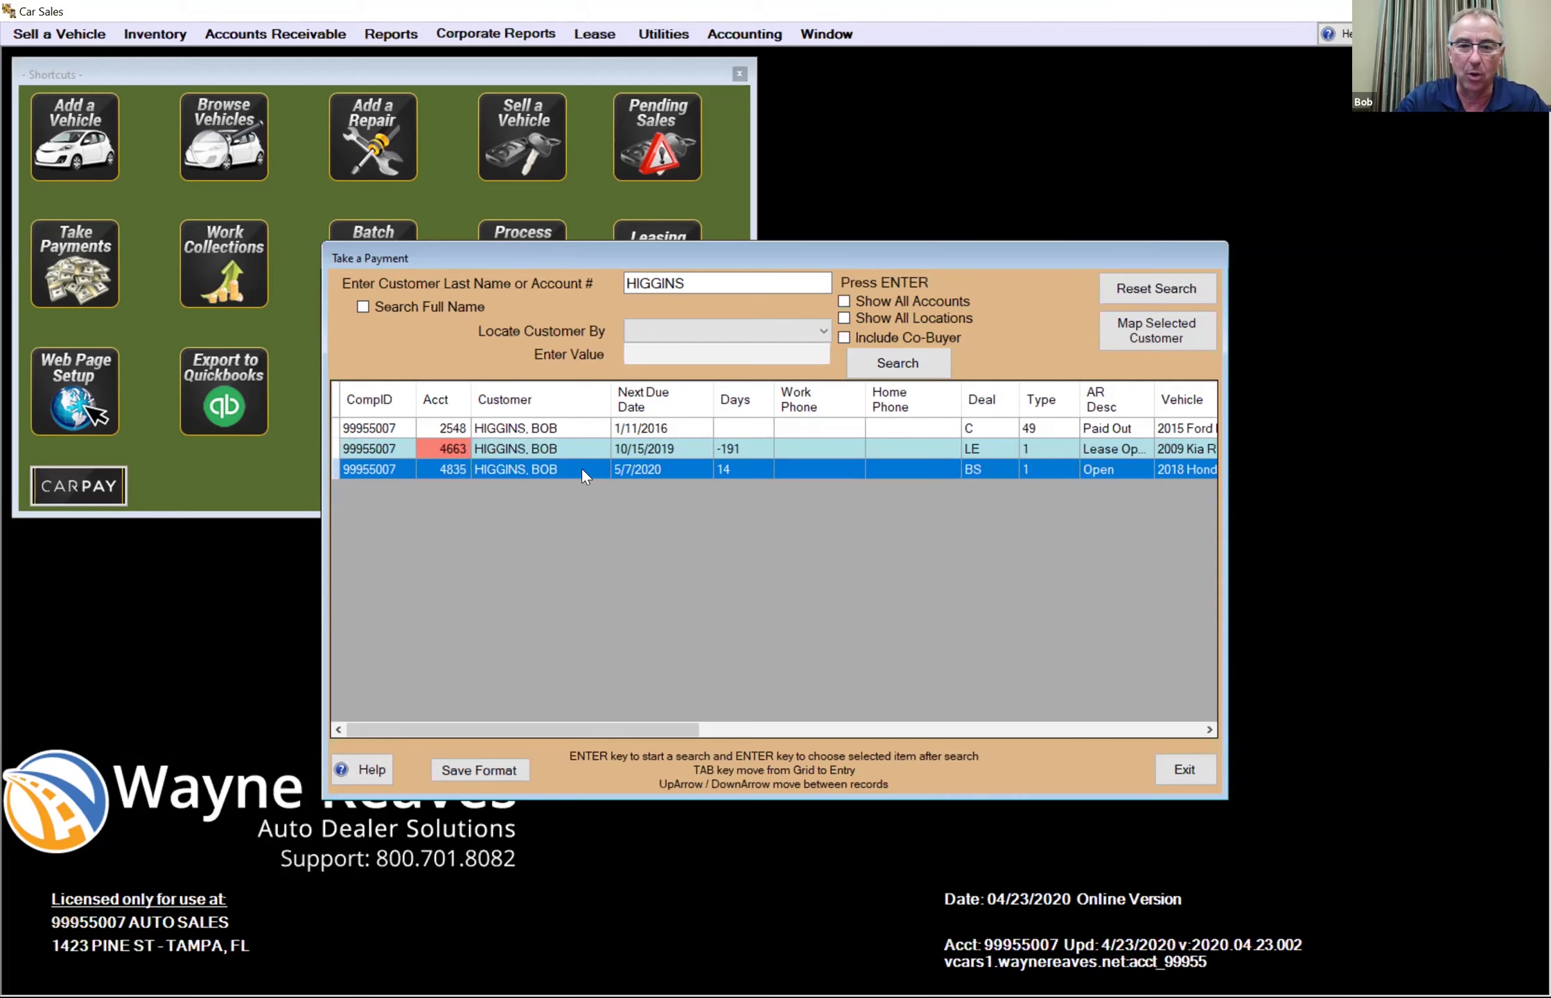
double_click(582, 475)
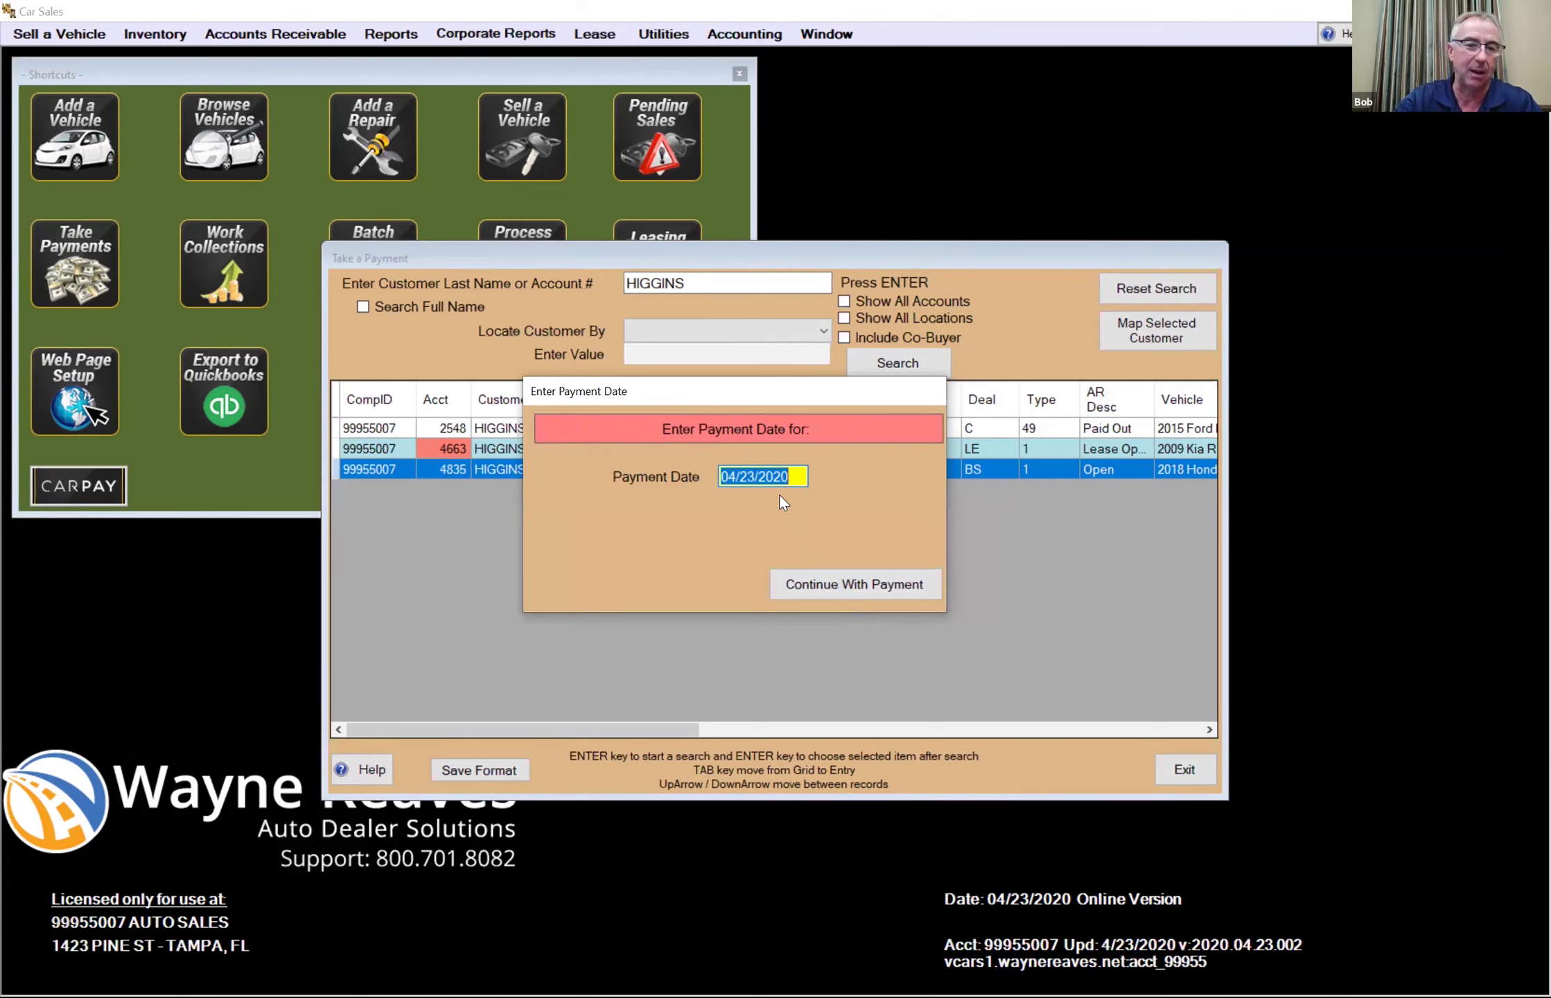
click(867, 589)
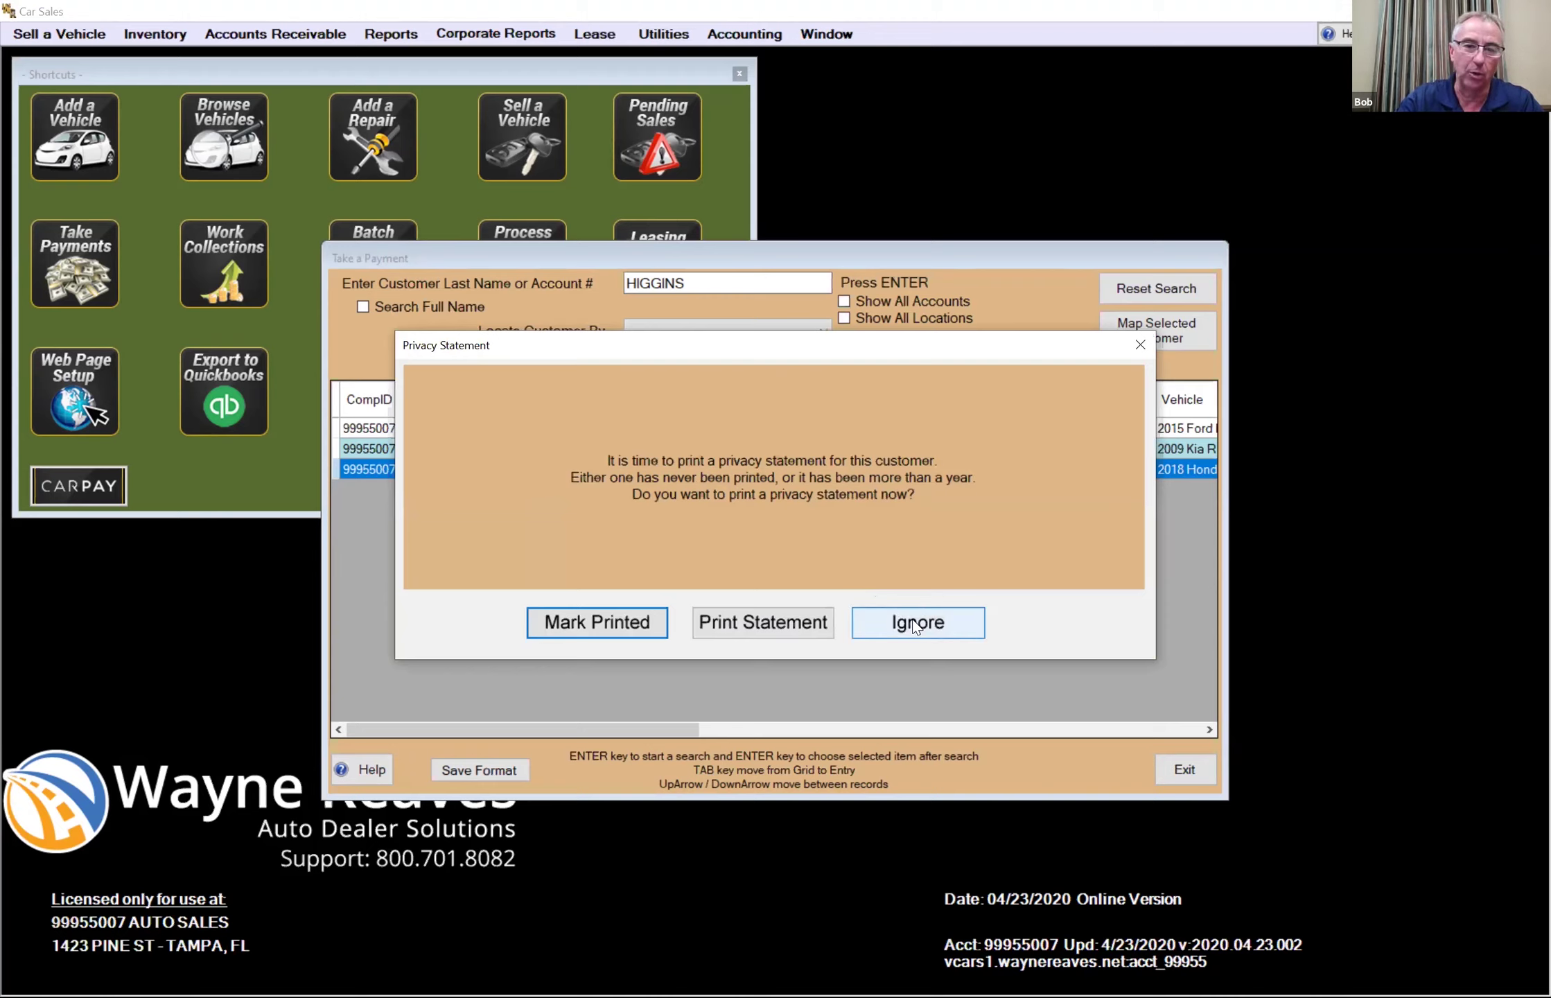
click(627, 628)
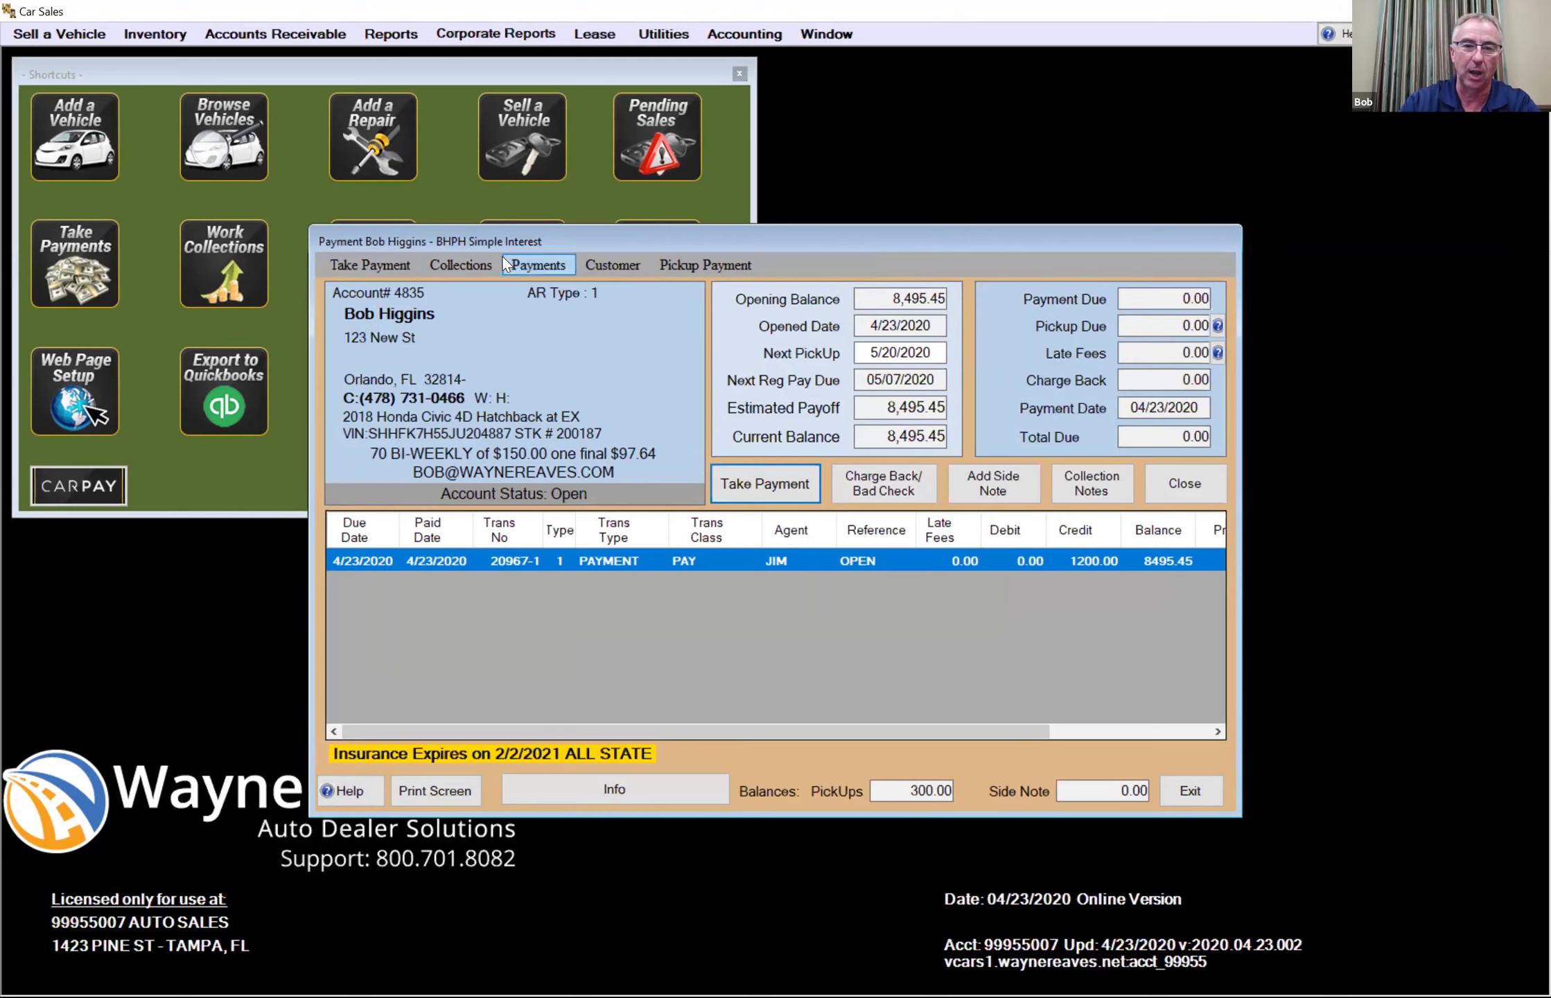
- Examine the account's collections and customer options, pickup due amount, pickup balance, and money in the street
click(521, 263)
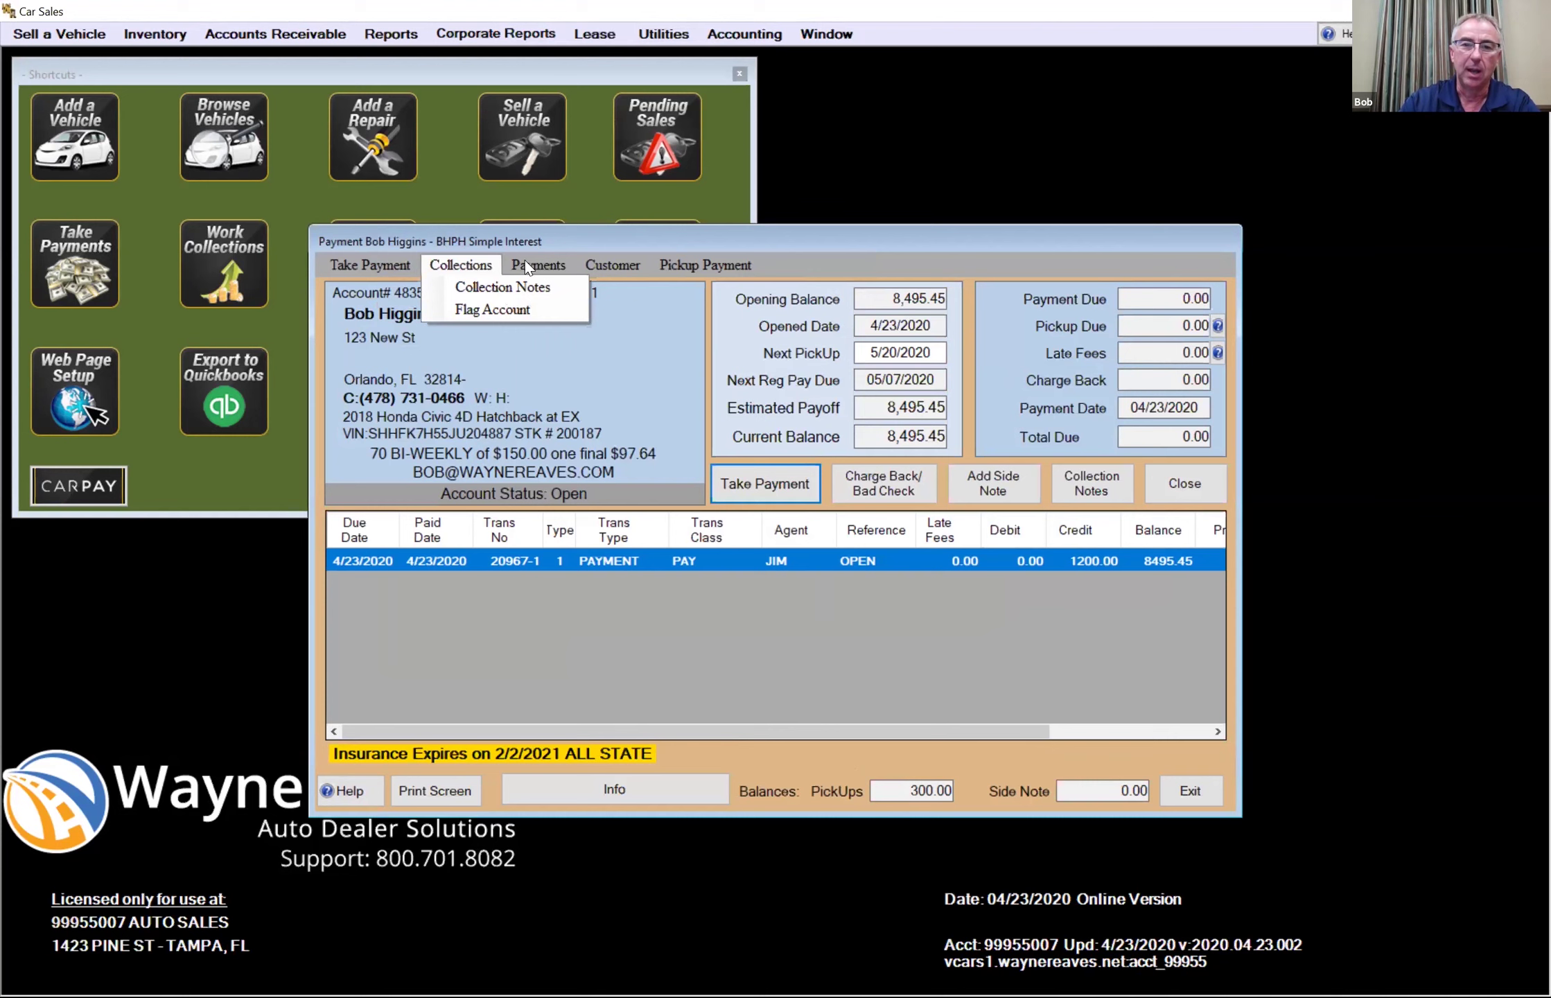
mouse_move(609, 264)
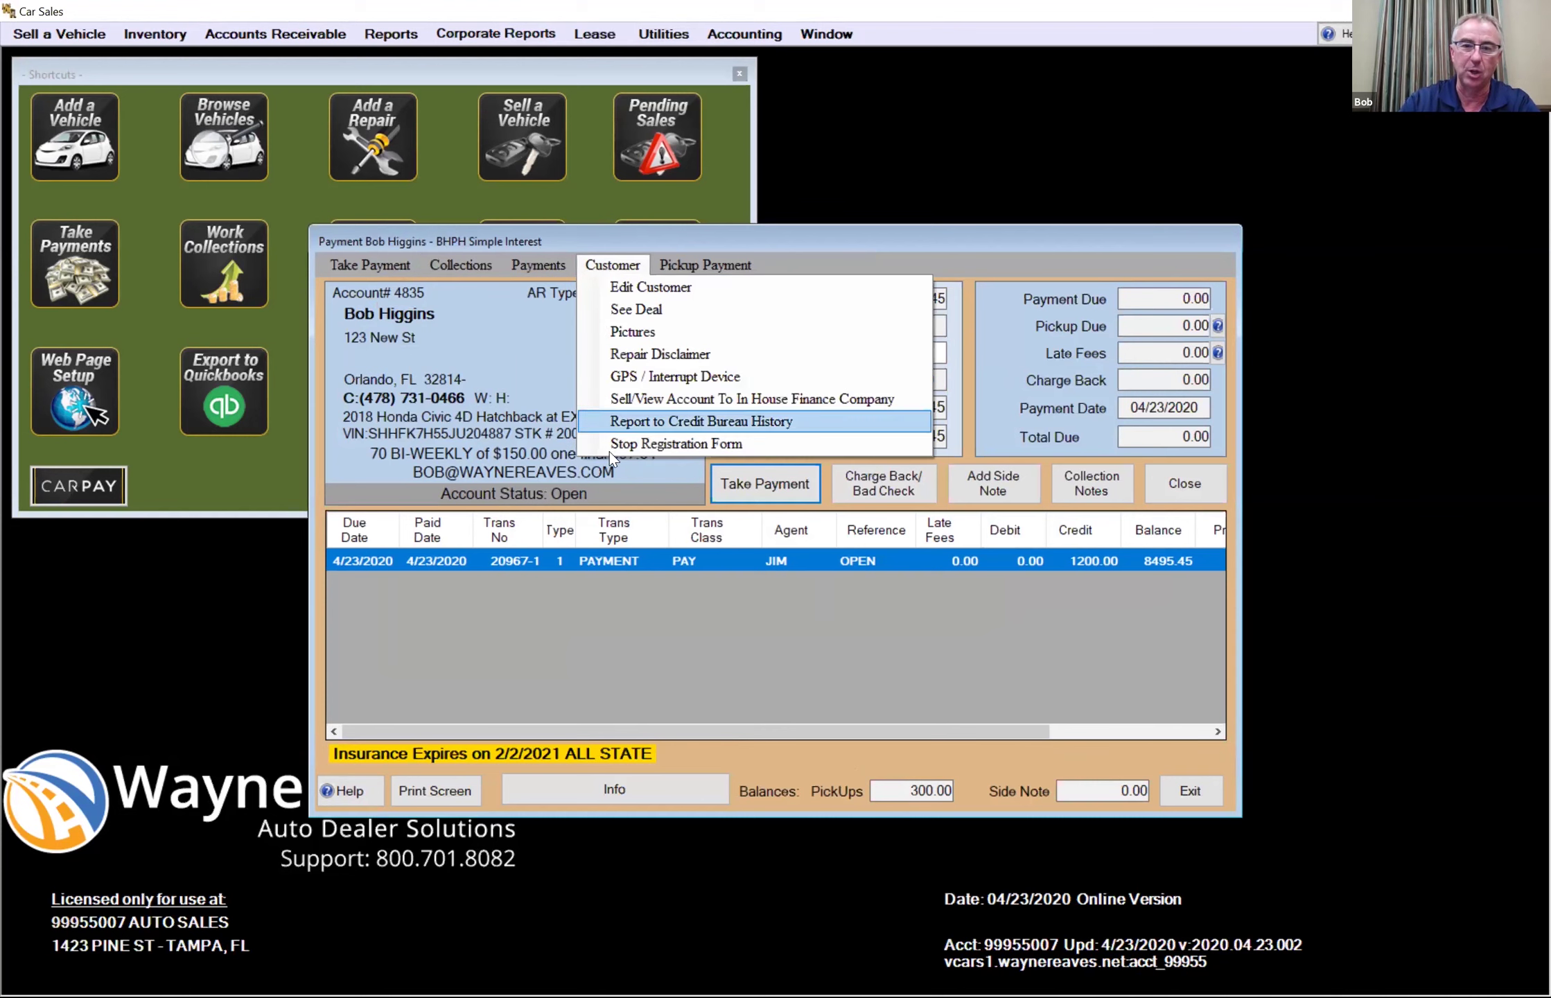
mouse_move(693, 267)
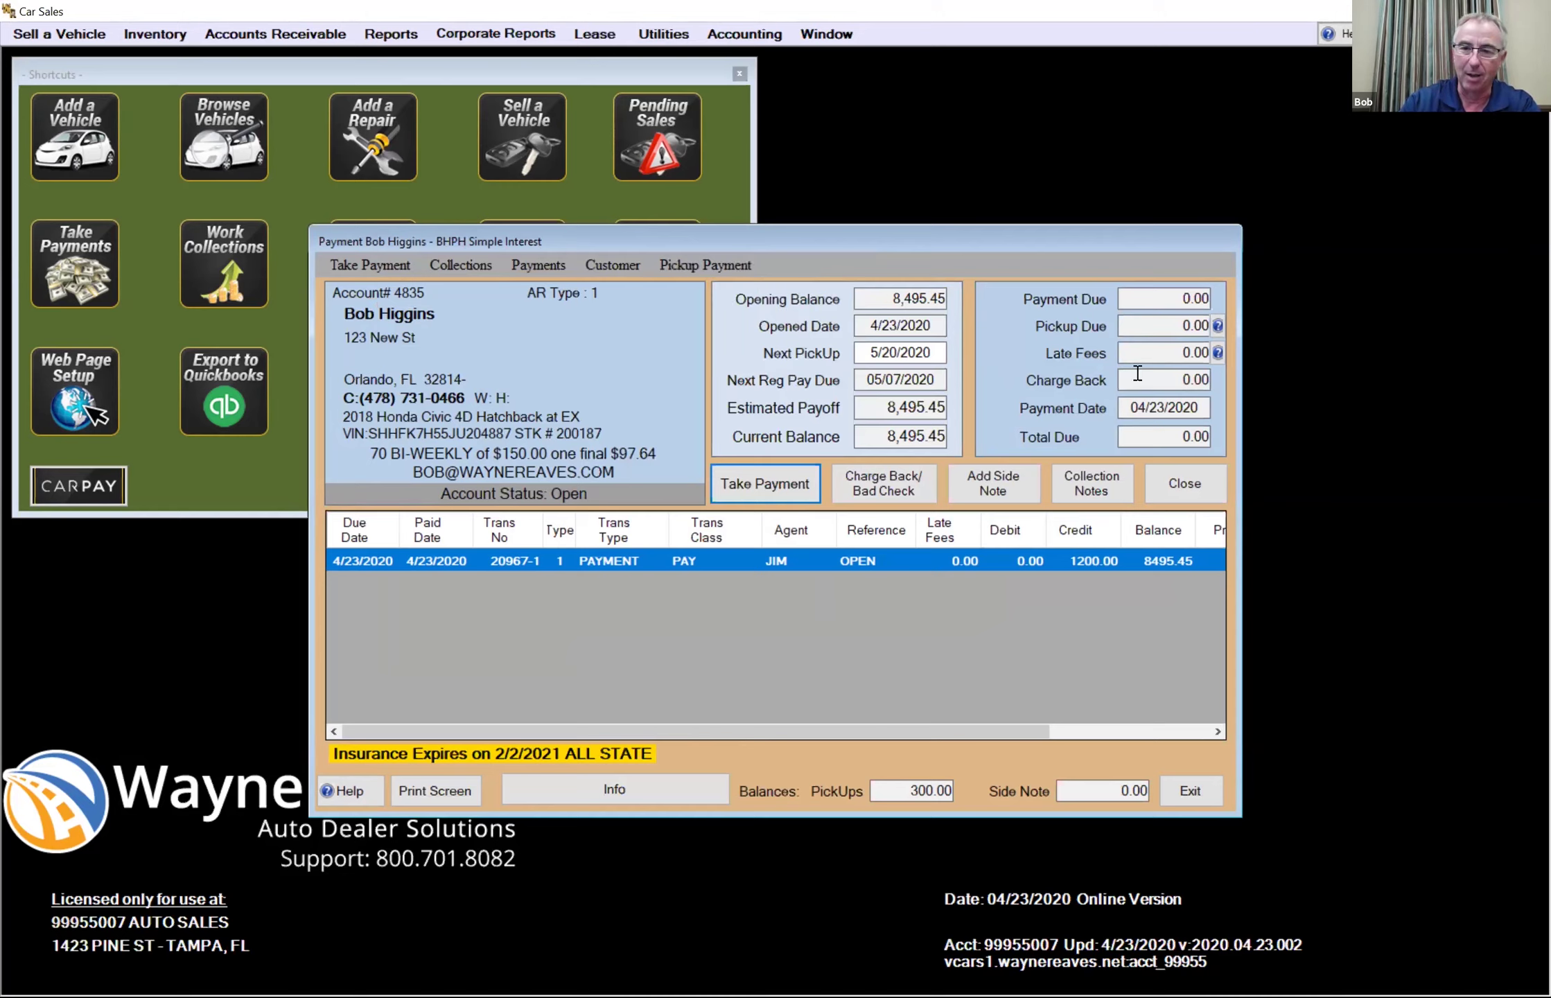
click(1157, 326)
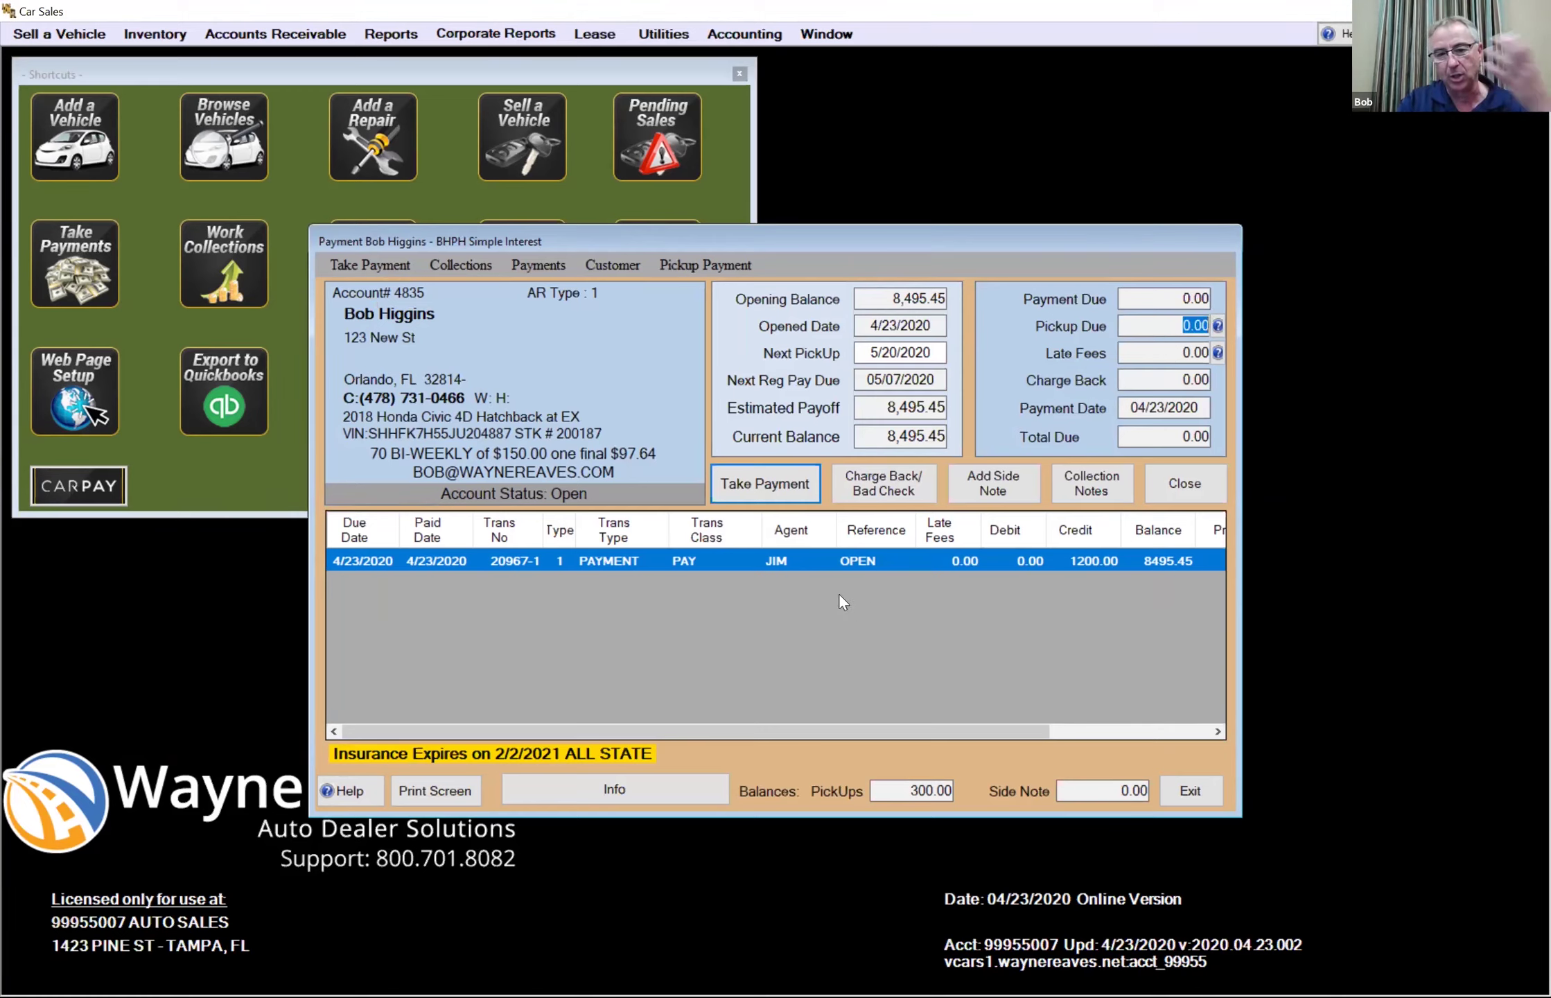
click(903, 783)
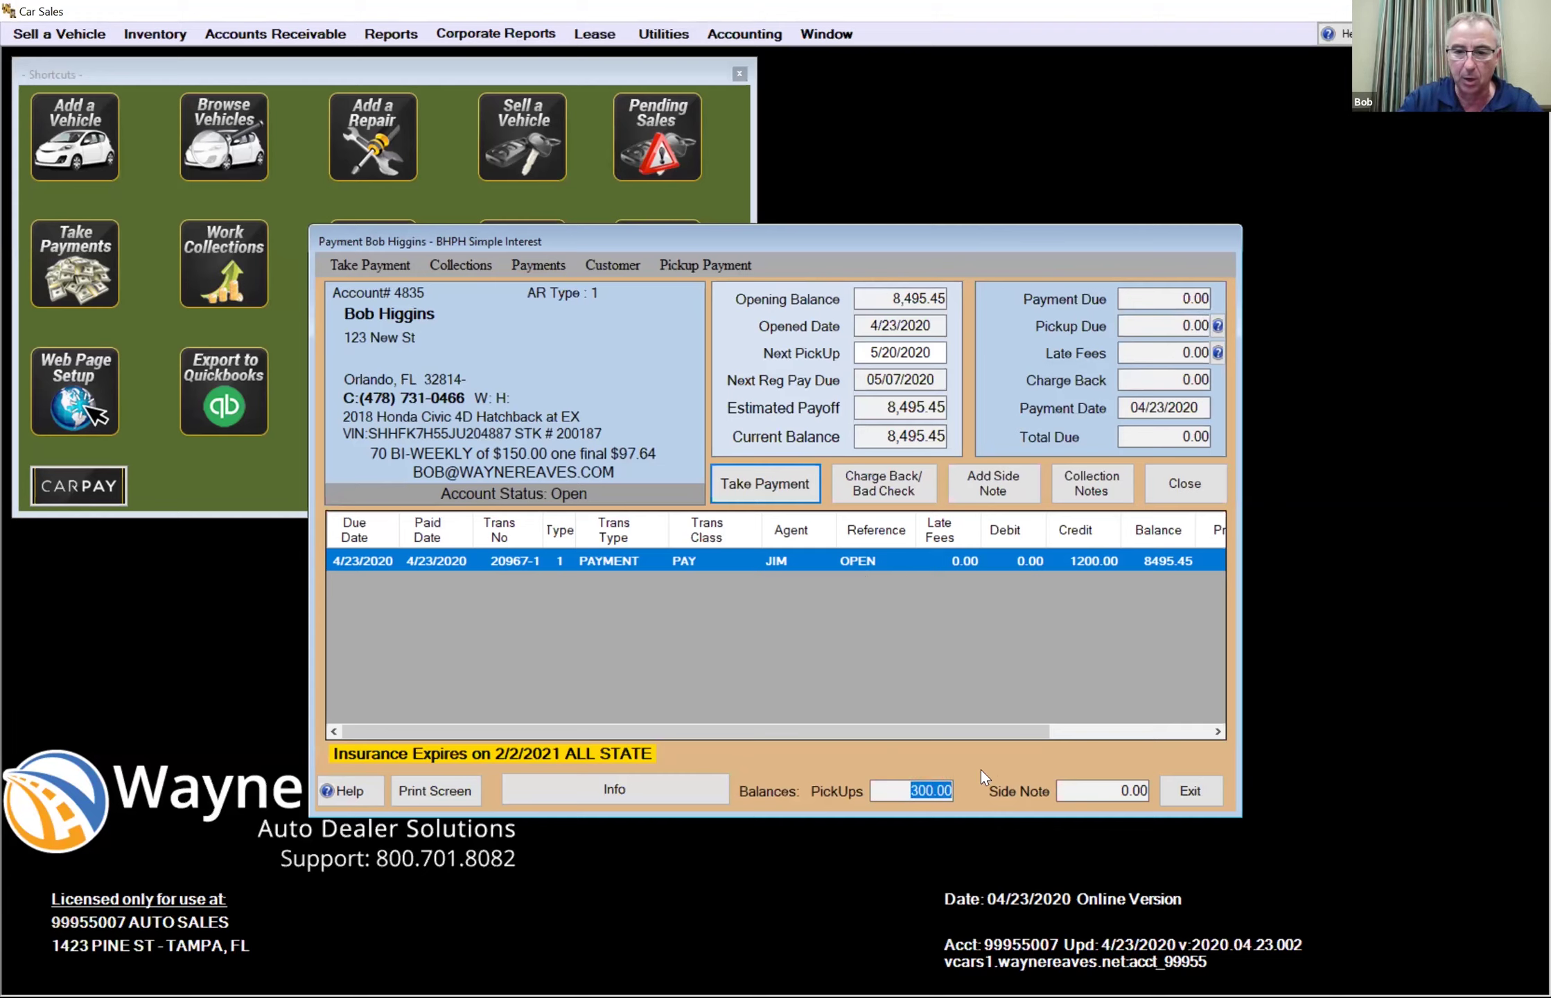
click(663, 782)
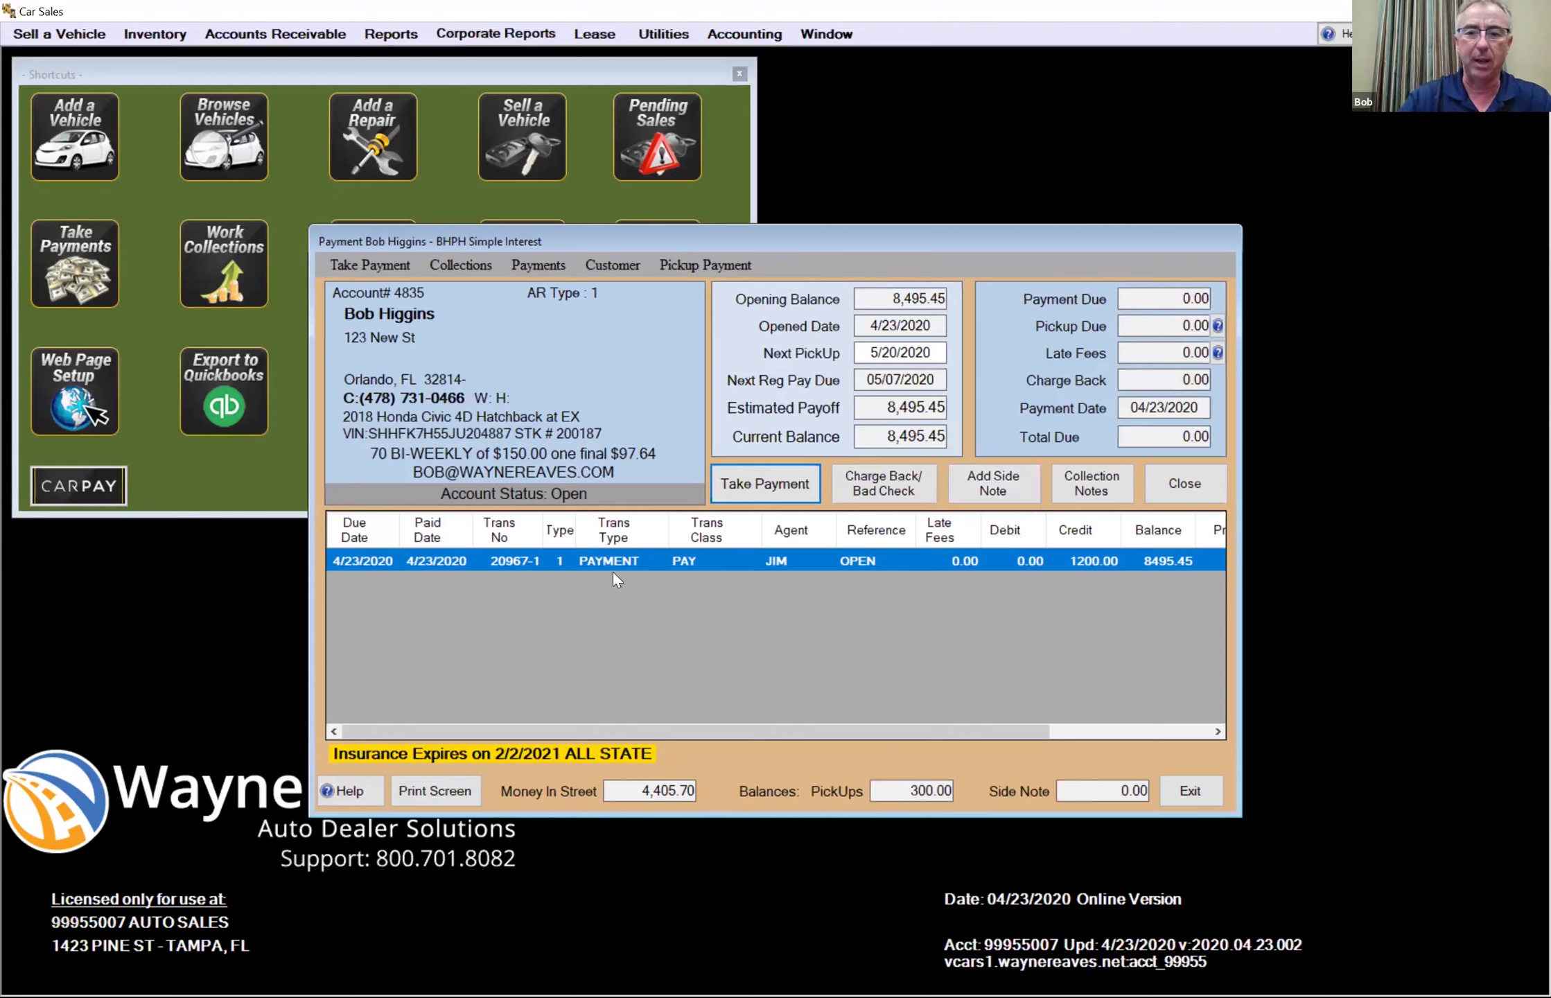
- Examine the simple interest breakout for a new $150.00 cash payment on the account, and exit without saving the payment
click(777, 483)
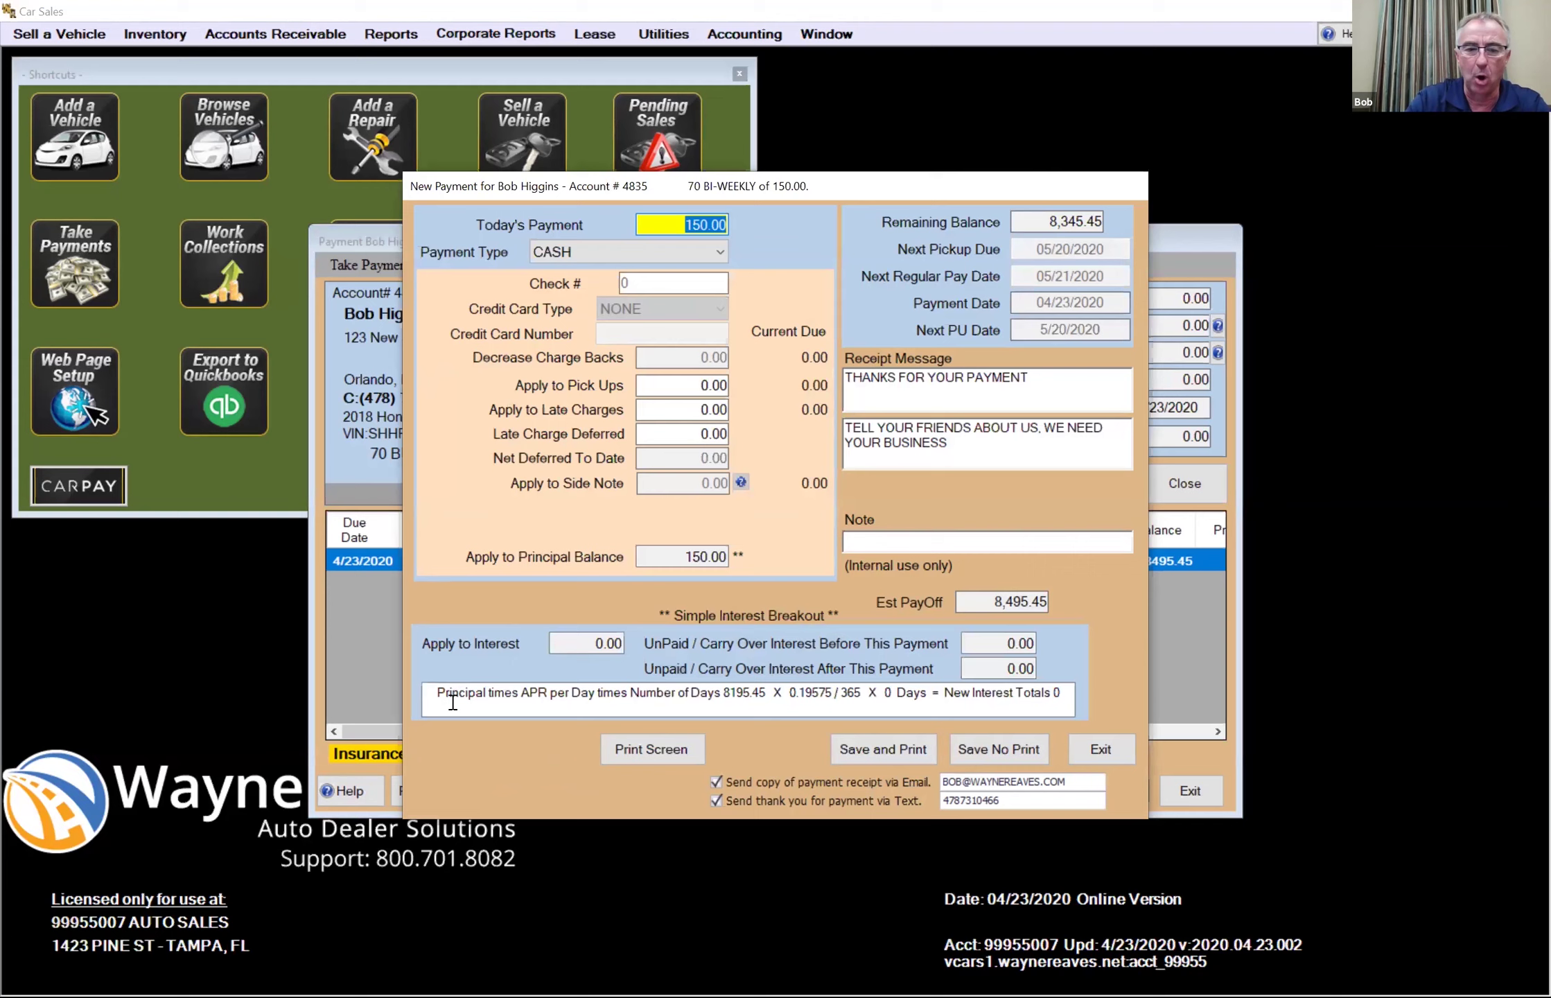
drag(436, 692, 1082, 731)
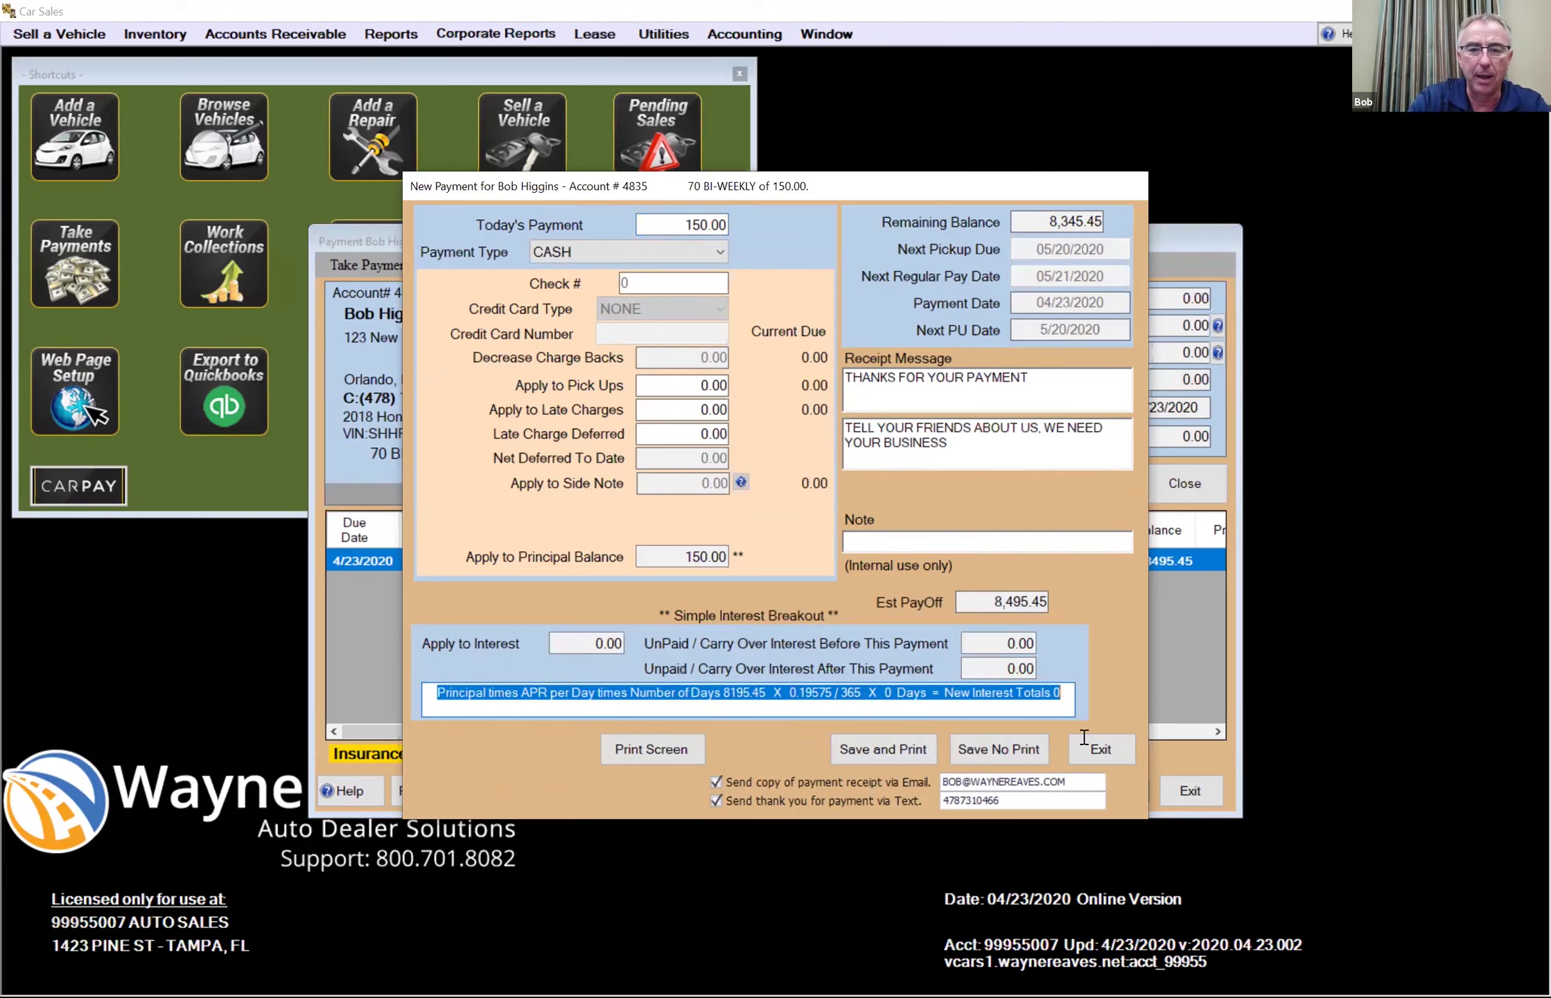
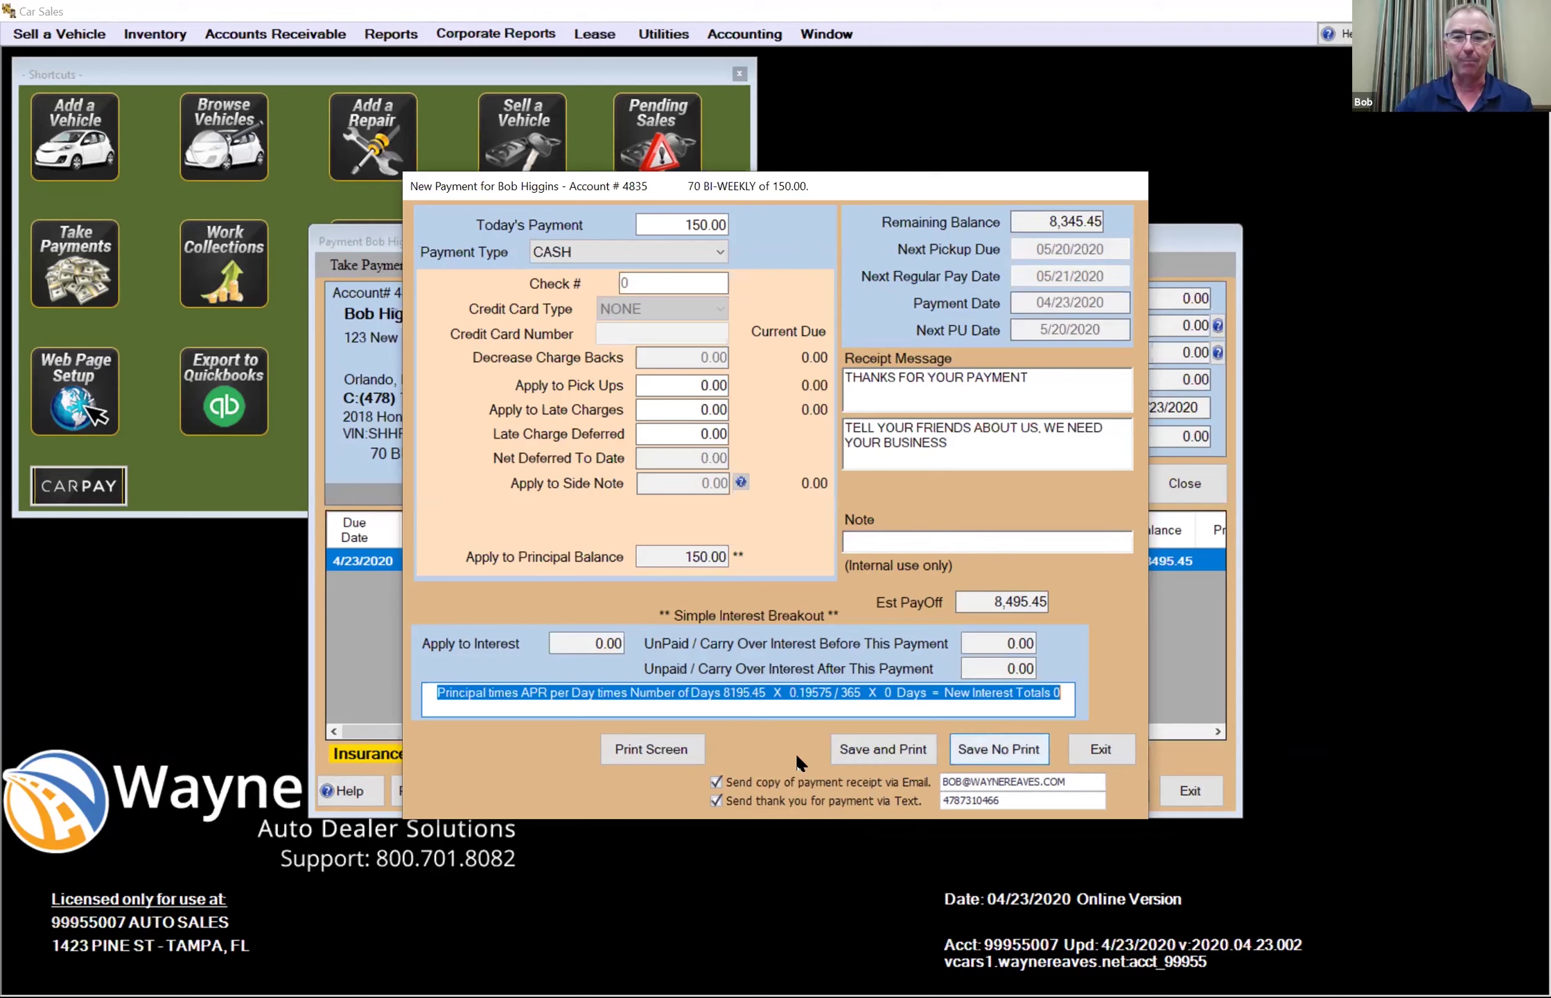
mouse_move(745, 790)
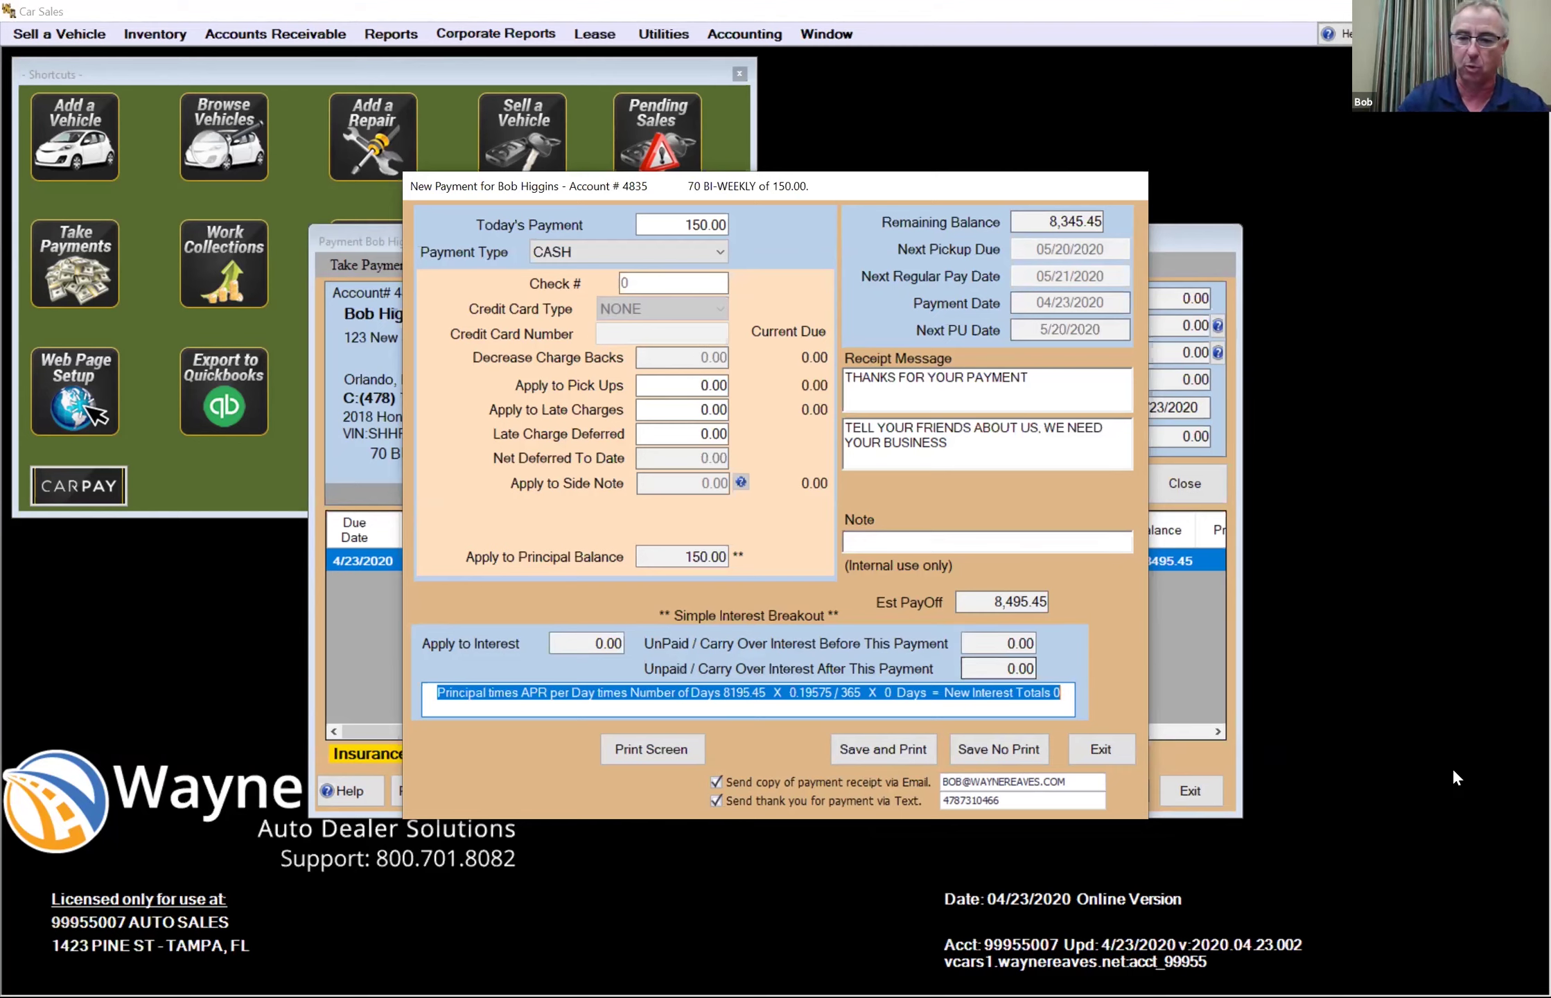
click(1101, 749)
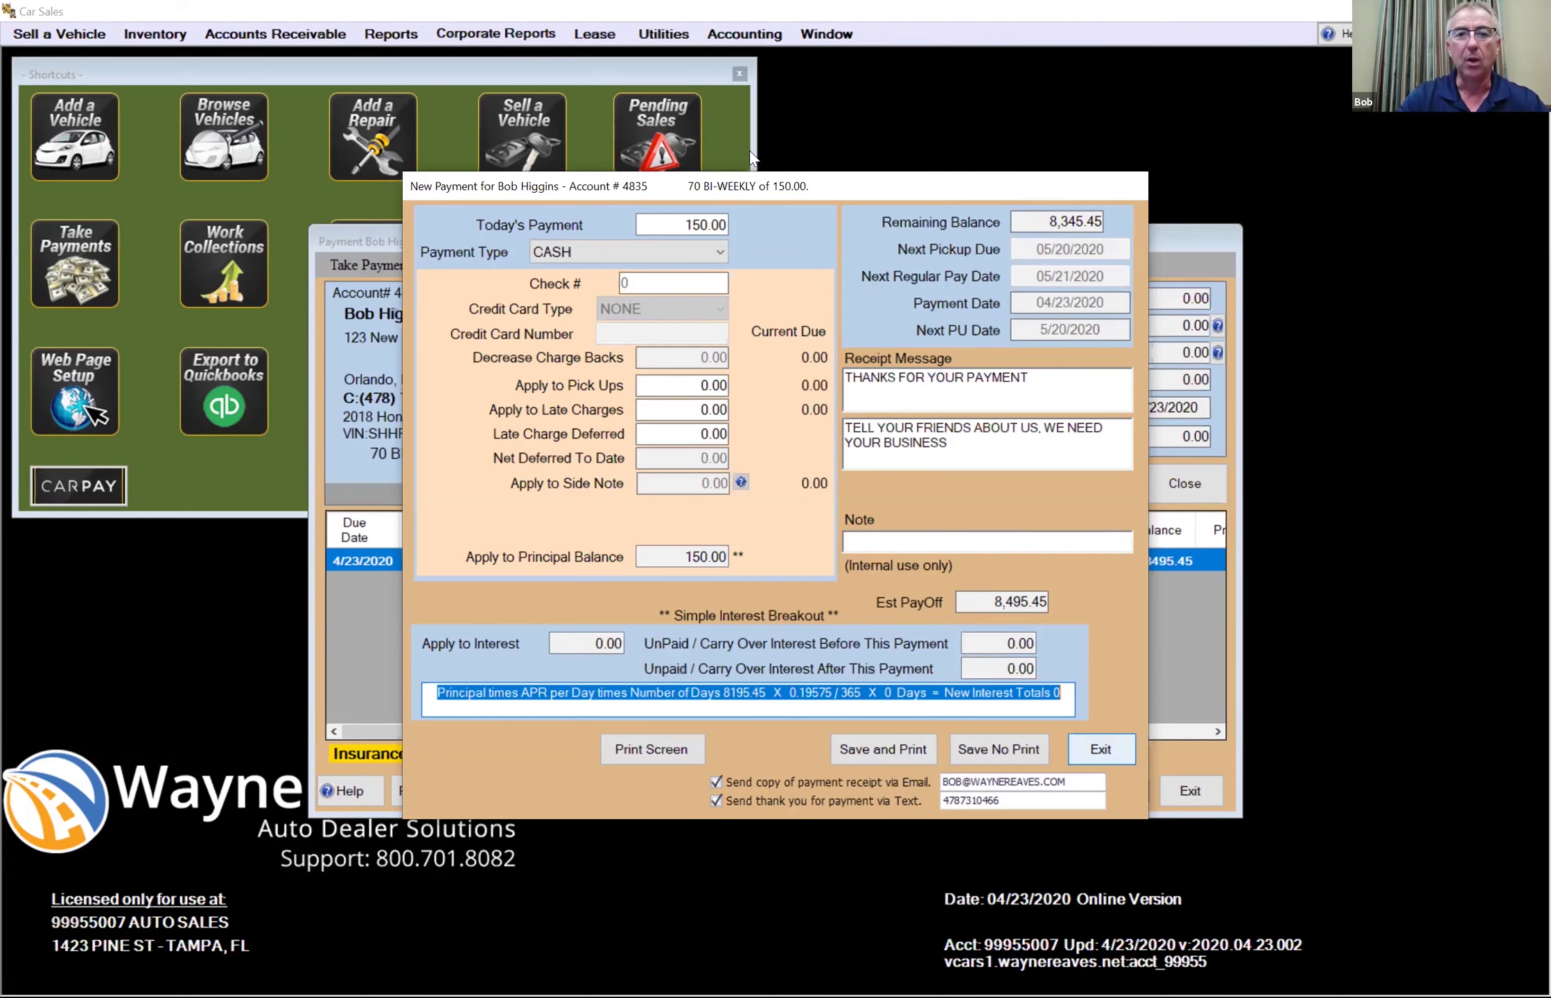
- Set the company printing defaults to prompt to reprint payment receipts without always printing a receipt with payment, and save the setup
click(677, 40)
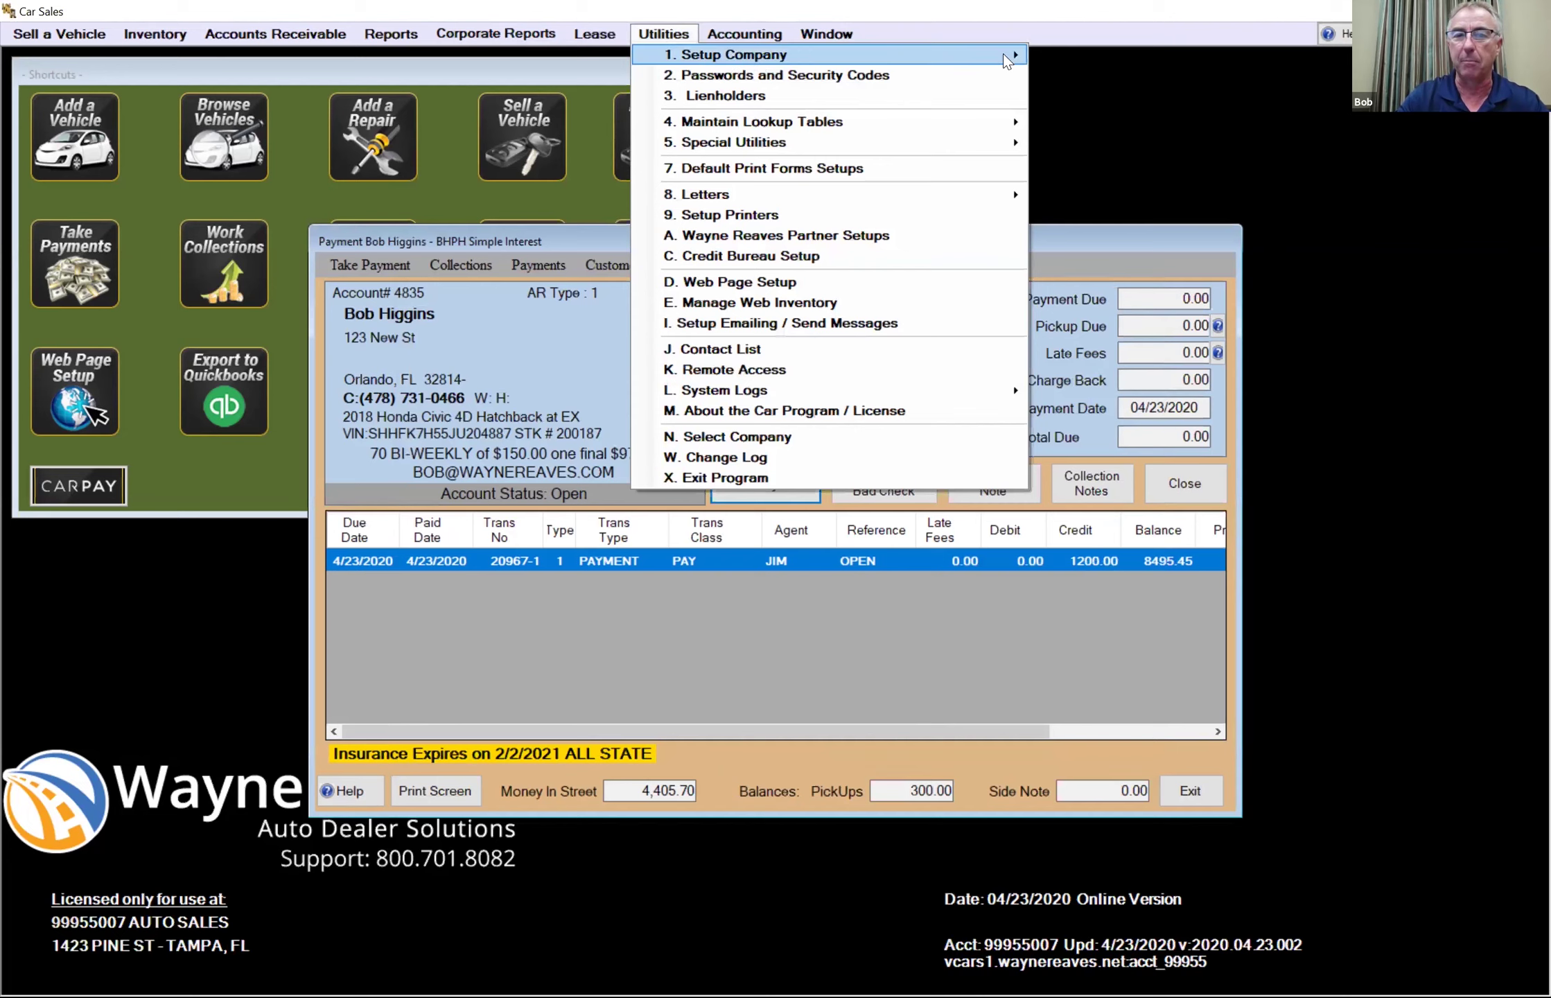
click(1044, 54)
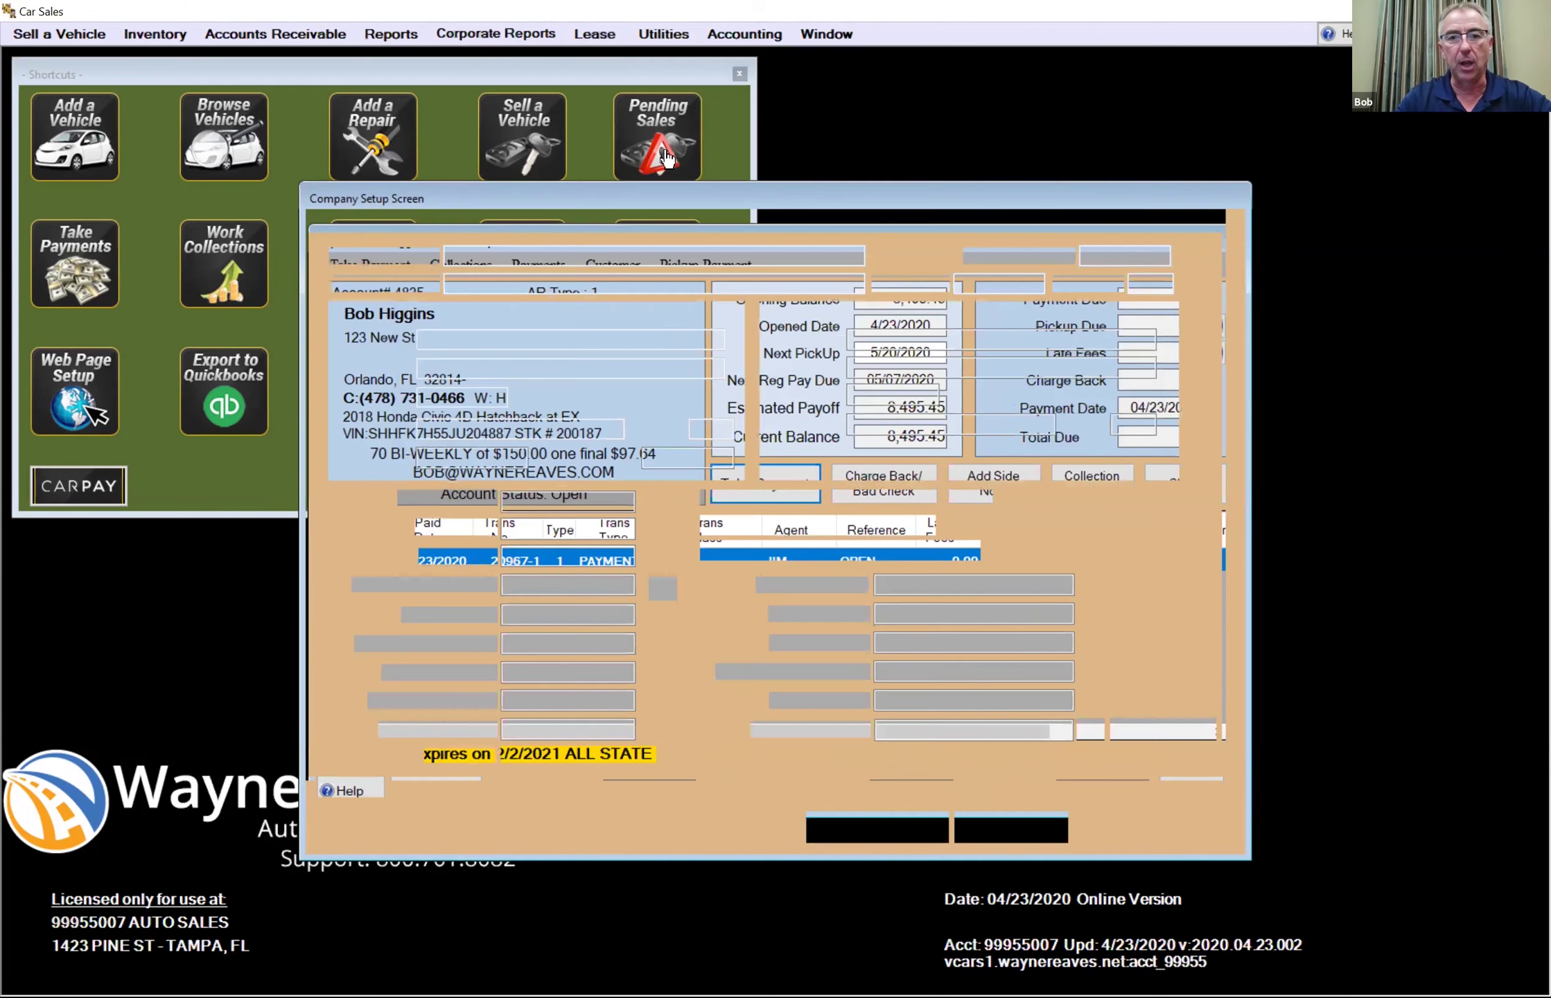
click(670, 221)
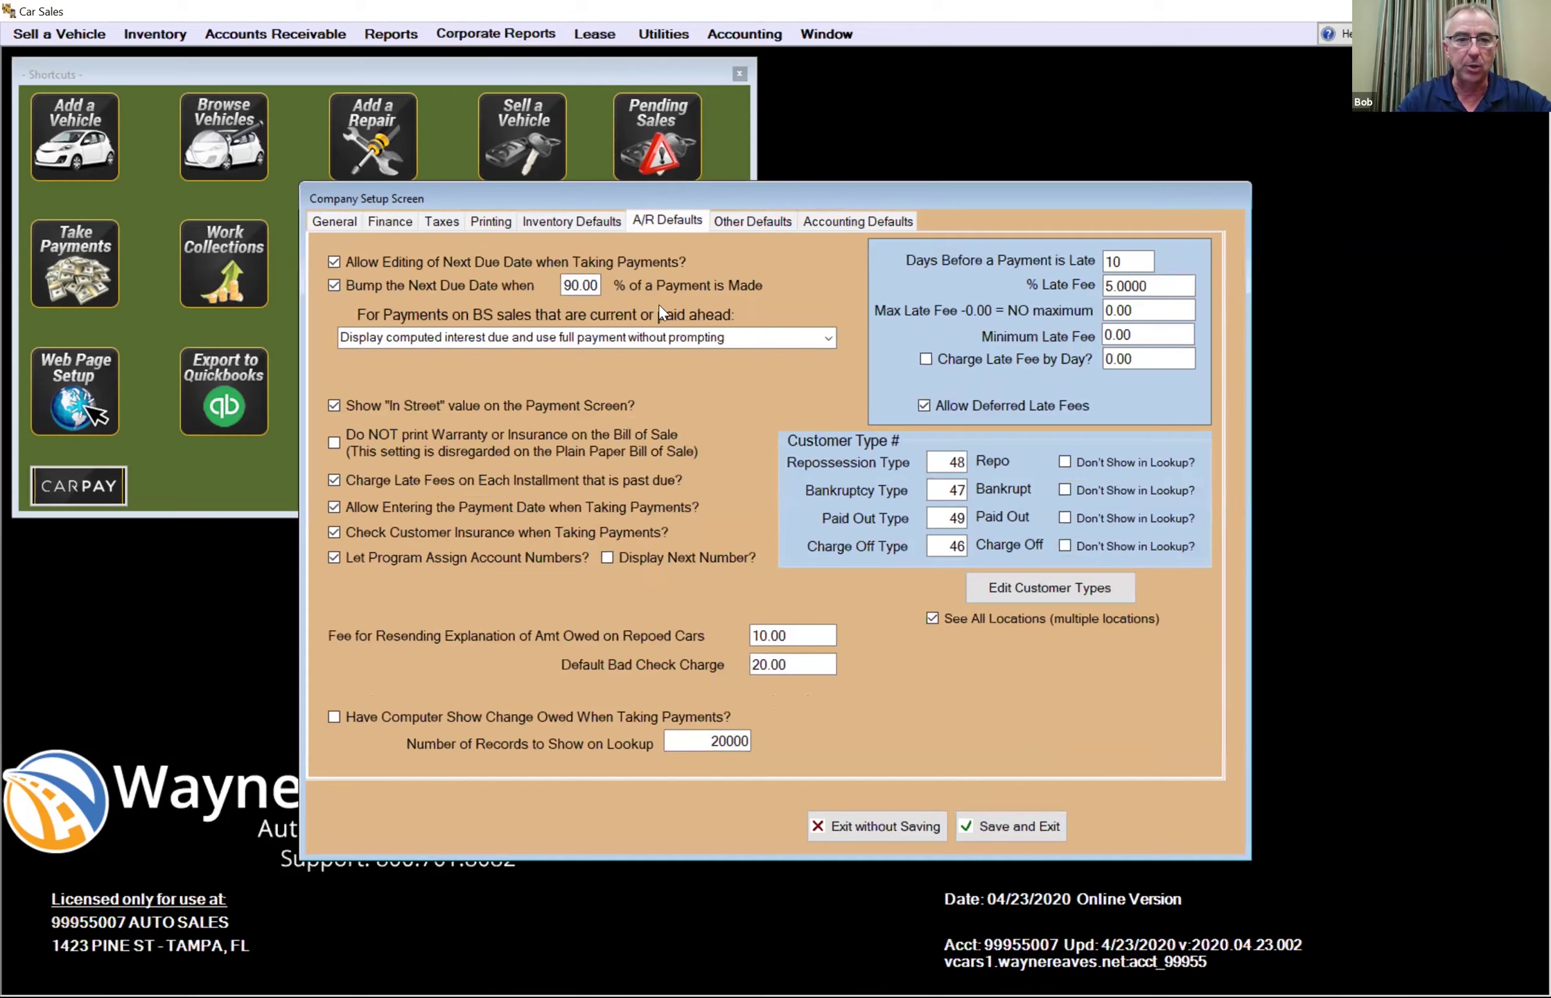
click(495, 219)
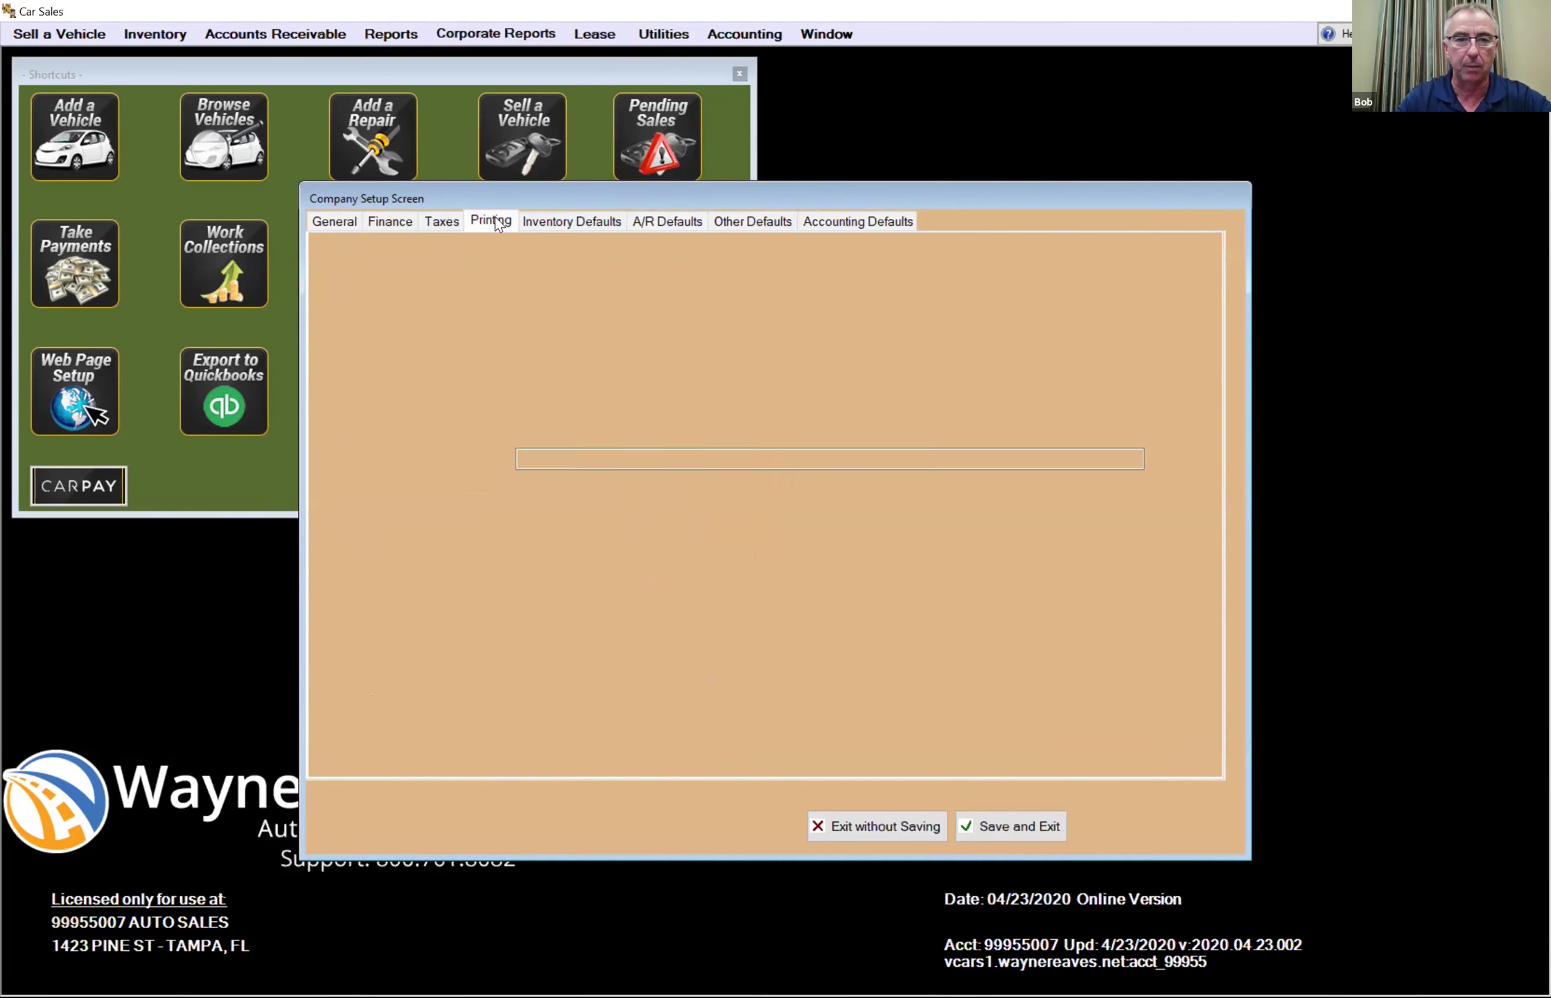
click(413, 349)
click(327, 345)
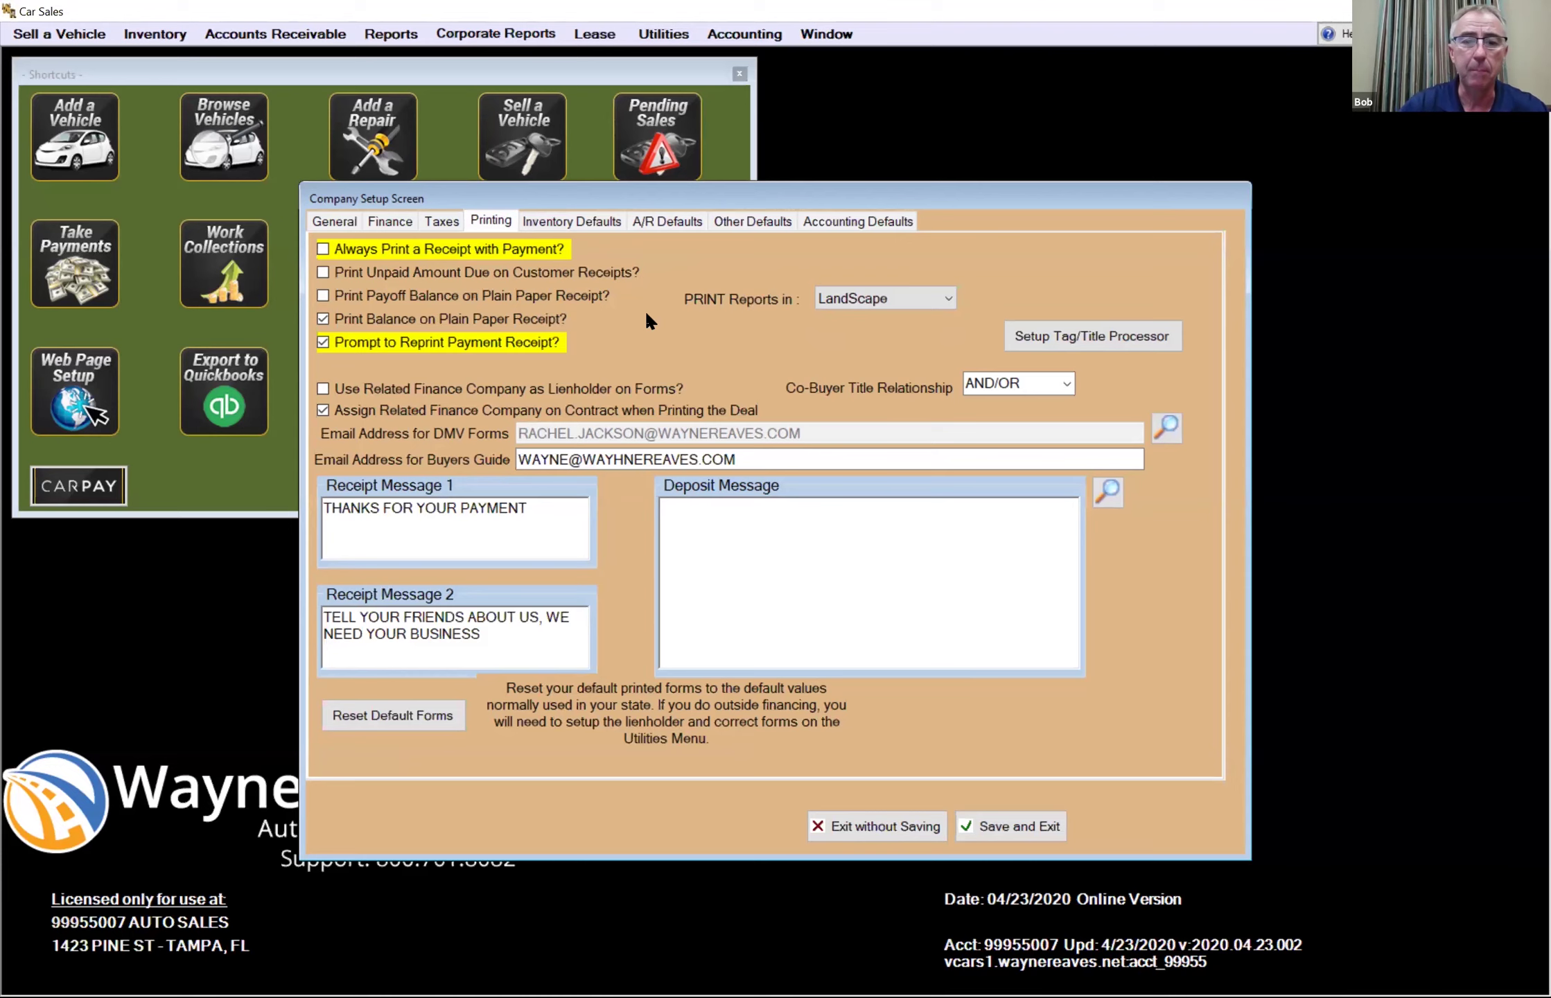
click(1013, 825)
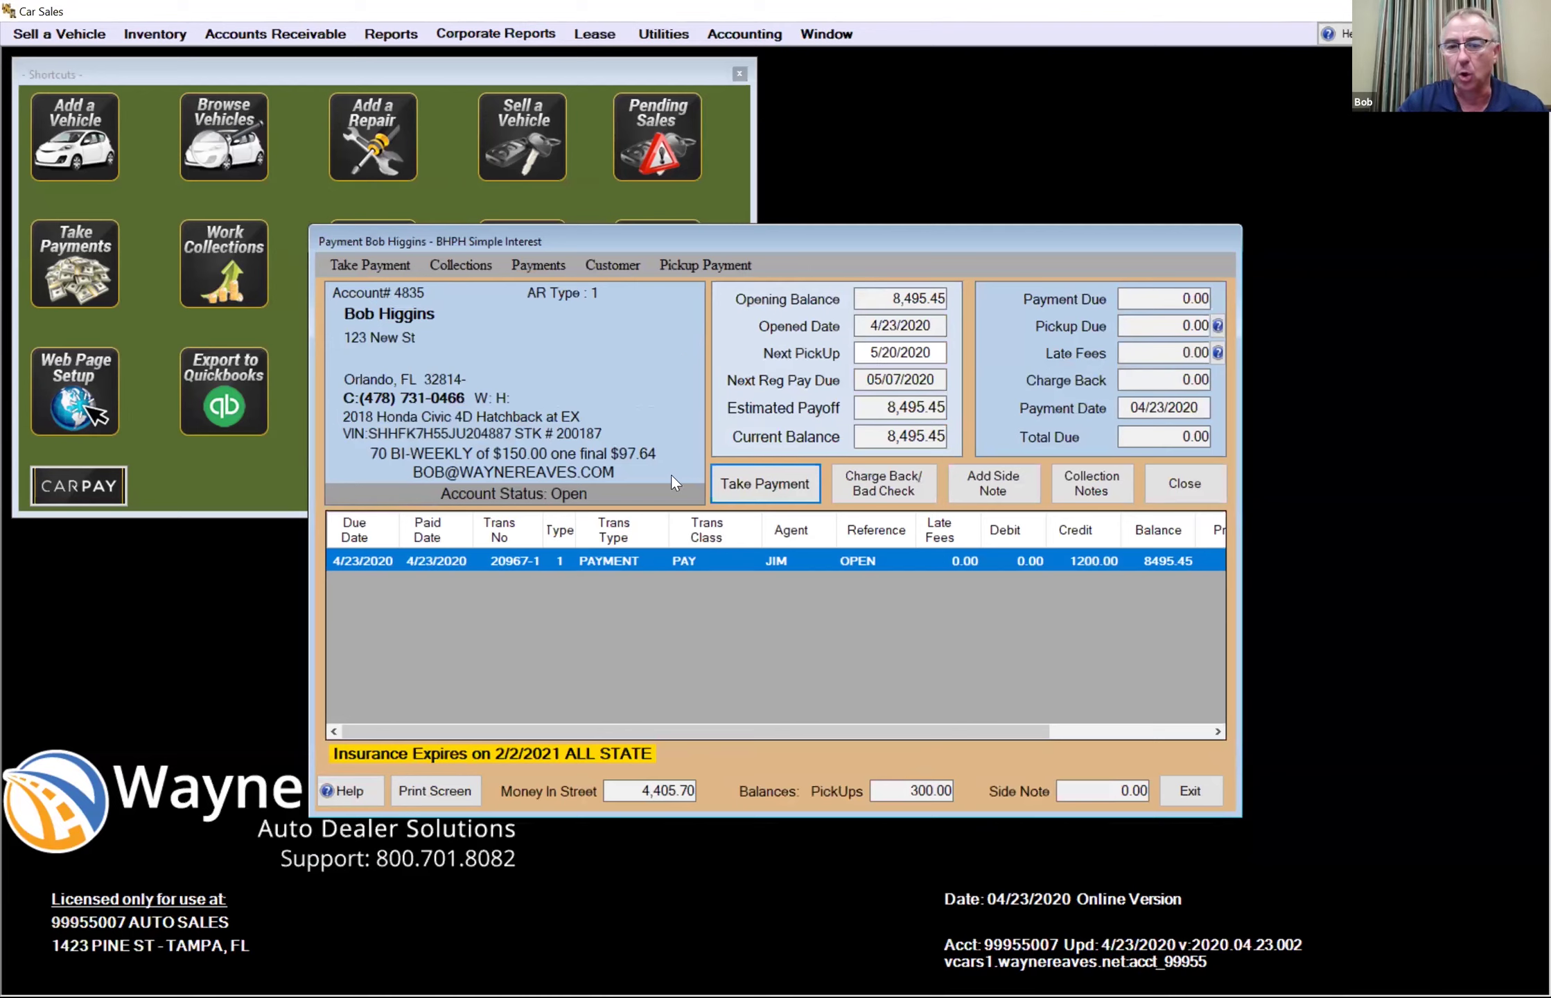
- Add a collection note that blocks payments and flags the account, and discard it without saving
click(1081, 480)
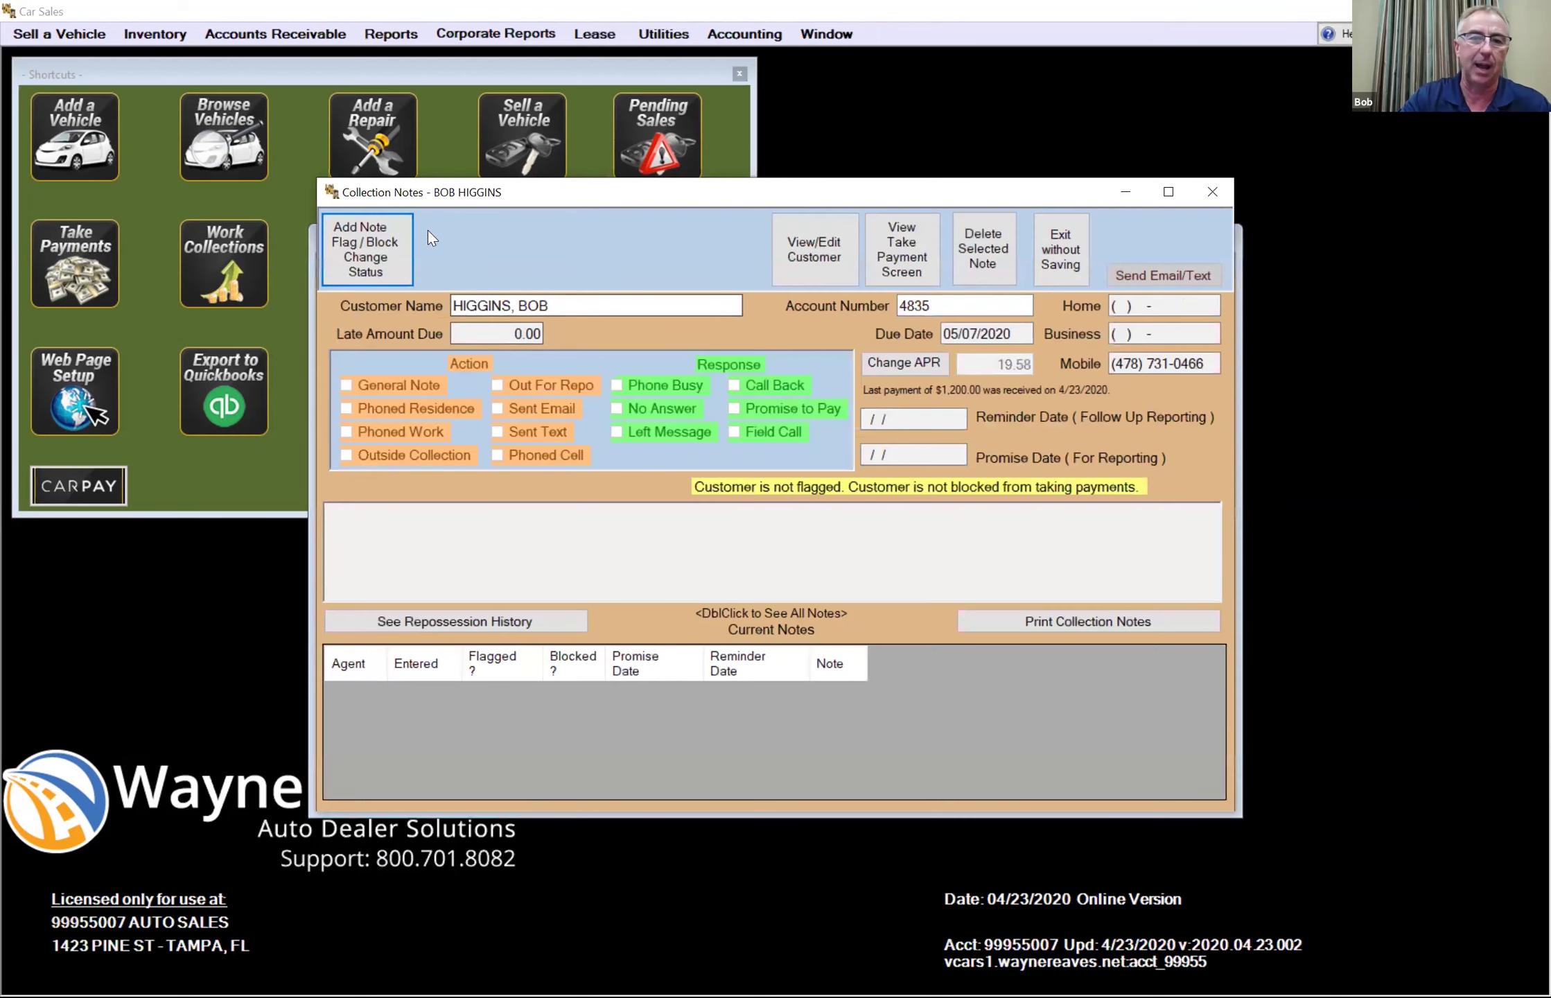
click(373, 236)
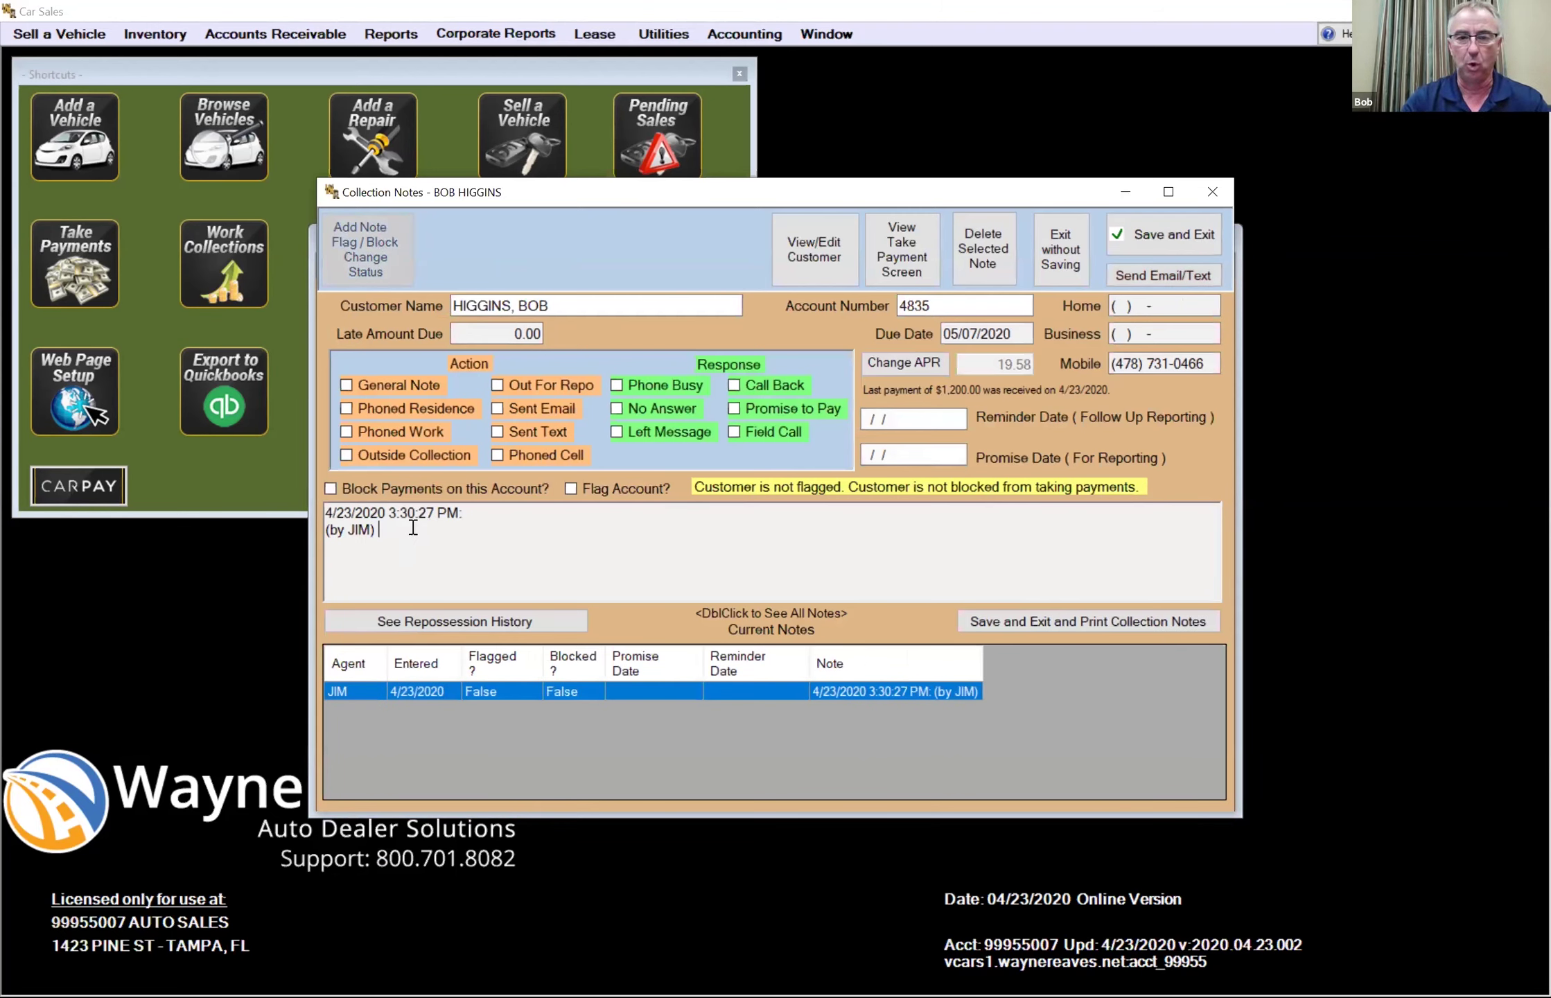
click(377, 487)
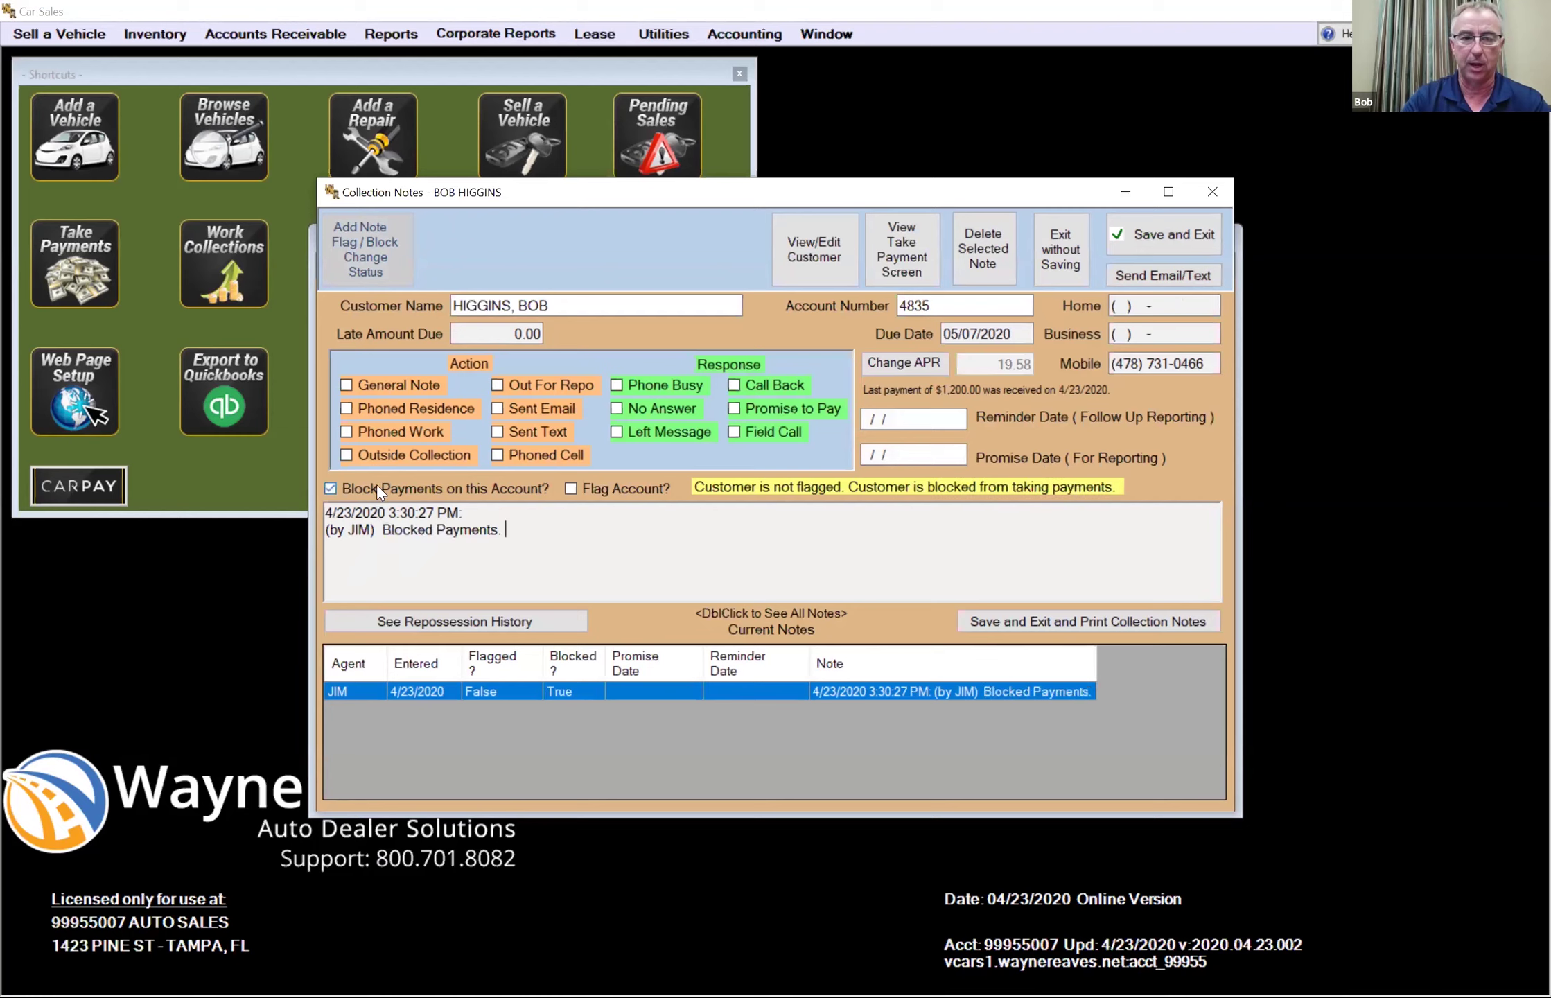
click(581, 491)
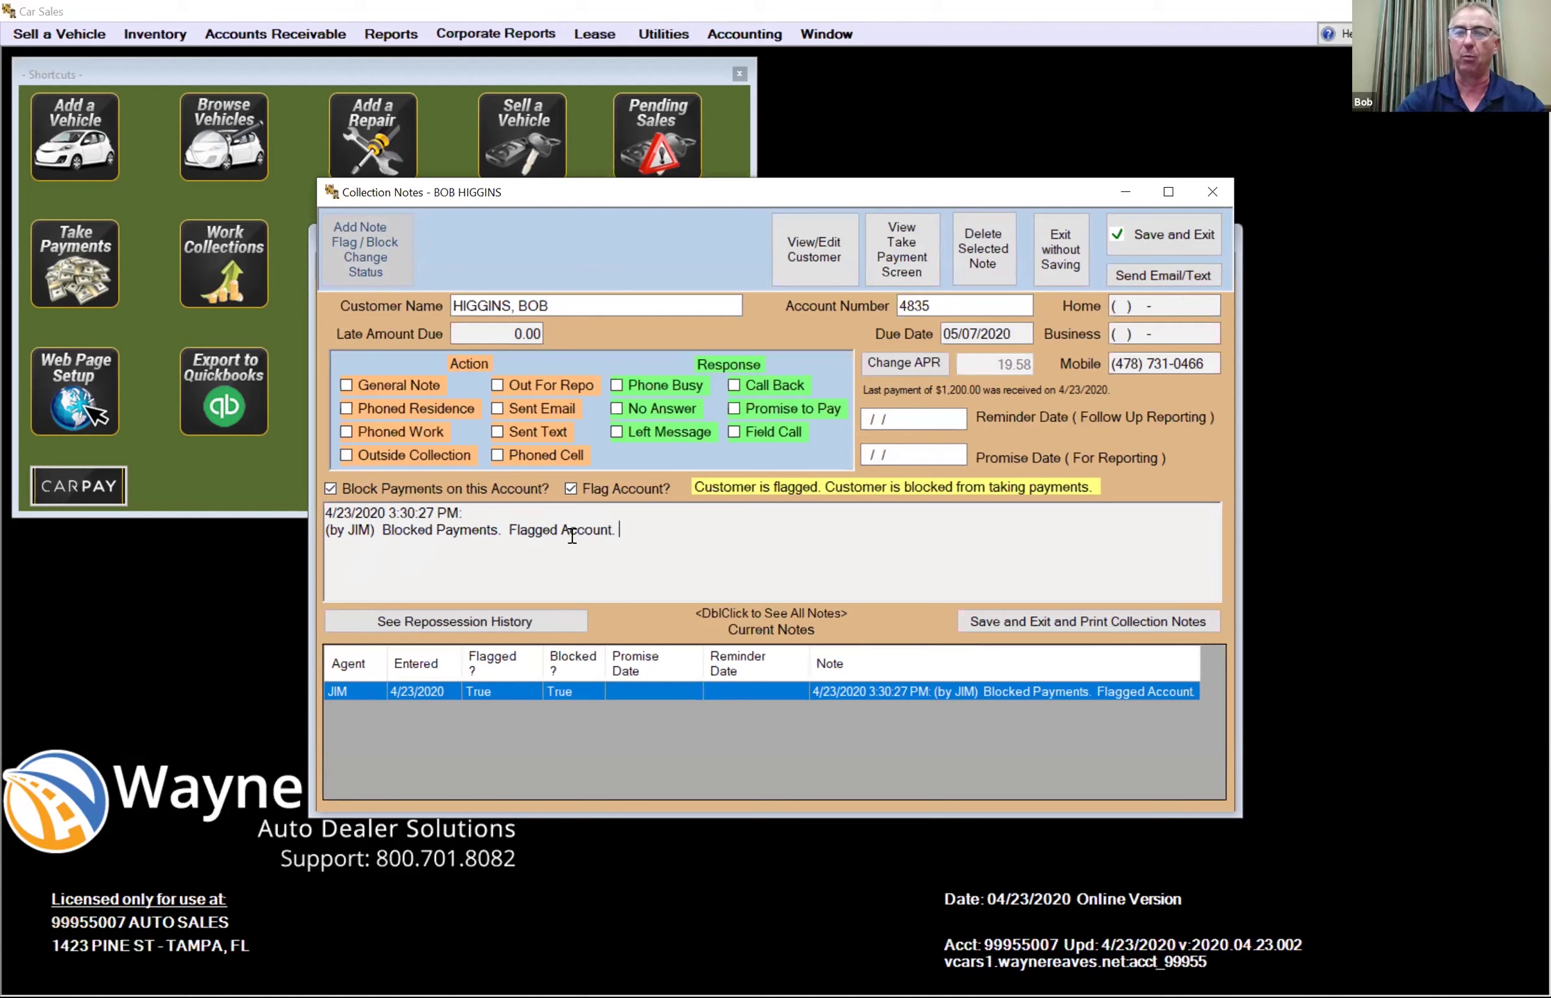
click(1069, 258)
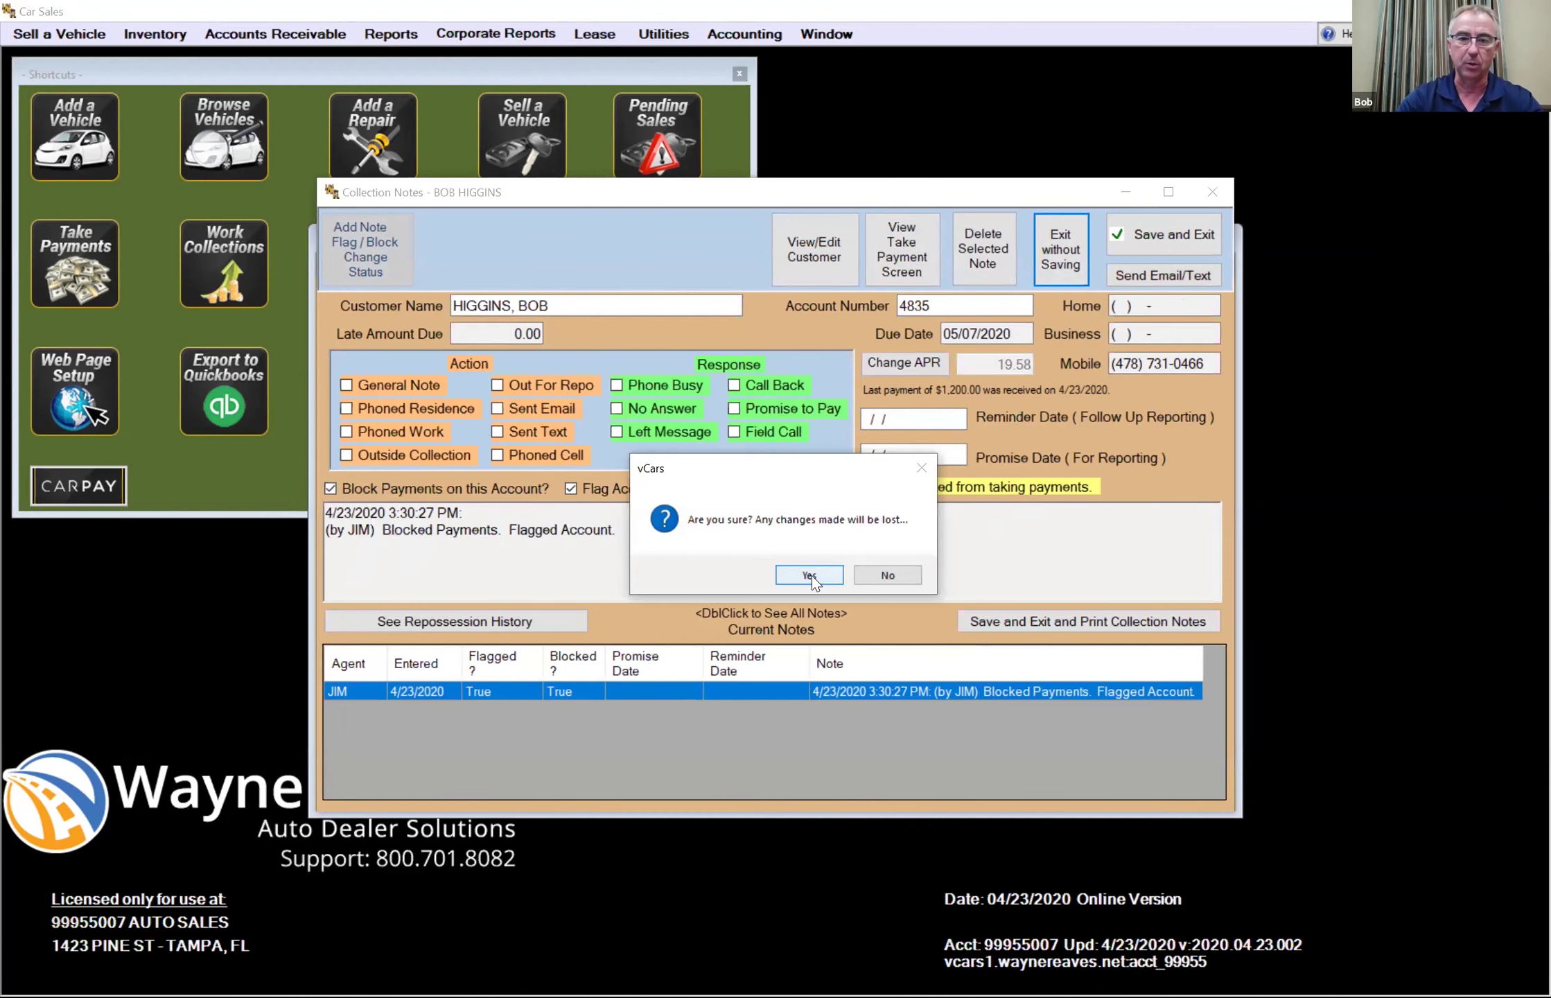
key(Return)
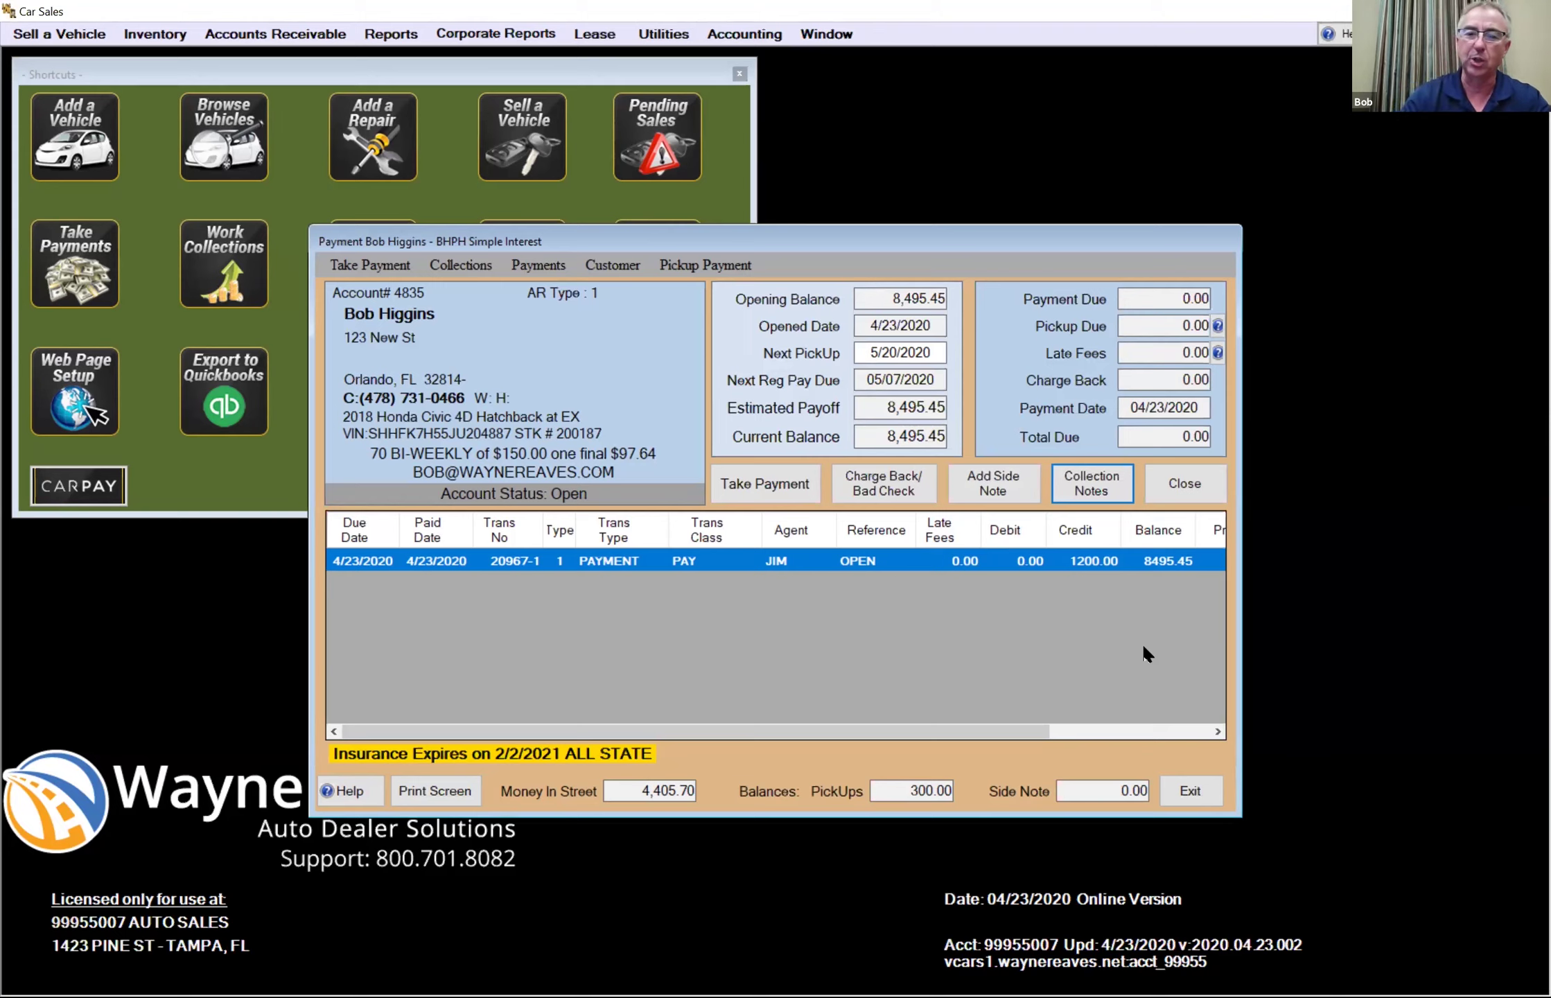
- Look over the side note entry form and its total amount for the customer's account
click(996, 484)
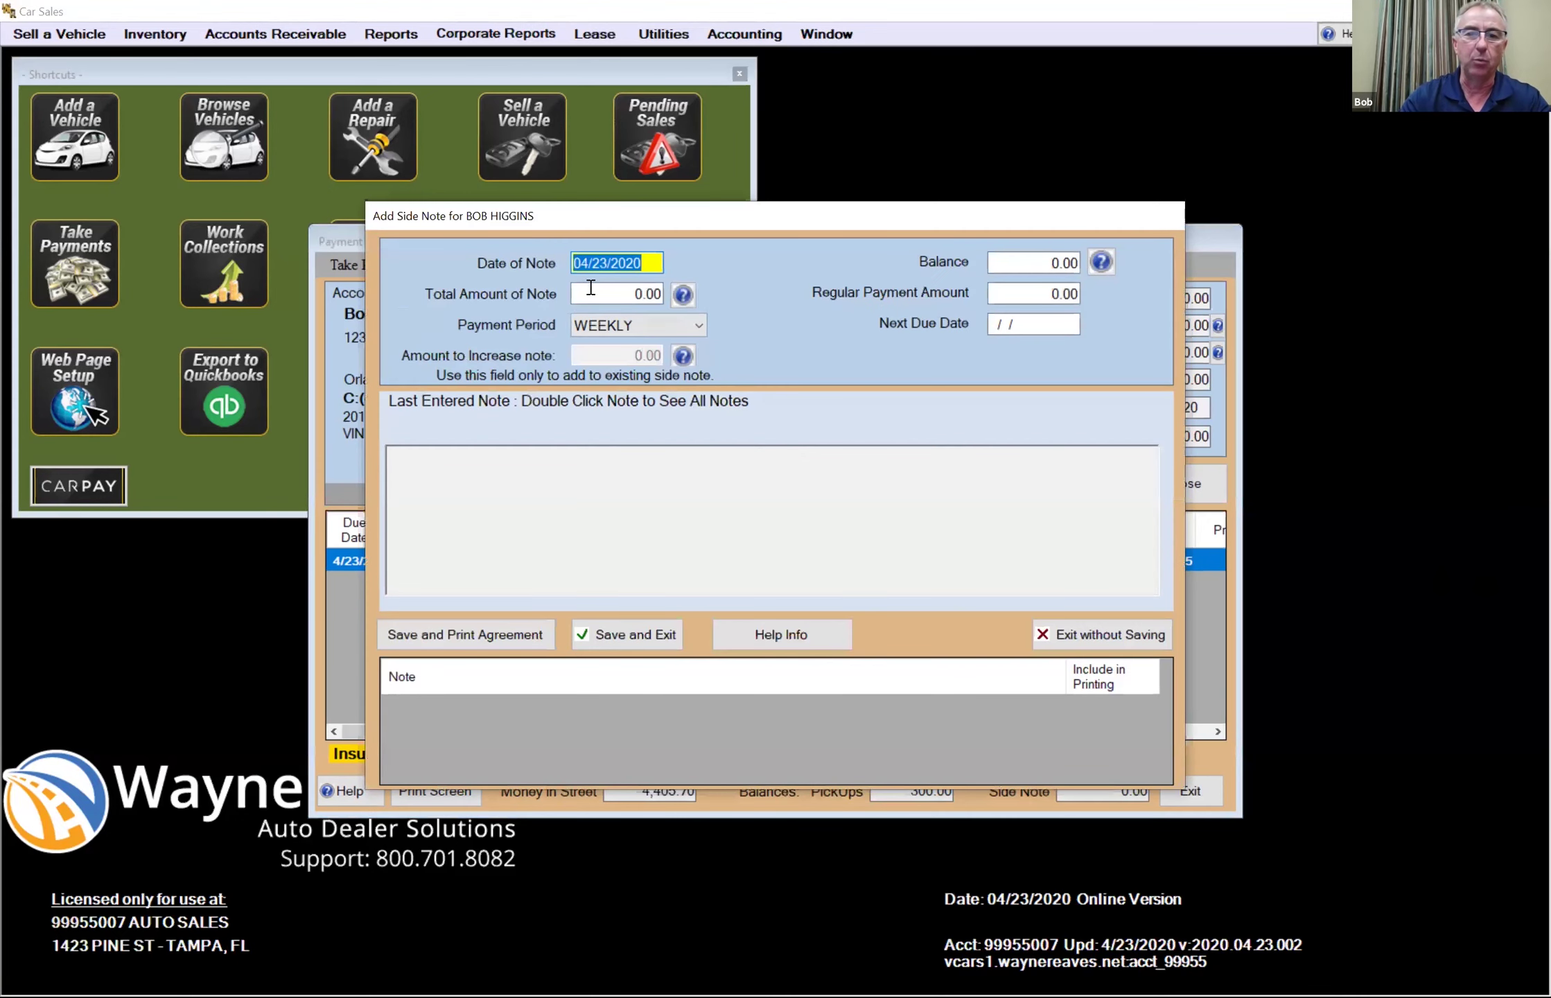
click(596, 293)
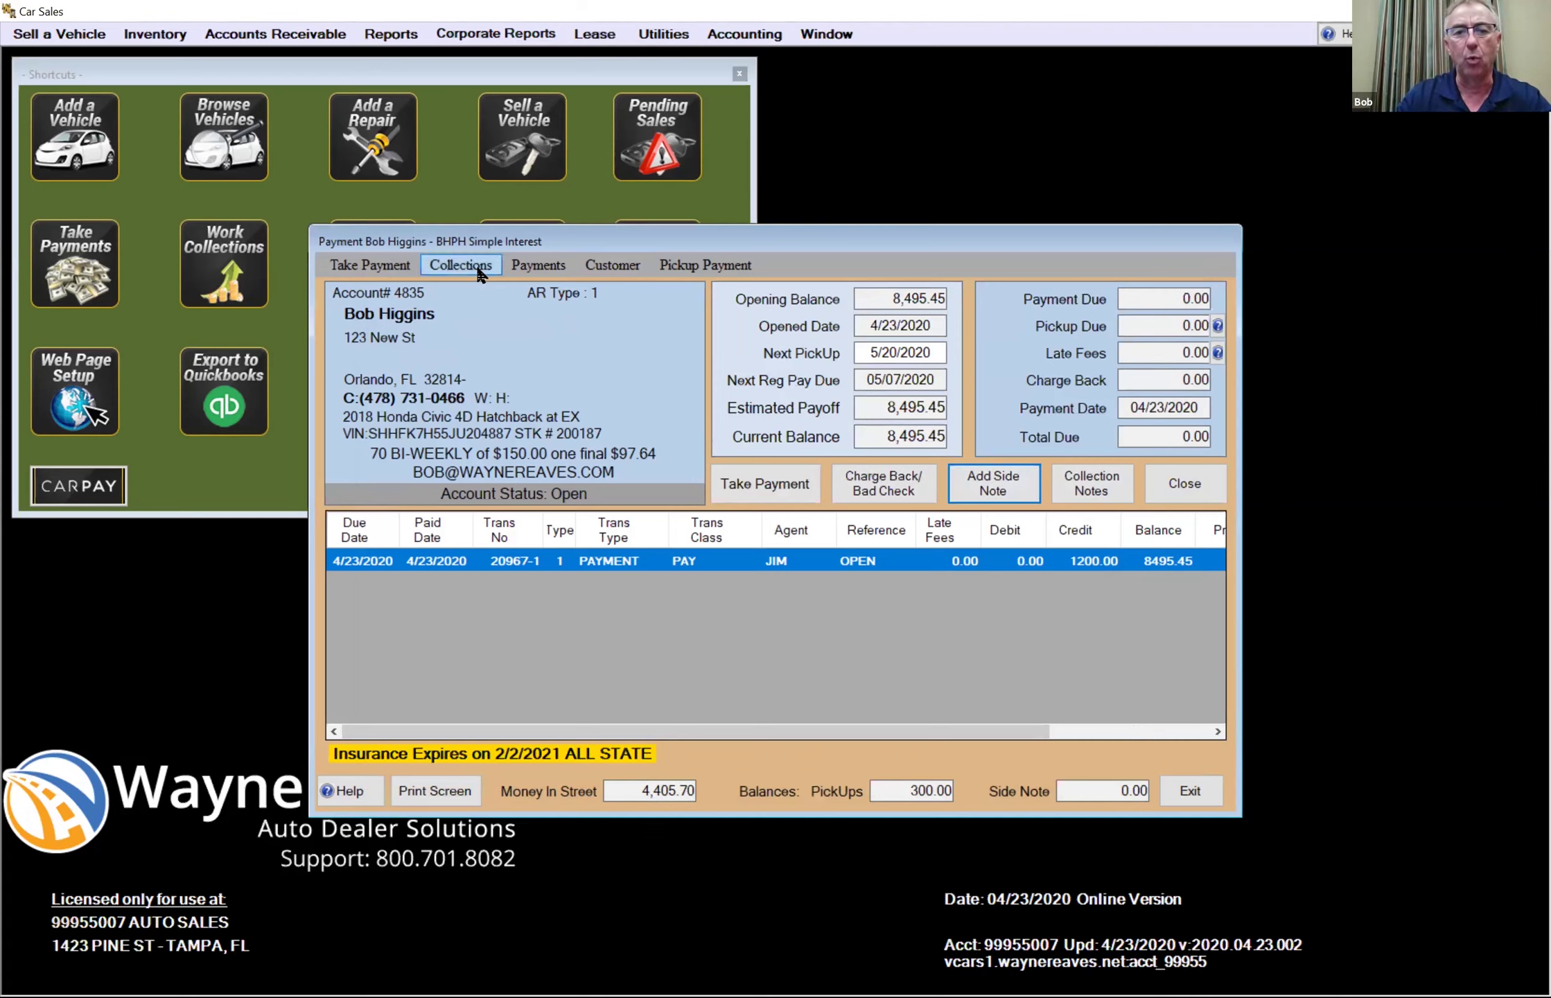
- Fill in a PTS GAP installment fee with vendor PTS, amount 5 and cost 2.50, discard it, and leave the payment lookup
click(528, 268)
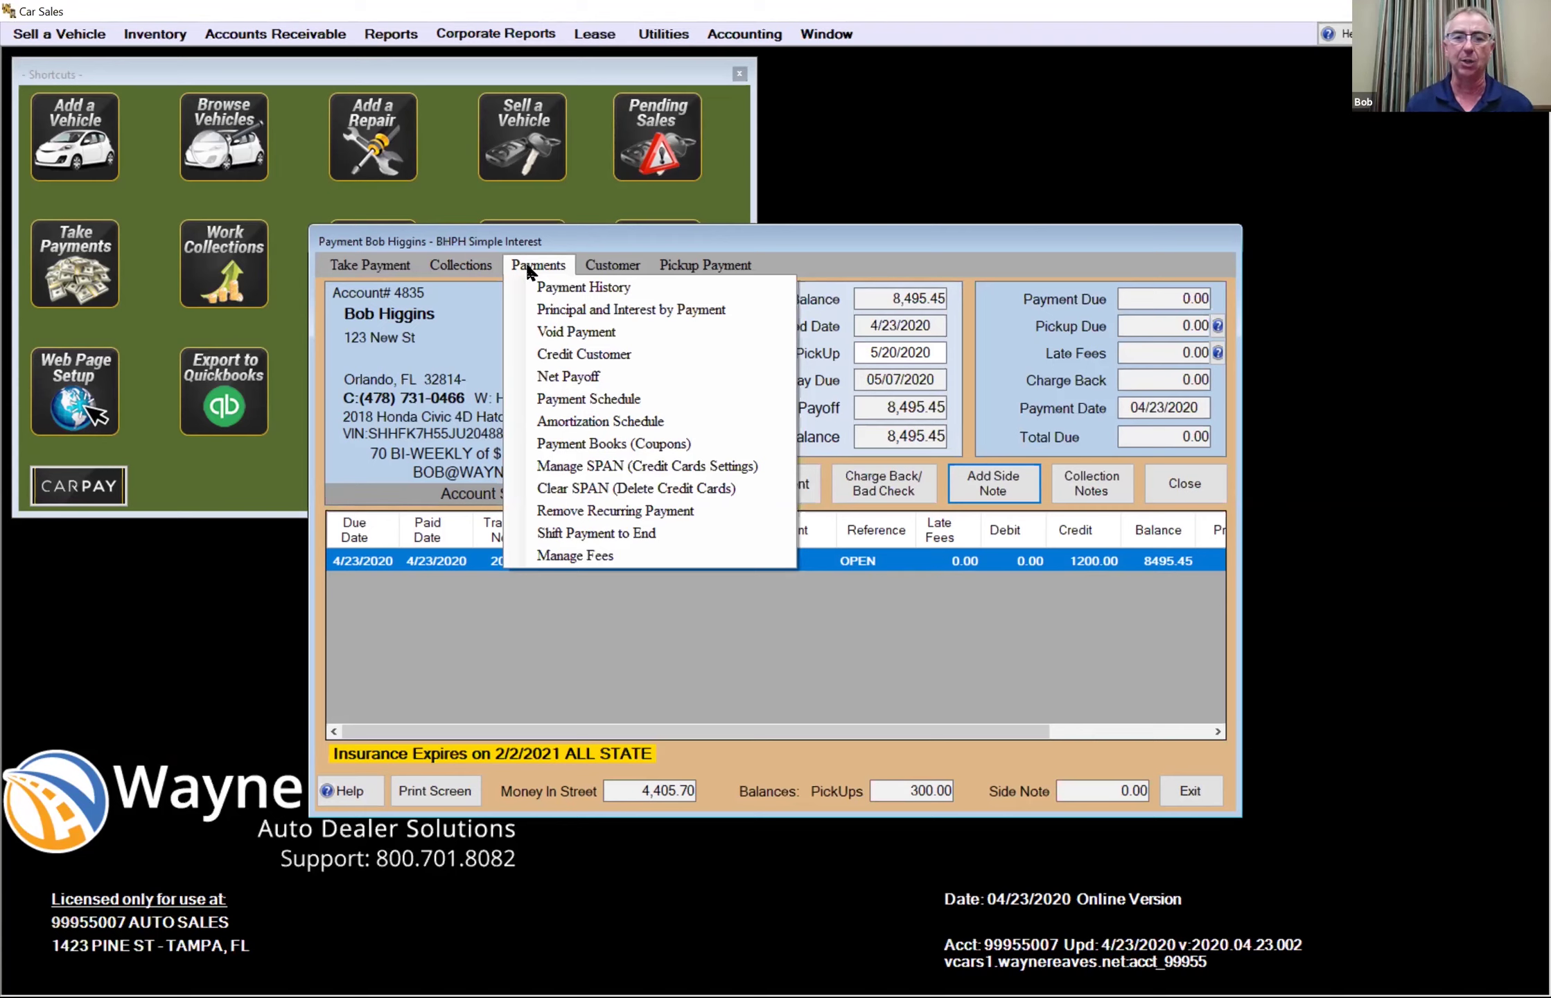
click(604, 552)
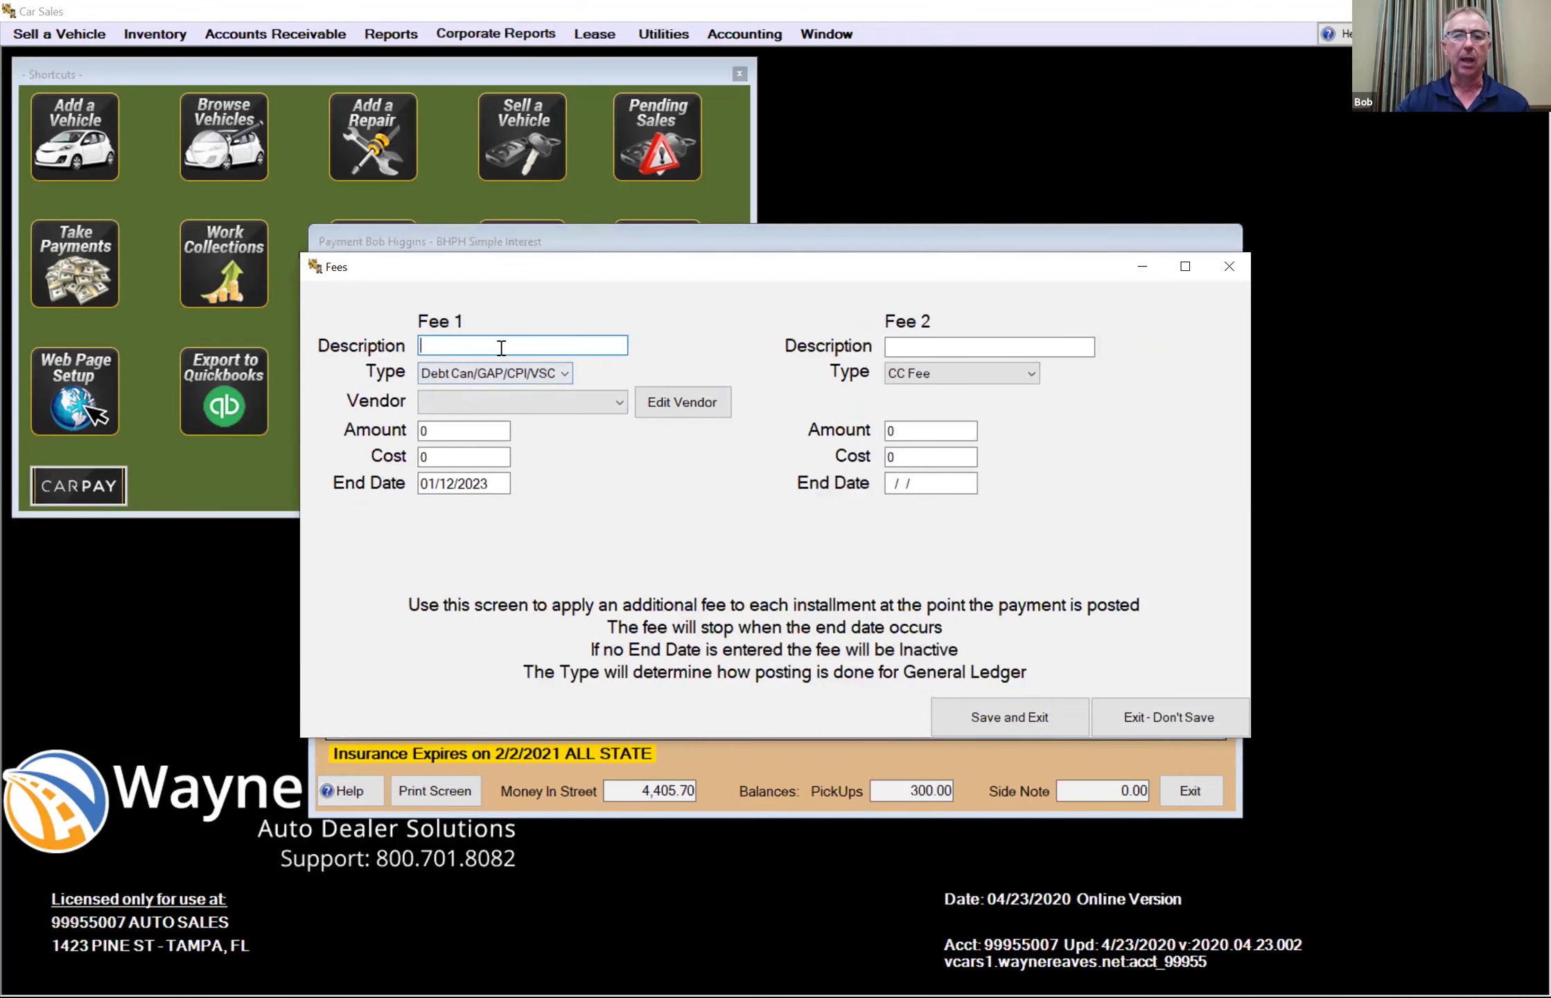
text(PTS GAP)
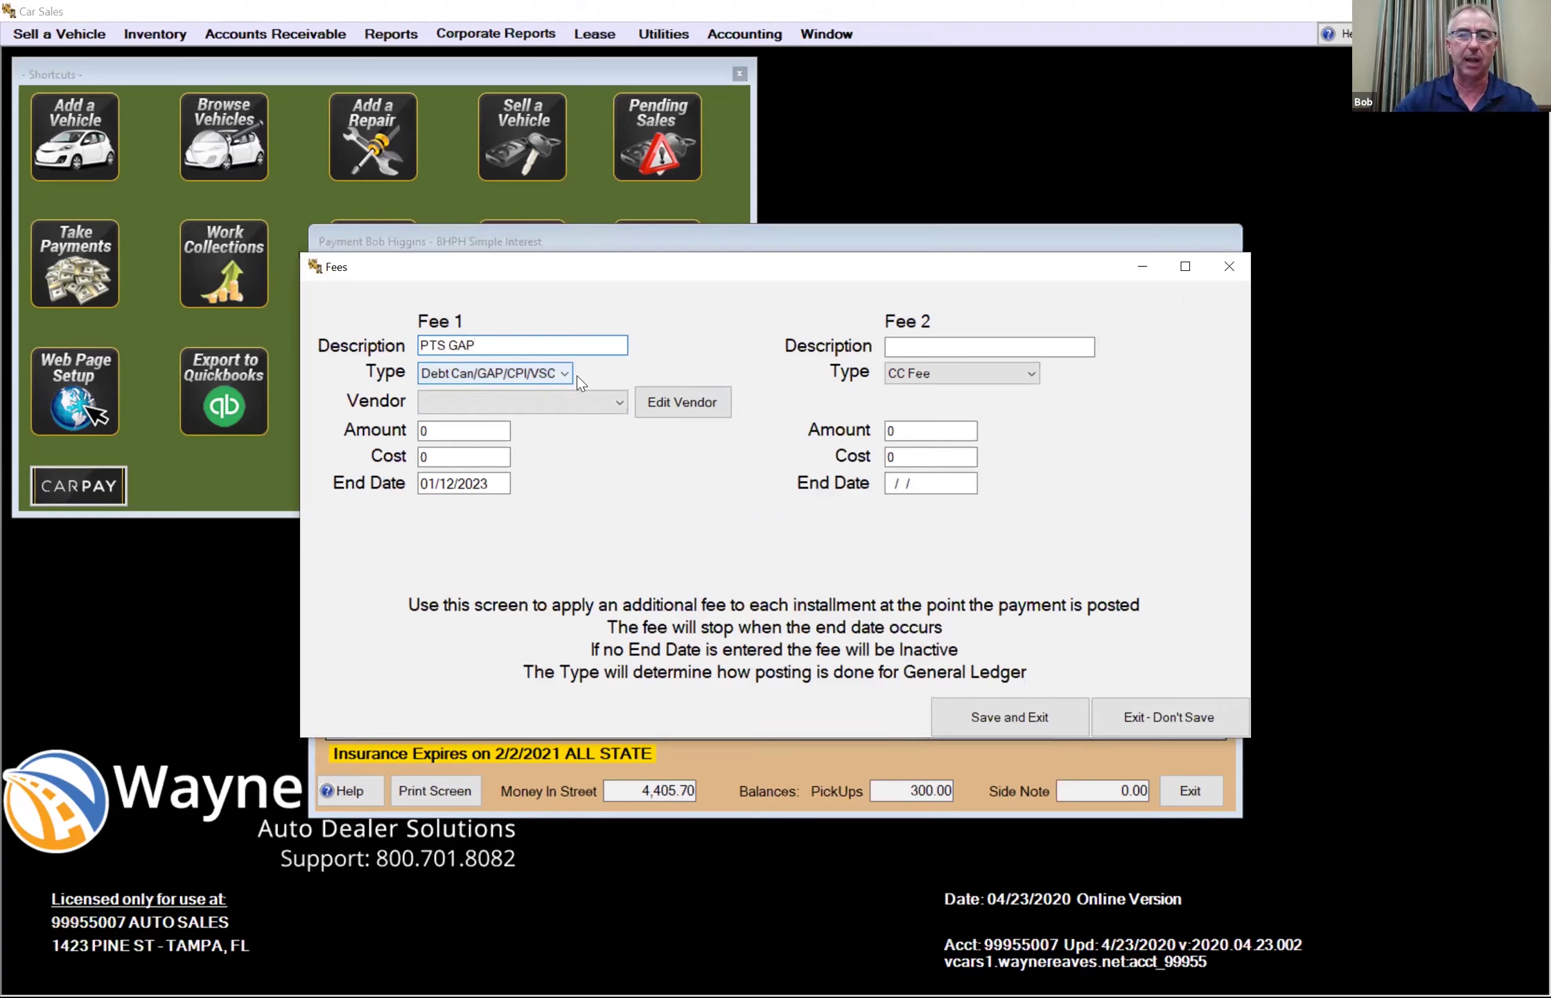
click(618, 403)
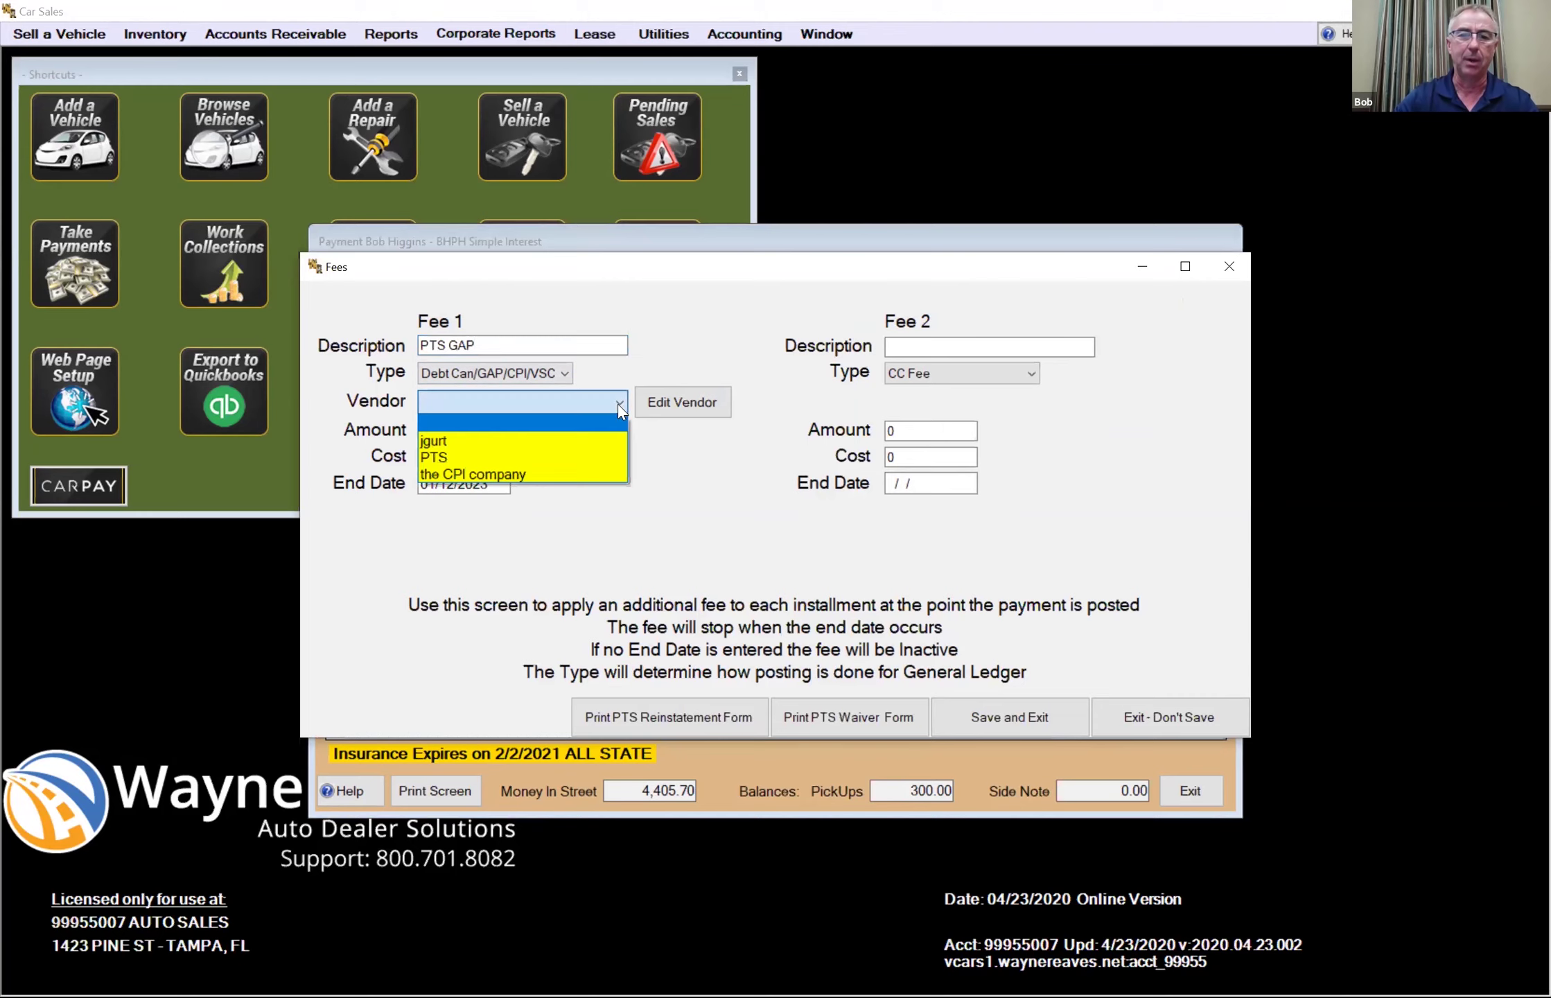
click(459, 455)
click(460, 430)
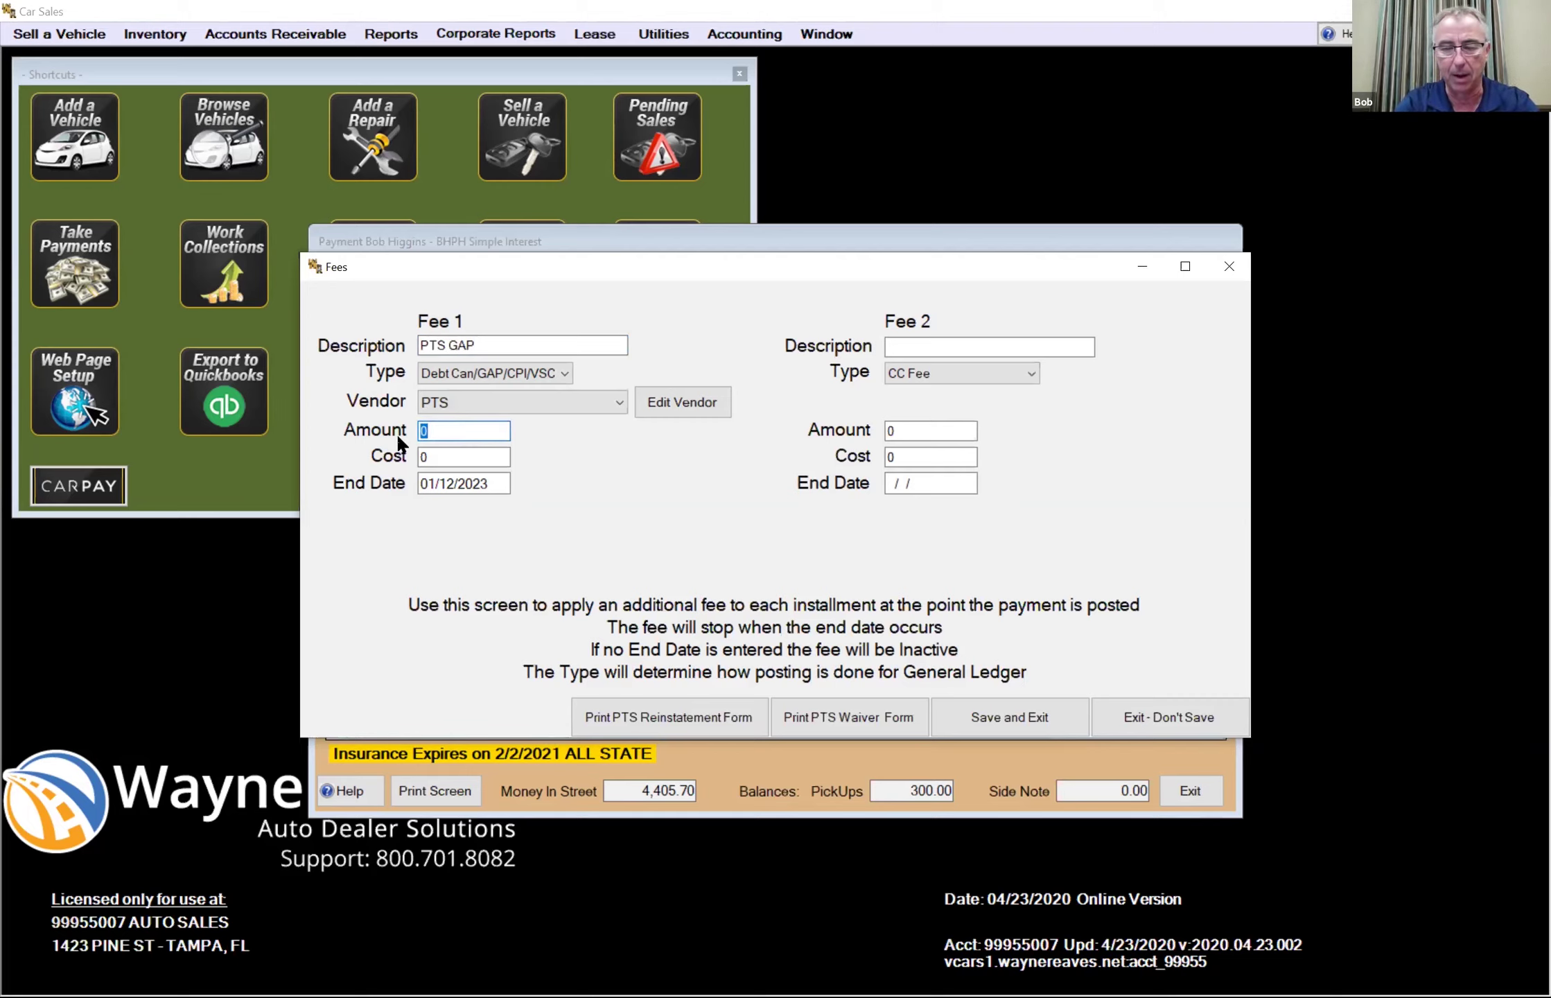
key(Tab)
text(2.50)
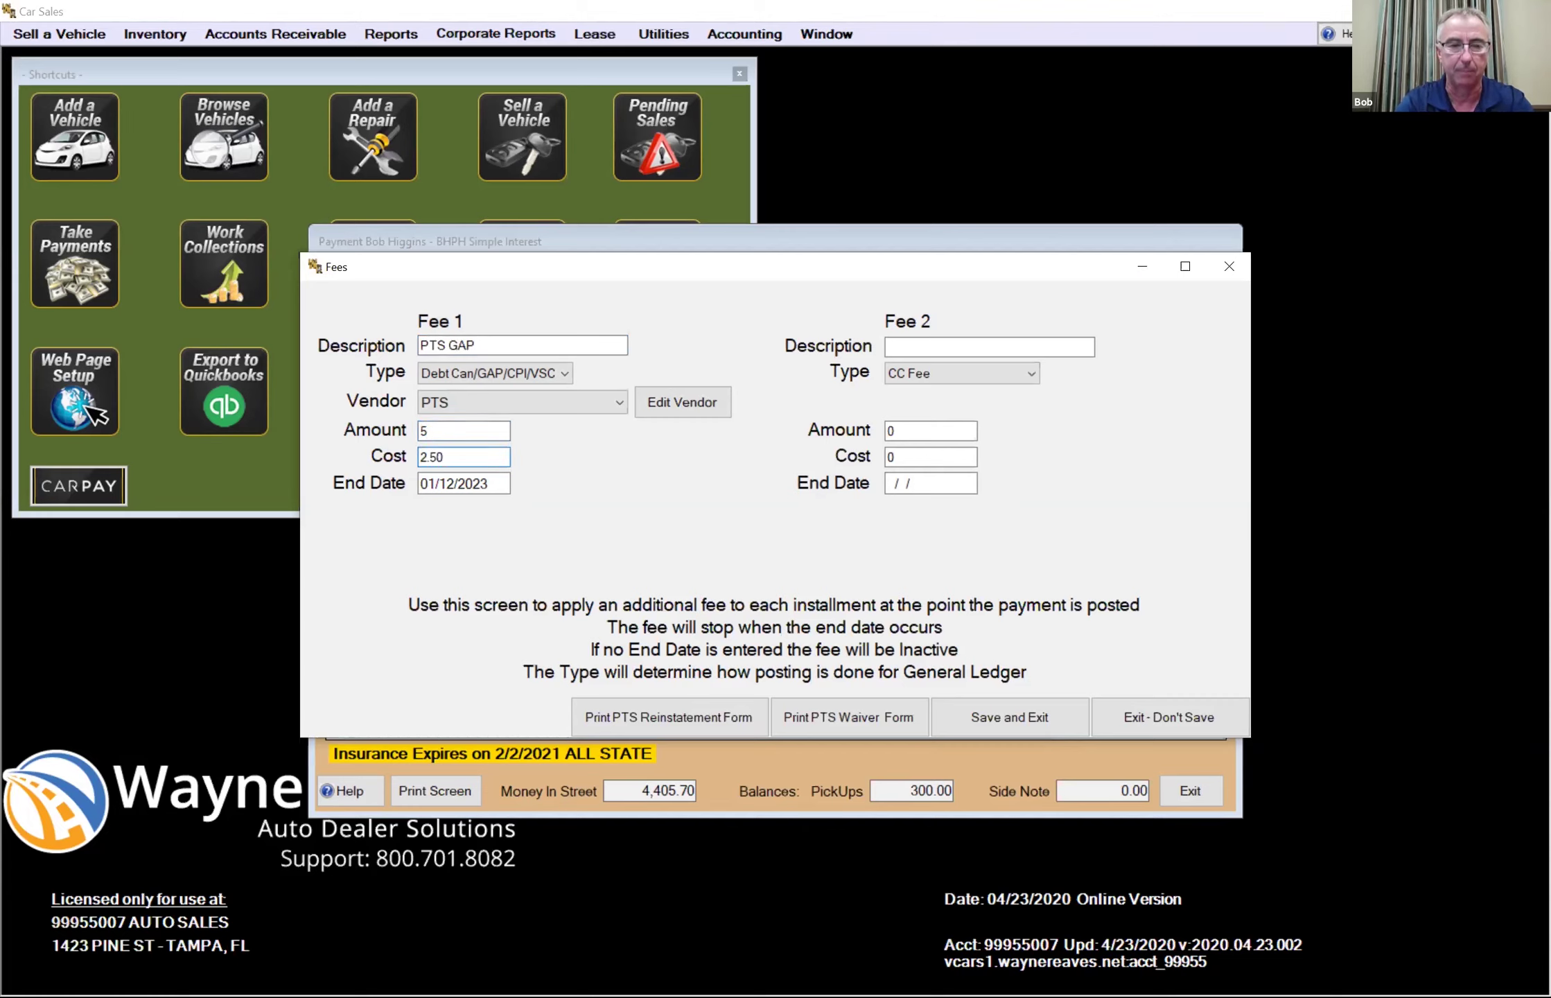
key(Tab)
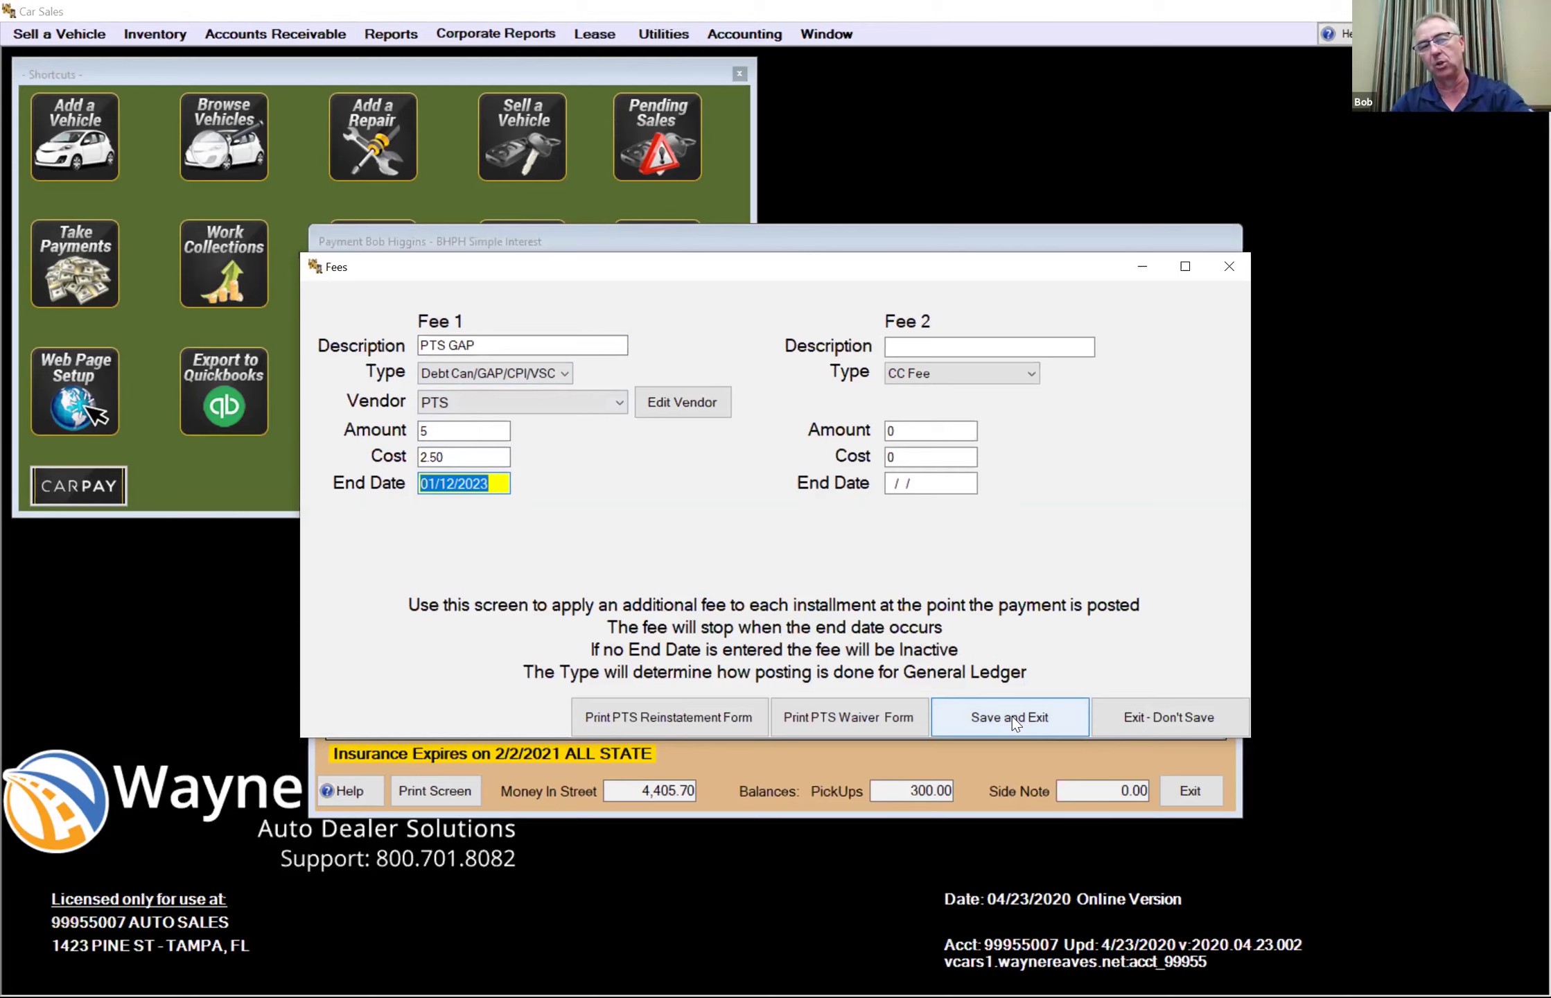
click(1144, 710)
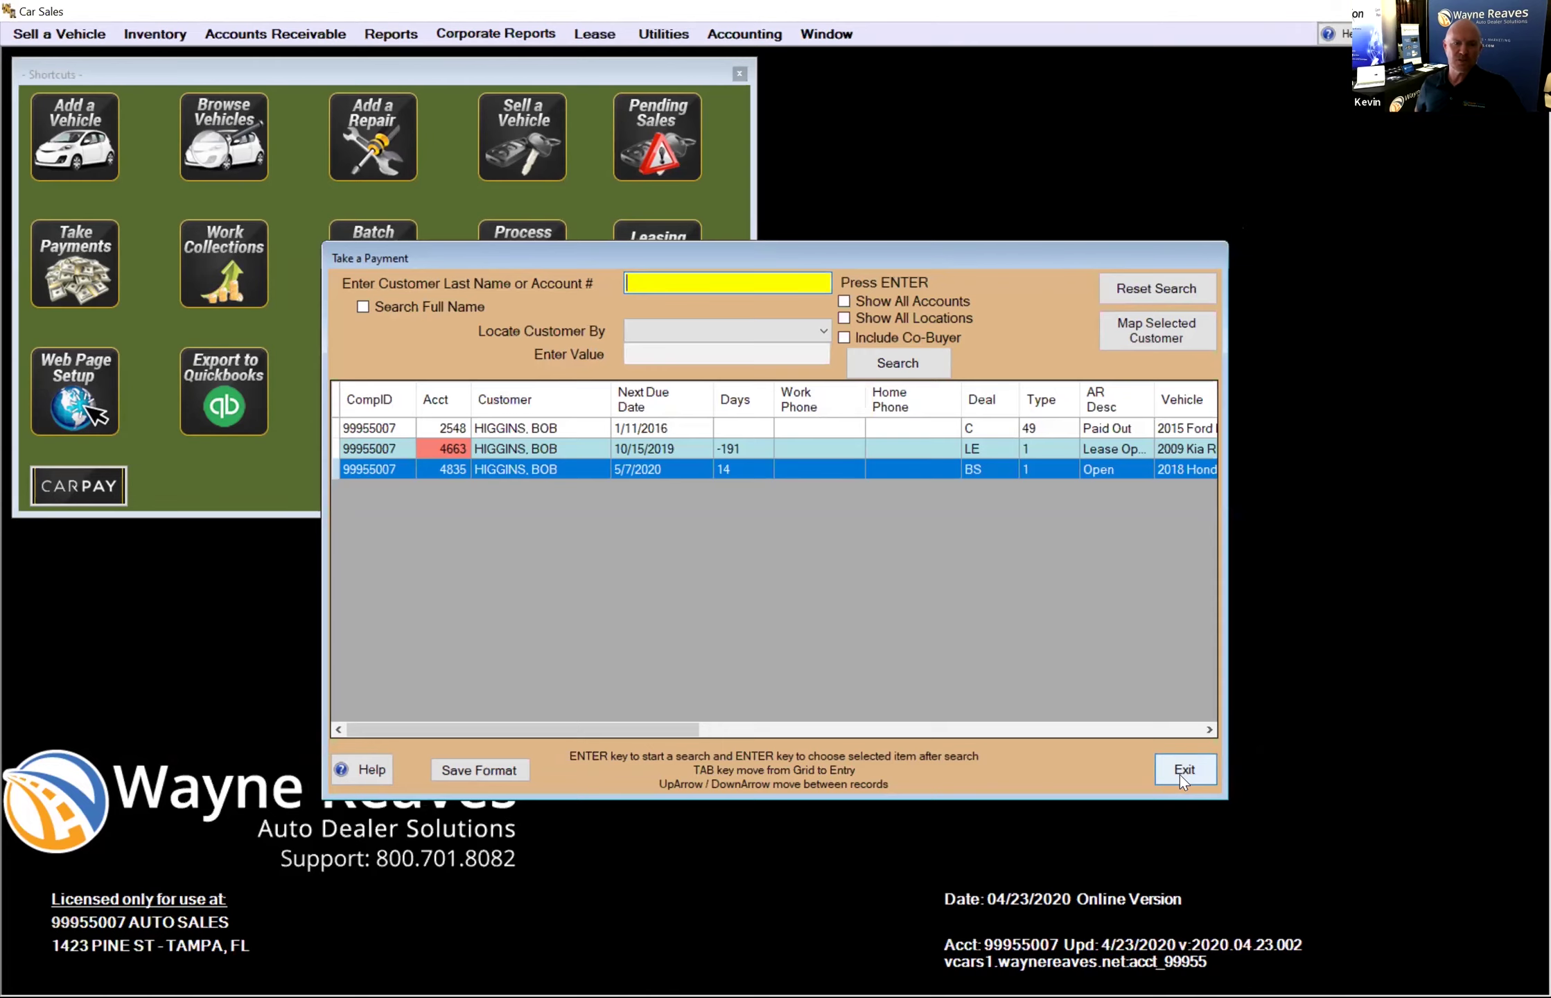
click(1178, 774)
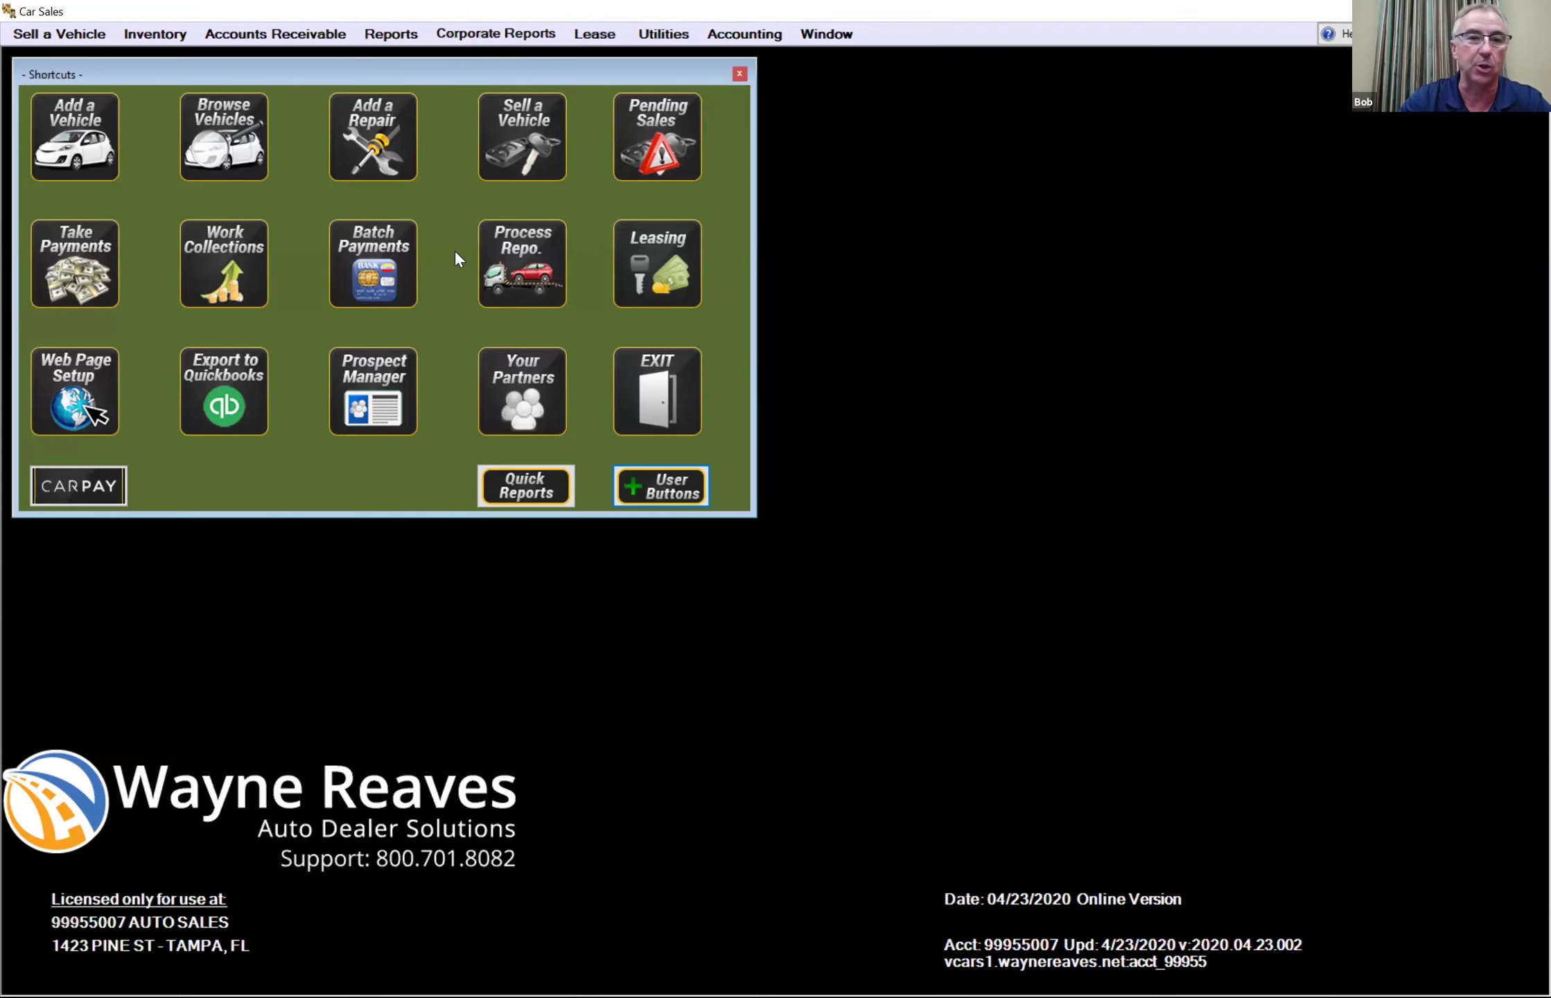
- Open Work Collections for car lot accounts and enable the new Collectors Work List and Collection Notes screens
click(295, 39)
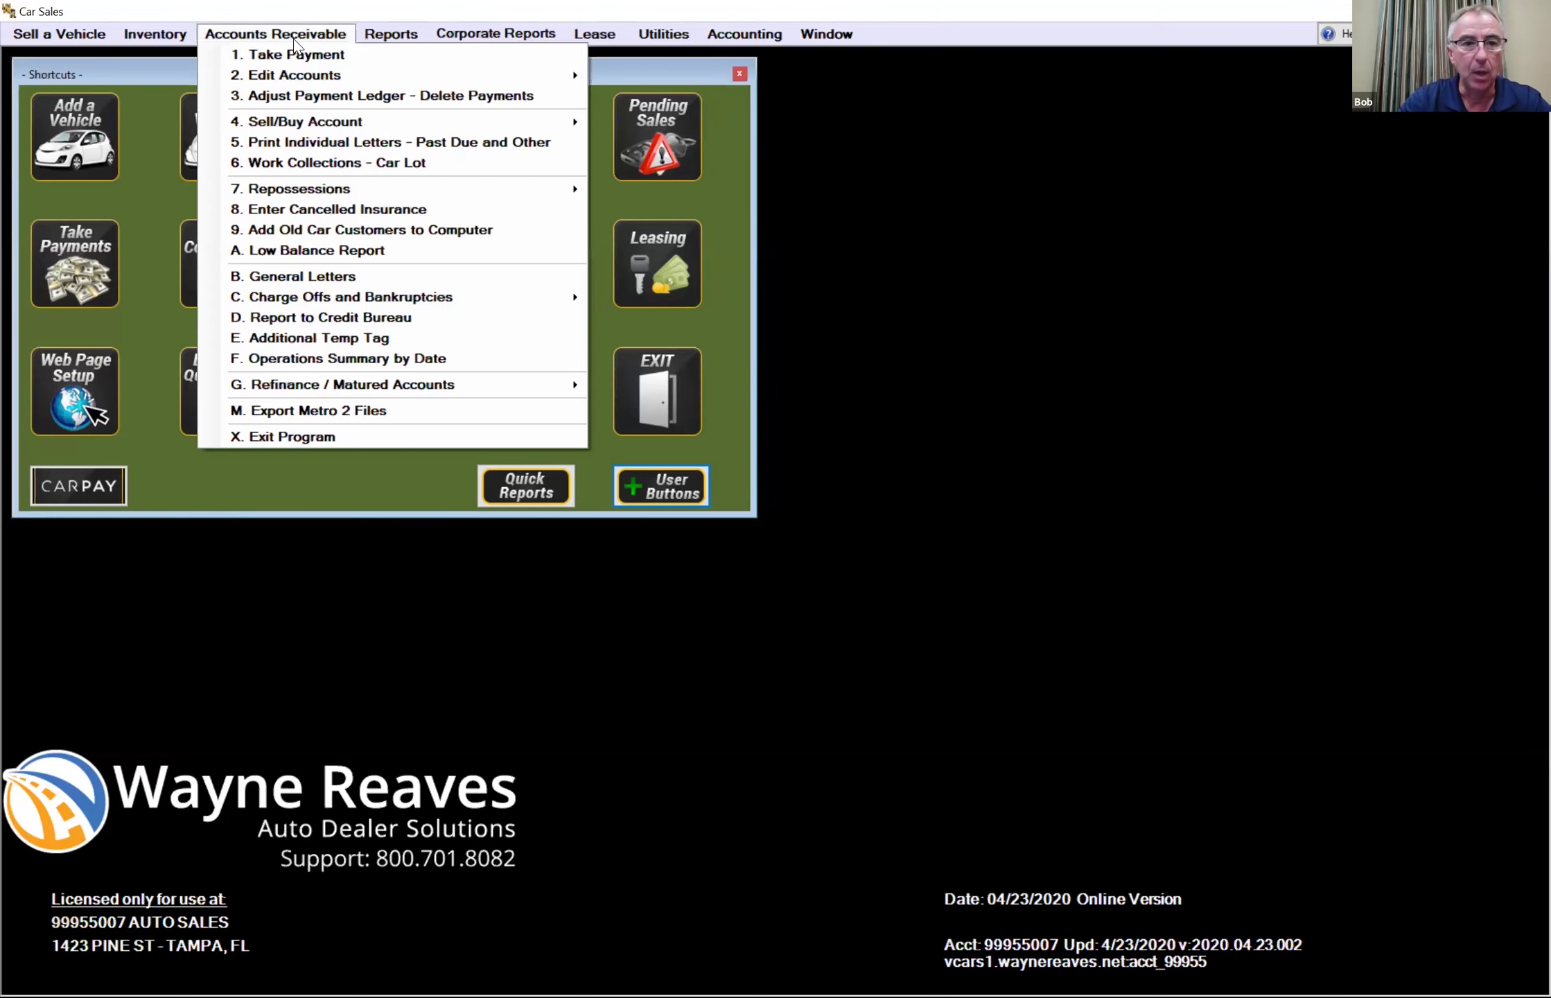
click(338, 164)
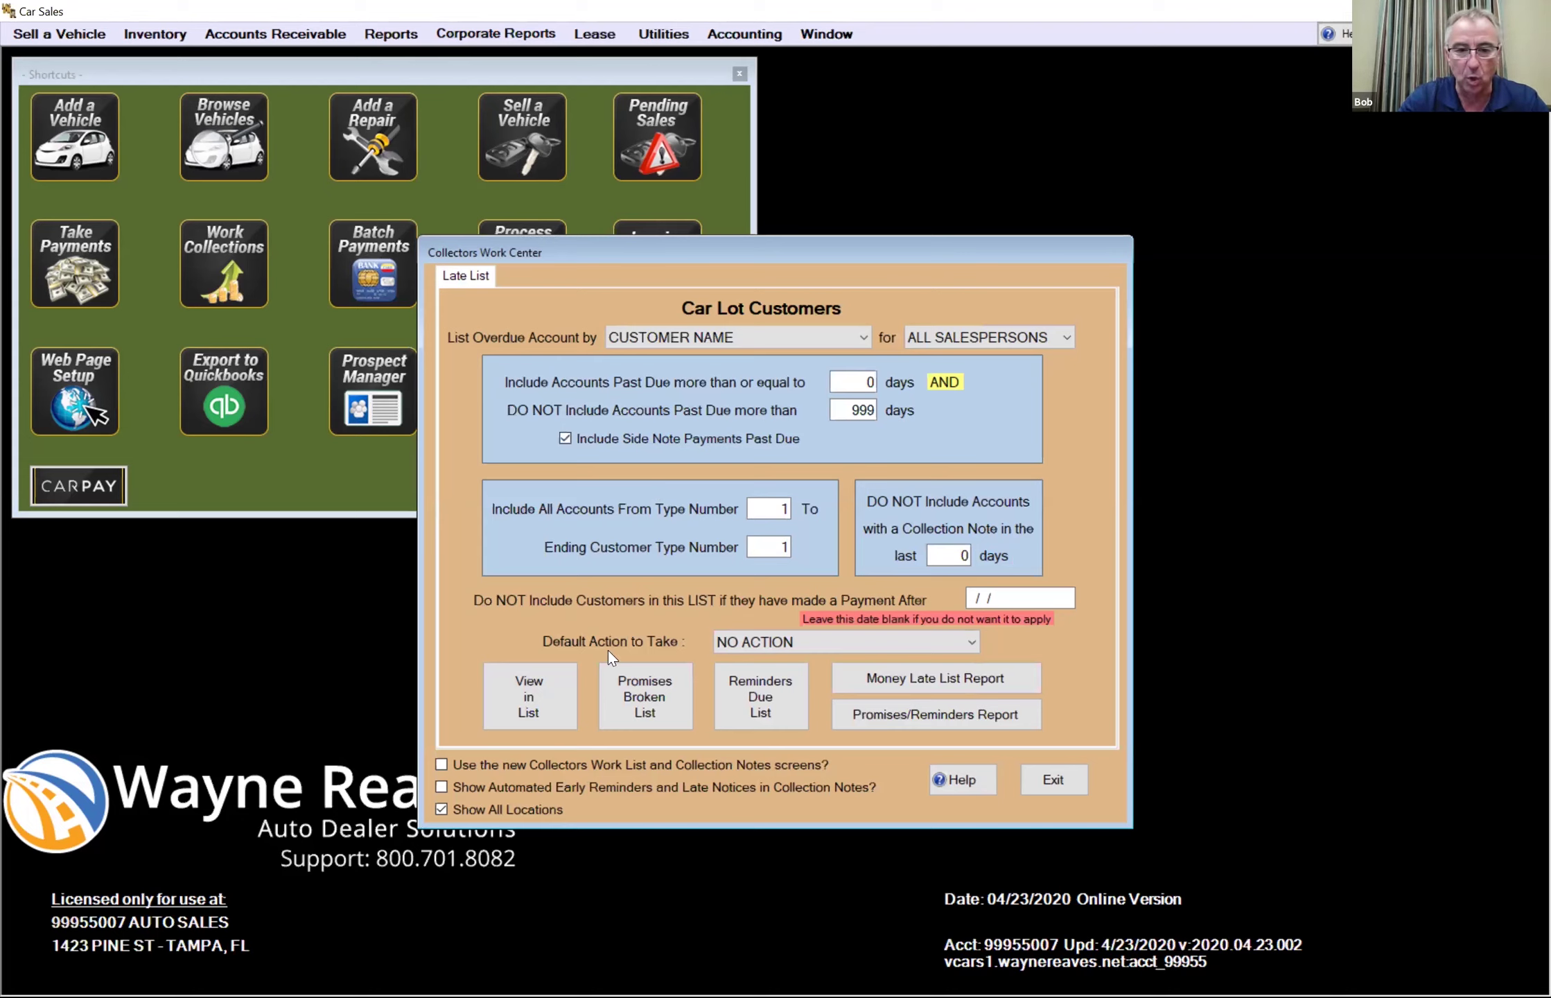
click(497, 767)
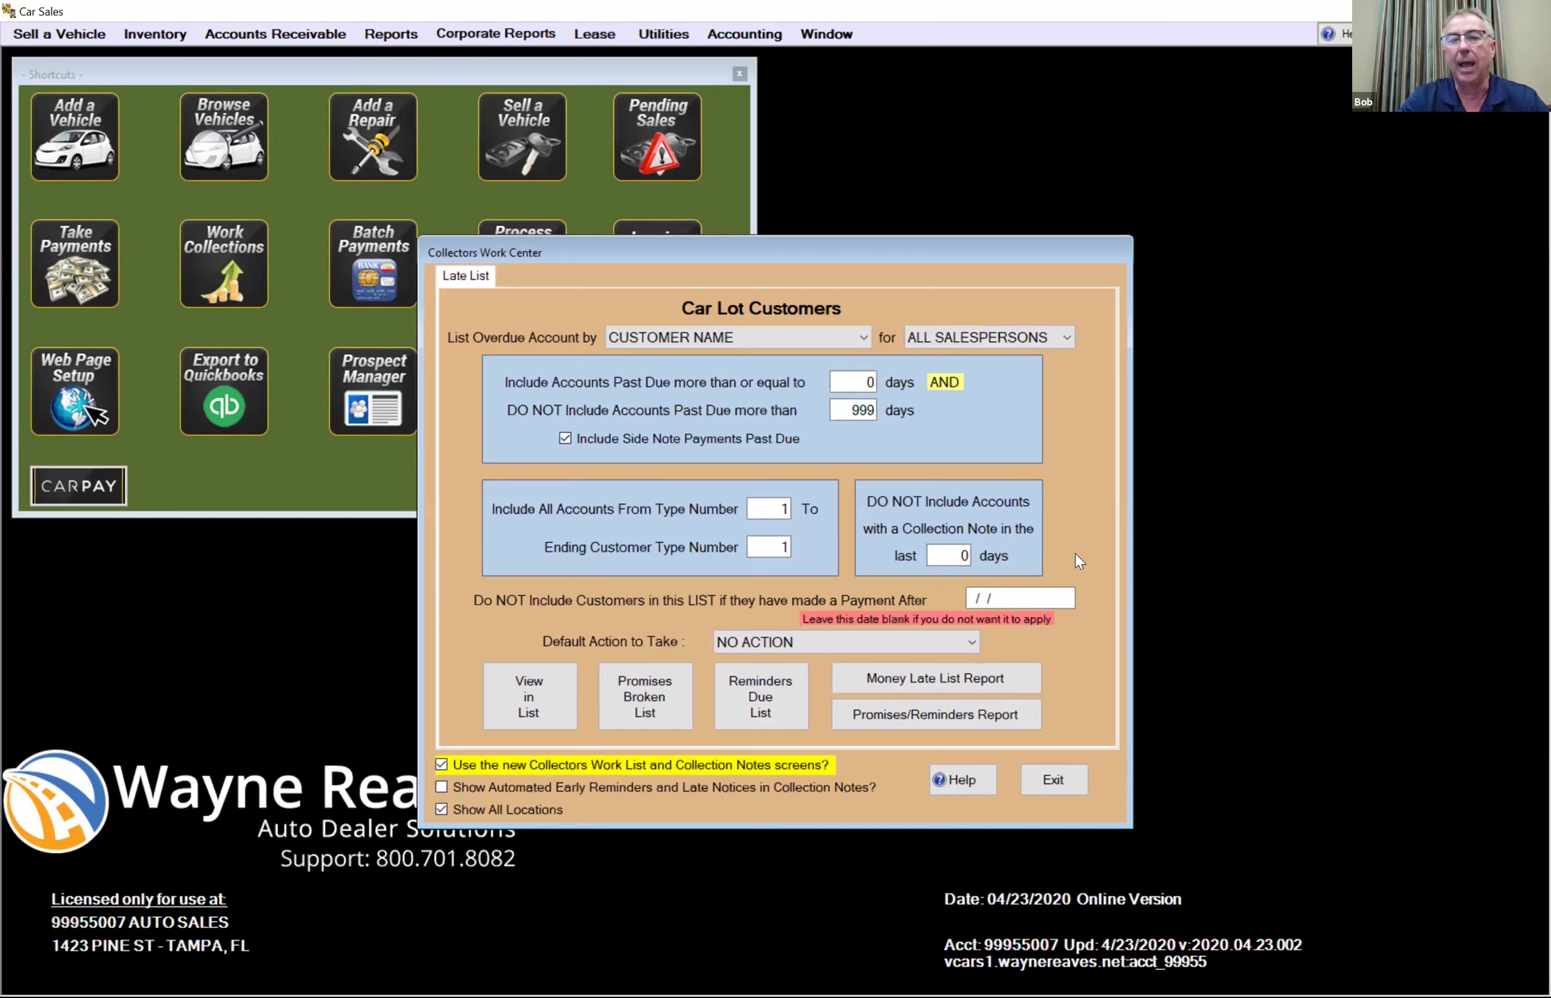
- Review the late list's sort order, past-due day range, account type and collection note filters
click(819, 338)
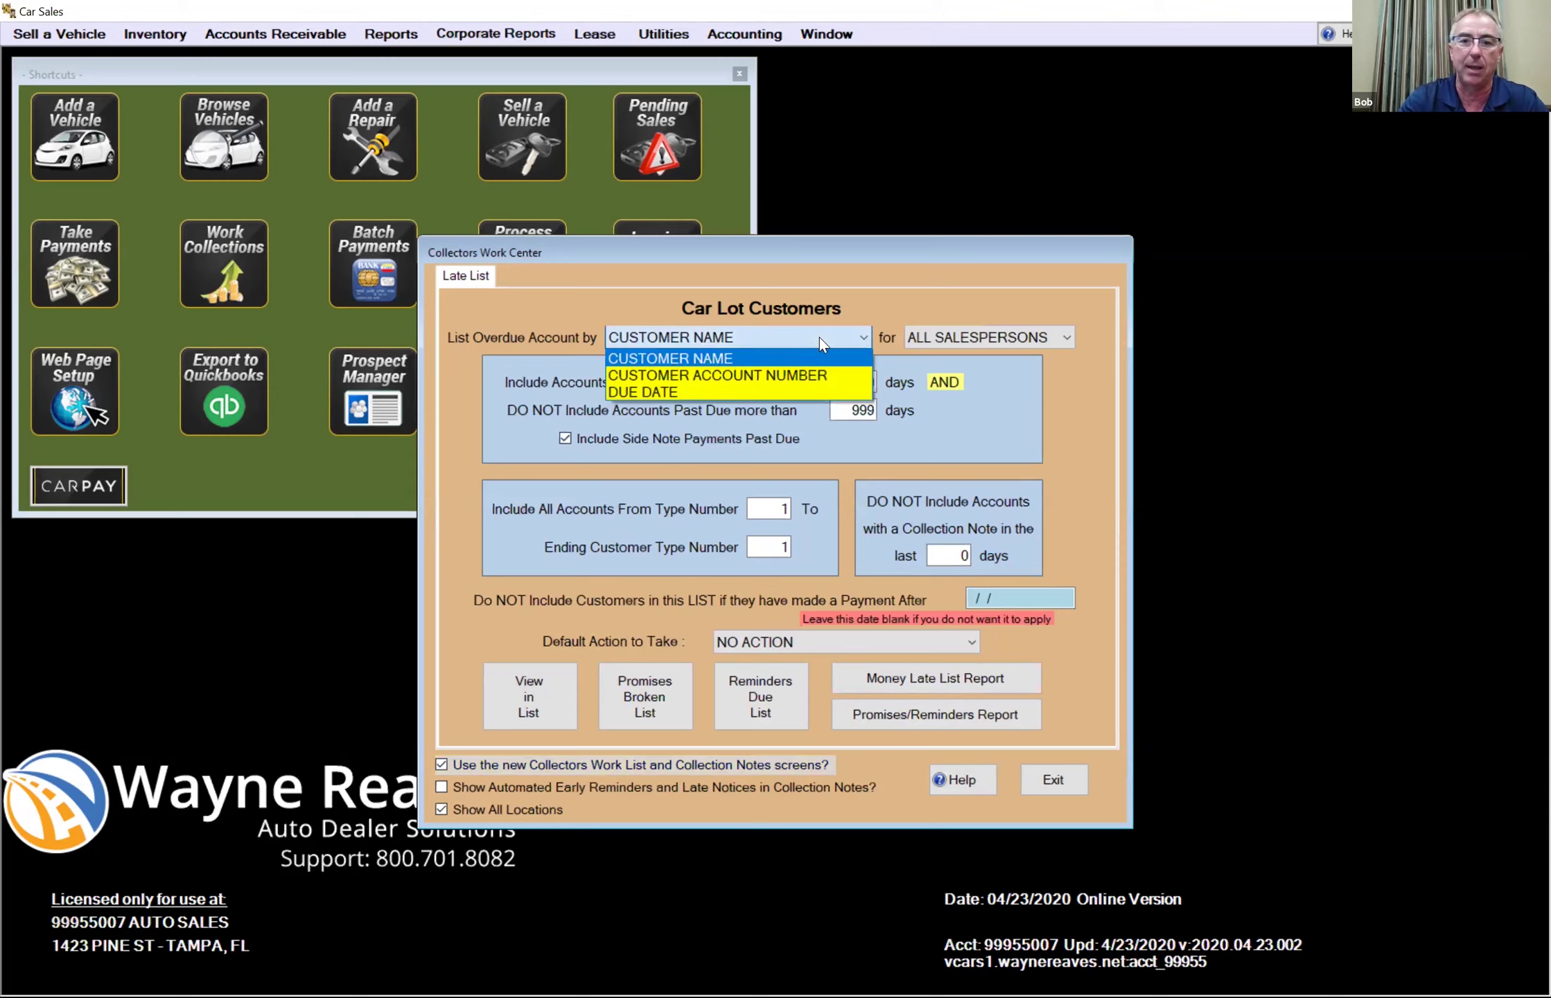
click(819, 338)
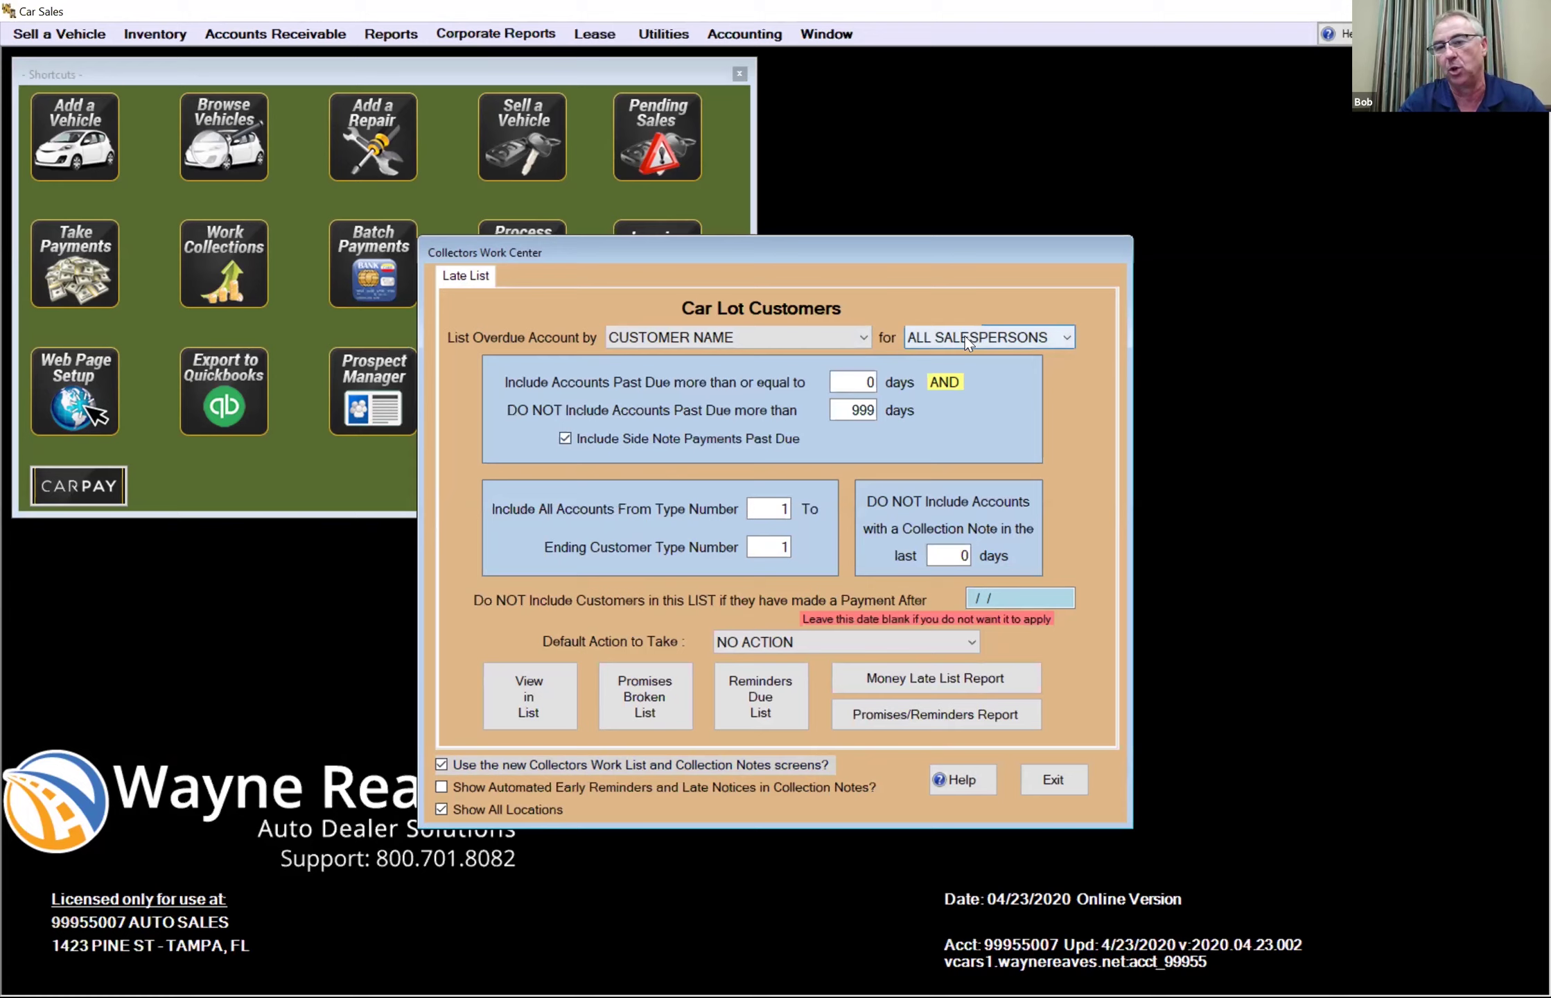
click(866, 381)
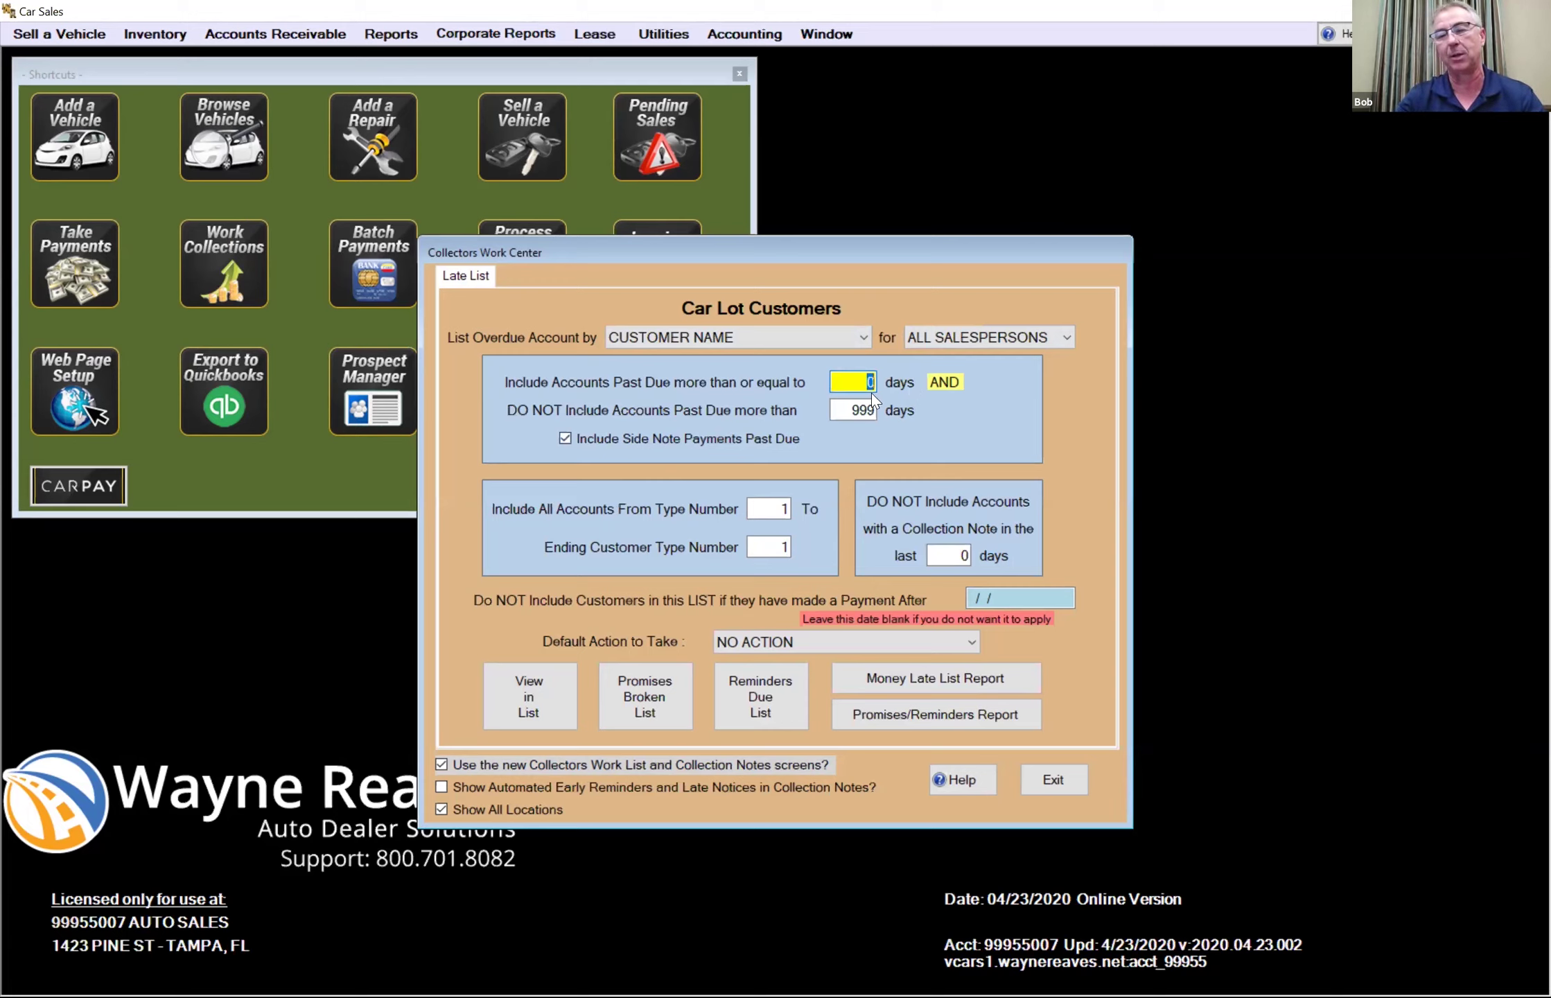
click(853, 410)
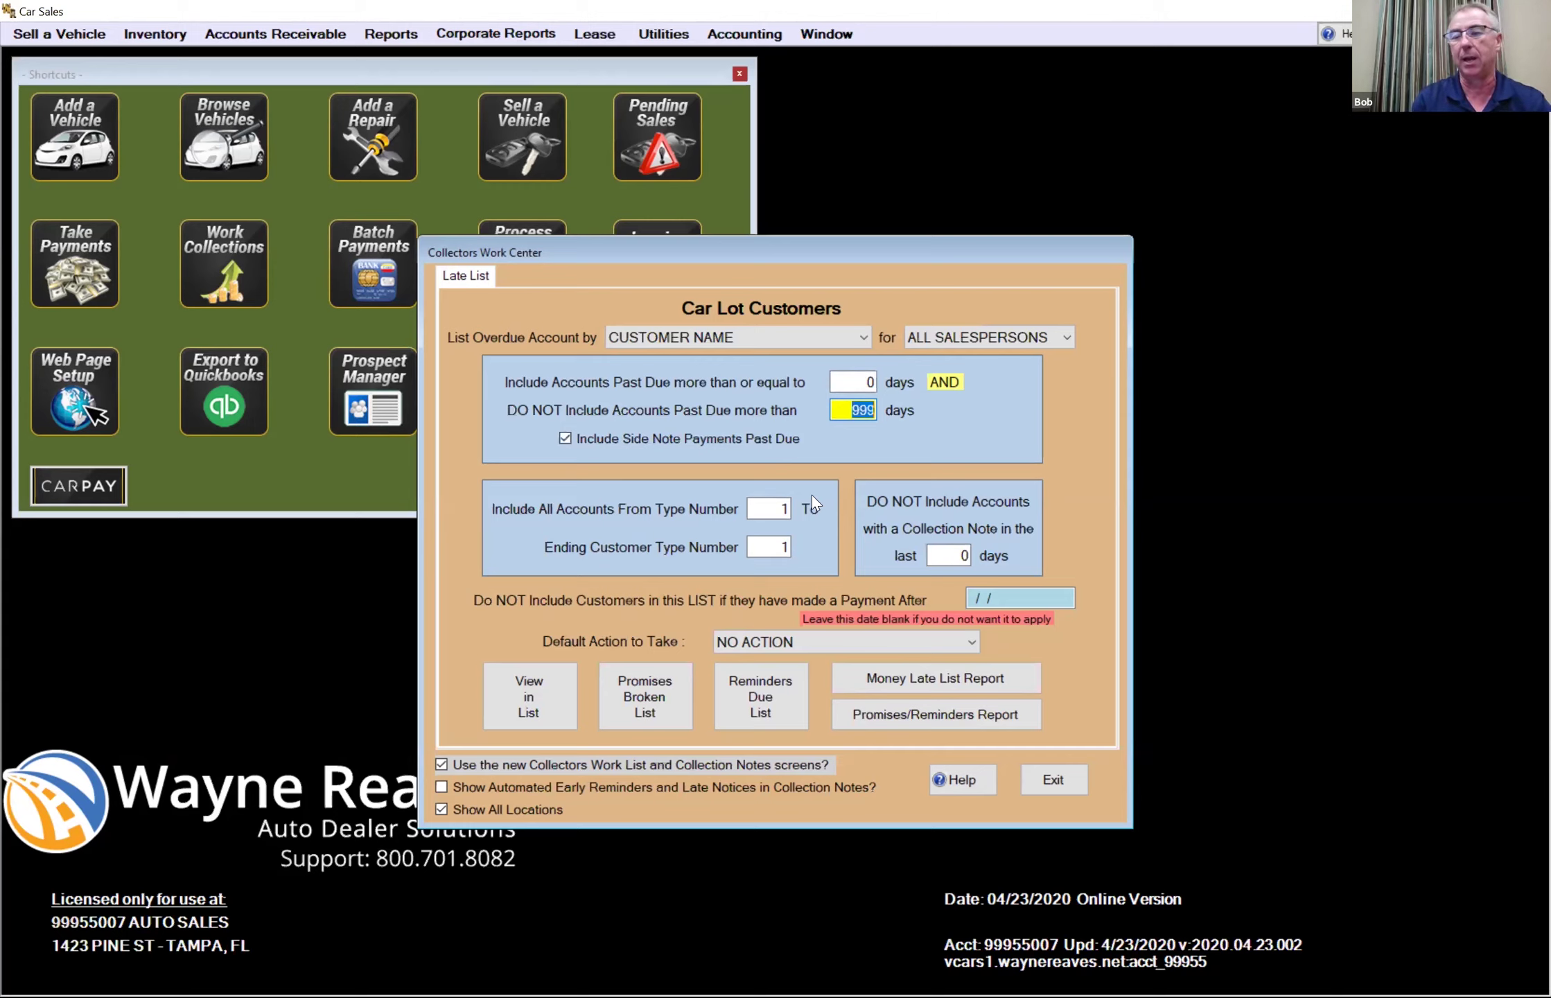
click(777, 501)
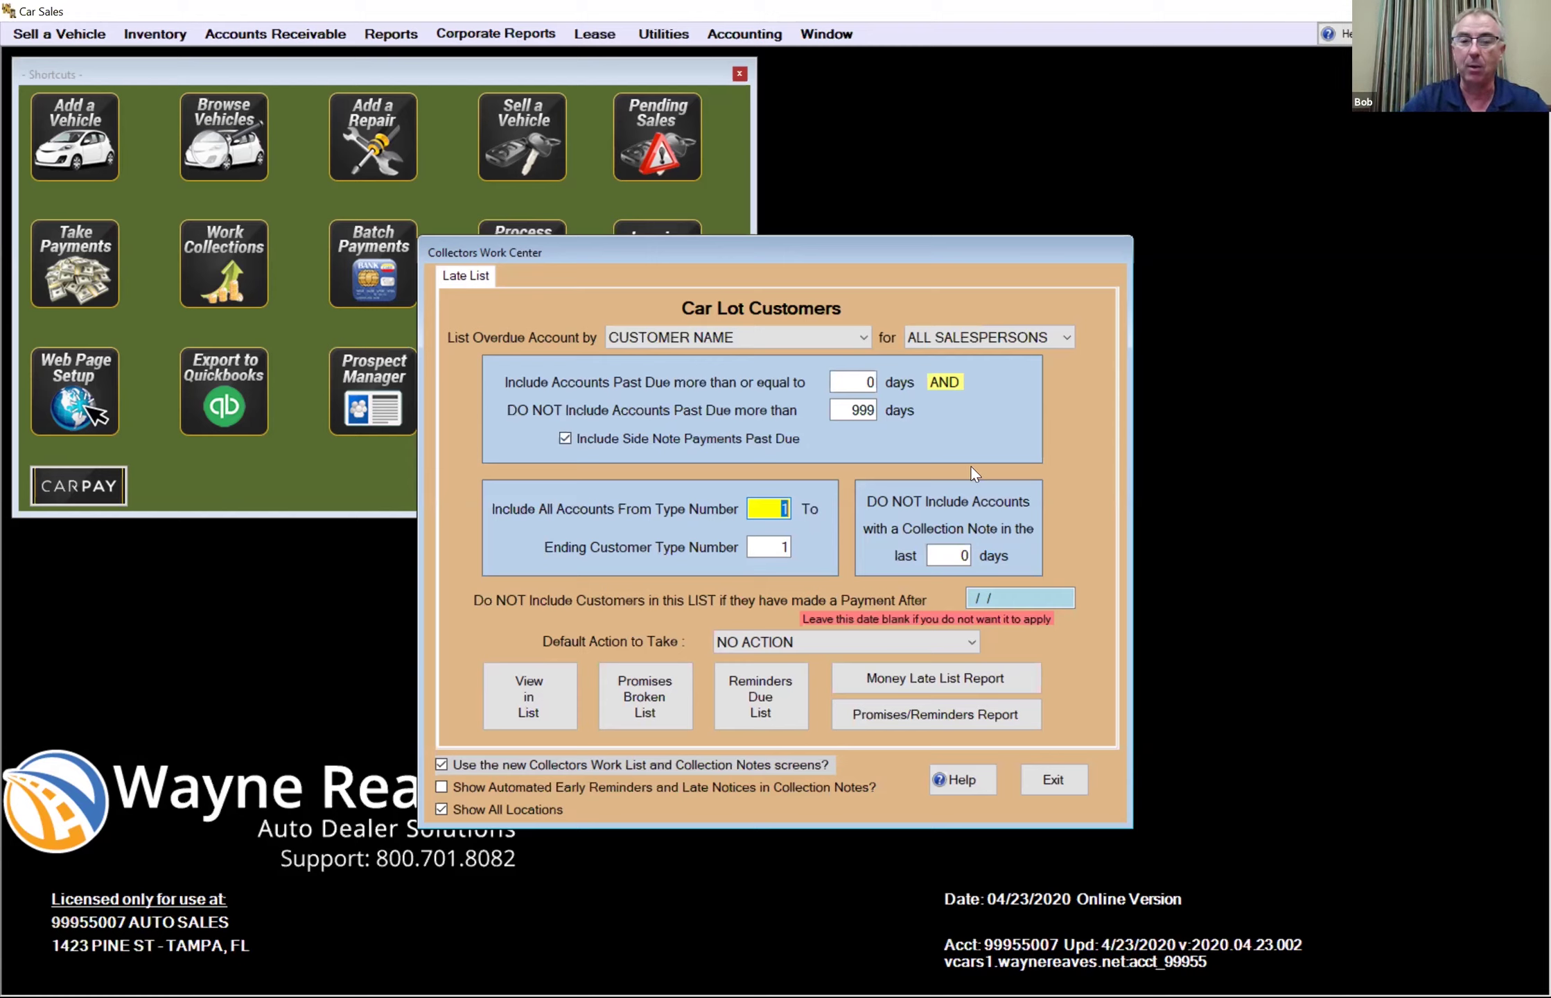
click(949, 555)
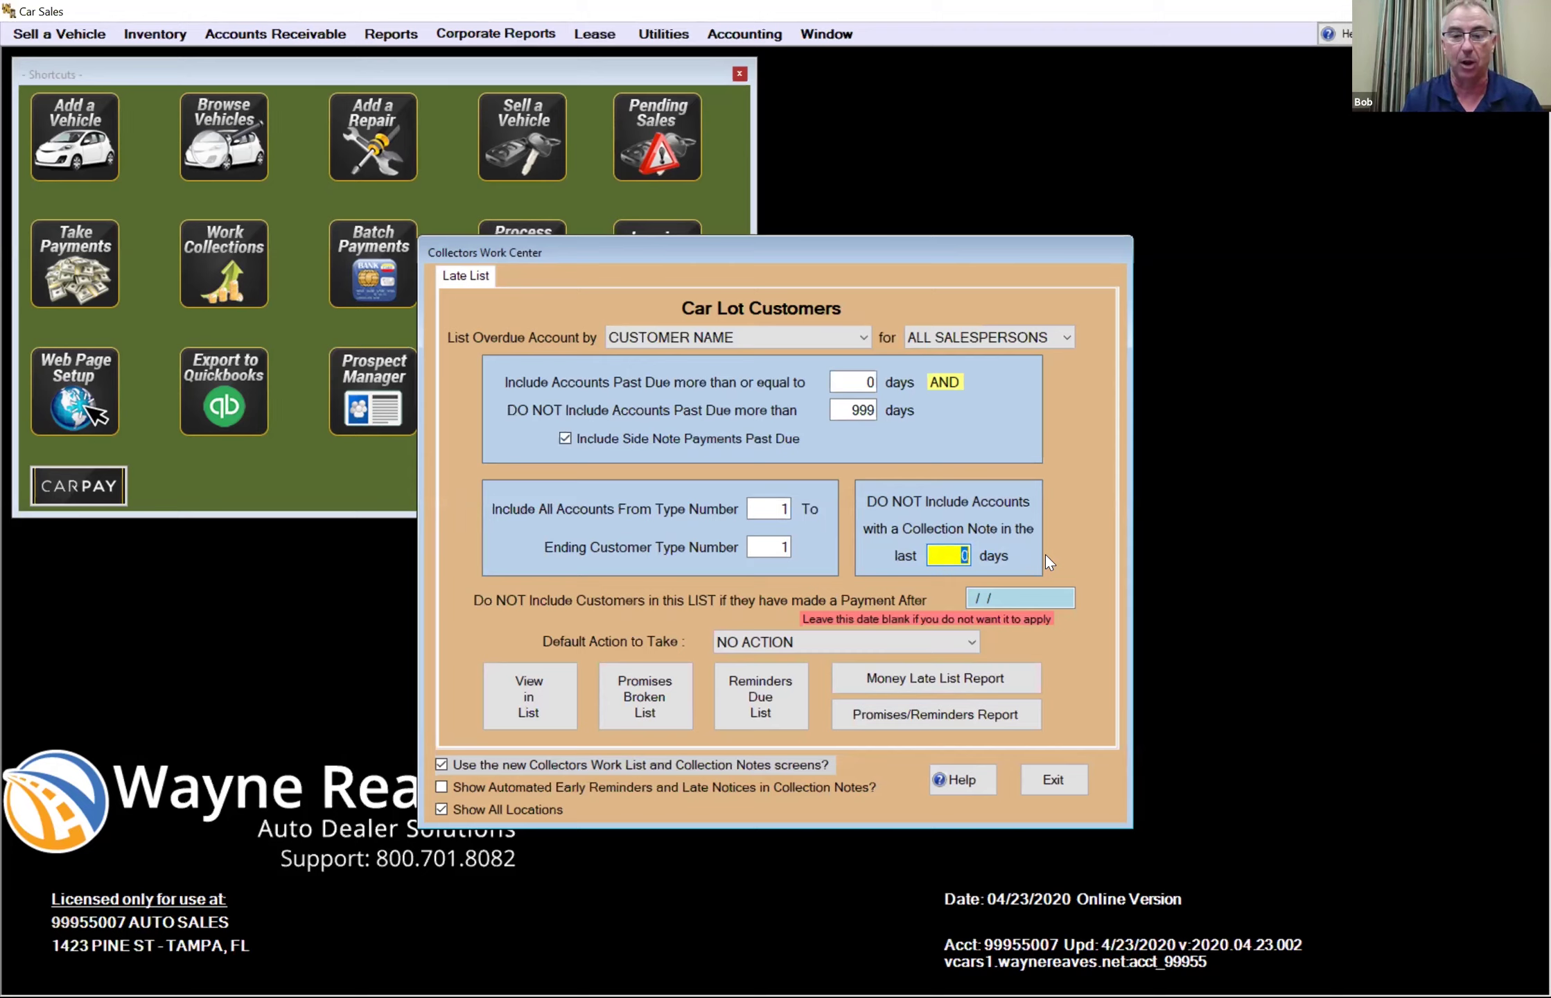
- Try THISWARNING and BHPHLATENOTICE as the default action for late accounts, and restore NO ACTION
click(972, 642)
click(972, 645)
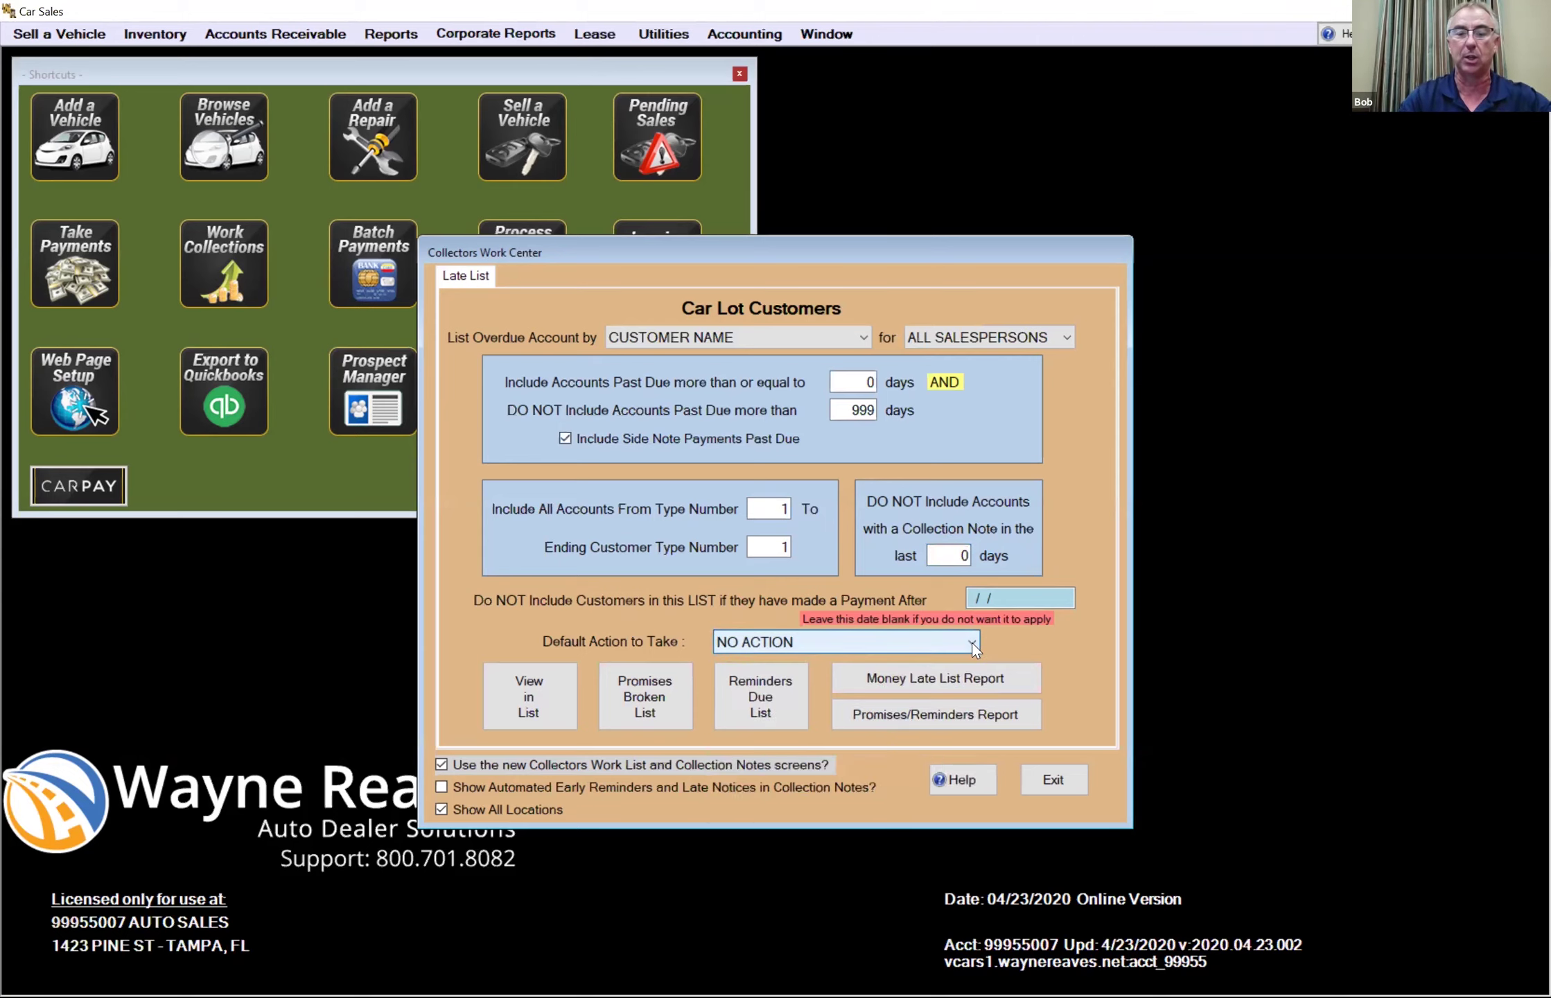
click(971, 643)
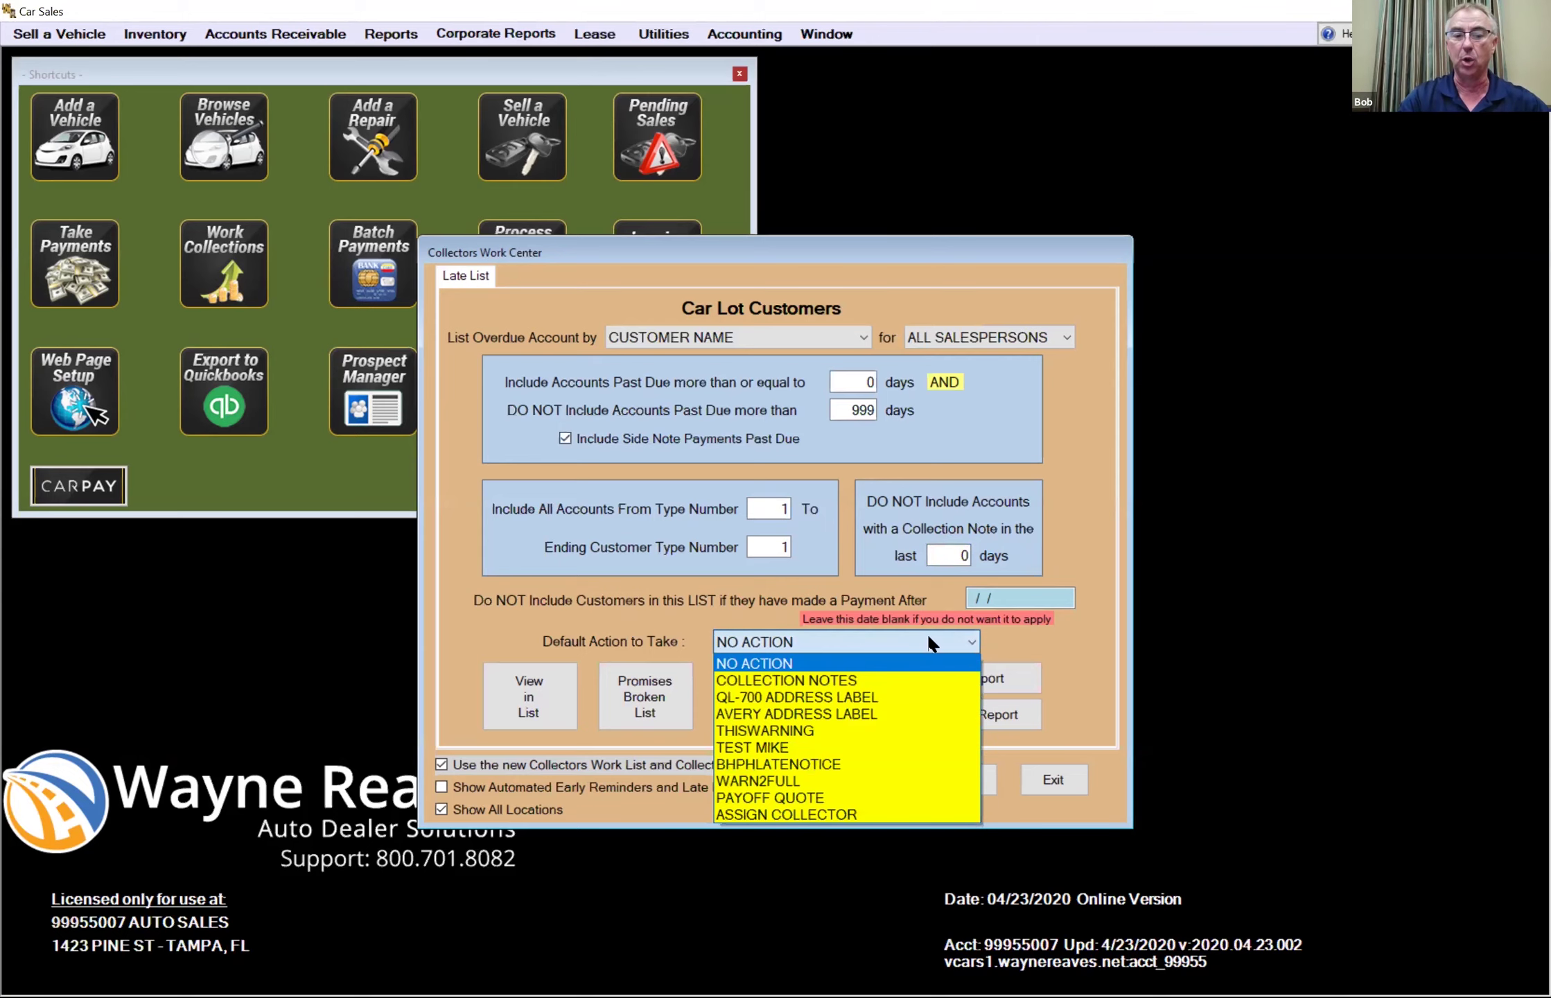
click(866, 728)
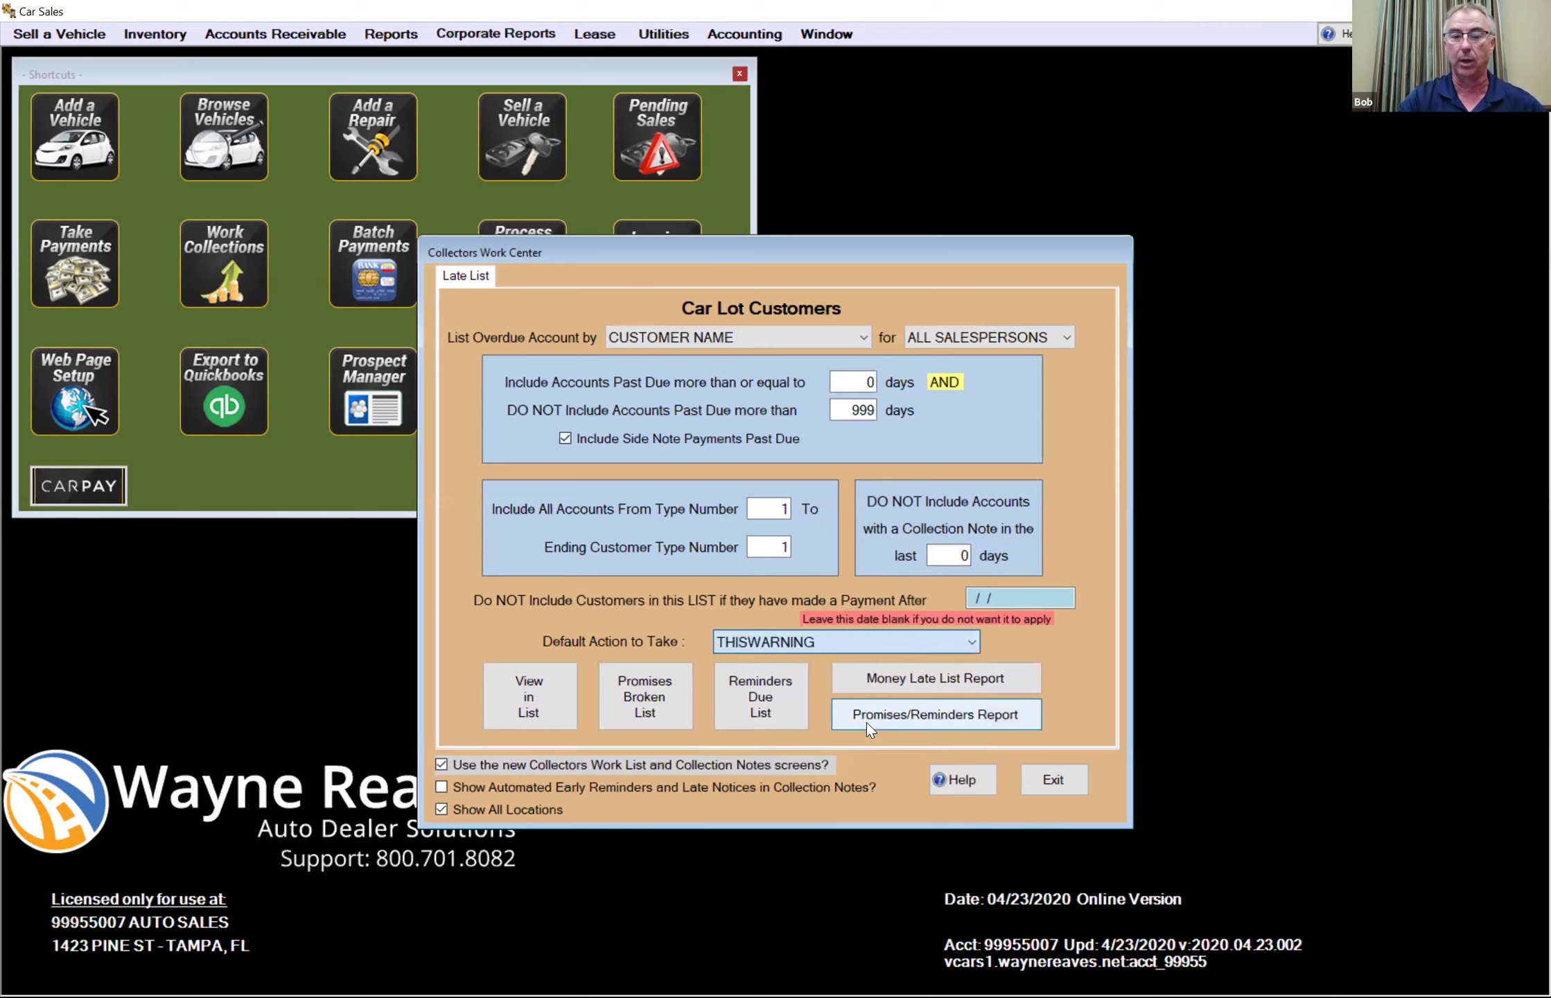
click(969, 643)
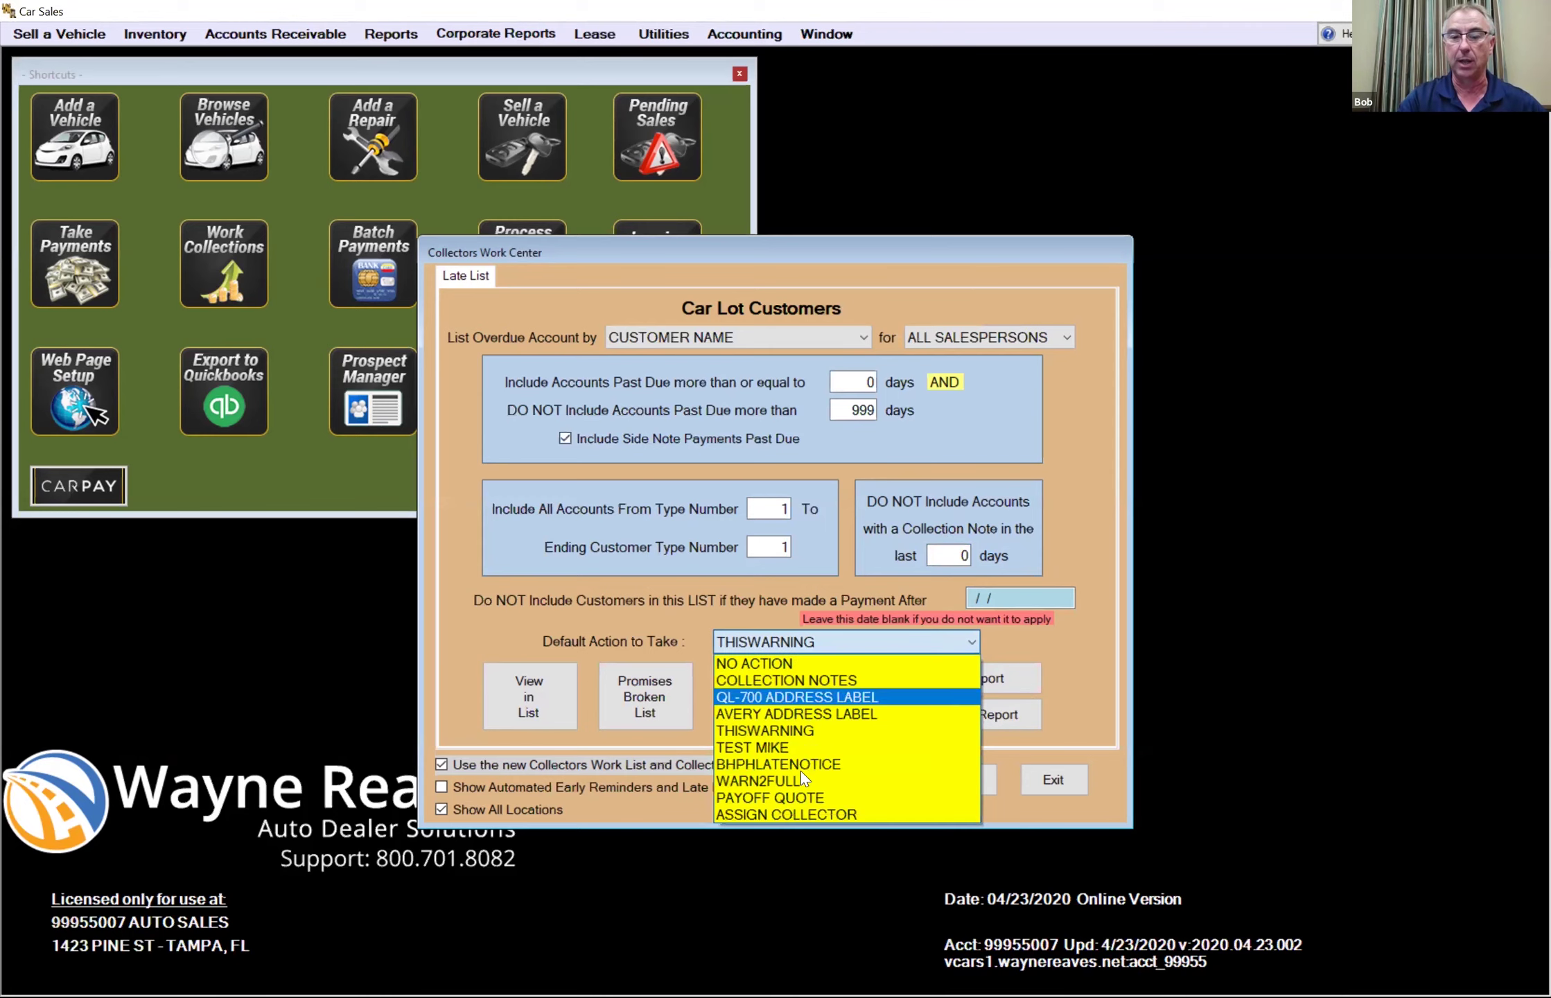
click(812, 764)
click(969, 642)
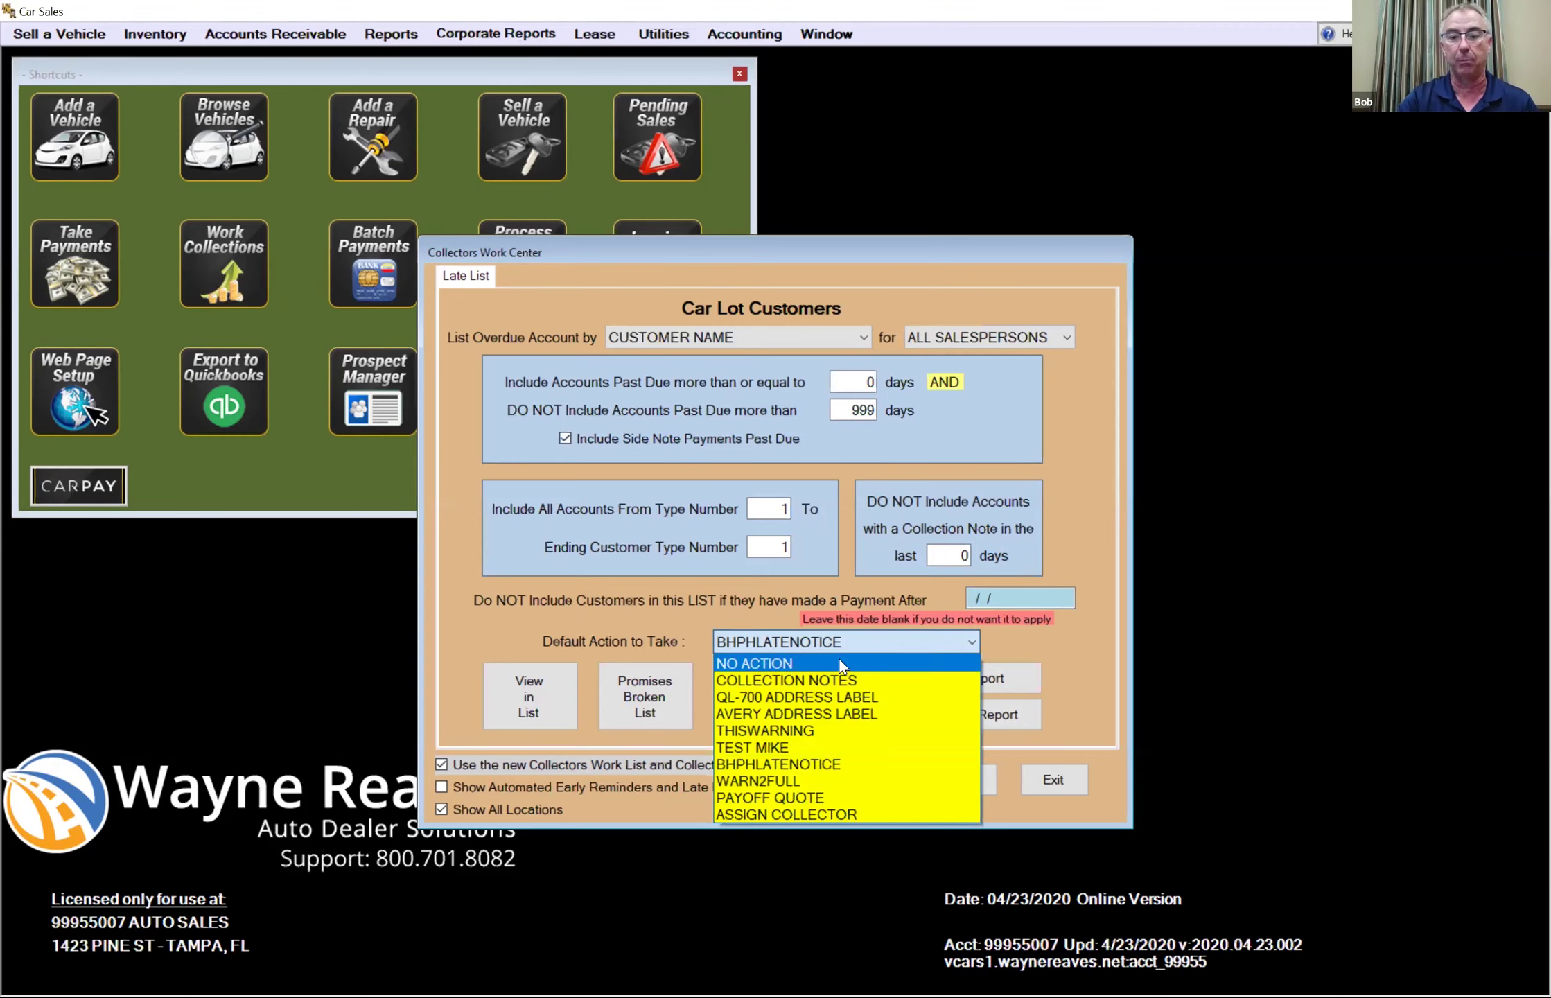
click(839, 663)
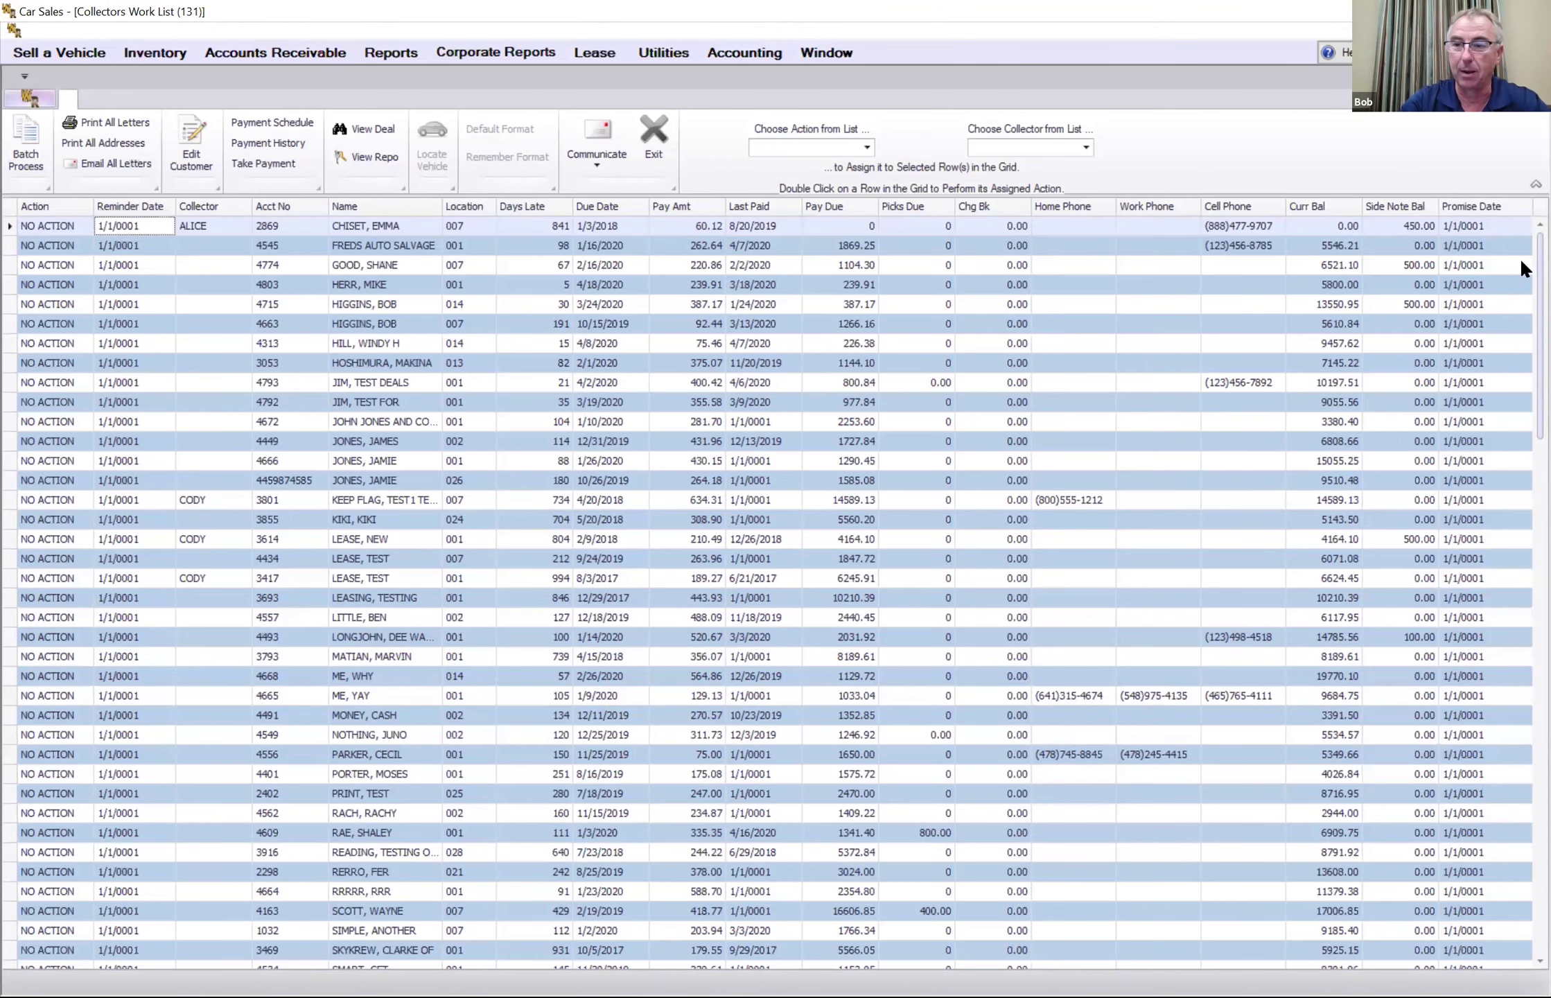
- Look through the Collectors Work List and examine the communication options for the location 014 account that is 313 days late
scroll(1521, 327, down, 2)
scroll(1519, 416, down, 2)
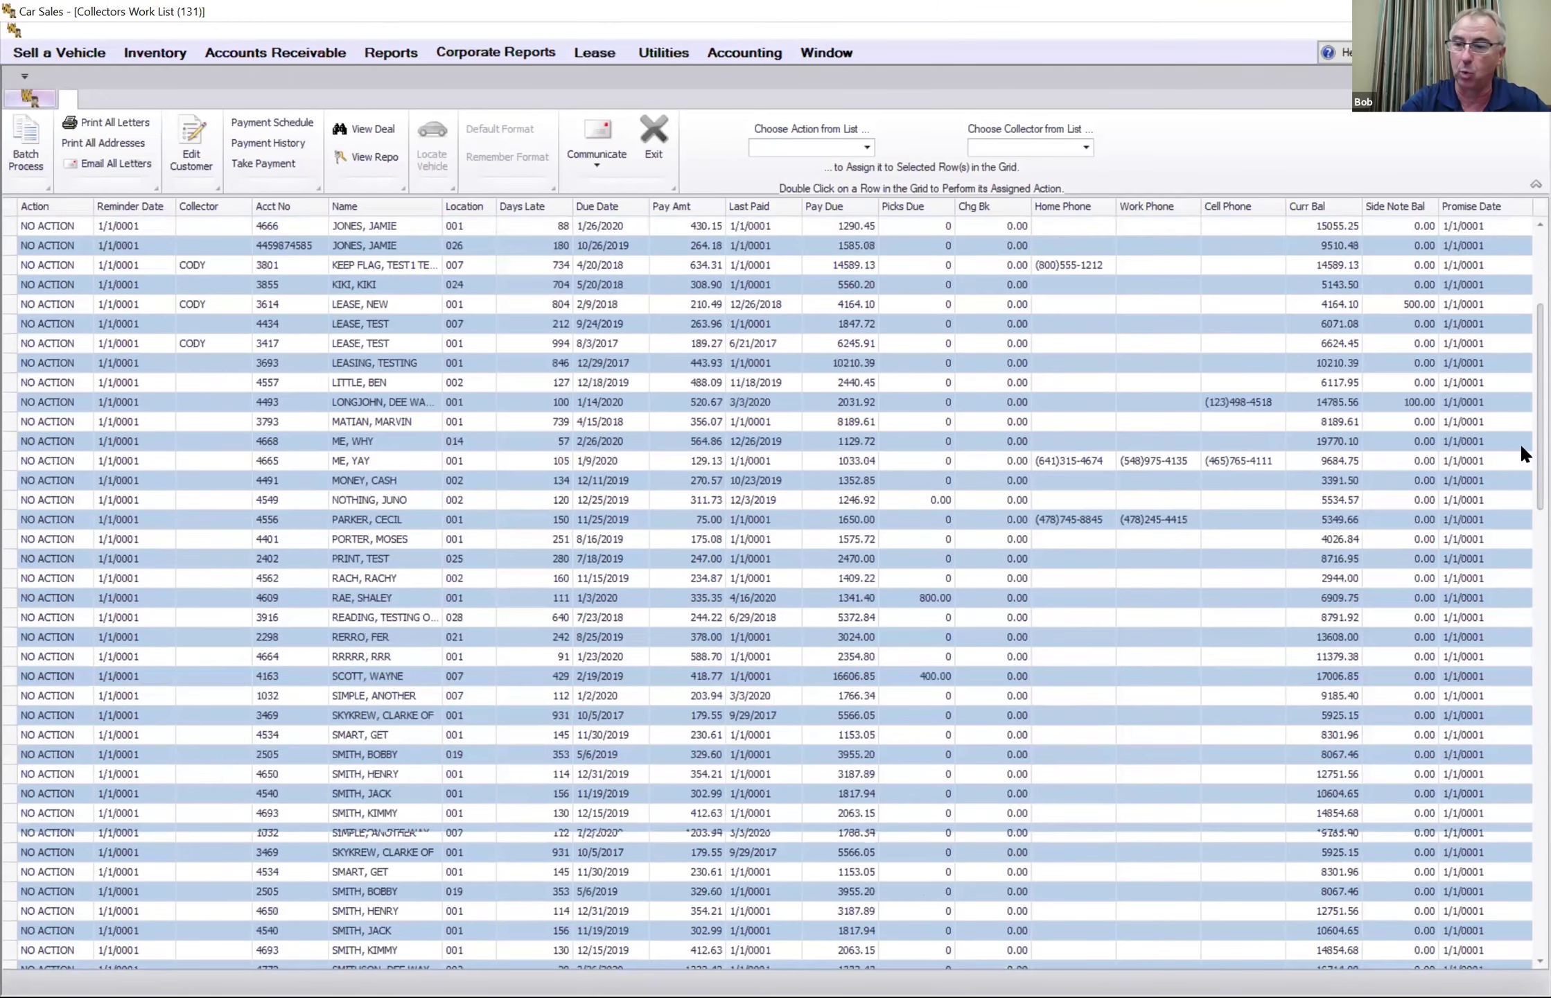
scroll(1521, 771, down, 8)
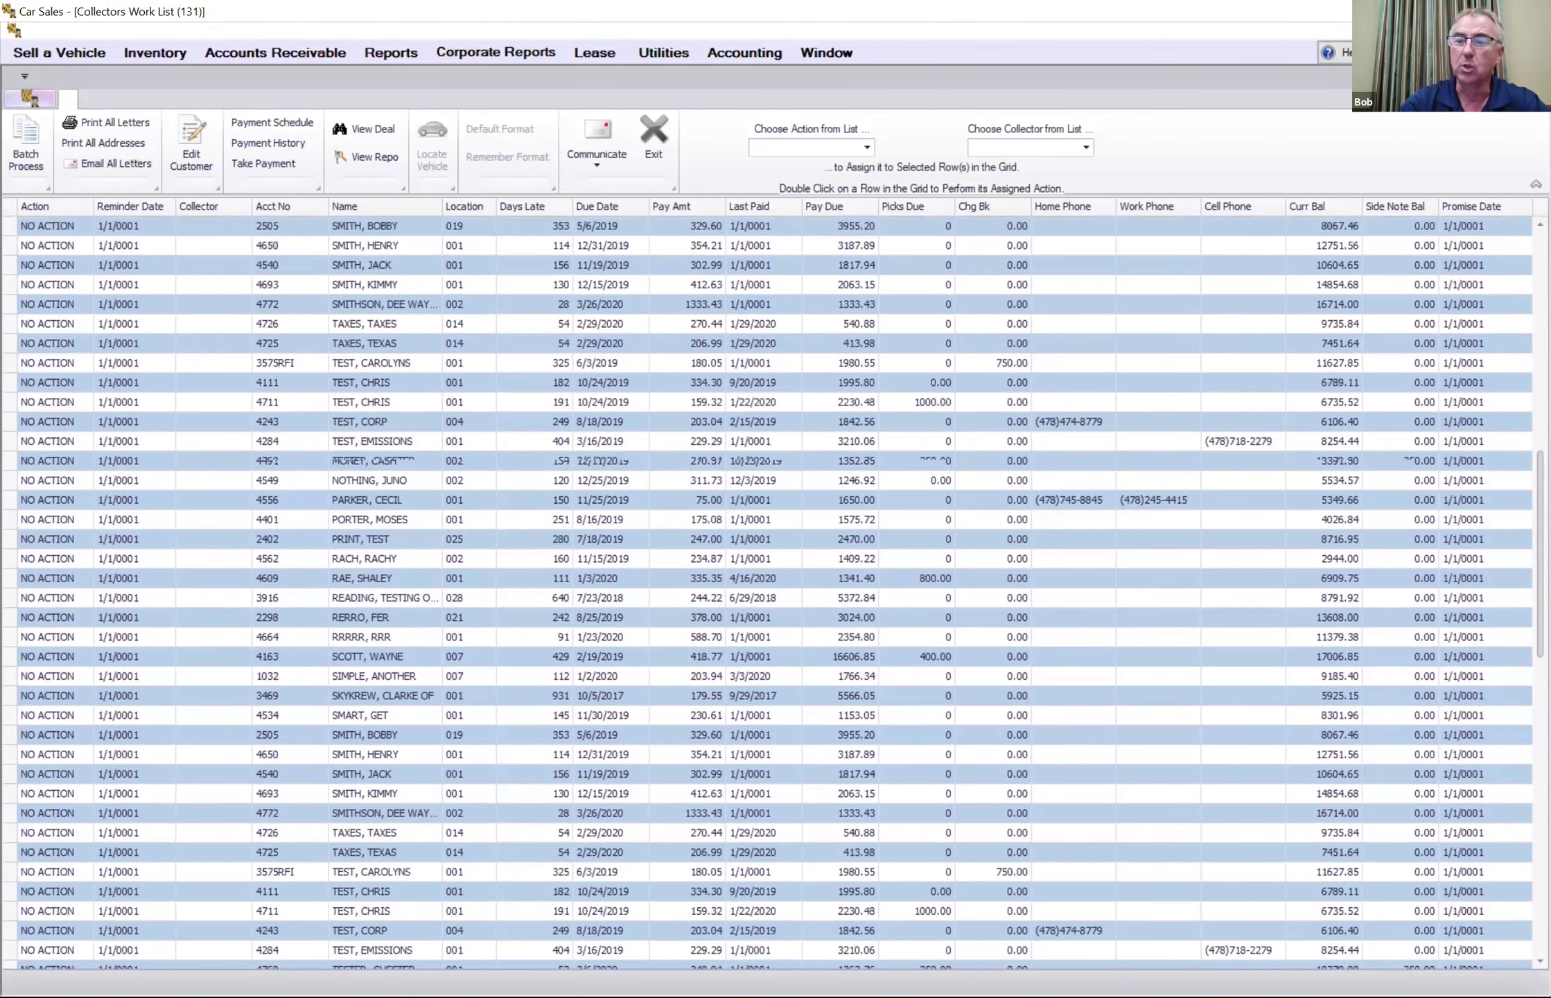
scroll(774, 596, down, 8)
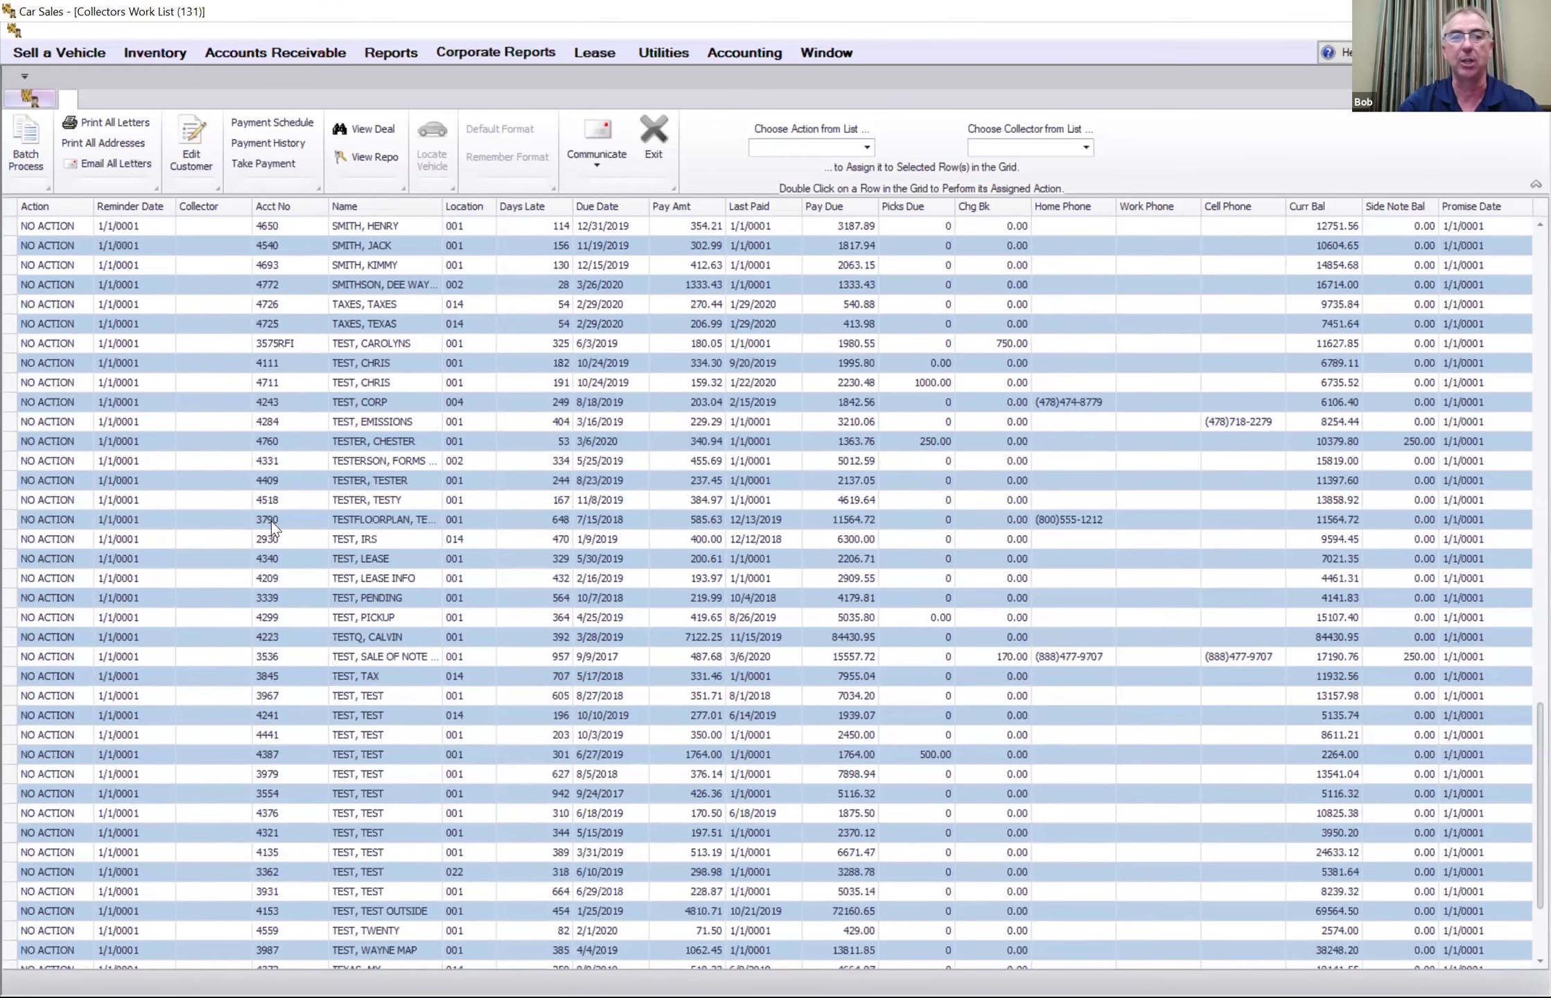
scroll(272, 521, down, 15)
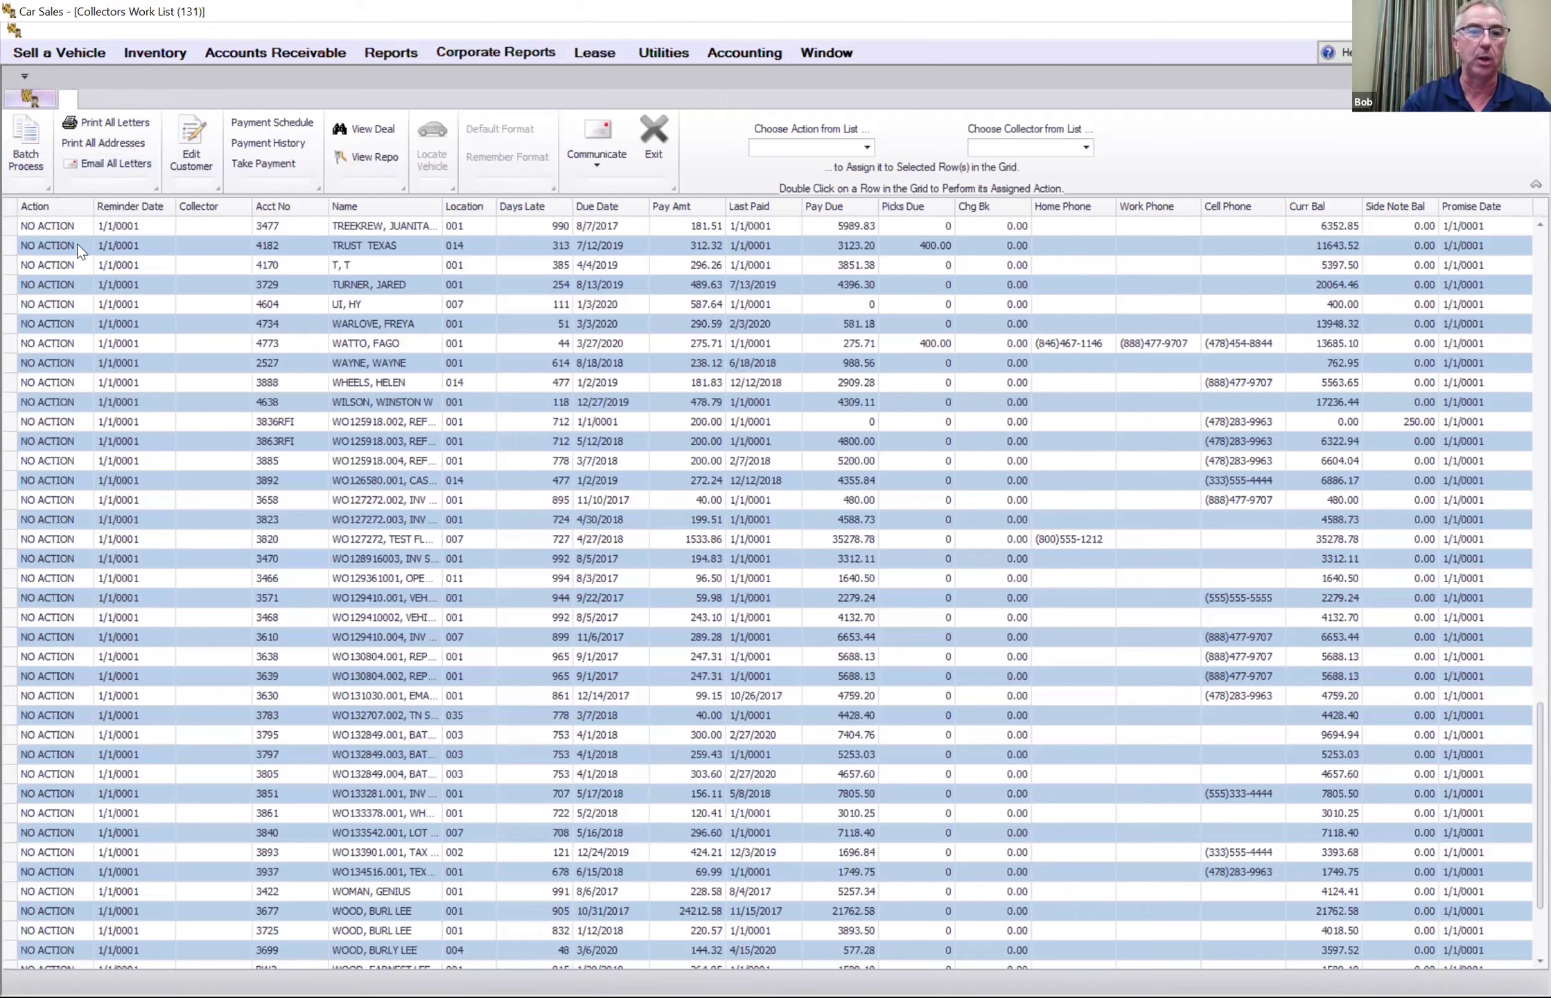
click(42, 245)
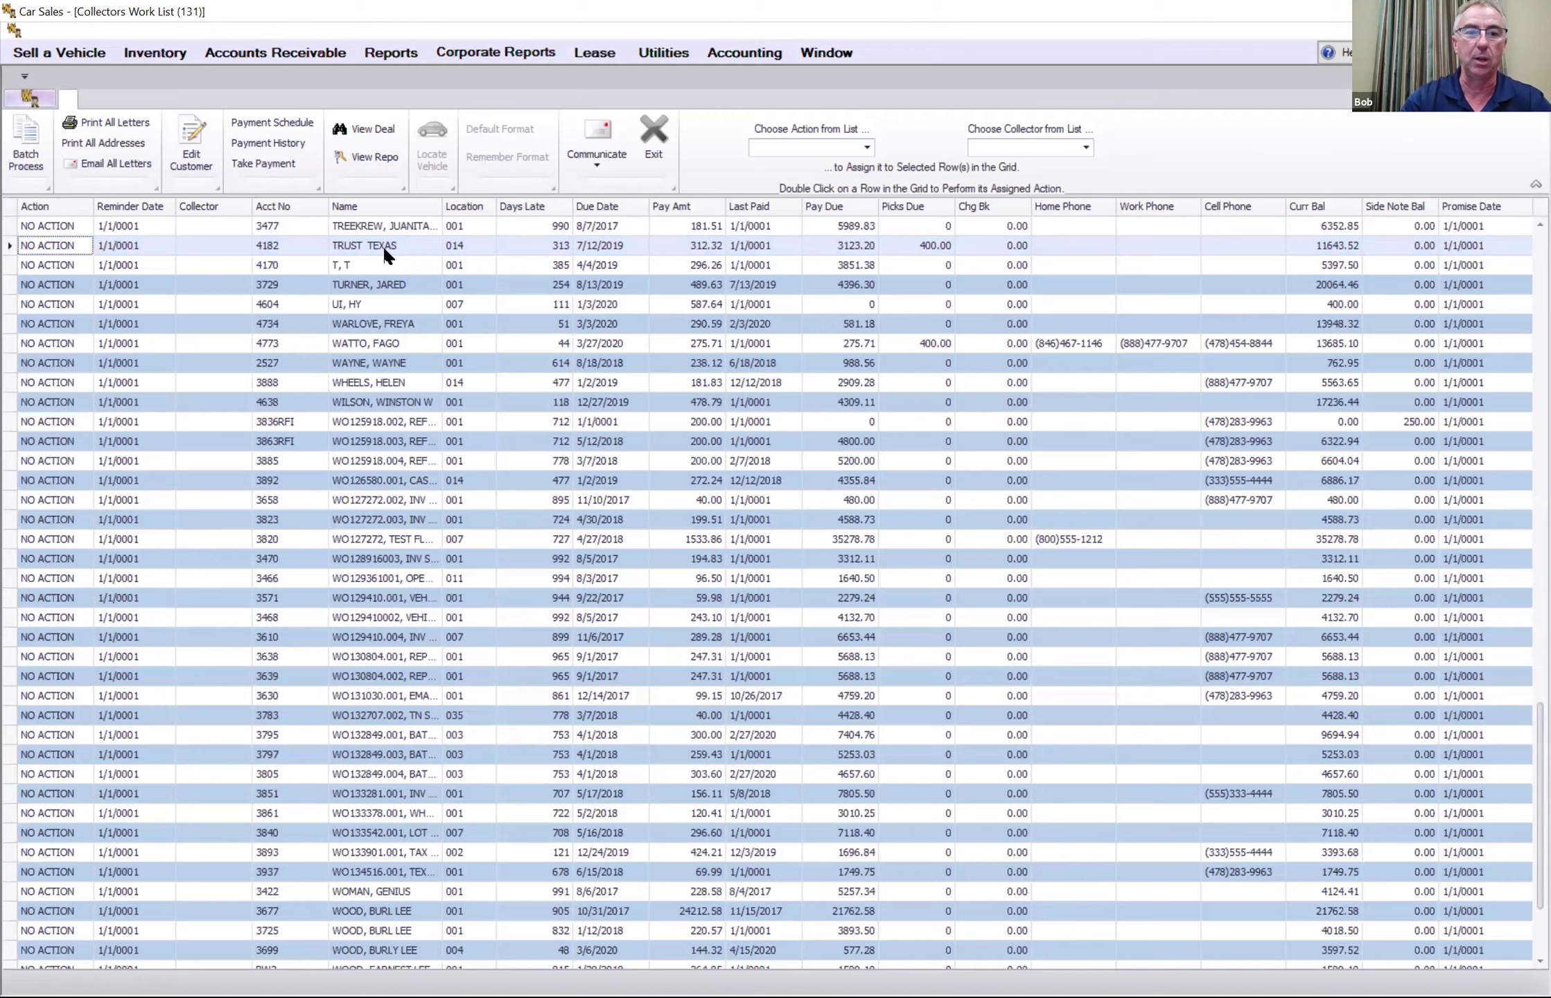
click(594, 166)
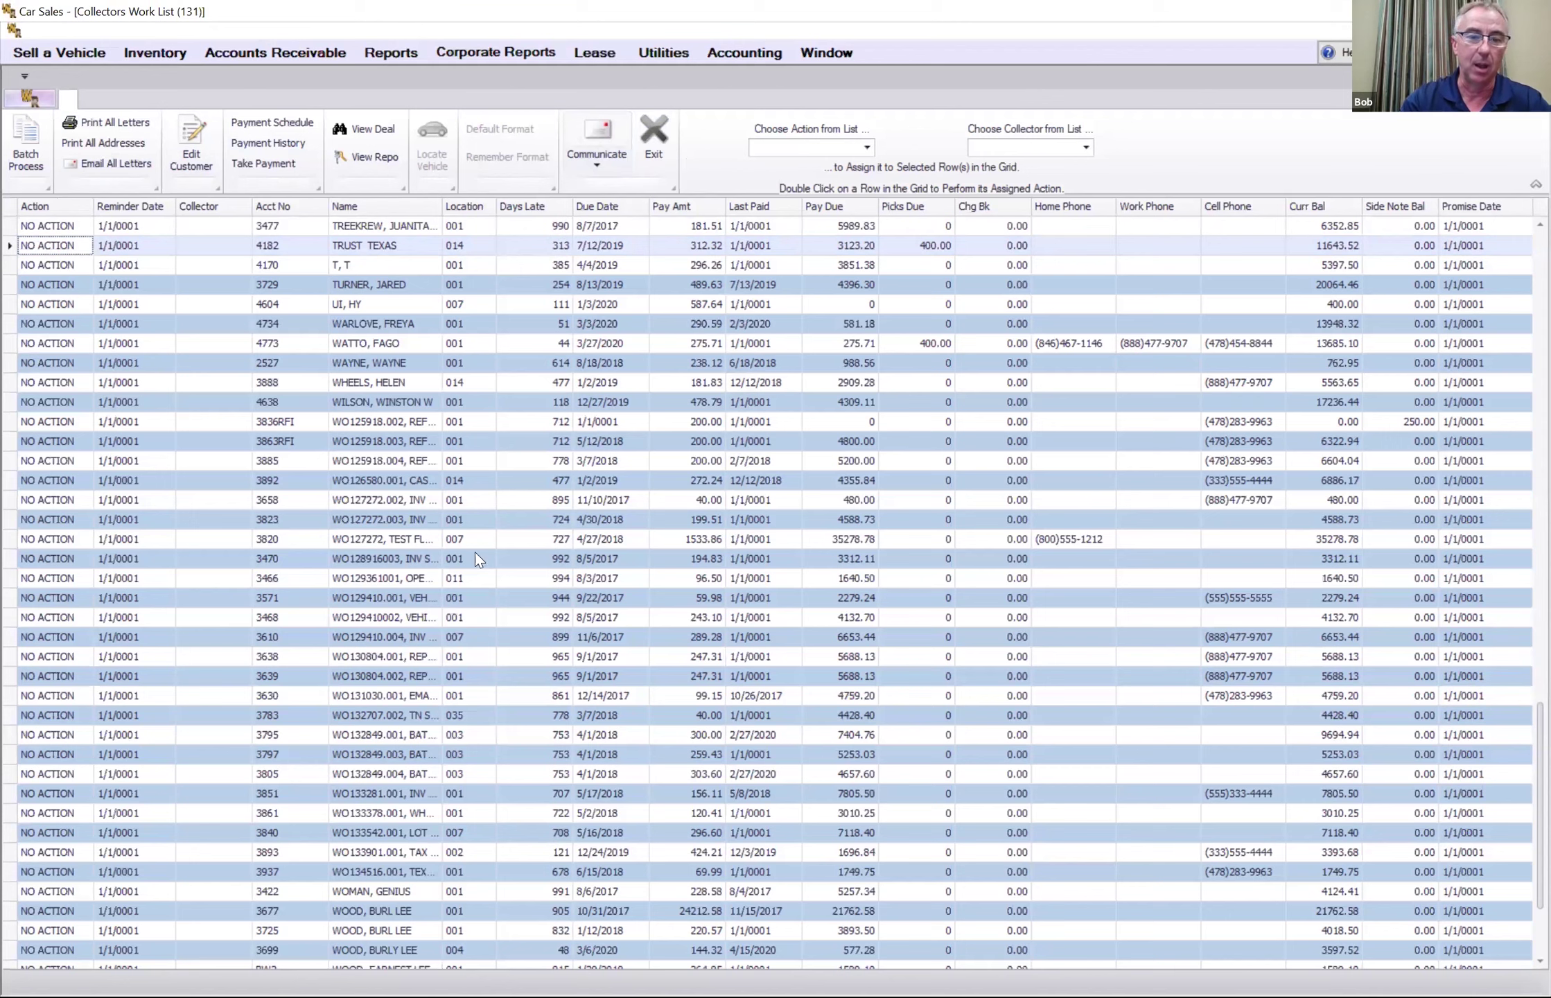
click(594, 155)
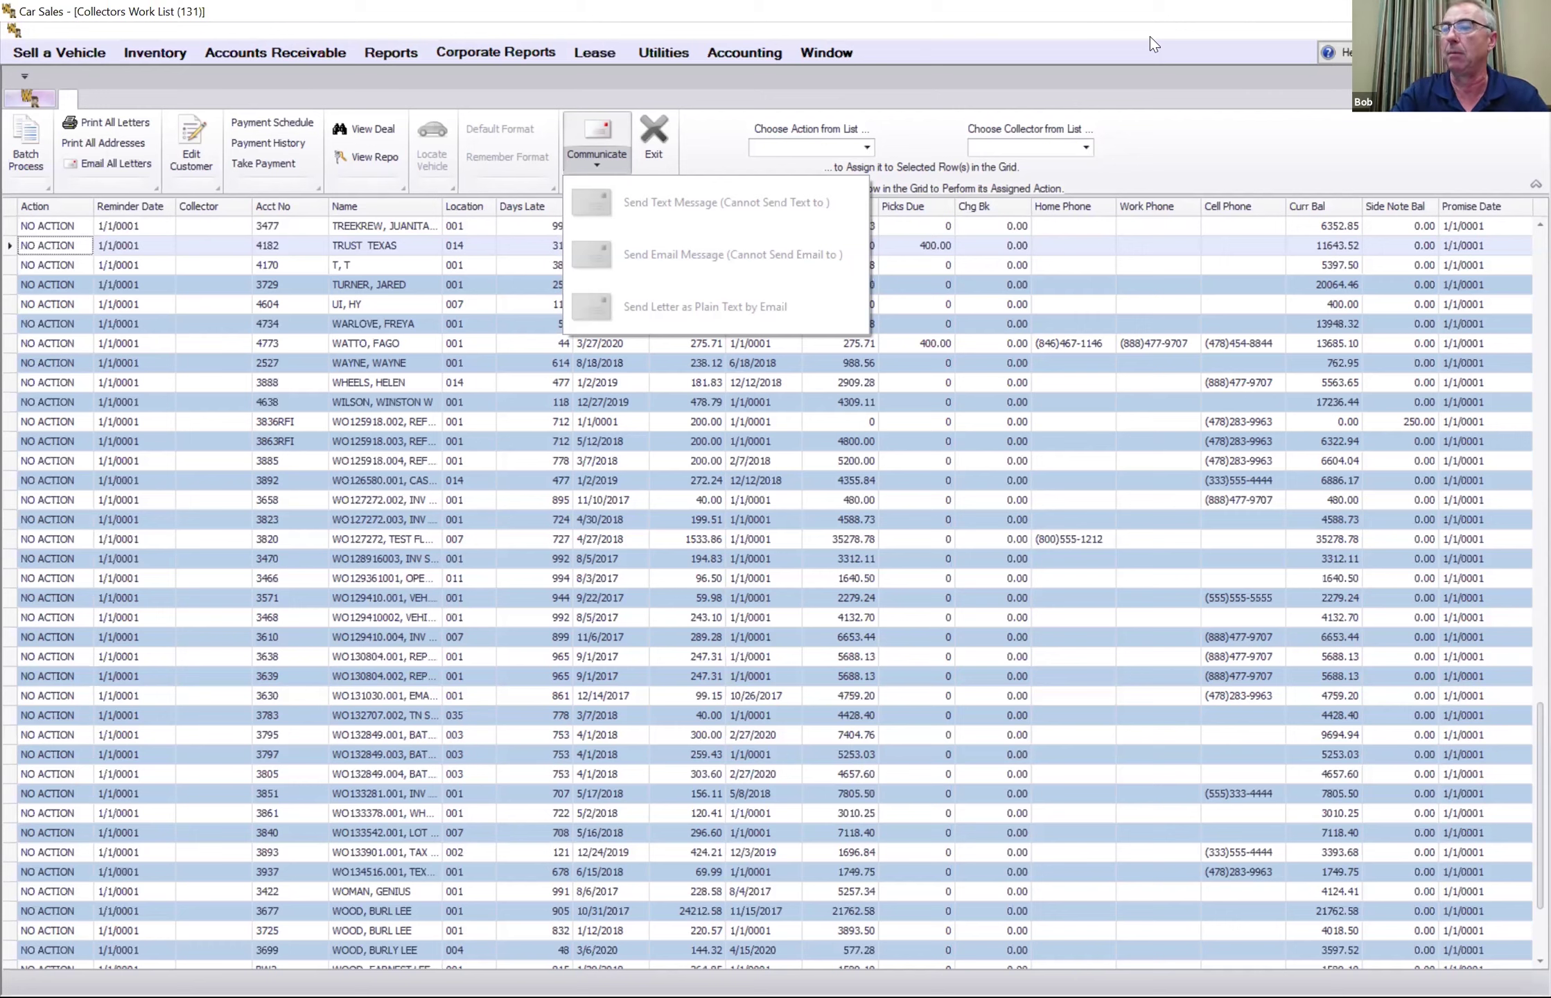
- Close the Collectors Work List and leave the Collectors Work Center
click(652, 131)
click(652, 131)
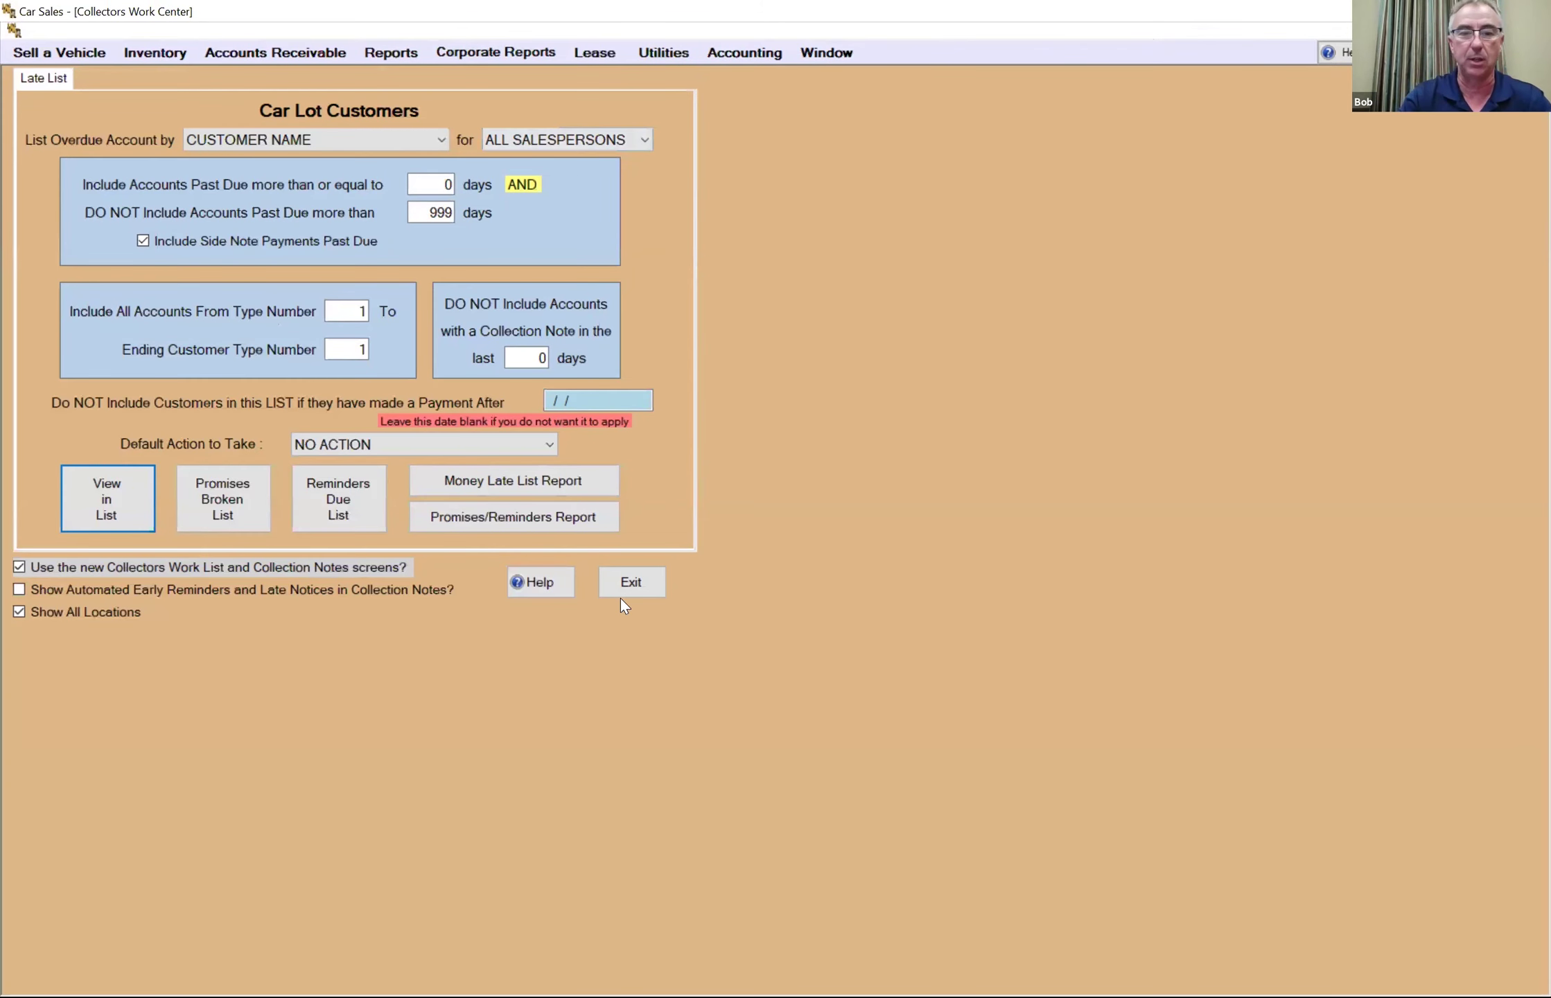
click(631, 582)
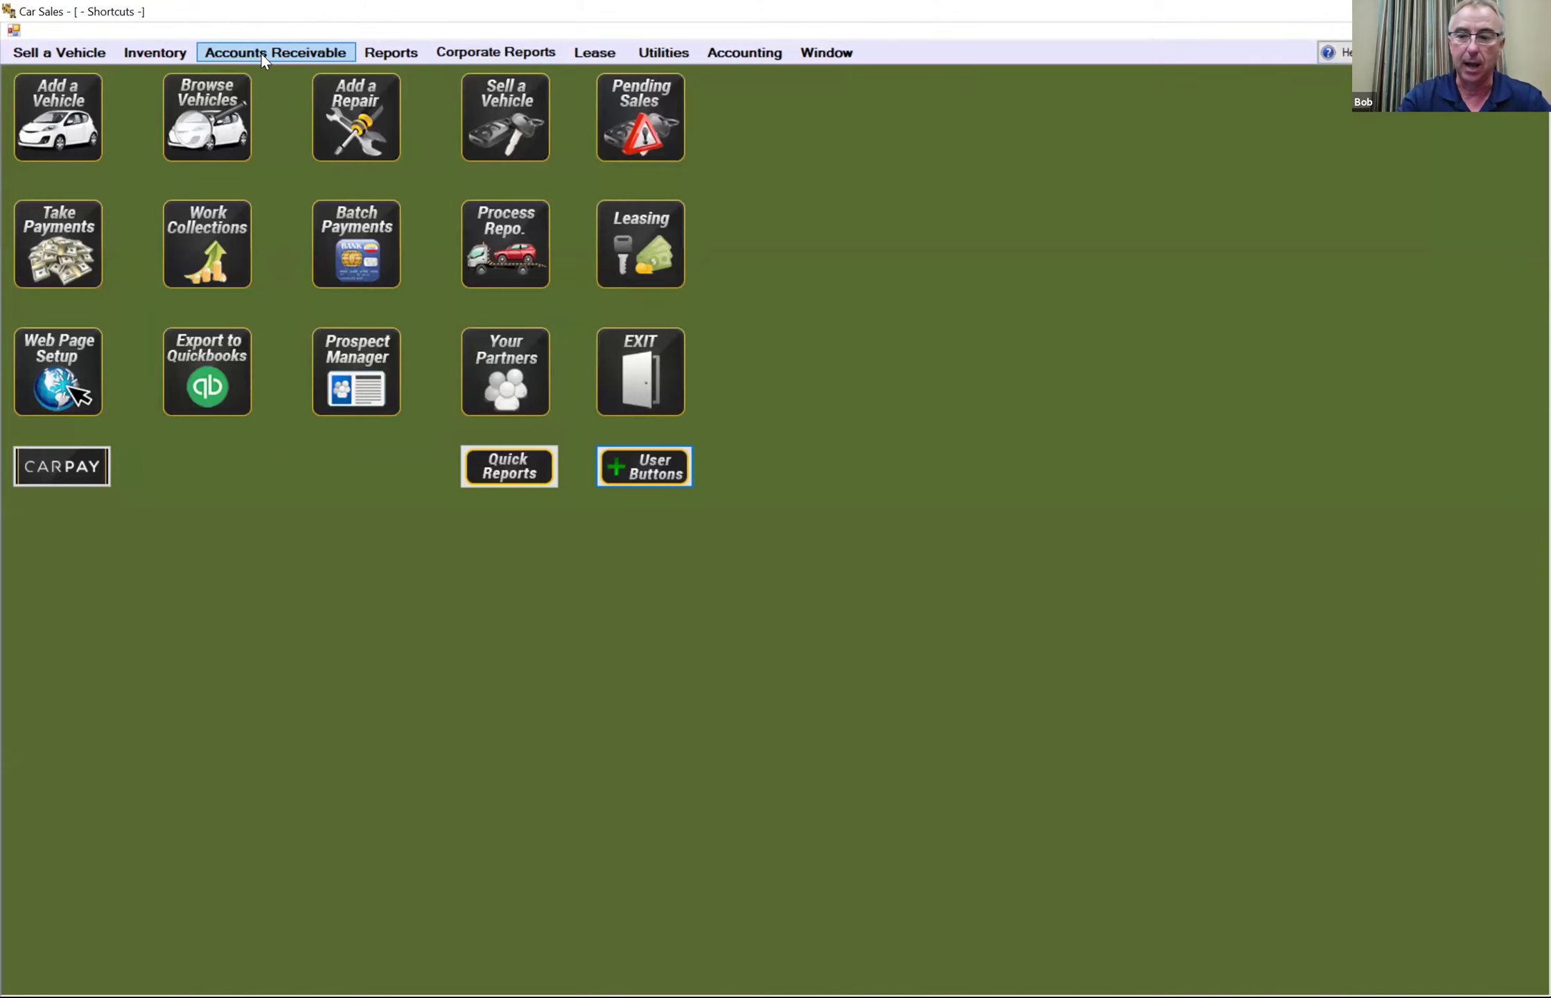
- Open the Take a Payment customer lookup and list customers without showing all locations
click(262, 54)
click(267, 72)
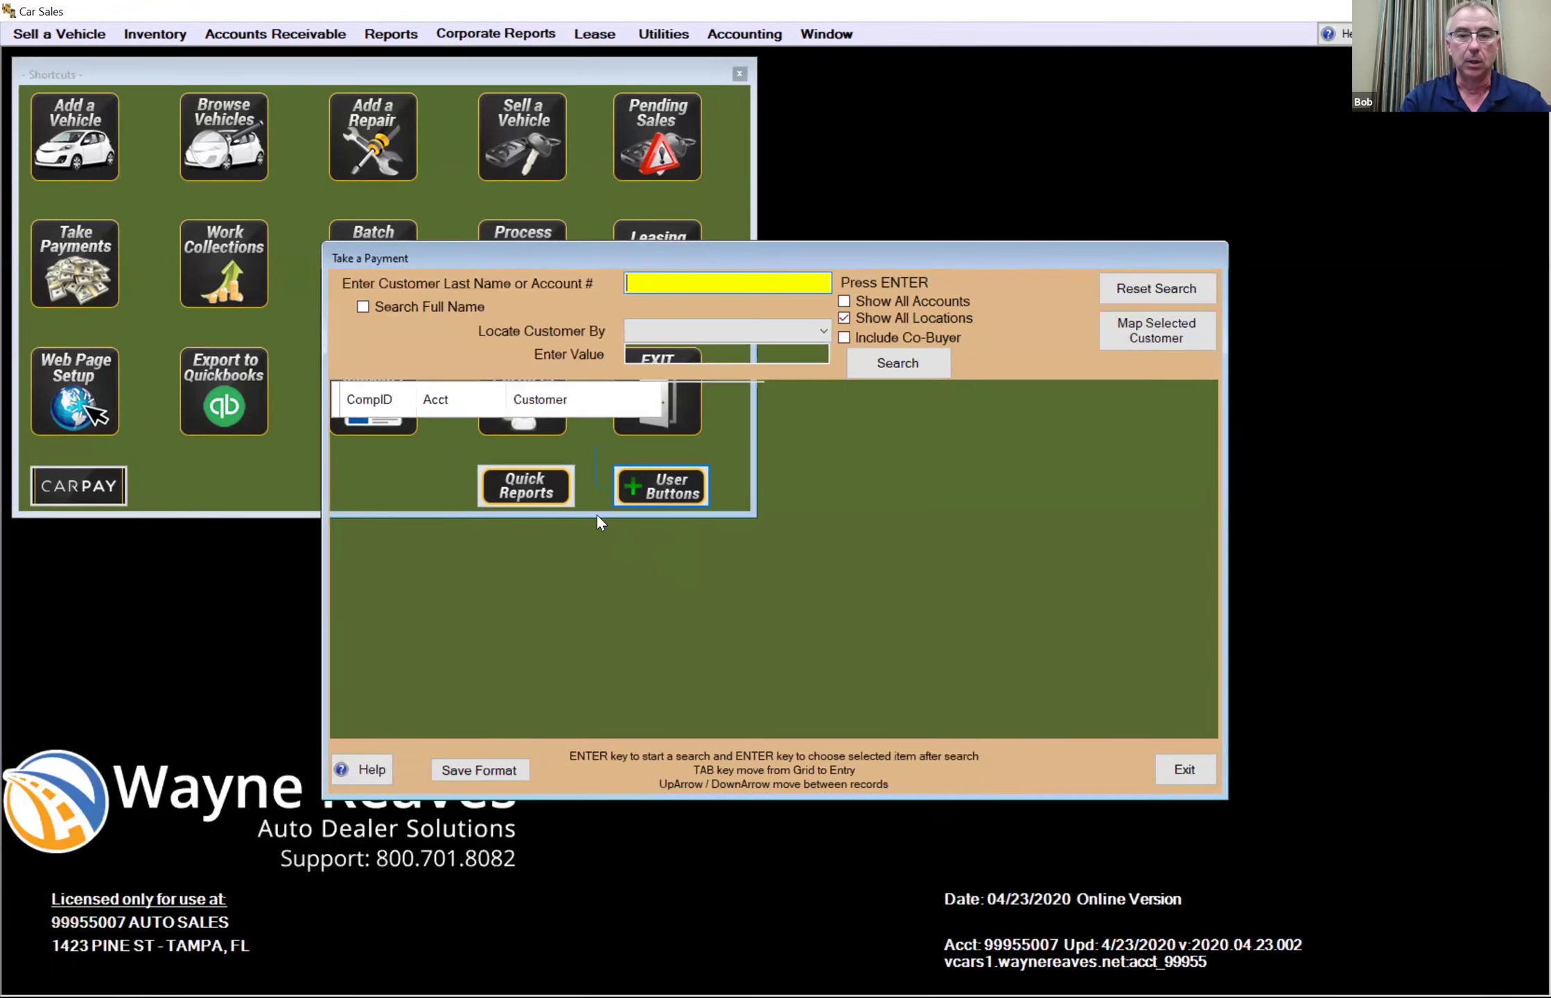
click(845, 318)
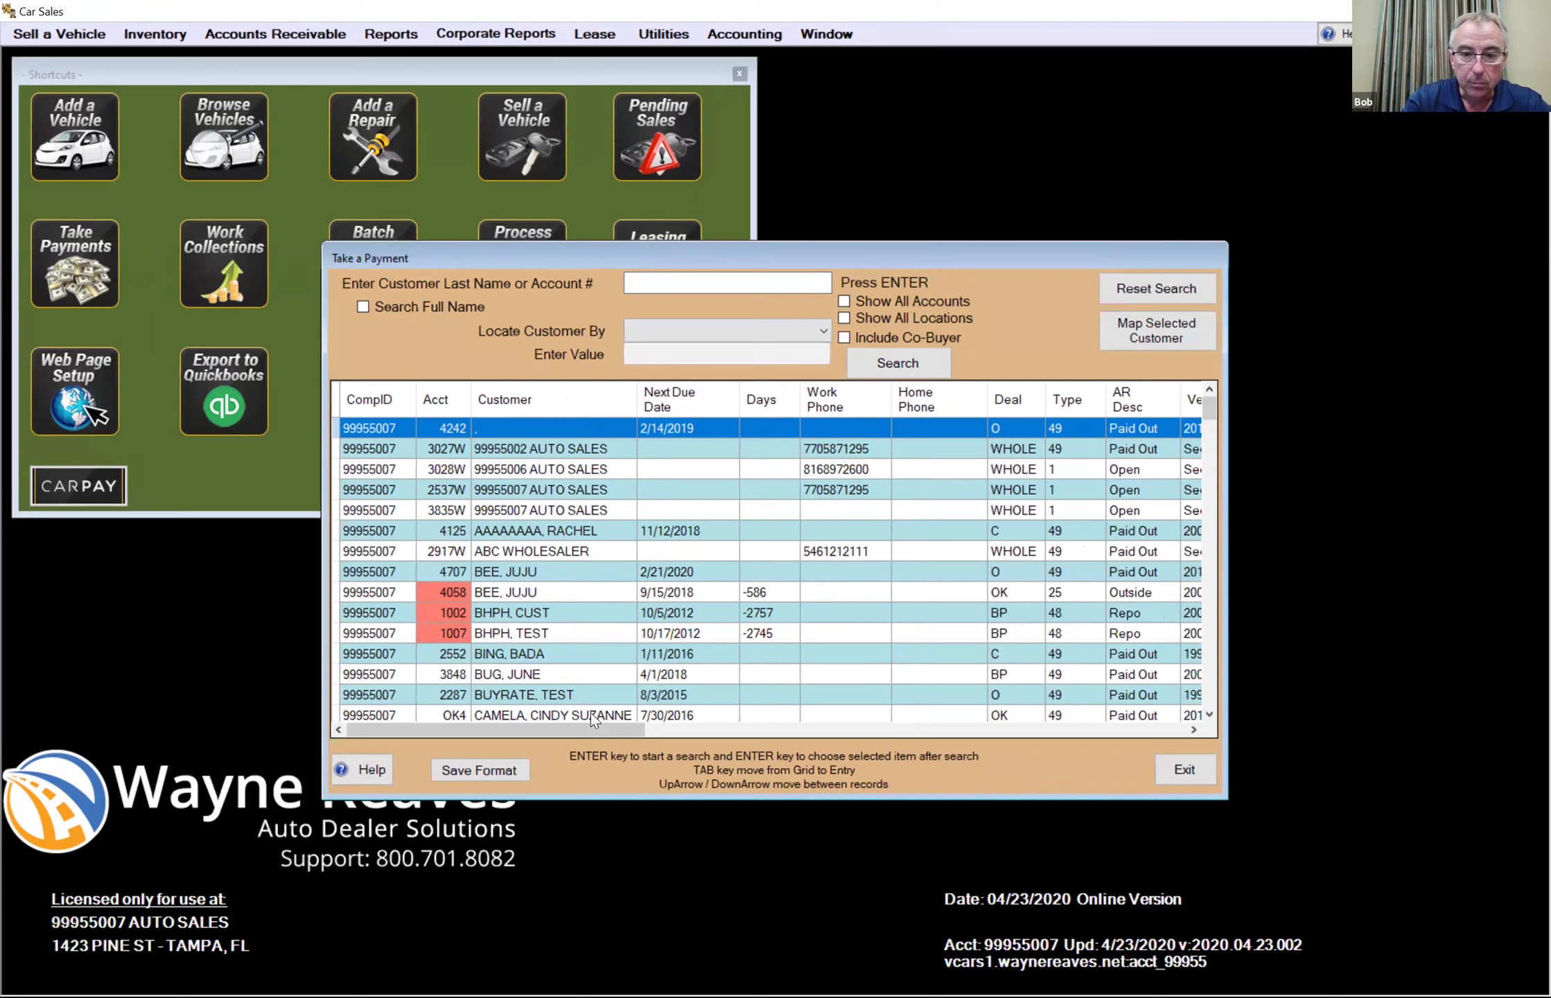
- View the paid-out account with next due date 2/21/2020 using payment date 04/23/2020, and return to the customer lookup
double_click(589, 571)
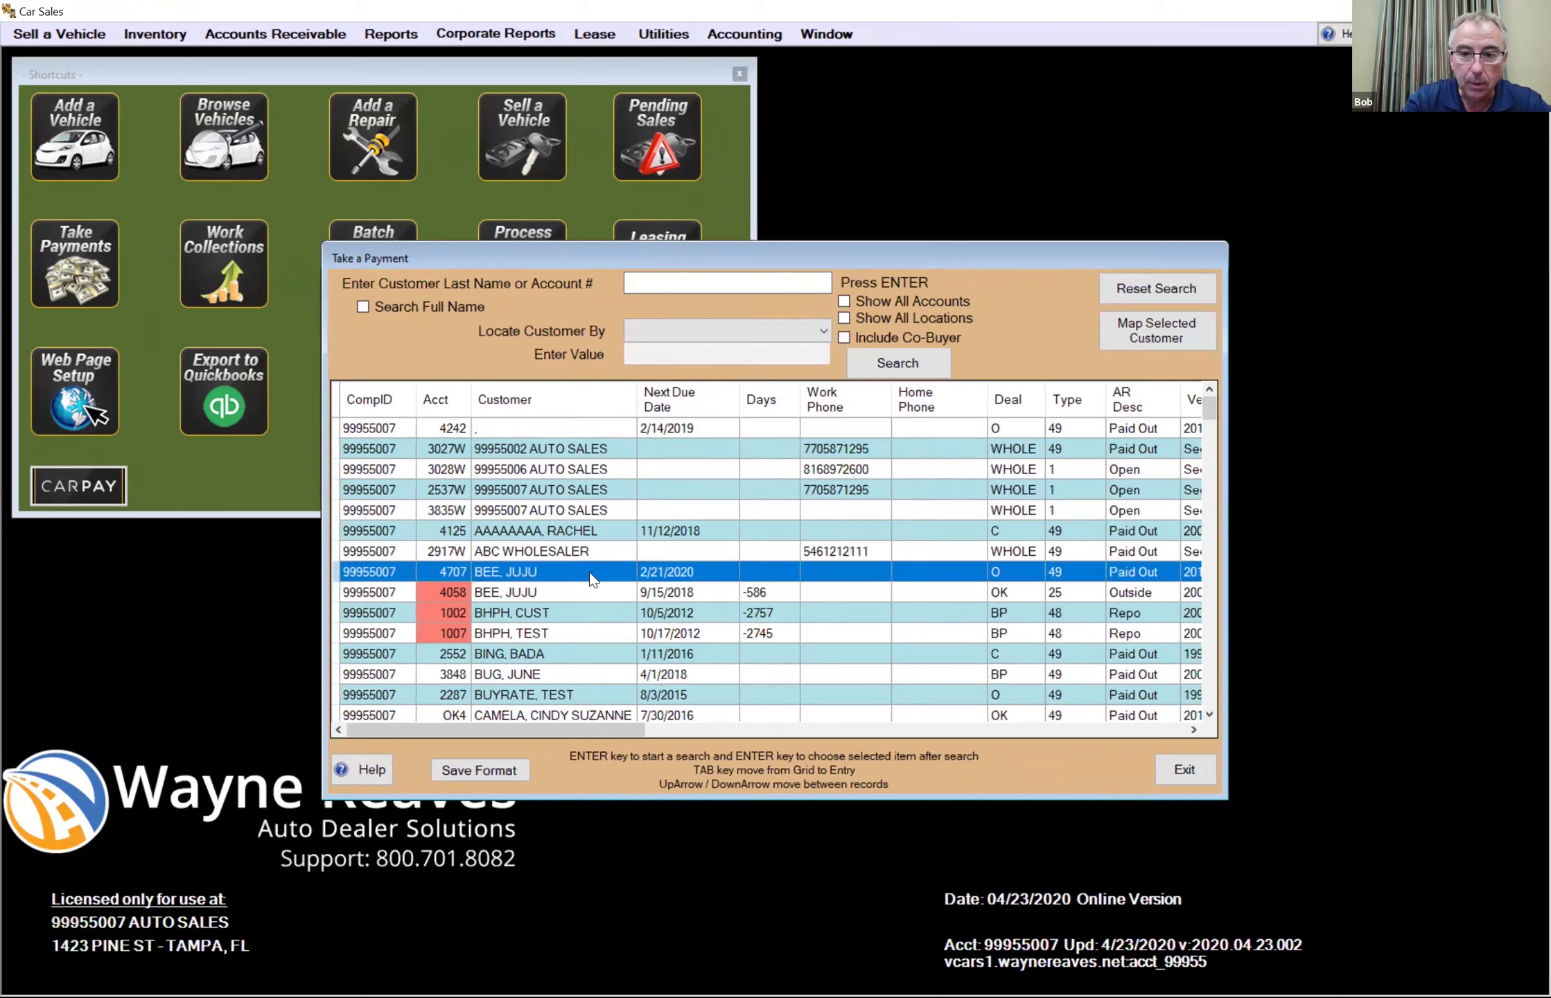
click(903, 580)
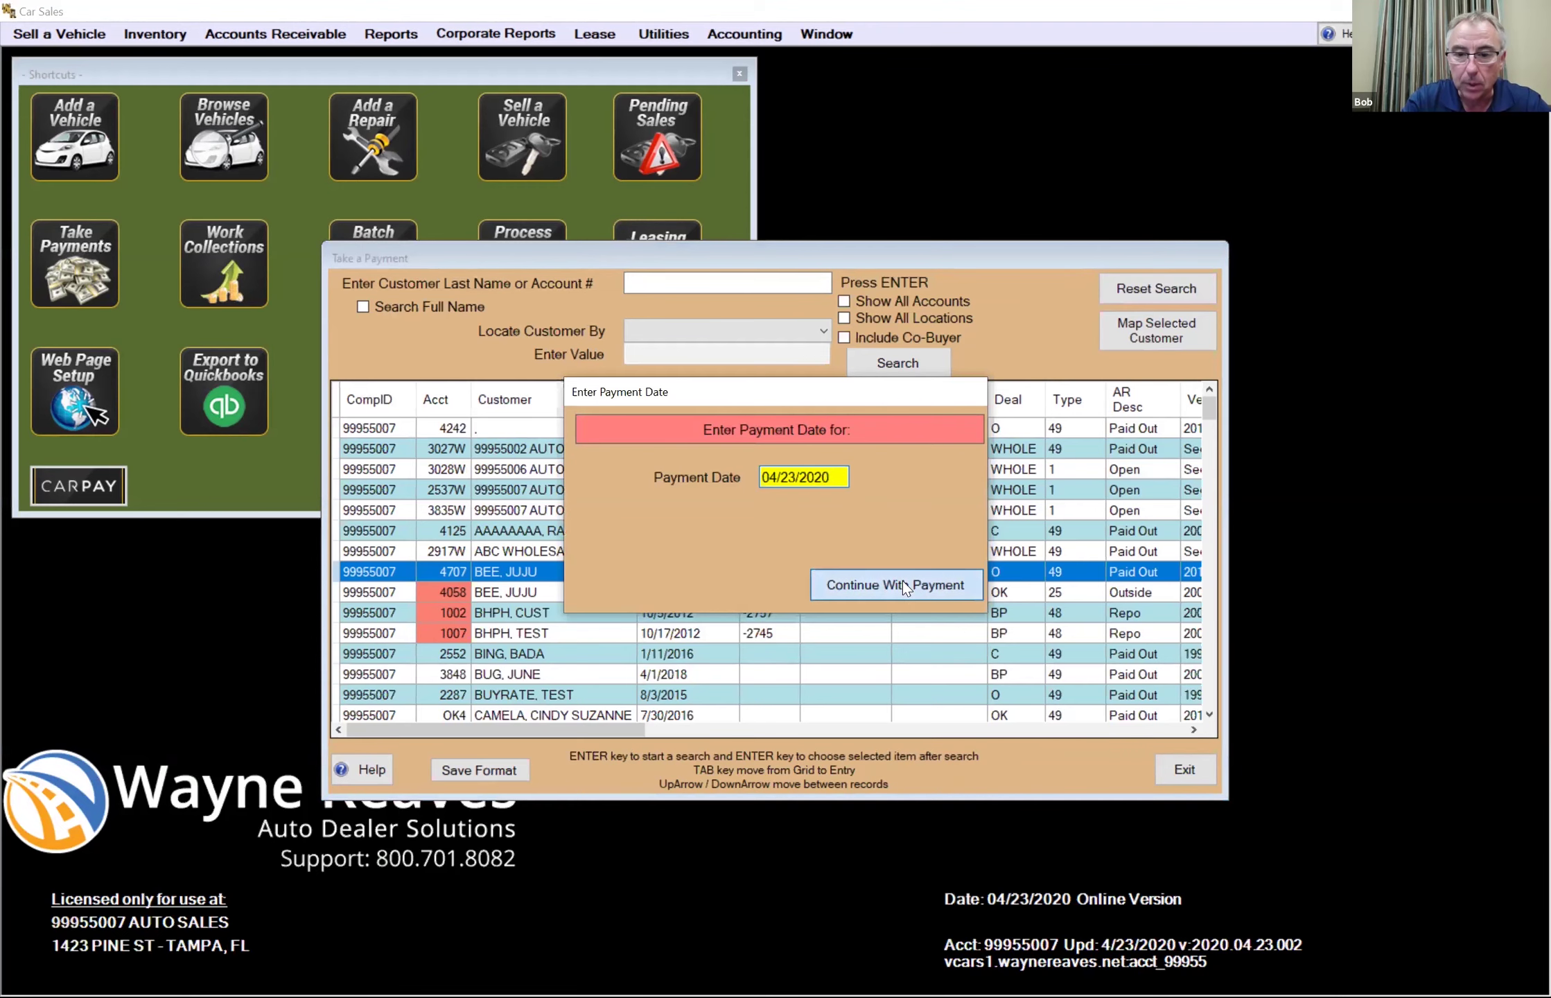
click(908, 590)
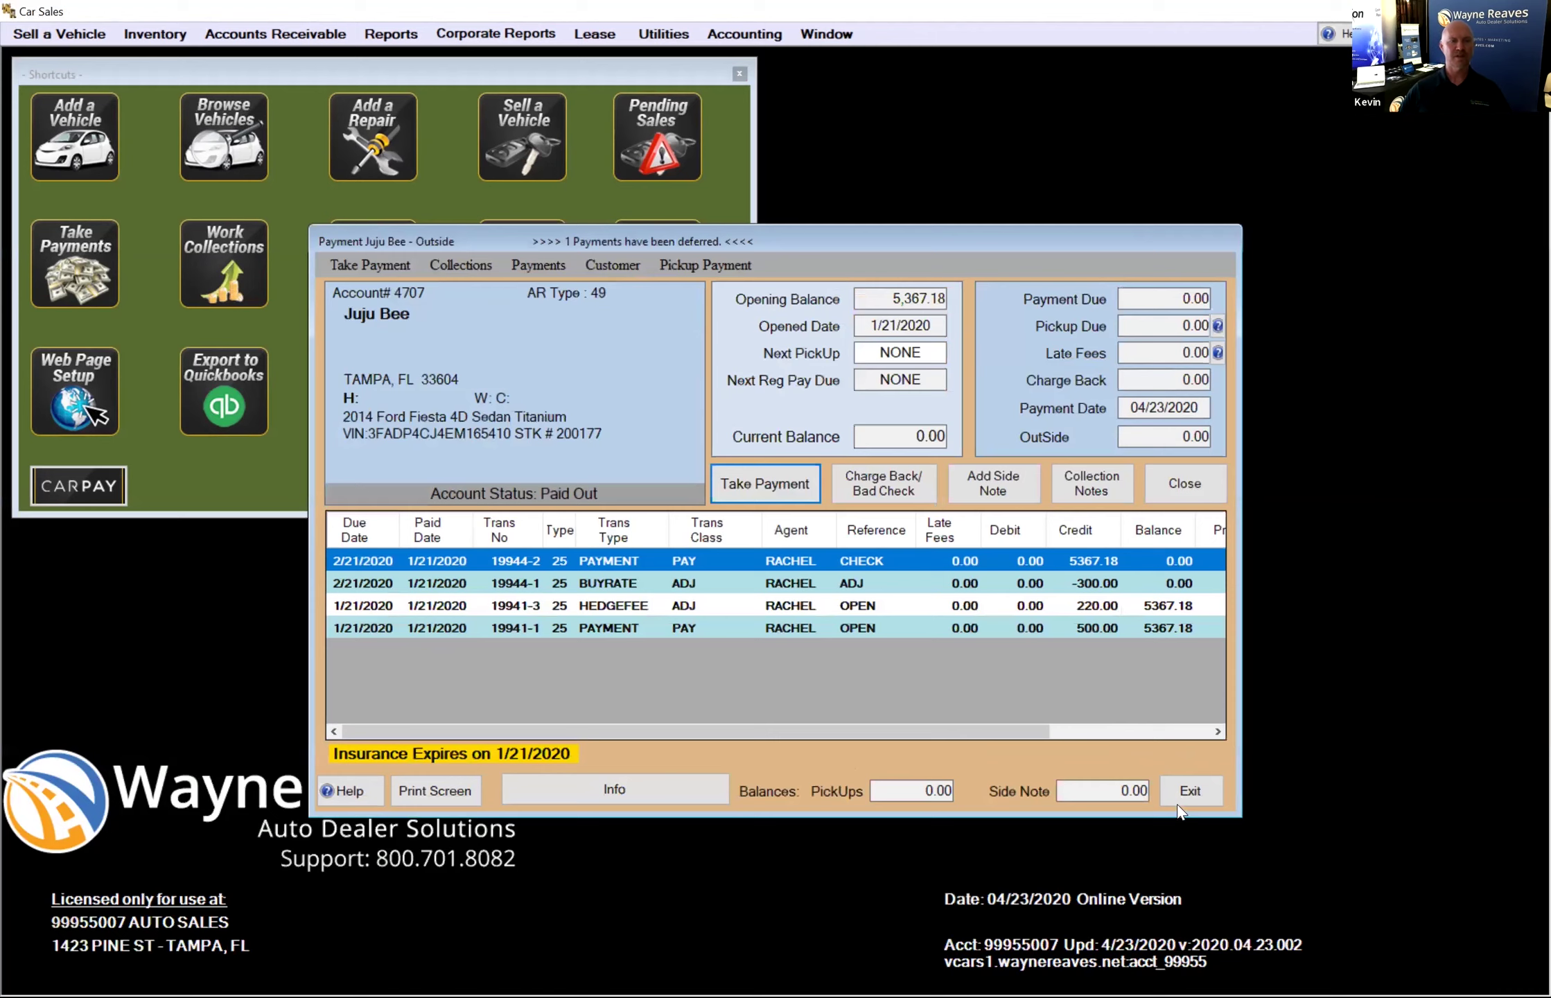
click(1178, 792)
- Sort the payment lookup's customer list by account type in ascending order
scroll(735, 521, down, 6)
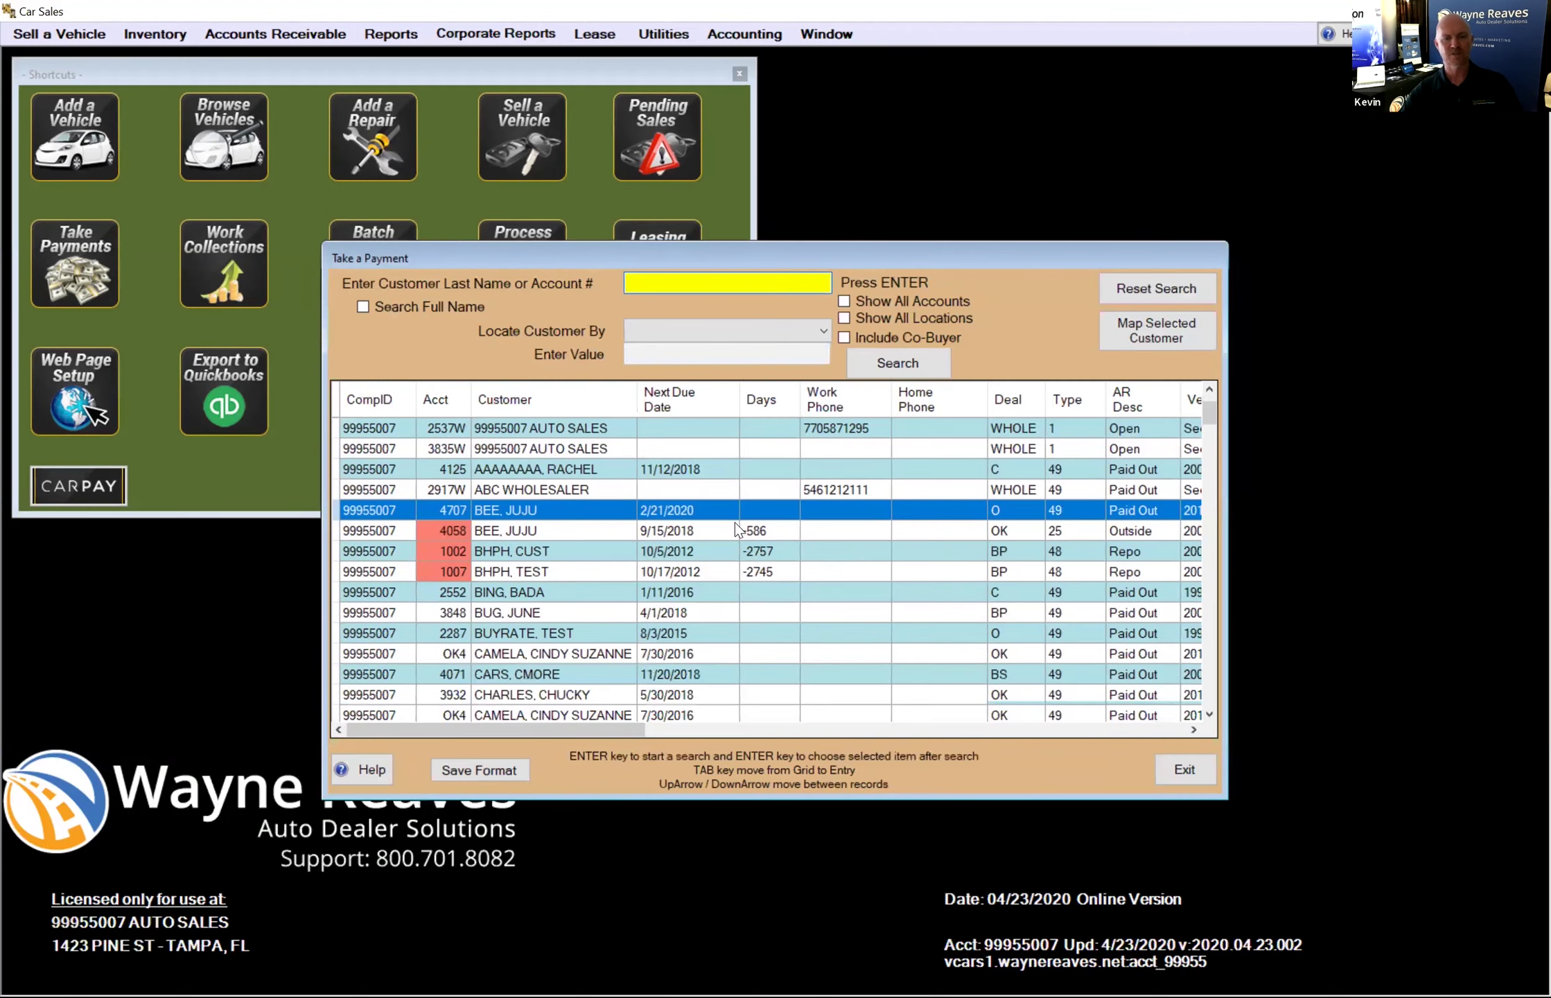
scroll(728, 524, down, 8)
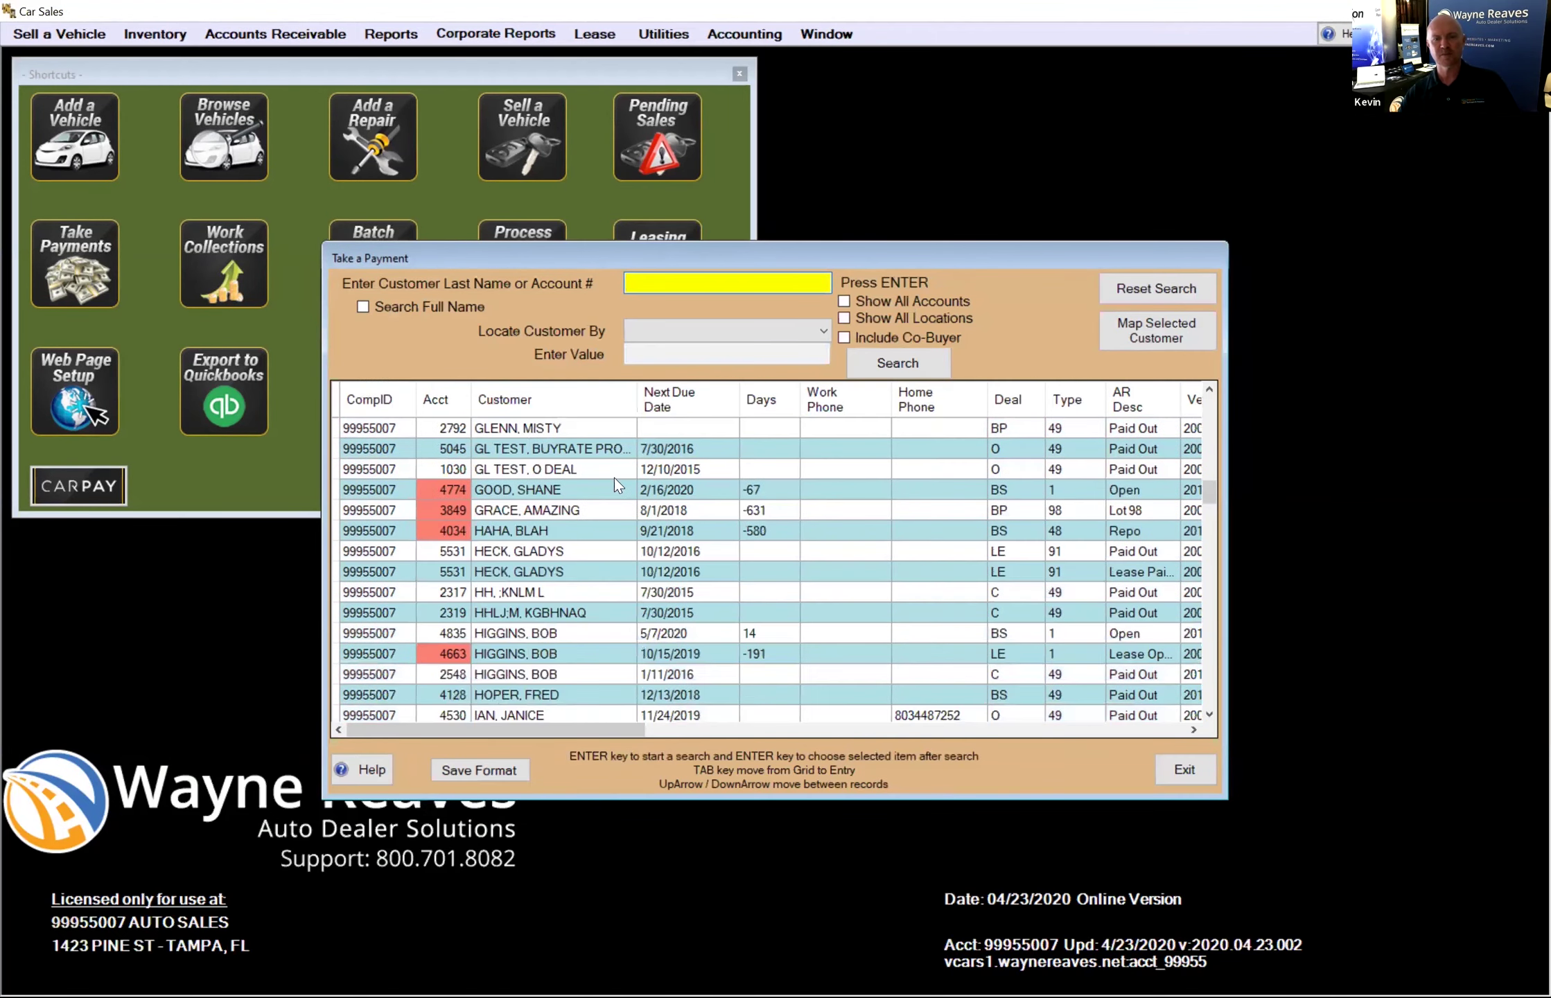
scroll(1023, 428, down, 1)
click(1061, 397)
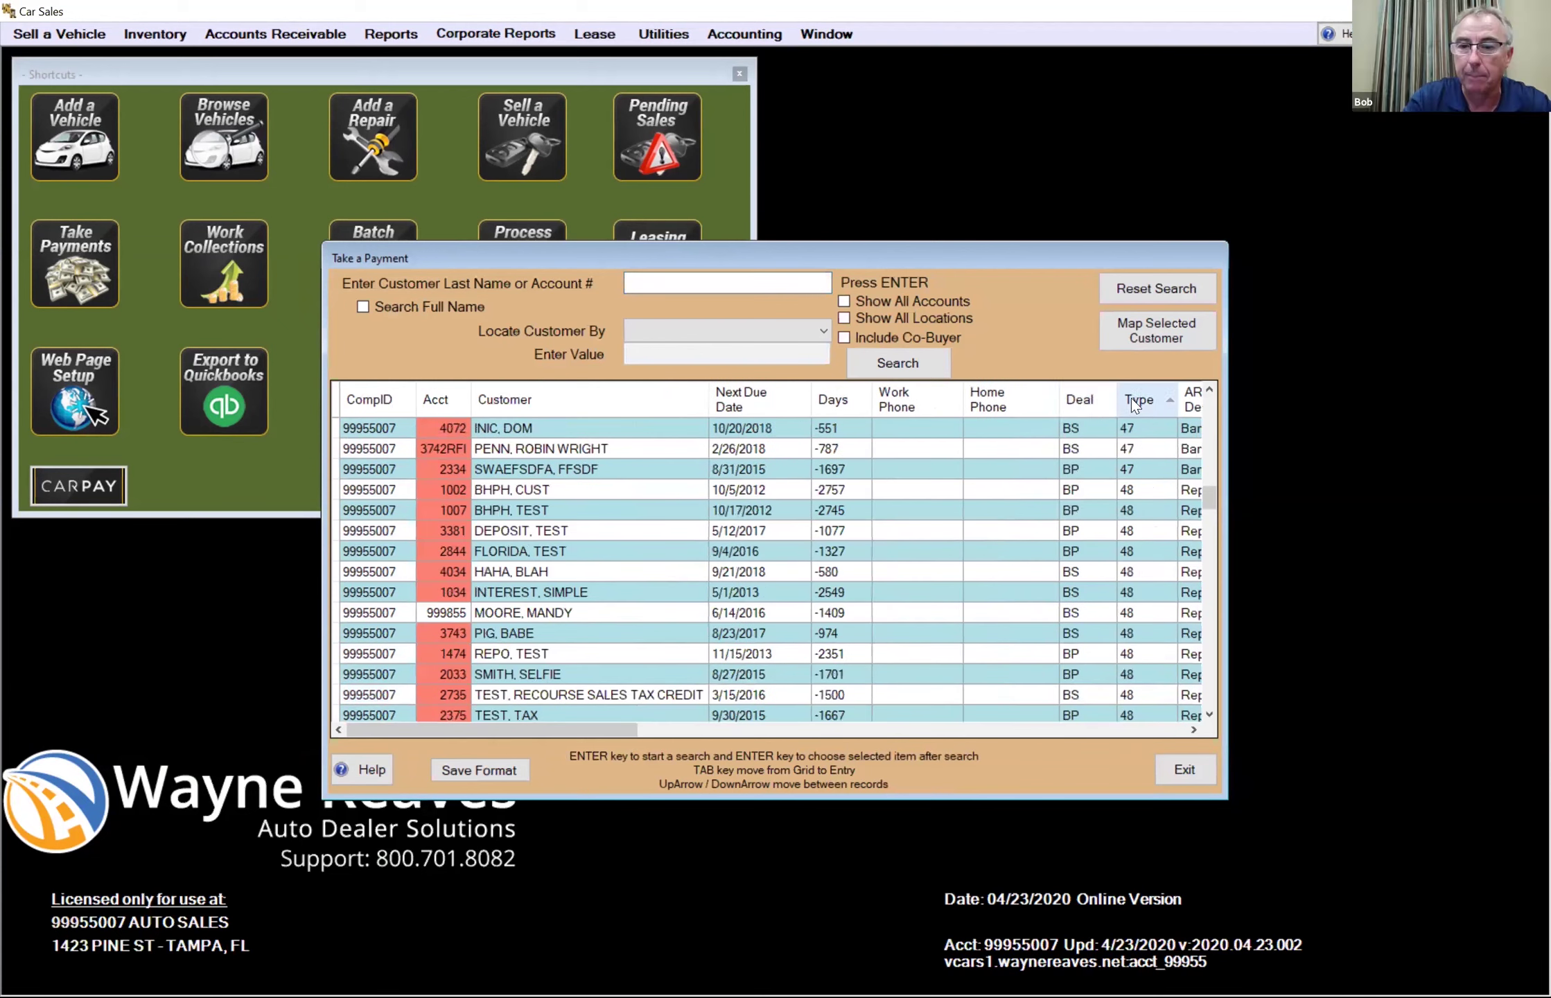
click(1121, 393)
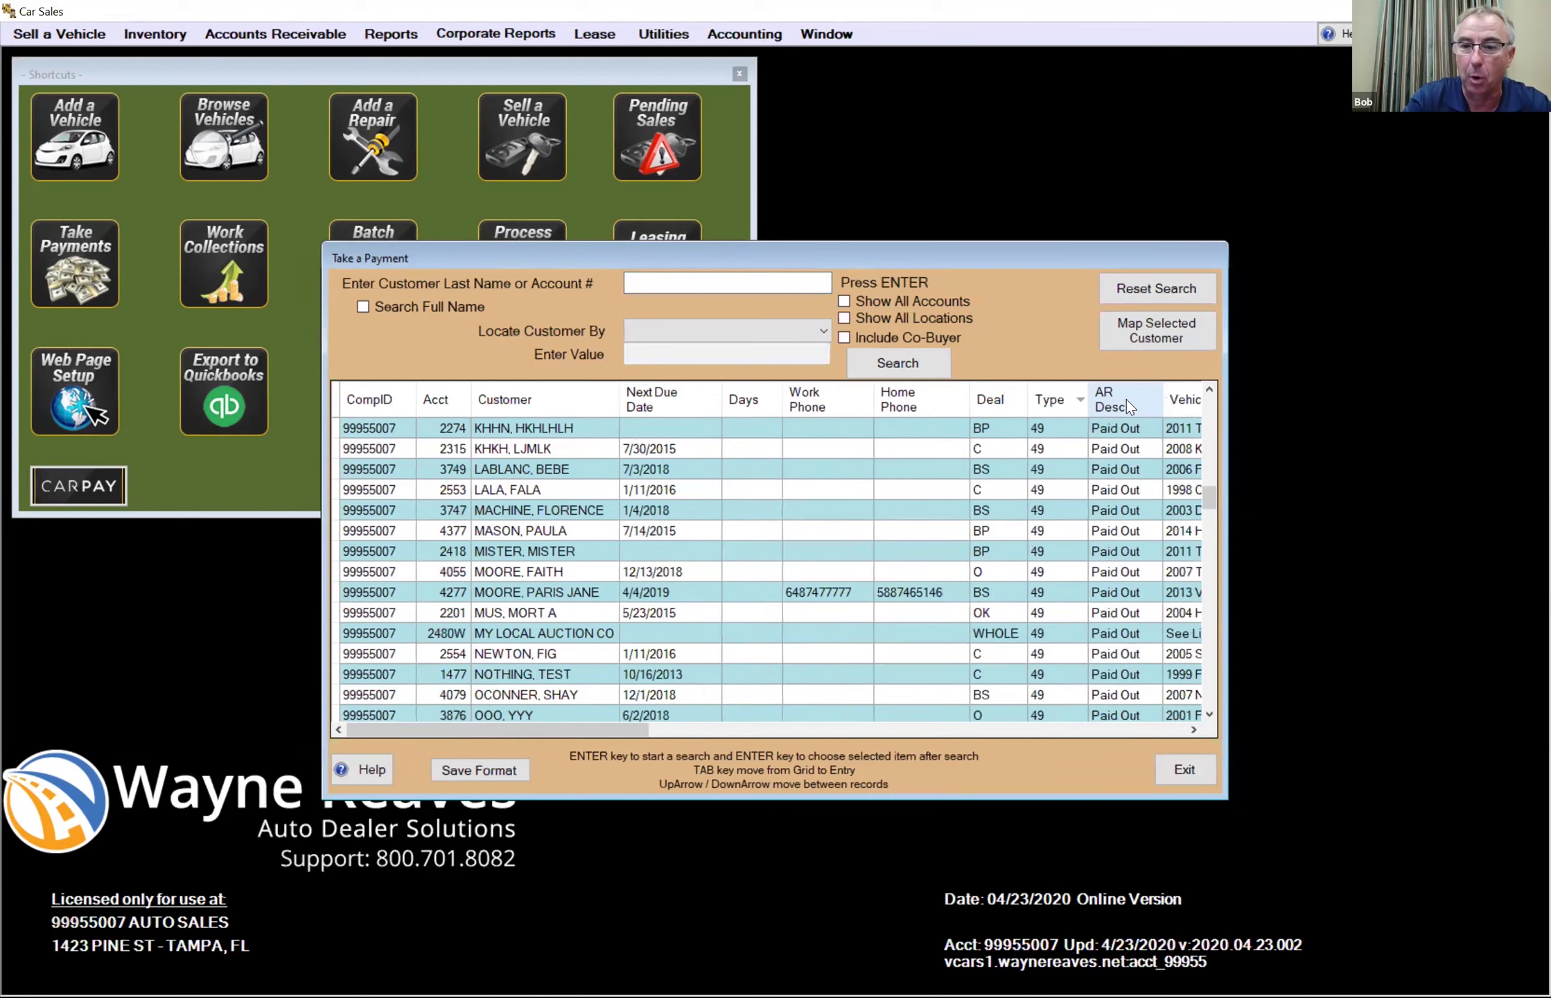
click(1127, 406)
drag(1213, 499, 1236, 416)
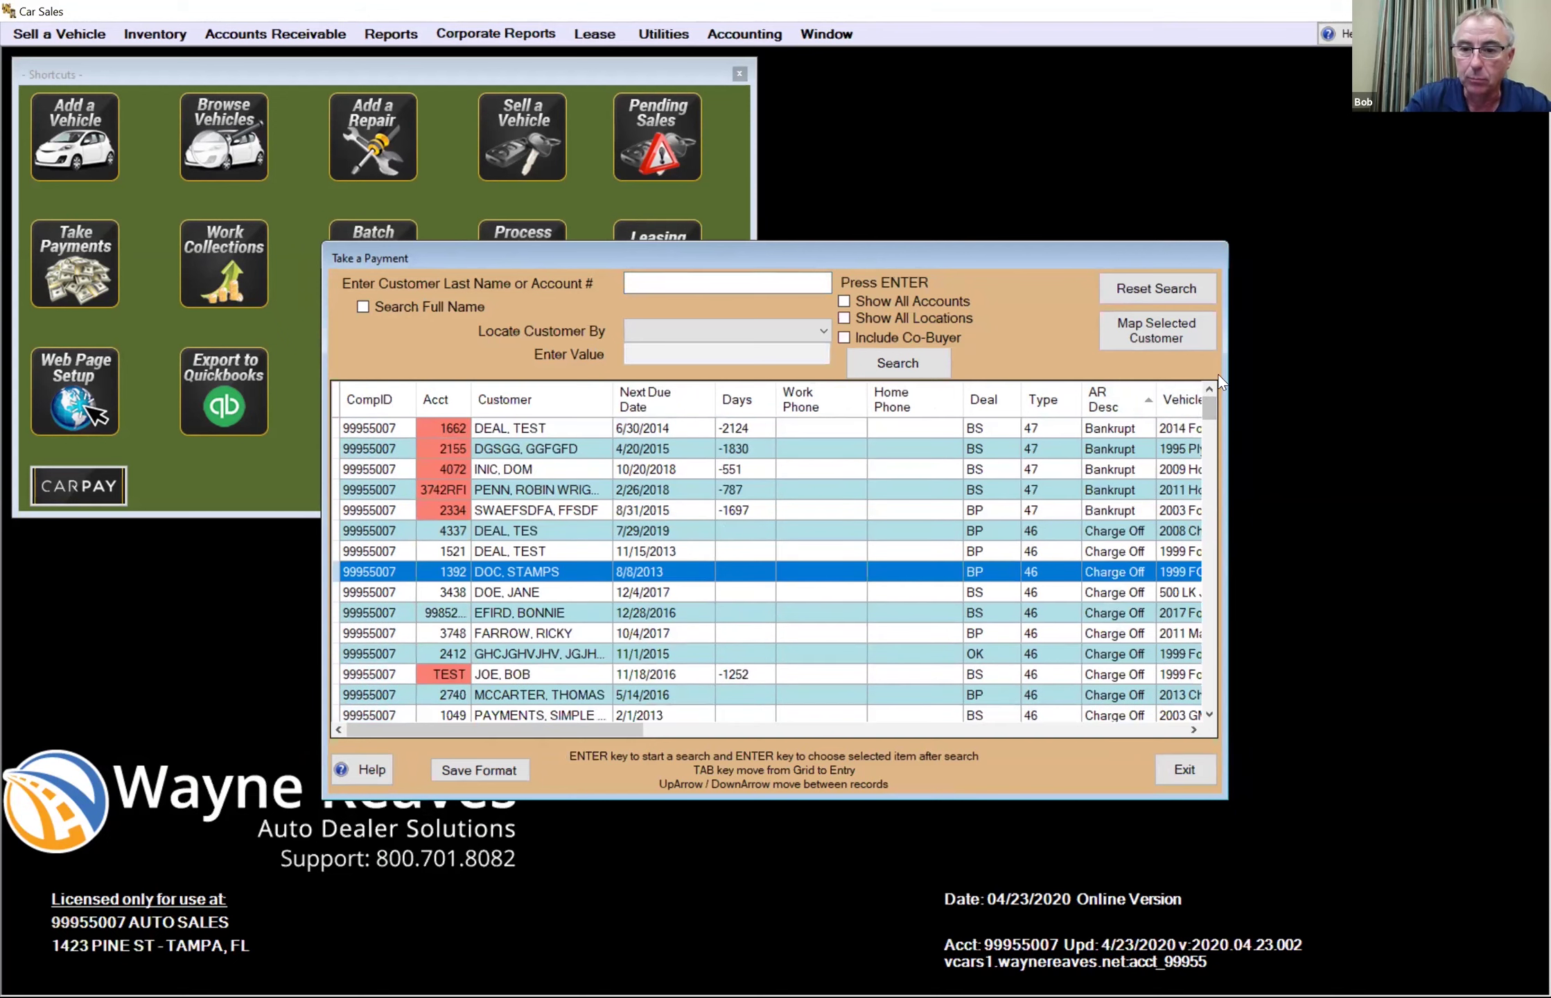
click(1040, 397)
- Open the active BS account due 2/16/2020 using payment date 04/23/2020, declining to take a side note payment only
click(833, 513)
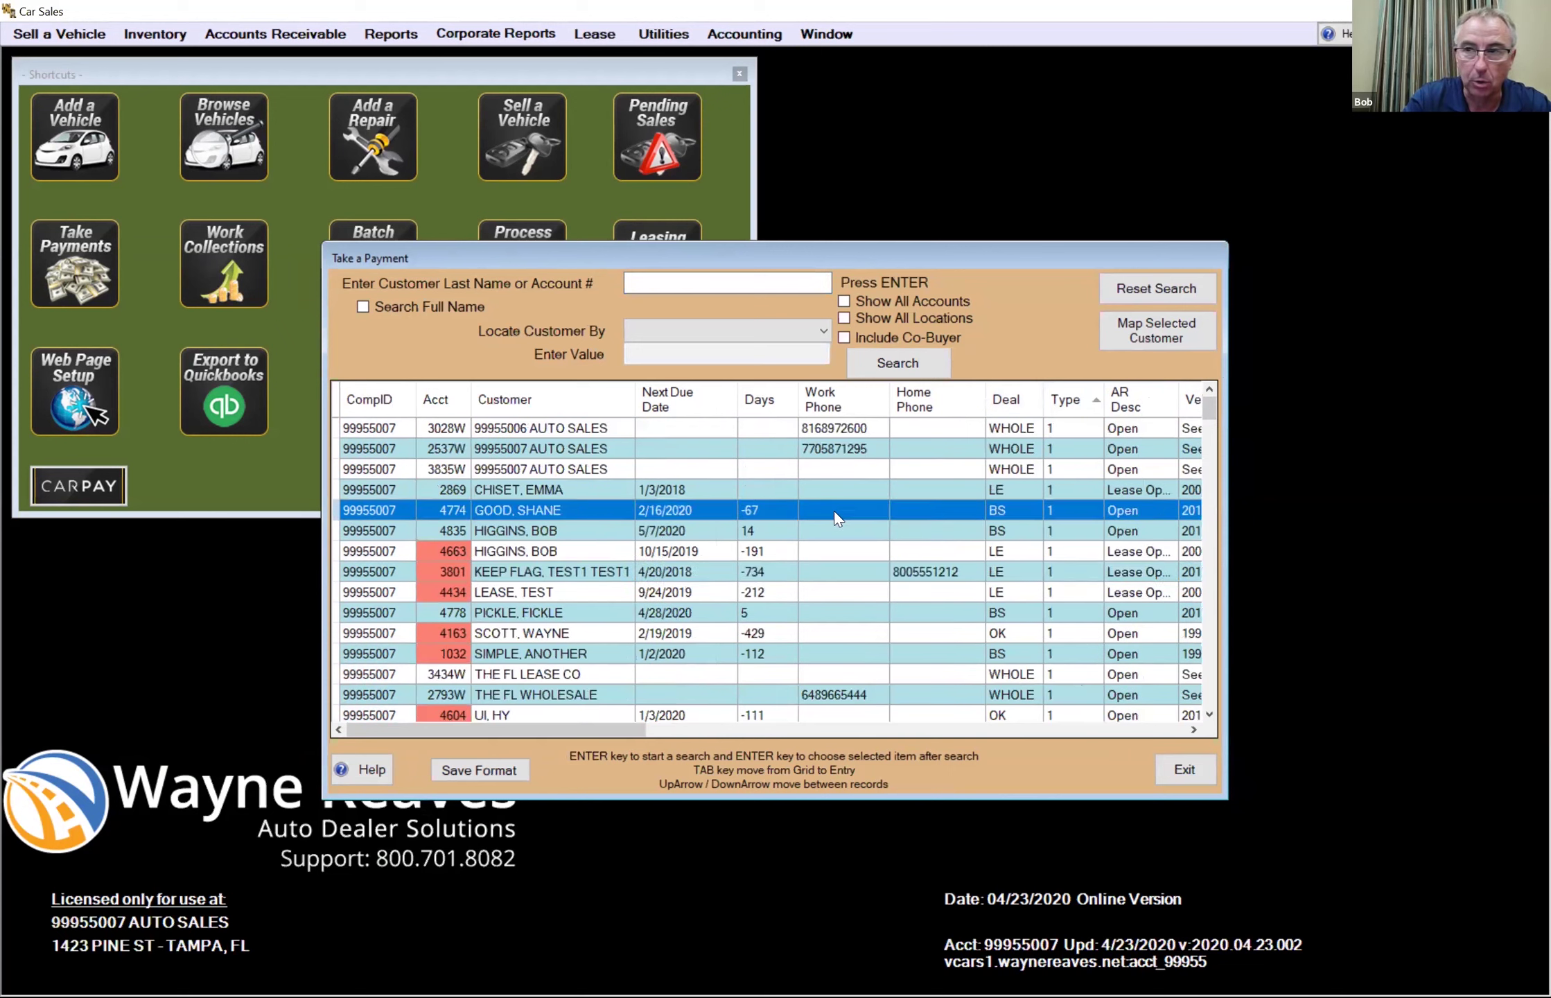
double_click(834, 511)
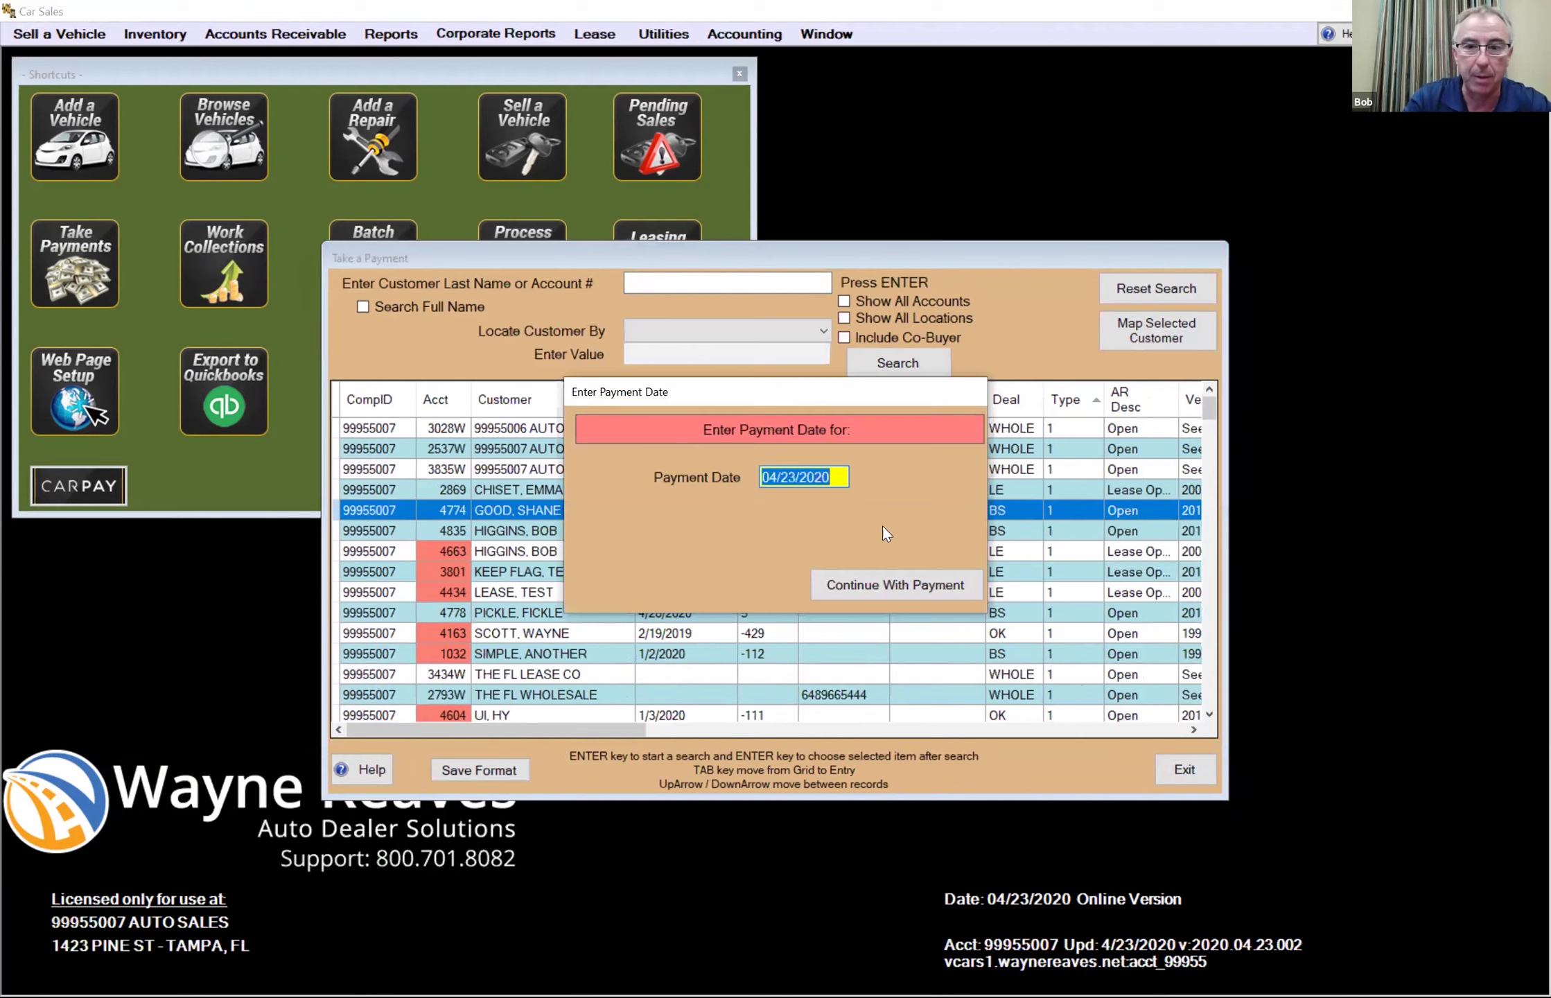
click(903, 574)
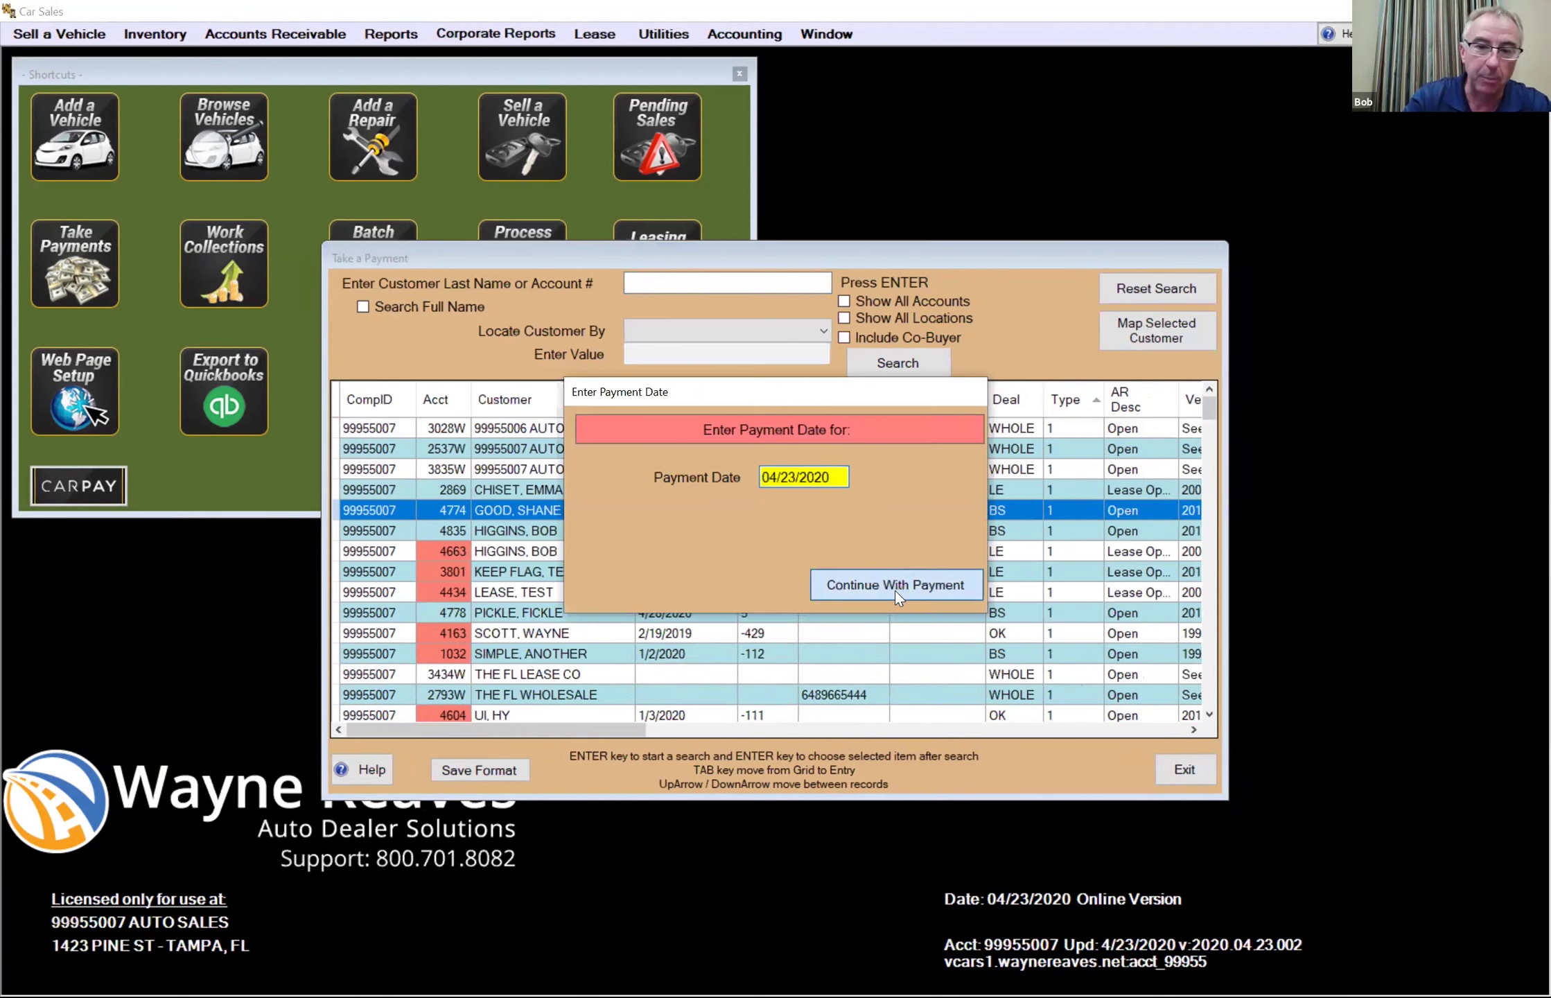
click(907, 590)
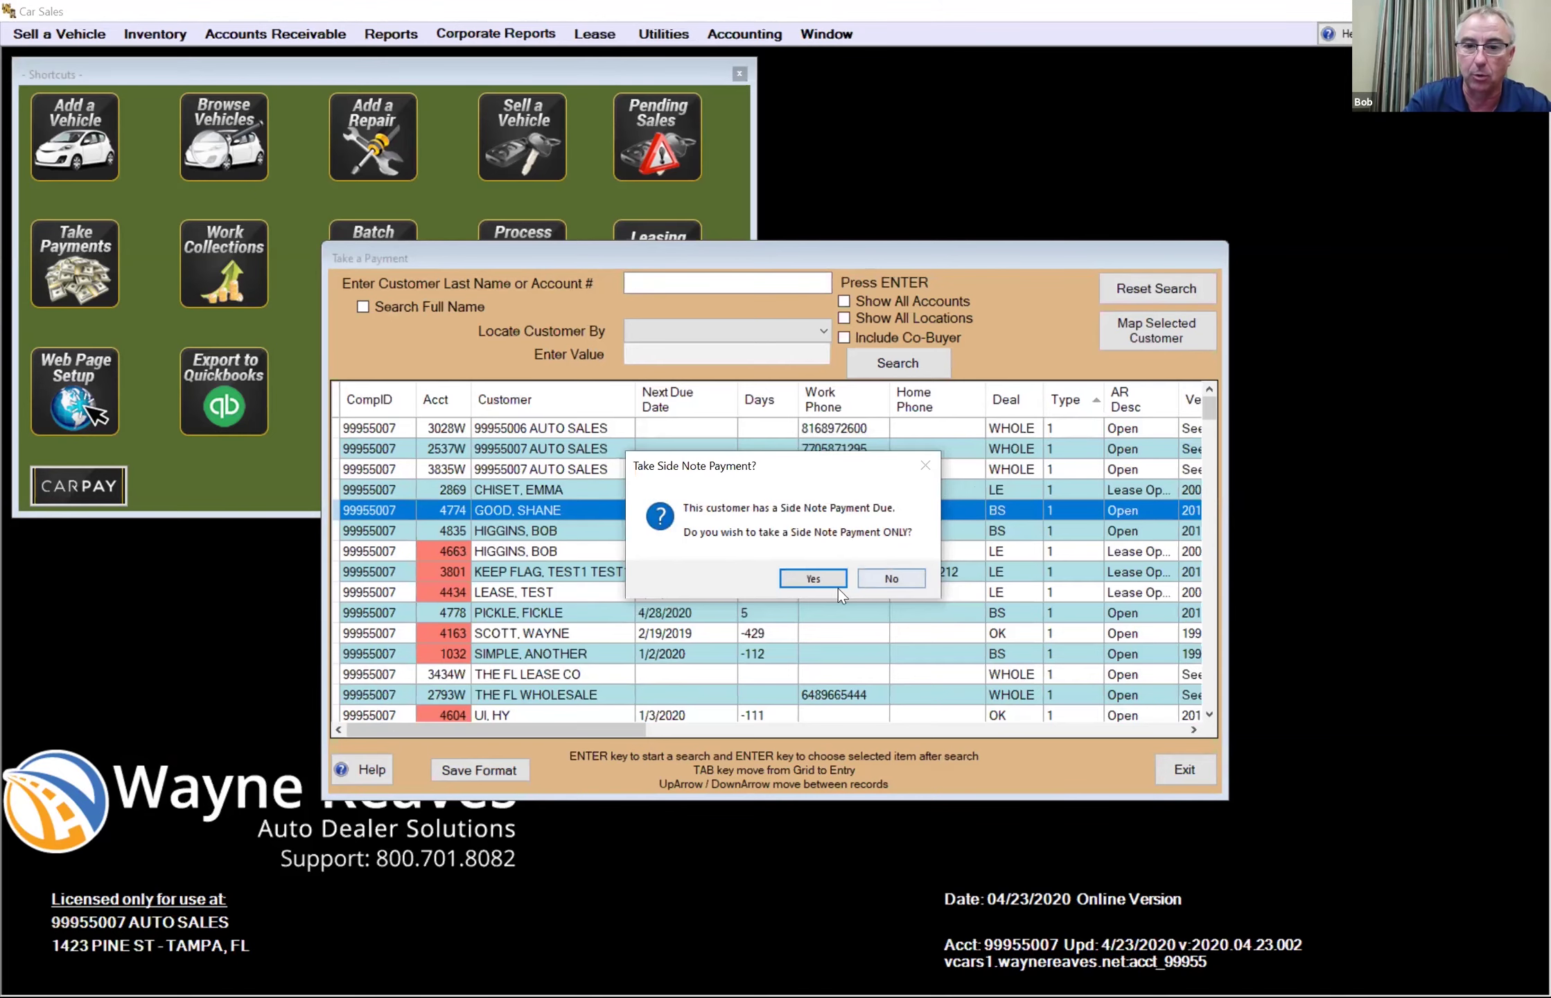
click(896, 583)
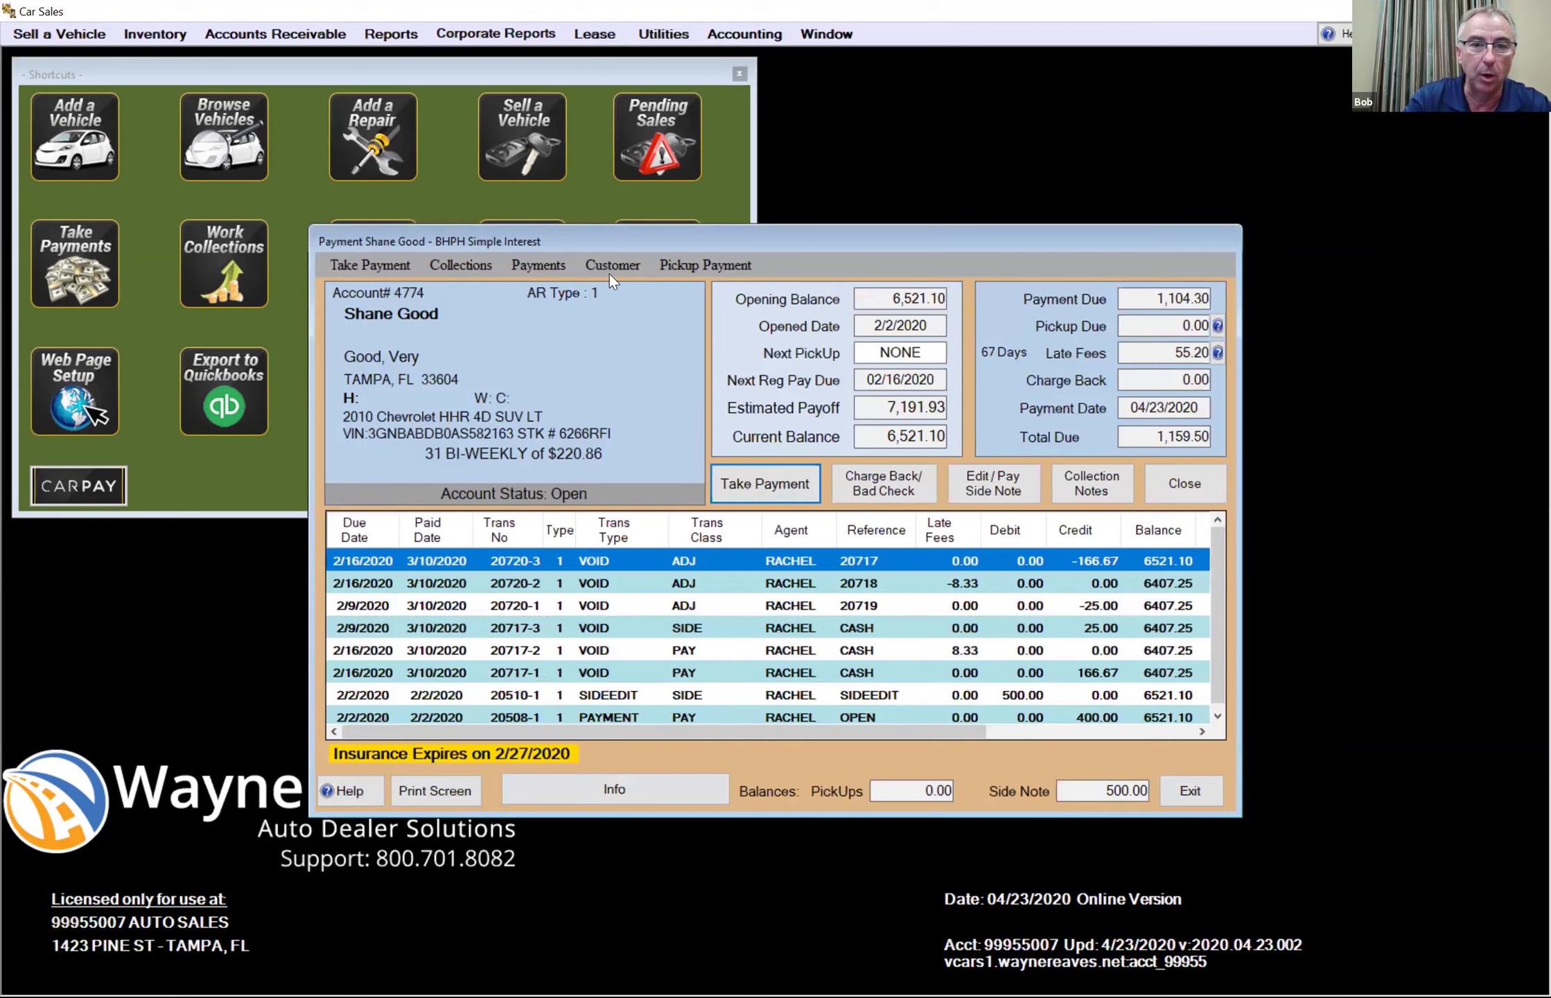
- Credit the account's principal by 300.00 with reason "covid 19", save without printing, and return to the customer lookup
click(561, 267)
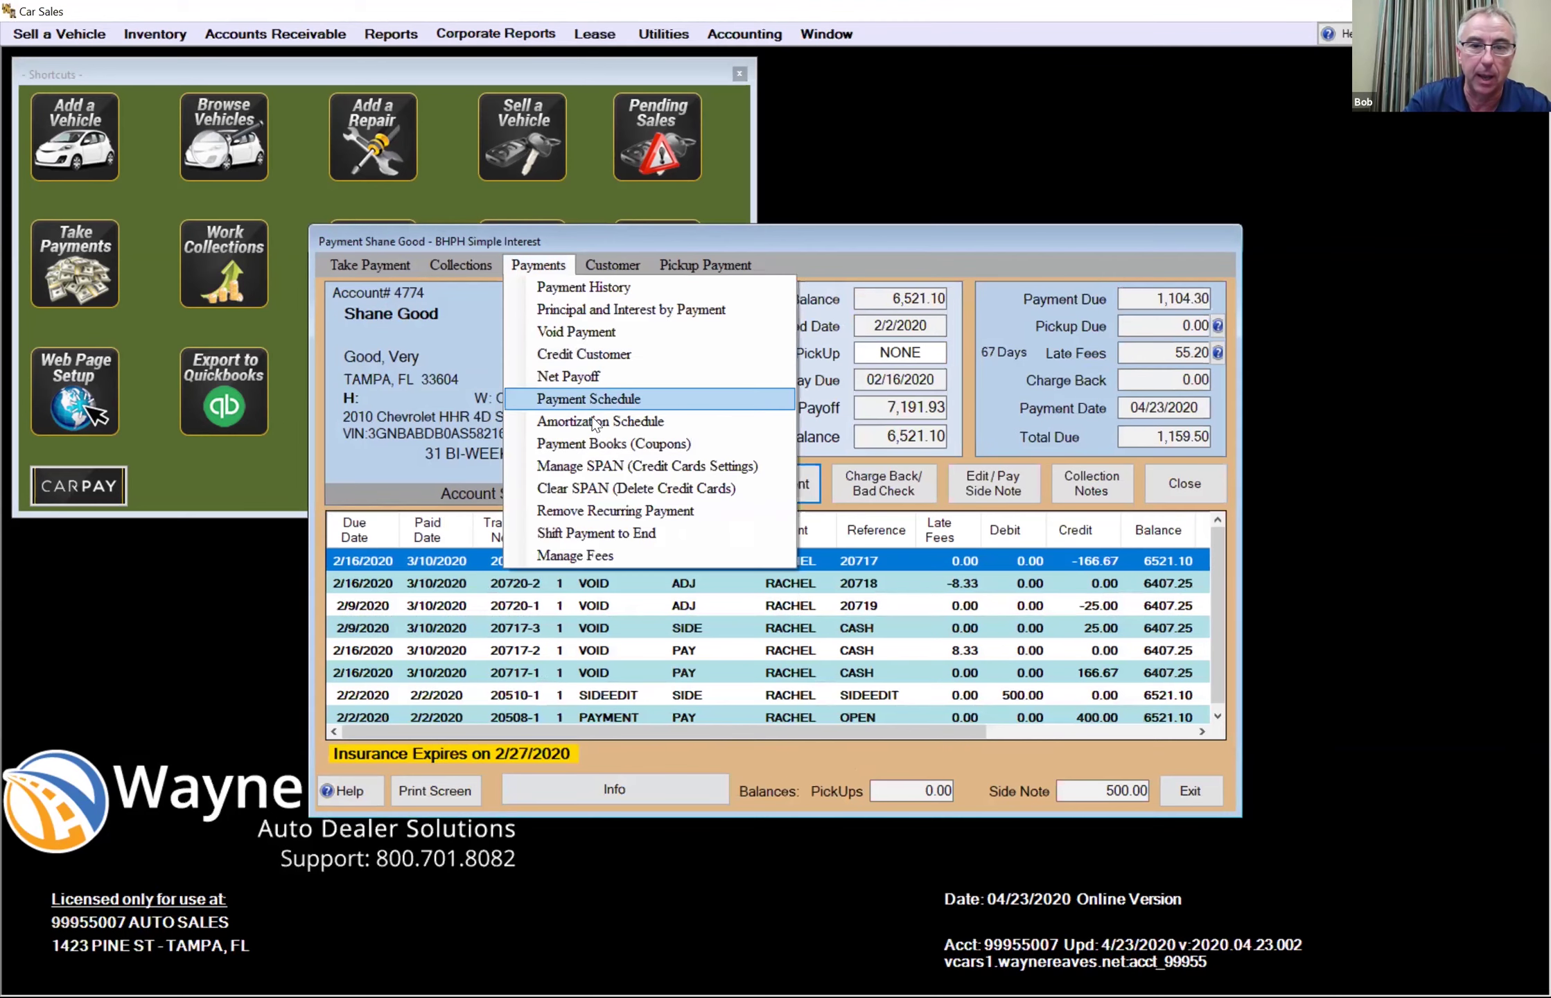
click(630, 357)
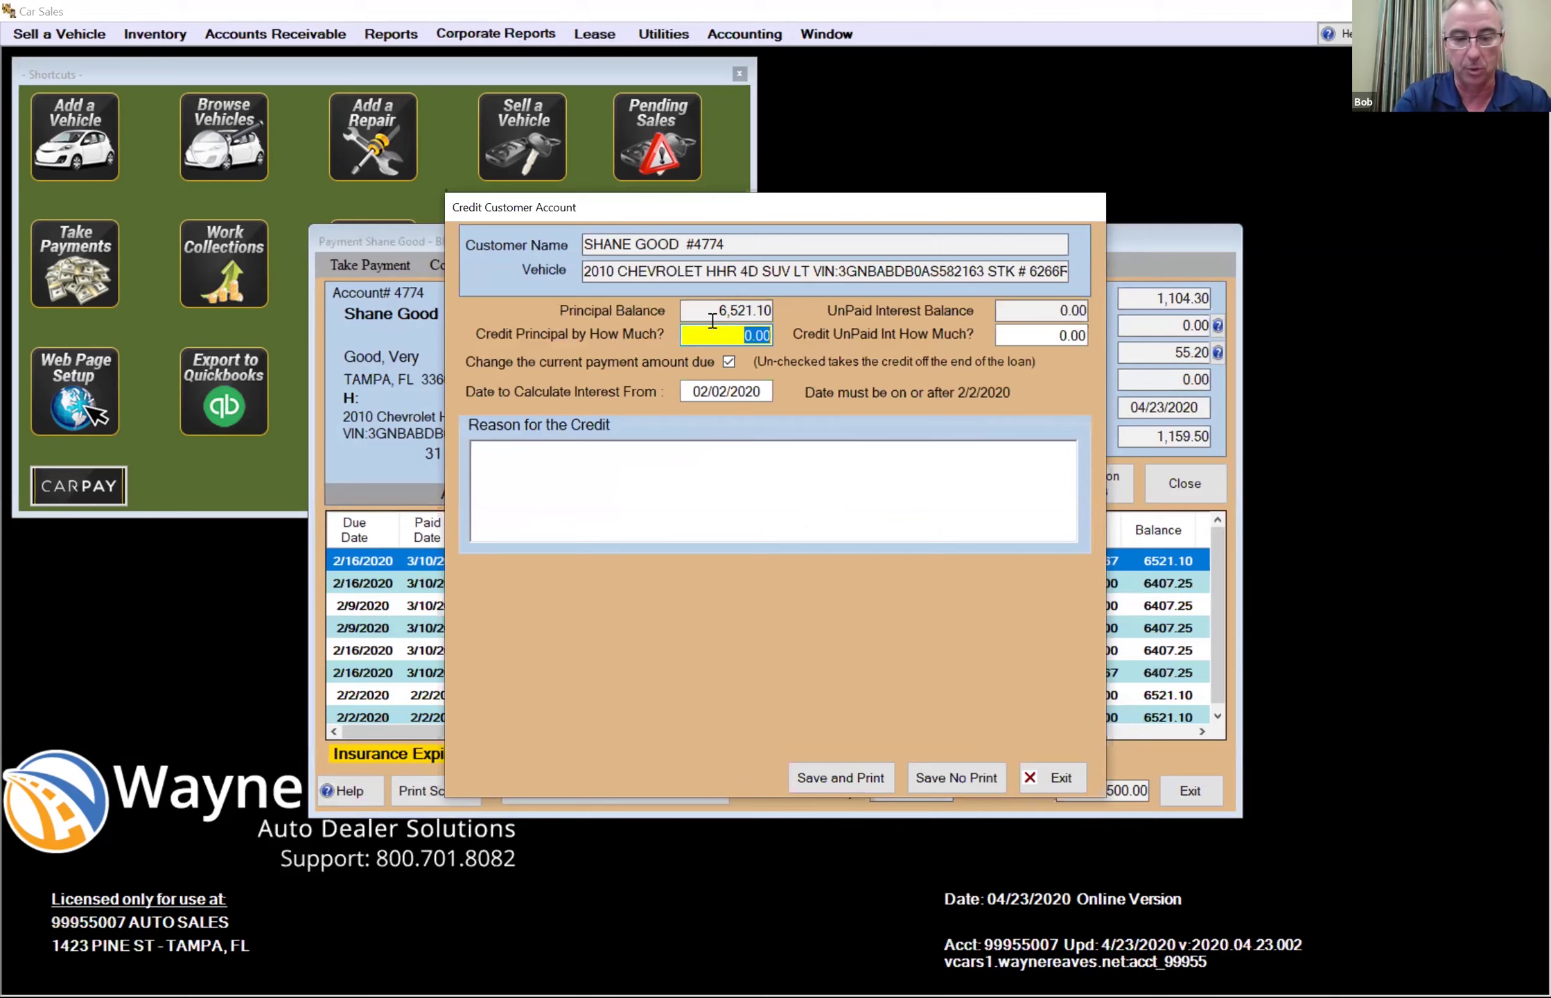
text(300)
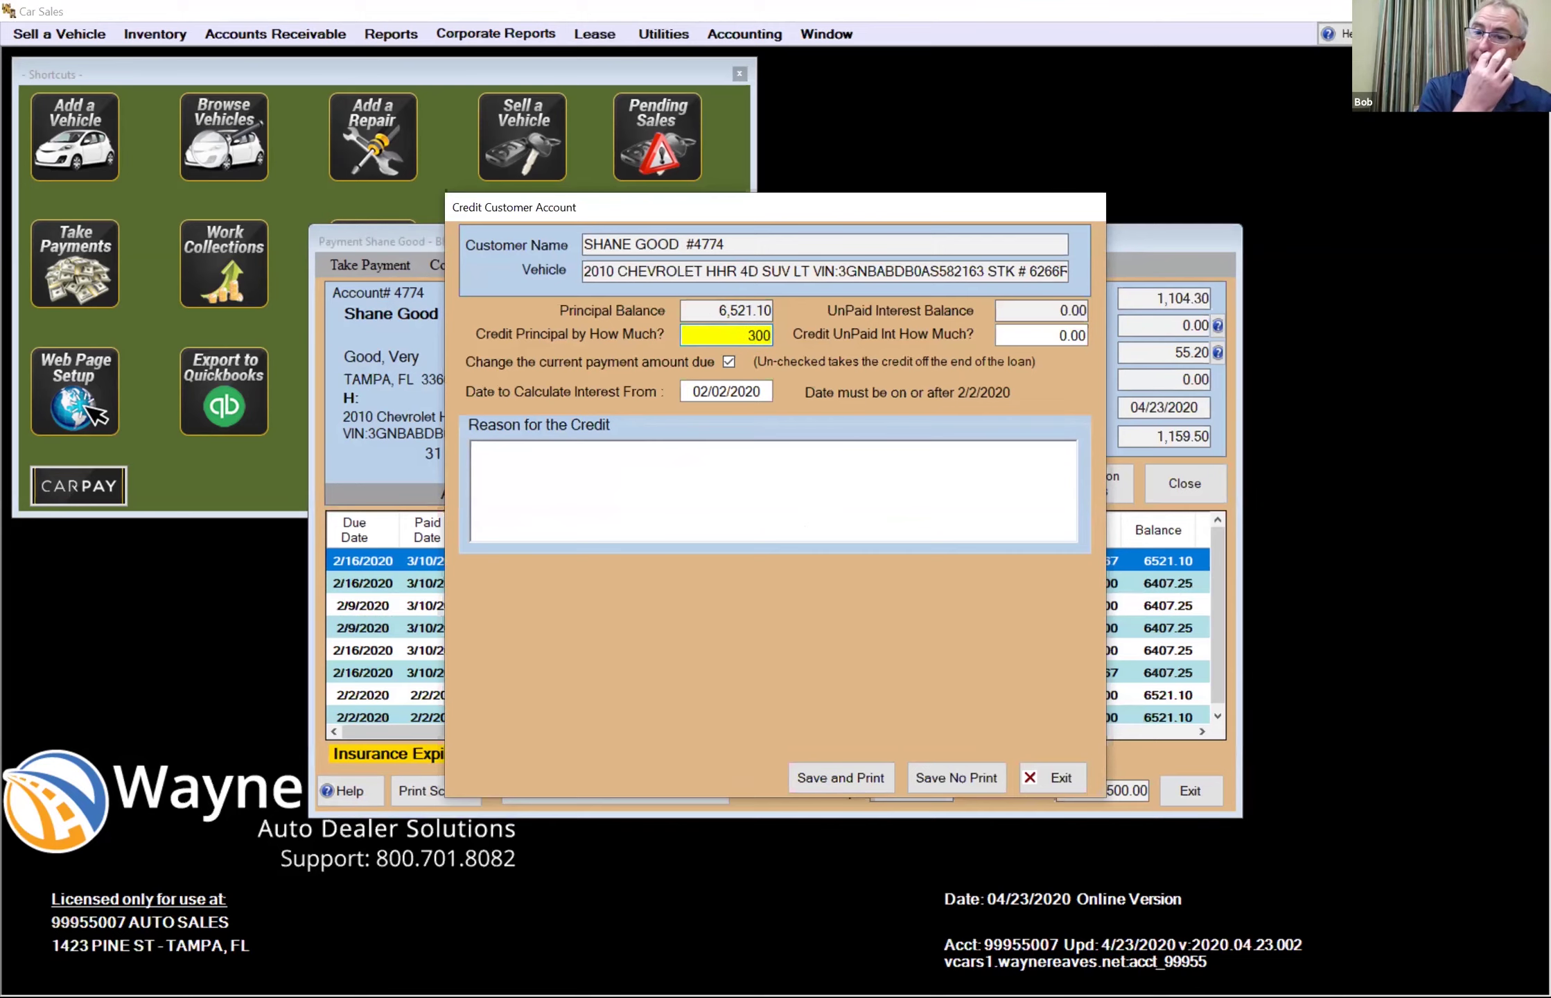
key(Tab)
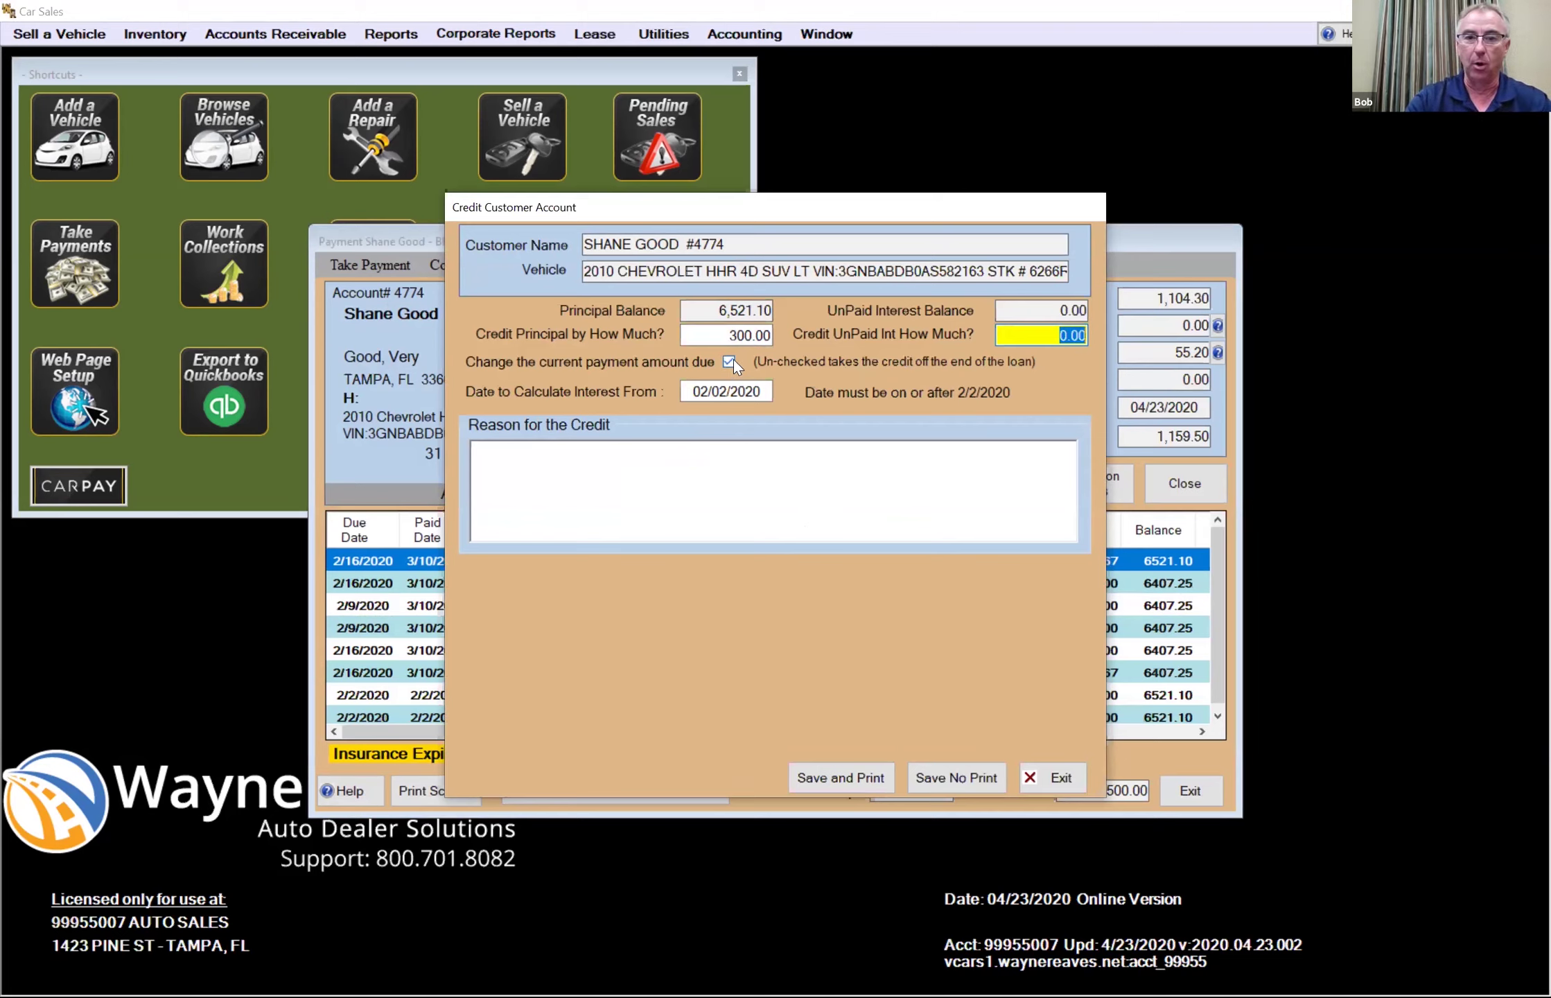
click(762, 395)
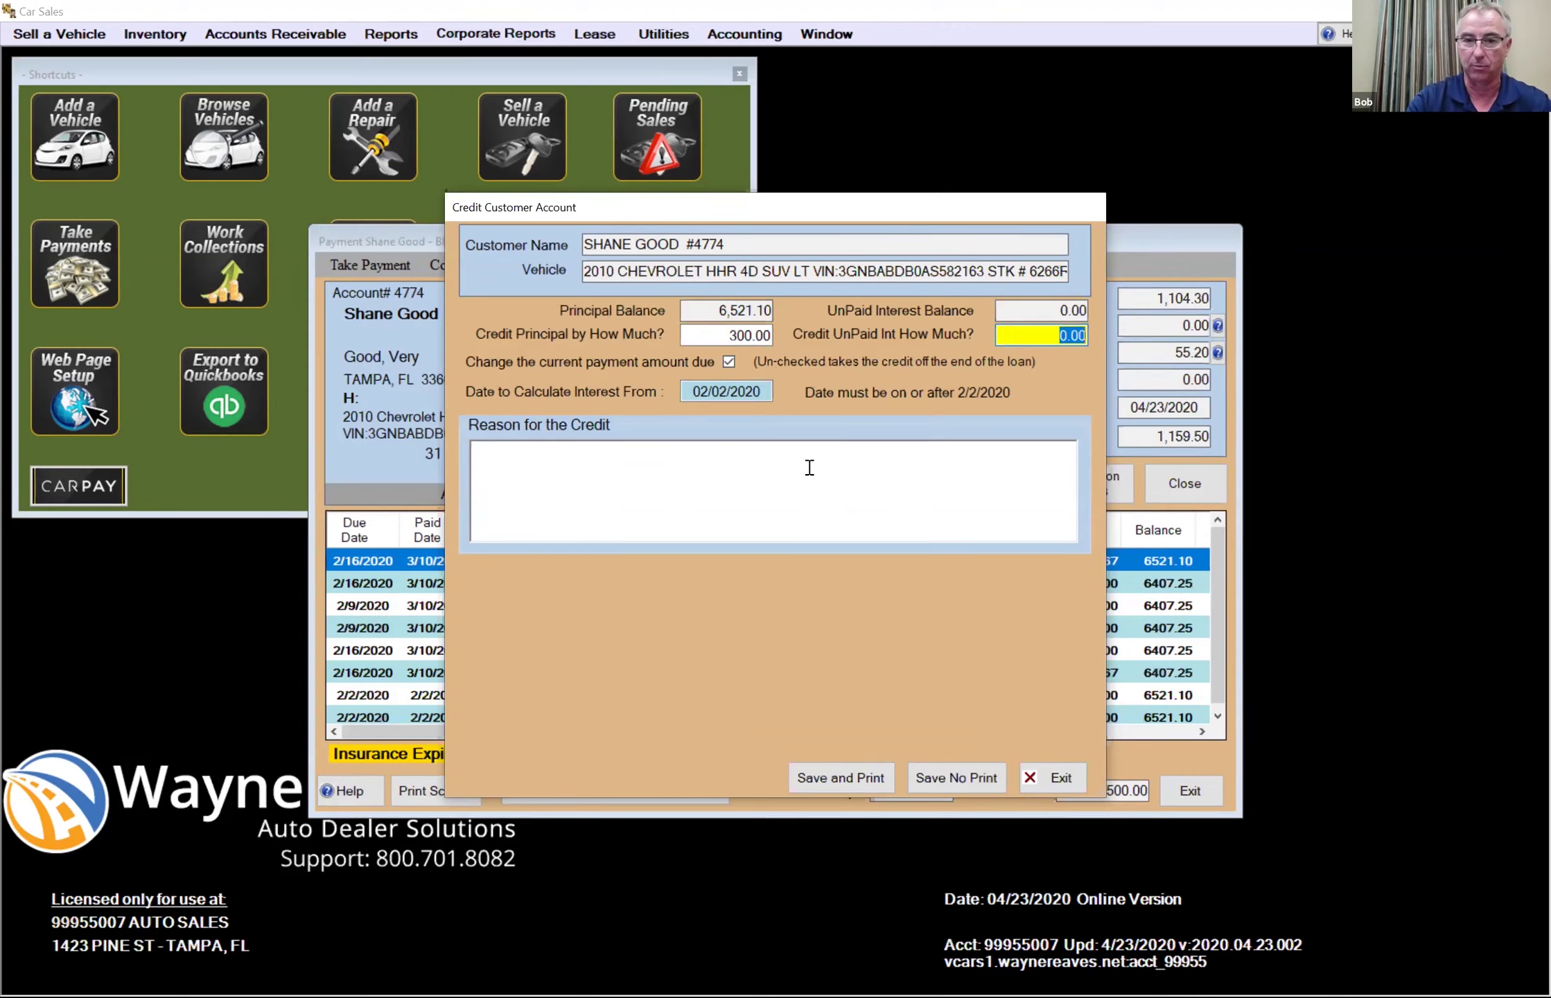
click(556, 467)
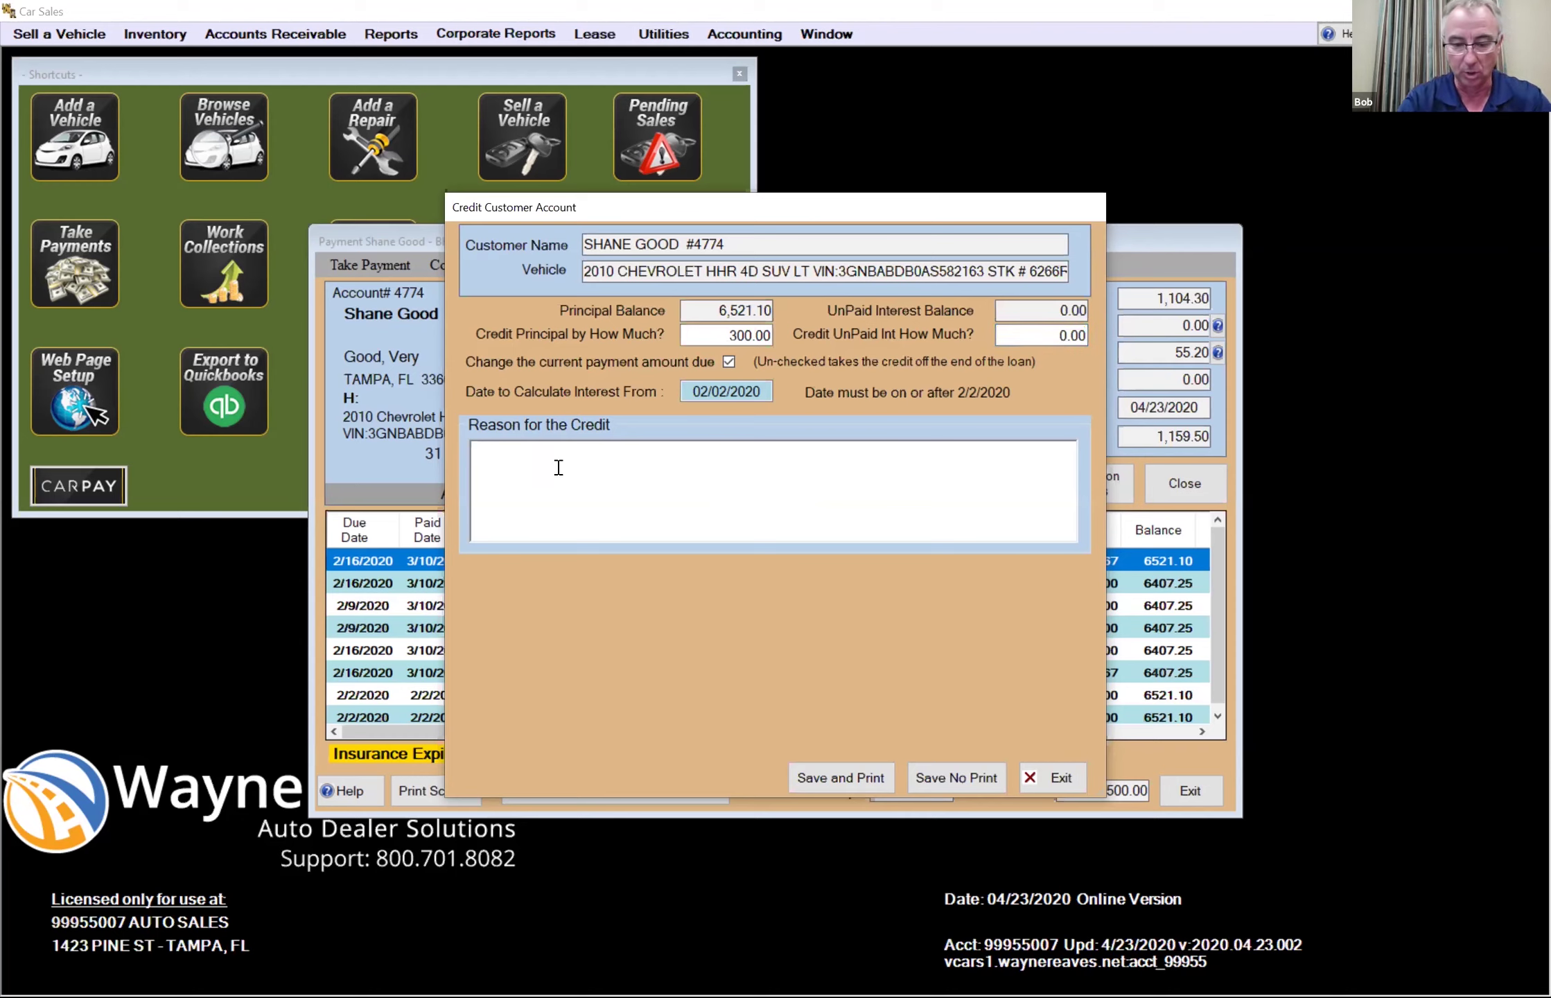
text(covid 19)
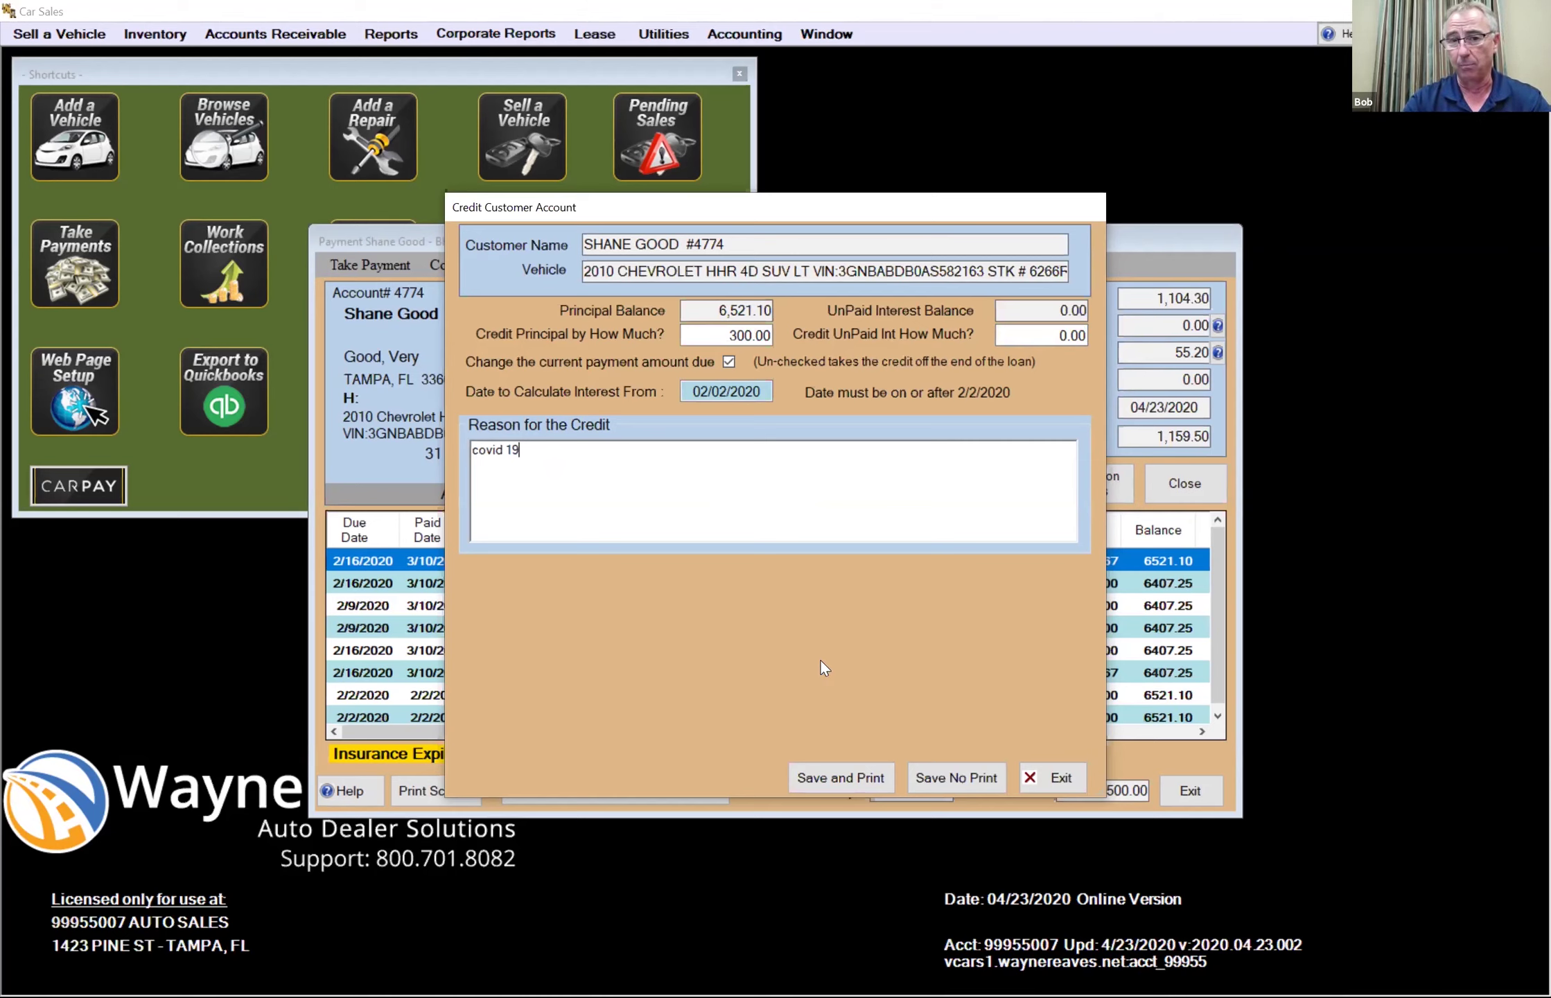
click(962, 769)
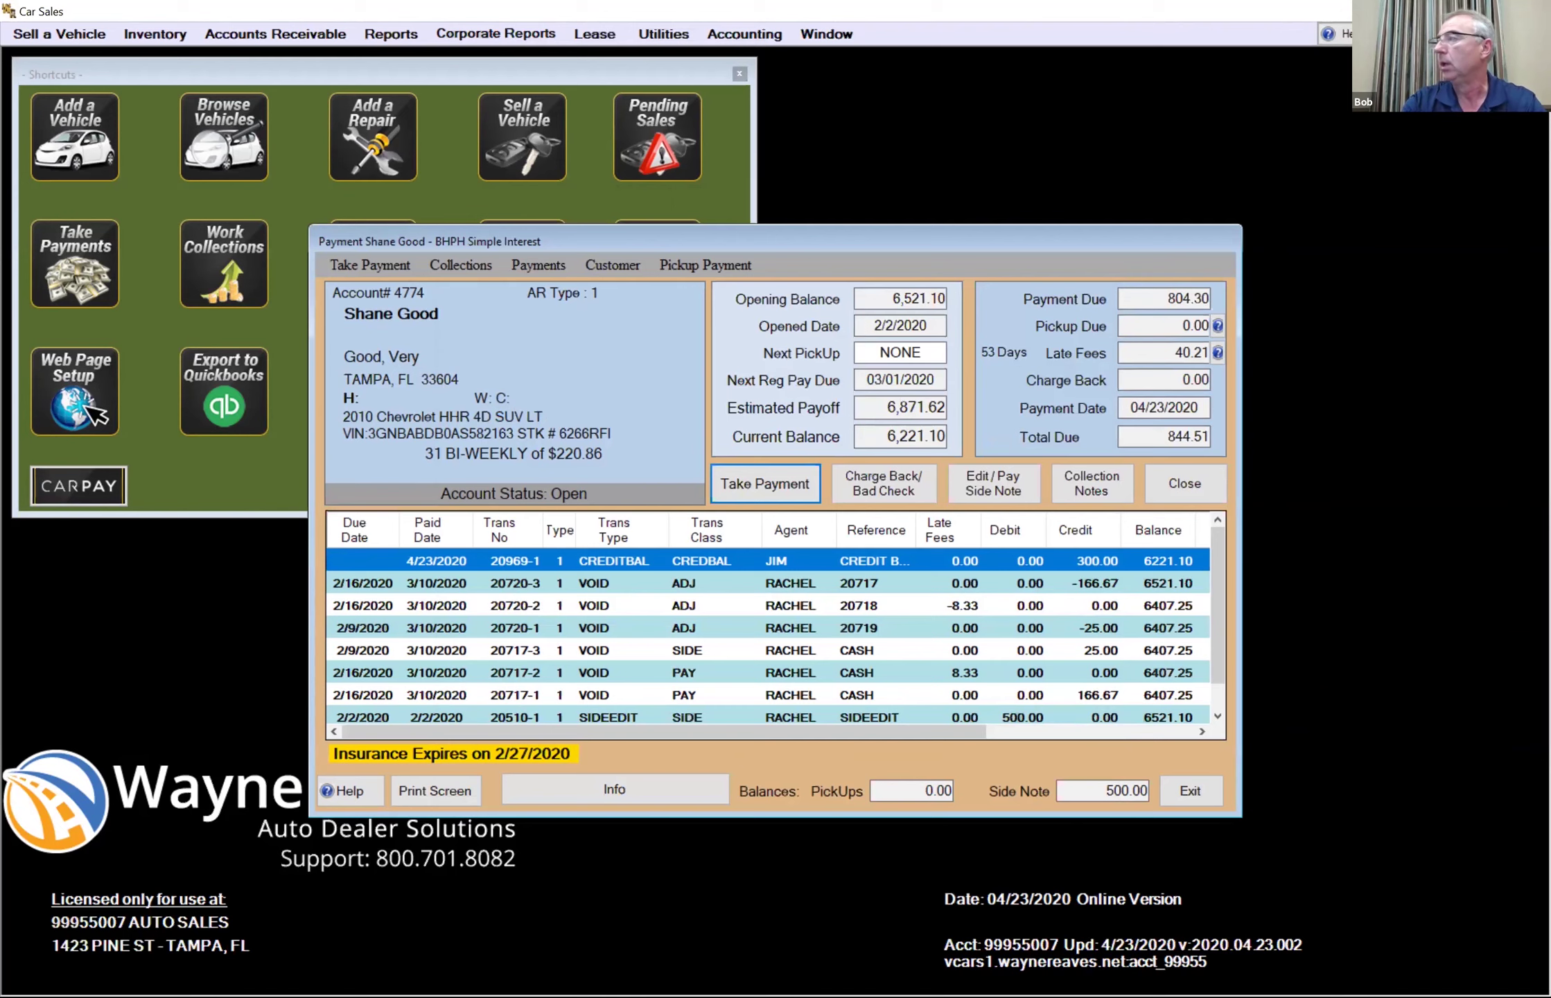
click(1177, 791)
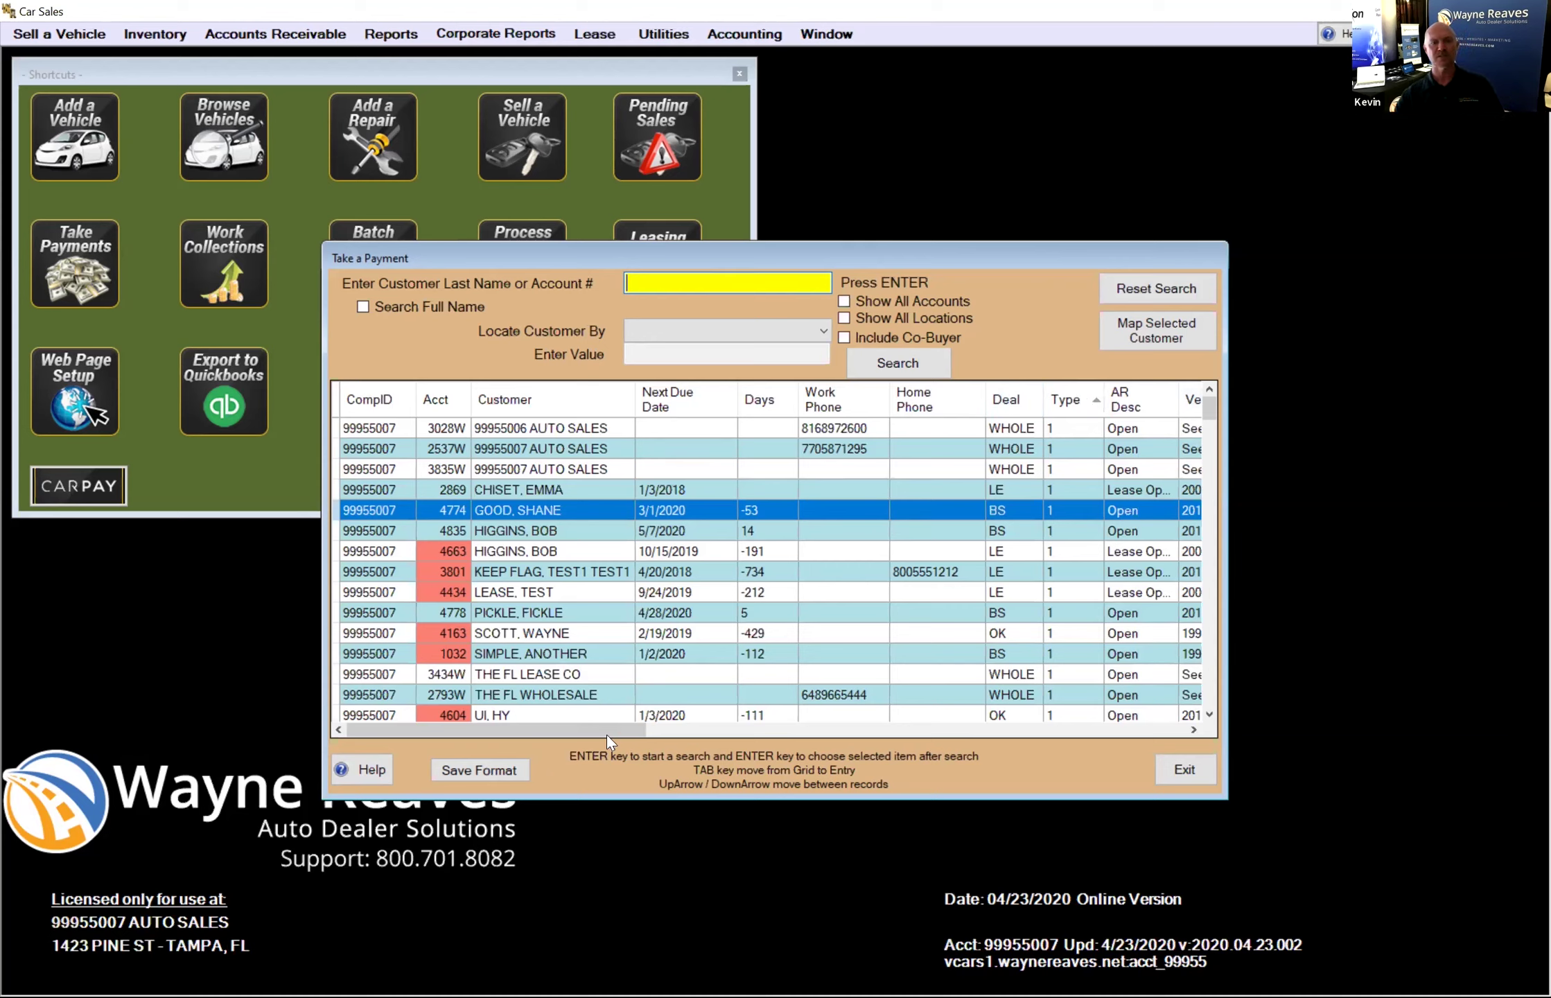
- Sort the payment lookup by deal in ascending and descending order, sort it by customer, and close the lookup
drag(603, 728, 551, 766)
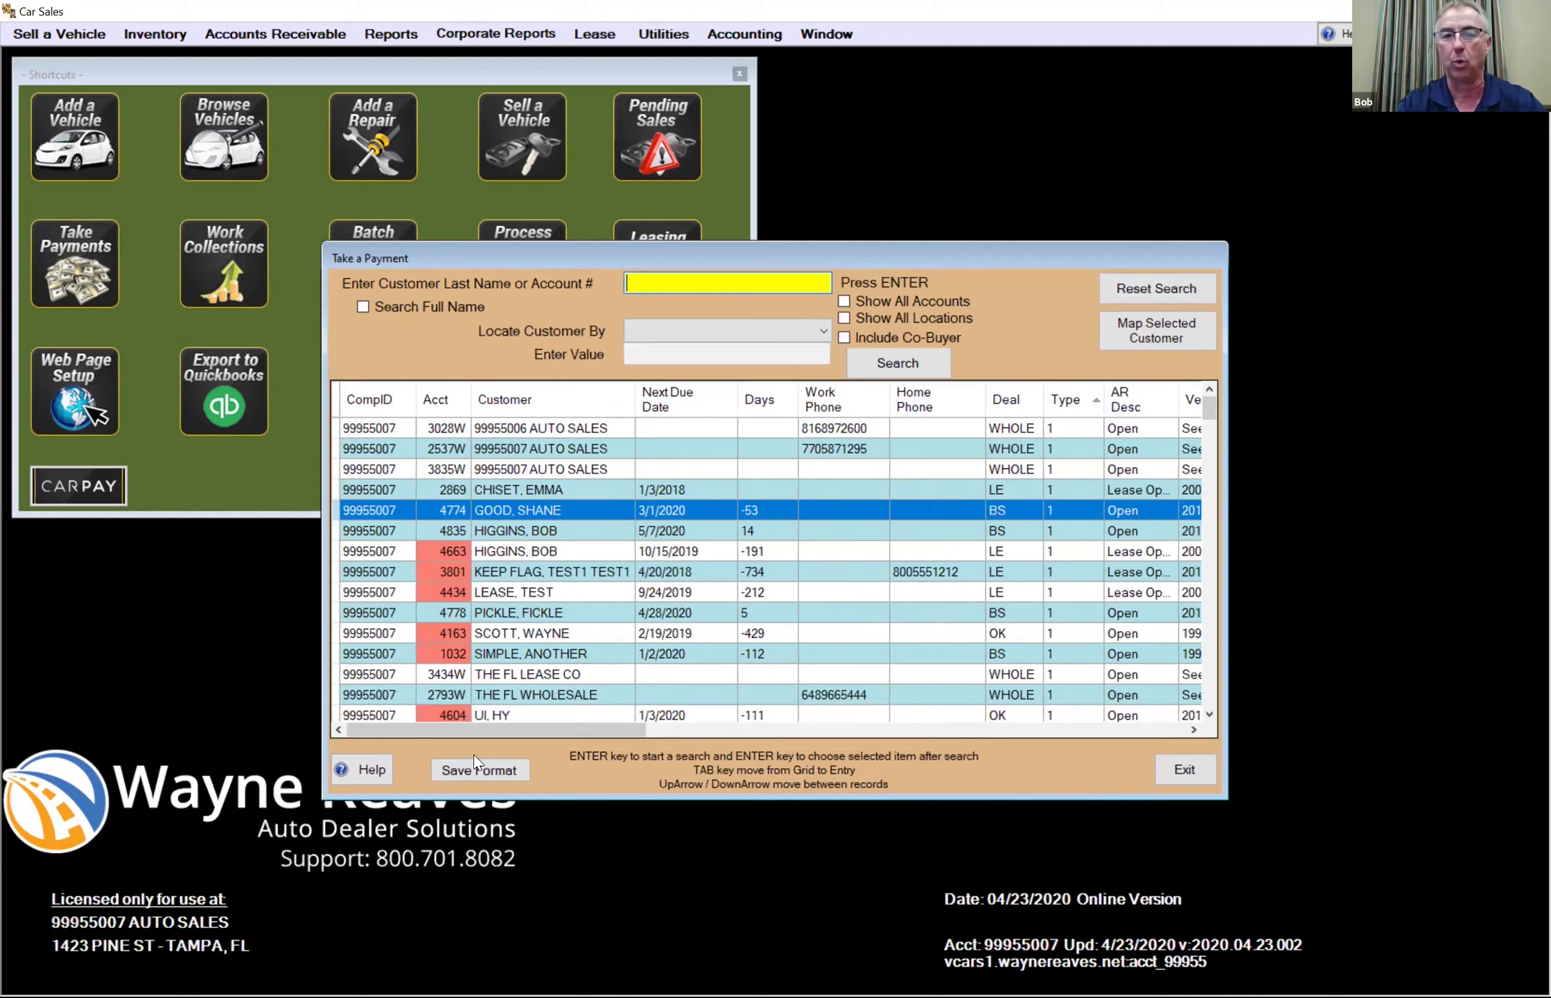
click(1013, 393)
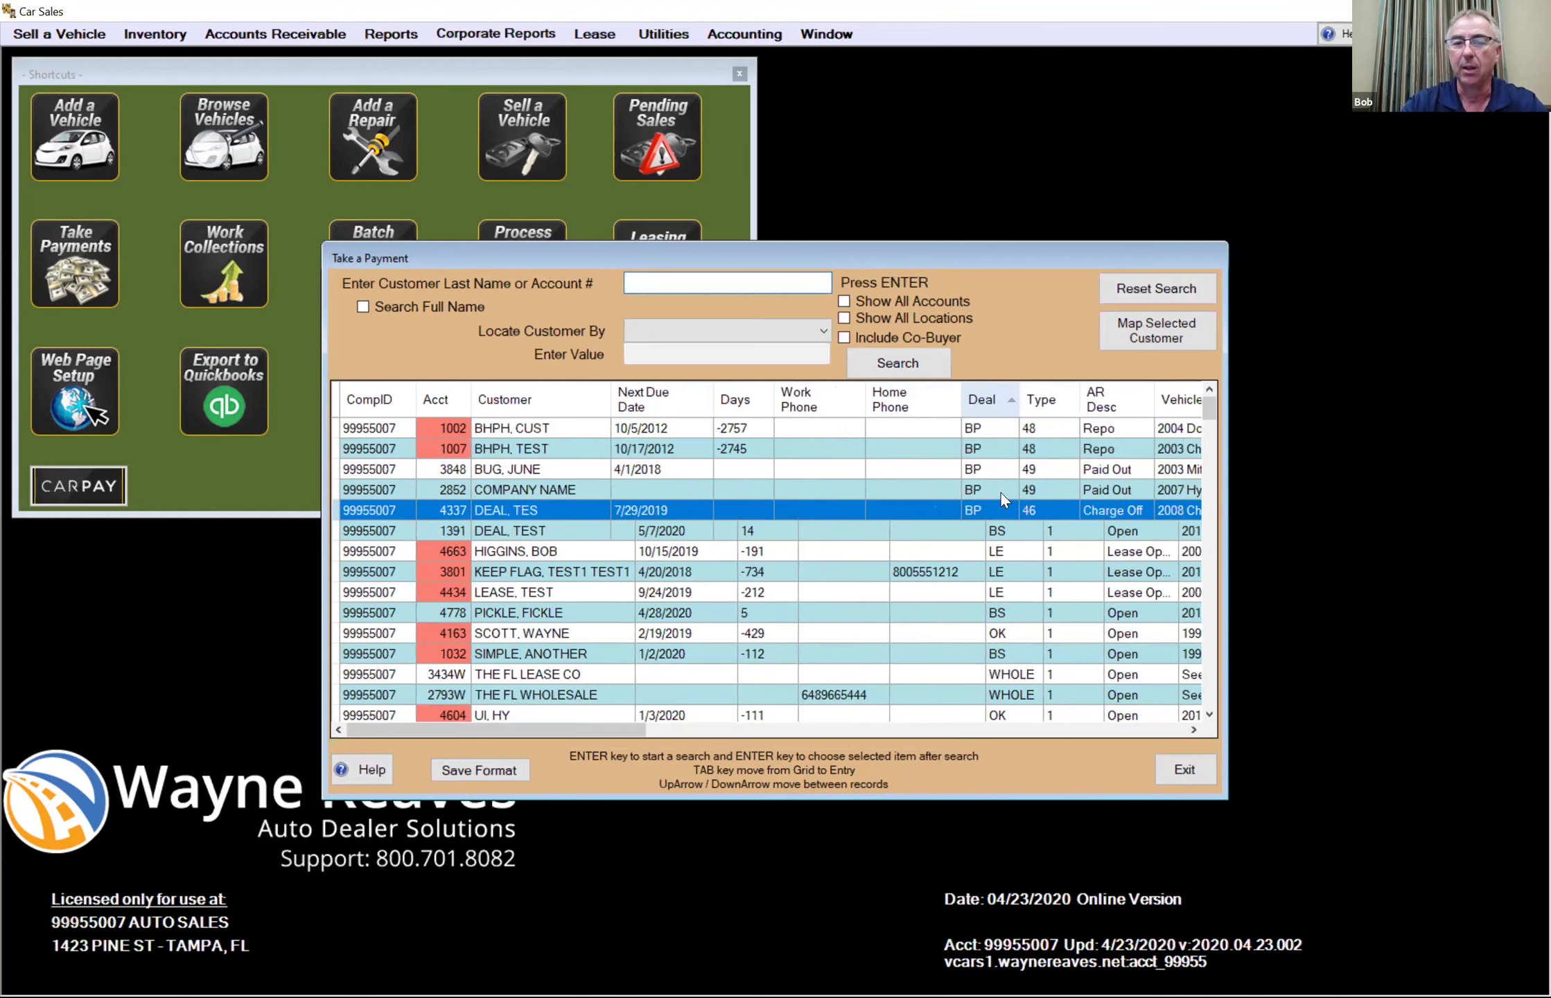
click(980, 396)
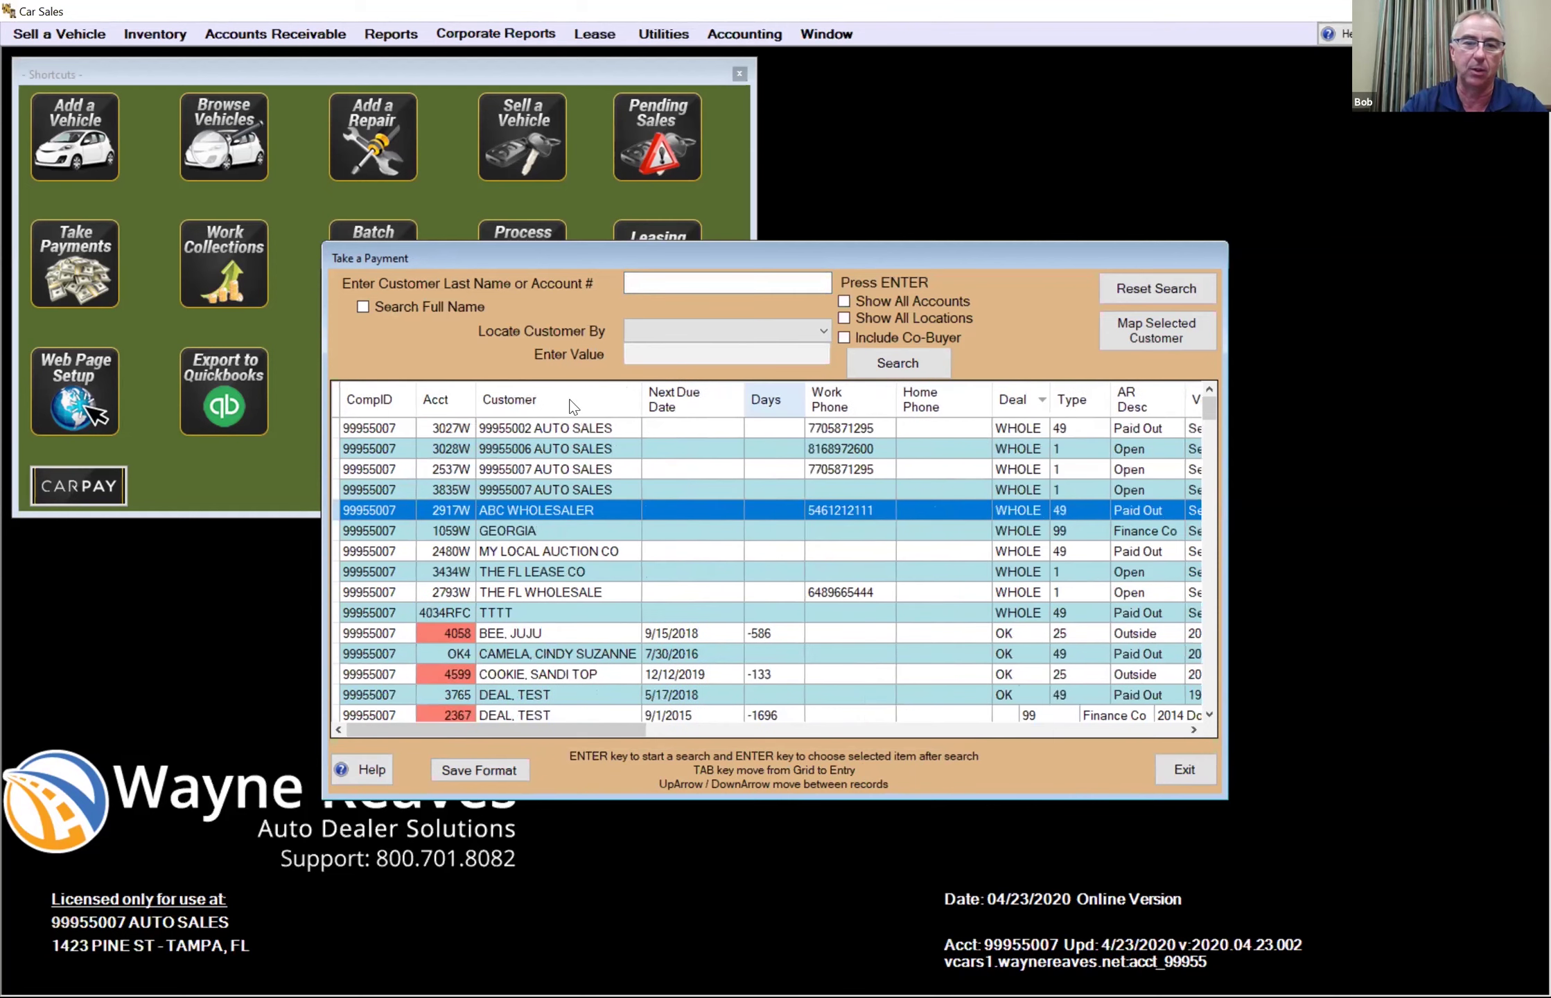
click(512, 398)
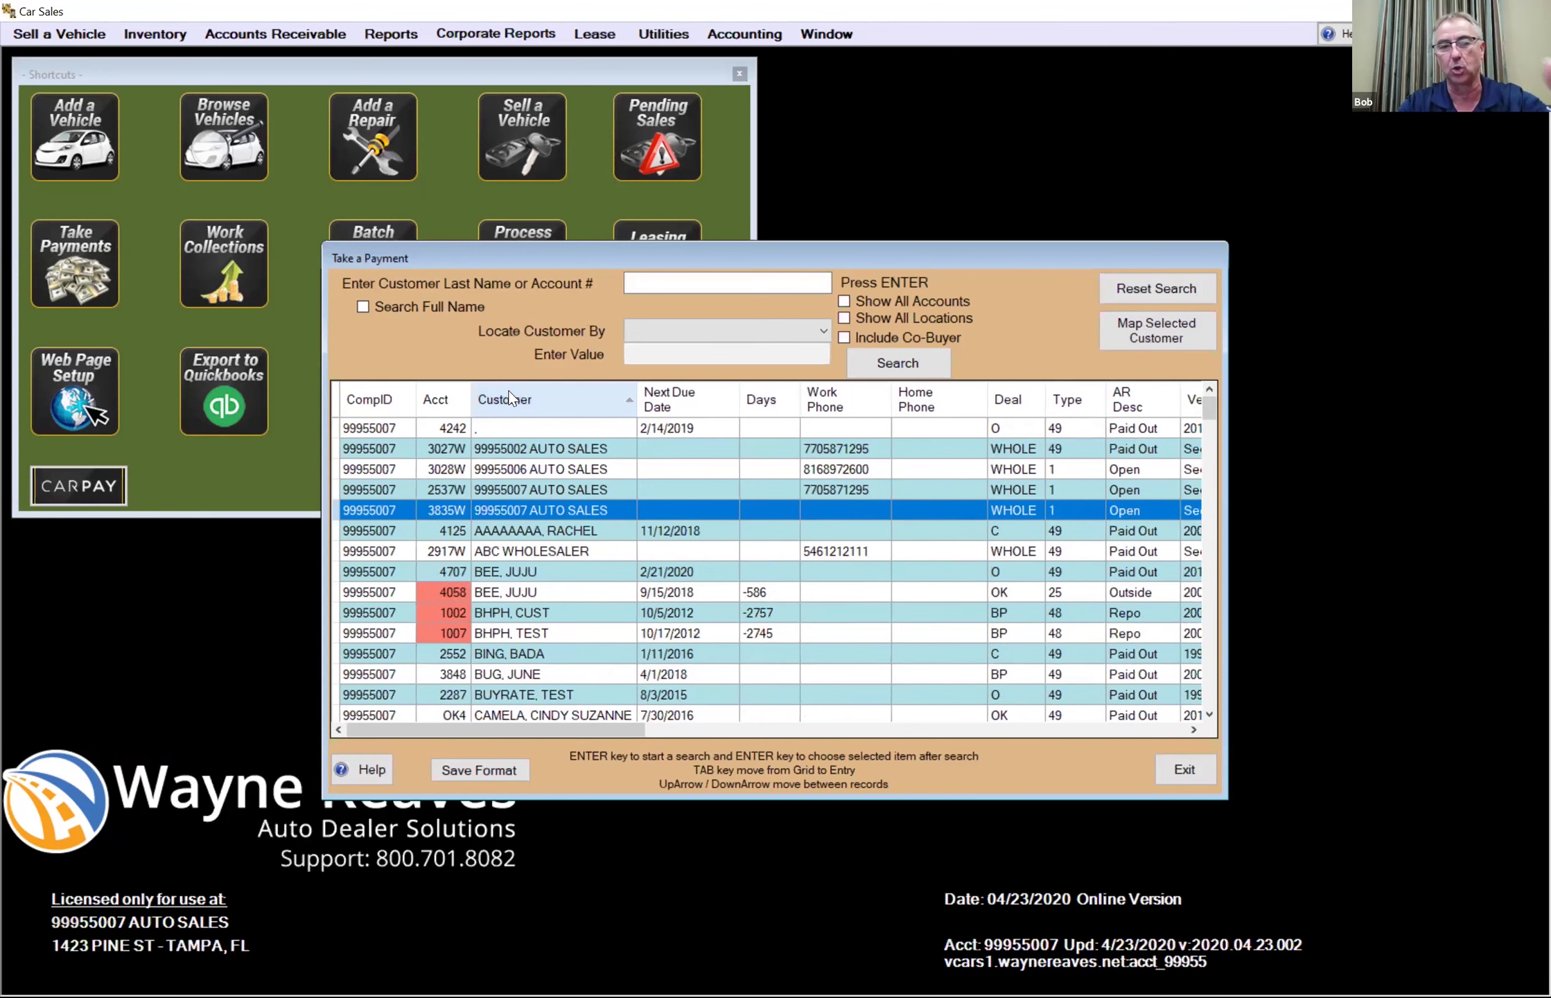
click(1182, 769)
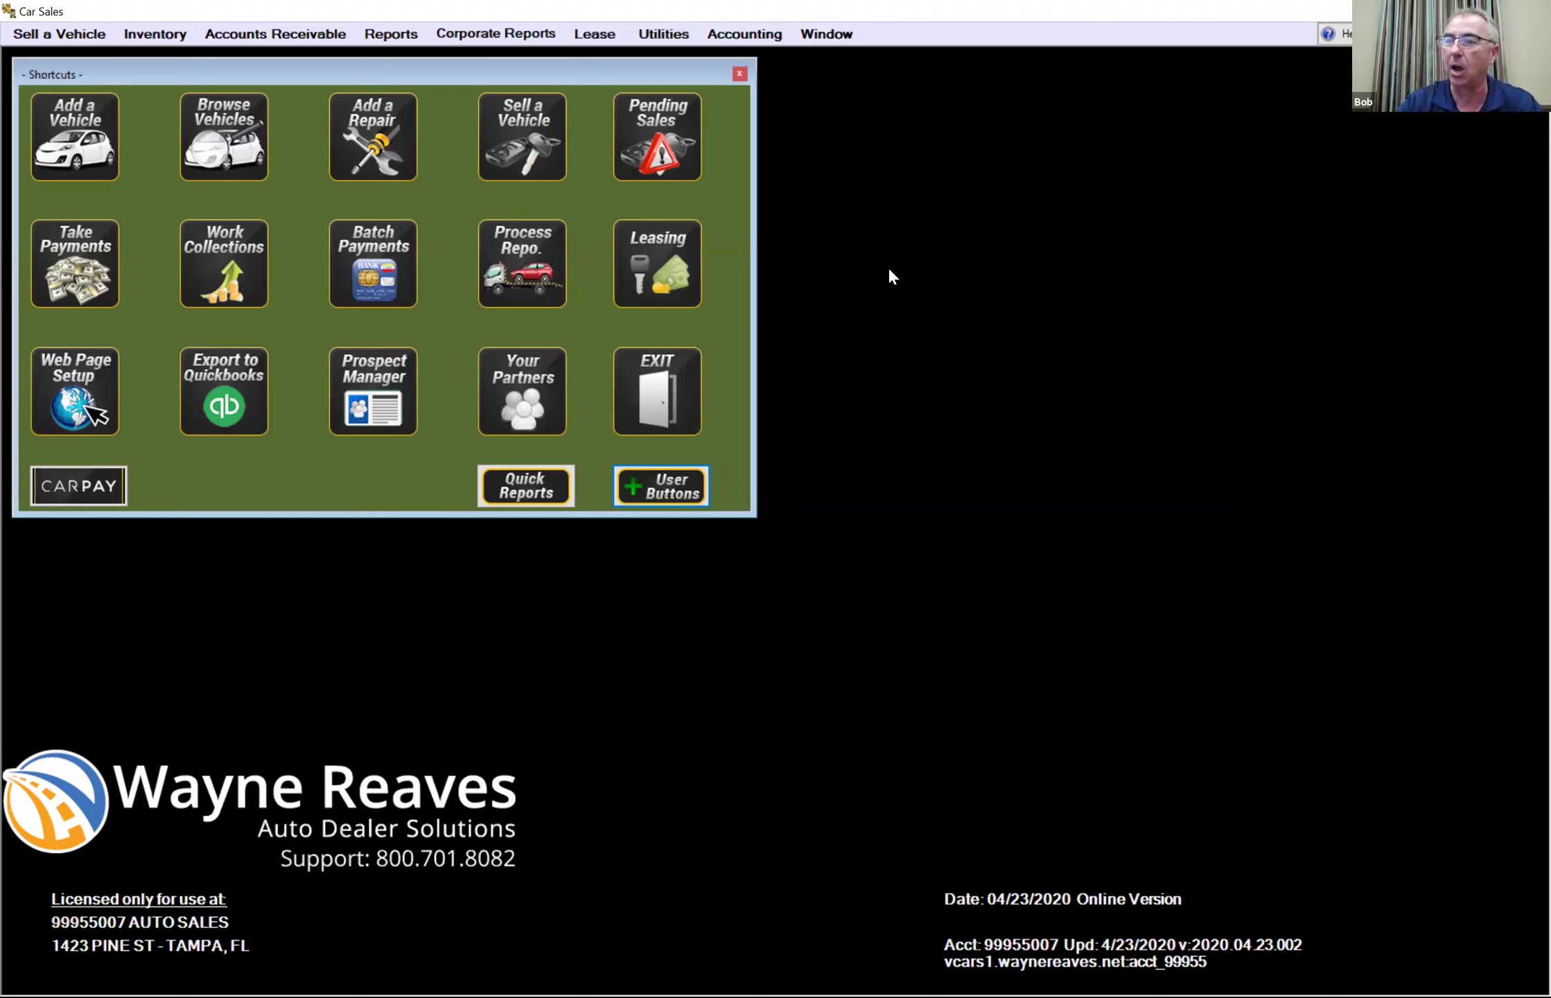
- Open the repossession letters lookup, sort it by account type, and open the active BS account due 1/2/2020
click(295, 41)
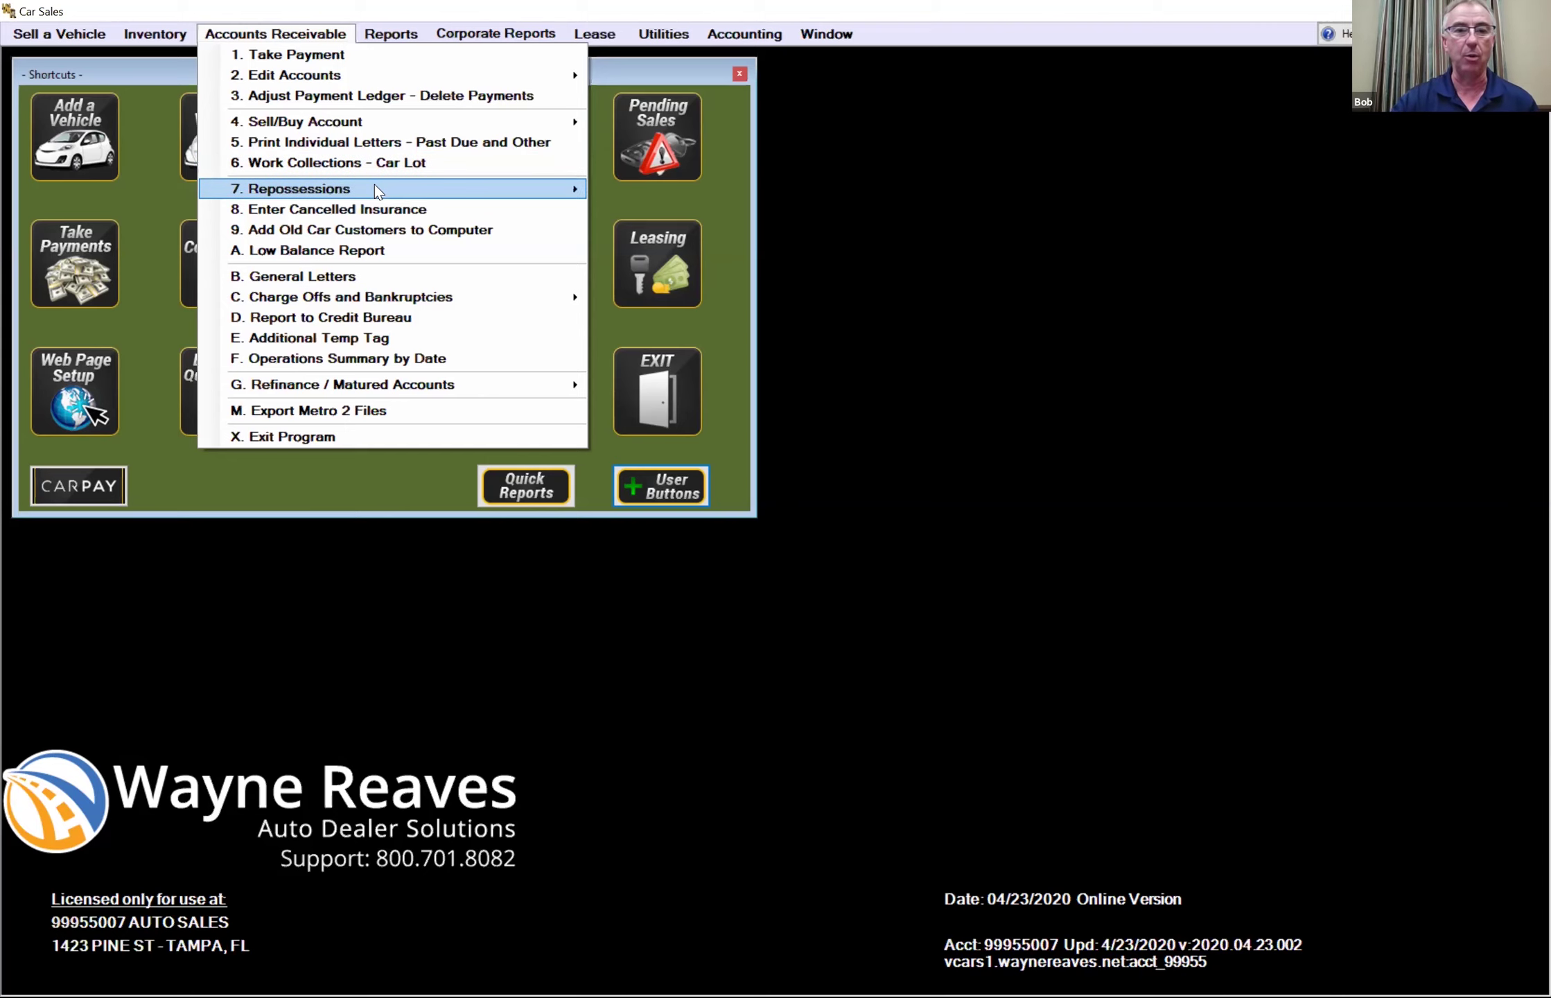
mouse_move(398, 194)
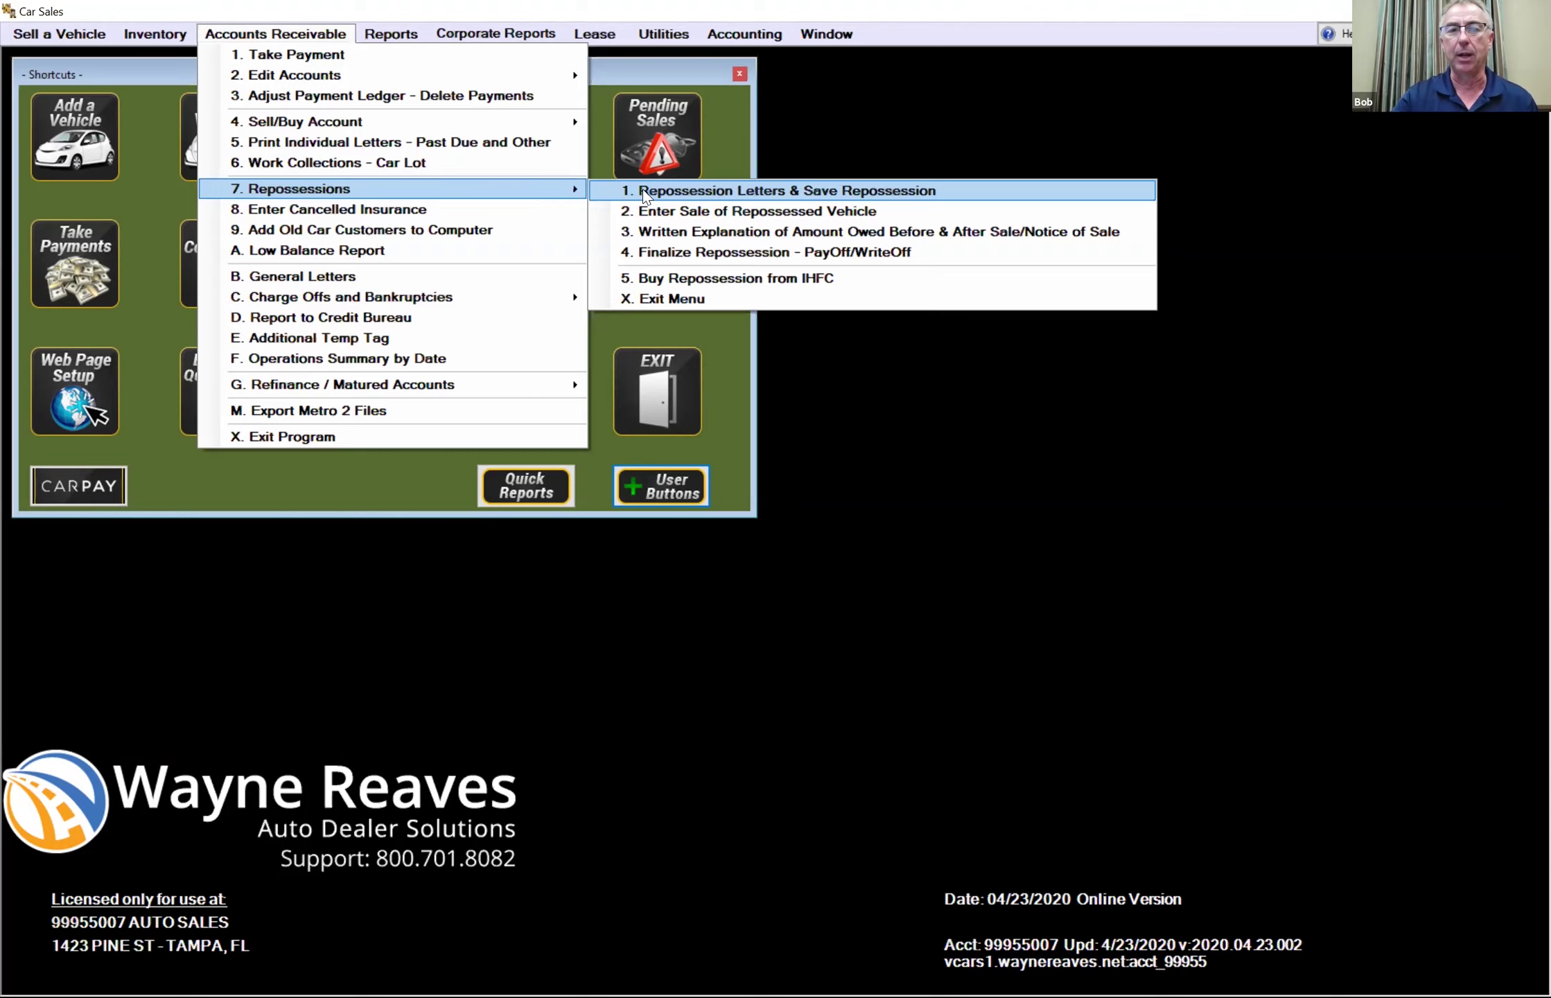
click(643, 192)
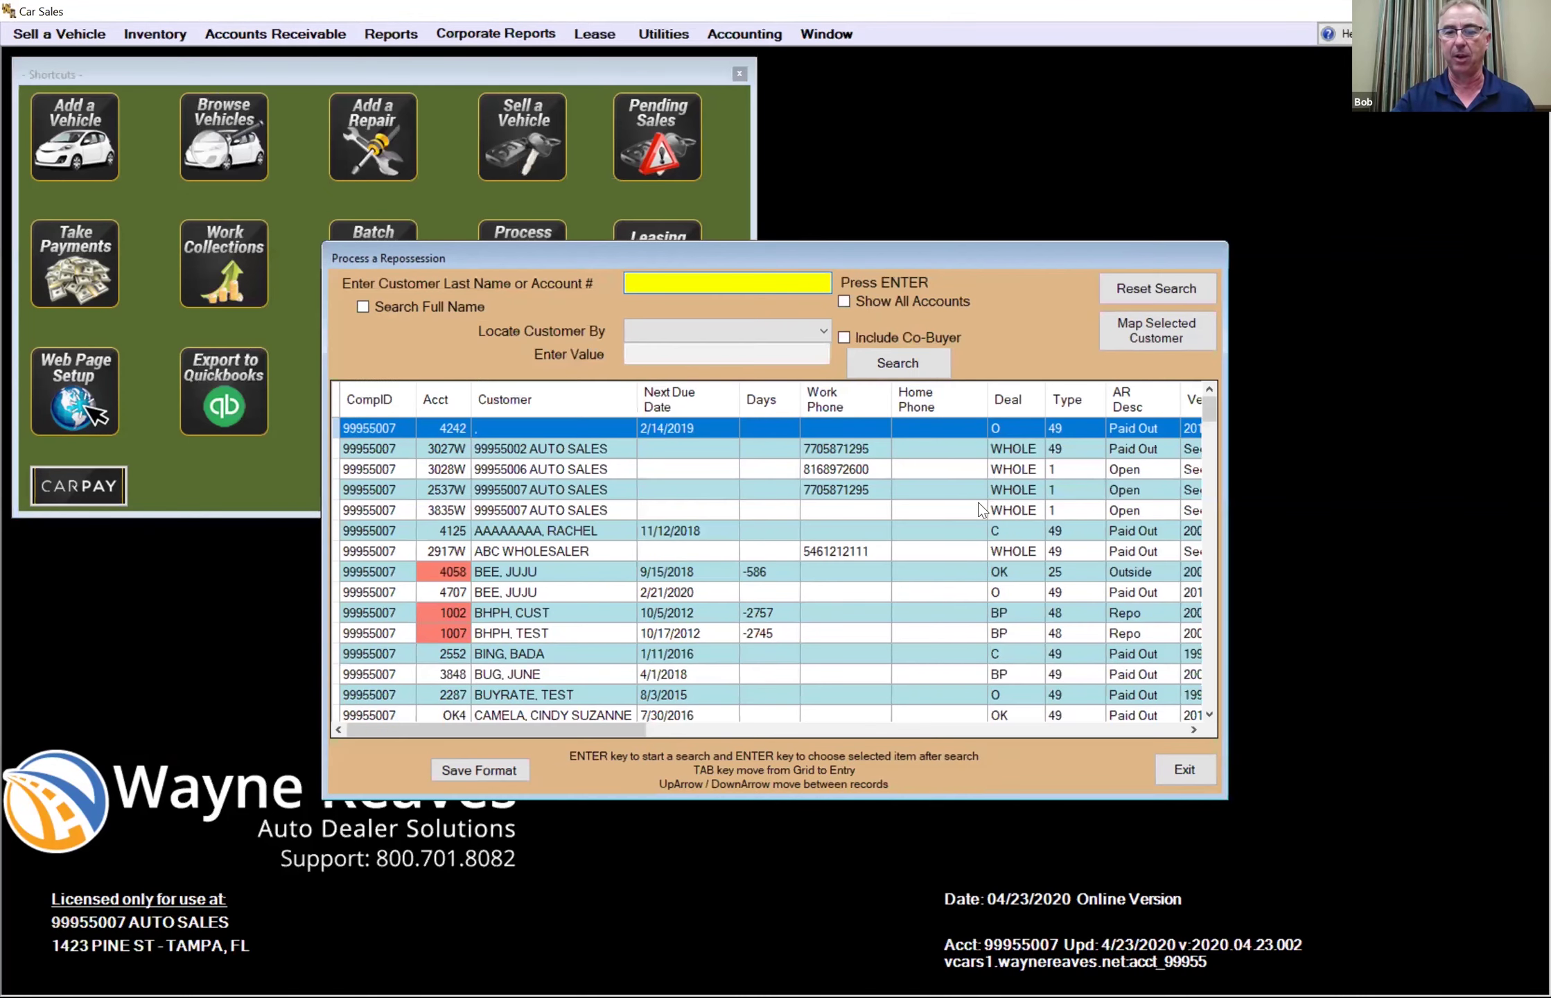
click(1078, 400)
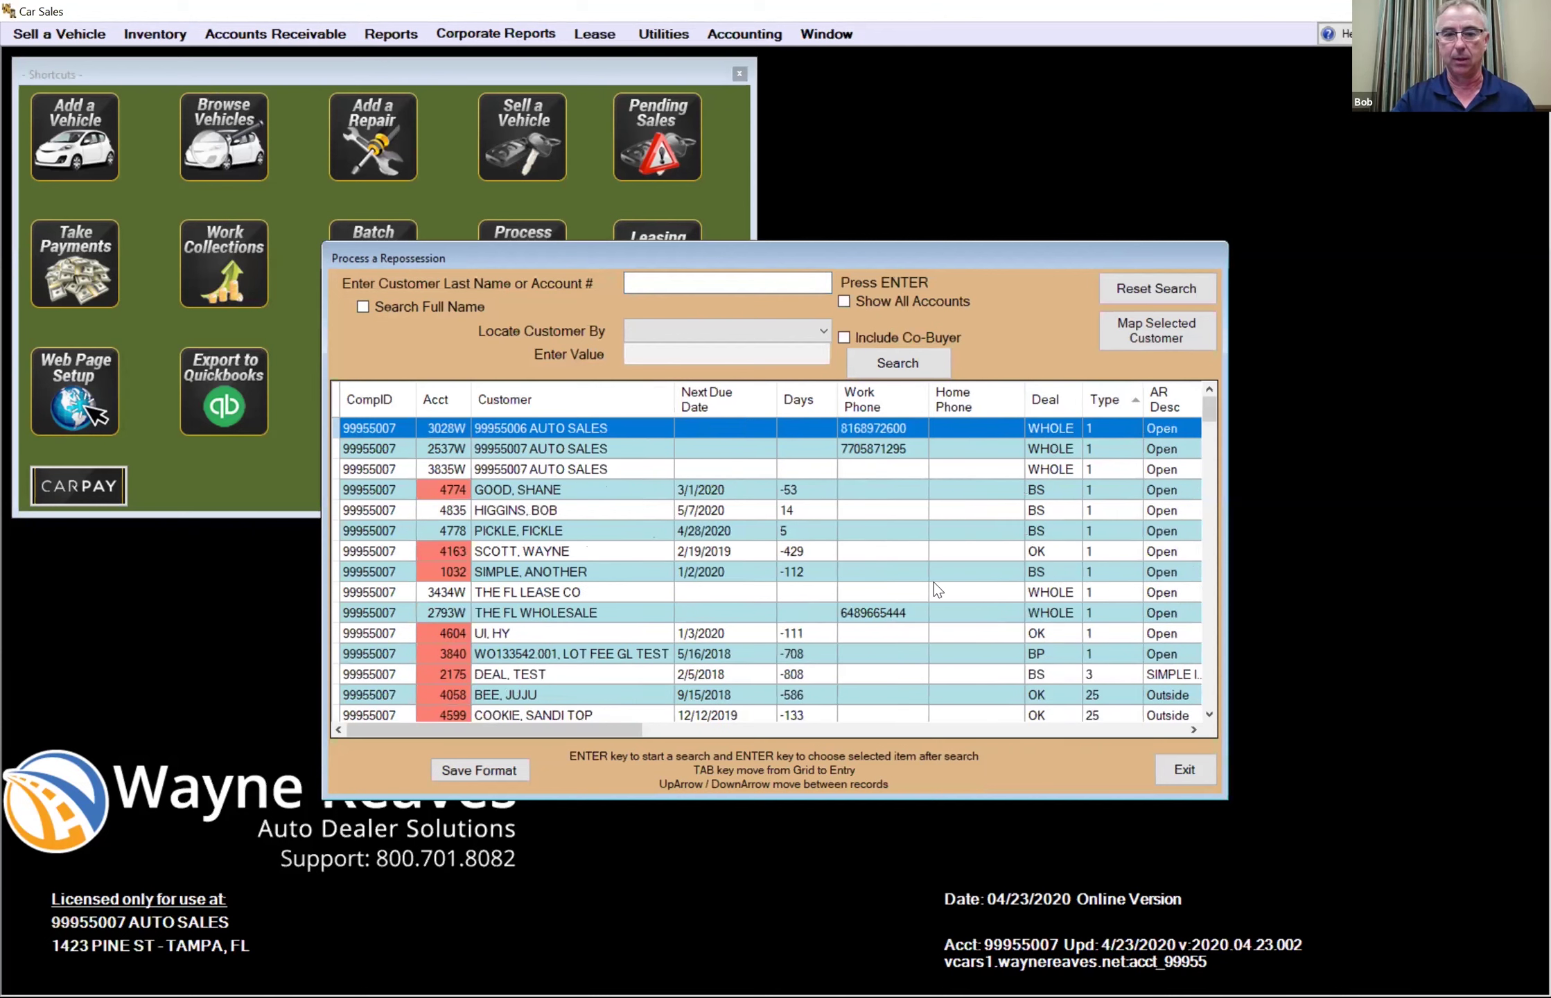
click(950, 571)
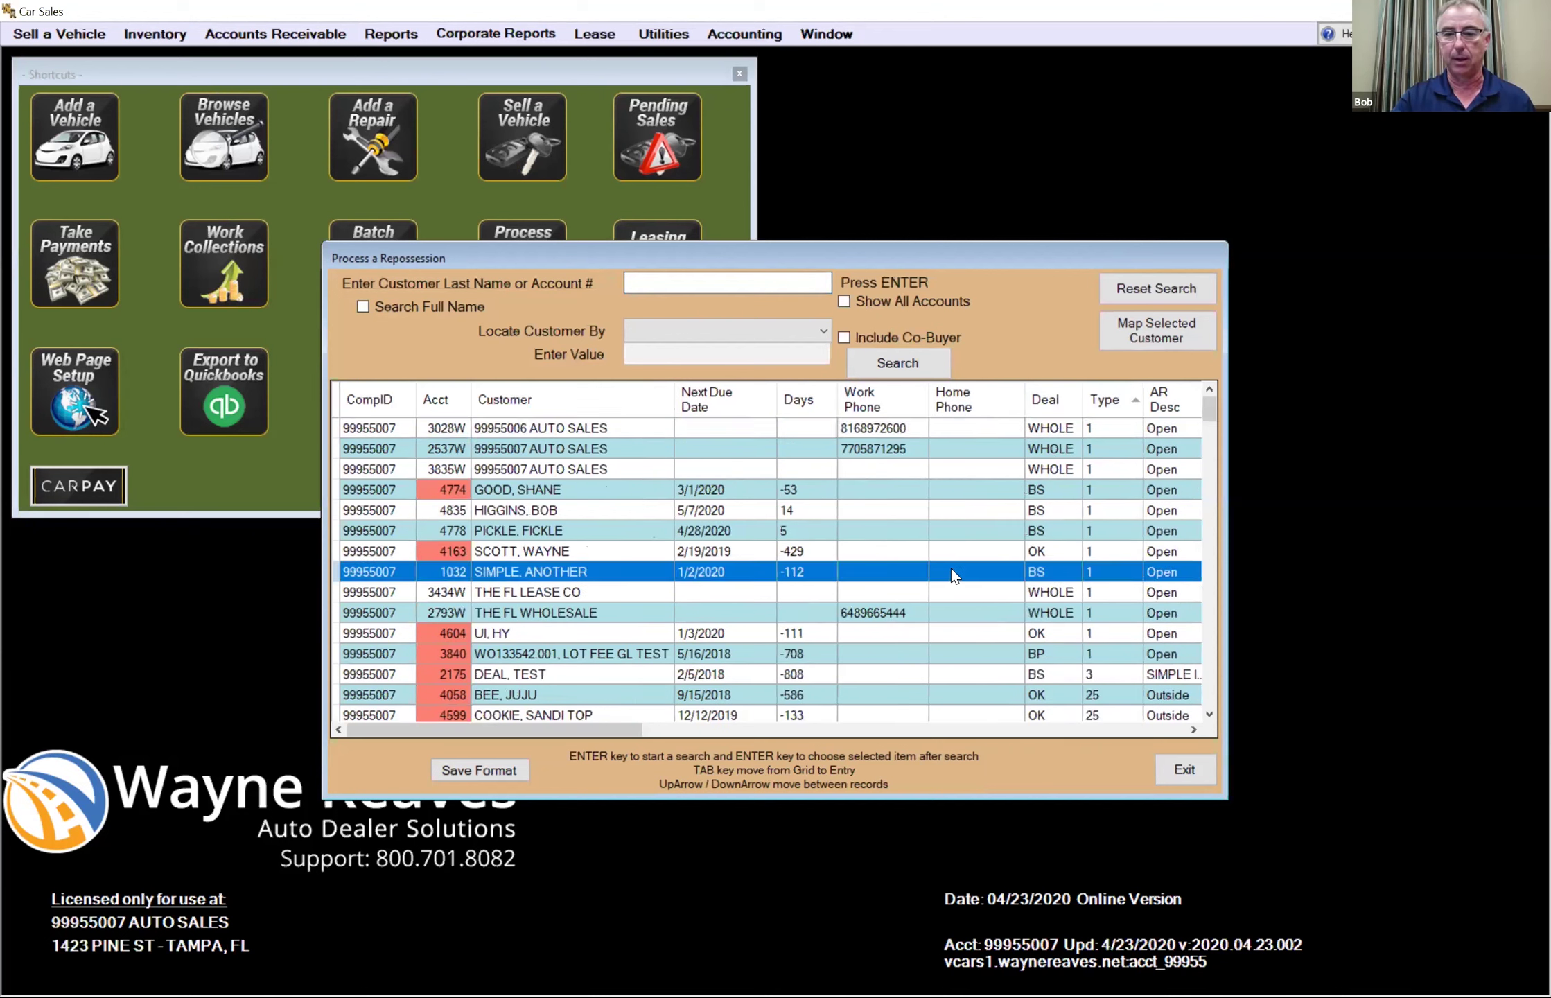
double_click(953, 574)
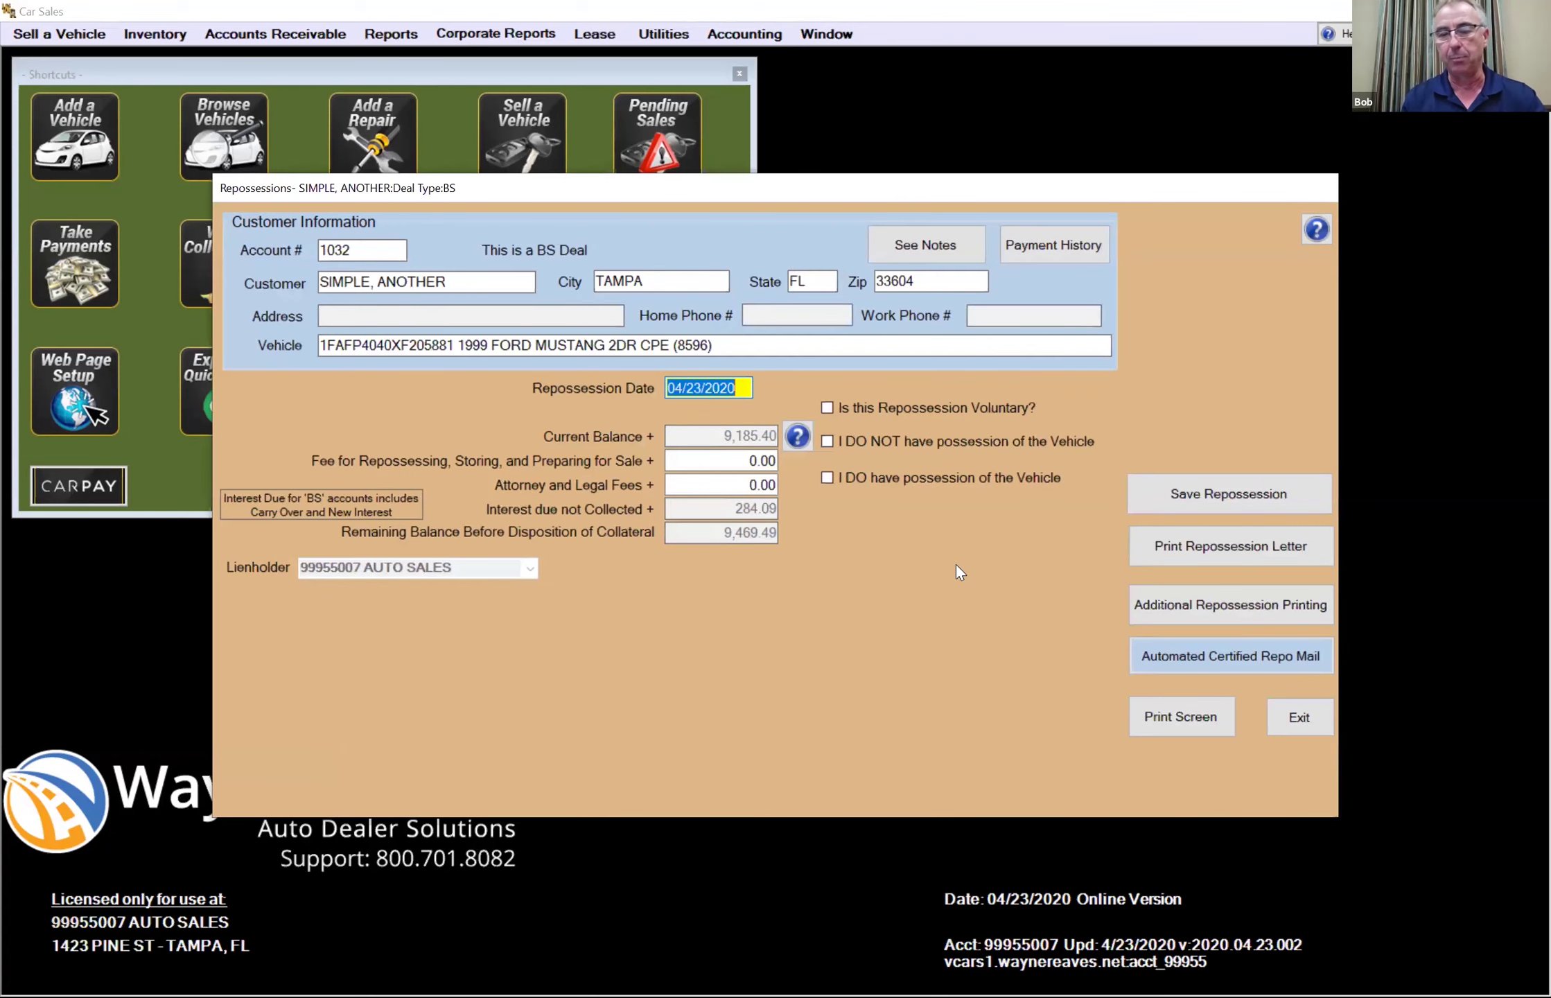
- Mark the repossessed vehicle as in the dealer's possession and set its ACV to 3,000.00, leaving the fees unchanged
key(Tab)
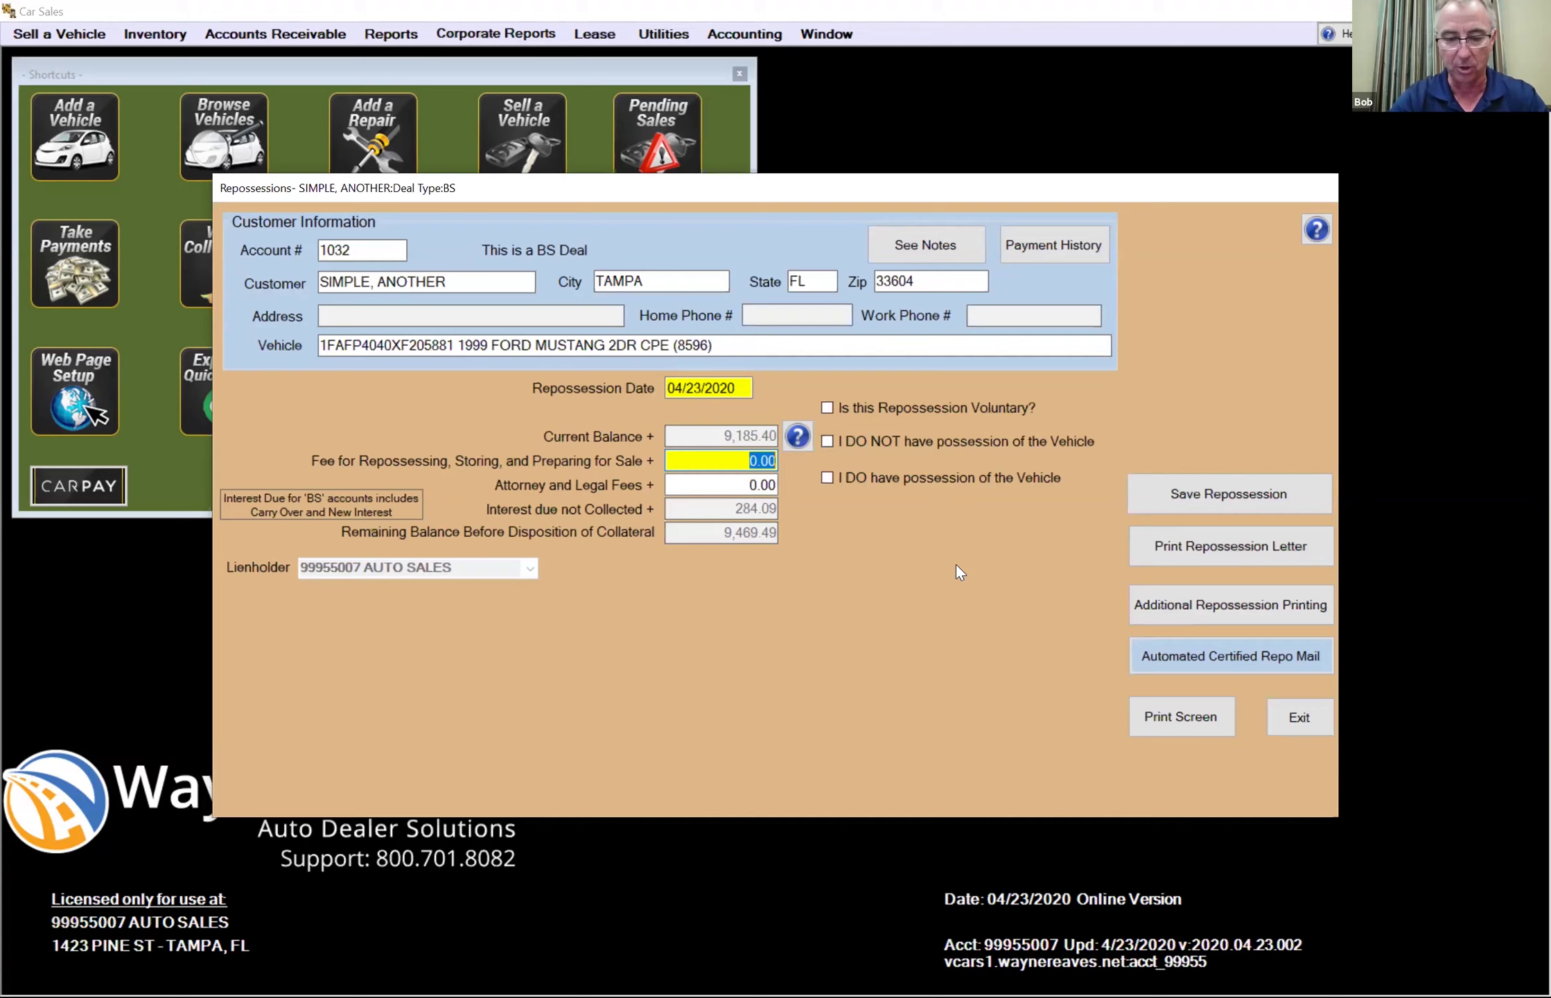
key(Tab)
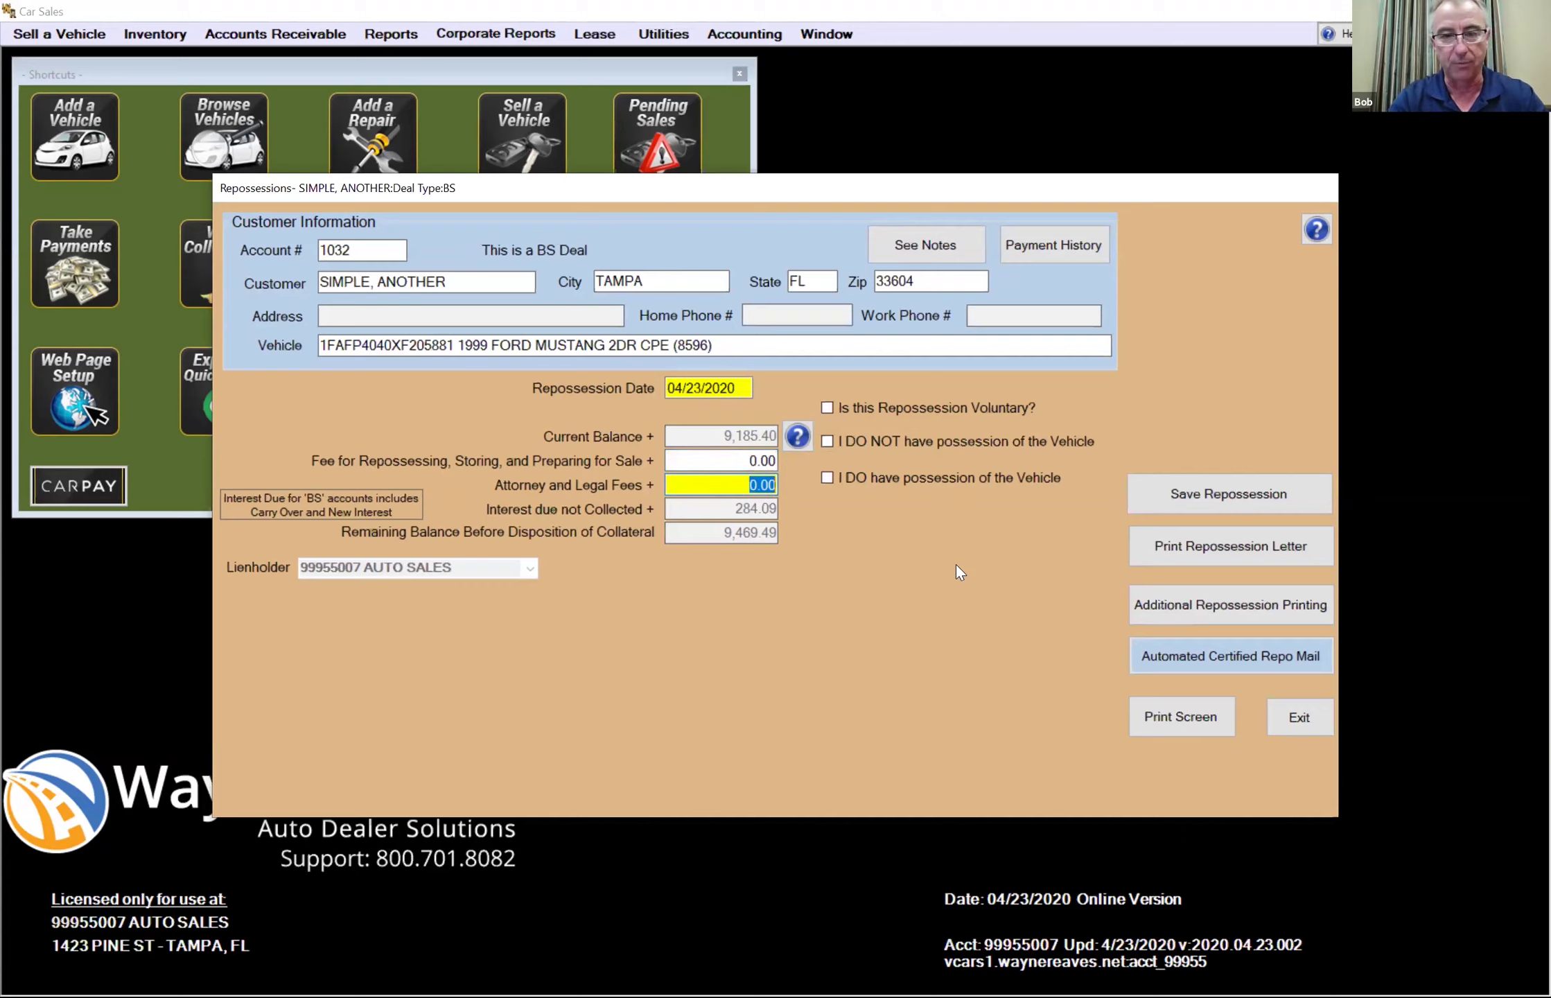
key(Tab)
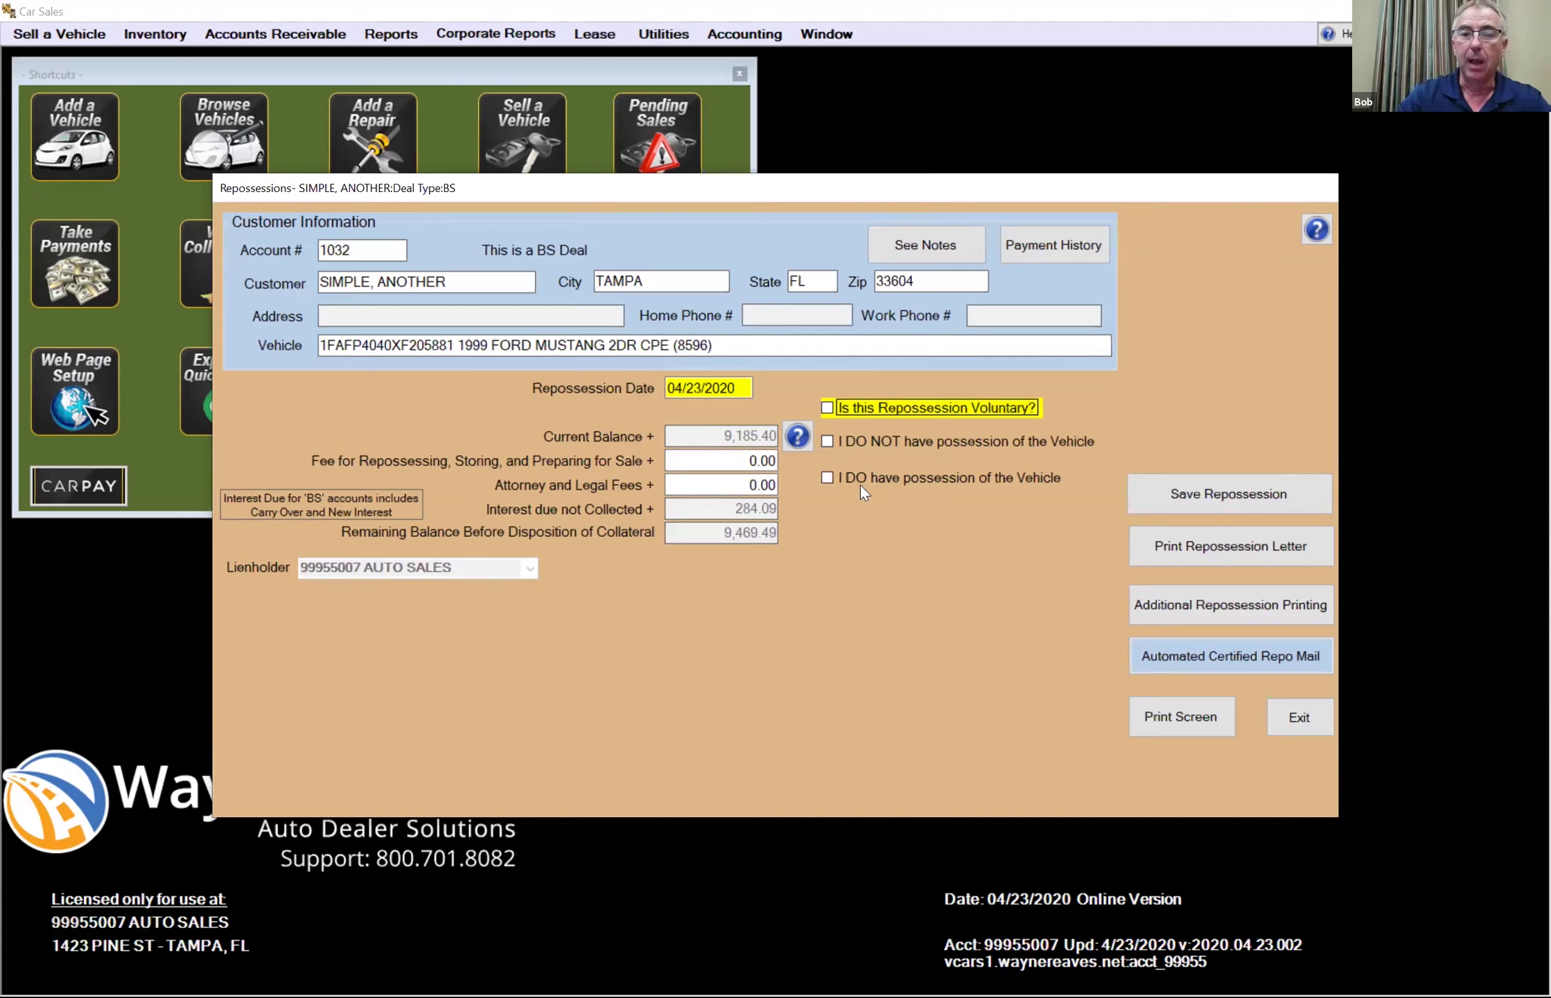
click(829, 477)
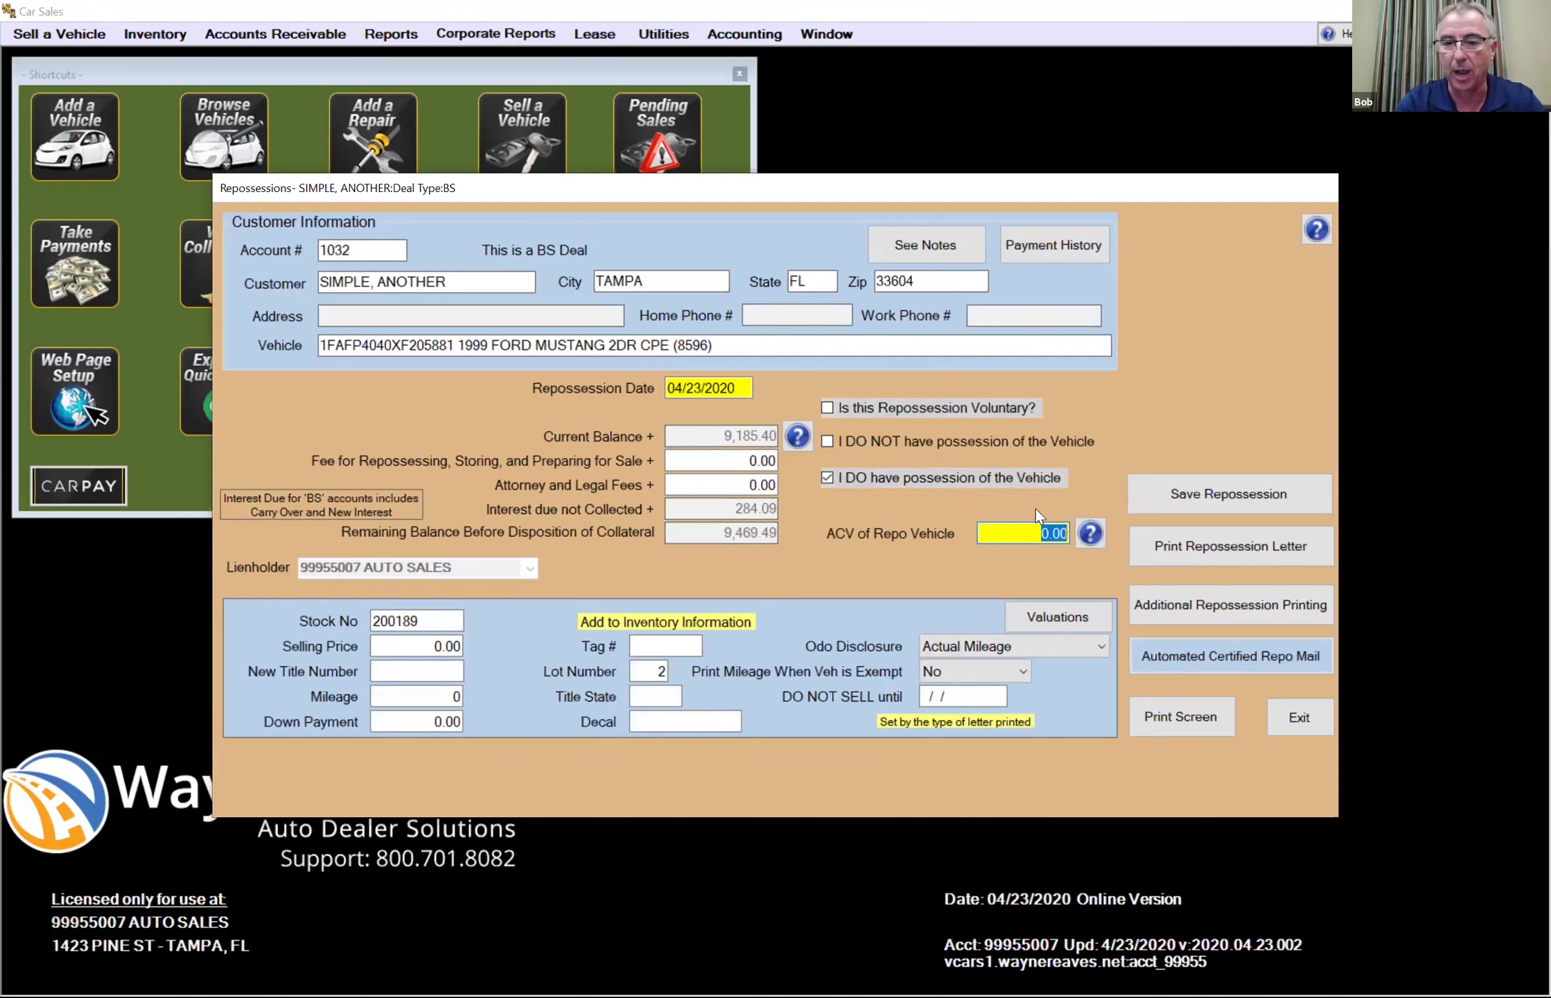
text(3000)
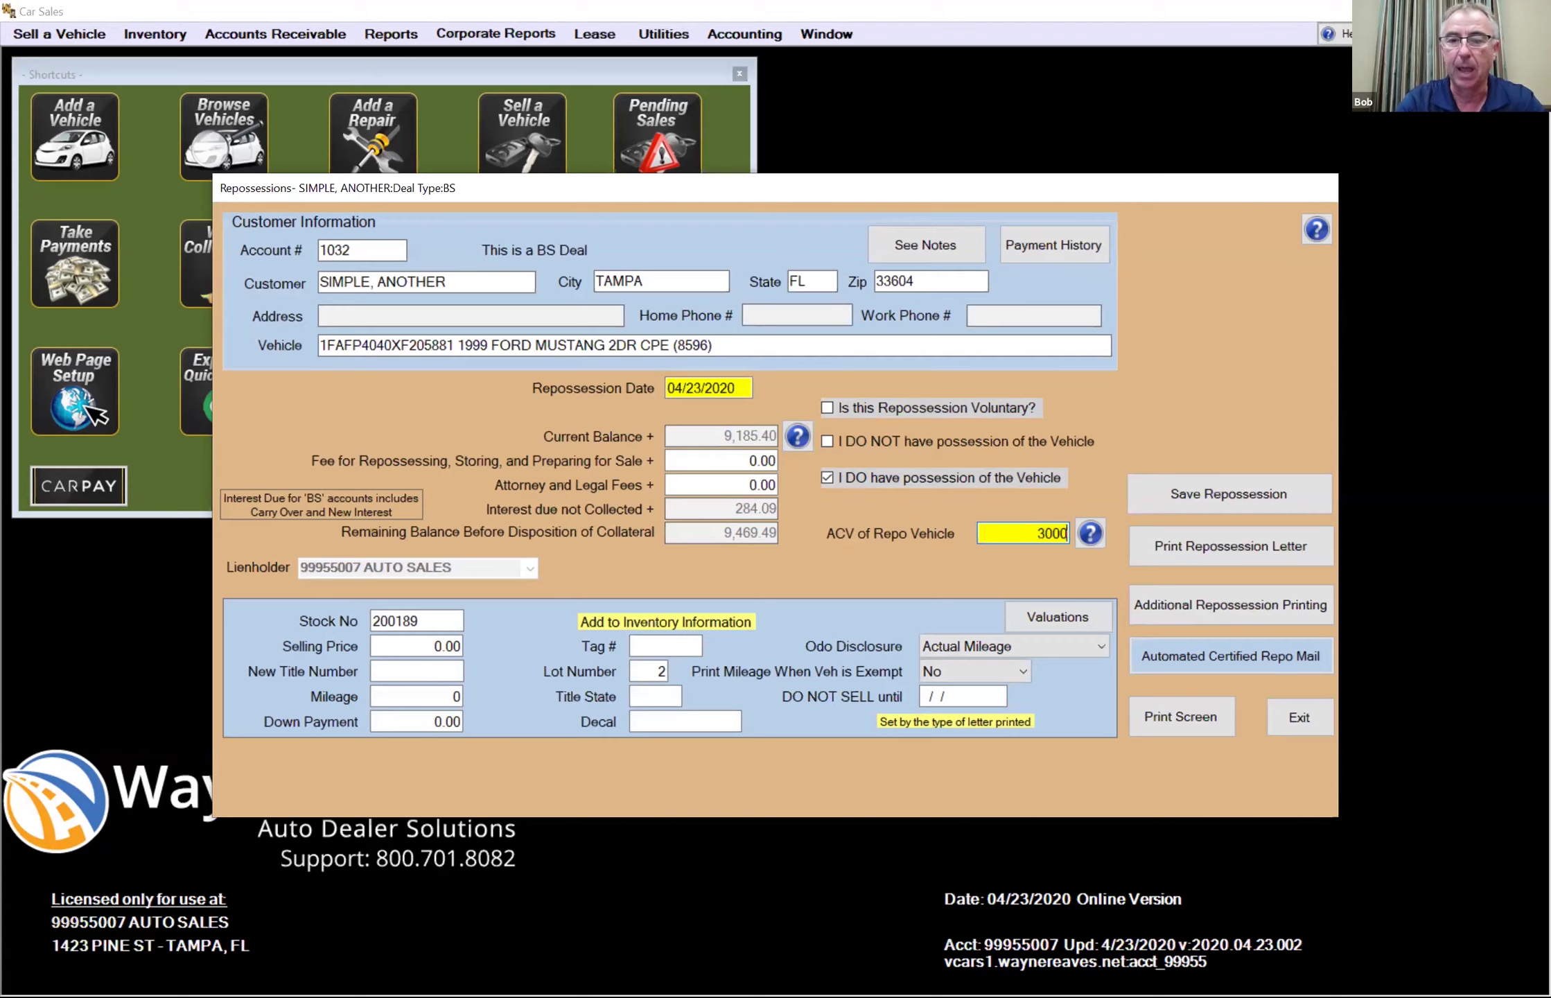
key(Tab)
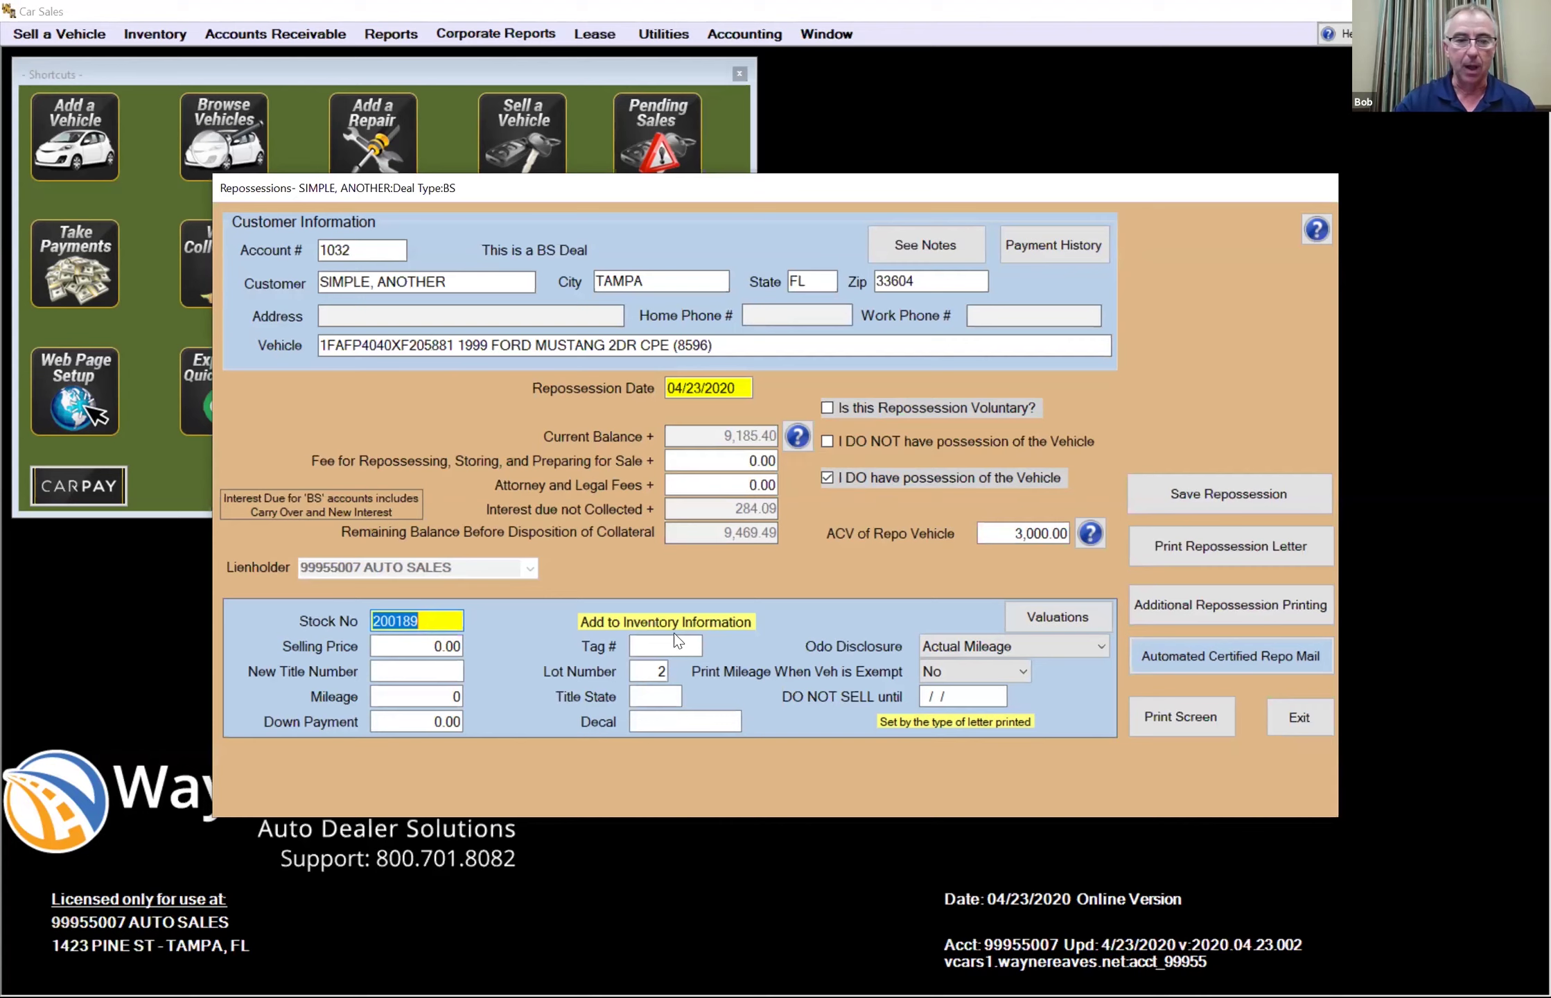
- Set the repossessed vehicle's selling price to 7,000.00 in the inventory information, leaving the new title number blank
click(402, 645)
text(7000)
key(Tab)
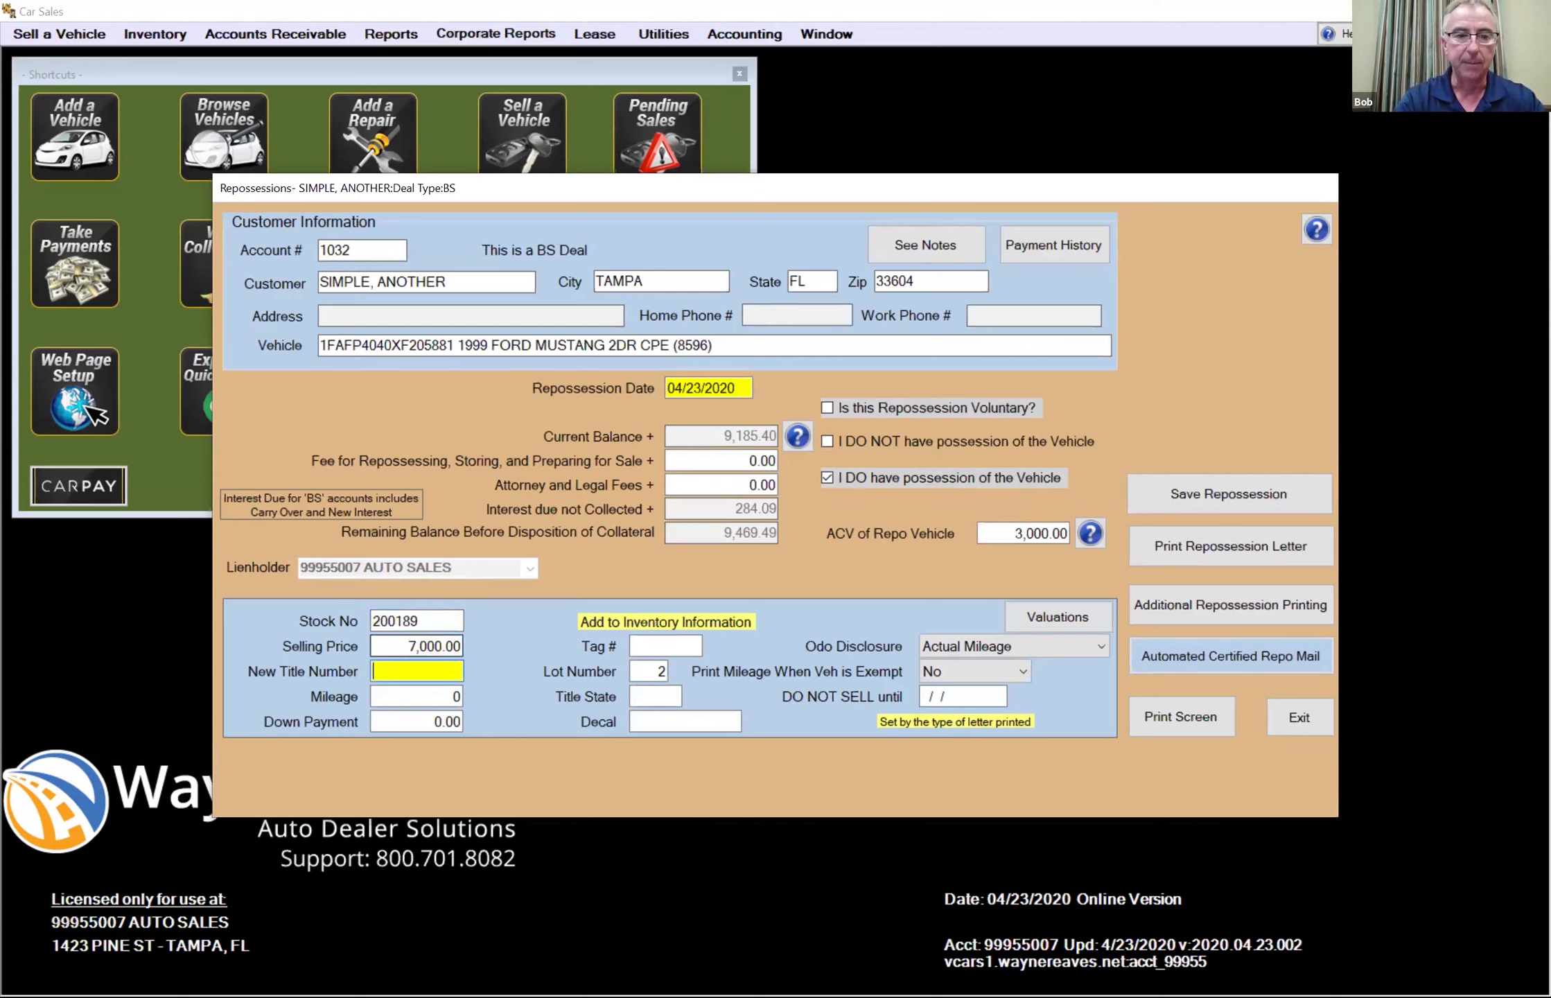
key(Tab)
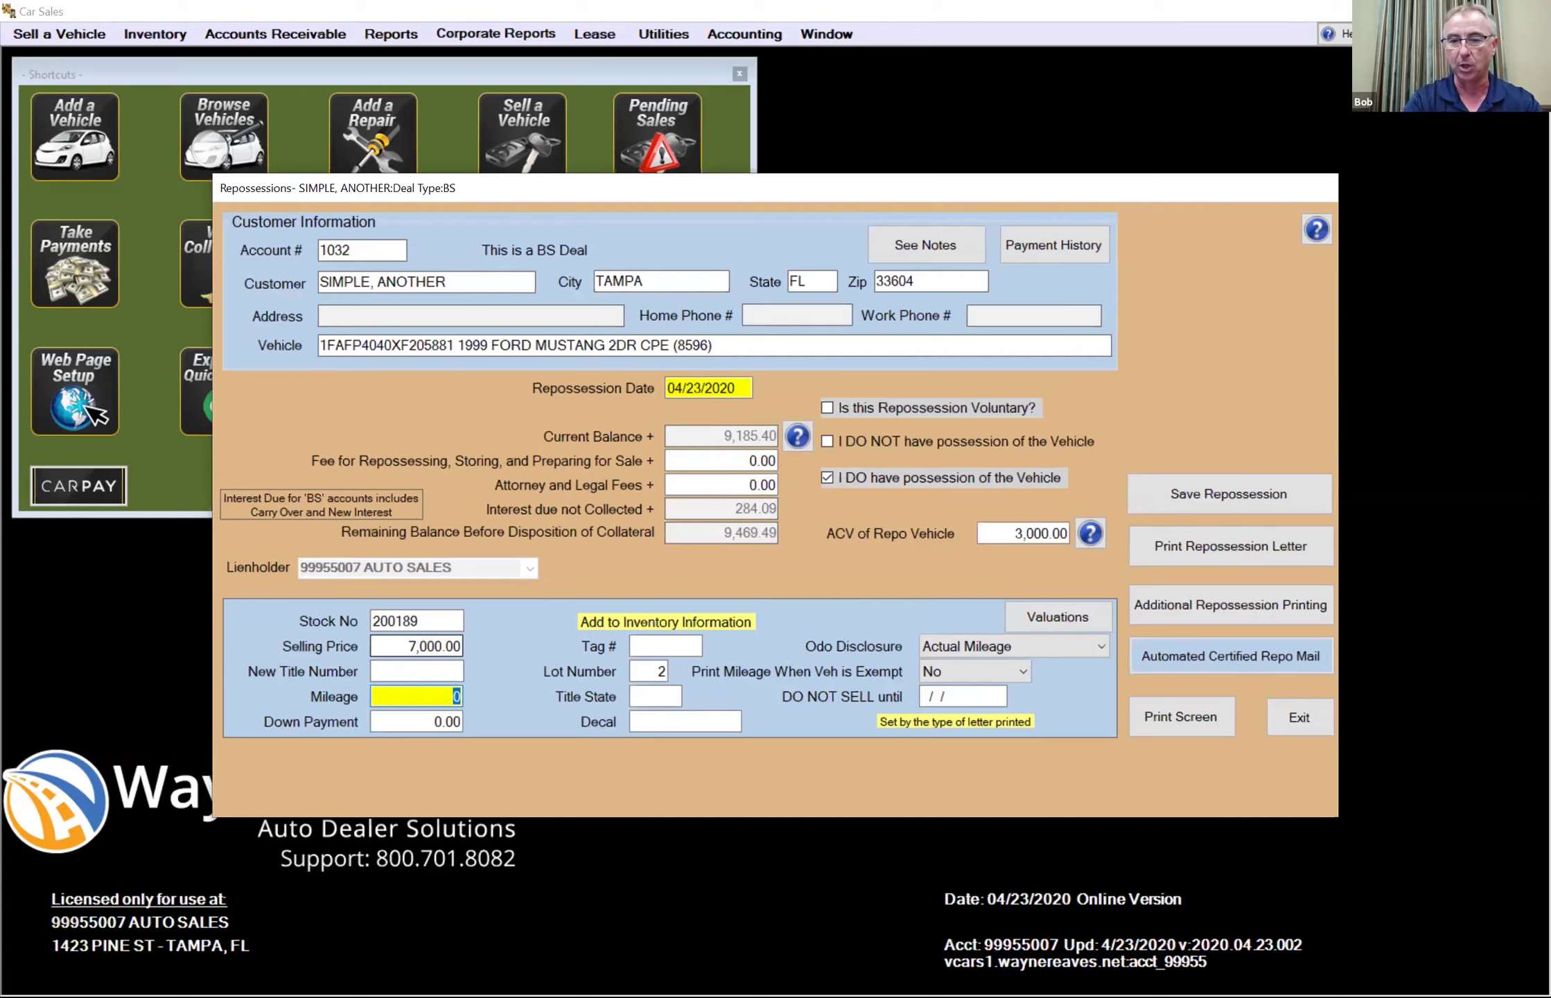
- Open the repossession letter printing choices and acknowledge the certified mail information
click(1240, 551)
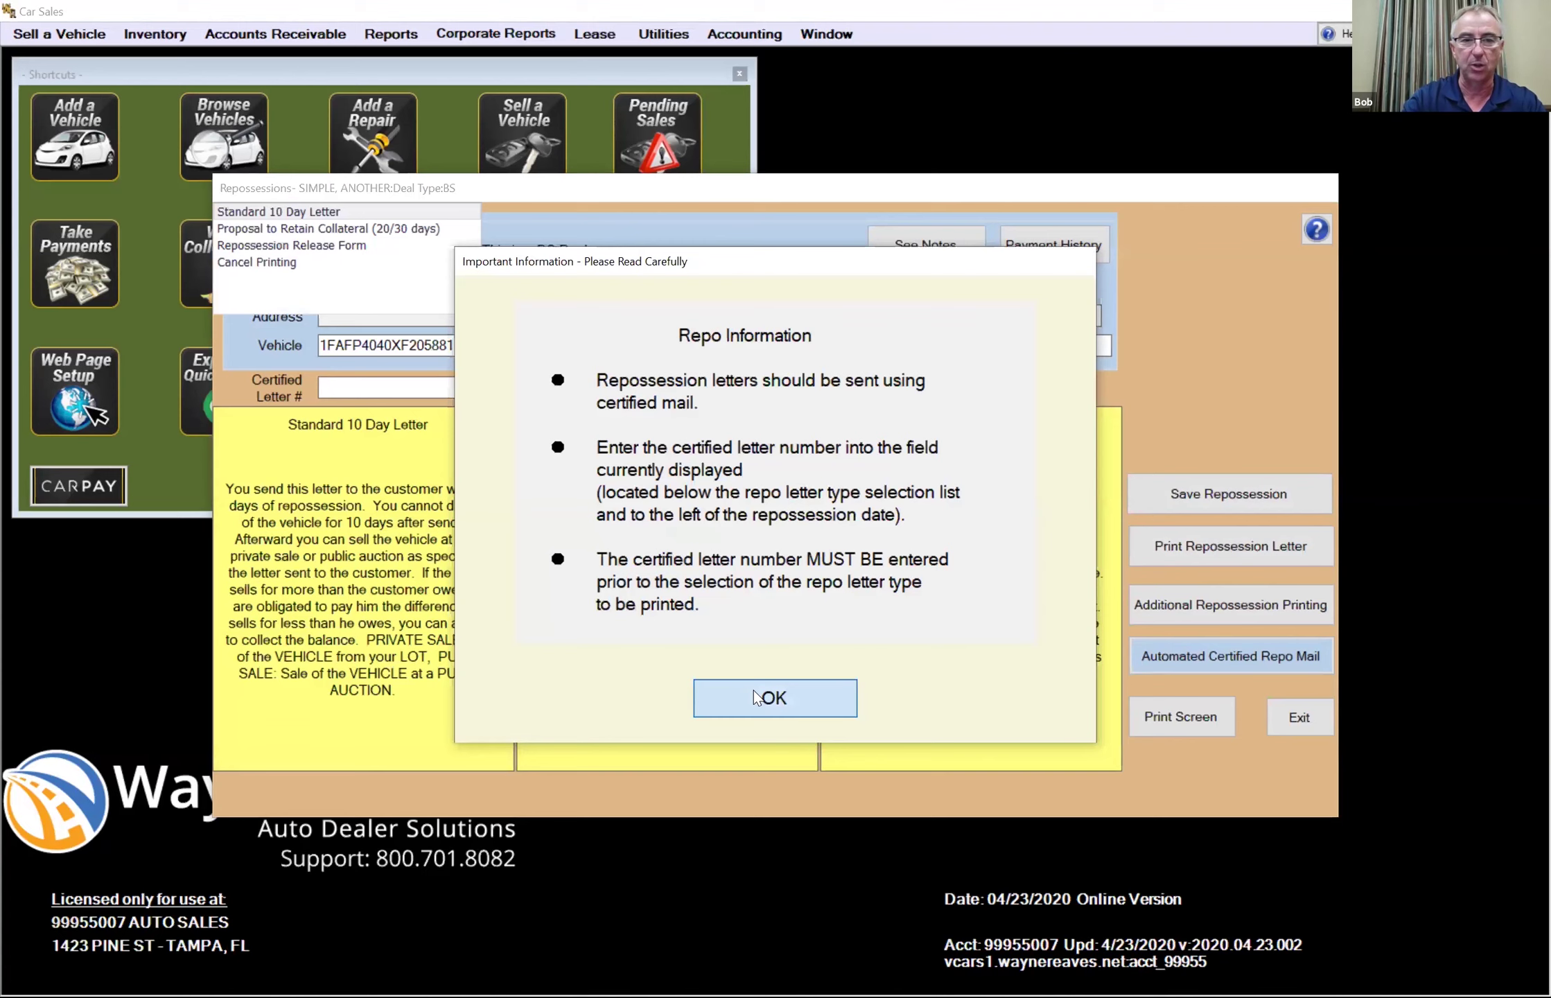
click(755, 697)
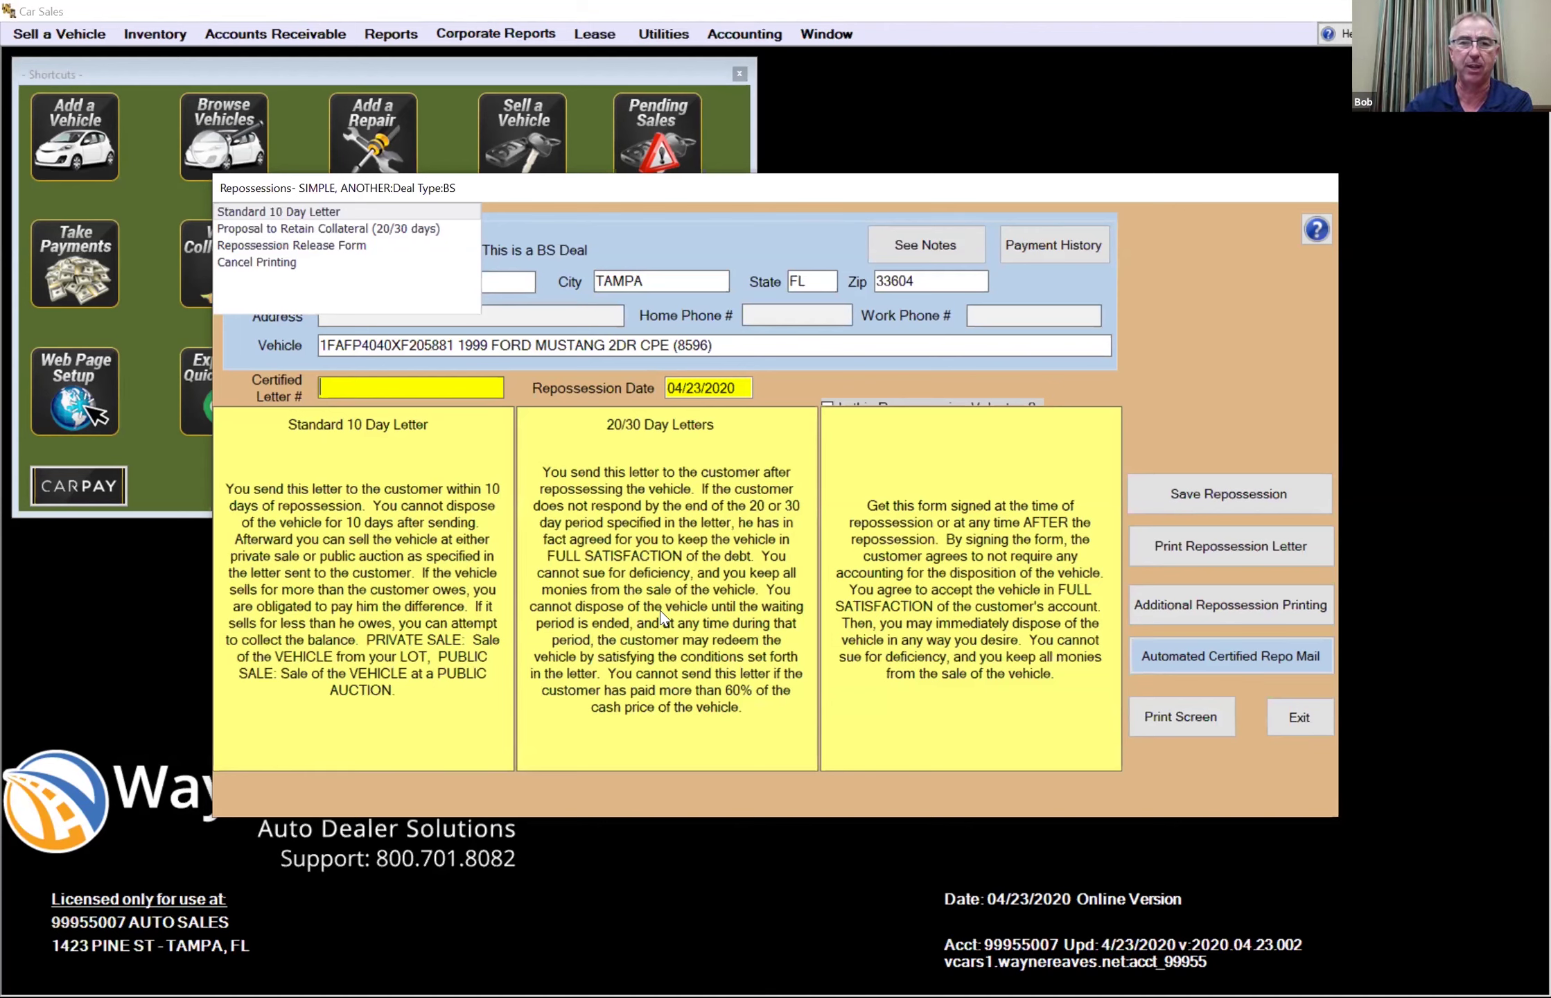
- Leave the repossession letters and review the sale entry for the repossessed 2003 Mitsubishi Galant on the BP account due 9/4/2016
click(1299, 724)
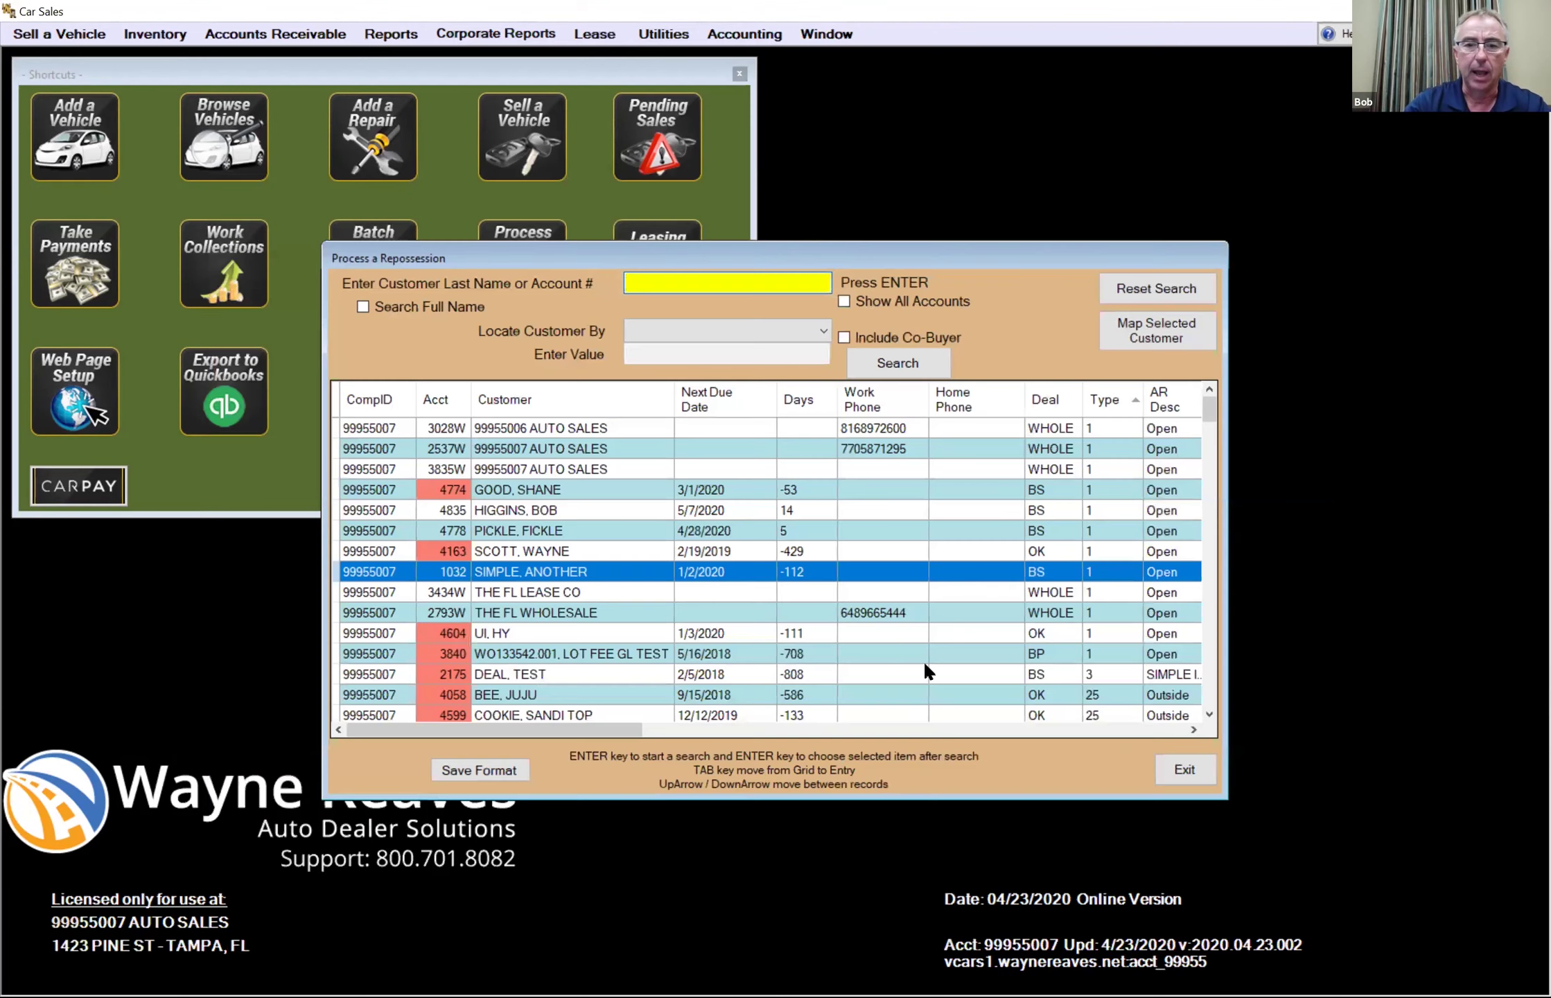
click(1180, 770)
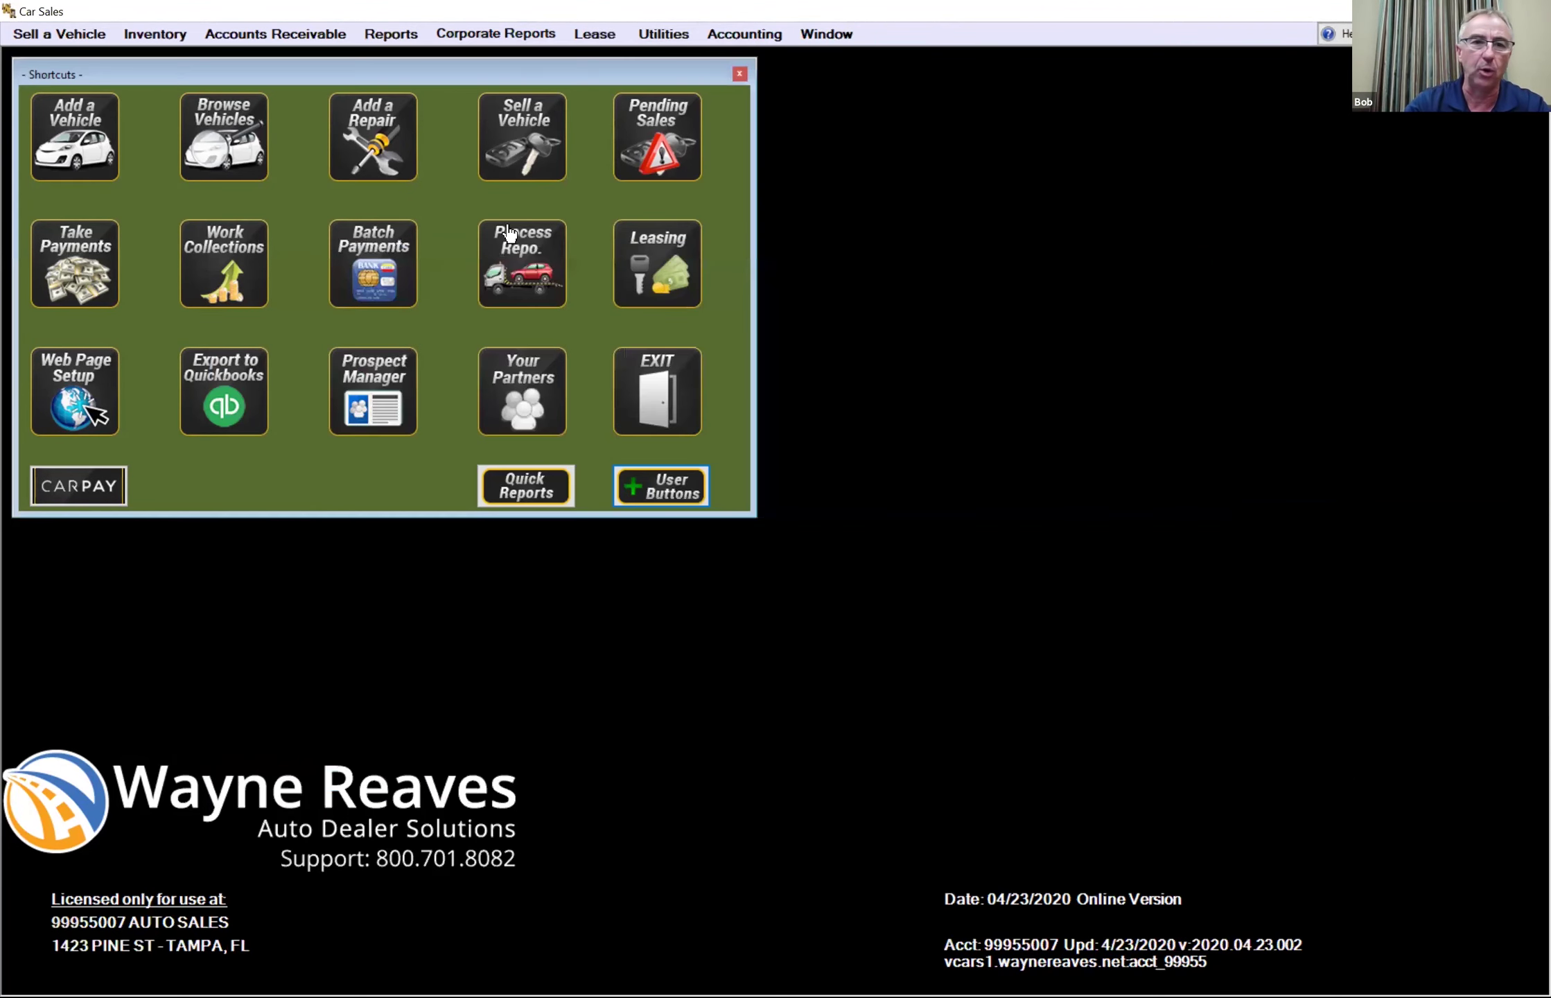
click(315, 34)
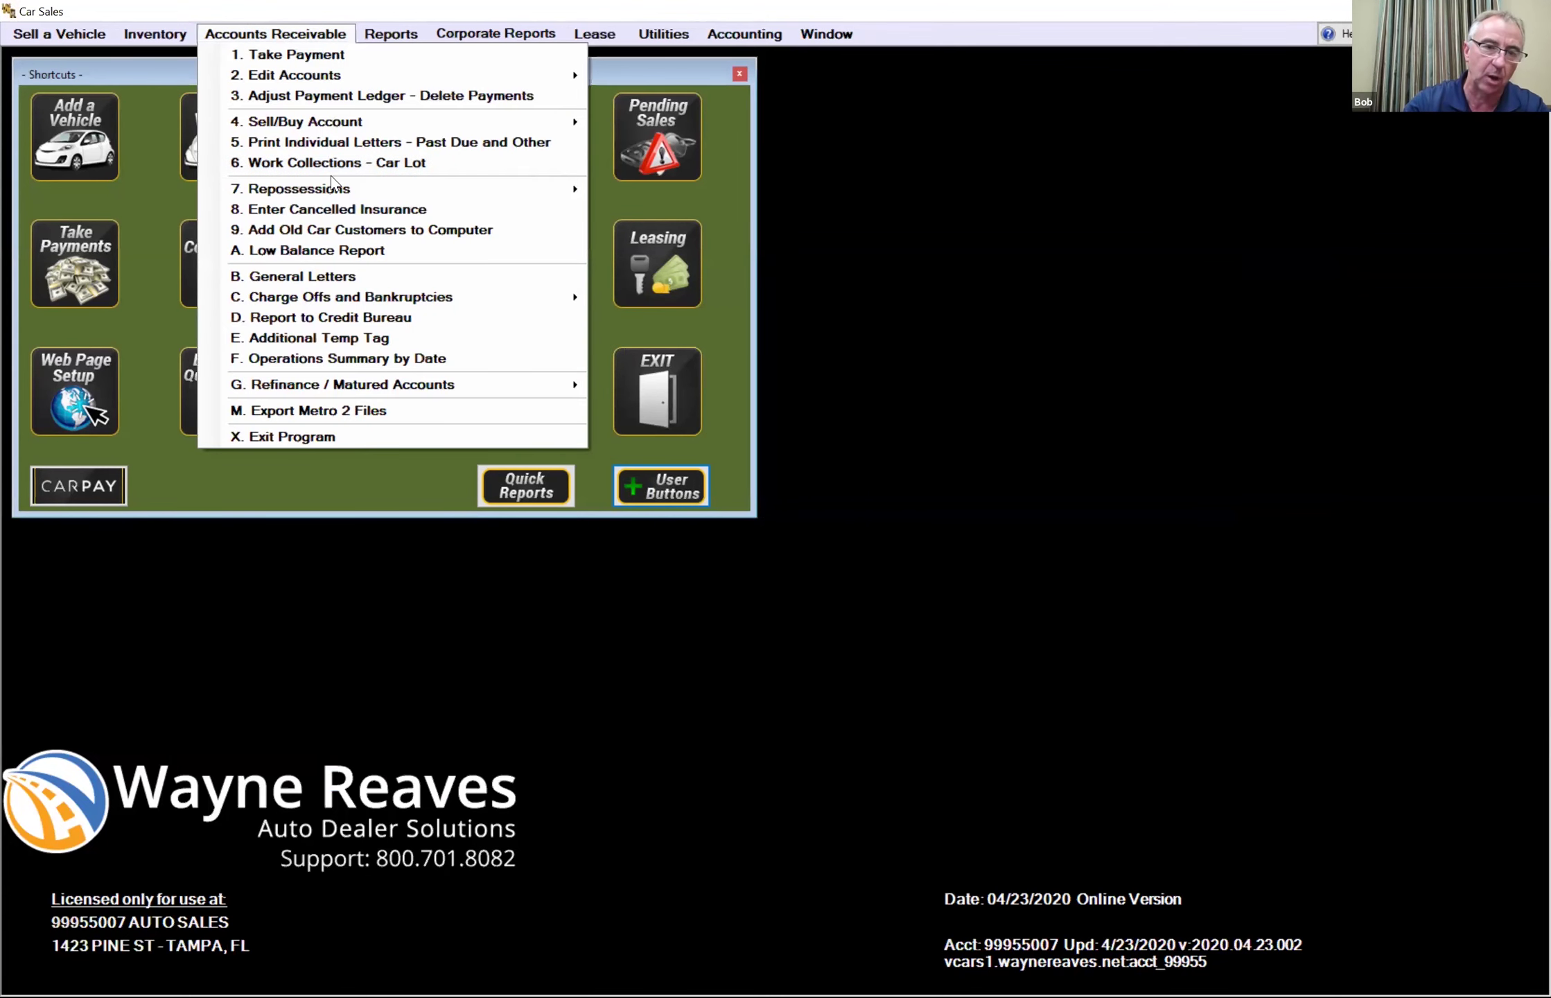
mouse_move(348, 187)
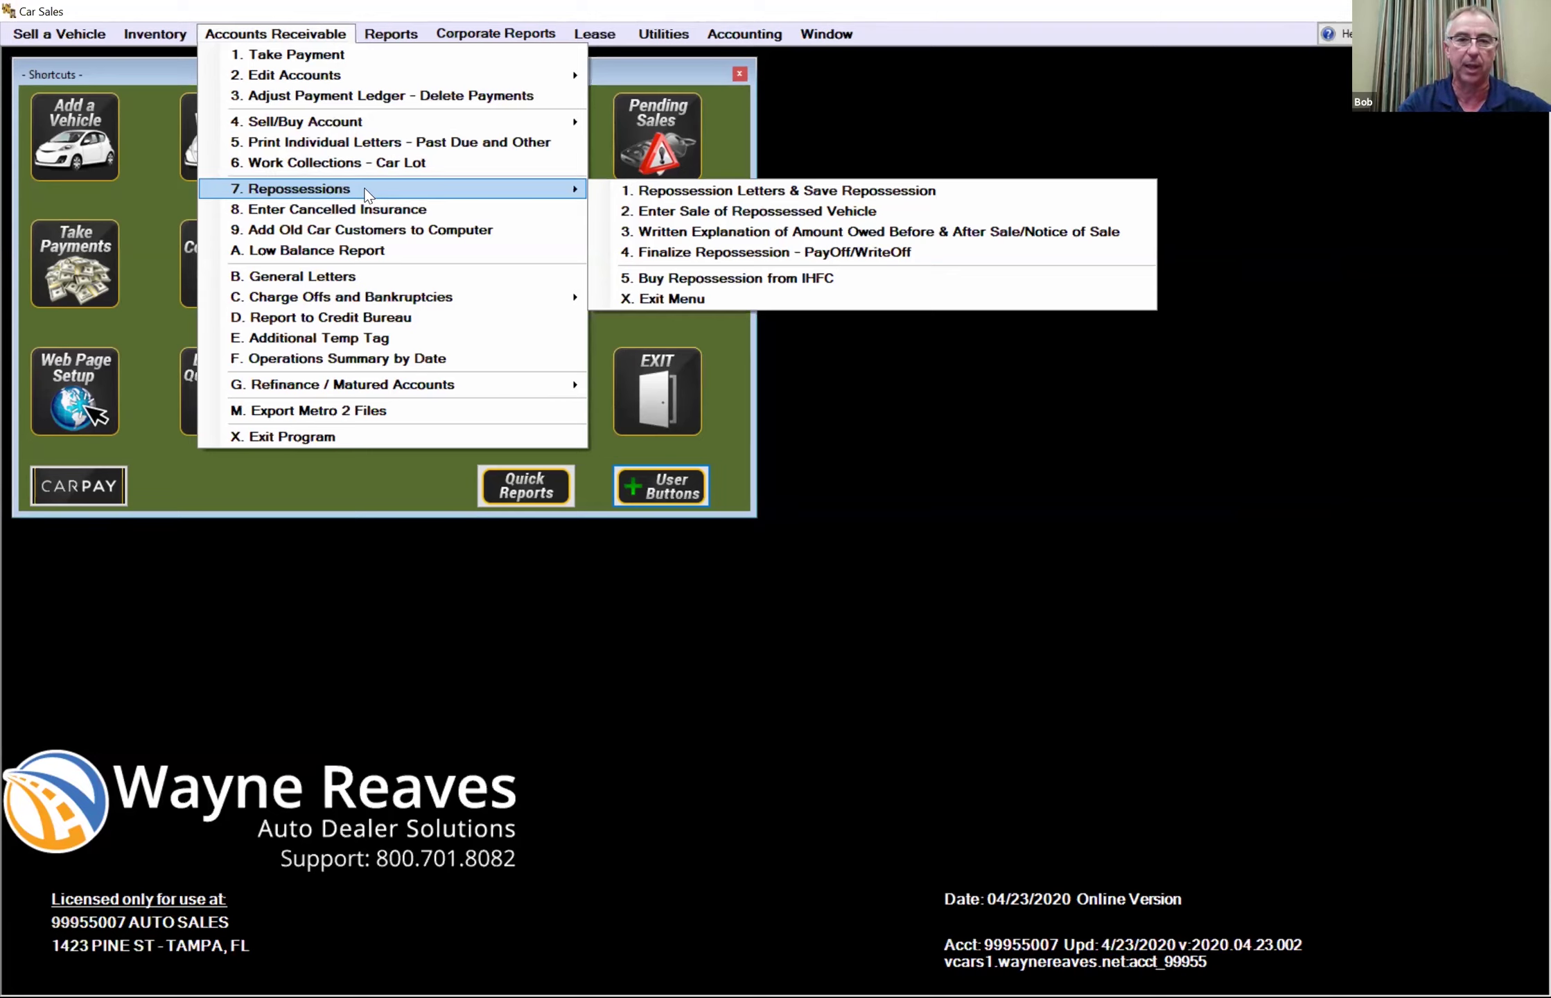
click(704, 211)
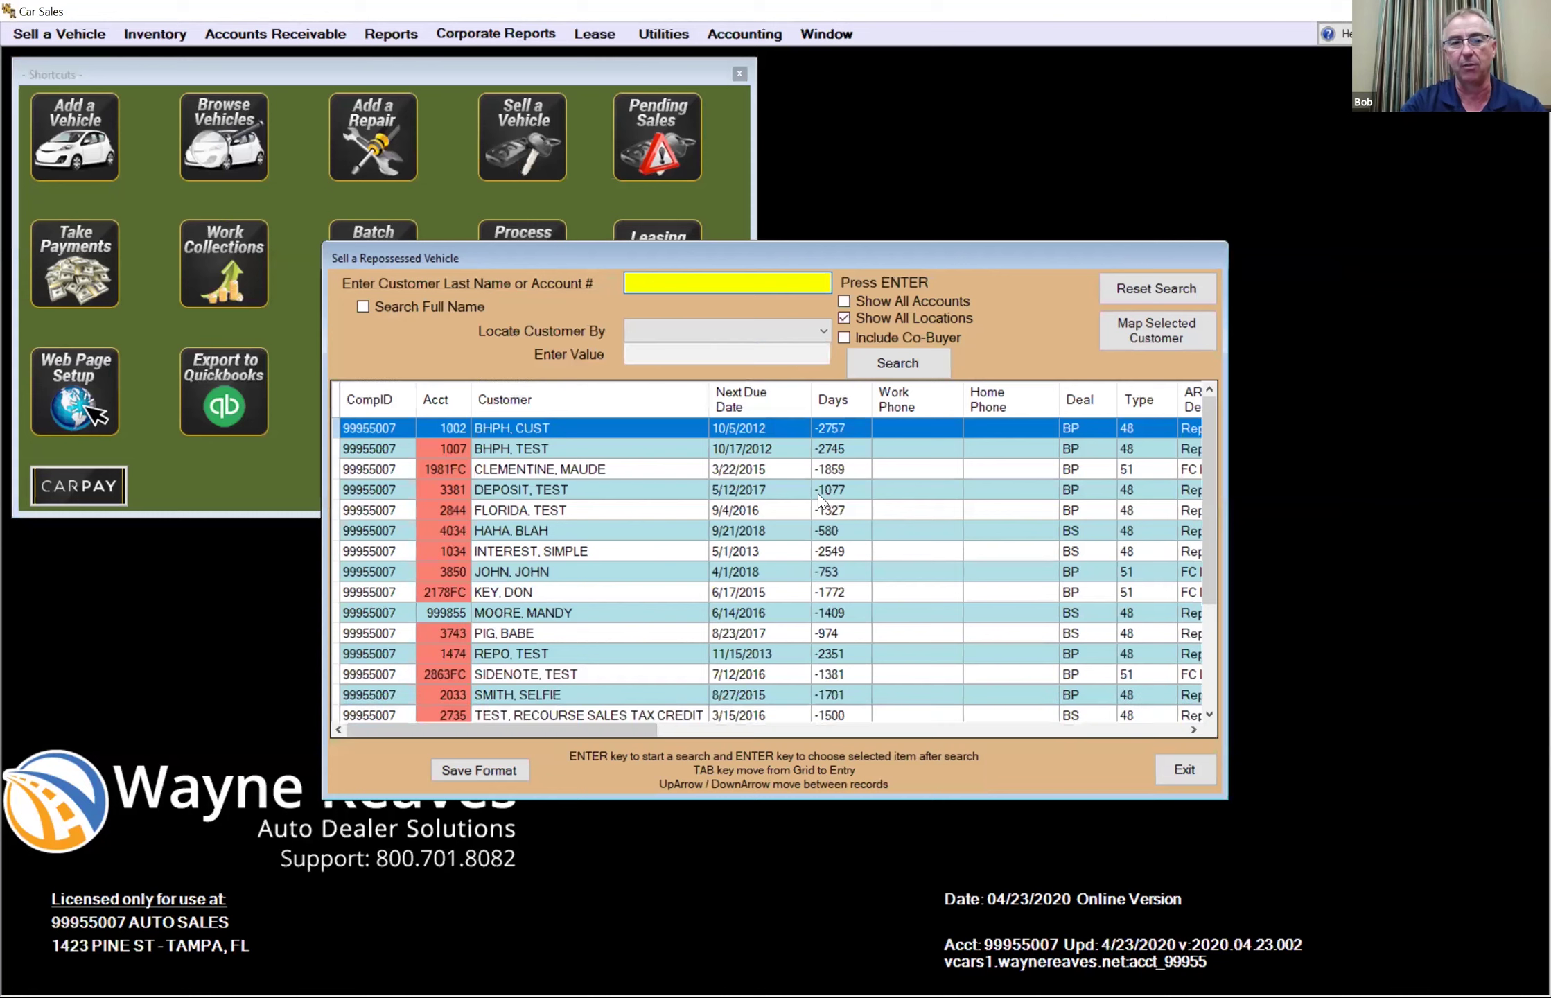
double_click(1023, 513)
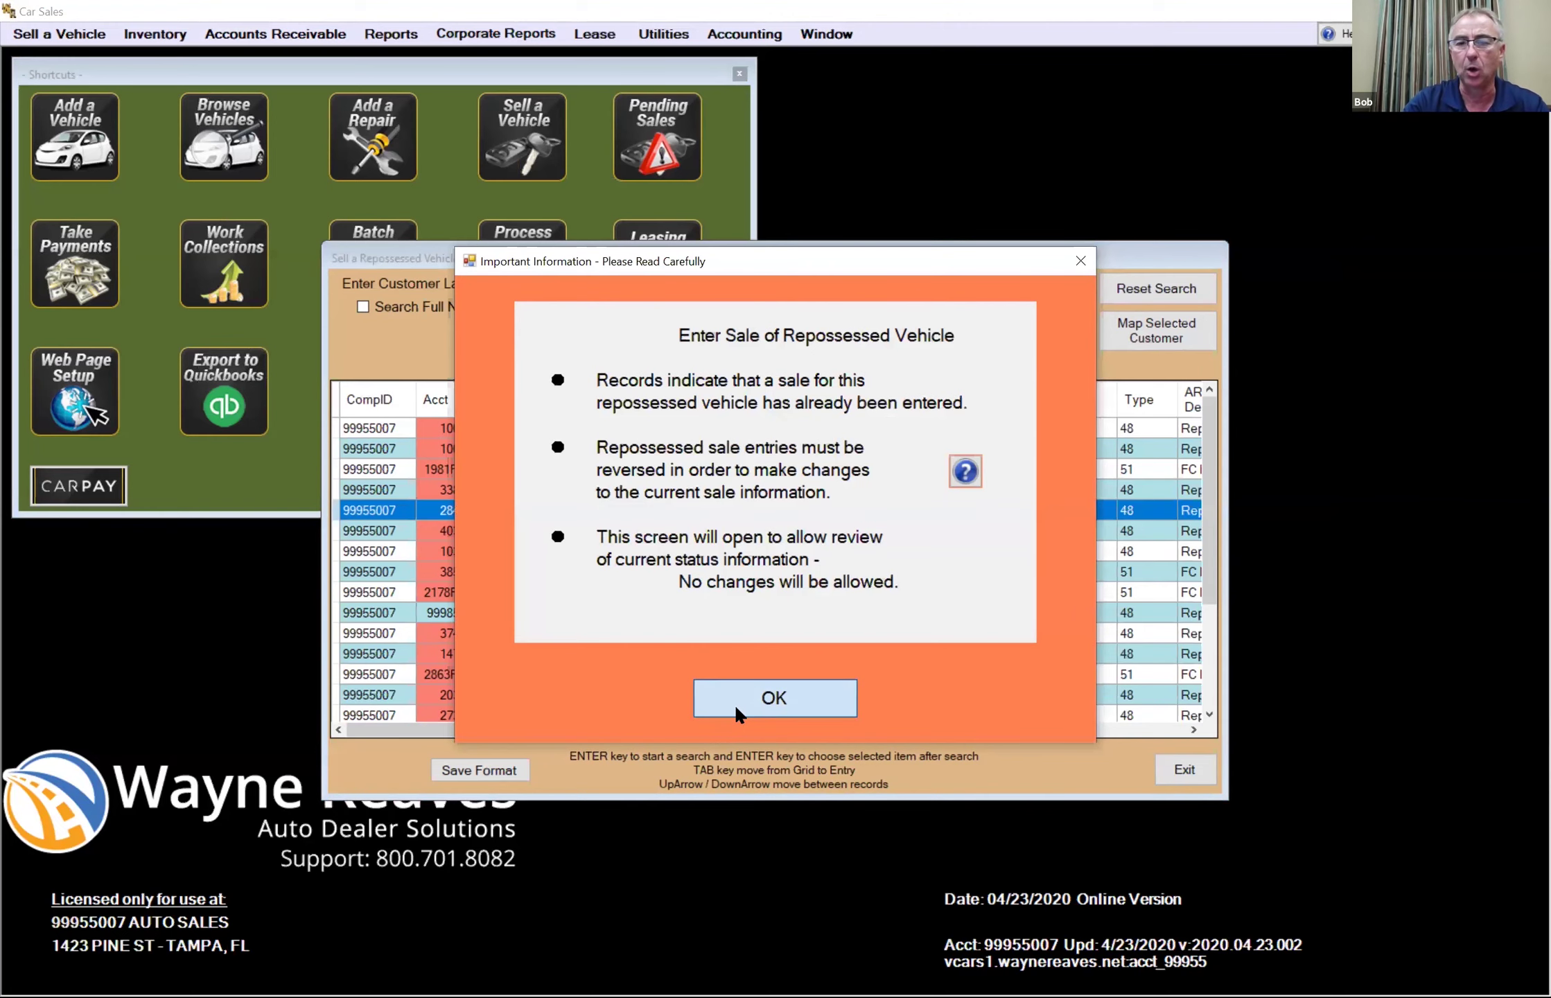
click(735, 704)
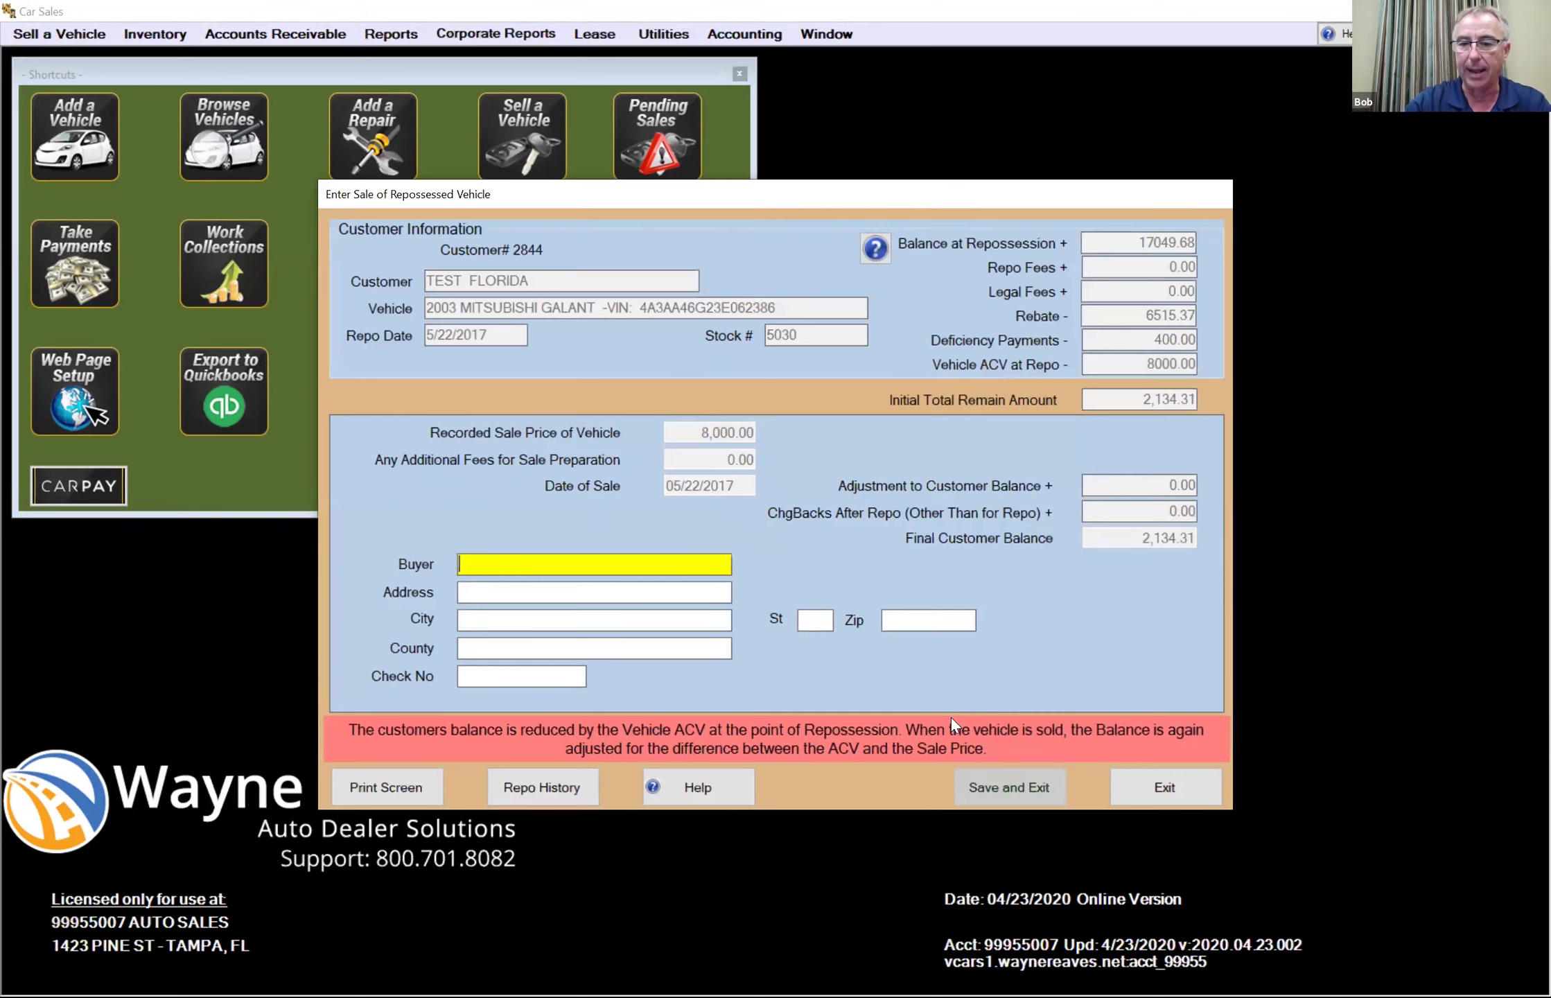
click(1153, 788)
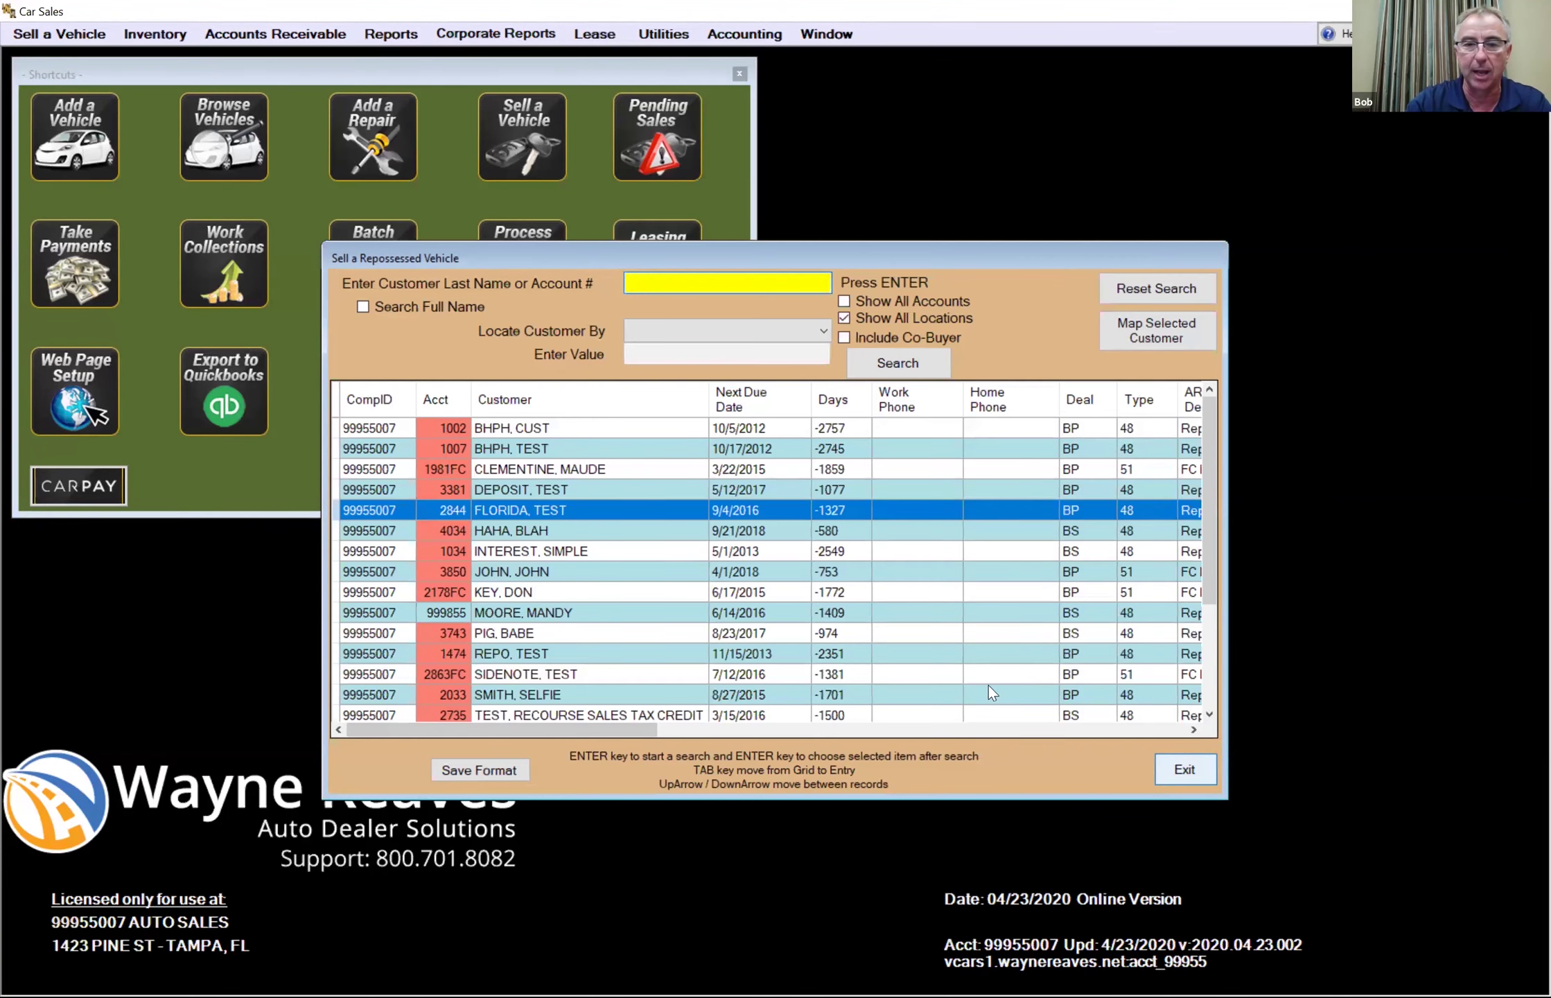
click(1184, 769)
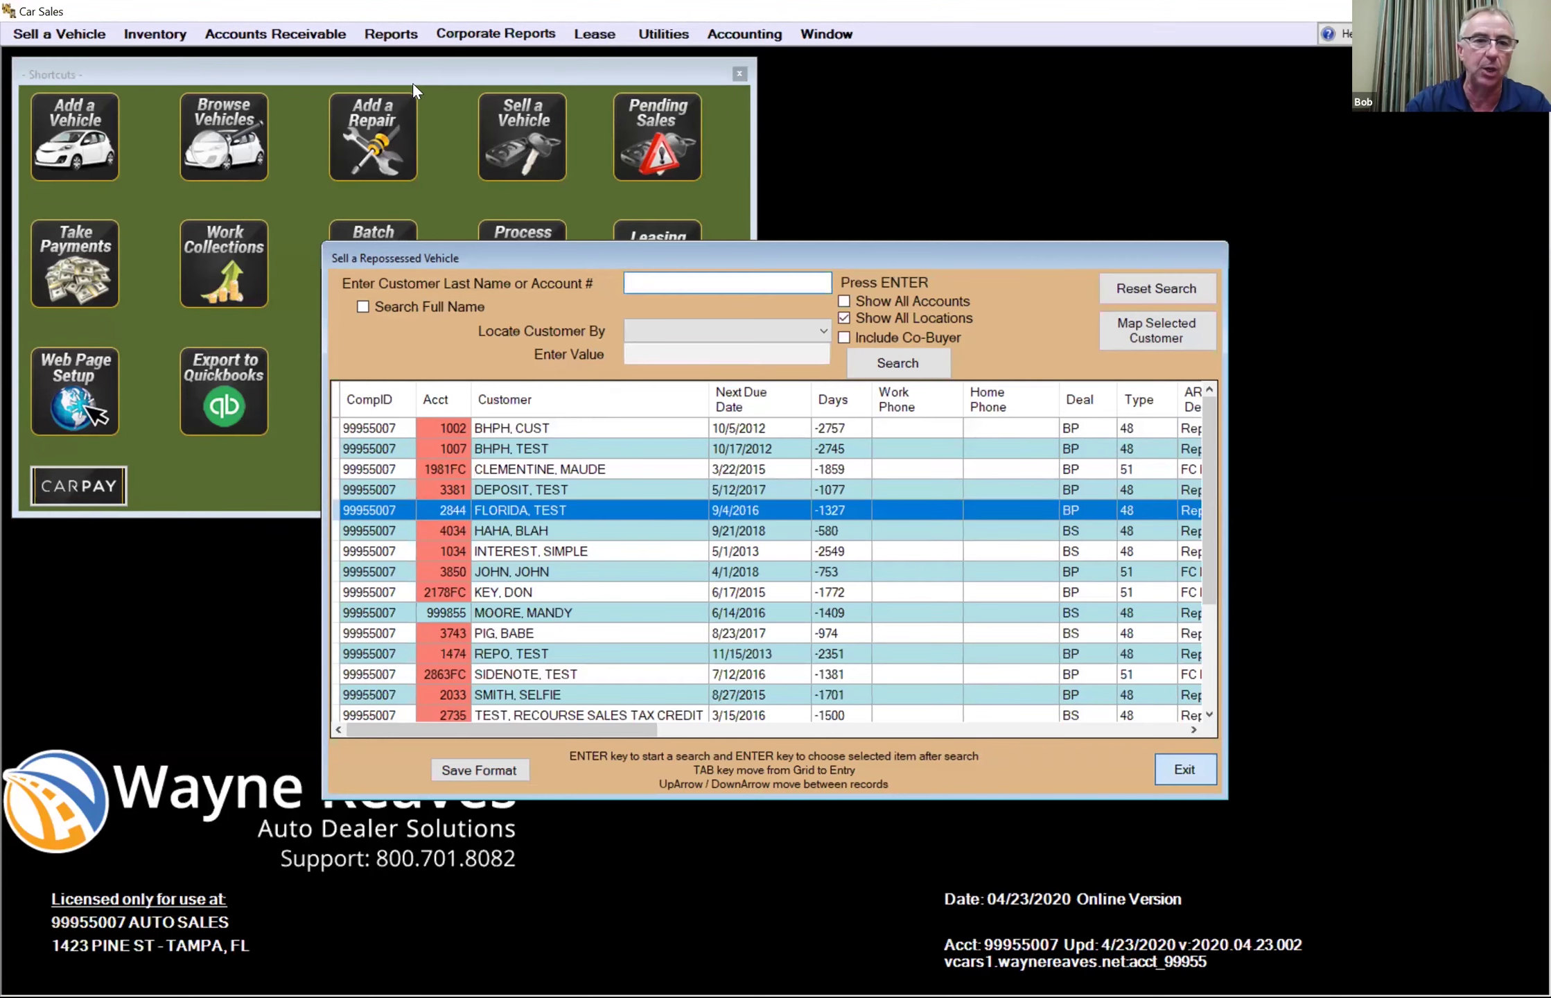
click(306, 31)
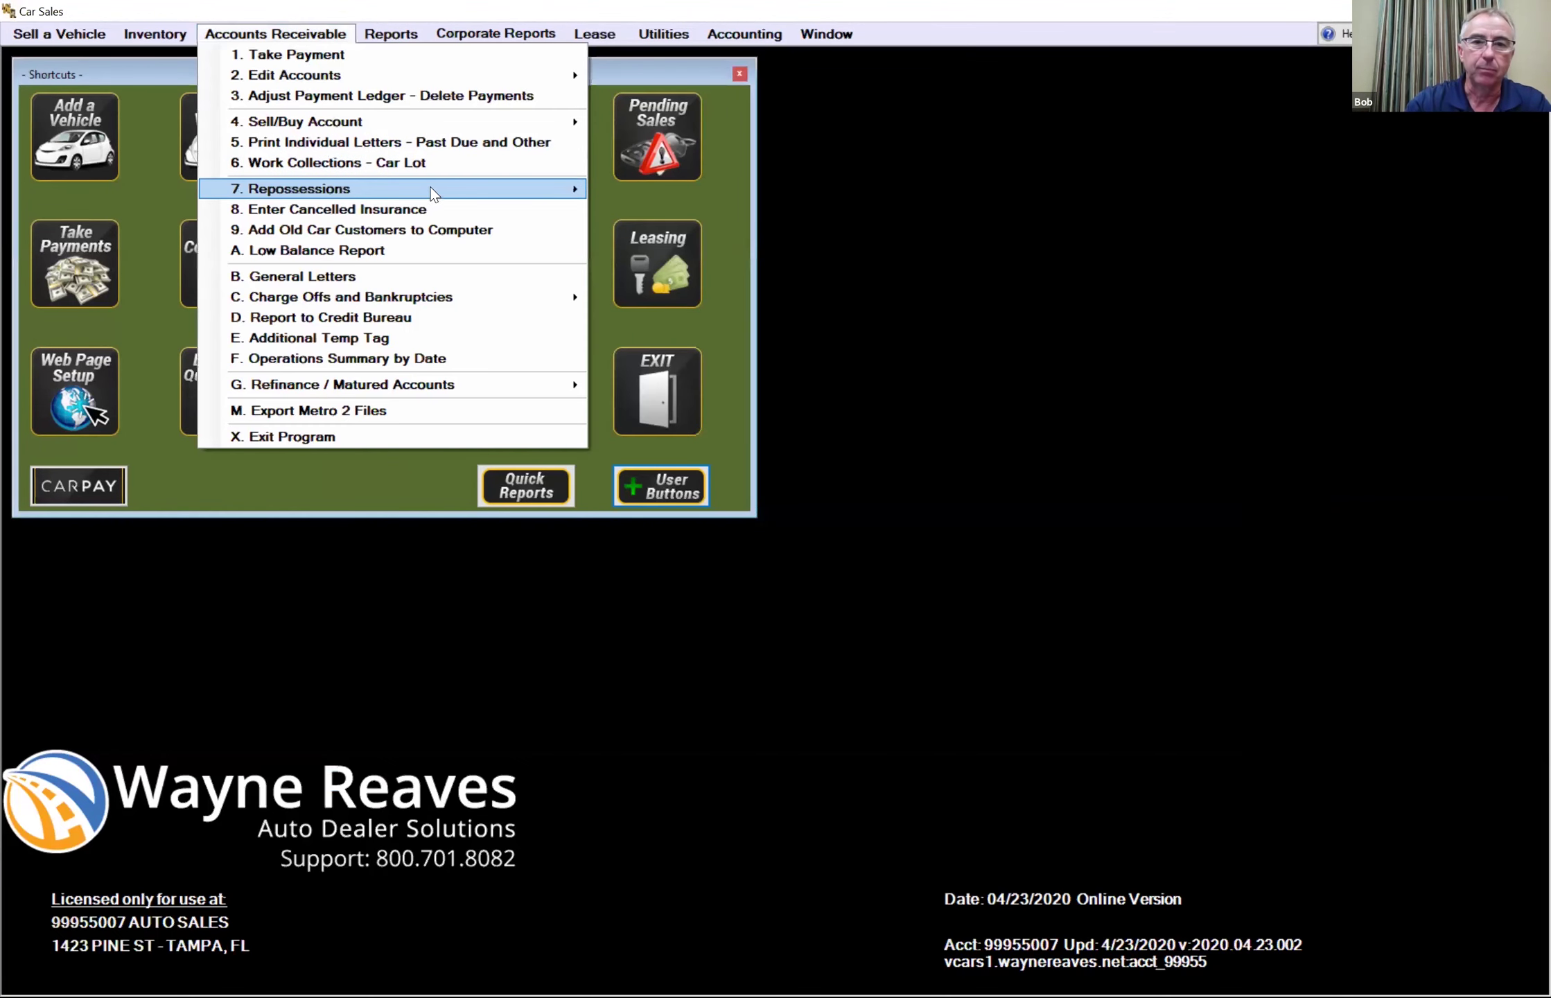
mouse_move(429, 192)
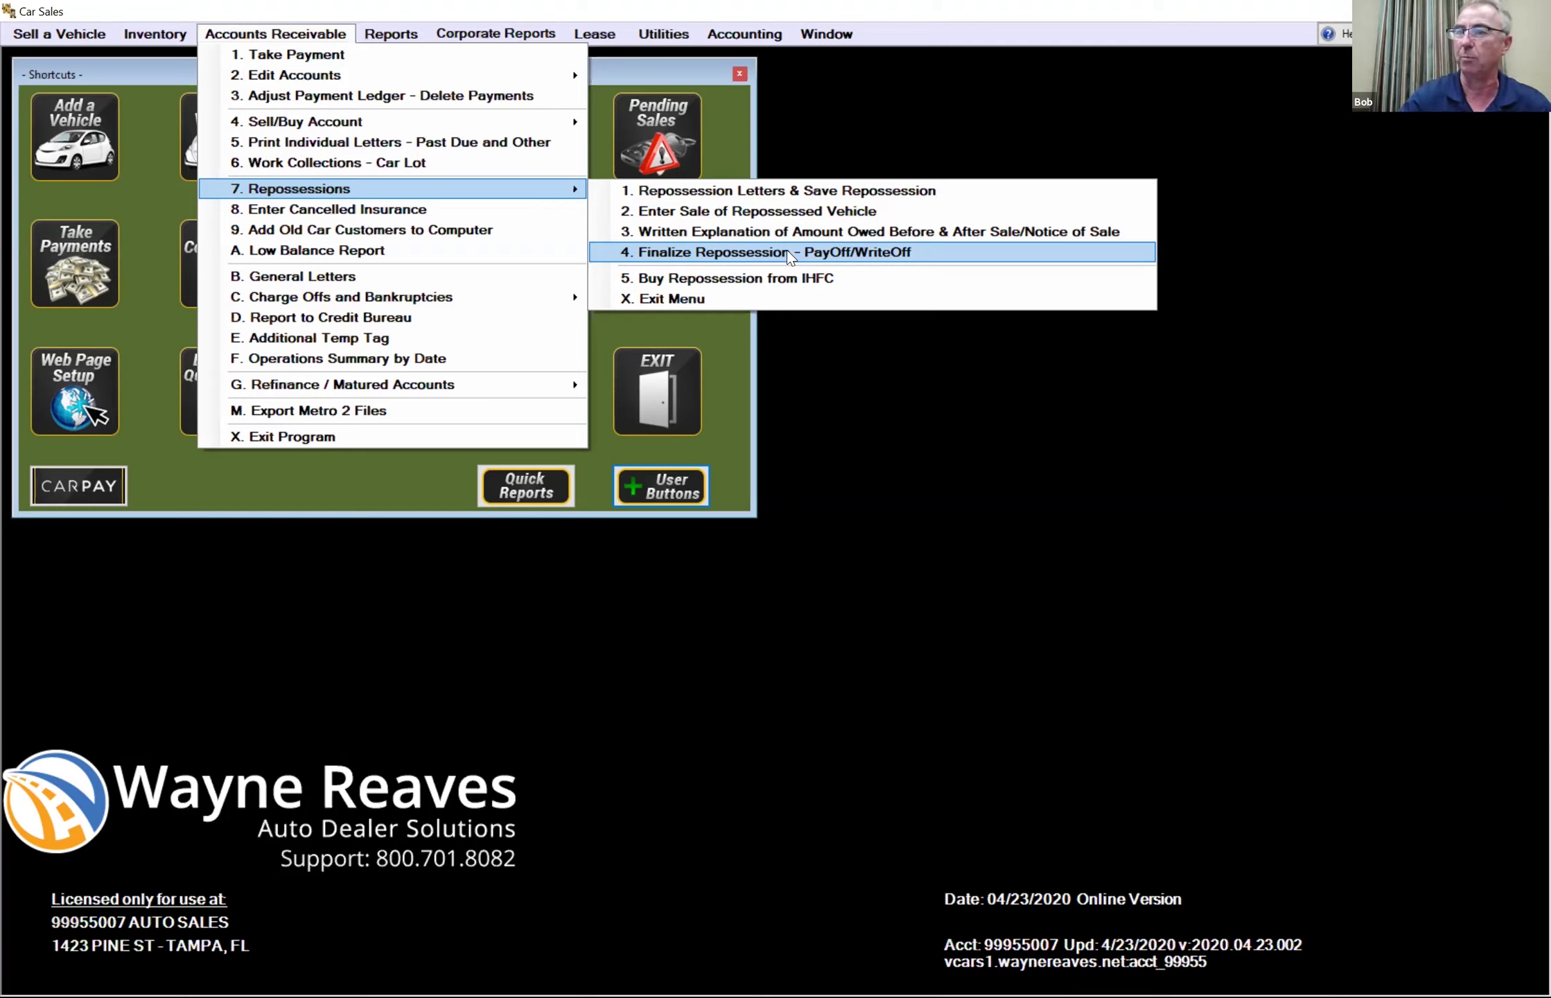
click(722, 49)
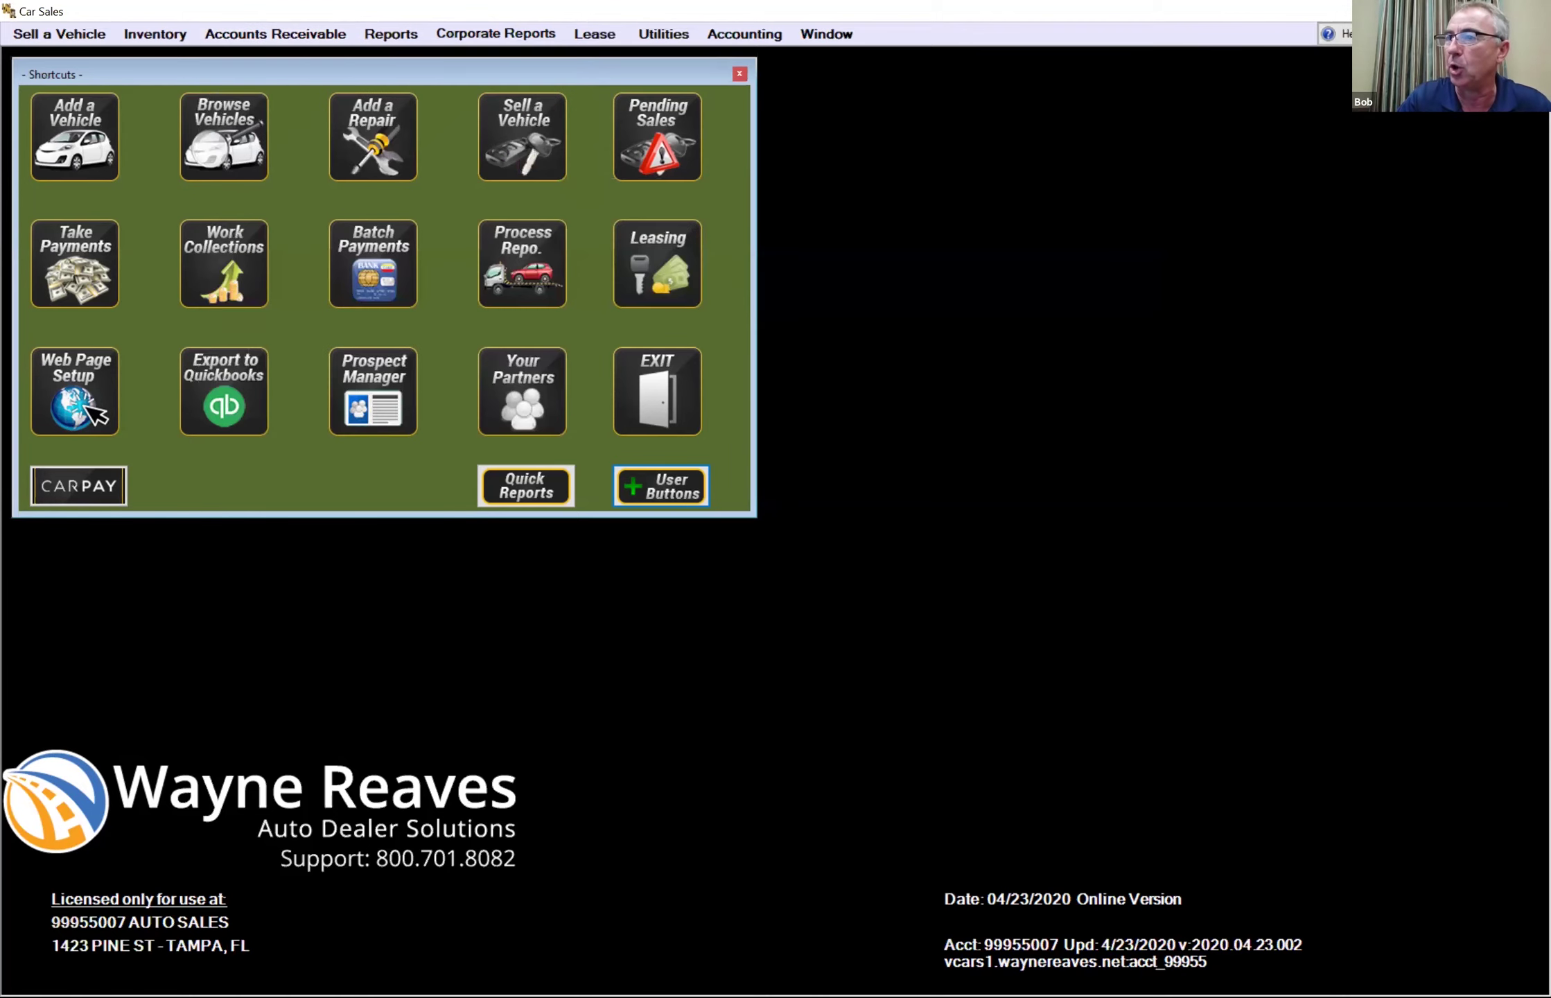
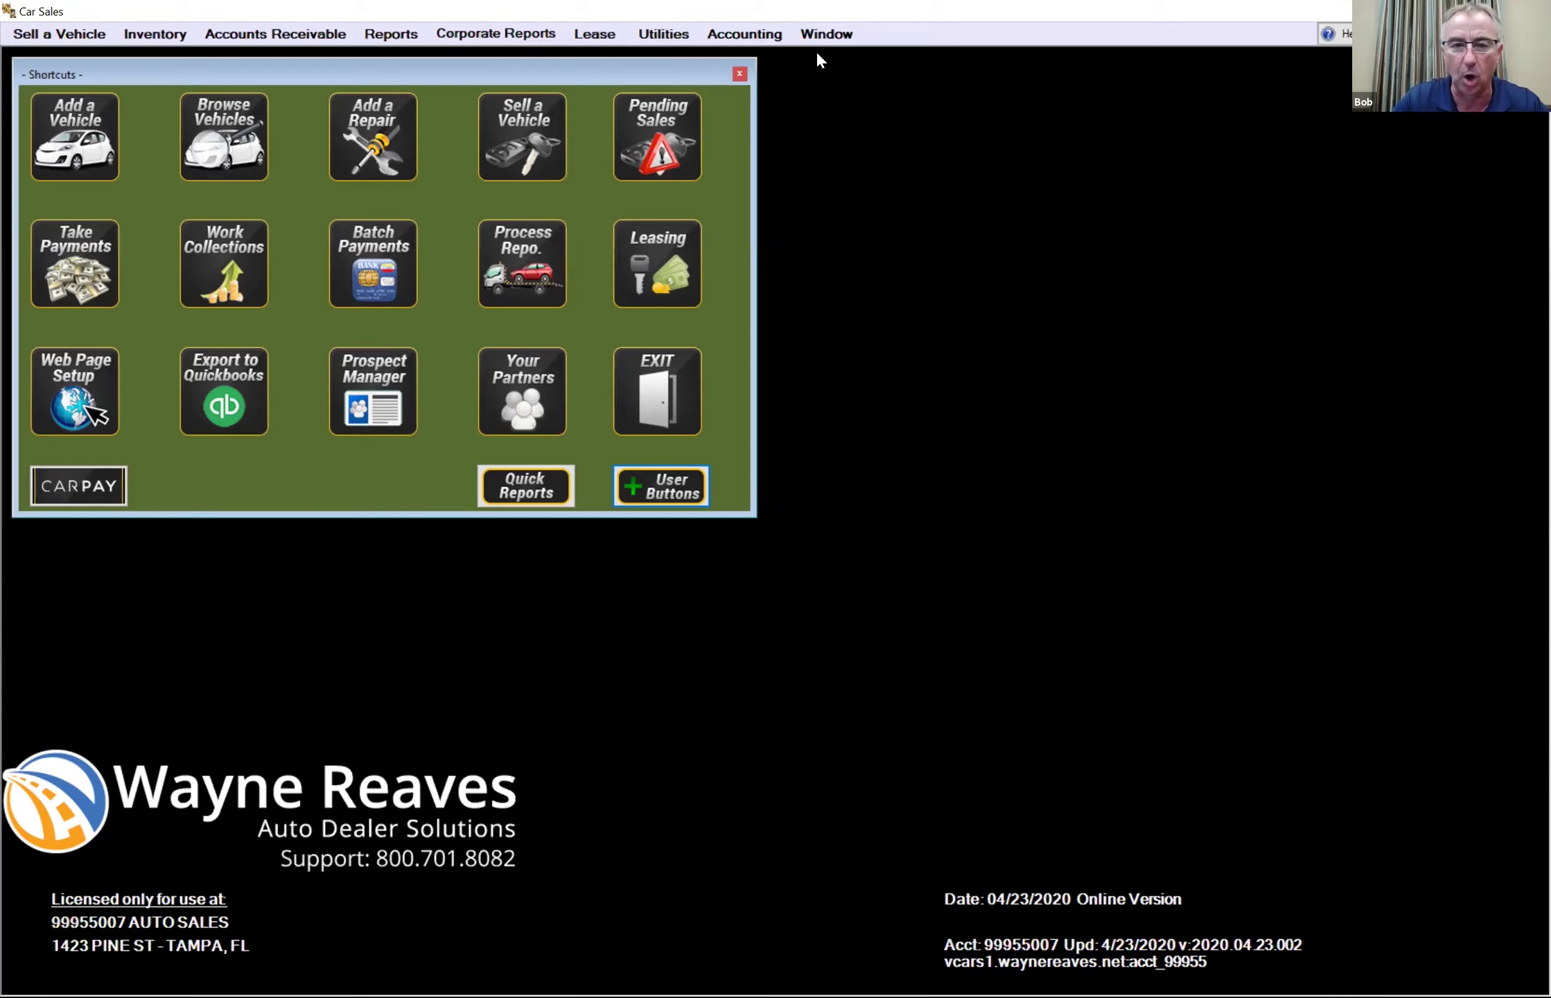
- Open the Standard Sales Report, continuing past the data scan without correcting the listed entries
click(525, 34)
click(404, 32)
click(403, 32)
click(403, 33)
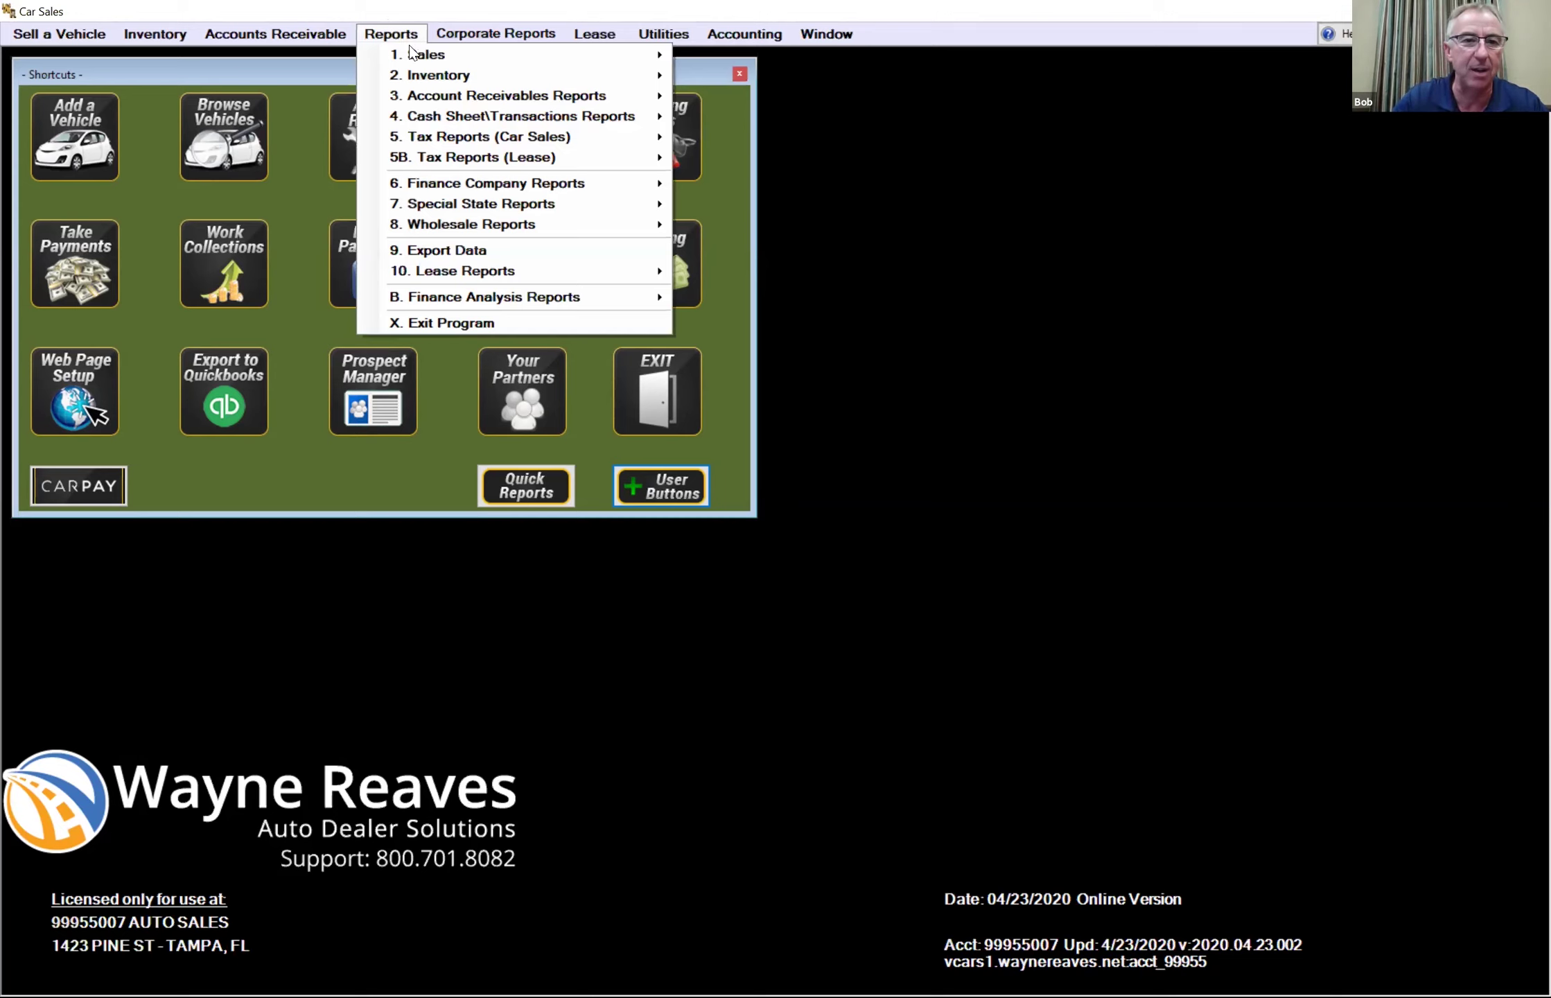
mouse_move(414, 54)
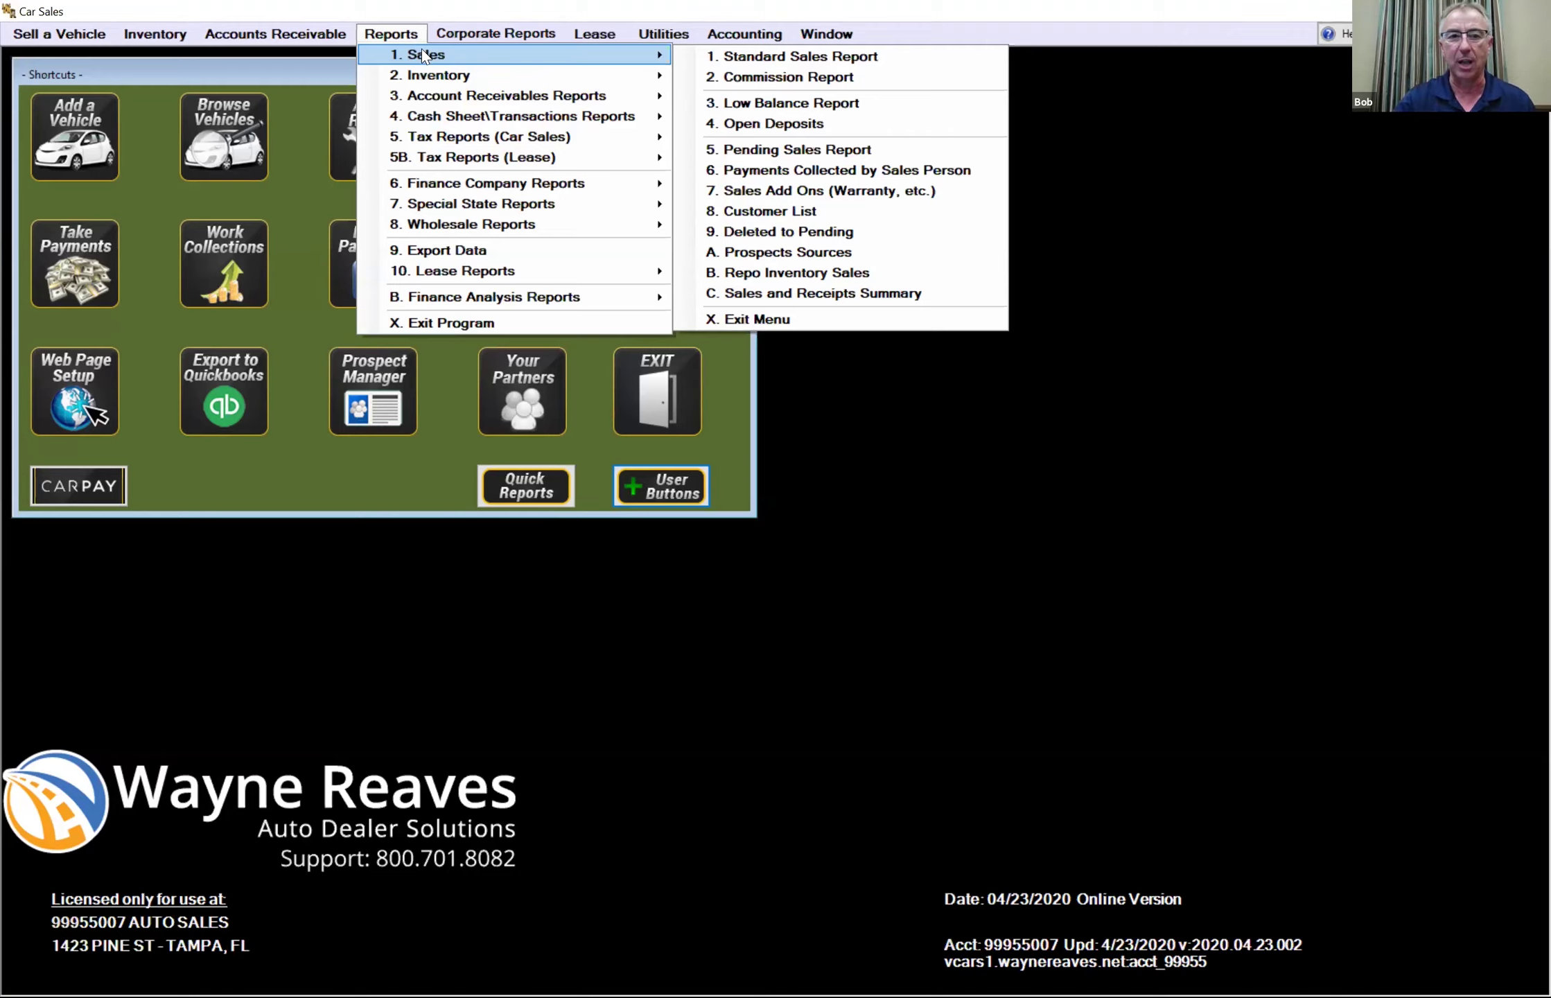
click(765, 60)
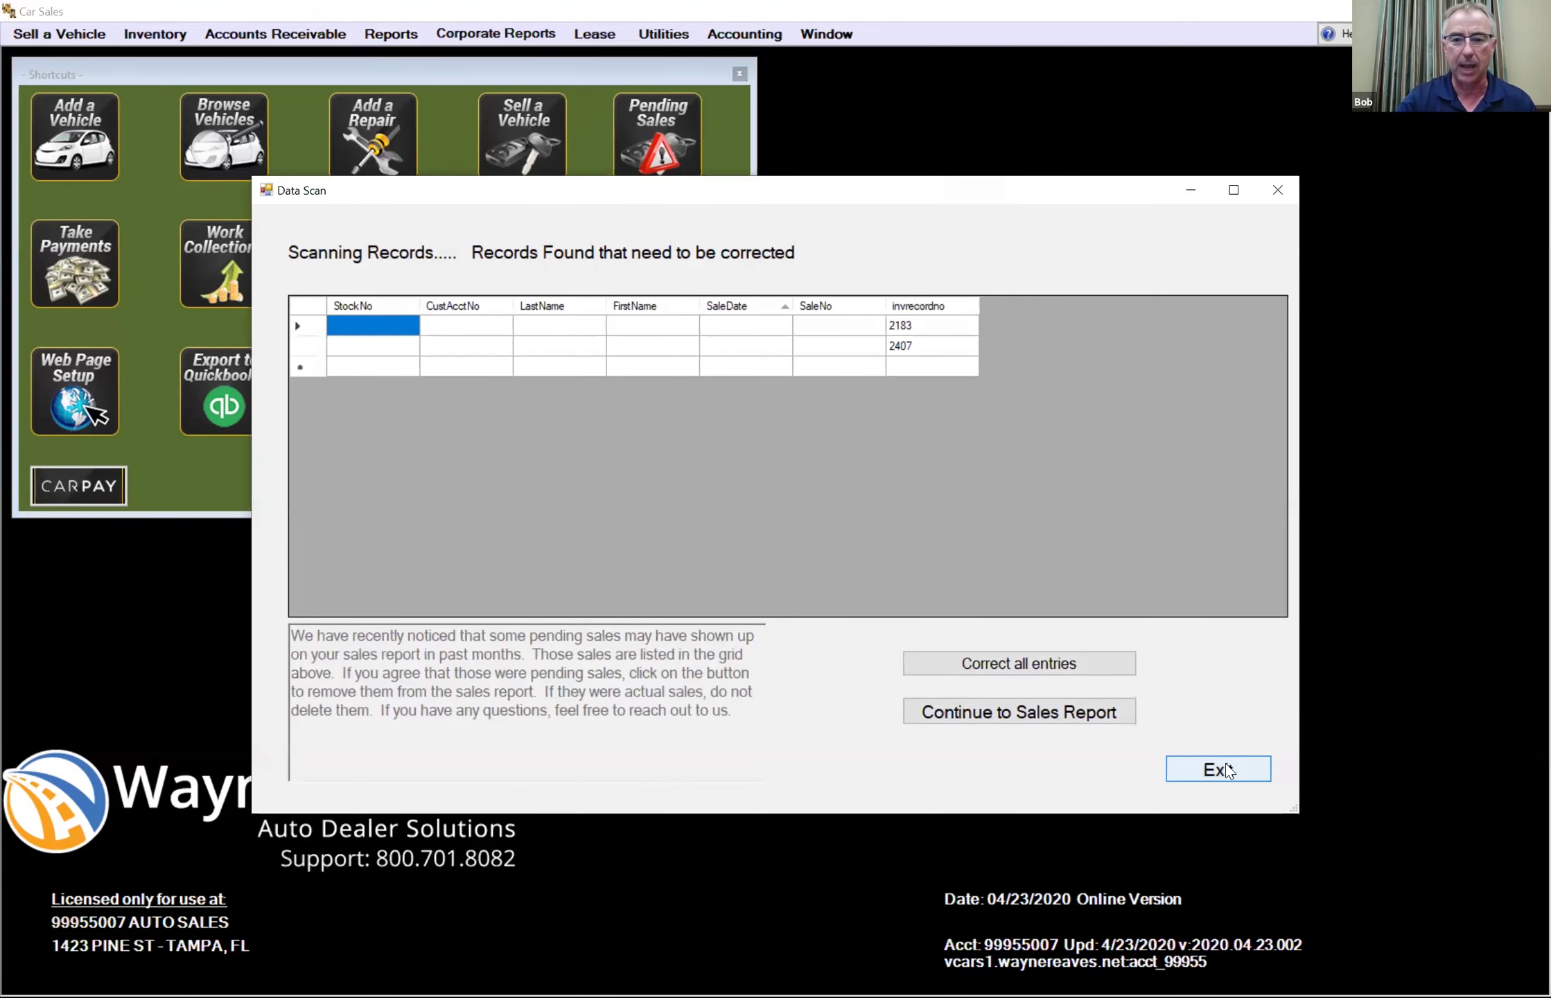
click(1081, 701)
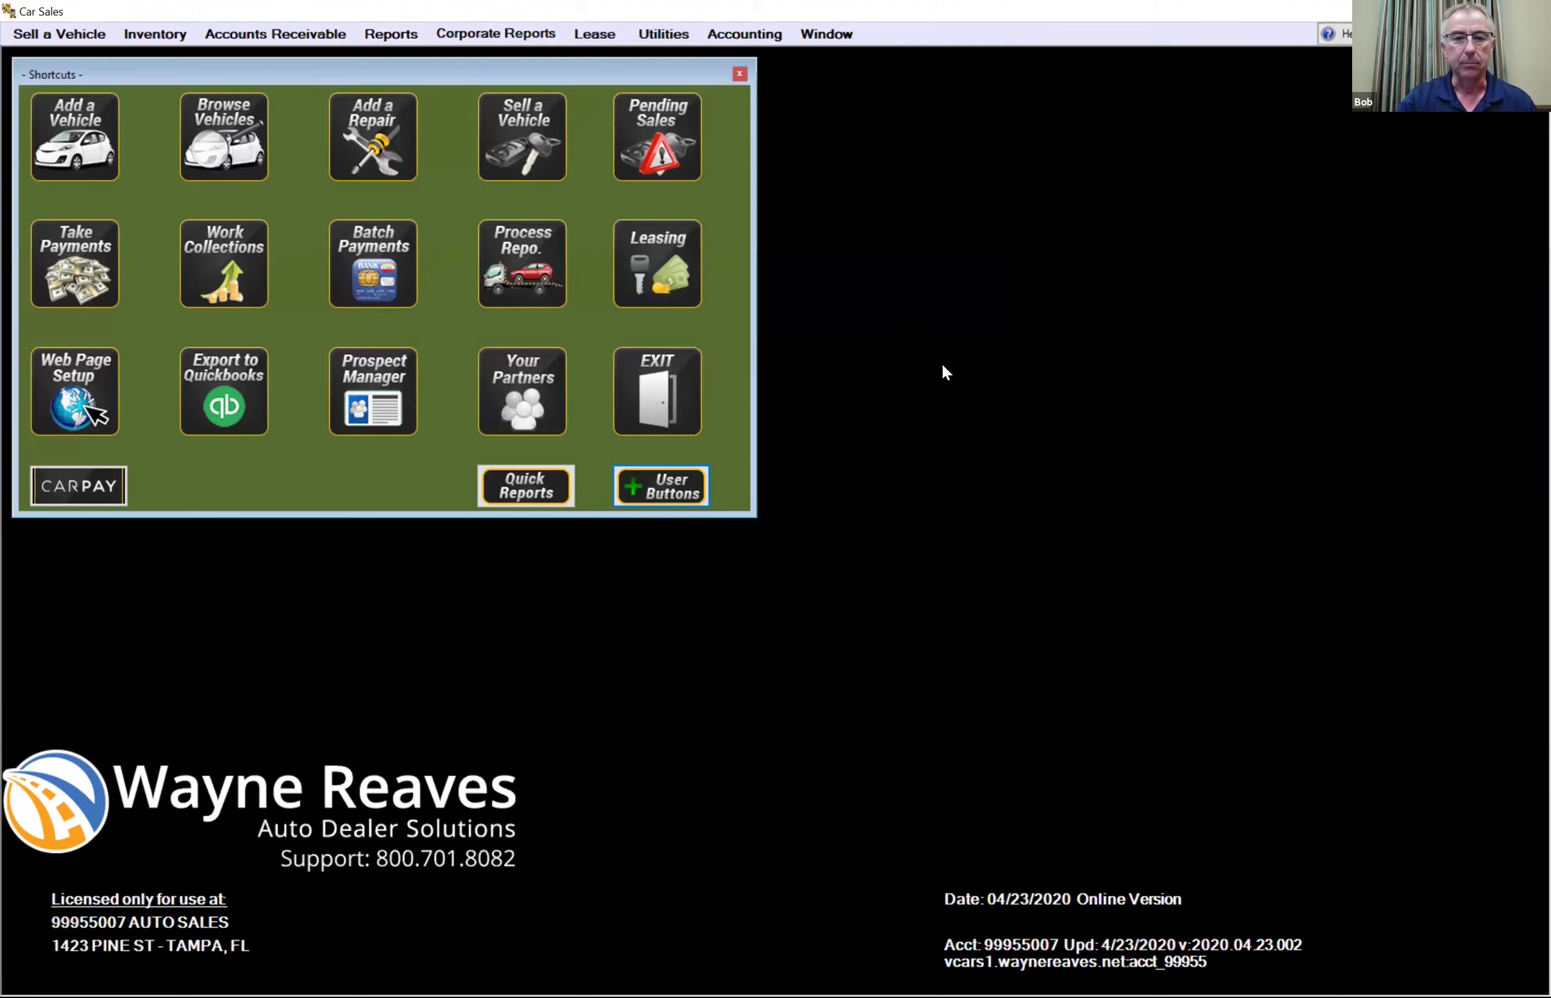
click(410, 35)
click(867, 129)
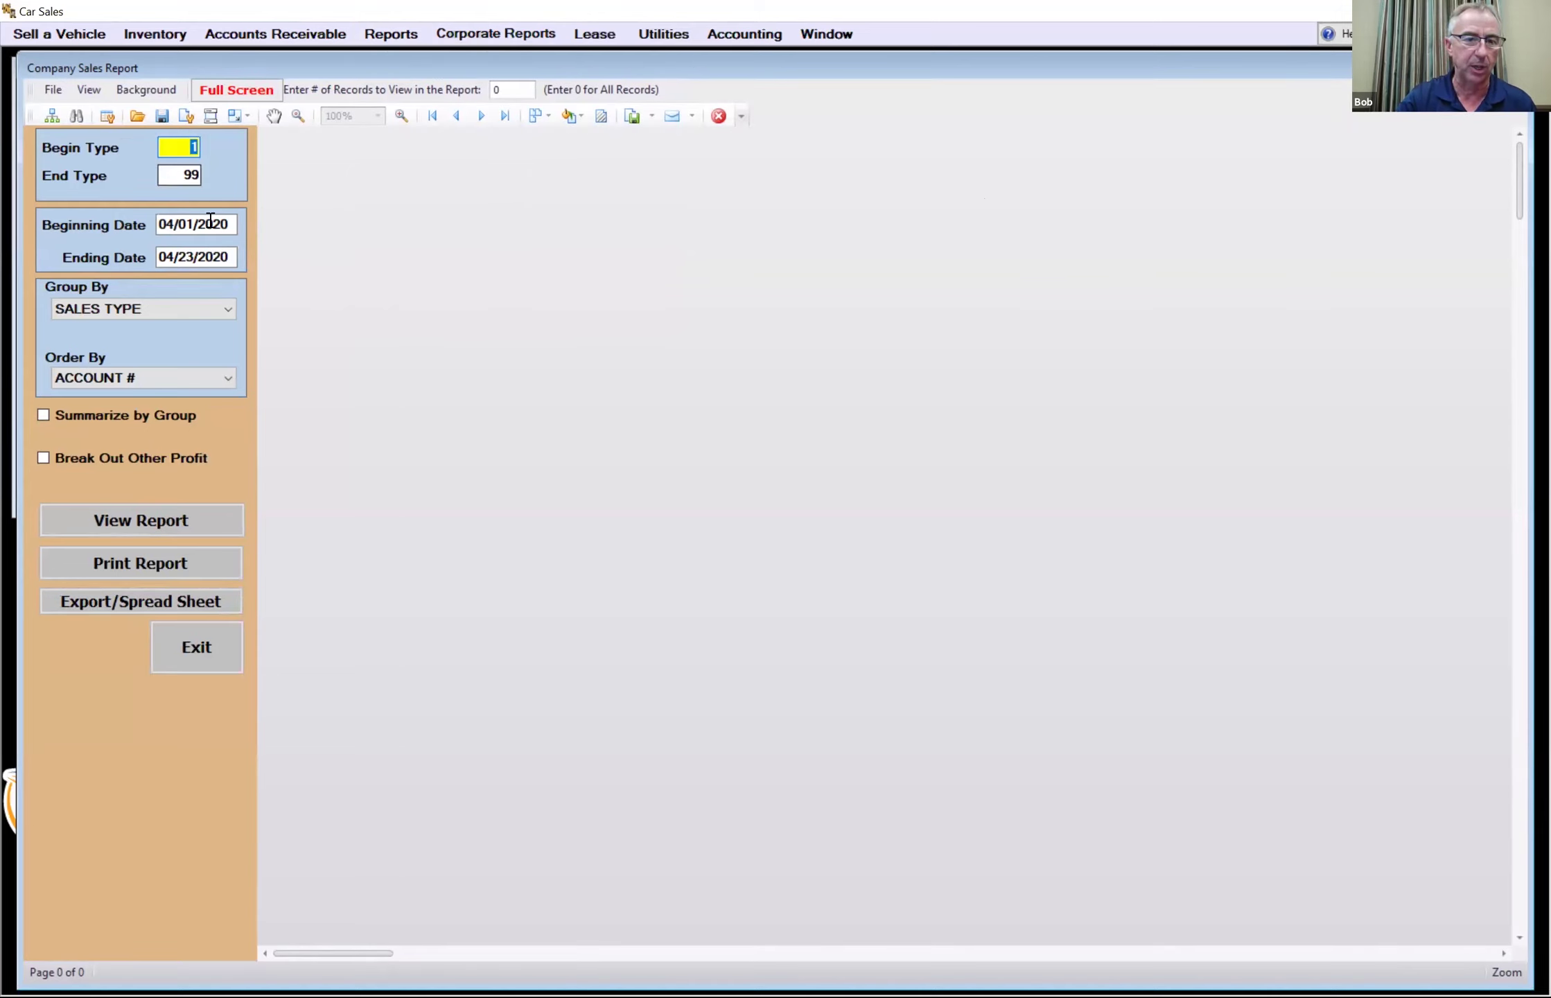
- Set the sales report's beginning date to 04/23/2020 and generate the on-screen report
click(231, 228)
text(04/23/20)
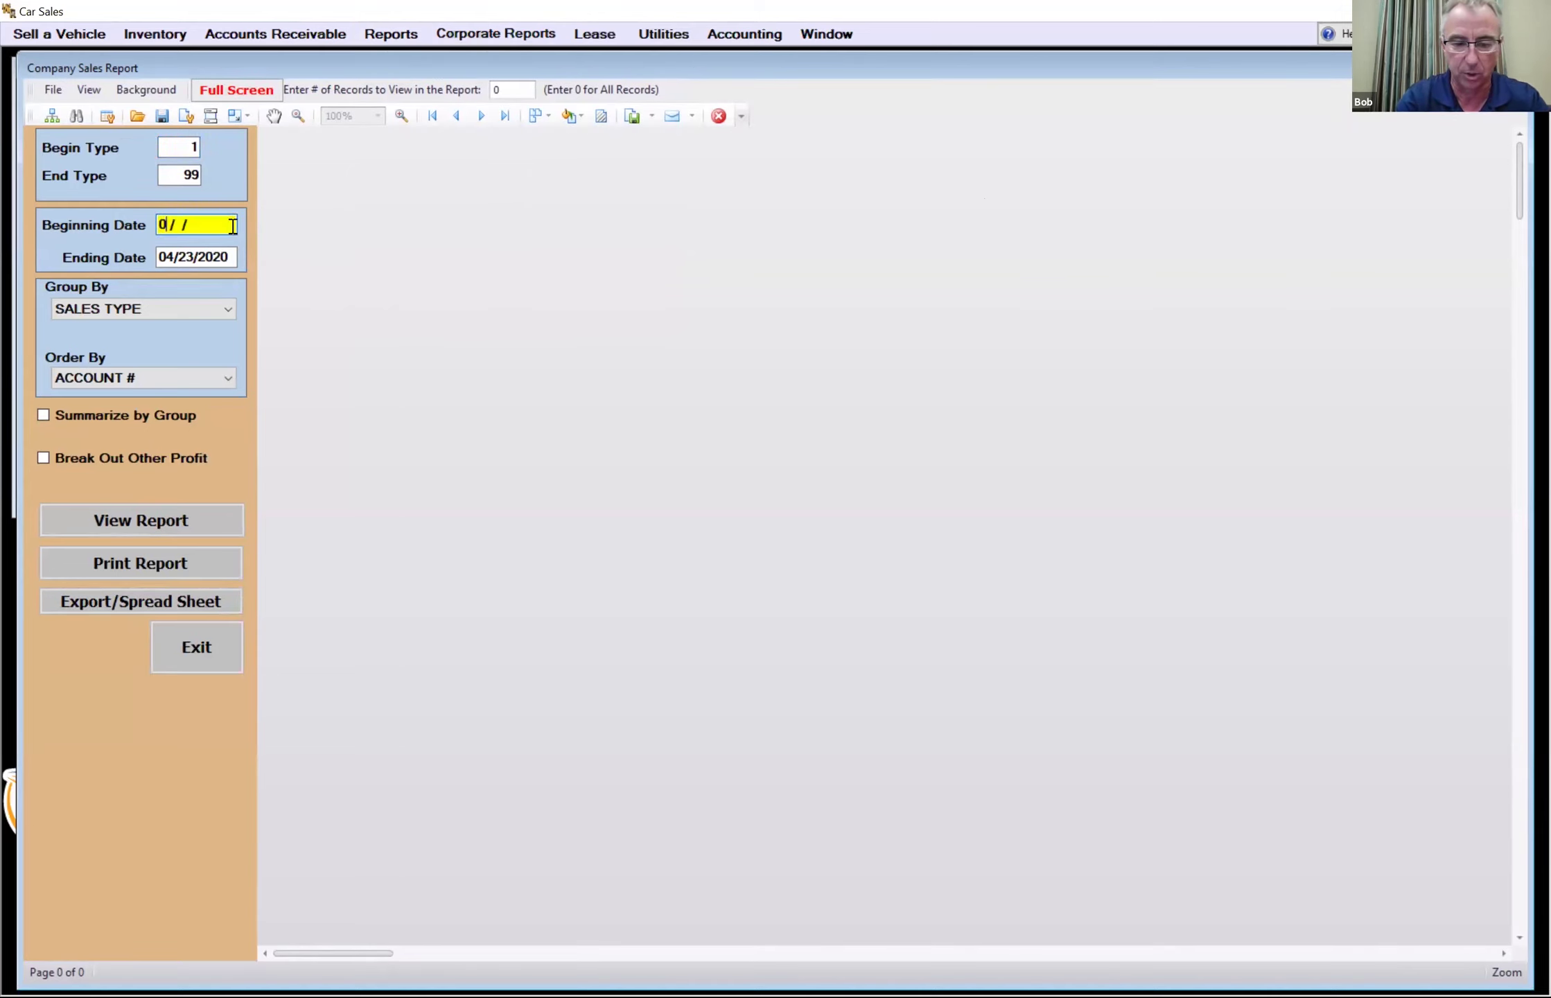
text(20)
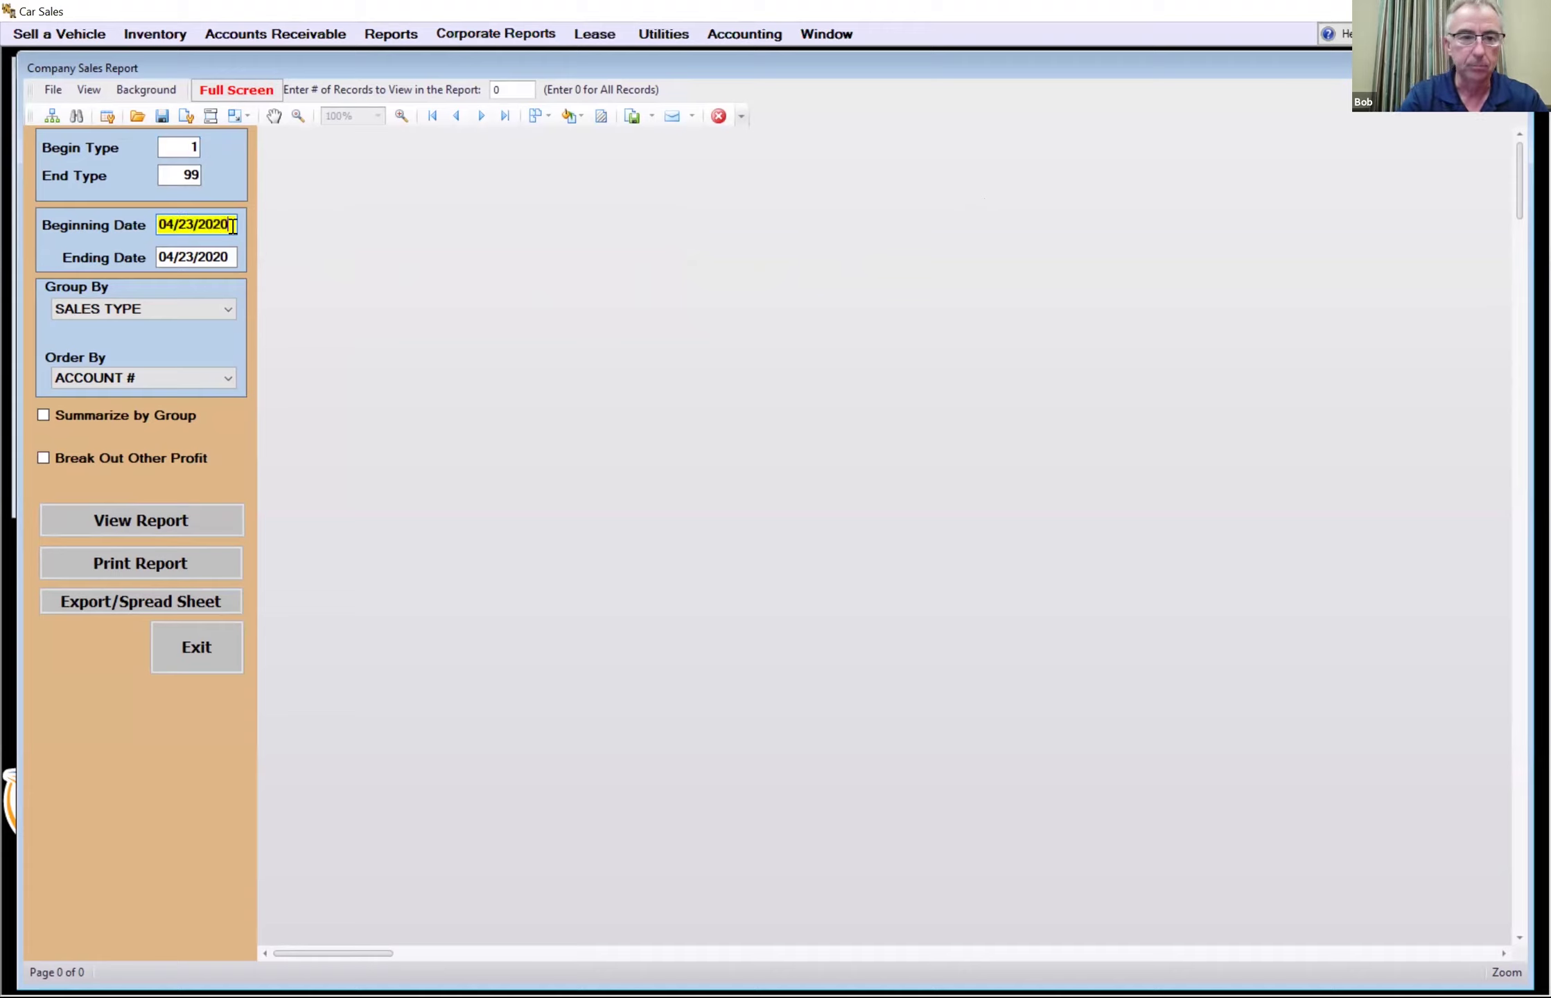
click(188, 527)
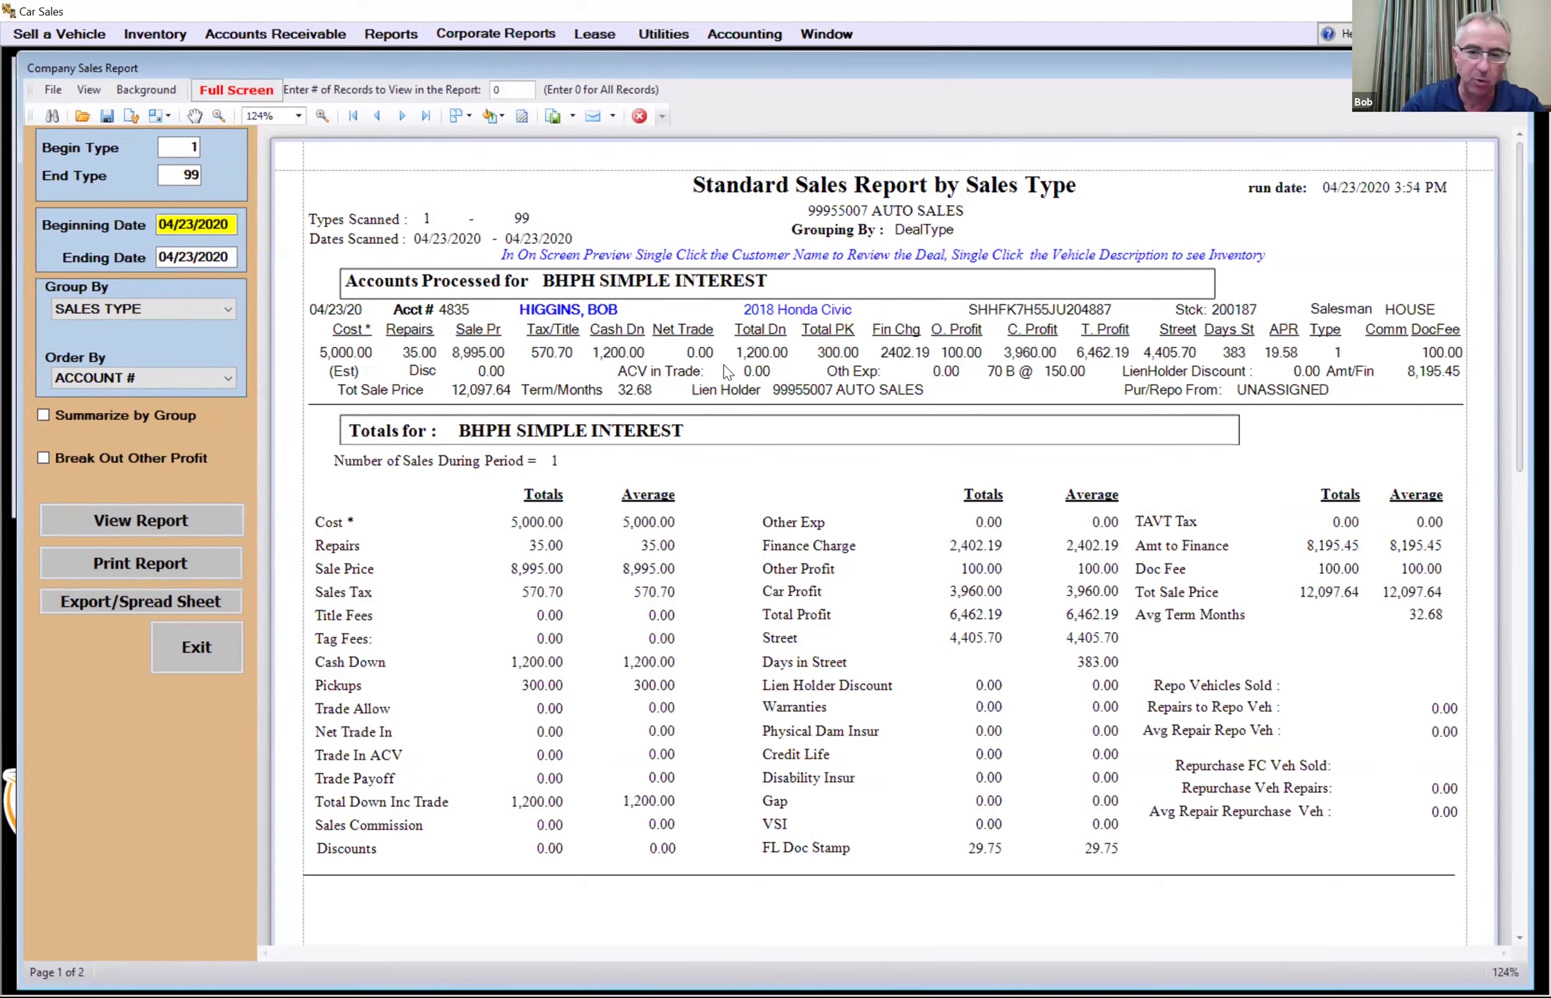
- Review the customer's deal and the 2018 Honda Civic's inventory record from the sales report, leaving both without saving
click(576, 309)
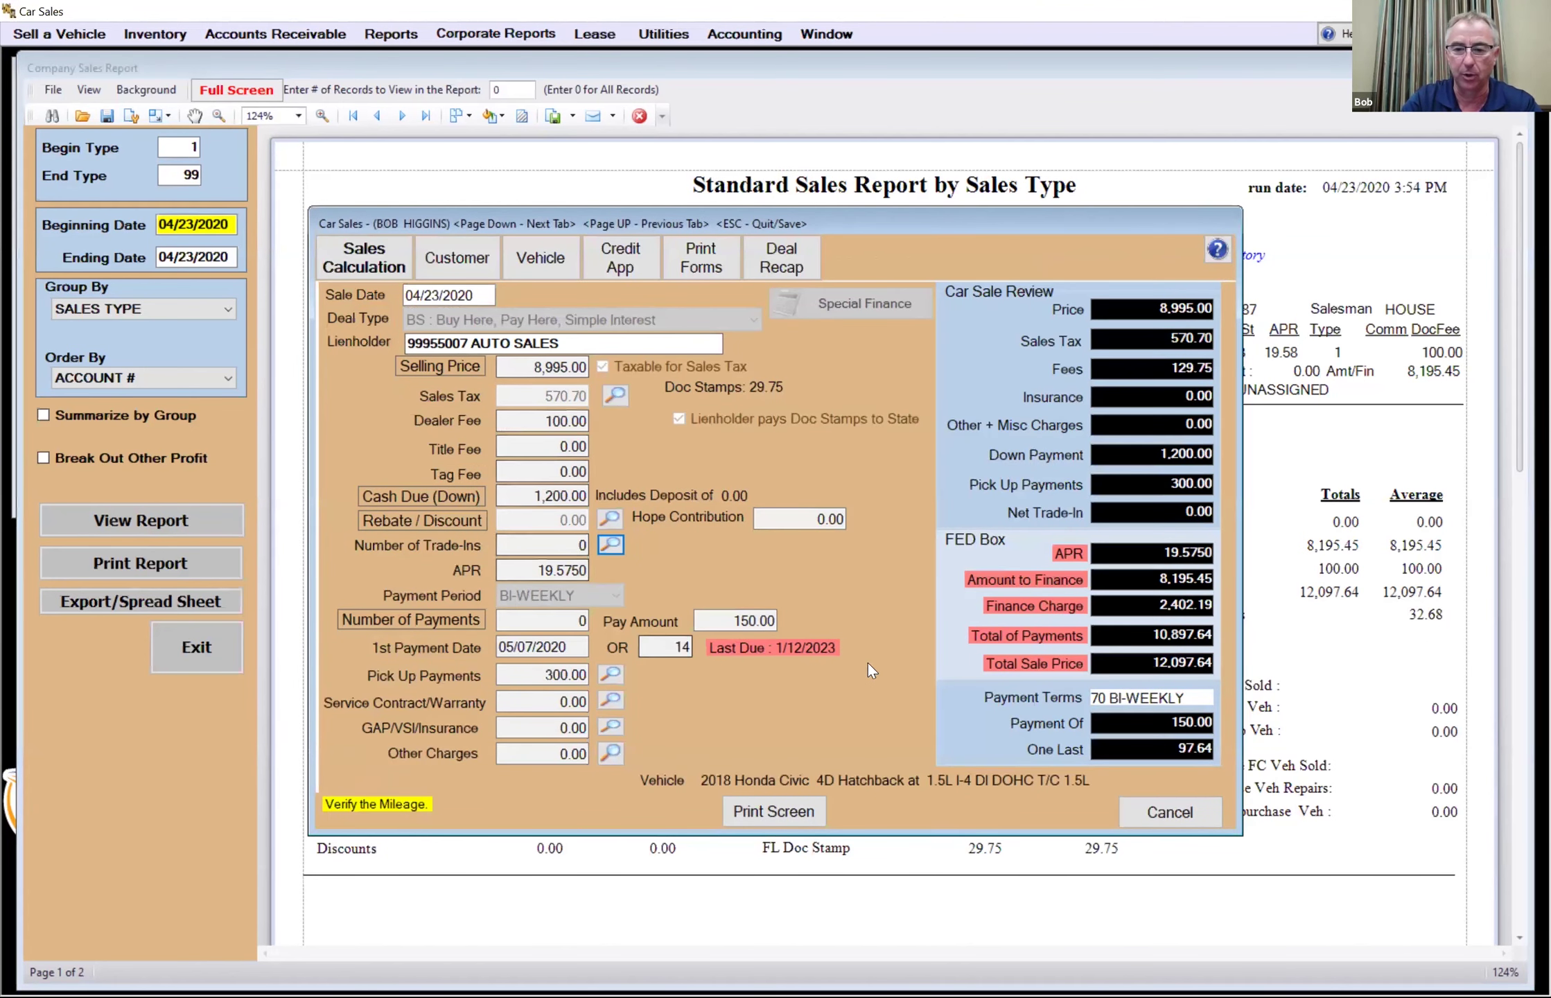
click(1169, 812)
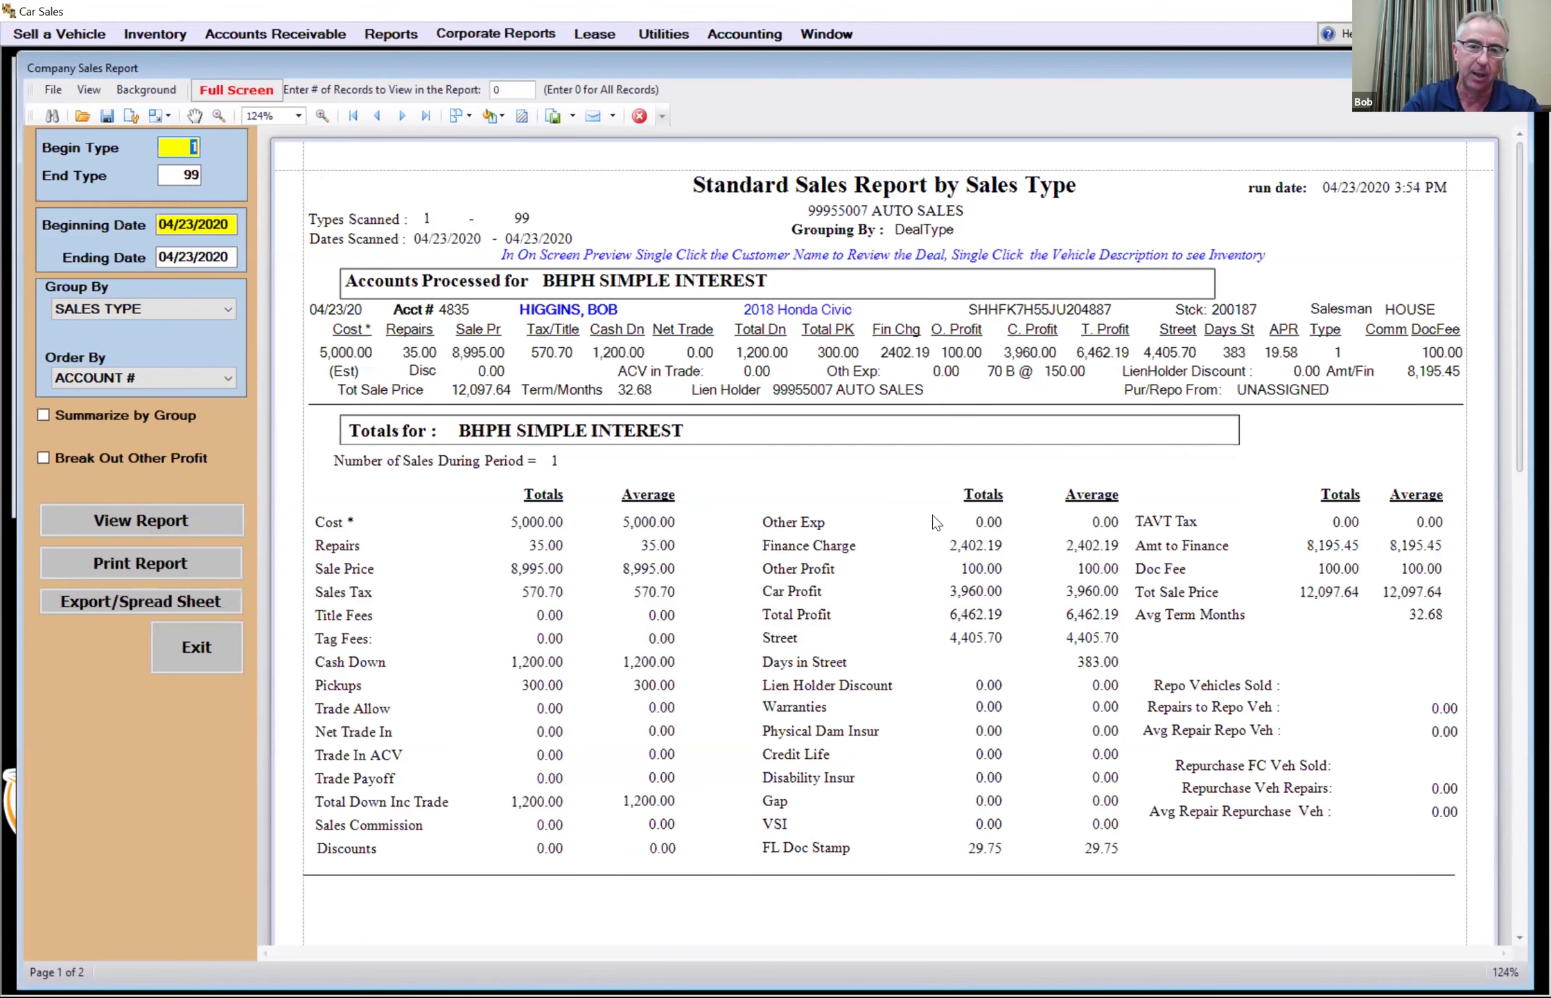
click(796, 313)
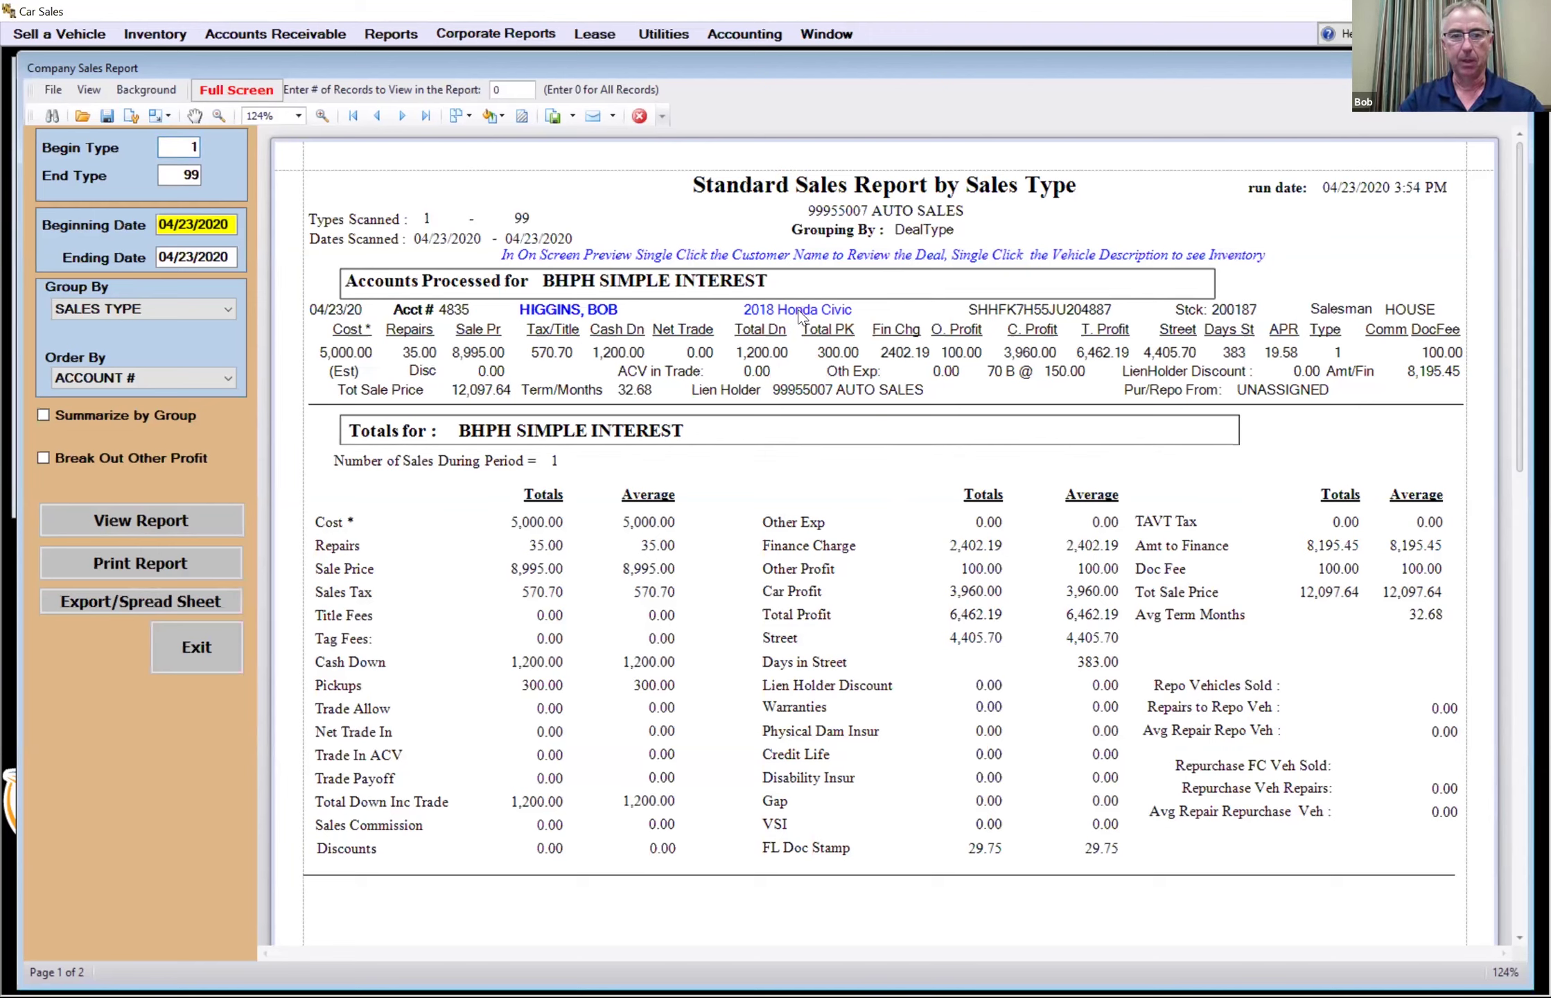
click(797, 310)
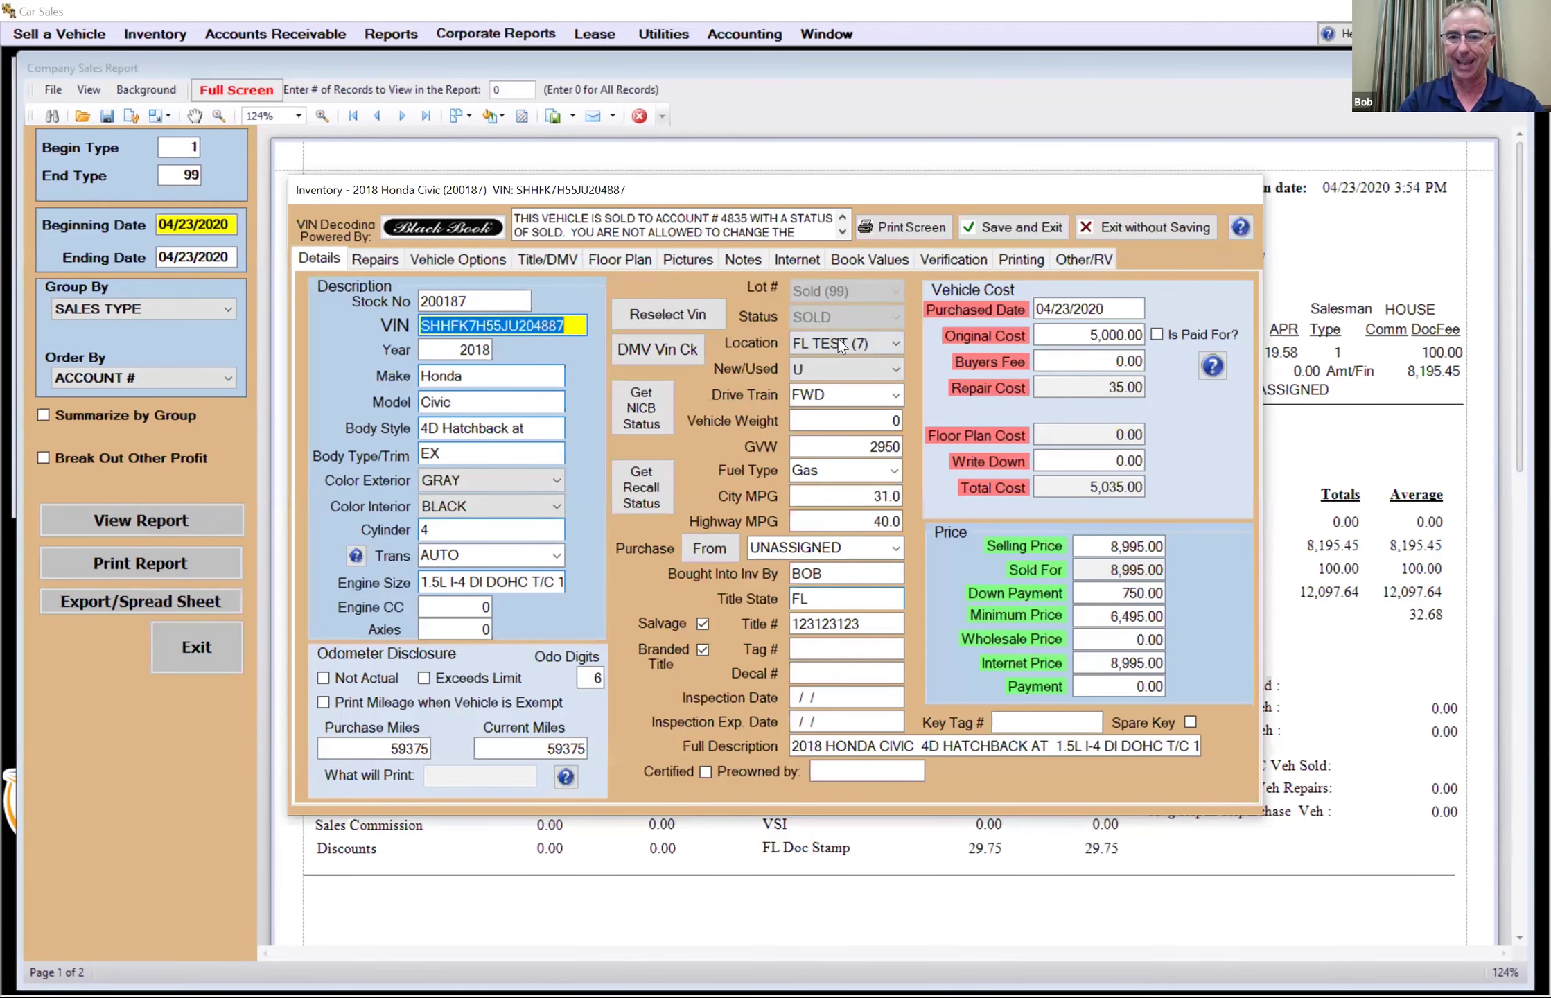
click(1109, 231)
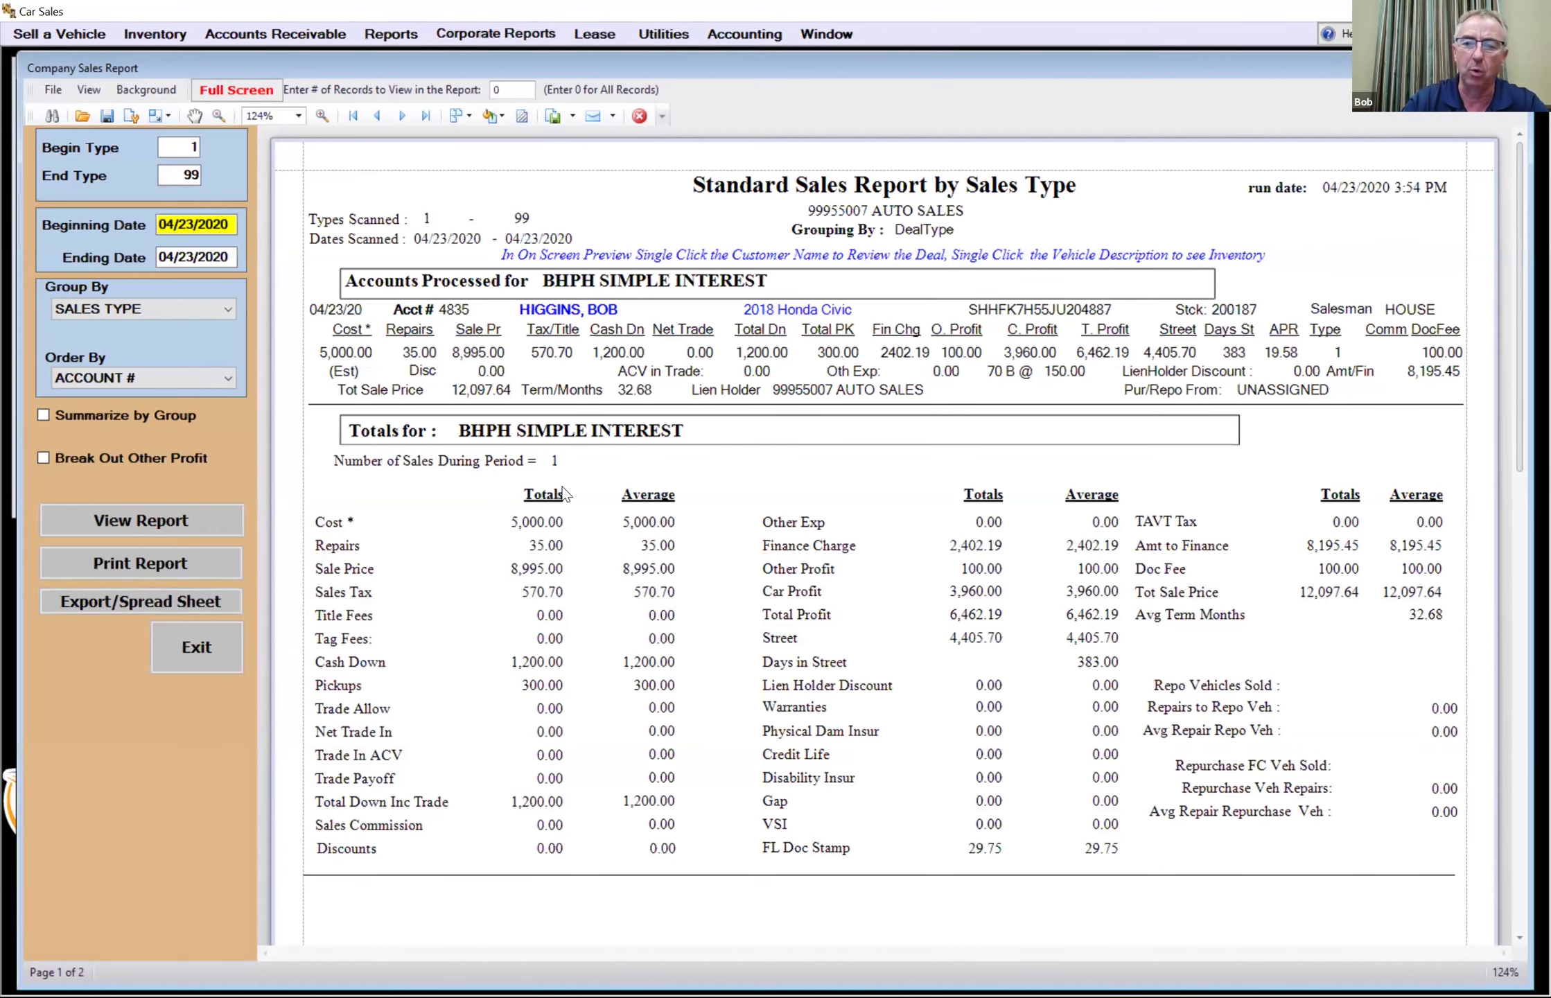
- Examine the sales report's totals for the deal type and for the whole report, and close the report
scroll(561, 497, down, 1)
scroll(561, 499, down, 9)
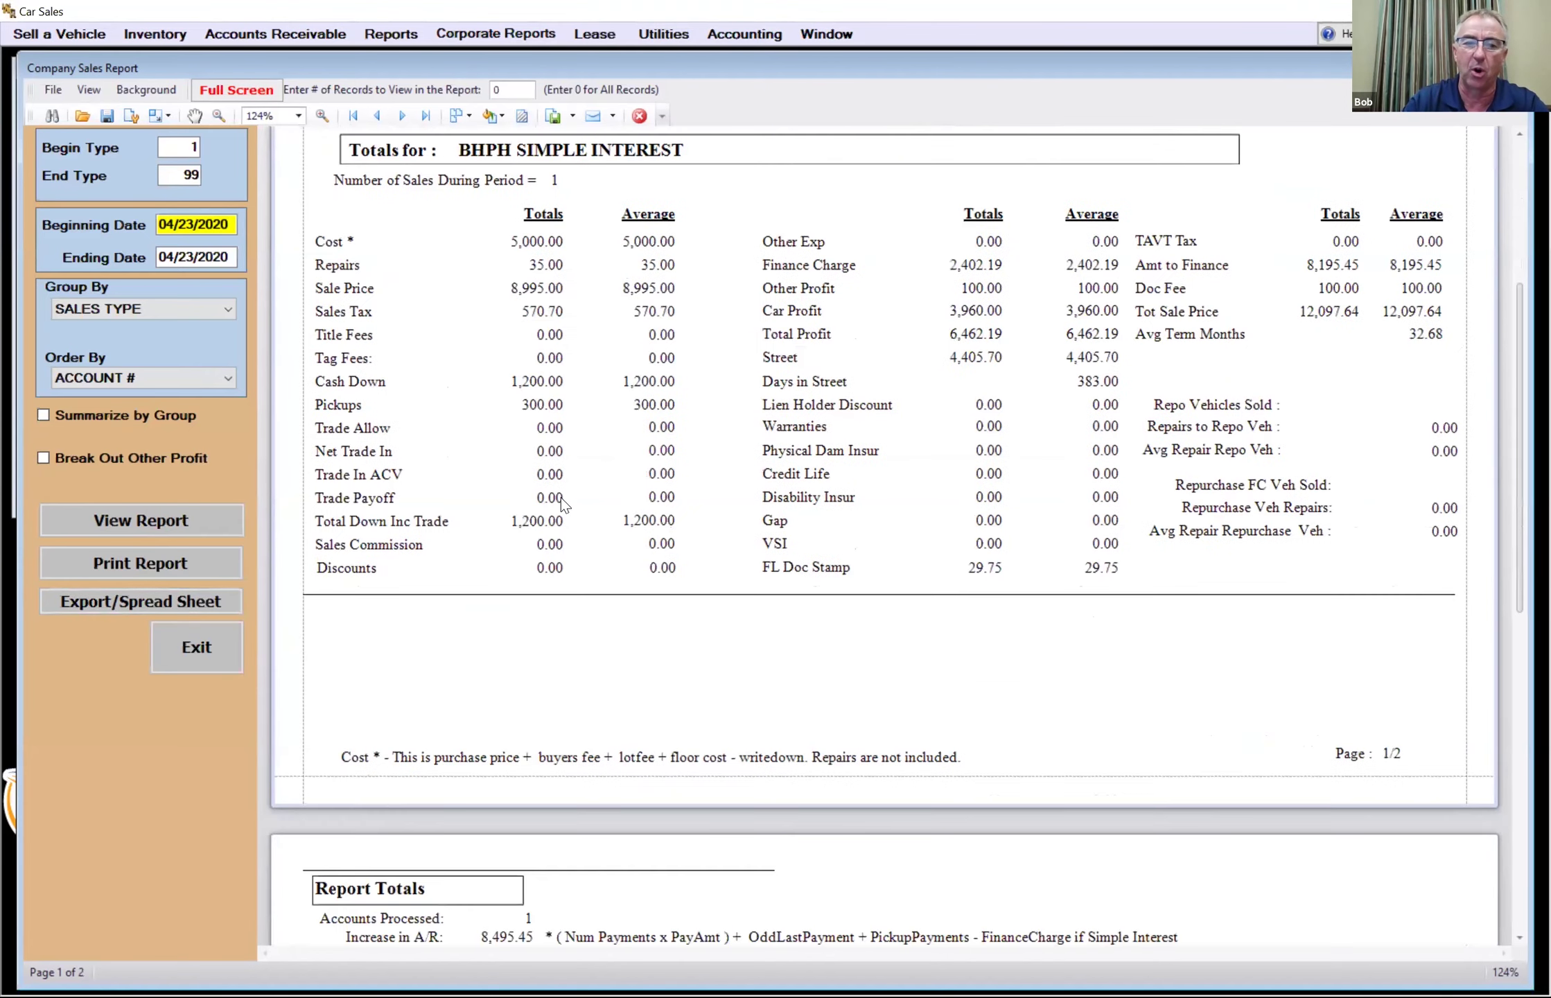
scroll(560, 499, up, 8)
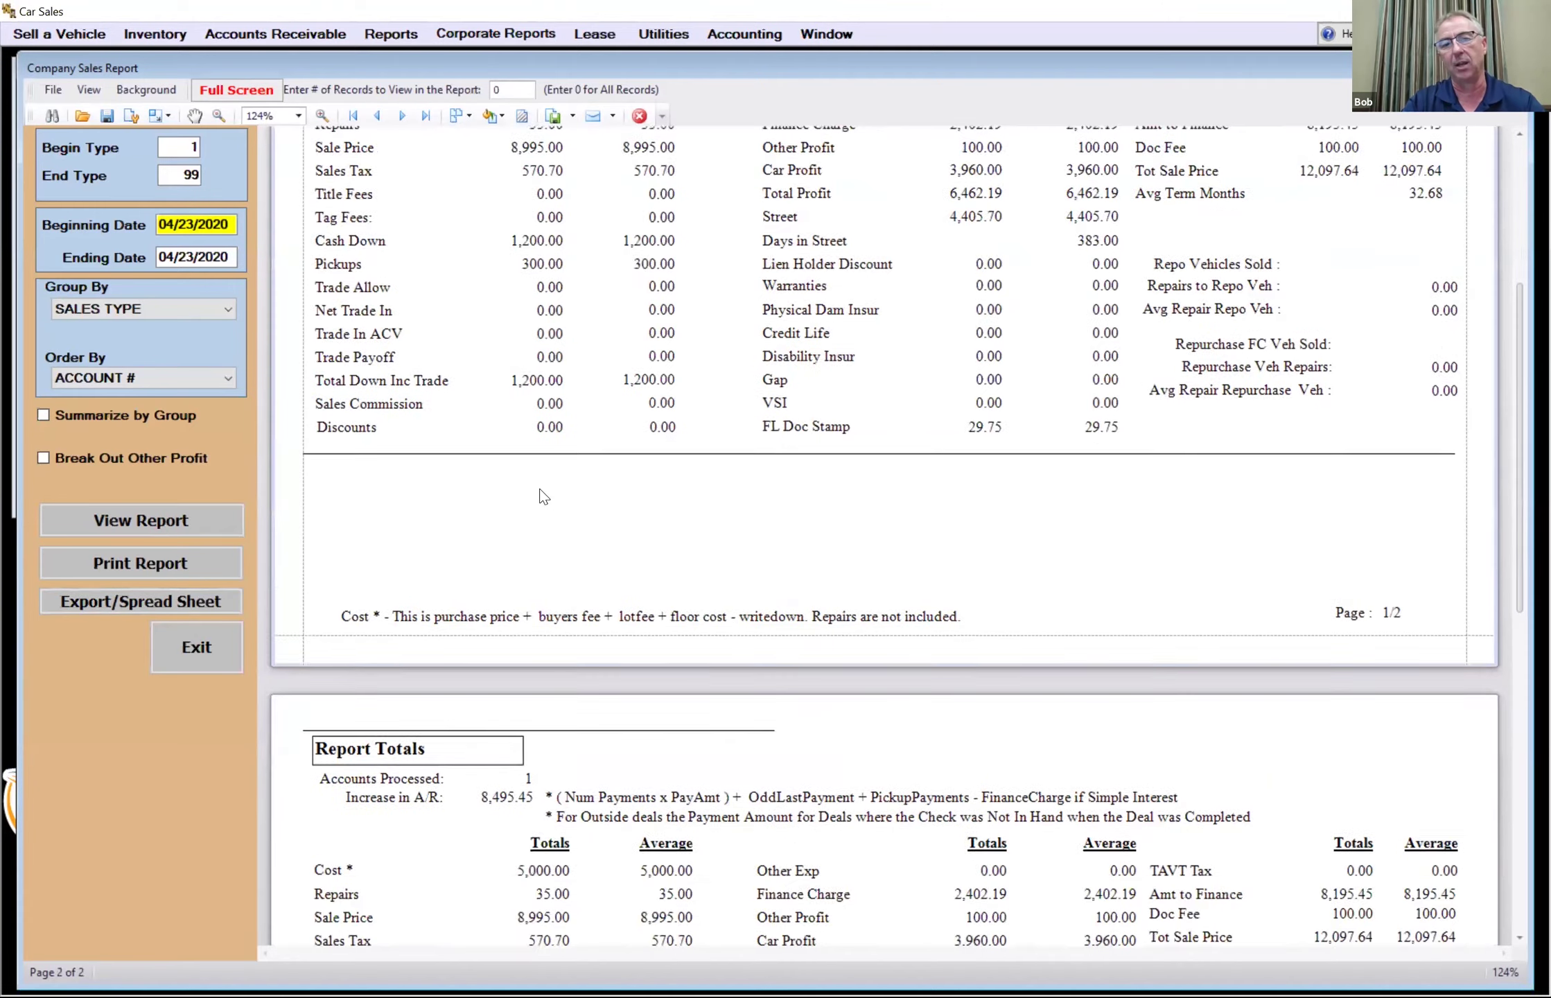
scroll(589, 340, down, 10)
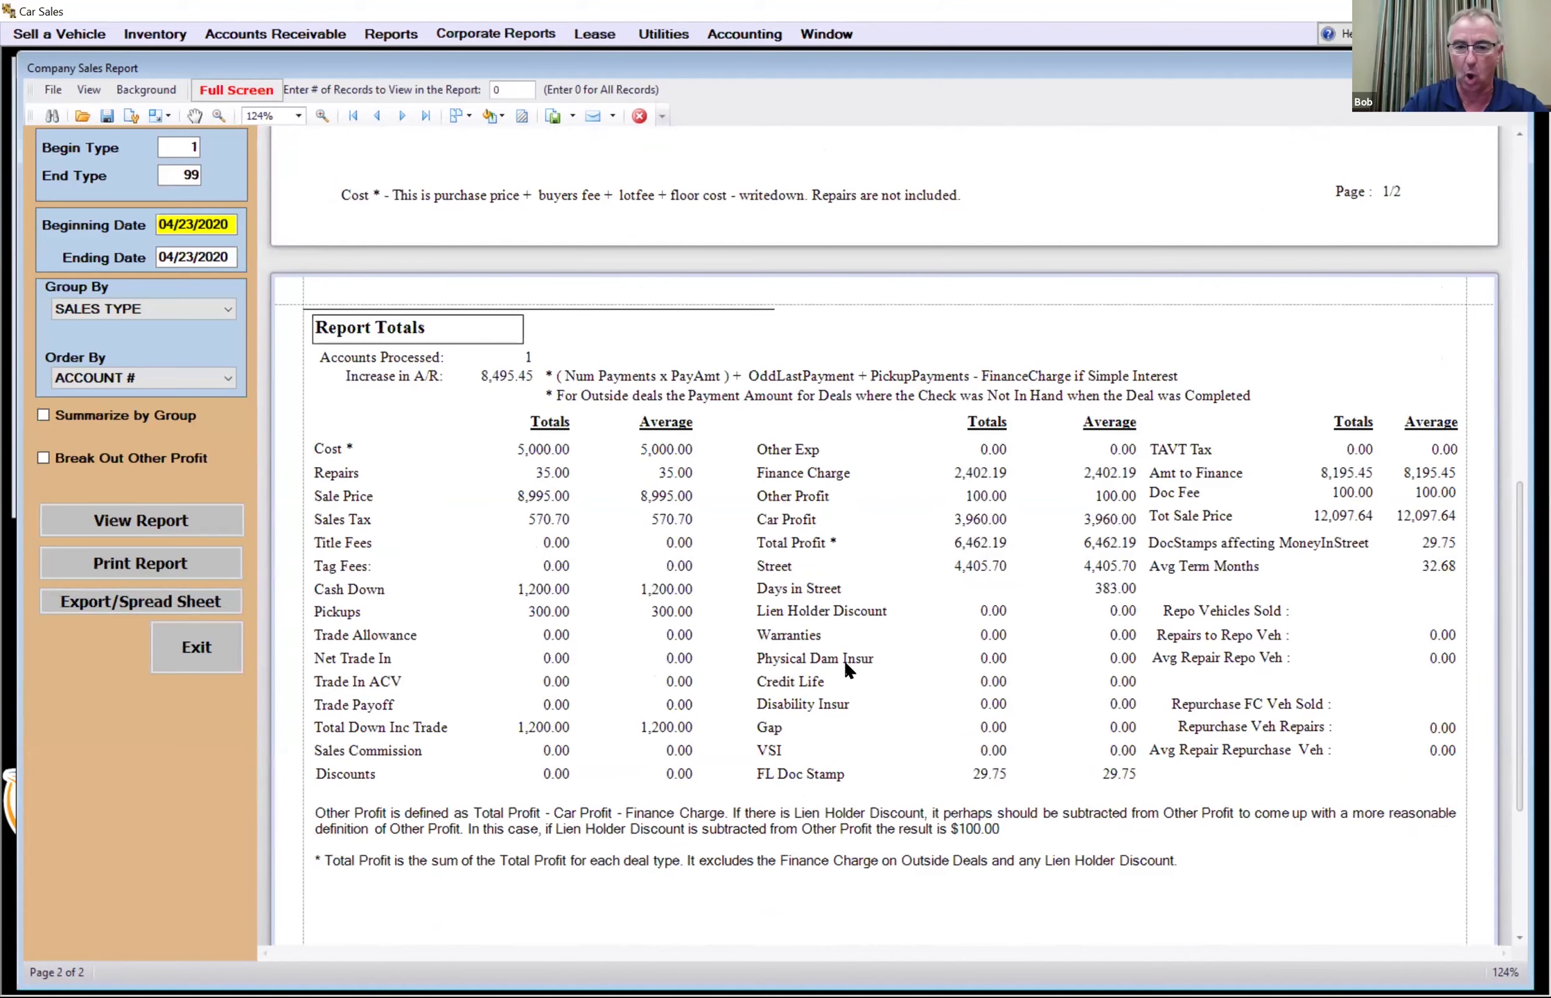
scroll(843, 658, up, 5)
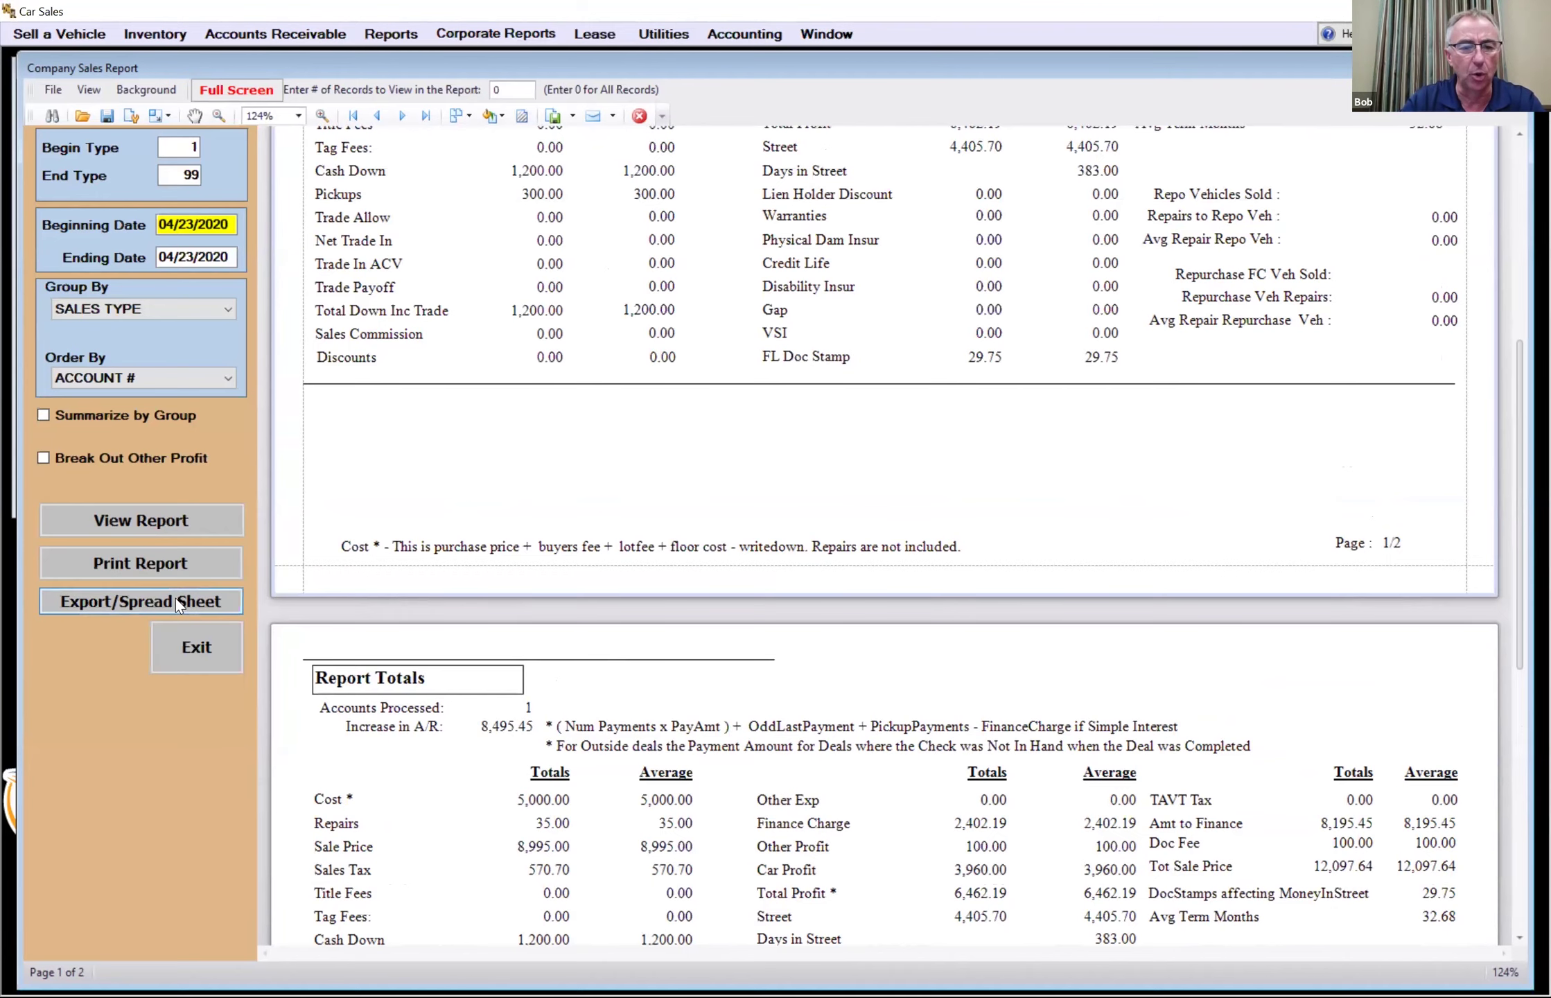
click(197, 647)
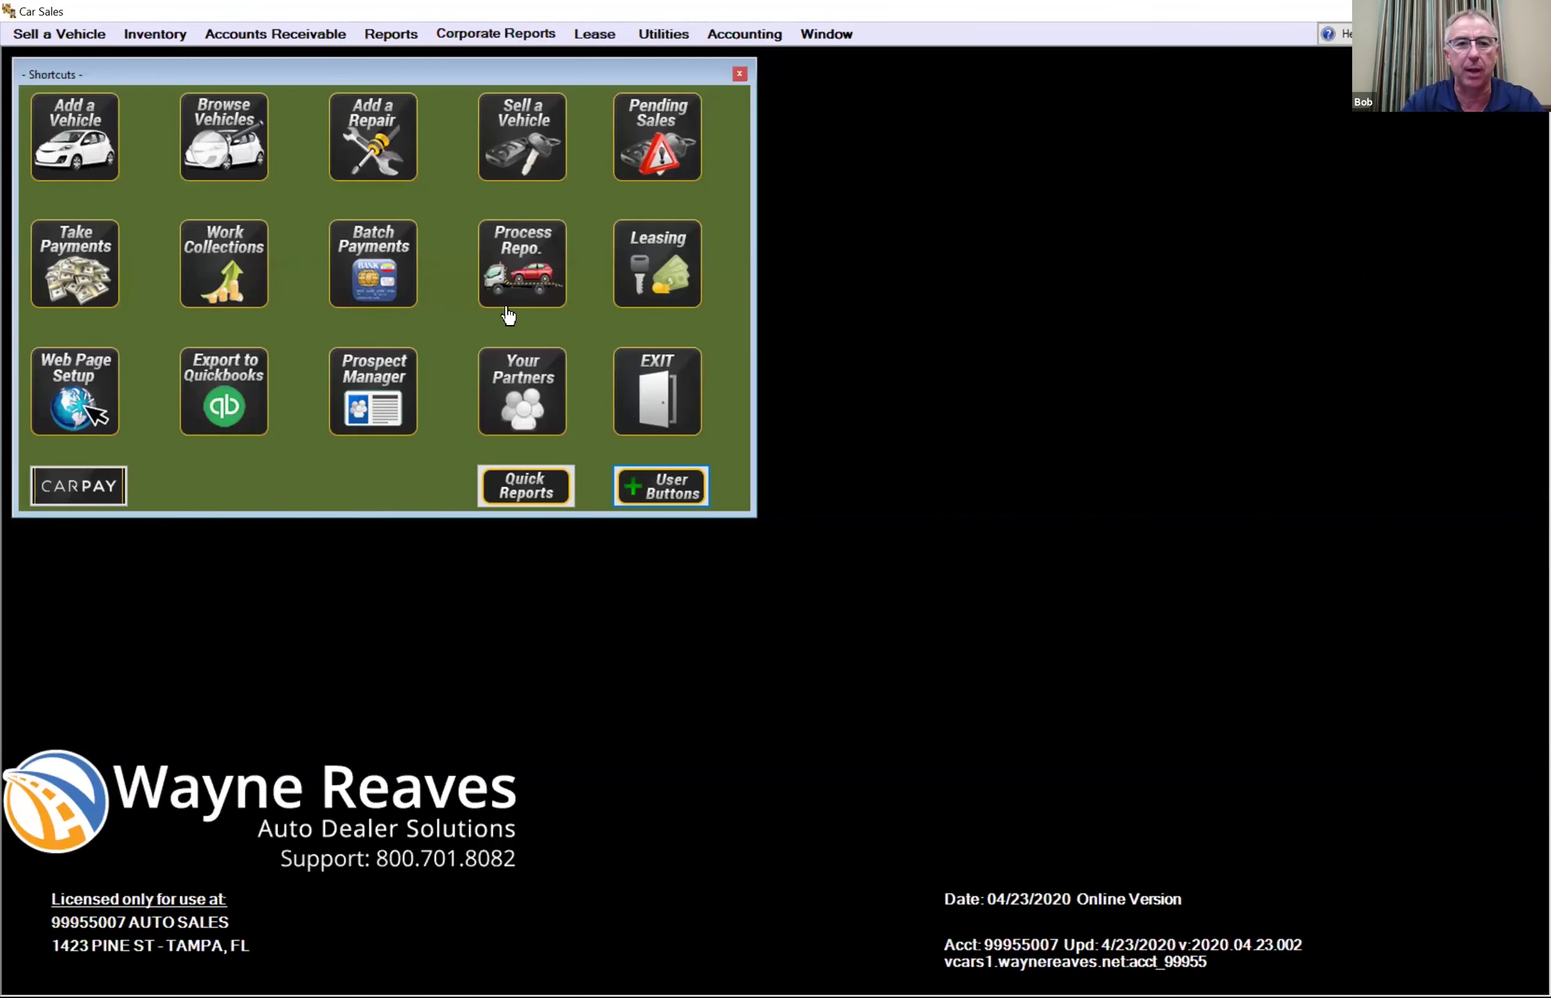
- Look at the Master Inventory Report's options and close it without running the report
click(399, 38)
click(402, 62)
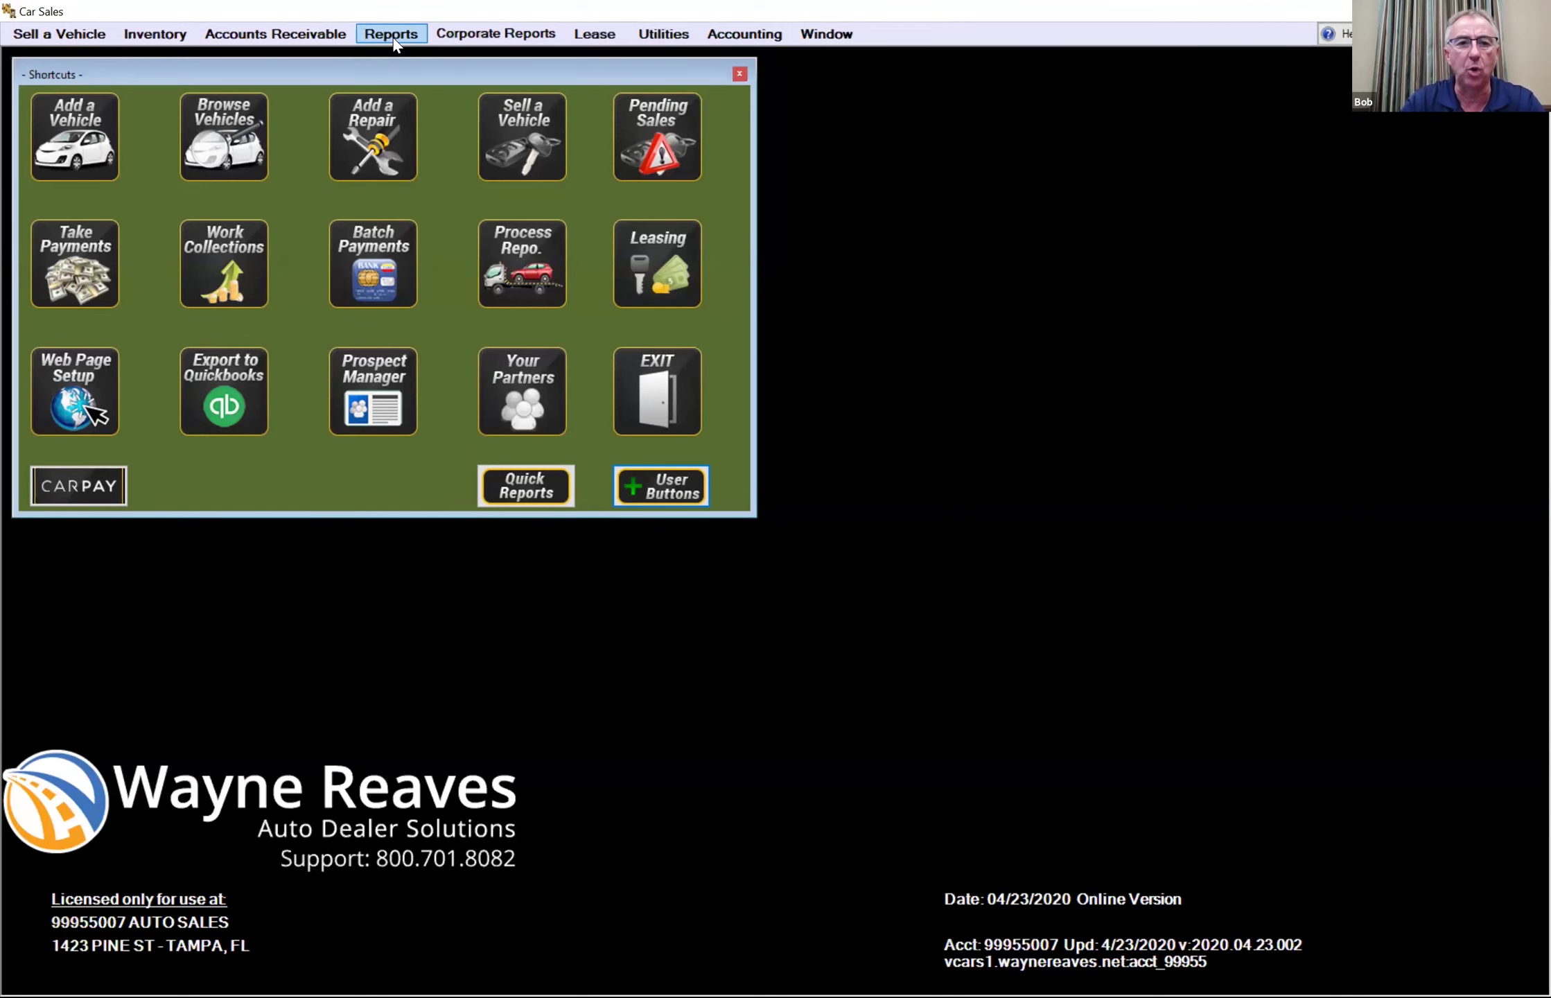
click(396, 41)
mouse_move(487, 74)
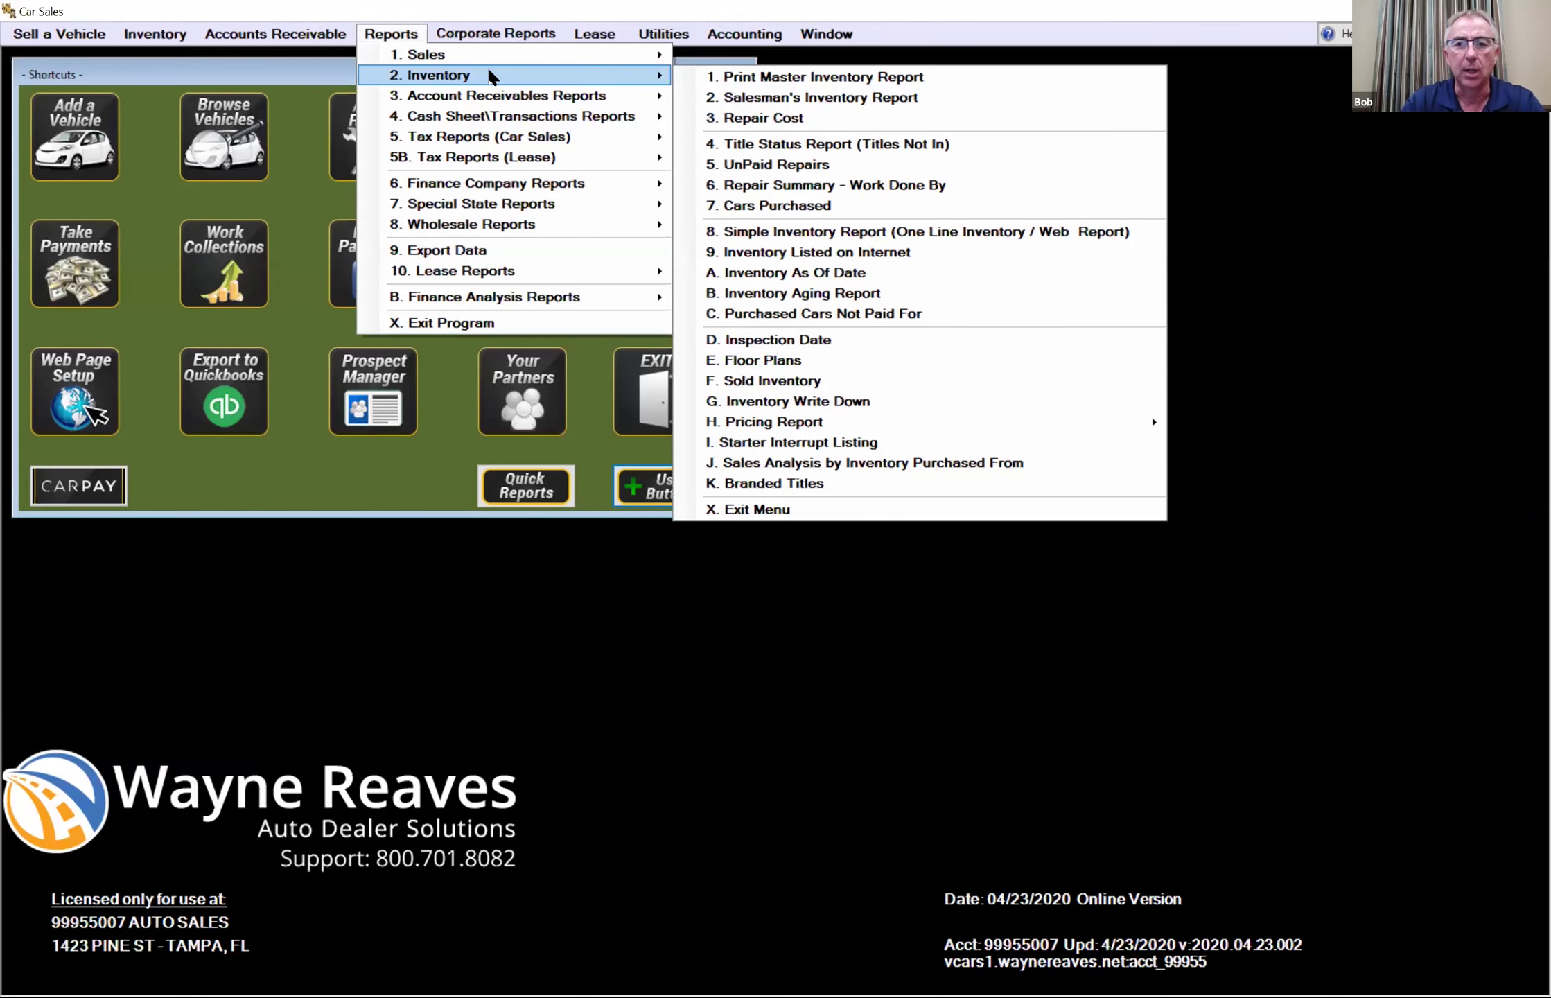
click(763, 75)
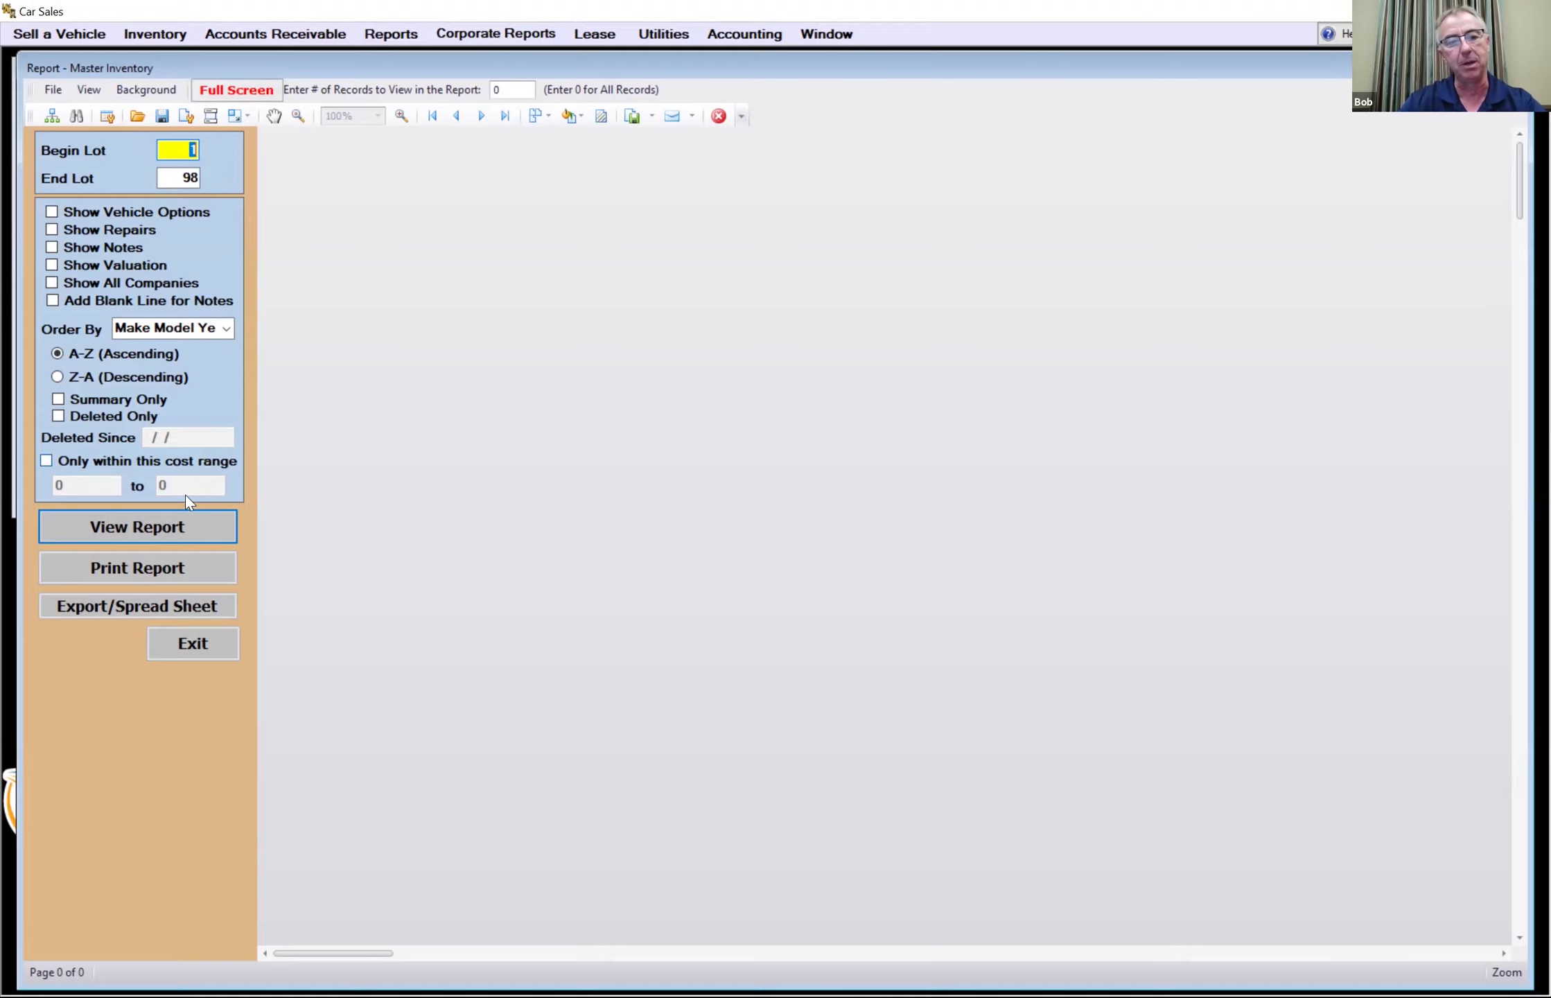
click(196, 640)
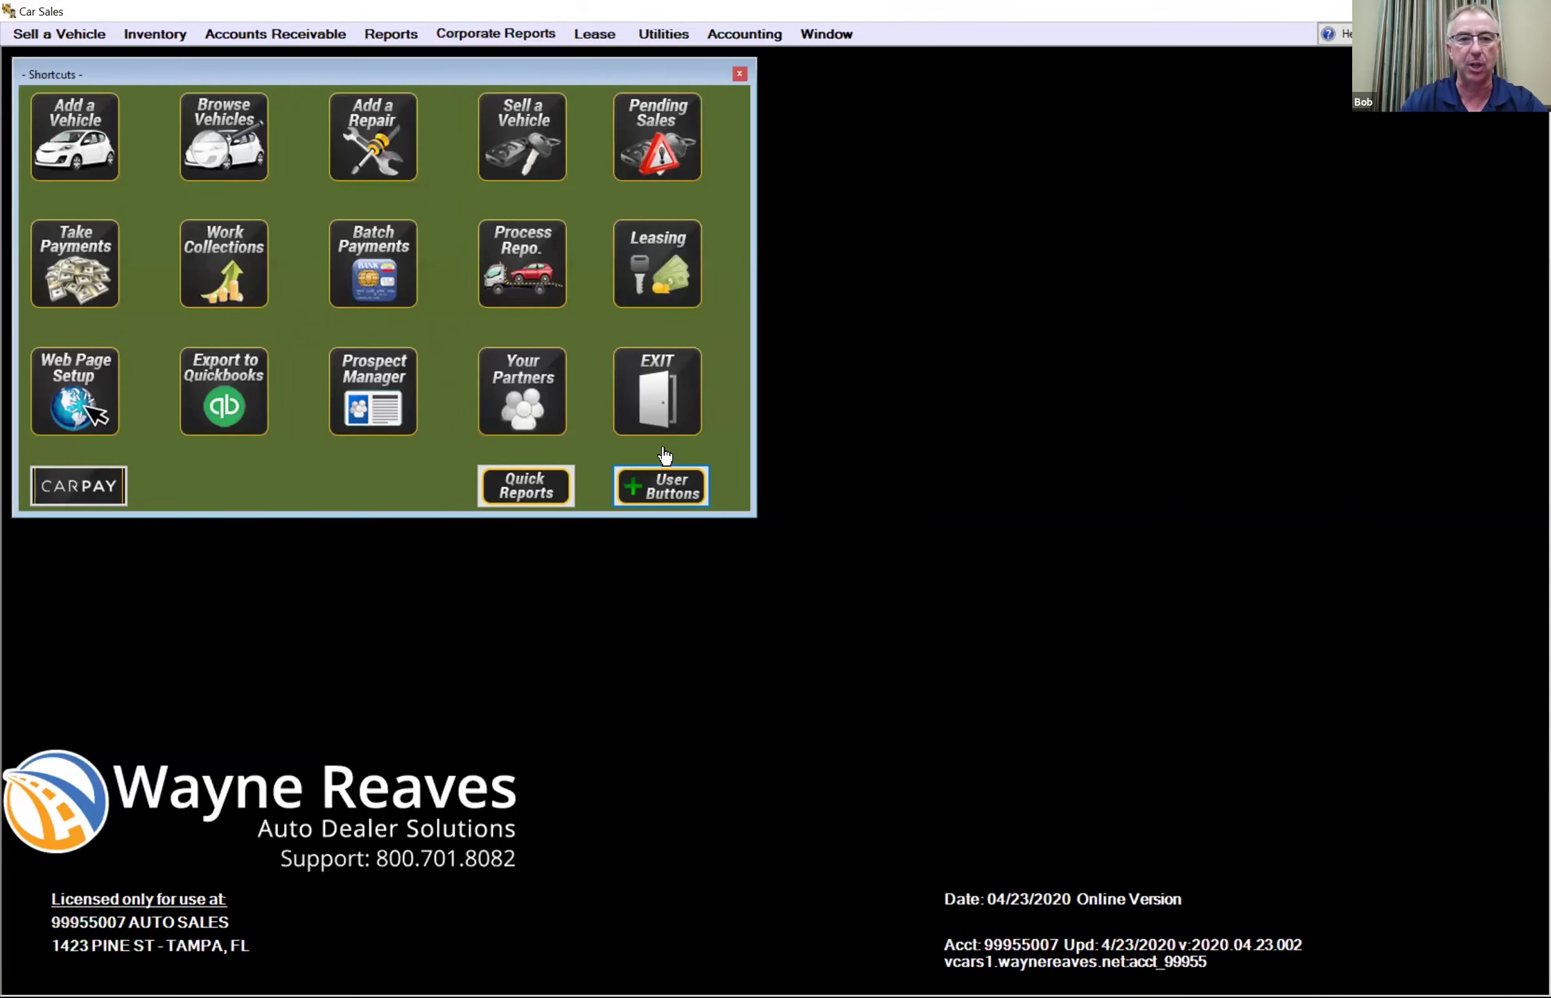
- Look at the Cars Purchased inventory report's listing and date options, and close it without running the report
click(391, 35)
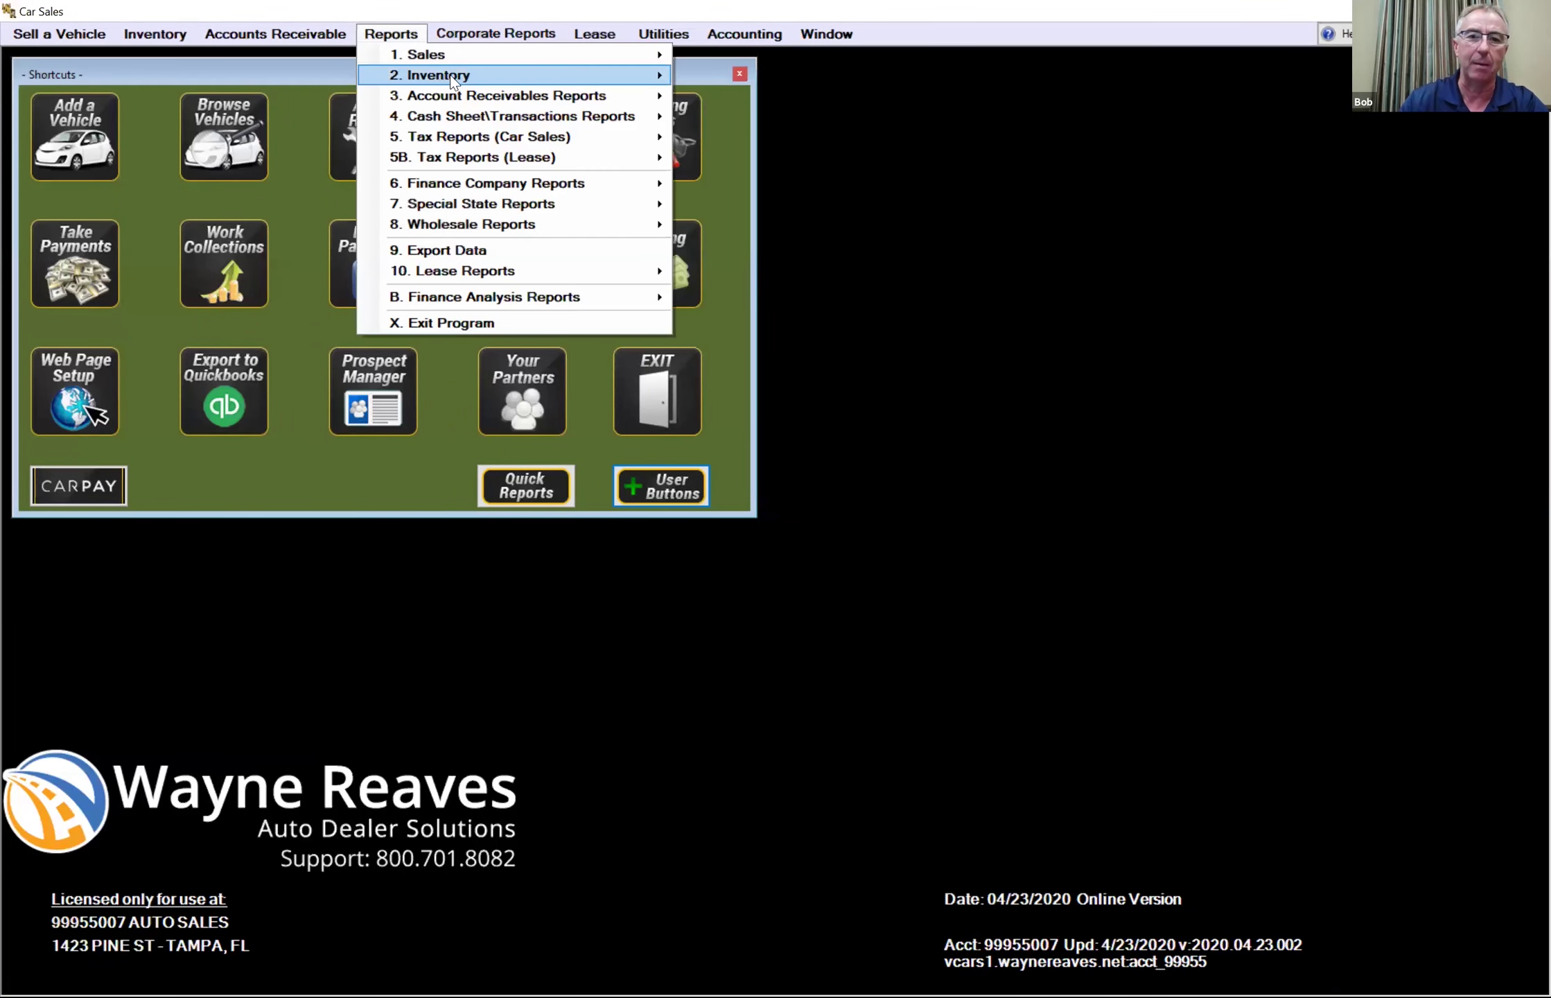
mouse_move(624, 80)
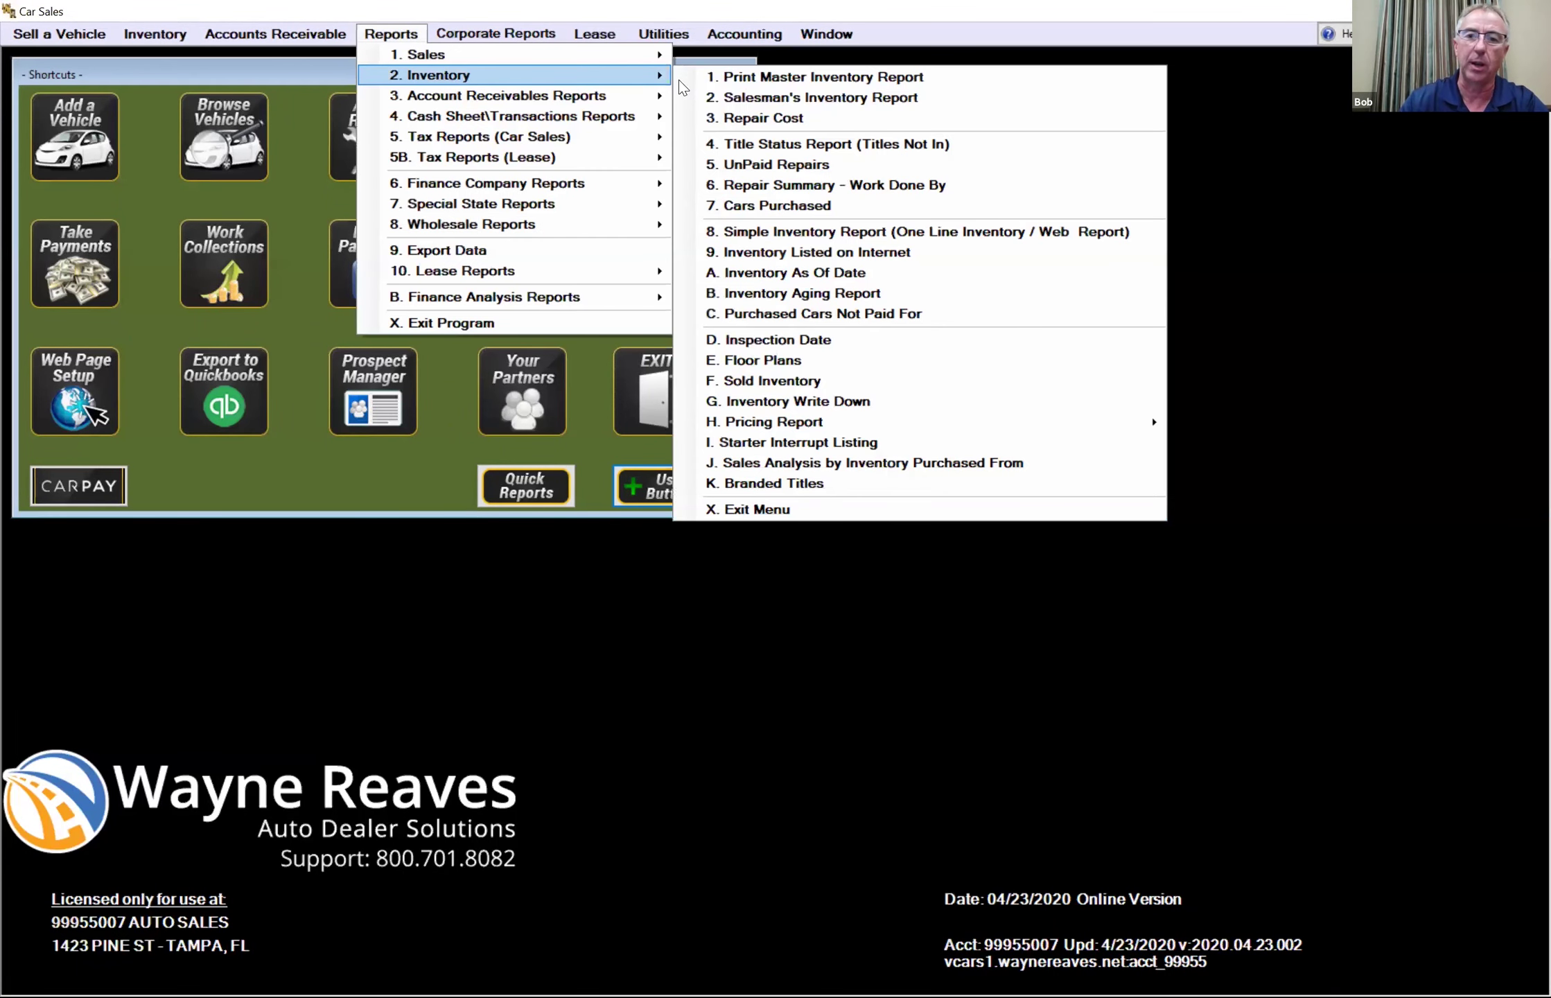
click(860, 204)
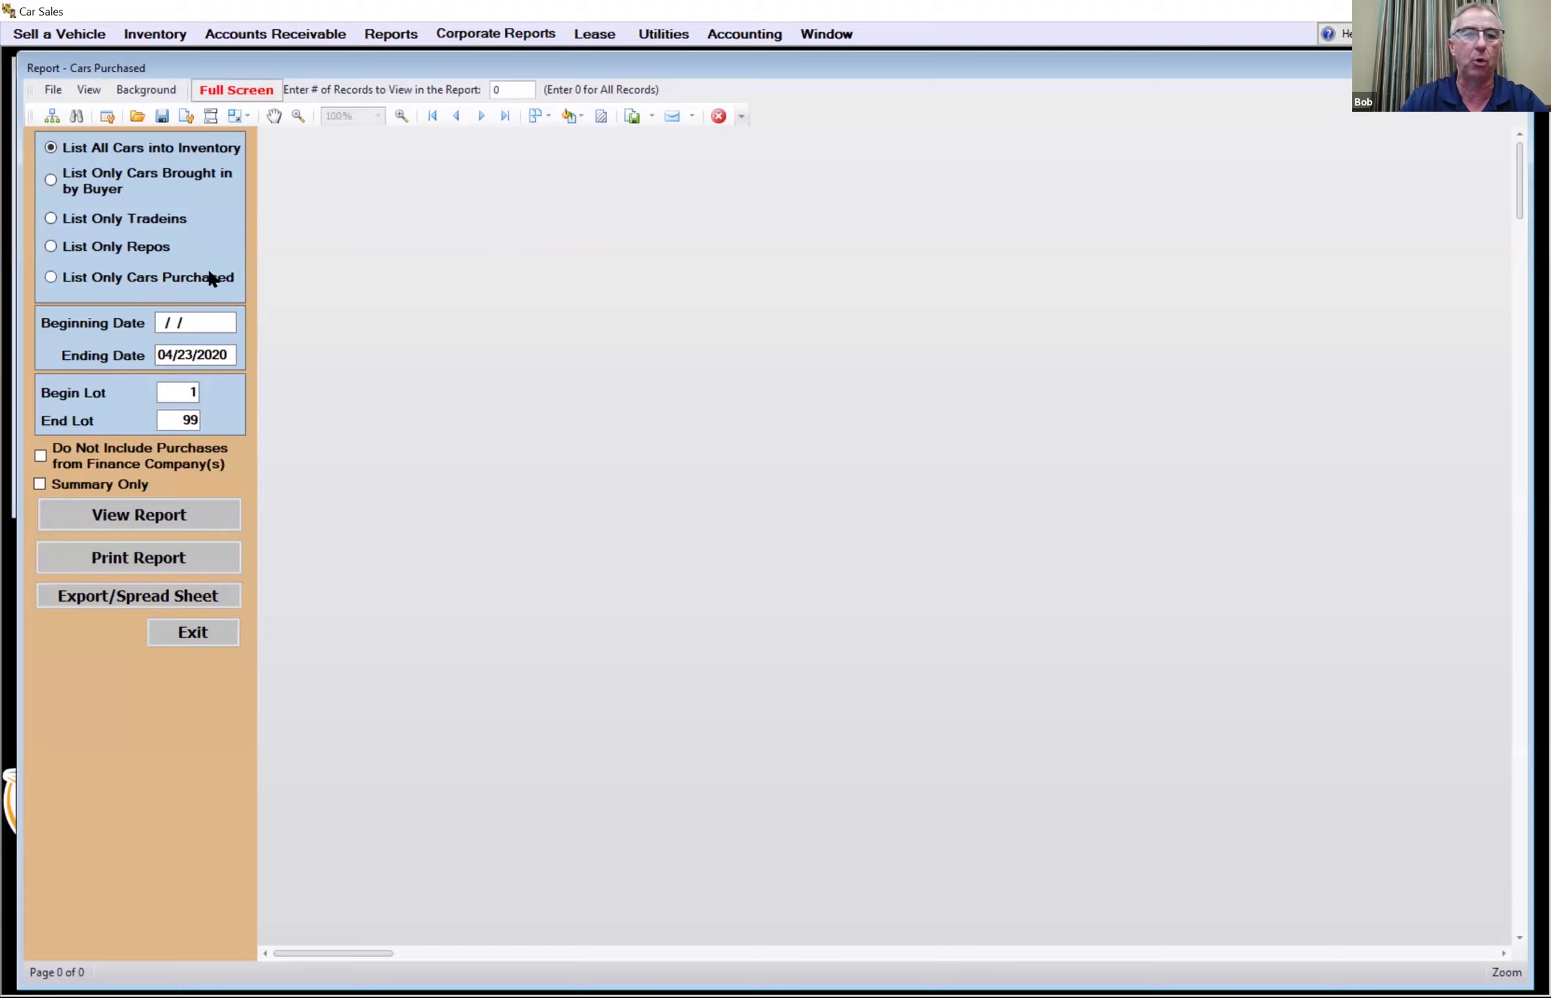
click(231, 317)
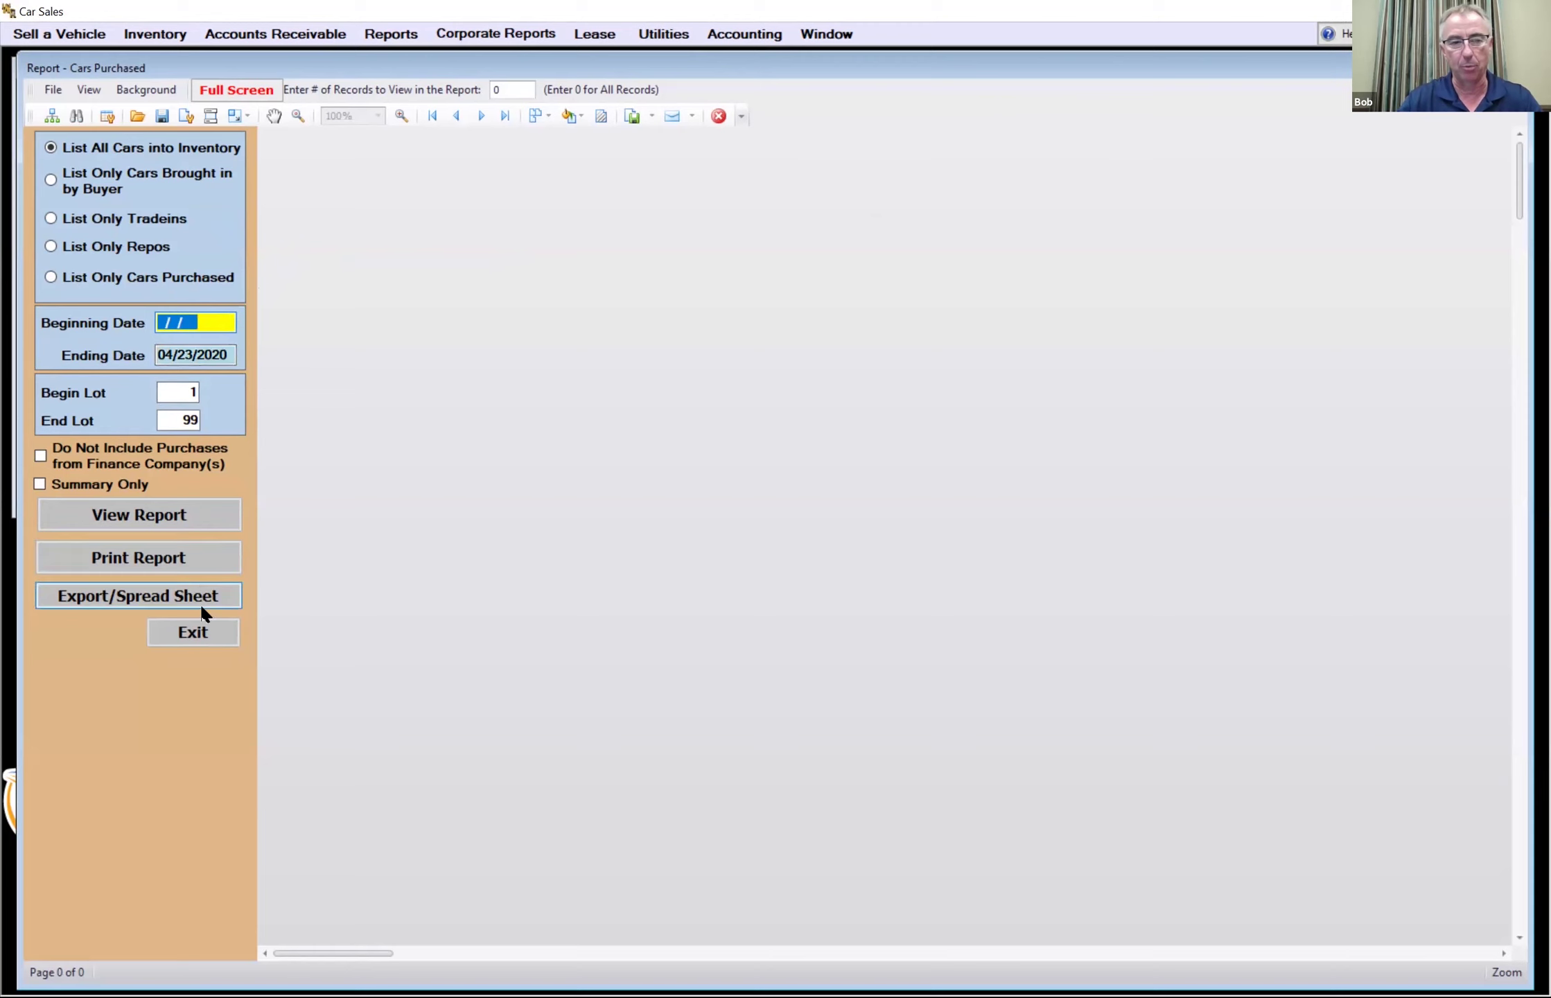
click(194, 632)
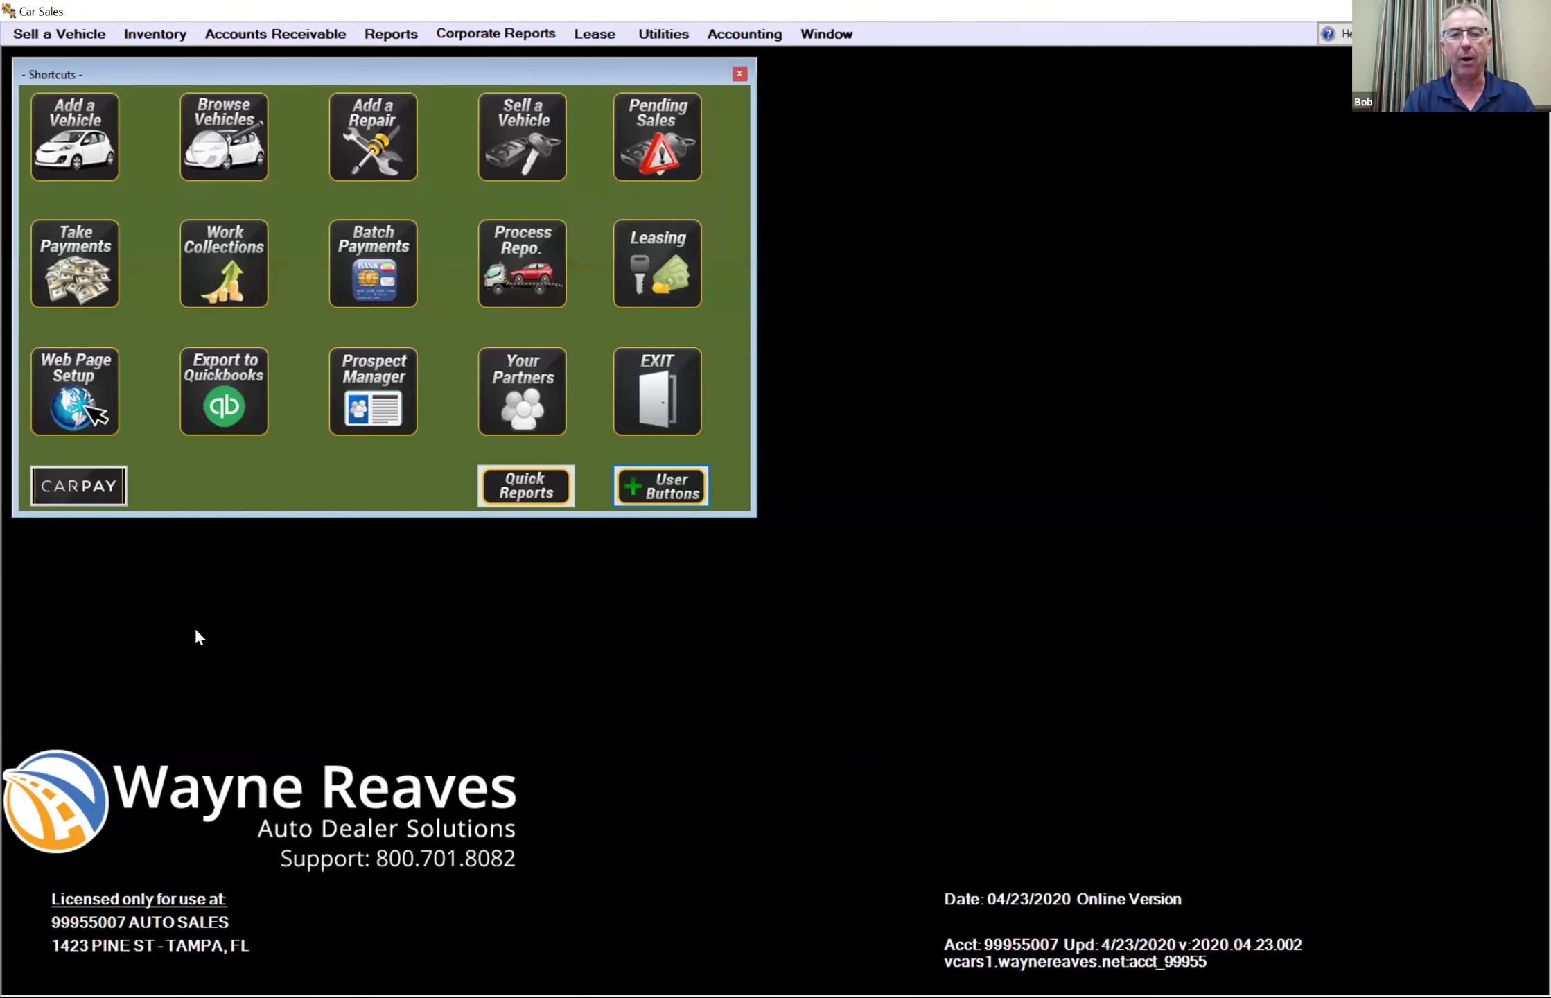
- Generate the on-screen Customer Summary report for type 1, sorted by customer name with late fees included in collected
click(392, 34)
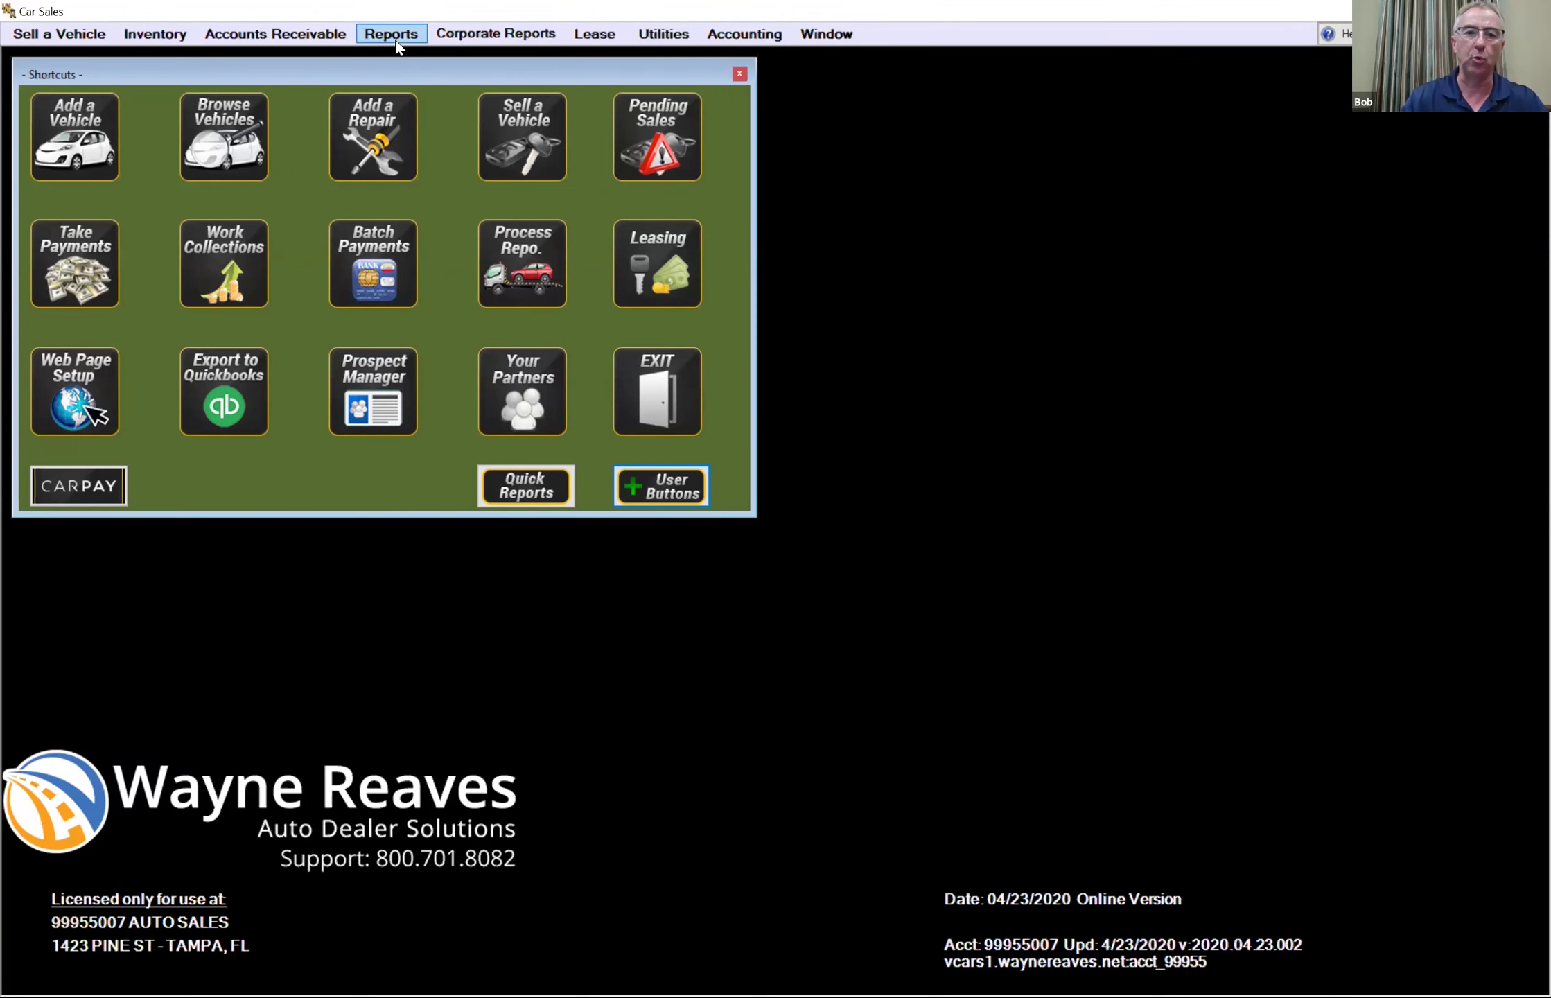
mouse_move(549, 97)
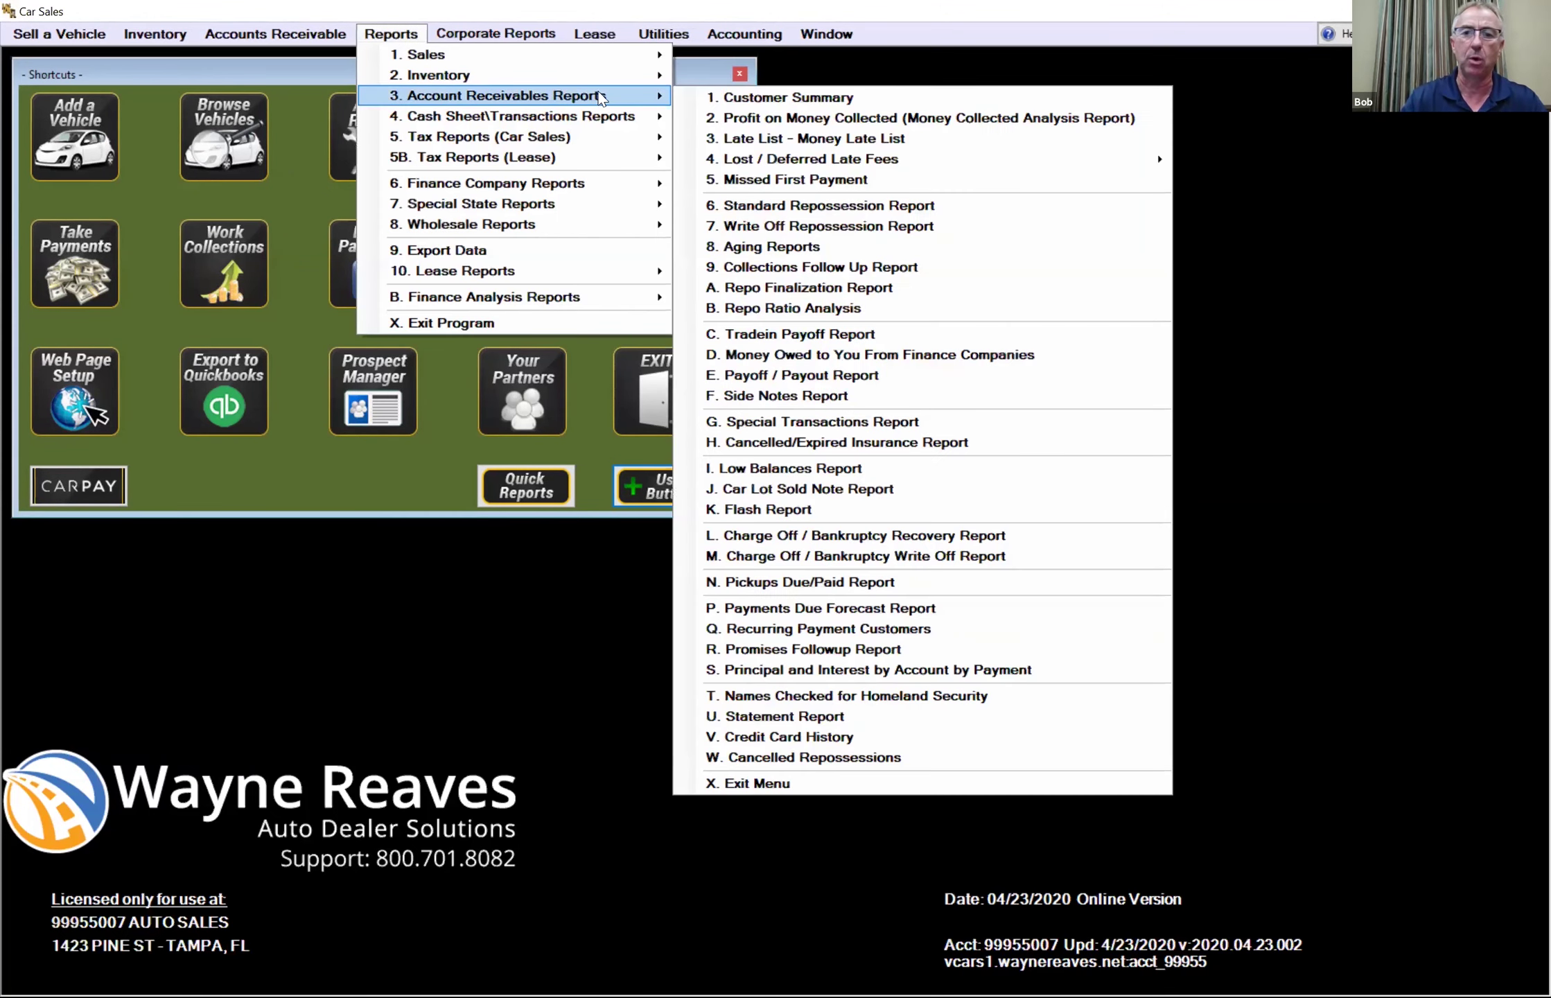
click(700, 94)
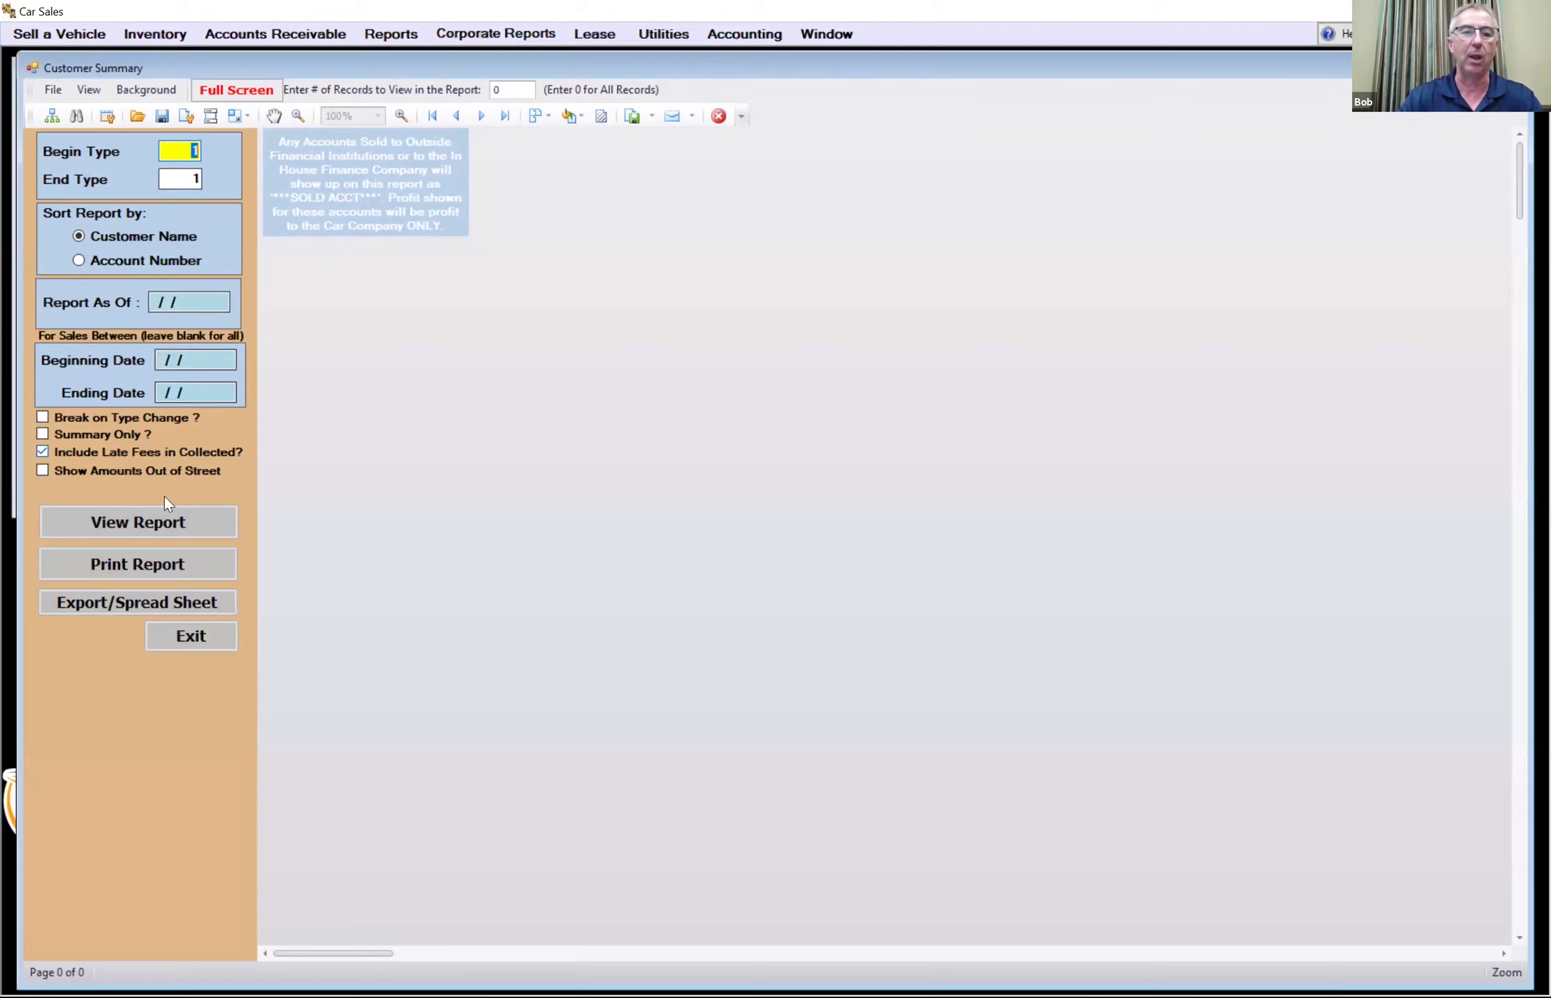
click(168, 514)
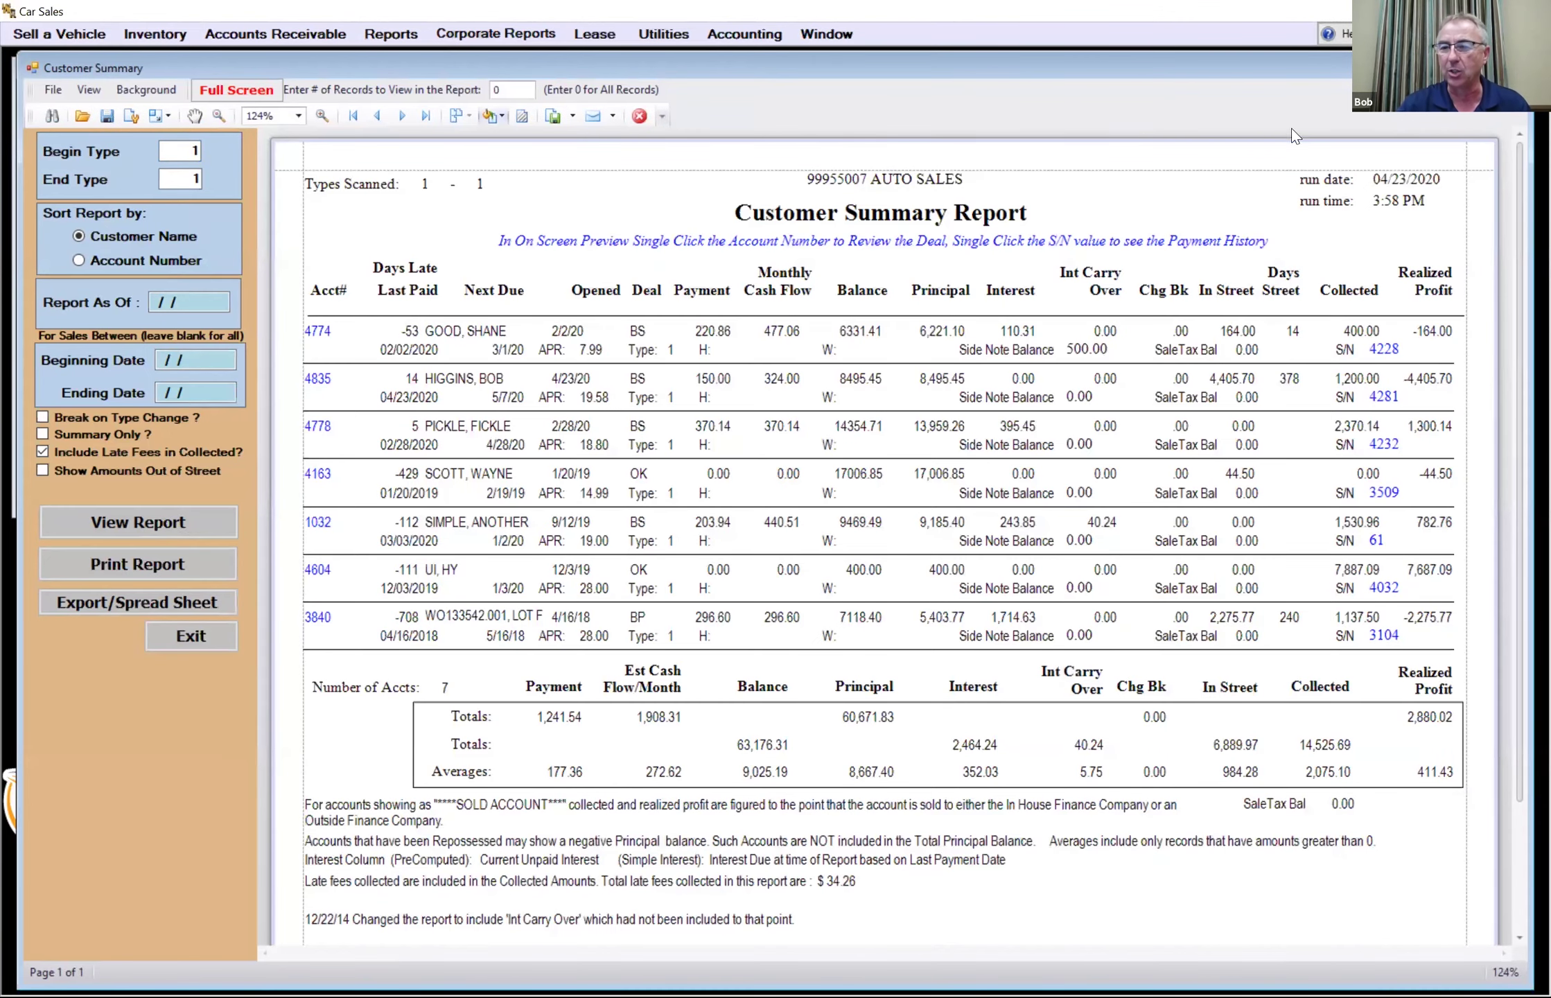
- Review the first listed customer's payment history and deal from the Customer Summary report, and close the report
click(1386, 354)
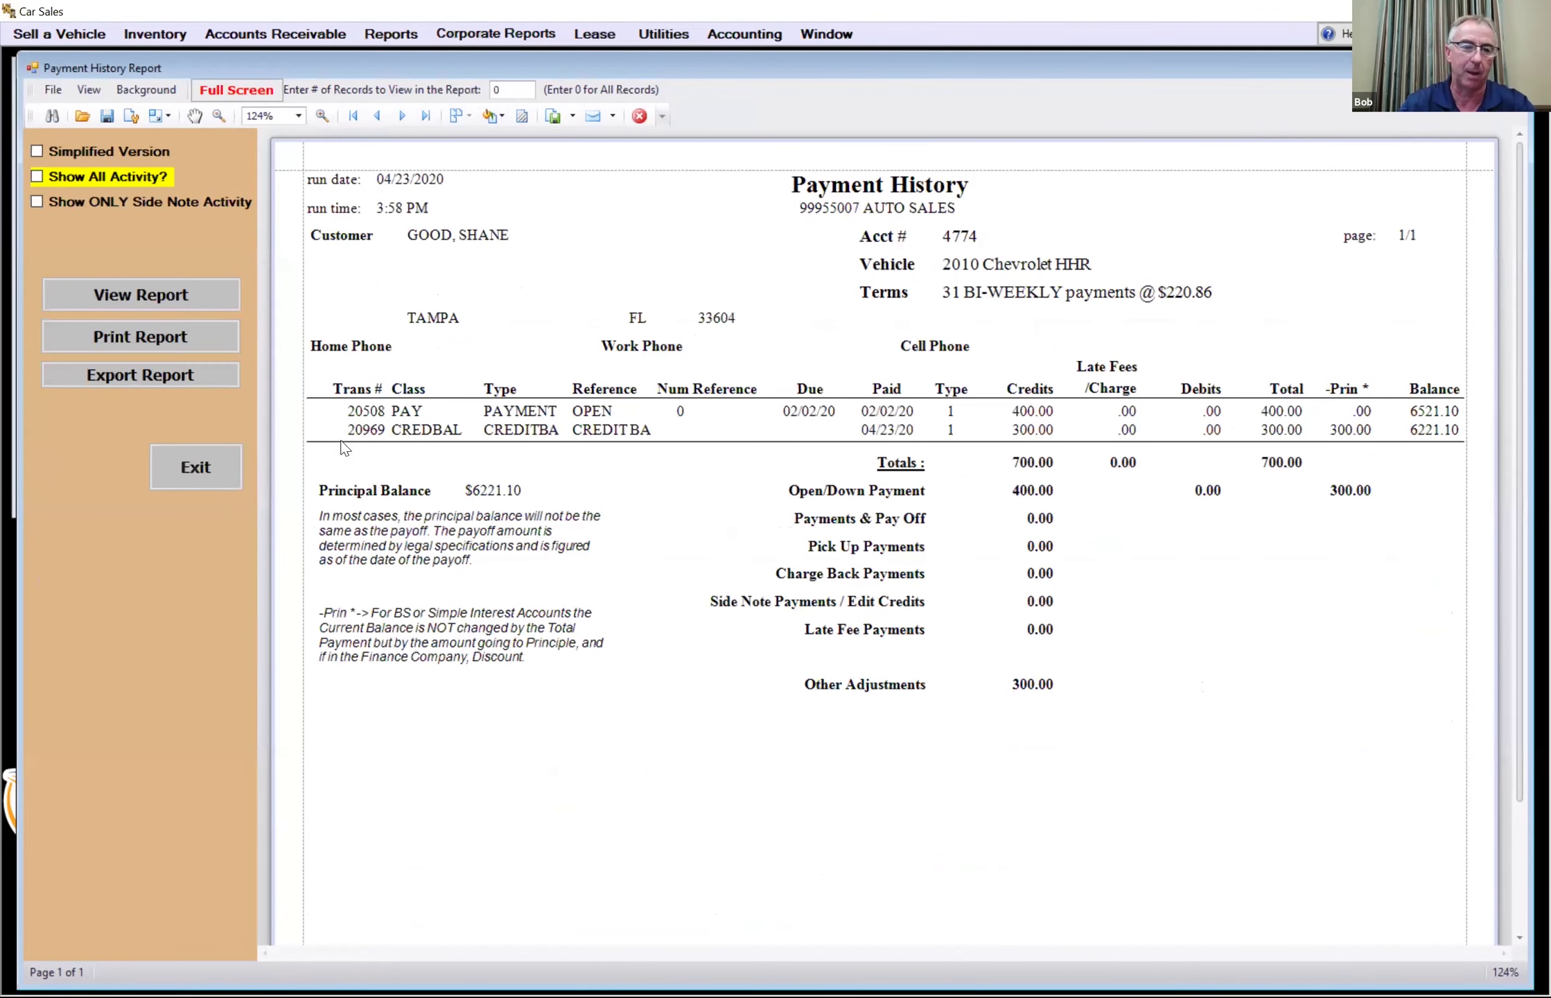
click(198, 467)
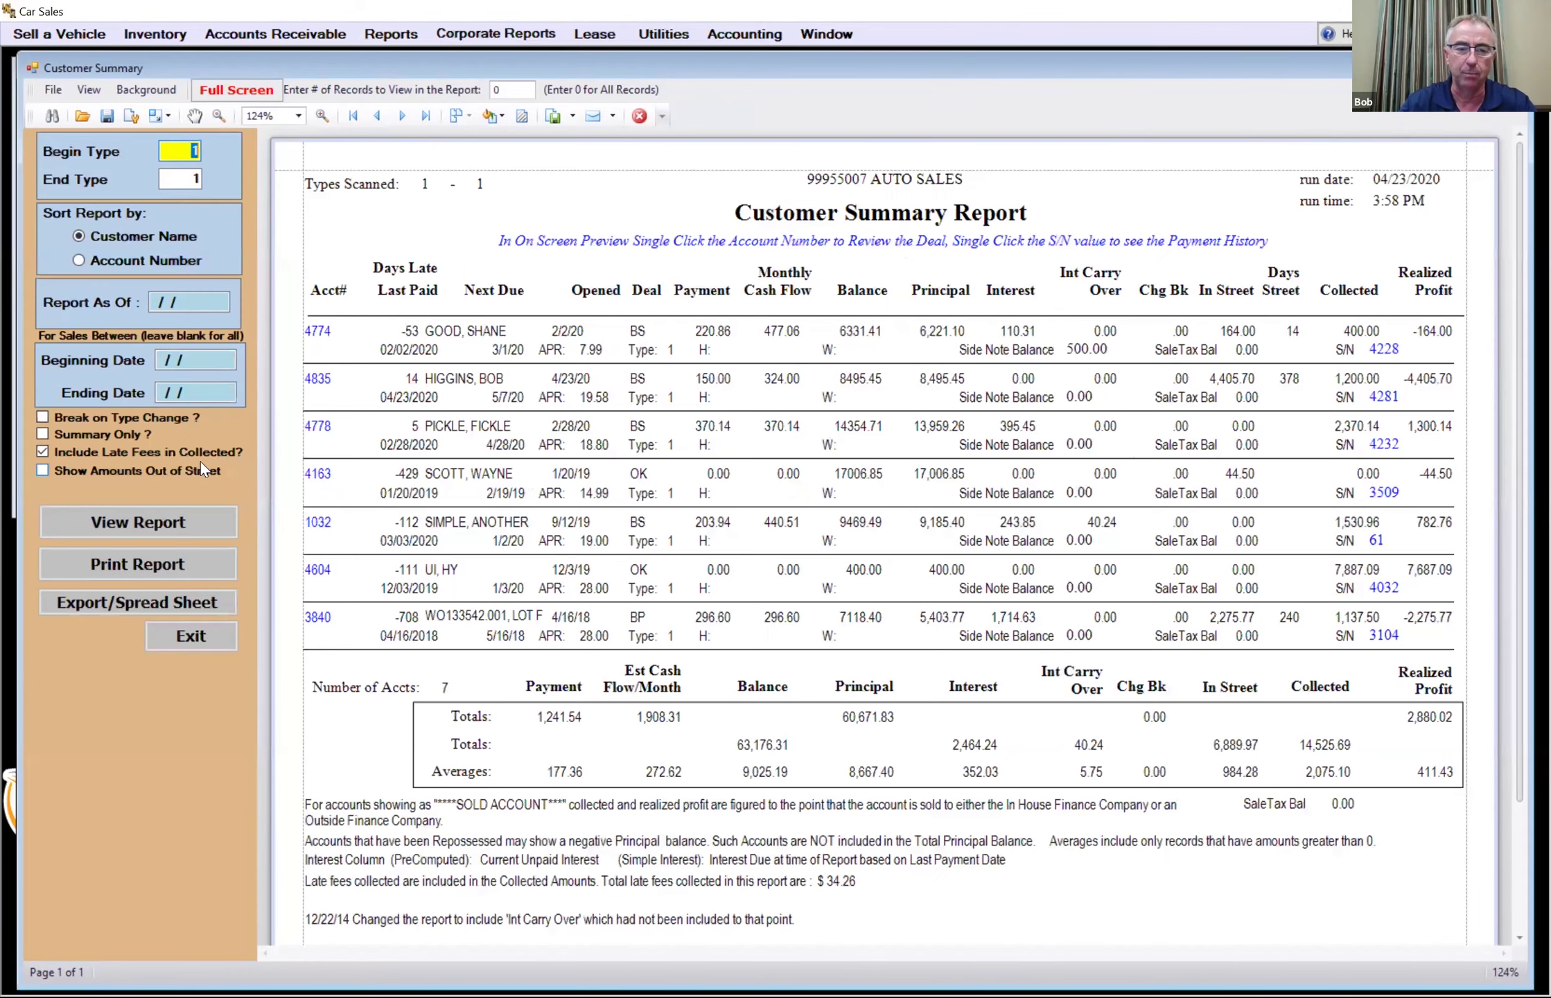
click(326, 339)
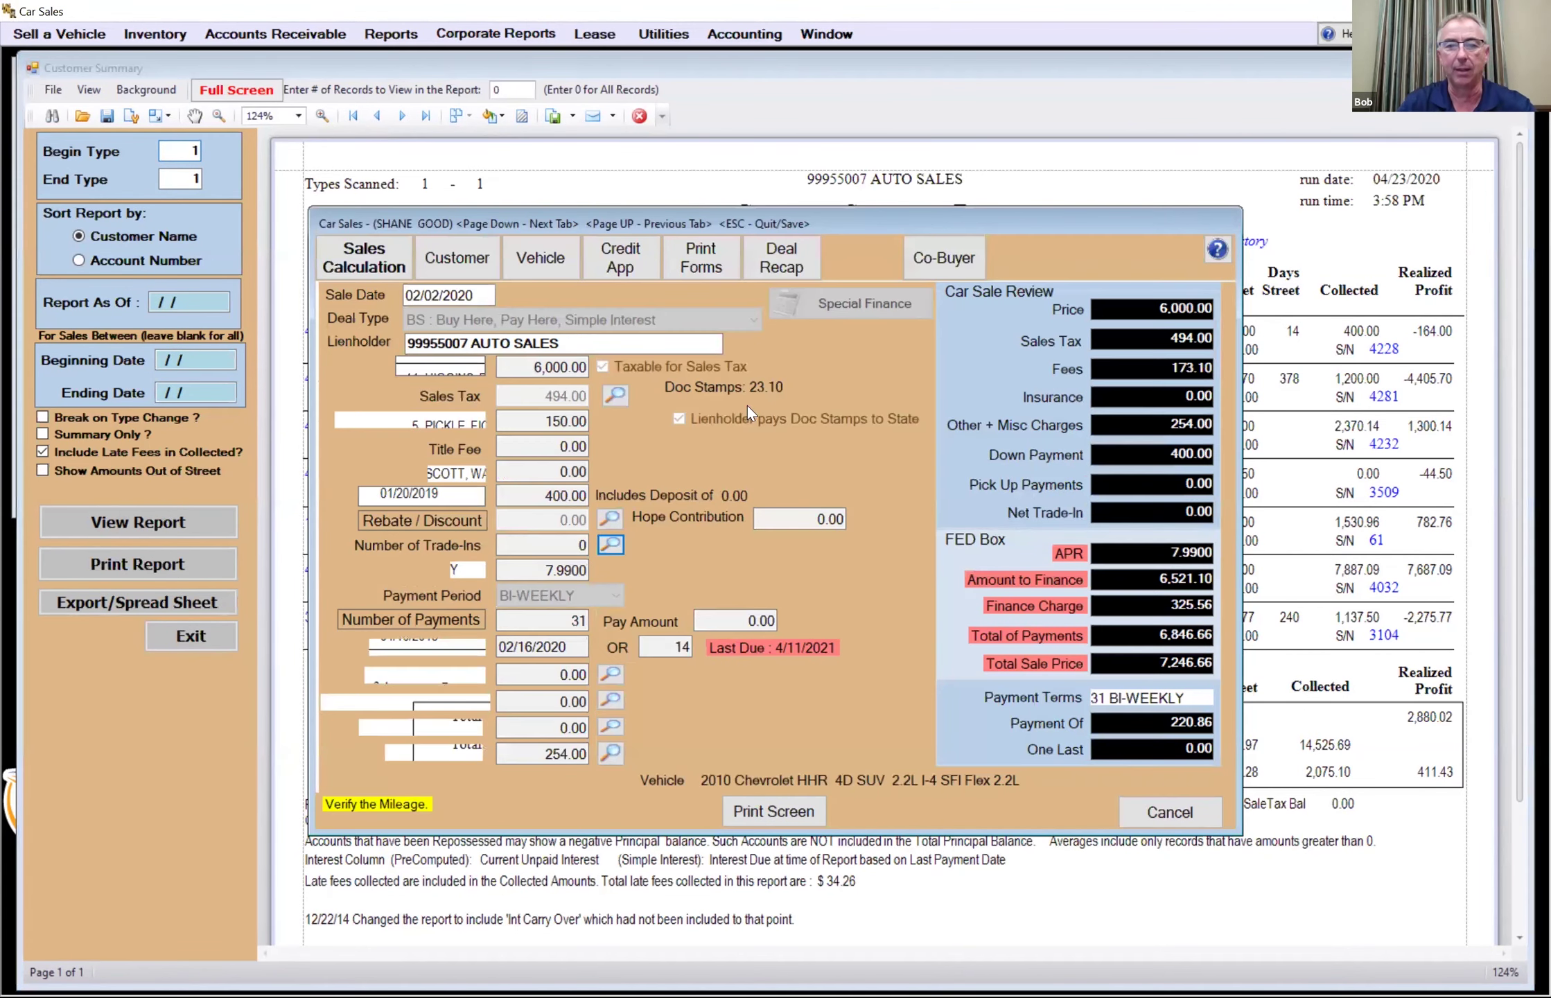
click(1169, 812)
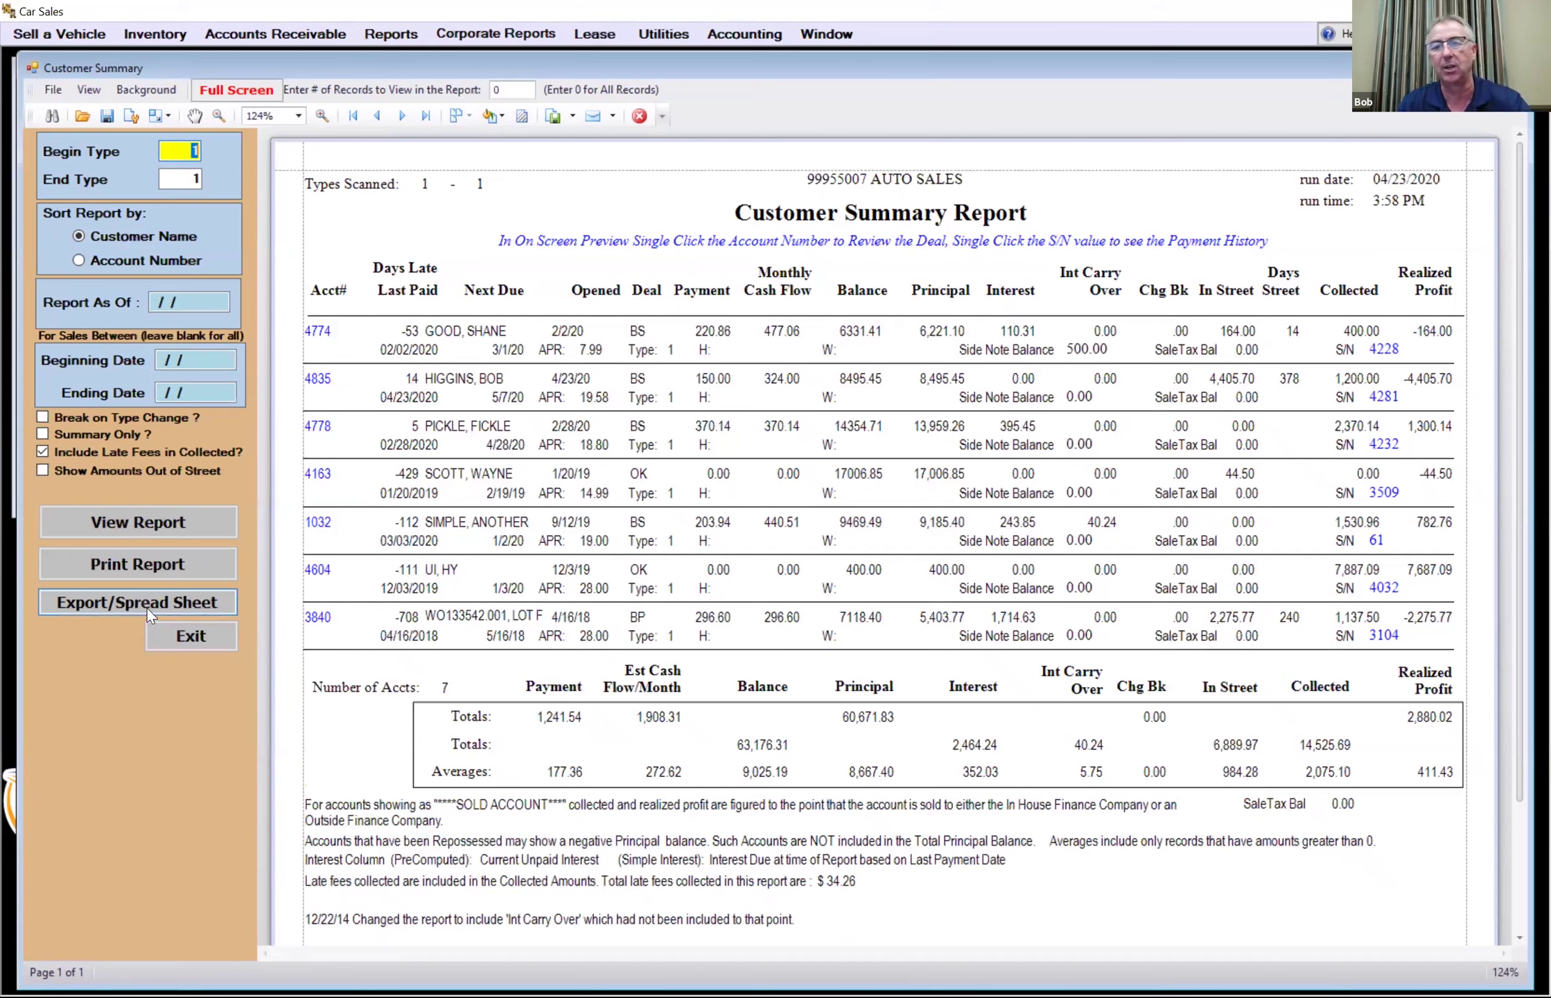
click(195, 636)
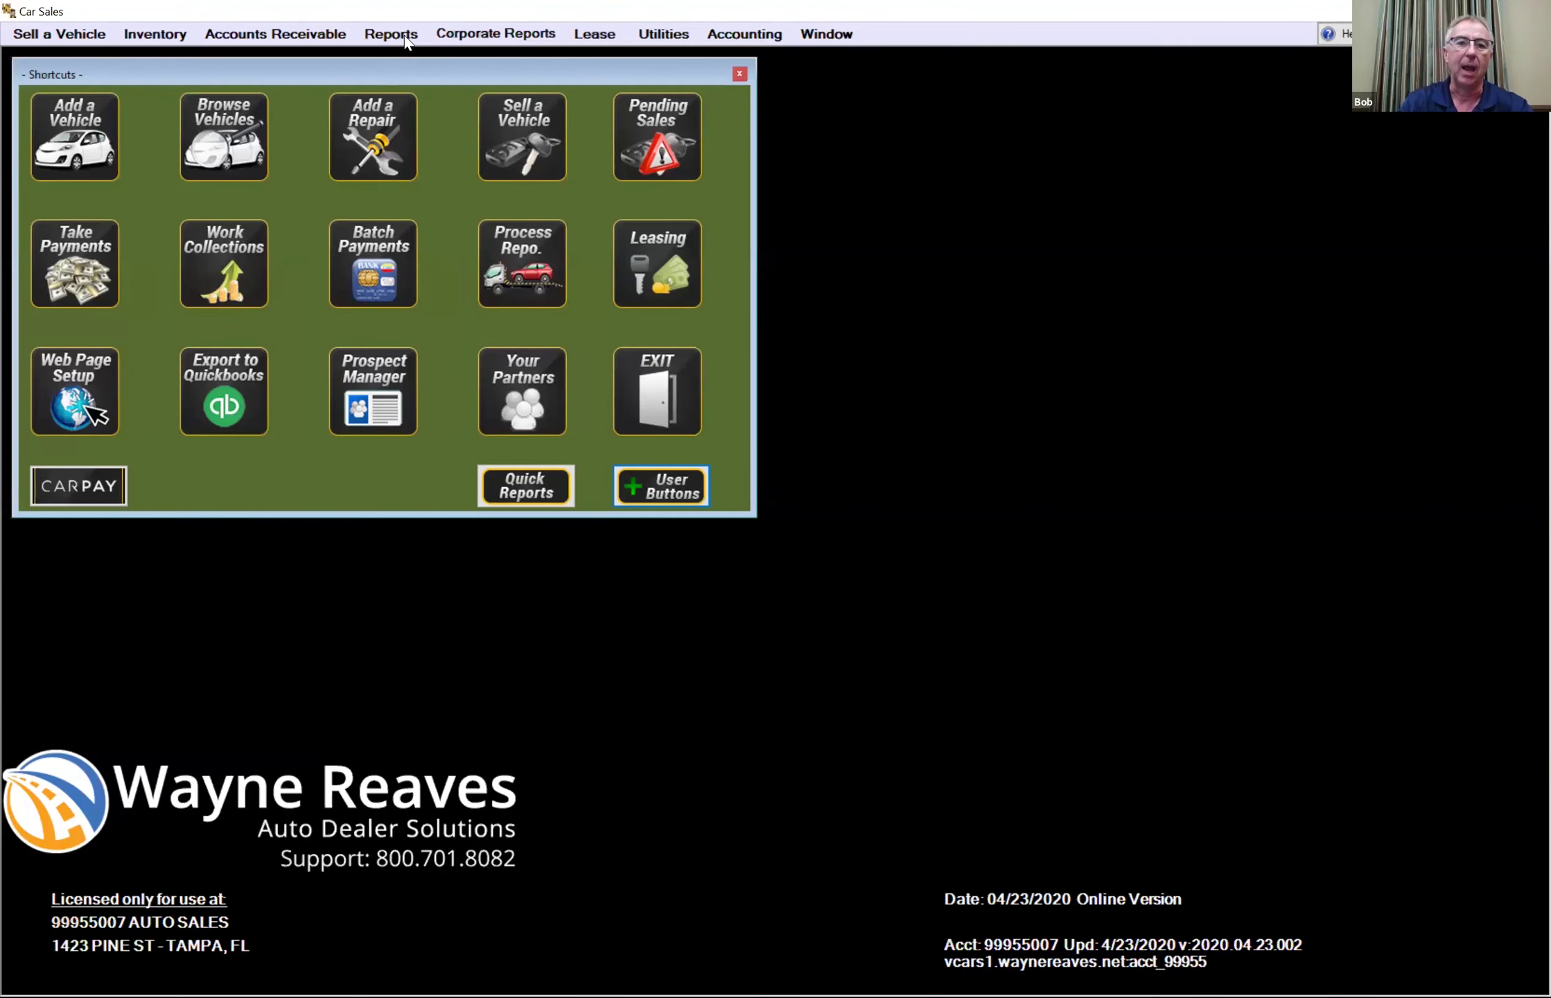
- Generate the on-screen Master Inventory Report for lots 1 to 98, ordered by make and model, ascending
click(409, 36)
mouse_move(459, 76)
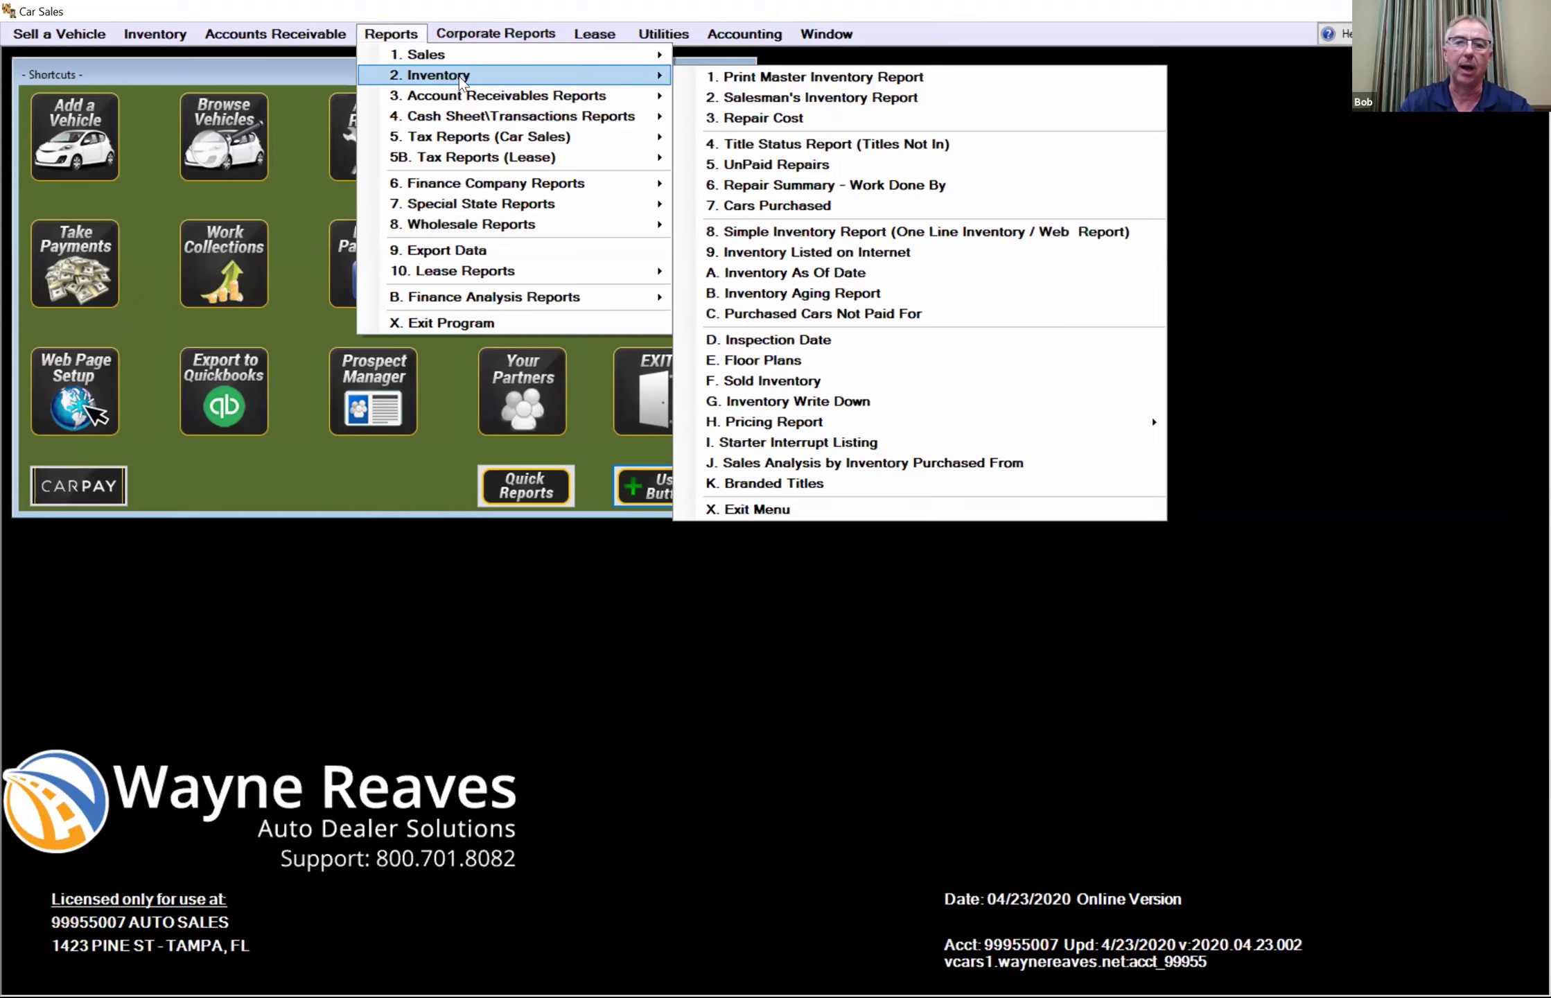
click(699, 73)
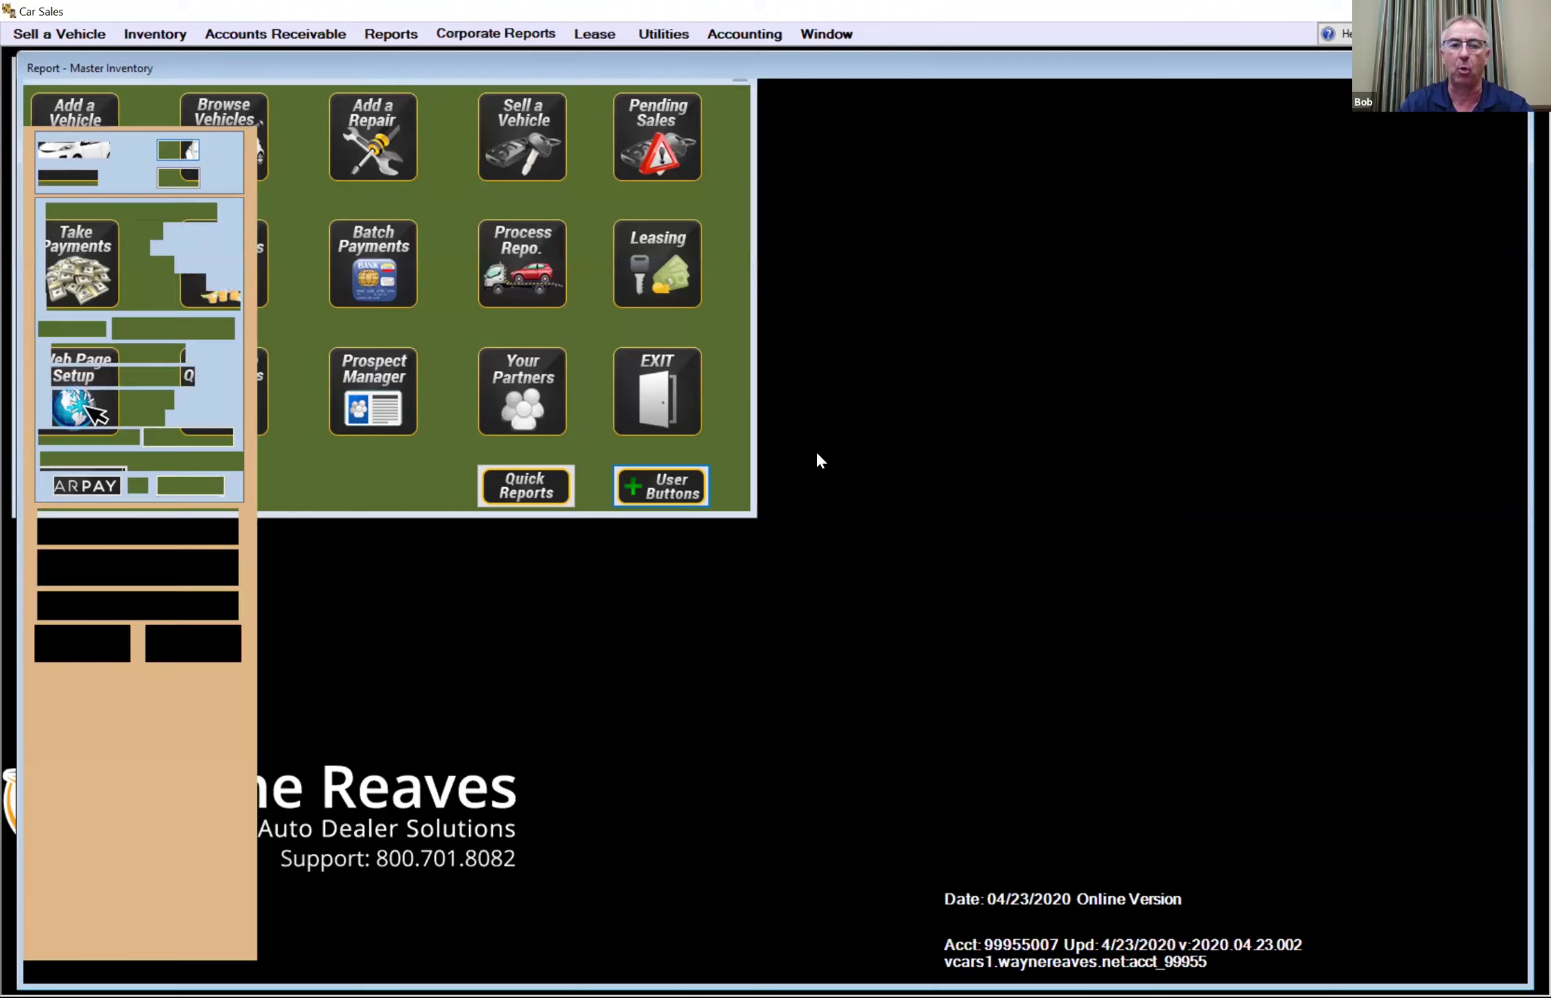
click(155, 534)
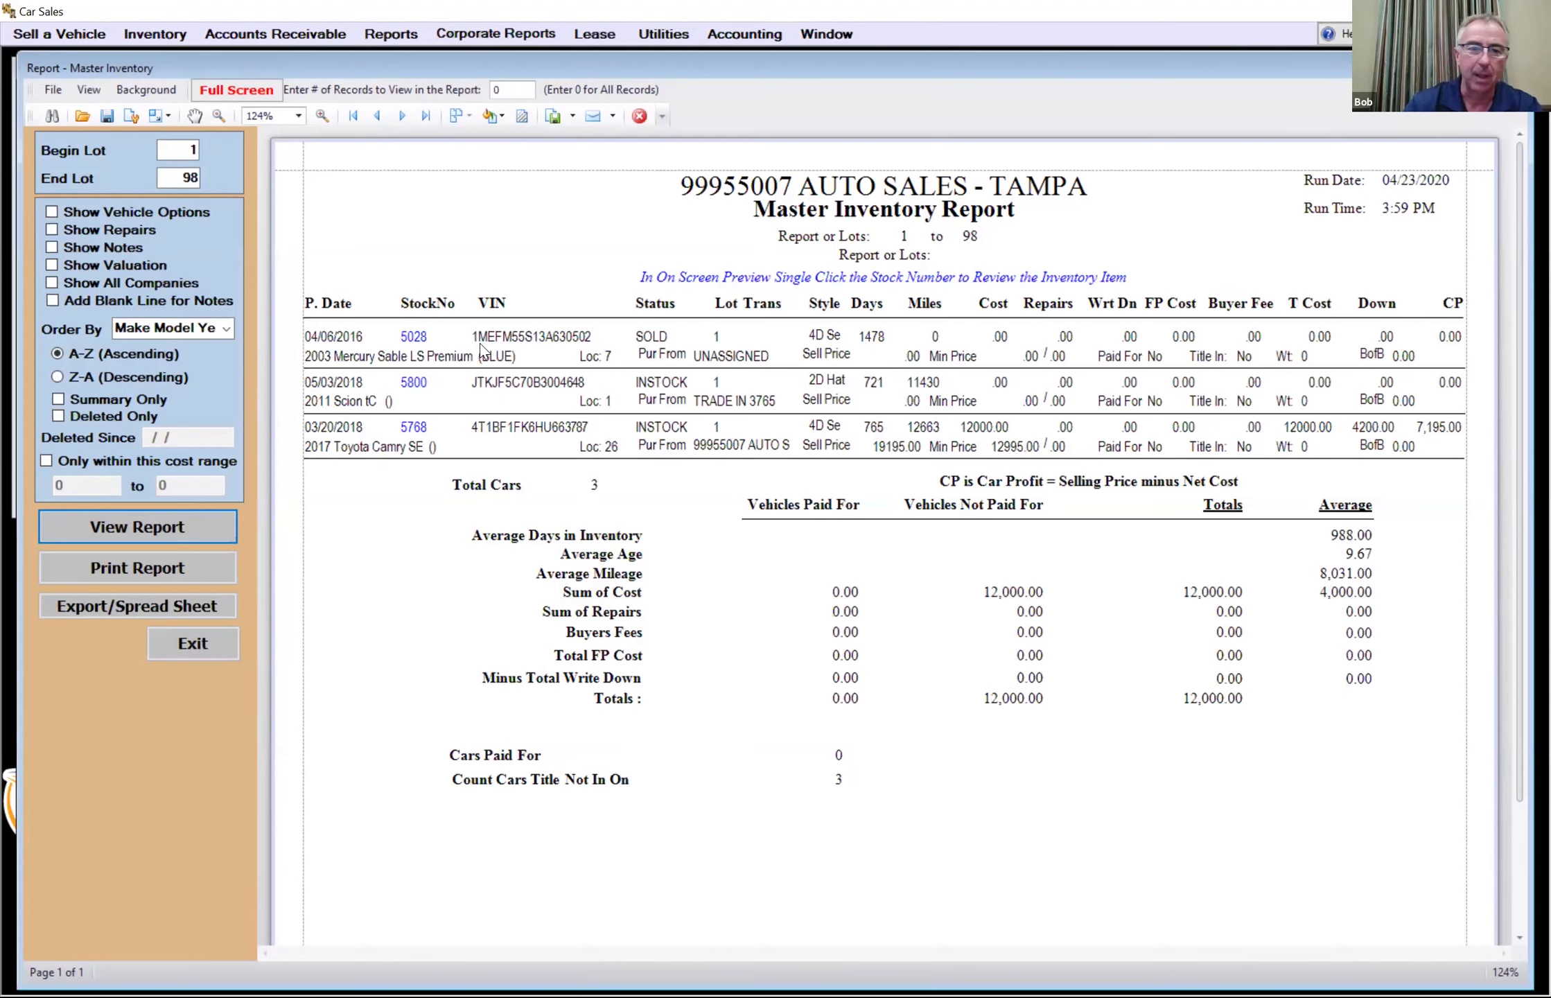
- Review the 2003 Mercury Sable's inventory record from the report, save and exit it, and regenerate the Master Inventory Report before closing it
click(419, 336)
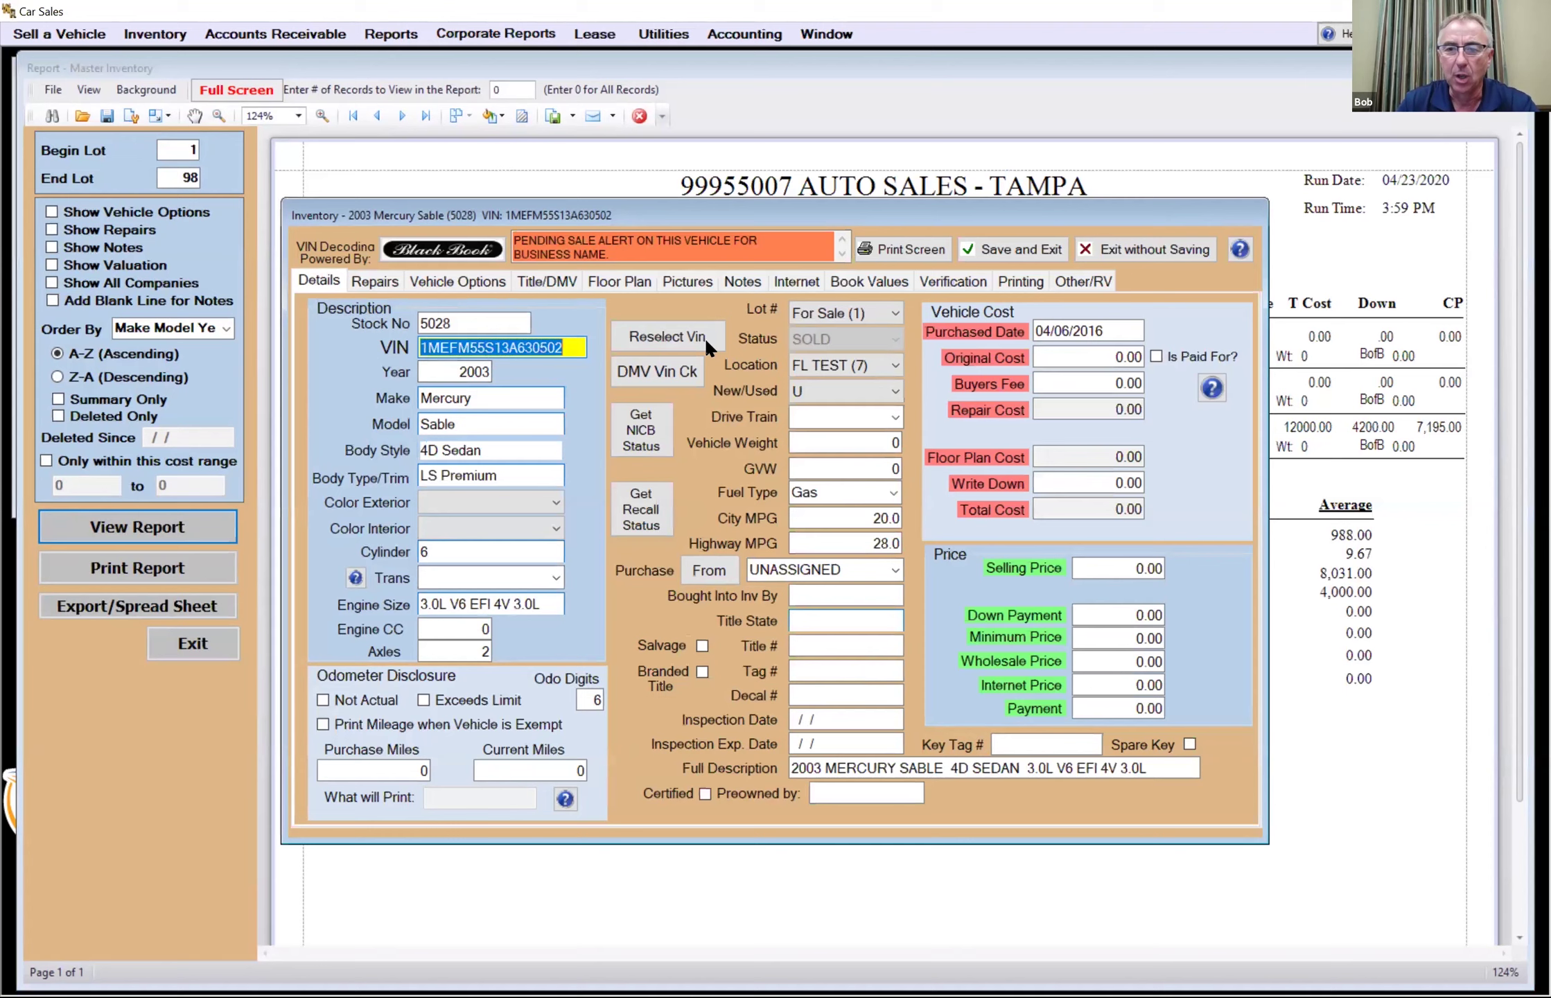
click(1010, 252)
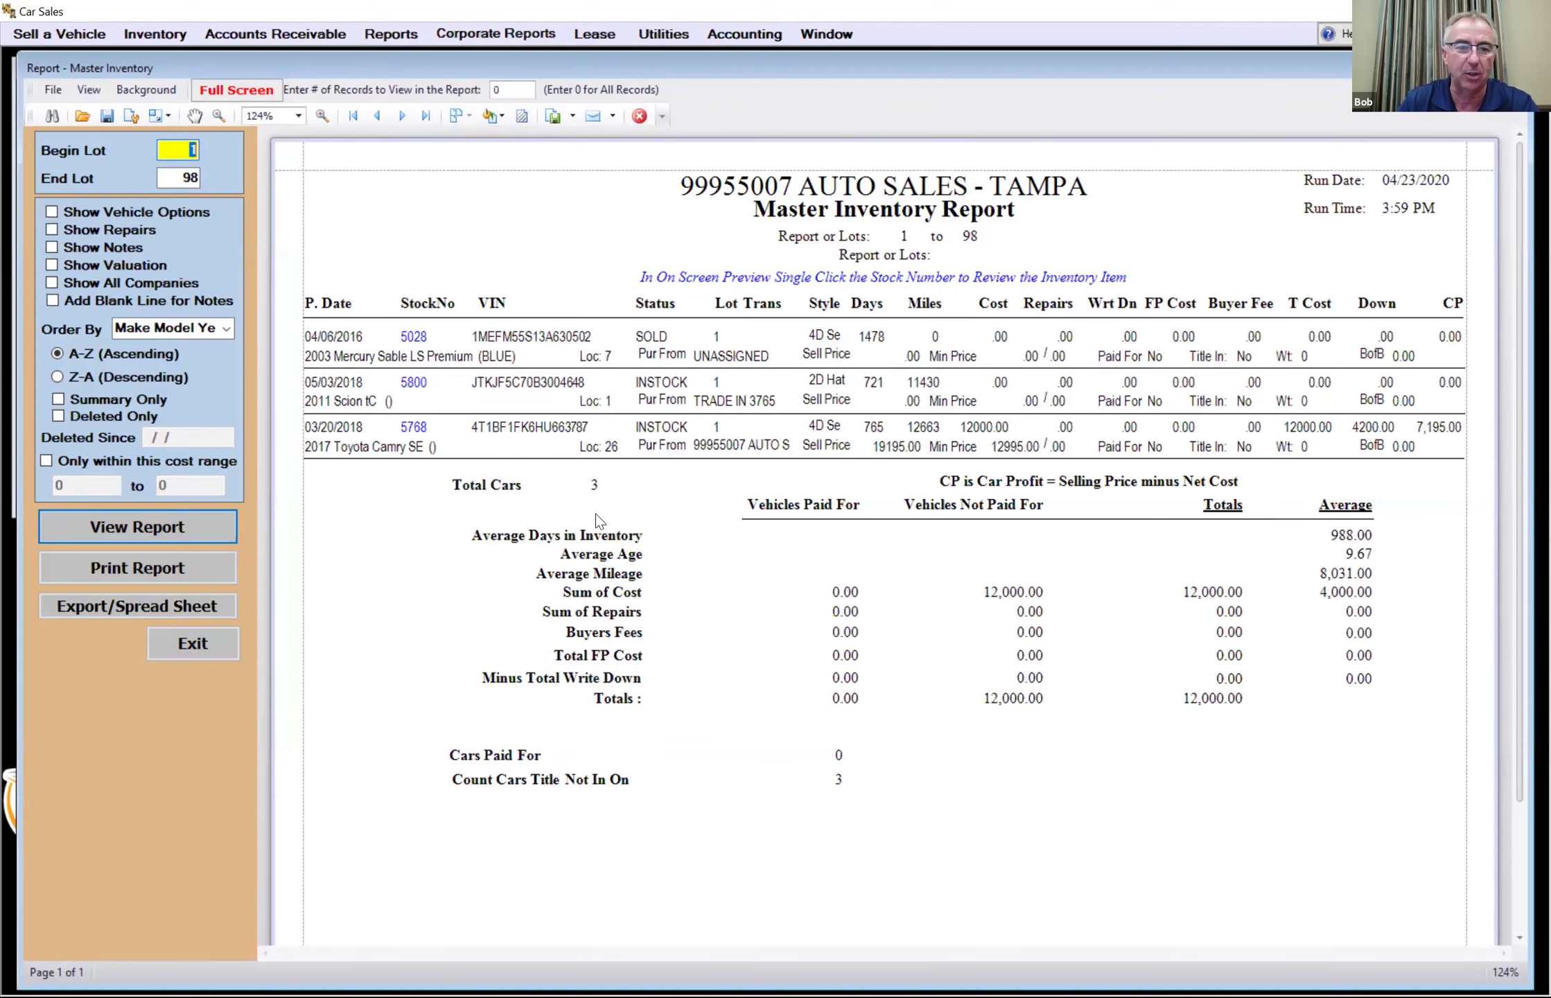
click(182, 528)
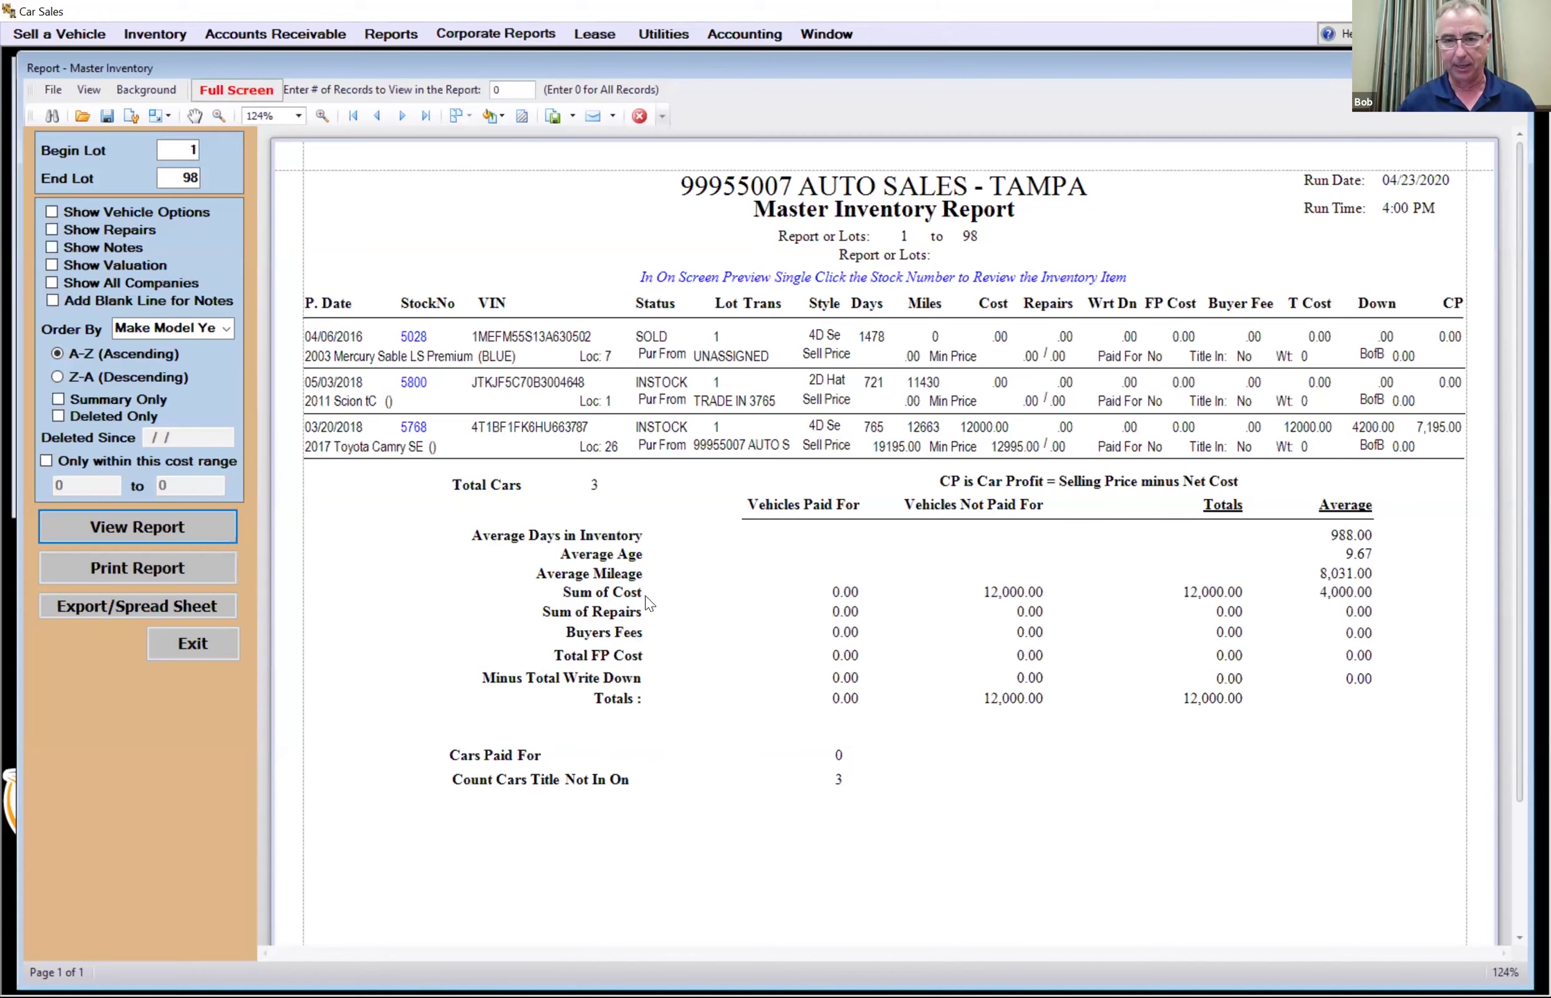
click(184, 643)
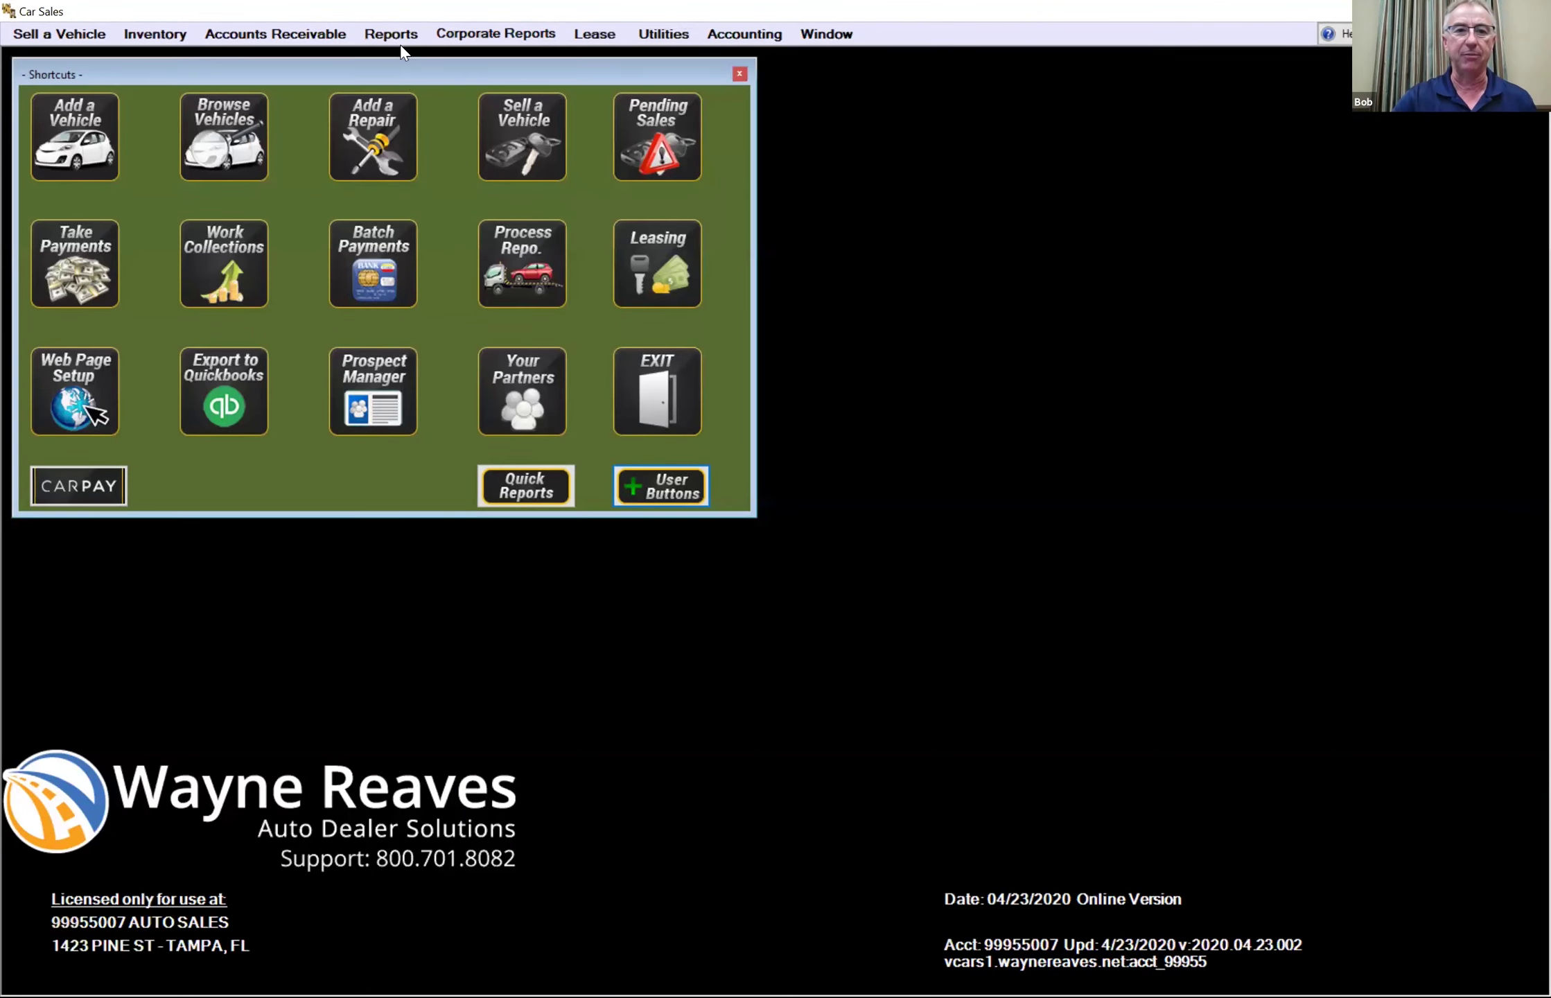
- Look over the available car sales tax, special state and lease reports and the predefined data exports, without running any
click(400, 38)
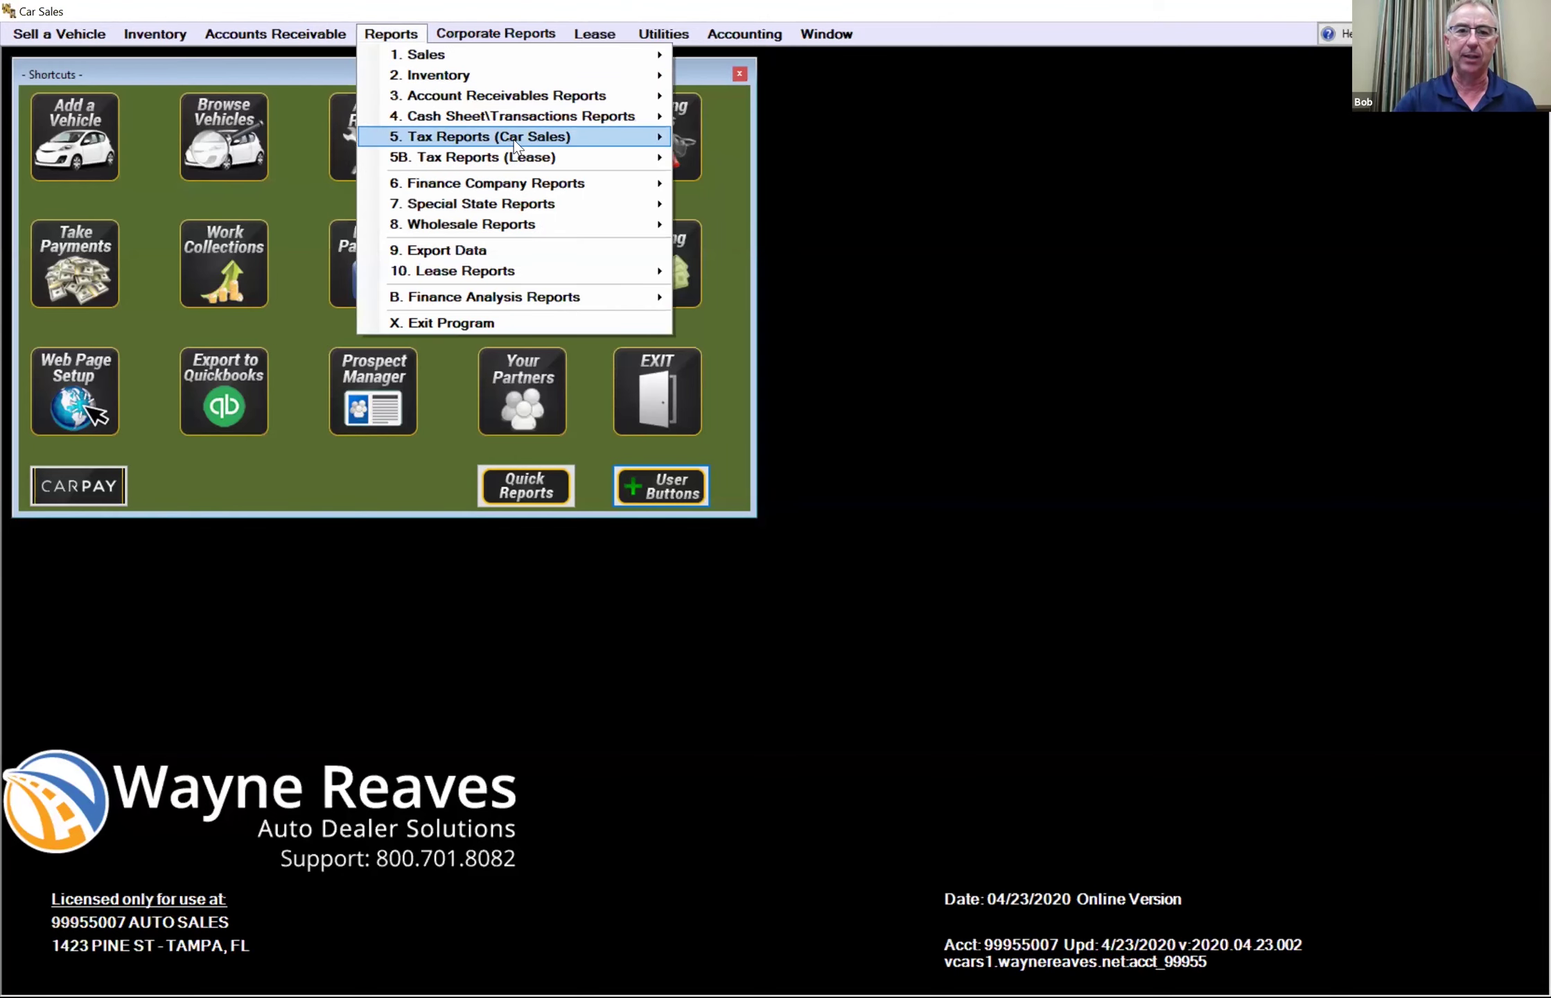
mouse_move(582, 135)
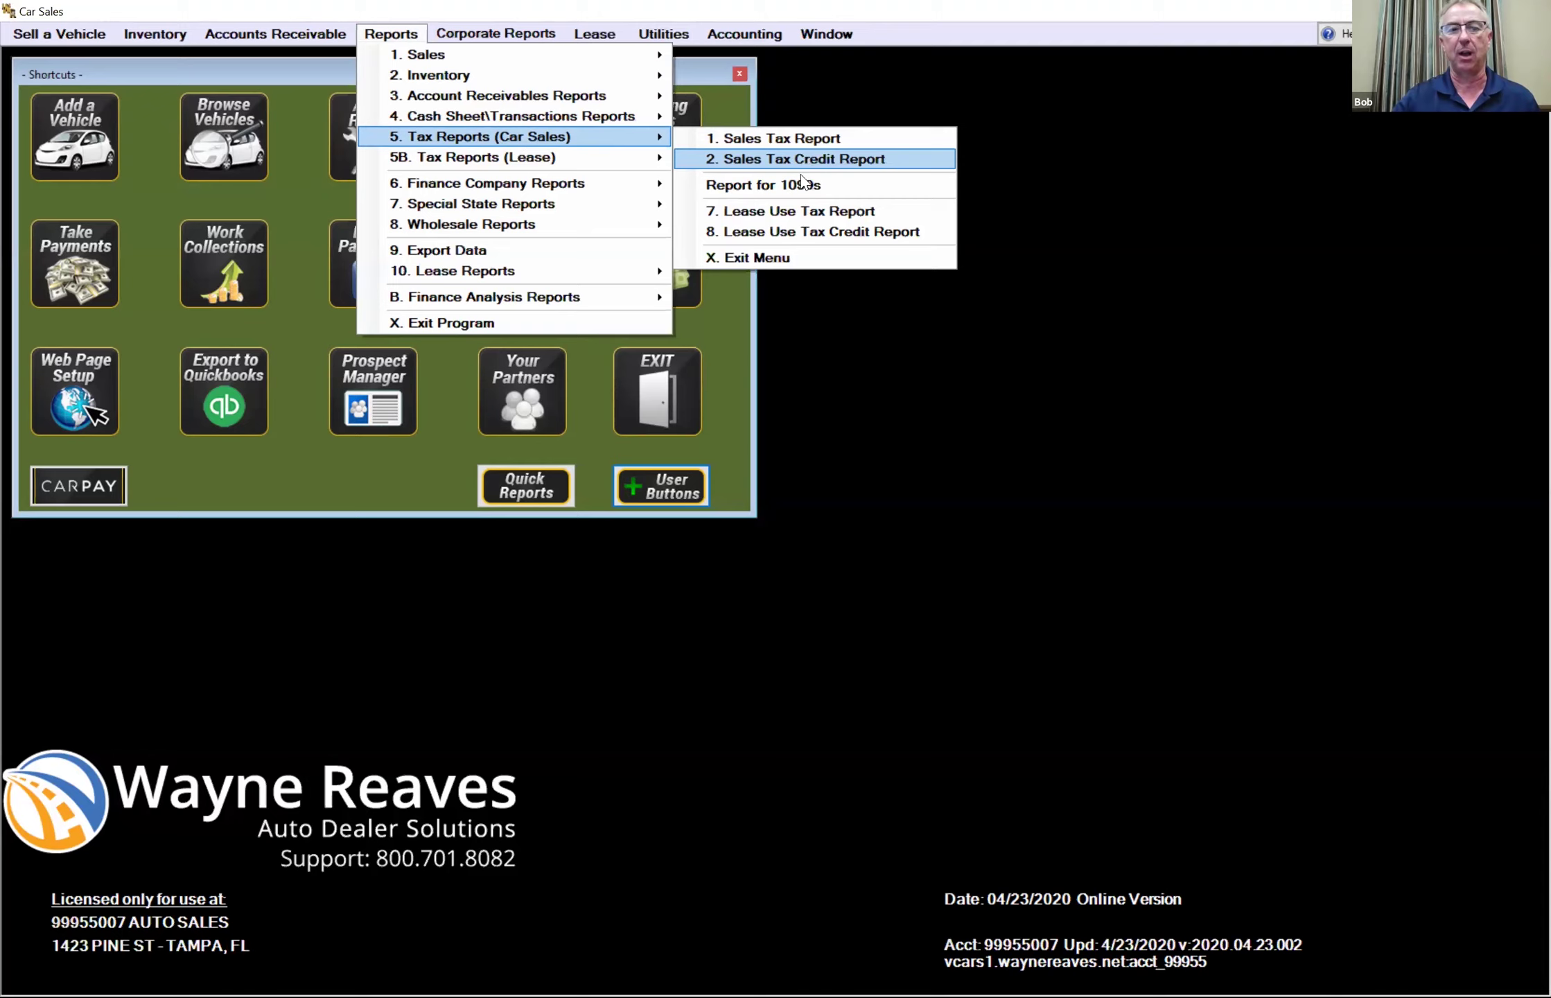
mouse_move(642, 215)
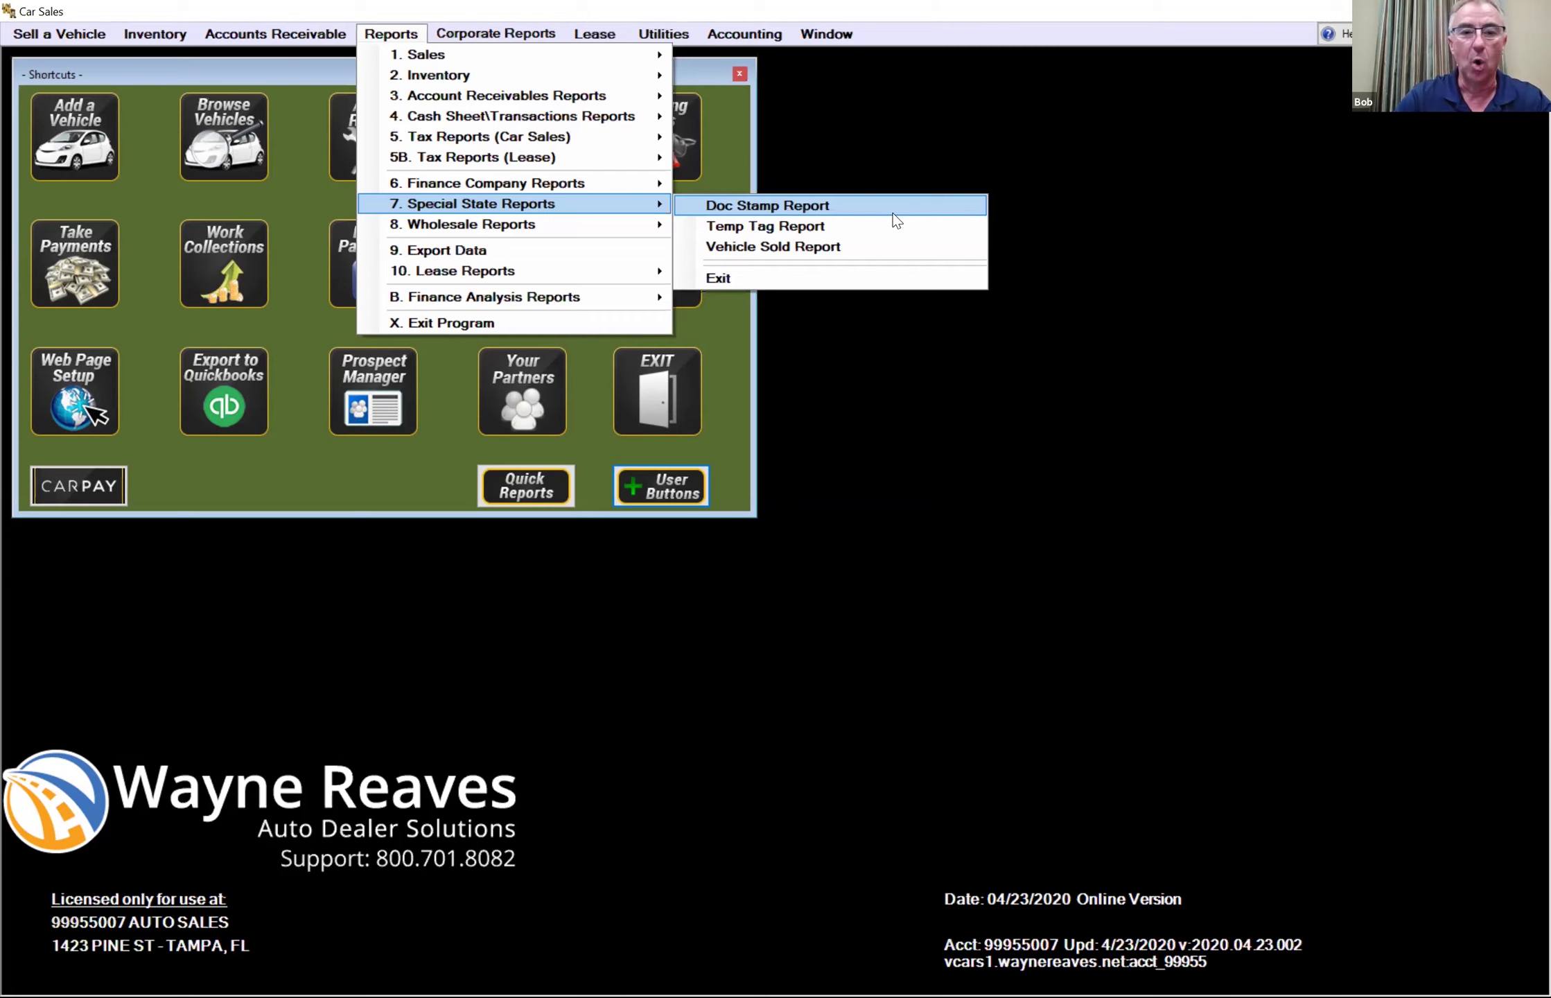
mouse_move(547, 190)
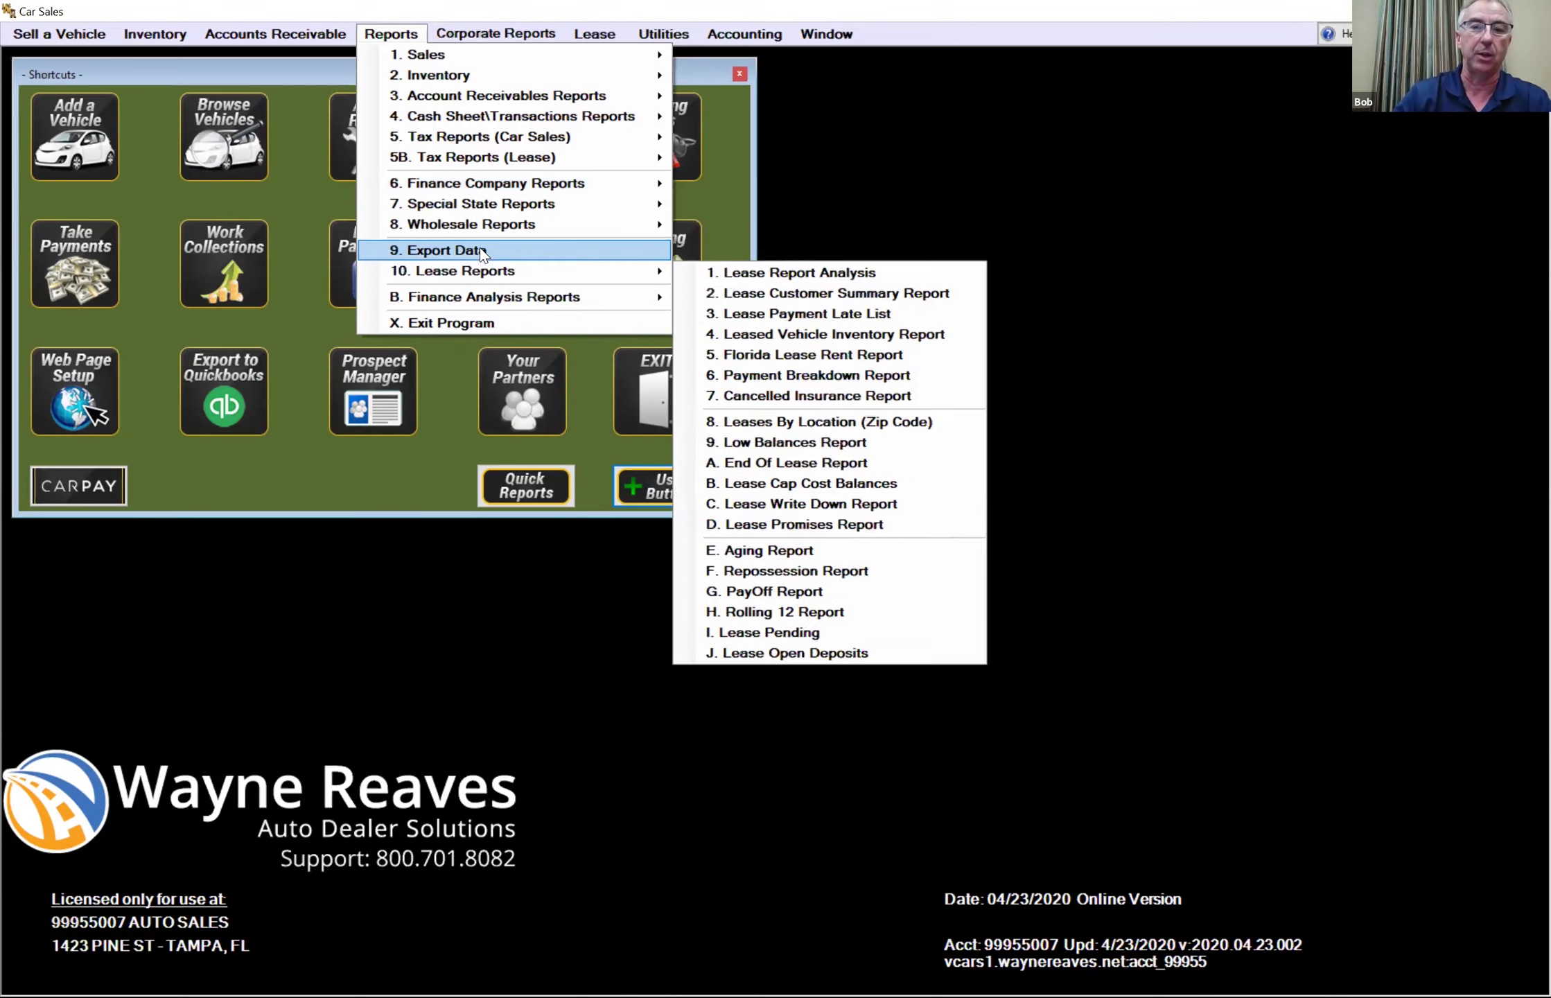
click(482, 251)
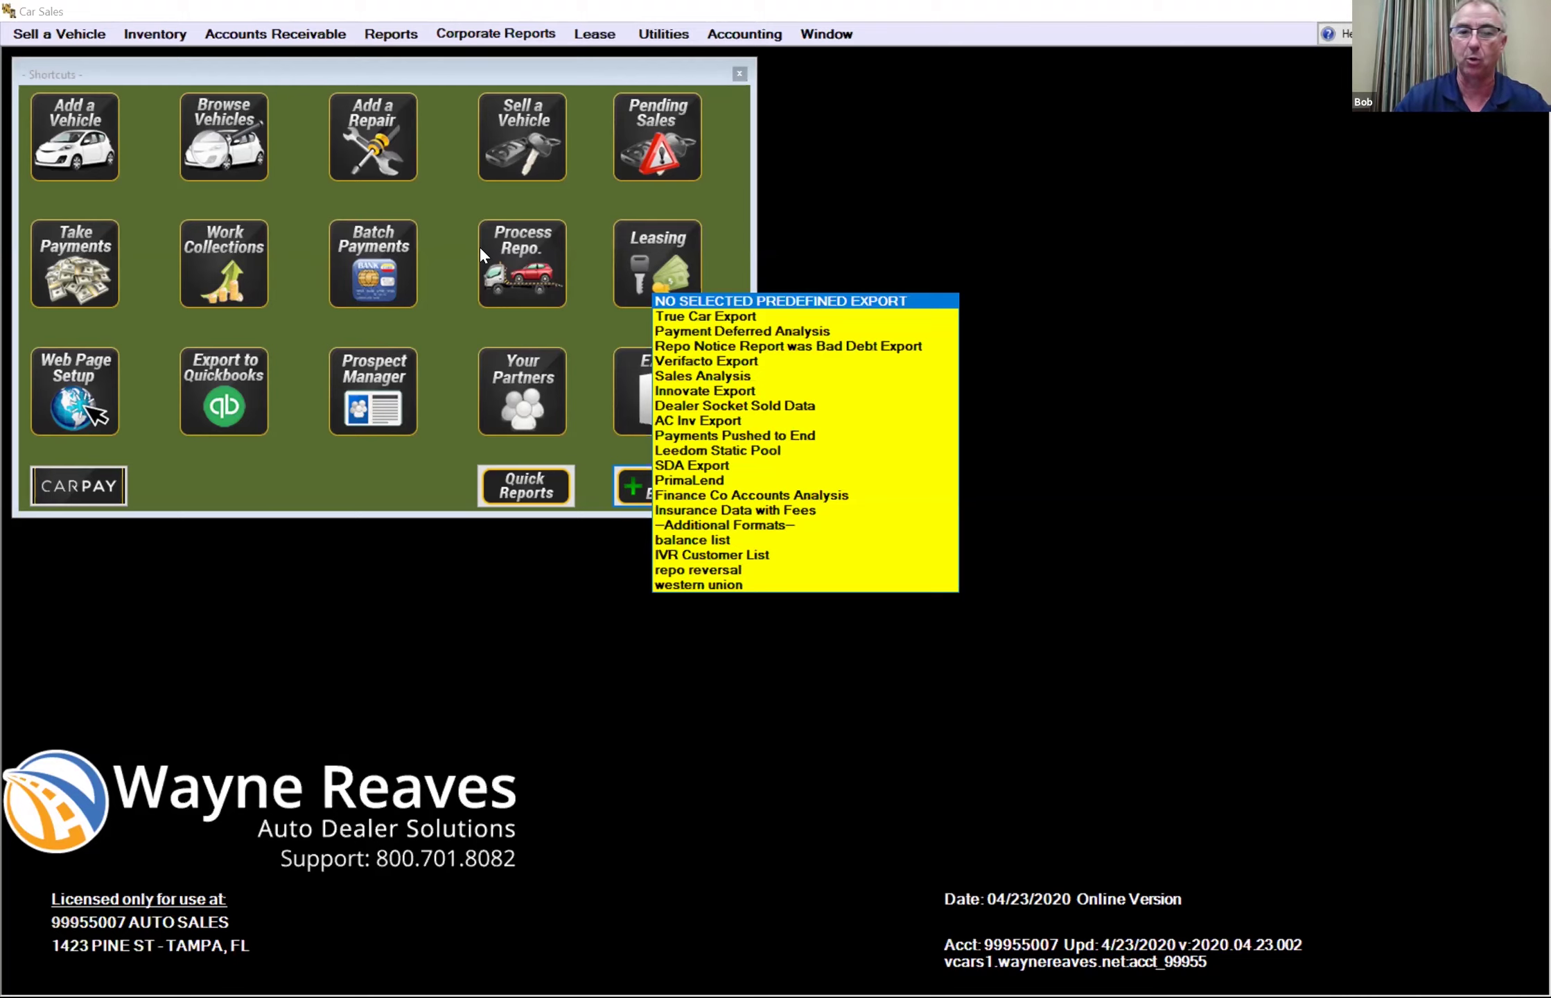
key(Escape)
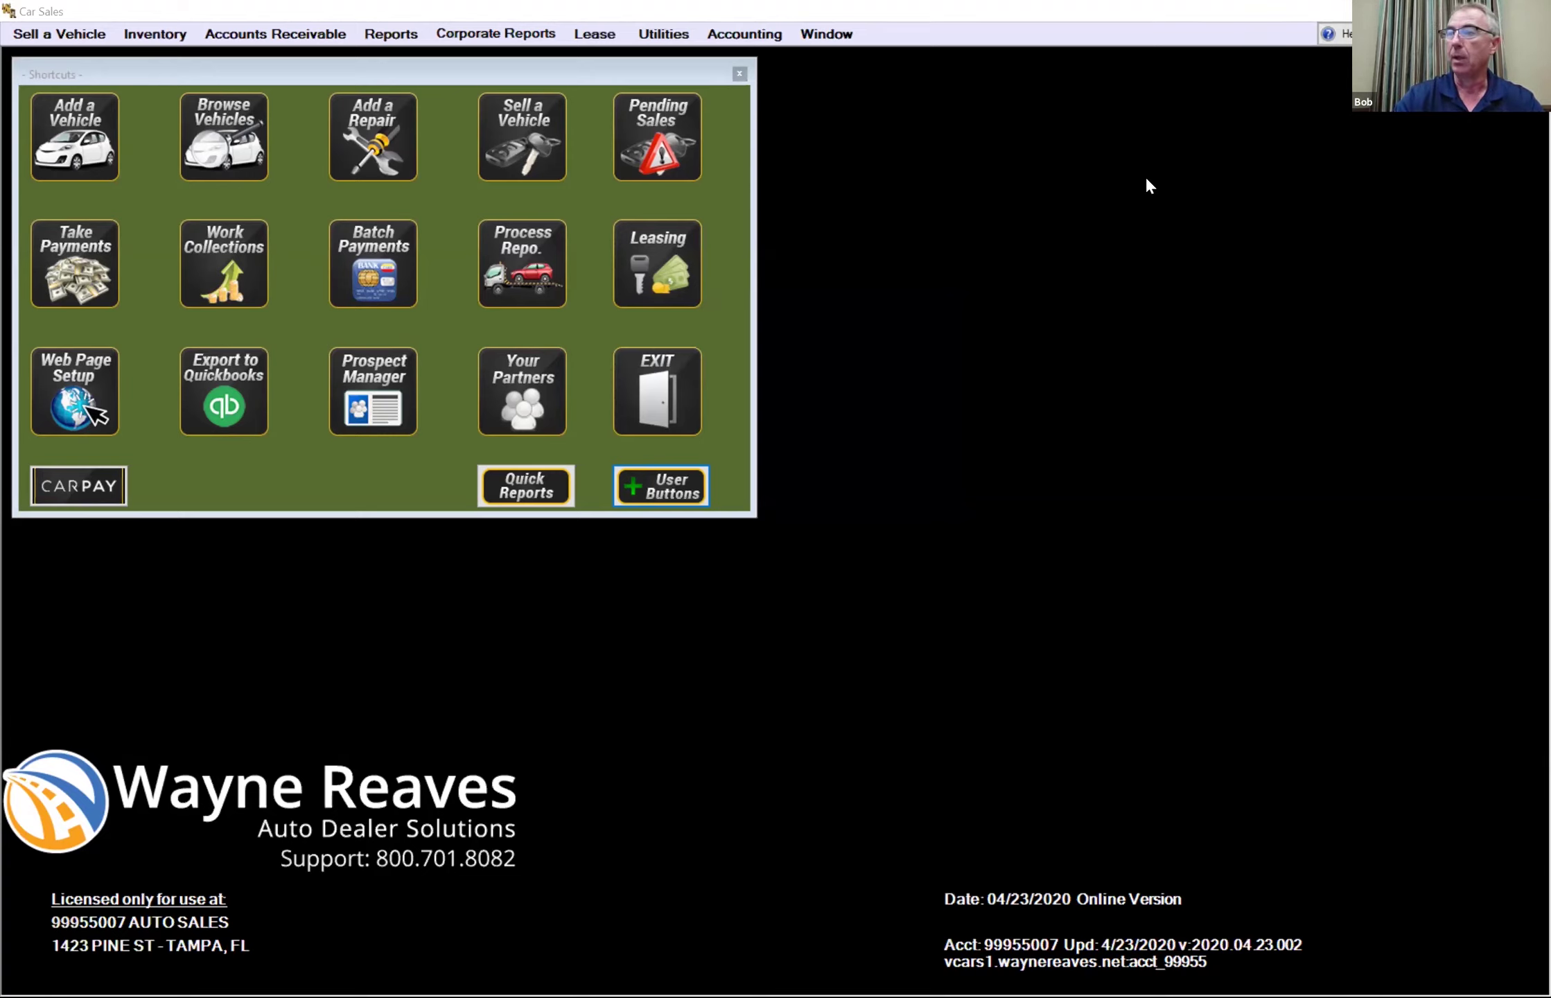
click(1193, 474)
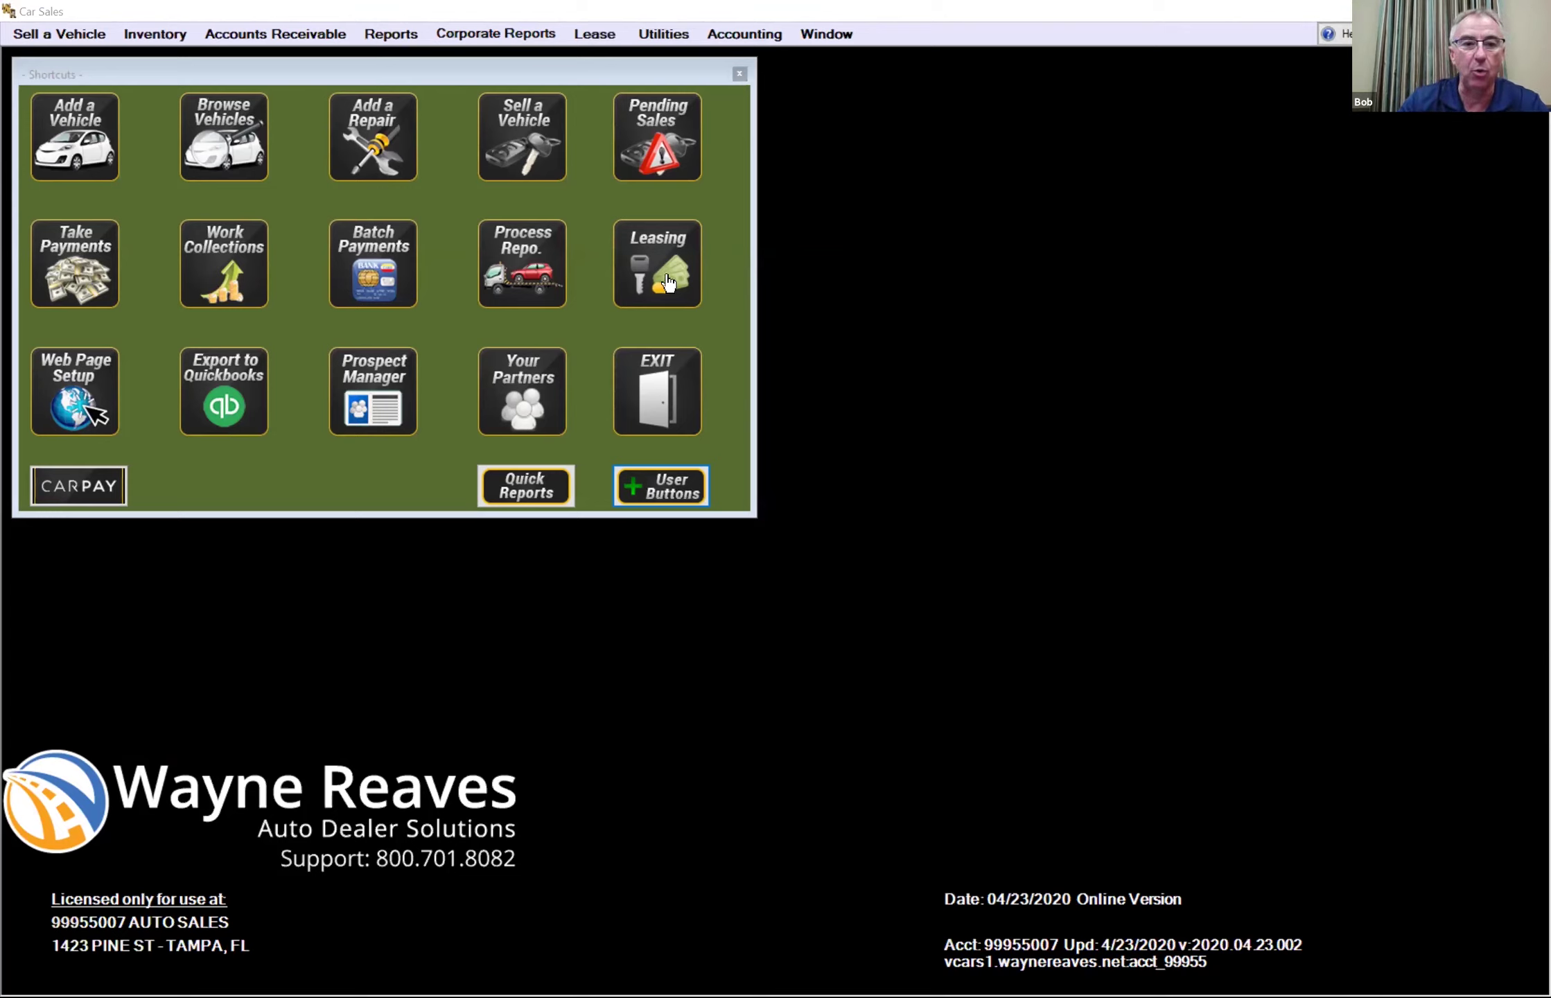
- Look over the available Finance Analysis Reports without running any
click(408, 38)
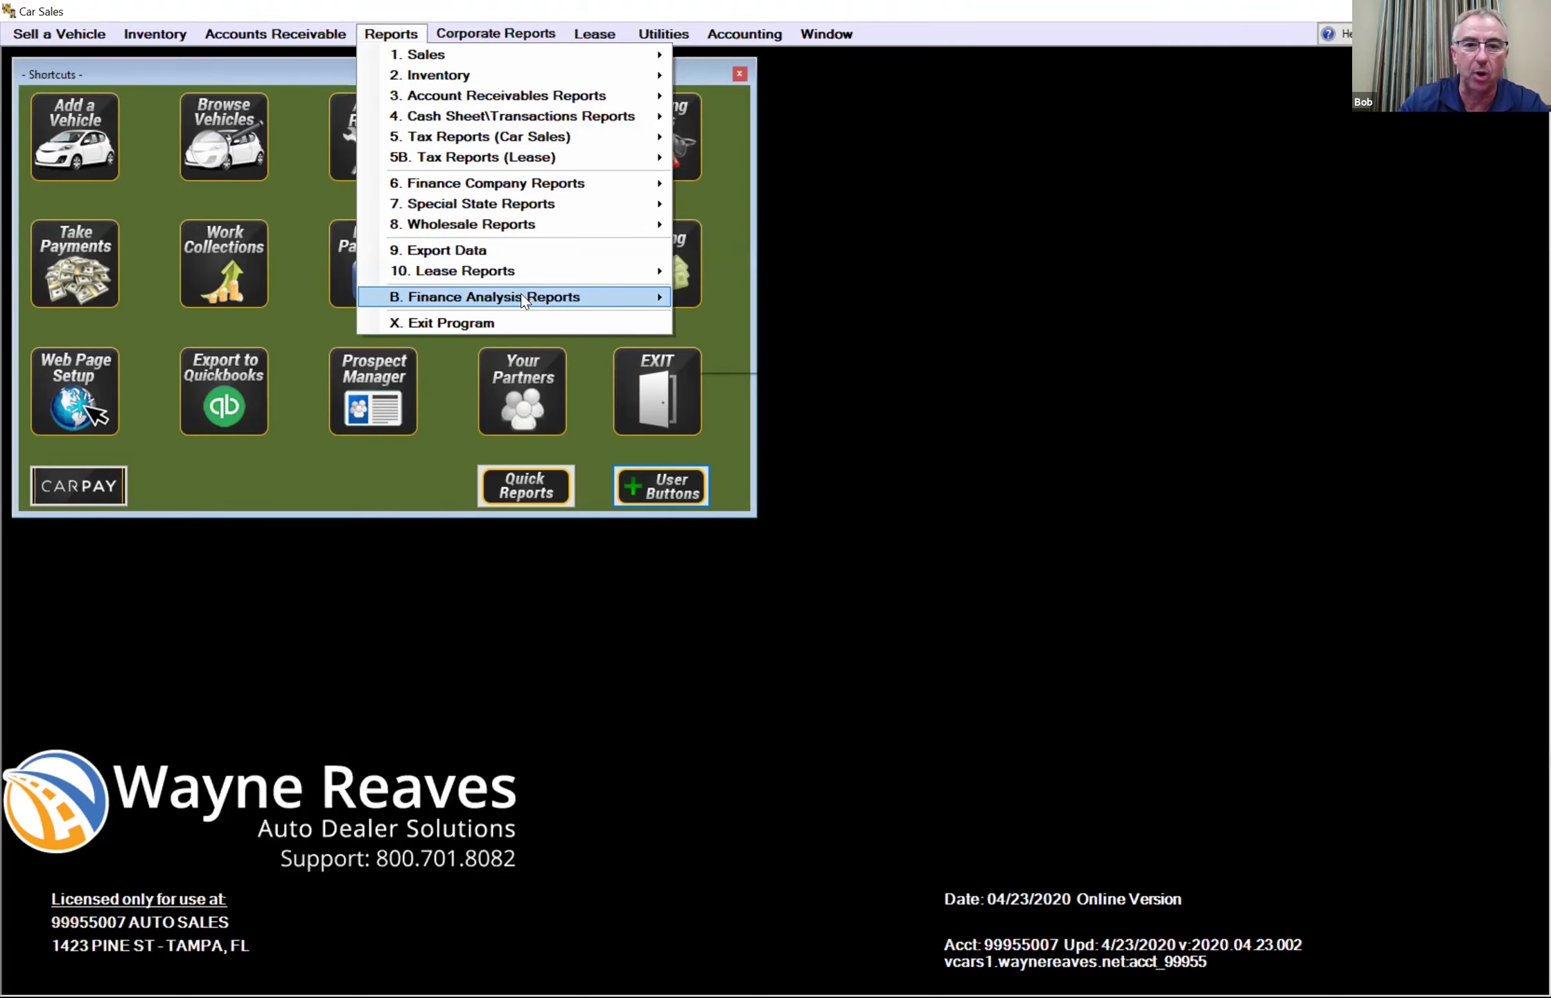
mouse_move(517, 294)
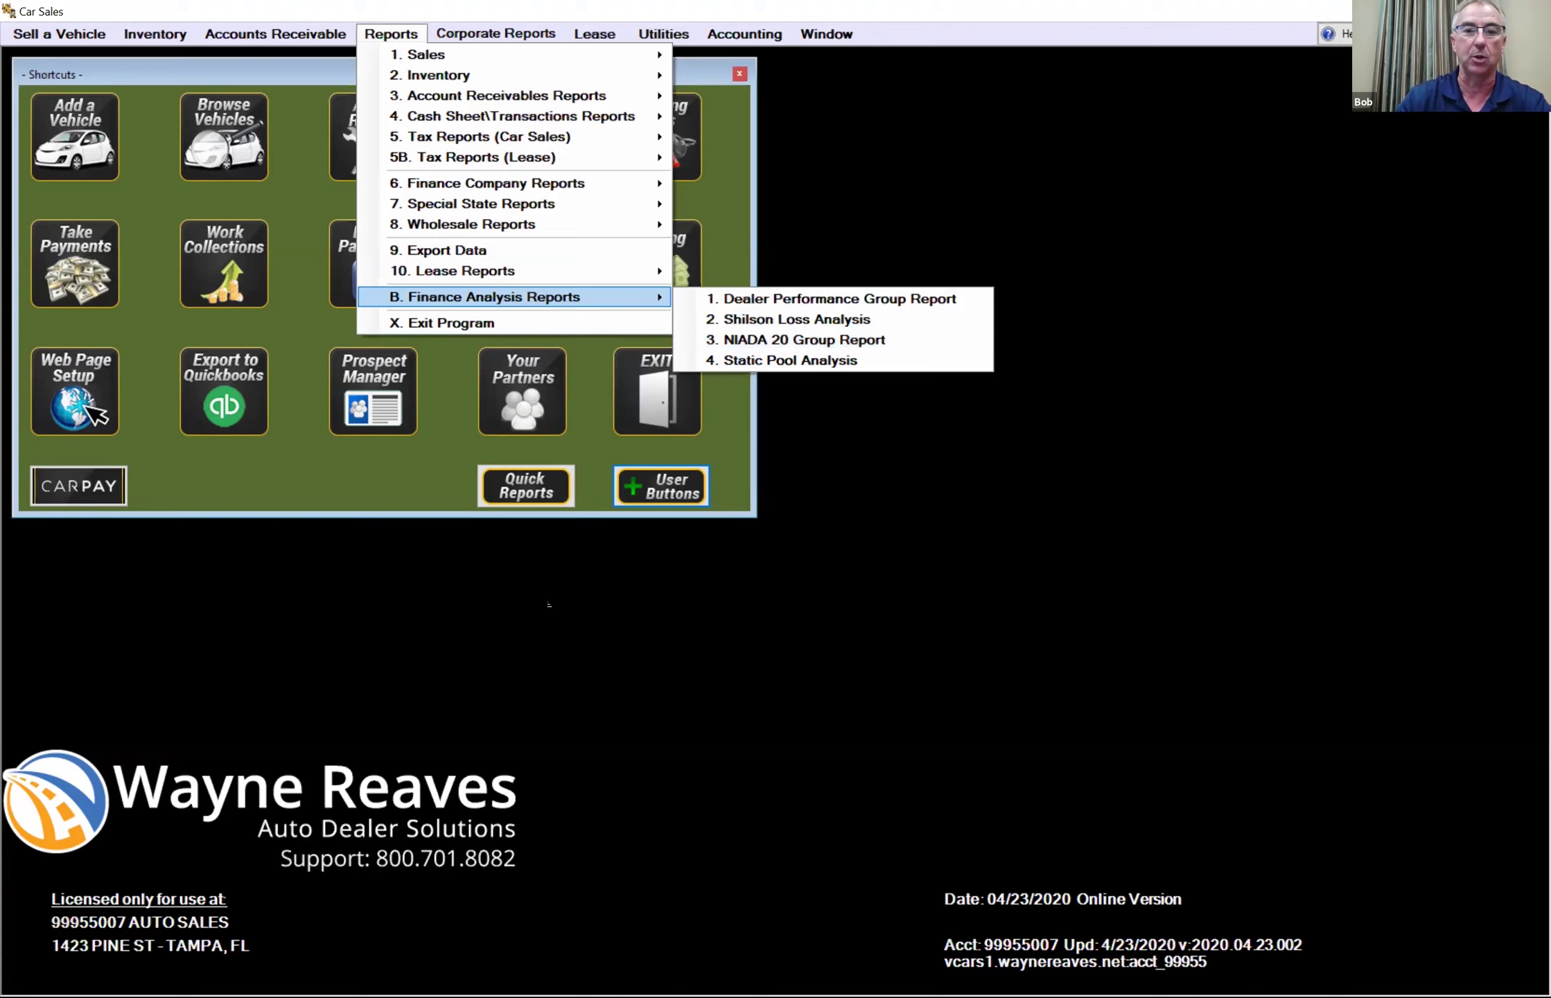
click(395, 36)
- Generate the on-screen Cash Receipts Report for the car lot, dated 04/23/2020 to 04/23/2020, types 1 to 50
click(395, 36)
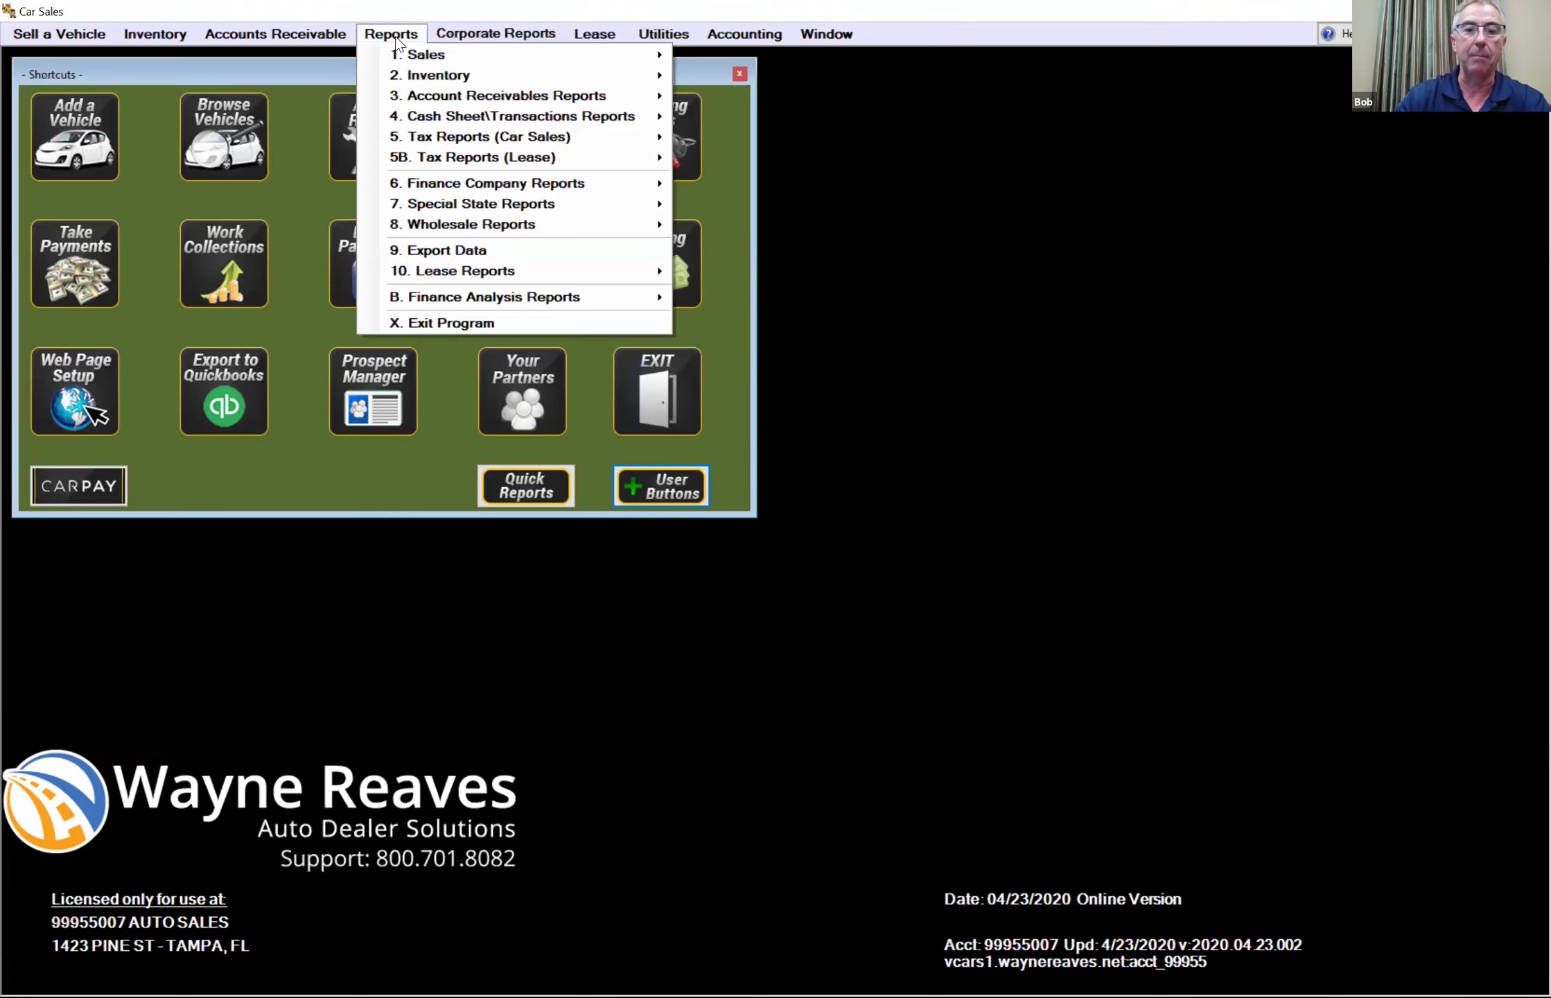
mouse_move(429, 116)
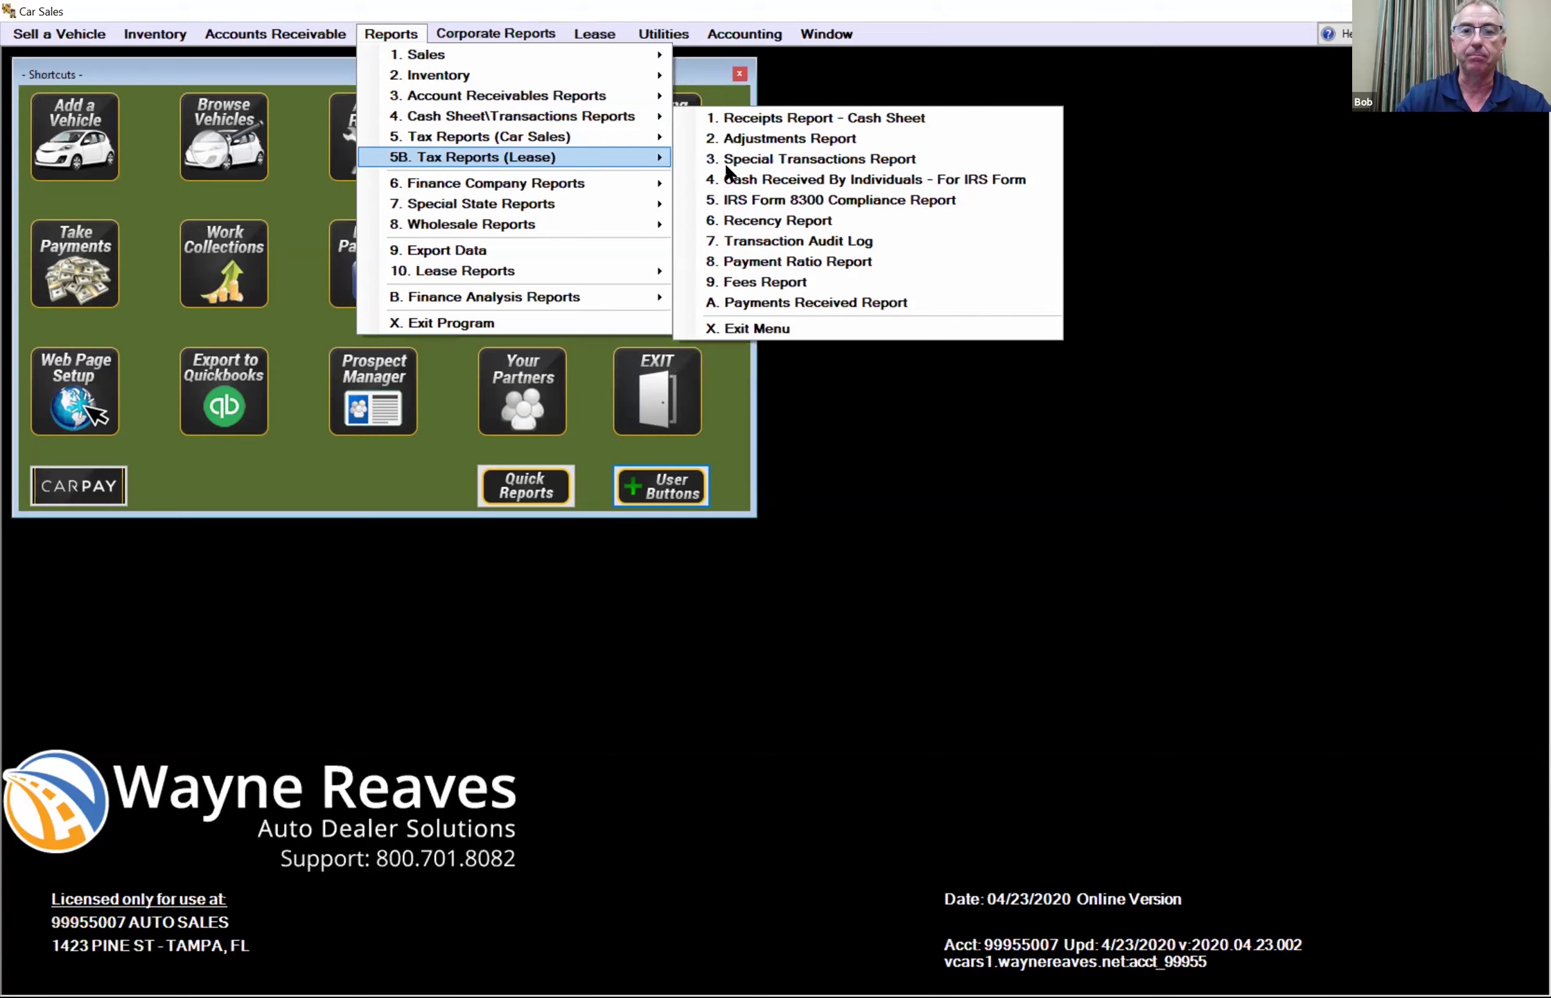
click(825, 118)
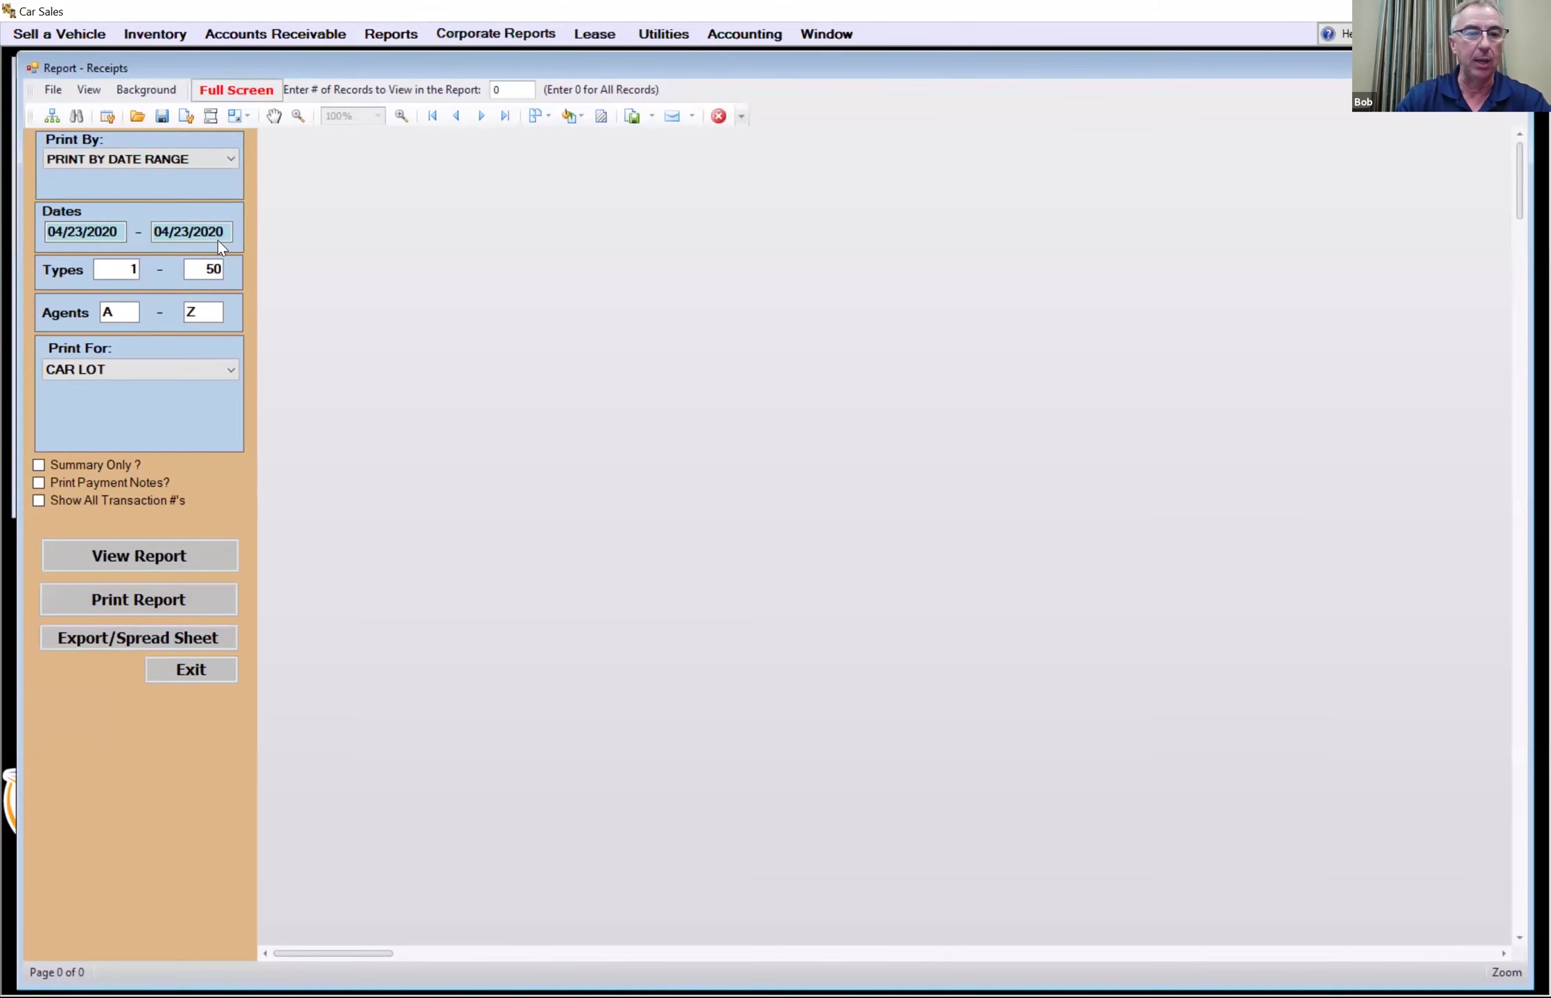
click(167, 556)
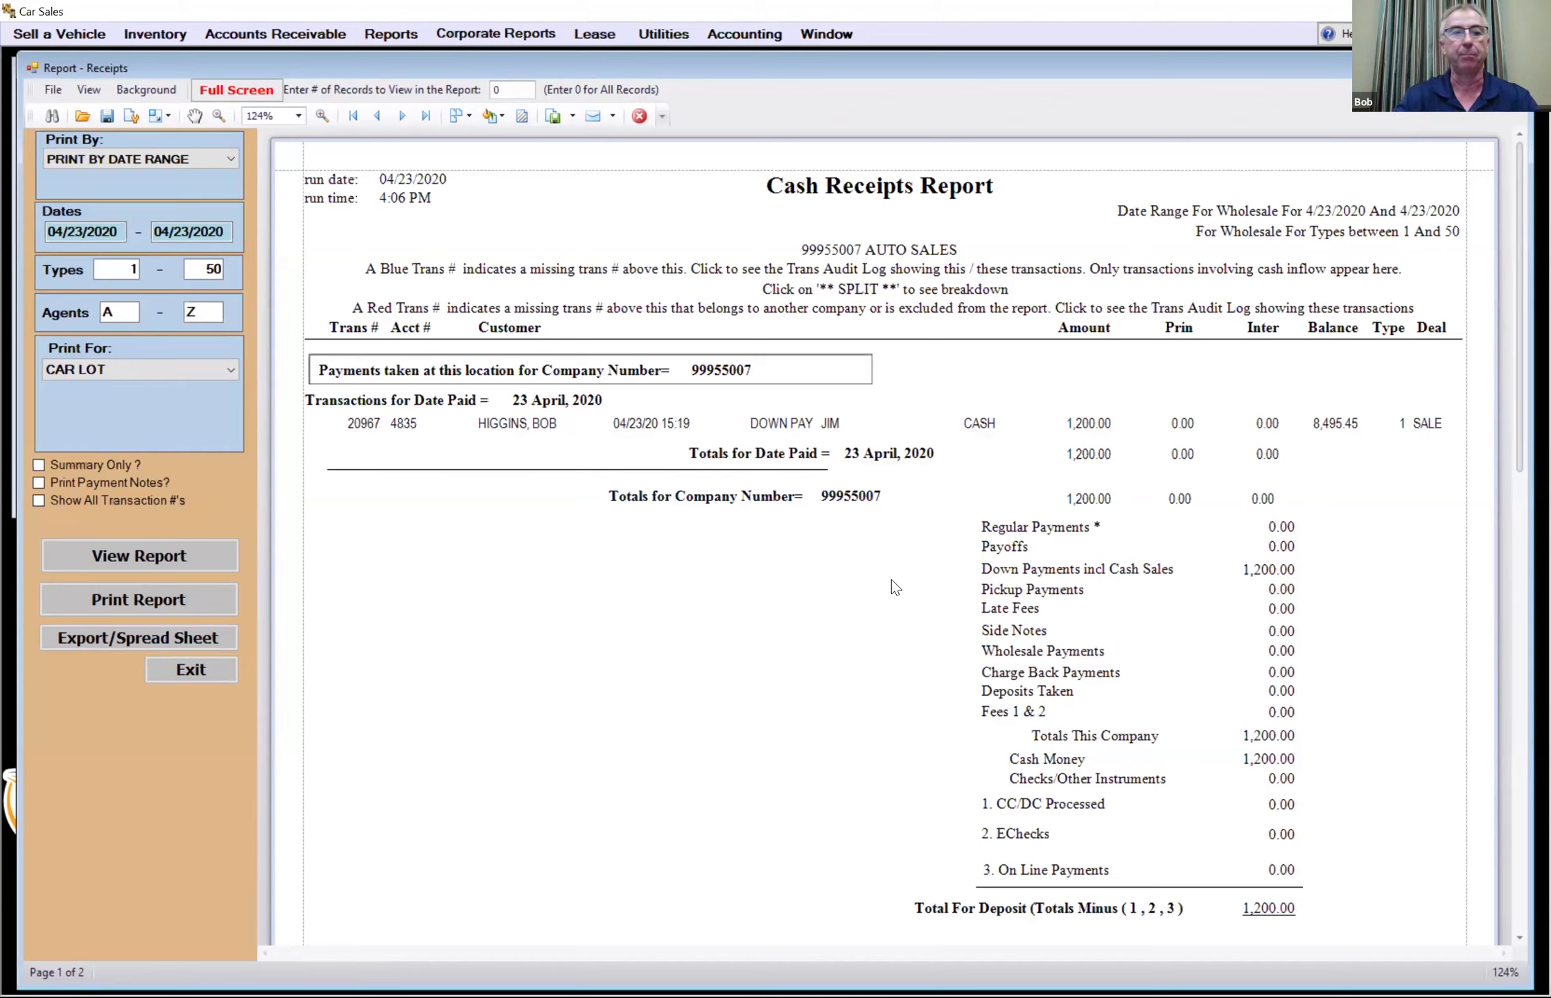
- Examine the receipts report's print-by choices and its deposit and grand totals on the last page, and close the report
click(234, 158)
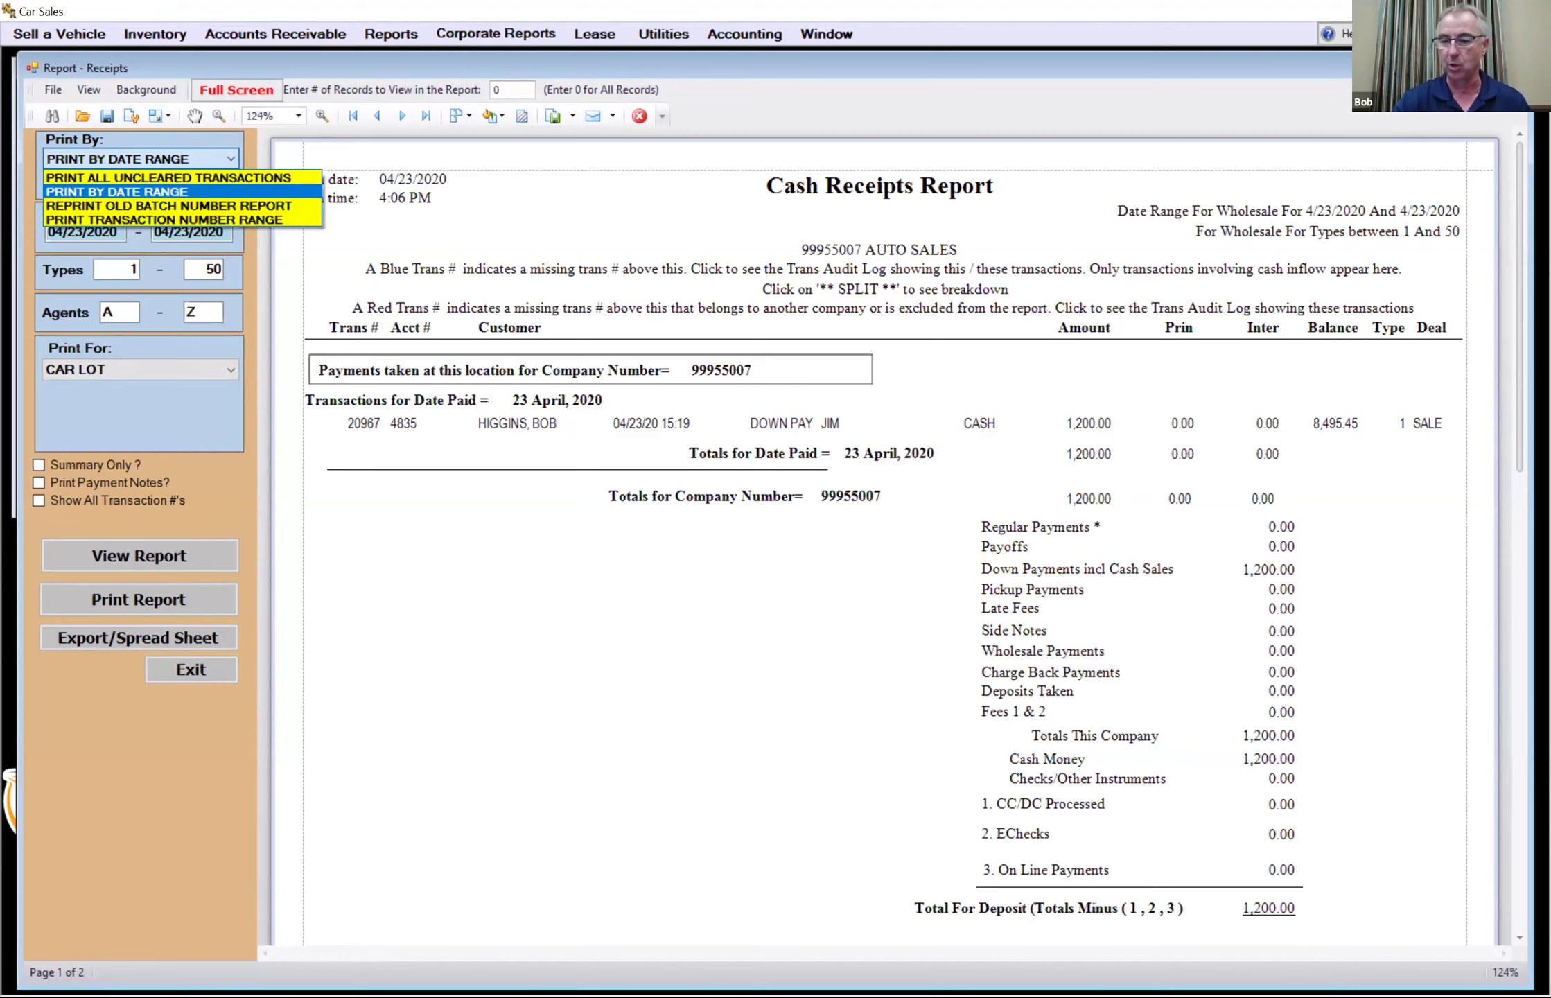
scroll(1221, 812, down, 3)
scroll(1221, 813, down, 12)
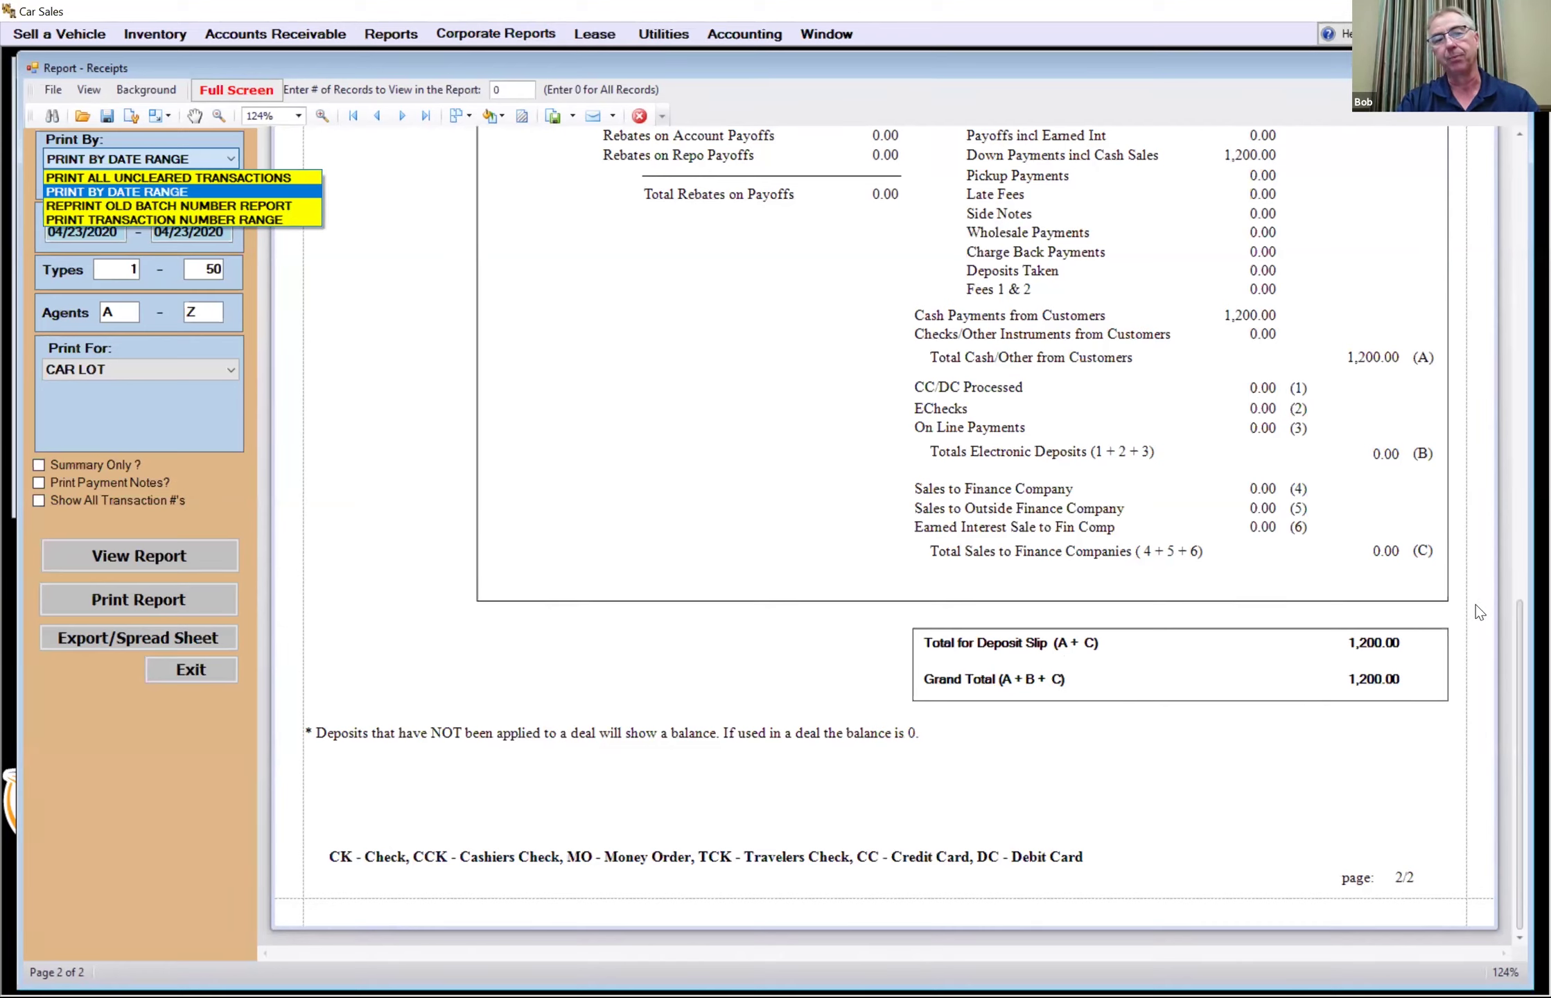
click(200, 673)
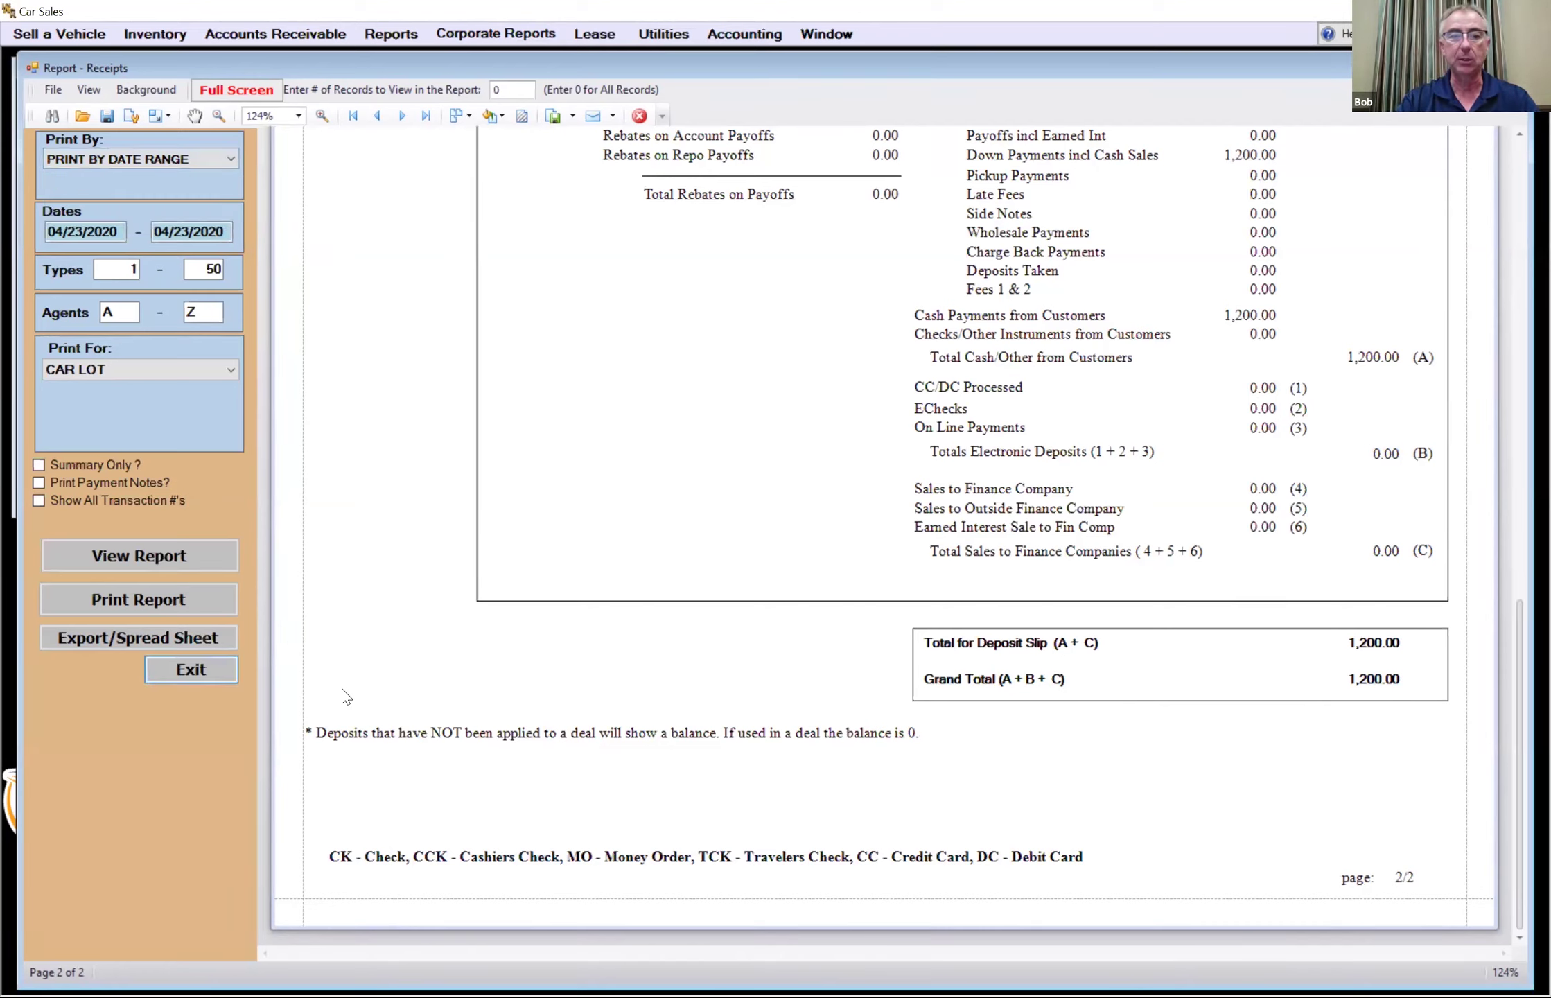
click(205, 673)
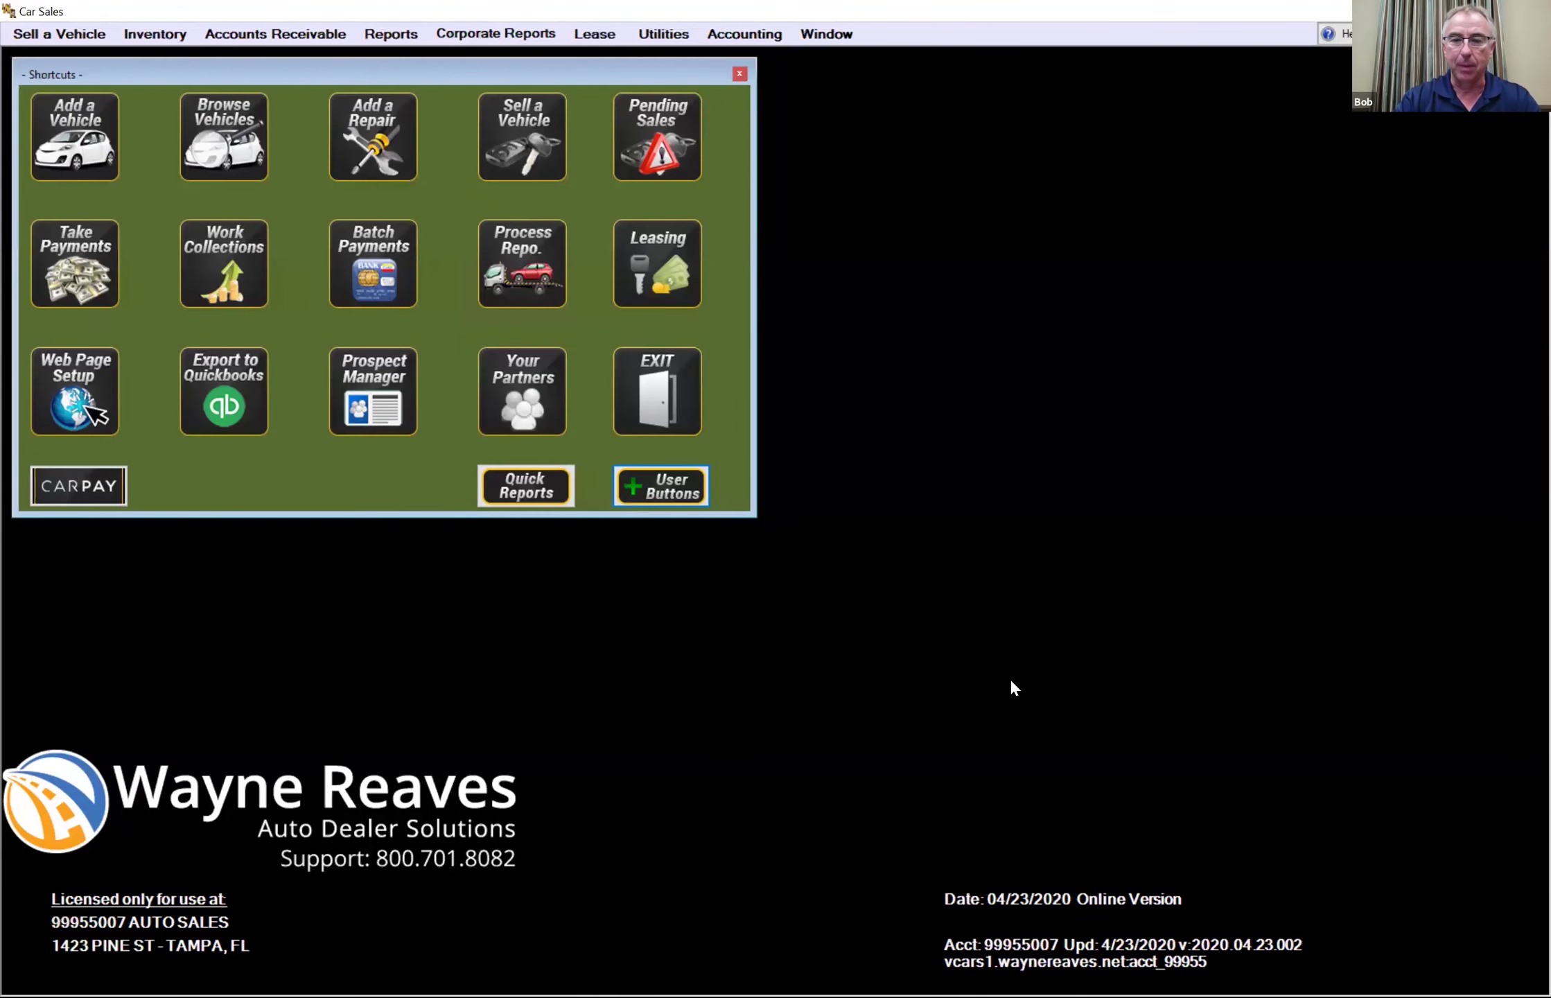